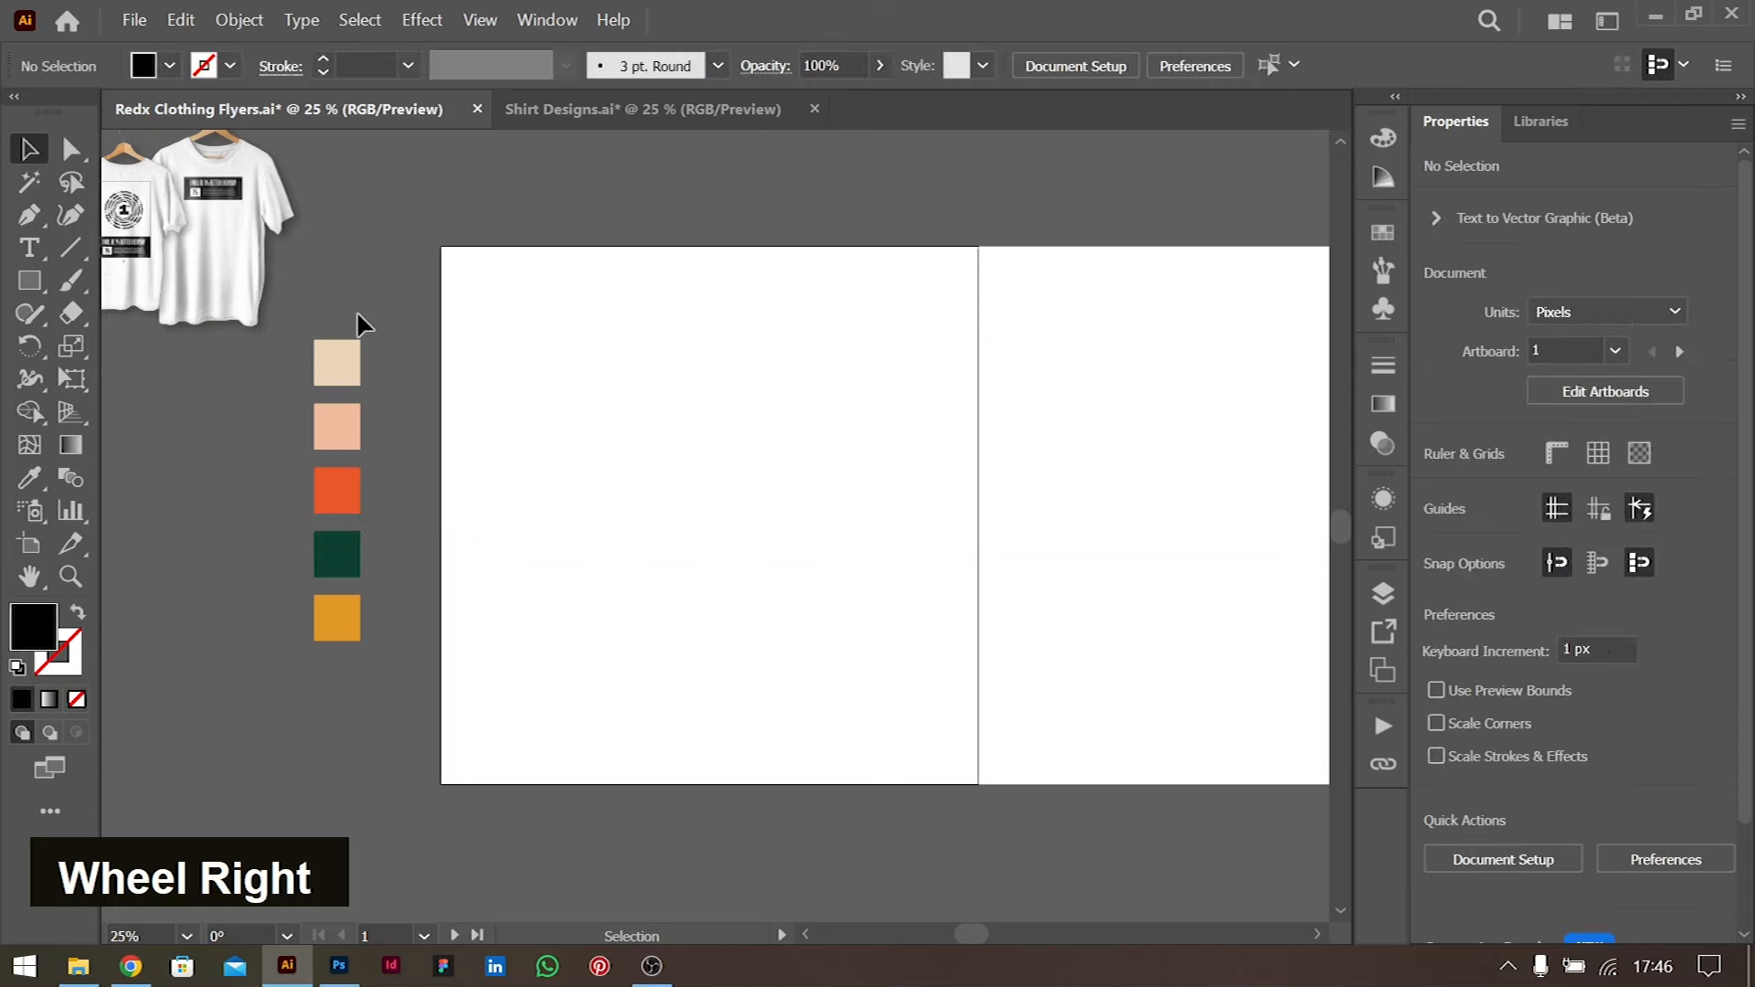
left_click_drag(352, 748, 354, 743)
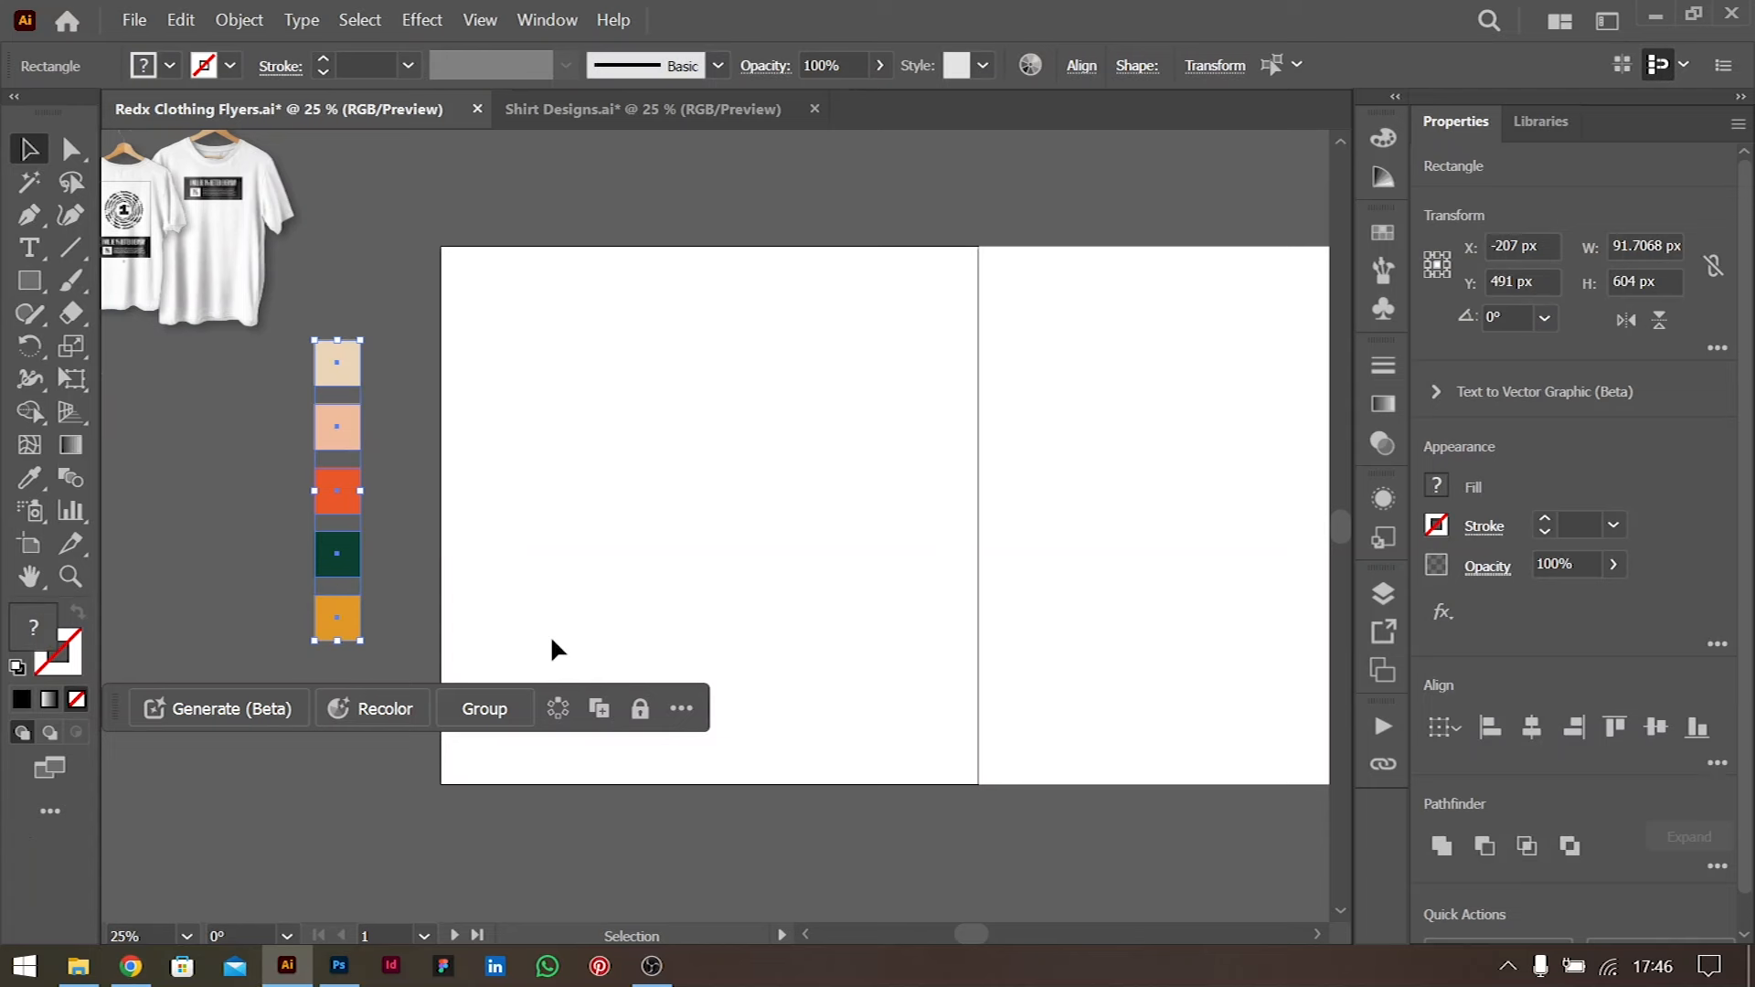
scroll(789, 553, "right", 3)
scroll(788, 552, "left", 2)
left_click(788, 560)
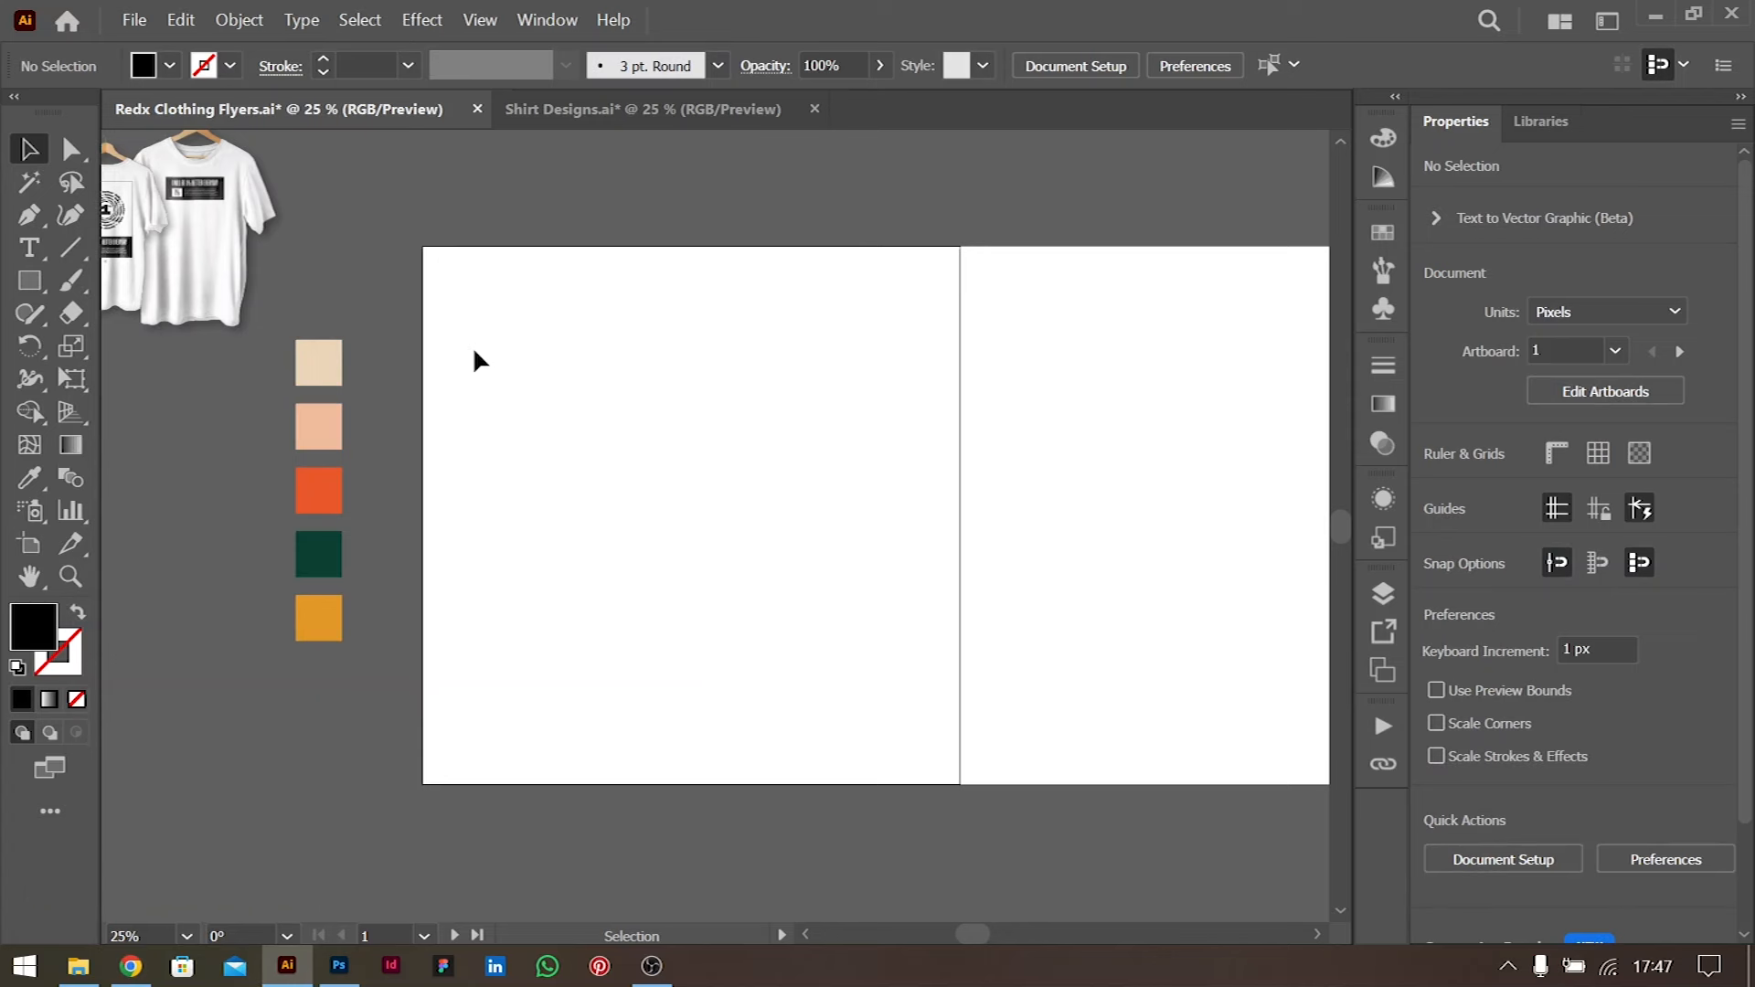
Draw a 1080 x 1080 px rectangle that exactly covers the first artboard
left_click(28, 283)
left_click_drag(424, 247, 953, 768)
key("ctrl+z")
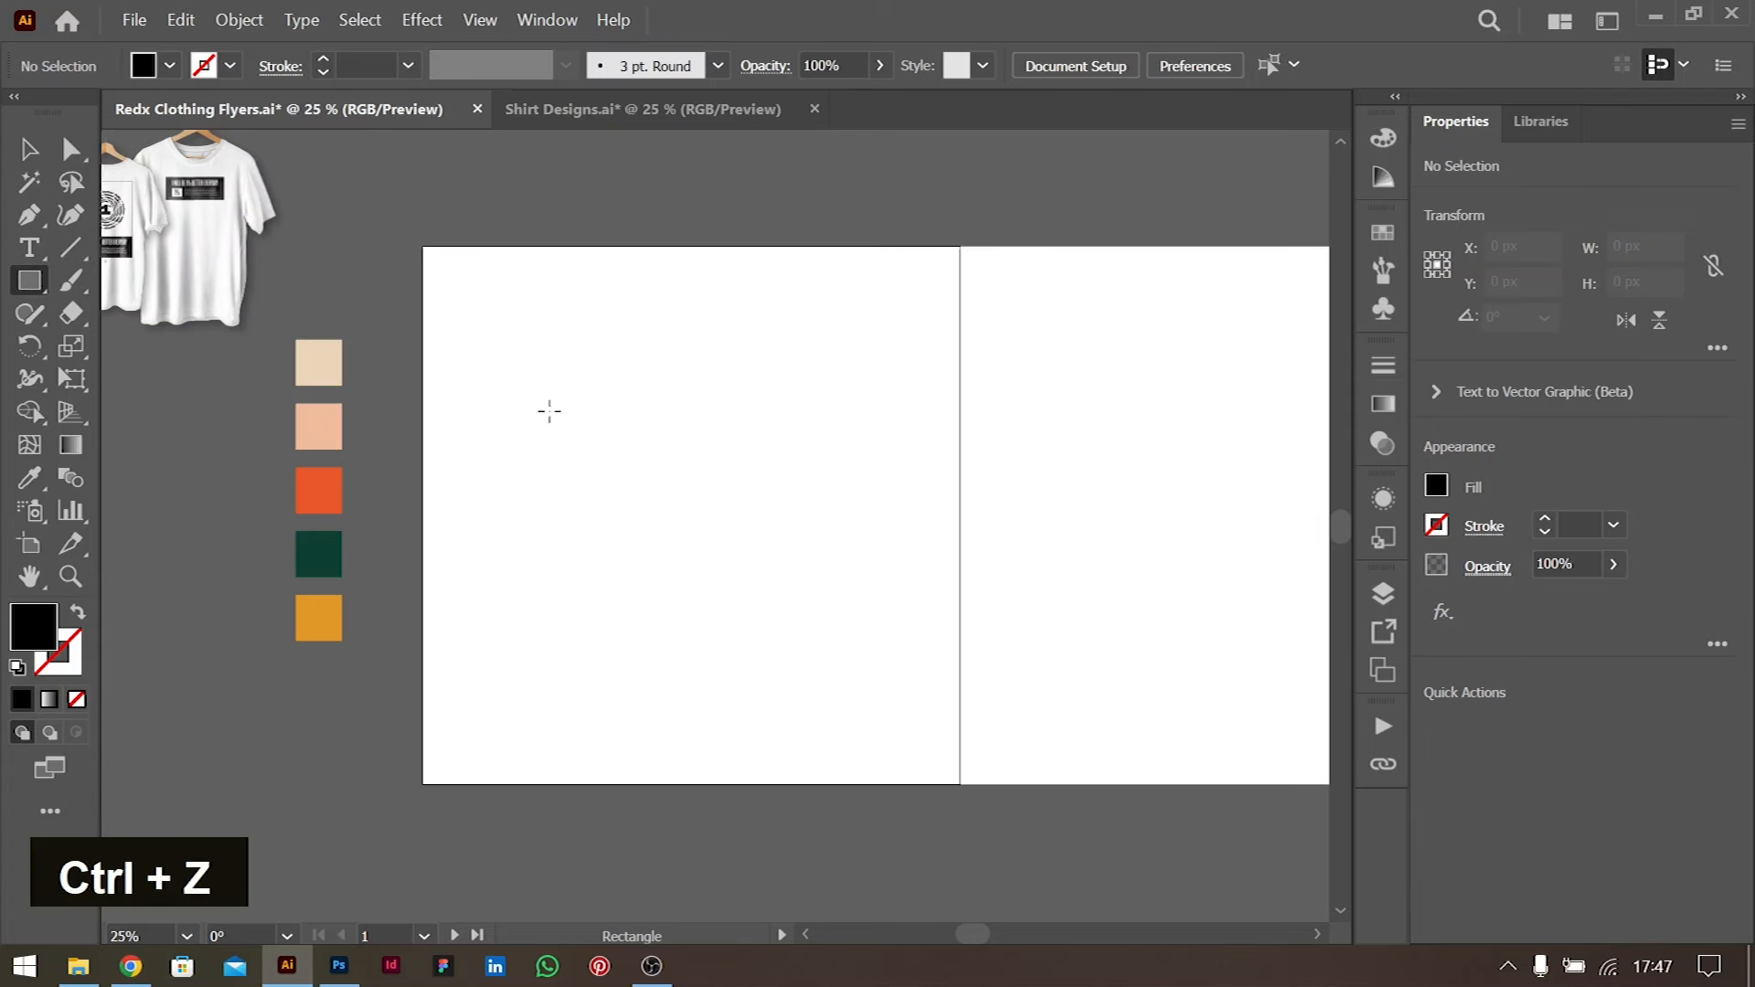
left_click_drag(420, 246, 960, 784)
left_click(30, 151)
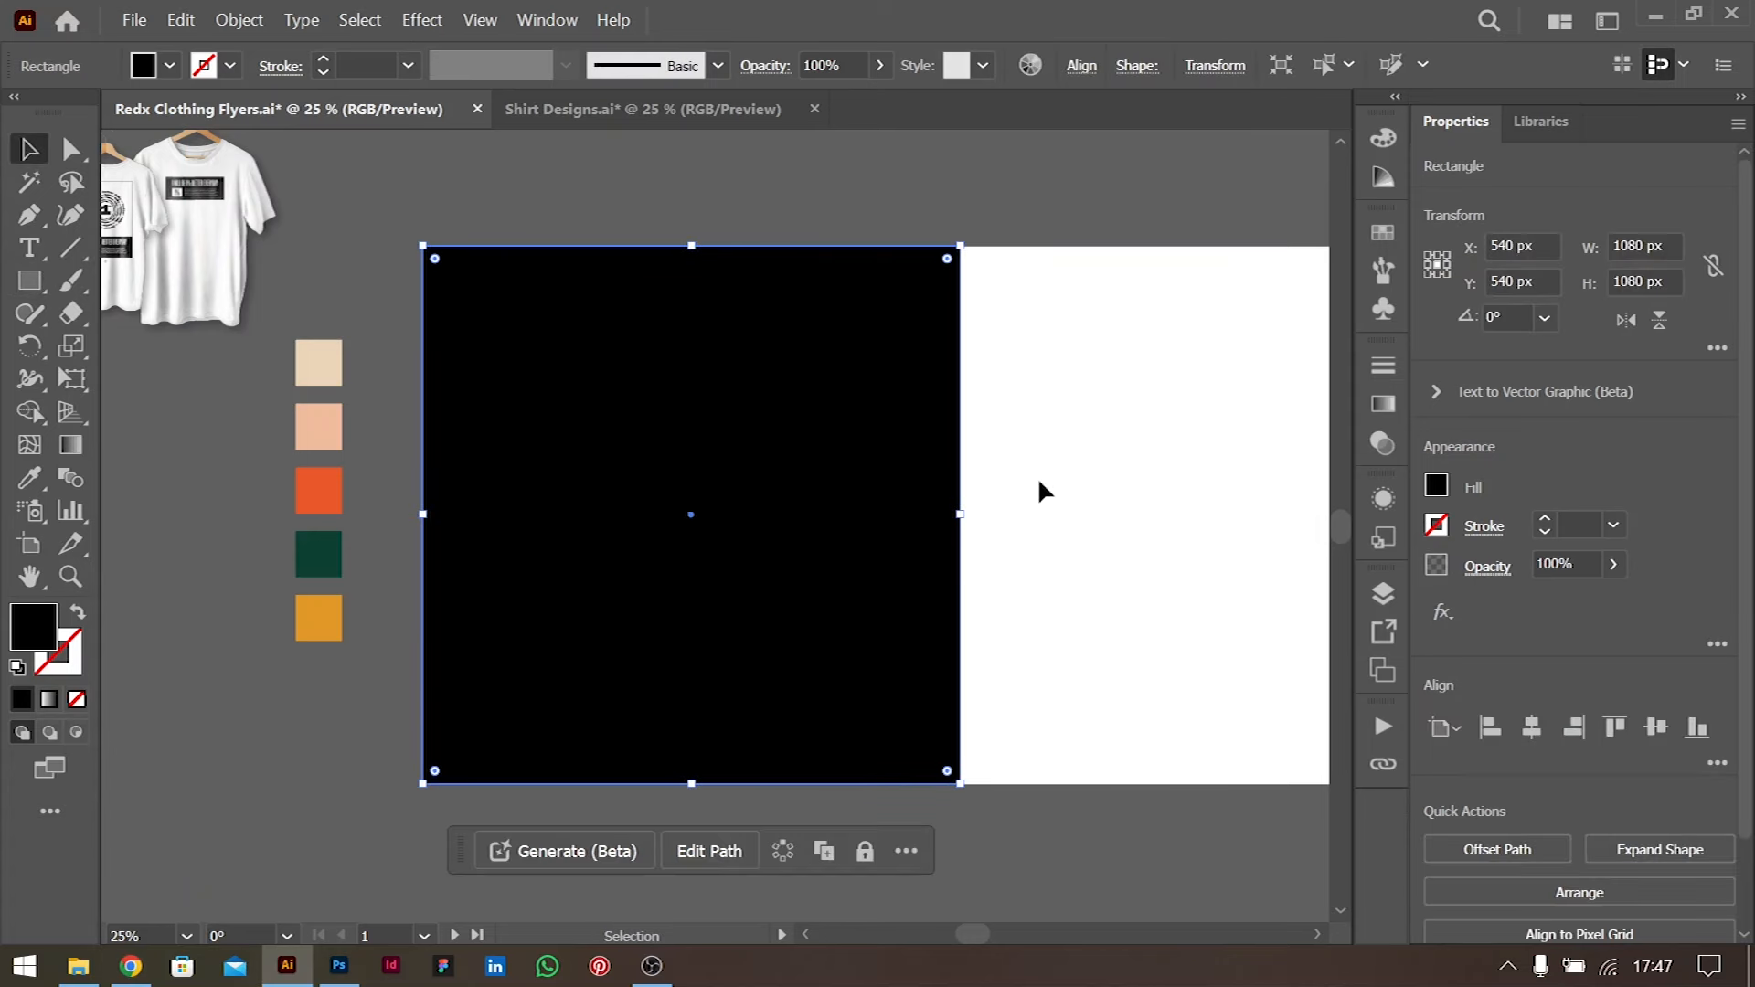
left_click(1089, 447)
Fill the artboard-sized rectangle with the orange-red sampled from the color swatches using the Eyedropper
left_click(784, 489)
key("i")
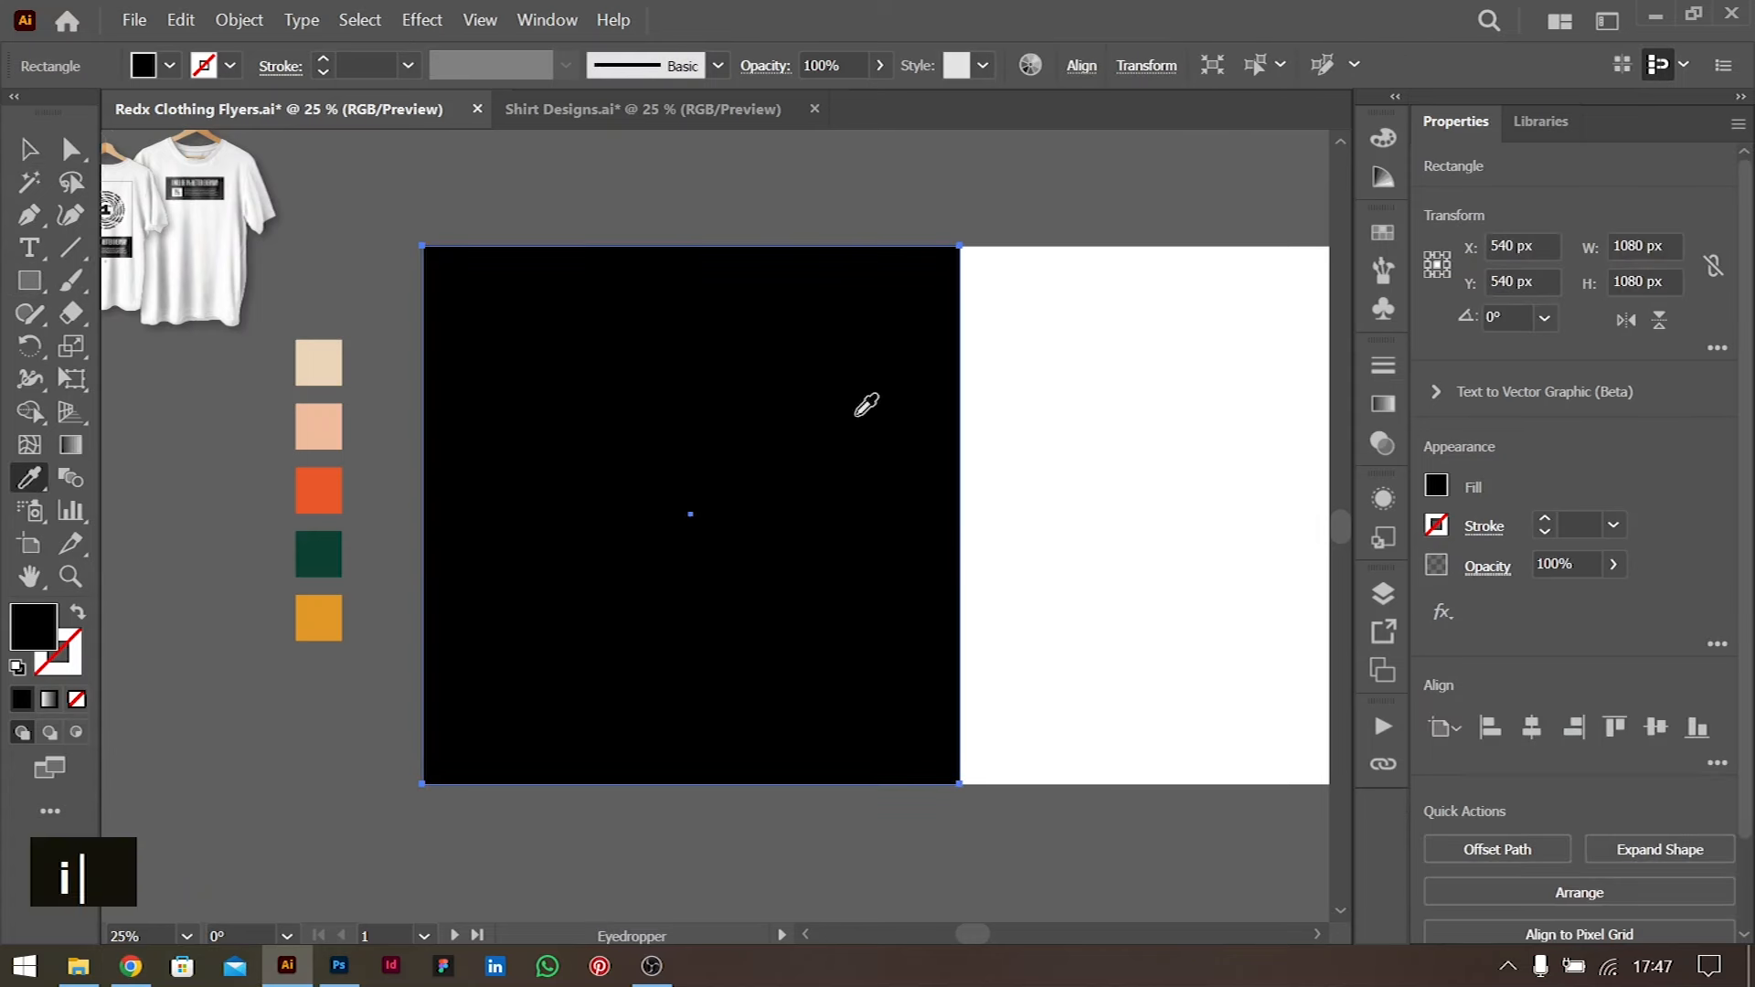
left_click(325, 479)
left_click(28, 179)
left_click(20, 153)
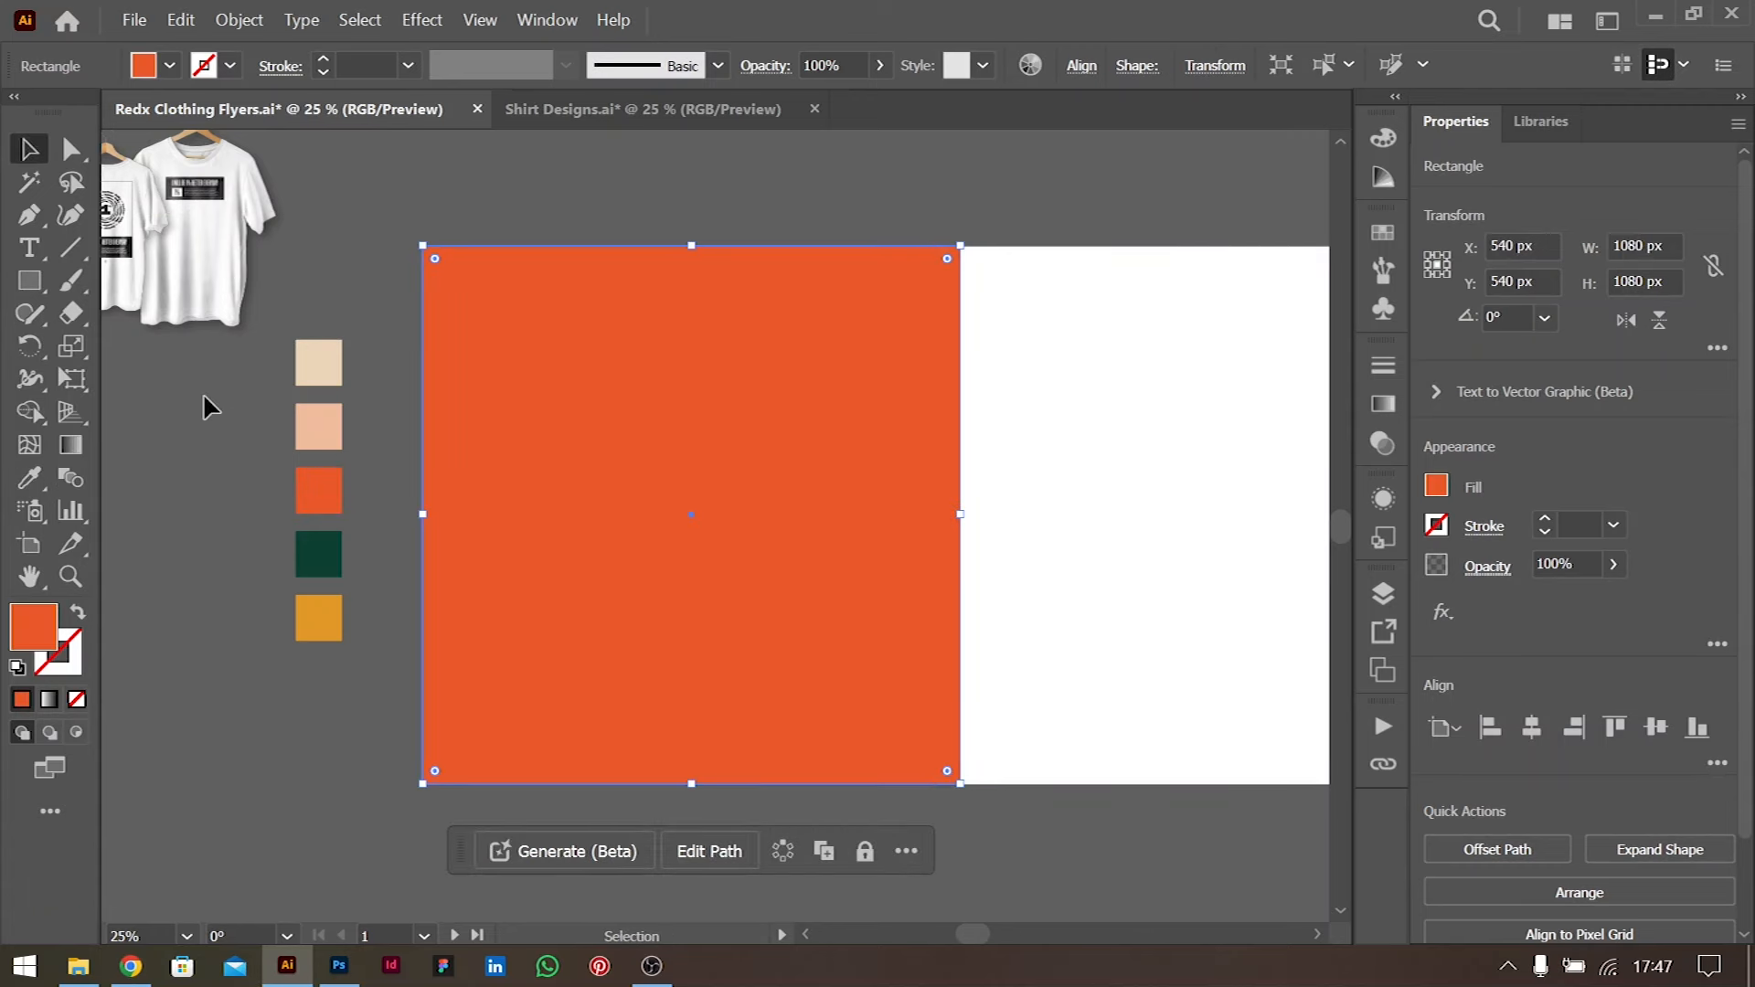
Move the white T-shirt mockup with the small chest print to the far left of the other shirt mockups
left_click_drag(283, 361, 339, 689)
scroll(305, 561, "left", 5)
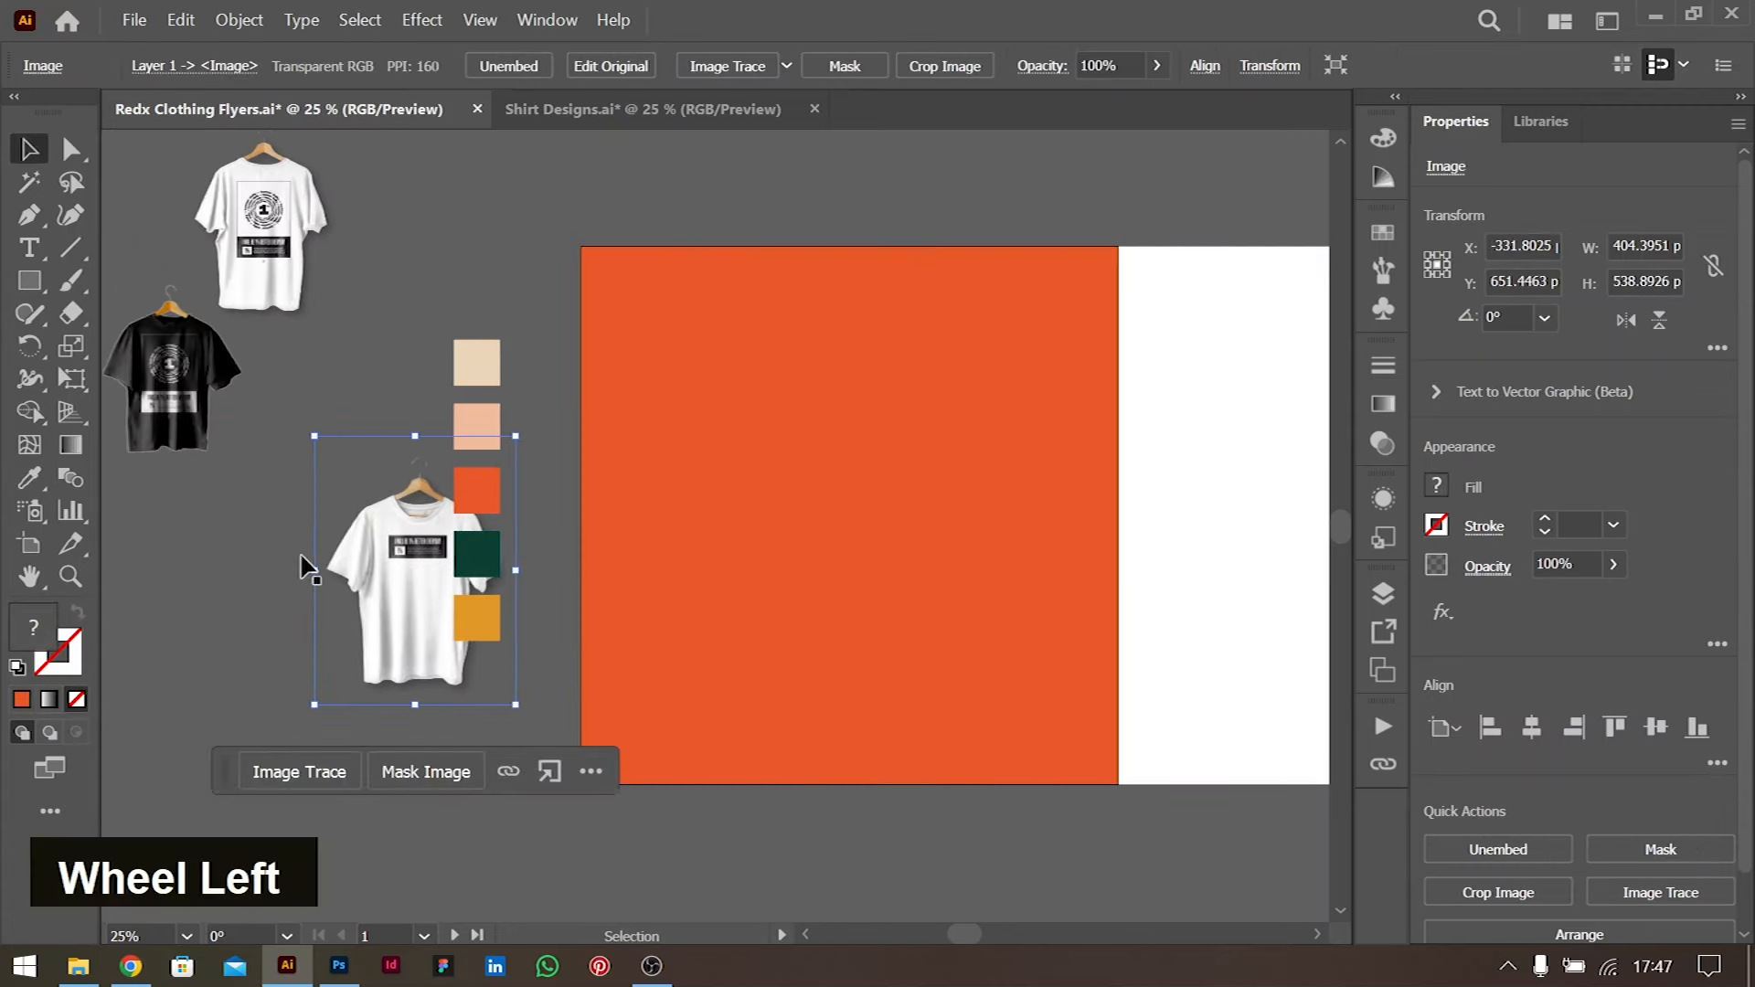
left_click_drag(484, 567, 129, 202)
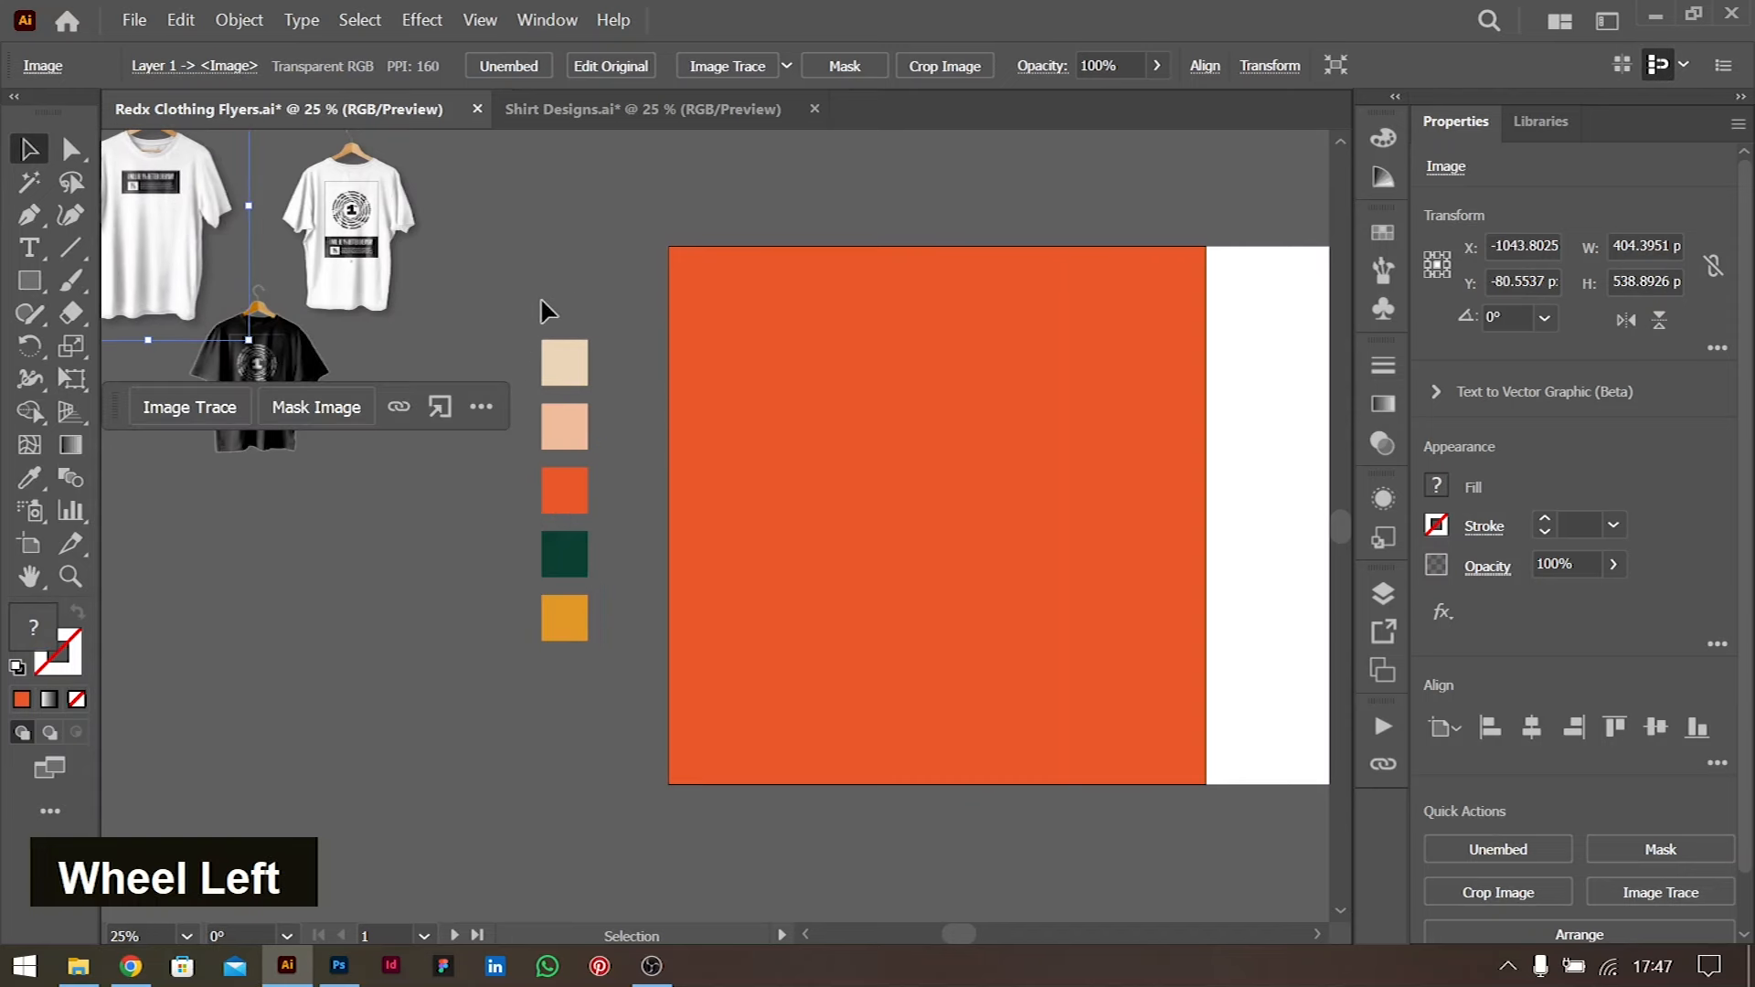
Rotate the five color swatches into a horizontal row and place them above the first artboard
left_click_drag(574, 755, 518, 375)
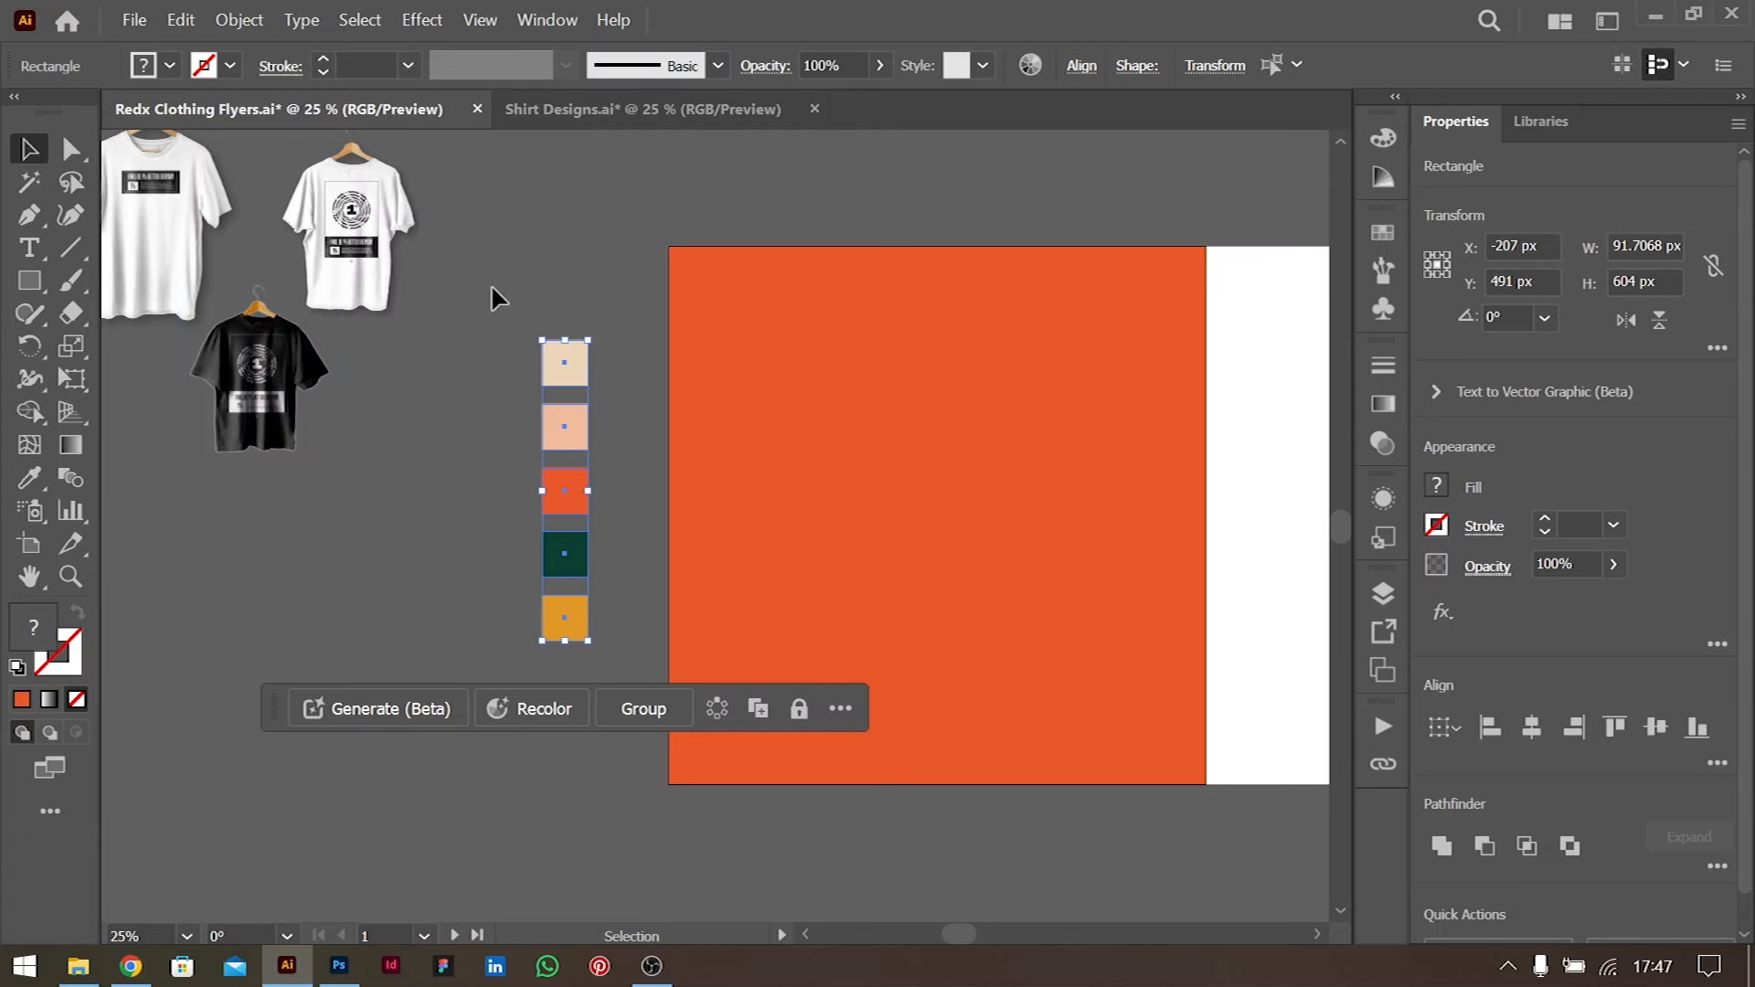
left_click(576, 403)
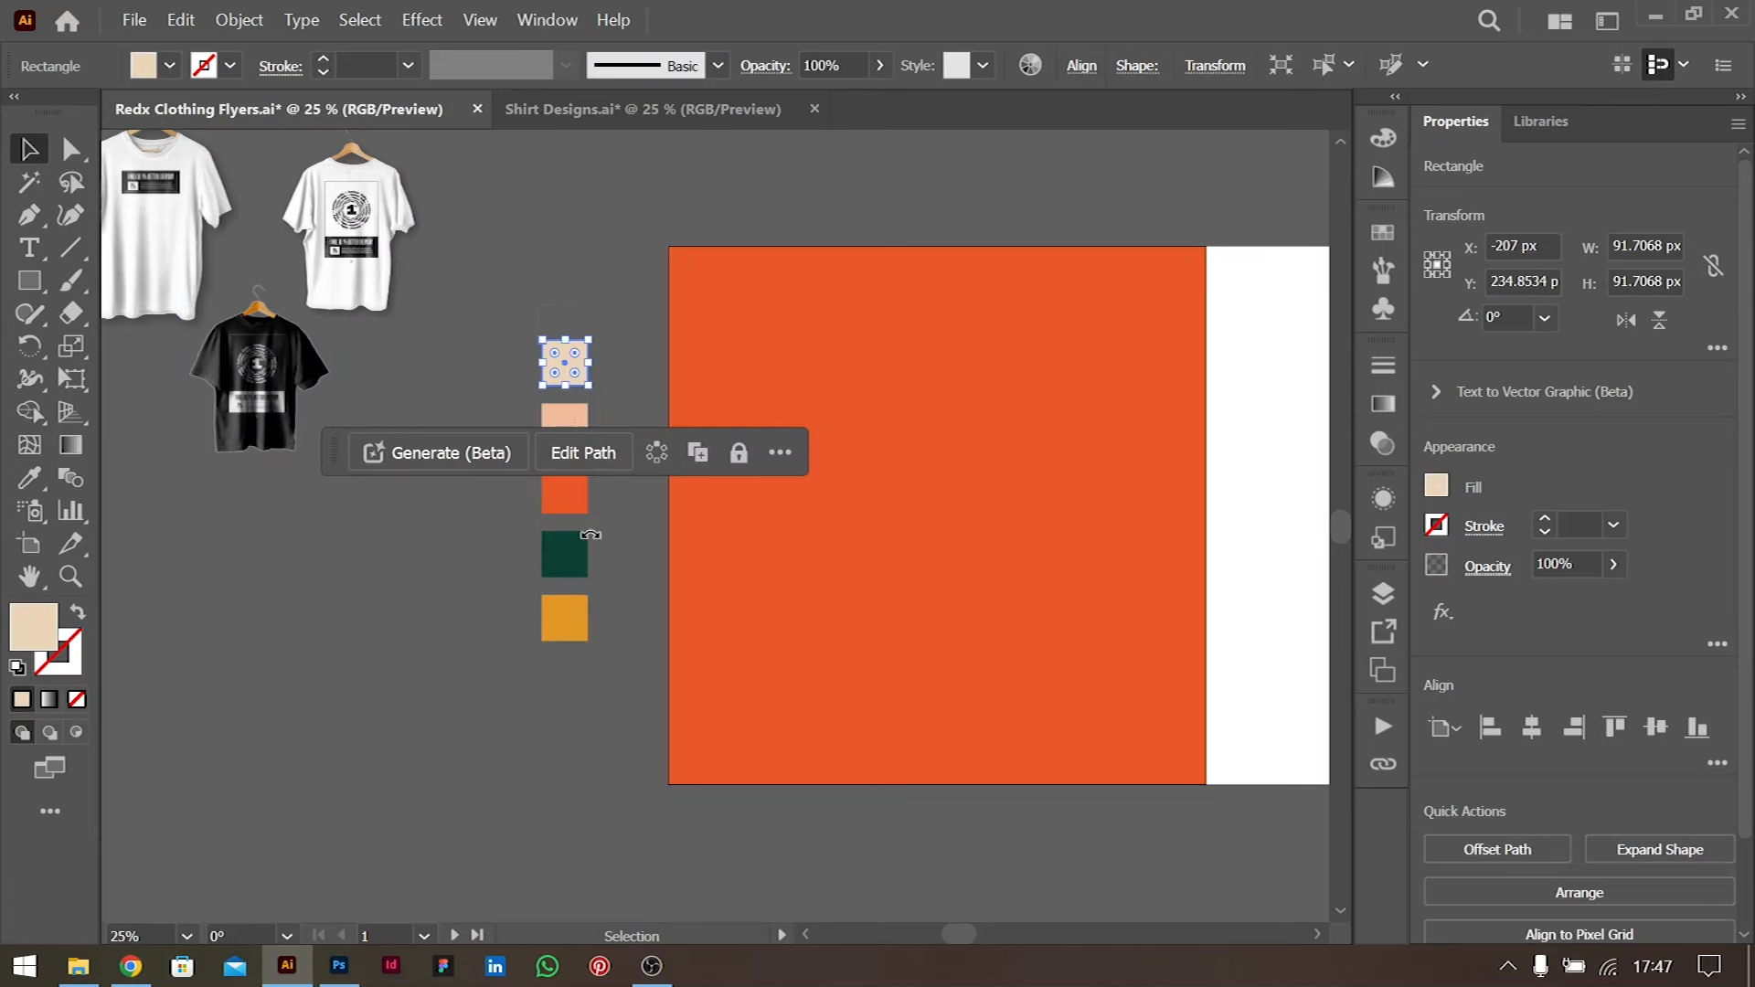
key("ctrl+a")
left_click_drag(567, 422, 720, 270)
scroll(722, 274, "up", 4)
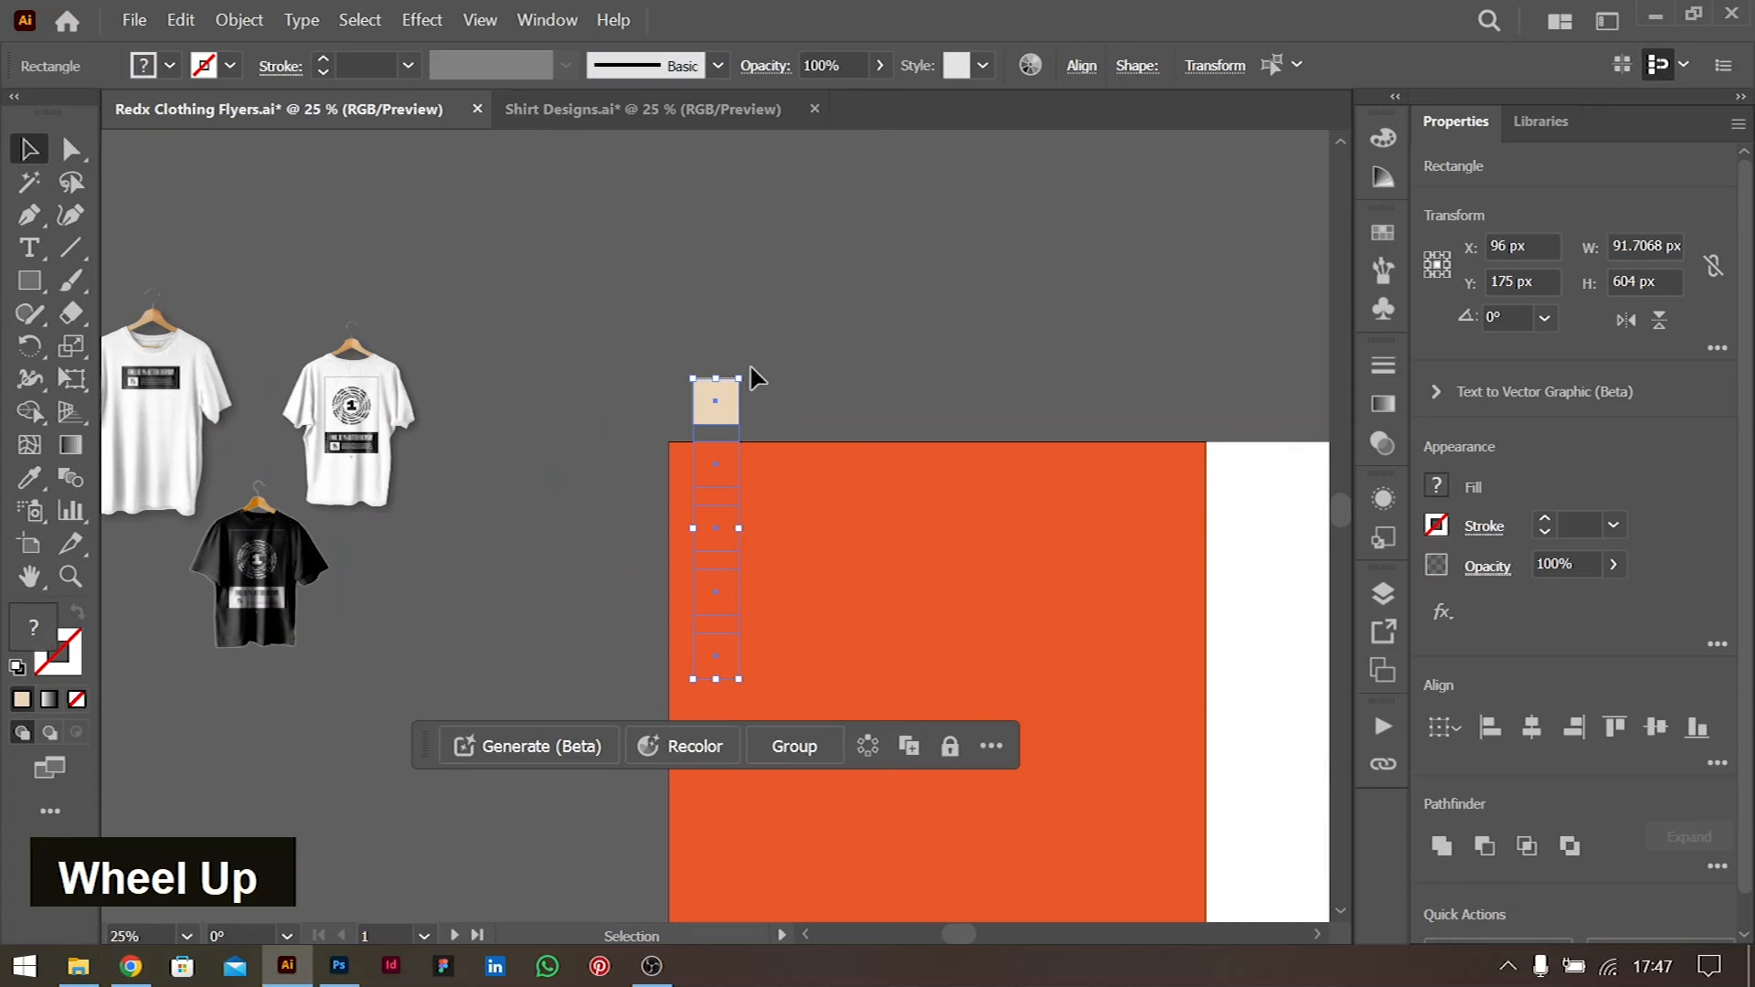
left_click_drag(752, 369, 855, 513)
left_click_drag(588, 514, 802, 234)
scroll(716, 411, "right", 8)
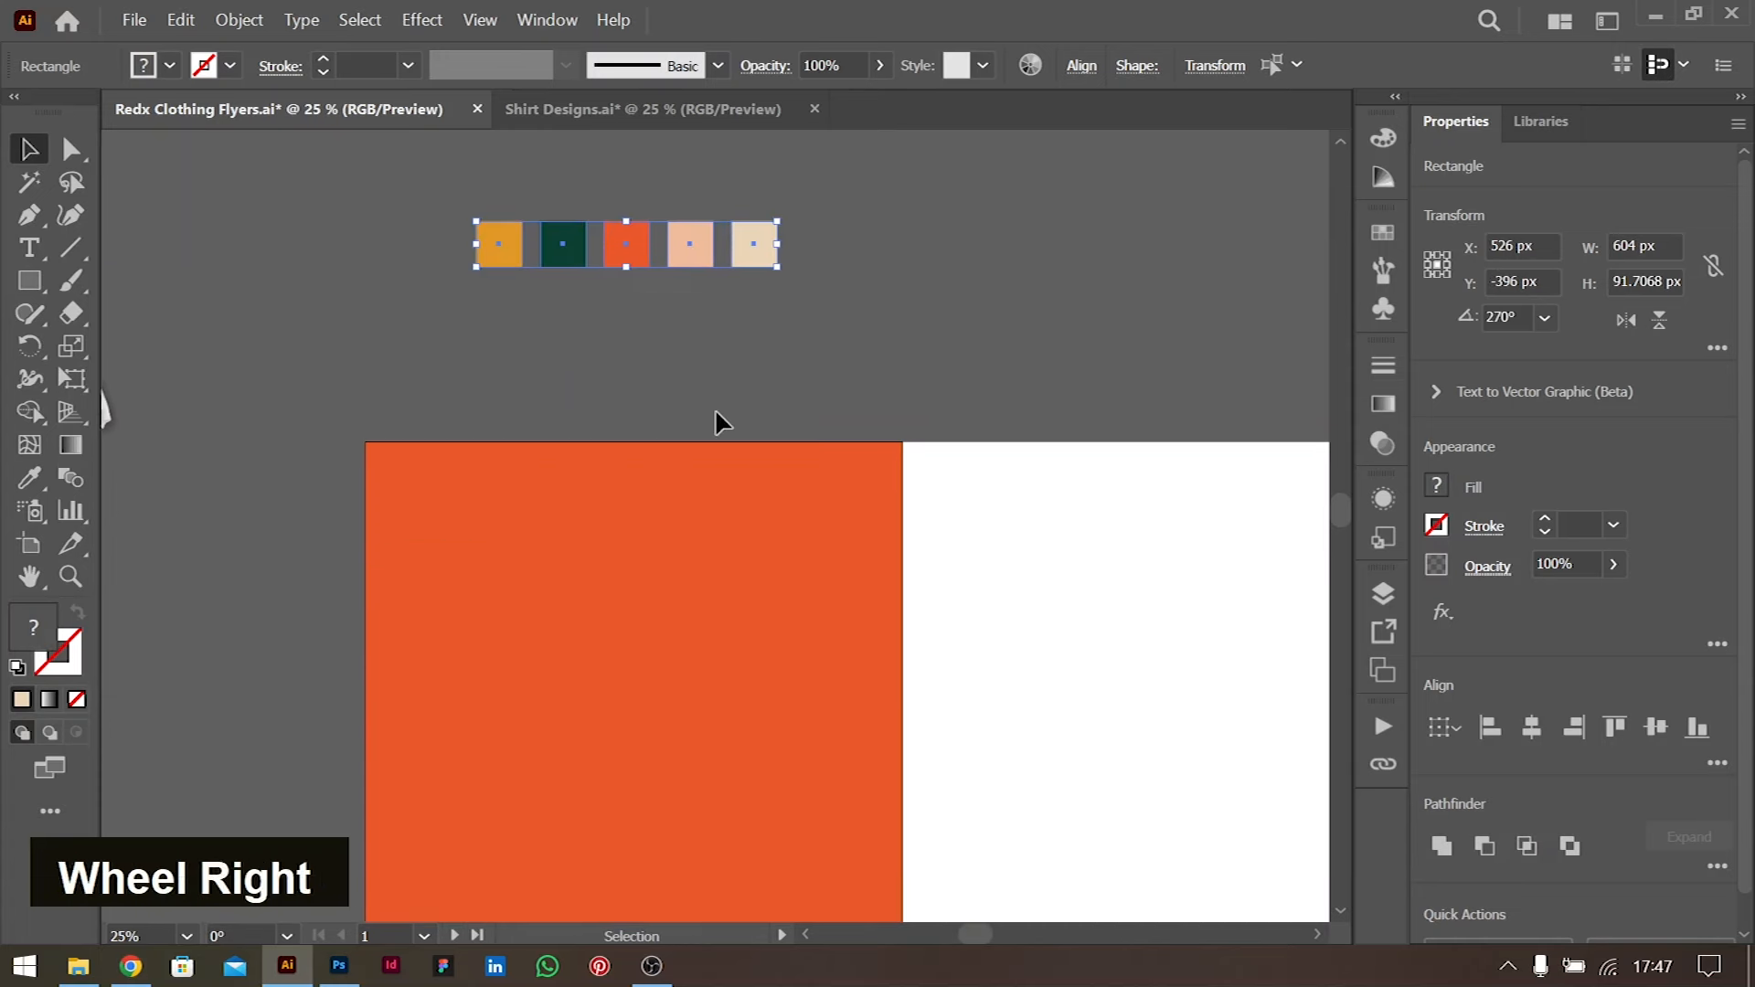
scroll(715, 412, "down", 4)
scroll(983, 494, "left", 4)
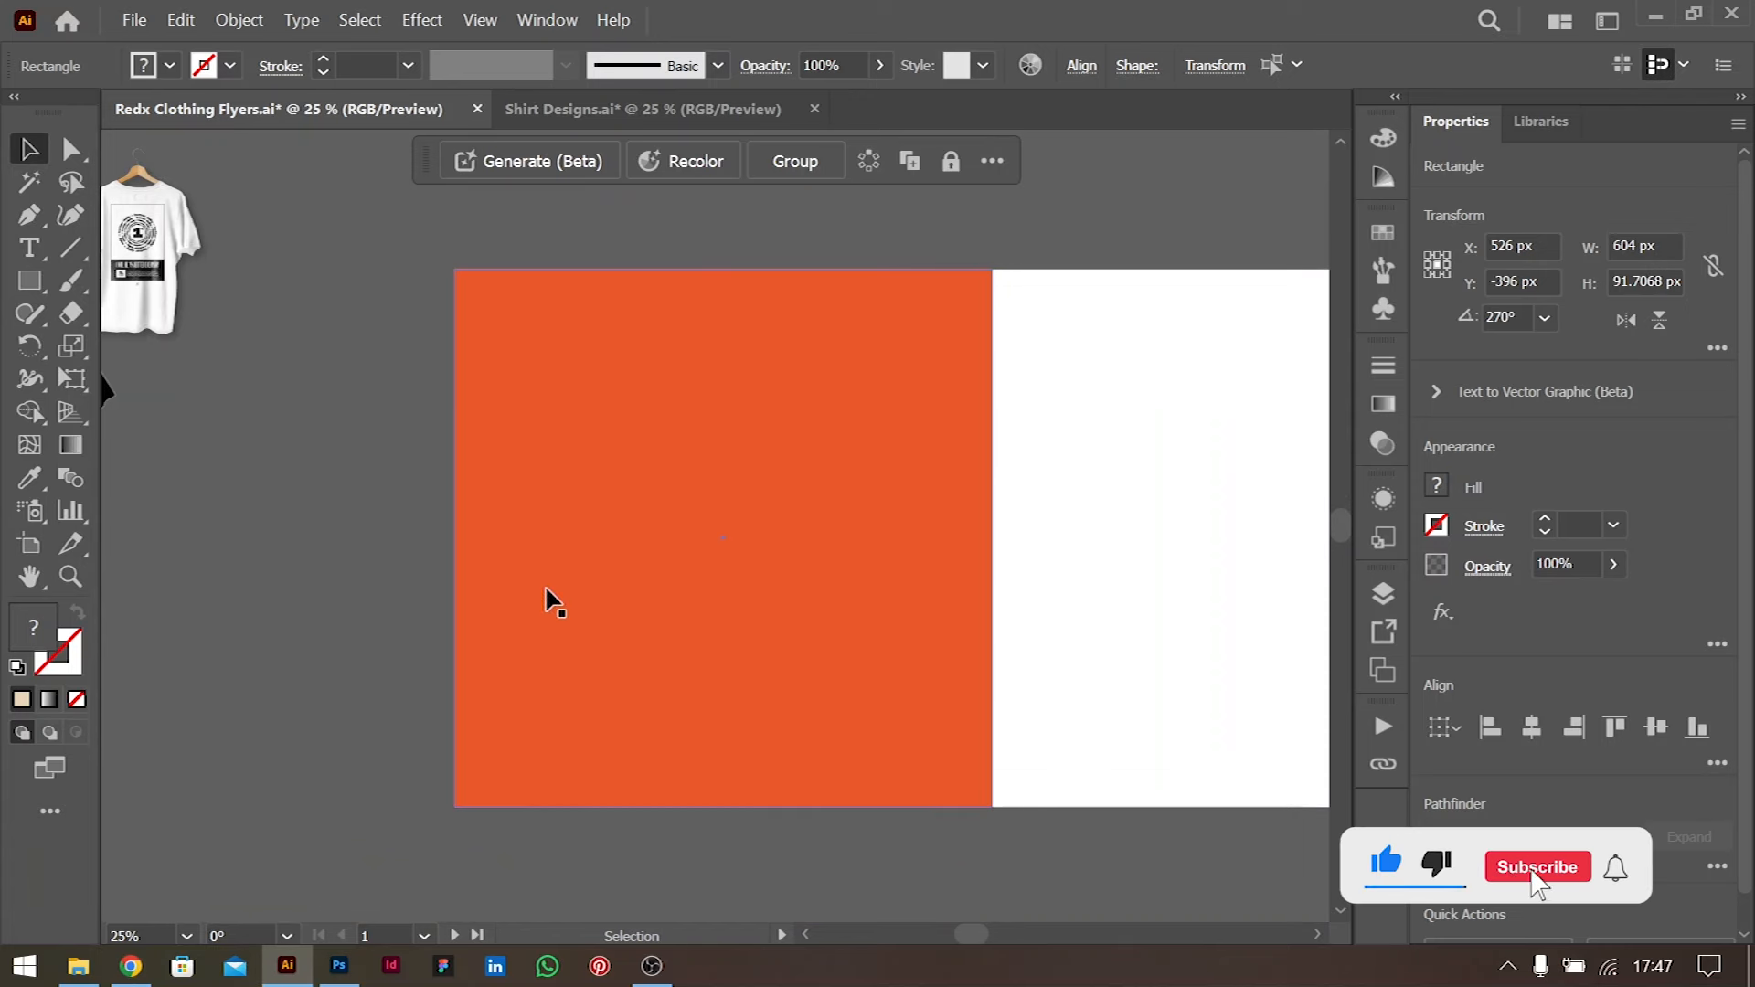
scroll(744, 588, "up", 3)
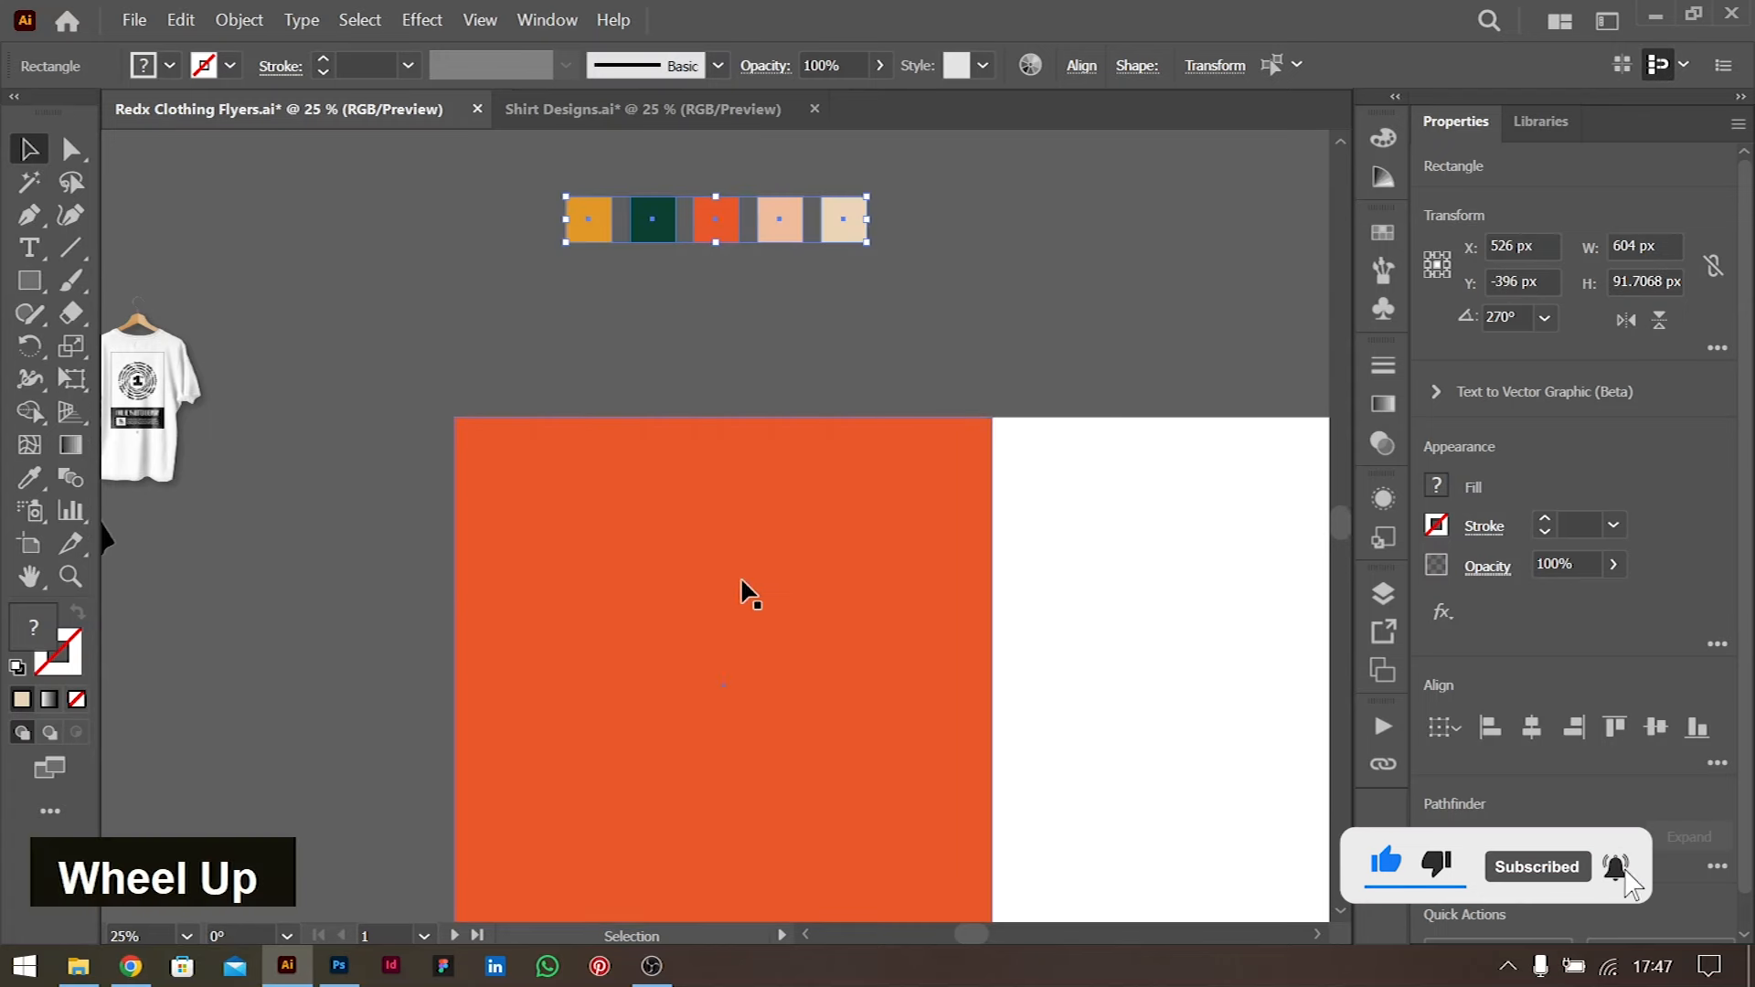
scroll(882, 631, "down", 3)
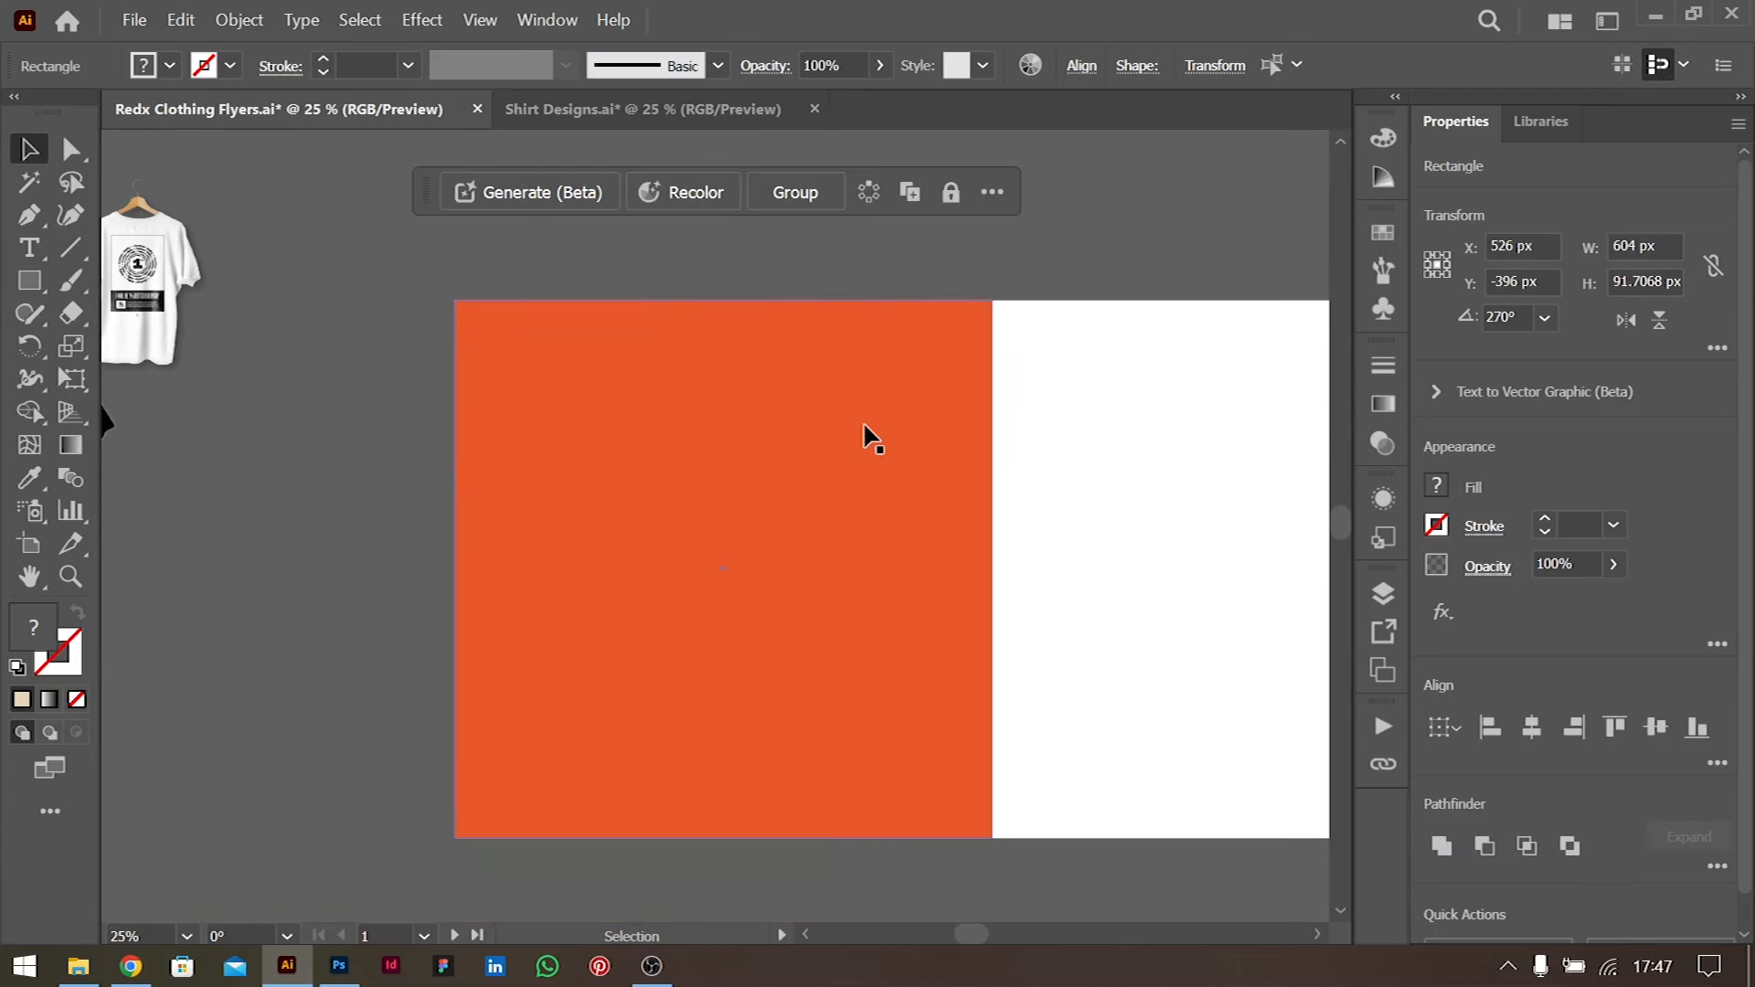
scroll(864, 429, "right", 3)
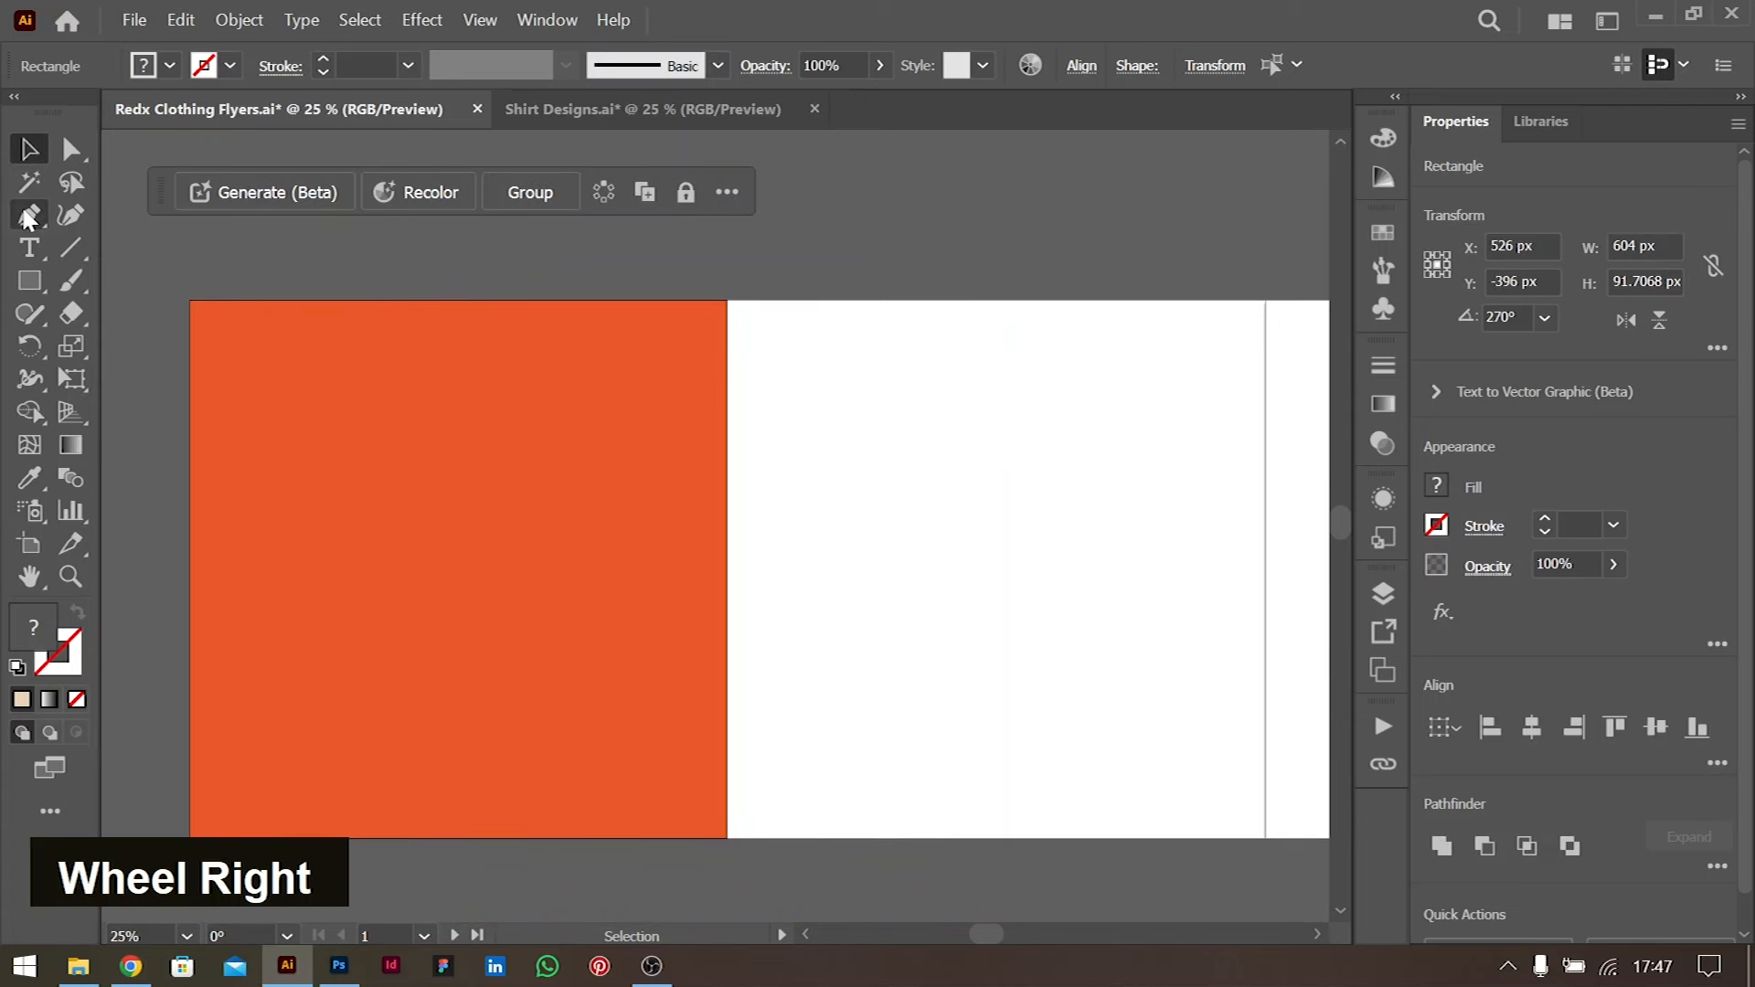
left_click(27, 217)
scroll(969, 425, "right", 2)
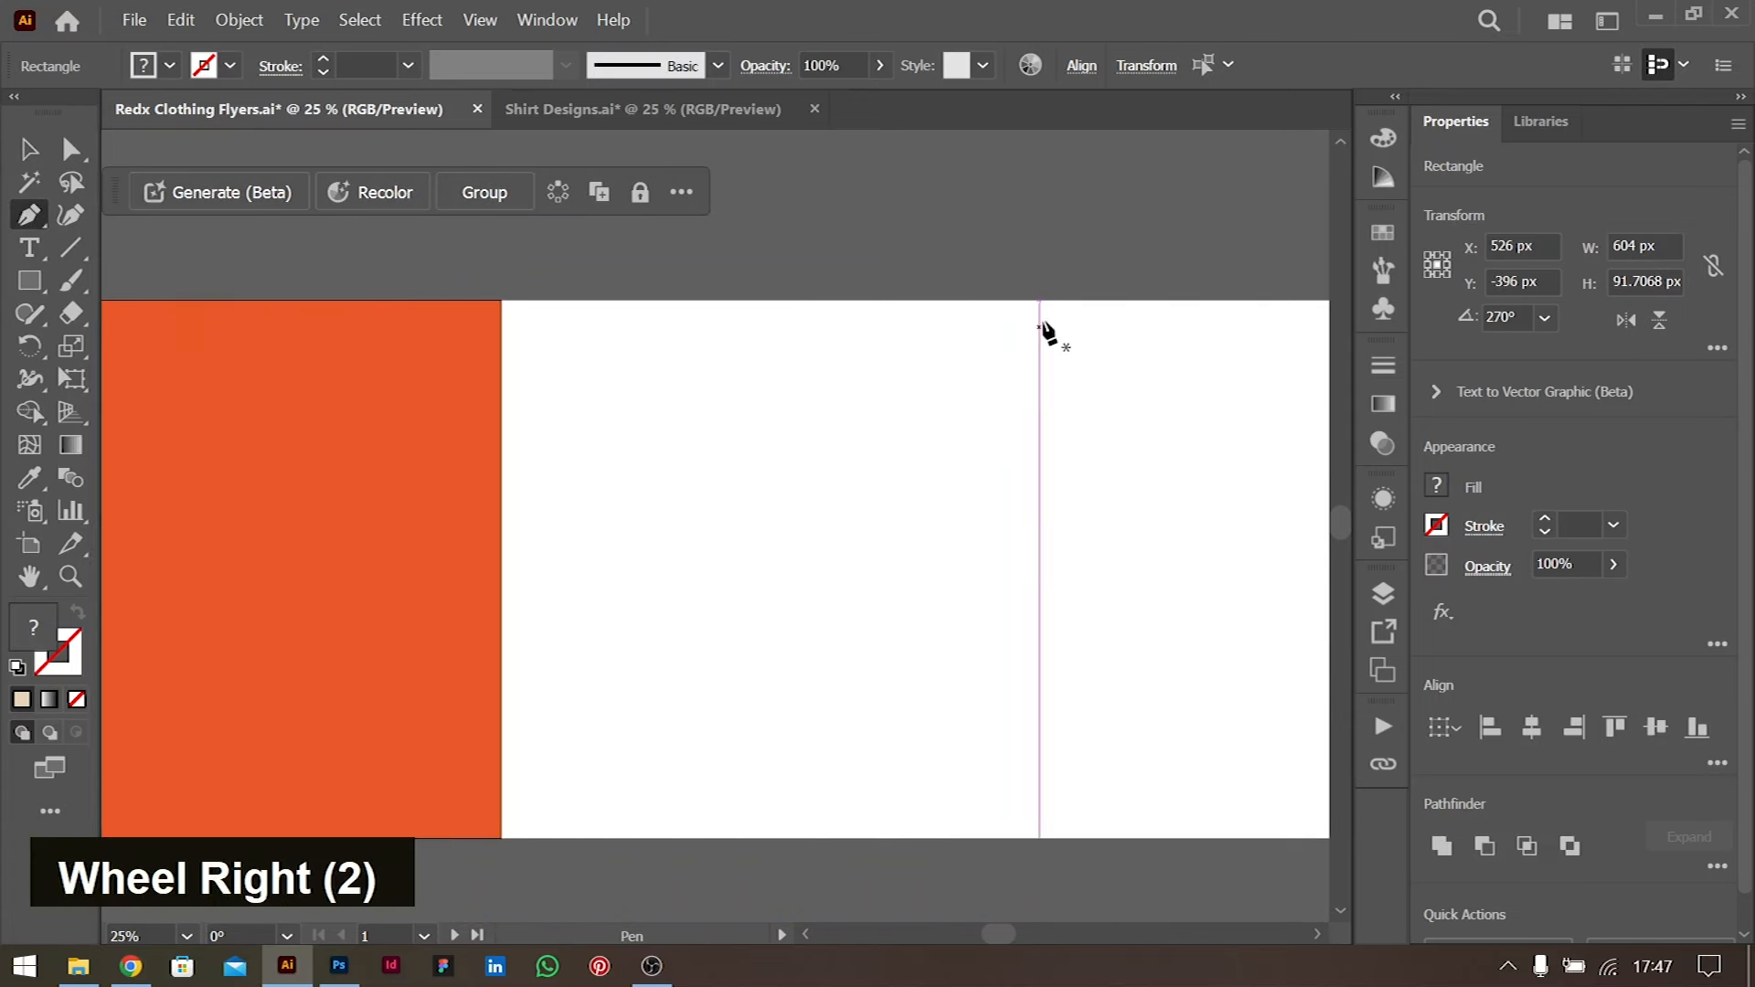
key("ctrl+z")
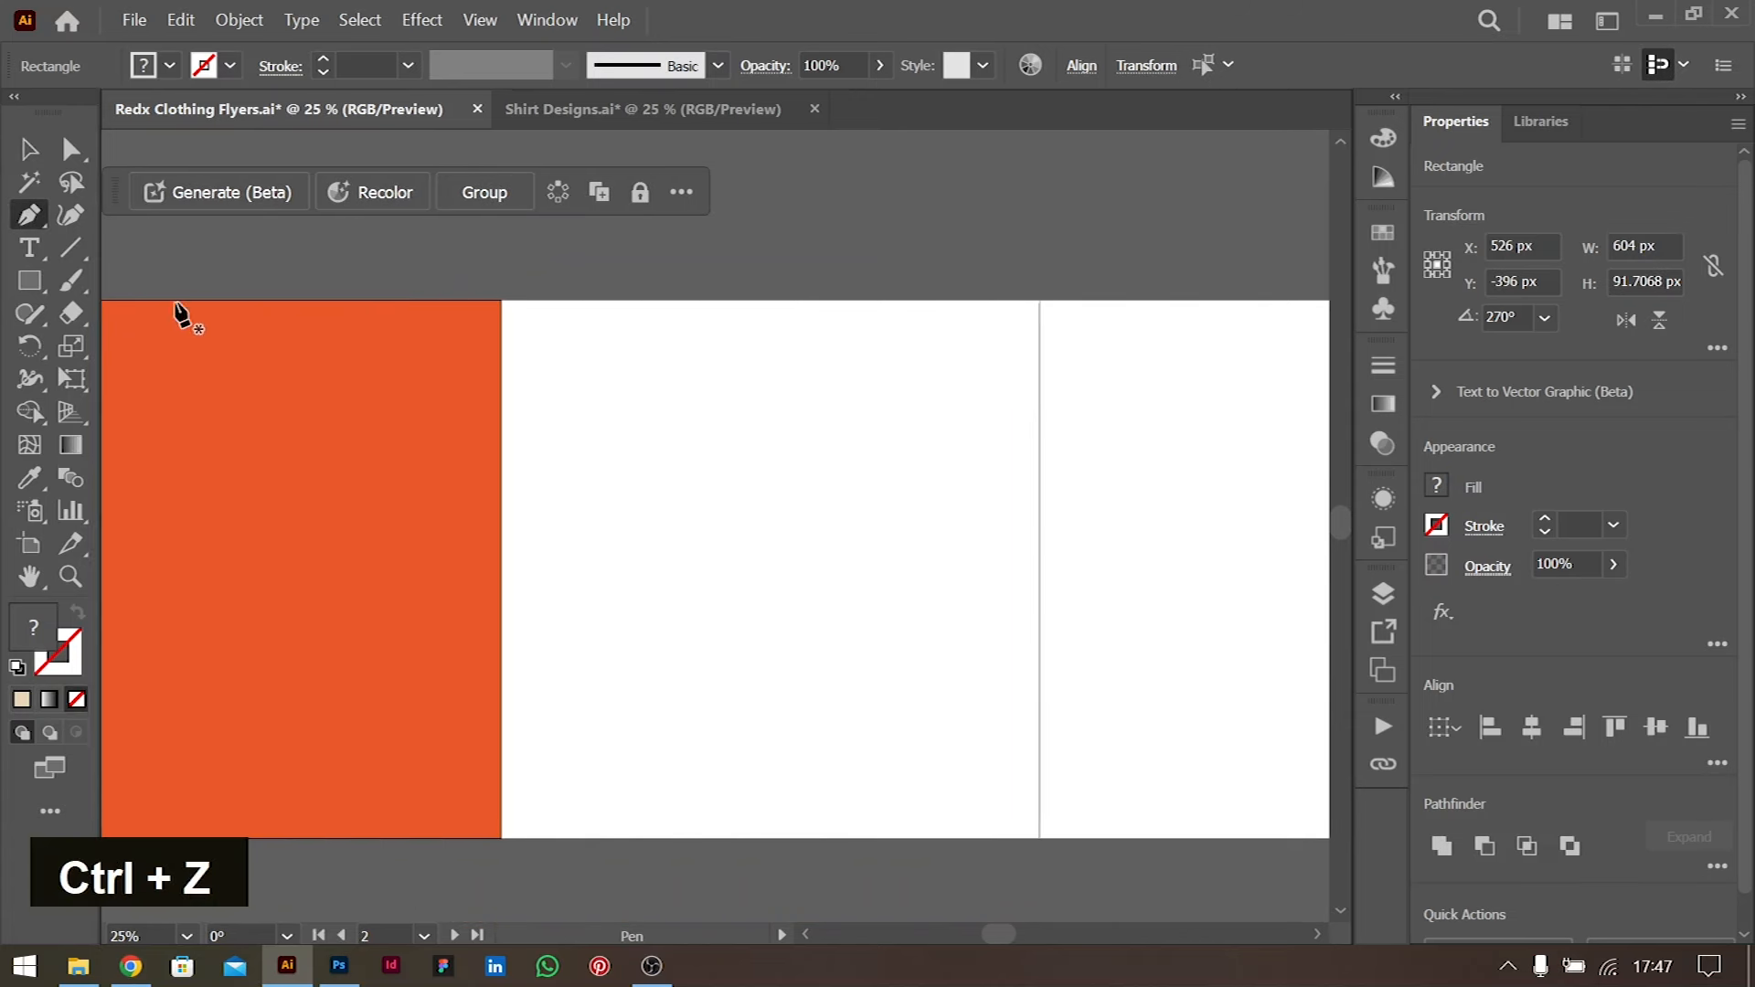
left_click(73, 214)
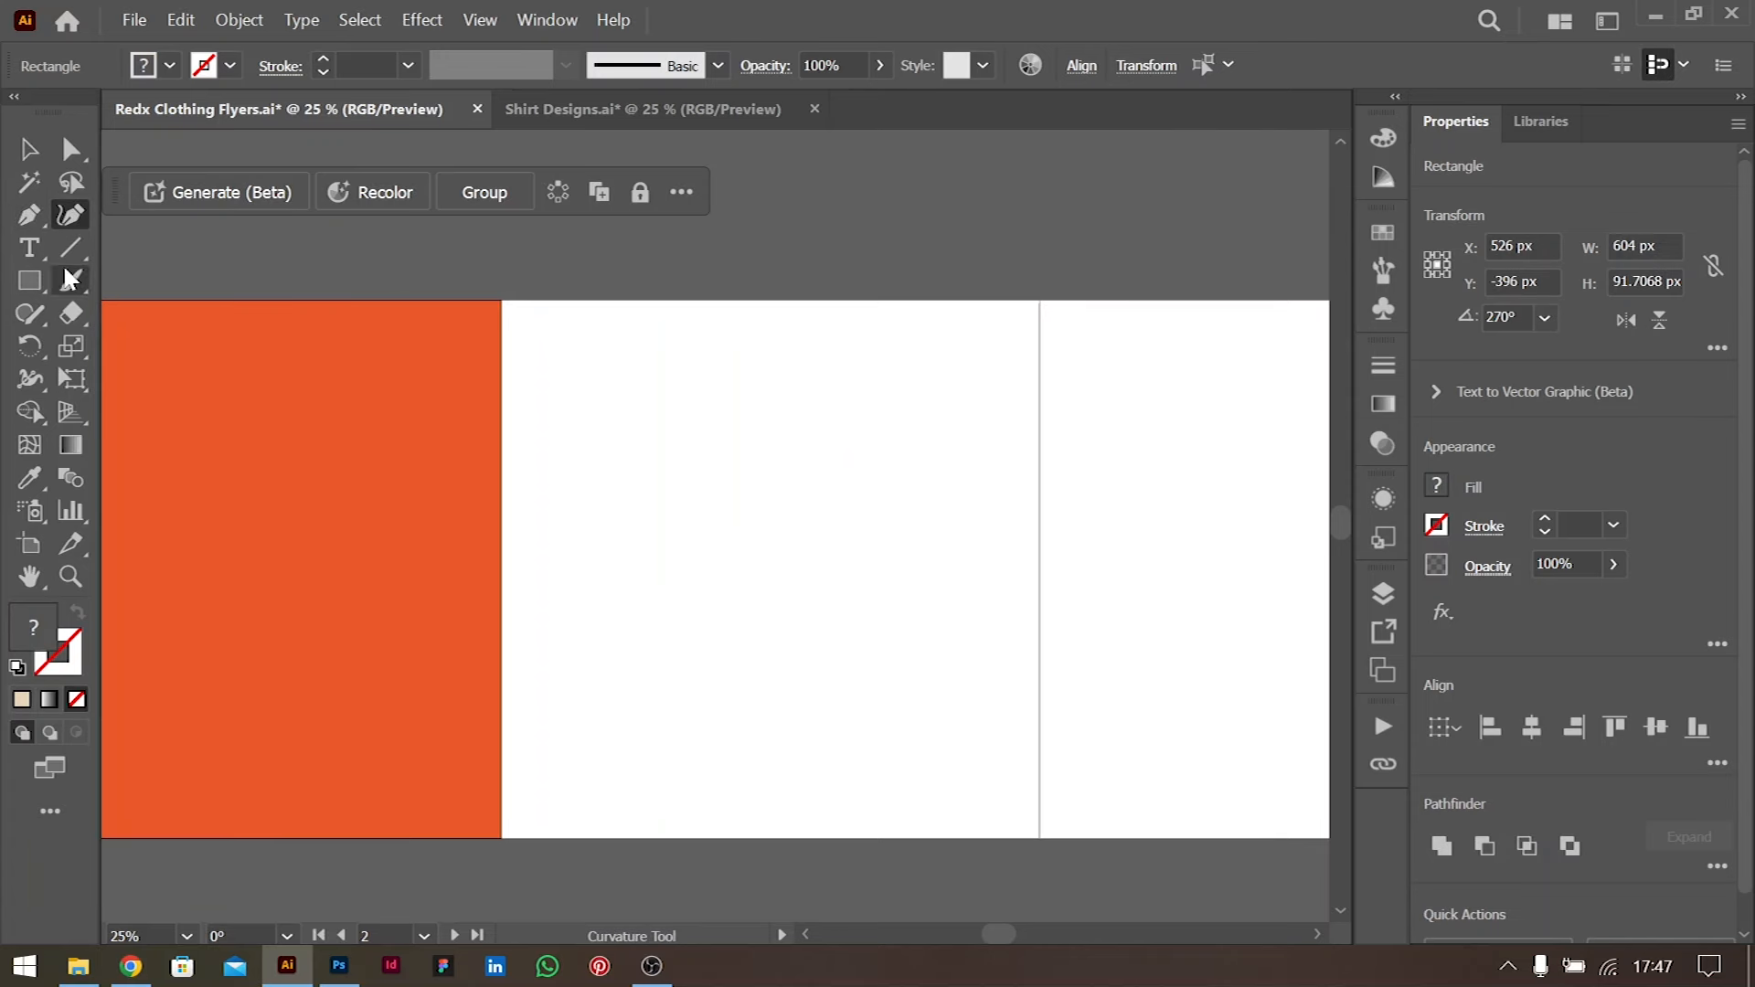
Sketch test curves and a closed freehand shape over the blank artboards with the Pencil tool, and delete them
right_click(35, 311)
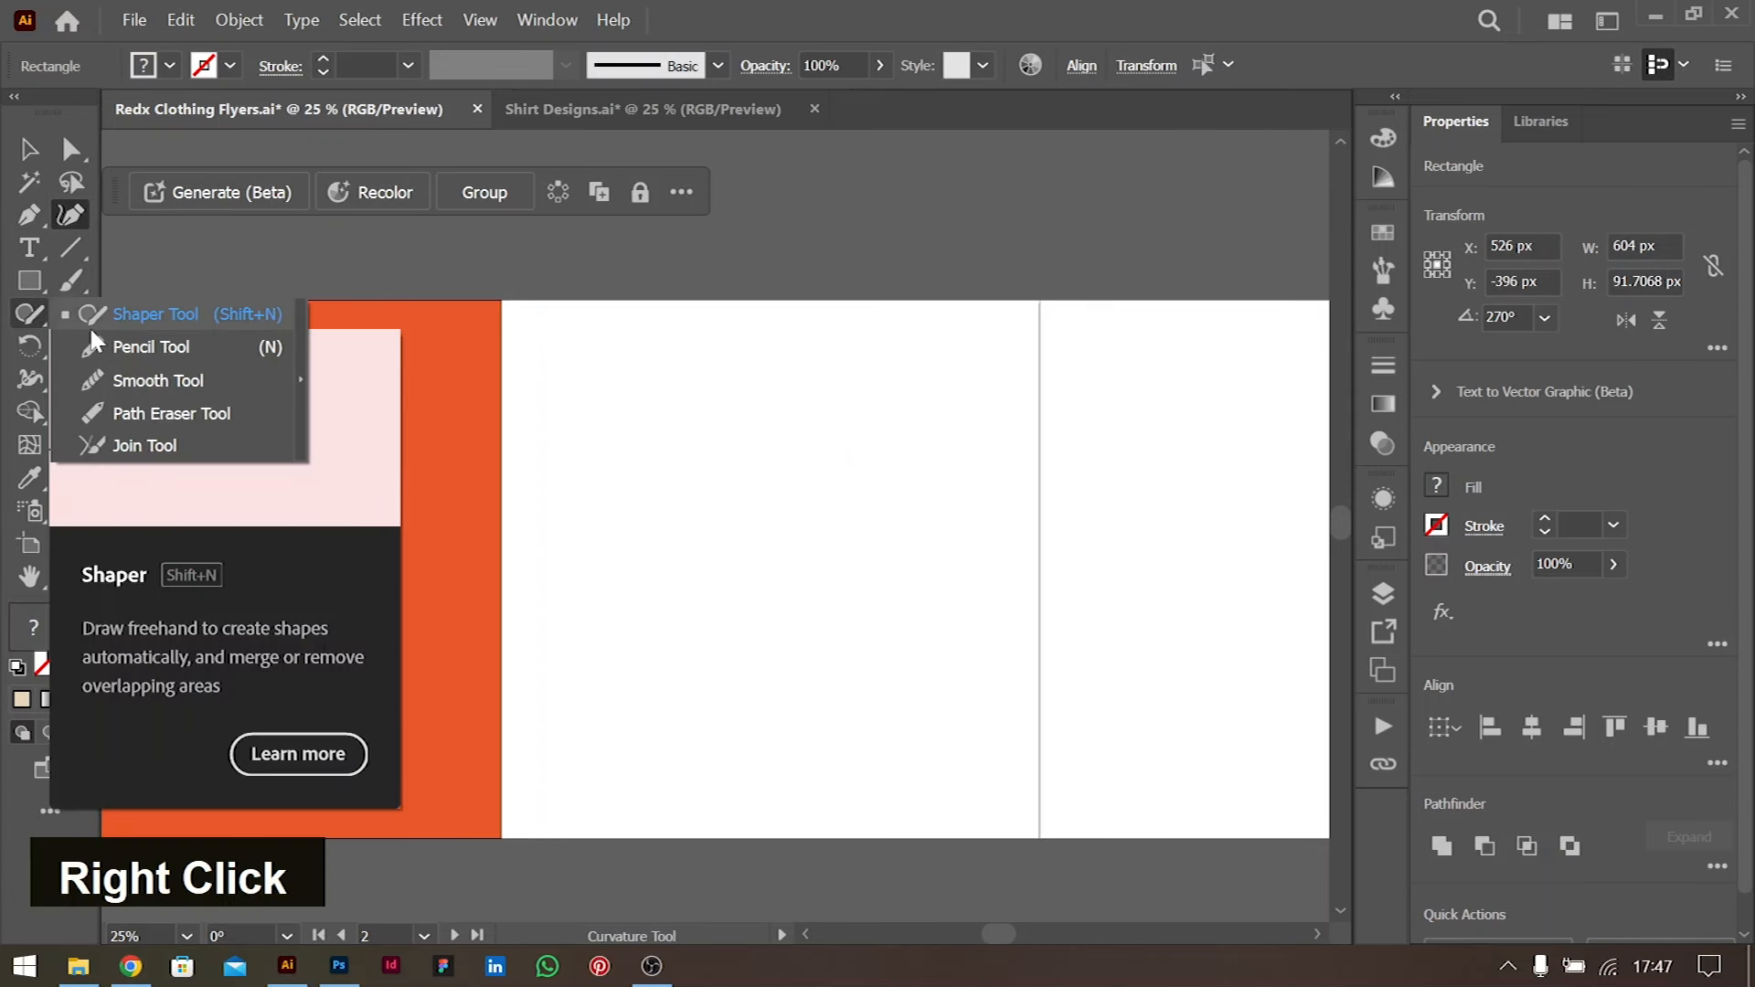
left_click(133, 350)
mouse_move(1015, 203)
left_mouse_down()
mouse_move(806, 424)
mouse_move(549, 585)
left_mouse_up()
mouse_move(635, 725)
left_mouse_down()
mouse_move(886, 548)
mouse_move(1116, 305)
left_mouse_up()
mouse_move(1149, 444)
left_mouse_down()
mouse_move(684, 759)
mouse_move(638, 748)
left_mouse_up()
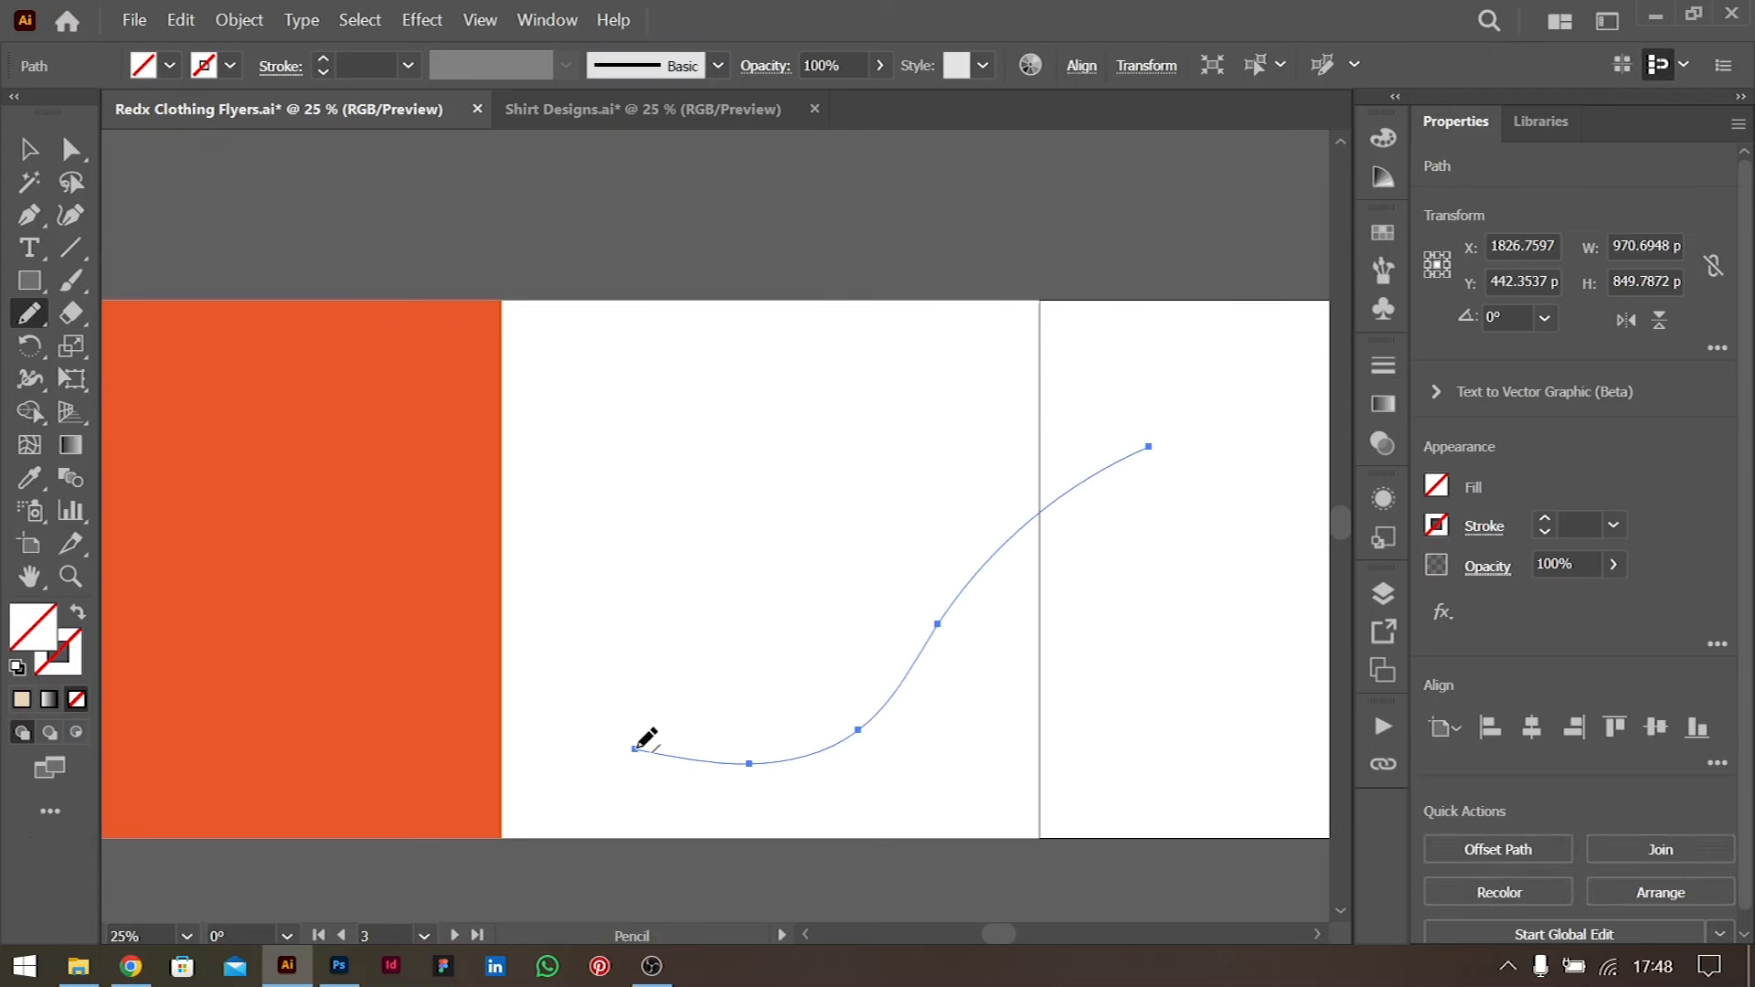
mouse_move(622, 376)
left_mouse_down()
mouse_move(940, 390)
mouse_move(957, 732)
mouse_move(619, 702)
mouse_move(649, 353)
left_mouse_up()
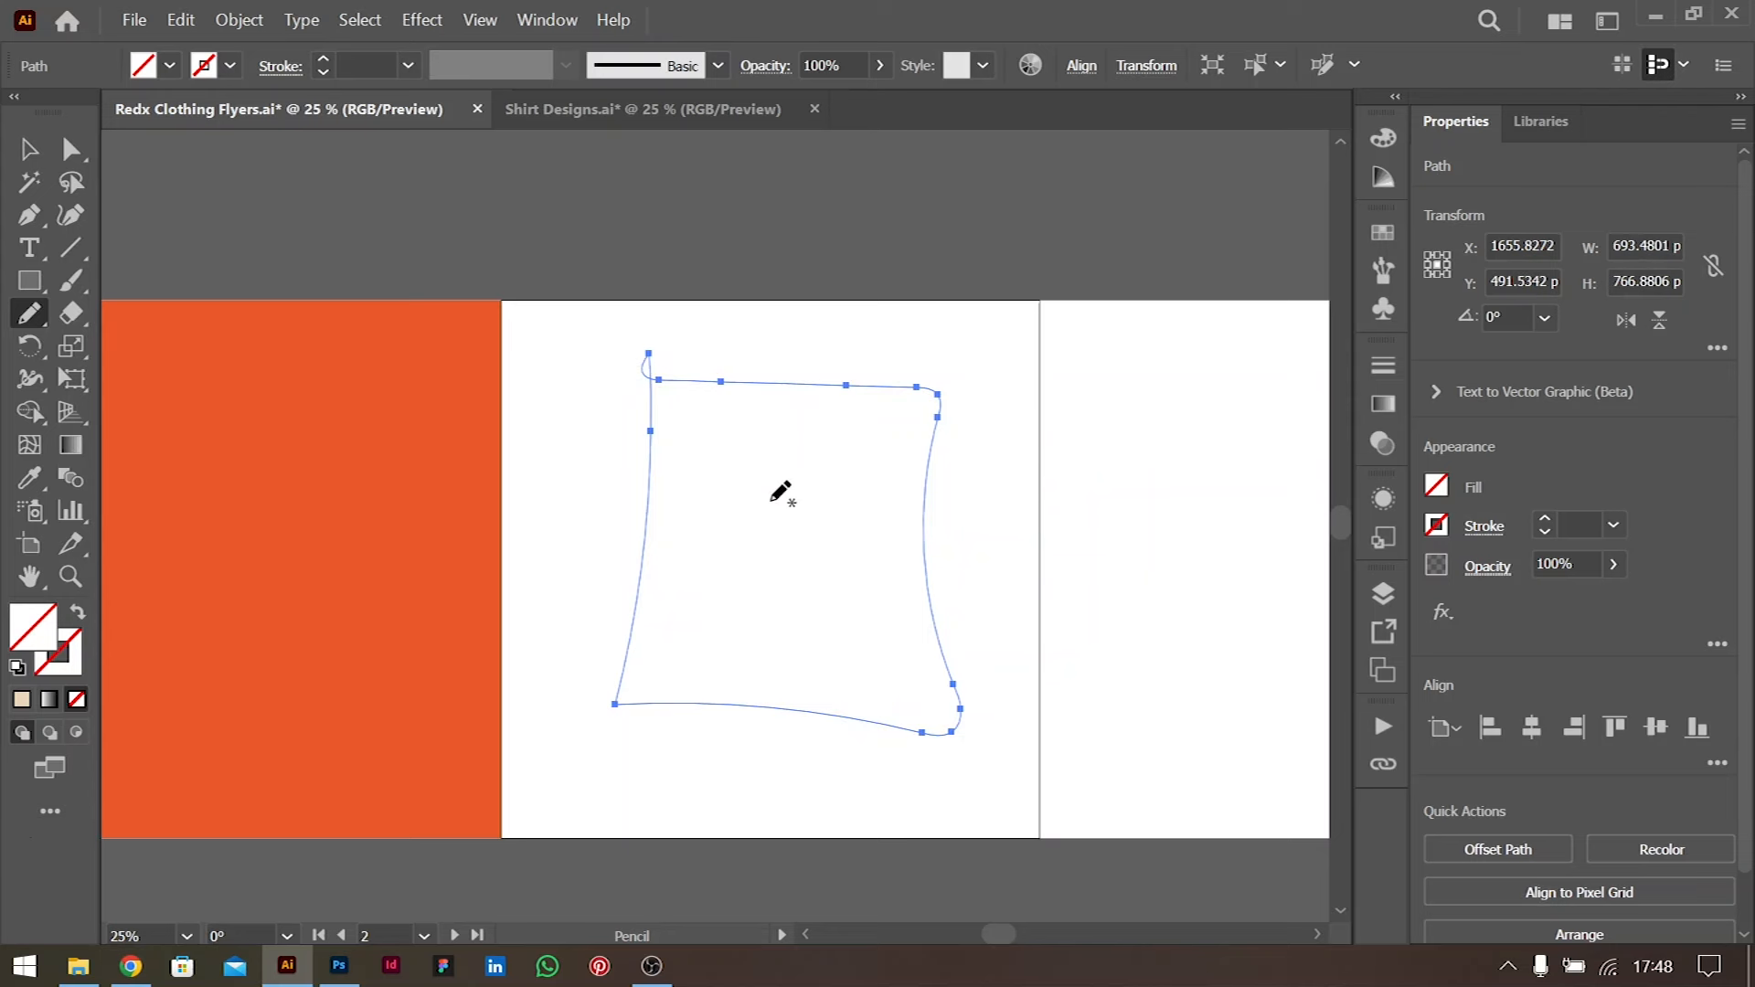
left_click(46, 146)
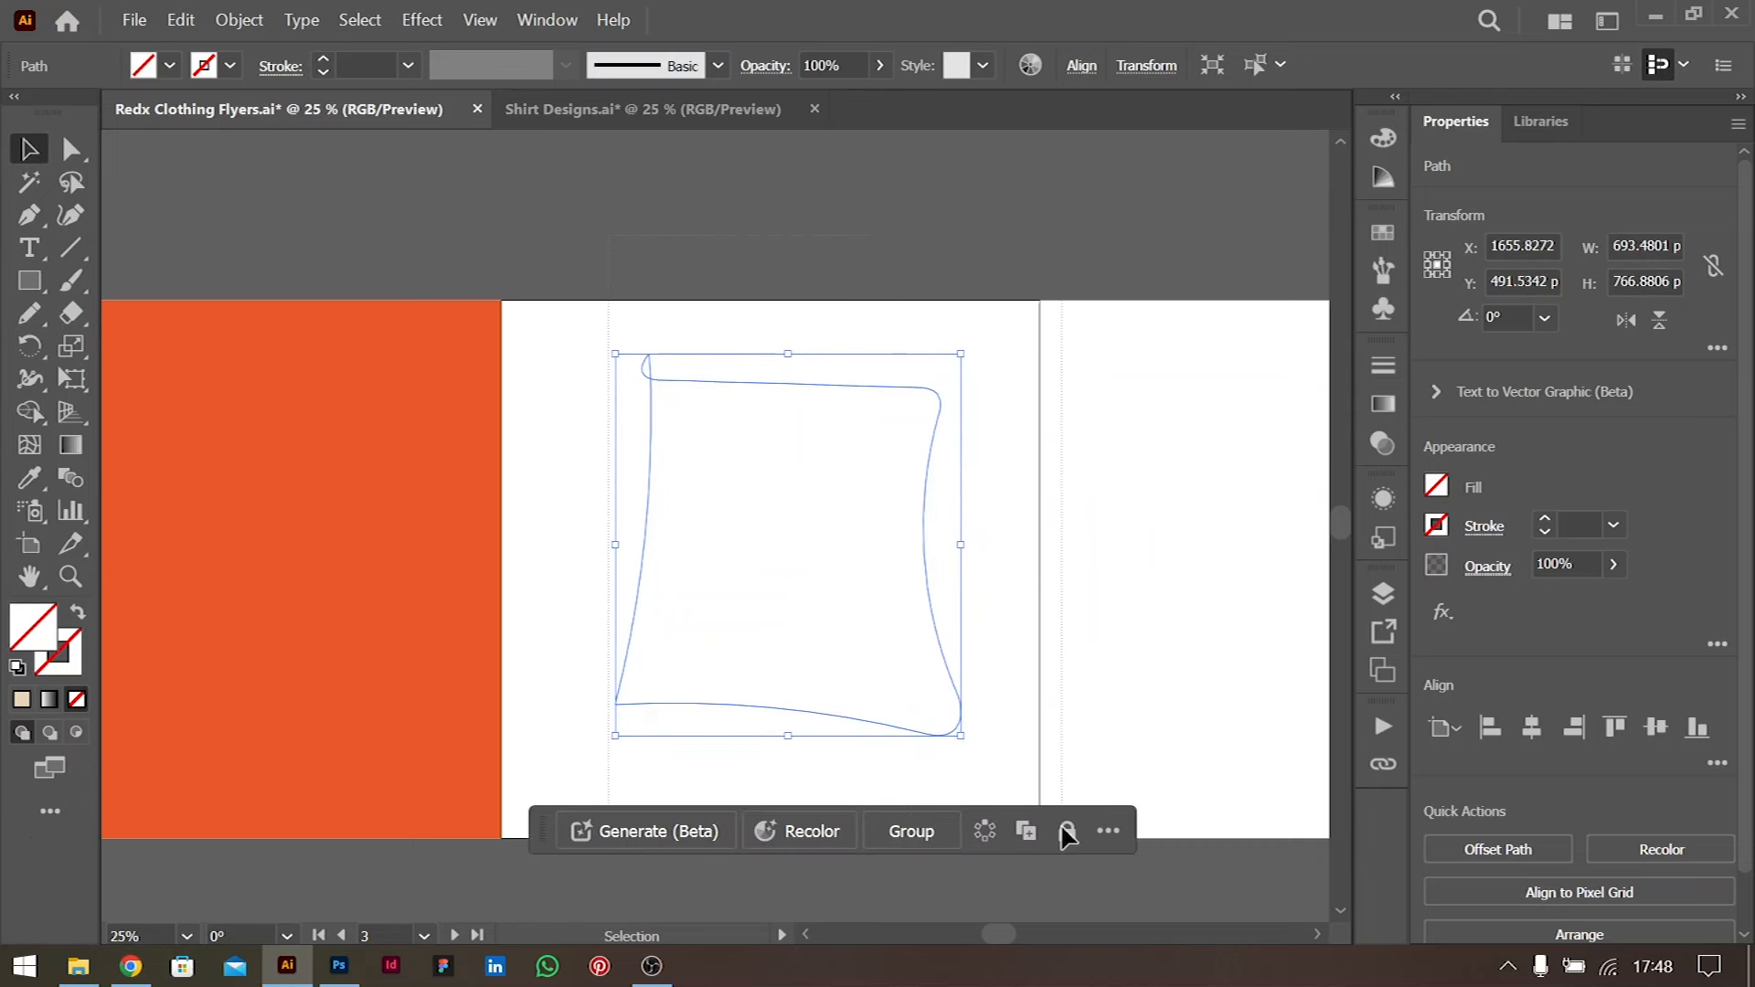
key("BackSpace")
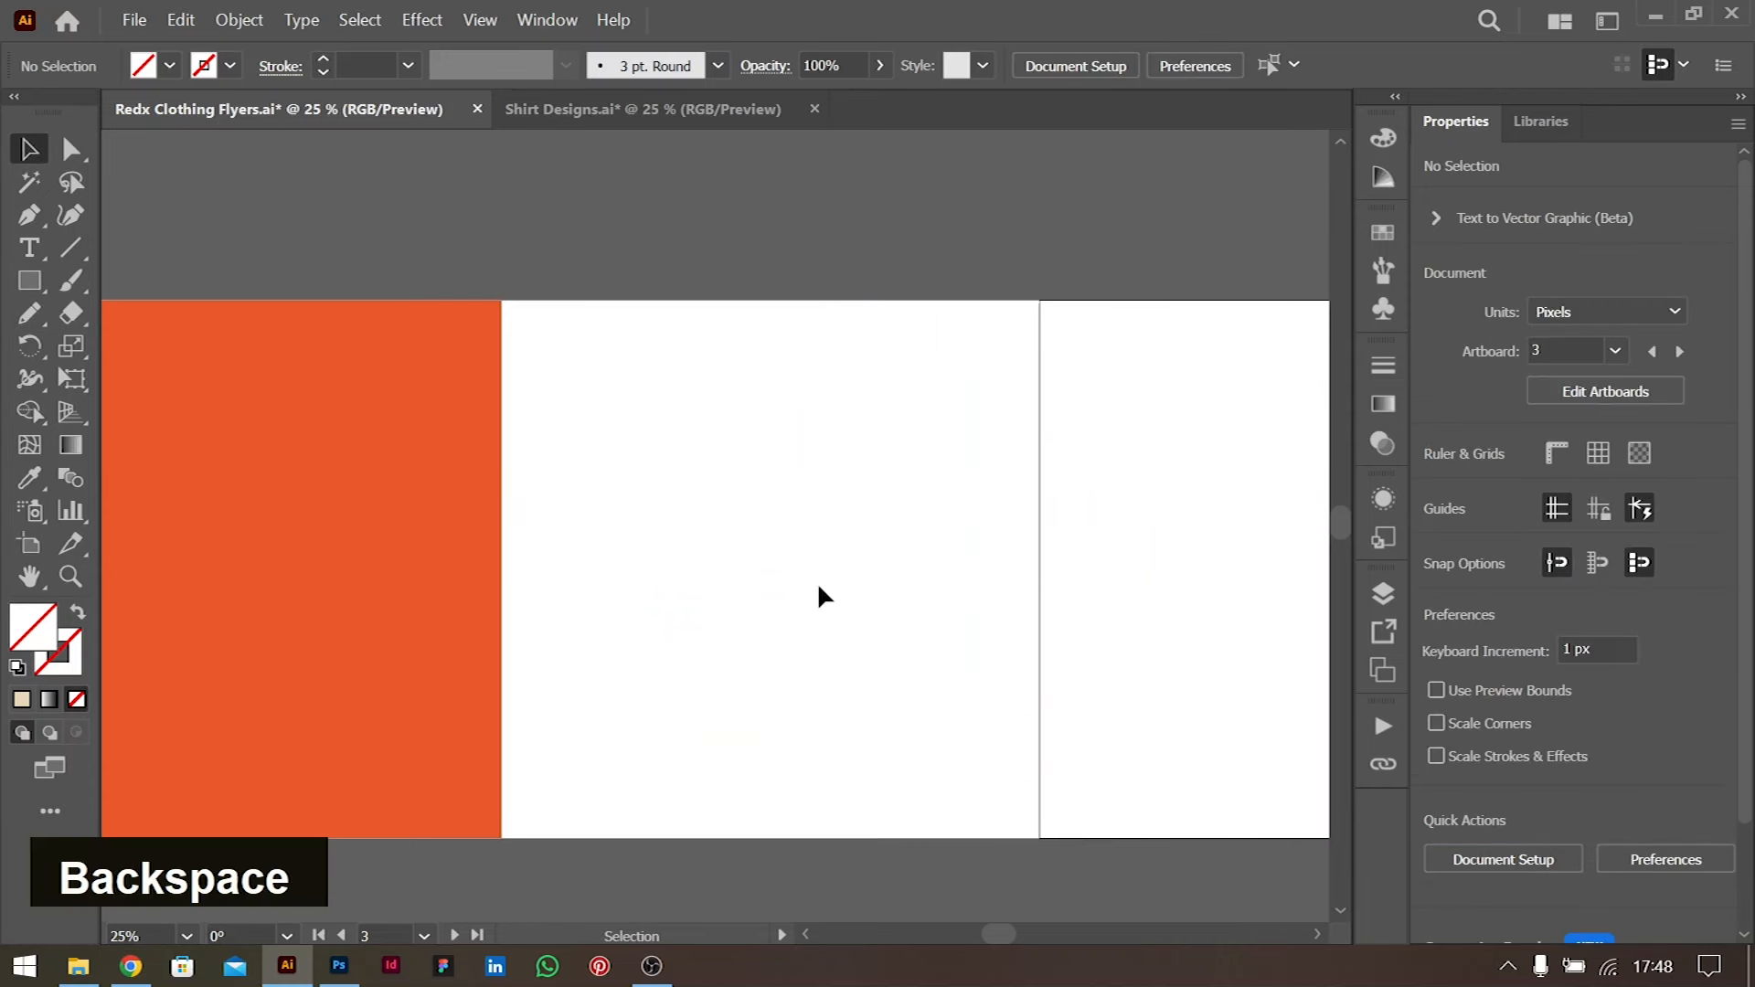
Draw three wavy diagonal curves with the Pencil tool across the orange rectangle, with ends extending past its edges
scroll(728, 553, "left", 6)
left_click(850, 517)
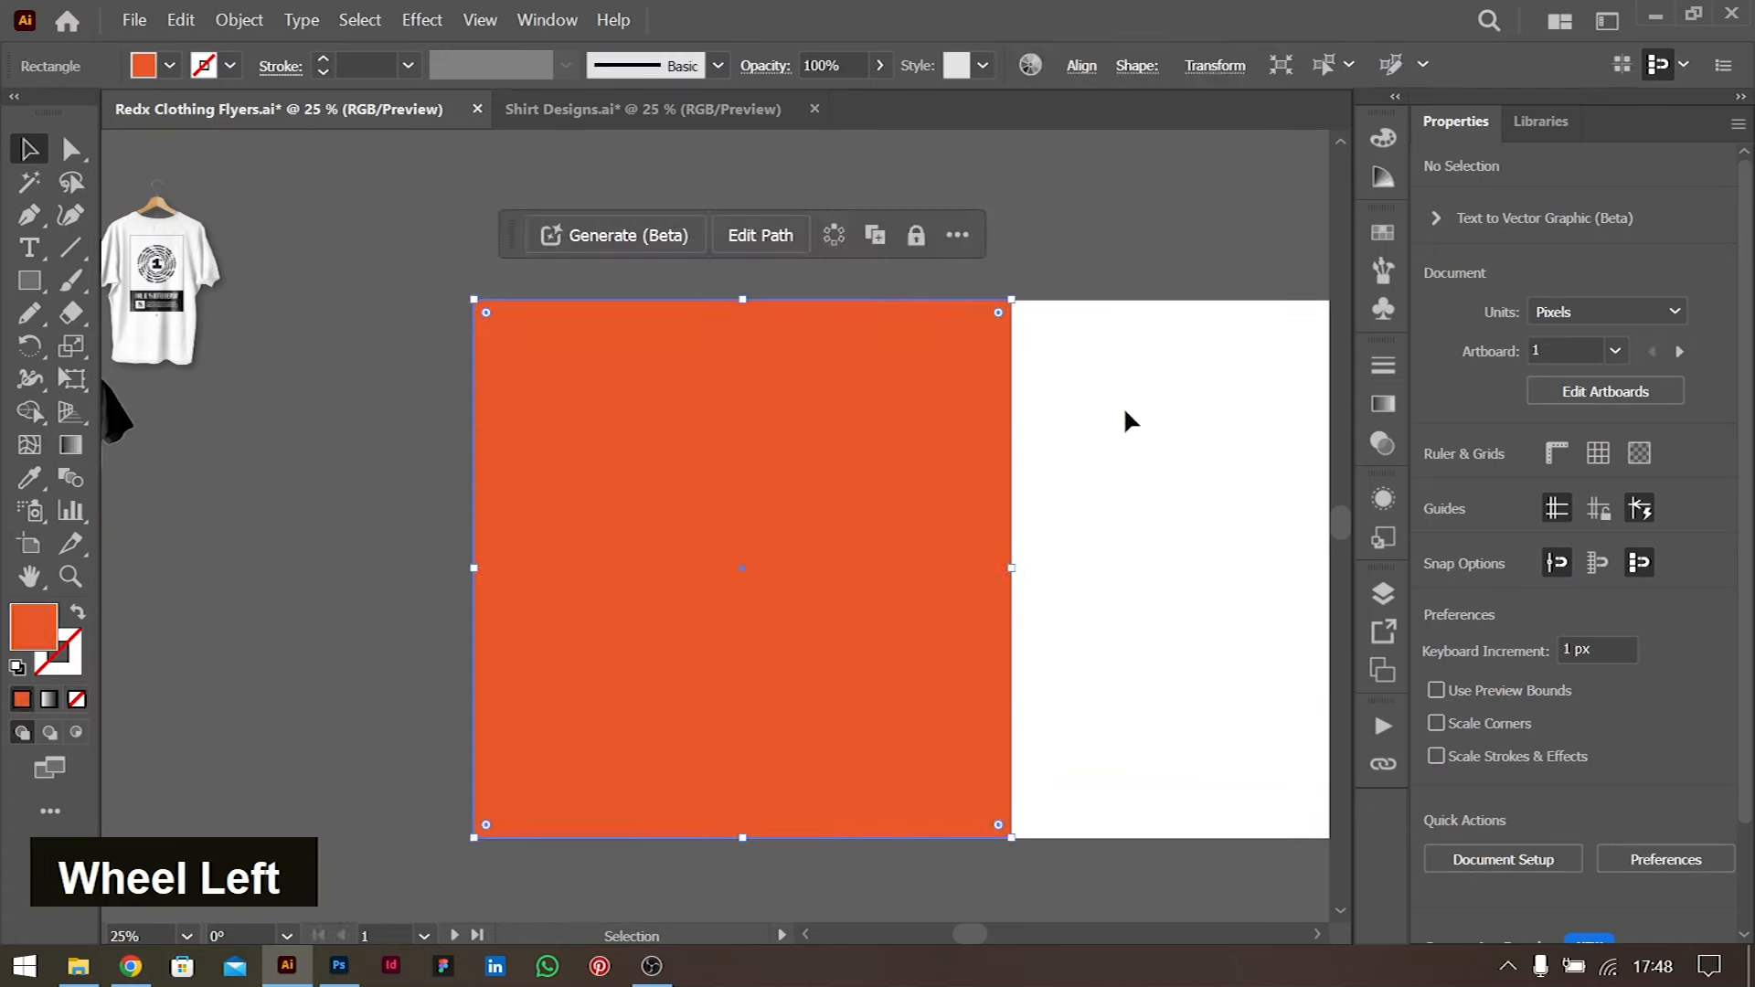
left_click(1238, 710)
scroll(972, 658, "left", 1)
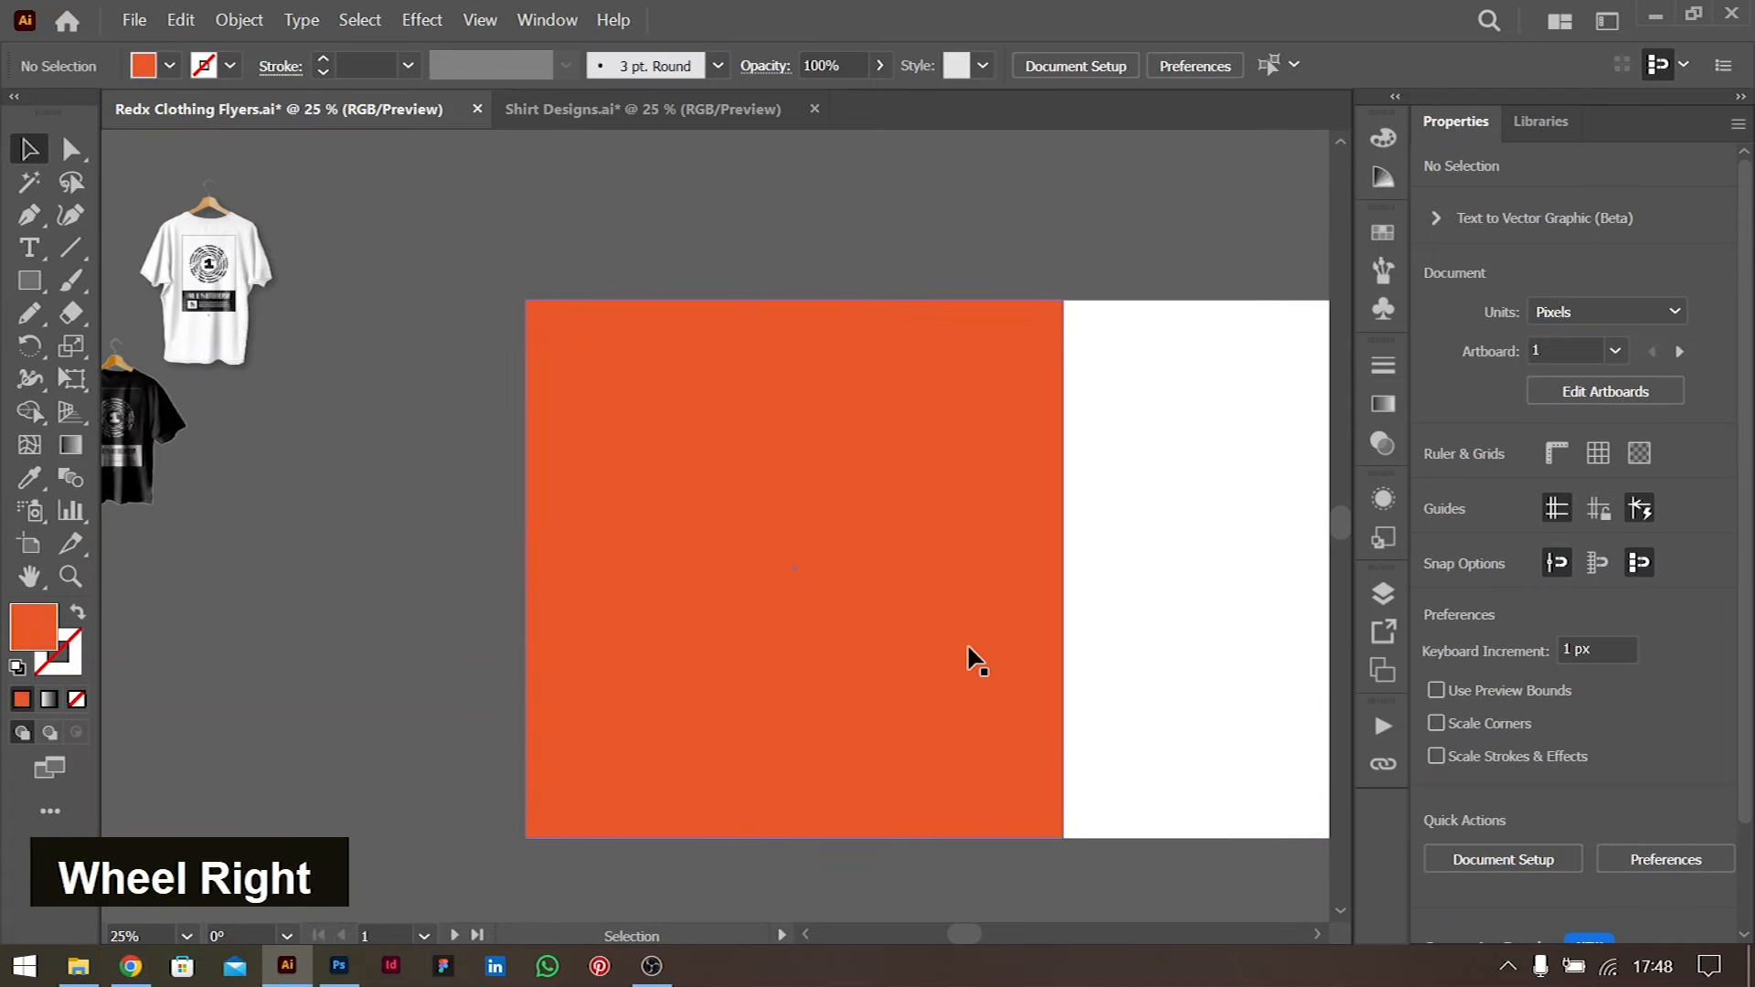
scroll(972, 658, "right", 2)
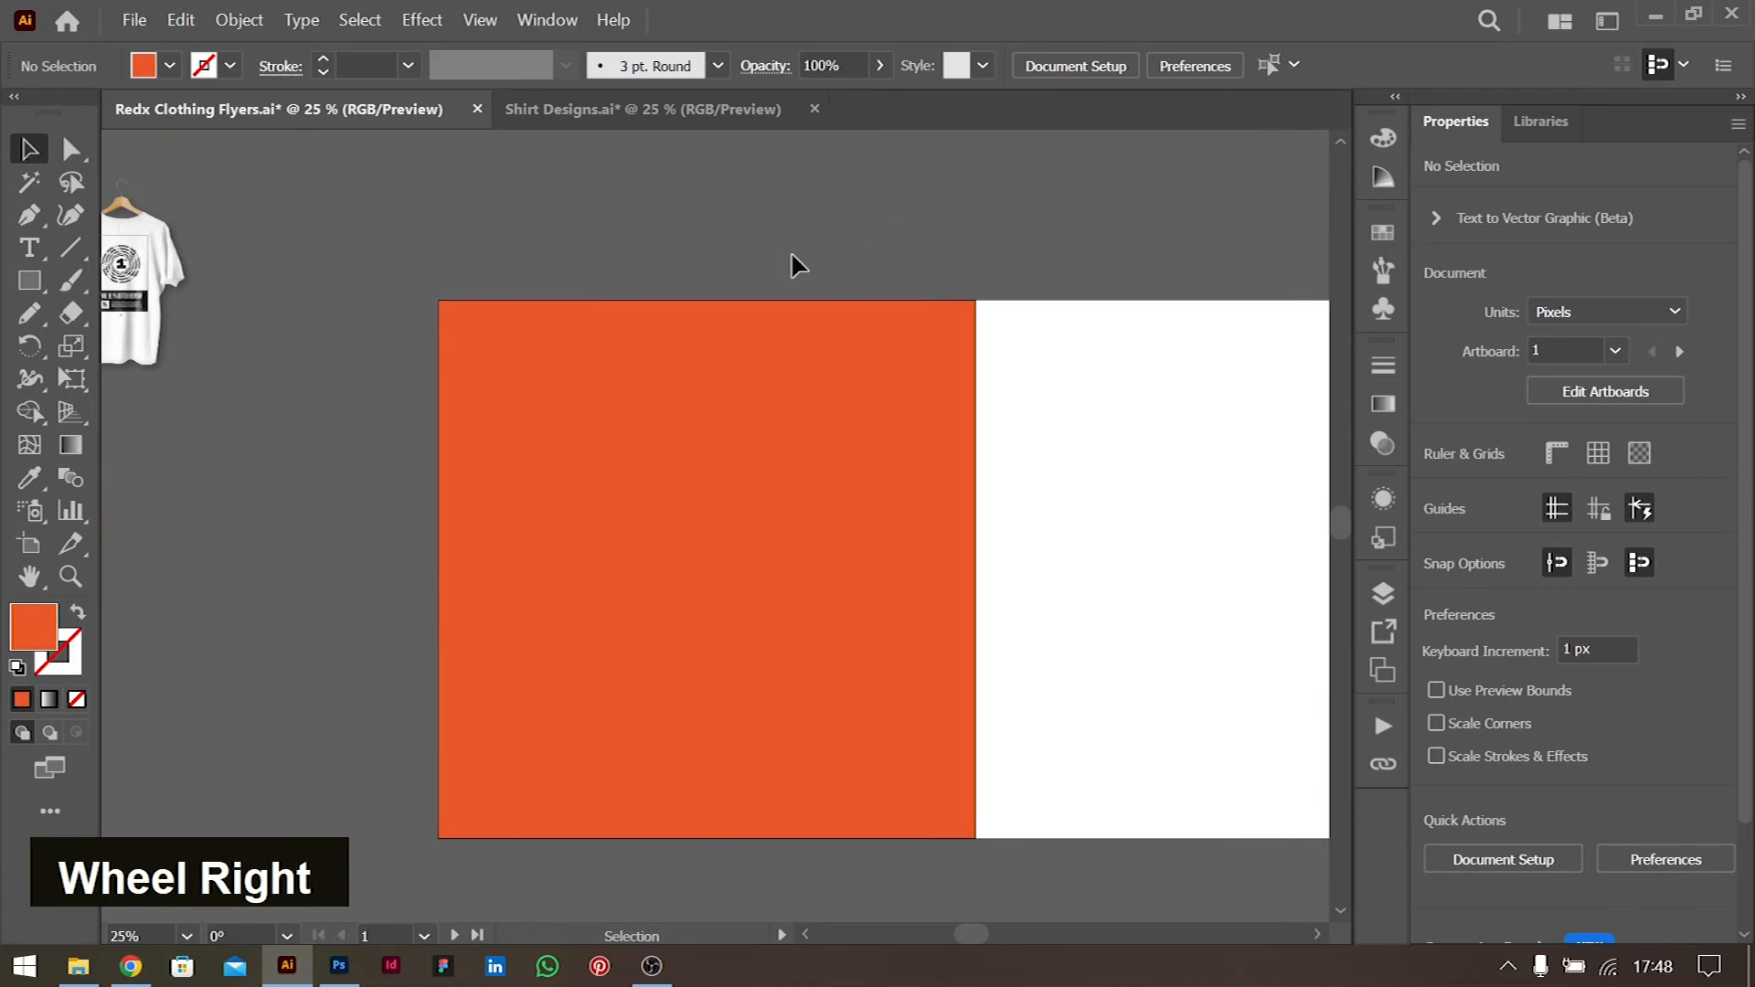
left_click(30, 313)
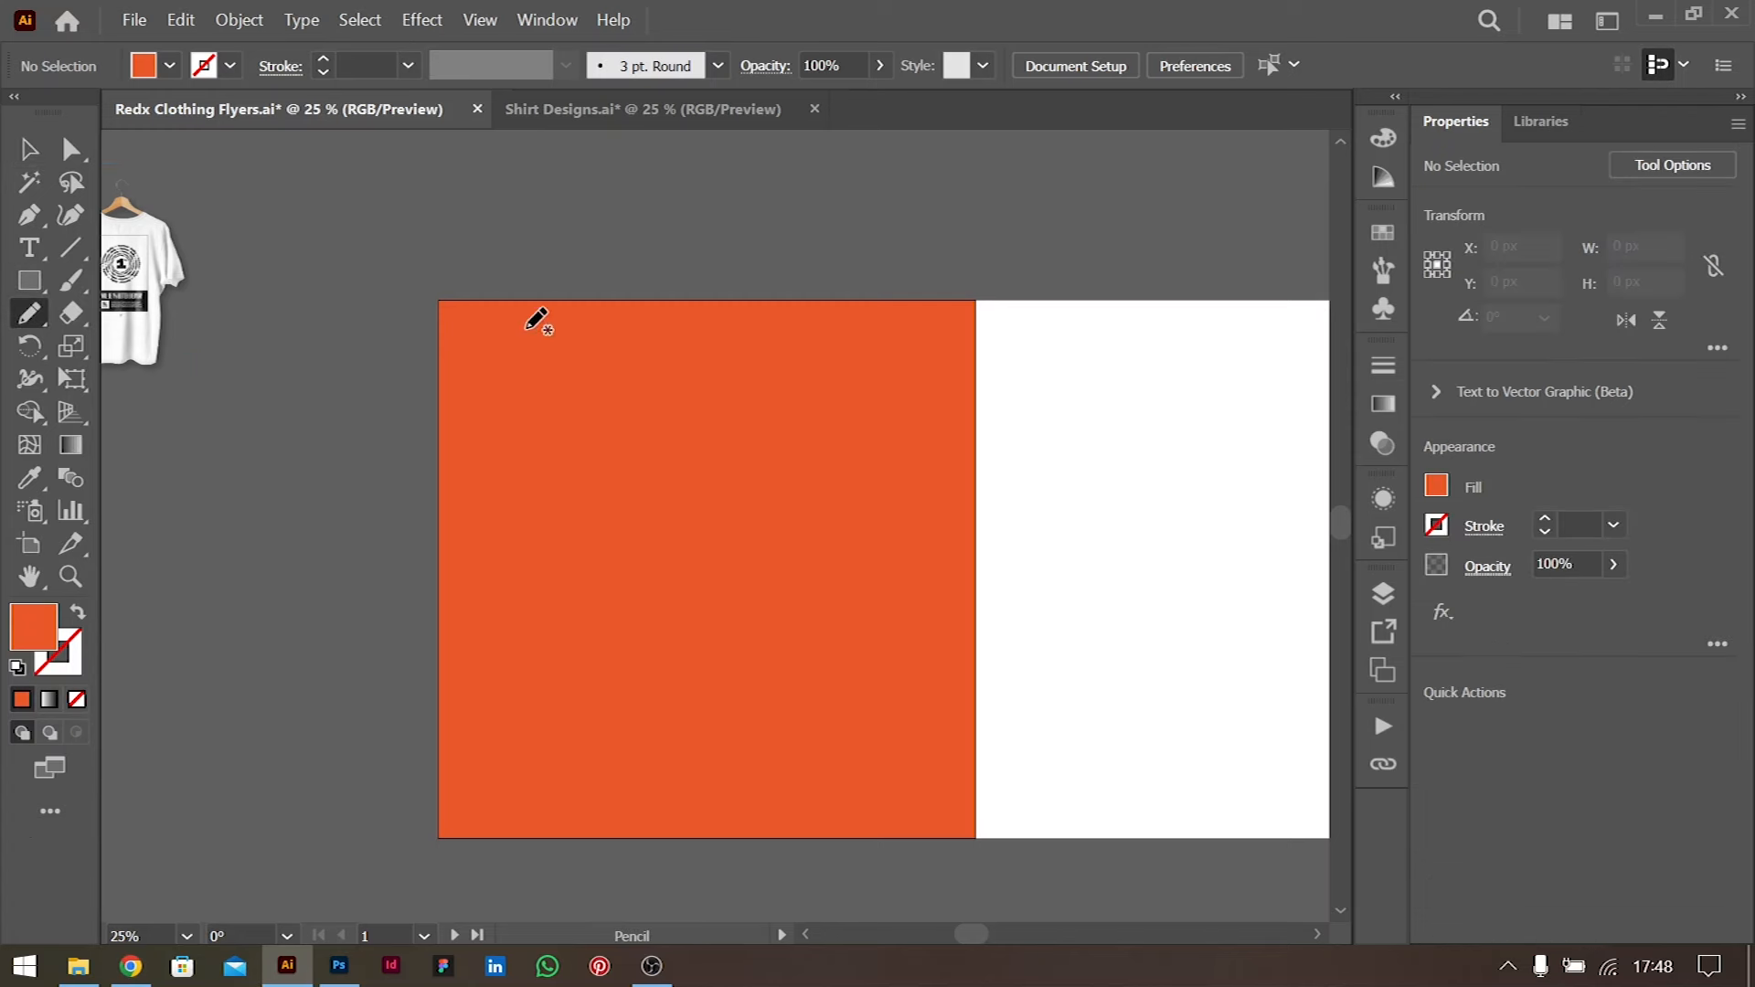
mouse_move(368, 525)
left_mouse_down()
mouse_move(504, 438)
mouse_move(722, 185)
left_mouse_up()
mouse_move(831, 227)
left_mouse_down()
mouse_move(670, 474)
mouse_move(289, 646)
left_mouse_up()
mouse_move(390, 736)
left_mouse_down()
mouse_move(886, 445)
mouse_move(987, 268)
left_mouse_up()
left_click(20, 156)
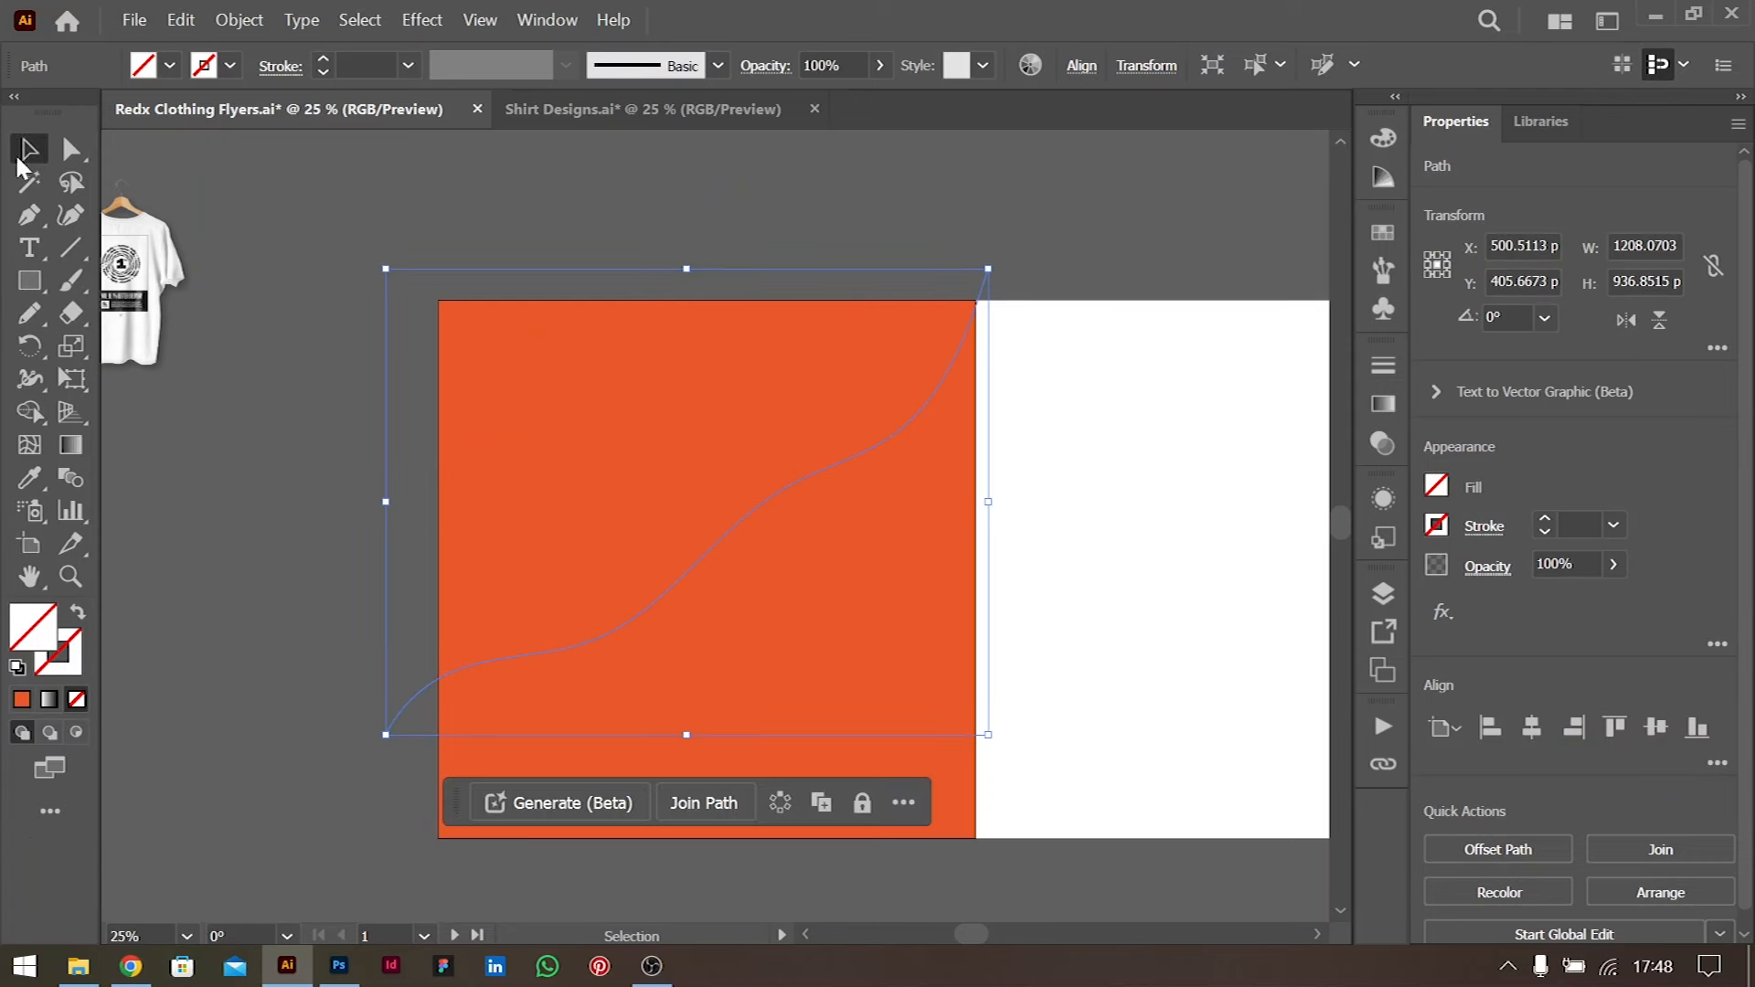
Give the three wavy curves a white 1 pt stroke and shift the upper two farther up and to the left
left_click_drag(422, 761, 1161, 409)
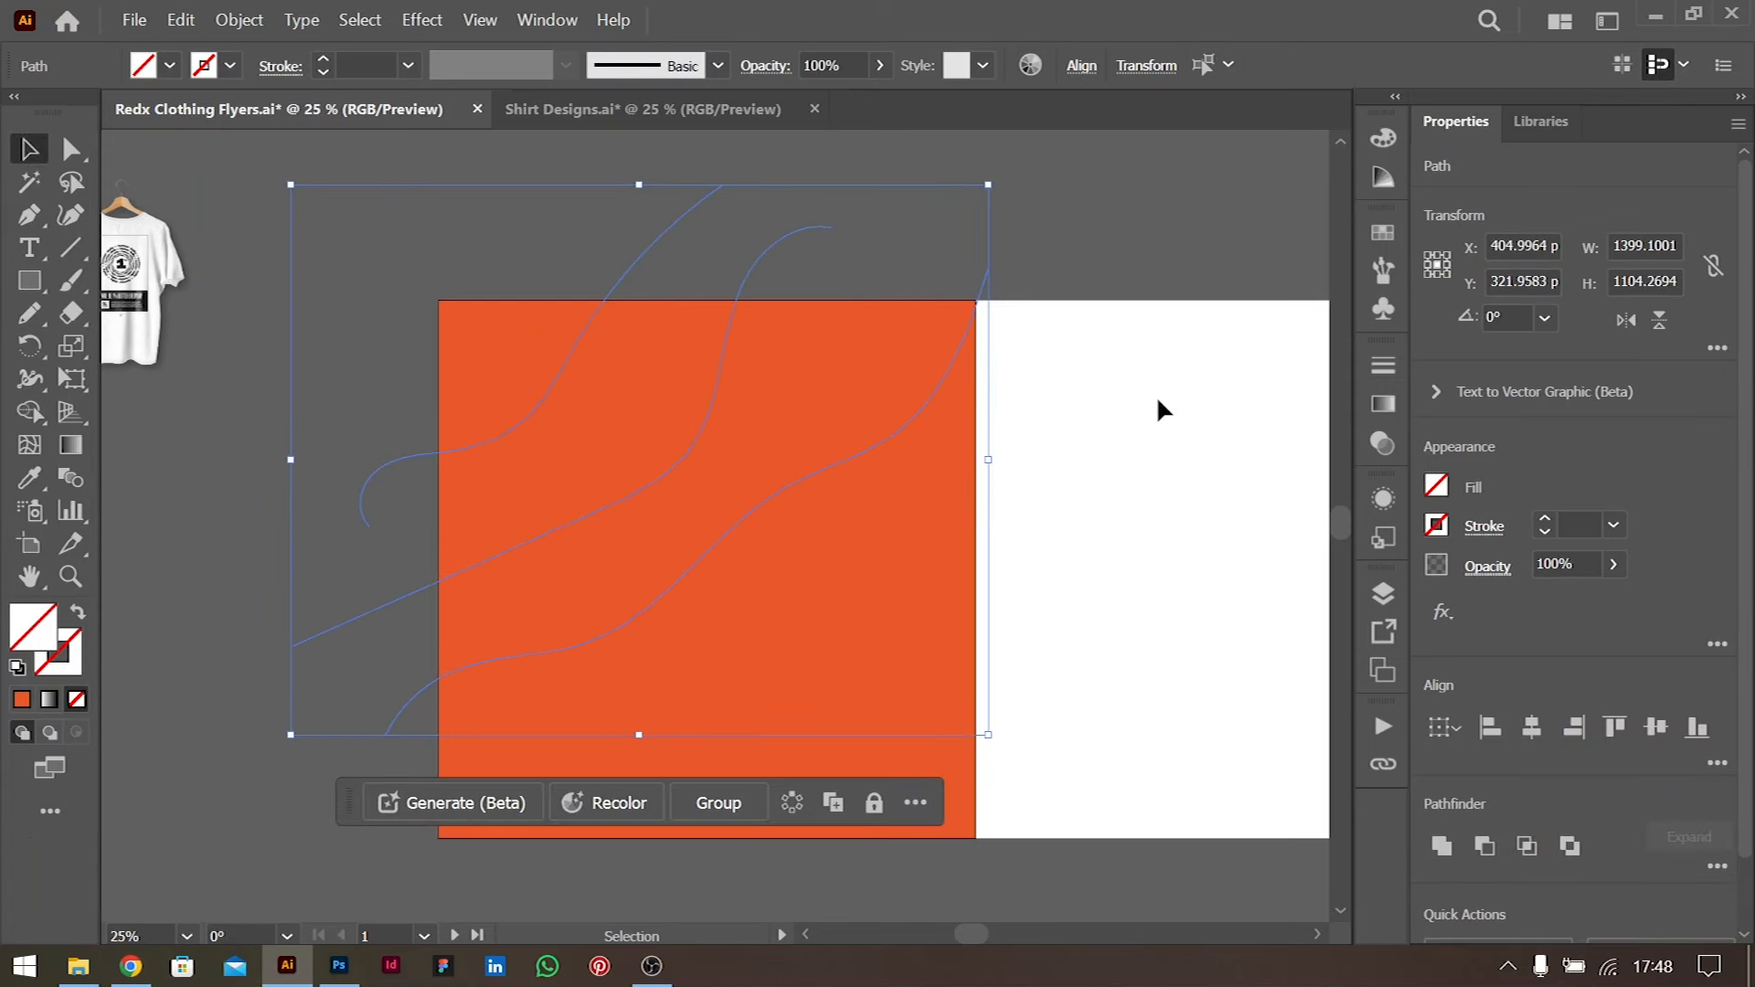
left_click(1543, 520)
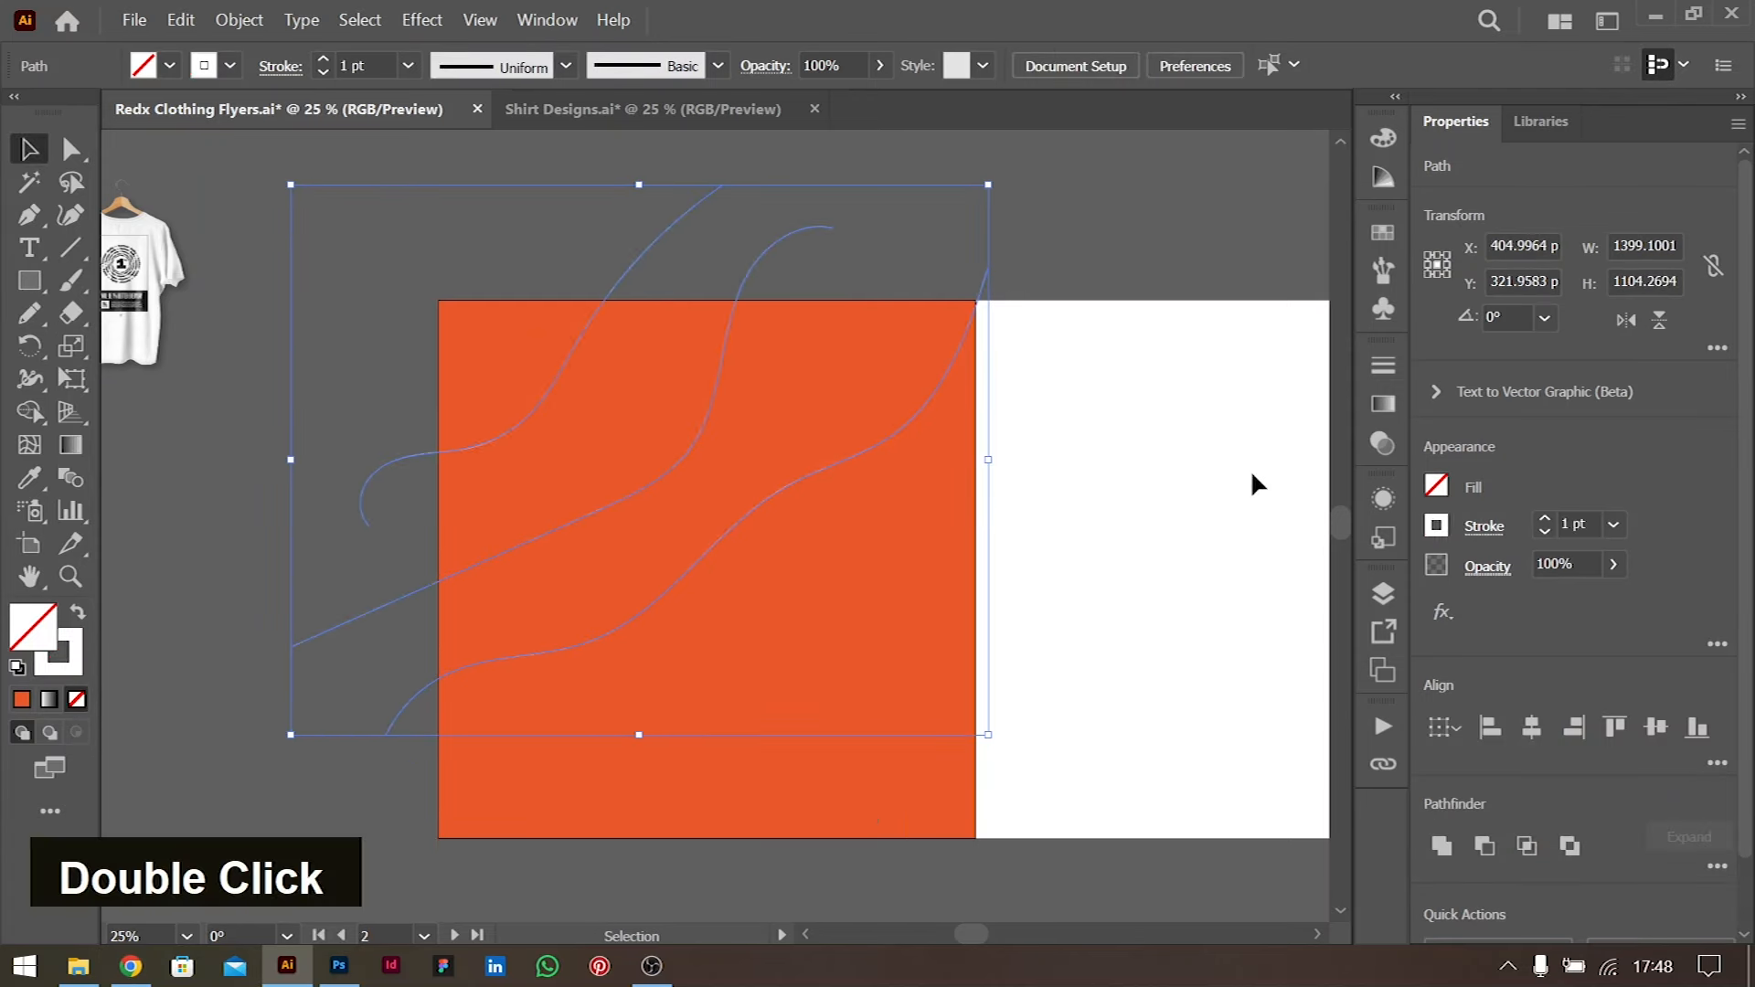
left_click(1225, 474)
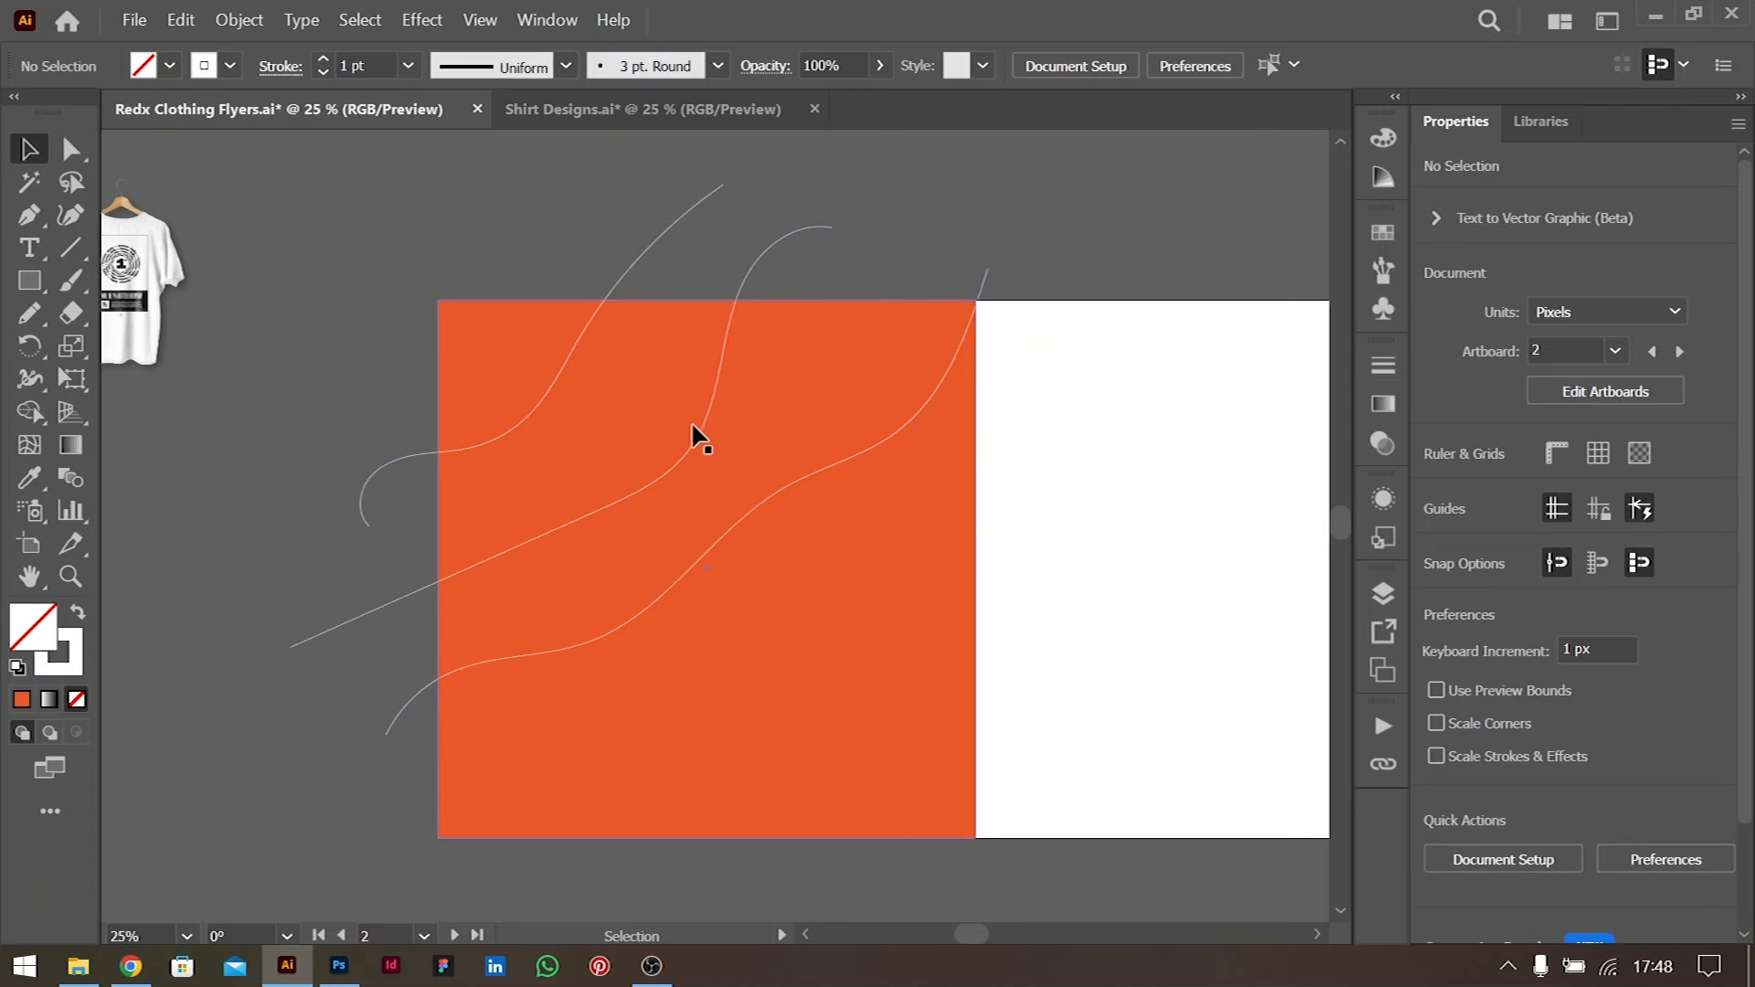
left_click_drag(699, 440, 519, 335)
left_click_drag(670, 377, 628, 325)
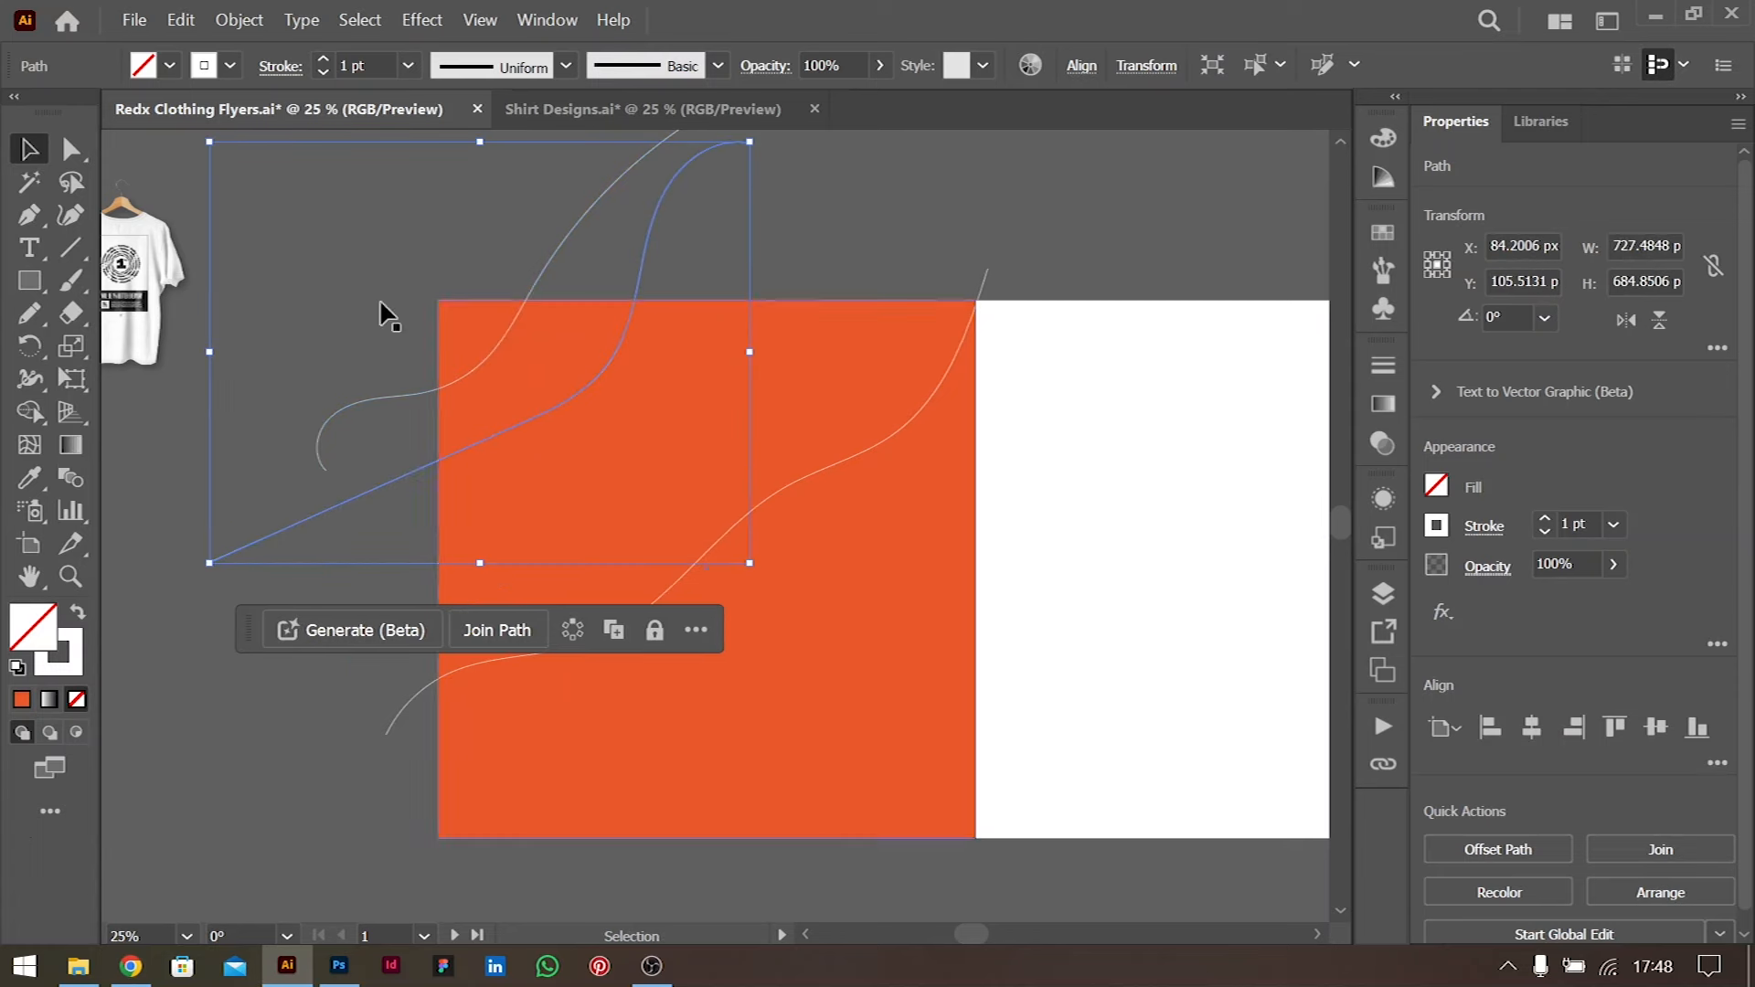
Check the Pencil tool's fidelity and path options, and accept them
left_click(29, 315)
double_click(28, 317)
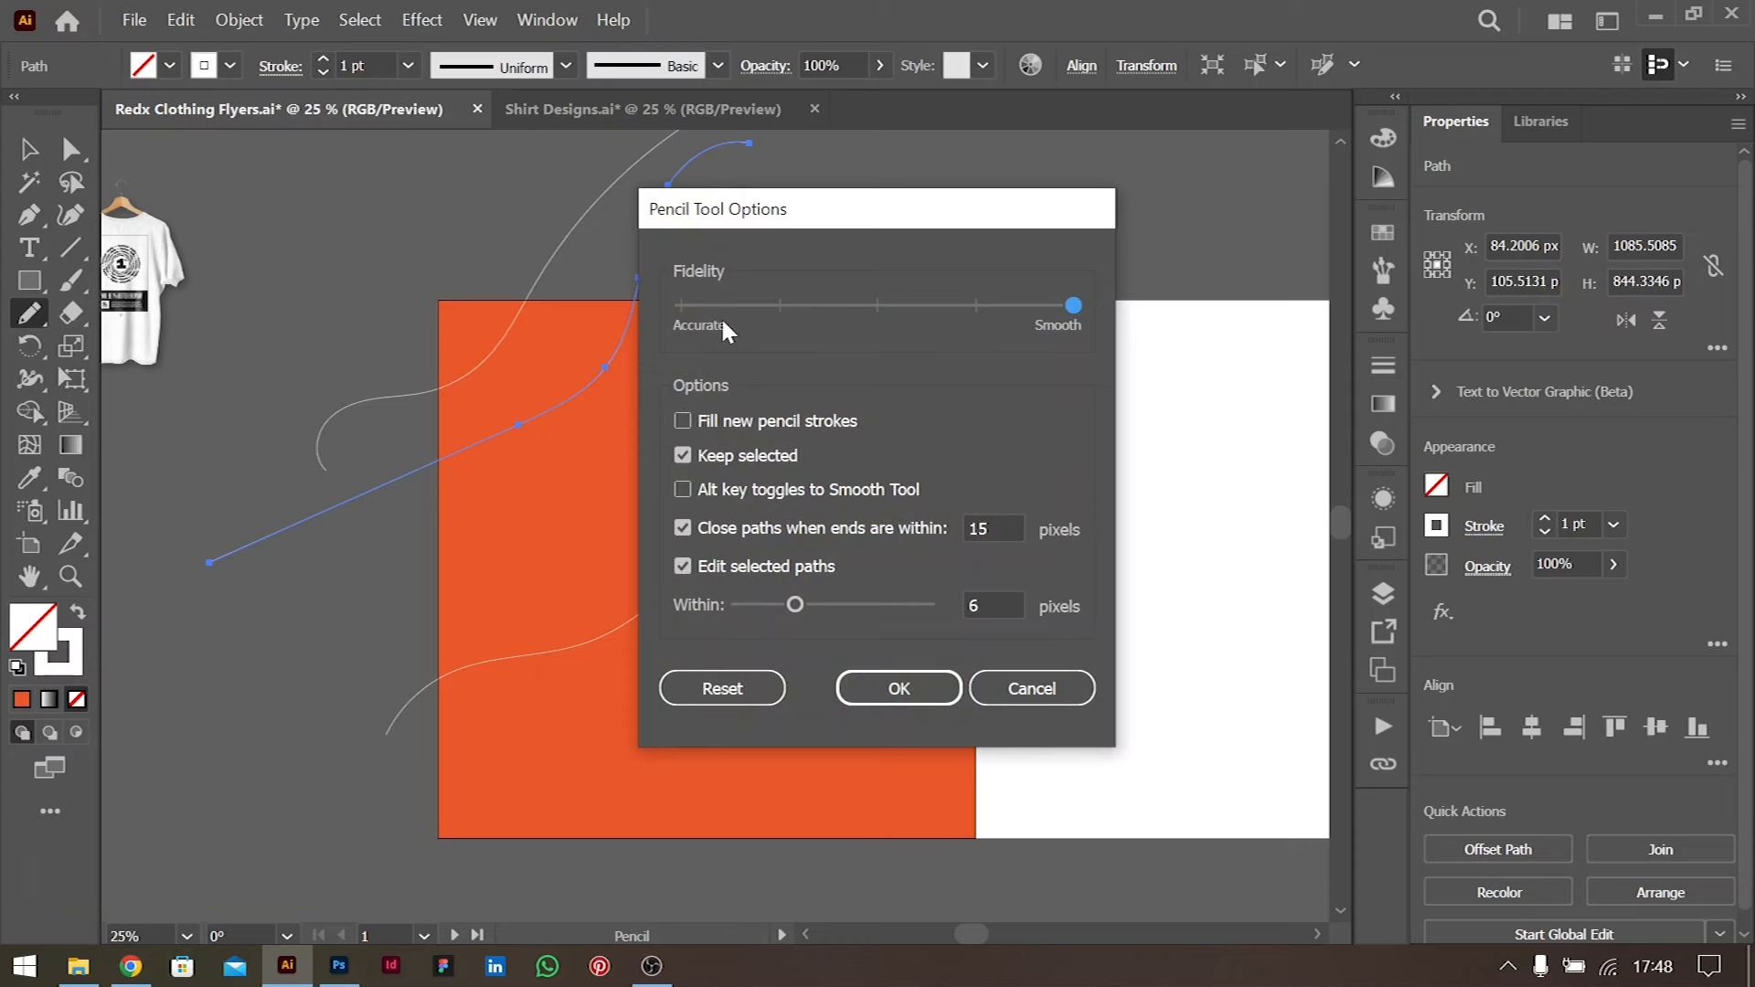
left_click(898, 689)
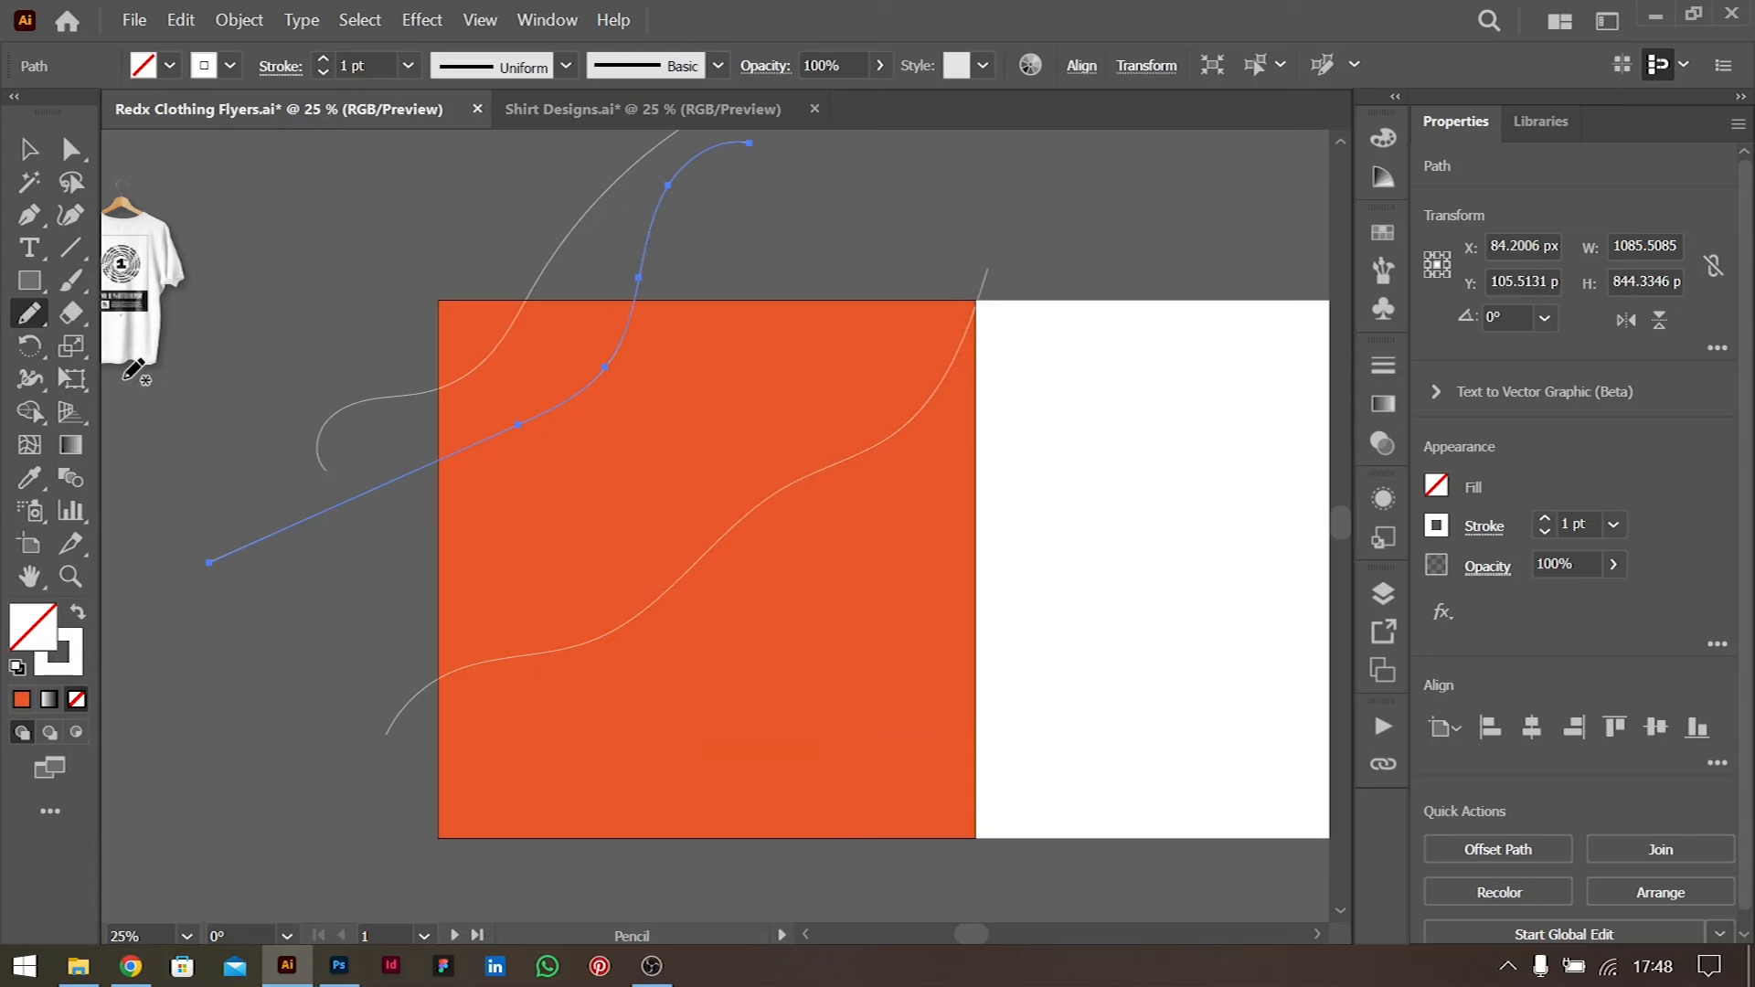
Draw seven more wavy diagonal curves with the Pencil tool across the orange rectangle, extending past its edges, and deselect them
mouse_move(292, 650)
left_mouse_down()
mouse_move(545, 542)
mouse_move(740, 395)
mouse_move(858, 234)
left_mouse_up()
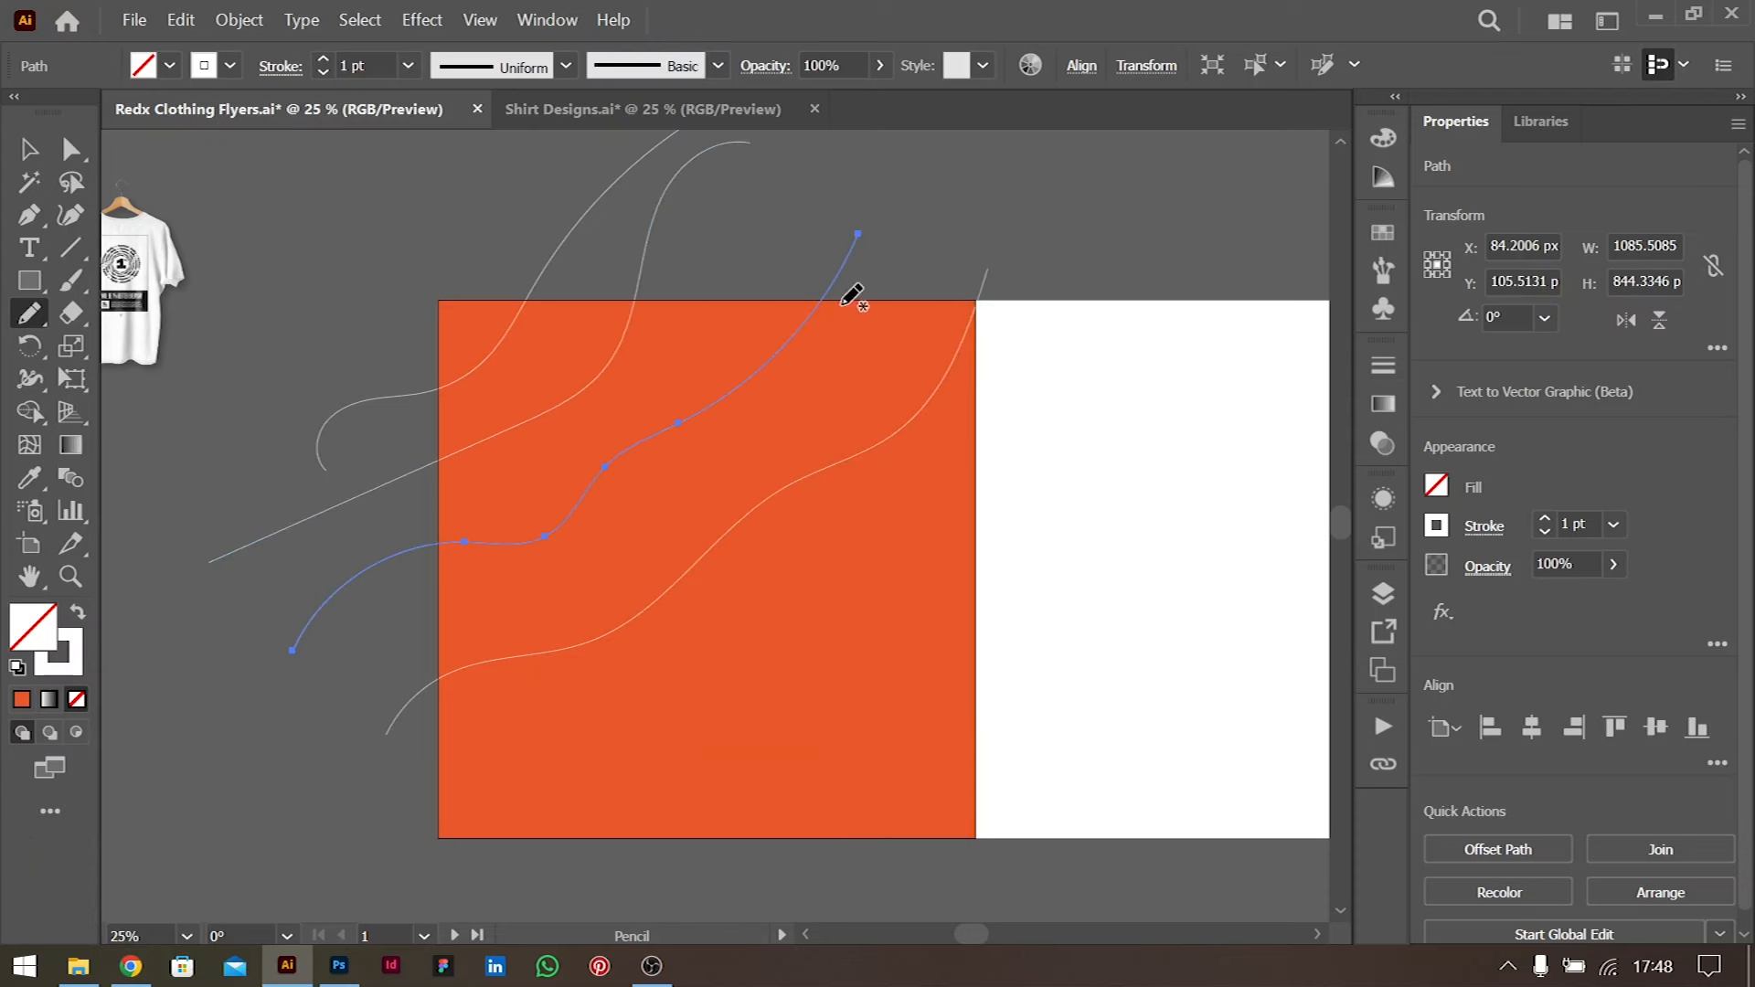
mouse_move(698, 352)
left_mouse_down()
mouse_move(556, 458)
mouse_move(364, 552)
left_mouse_up()
mouse_move(400, 647)
left_mouse_down()
mouse_move(581, 545)
mouse_move(726, 498)
mouse_move(860, 357)
mouse_move(979, 266)
left_mouse_up()
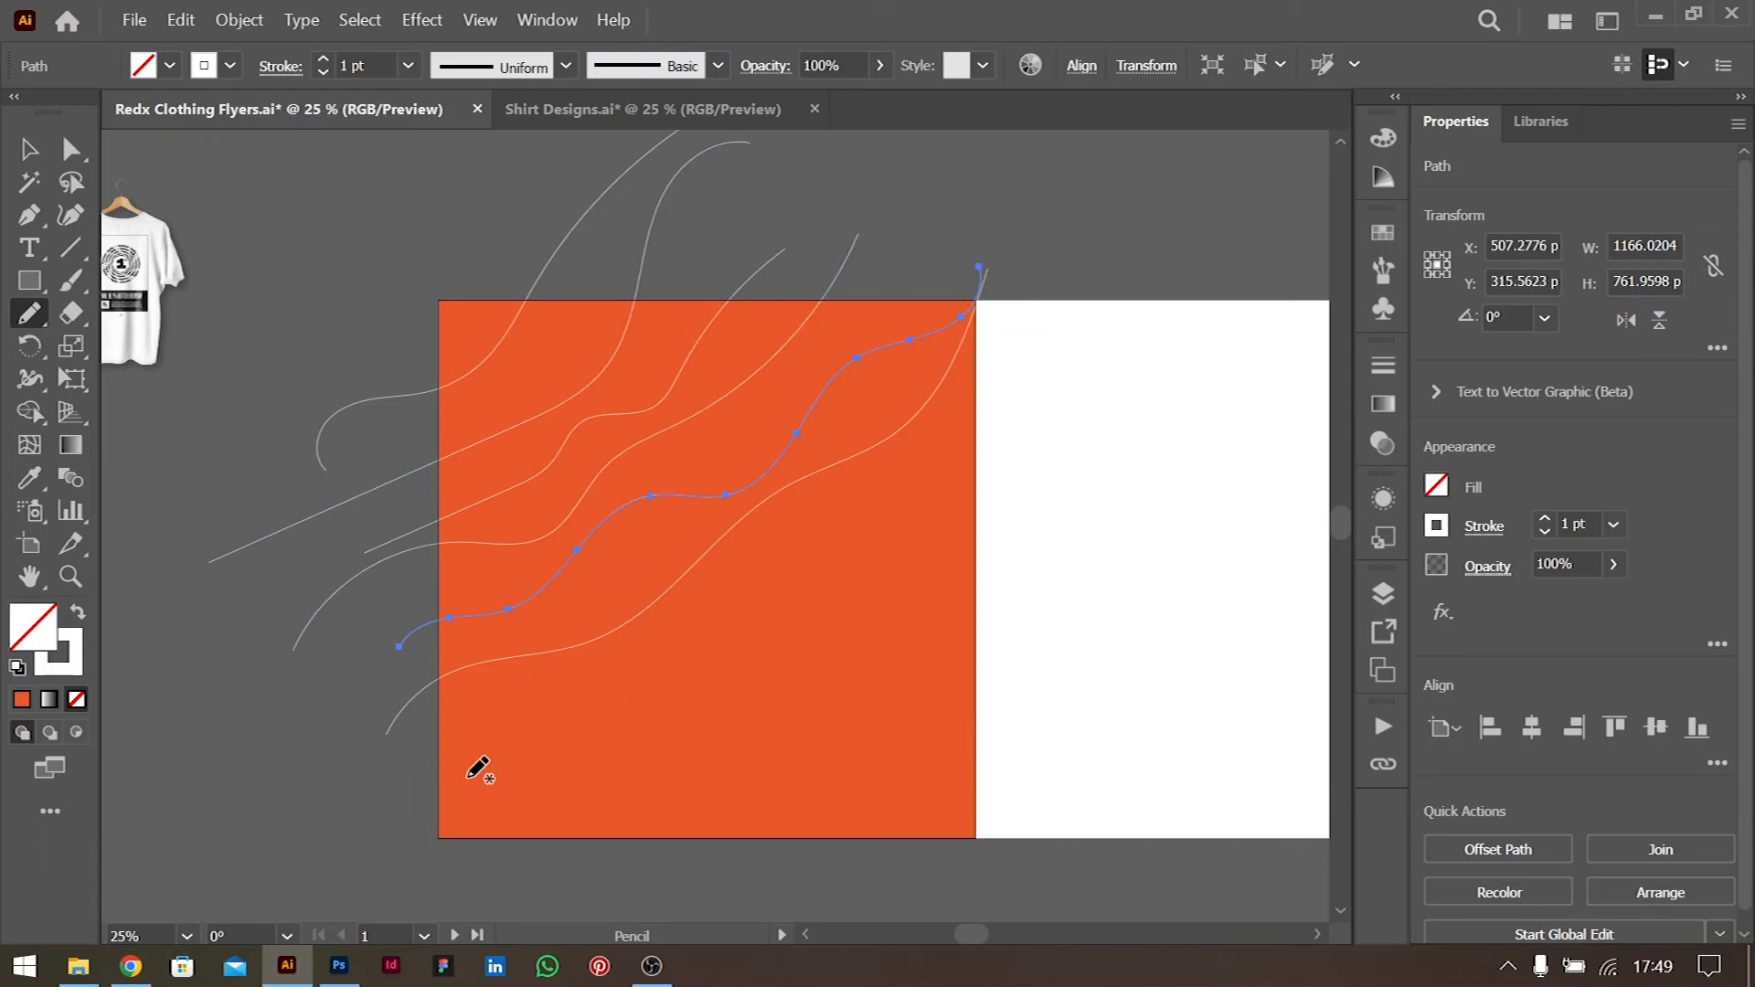
mouse_move(400, 787)
left_mouse_down()
mouse_move(539, 760)
mouse_move(689, 655)
left_mouse_up()
left_click_drag(890, 517, 1052, 405)
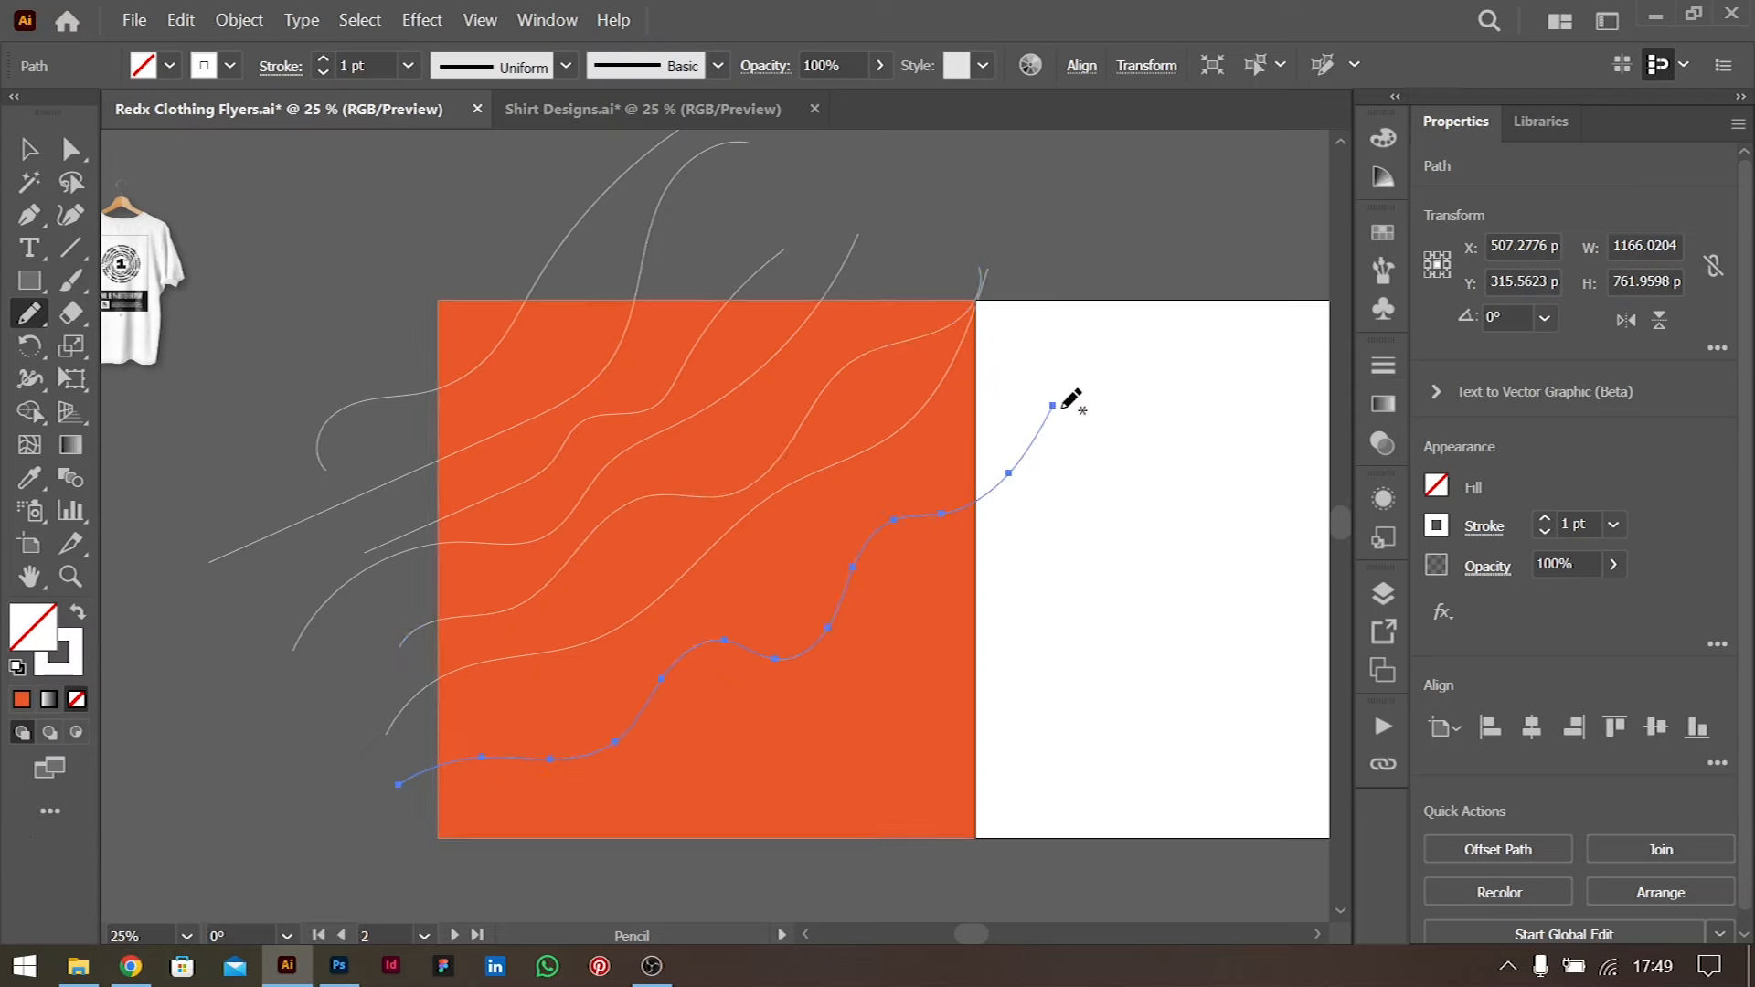
mouse_move(1035, 622)
left_mouse_down()
mouse_move(898, 632)
mouse_move(809, 737)
mouse_move(673, 760)
mouse_move(594, 816)
mouse_move(466, 880)
left_mouse_up()
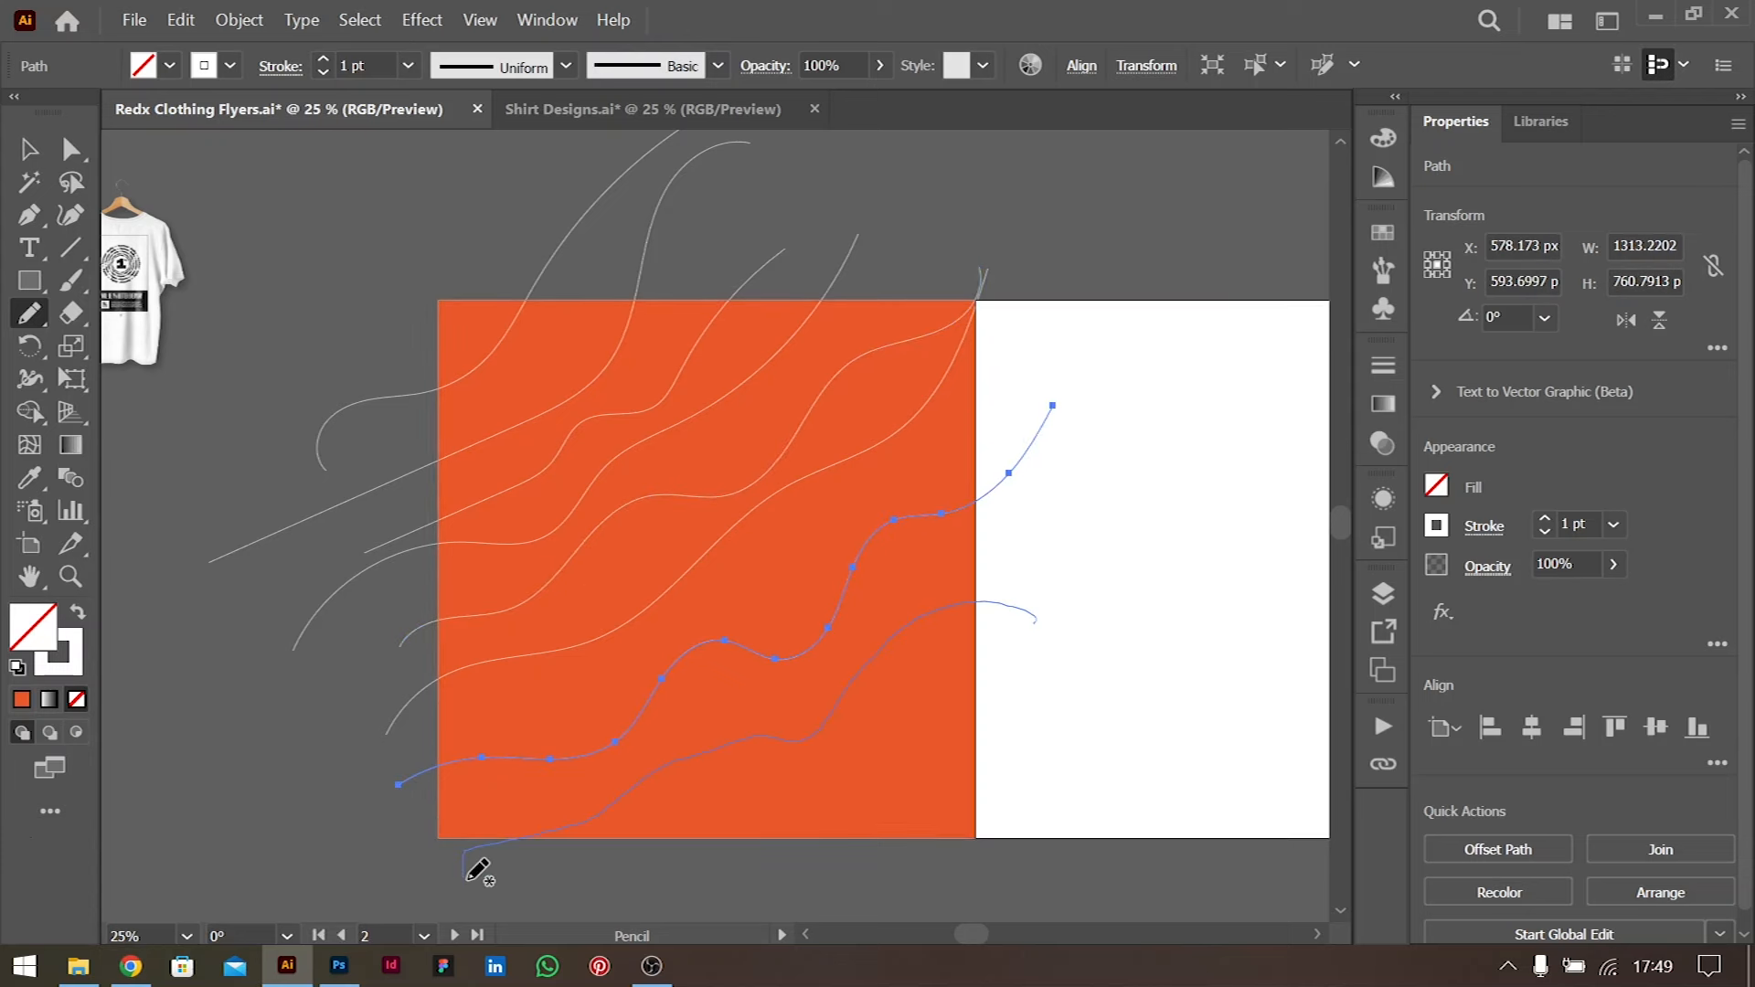
mouse_move(614, 891)
left_mouse_down()
mouse_move(788, 824)
mouse_move(905, 737)
mouse_move(1083, 670)
left_mouse_up()
mouse_move(1024, 404)
left_mouse_down()
mouse_move(957, 429)
mouse_move(832, 540)
left_mouse_up()
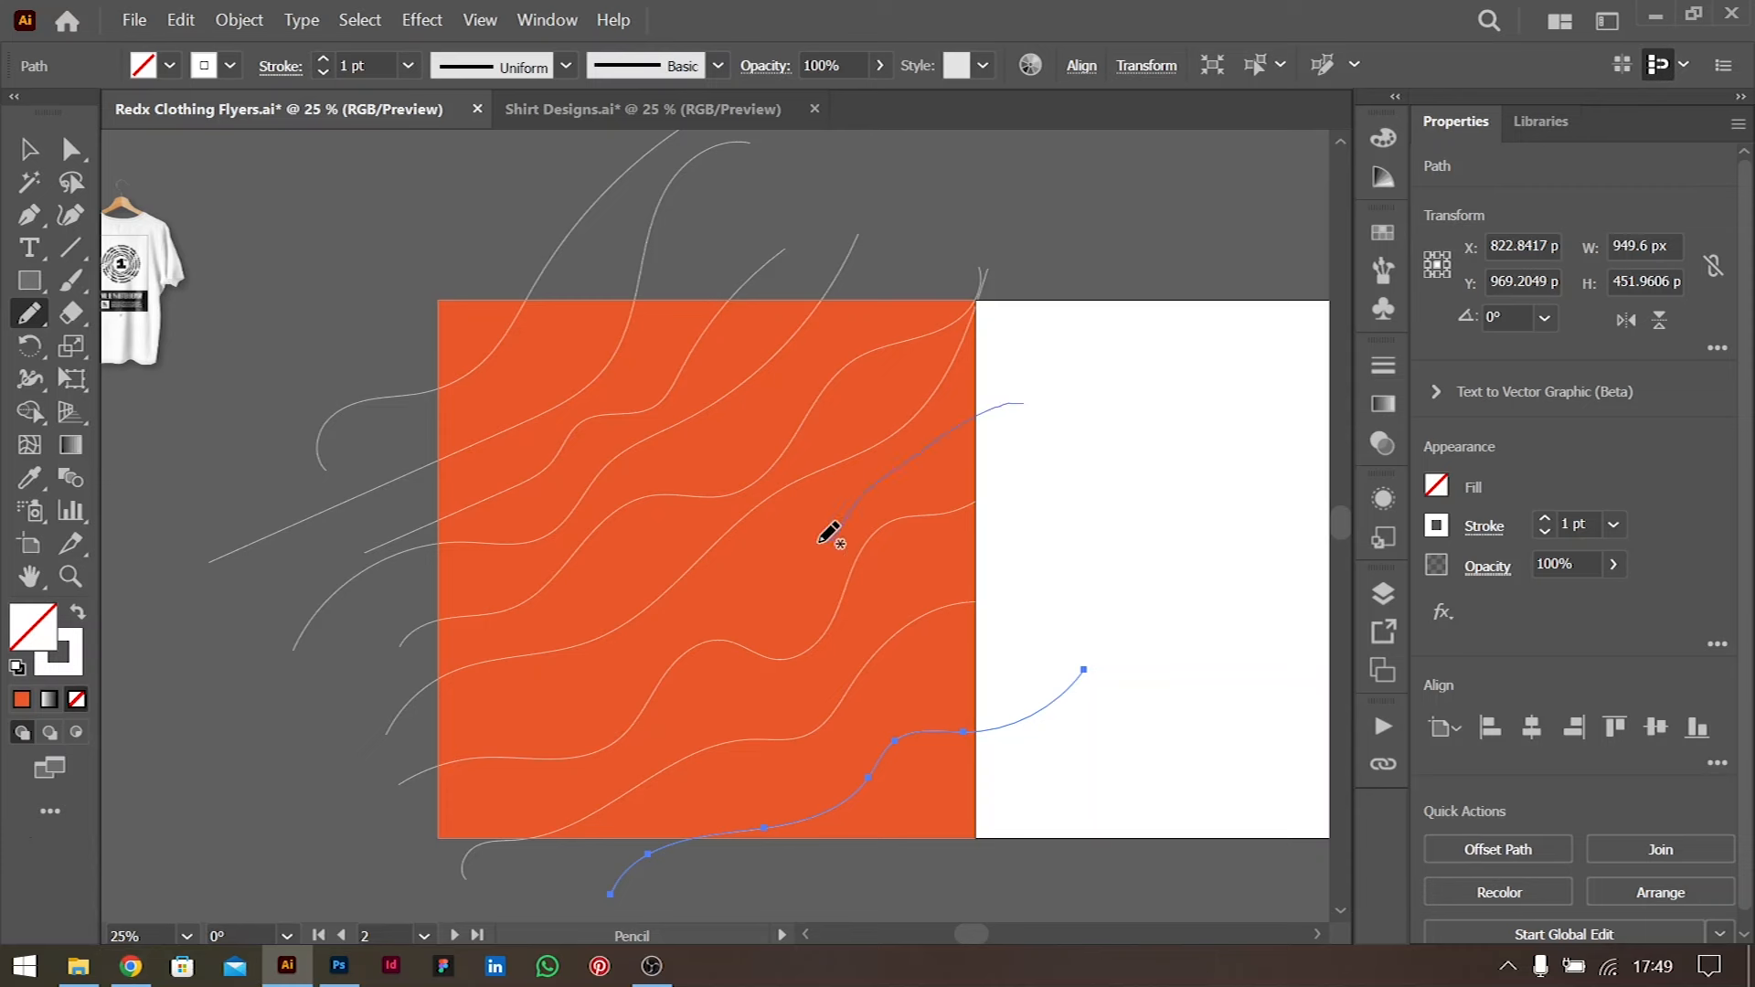
mouse_move(681, 638)
left_mouse_down()
mouse_move(604, 663)
mouse_move(551, 722)
mouse_move(349, 784)
left_mouse_up()
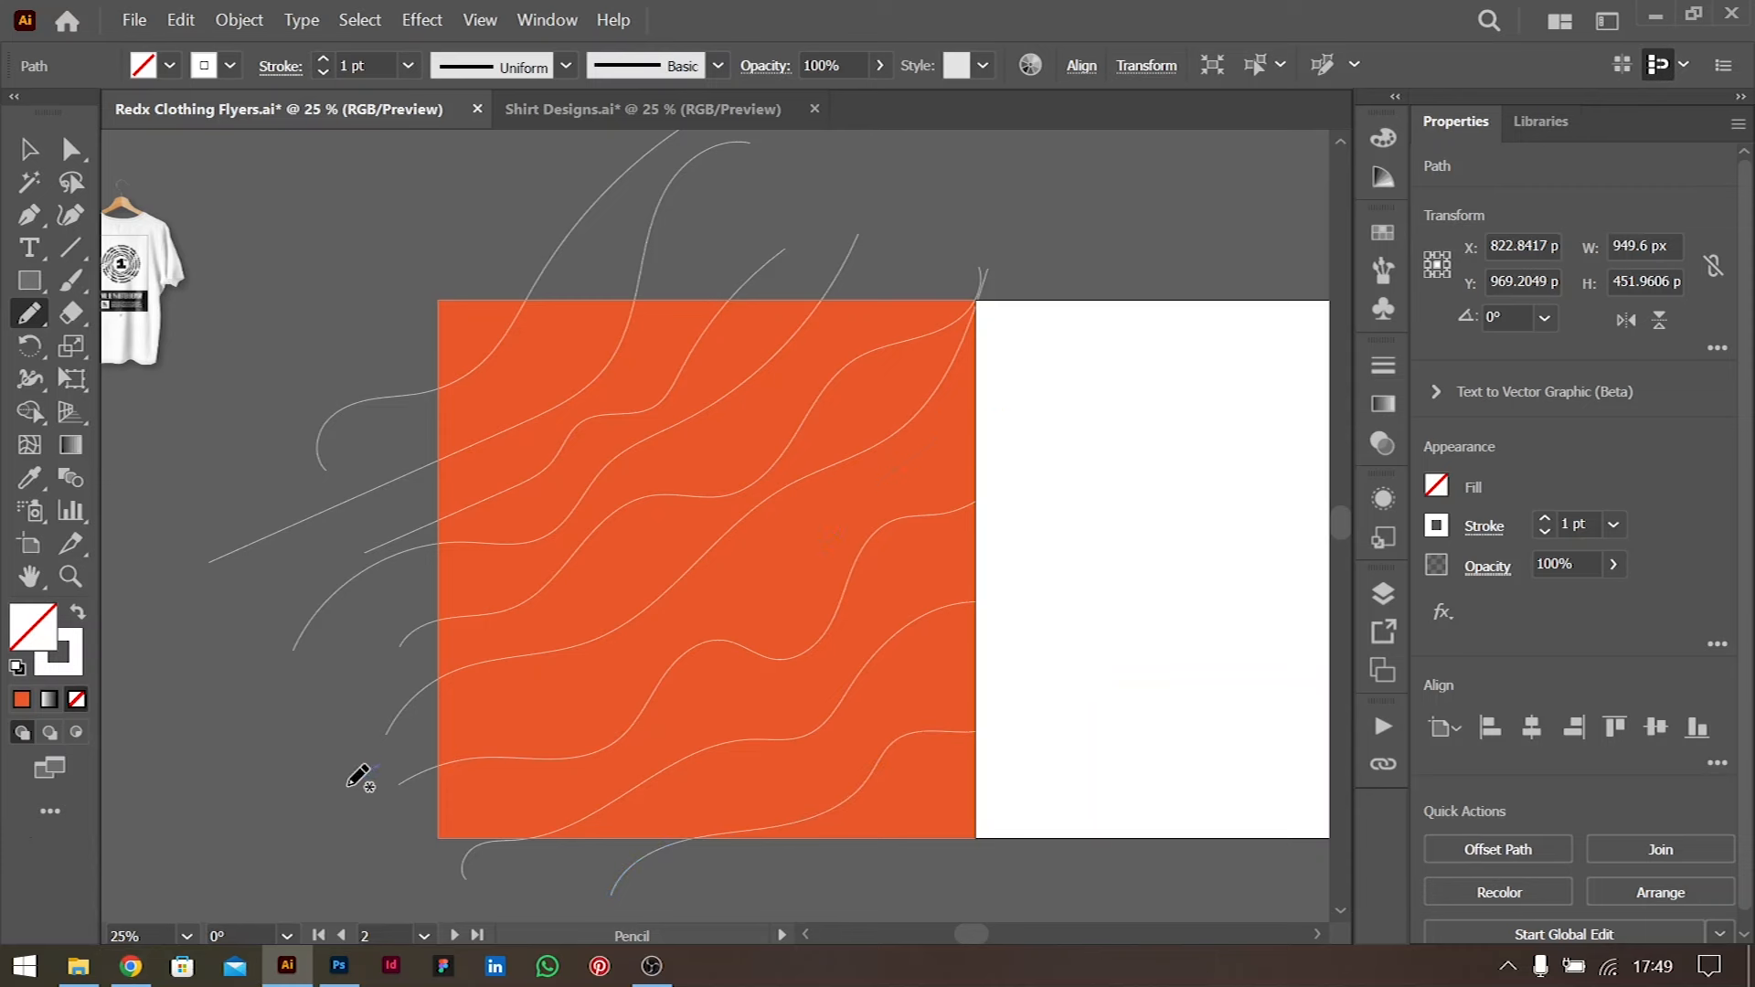
left_click(28, 152)
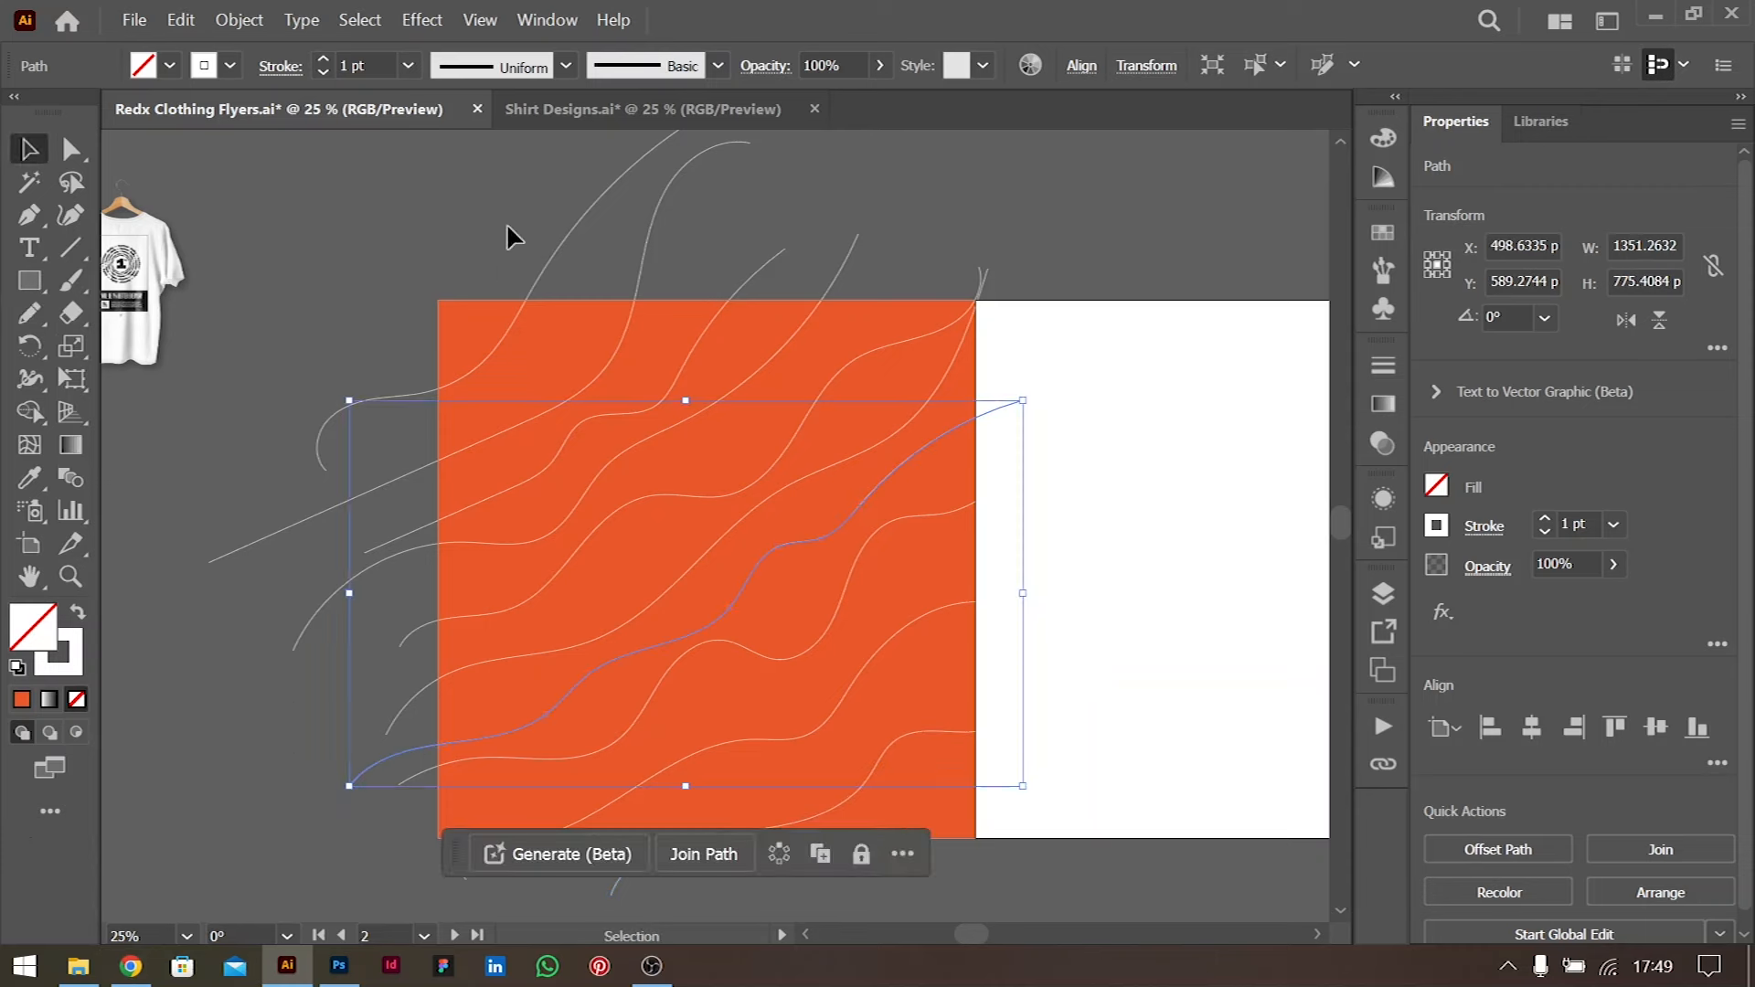
left_click(1088, 561)
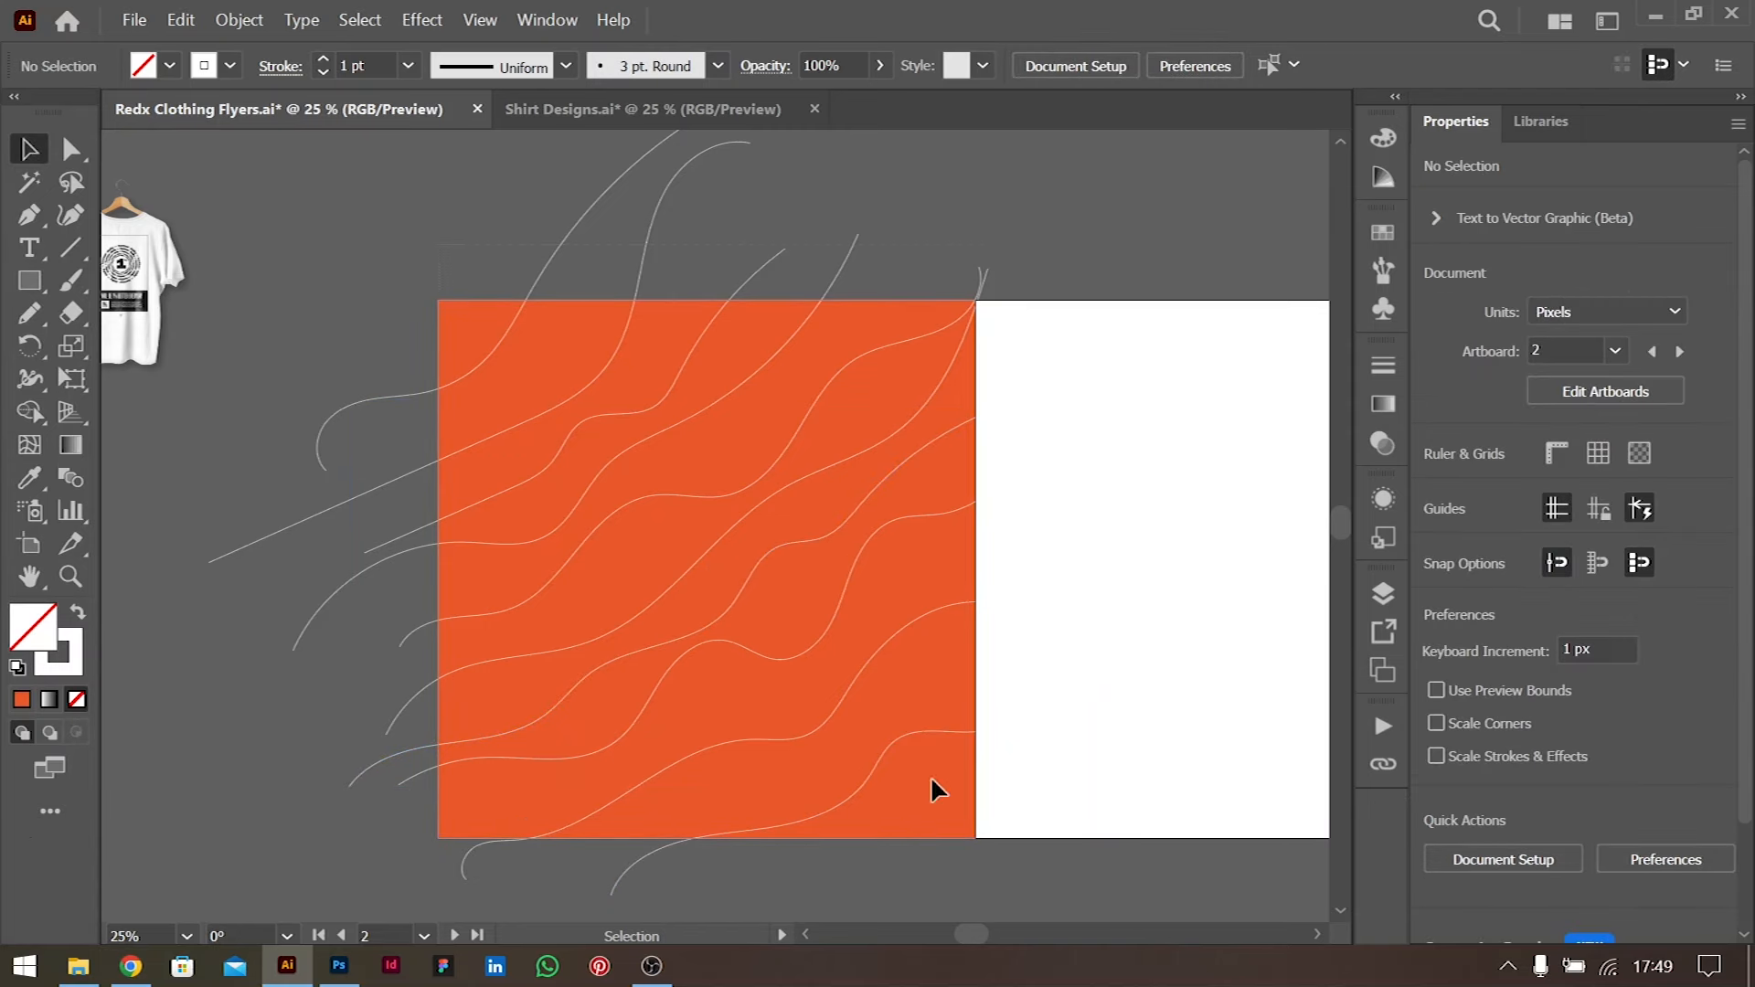
Select the orange rectangle together with all the wavy curves and set the stroke to none for the Shape Builder tool
left_click(869, 546)
scroll(869, 546, "up", 1)
scroll(868, 545, "down", 1)
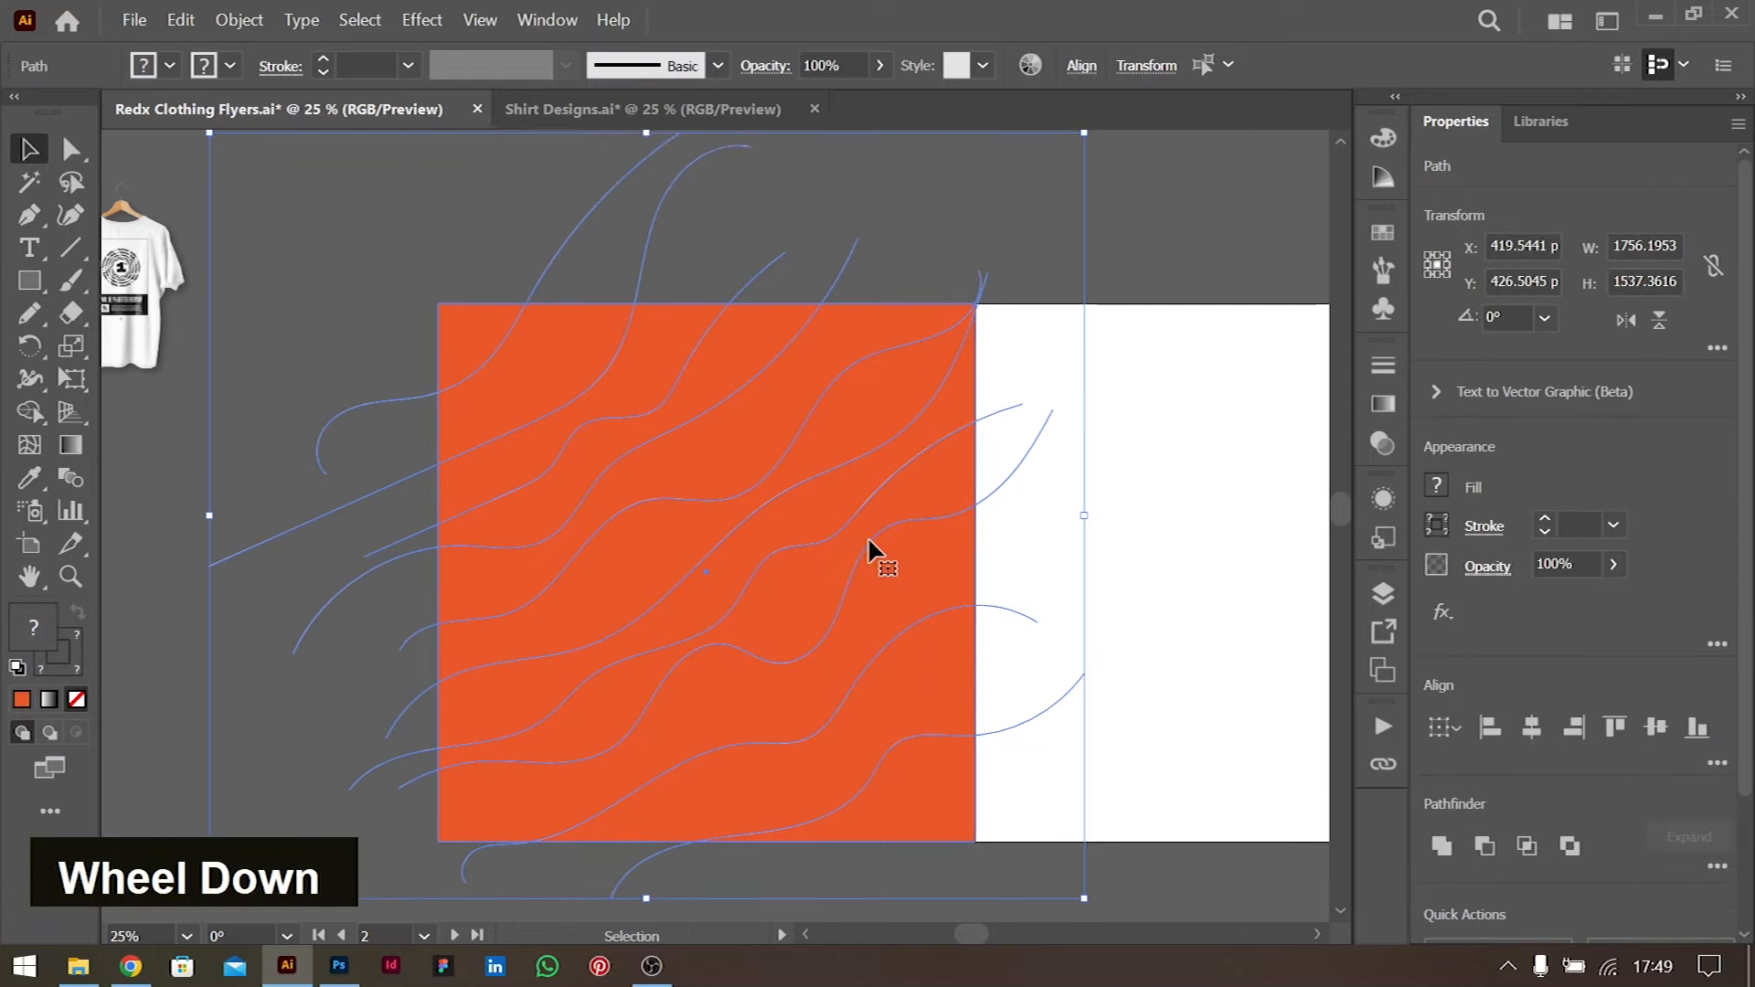
left_click(40, 407)
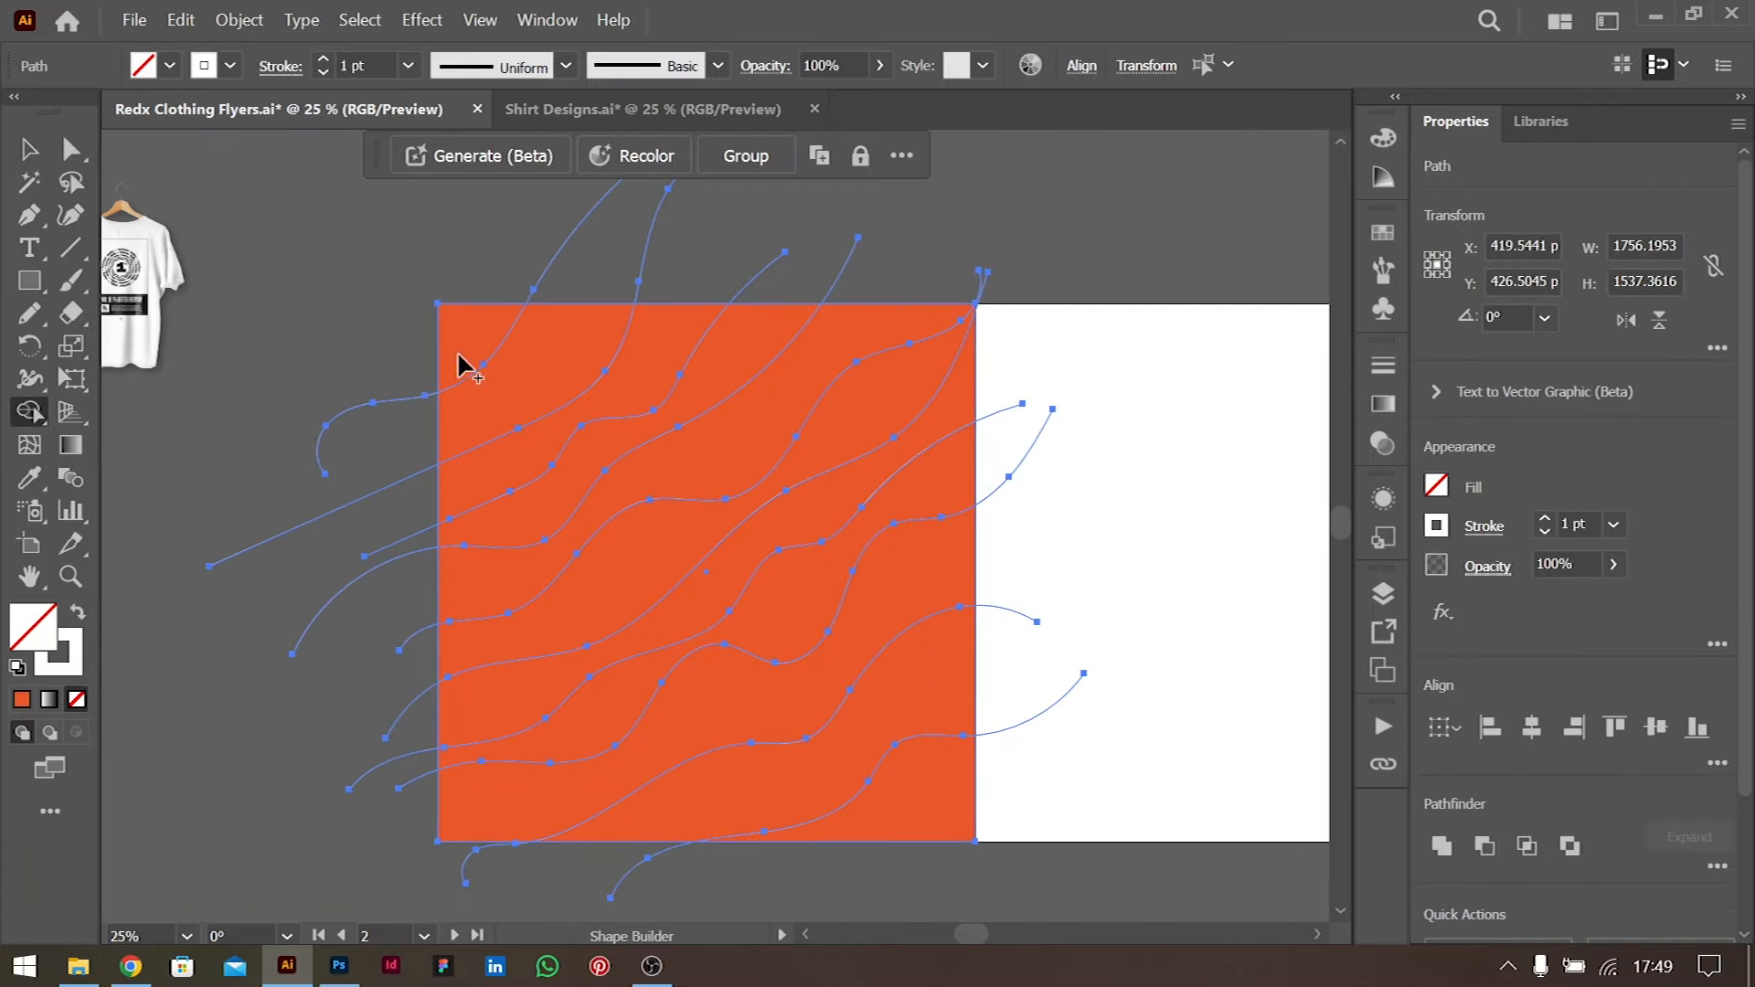
mouse_move(470, 333)
left_mouse_down()
mouse_move(681, 443)
mouse_move(795, 448)
left_mouse_up()
scroll(534, 330, "up", 3)
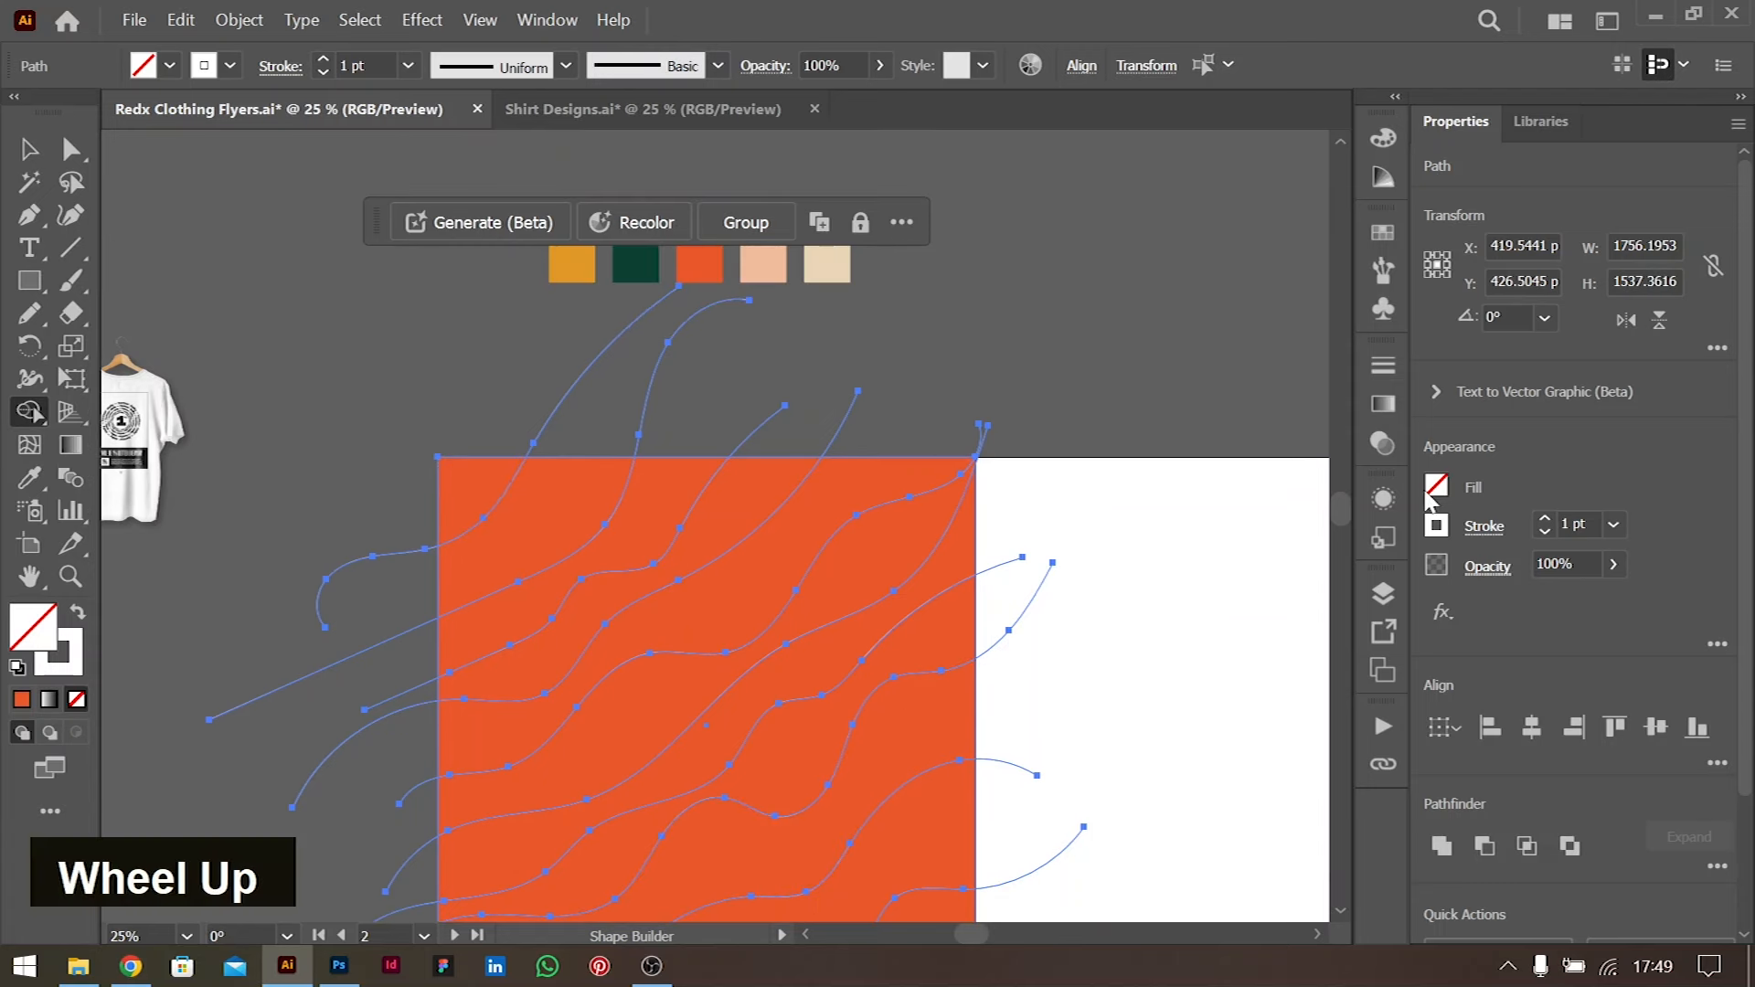
double_click(1545, 532)
double_click(1545, 531)
double_click(1545, 532)
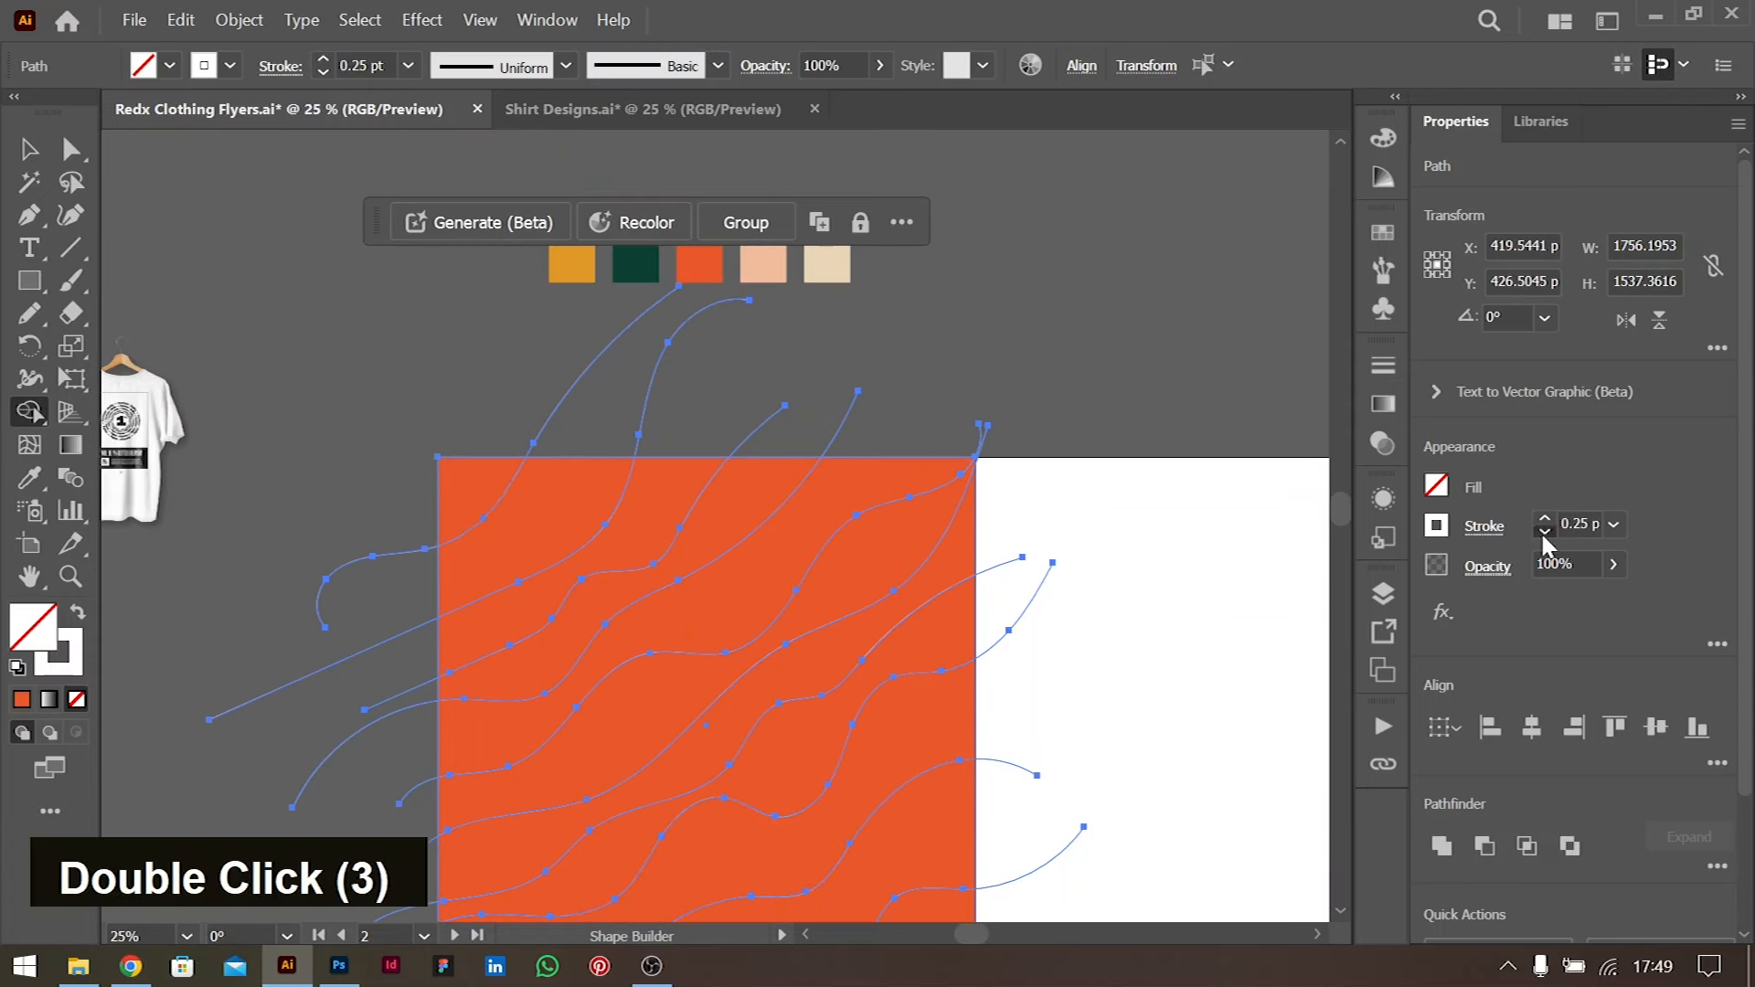
double_click(1545, 531)
double_click(1545, 531)
left_click(1441, 489)
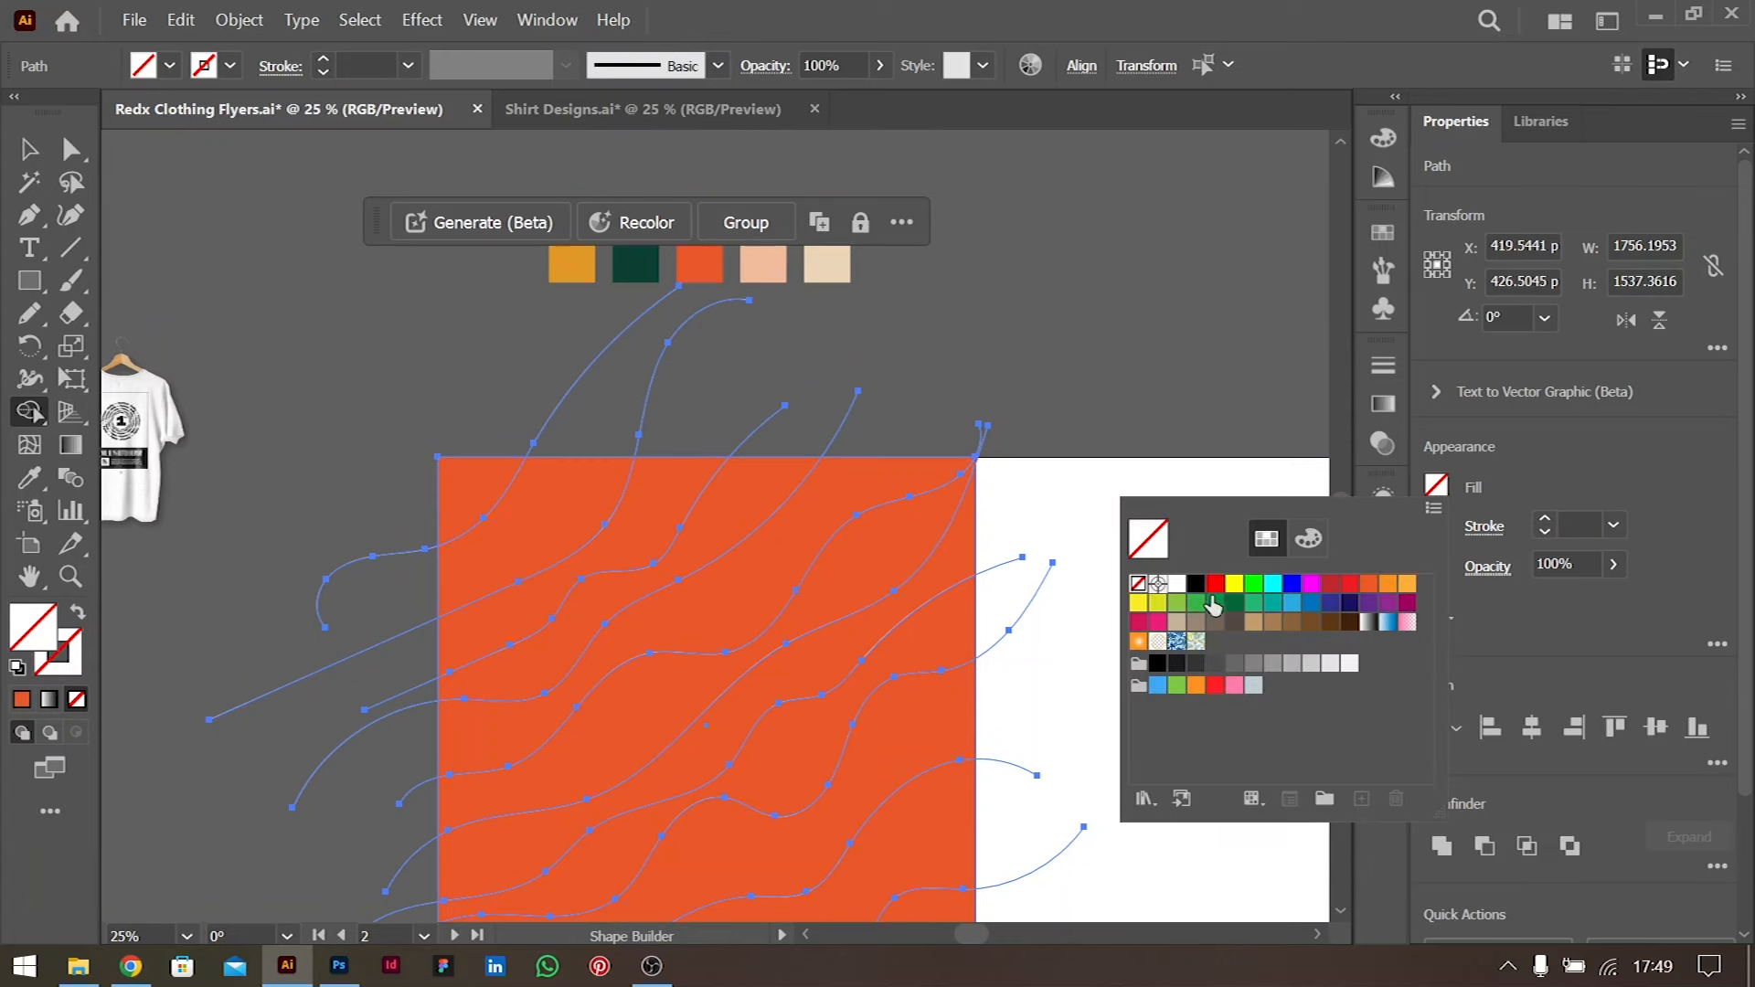
left_click(1596, 448)
Create a swatch color group named Color Group 1 from the five palette squares above the artboard, using the selected artwork
left_click(29, 148)
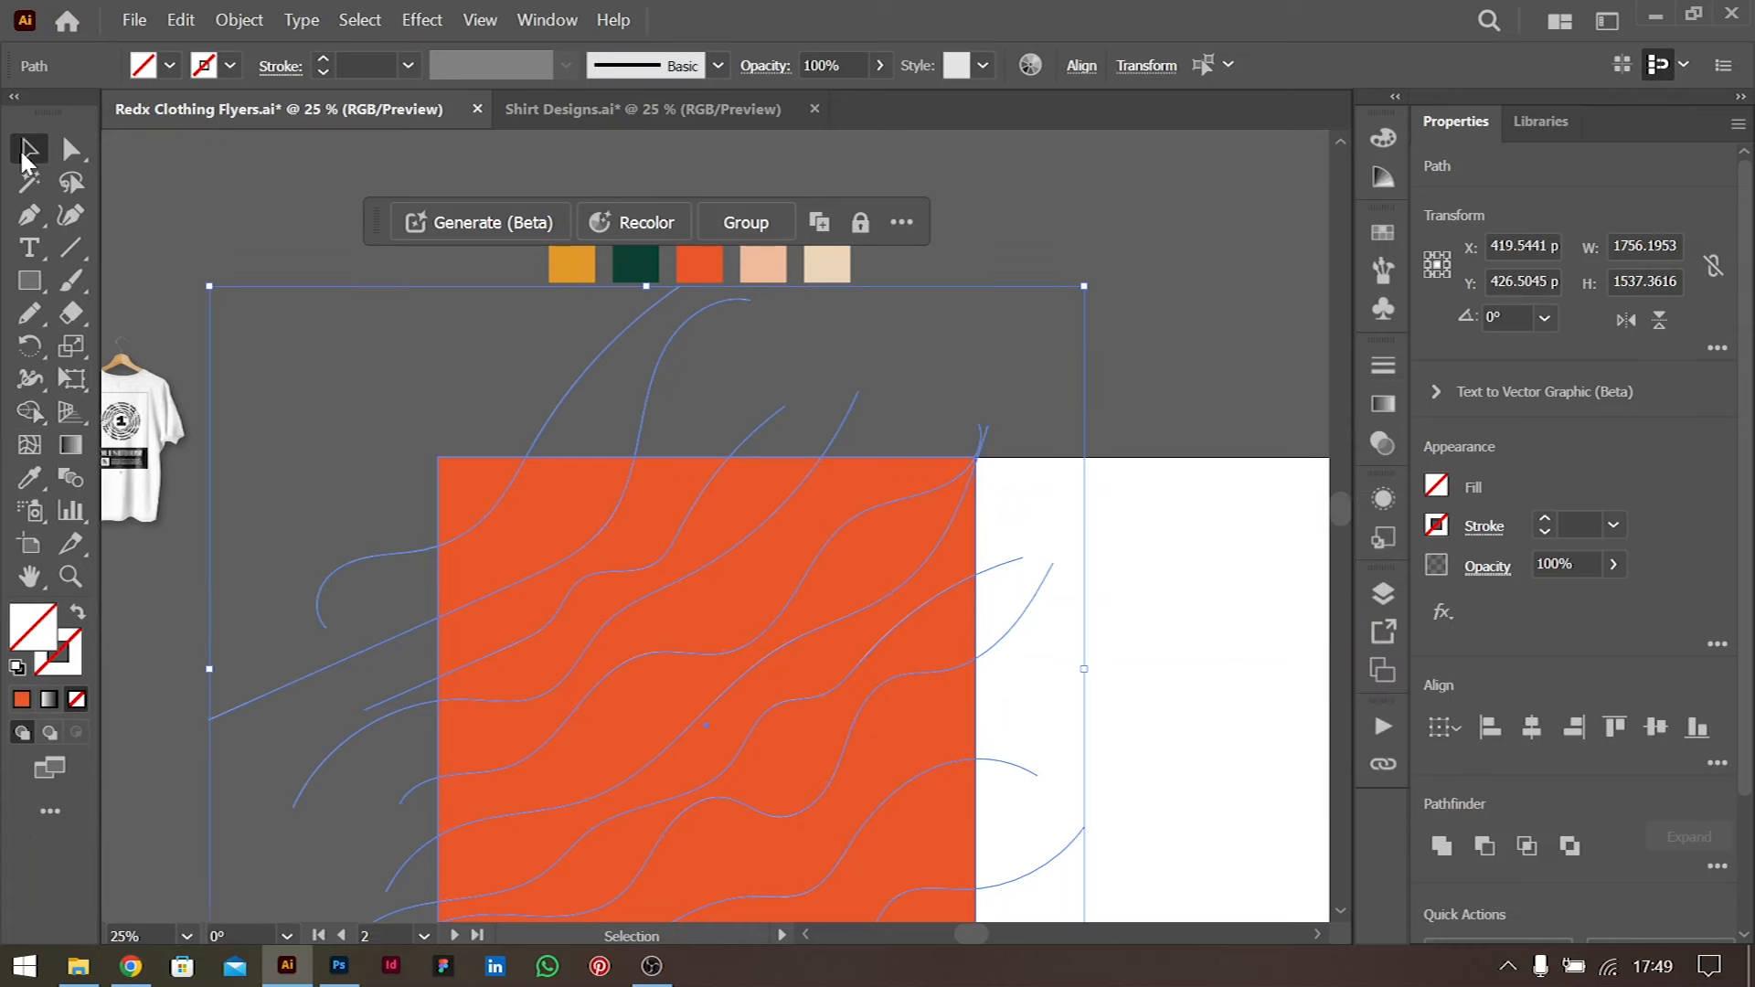
left_click(355, 220)
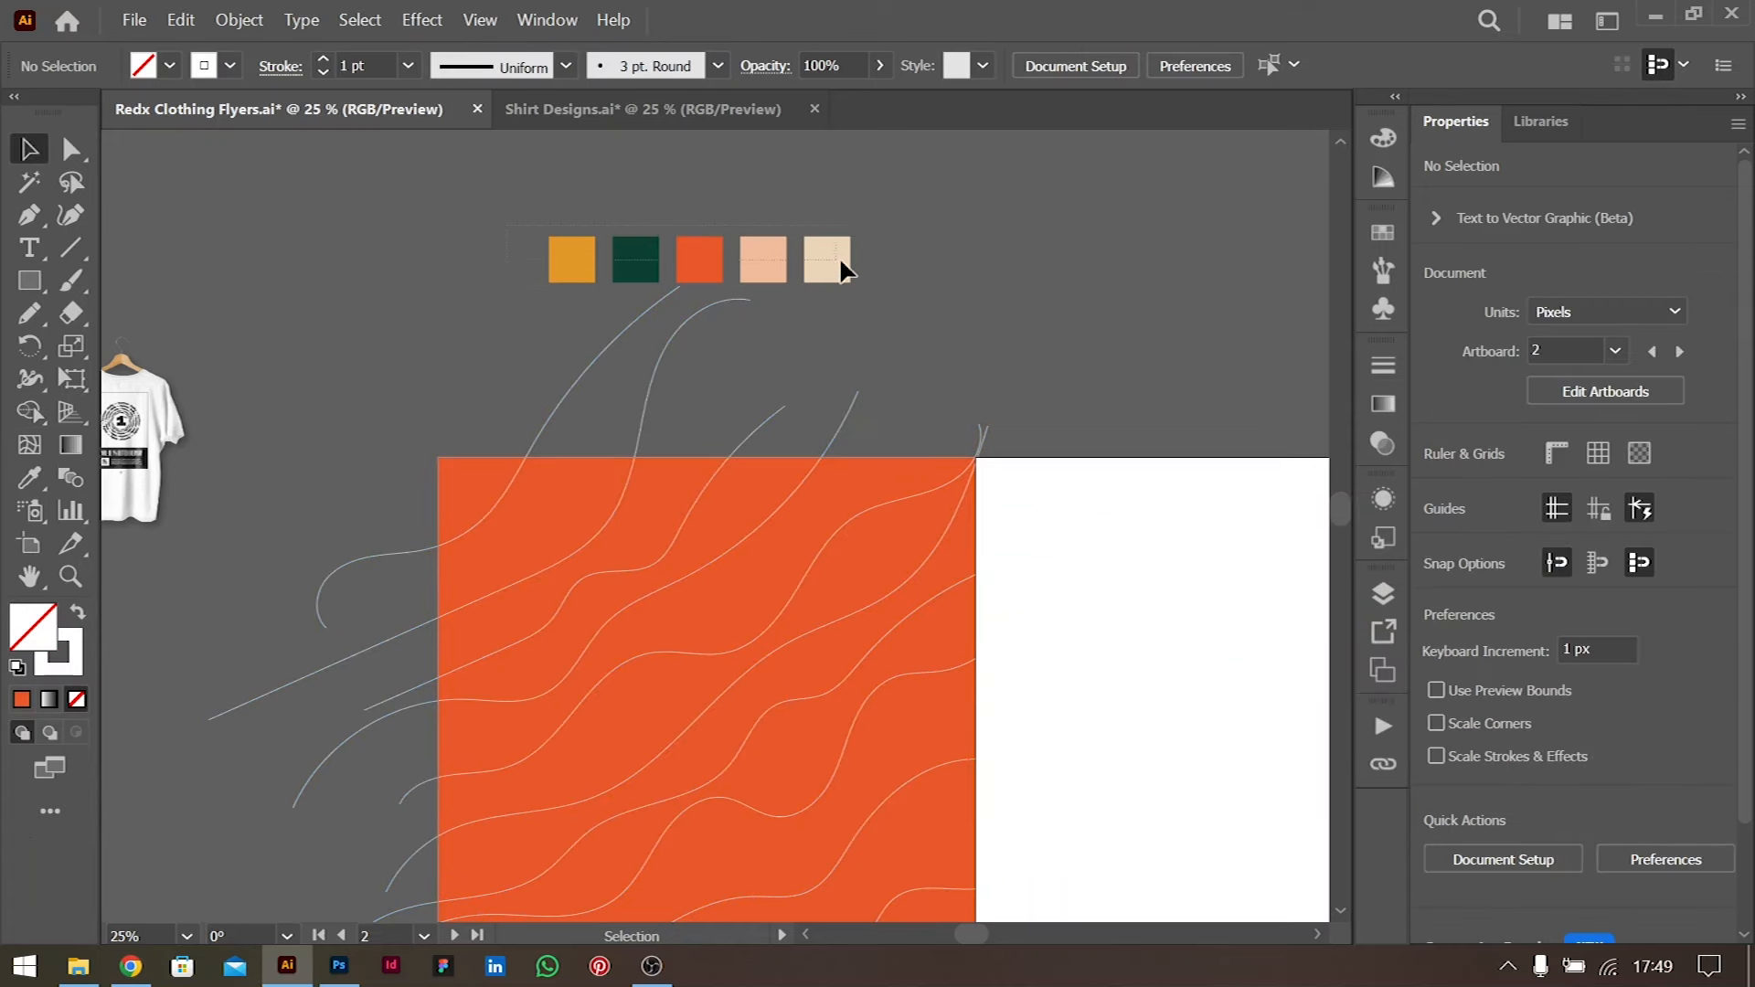
left_click_drag(857, 259, 859, 266)
left_click(1433, 485)
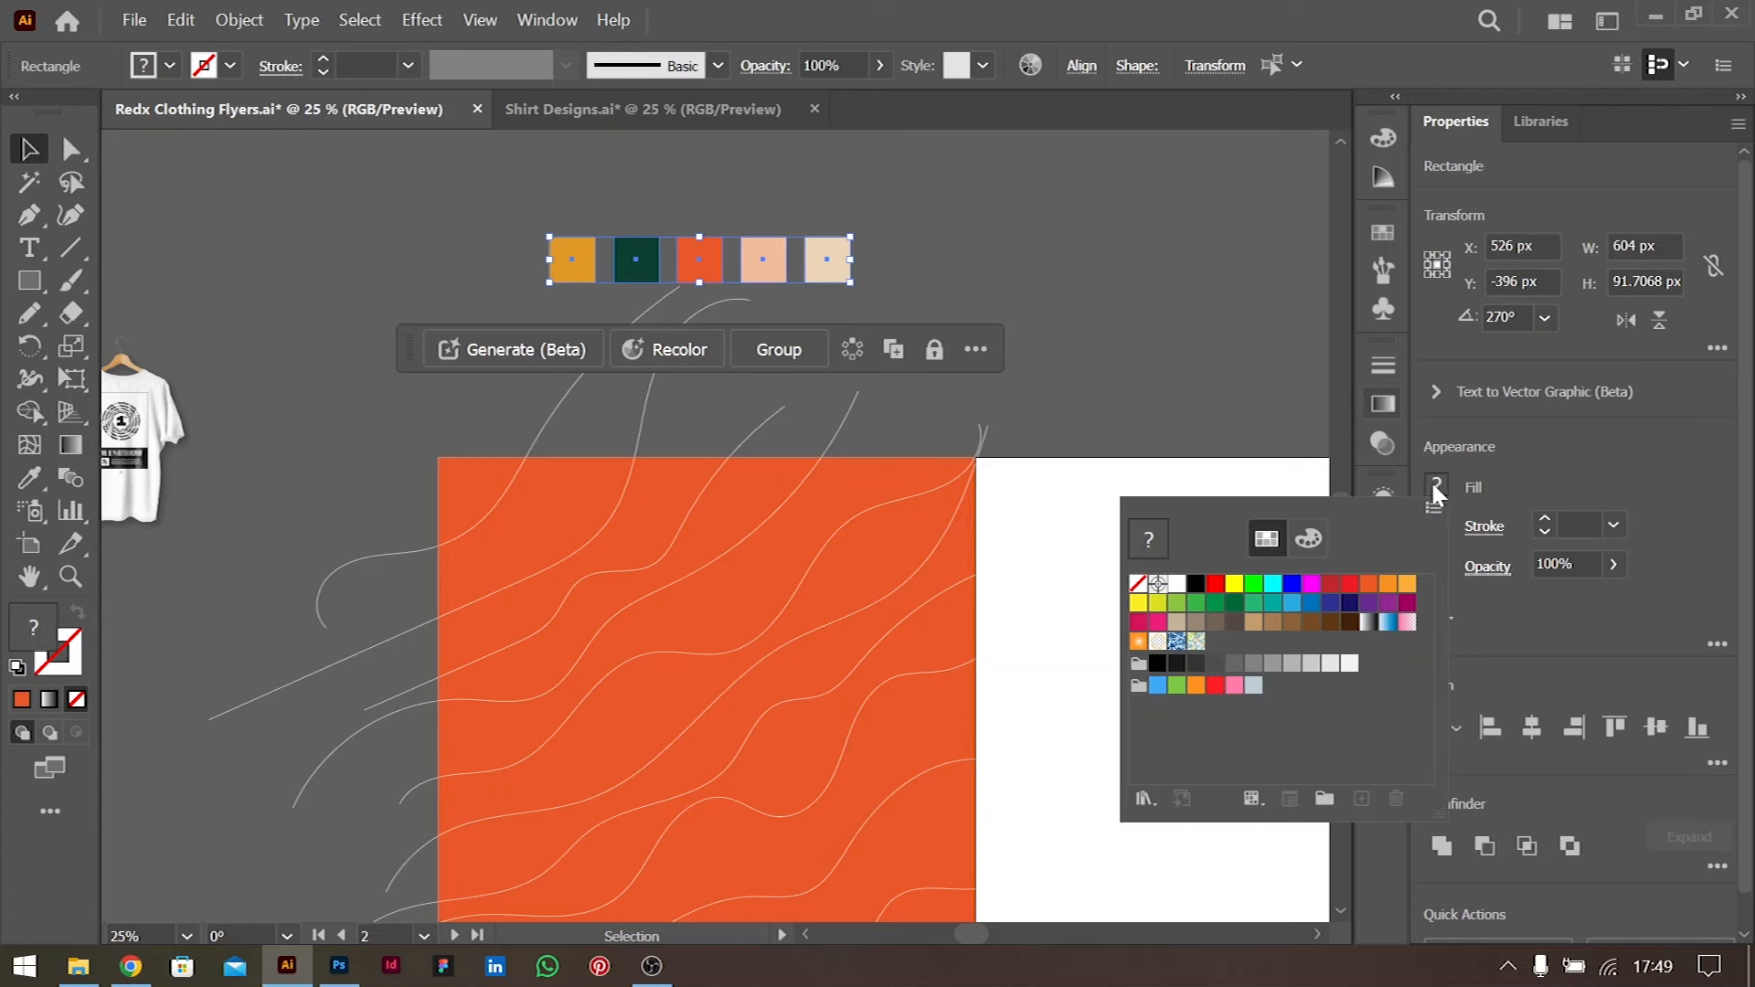
left_click(1323, 801)
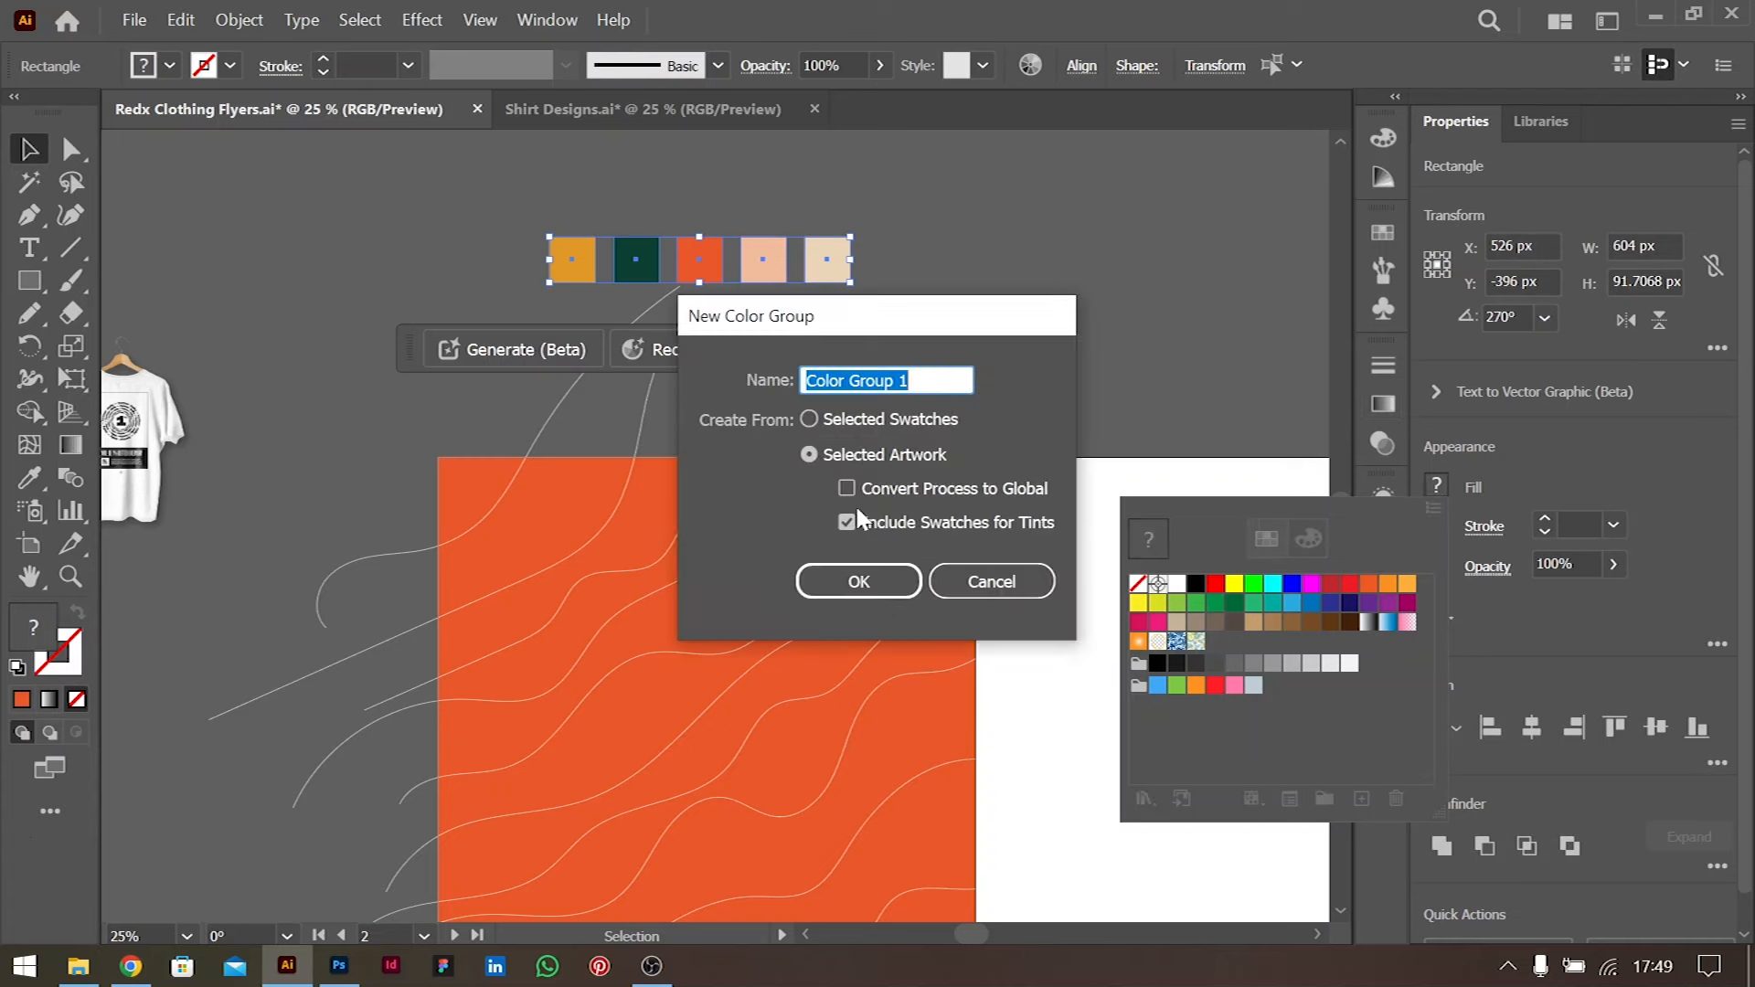
left_click(848, 581)
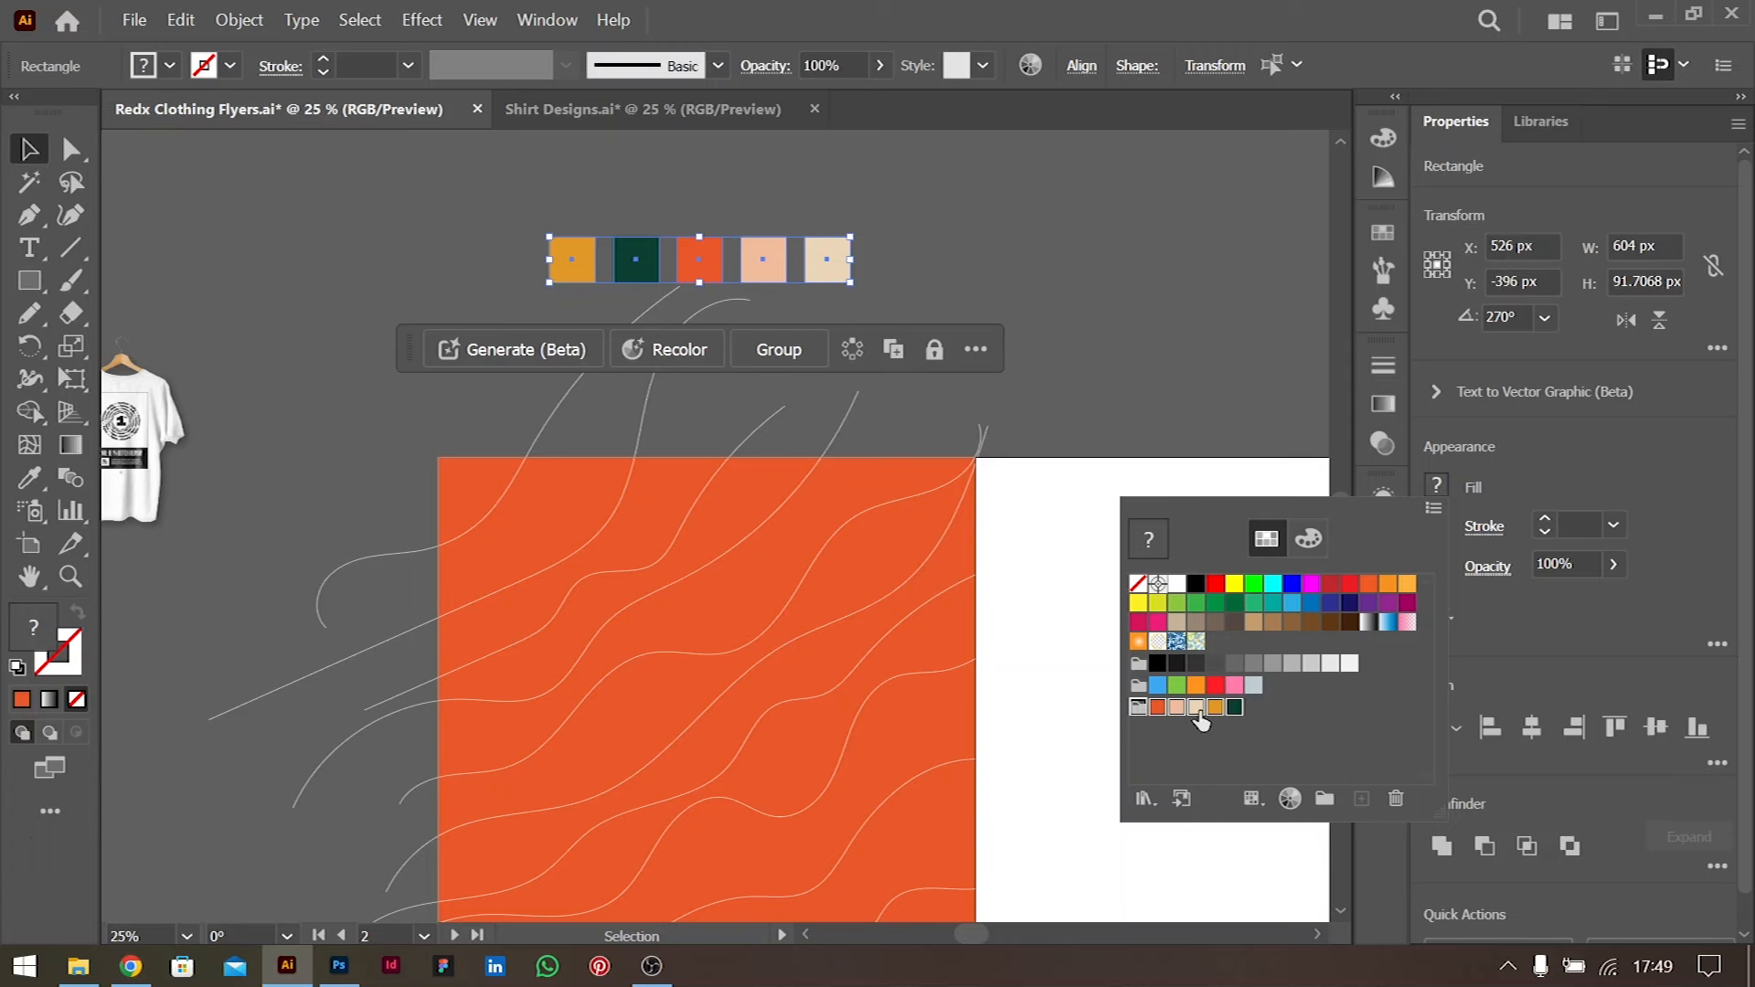
Reselect the rectangle and curves, and fill the upper-left corner region with the palette's golden yellow using Shape Builder
scroll(1100, 548, "down", 3)
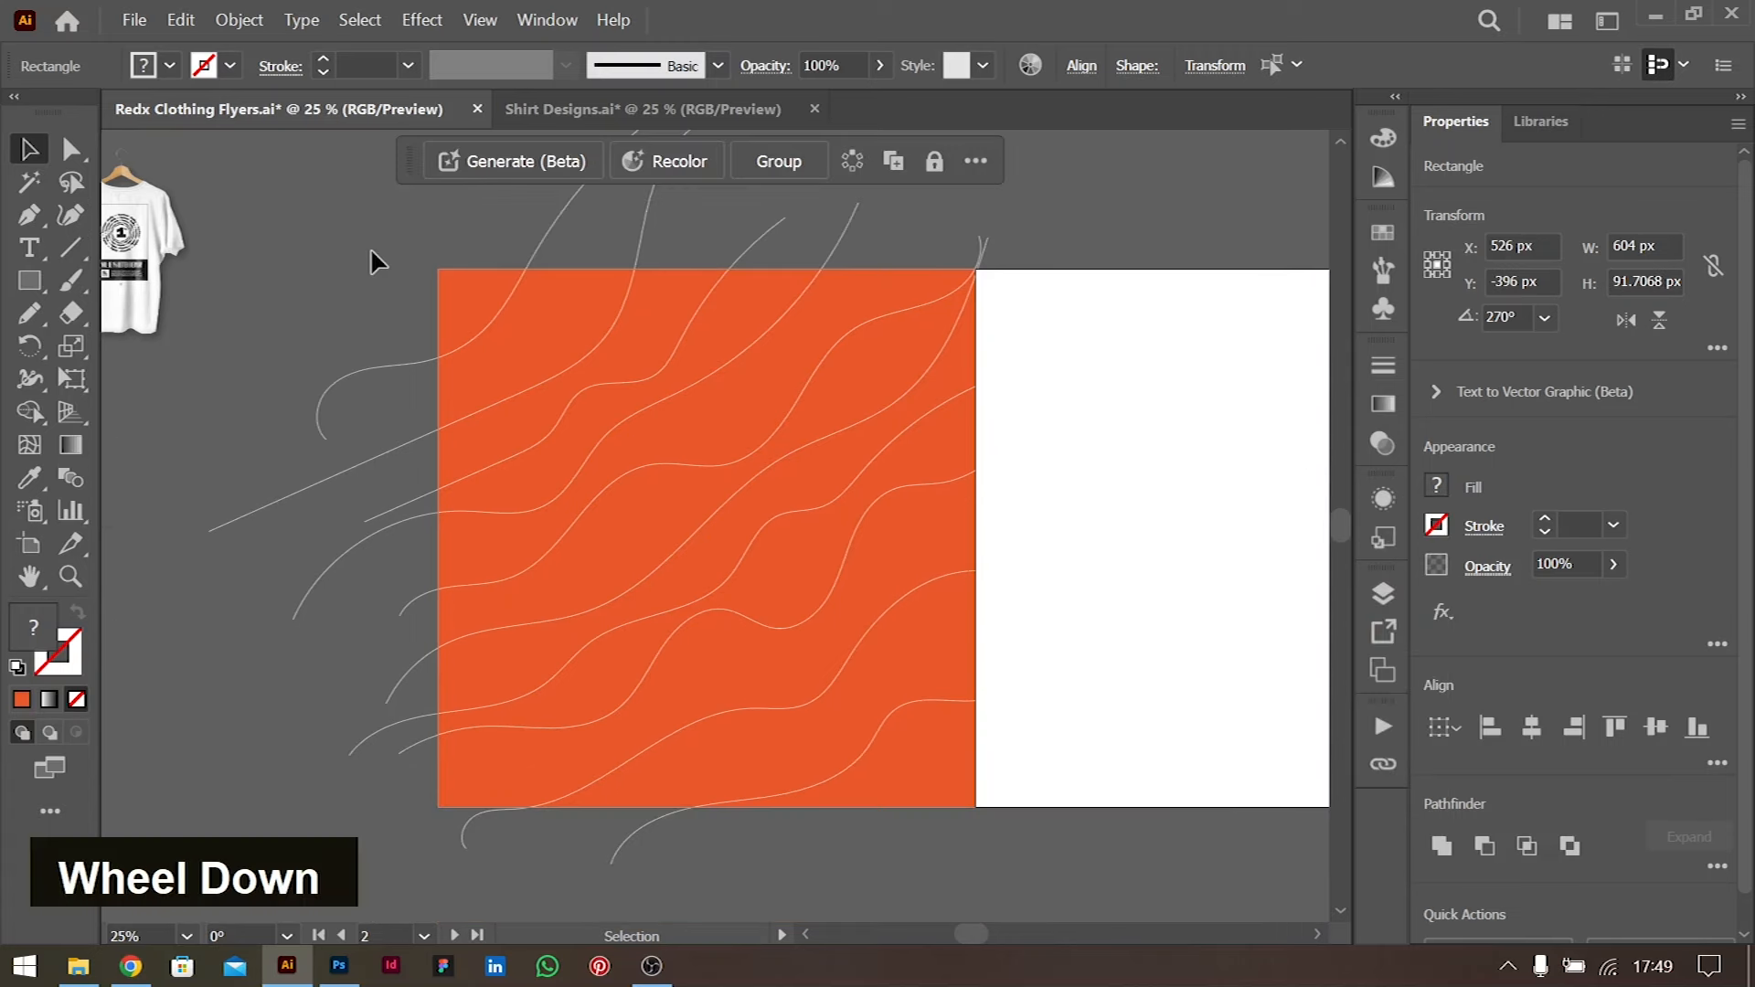
left_click_drag(948, 787, 950, 788)
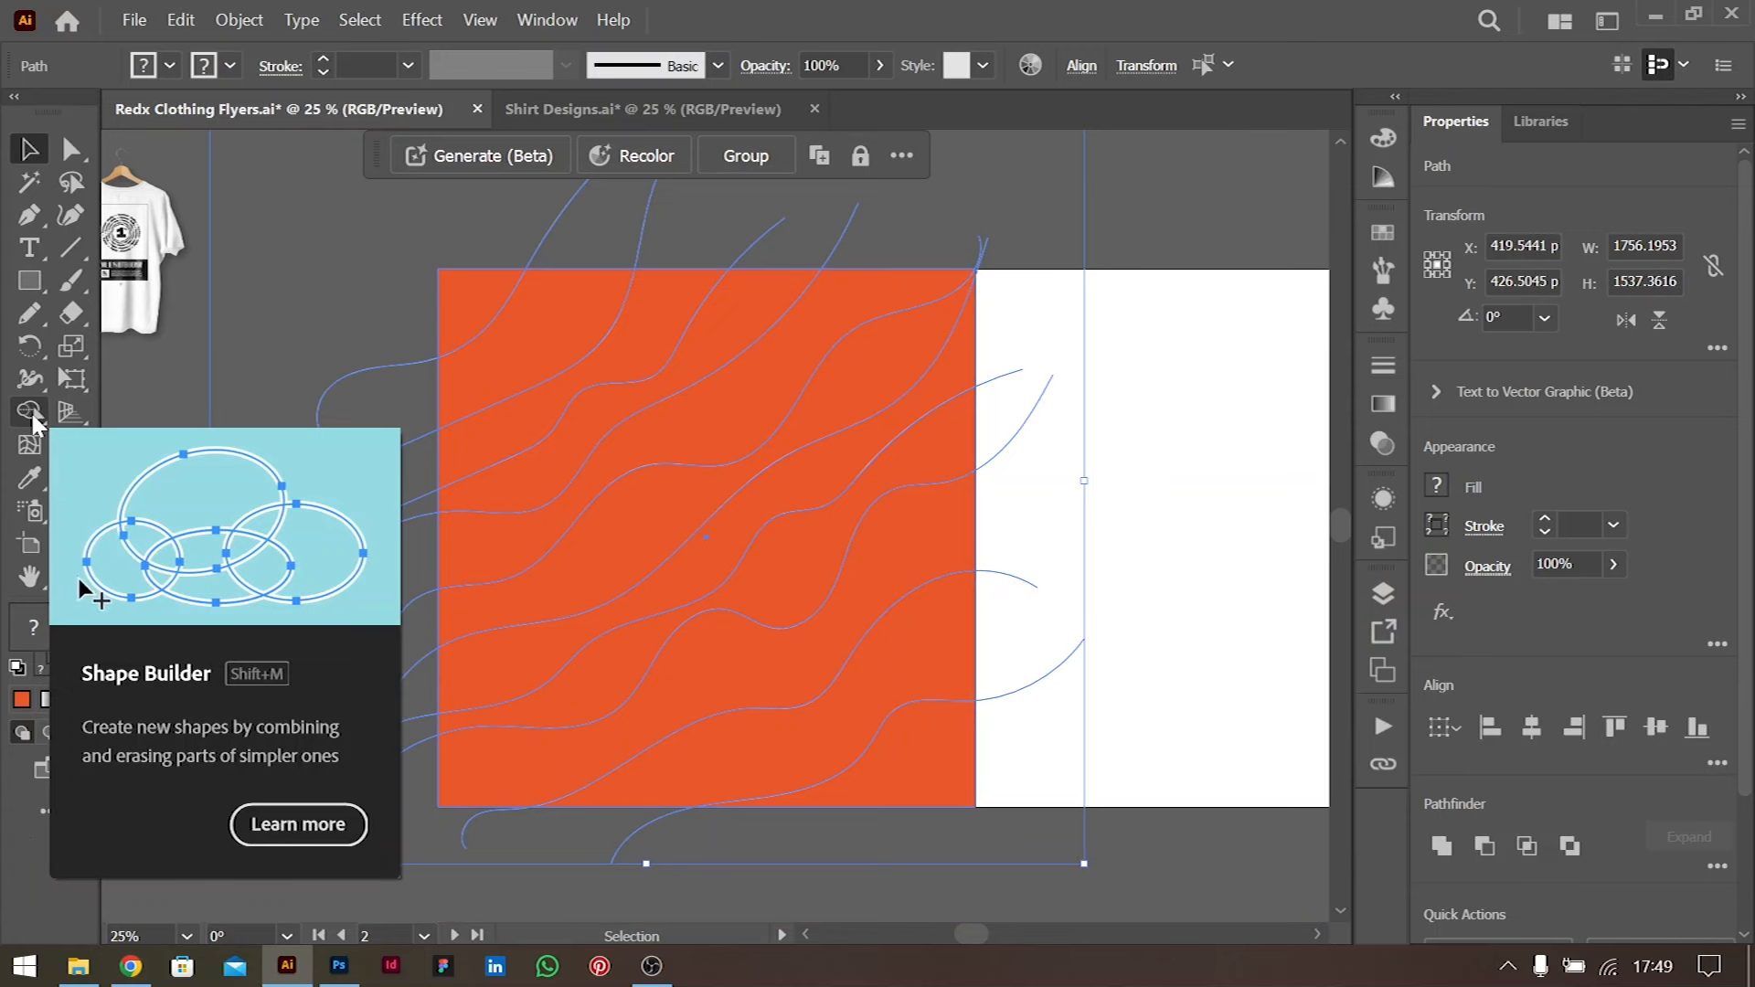
key("shift+m")
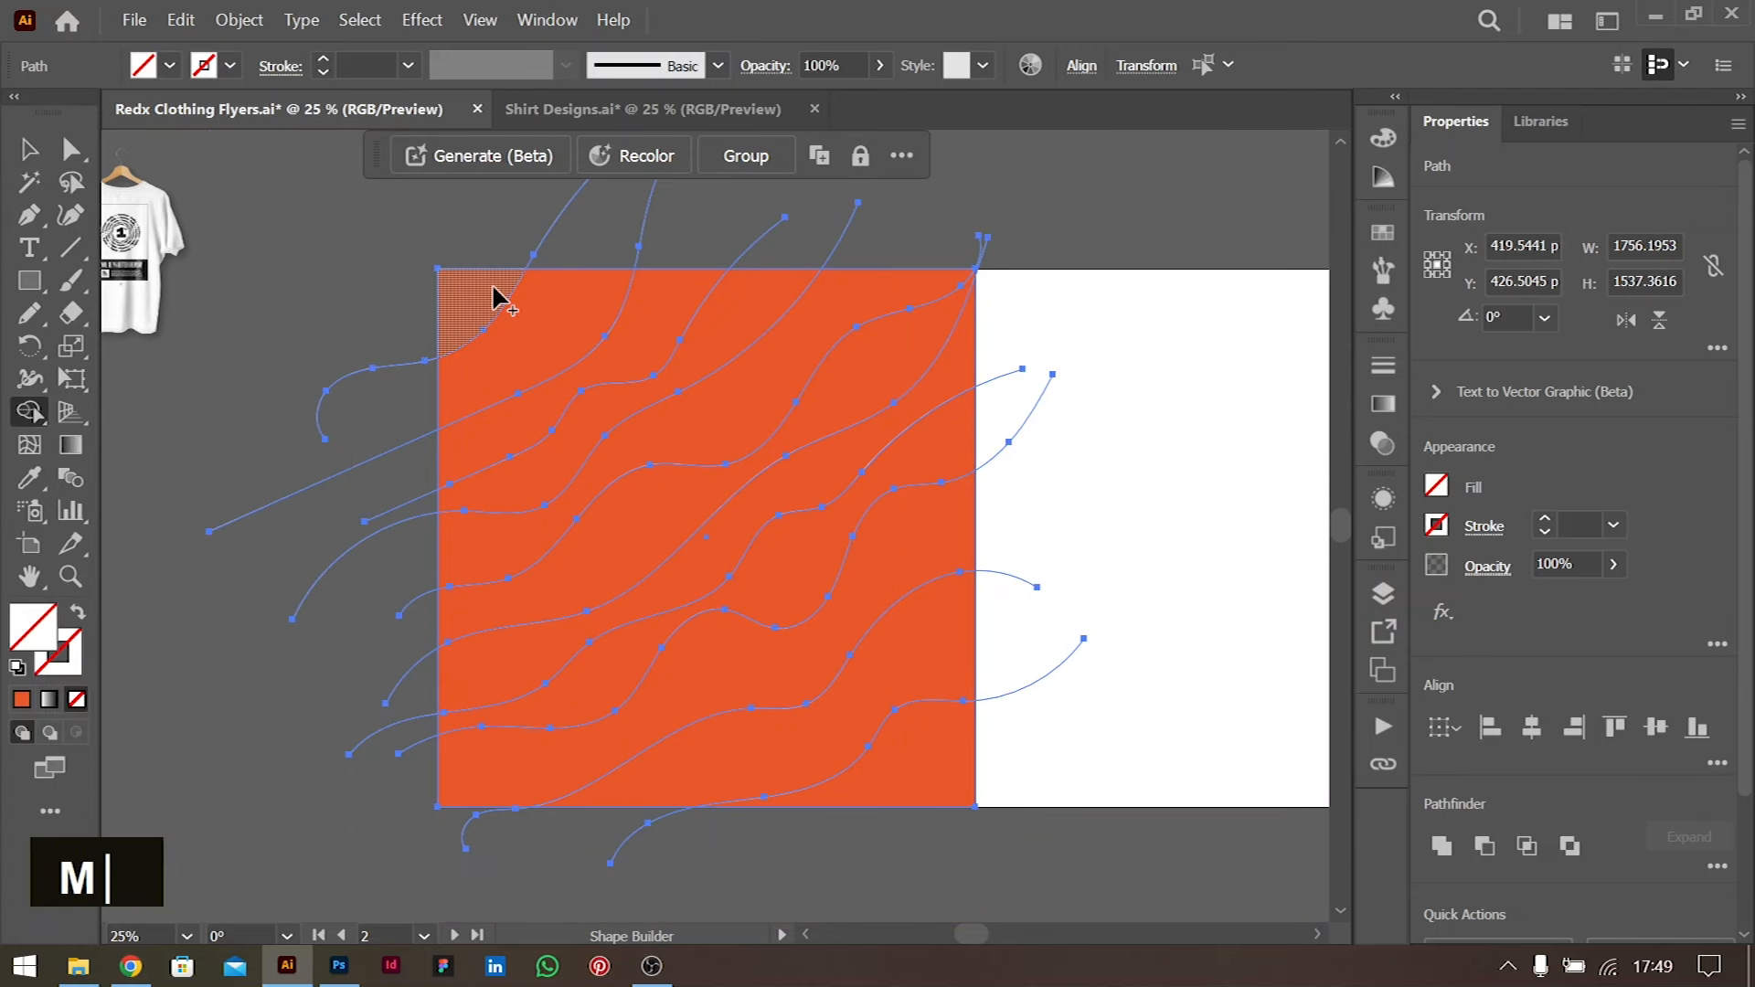
scroll(499, 290, "up", 4)
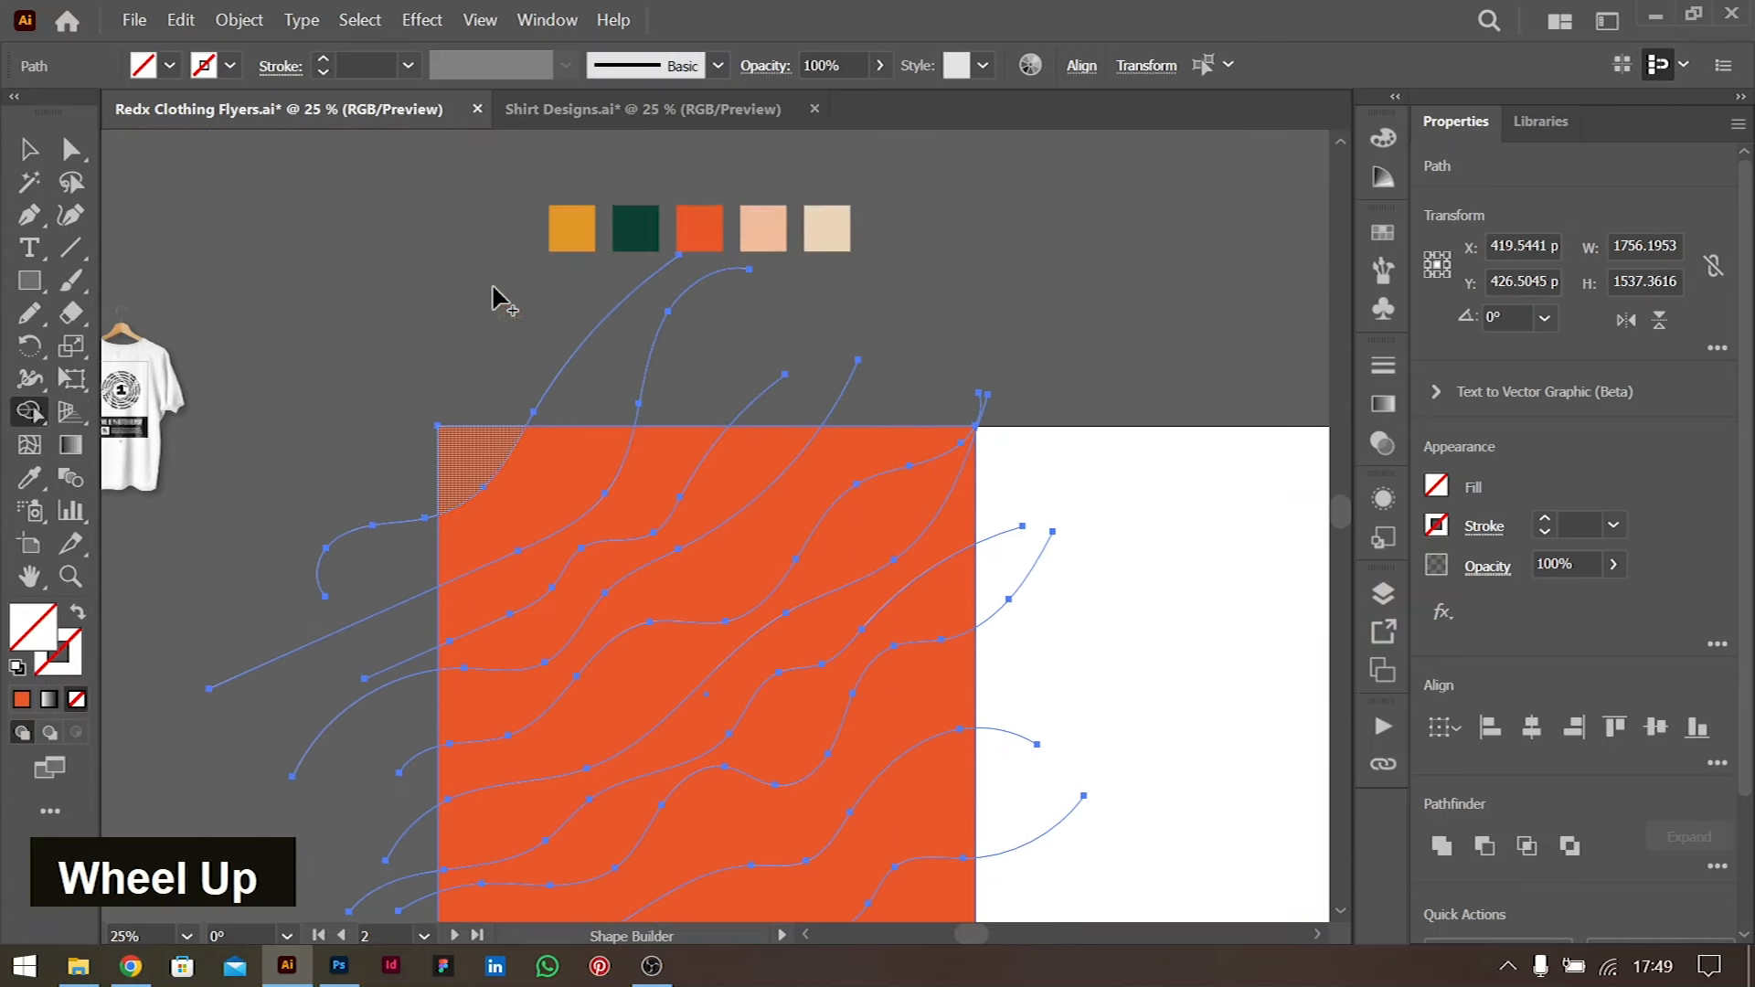
left_click(1438, 489)
left_click(1234, 710)
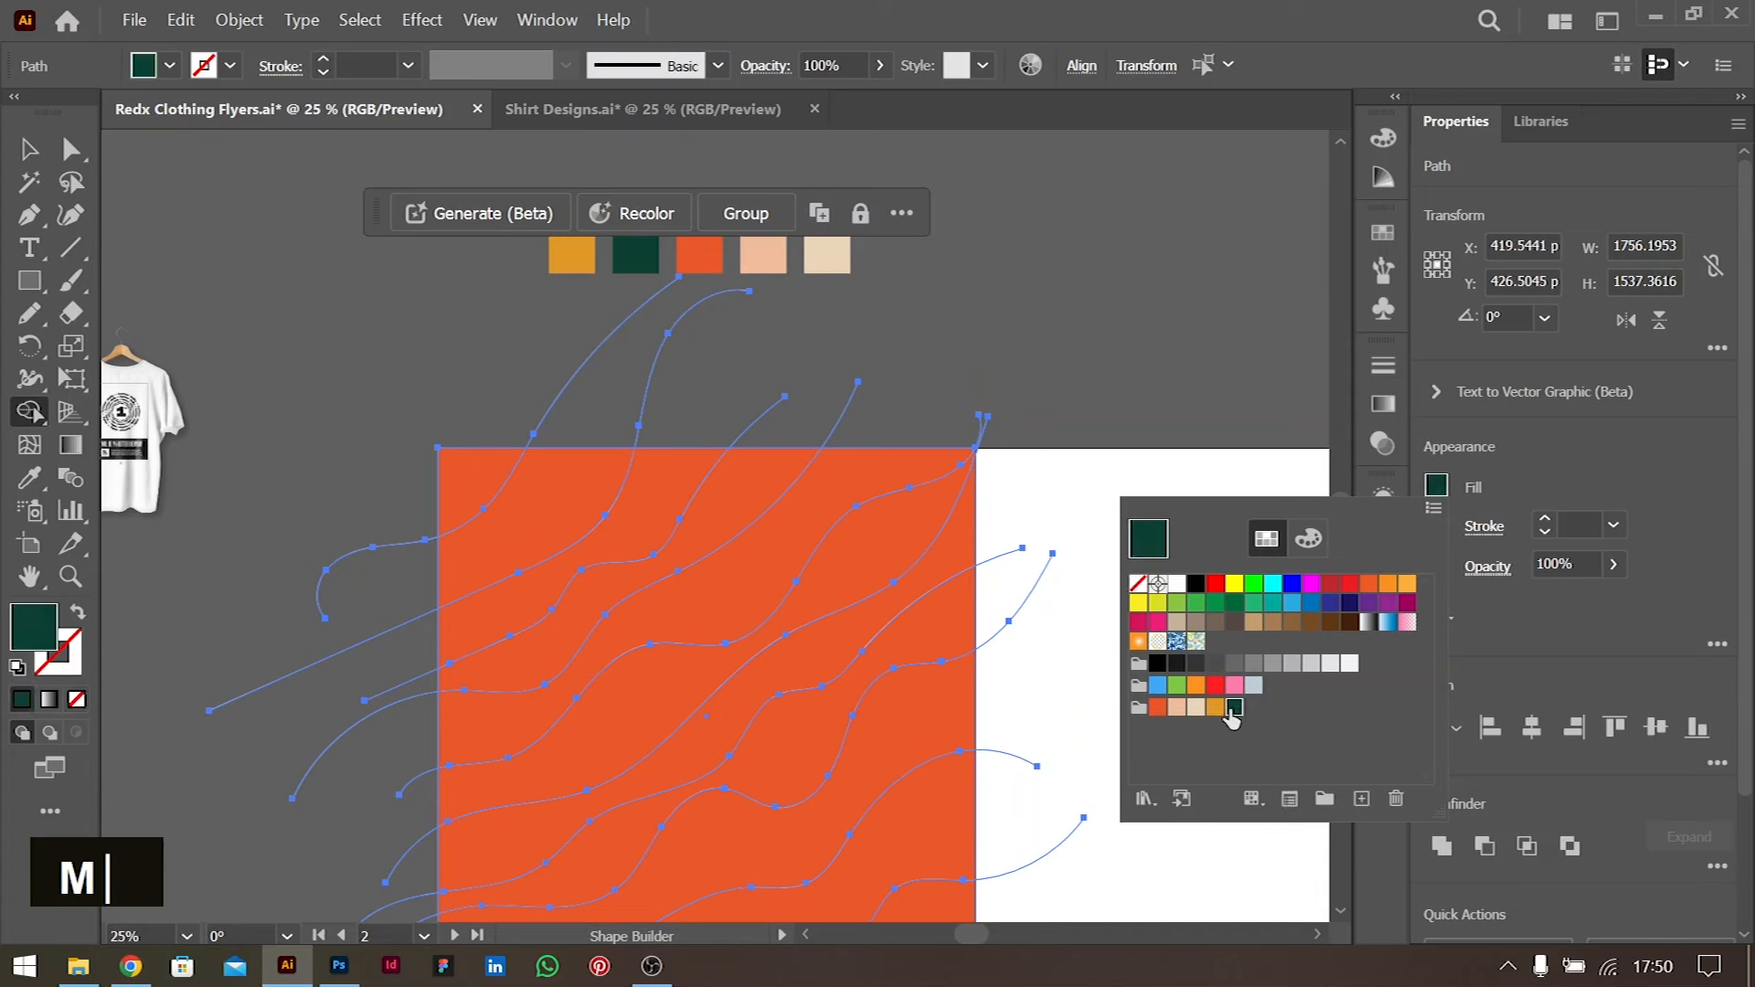
left_click(1215, 708)
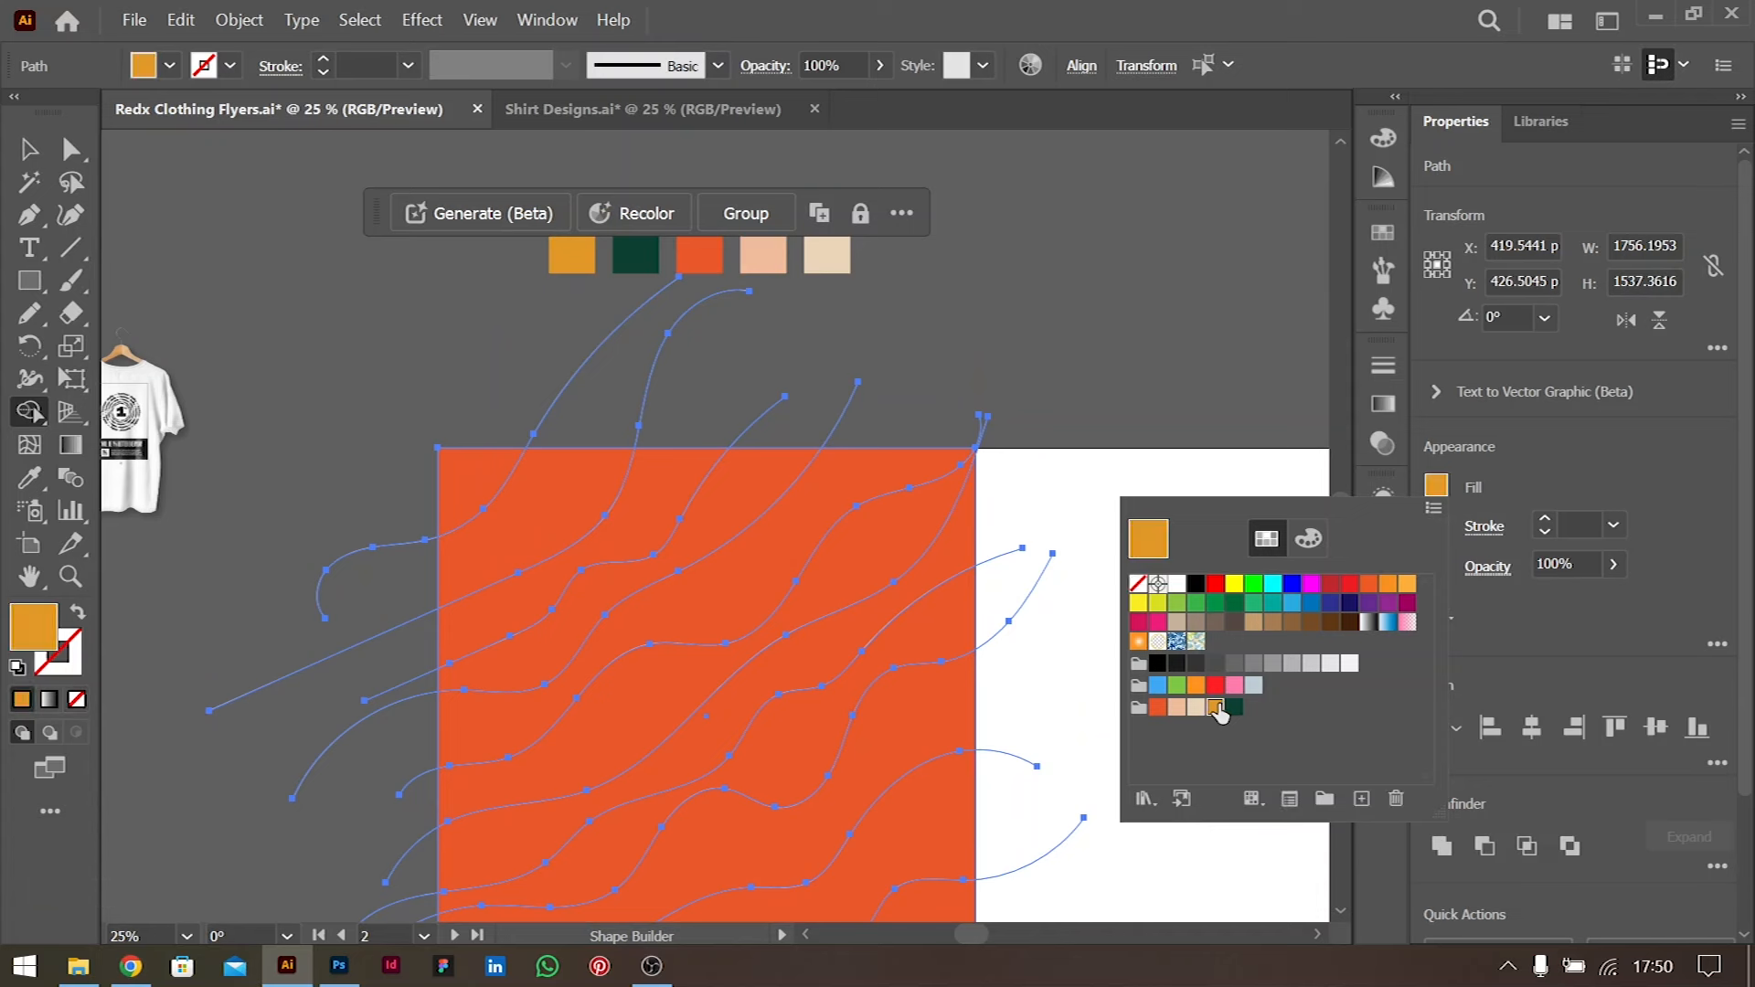
left_click(469, 476)
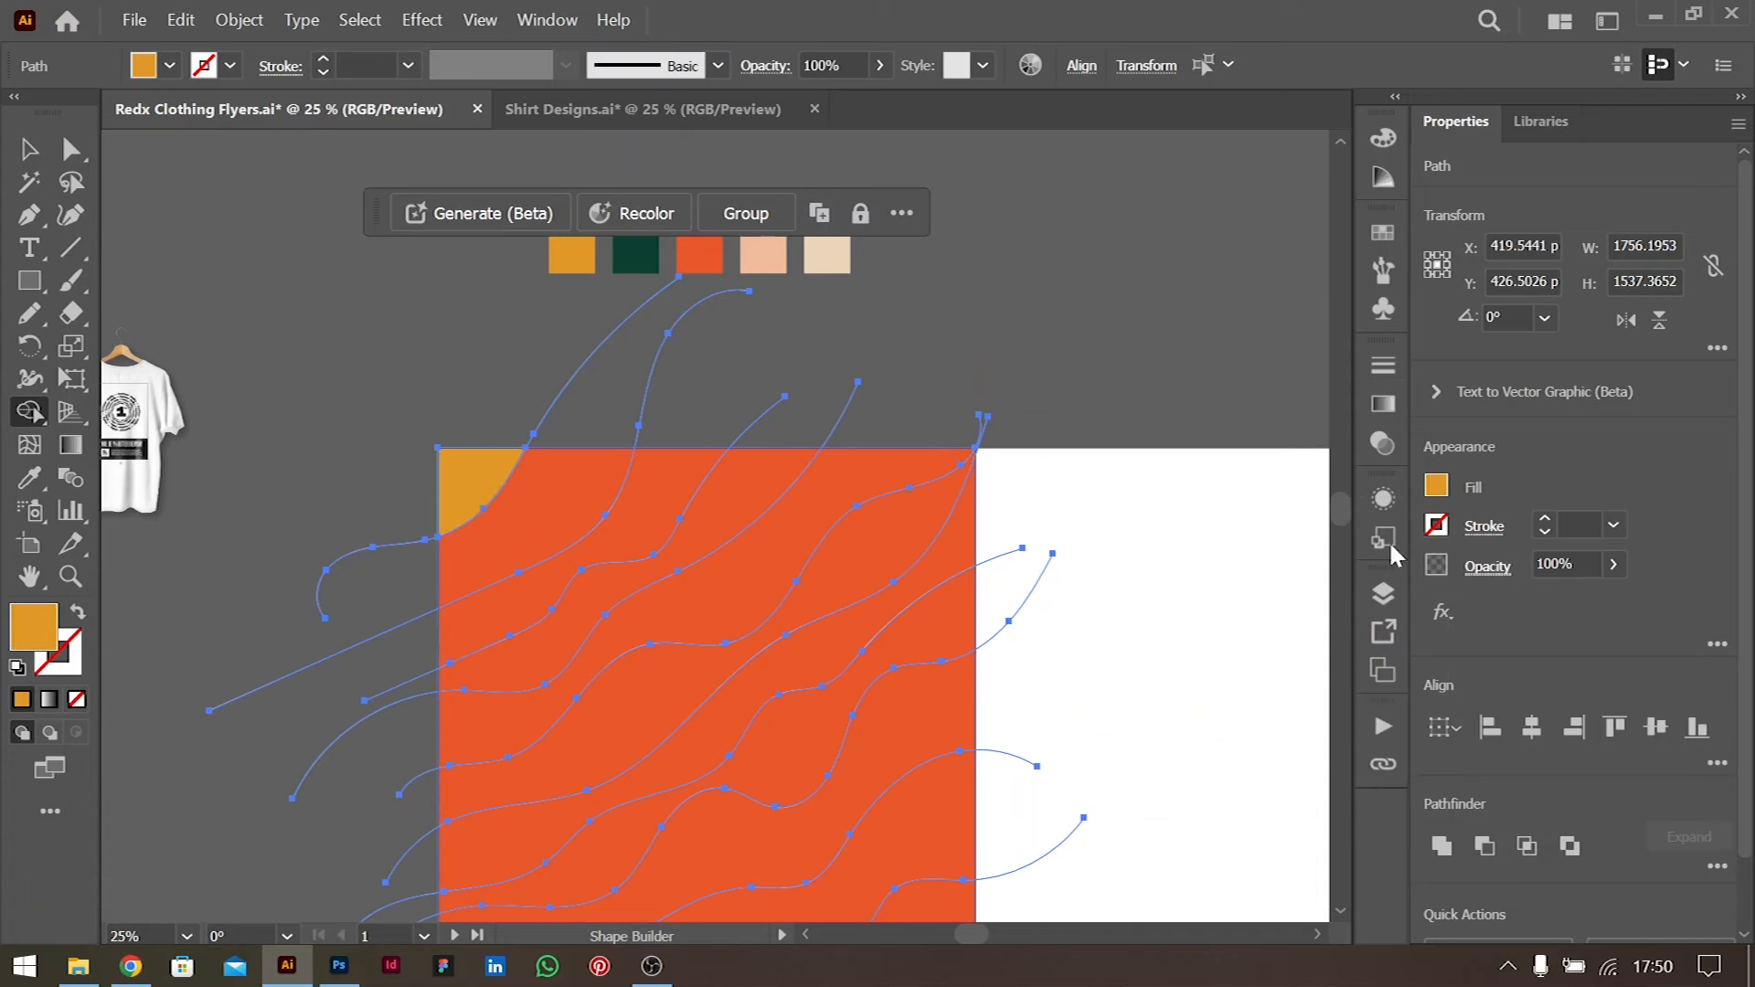
Fill the second band from the upper-left corner with cream and the fourth band with peach using Shape Builder
left_click(1438, 486)
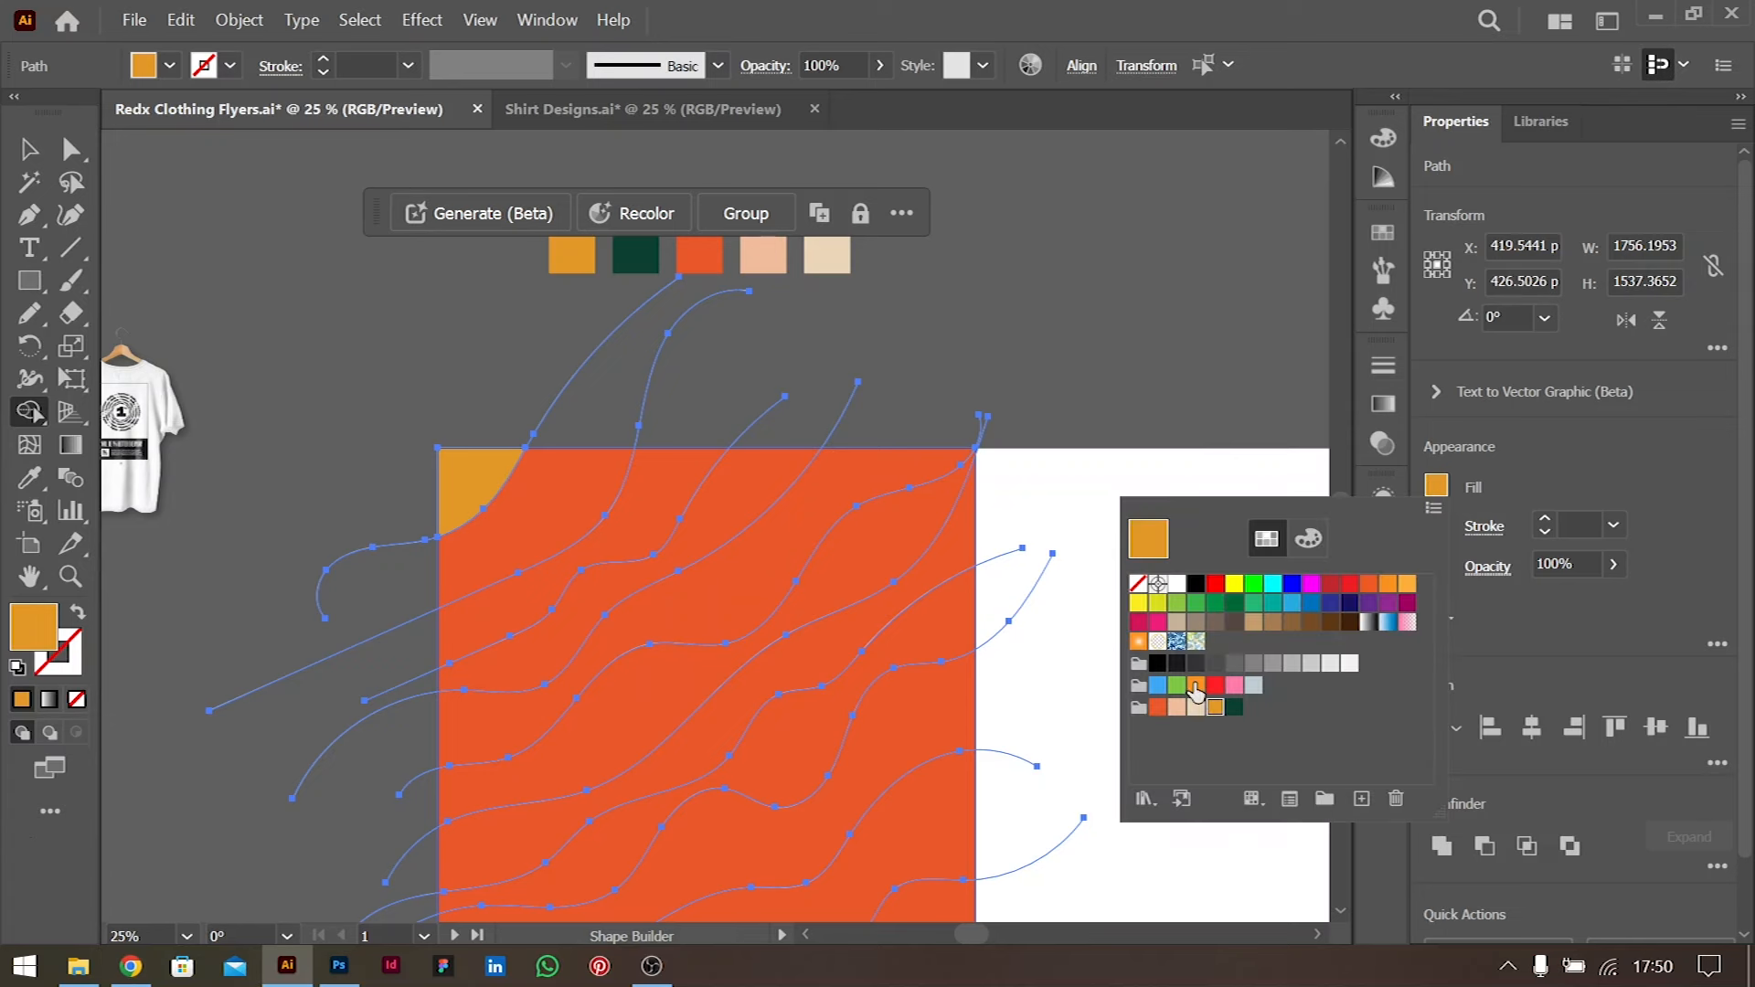
left_click(1206, 715)
left_click(571, 487)
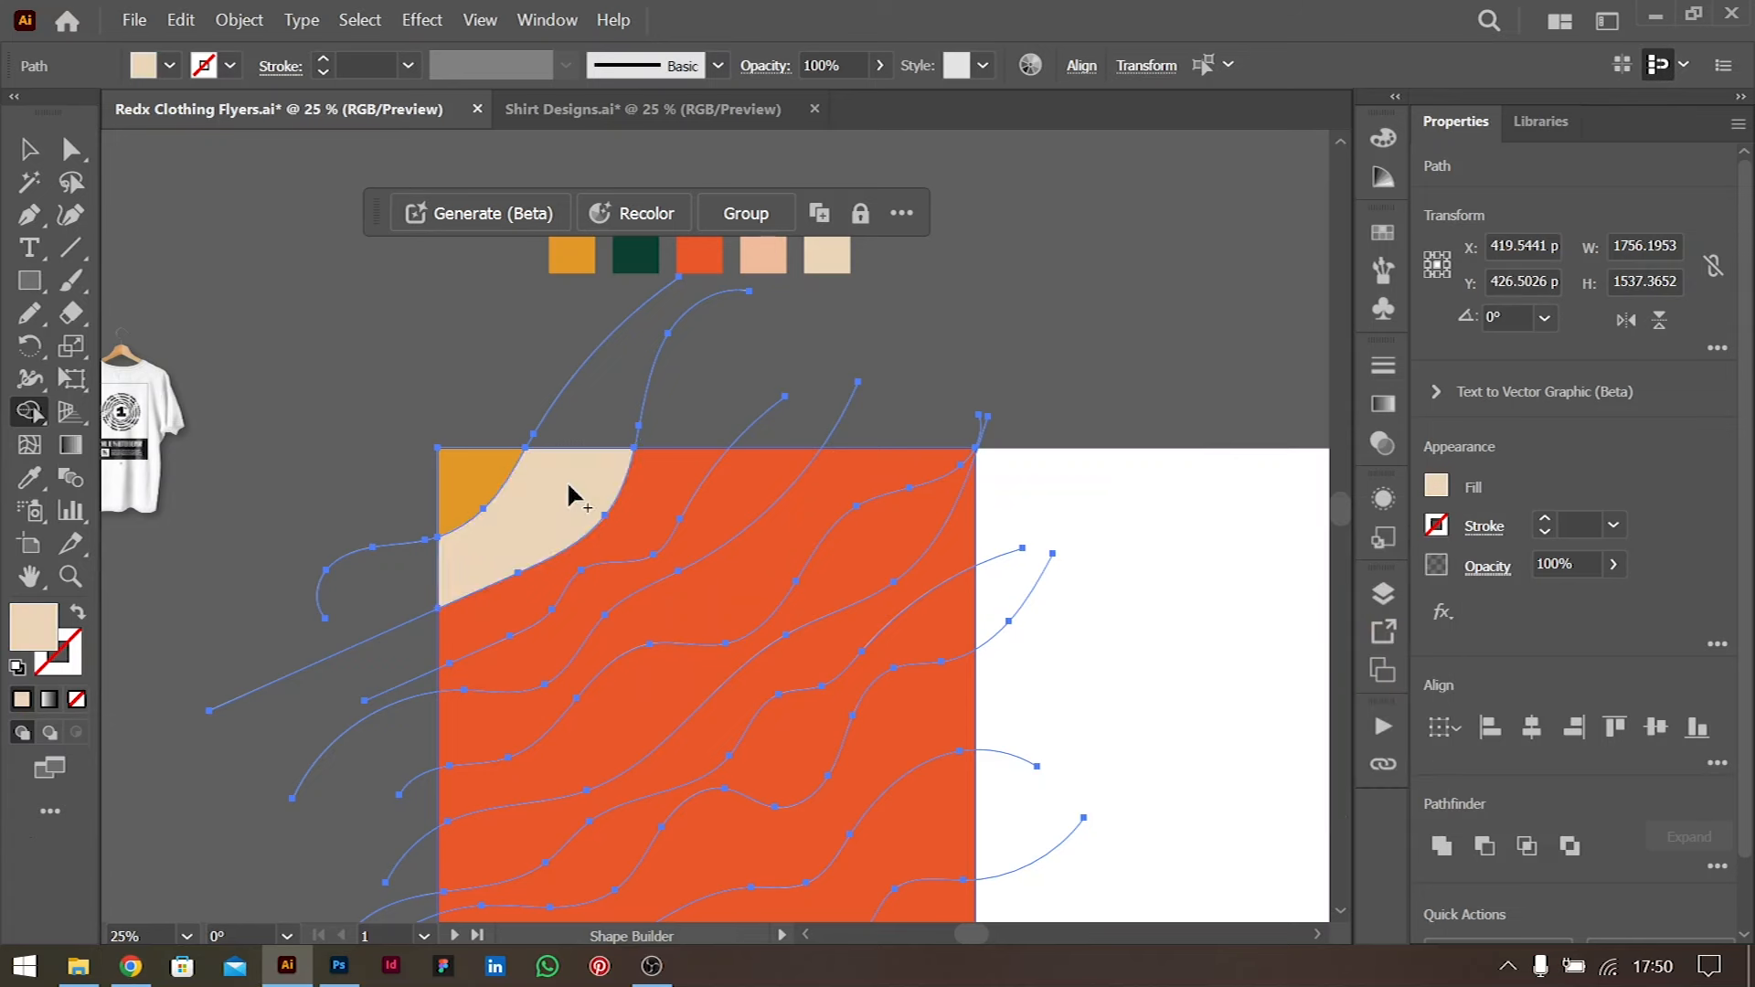
left_click(1437, 488)
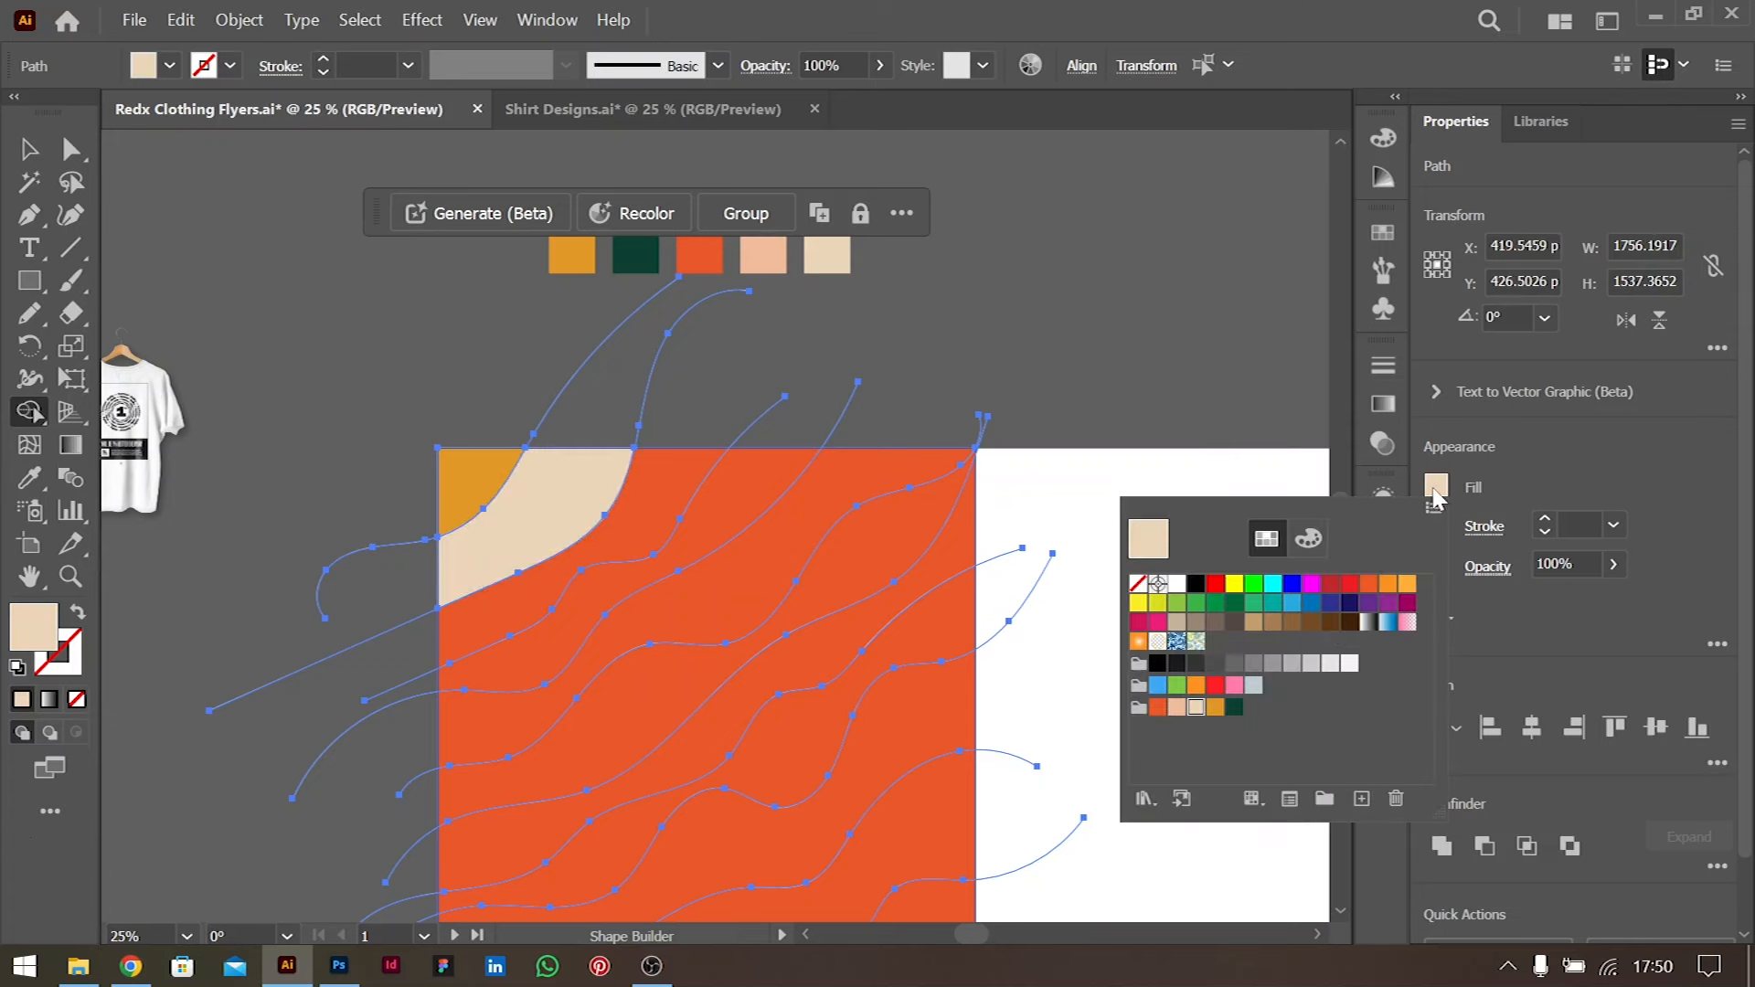
left_click(1176, 709)
left_click(622, 574)
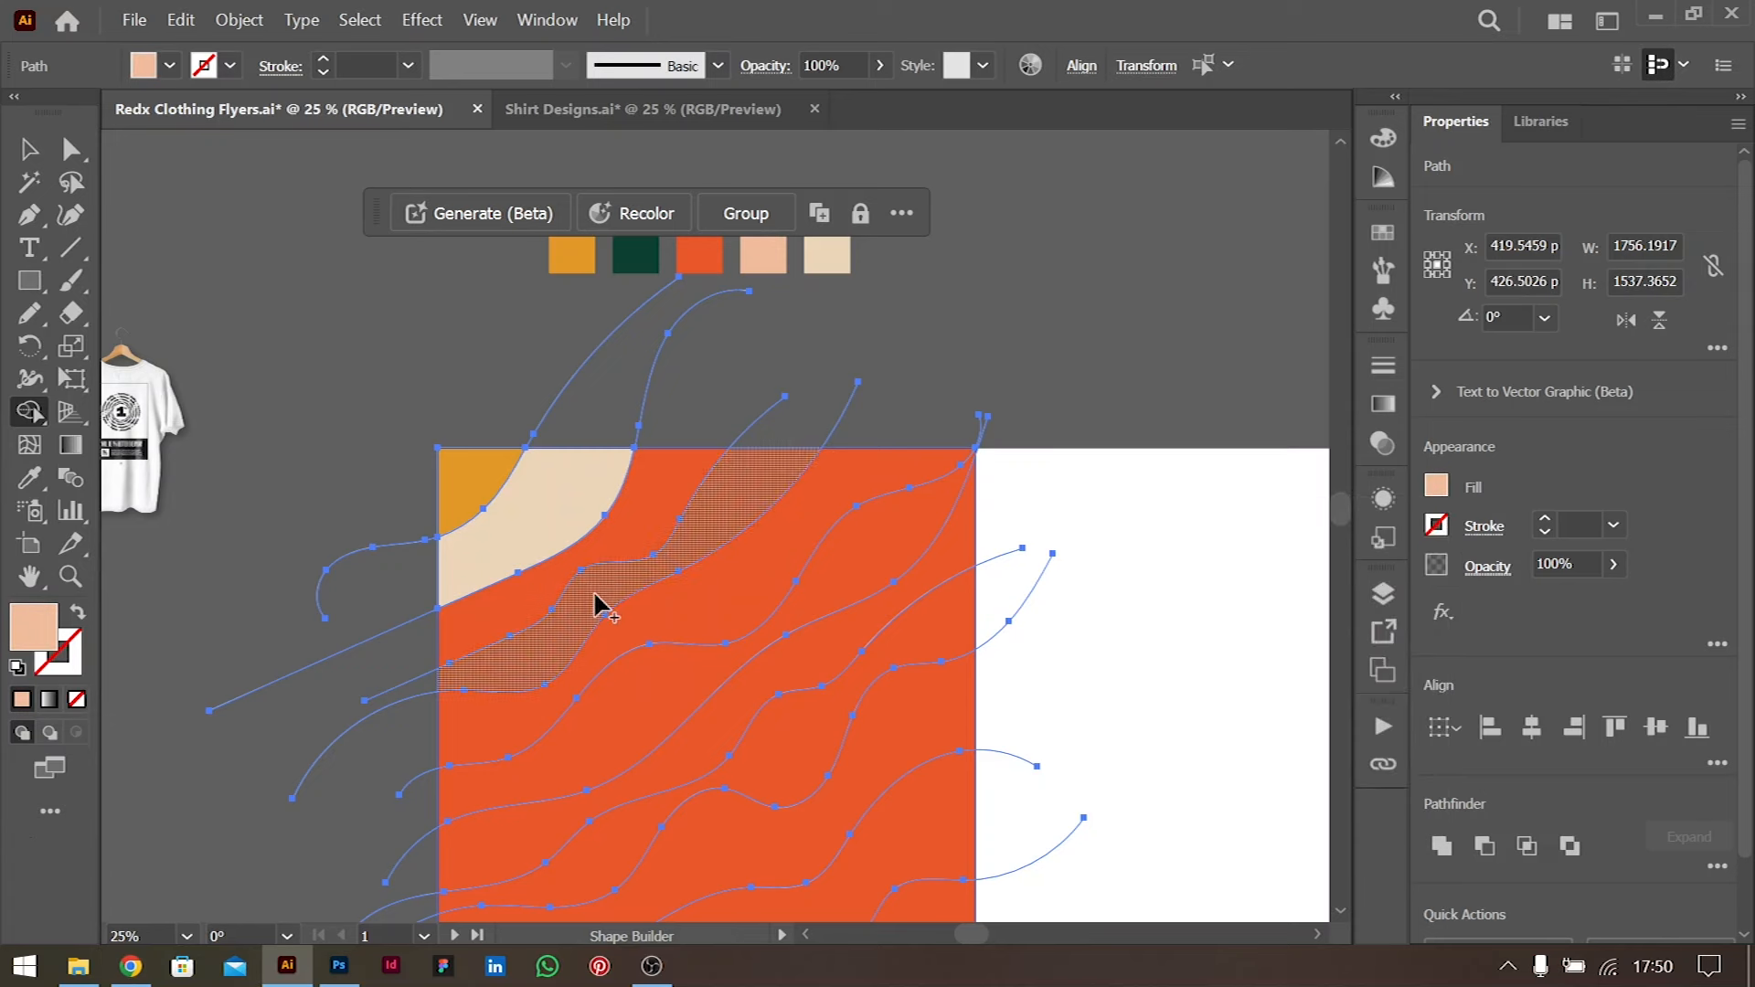
Fill the sixth band from the upper-left corner with golden yellow and the eighth band with cream using Shape Builder
left_click(1437, 493)
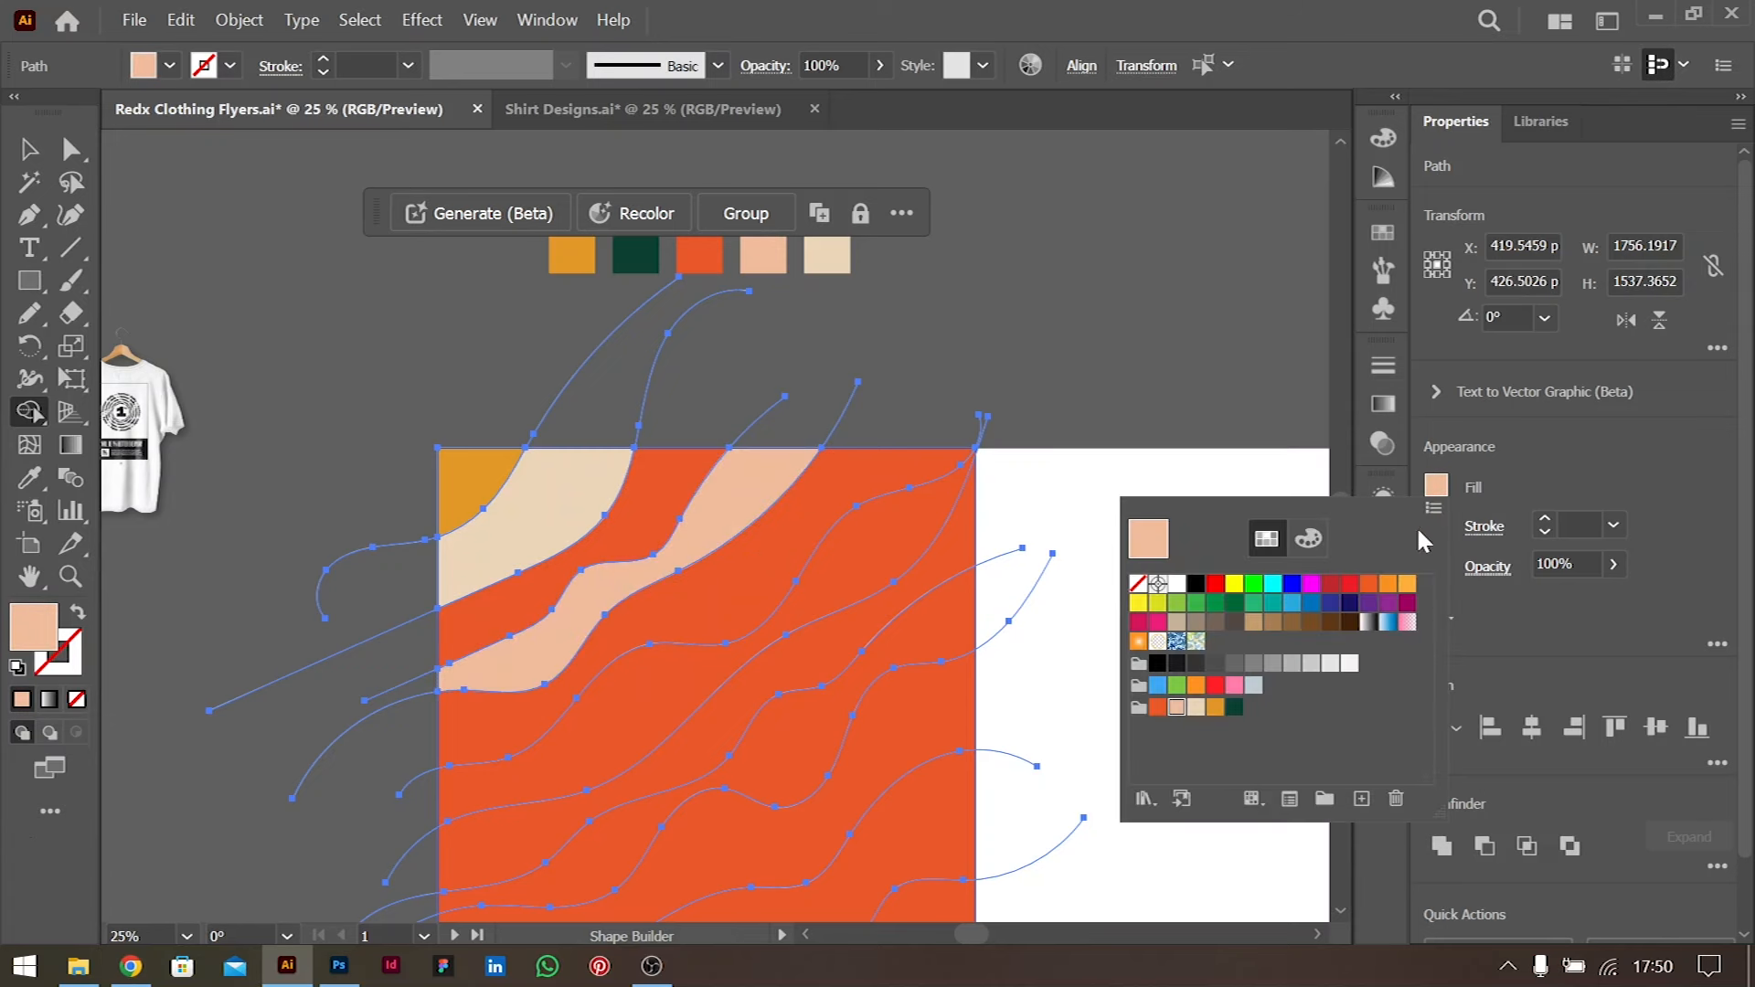
left_click(1215, 708)
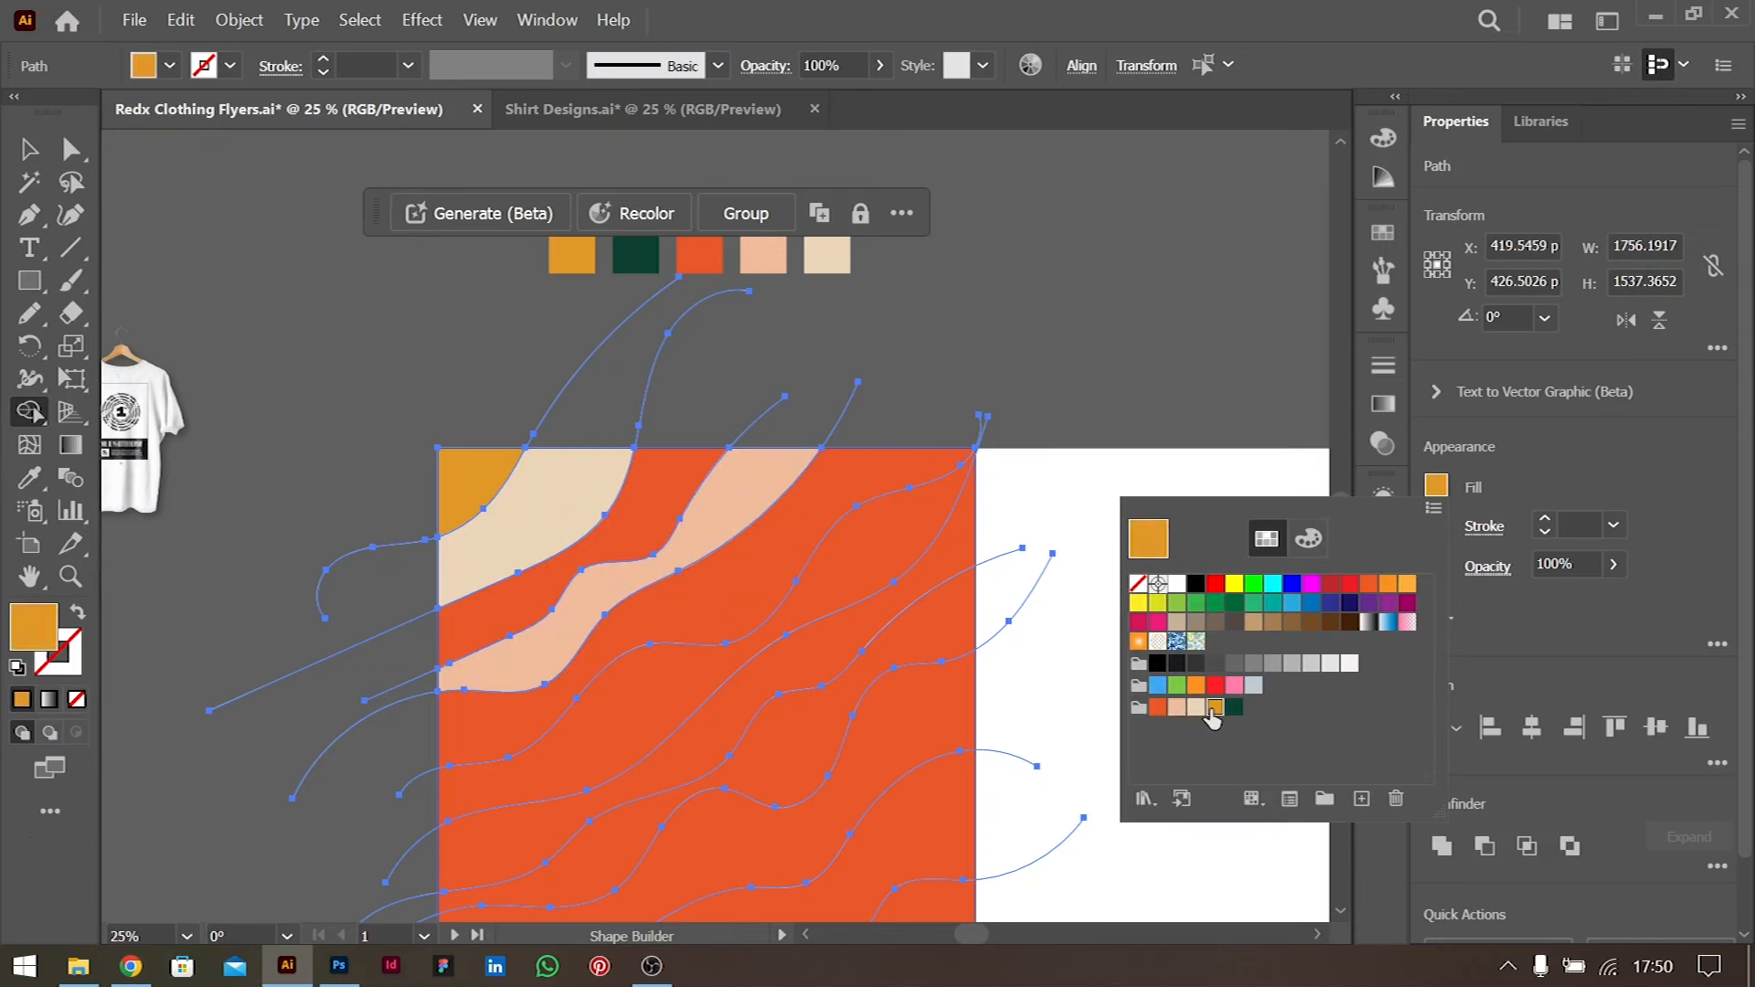
left_click(691, 672)
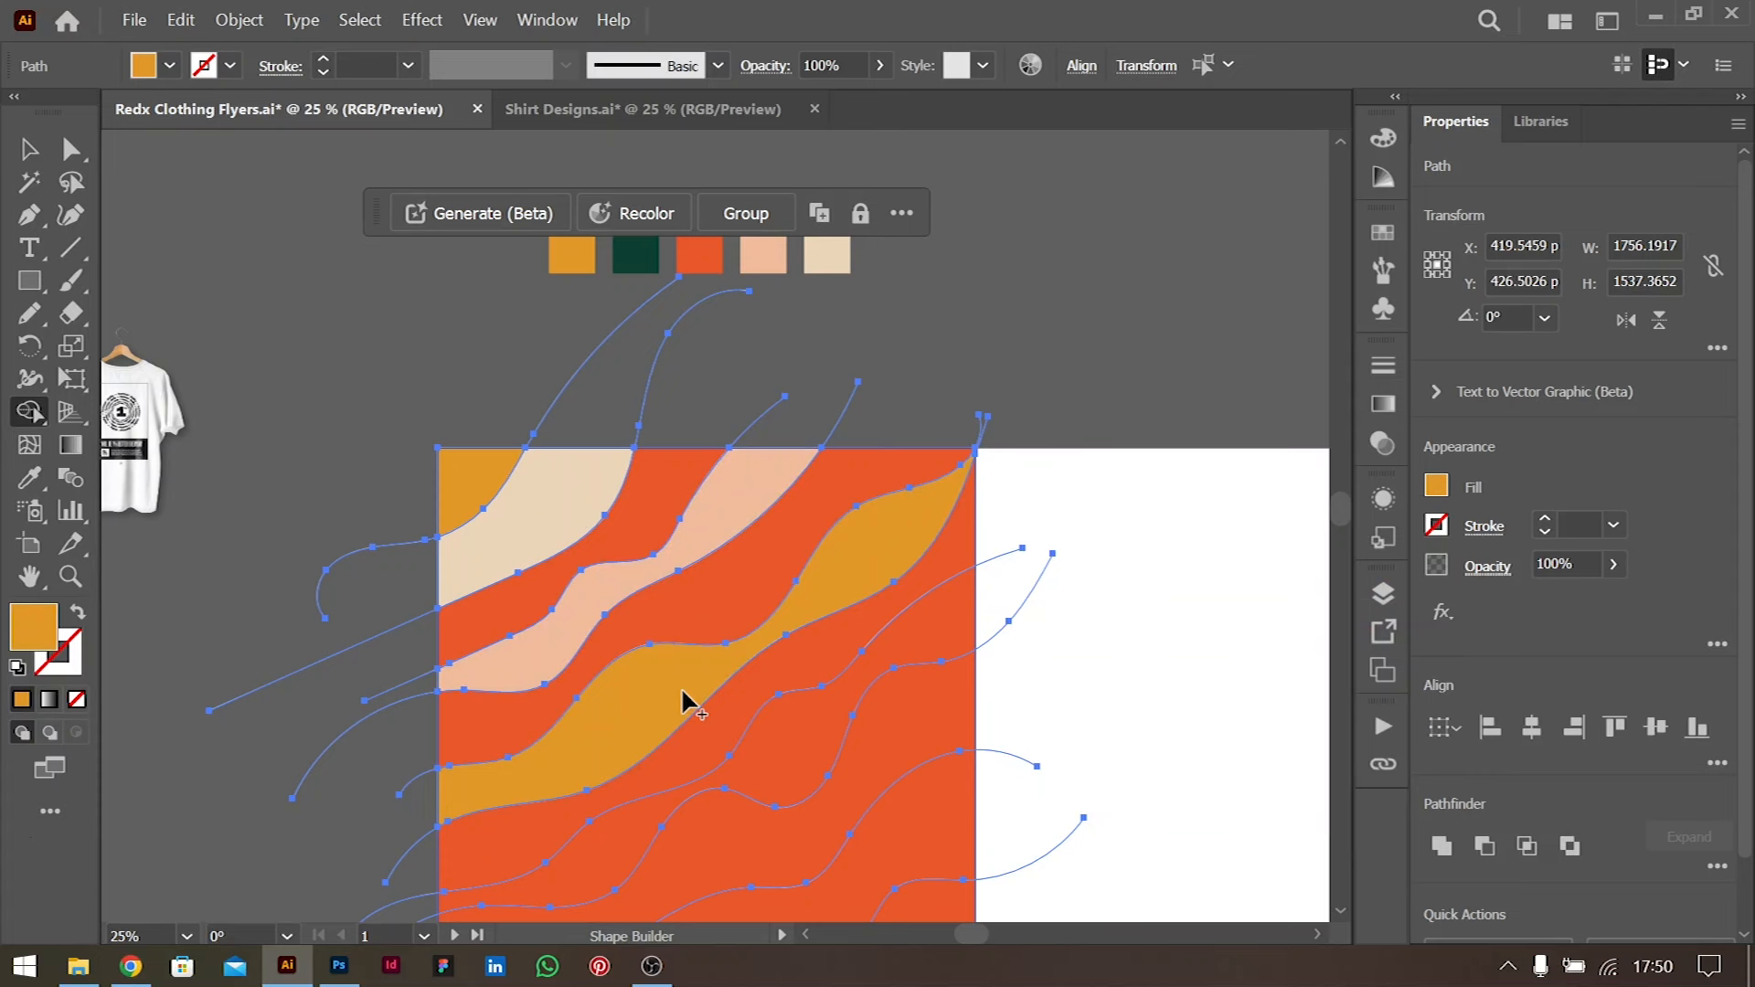
left_click(1438, 488)
left_click(1197, 709)
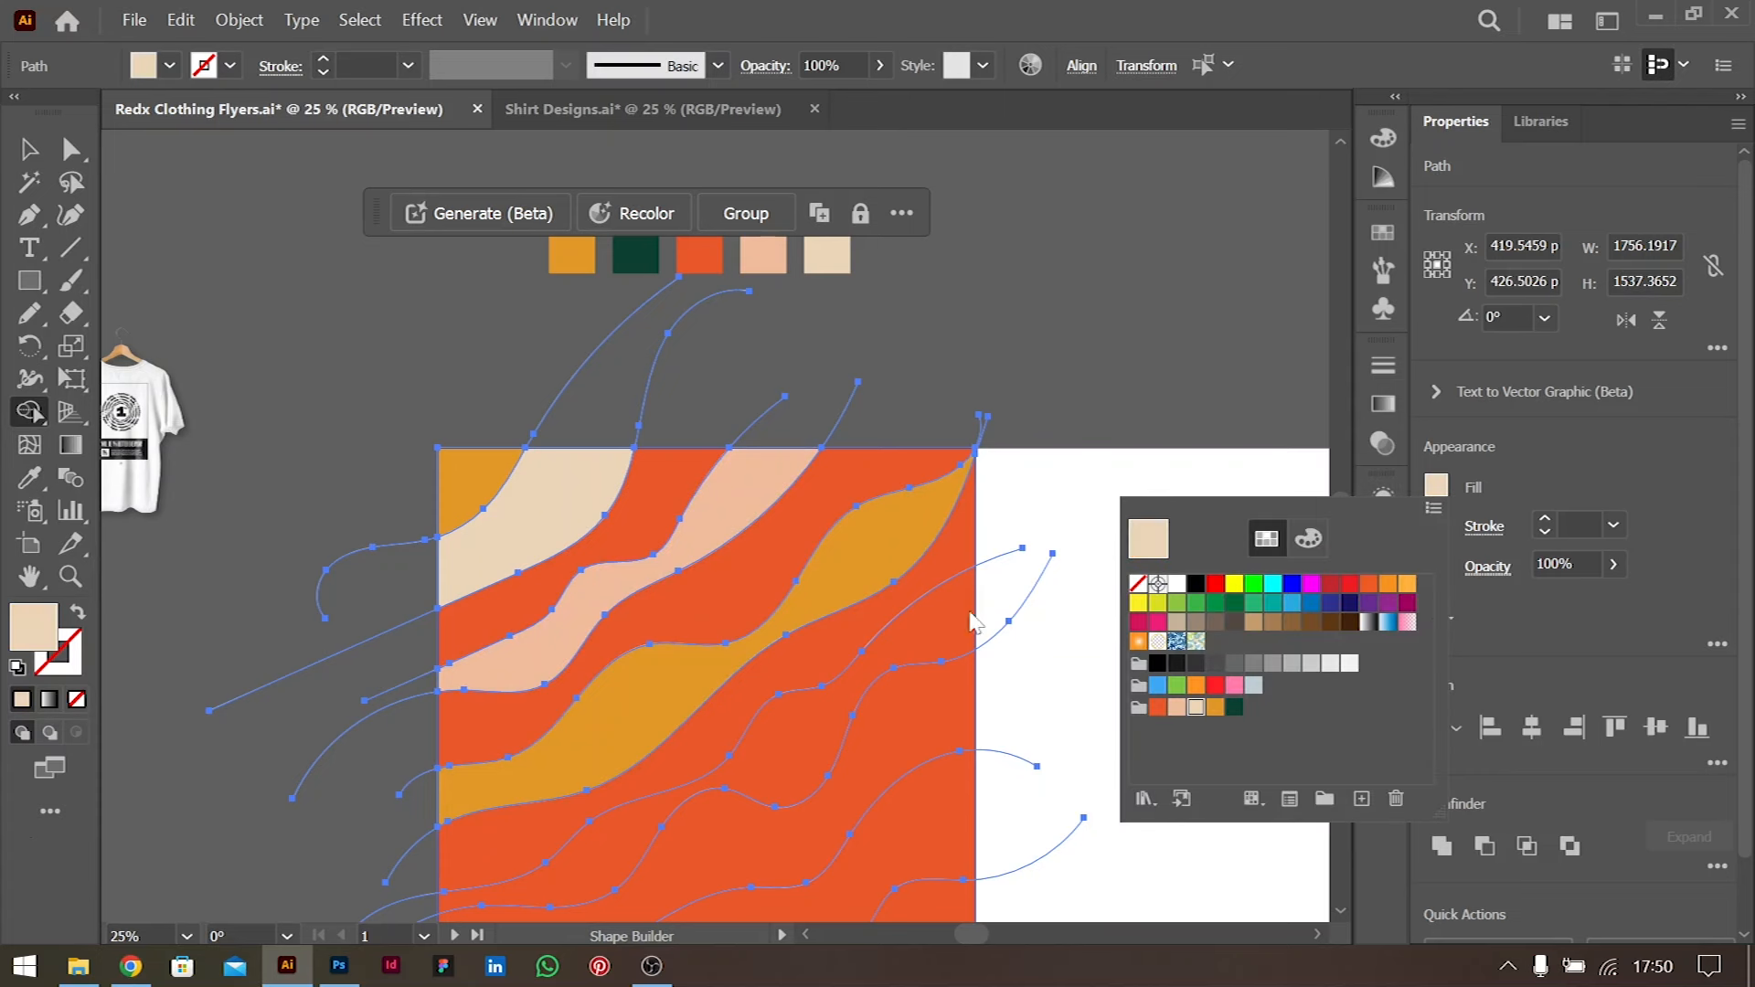
double_click(788, 751)
scroll(960, 646, "down", 4)
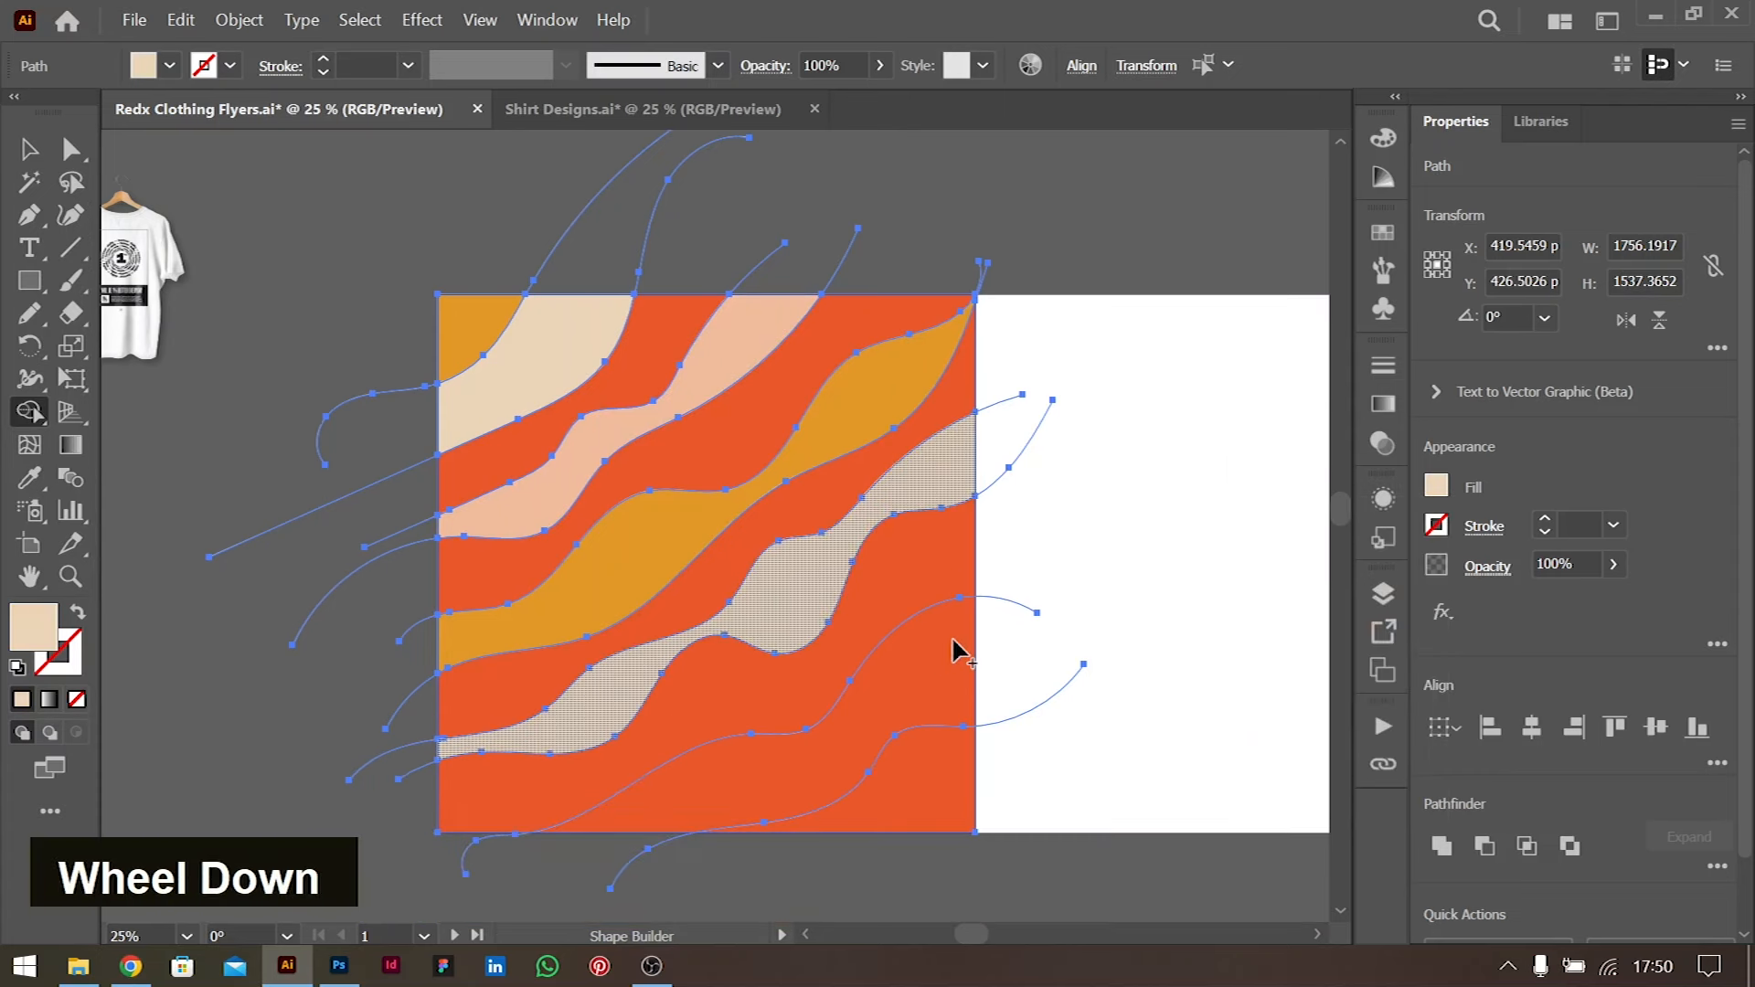
left_click(837, 535)
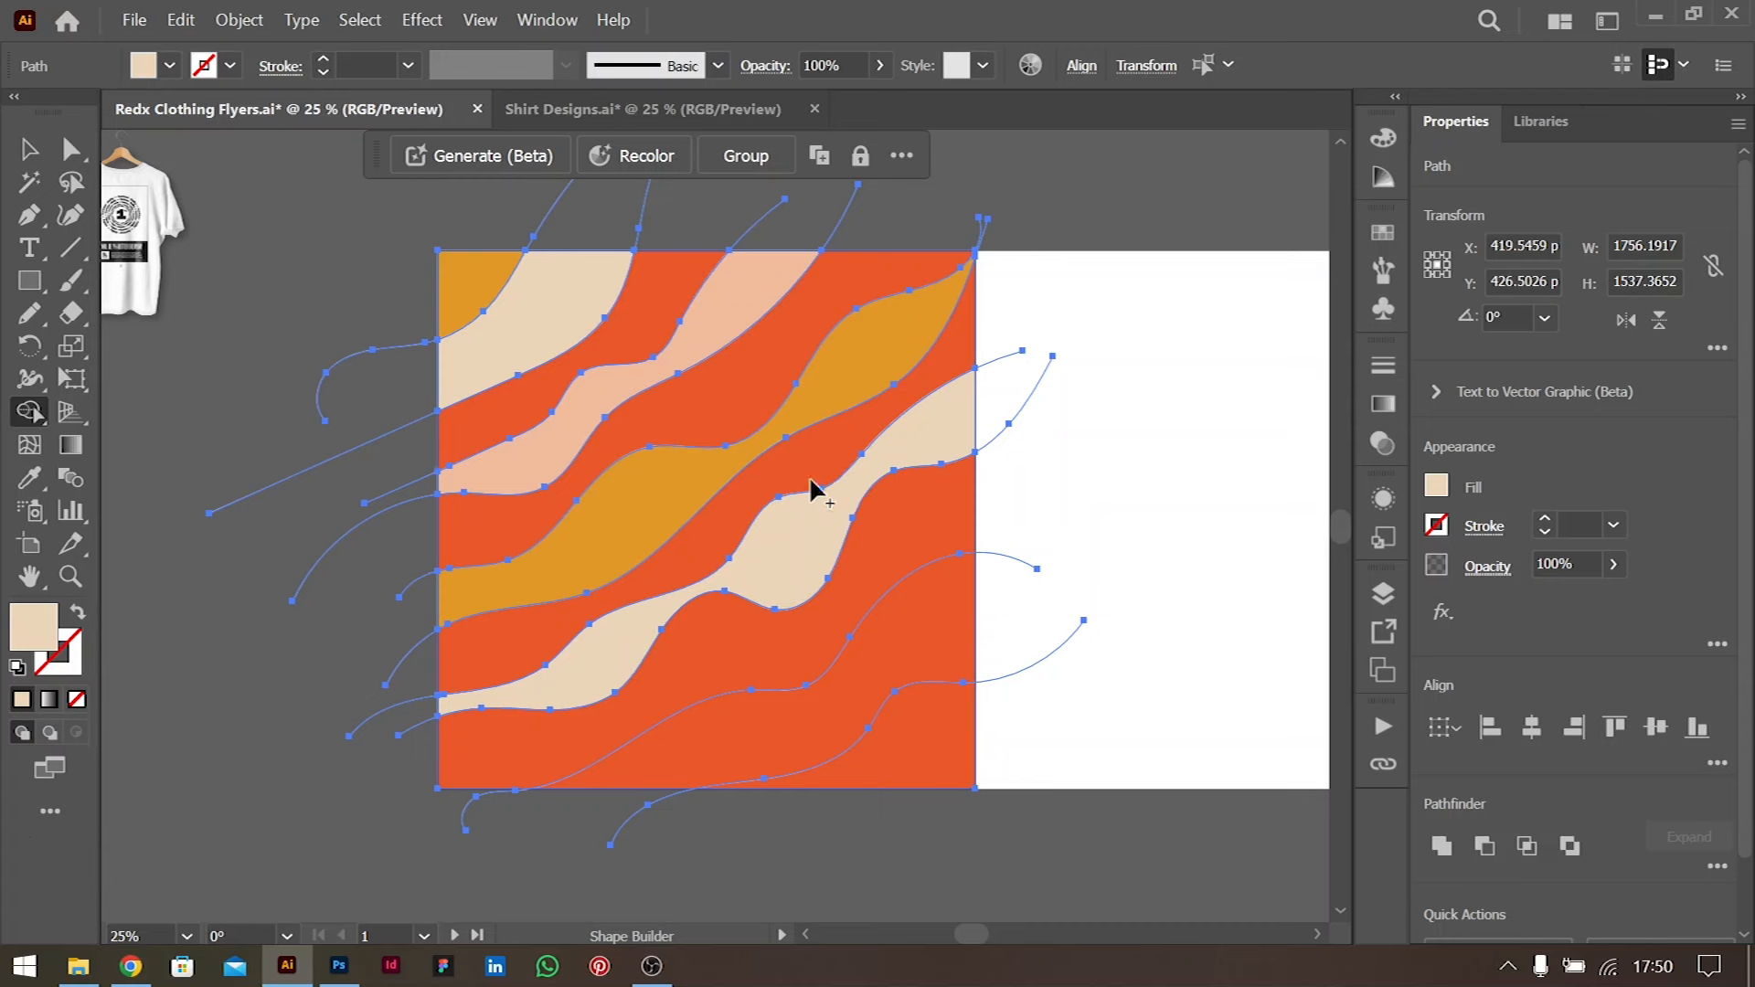
Fill the ninth band from the upper-left corner with golden yellow and the seventh band with peach using Shape Builder
left_click(1438, 486)
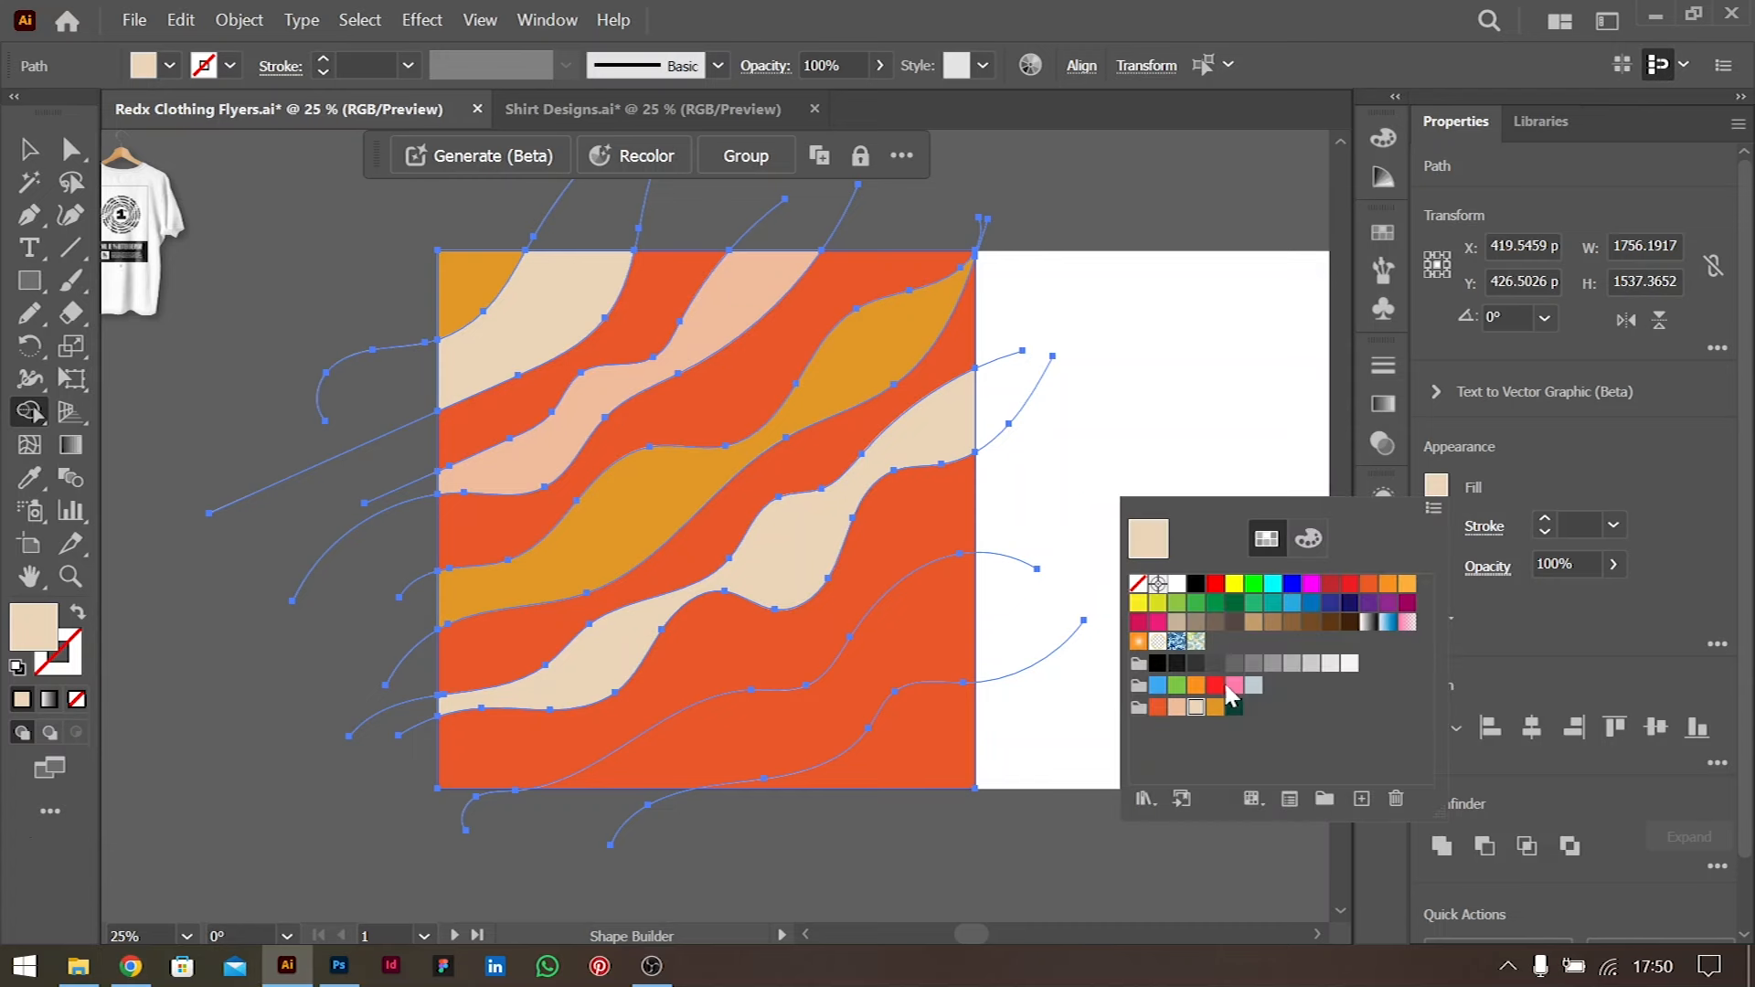
left_click(1215, 708)
left_click(803, 619)
left_click(1436, 486)
left_click(1177, 708)
left_click(846, 466)
Fill the tenth band from the upper-left corner with cream using Shape Builder, and deselect the artwork
left_click(1436, 487)
left_click(1195, 707)
left_click(869, 682)
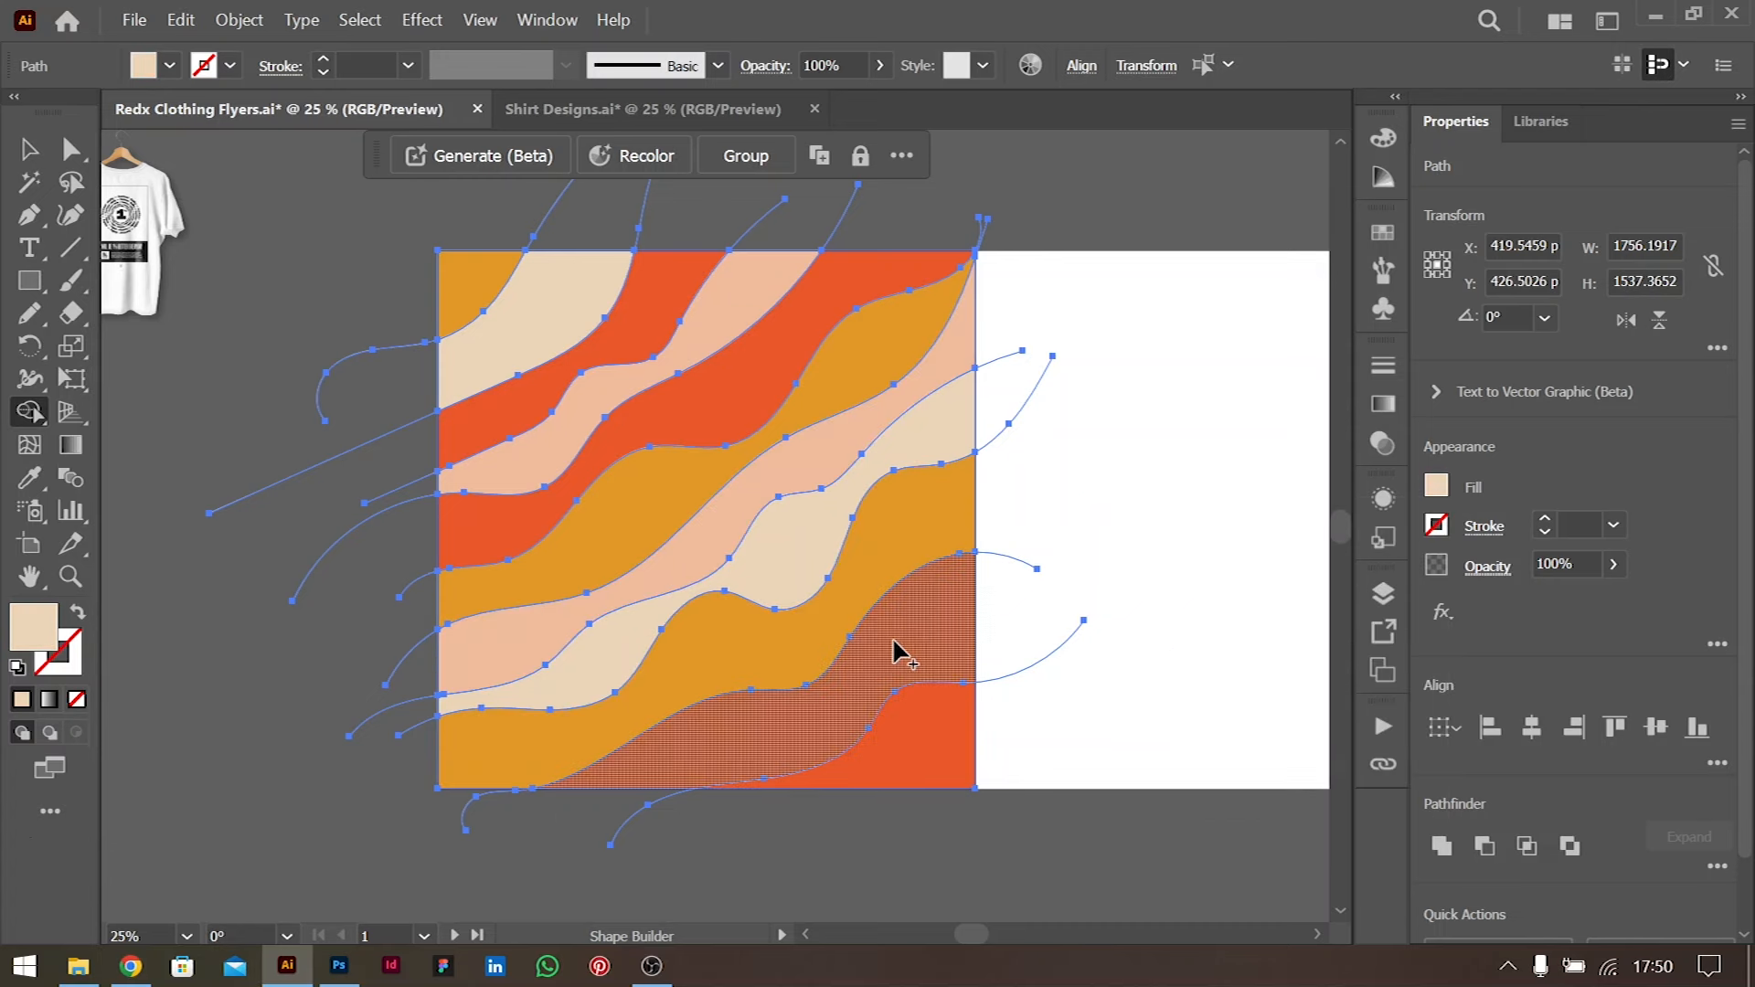
left_click(1197, 708)
key("v")
left_click(1044, 677)
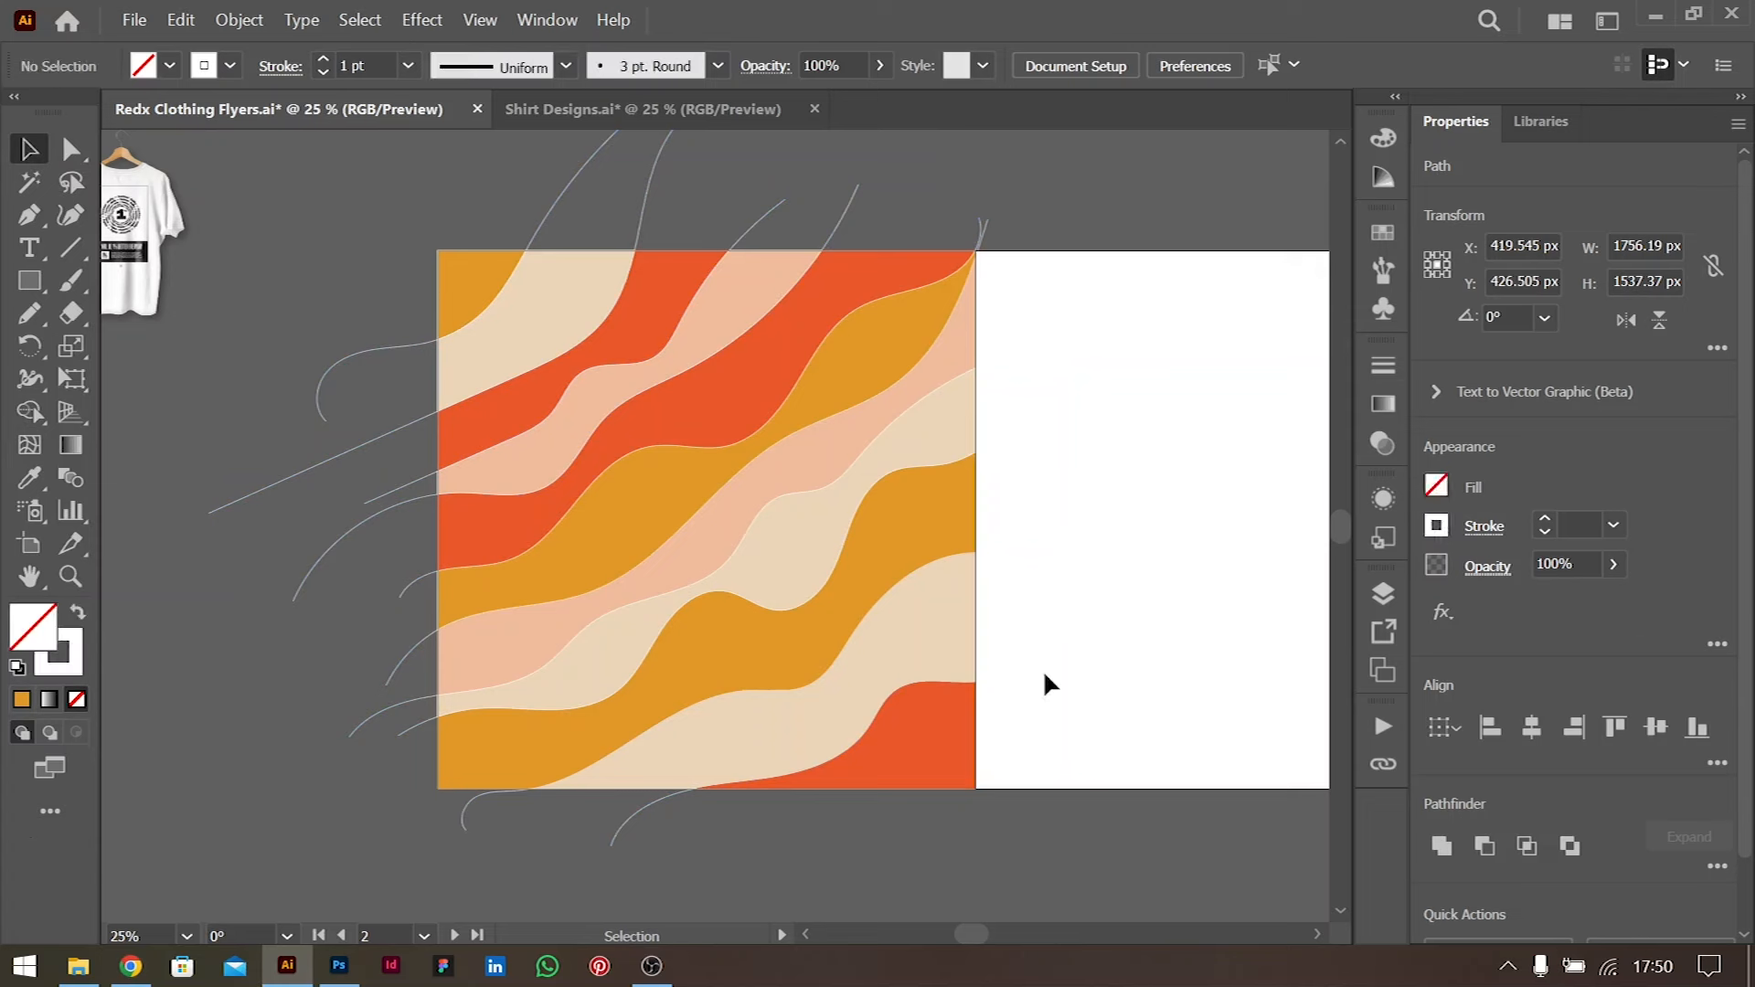
Try peach as the fill of the fifth band from the upper-left corner
left_click(729, 389)
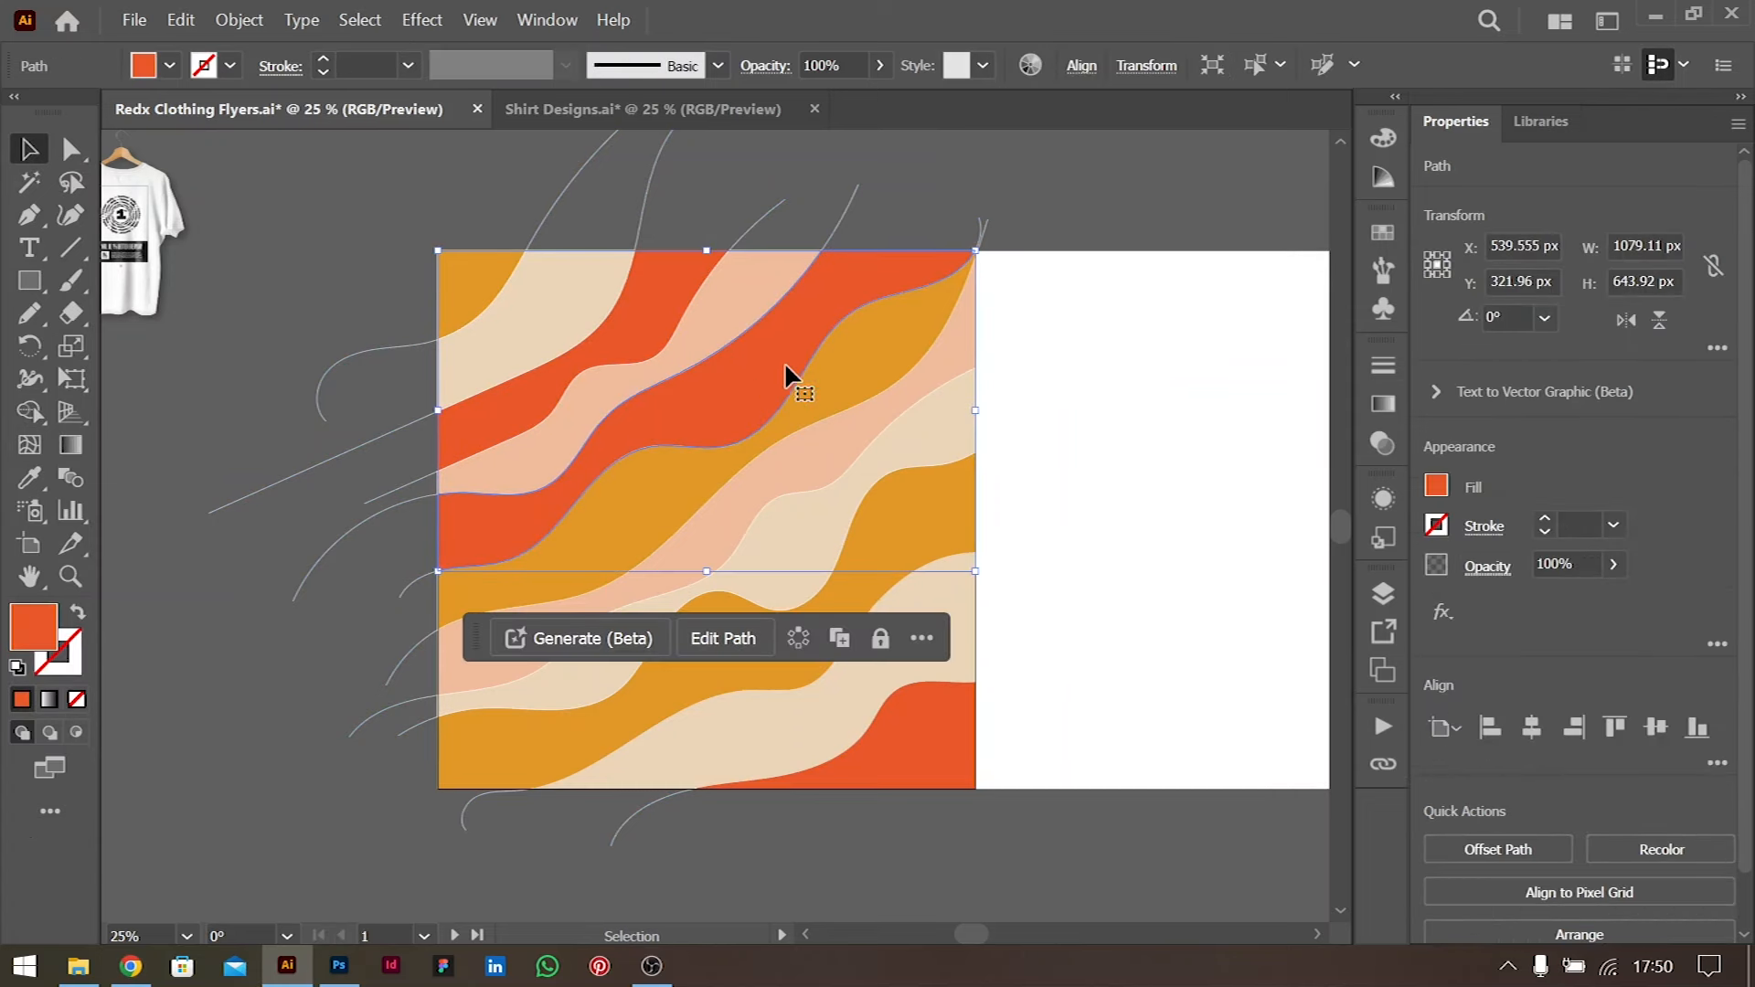
left_click_drag(775, 349, 790, 285)
key("ctrl+z")
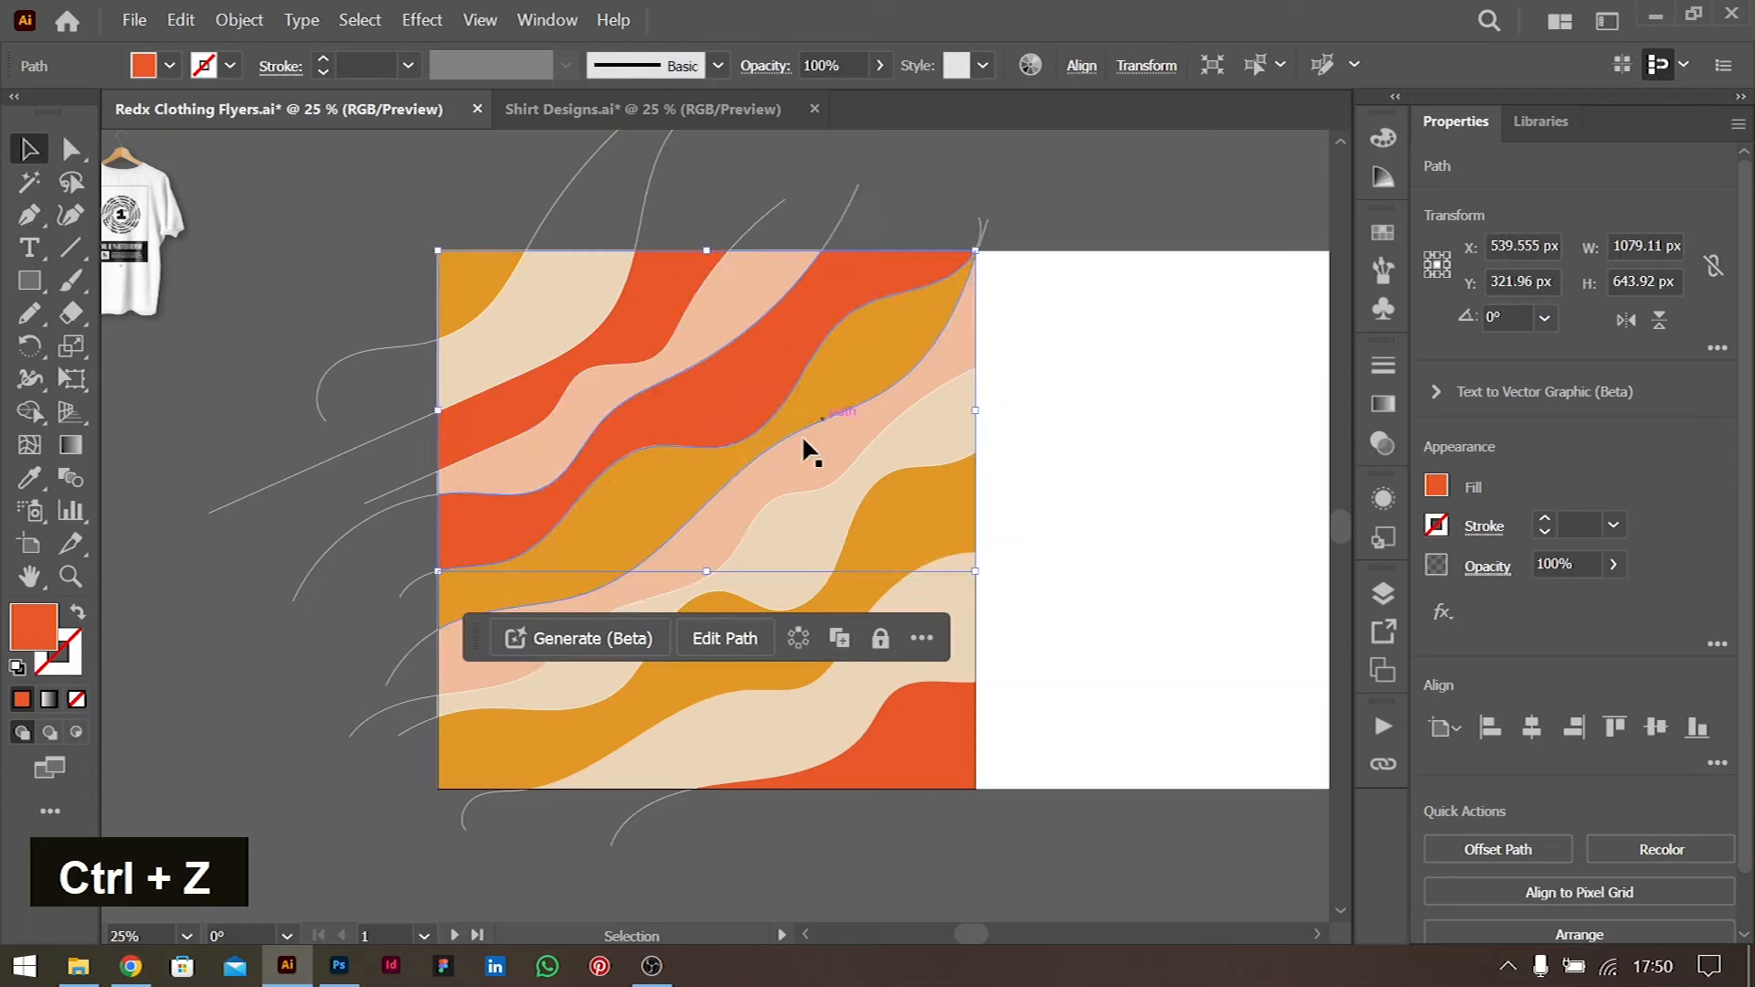
left_click(1437, 494)
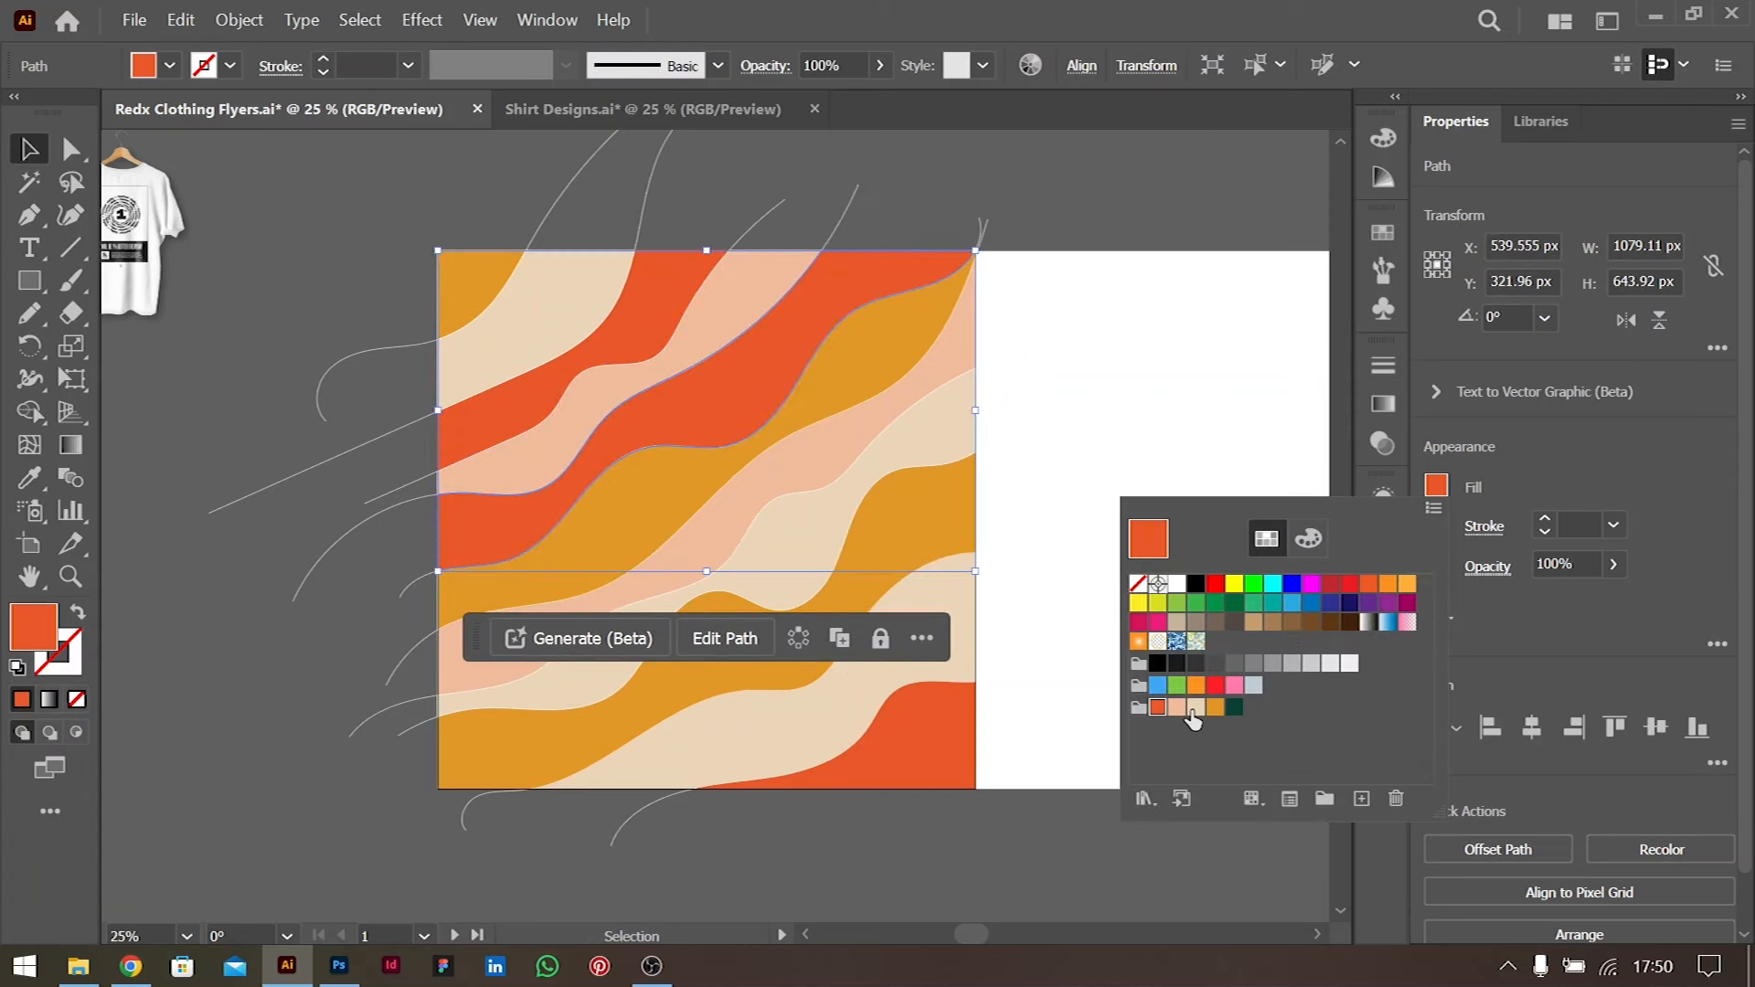
left_click(1177, 707)
left_click(1142, 382)
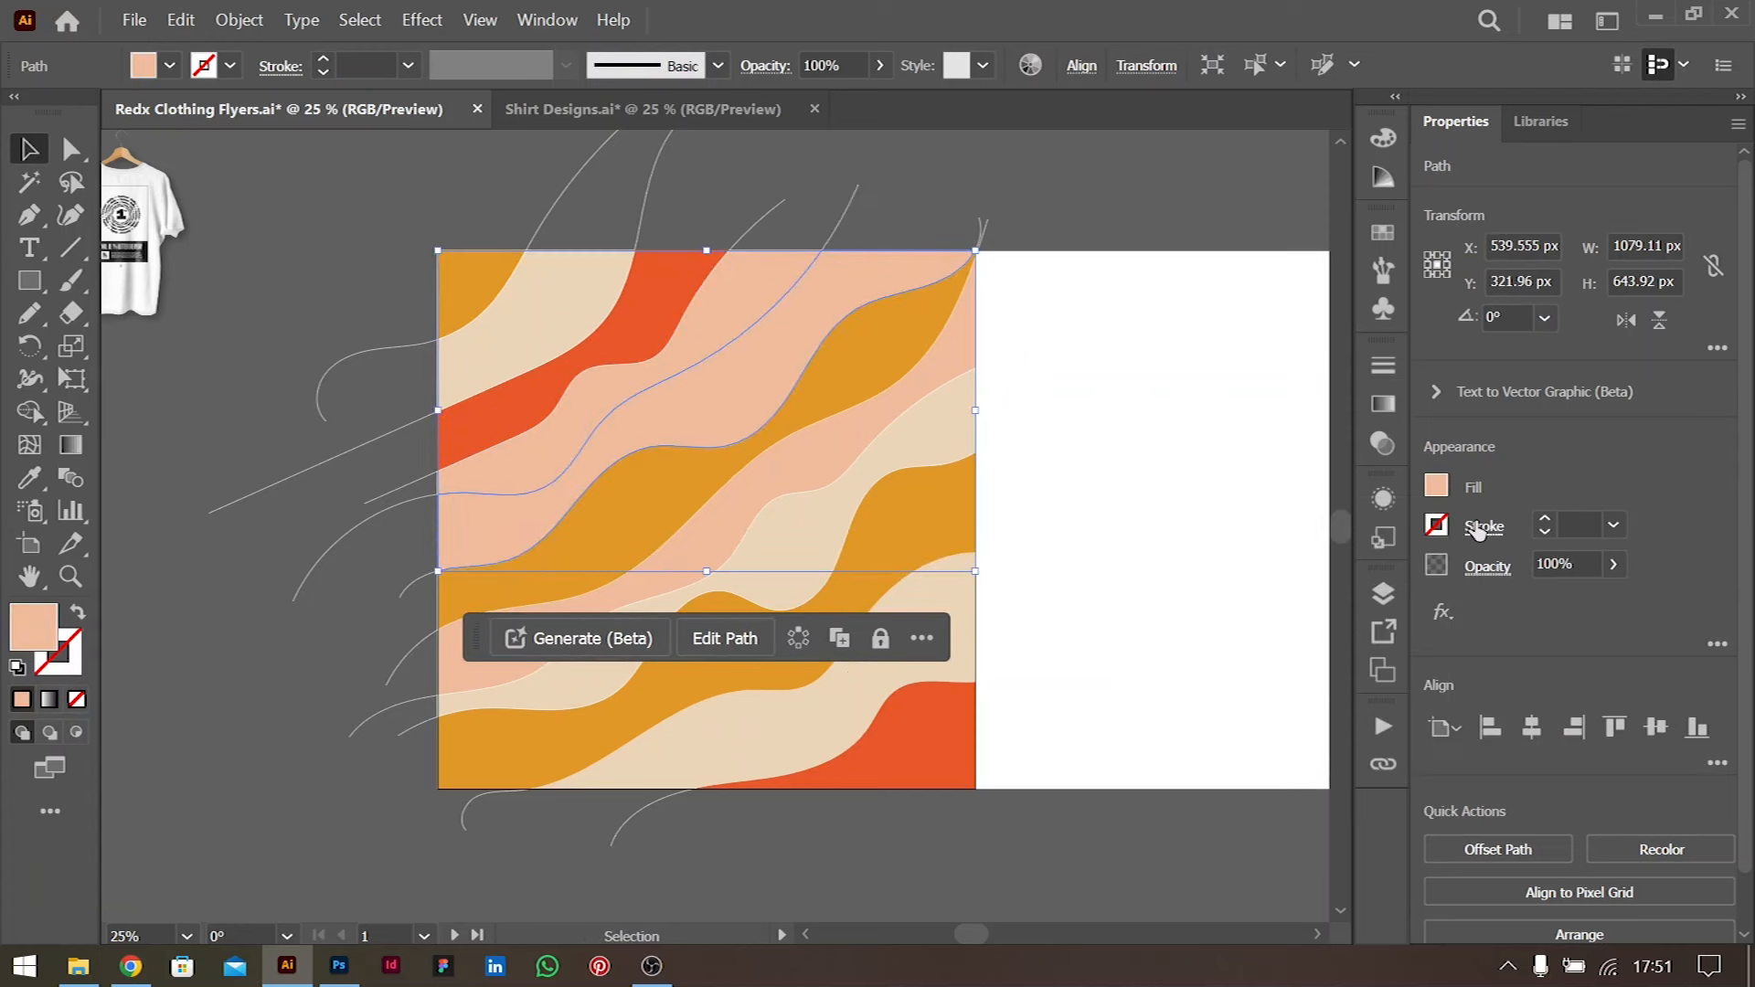
Fill the fifth band from the upper-left corner with cream, keeping the band in its place
left_click(1439, 490)
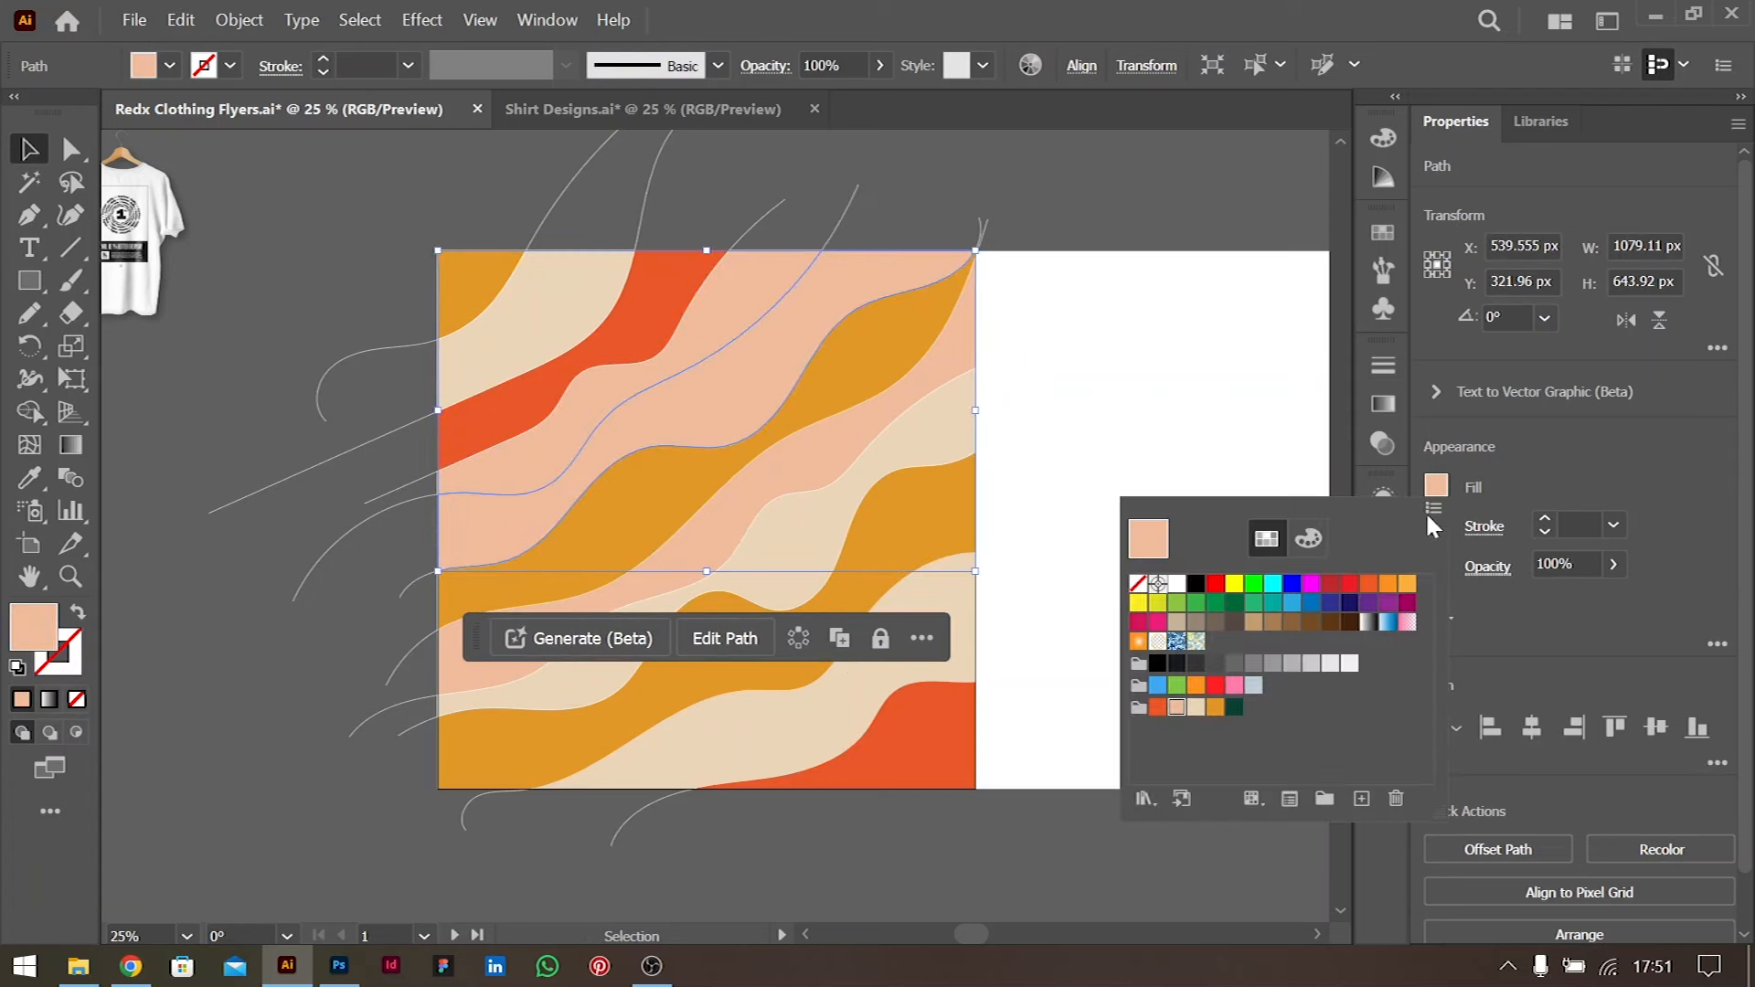
left_click(1195, 707)
left_click(1140, 314)
left_click(1171, 283)
left_click_drag(771, 356, 1117, 353)
key("ctrl+z")
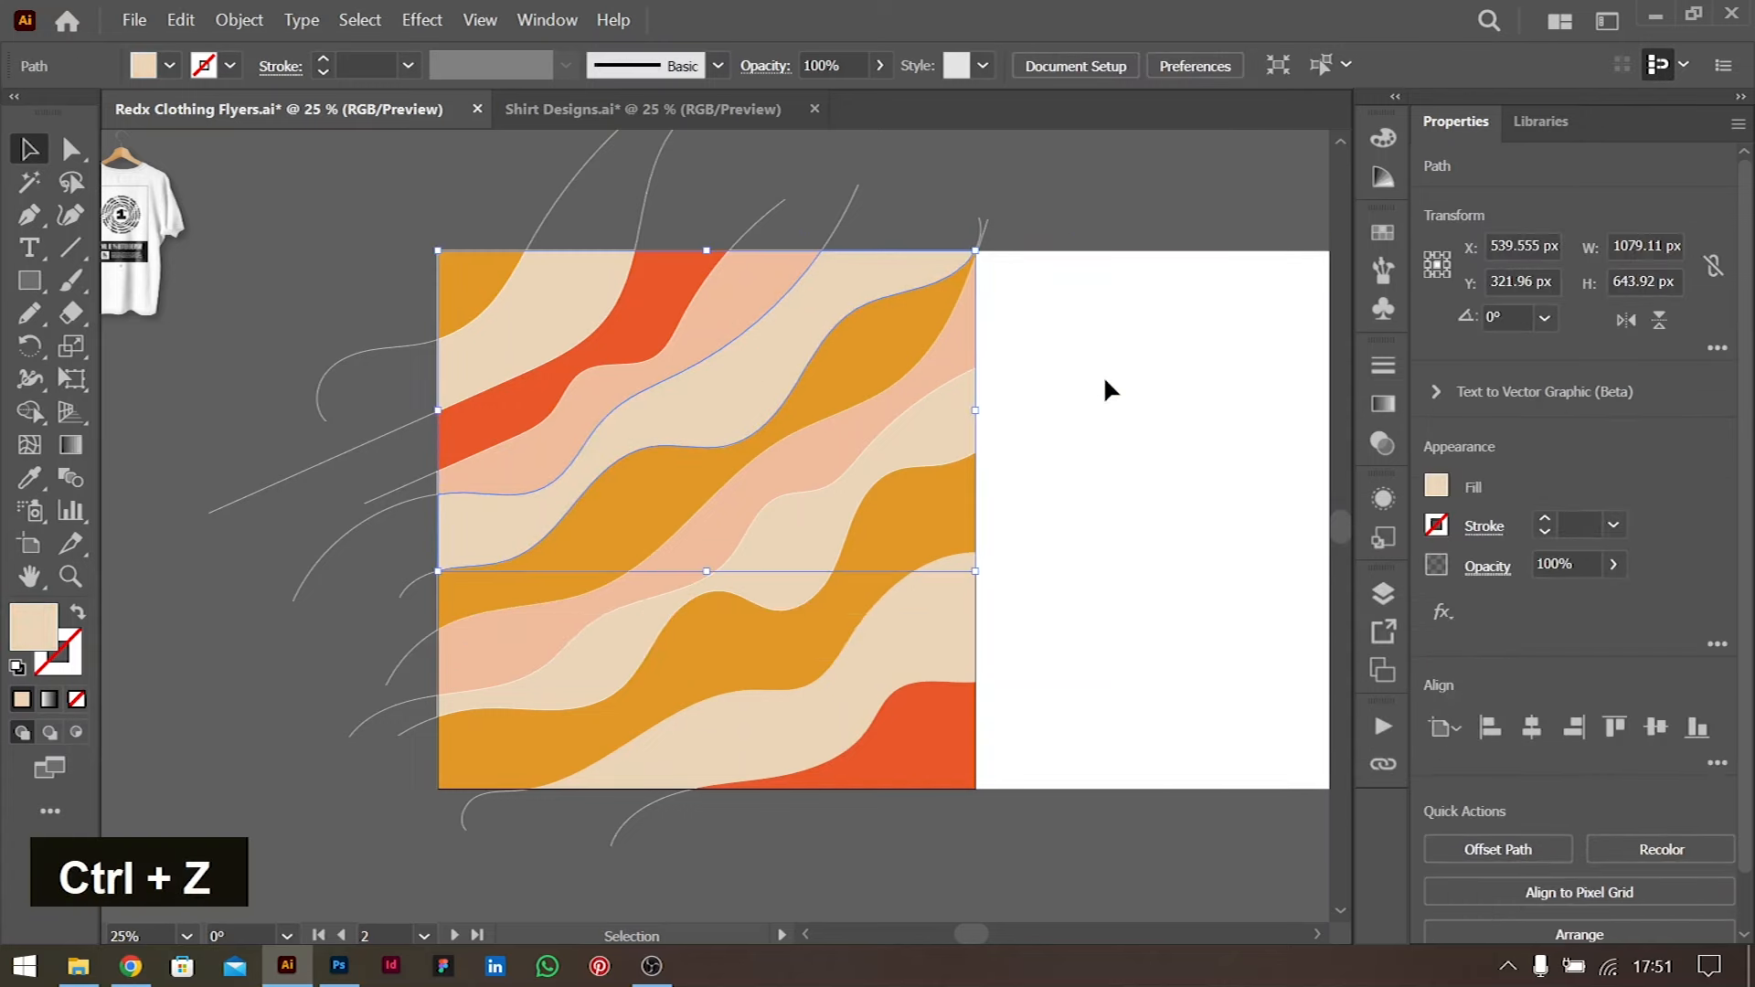
left_click(1105, 379)
Compare cream and peach on the third band from the upper-left corner, and fill it with golden yellow
left_click(646, 353)
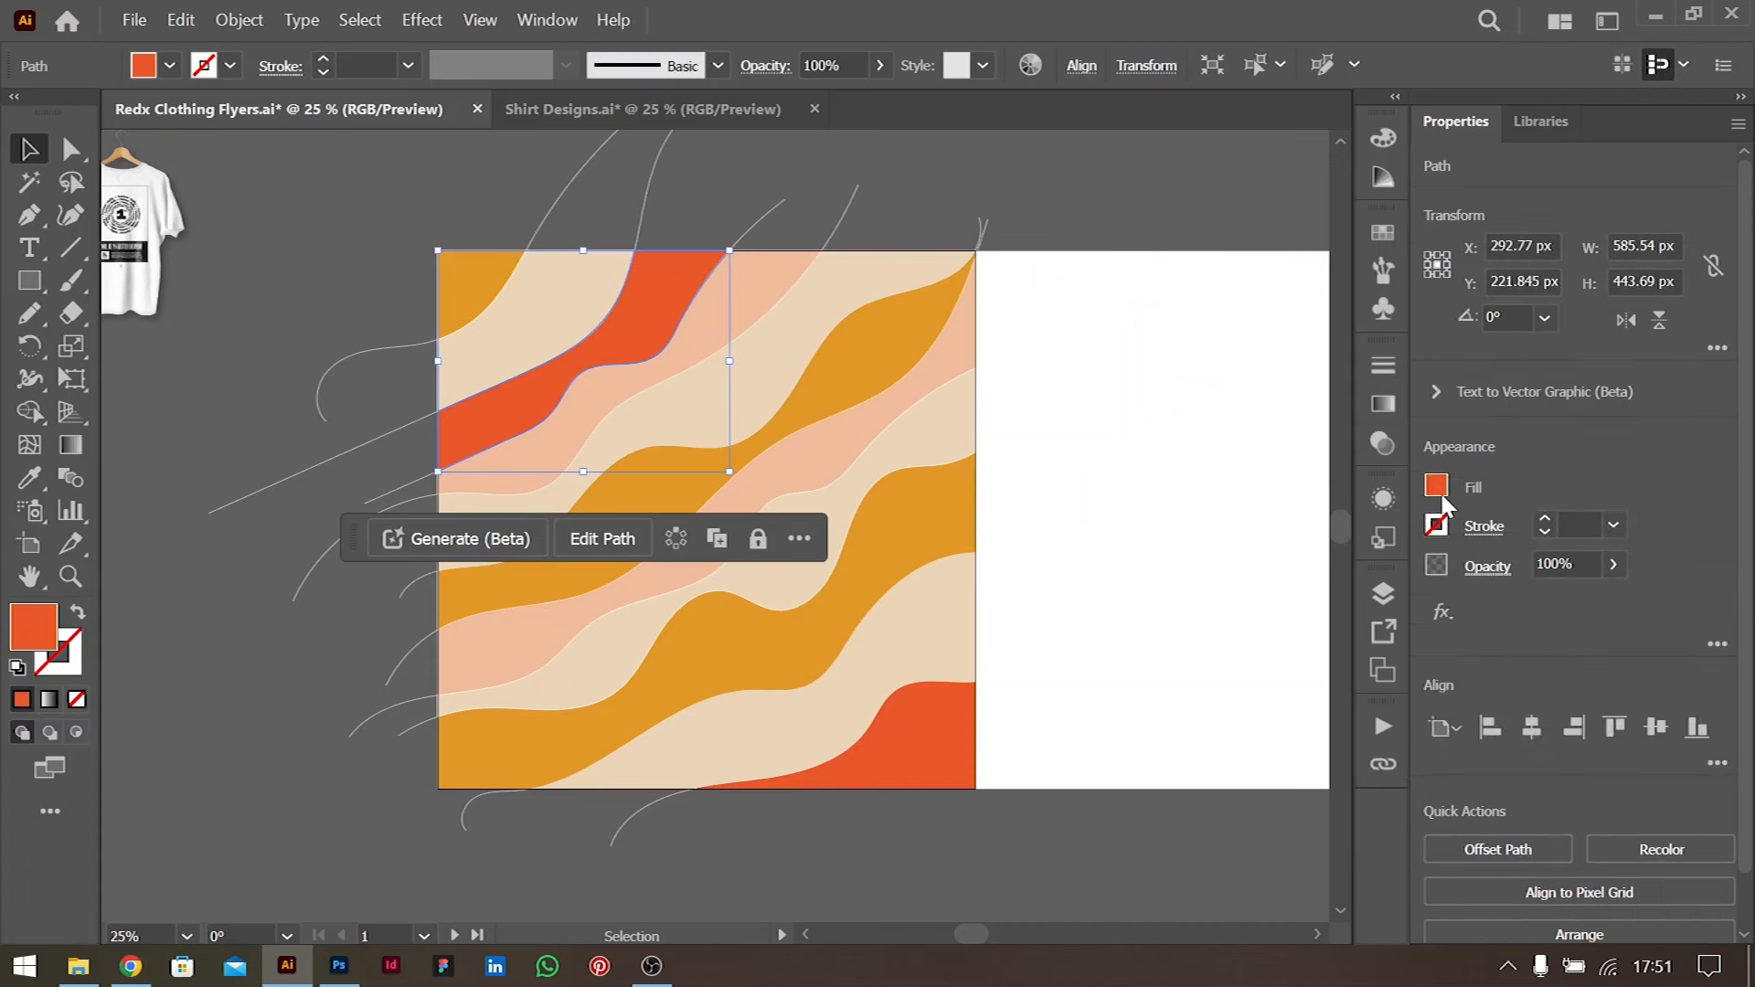
left_click(1437, 487)
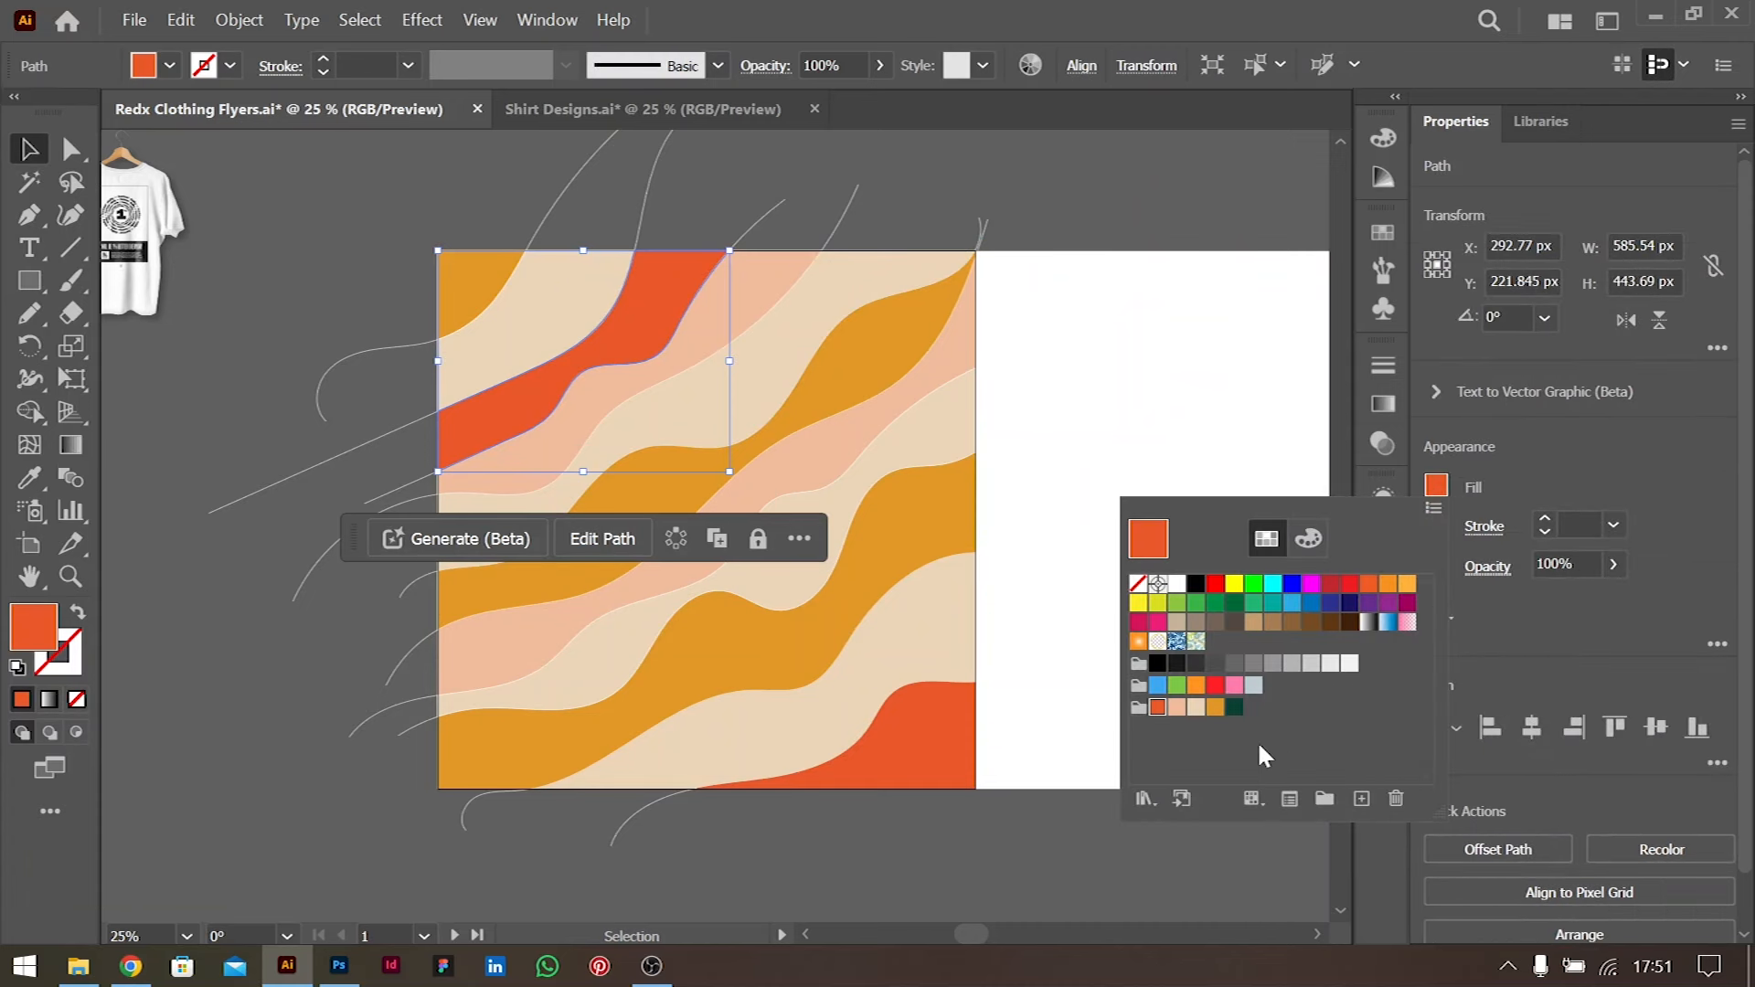
left_click(1197, 709)
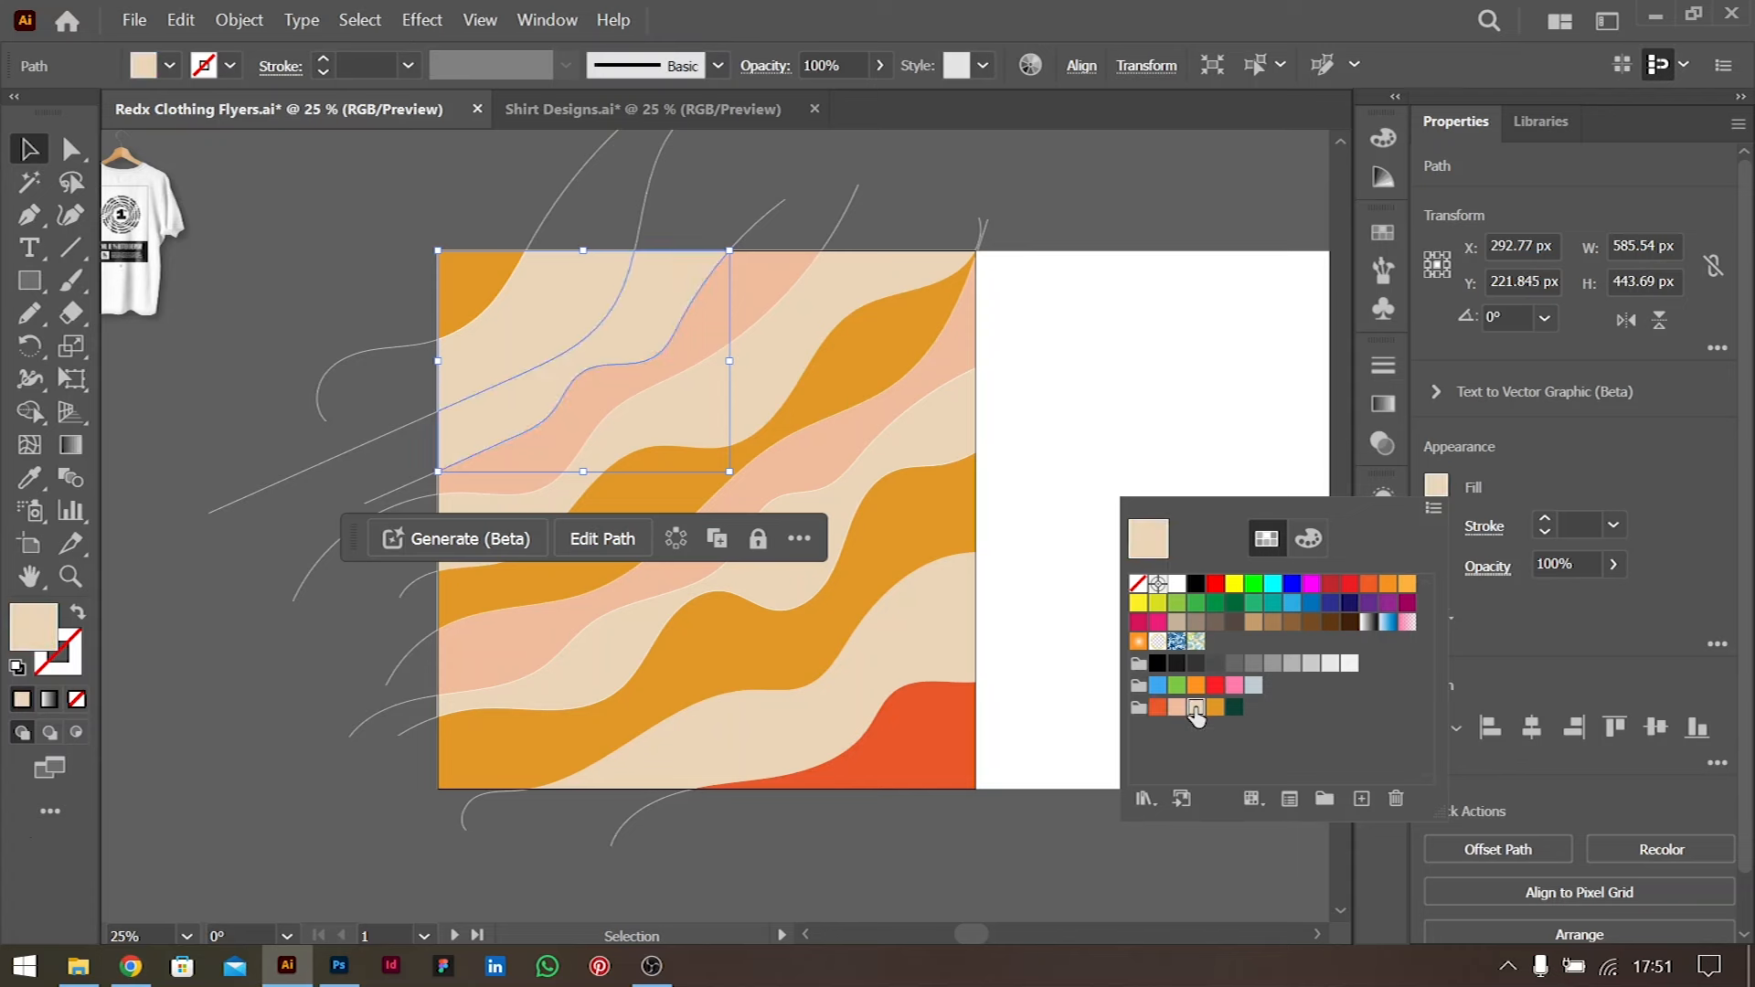
left_click(1177, 708)
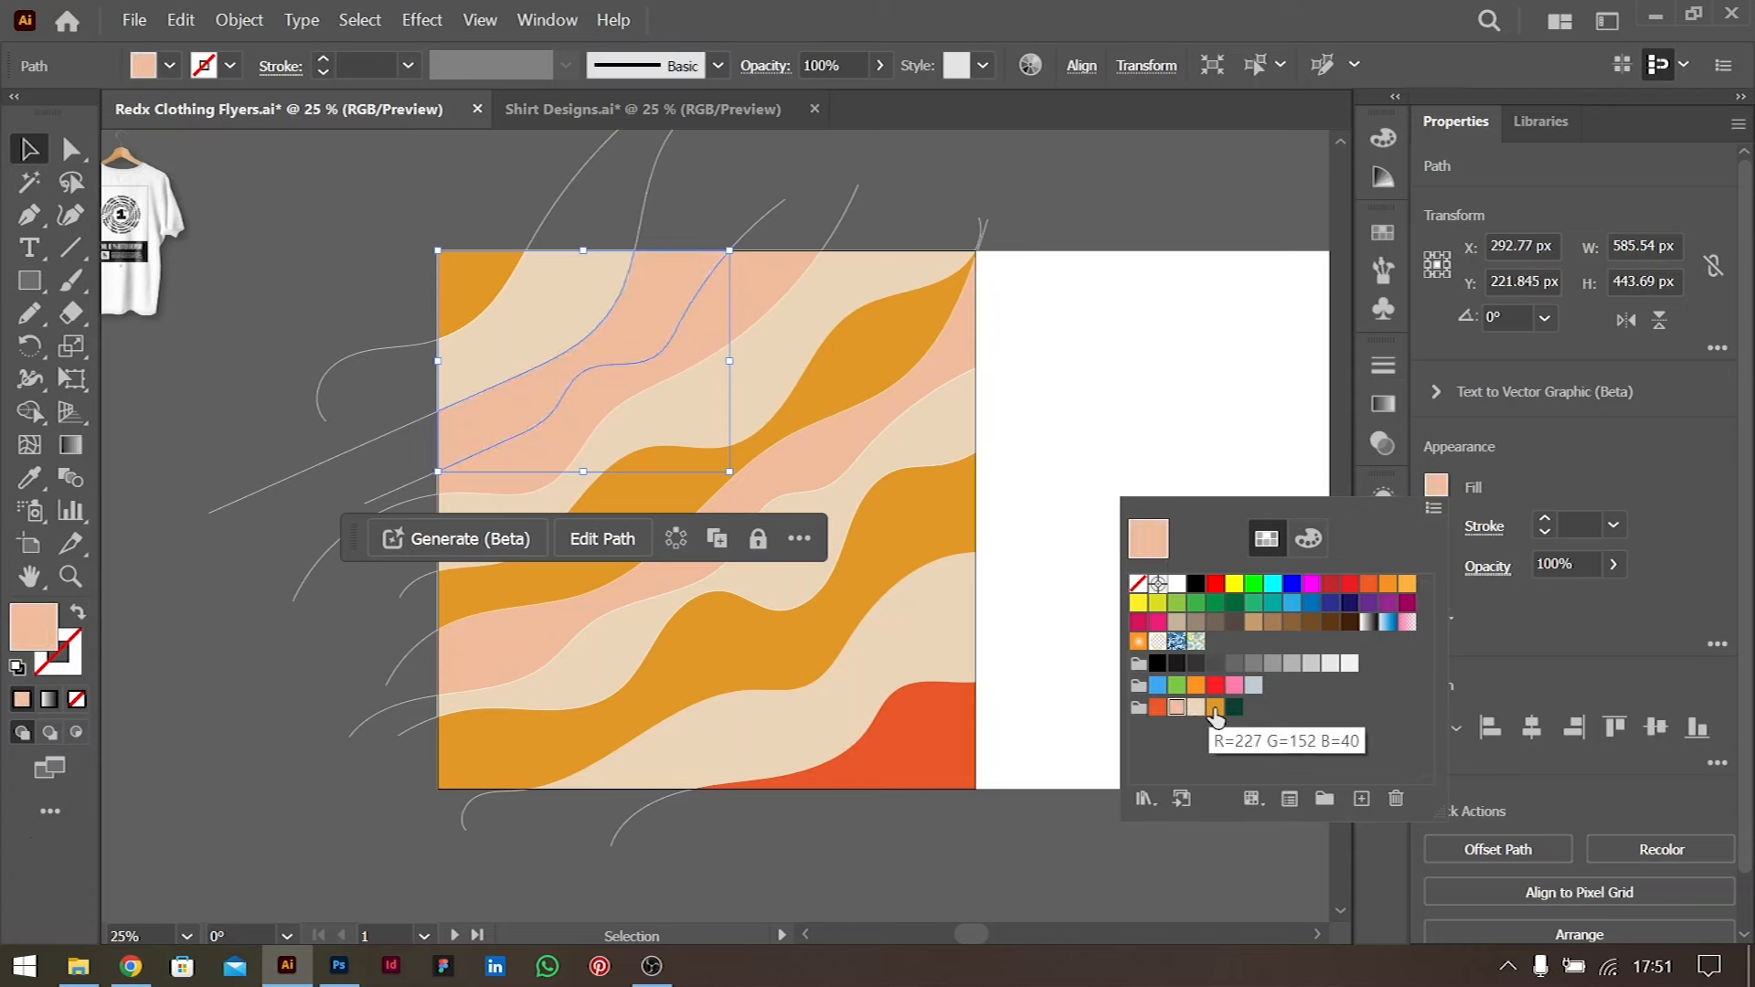
left_click(1215, 709)
double_click(1144, 645)
Fill the lower-right corner region of the background with golden yellow
left_click(914, 738)
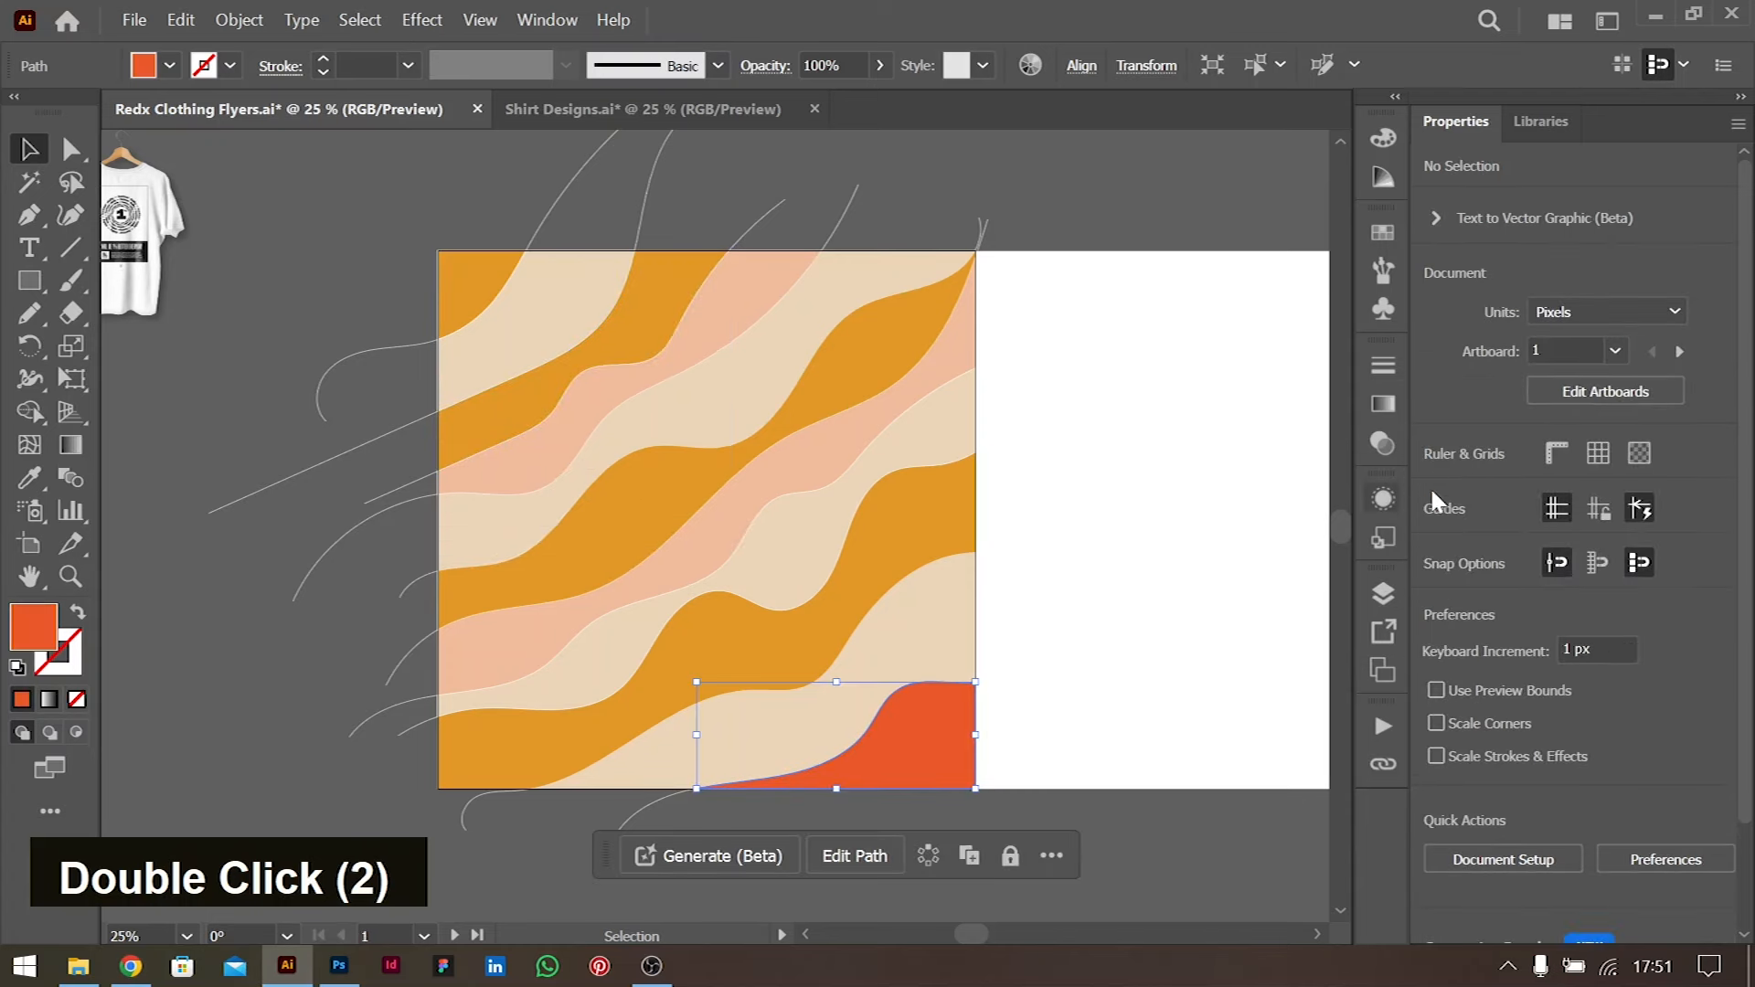
left_click(1436, 486)
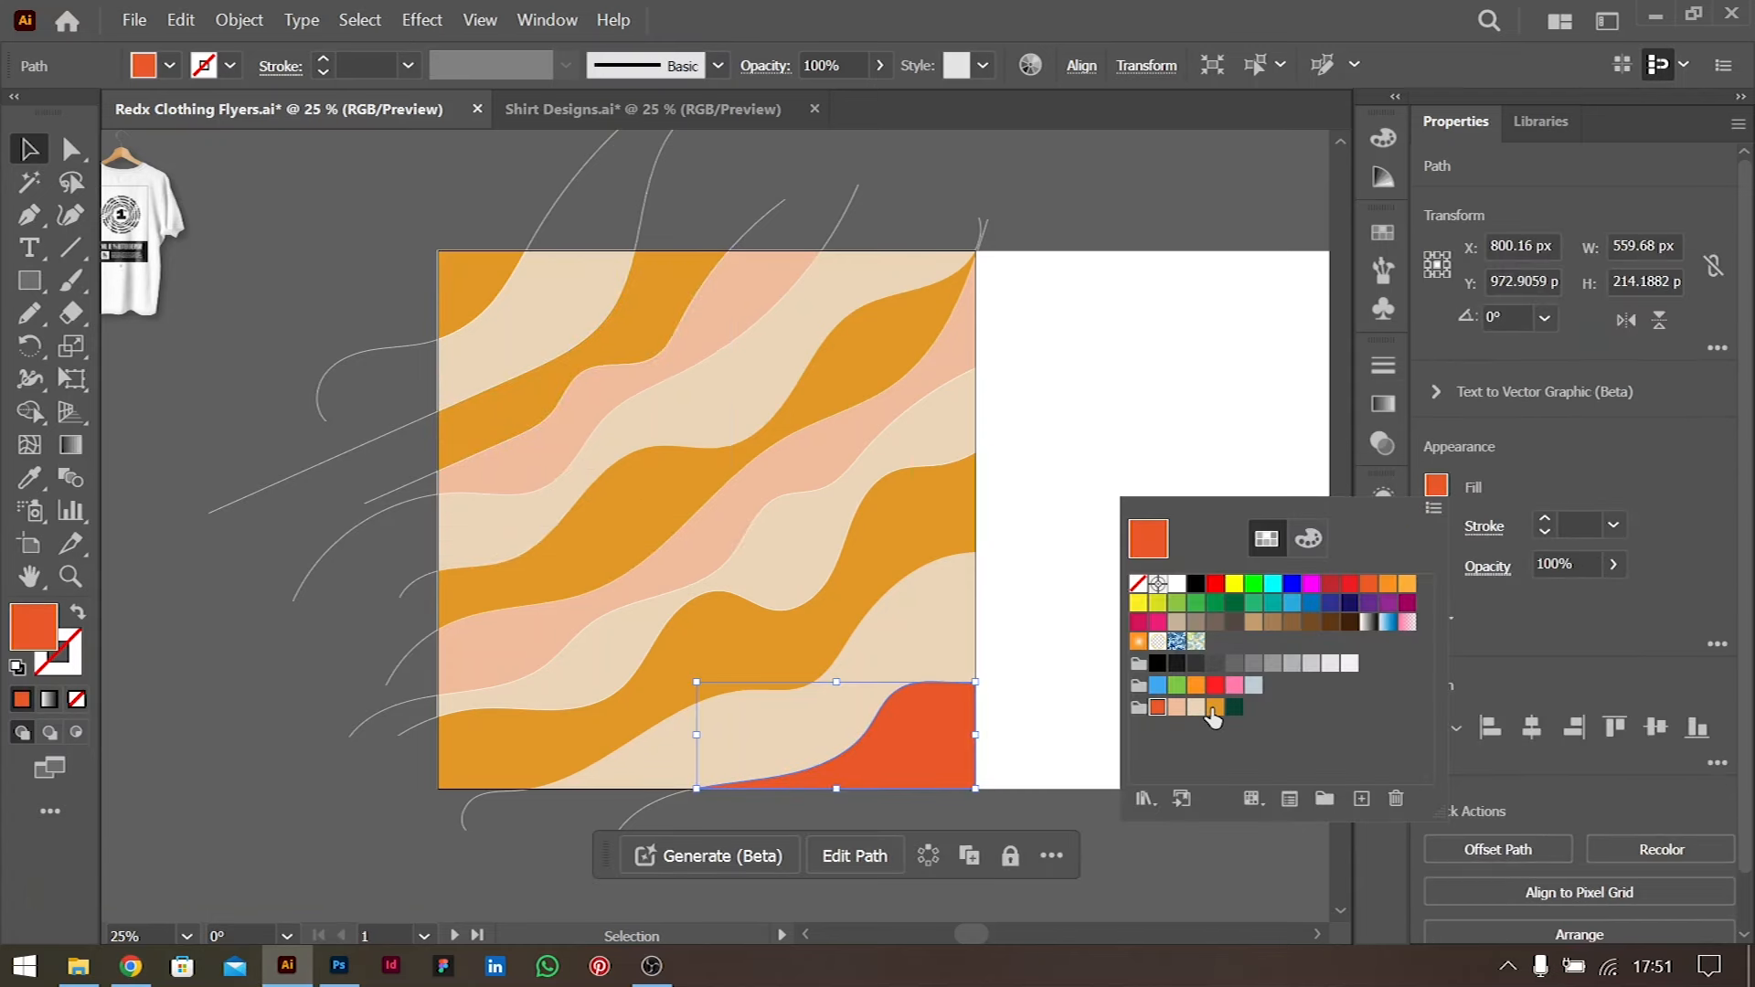
left_click(1214, 710)
double_click(1137, 502)
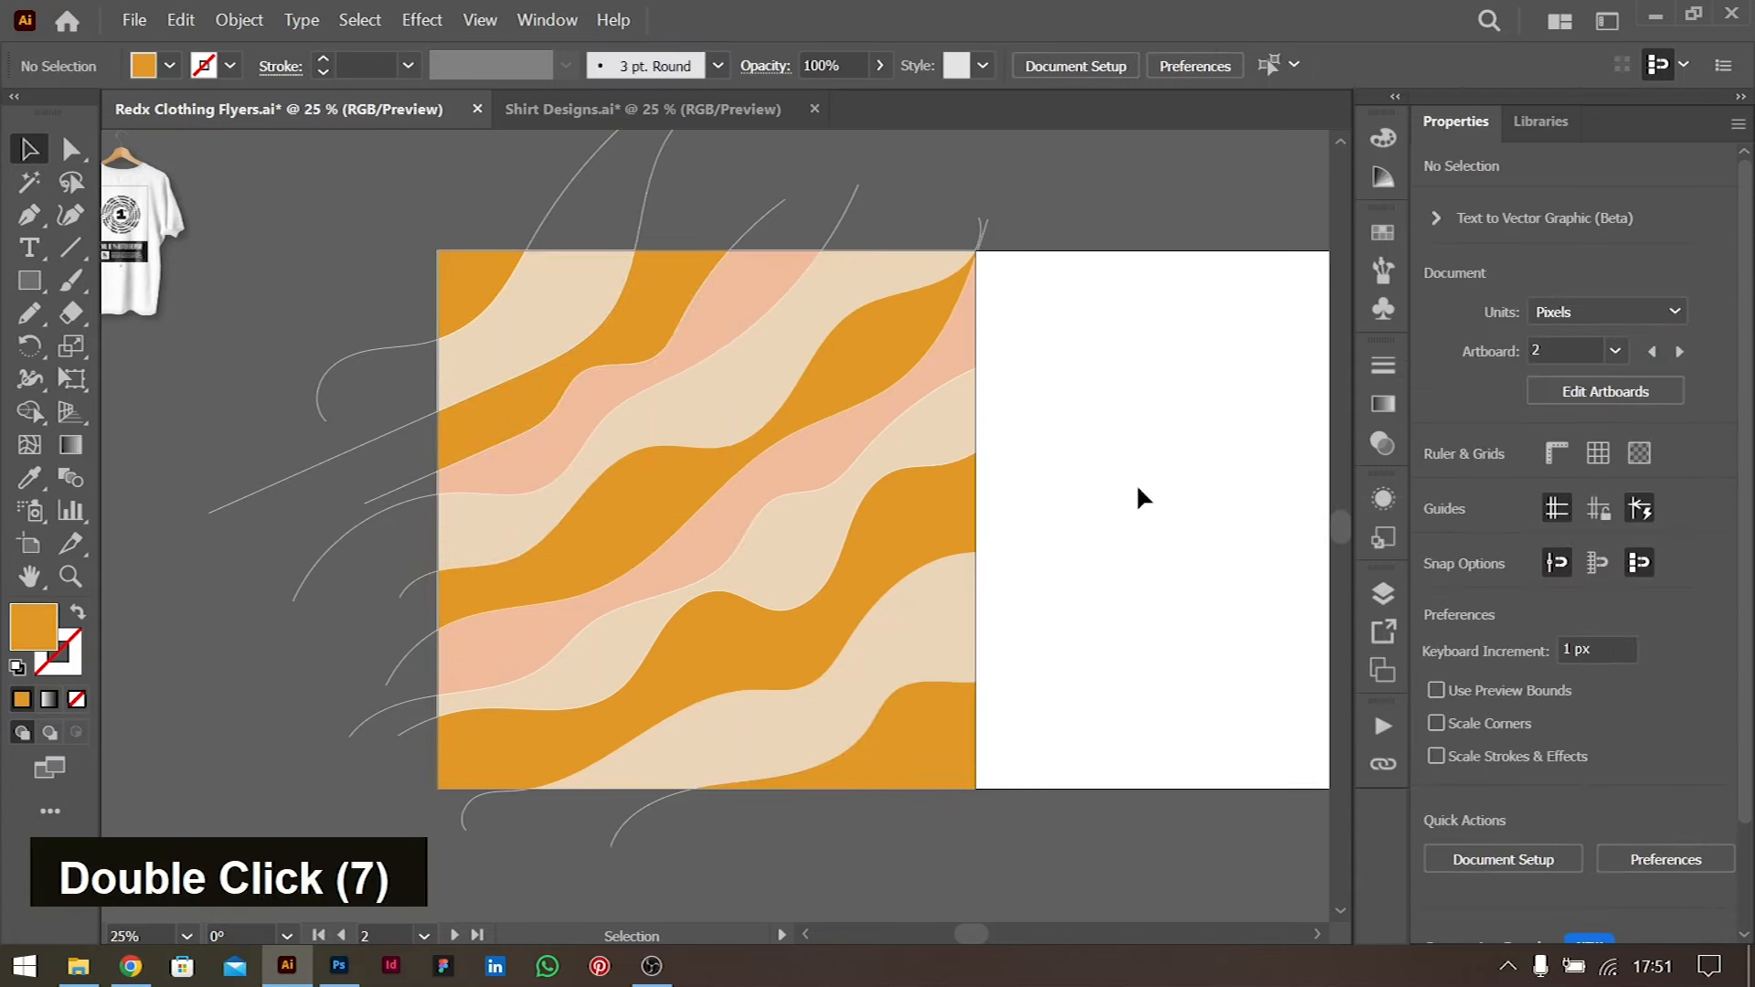
Delete the leftover curve ends that extend beyond the upper and left edges of the first artboard
scroll(1138, 491, "left", 3)
scroll(1138, 491, "right", 3)
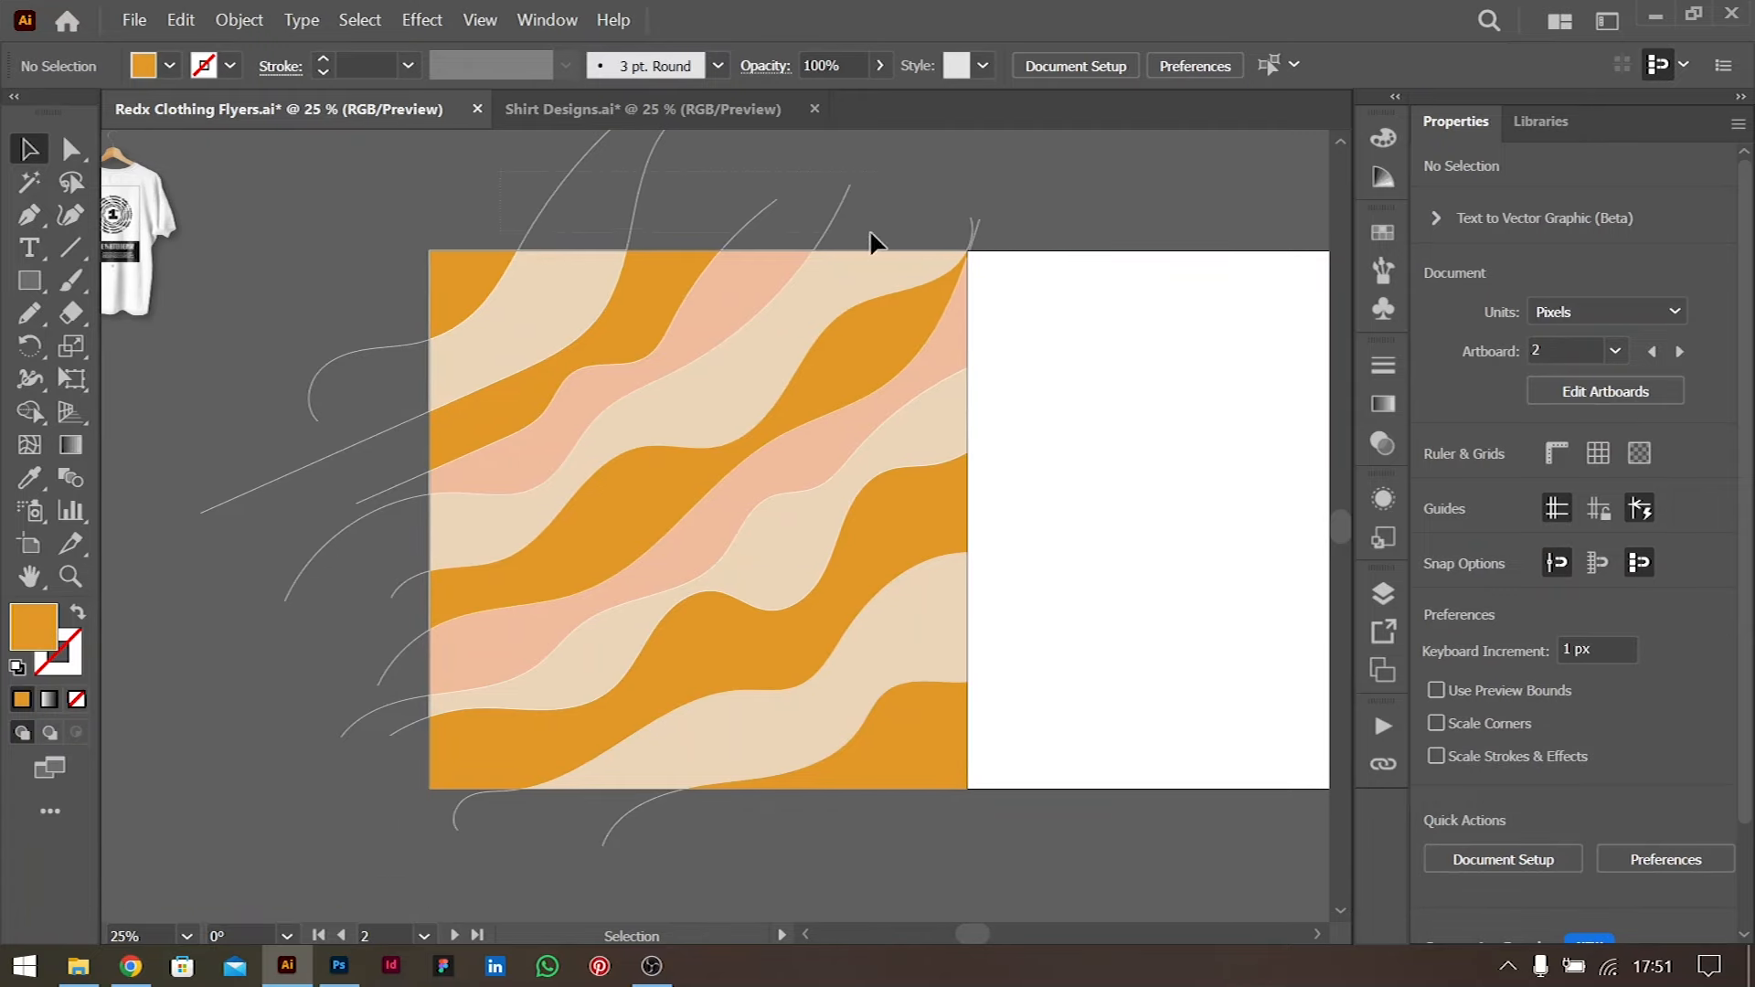
left_click(974, 239)
key("BackSpace")
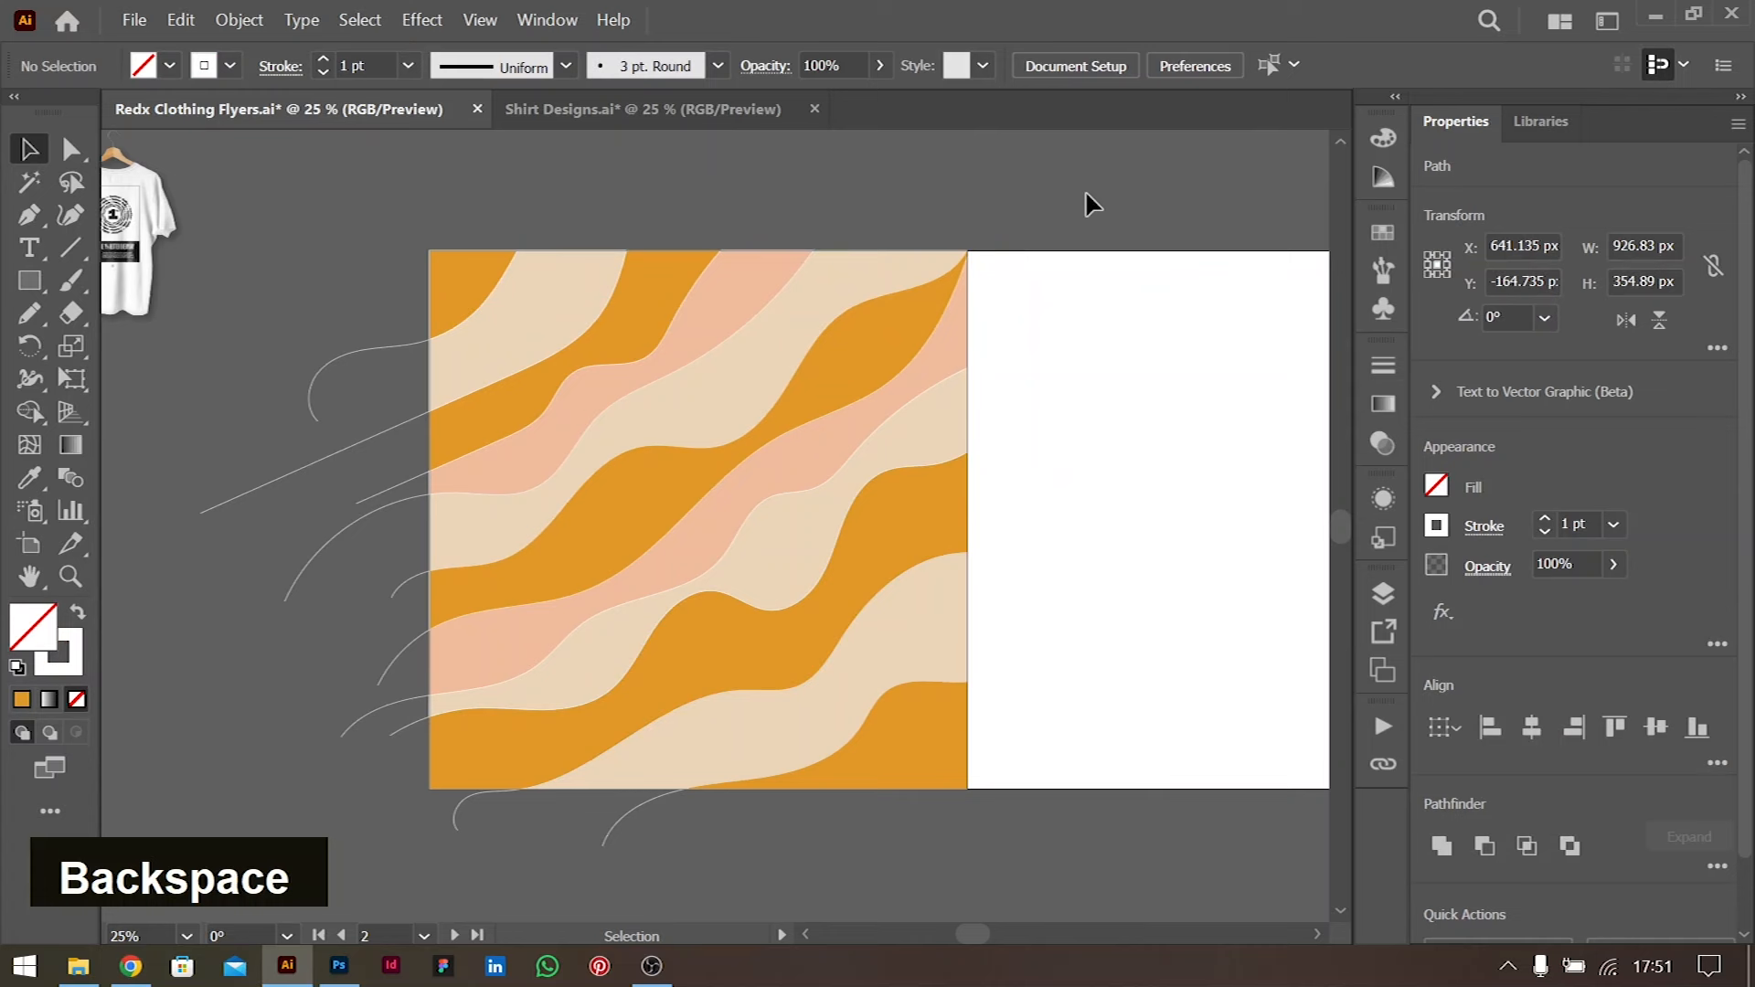
left_click_drag(413, 759, 393, 829)
key("BackSpace")
key("BackSpace")
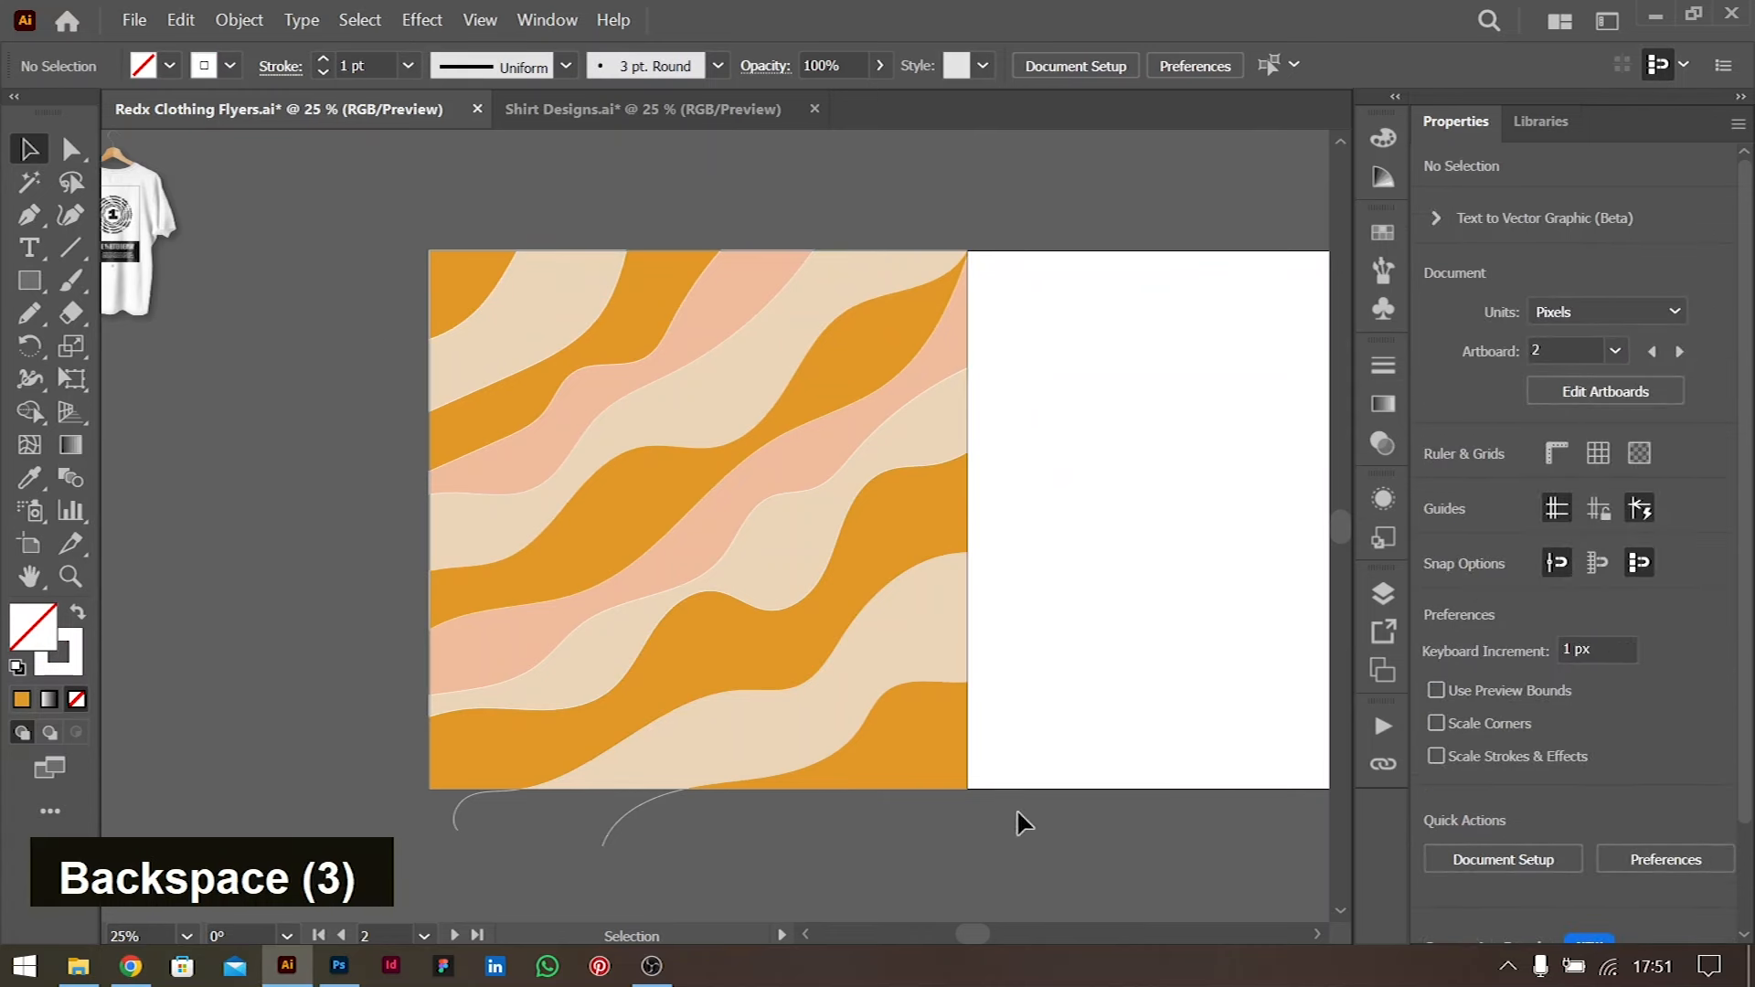
Set the stroke weight of all the background bands and remaining curves to 0
left_click_drag(415, 184, 1051, 594)
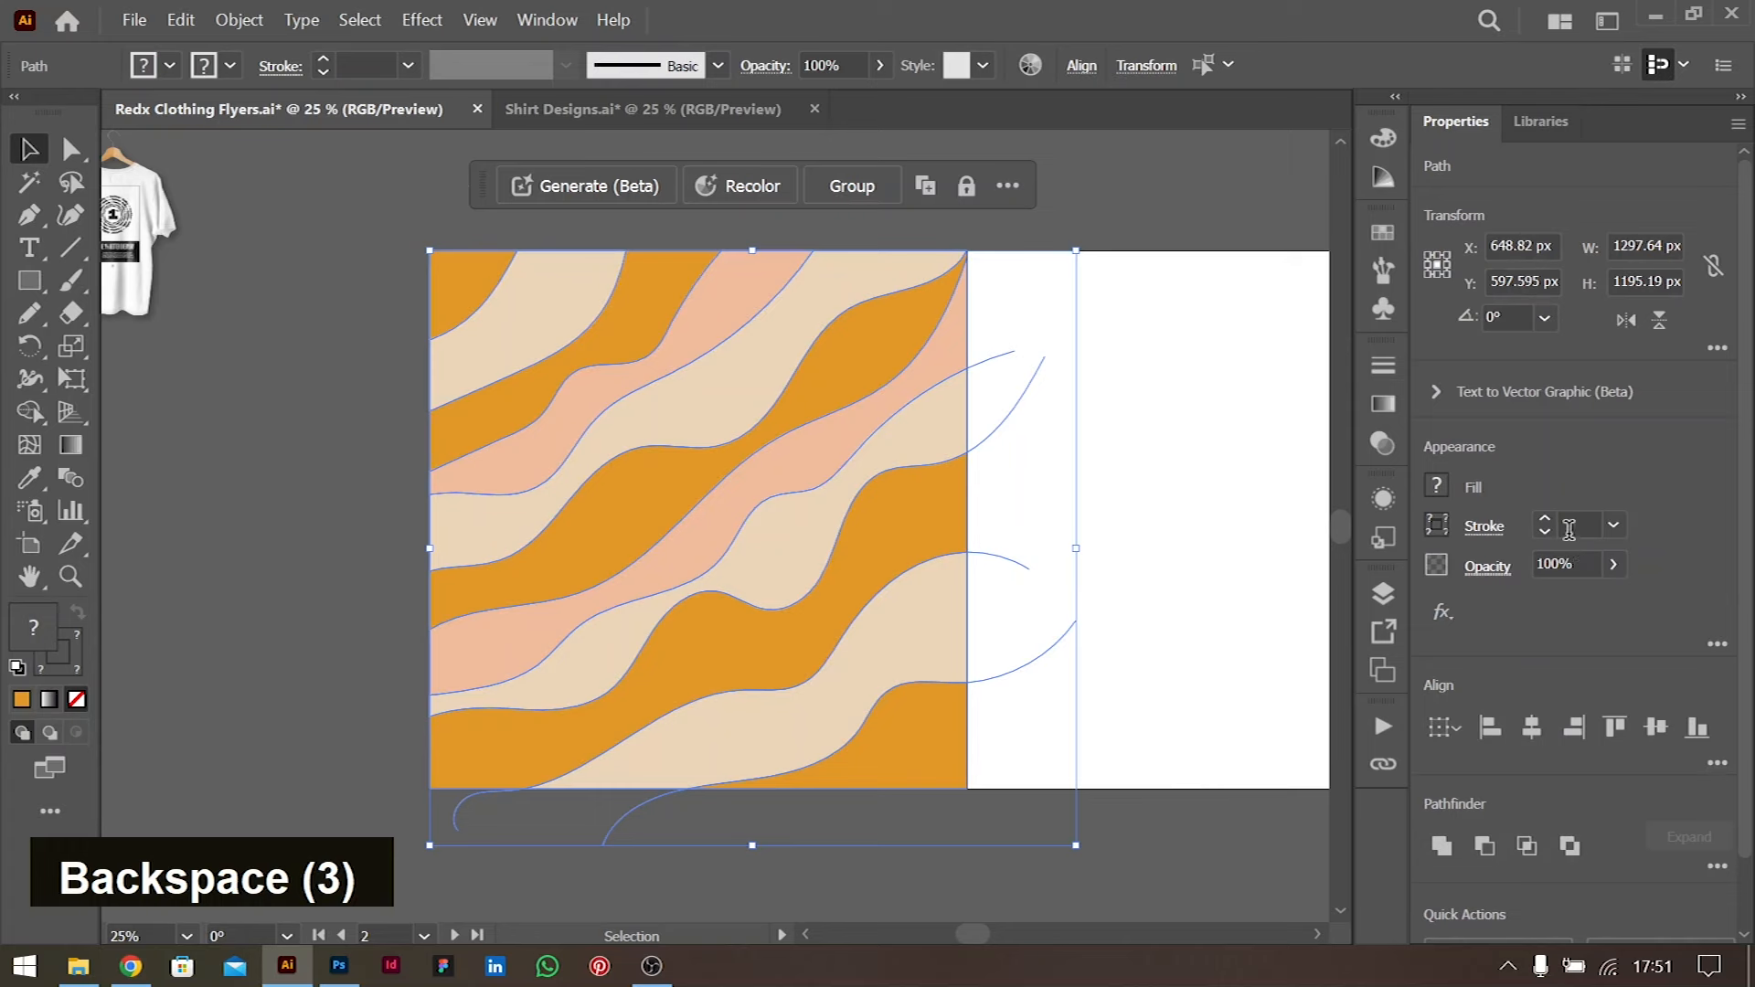
left_click(1569, 530)
type("0")
key("Tab")
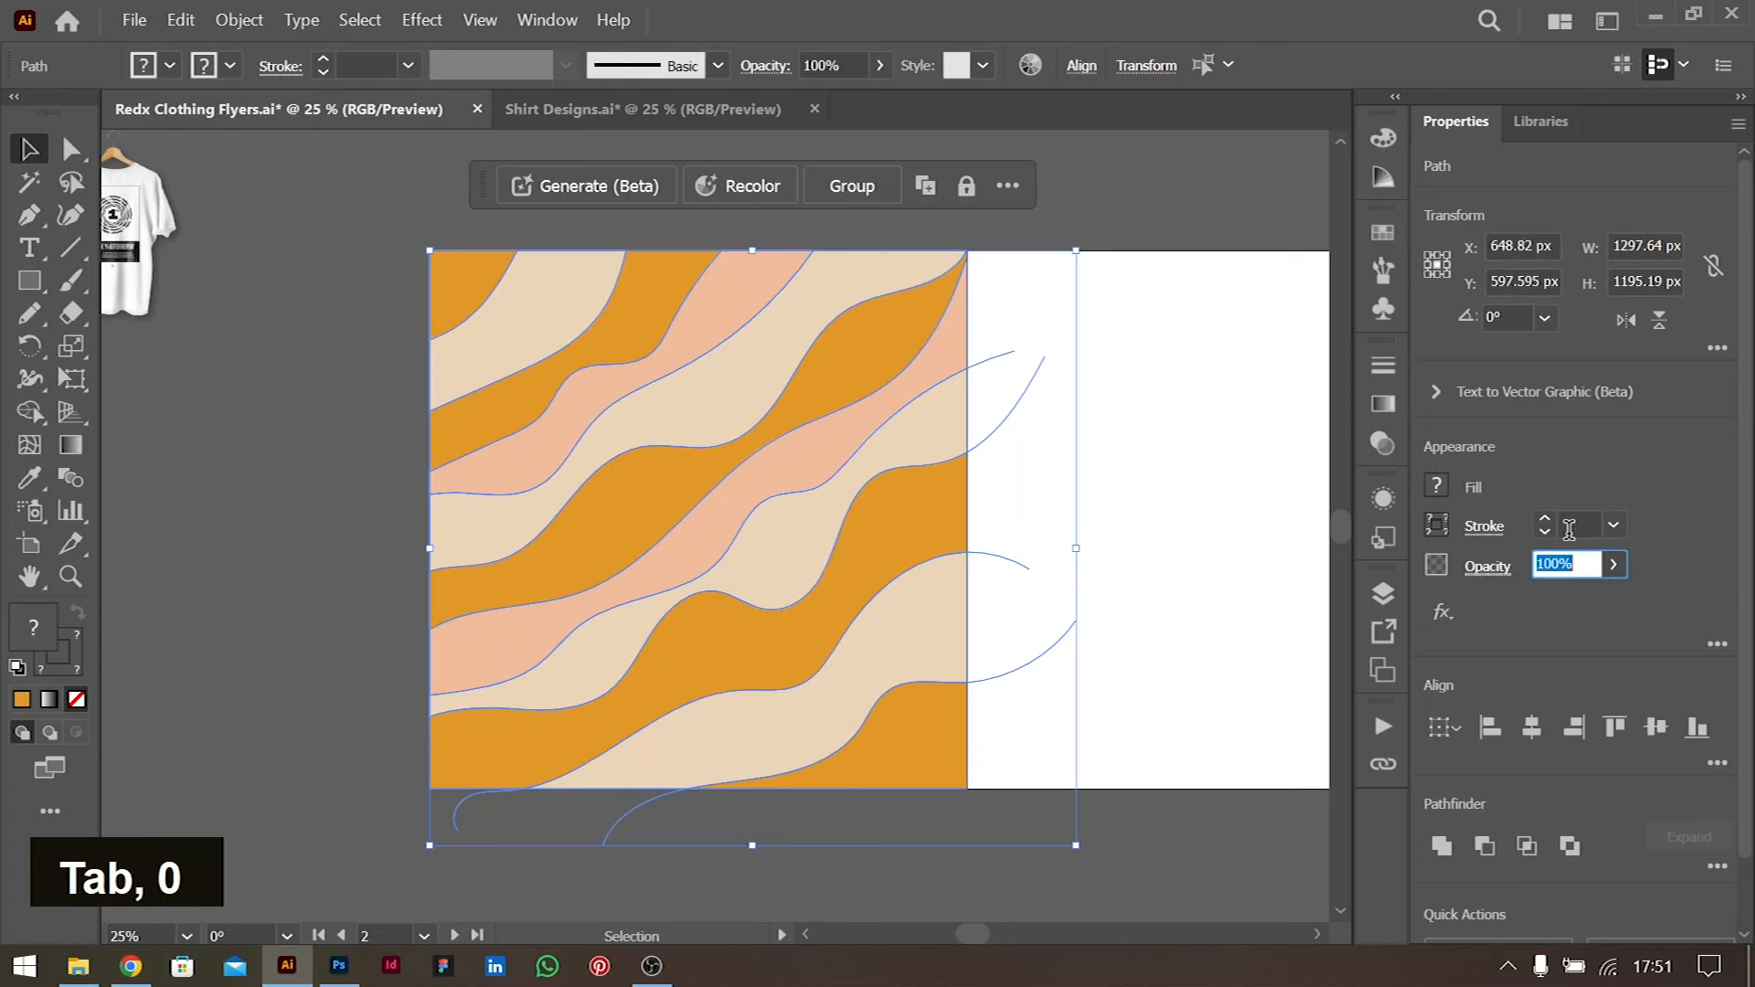
double_click(1173, 532)
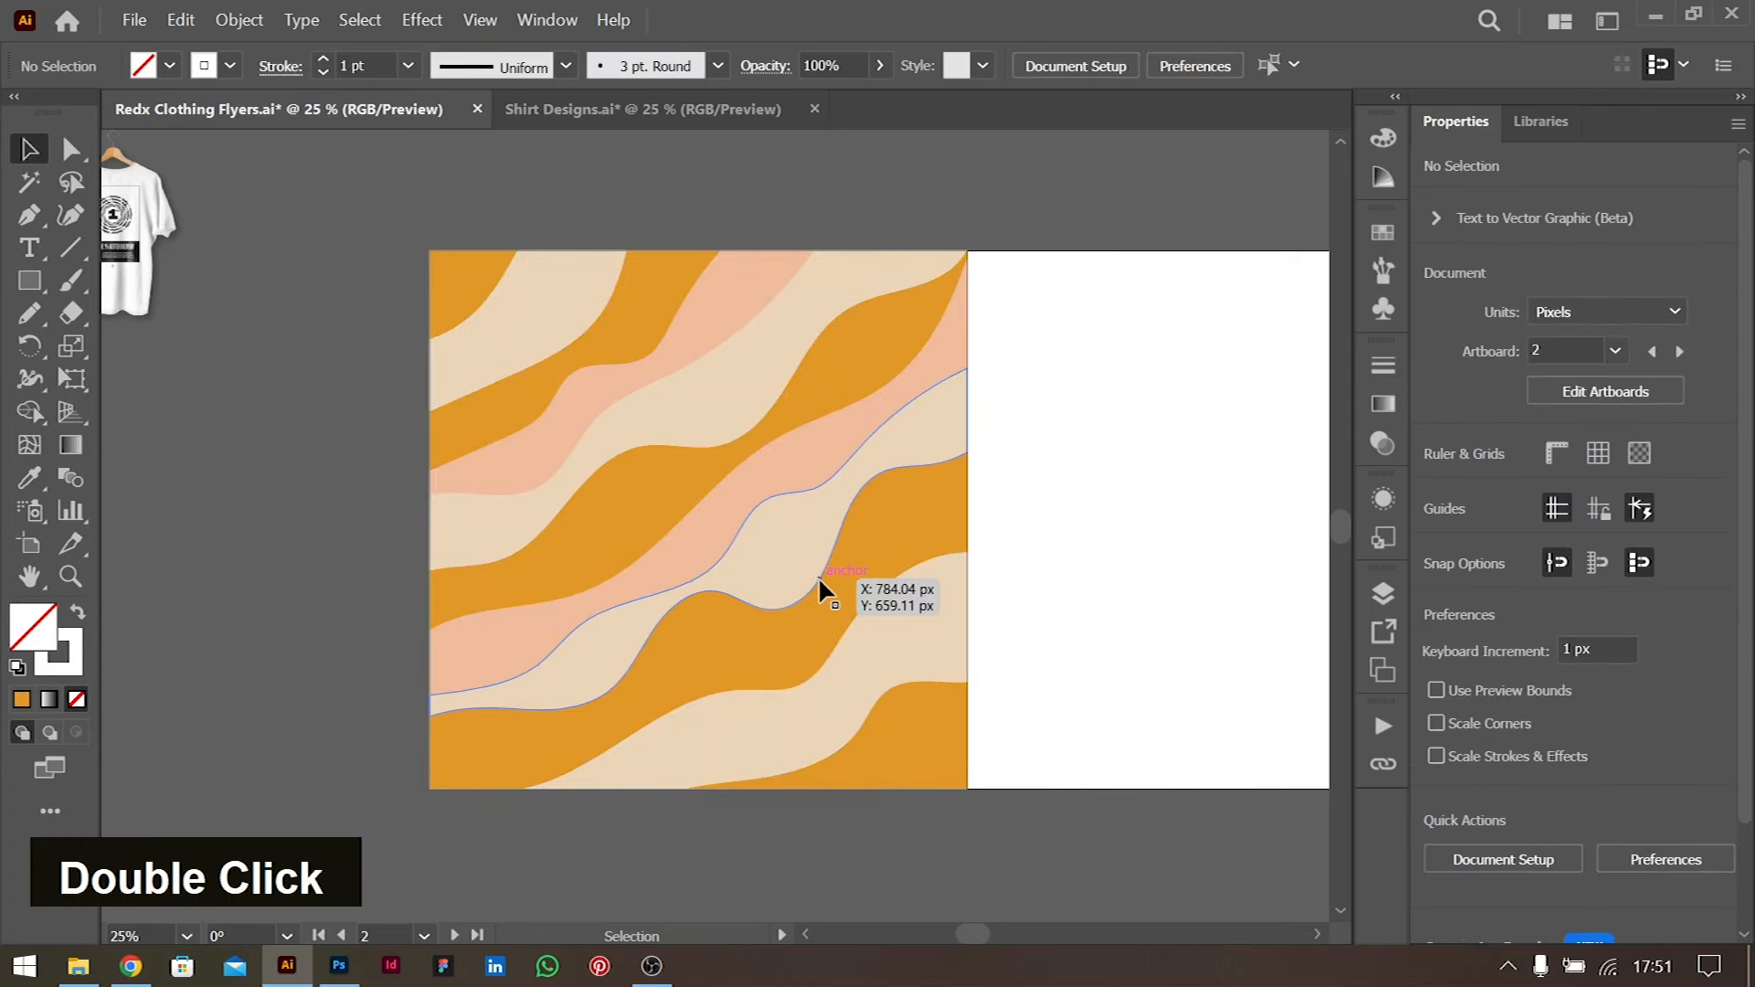
scroll(819, 576, "right", 3)
scroll(819, 576, "left", 5)
scroll(819, 576, "right", 2)
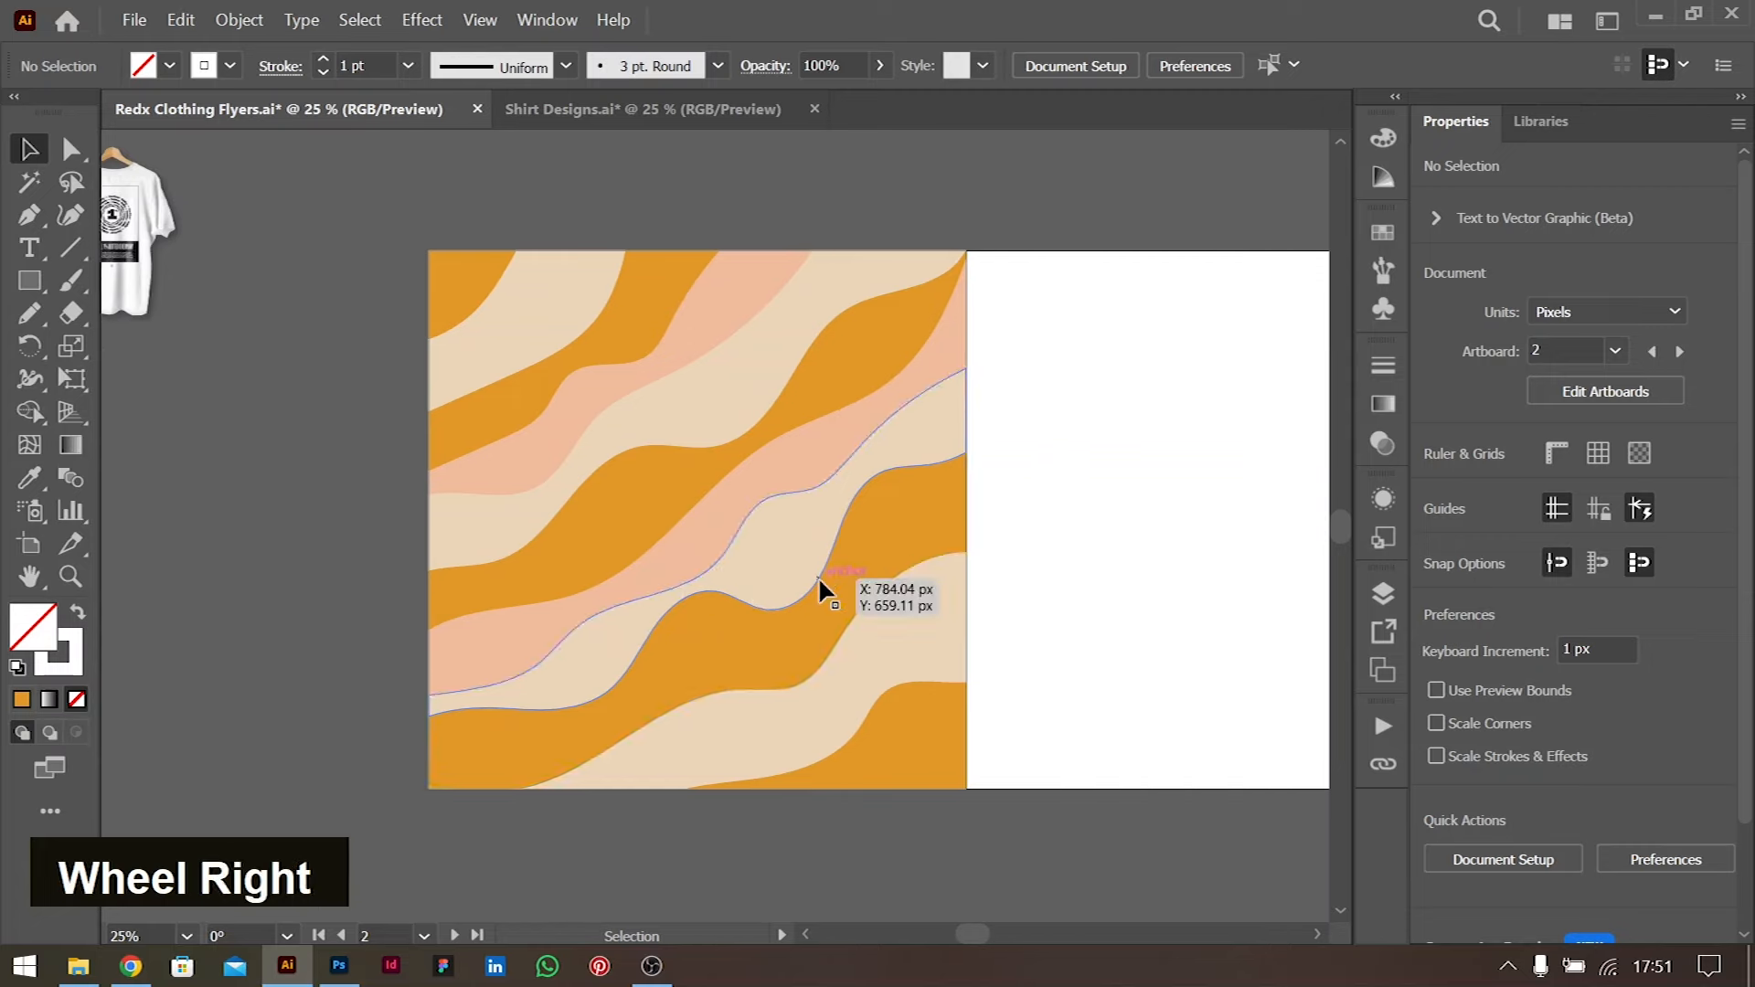
scroll(820, 576, "left", 3)
scroll(819, 576, "right", 4)
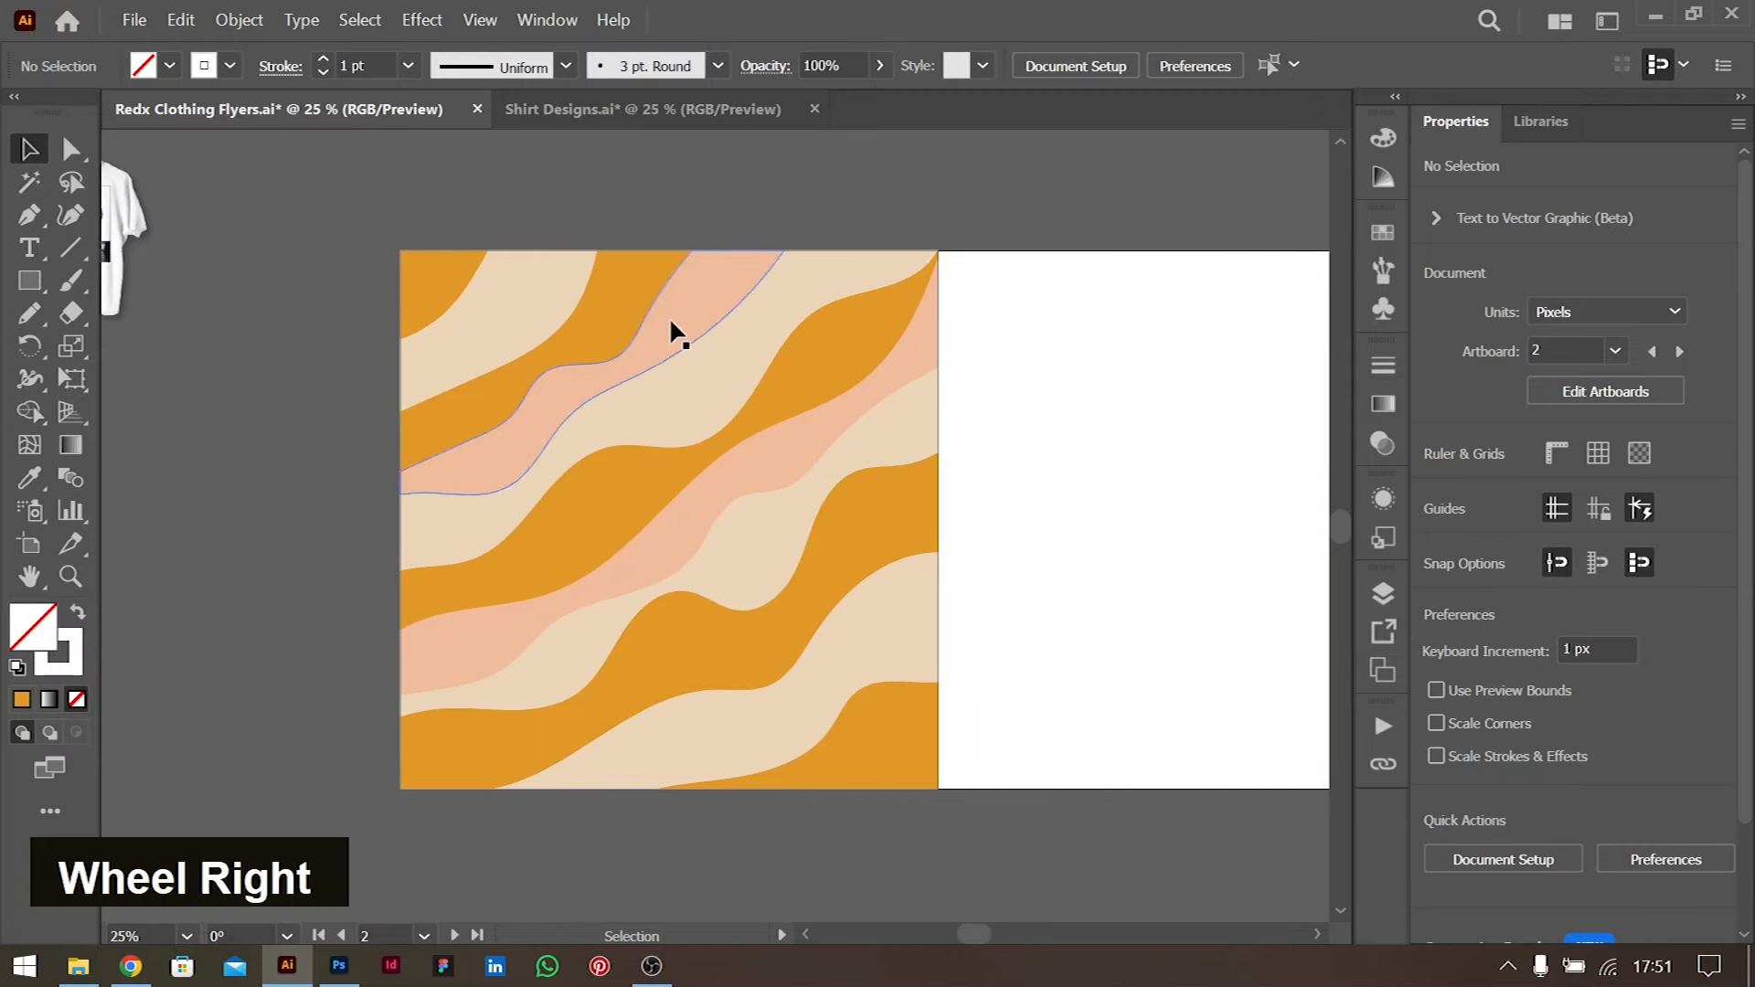
Delete the invisible curve ends left beyond the right and lower edges of the first artboard
left_click_drag(932, 714, 937, 798)
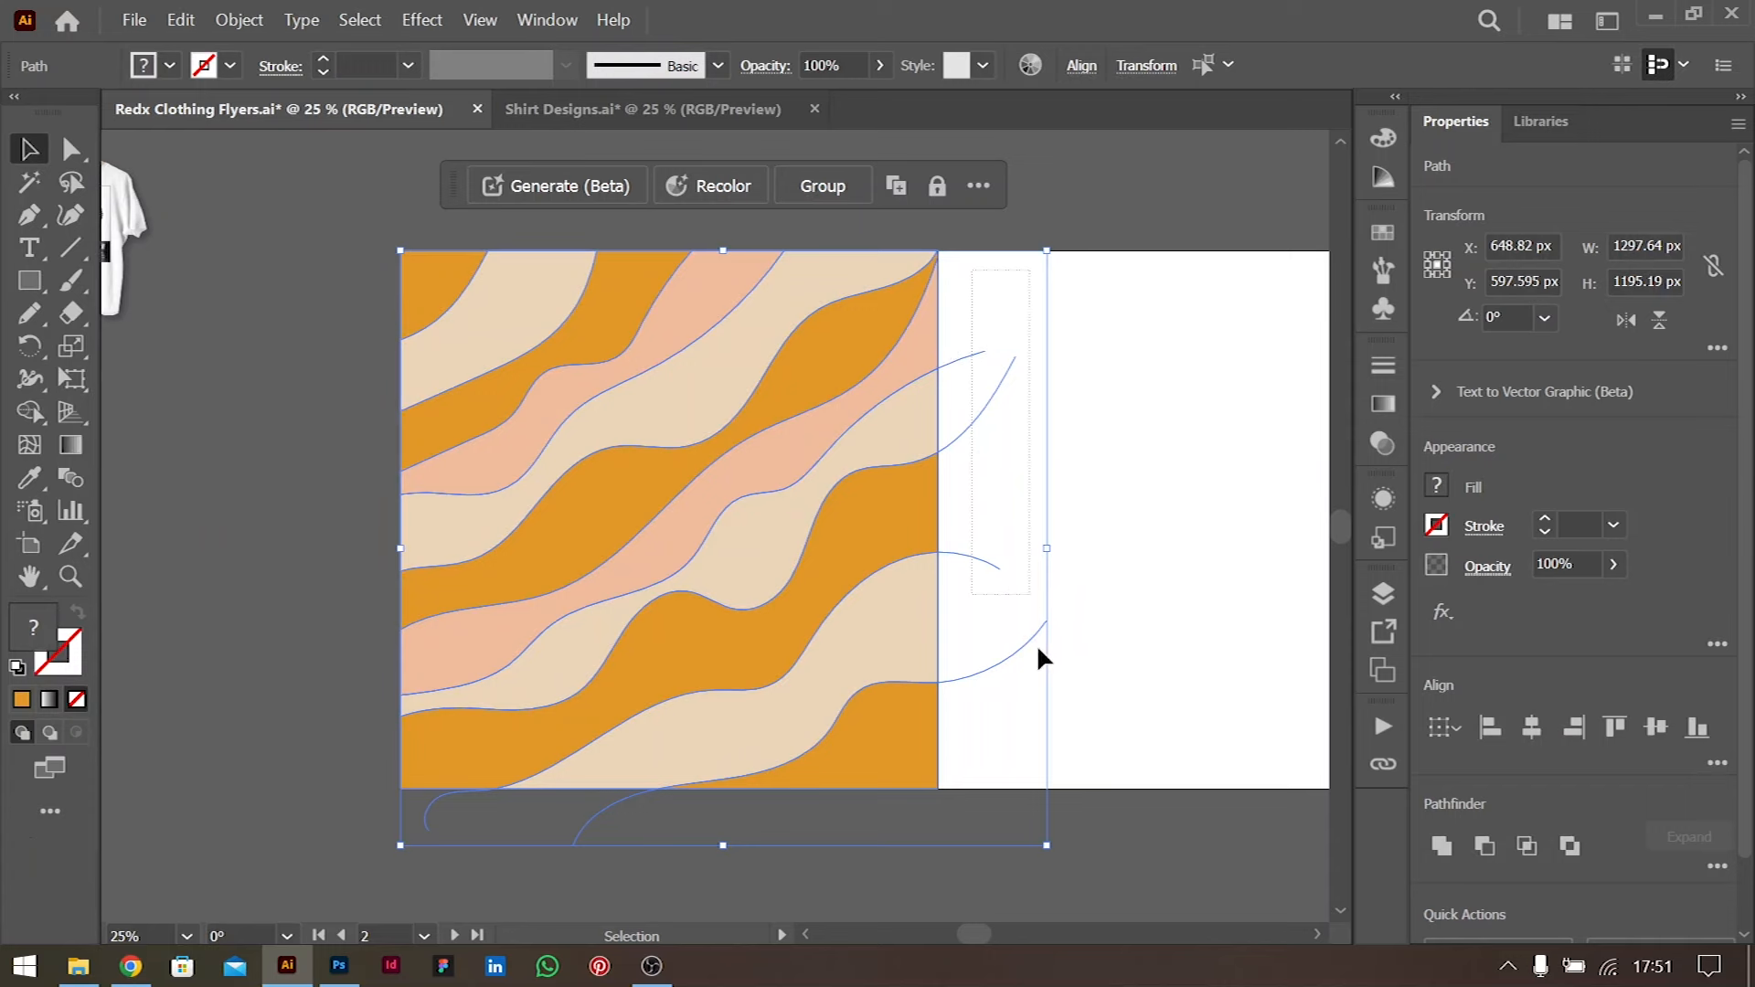
key("BackSpace")
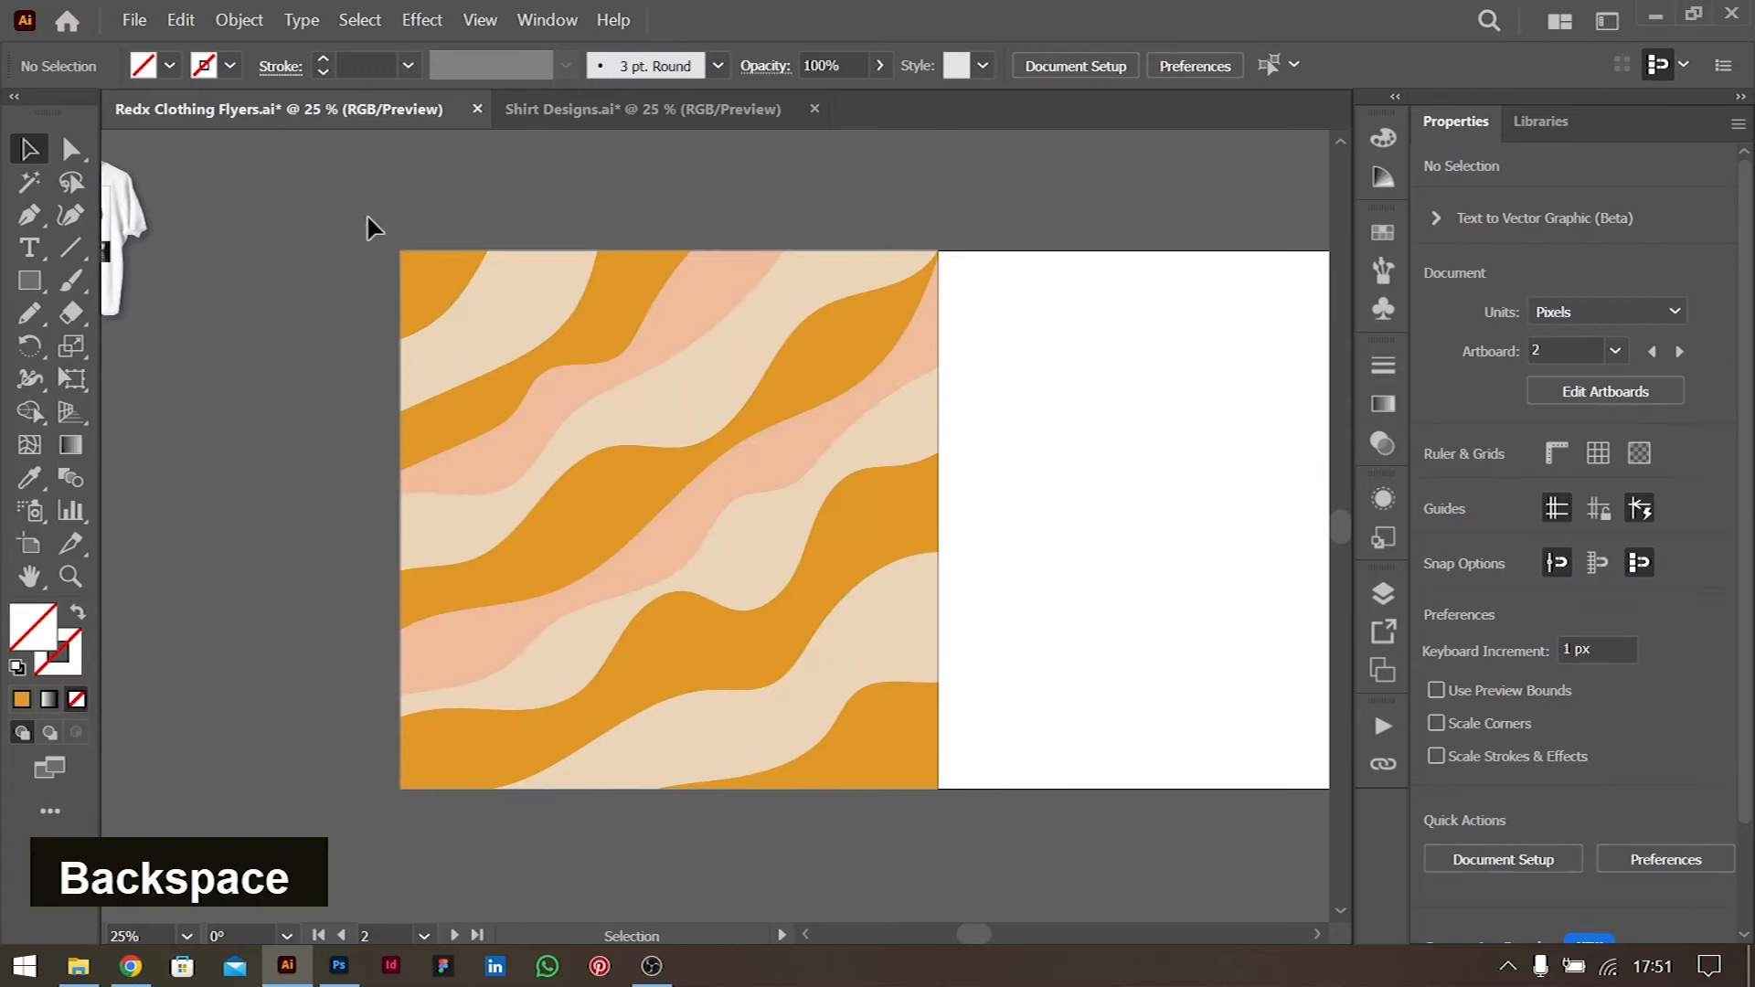
left_click_drag(949, 843, 951, 842)
key("BackSpace")
left_click(409, 803)
key("BackSpace")
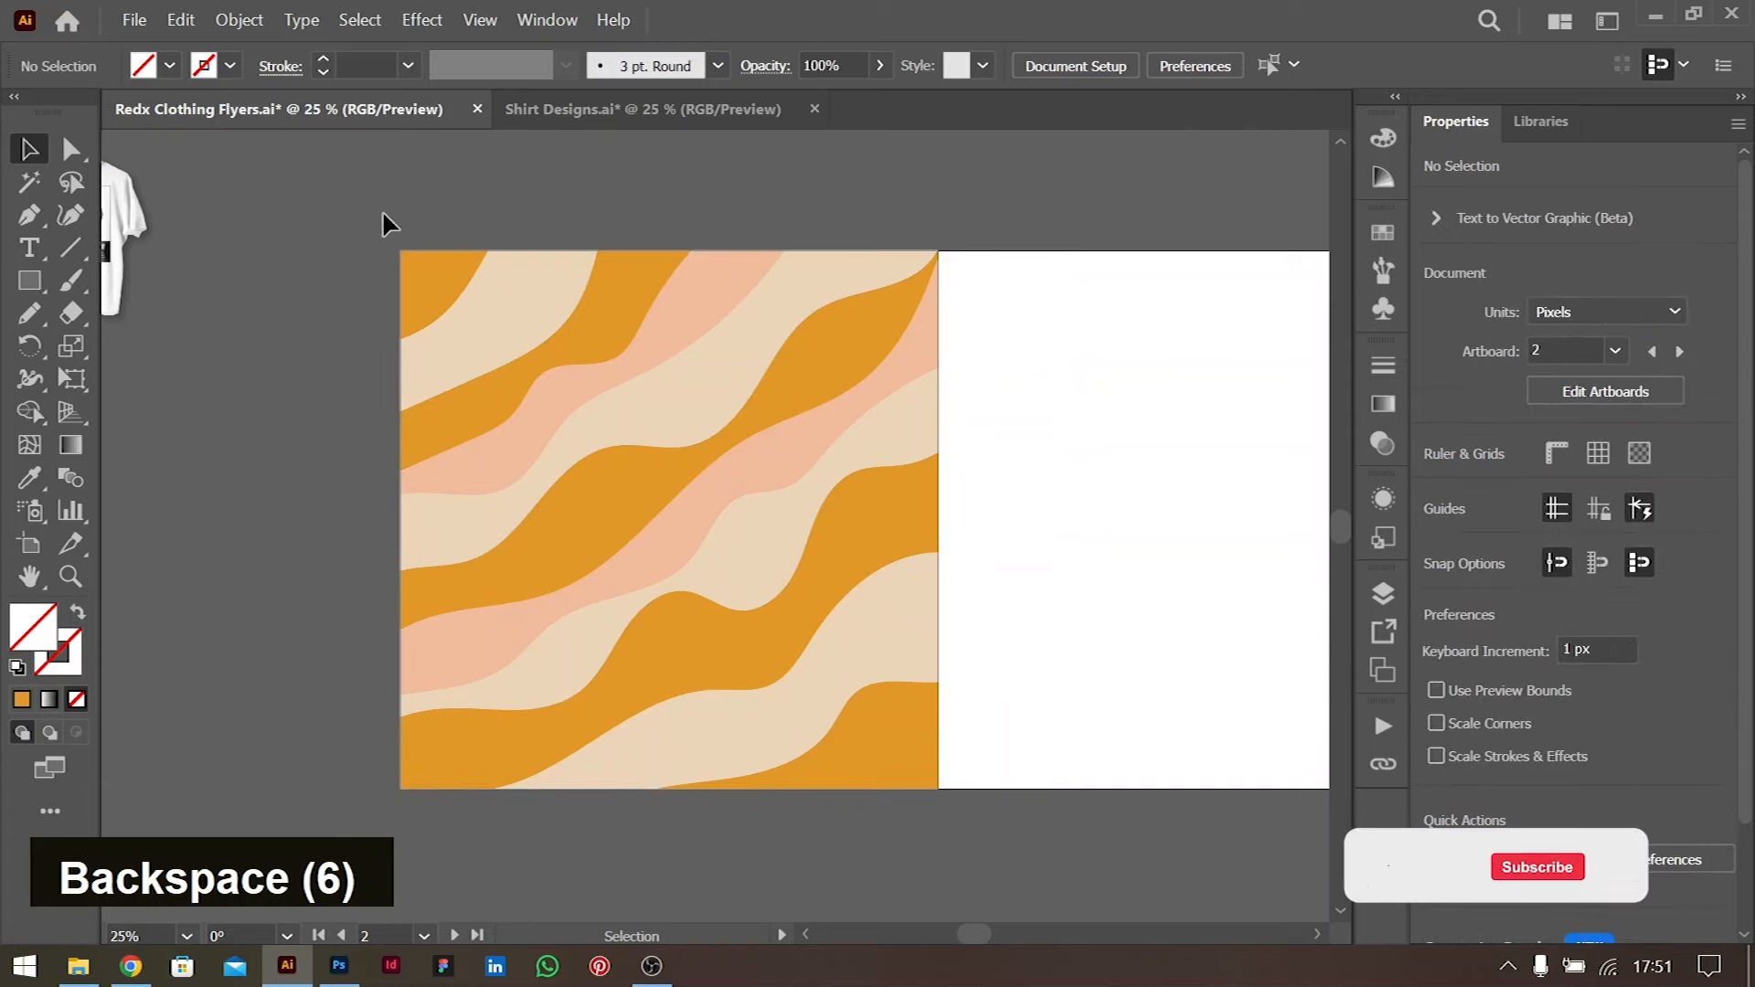
Group all the wavy background bands, and test-move the group, undoing the move
key("ctrl+a")
key("ctrl+g")
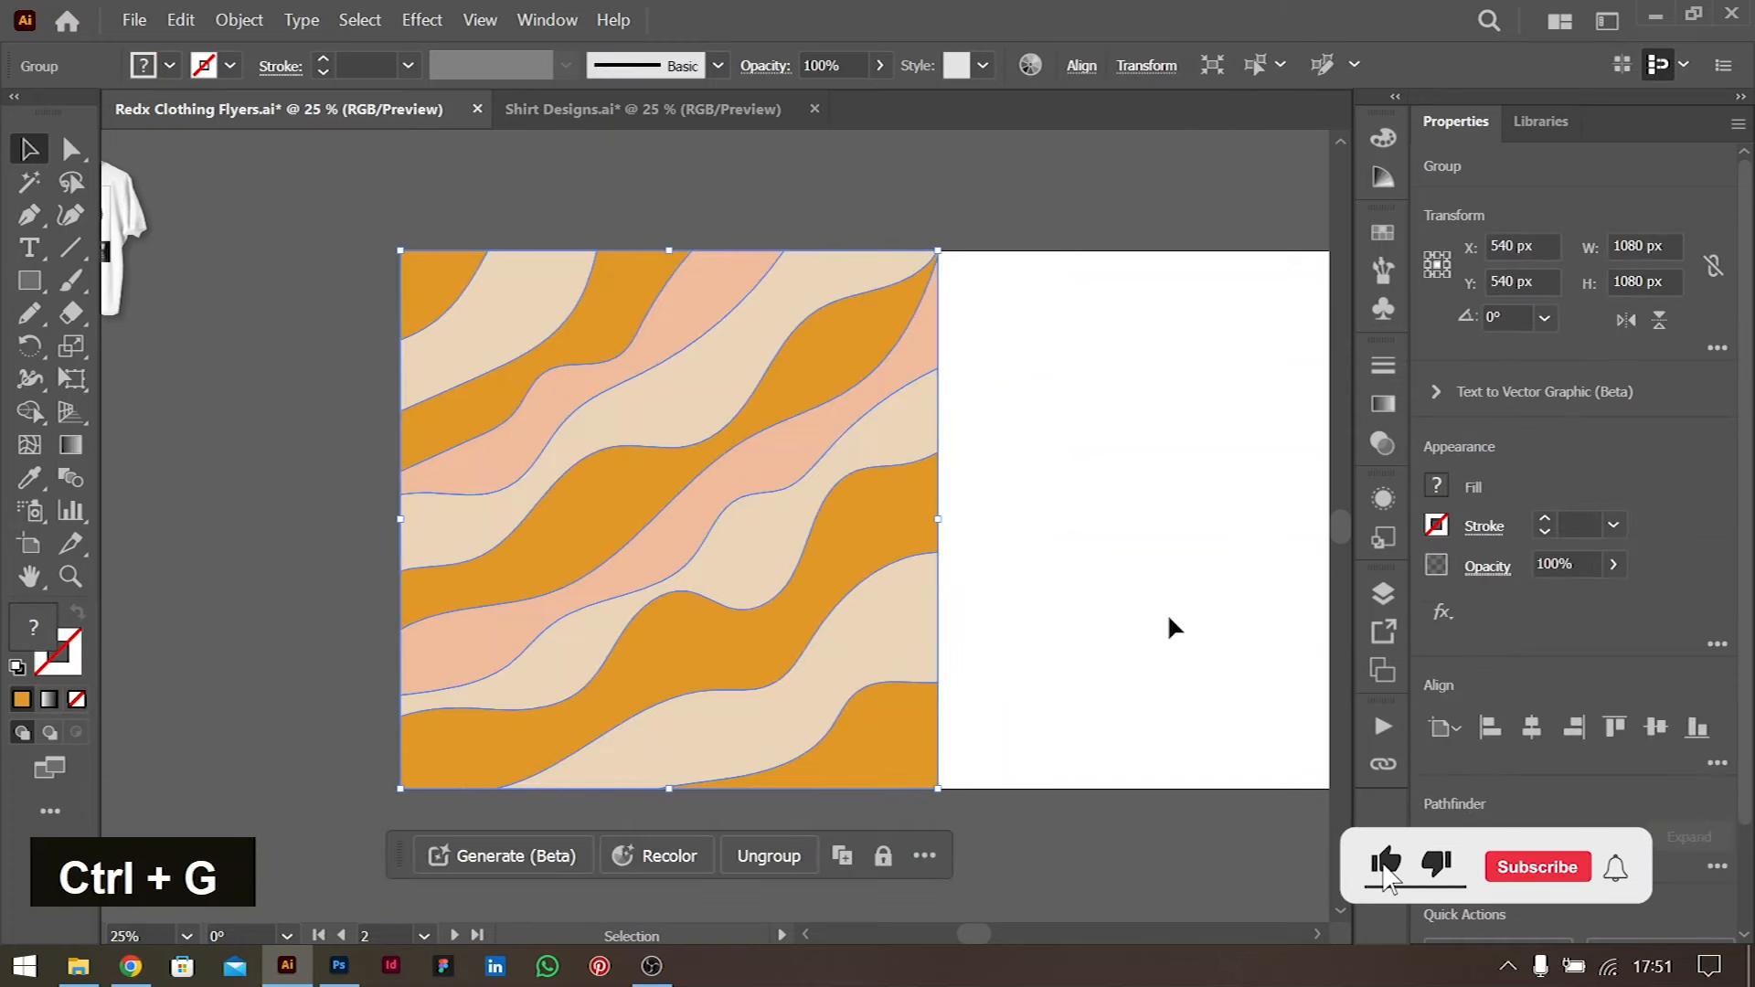
left_click(1010, 556)
left_click(901, 505)
left_click_drag(818, 466, 942, 376)
key("ctrl+z")
Try the Roughen effect on the grouped wavy background, previewing 5% relative size and 10/in detail with corner points
left_click(1441, 612)
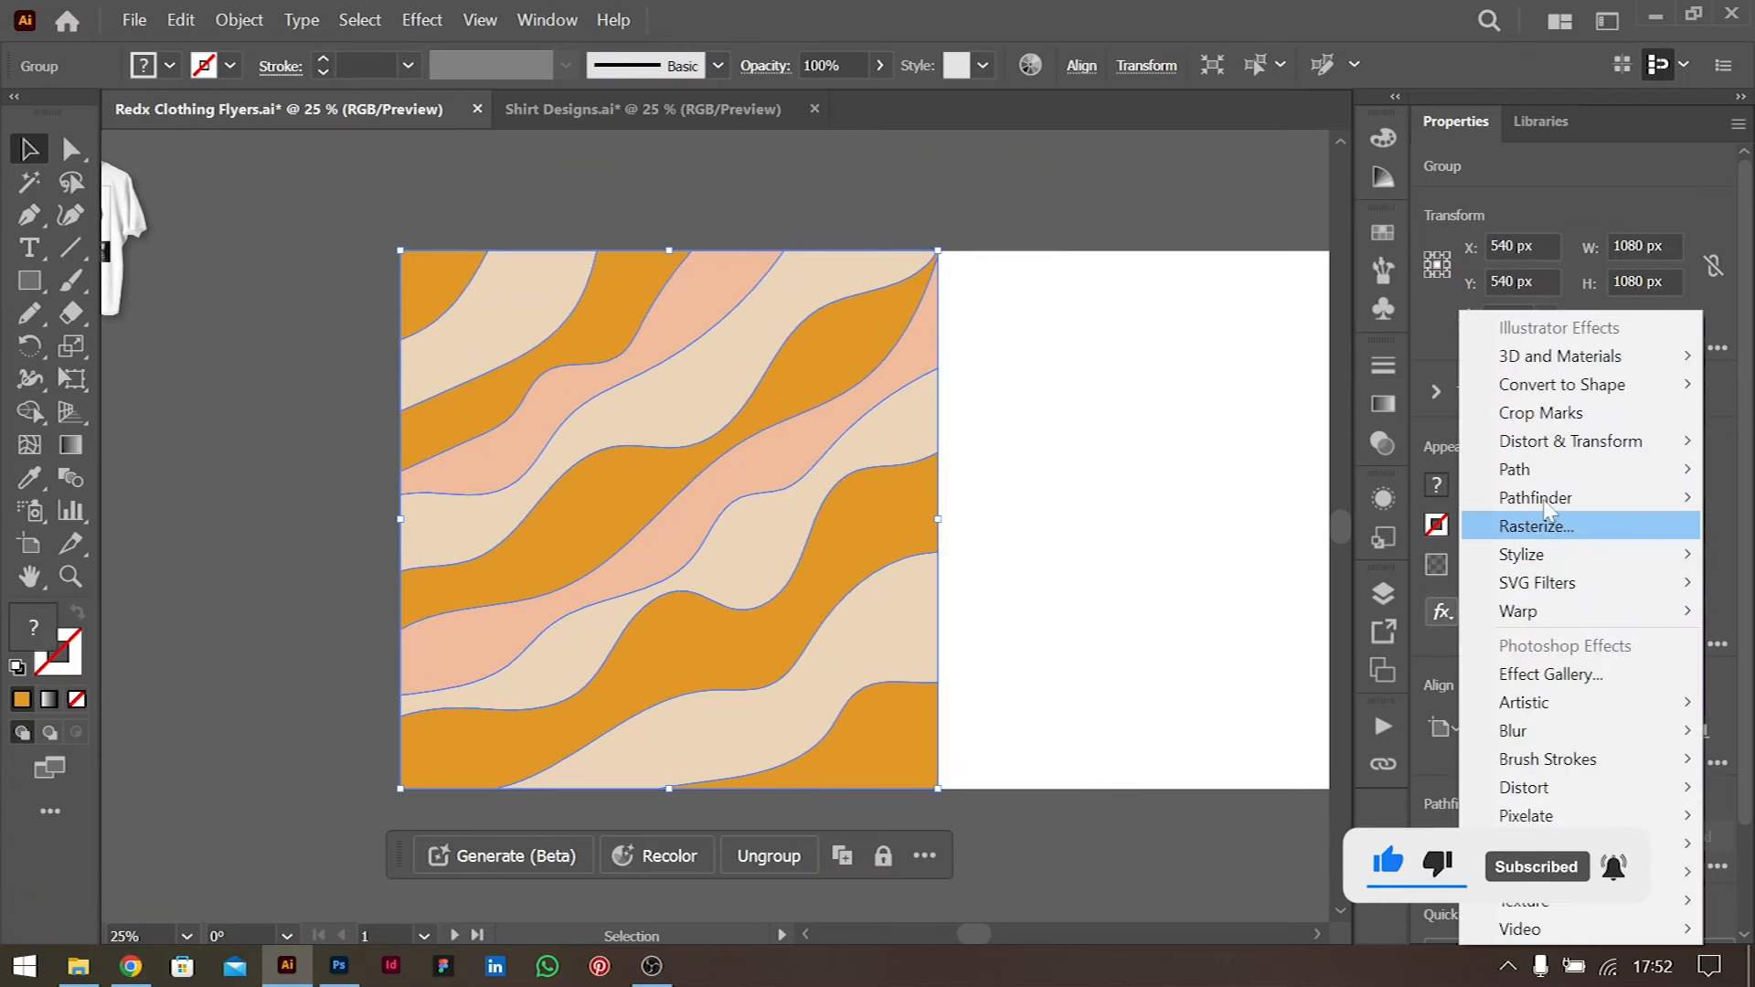
mouse_move(1553, 449)
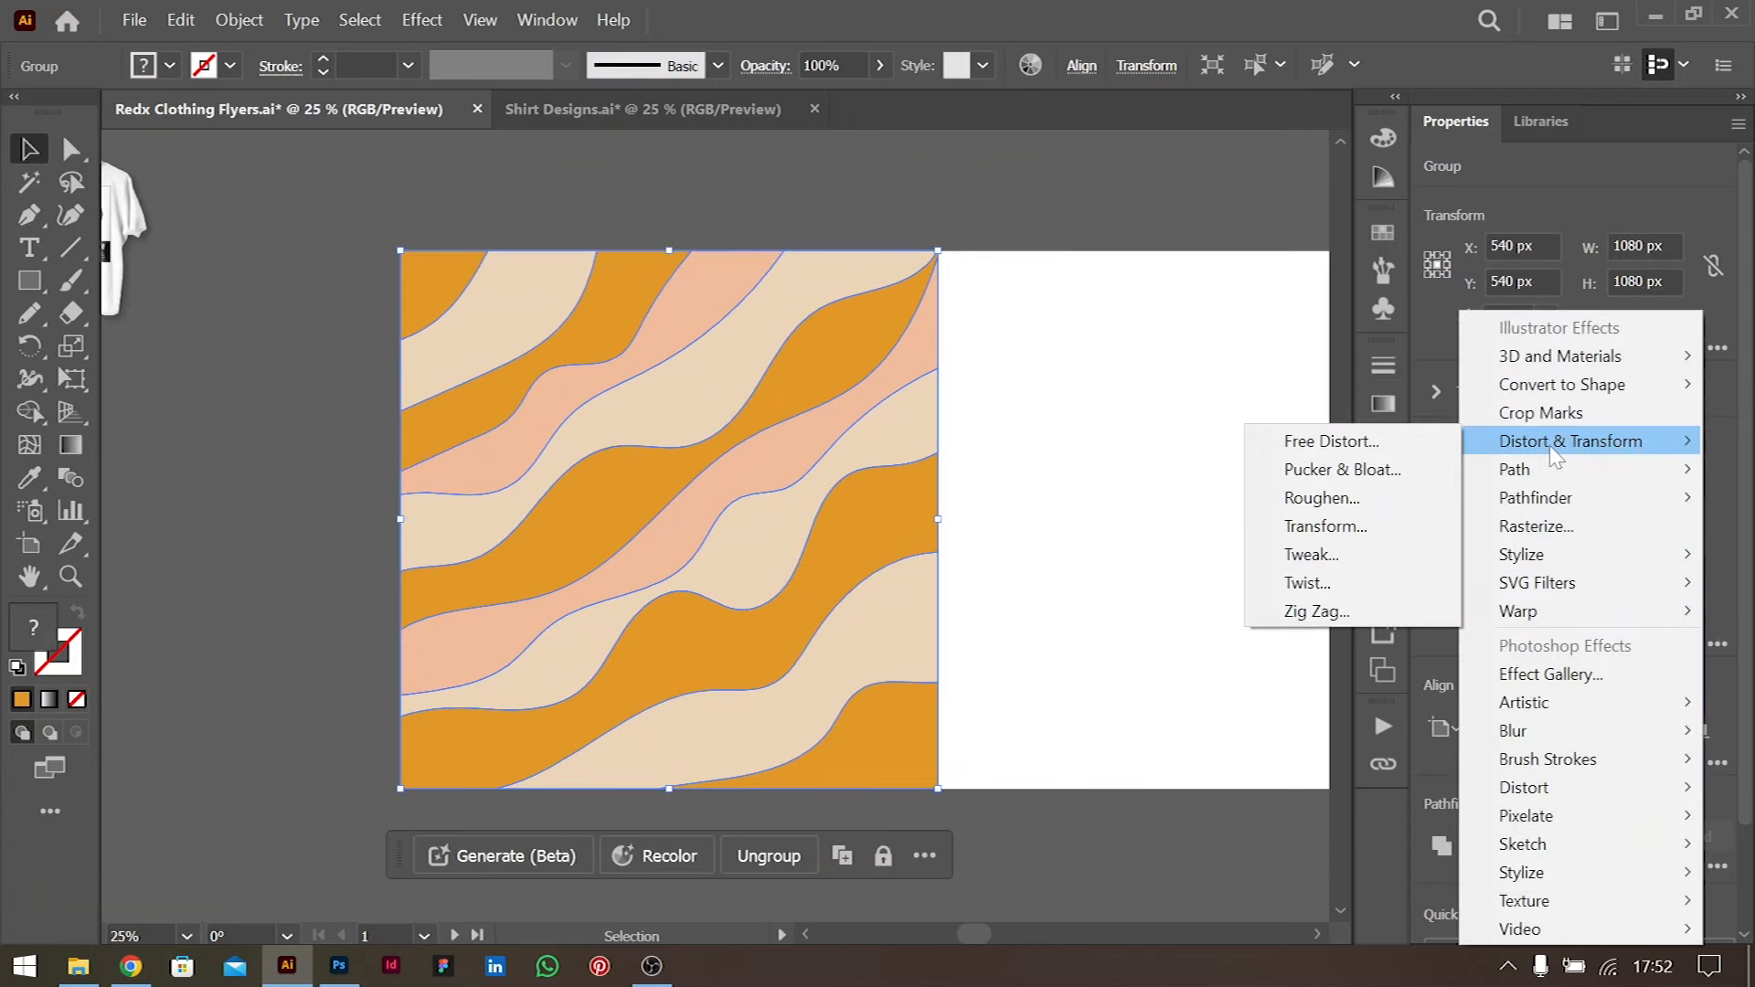
left_click(1341, 508)
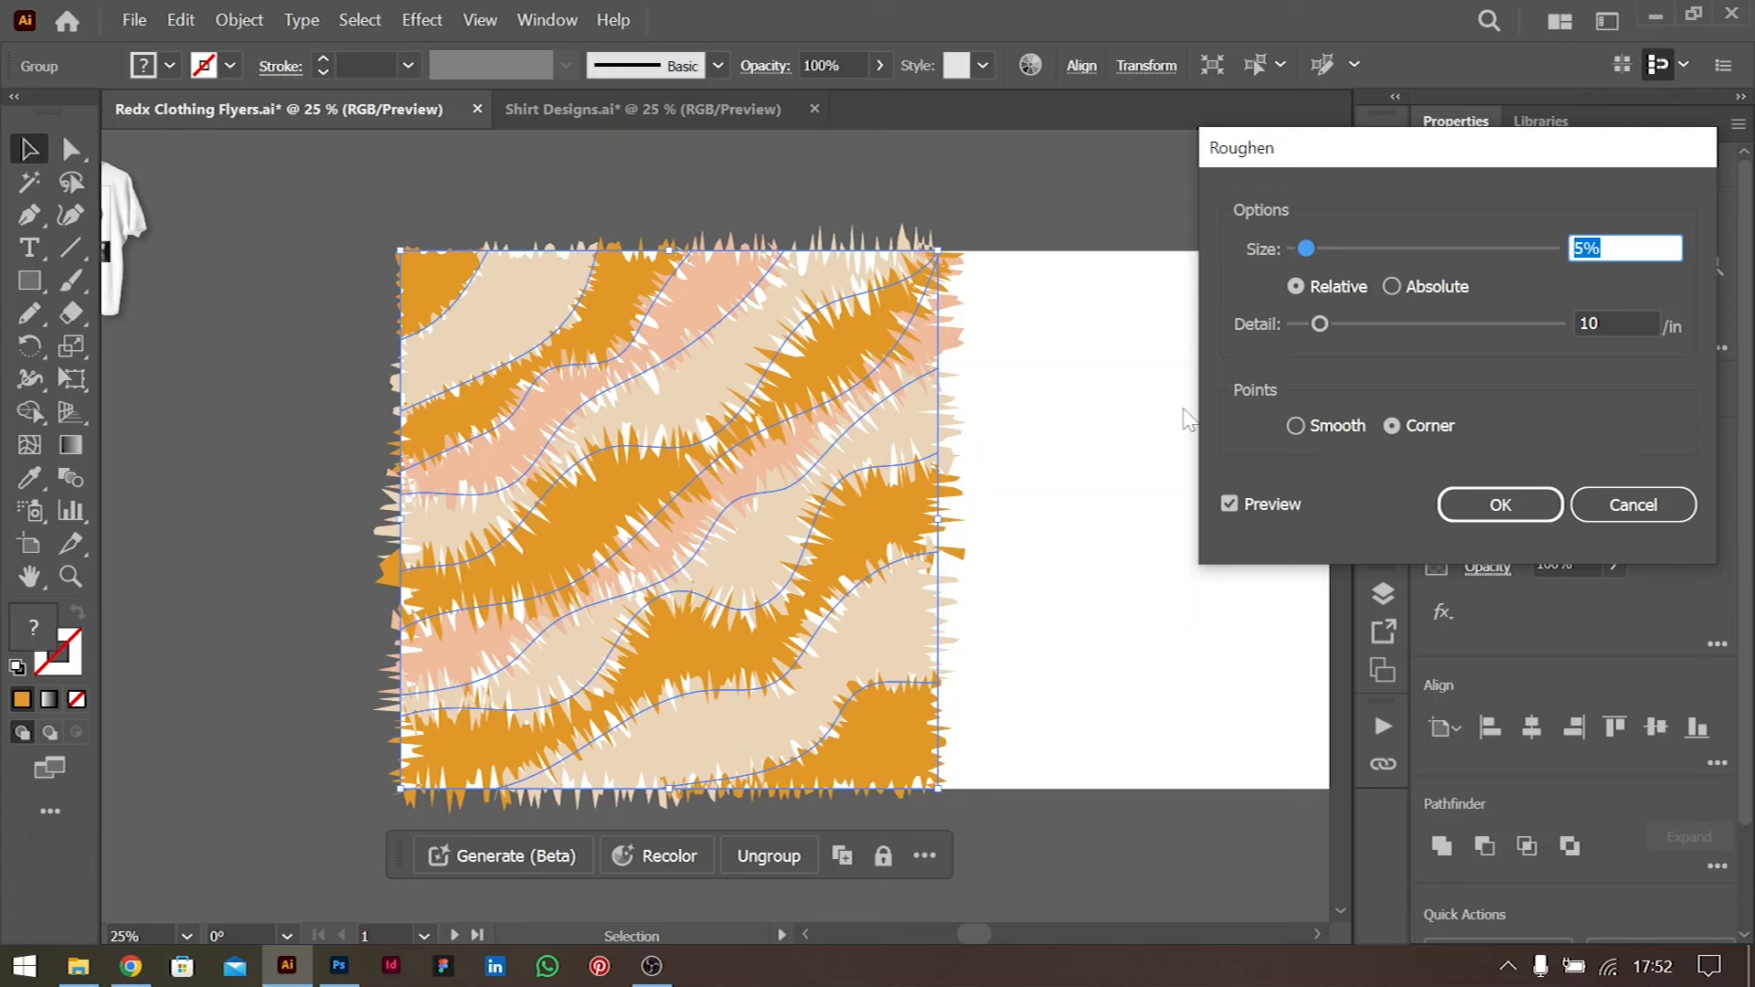
left_click(1633, 505)
double_click(983, 516)
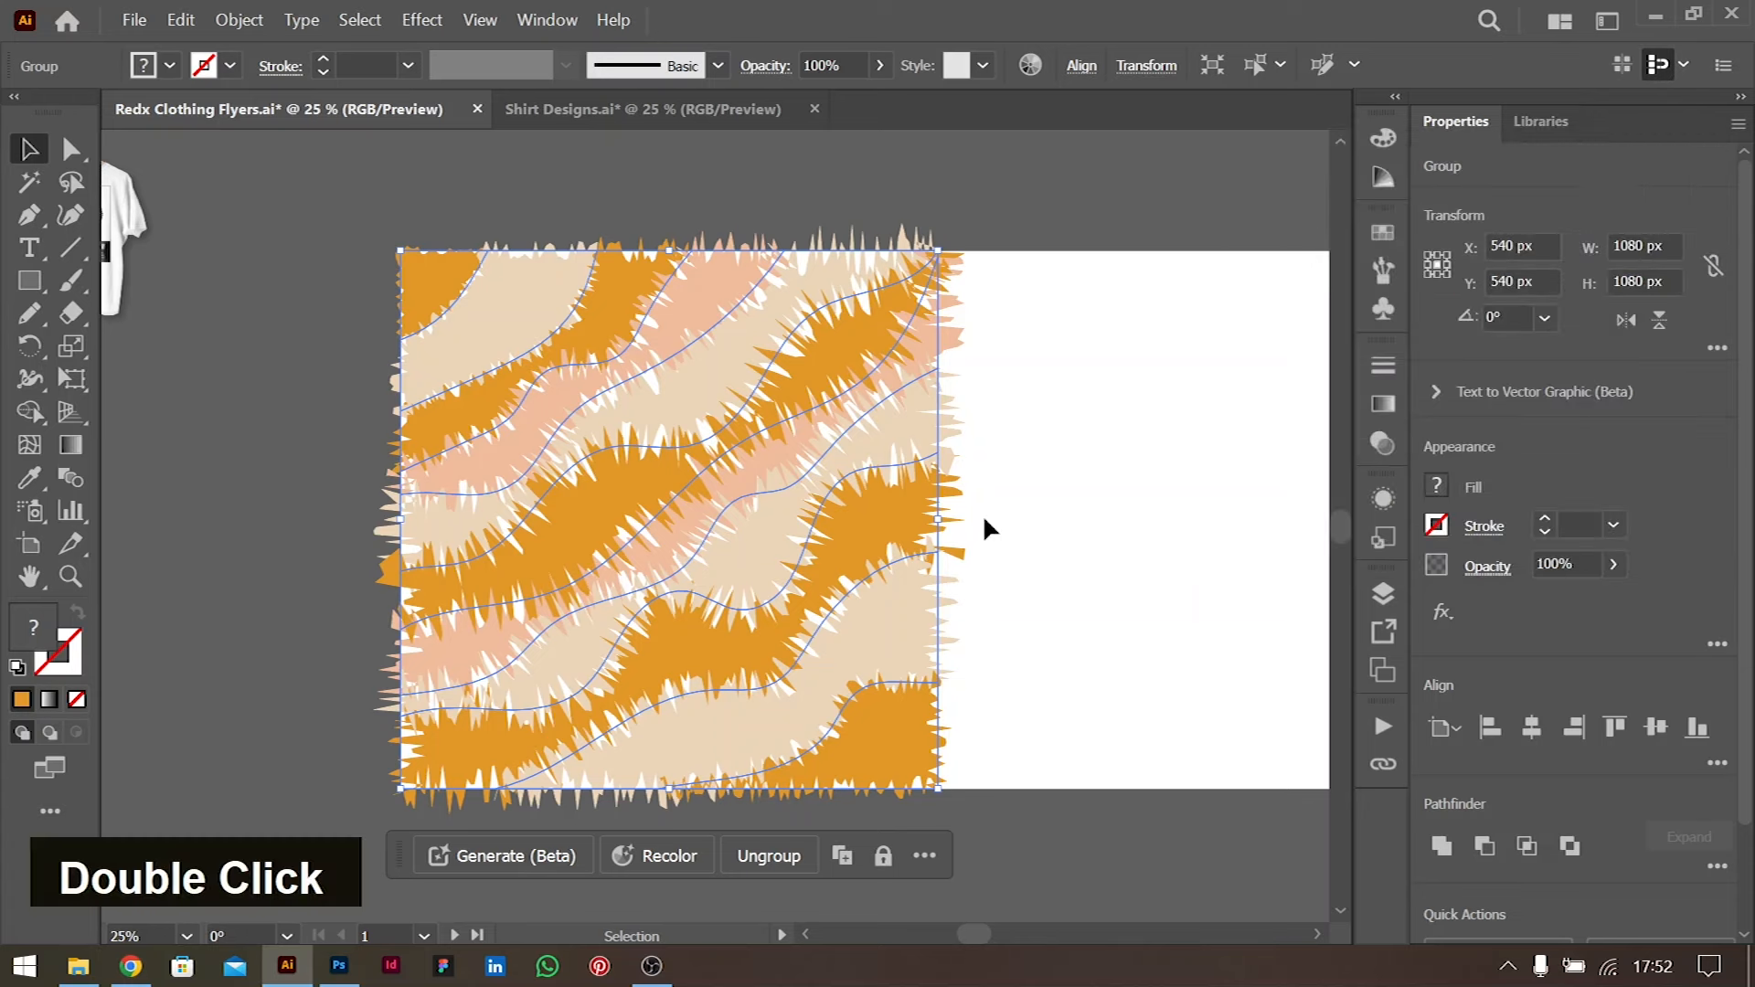
left_click(873, 471)
left_click(1210, 522)
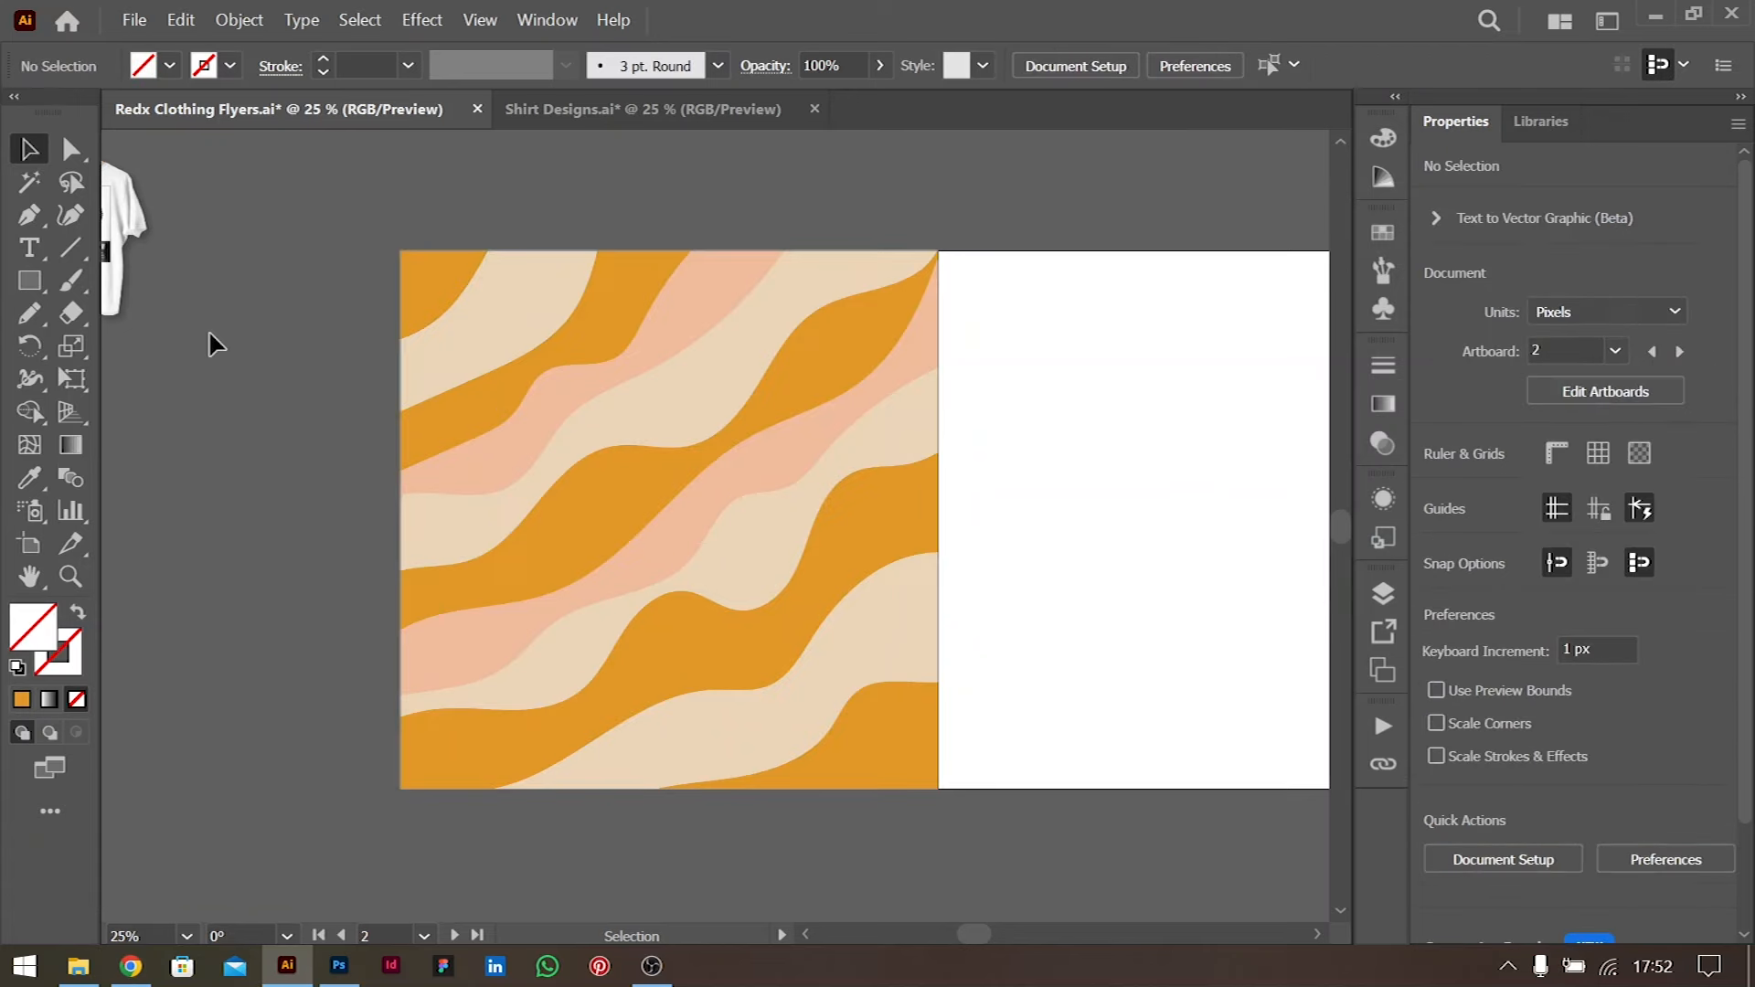
Draw a rectangle about 852 by 902 px over the wavy background on the first artboard and fill it with the peach swatch
left_click(29, 280)
left_click_drag(459, 299, 883, 747)
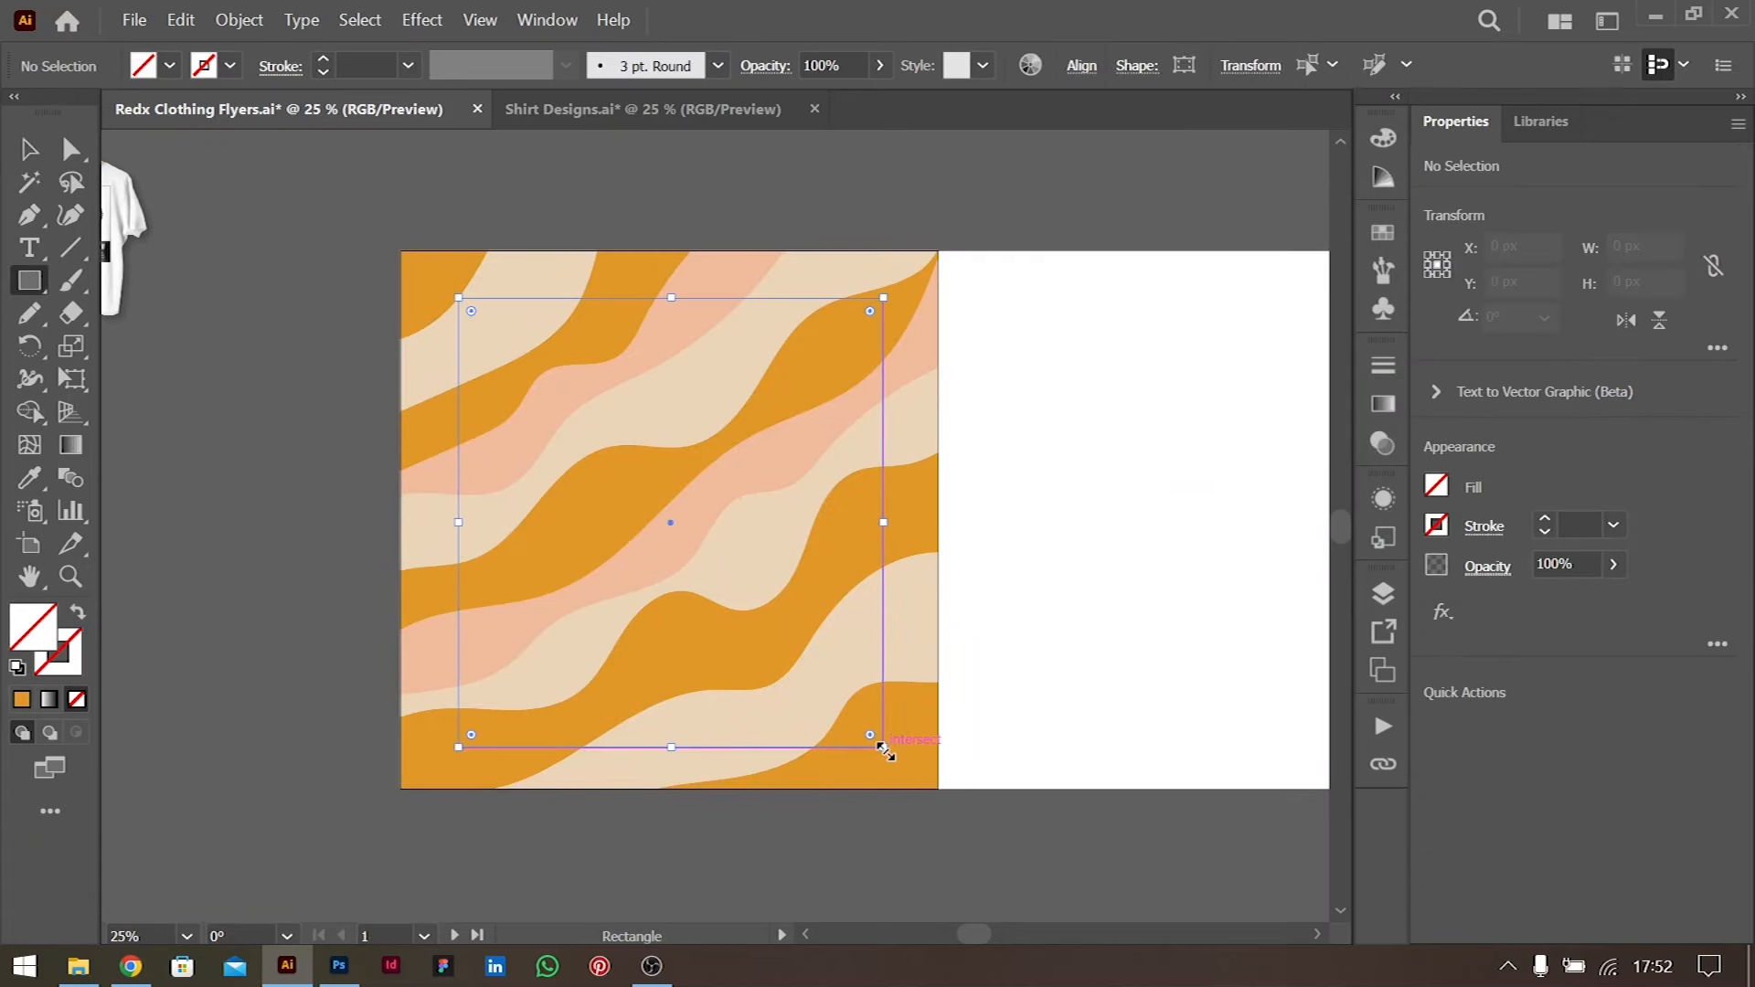
left_click(1438, 487)
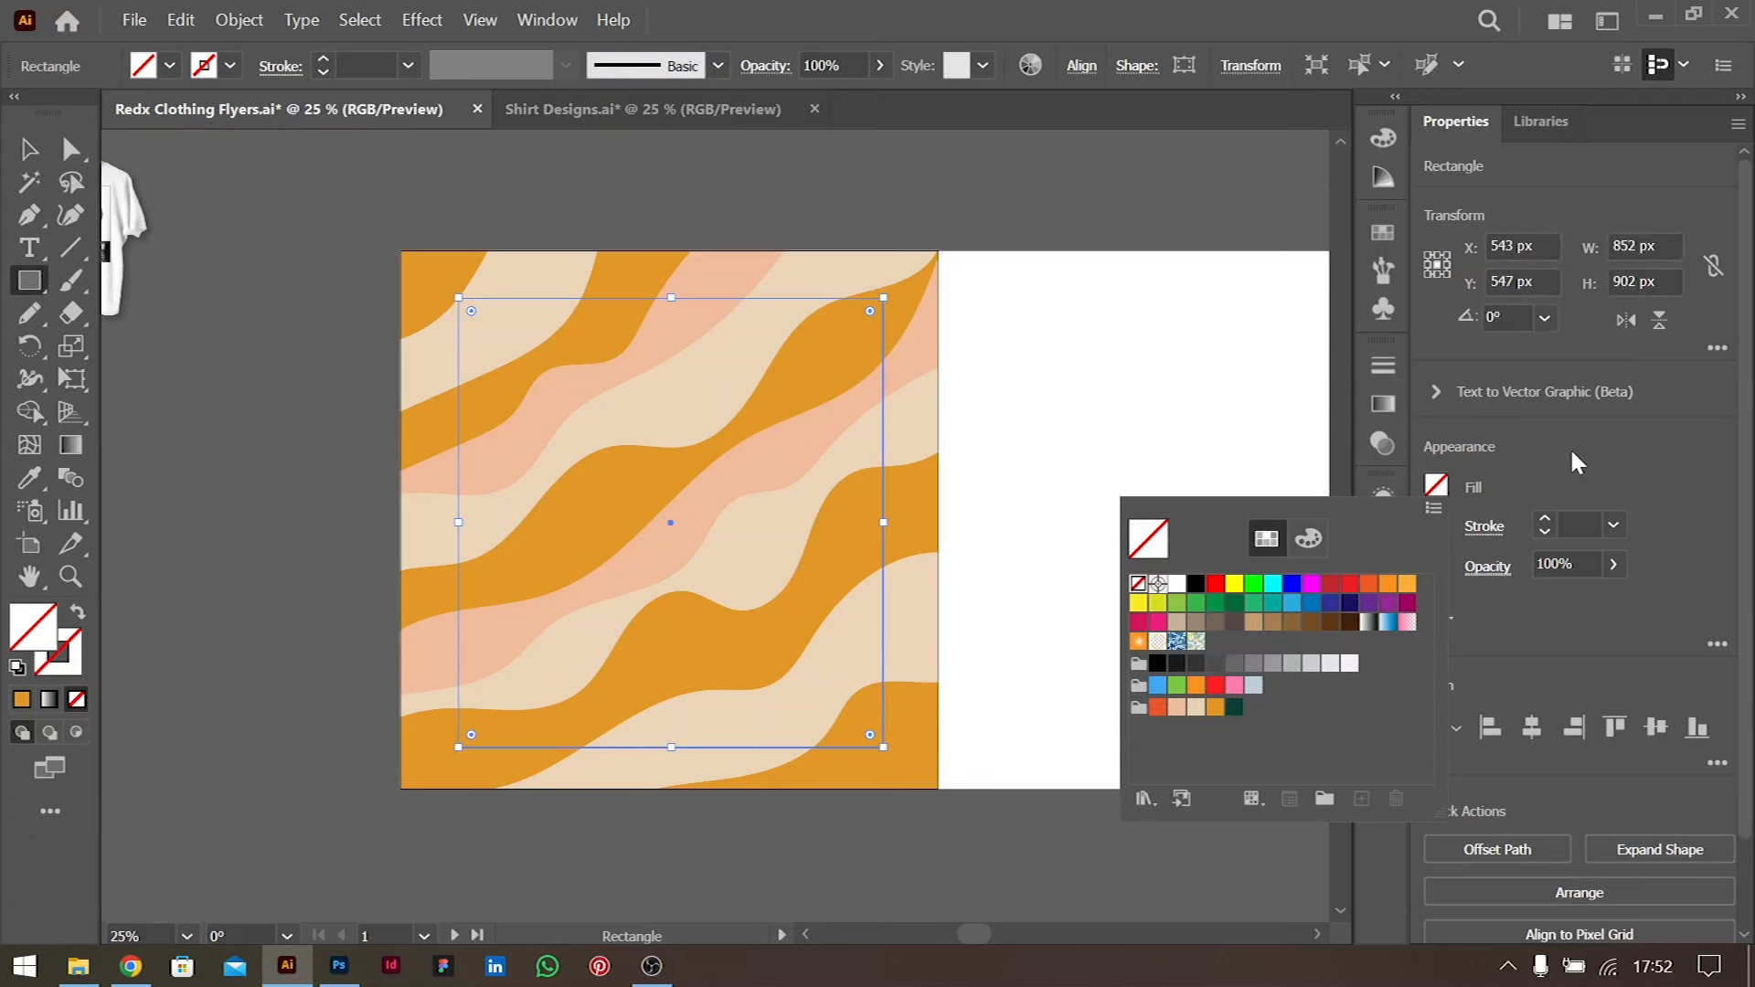
left_click(1196, 706)
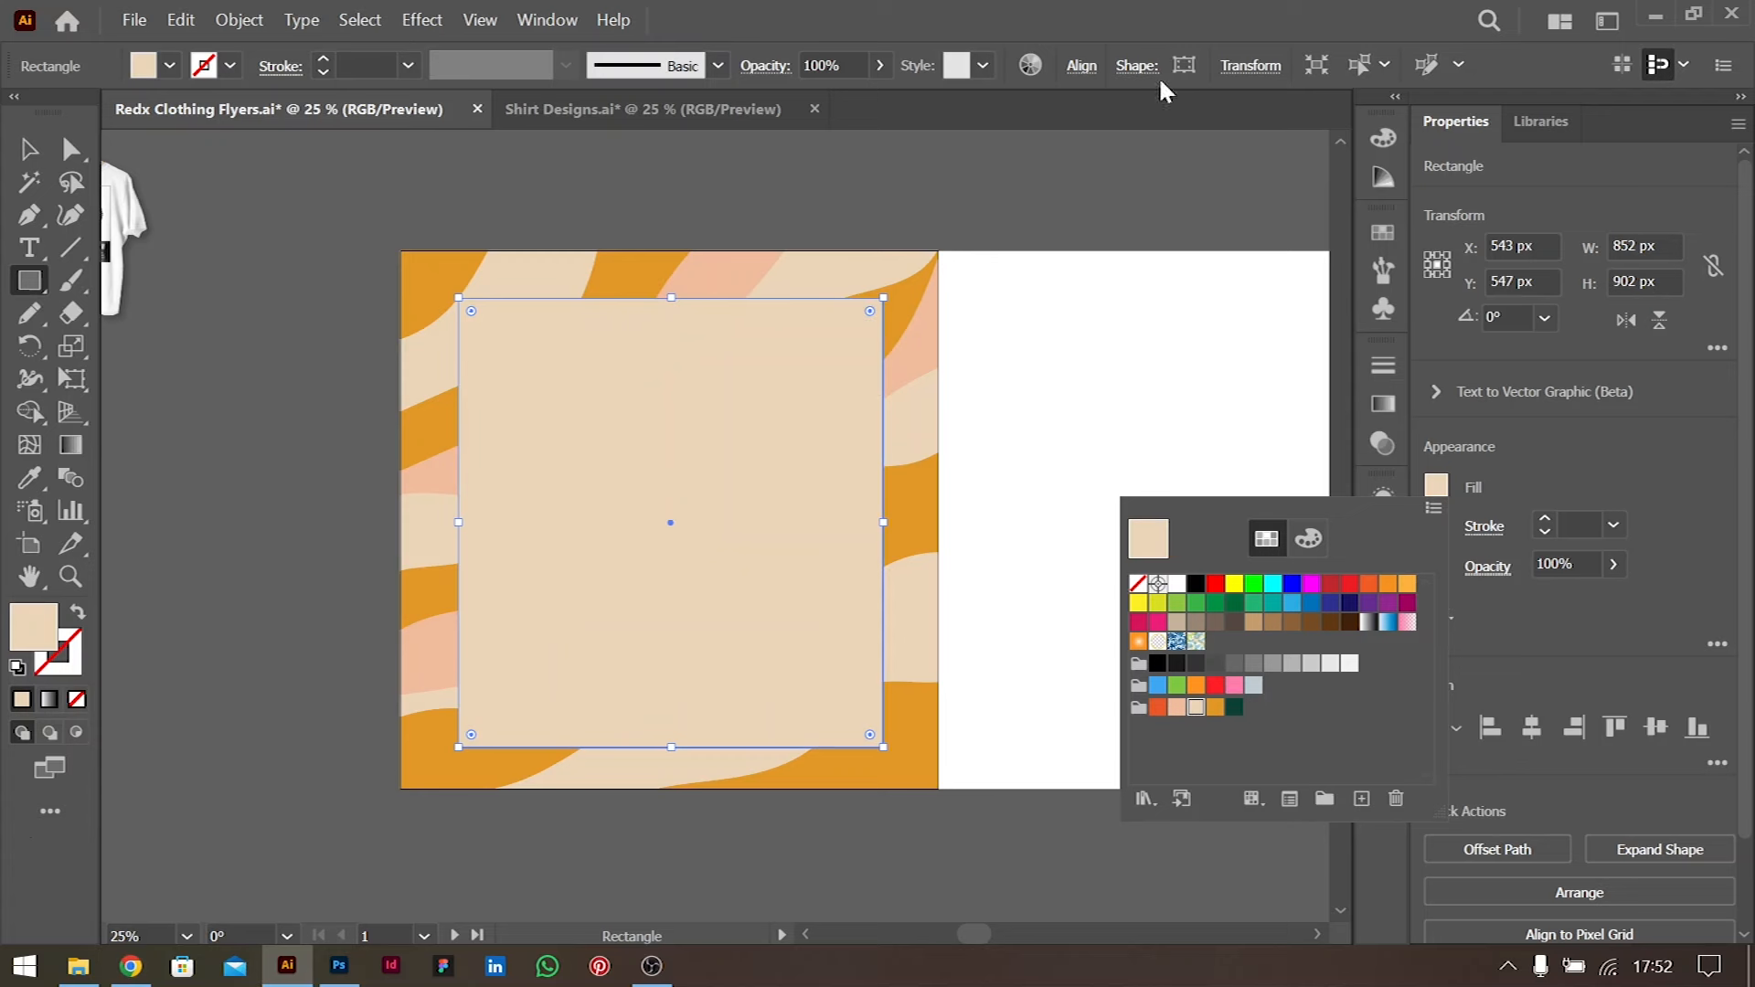
left_click(1176, 707)
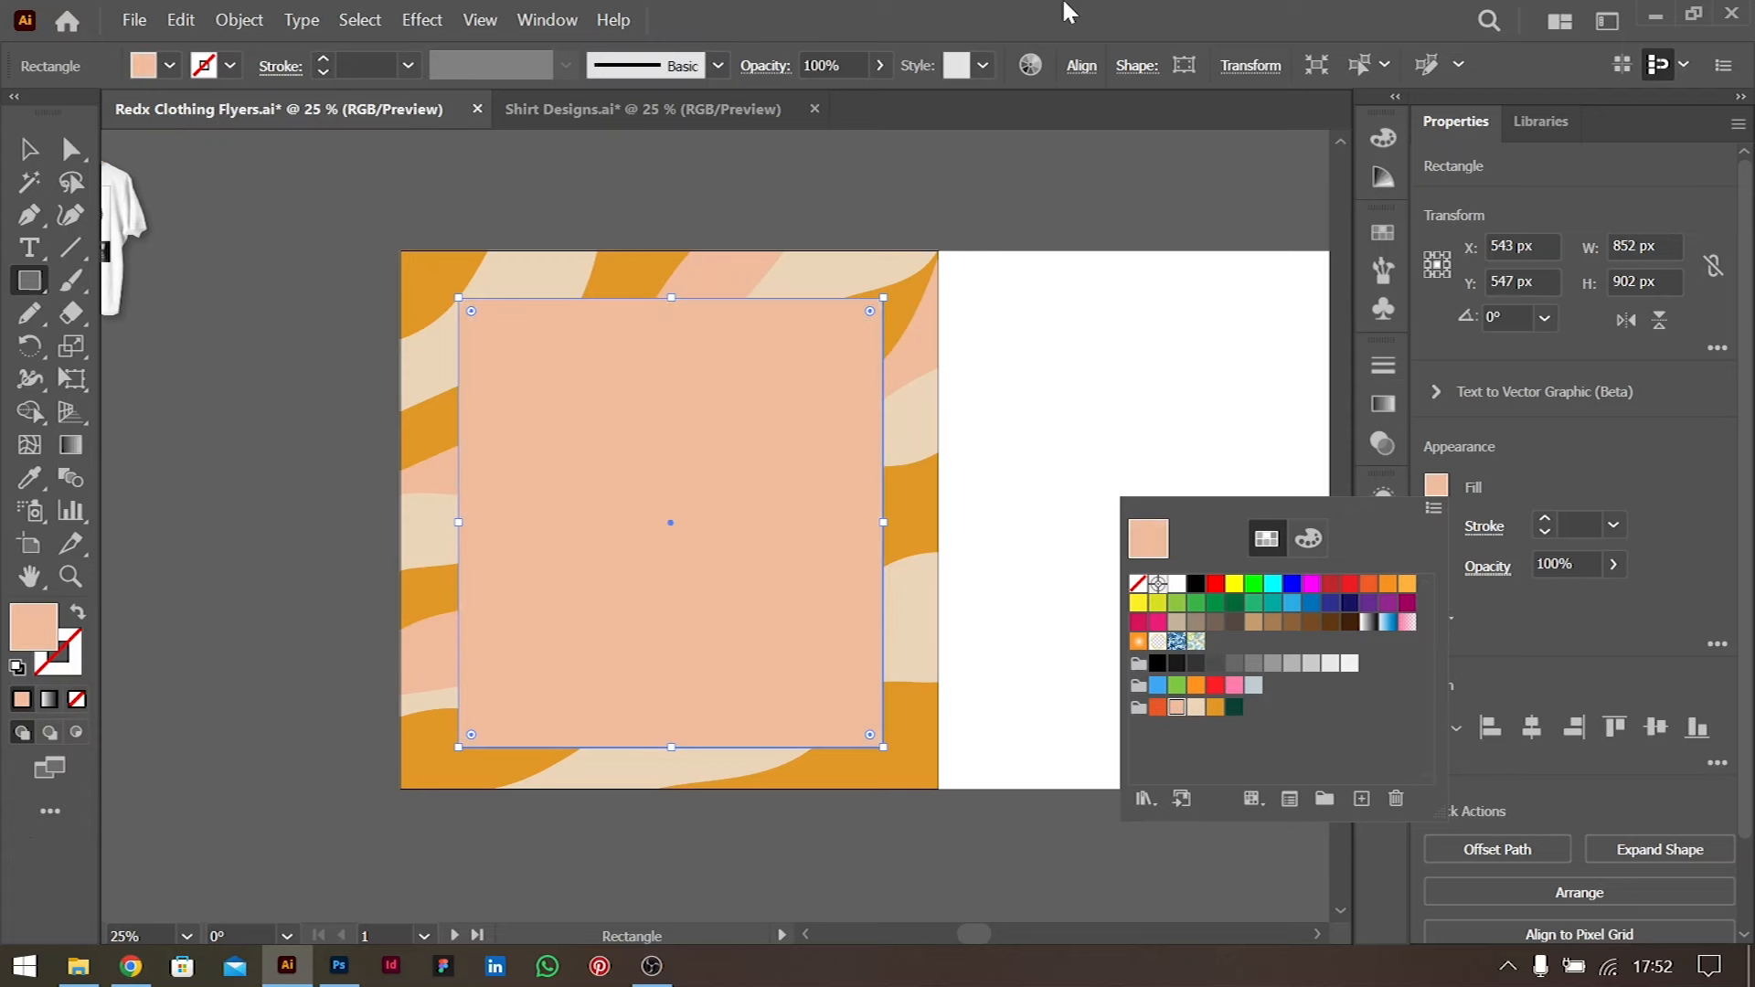
left_click(29, 150)
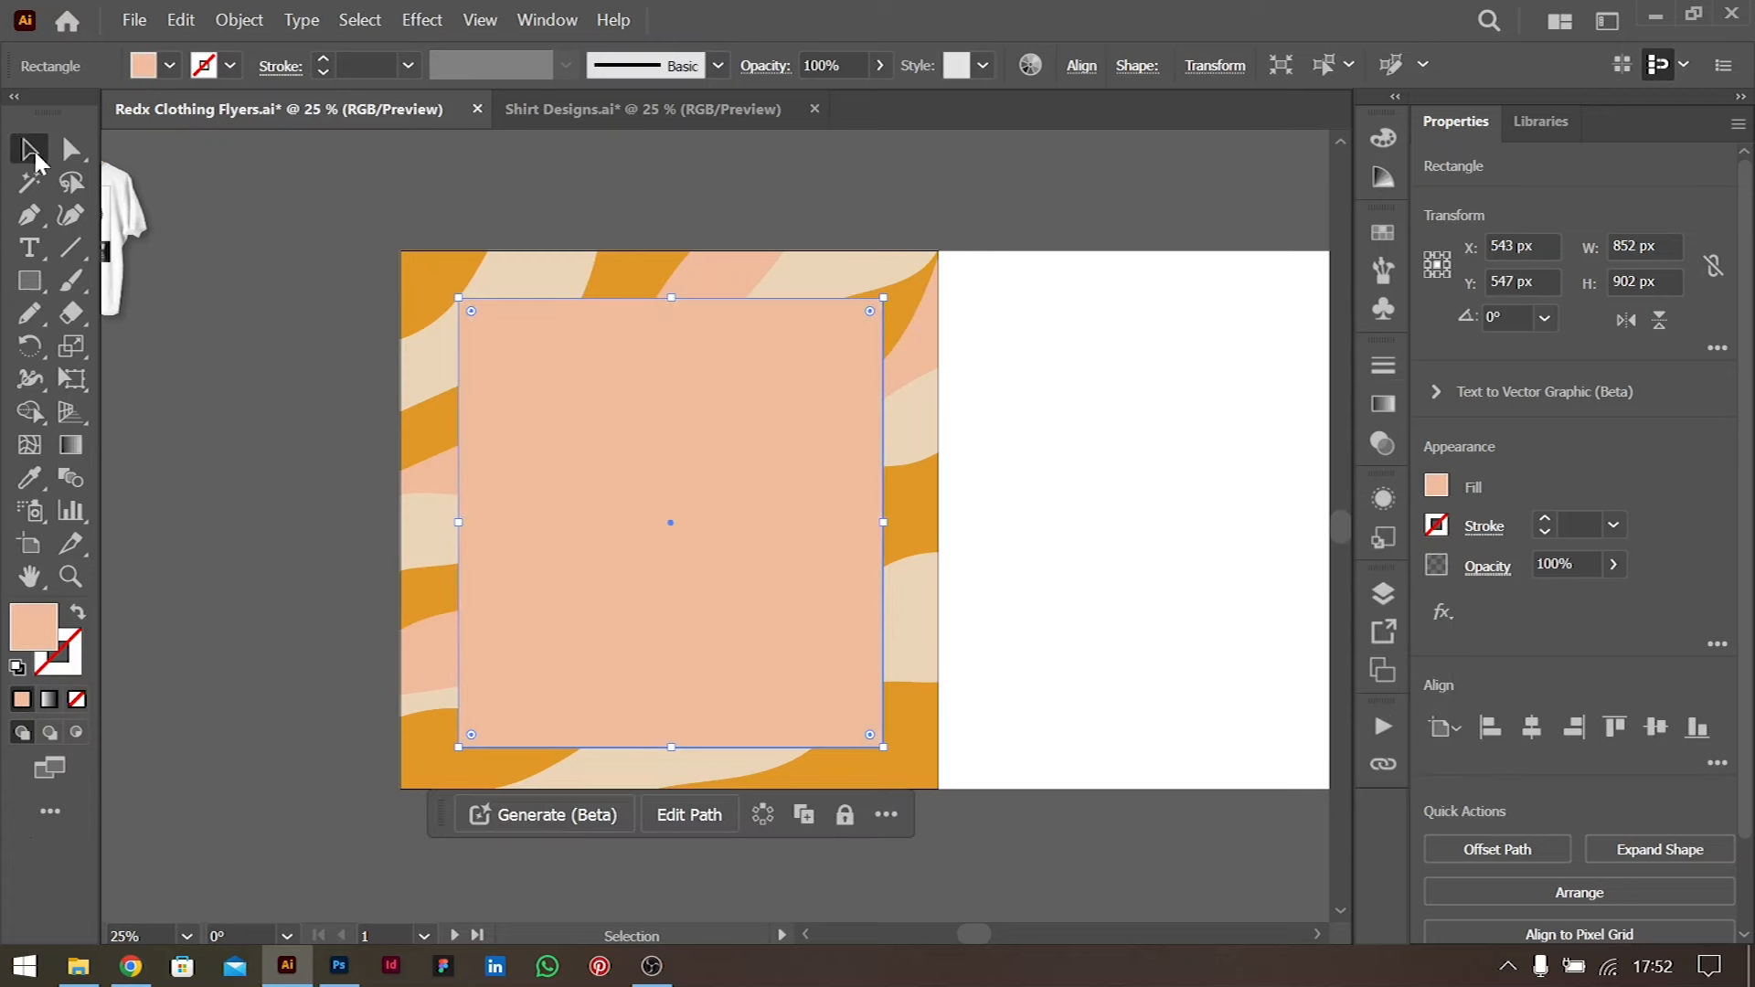
Duplicate the peach rectangle slightly down and to the right, and send the copy backward behind the original
left_click_drag(819, 465, 827, 476)
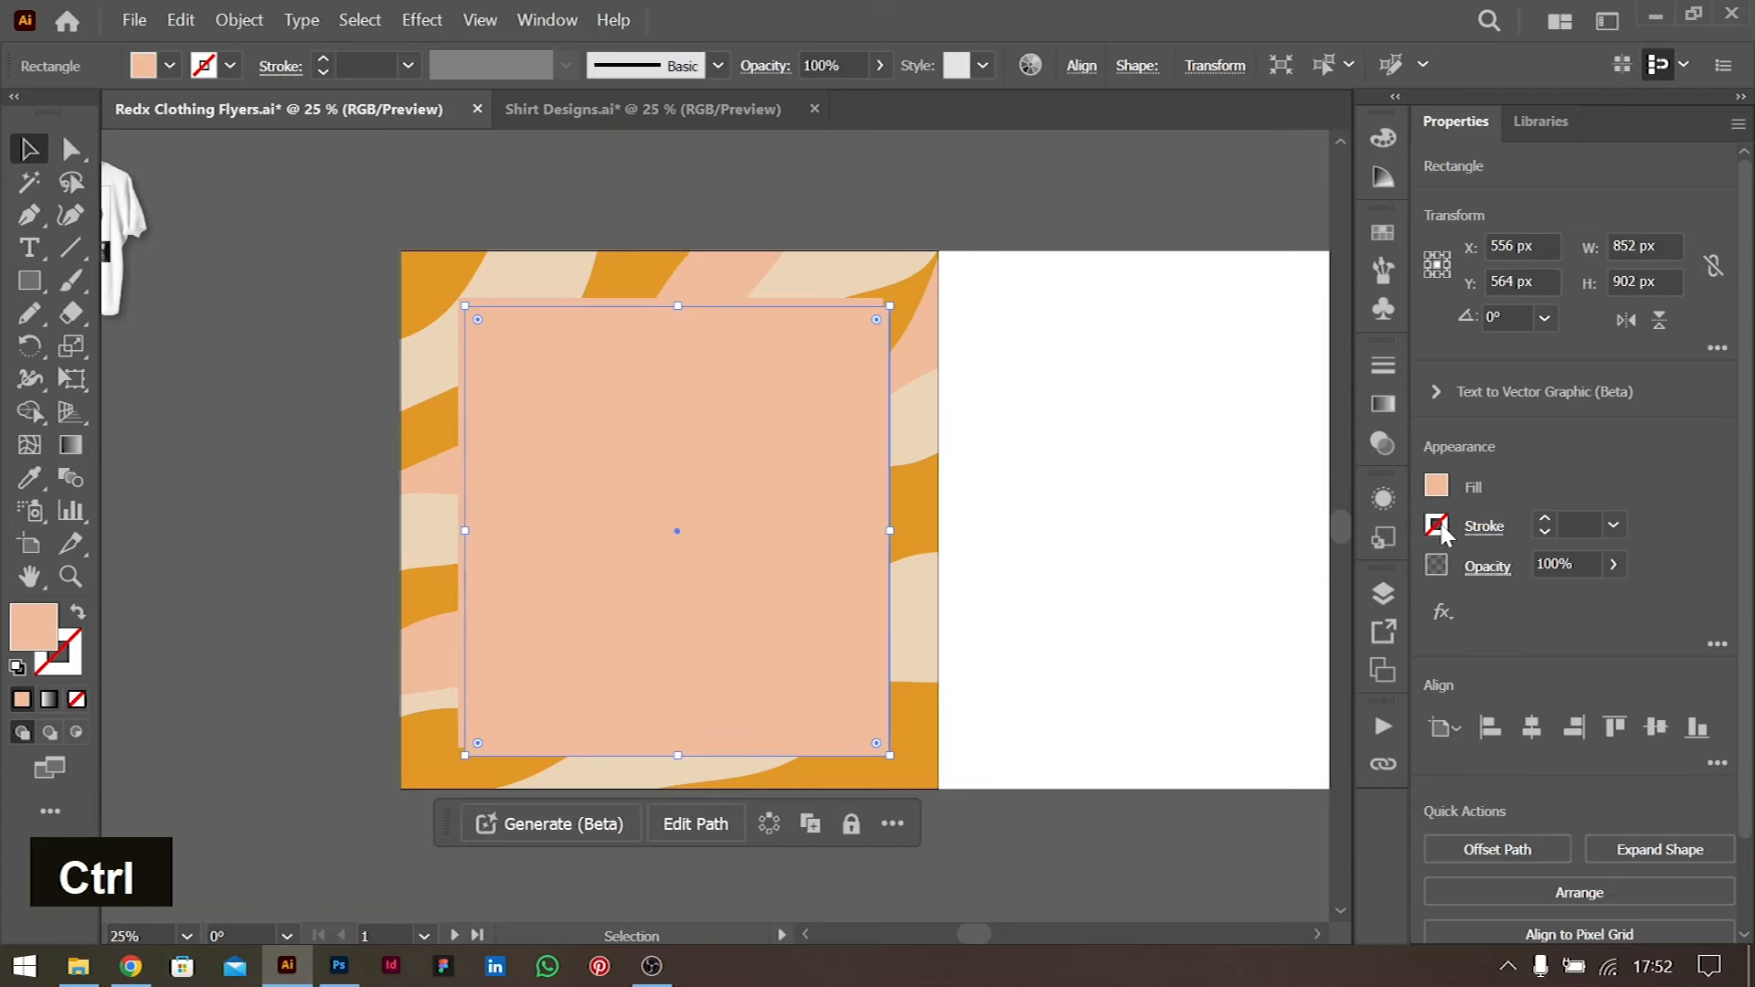
key("ctrl+z")
mouse_move(739, 426)
left_mouse_down()
mouse_move(734, 448)
mouse_move(721, 423)
left_mouse_up()
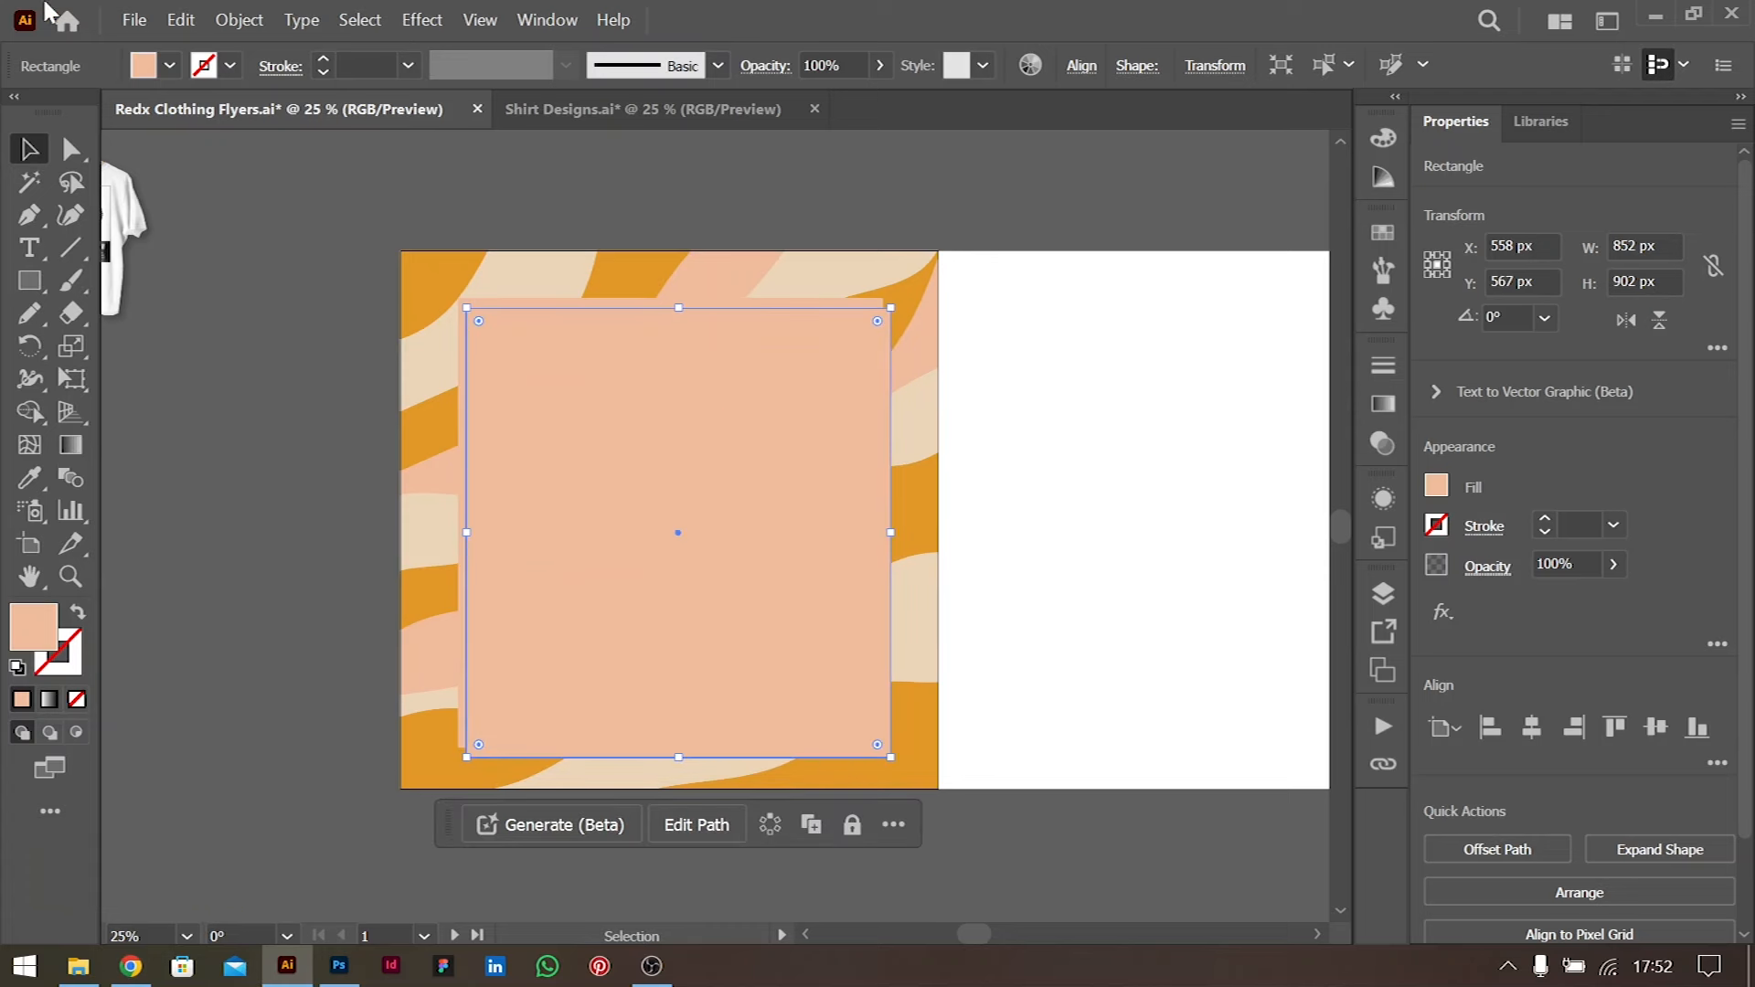
left_click(181, 20)
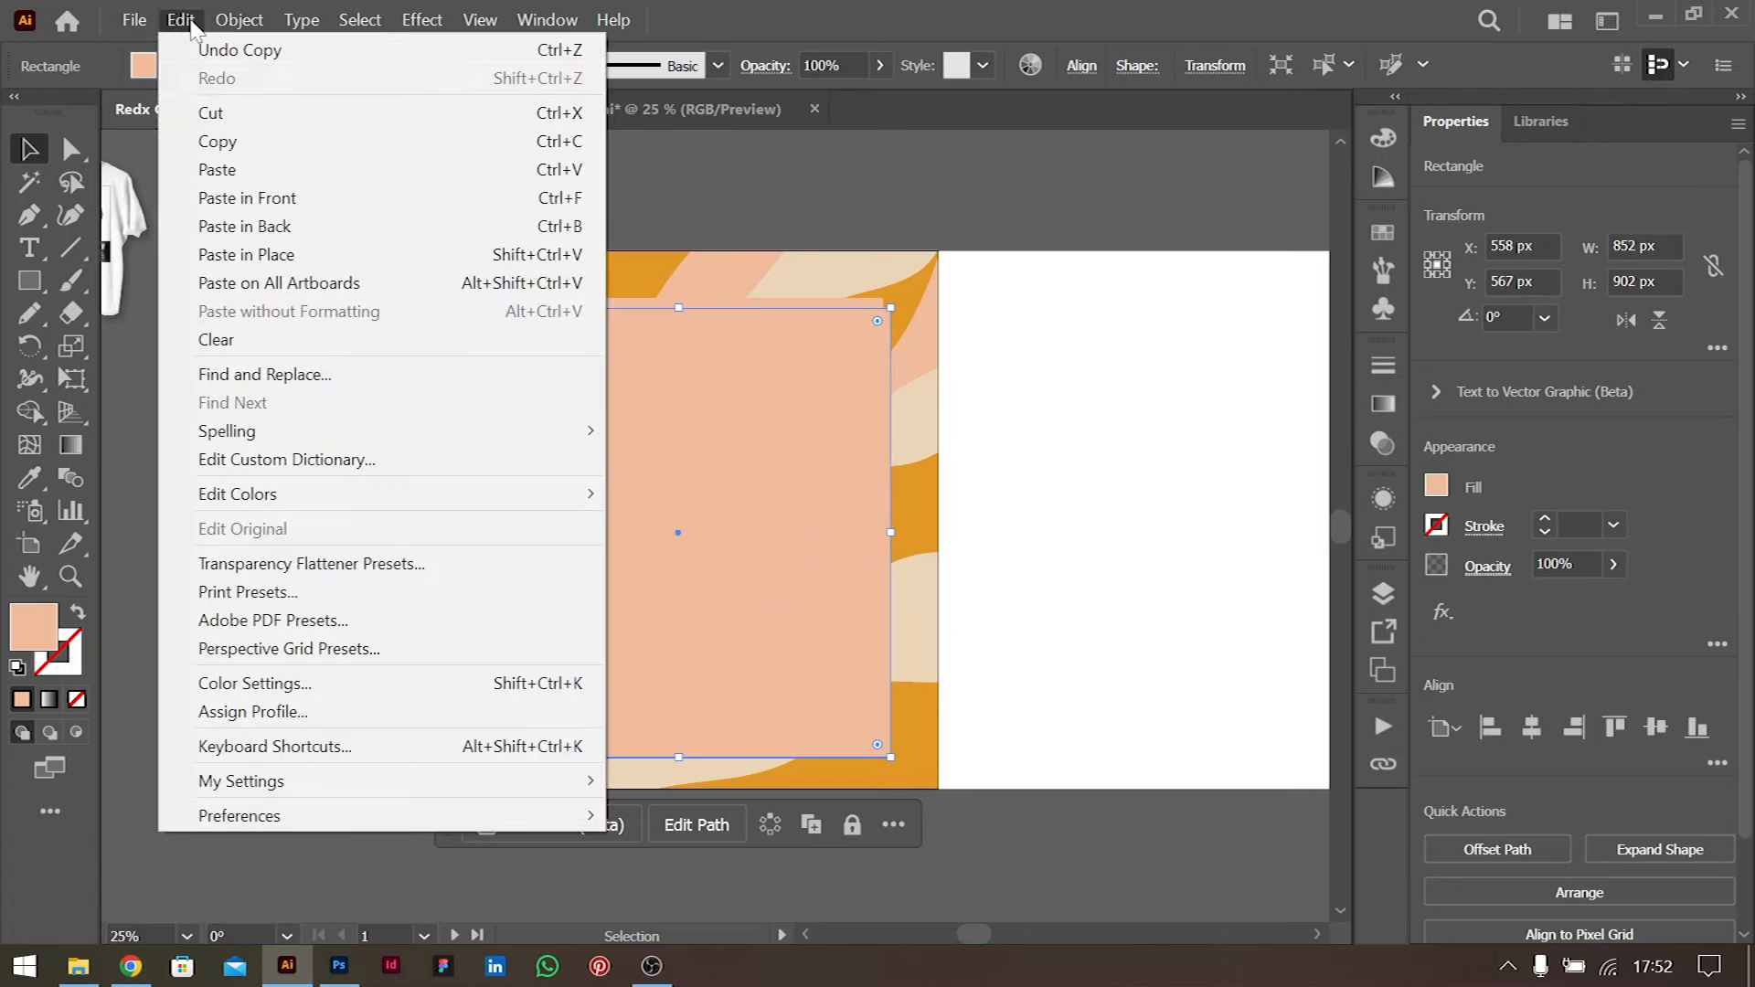
right_click(759, 575)
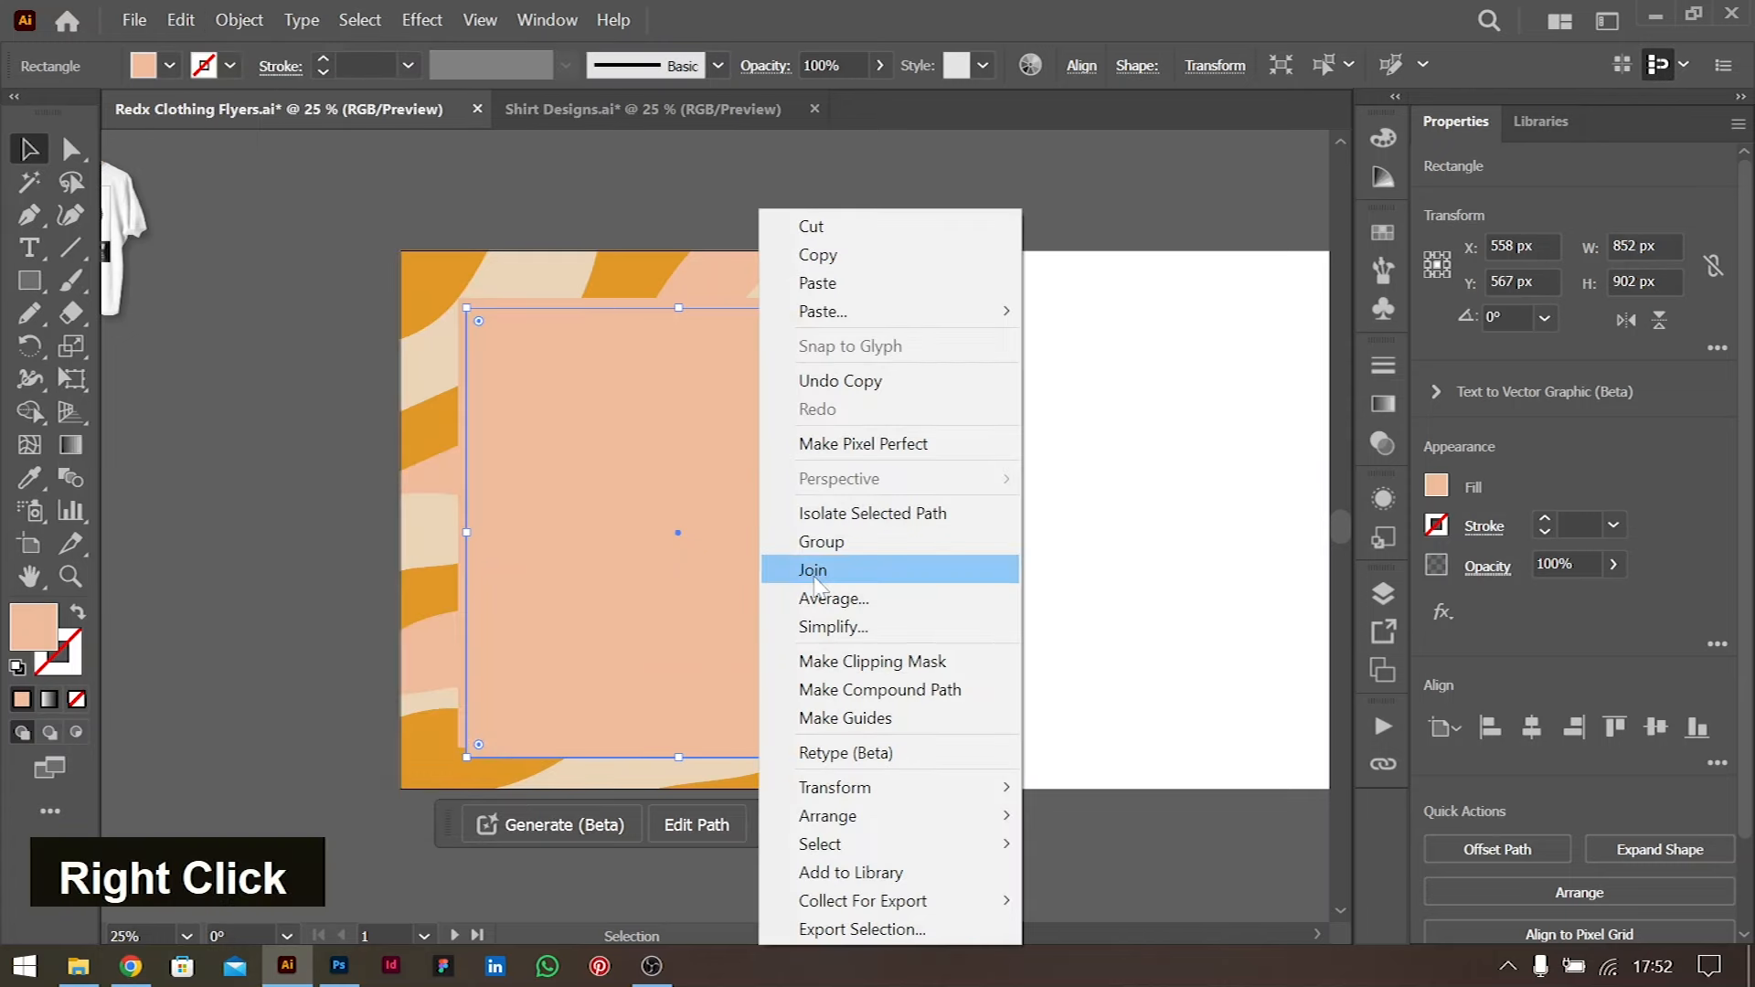
mouse_move(907, 813)
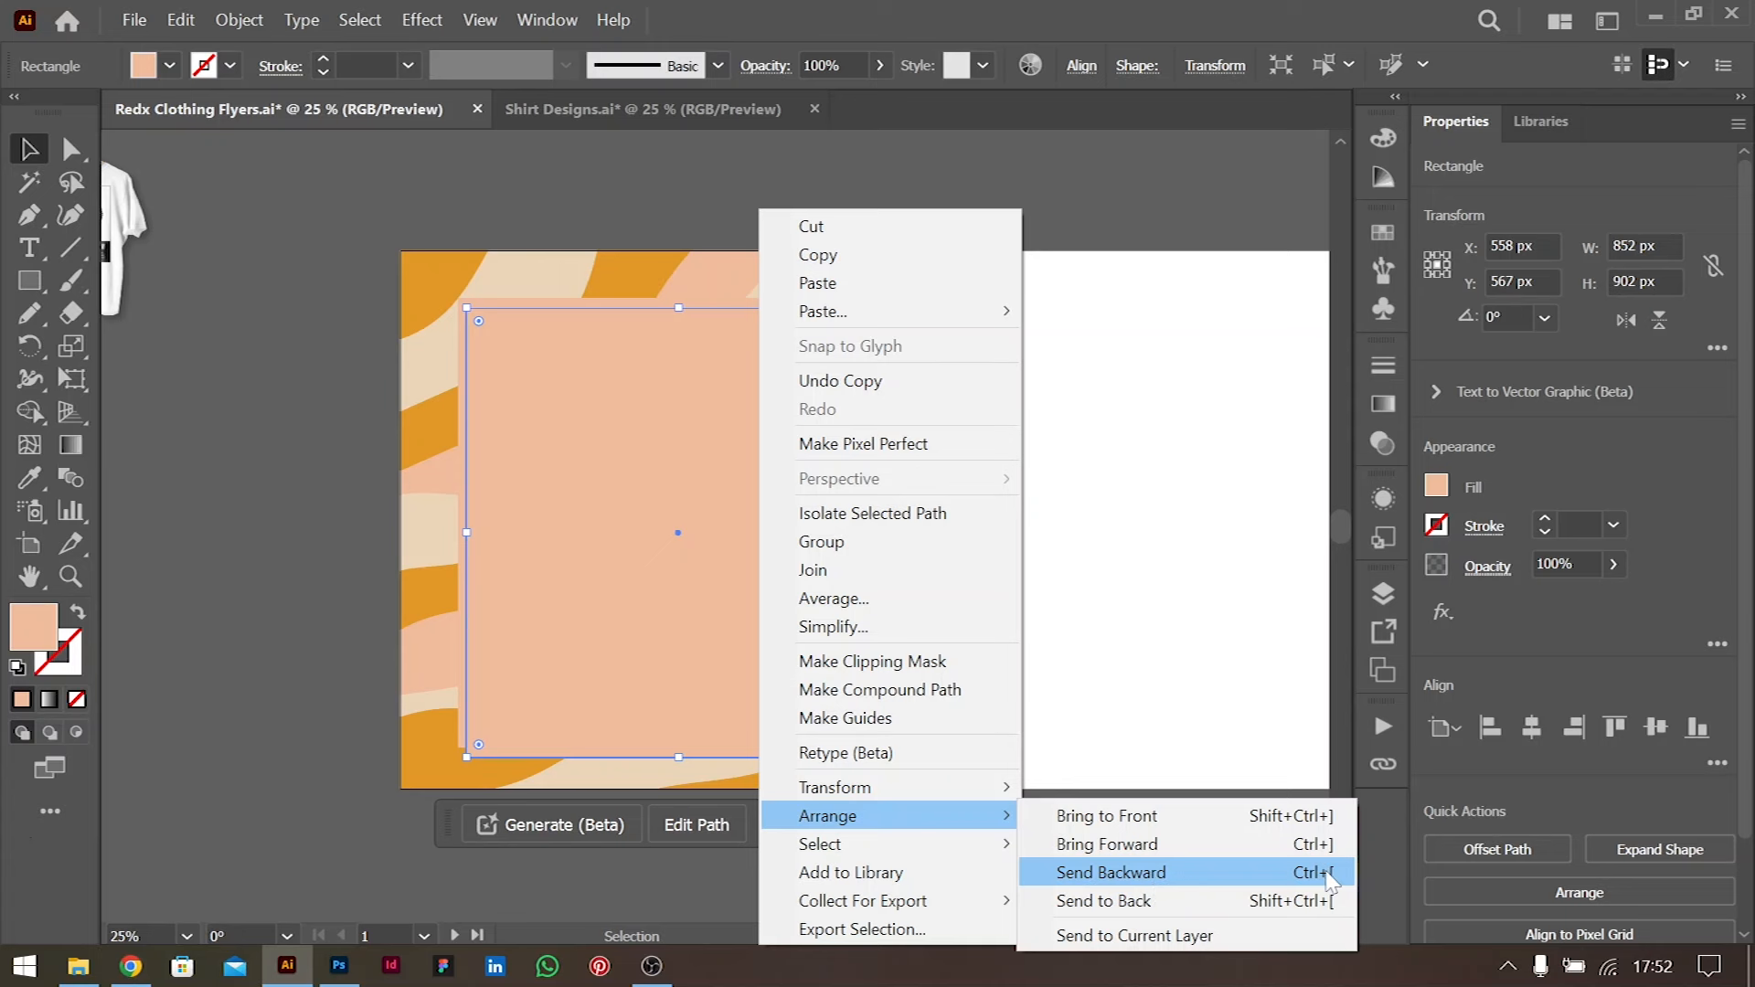
left_click(1328, 880)
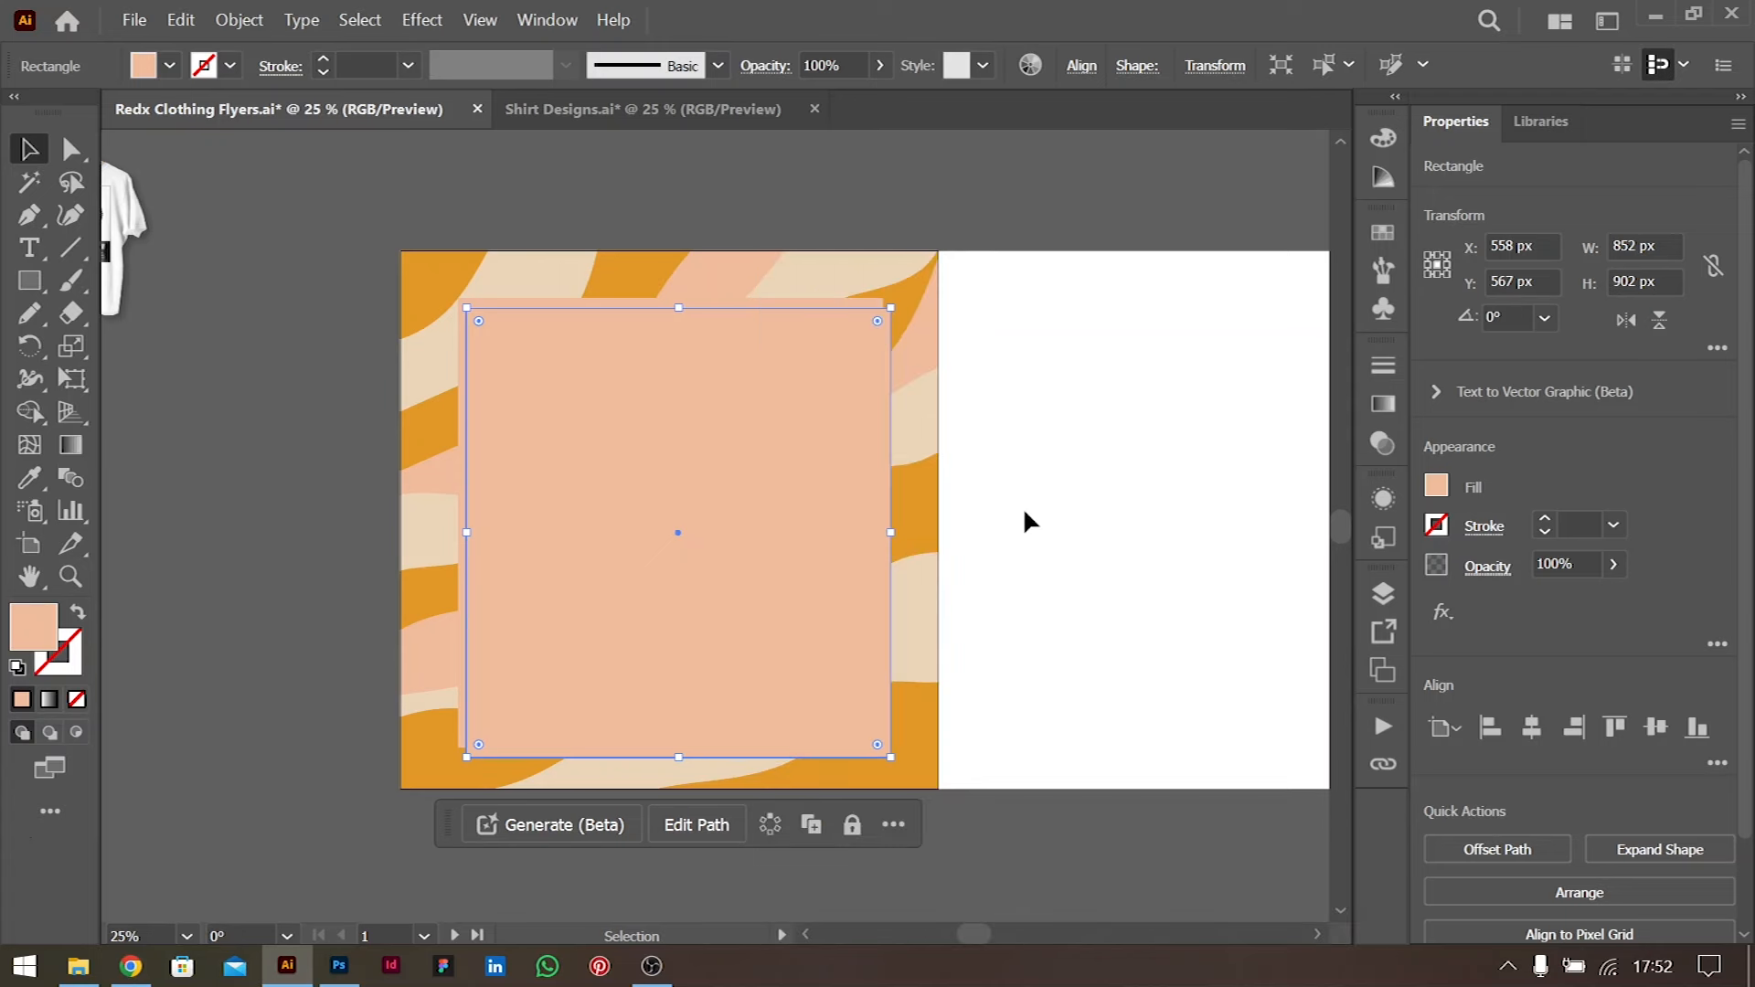
Fill the rear rectangle copy with black and nudge it closer to the peach rectangle so only a thin offset edge shows
left_click(1434, 490)
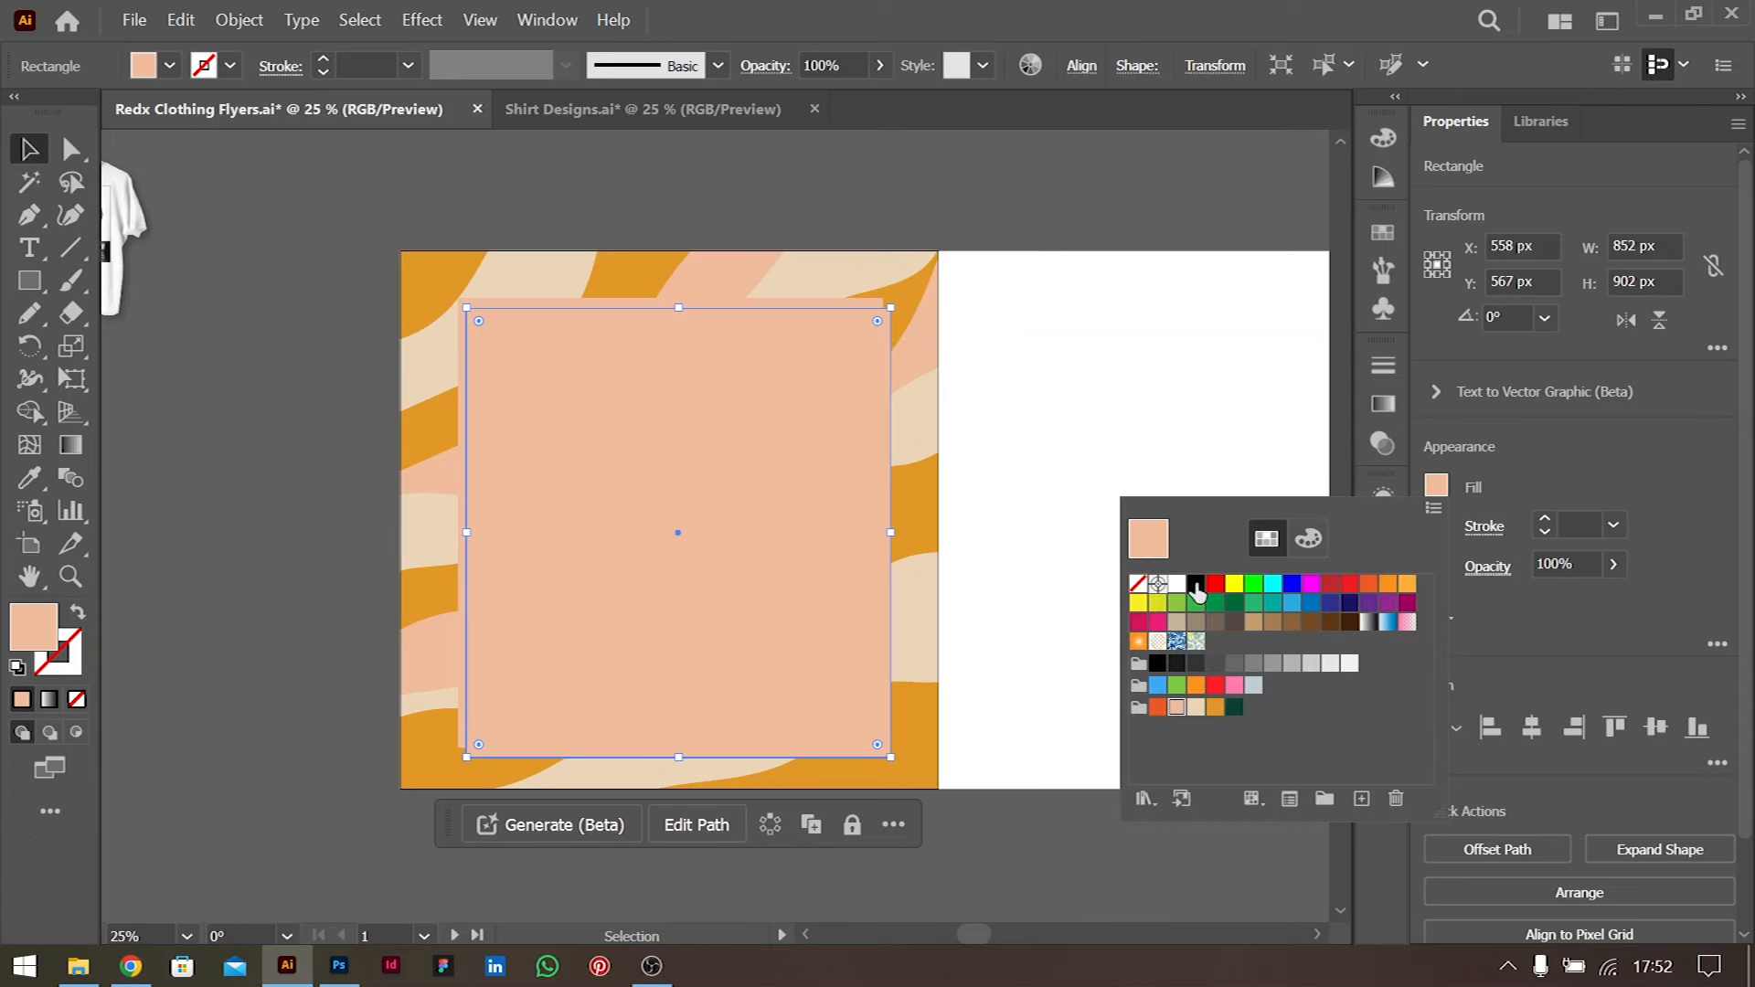
left_click(1196, 589)
key("shift+Up")
key("shift+Left")
key("Down")
key("Right")
key("Down")
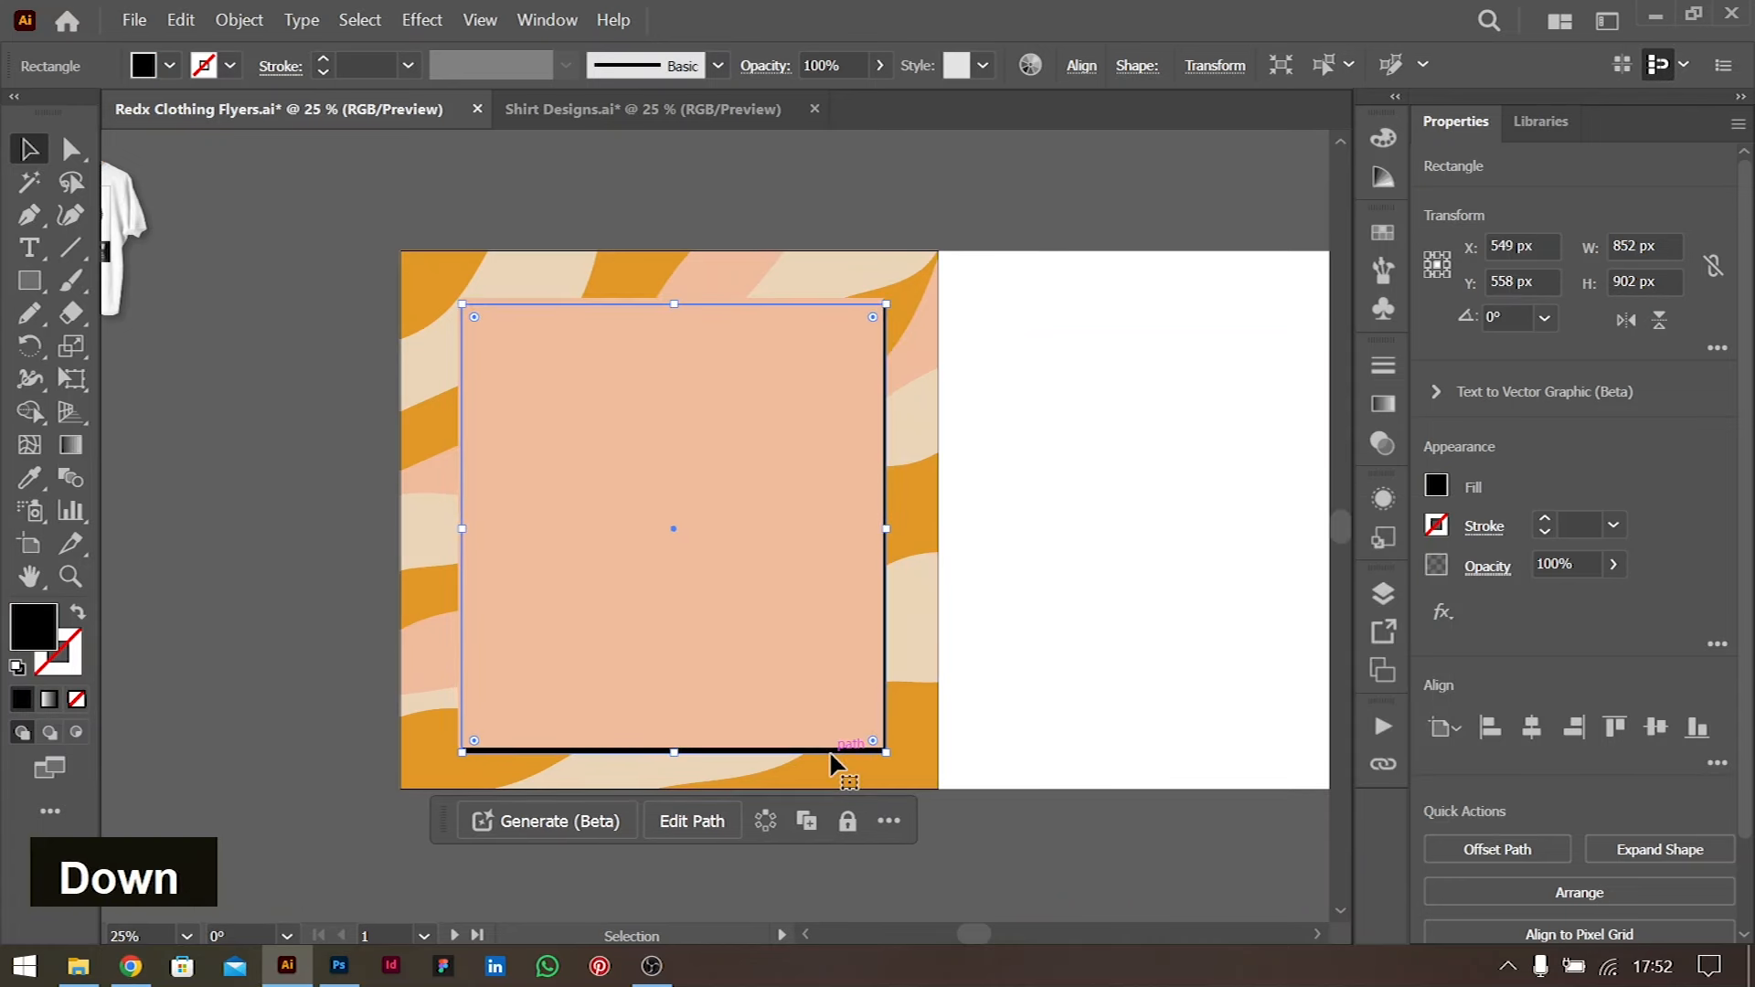
Apply a Gaussian Blur with a 20-pixel radius to the black rectangle copy
left_click(1443, 610)
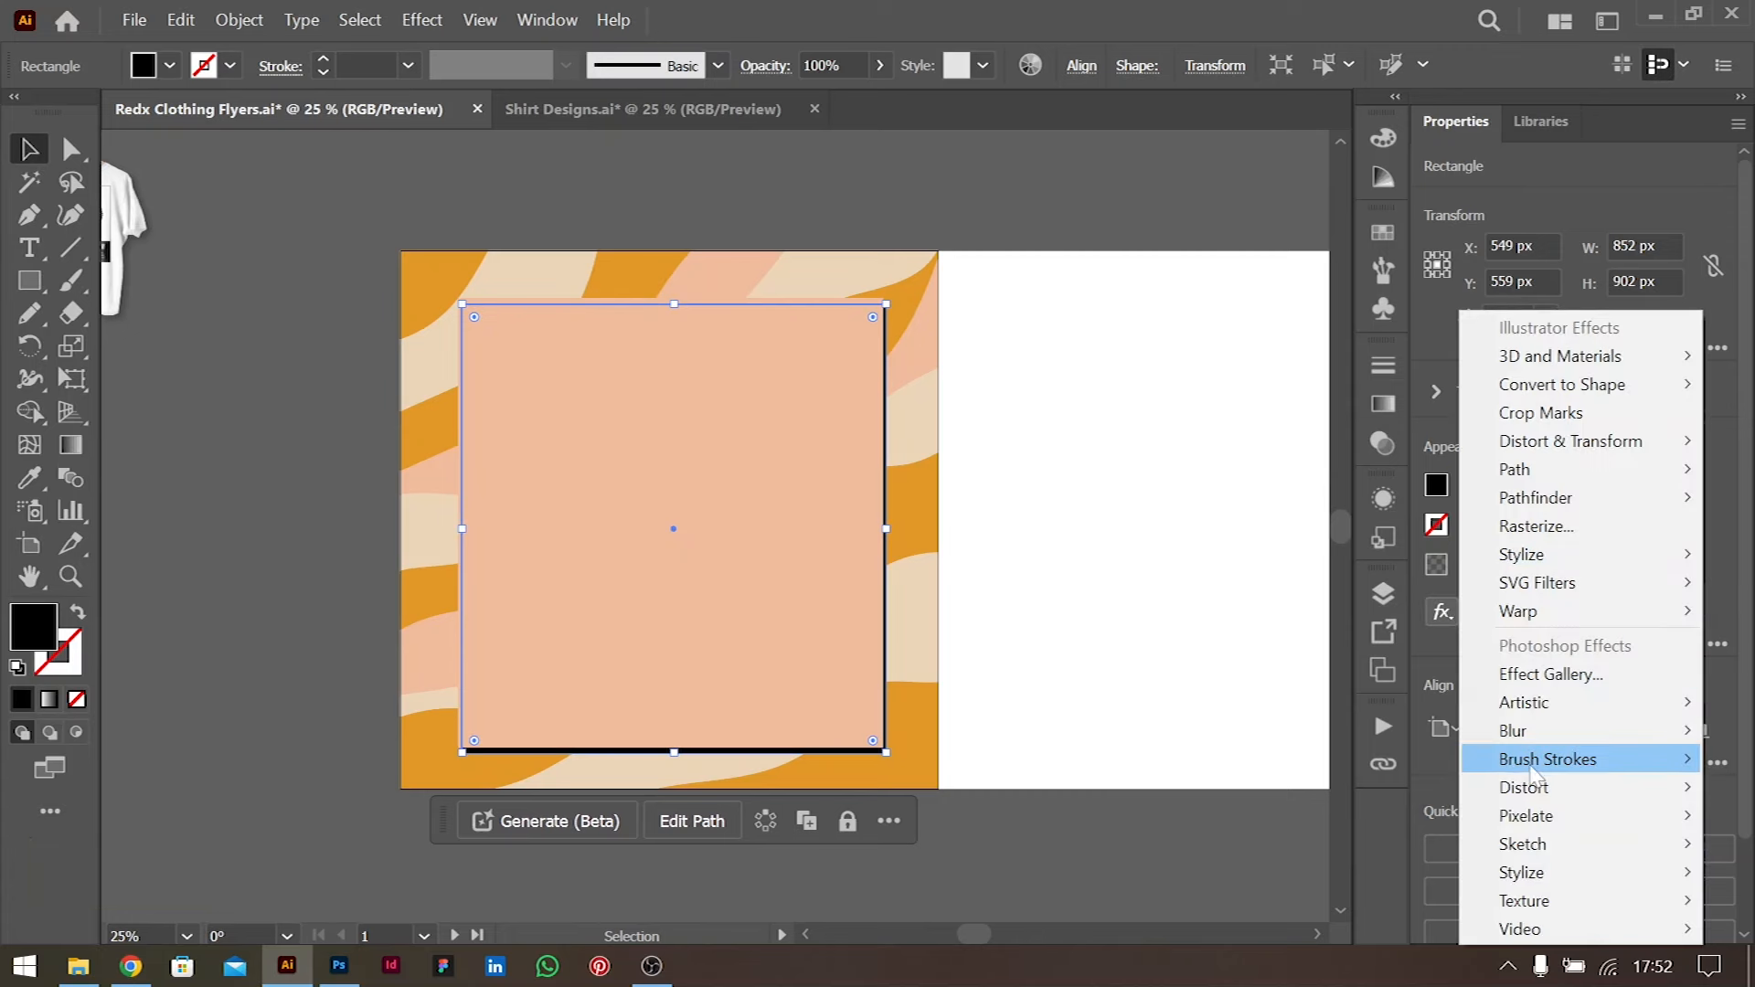
mouse_move(1511, 751)
left_click(1307, 727)
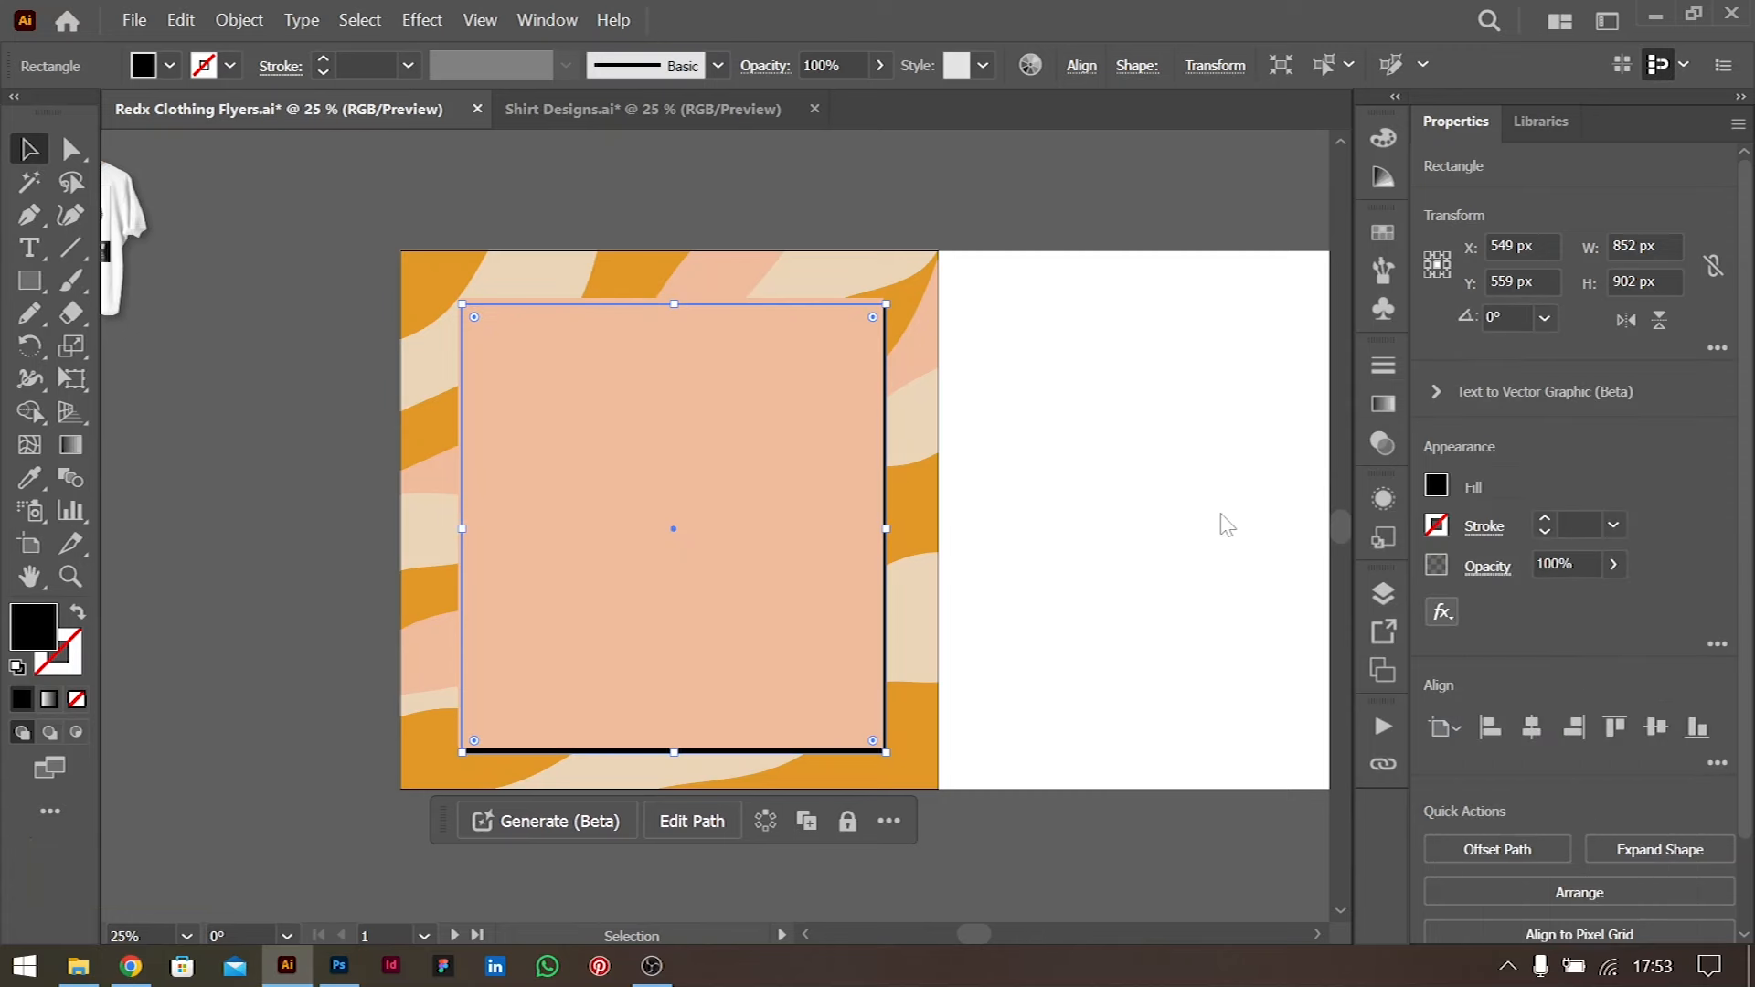
double_click(666, 307)
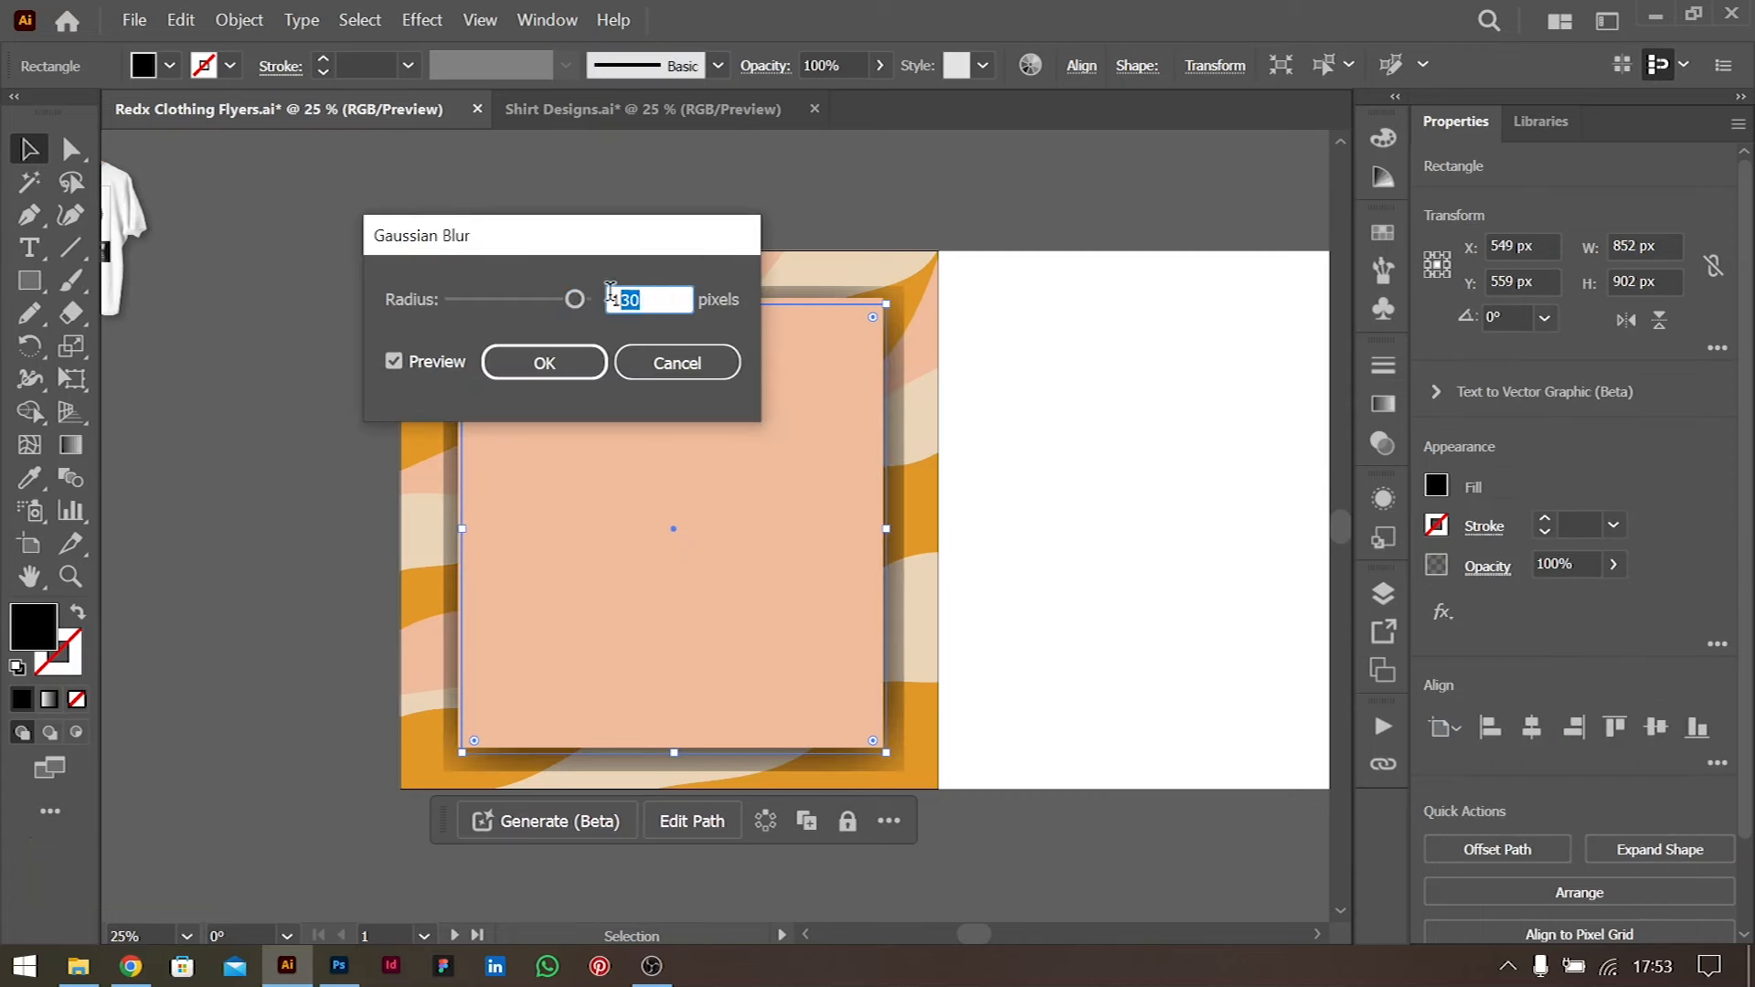
type("20")
key("Tab")
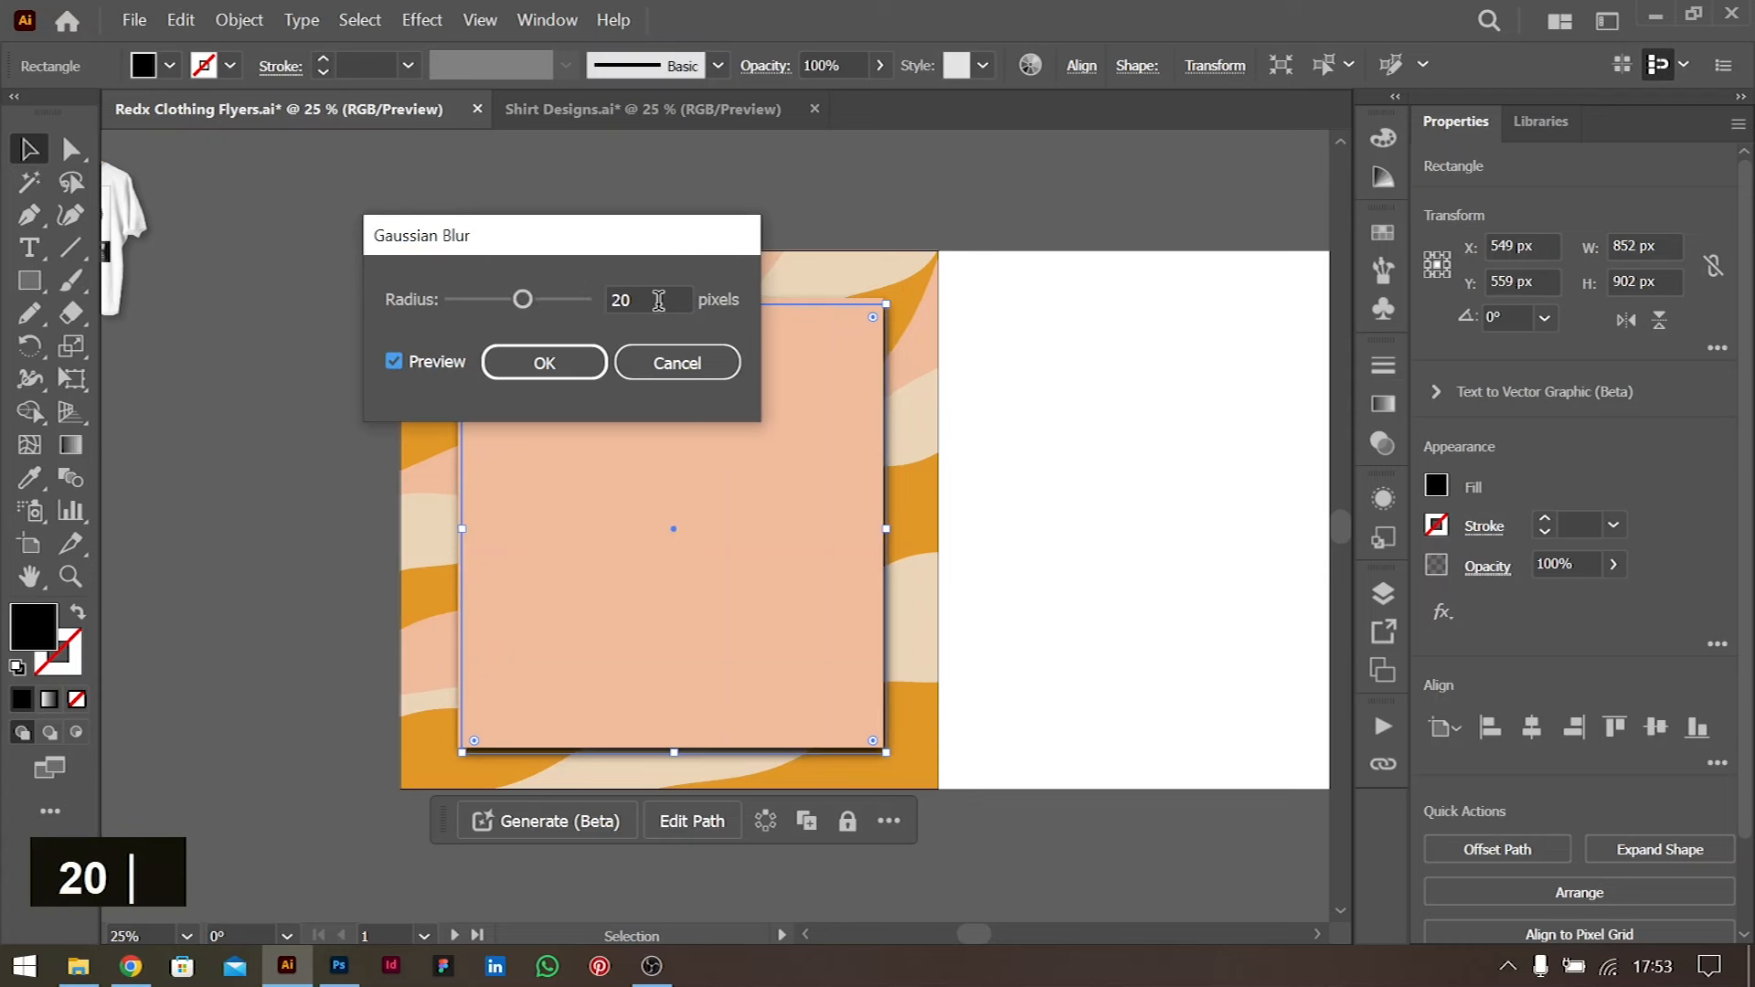
double_click(624, 302)
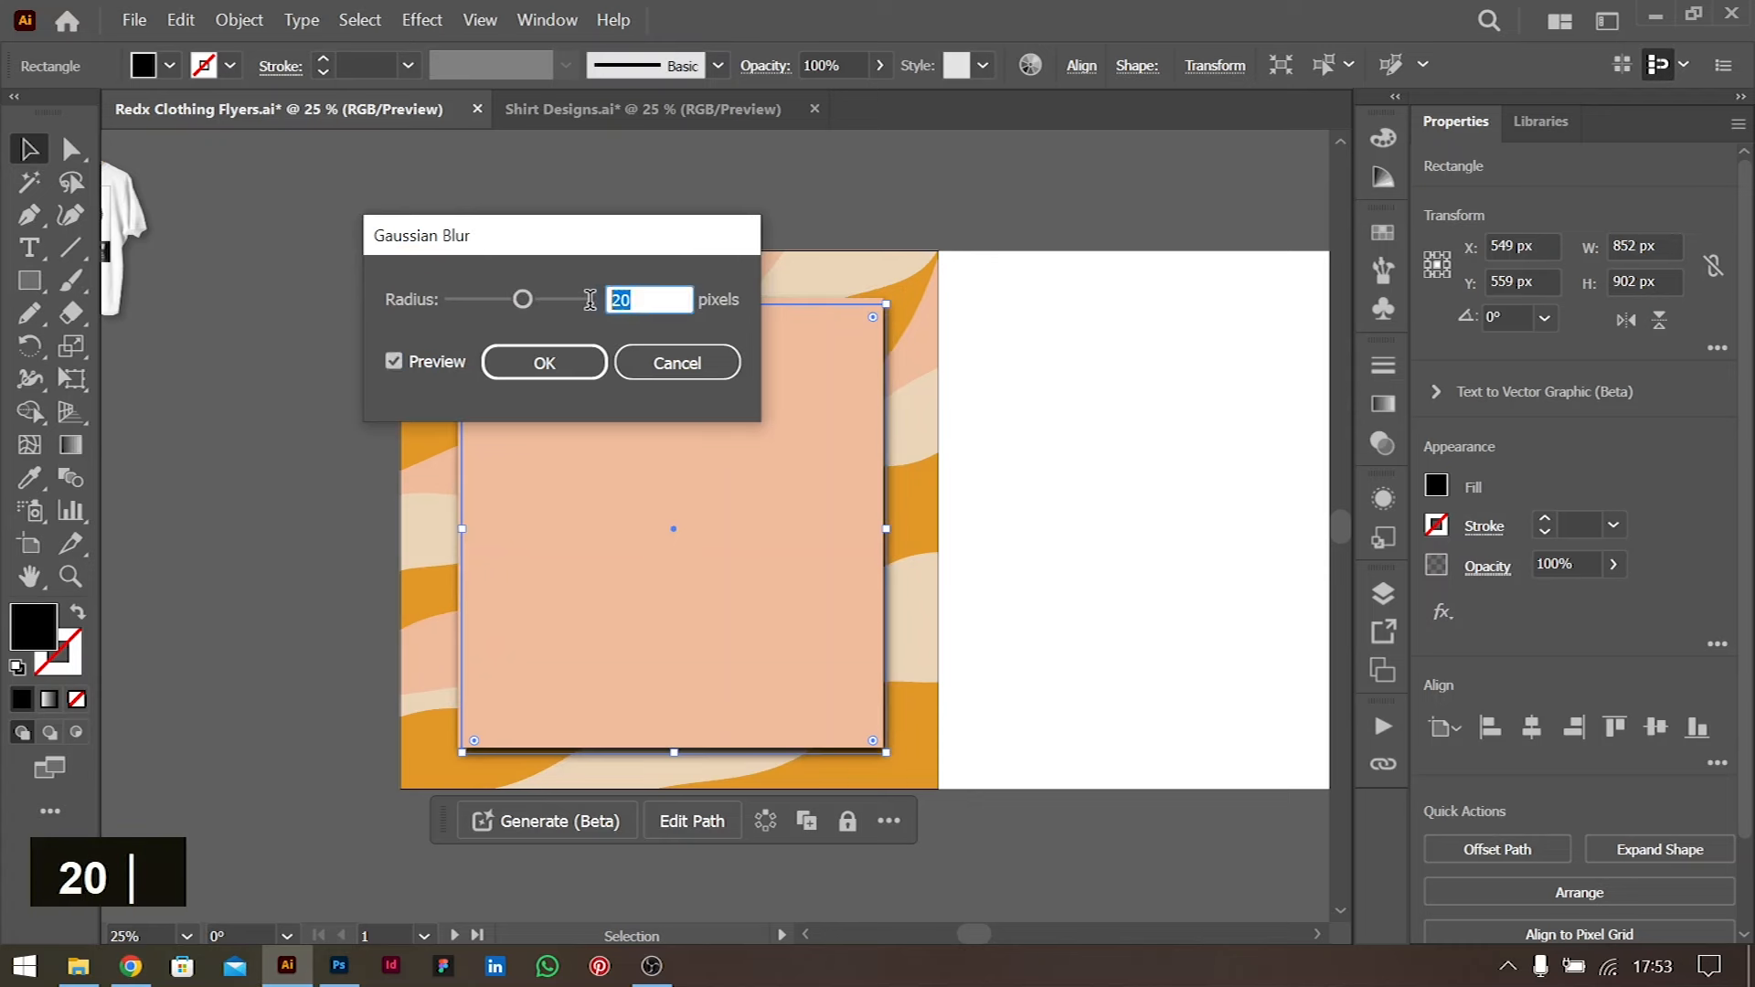
left_click(574, 375)
Set the blurred black rectangle's opacity to 30% and deselect it
left_click(1568, 564)
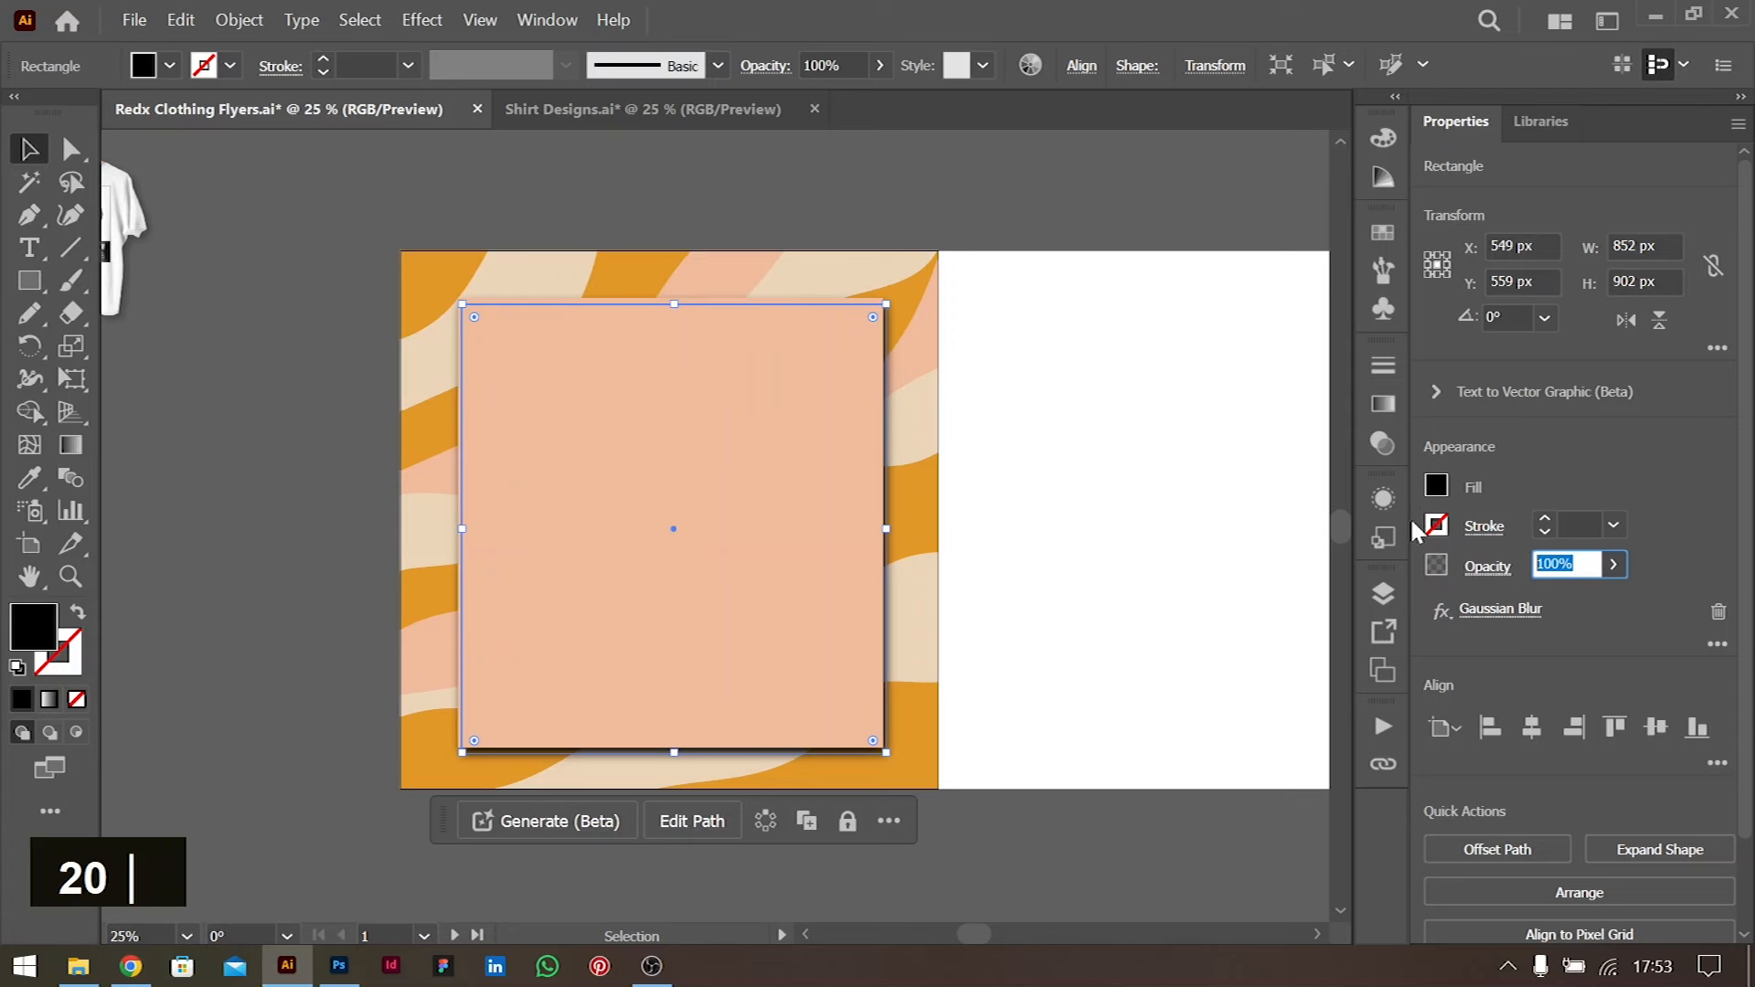
type("30")
key("Tab")
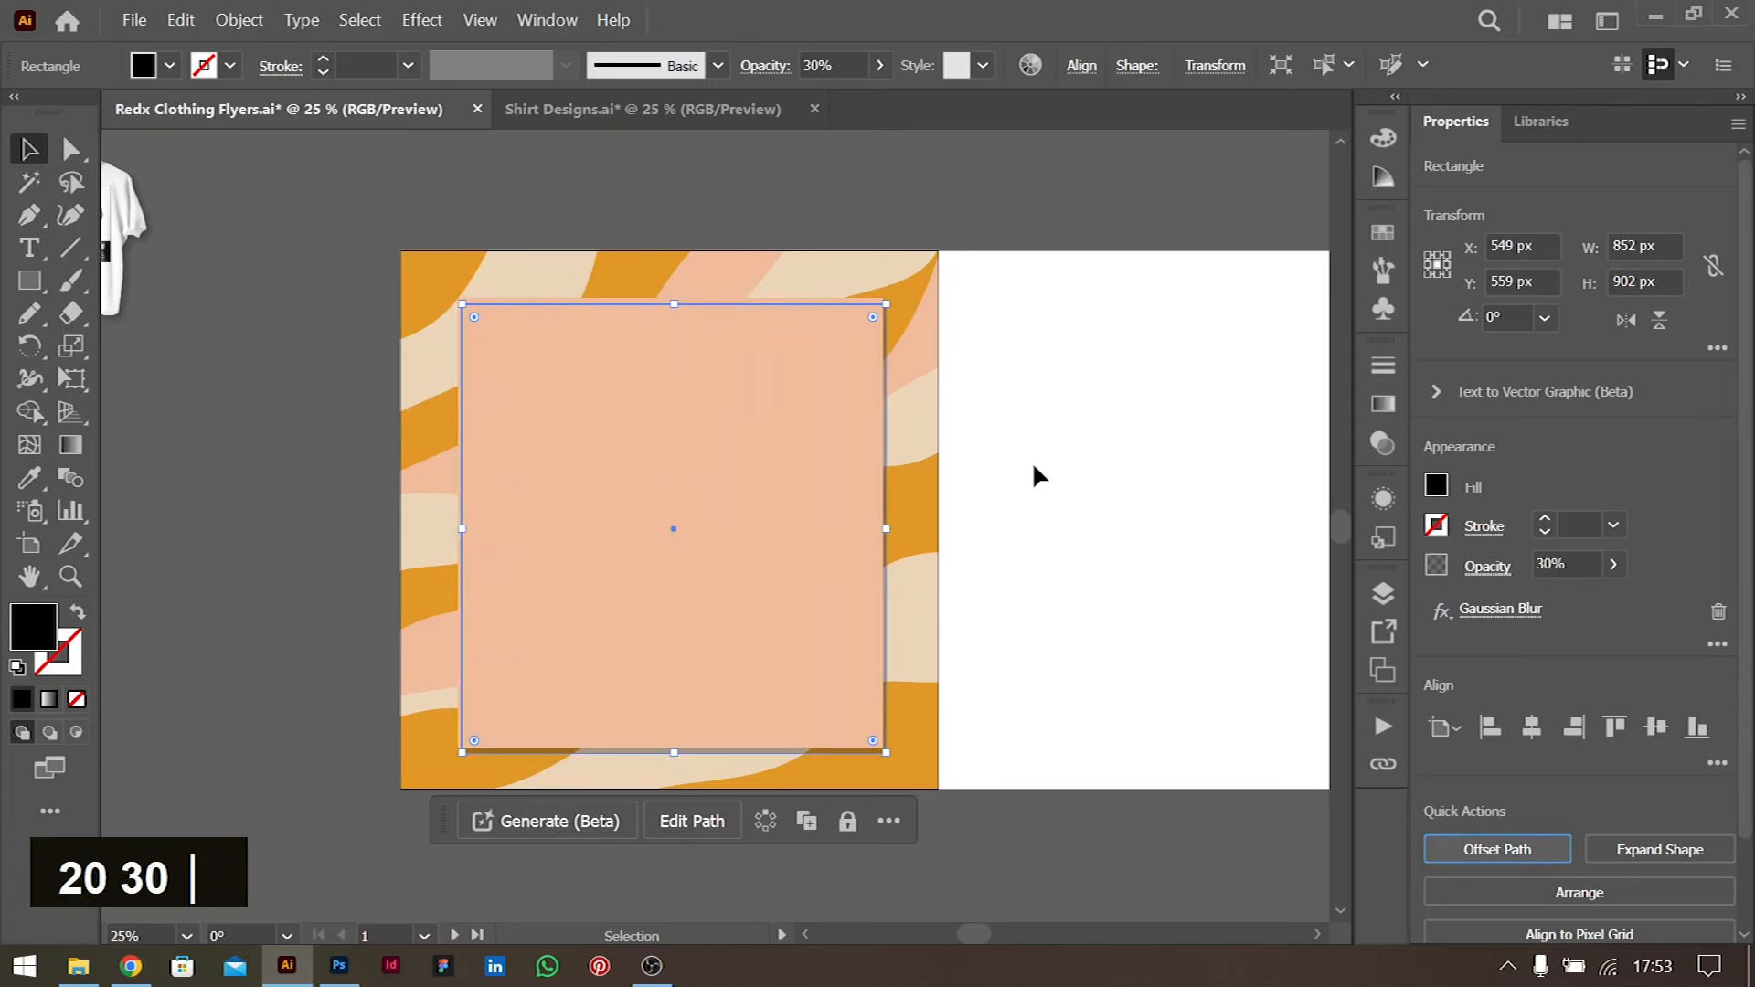
left_click(1125, 369)
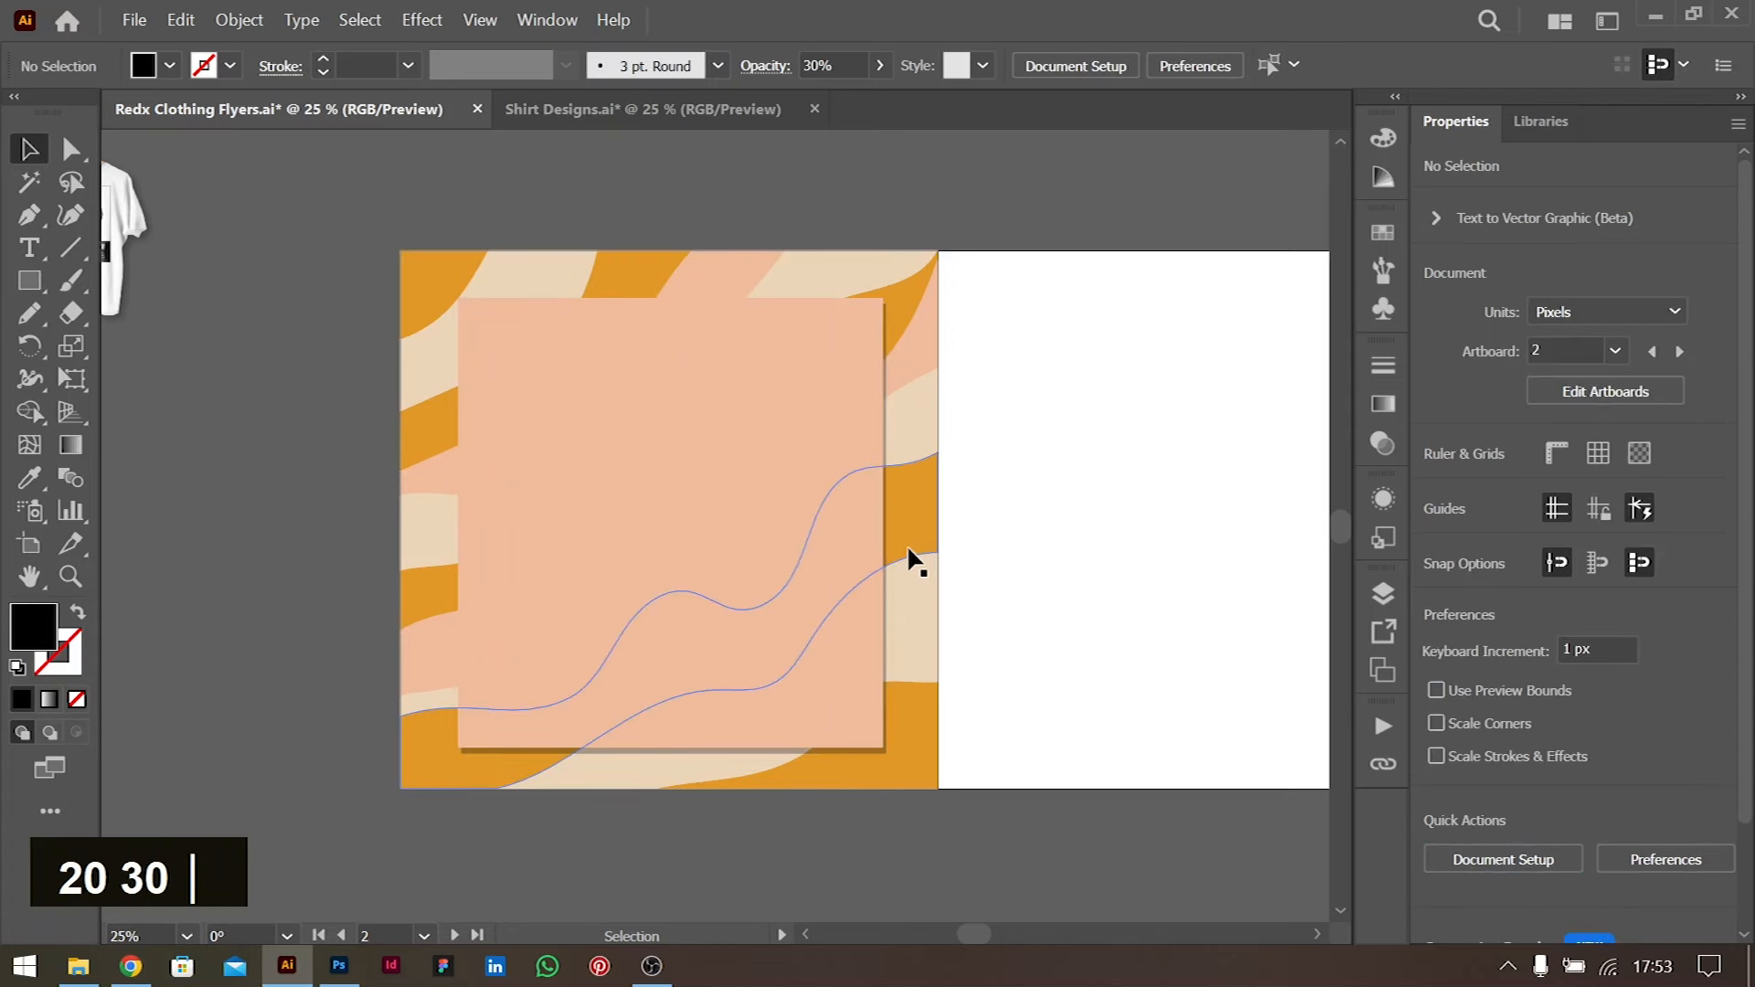
Test-move the peach rectangle and try the design without its blurred shadow copy, undoing both changes
left_click_drag(881, 709, 1056, 670)
key("ctrl+z")
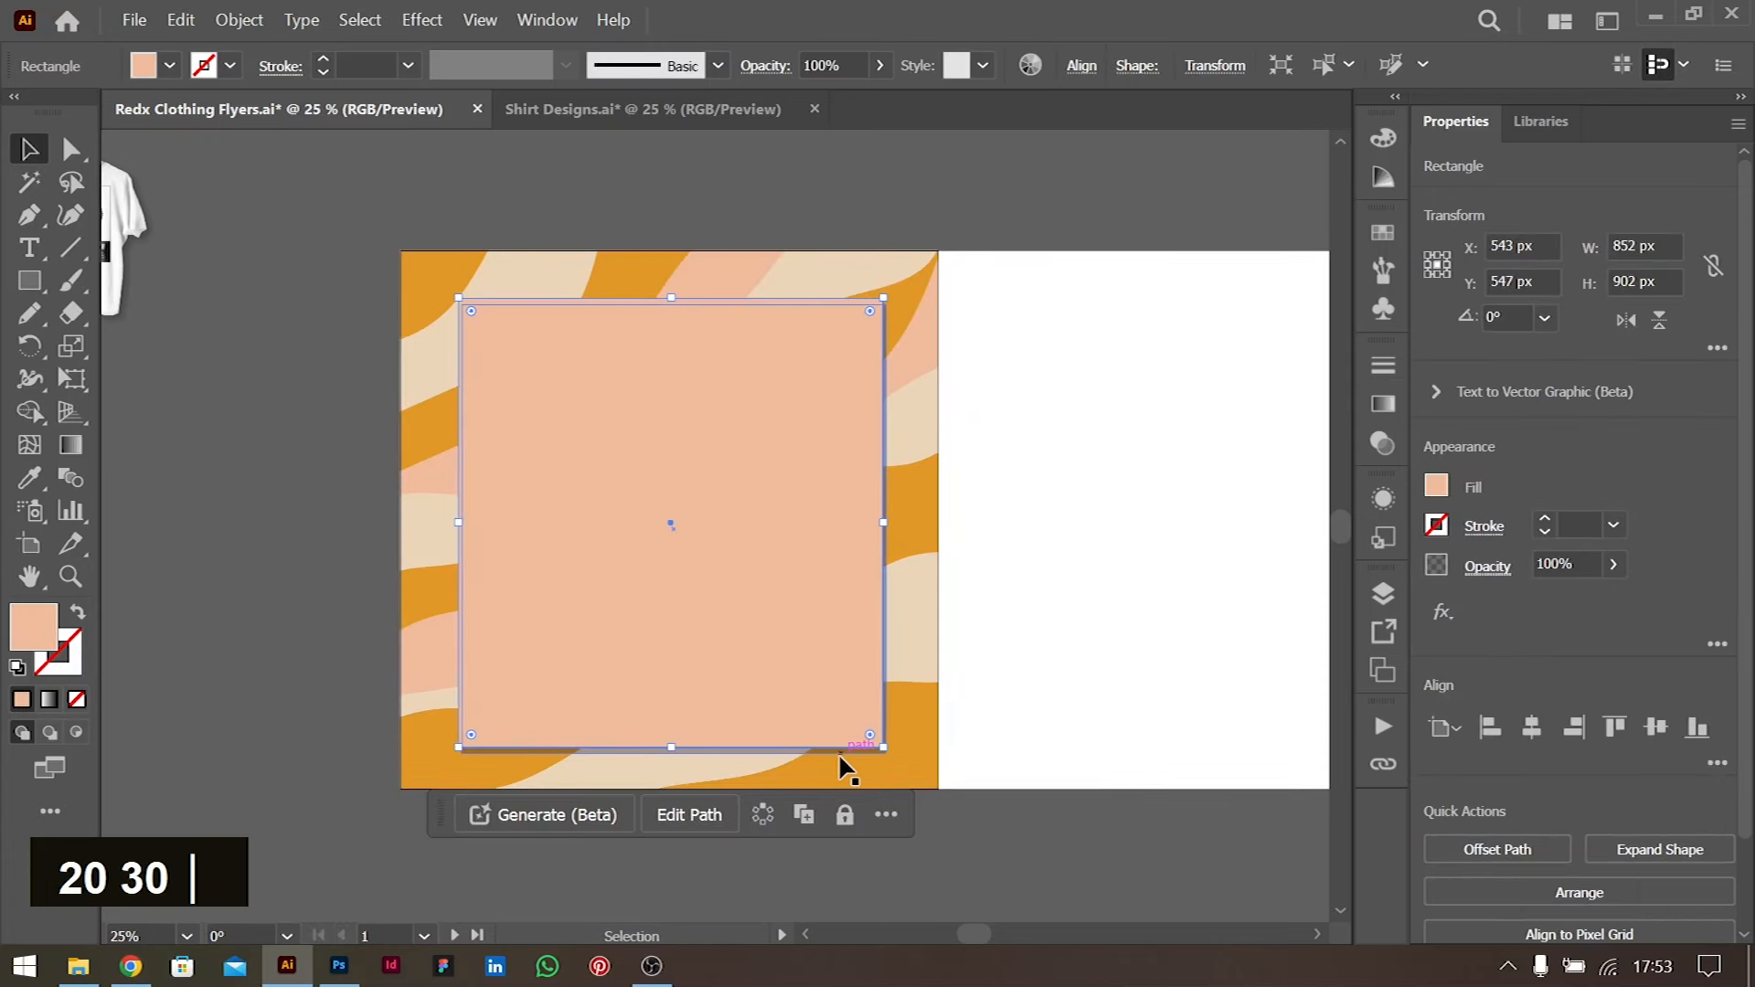
left_click_drag(846, 768, 320, 645)
key("Delete")
scroll(787, 523, "right", 2)
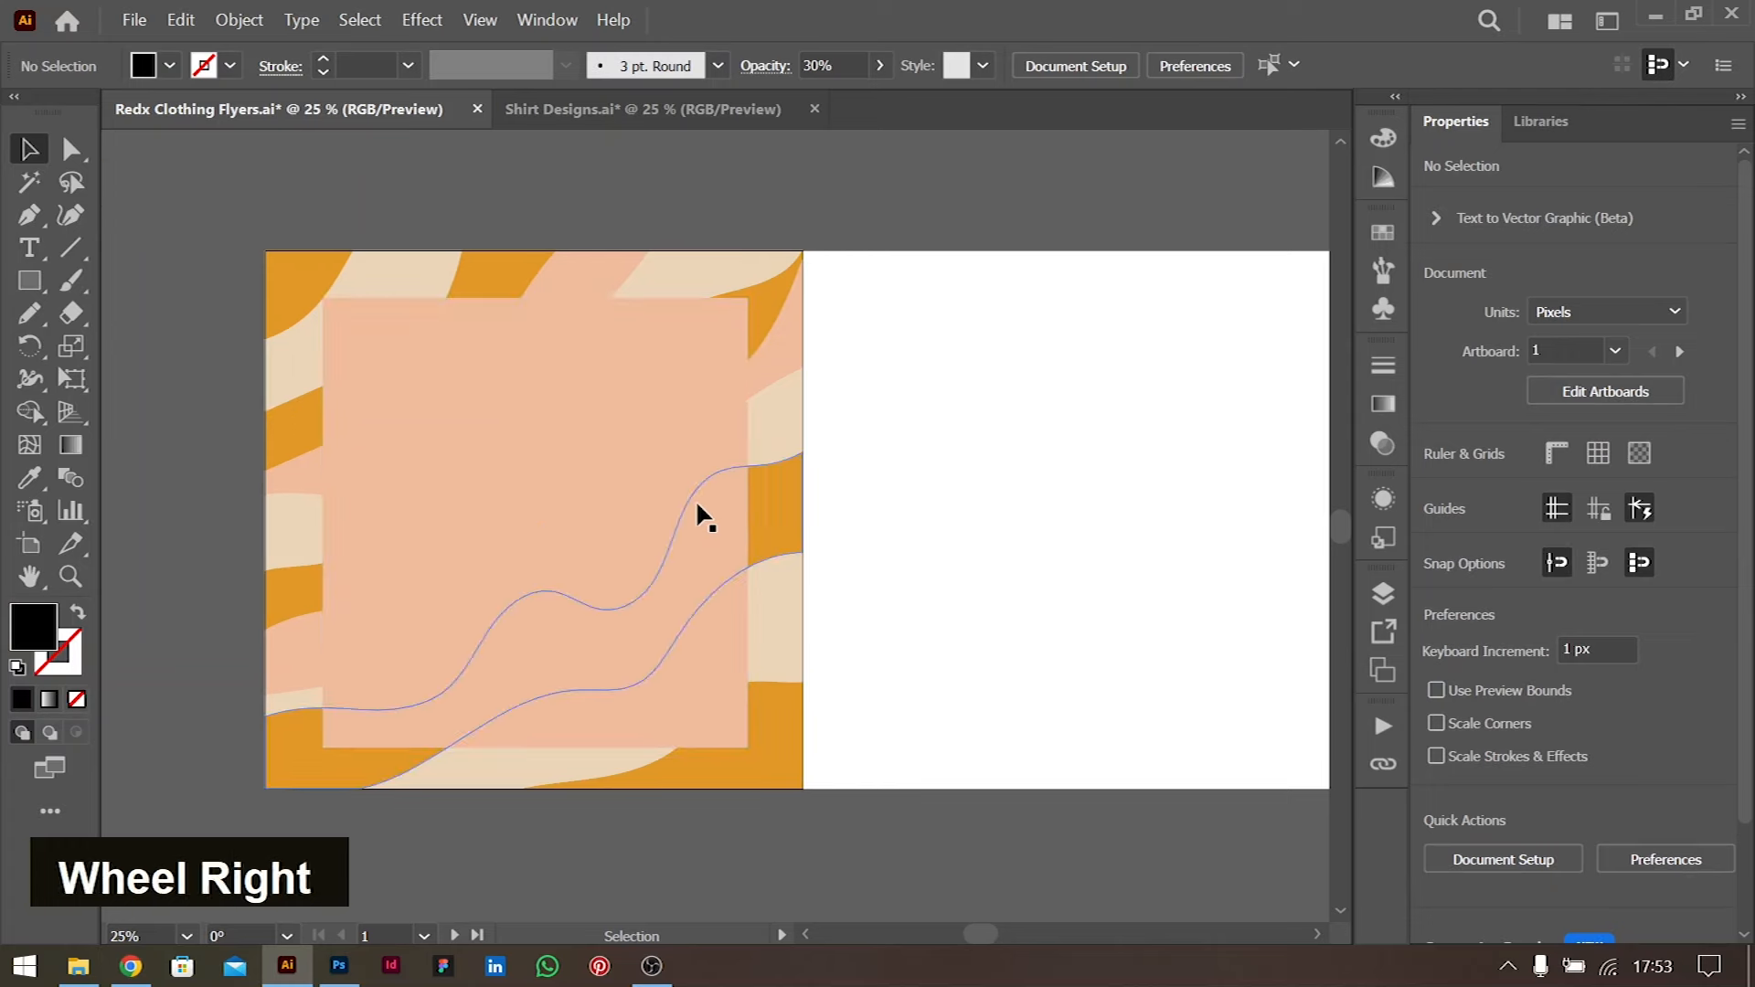
left_click(732, 514)
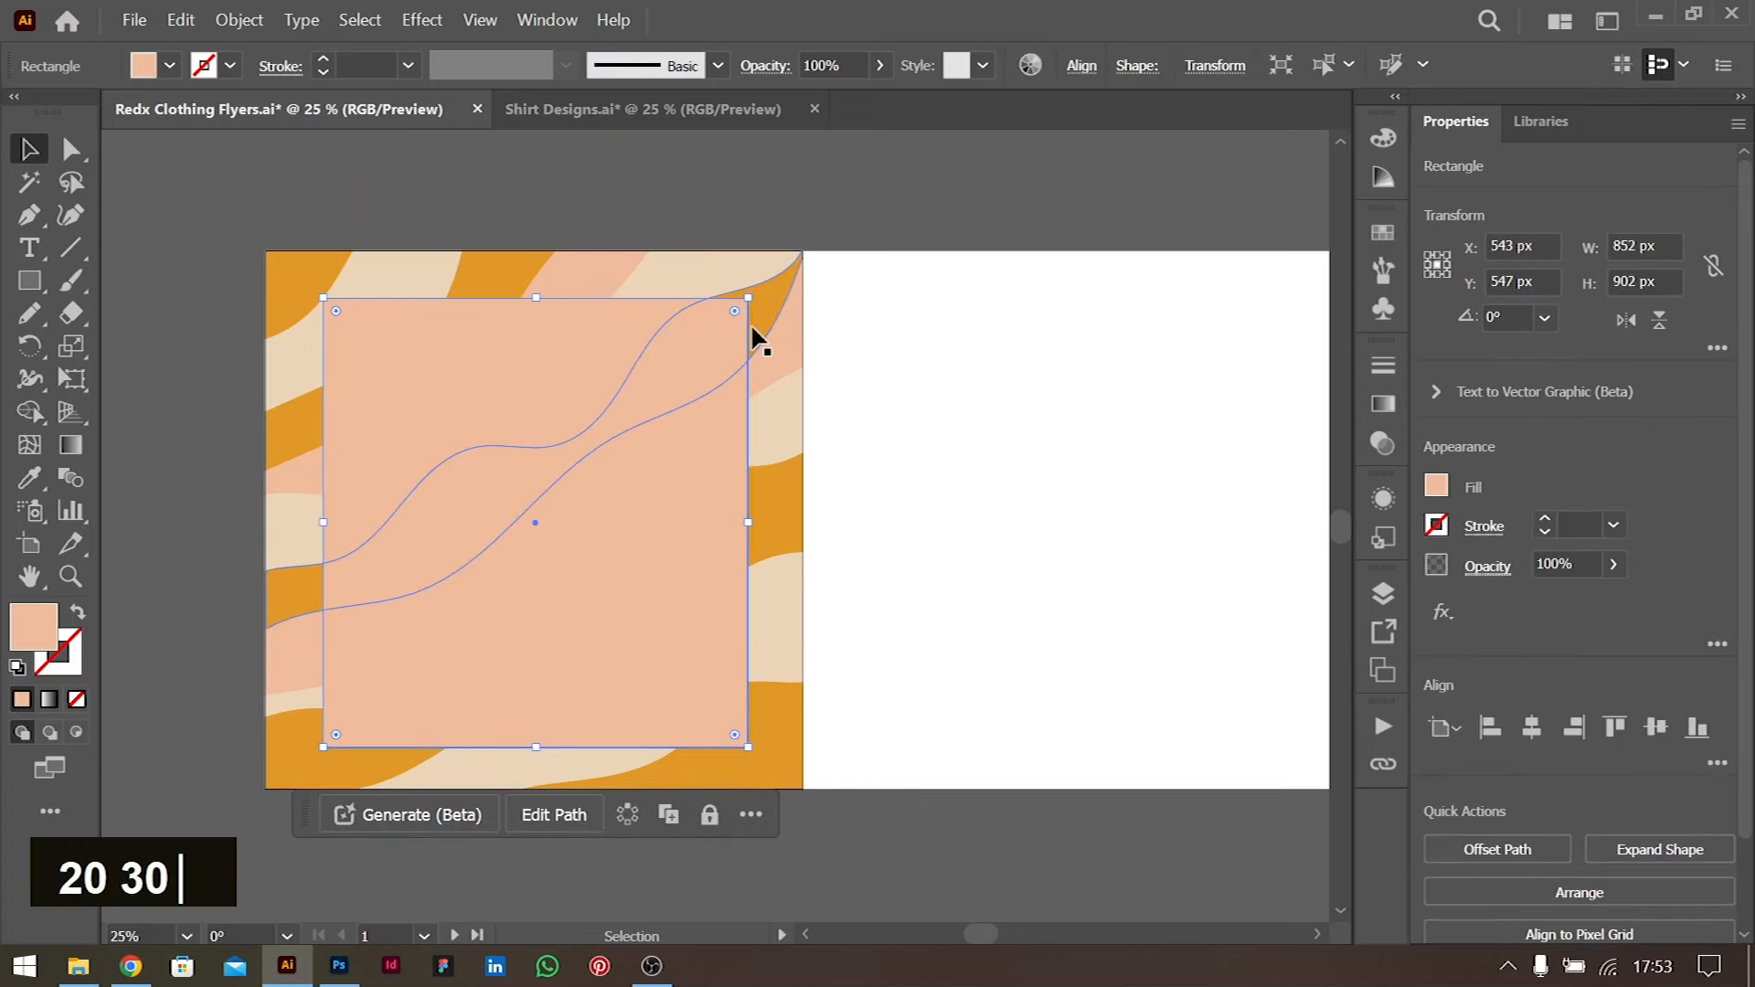
key("ctrl")
key("ctrl+z")
key("ctrl+z")
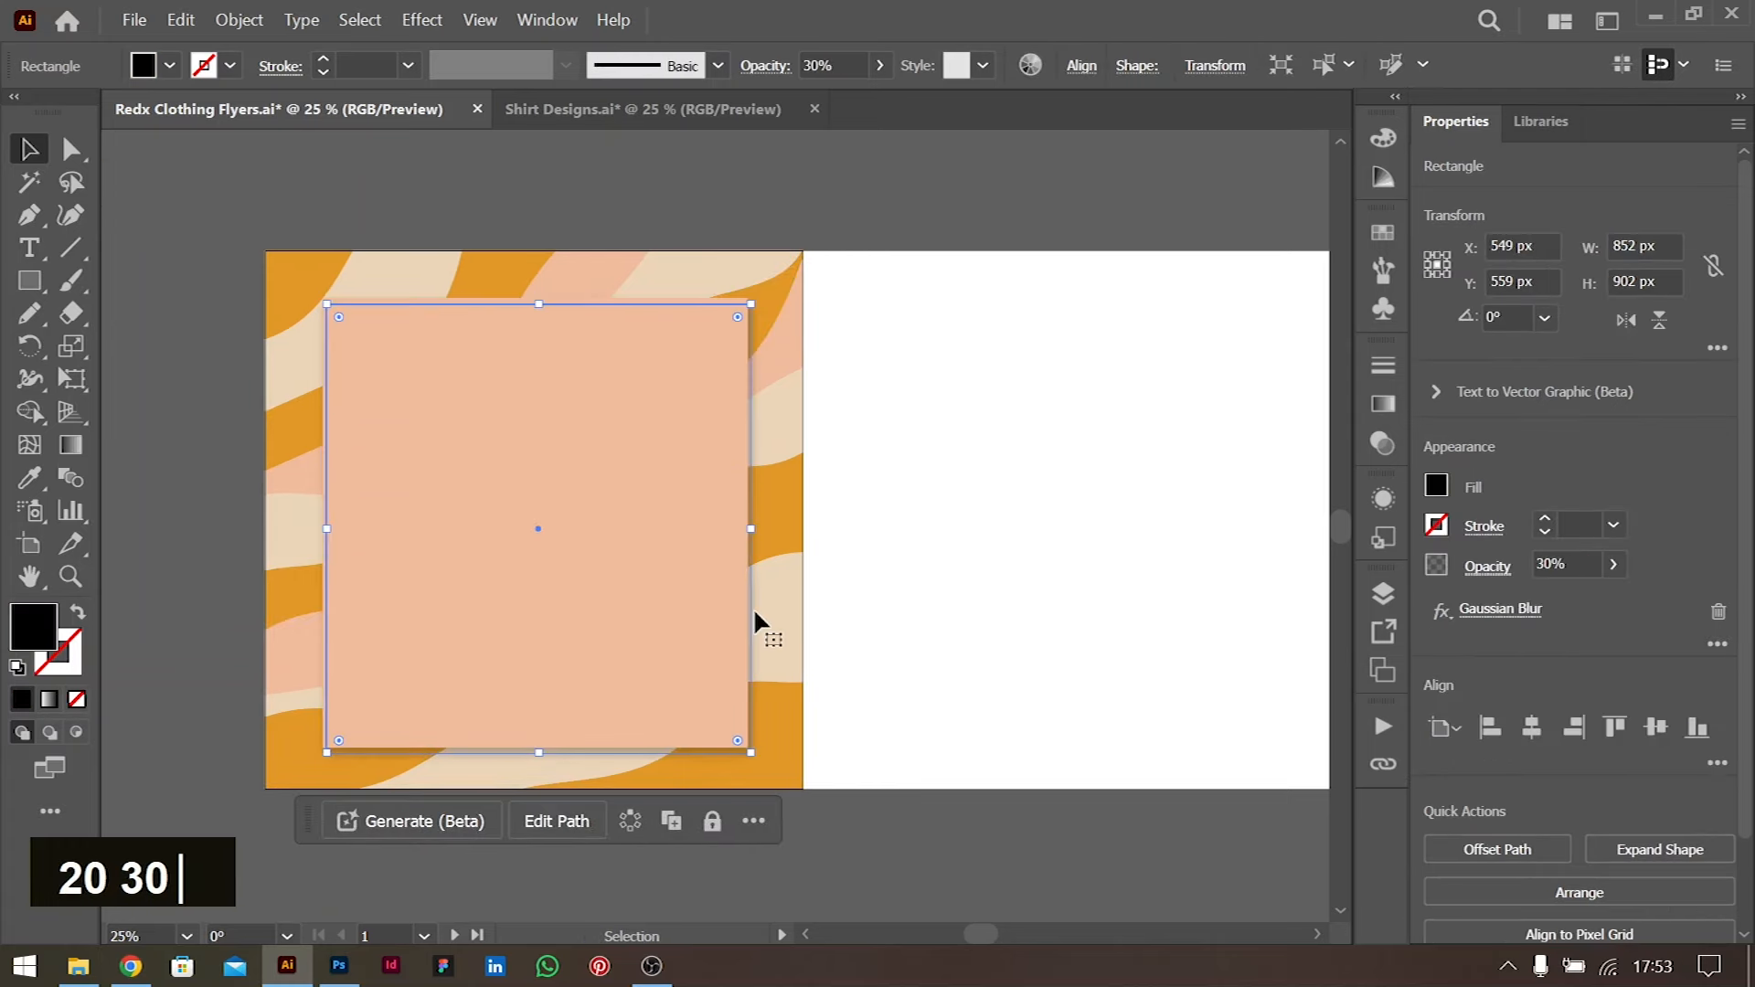
Change the blurred shadow rectangle's fill to the golden swatch and set its opacity to 100%
left_click(1440, 485)
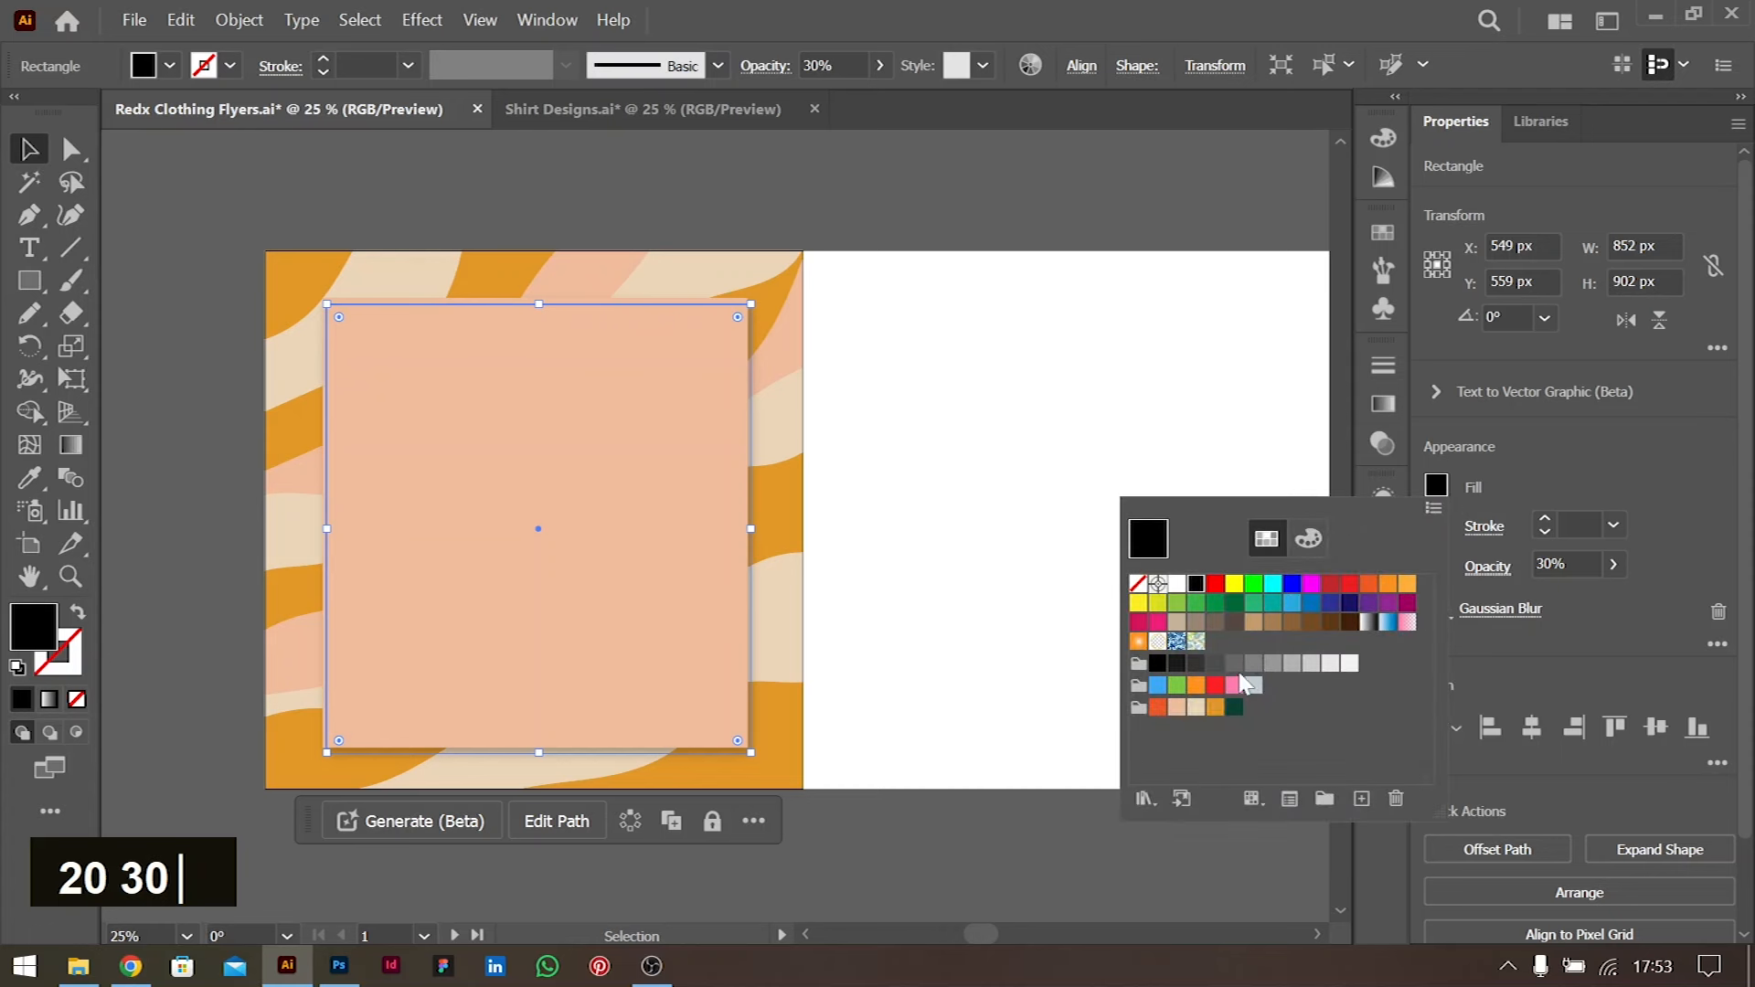
left_click(1216, 708)
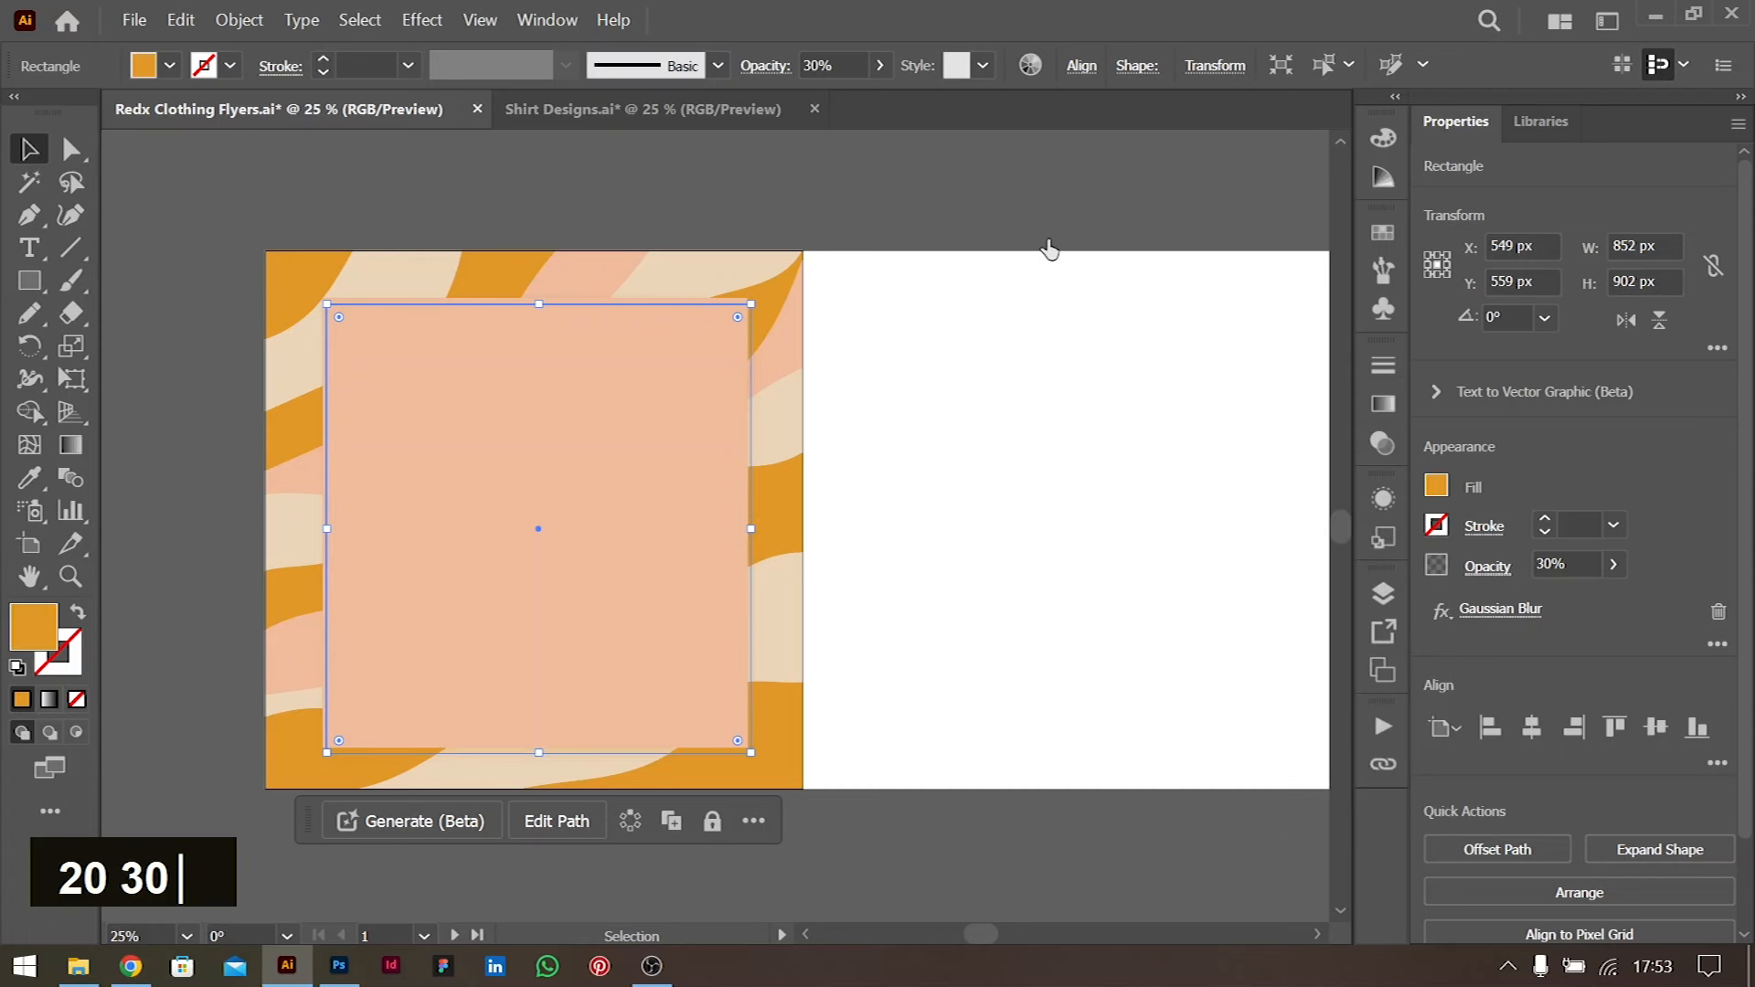
left_click(1565, 564)
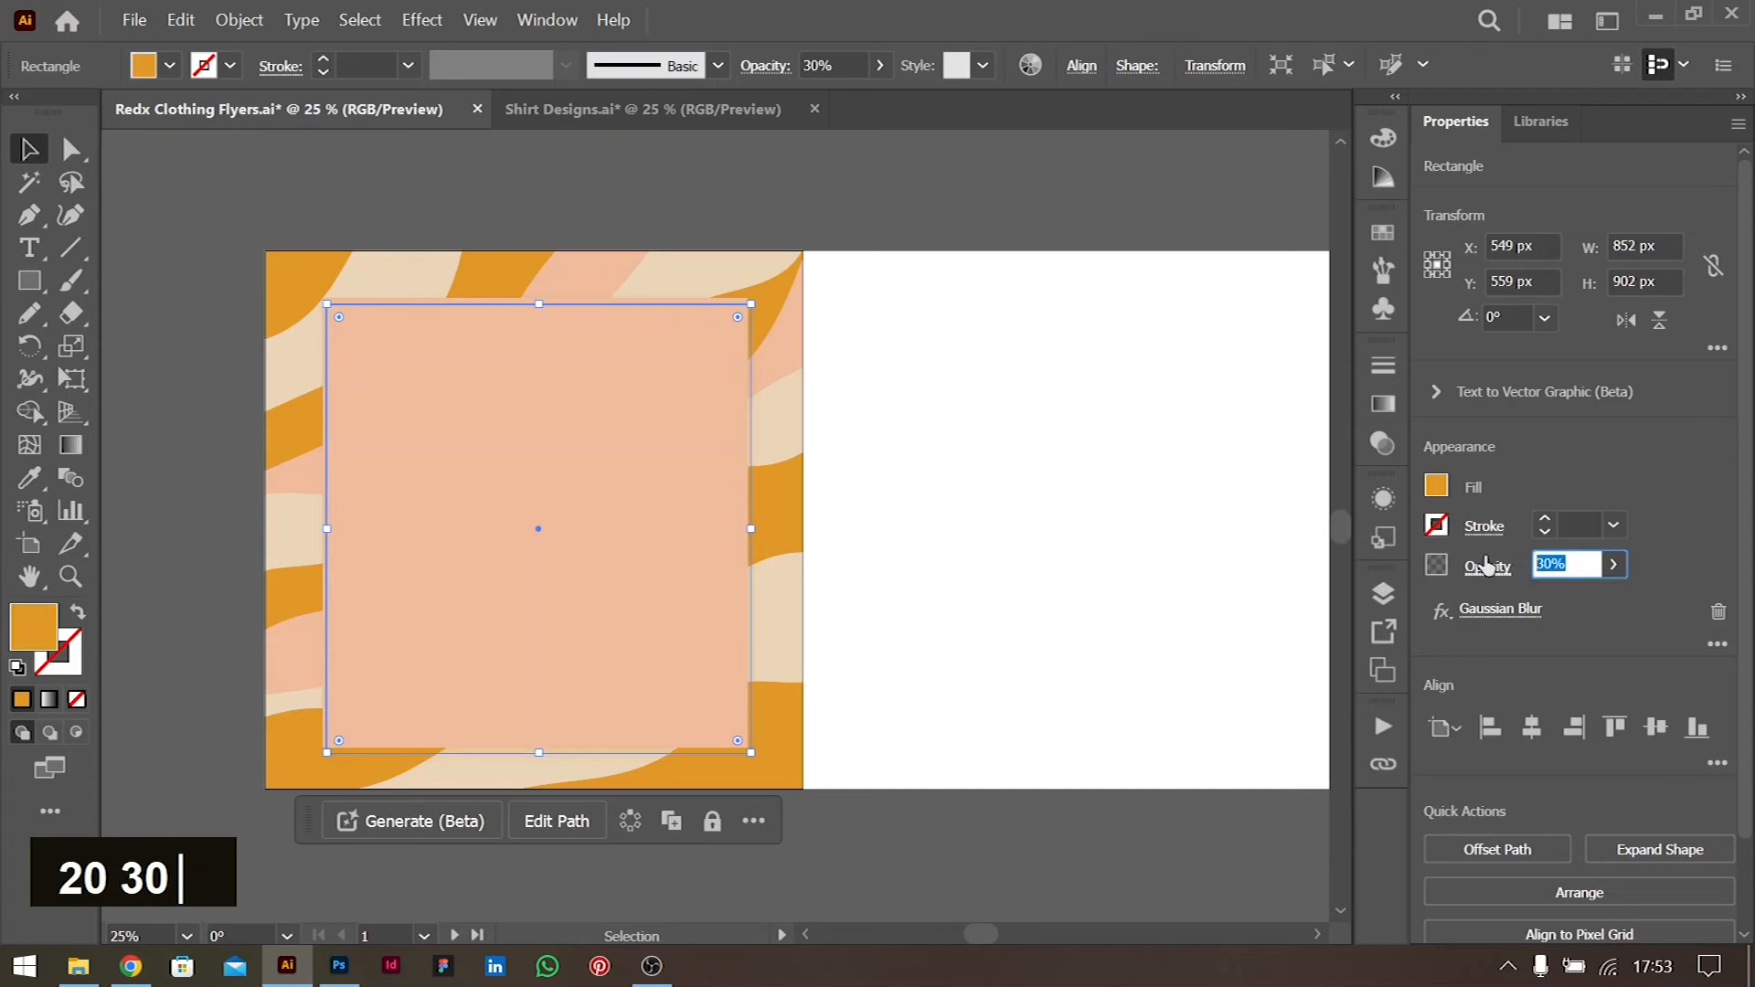
type("100")
key("Tab")
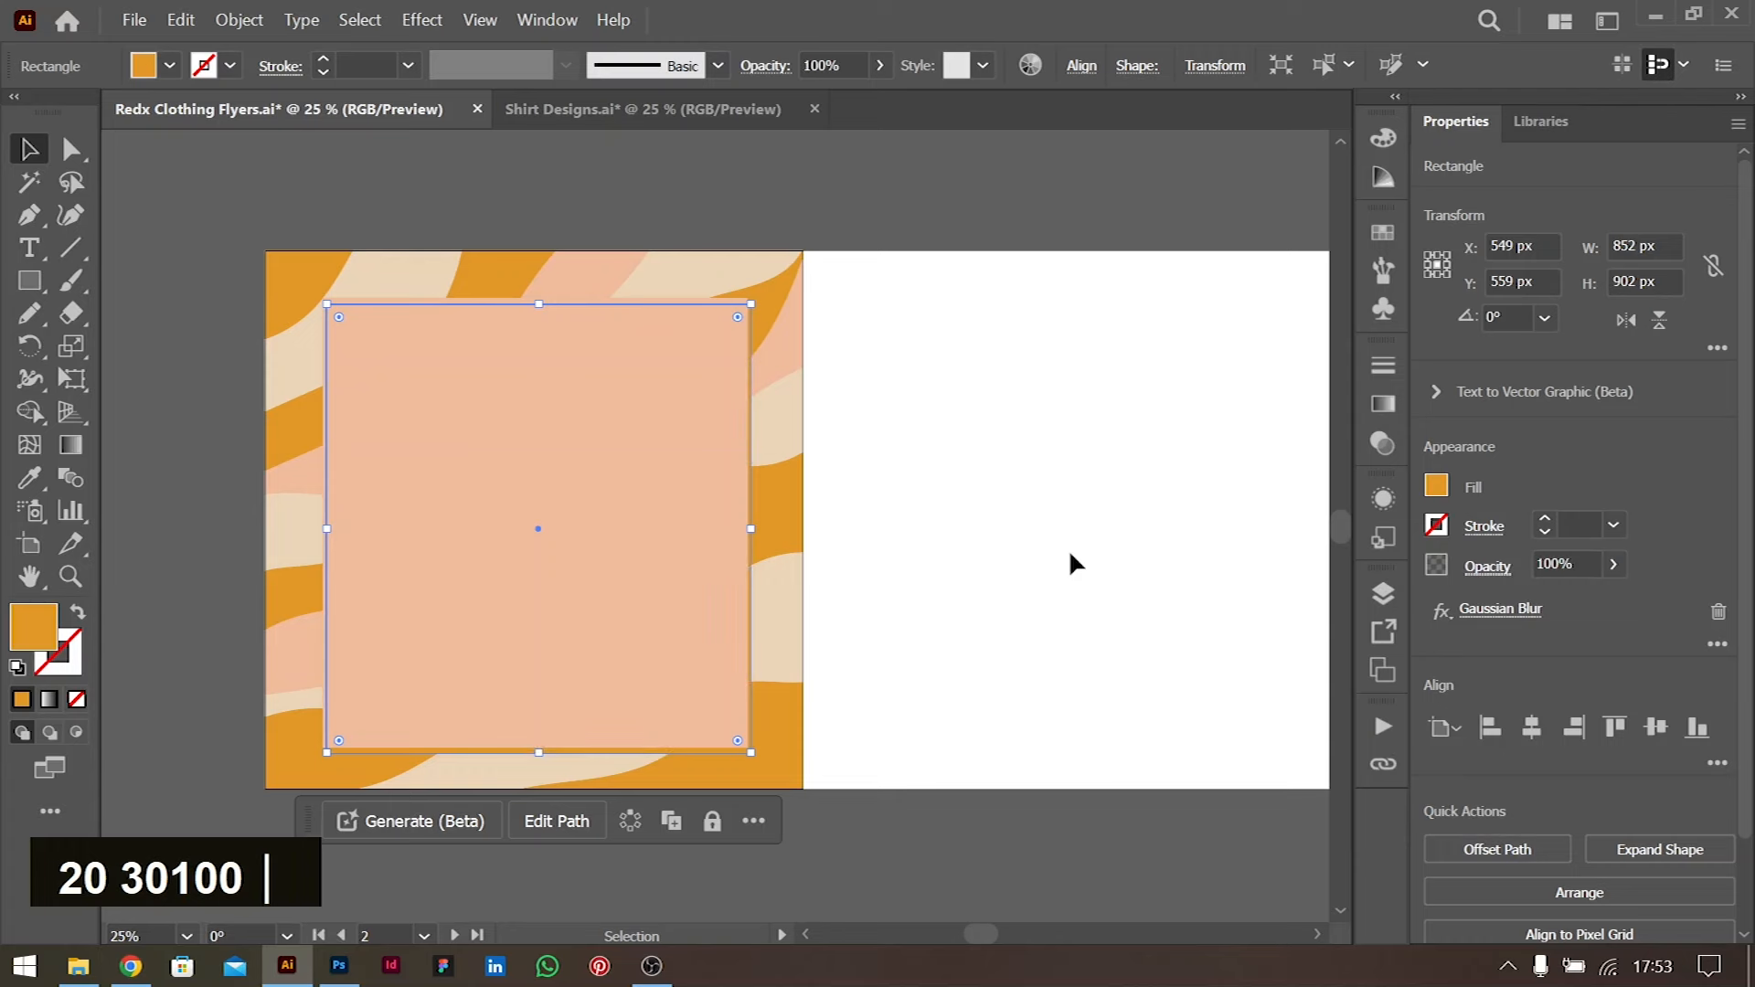
Delete the blurred golden shadow rectangle from behind the peach rectangle
left_click(846, 583)
key("ctrl+equal")
key("ctrl+equal")
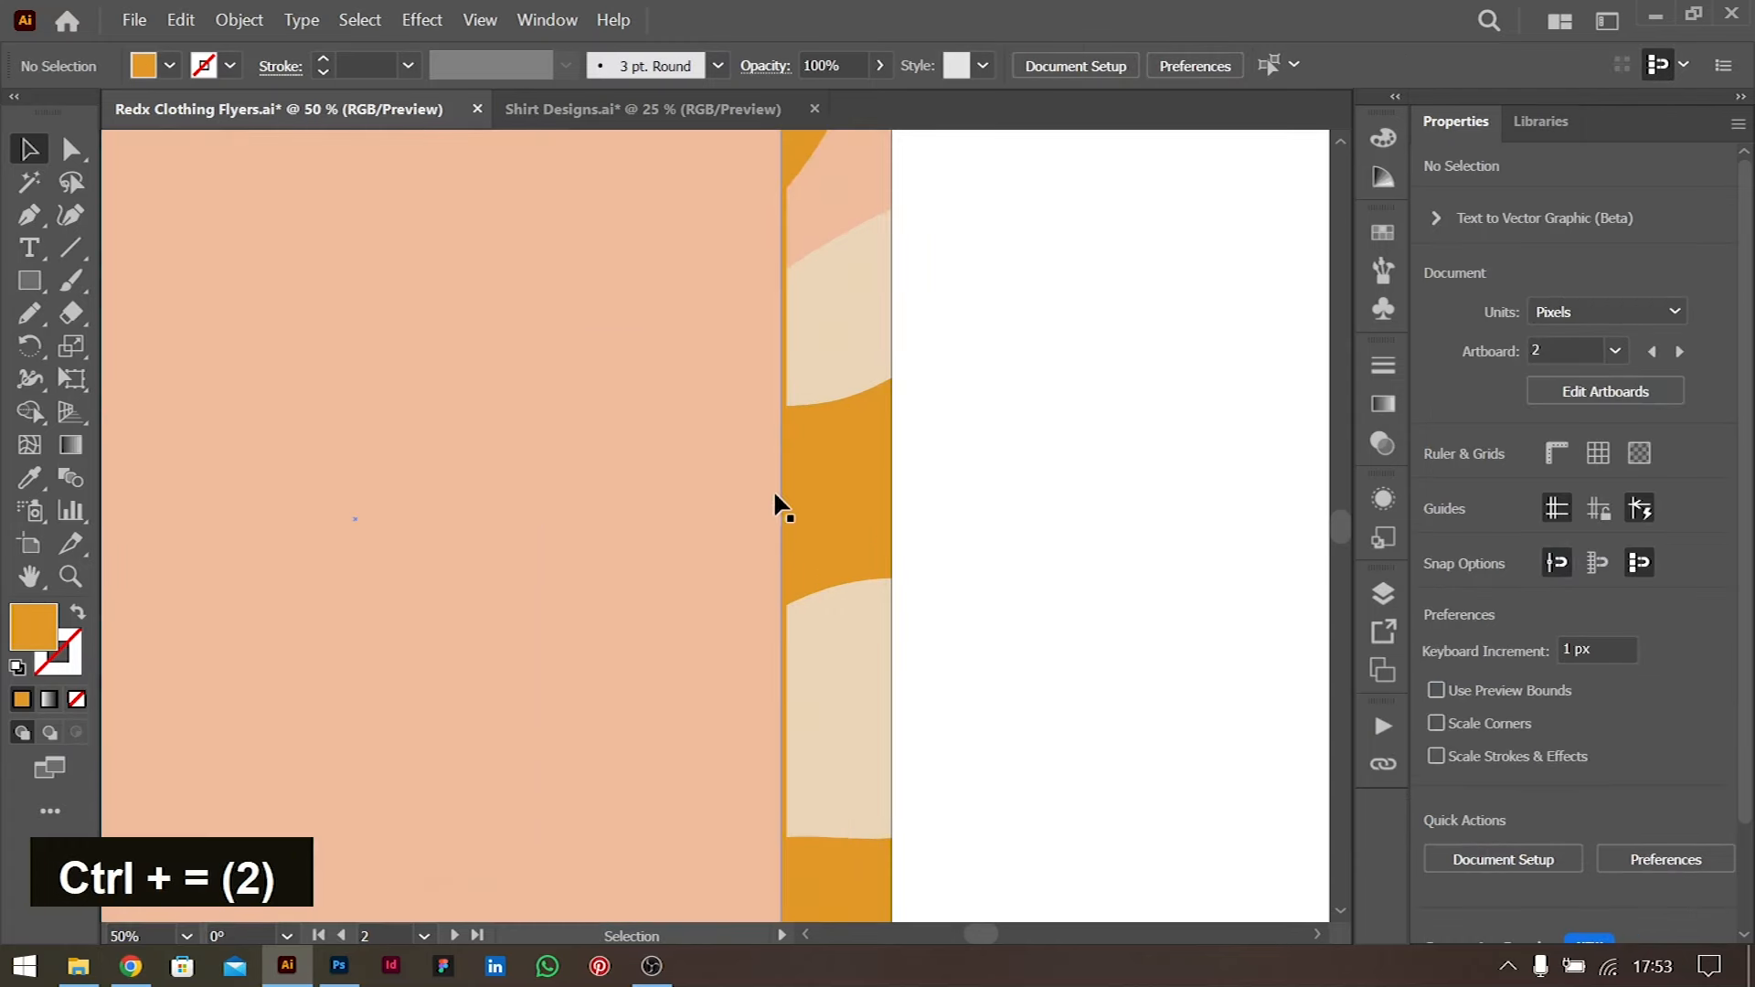
left_click(782, 480)
key("BackSpace")
Duplicate the peach rectangle's fill in its appearance attributes and select the lower fill
left_click(674, 481)
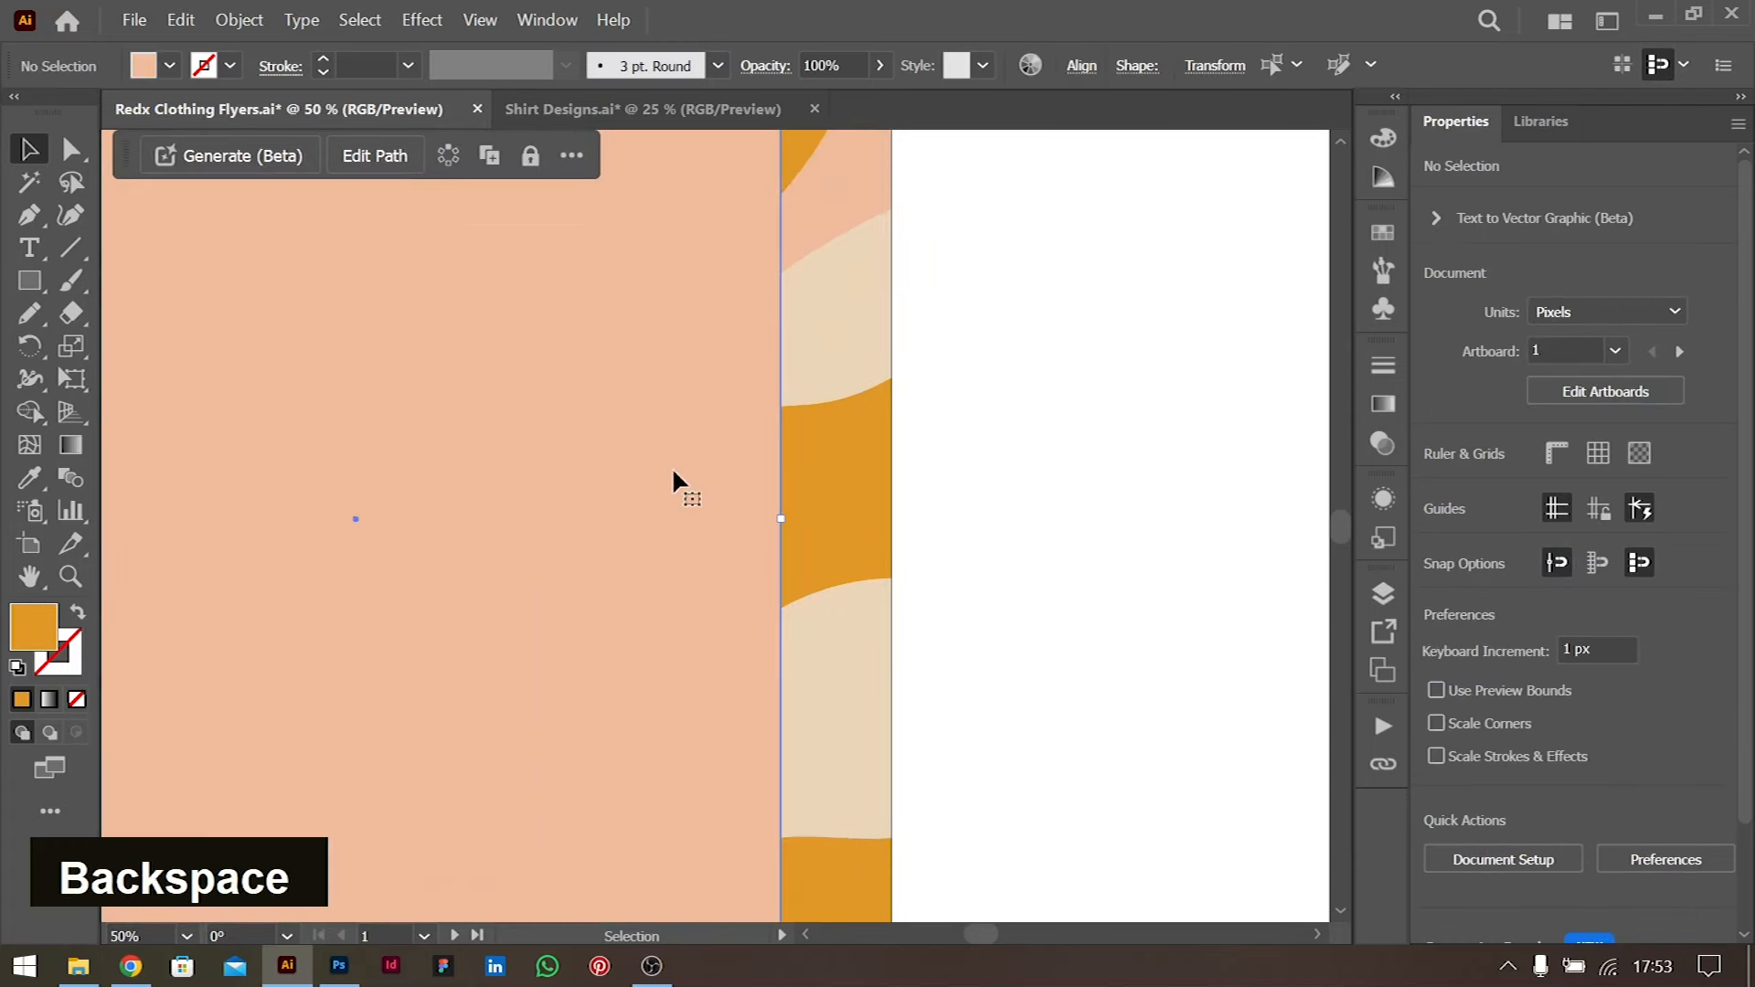
left_click(1376, 497)
left_click(1205, 639)
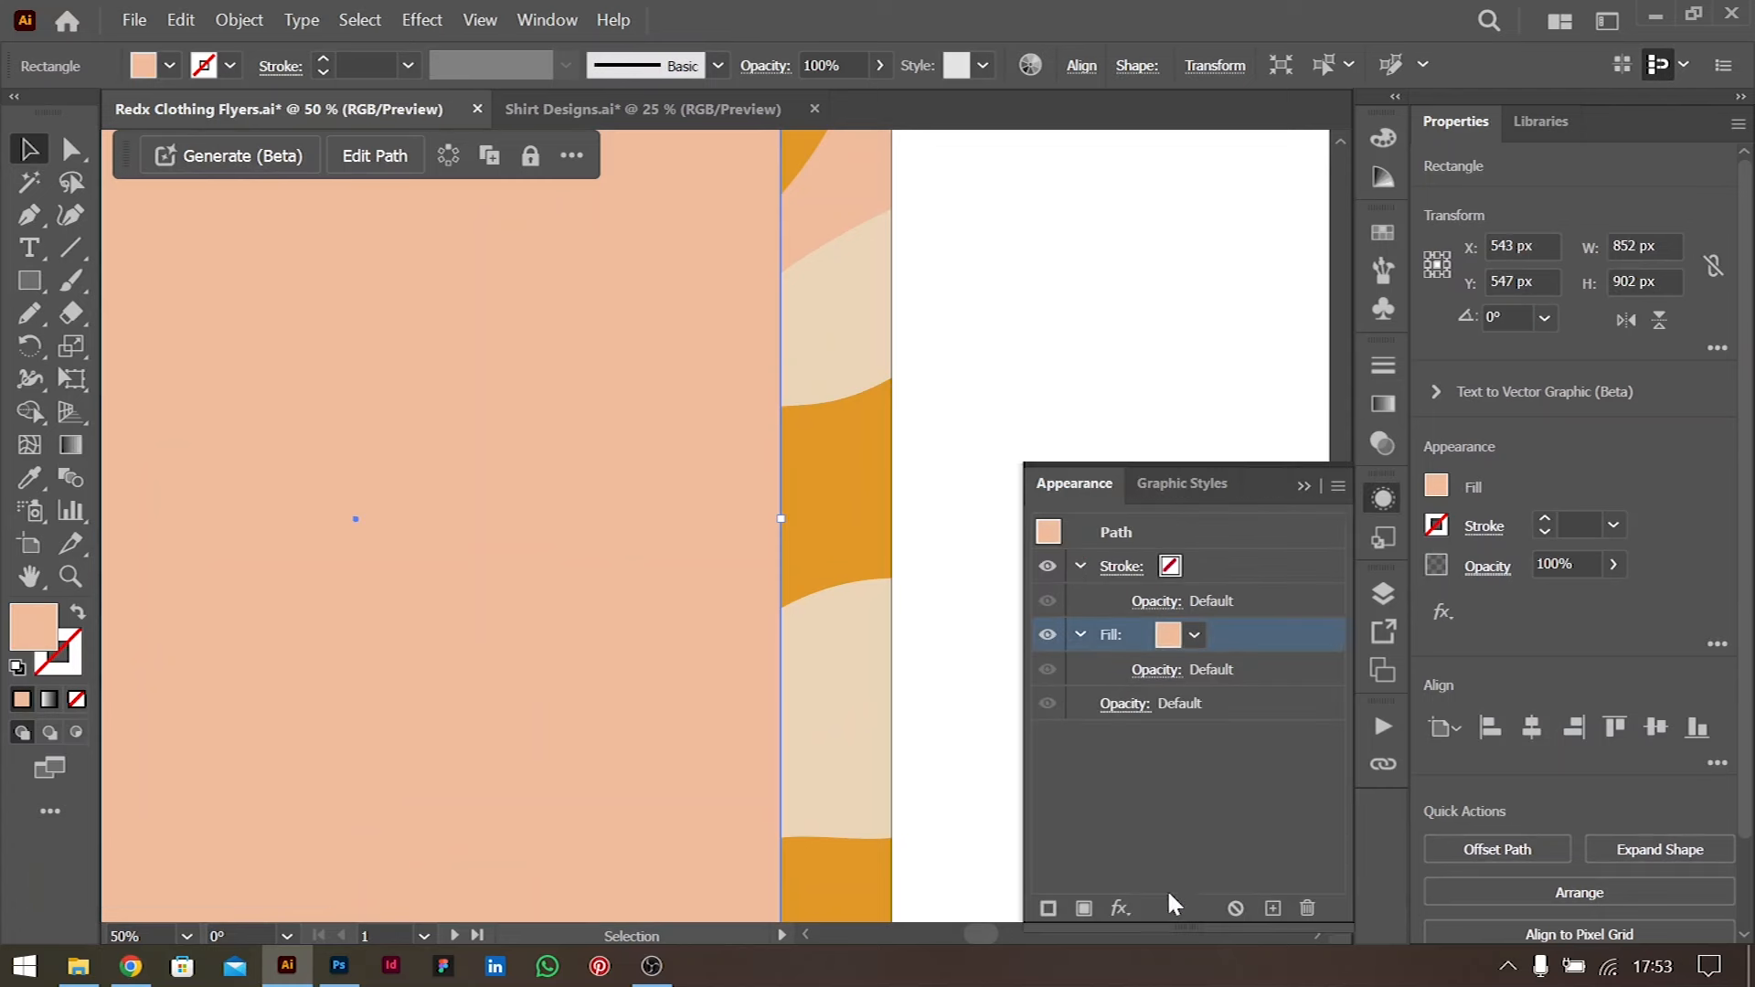
left_click(1262, 905)
left_click(1193, 695)
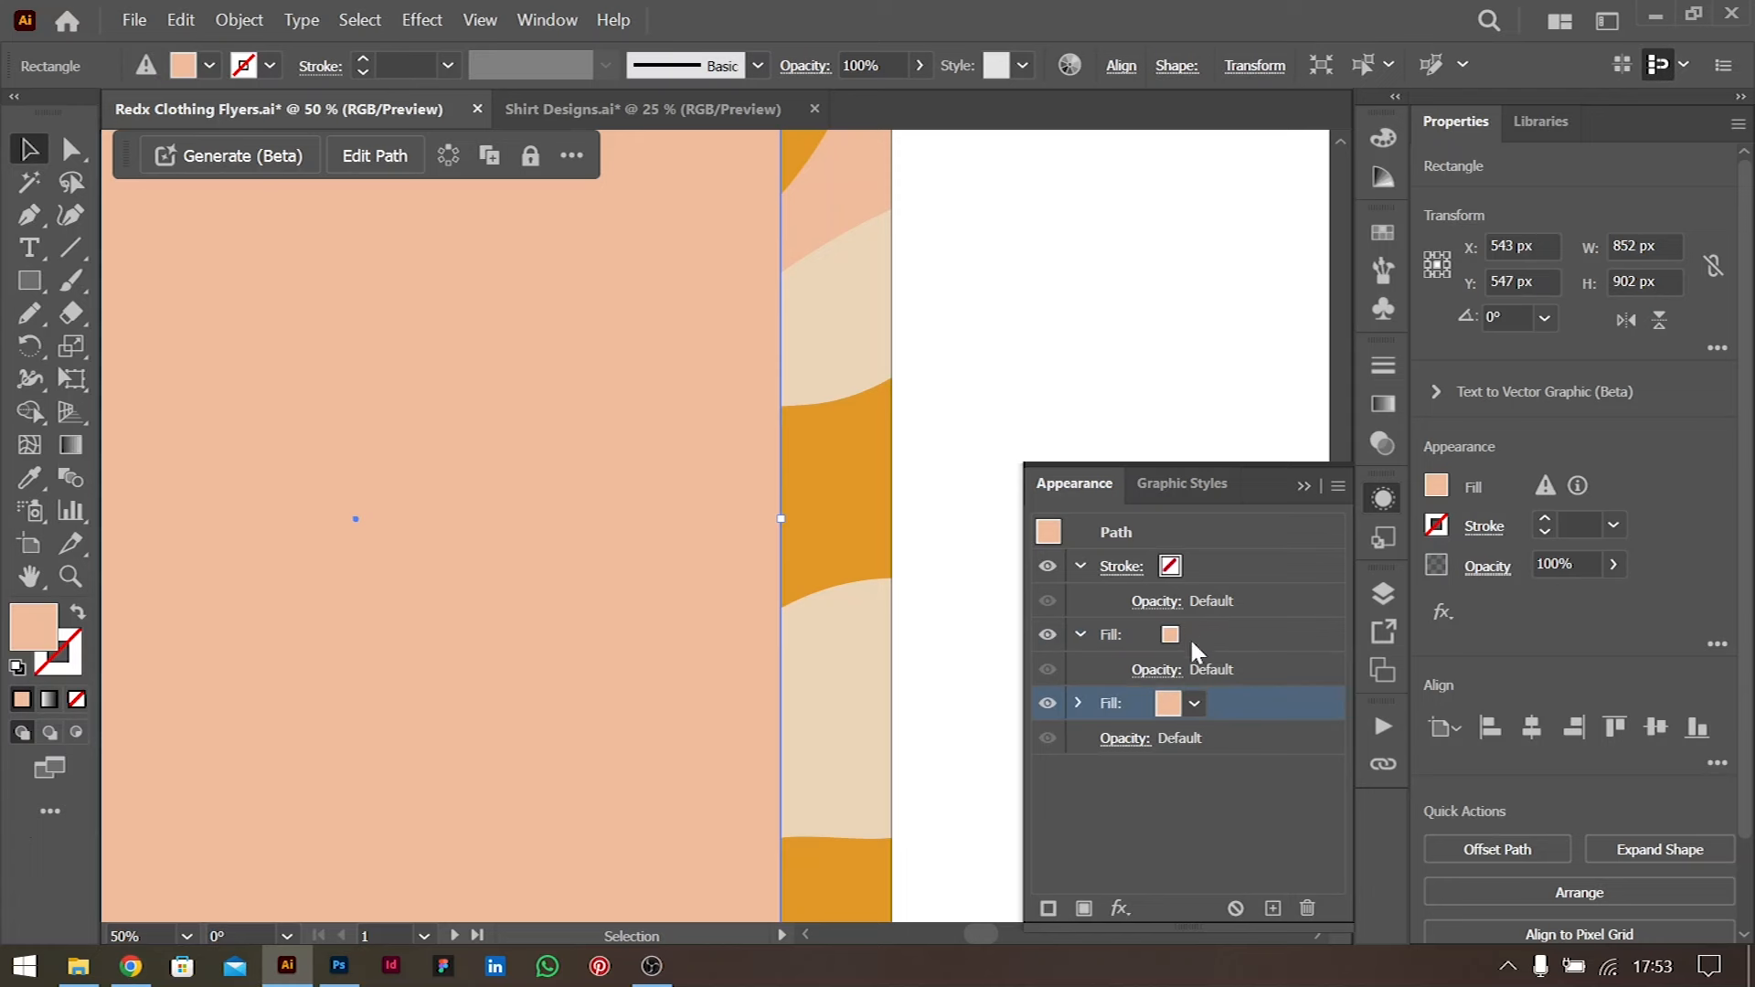
Apply a Transform effect to the peach rectangle's lower fill with 1 px horizontal and vertical moves and 10 copies
left_click(1119, 907)
mouse_move(1280, 392)
left_click(1405, 476)
left_click(1454, 304)
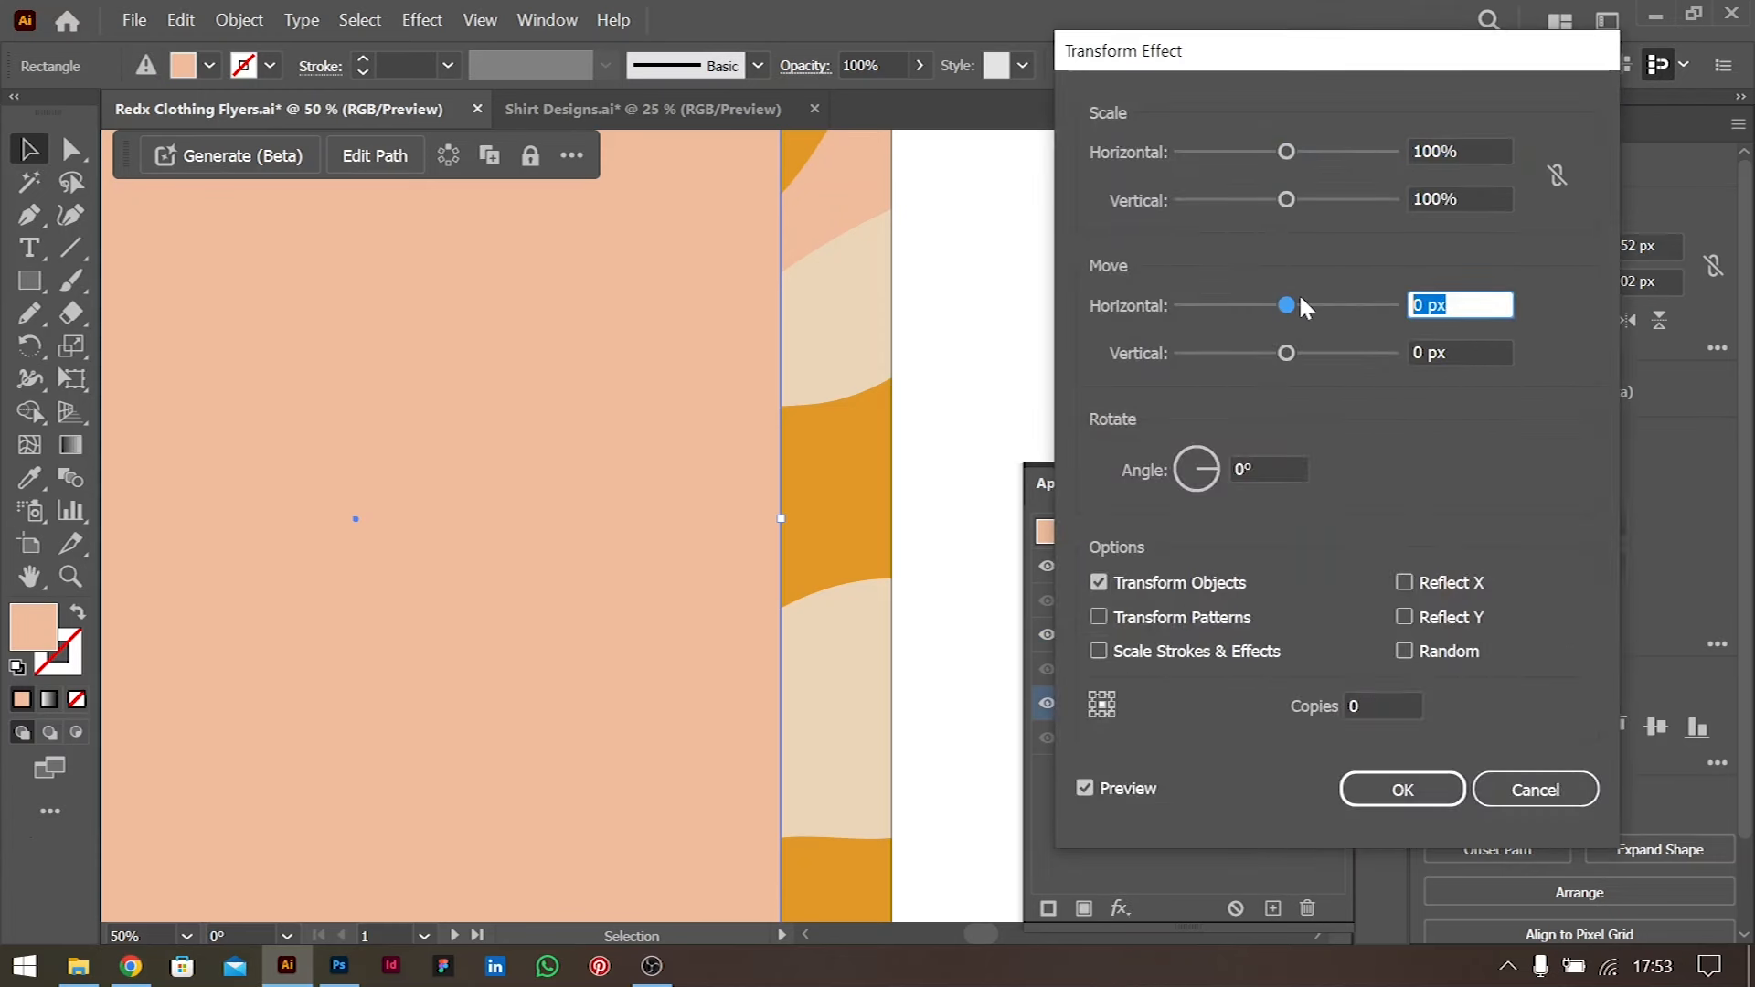
type("1")
key("Tab")
type("1")
key("Tab")
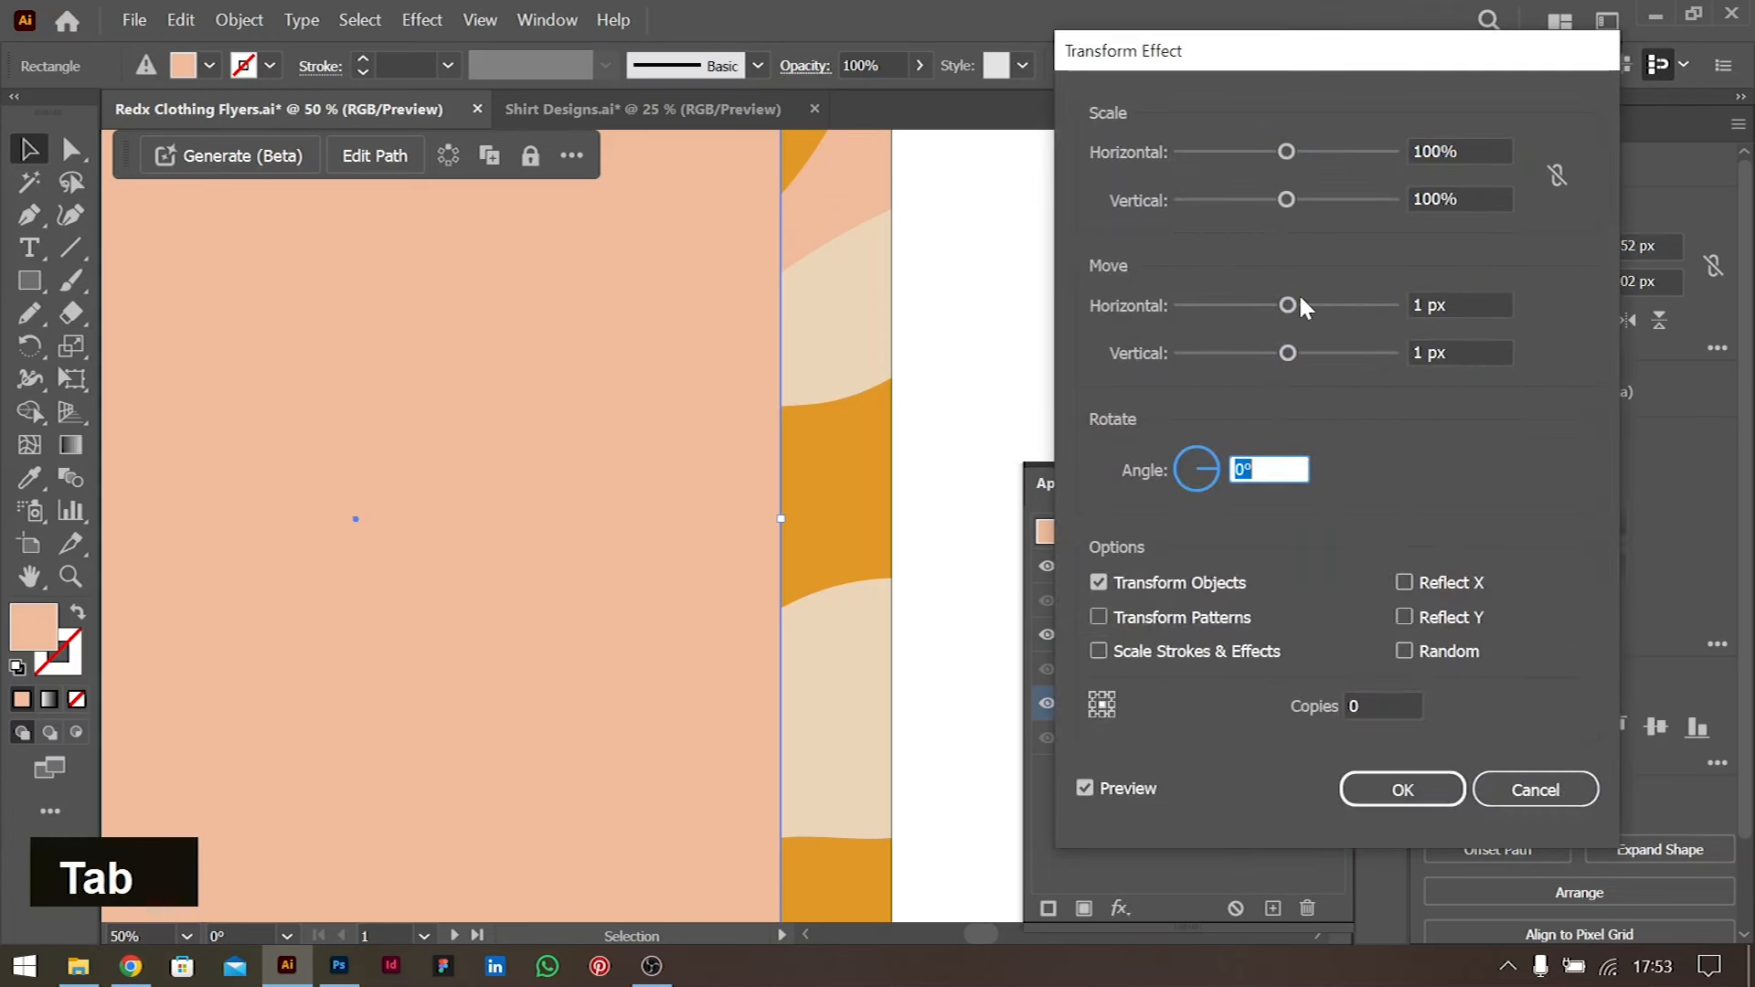
left_click(1359, 709)
type("10")
key("Tab")
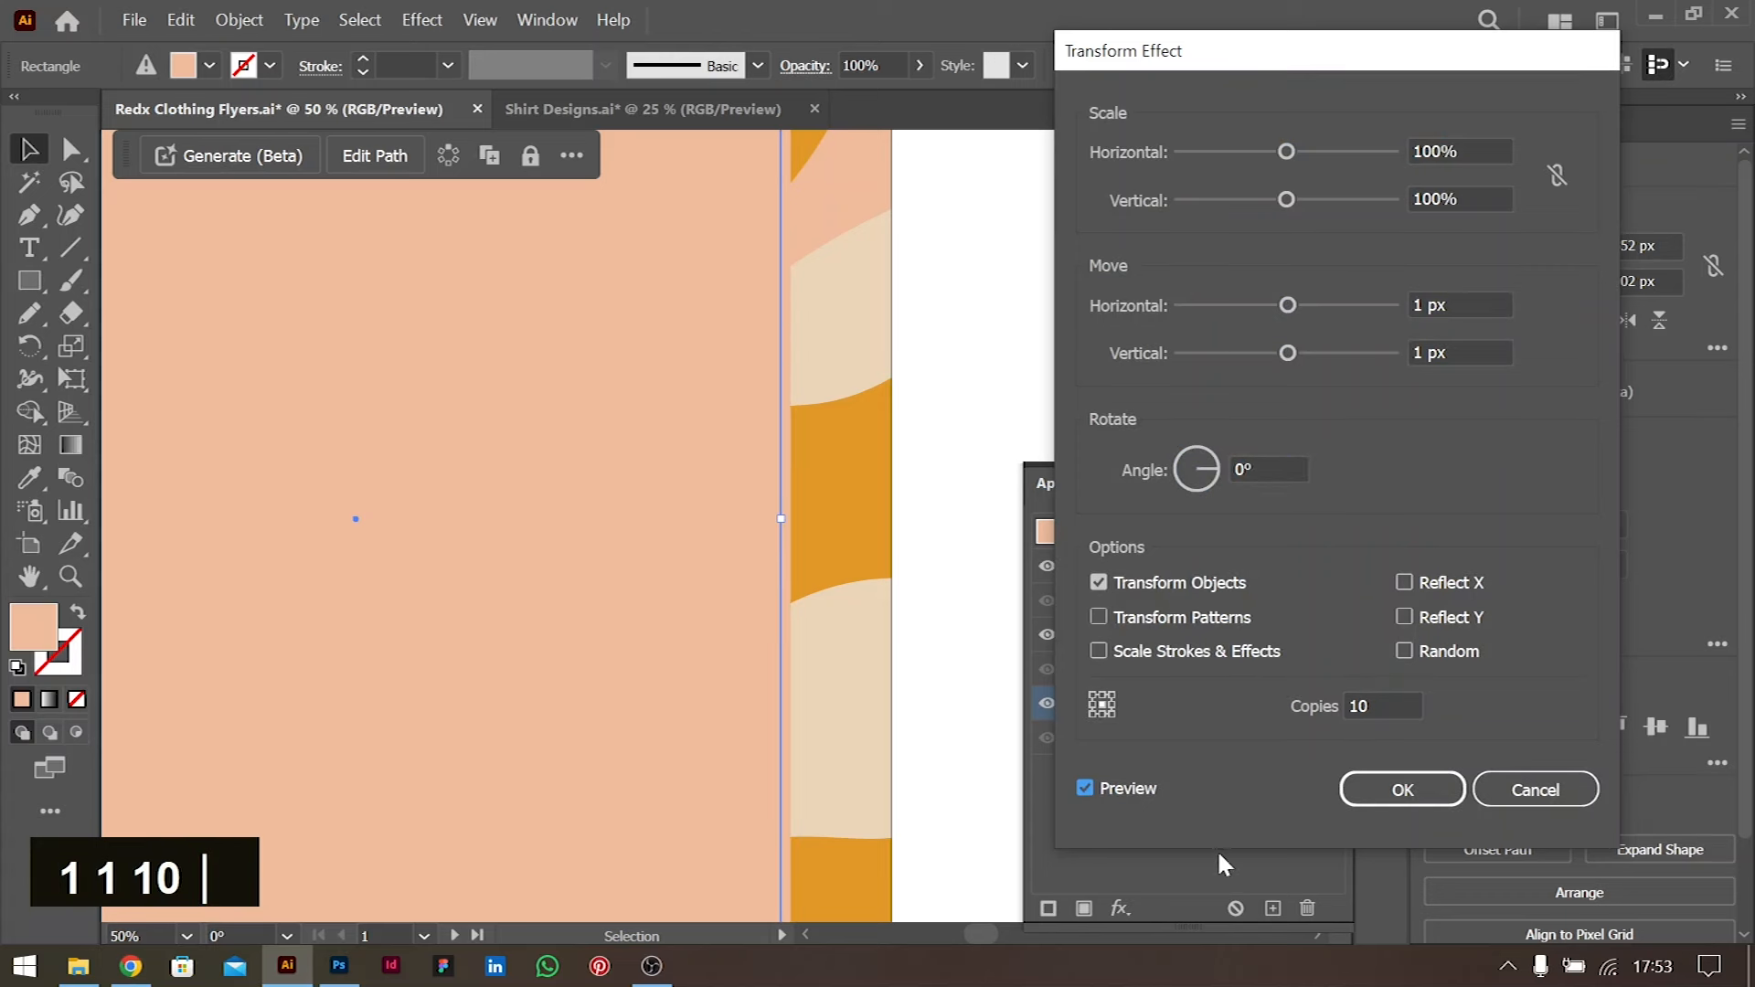
left_click(1403, 790)
Try the golden swatch on the peach rectangle's lower fill, then change it to dark green
left_click(1191, 704)
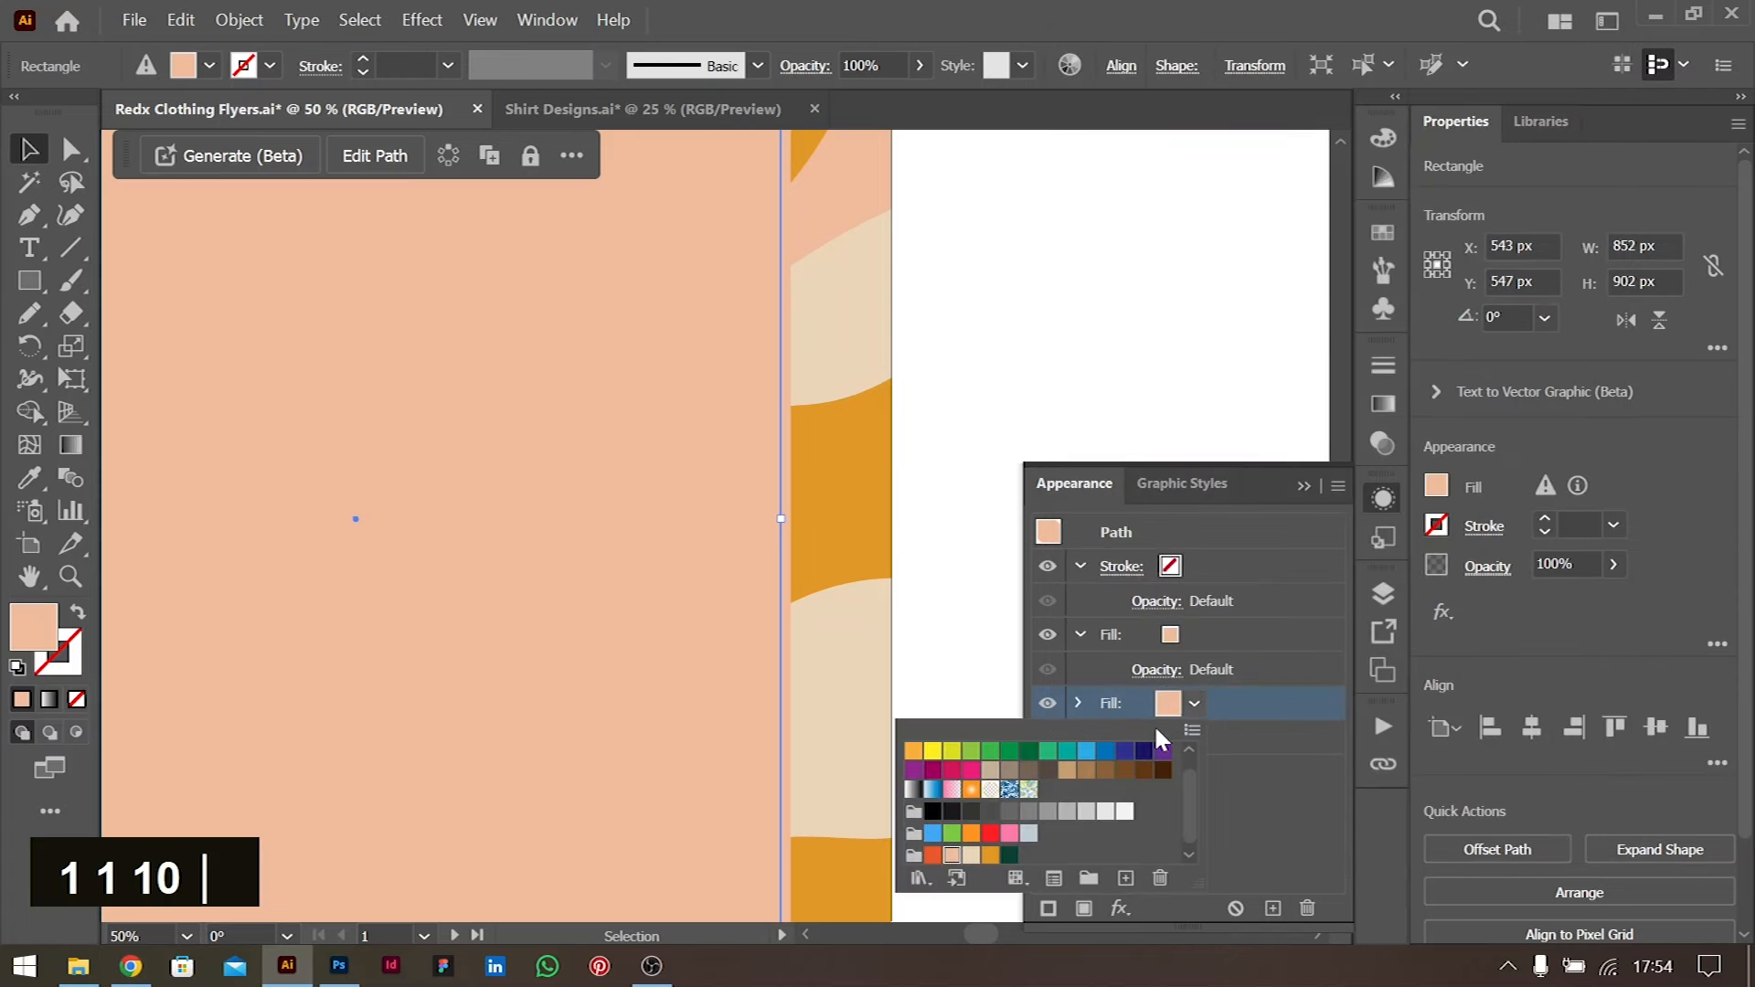
left_click(989, 856)
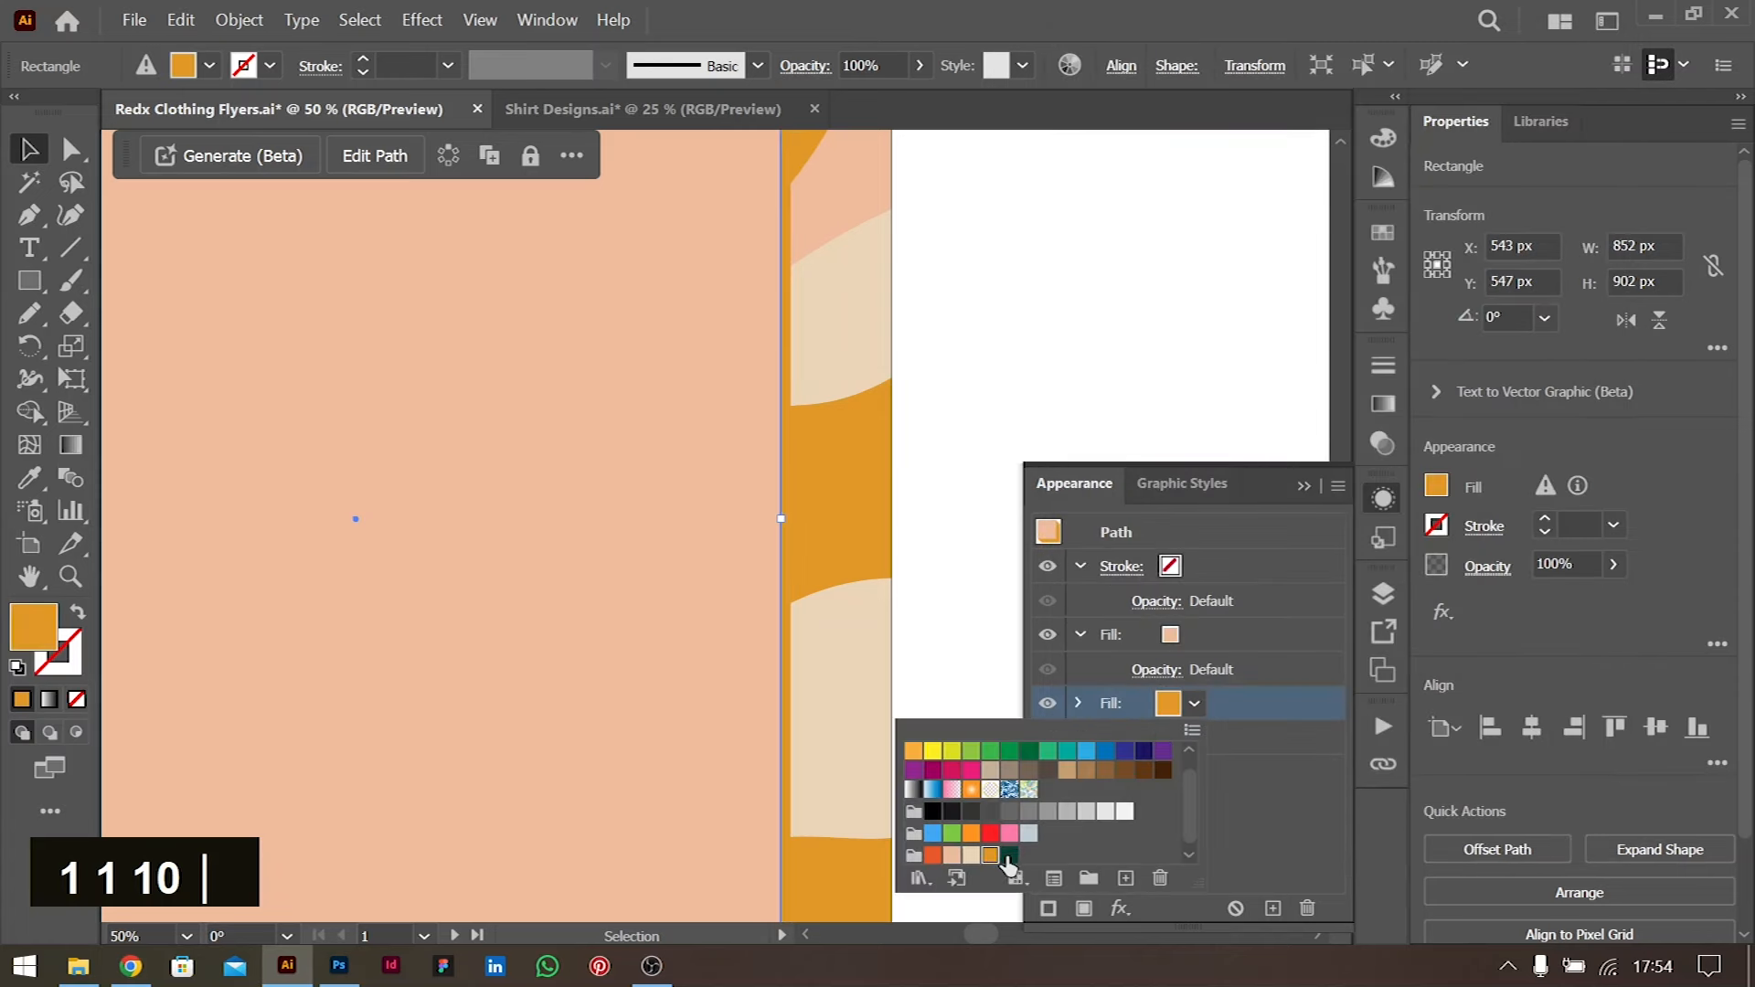
left_click(1009, 855)
left_click(1028, 361)
key("ctrl+minus")
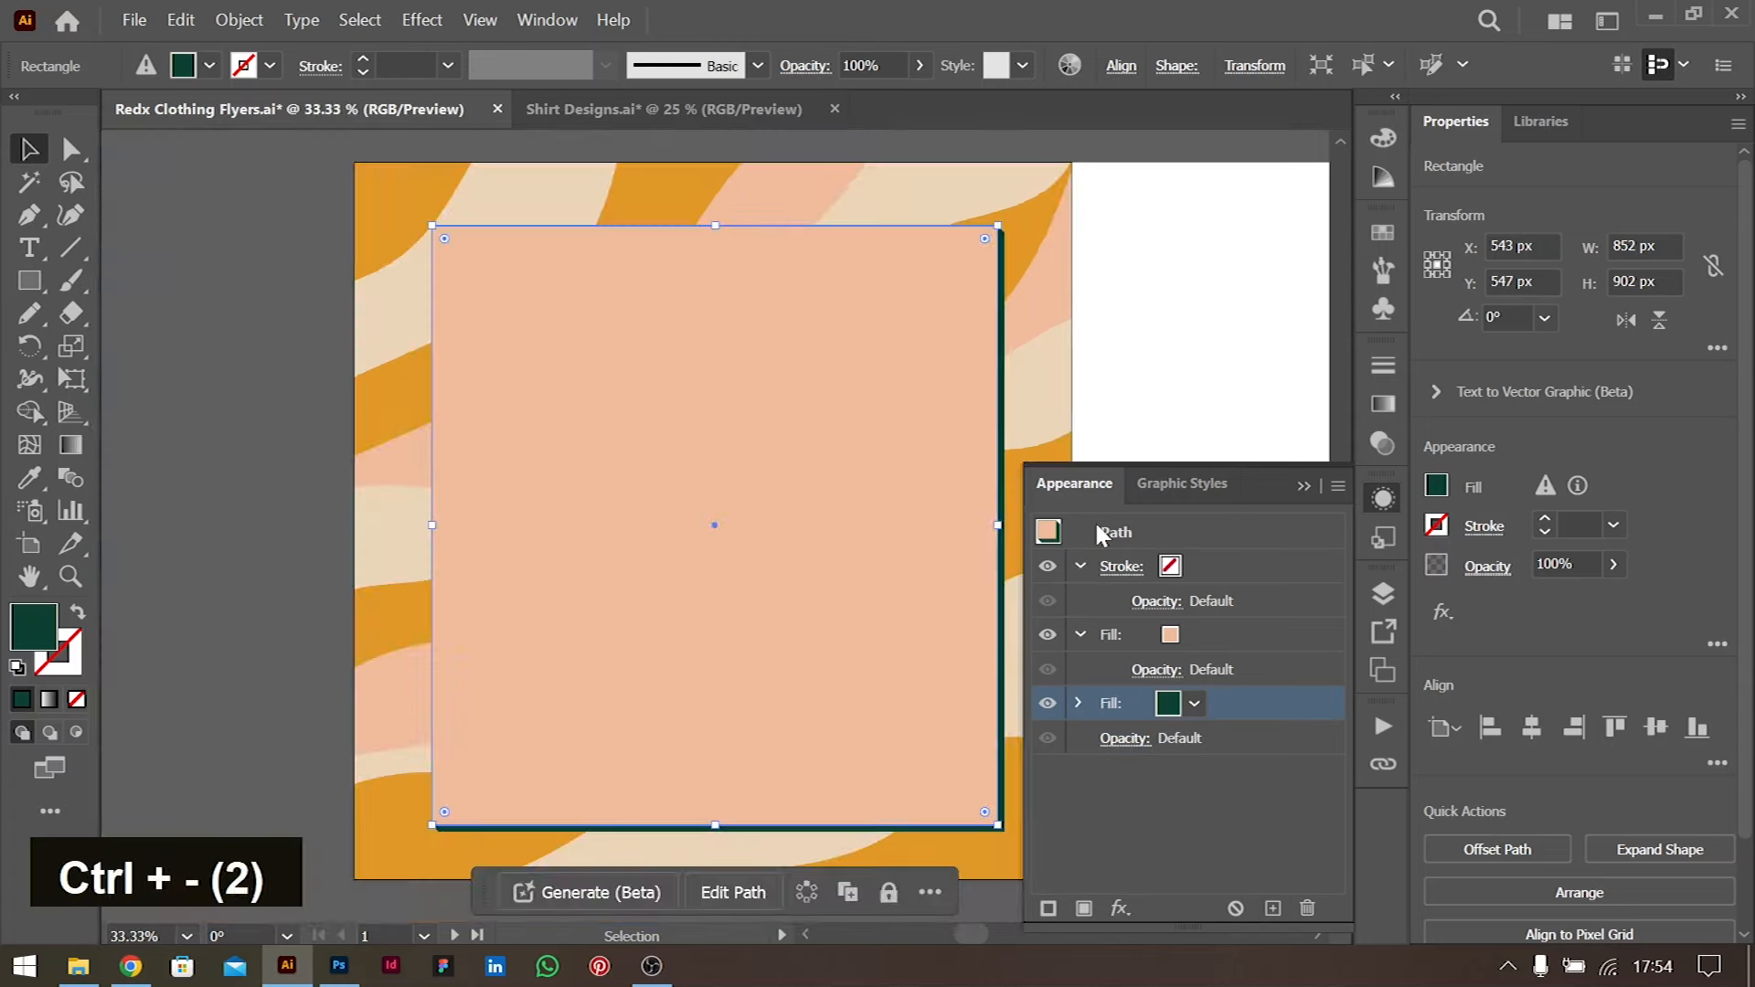
key("ctrl+minus")
left_click(1306, 487)
double_click(1082, 698)
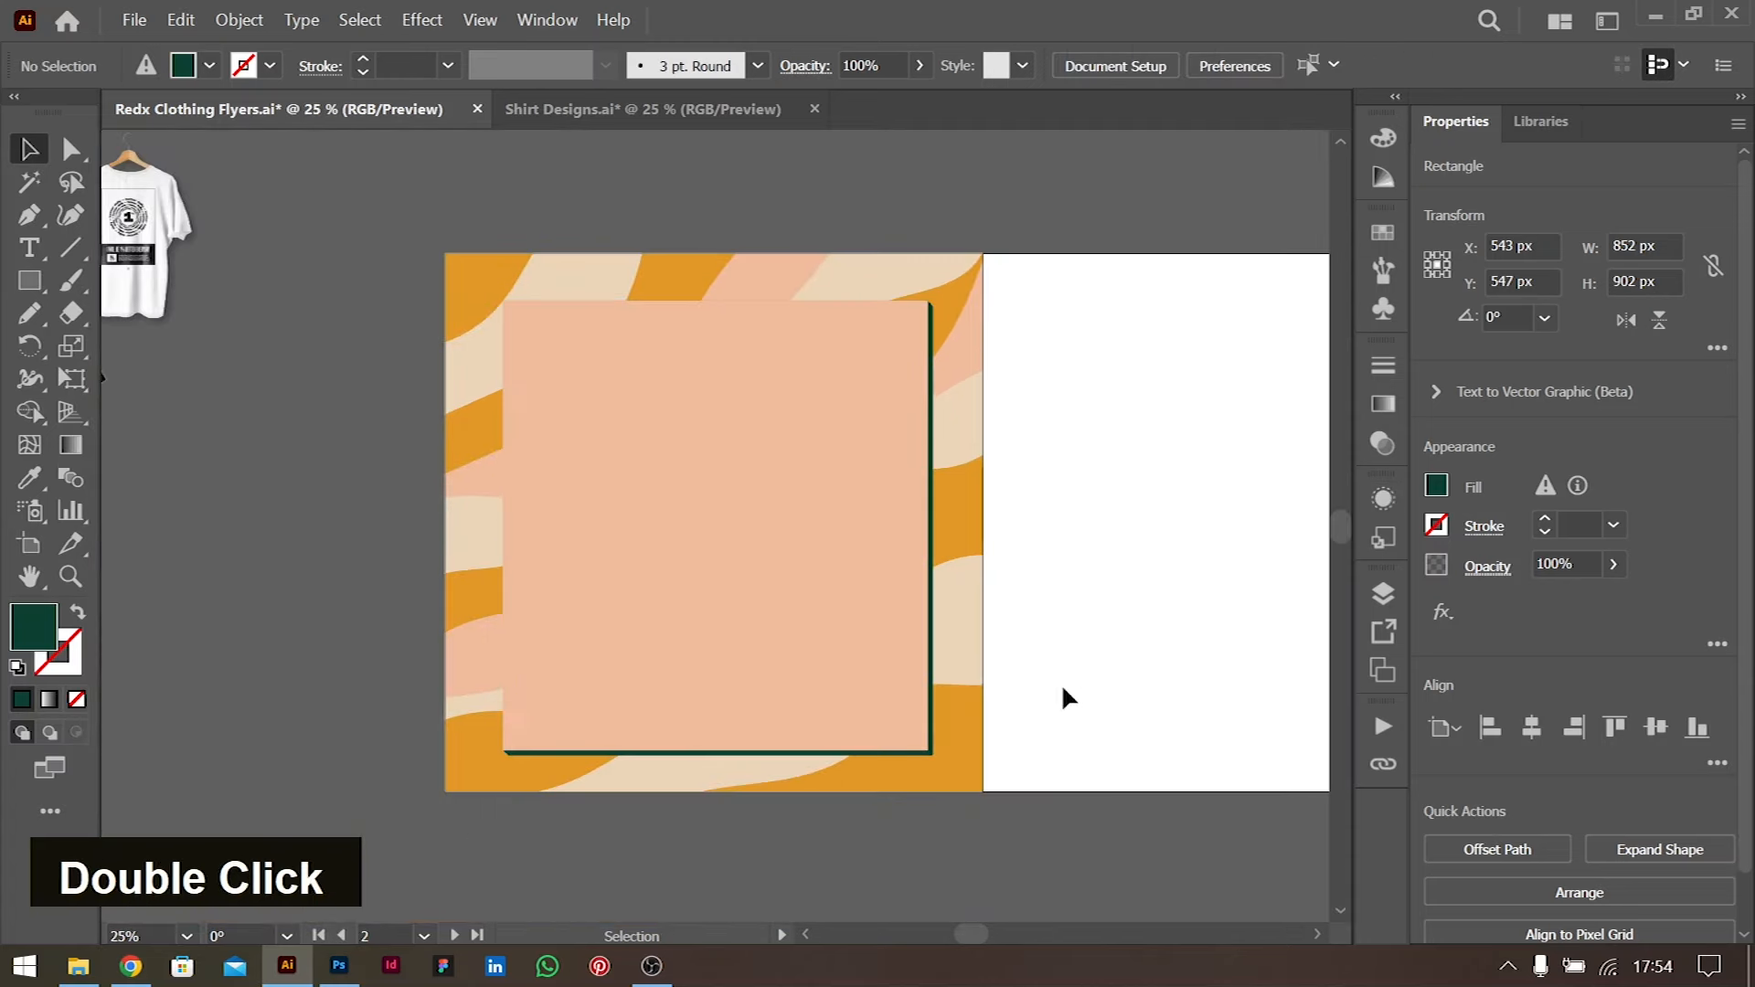
Change the rectangle's lower fill to the orange-red swatch
left_click(928, 548)
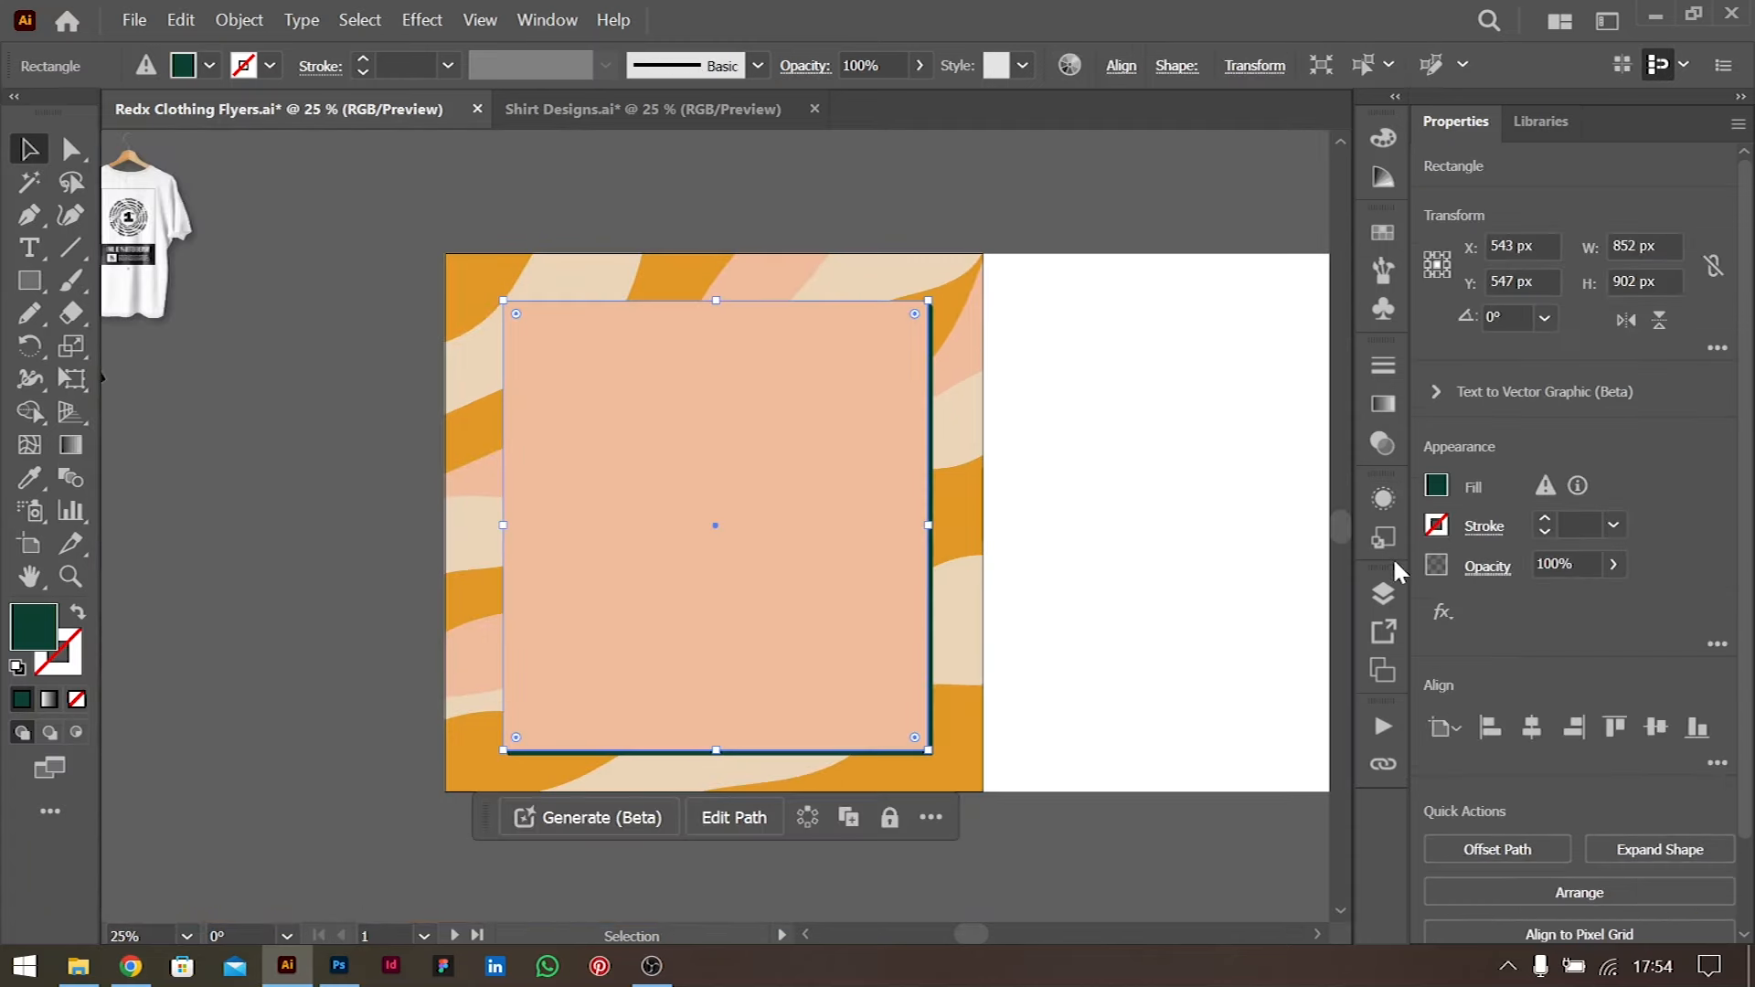
left_click(1383, 500)
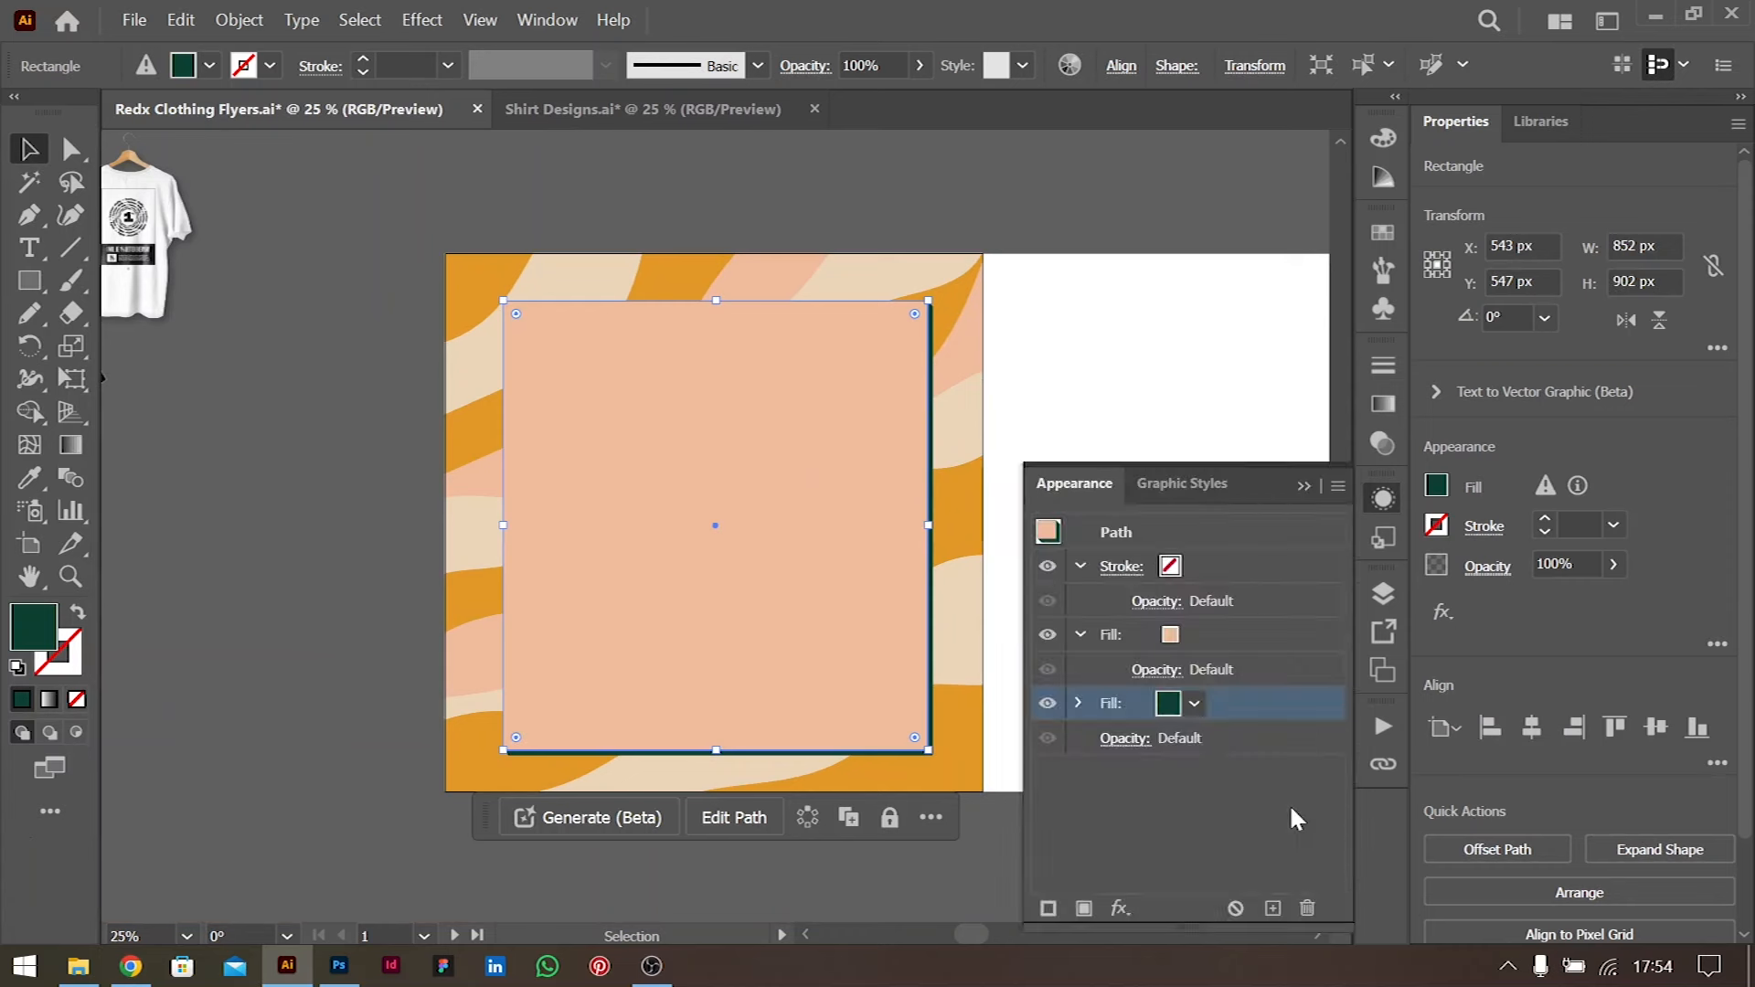
left_click(1193, 703)
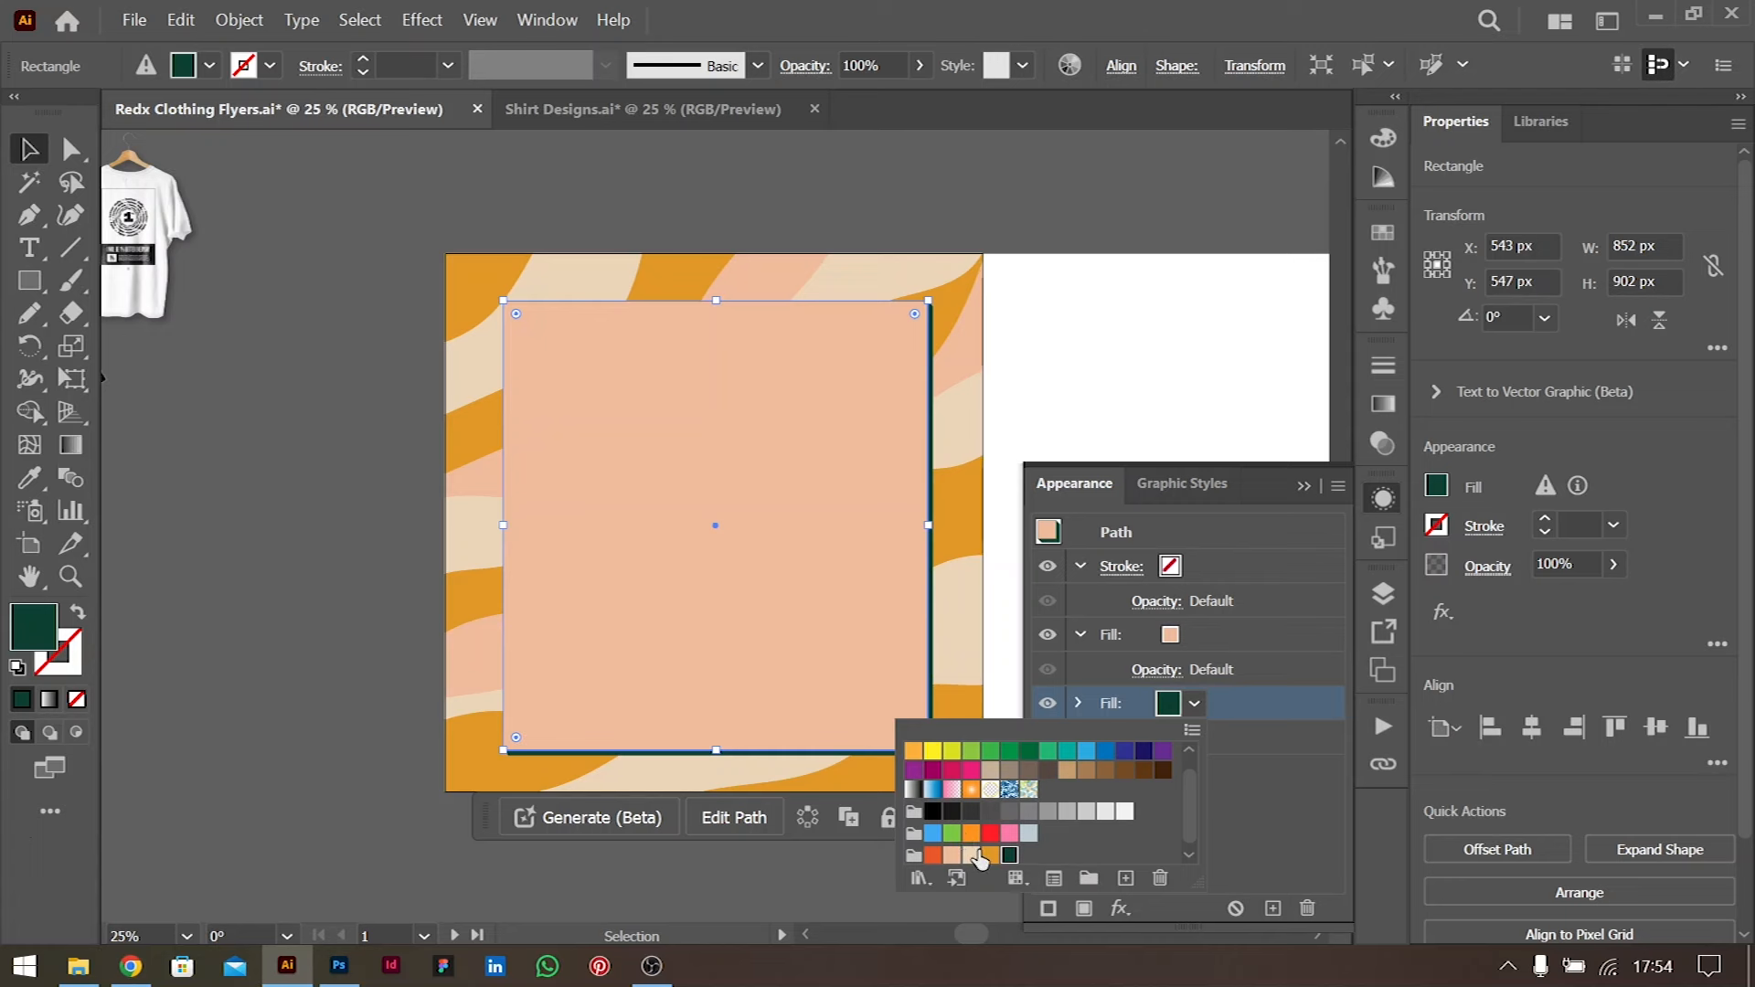
left_click(931, 856)
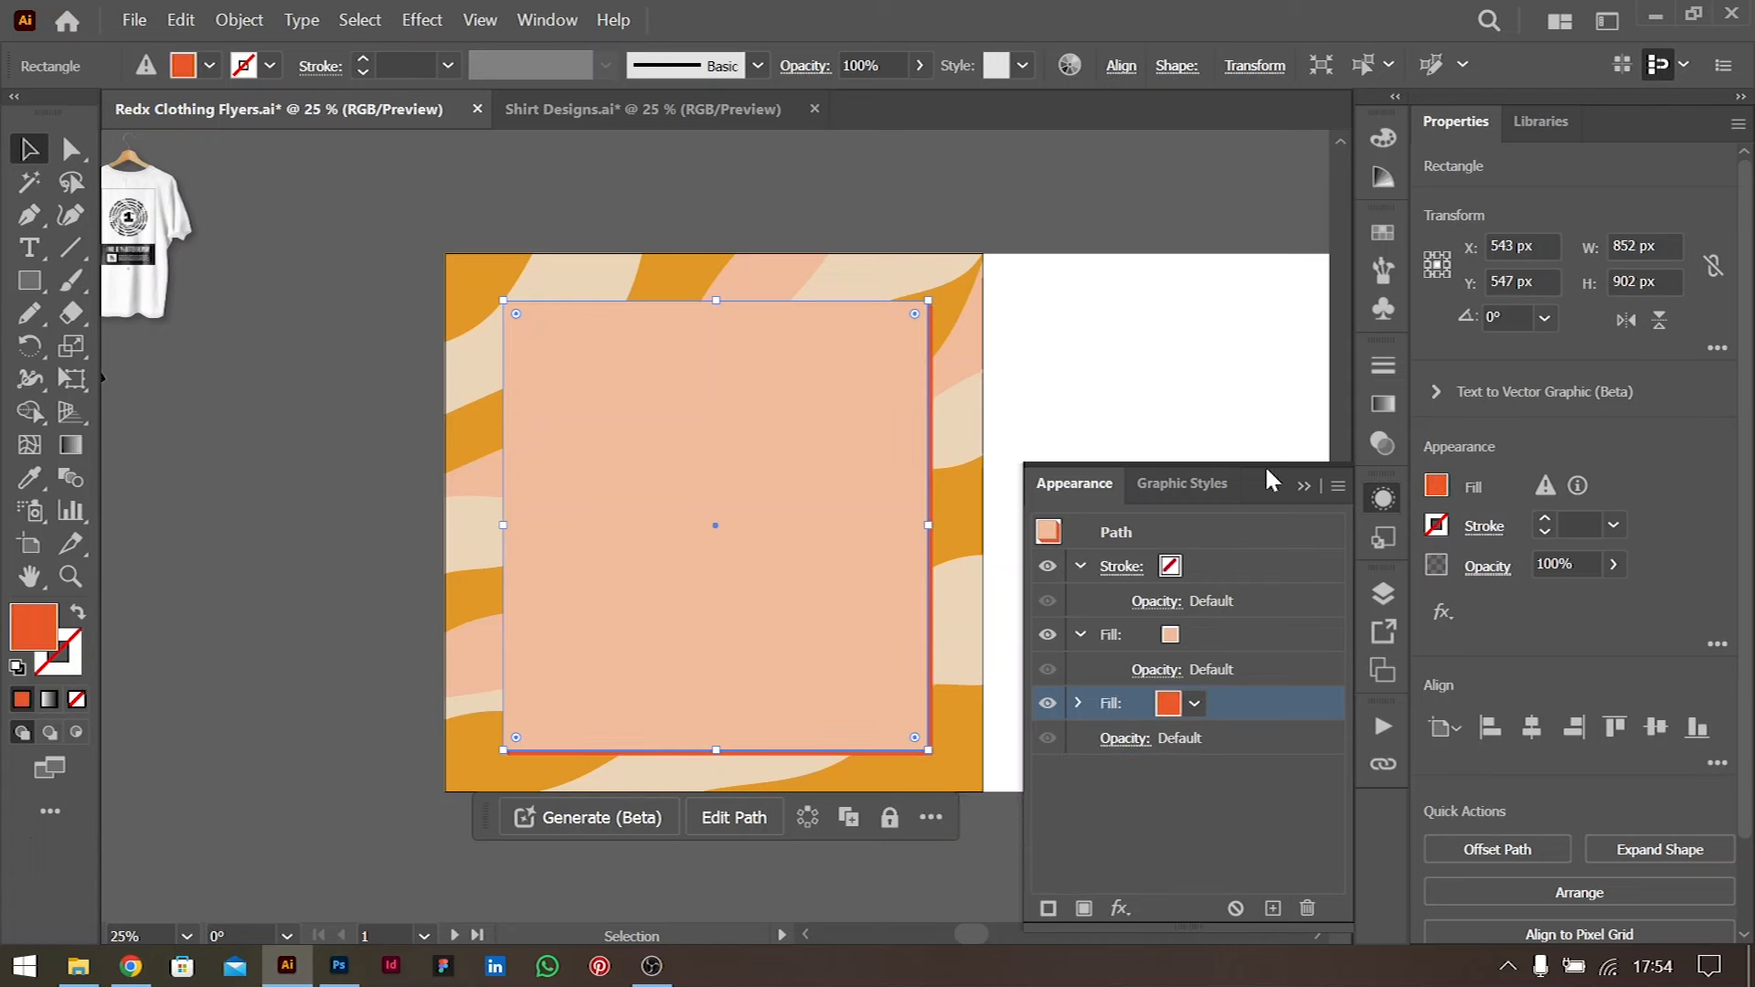
left_click(1304, 486)
double_click(1140, 517)
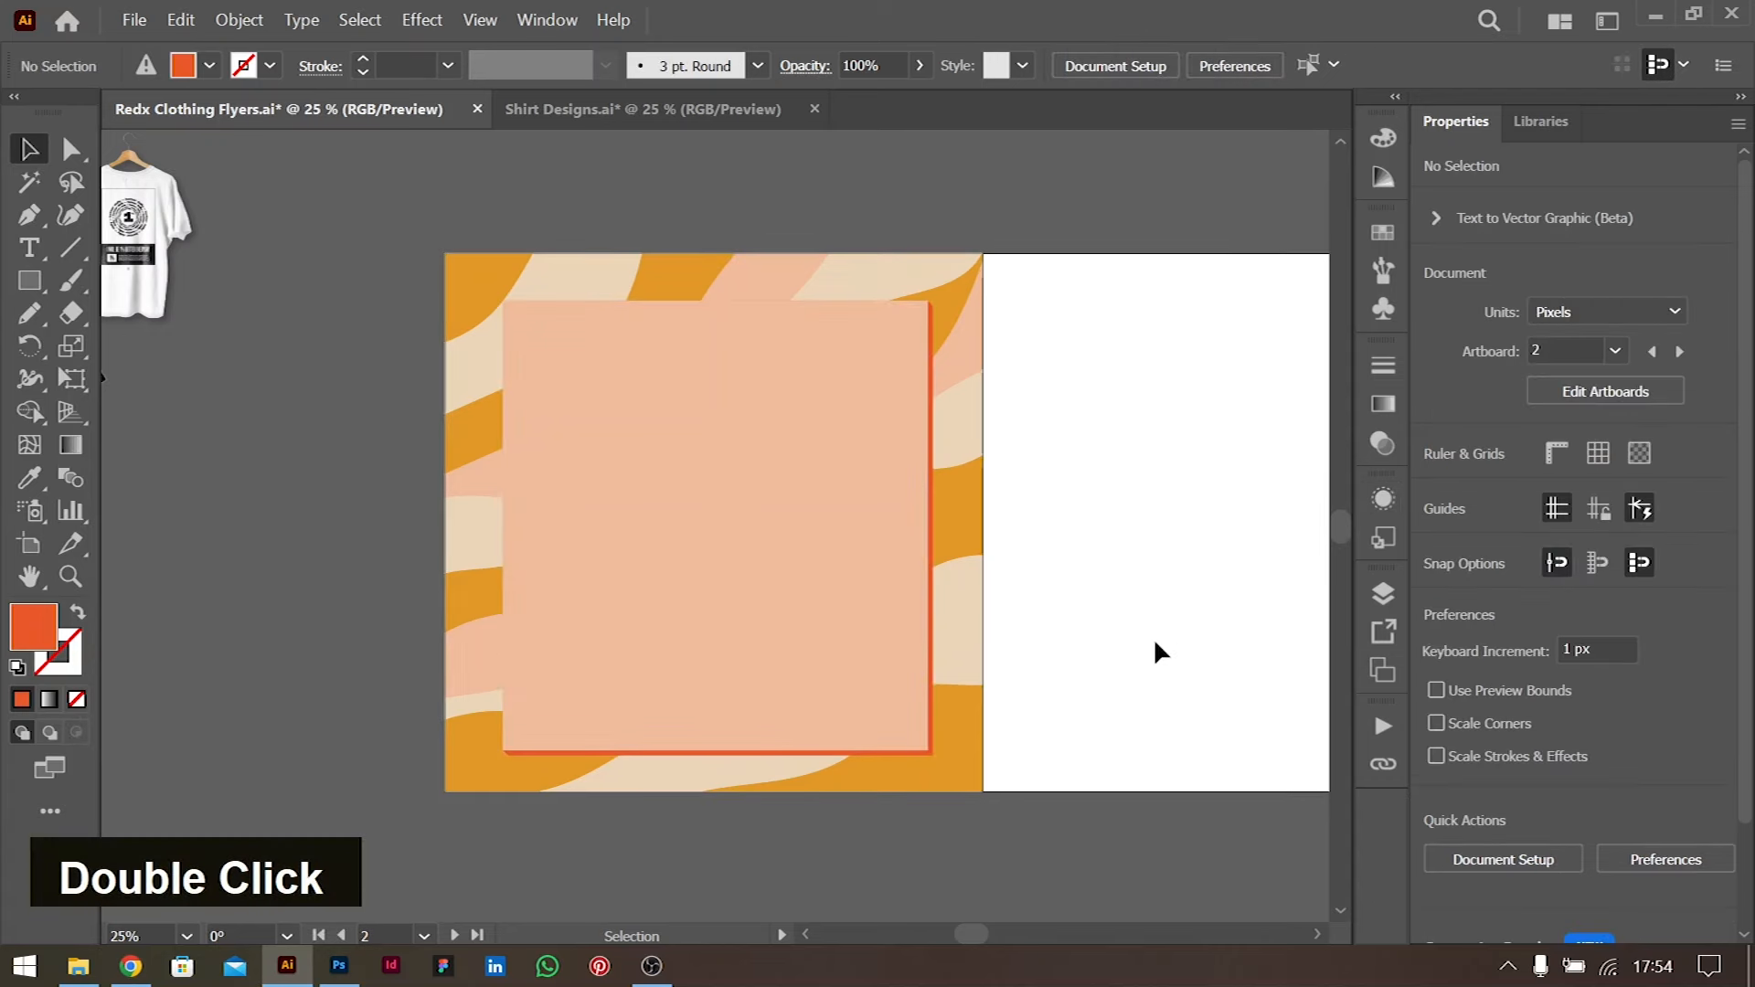
left_click(852, 480)
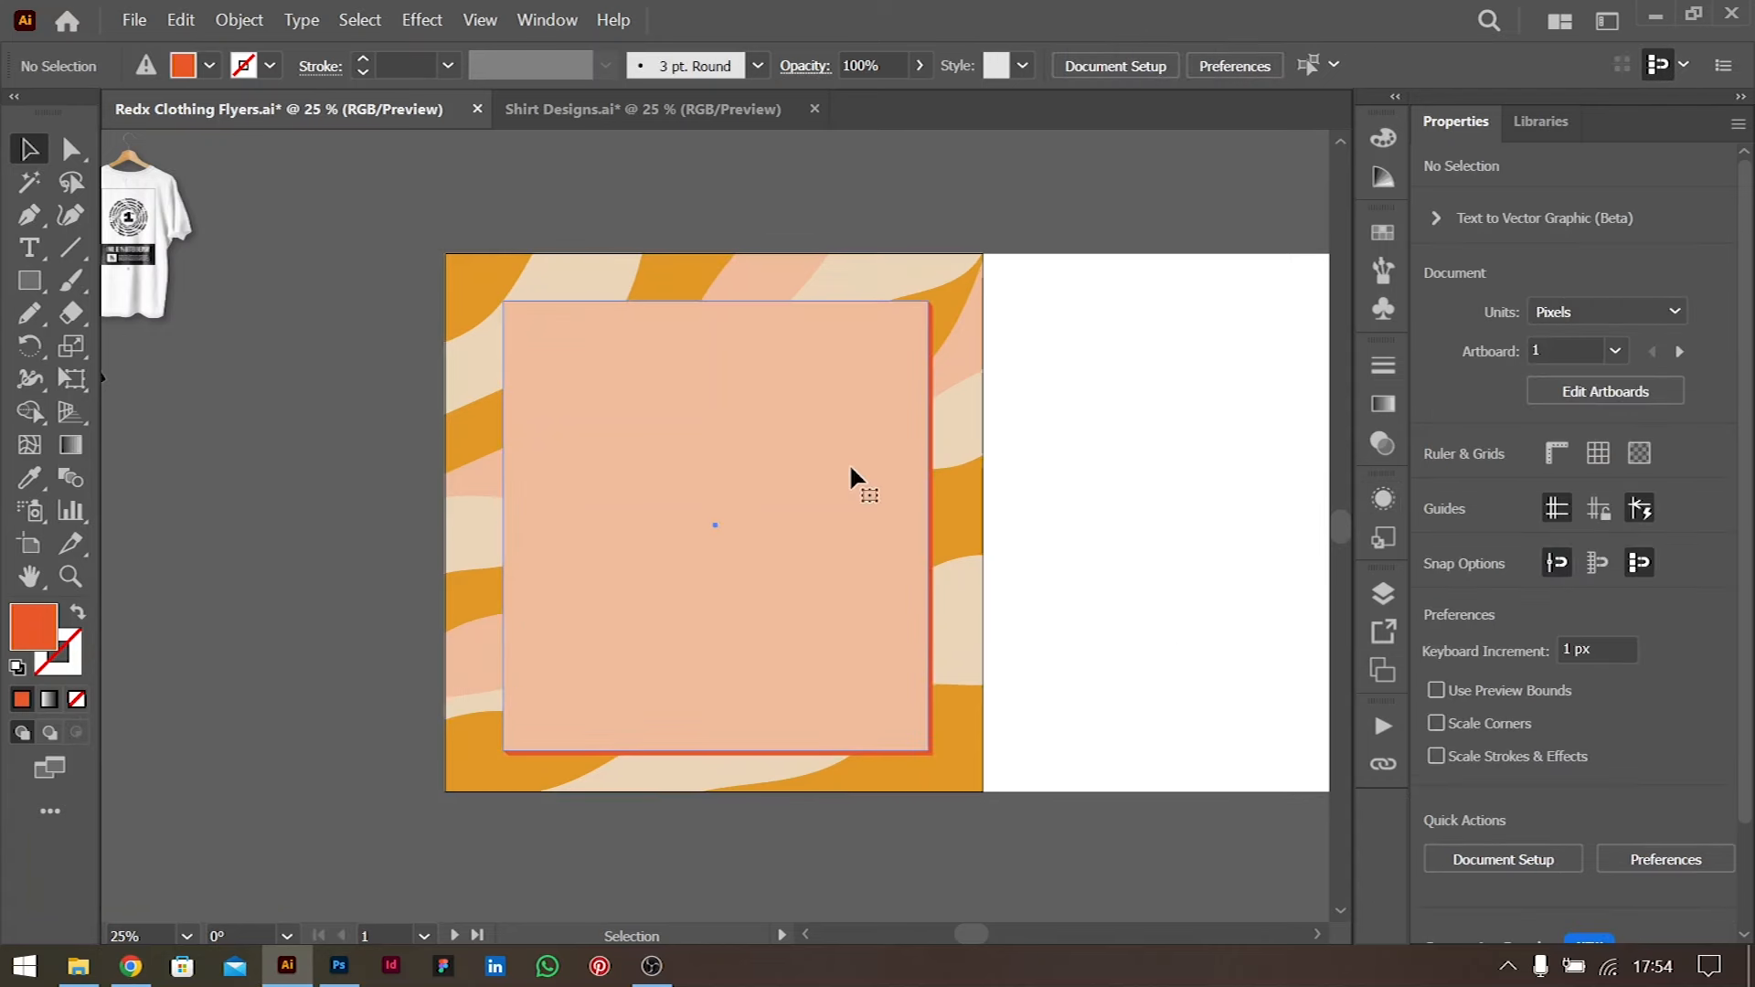
left_click(1443, 612)
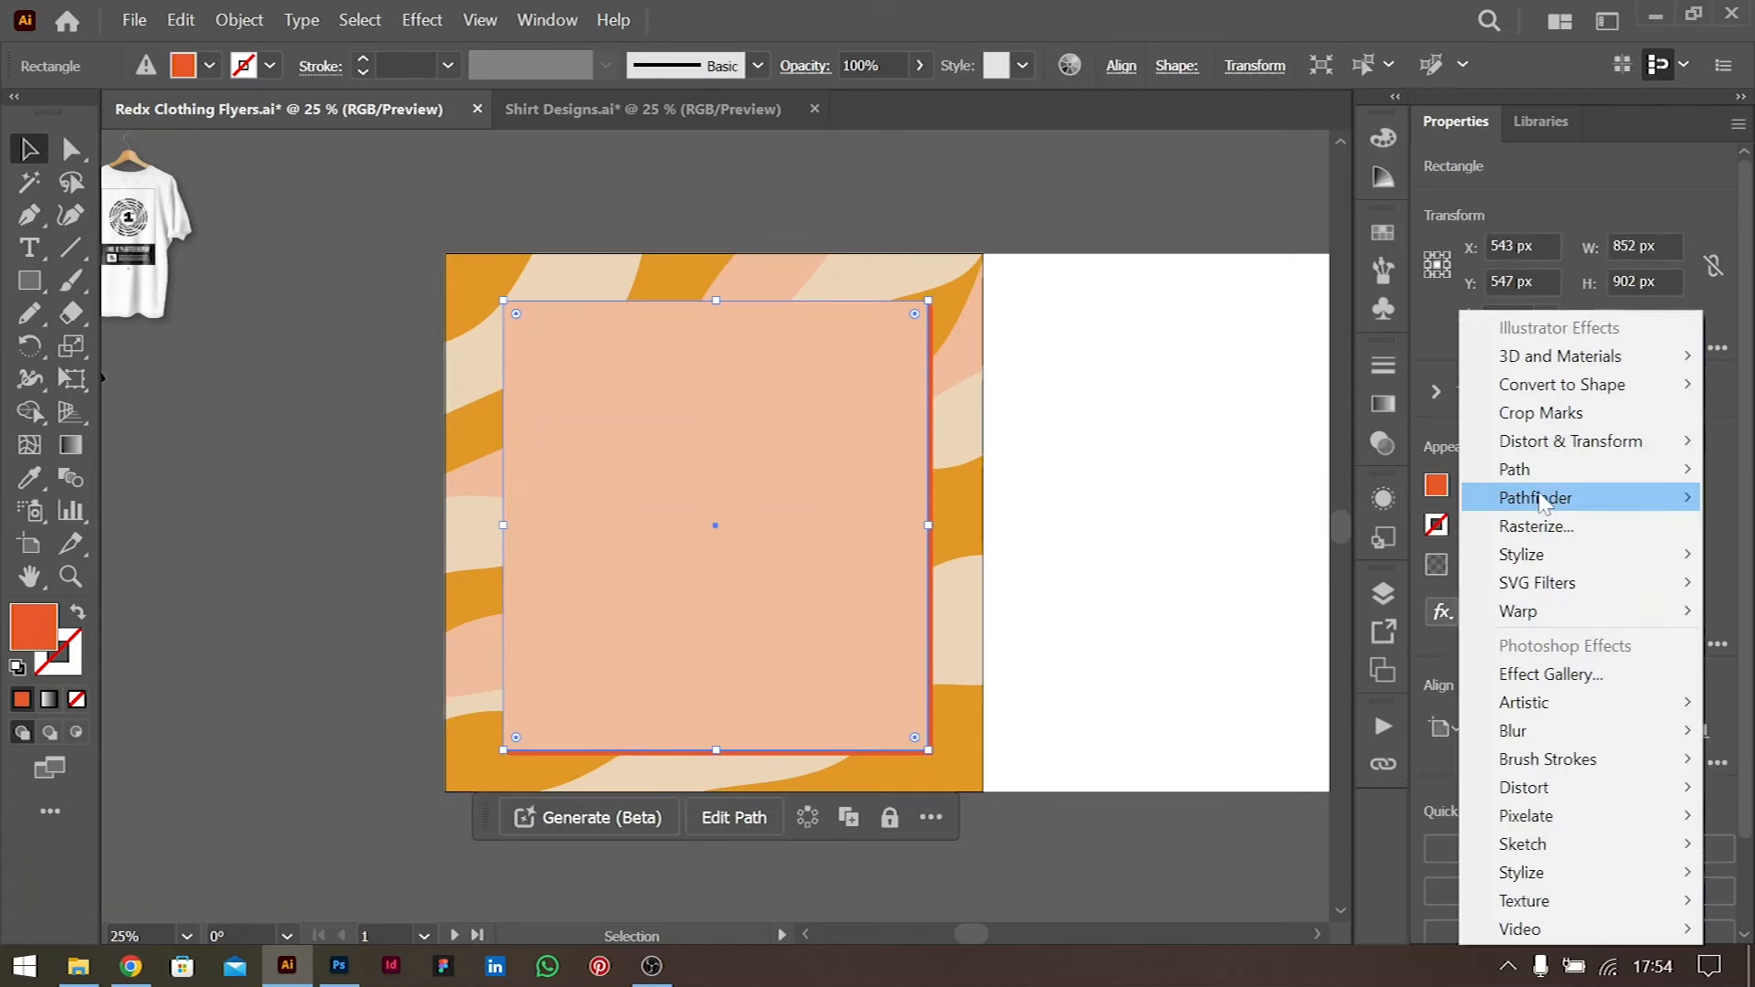
mouse_move(1563, 443)
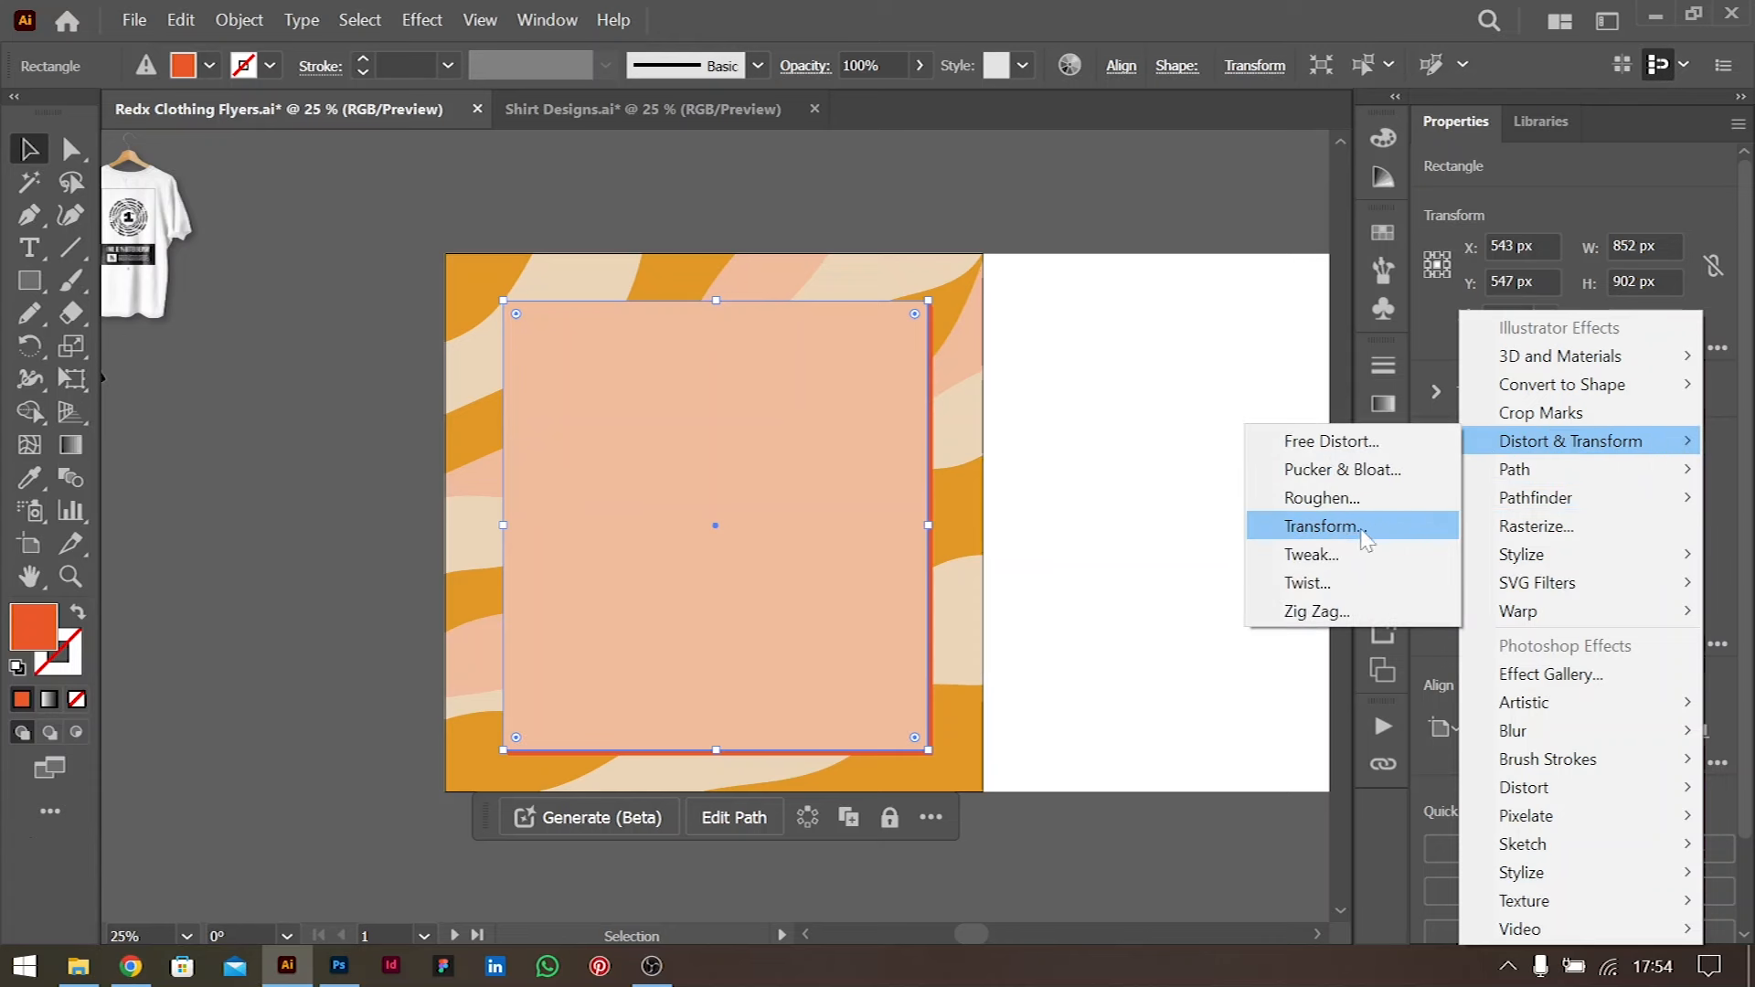
left_click(1333, 499)
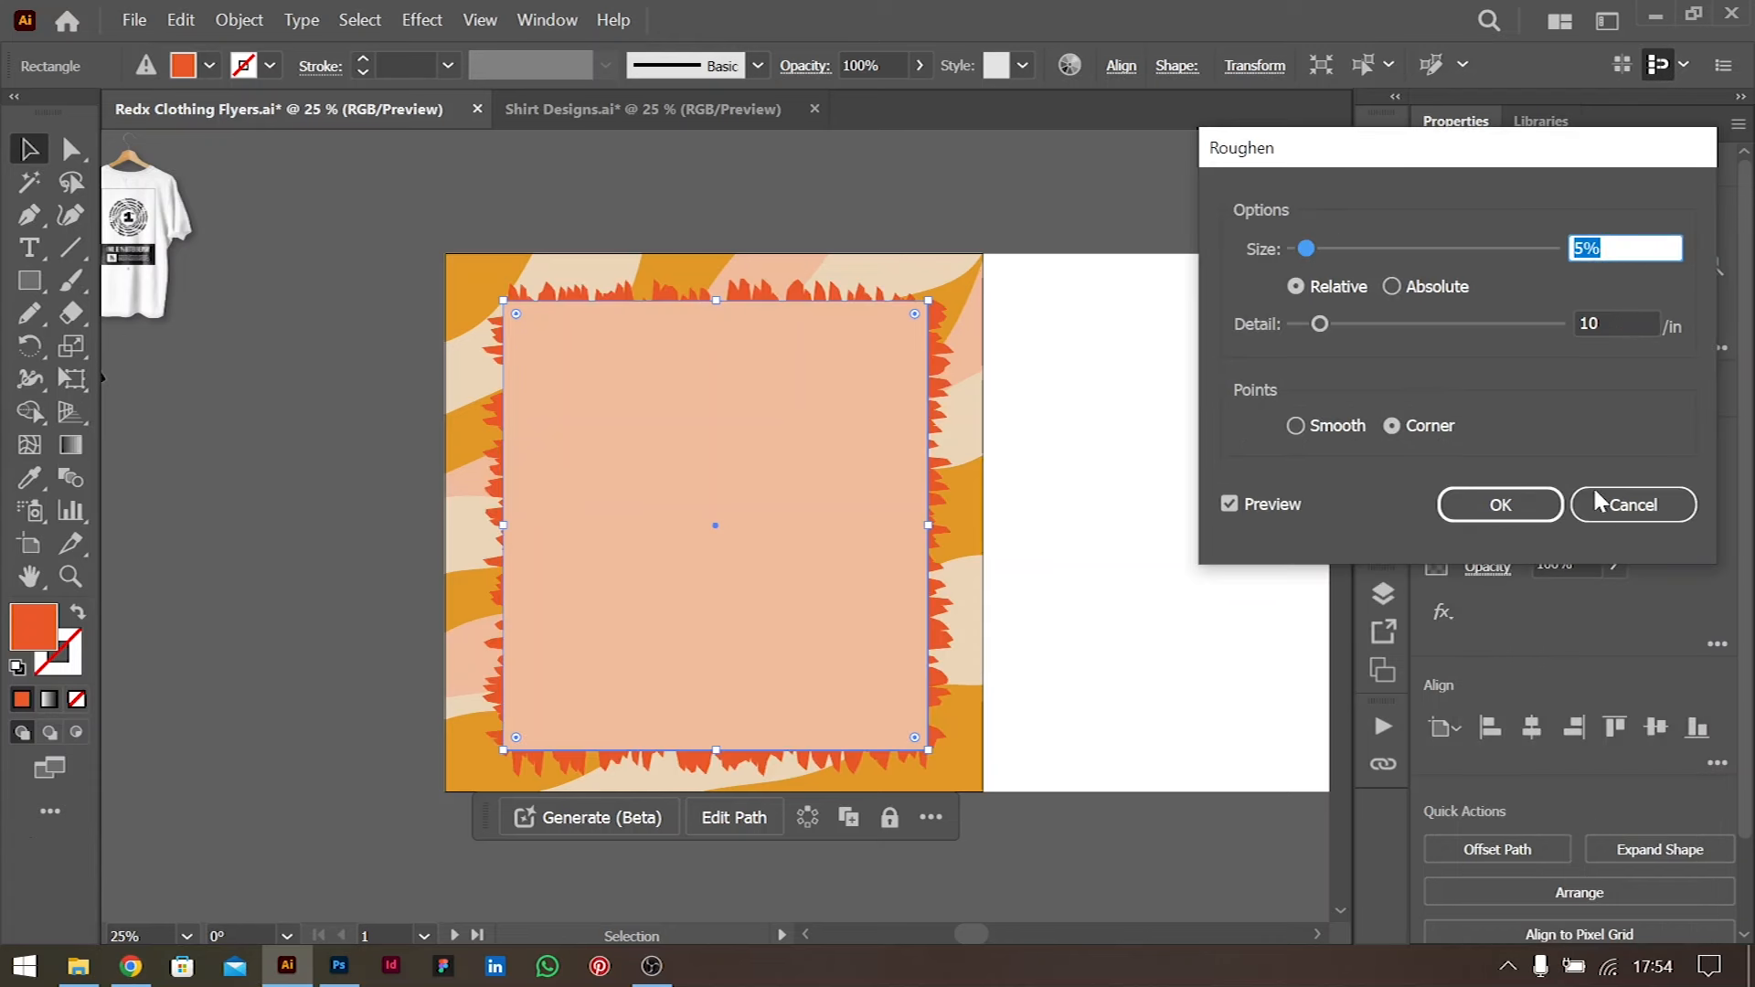
left_click(1598, 502)
left_click(1382, 499)
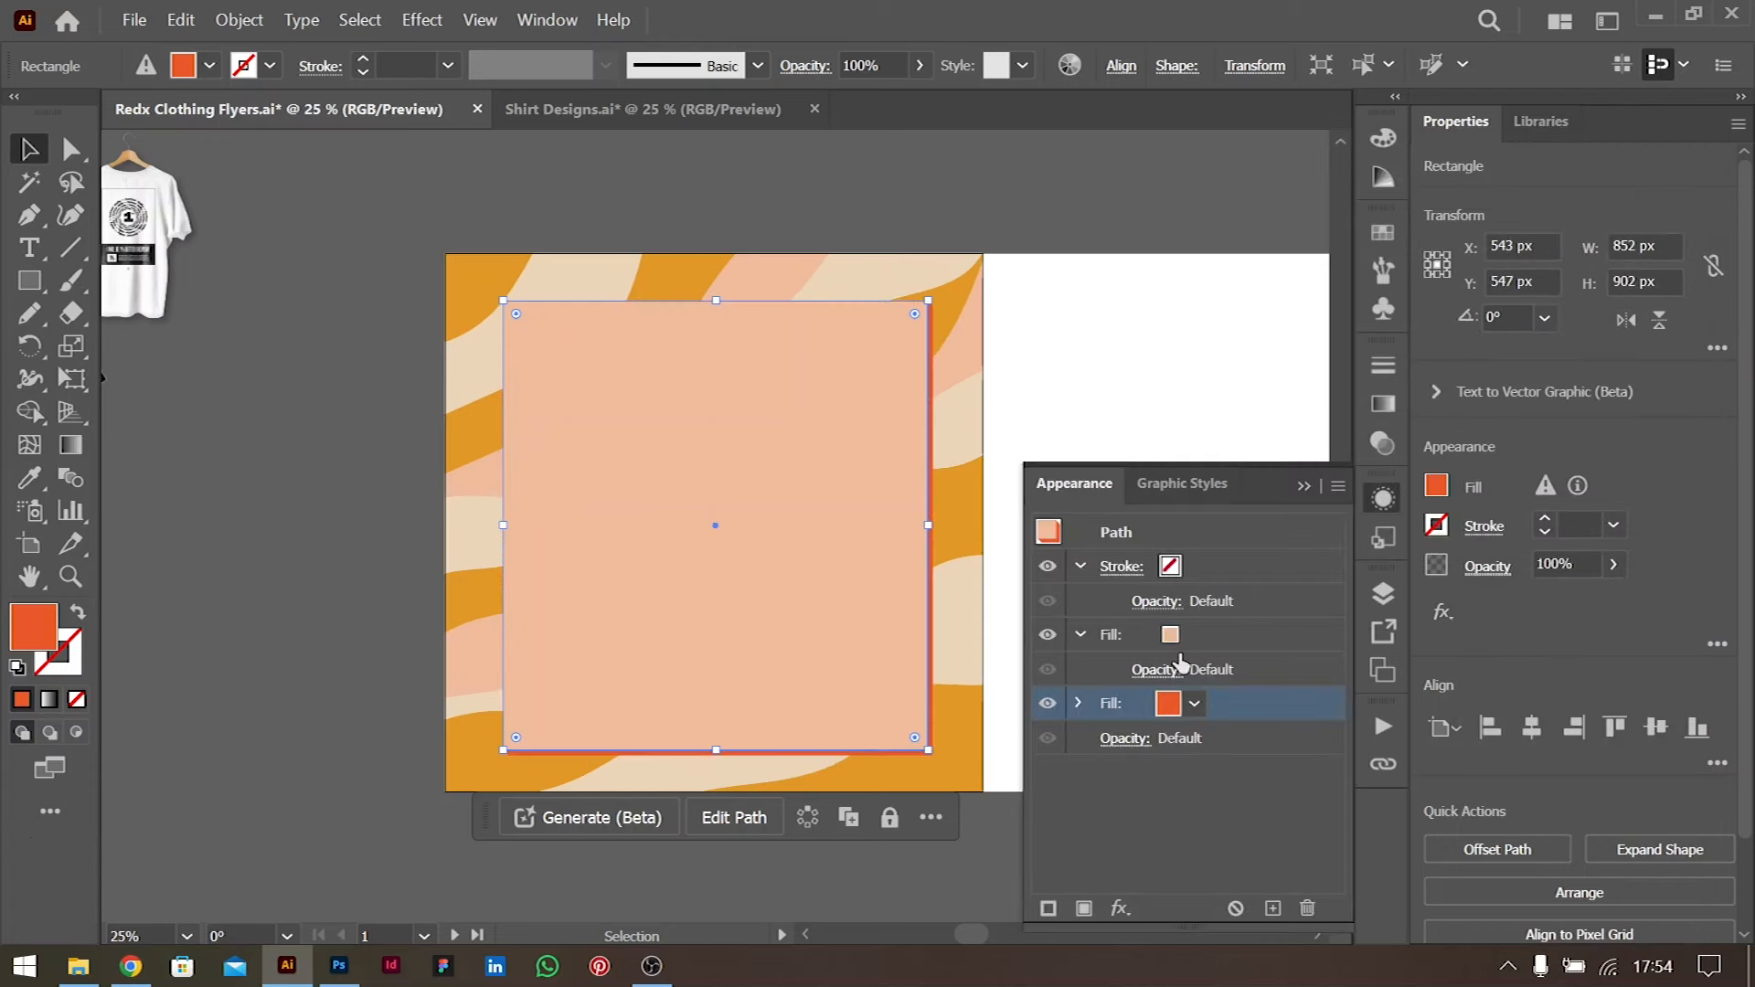
left_click(1241, 630)
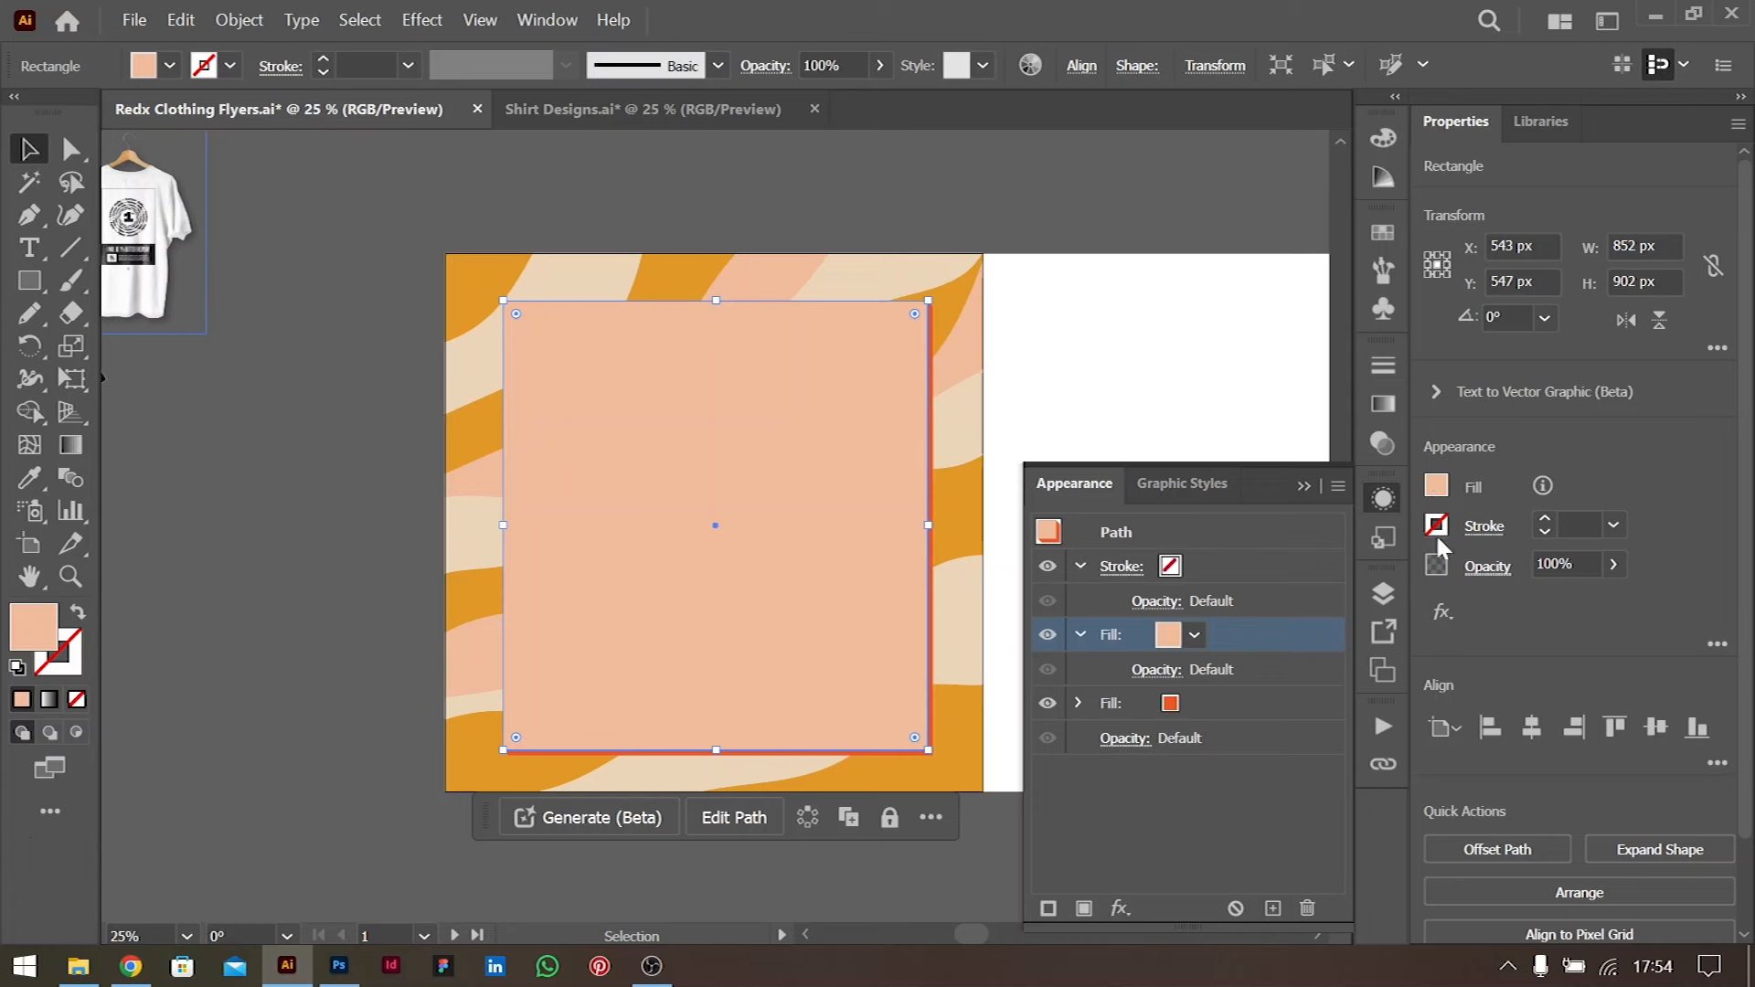
left_click(1442, 615)
left_click(1266, 702, "shift")
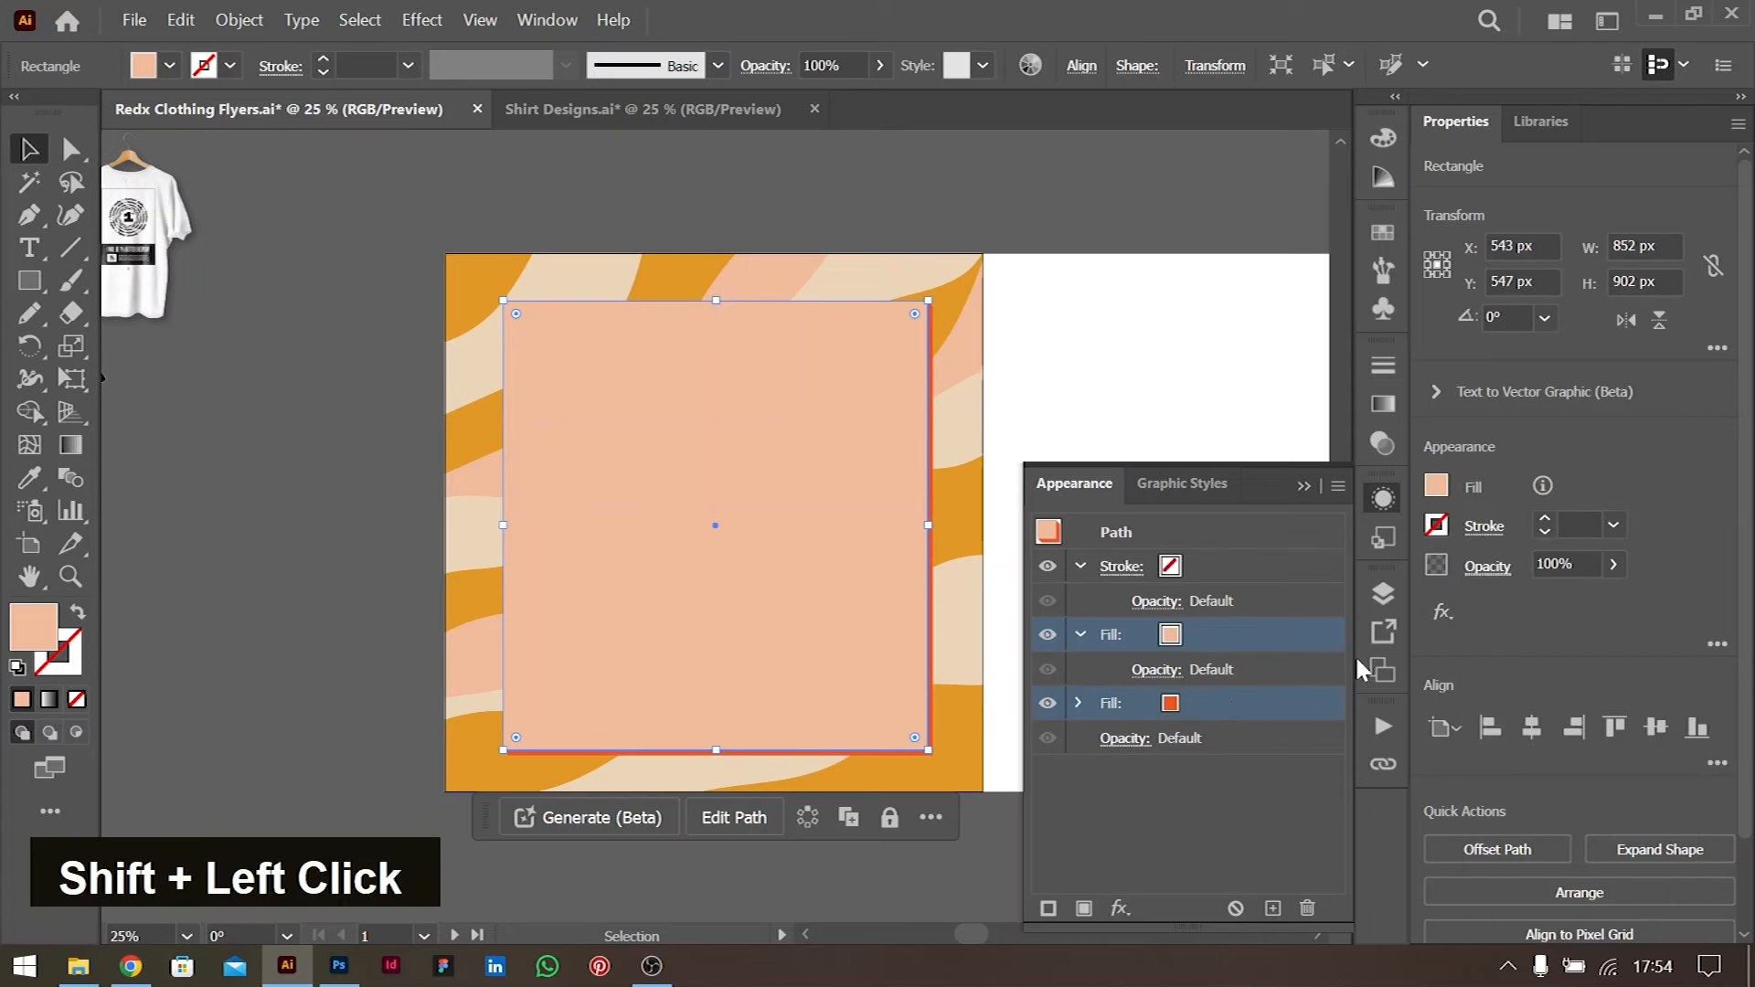
left_click(1442, 611)
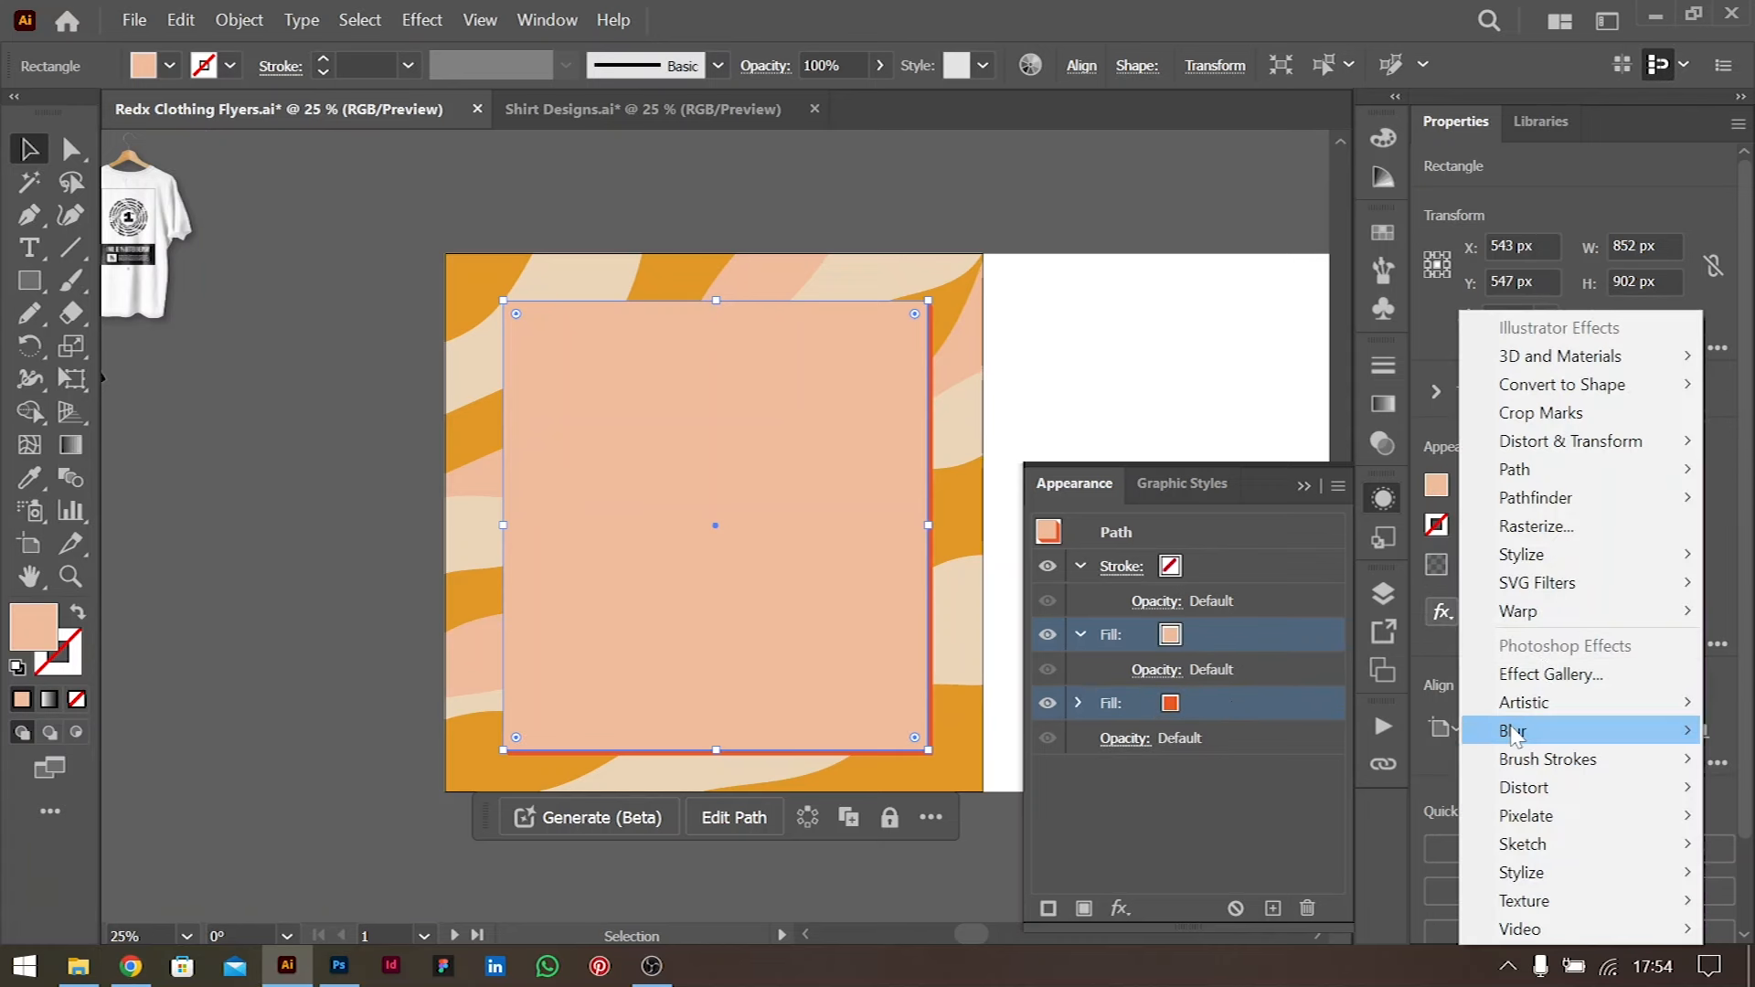
mouse_move(1536, 441)
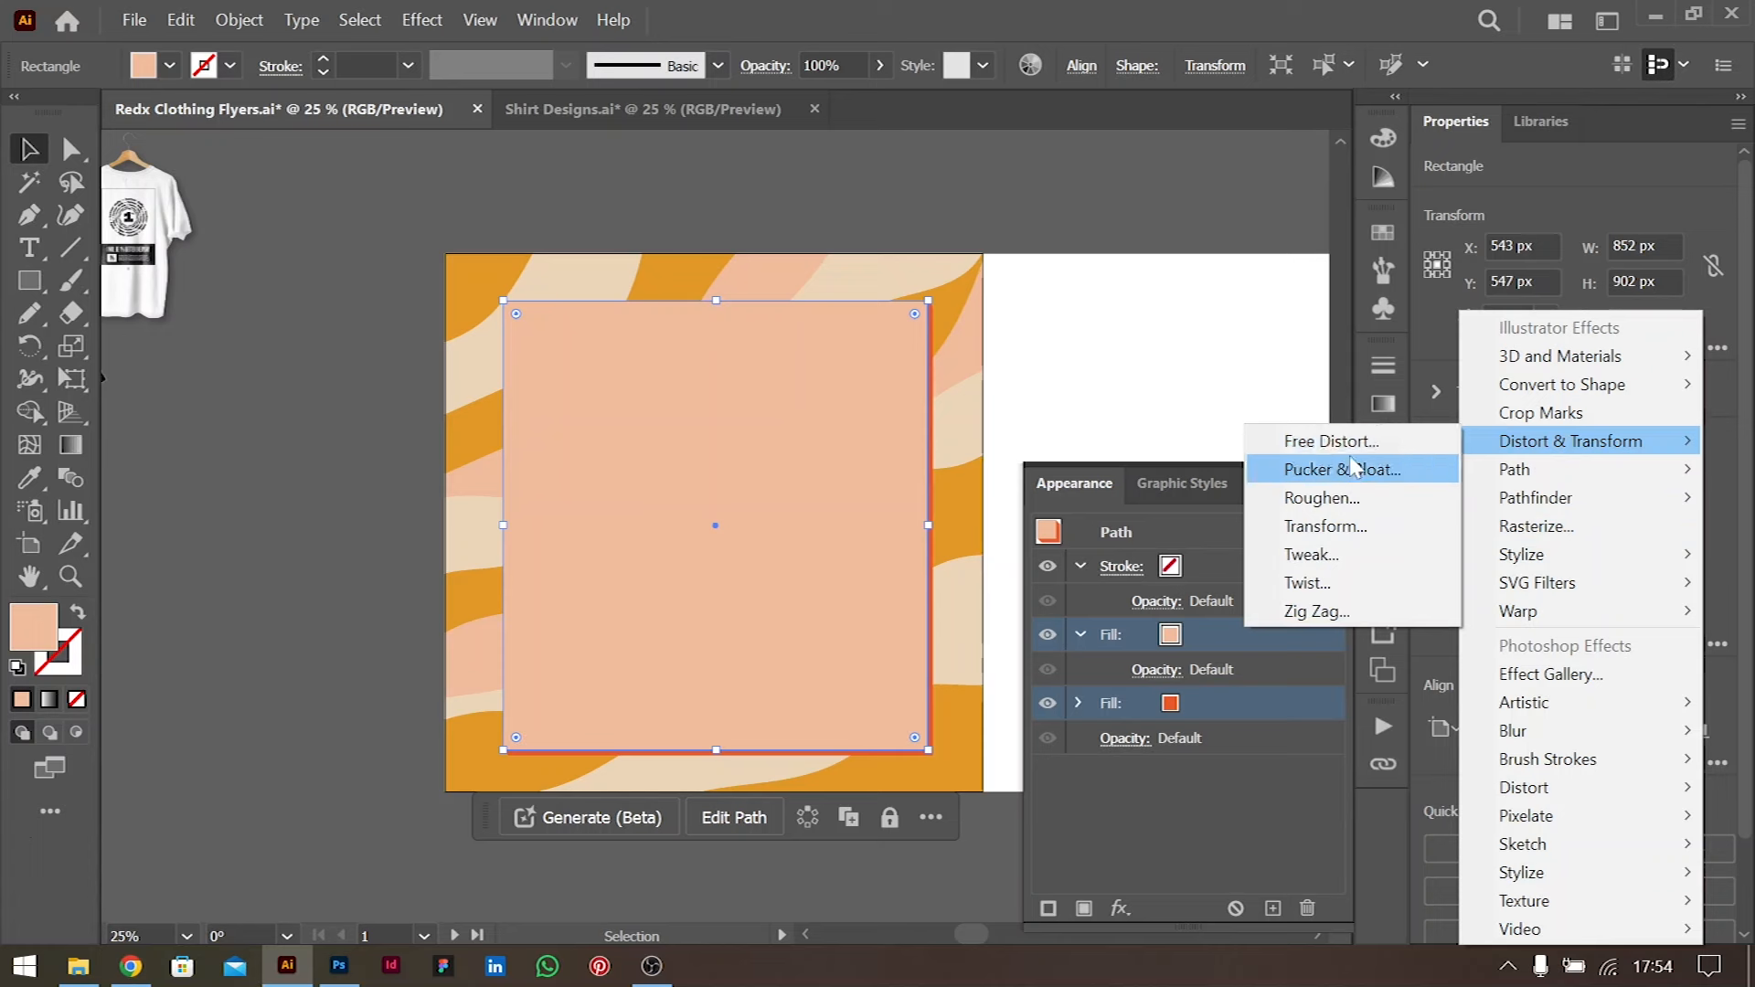
left_click(1342, 505)
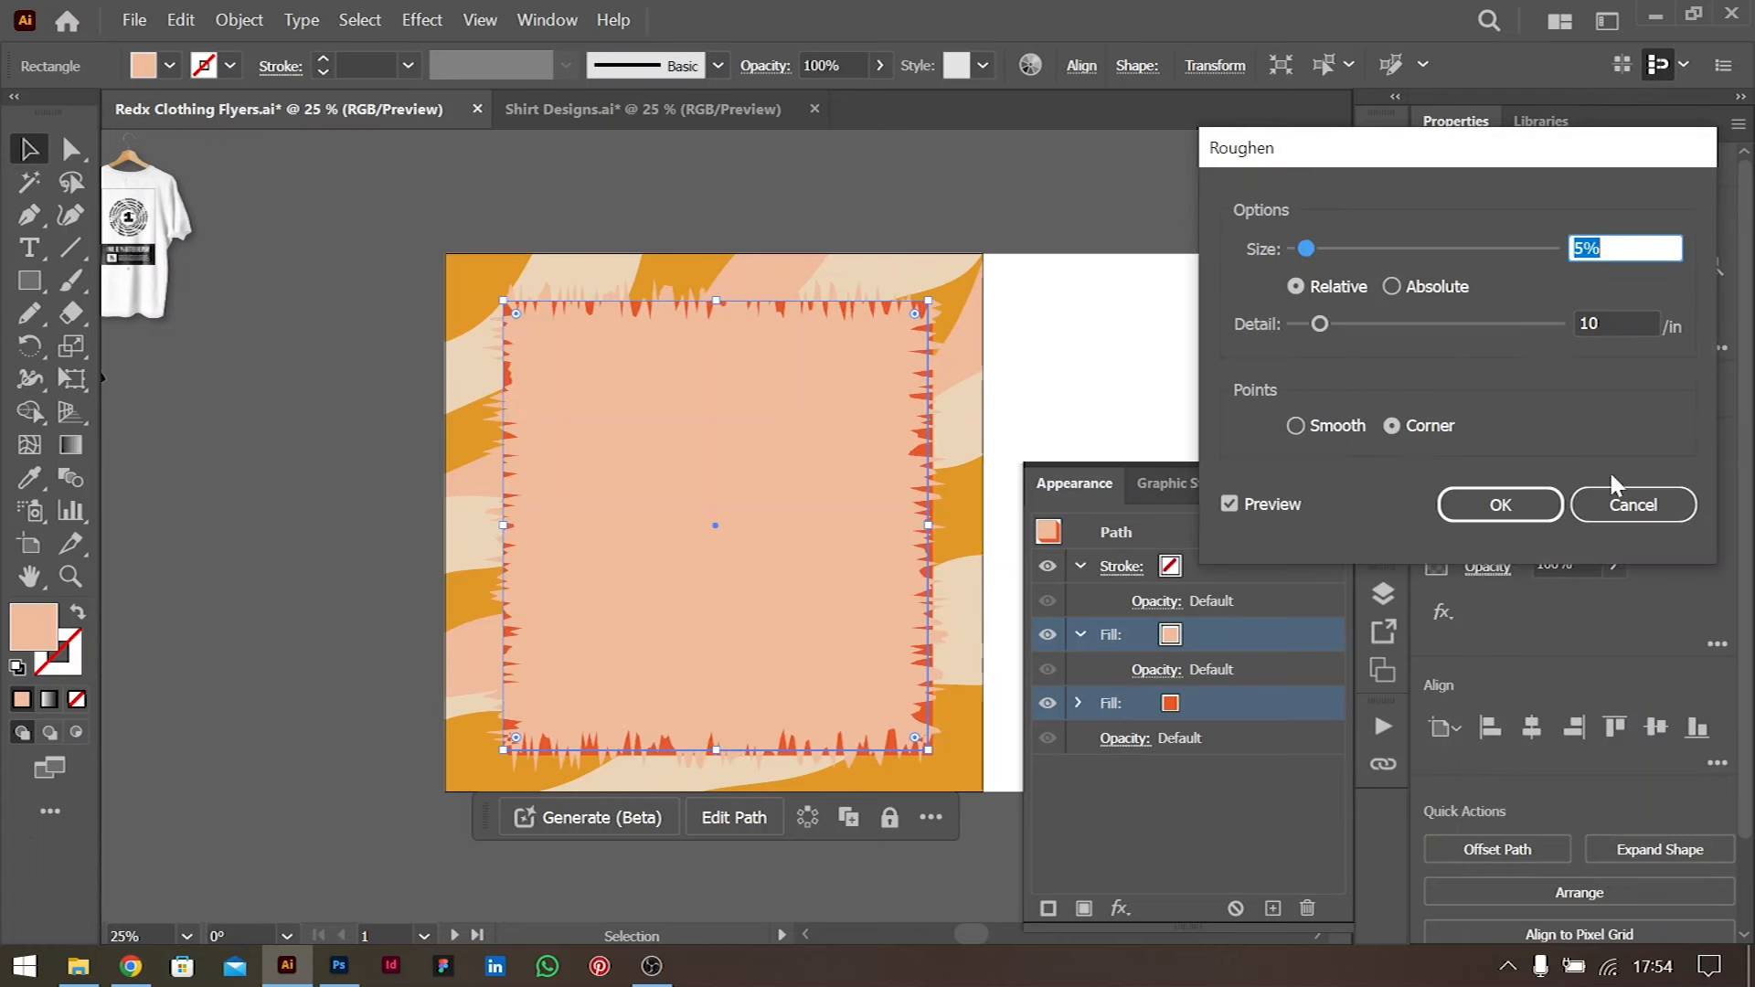
double_click(1614, 499)
Delete the lower orange-red fill from the peach rectangle's appearance attributes
left_click(1231, 703)
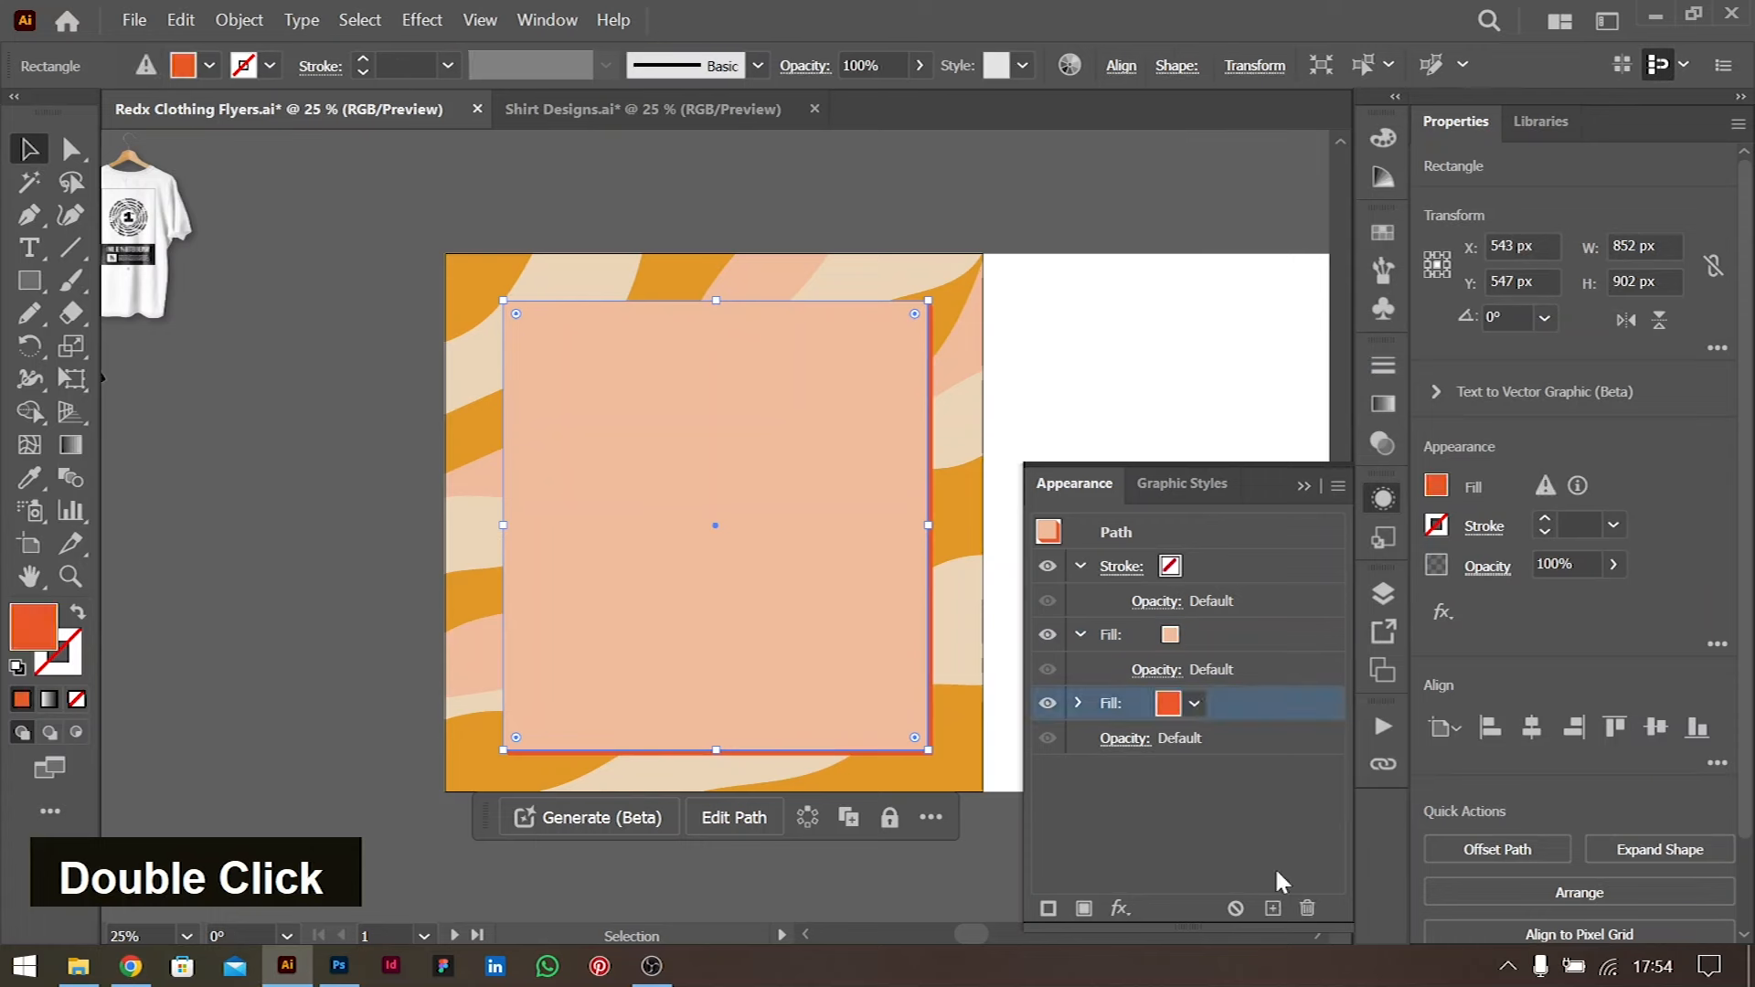
left_click(1307, 908)
left_click(1065, 448)
Add a Roughen effect to the peach rectangle with a relative size of 2%
left_click(882, 447)
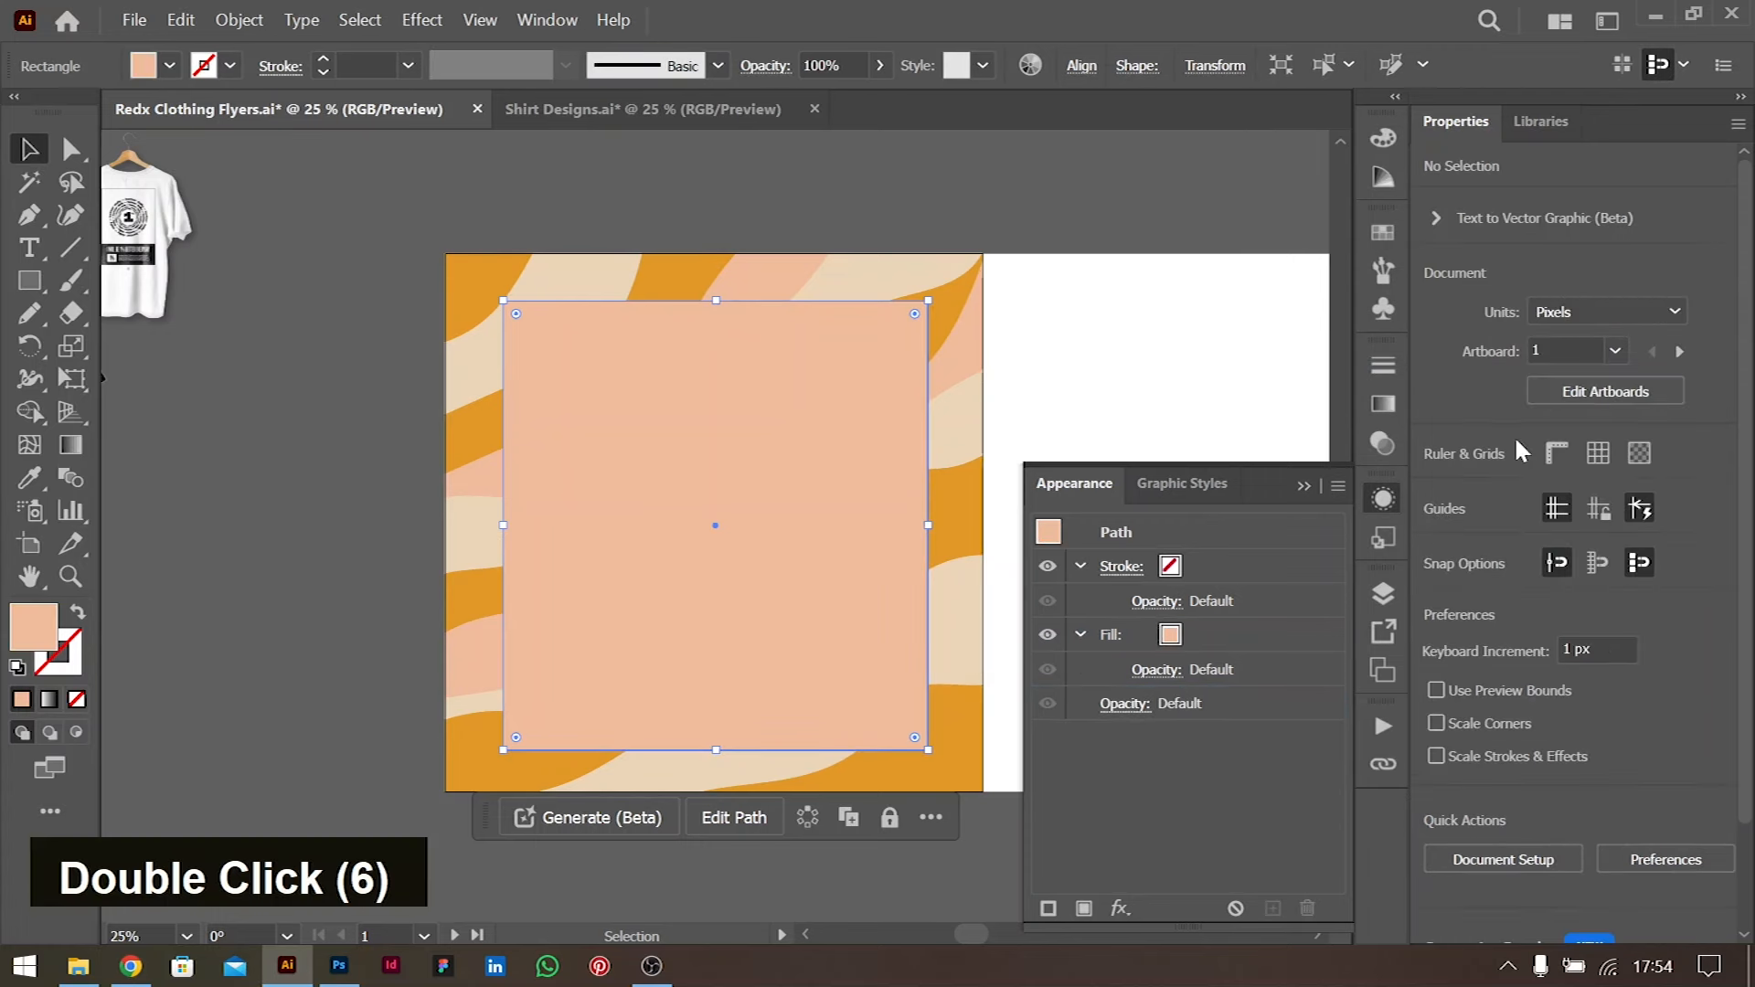
left_click(1442, 611)
mouse_move(1565, 441)
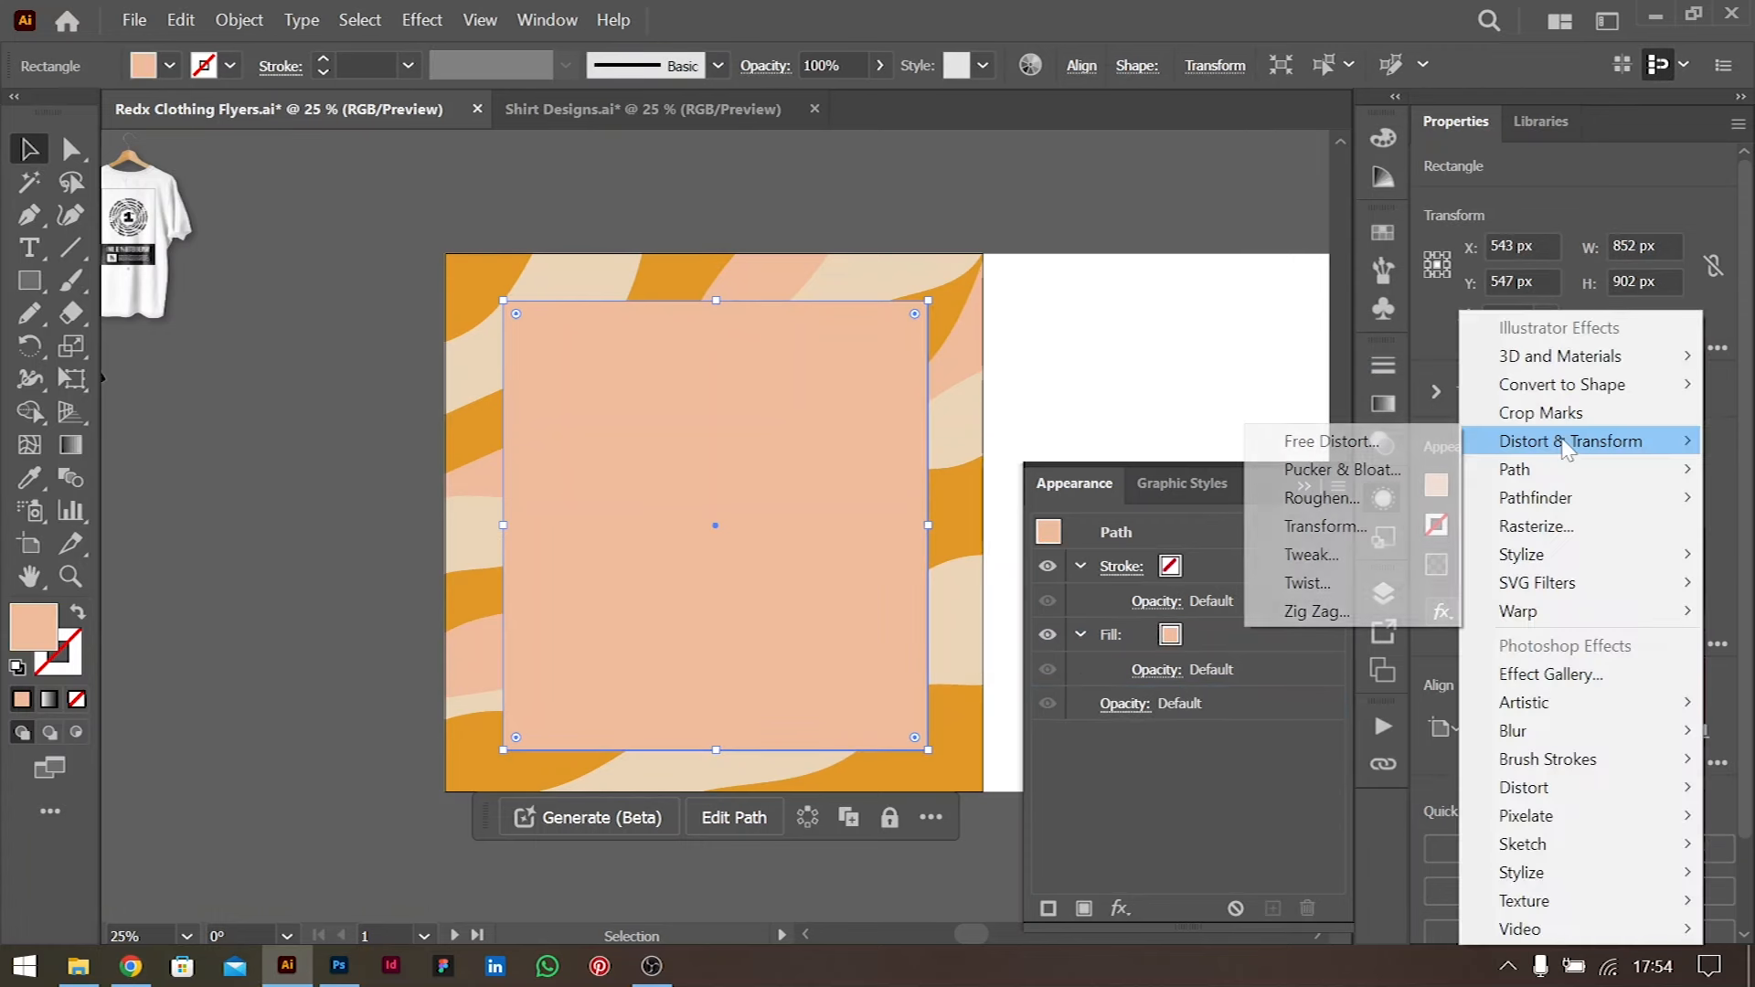
left_click(1335, 499)
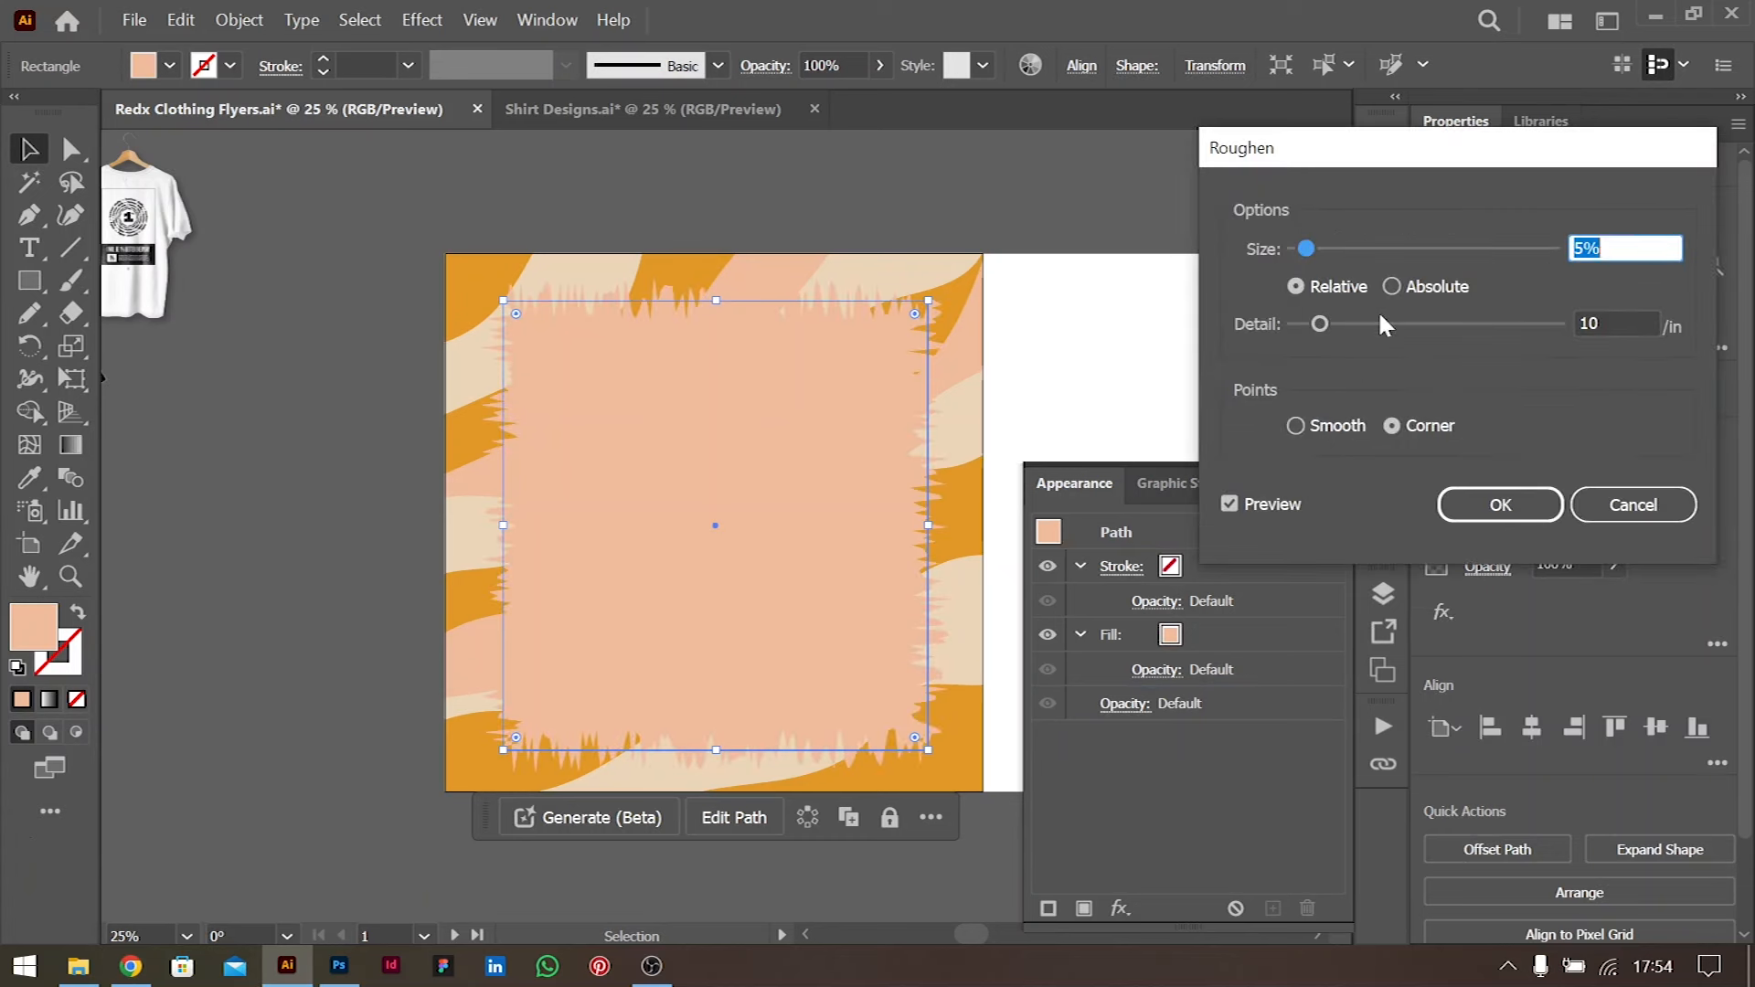
key("Down")
key("Down")
key("Down")
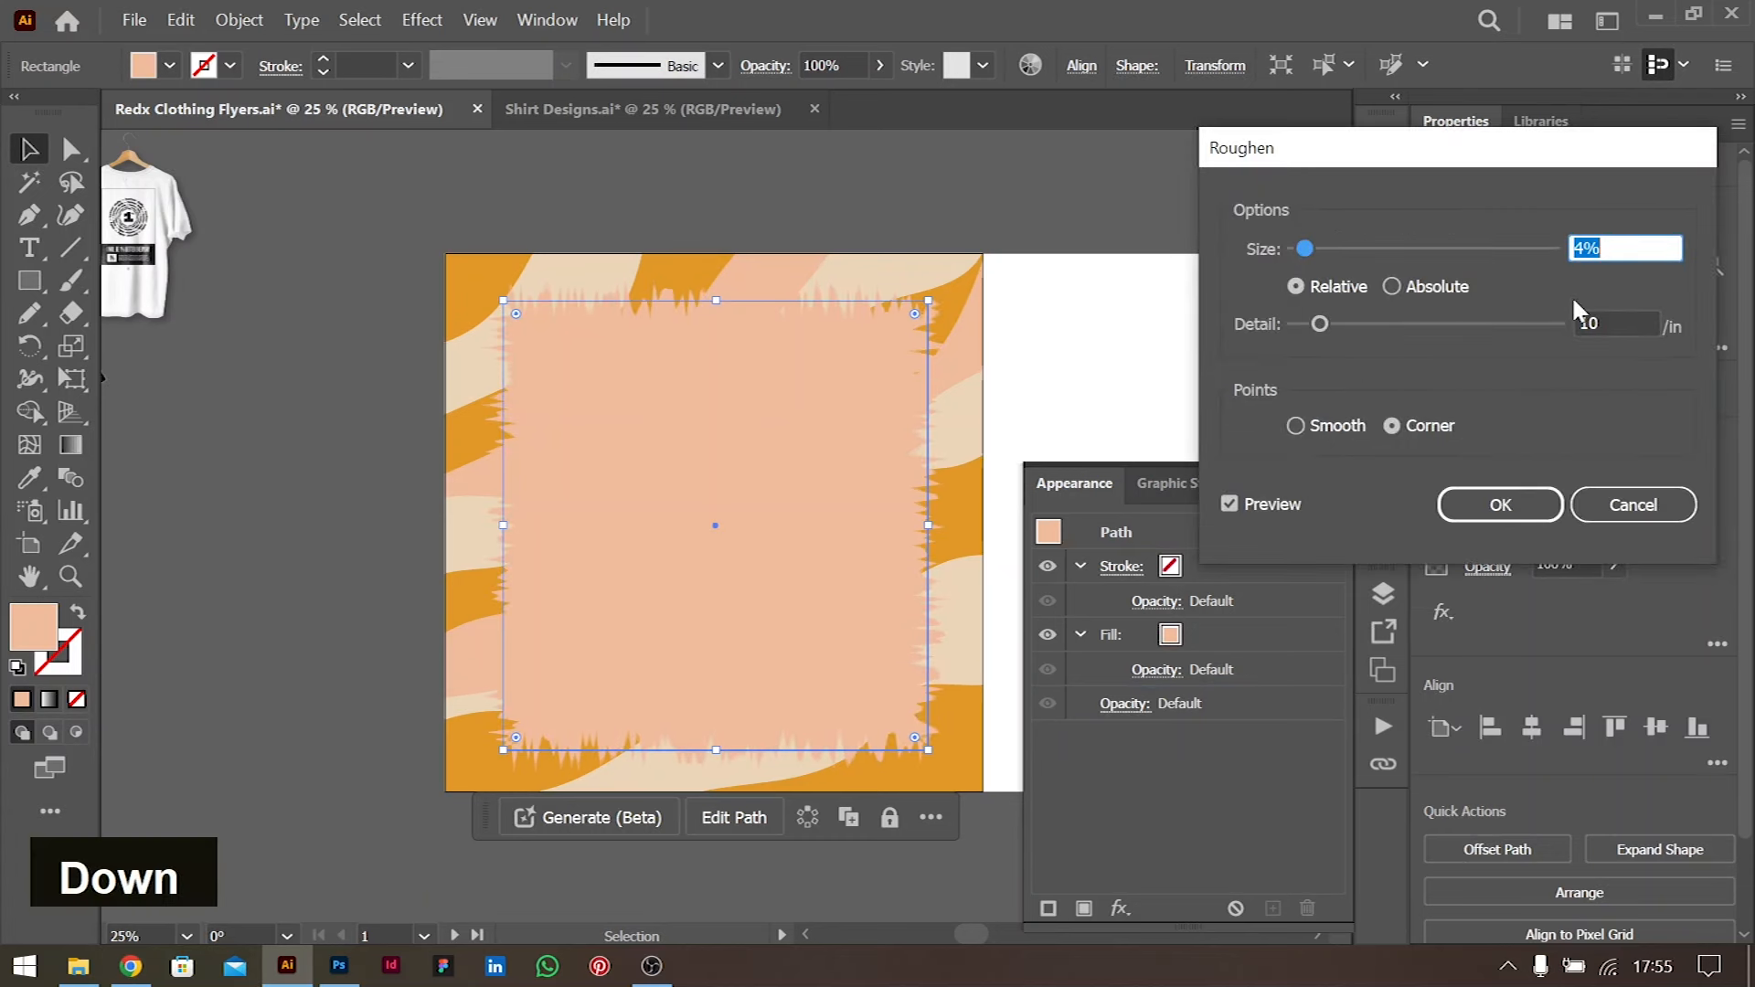
key("Up")
key("Up")
key("Down")
key("Down")
key("Down")
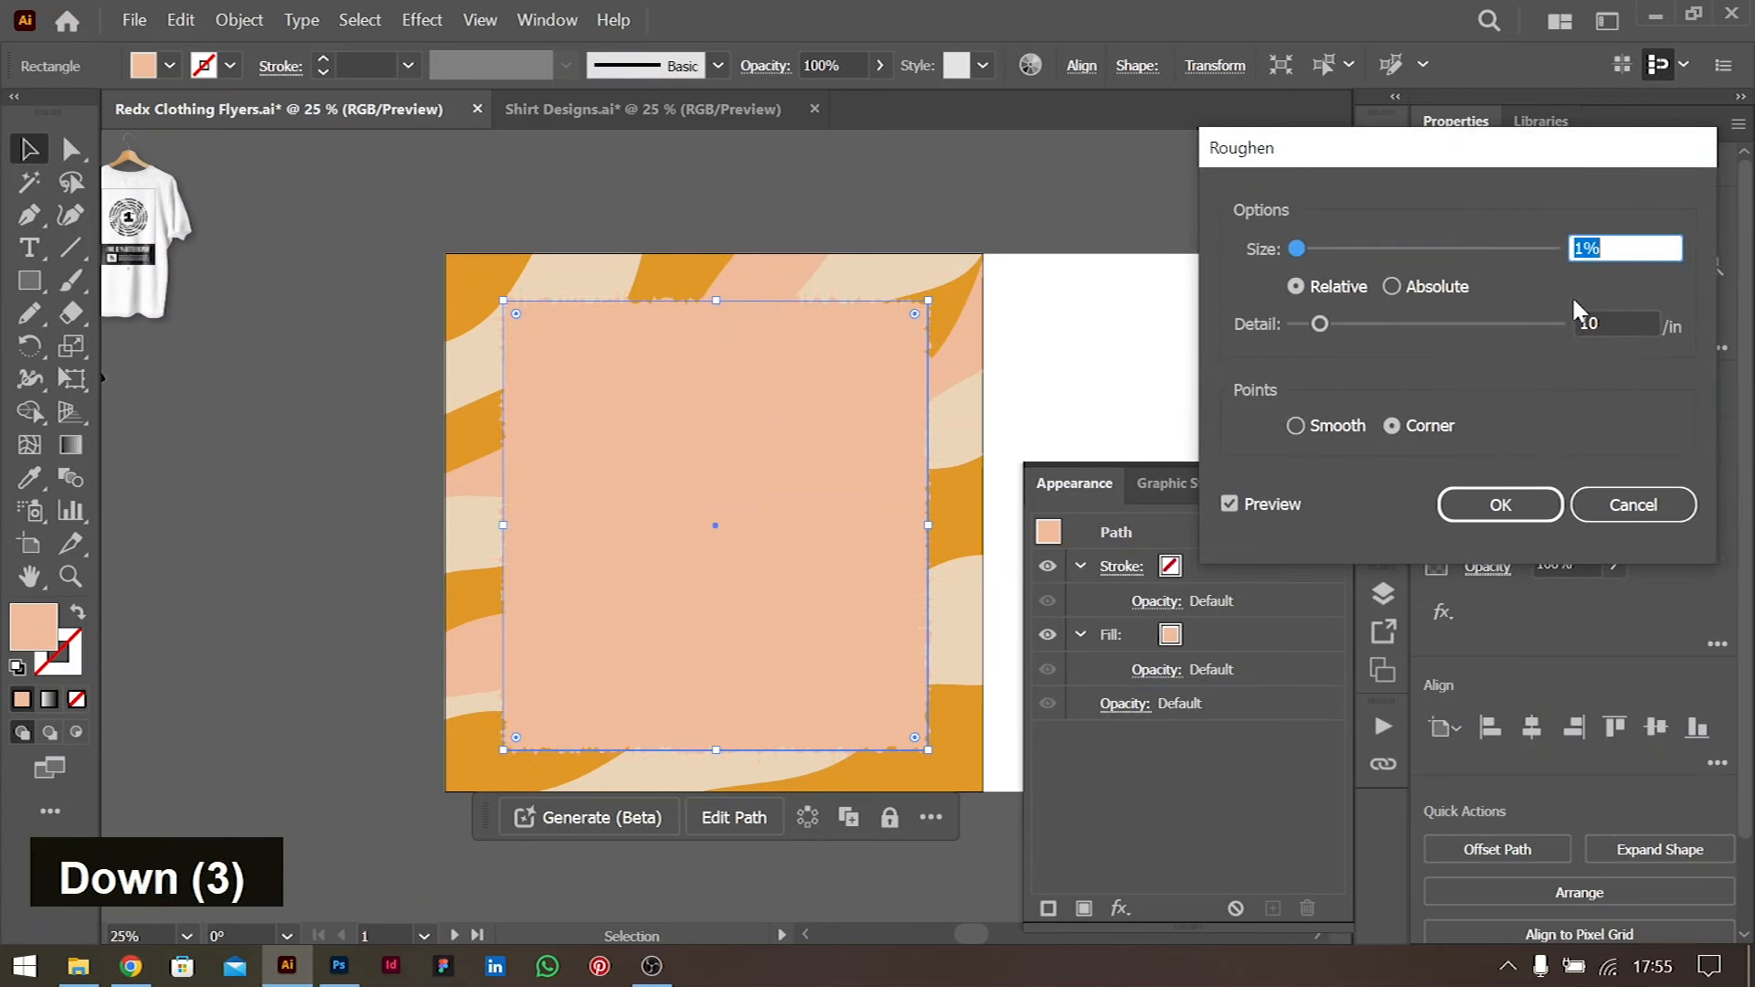
key("Up")
Set the Roughen detail to 7 per inch with smooth points and apply the effect
left_click(1630, 320)
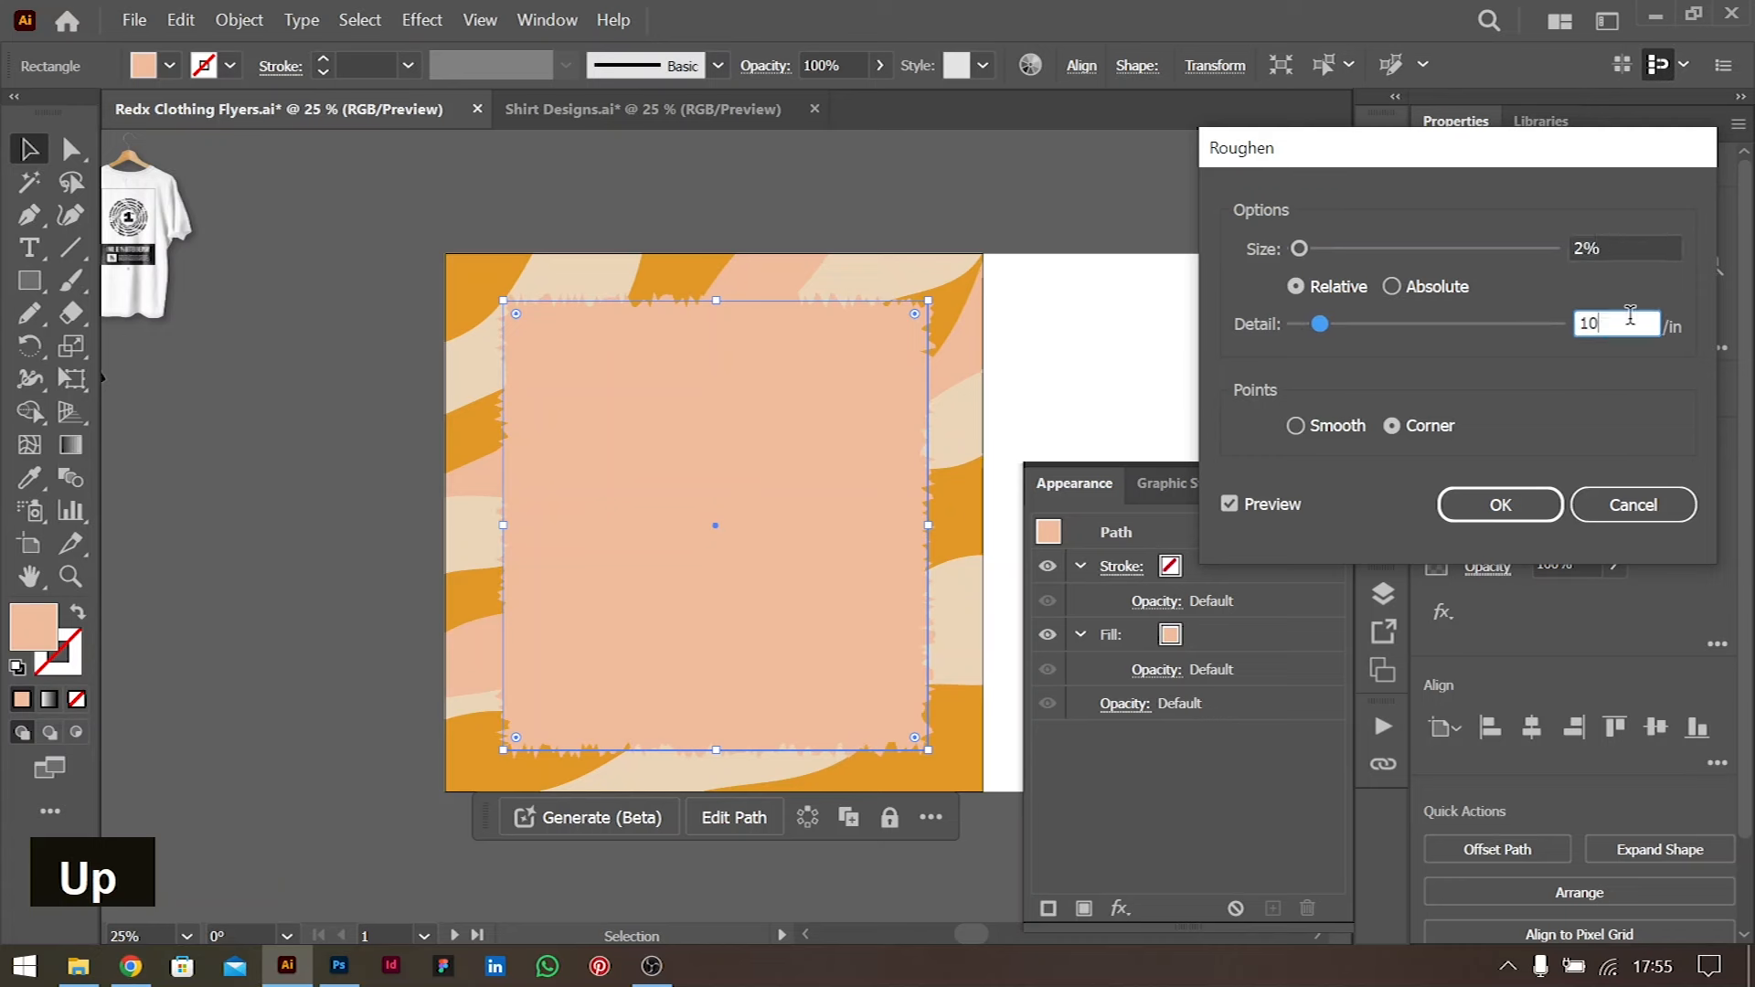
key("Down")
key("Down")
key("Down")
key("Up")
key("Down")
key("Down")
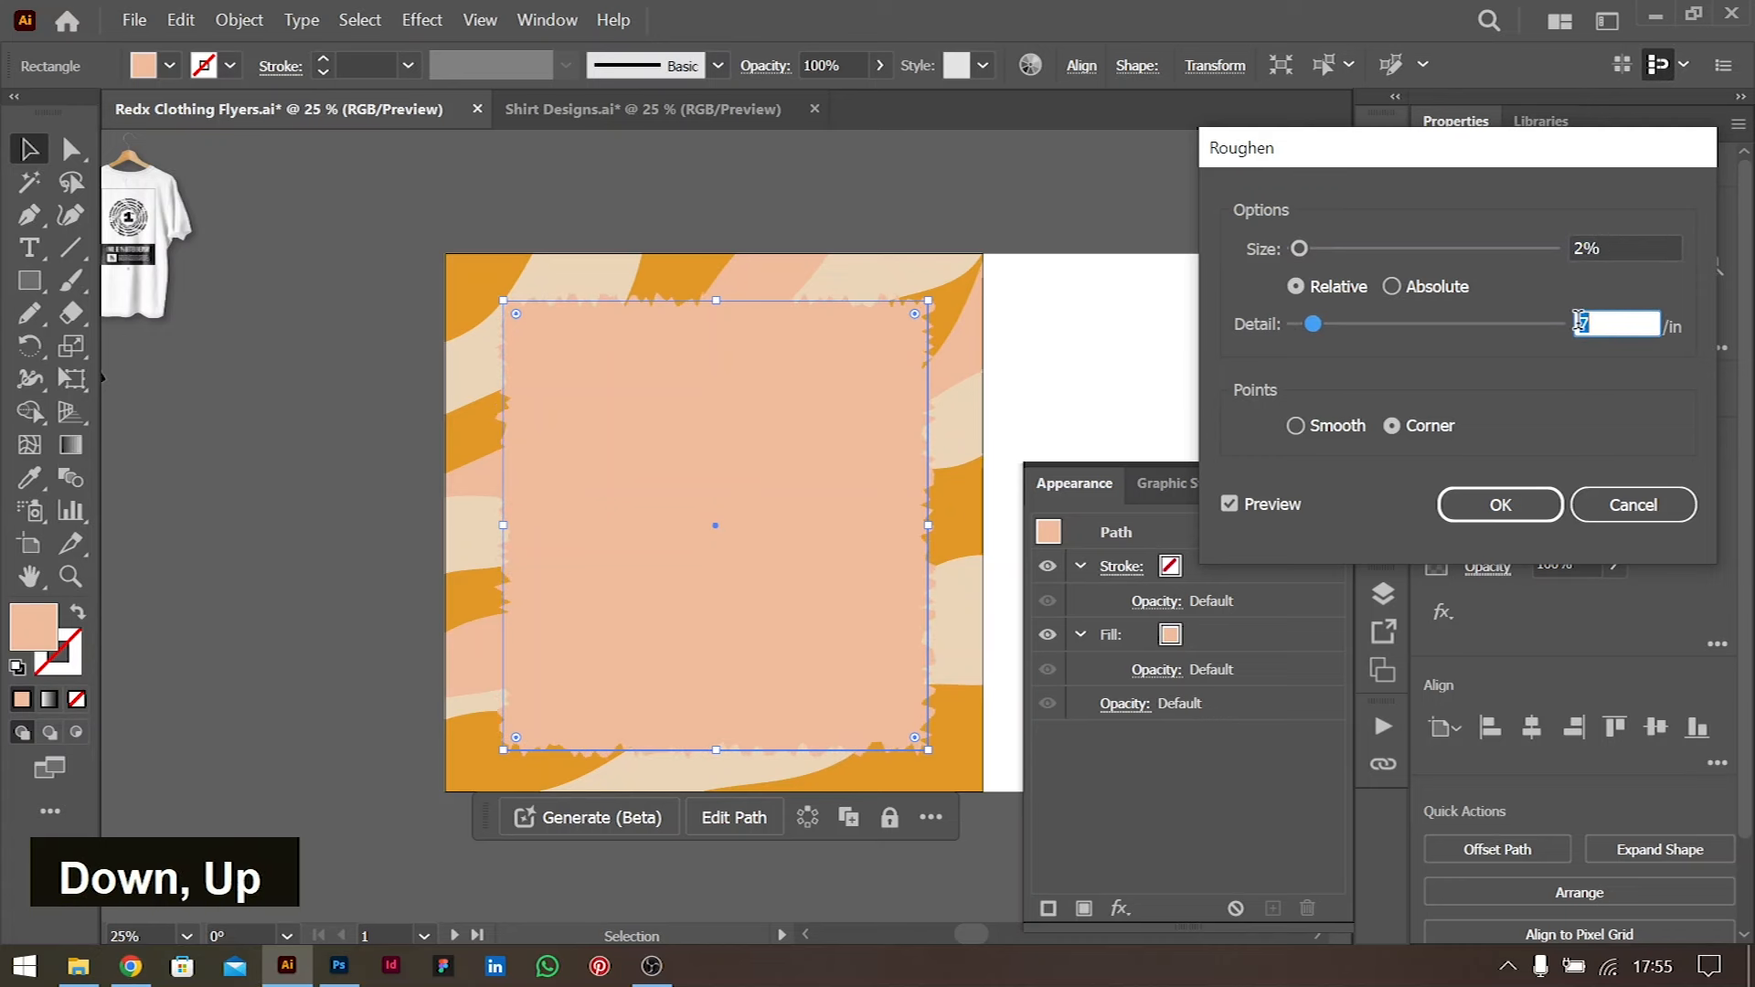
left_click(1322, 428)
left_click(1479, 512)
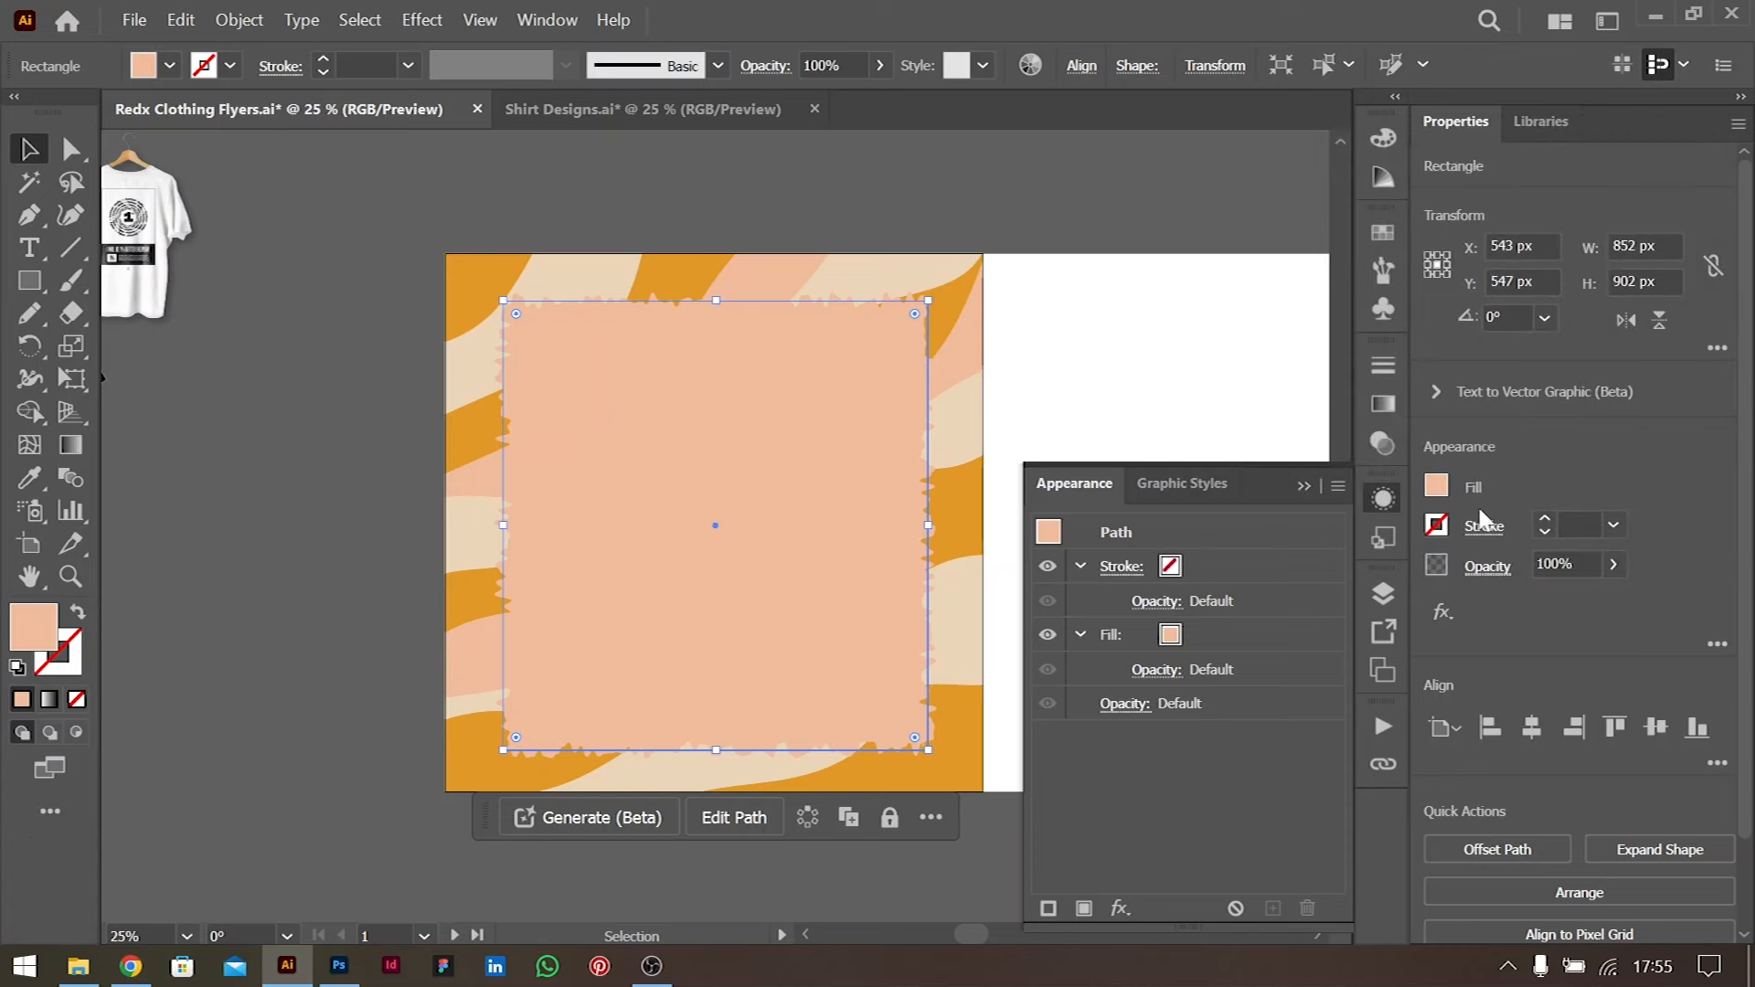
left_click(1131, 342)
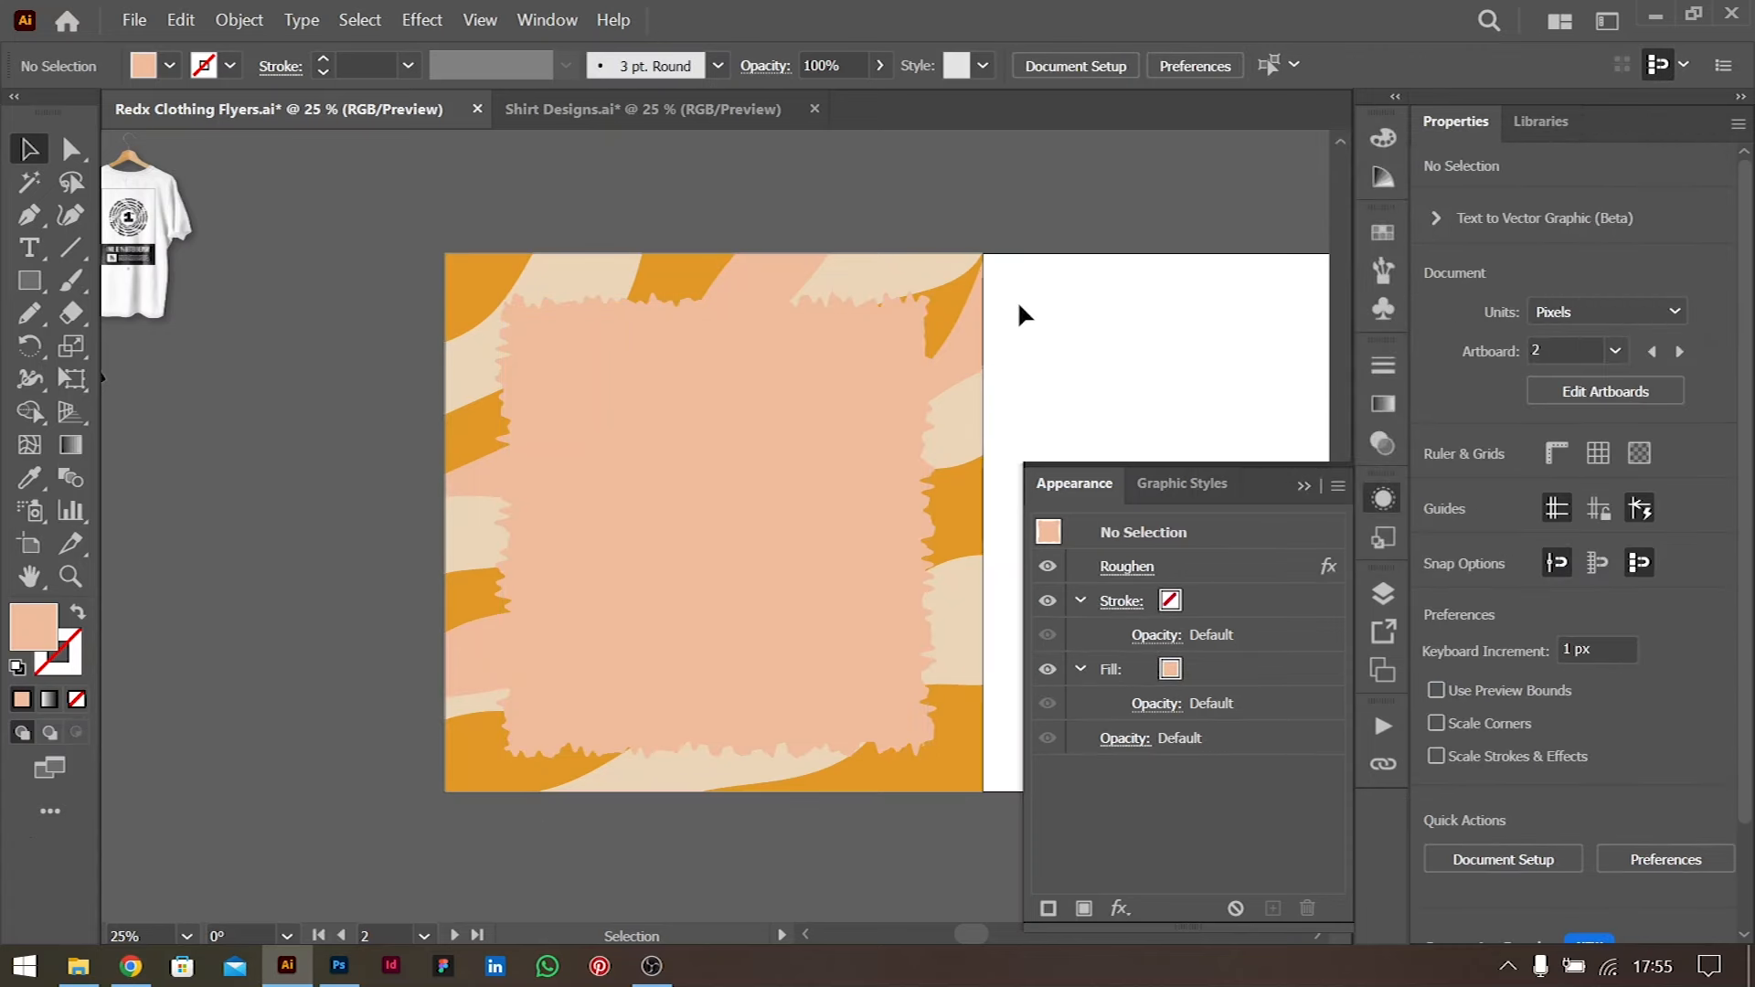
Change the roughened rectangle's fill to the orange-red swatch
left_click(919, 362)
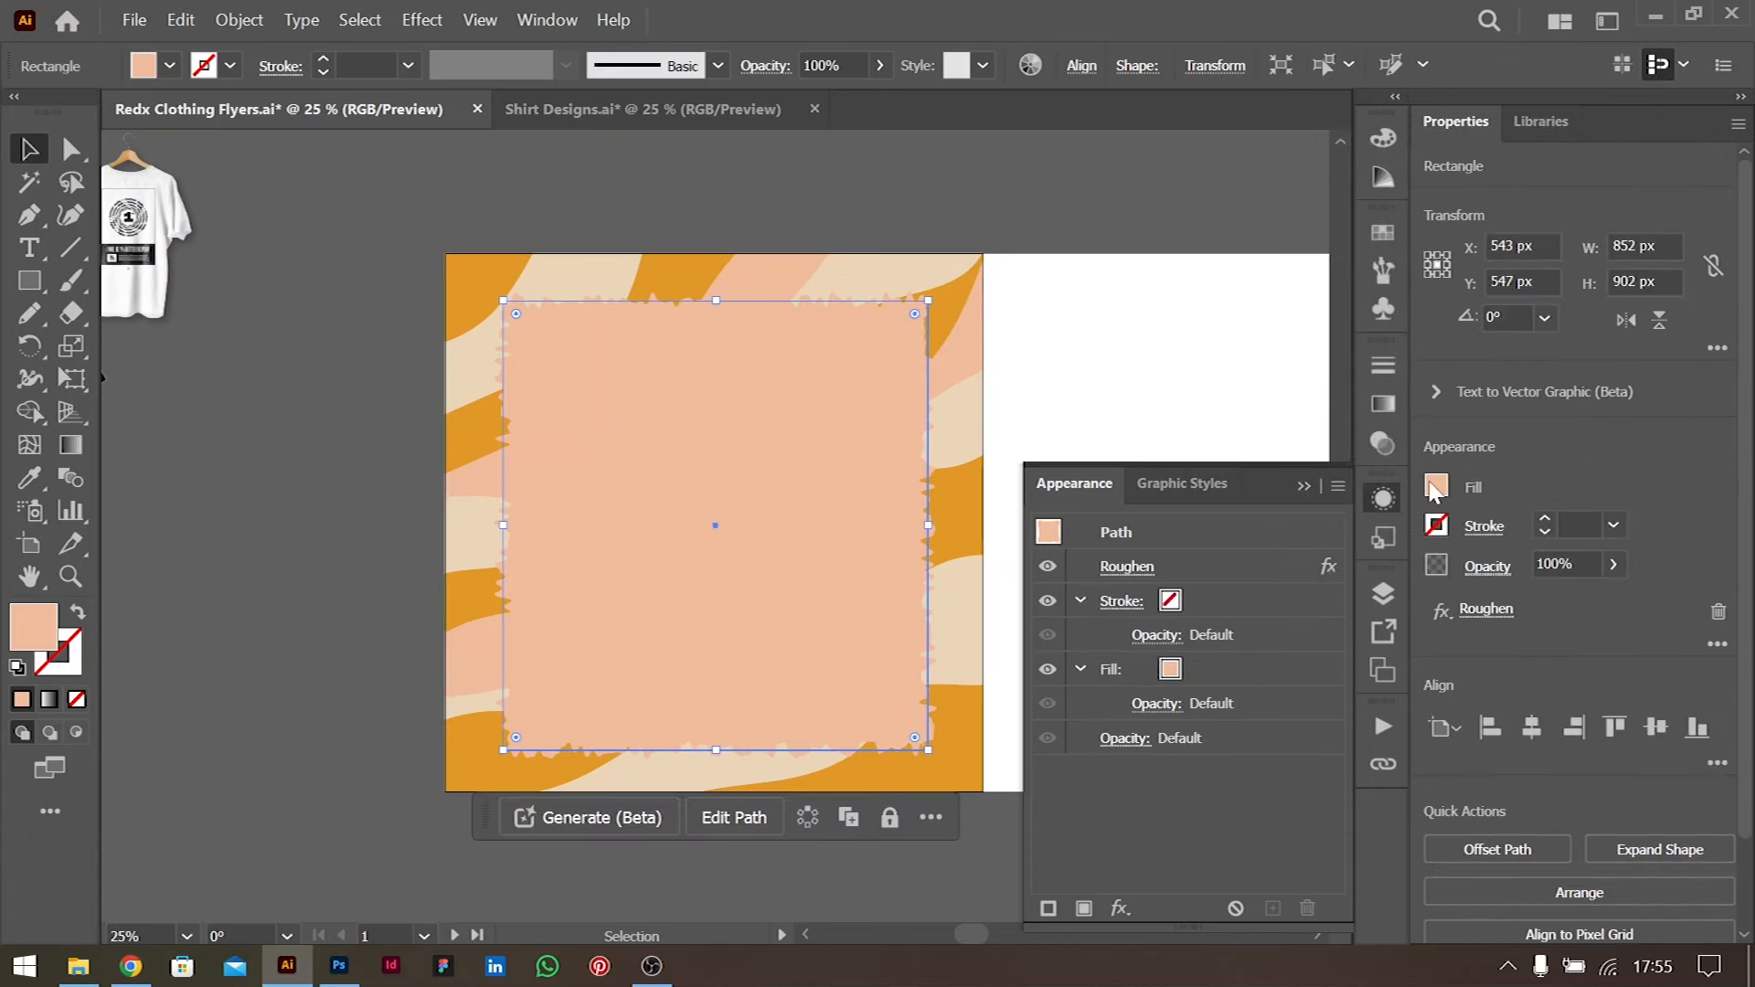
left_click(1435, 488)
left_click(1157, 708)
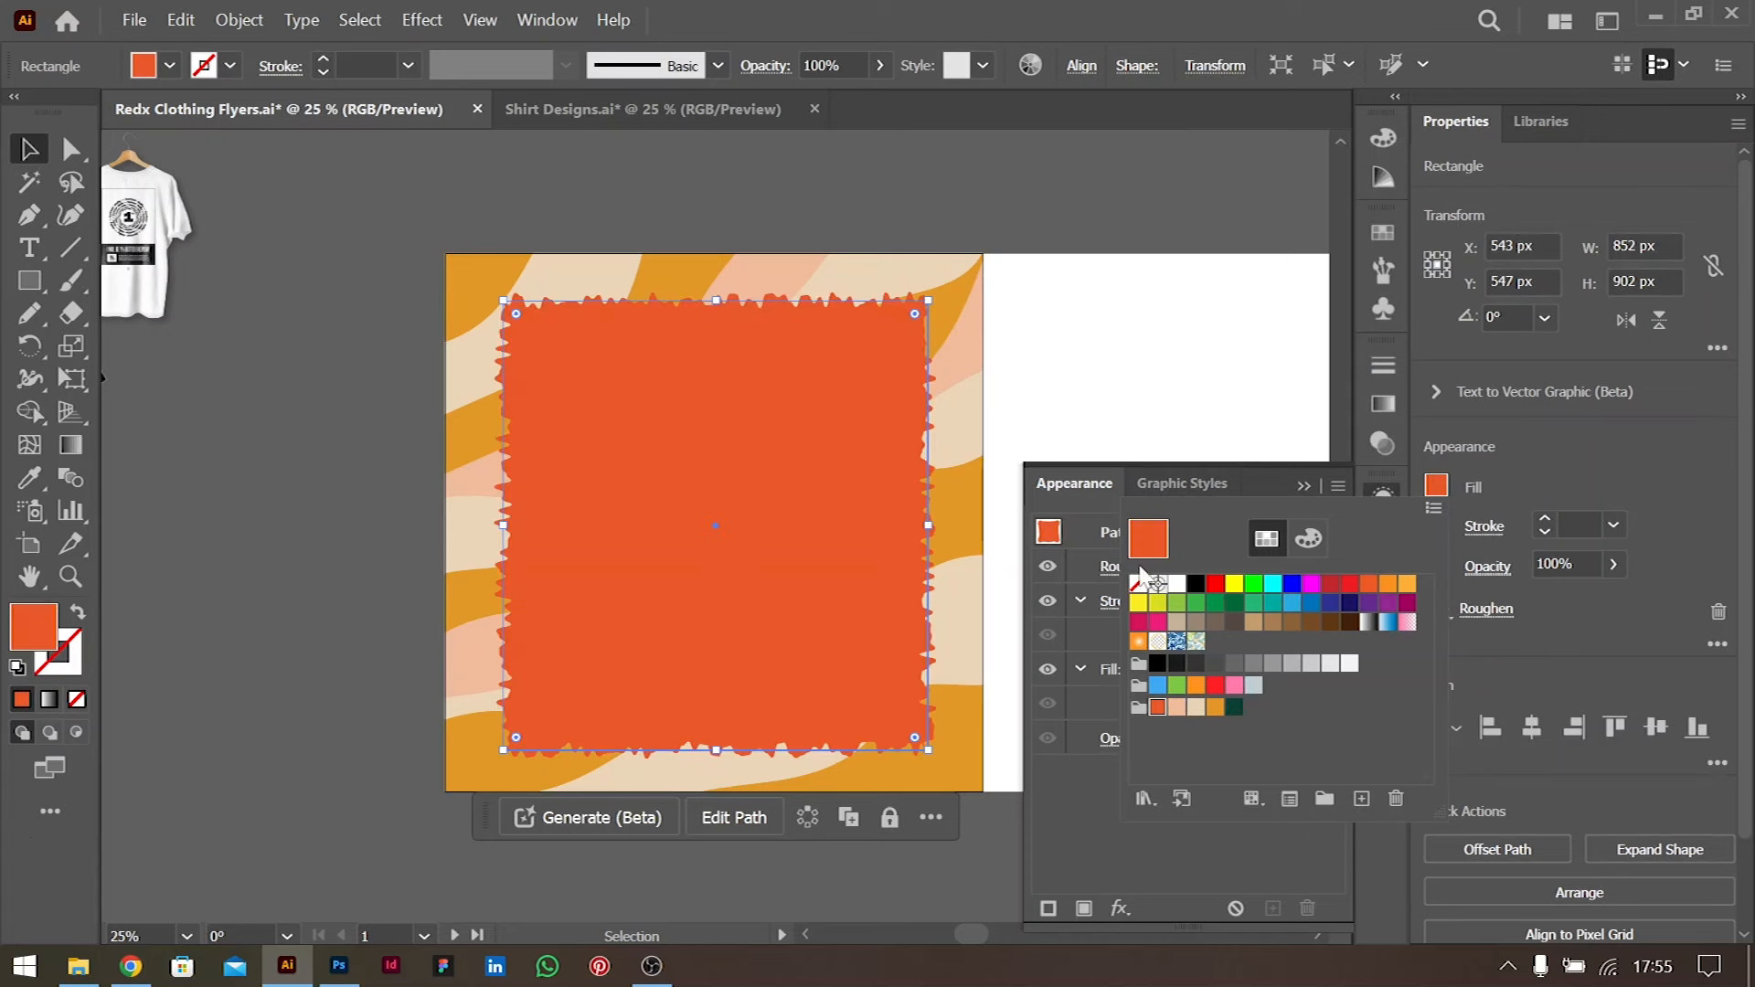
left_click(1307, 486)
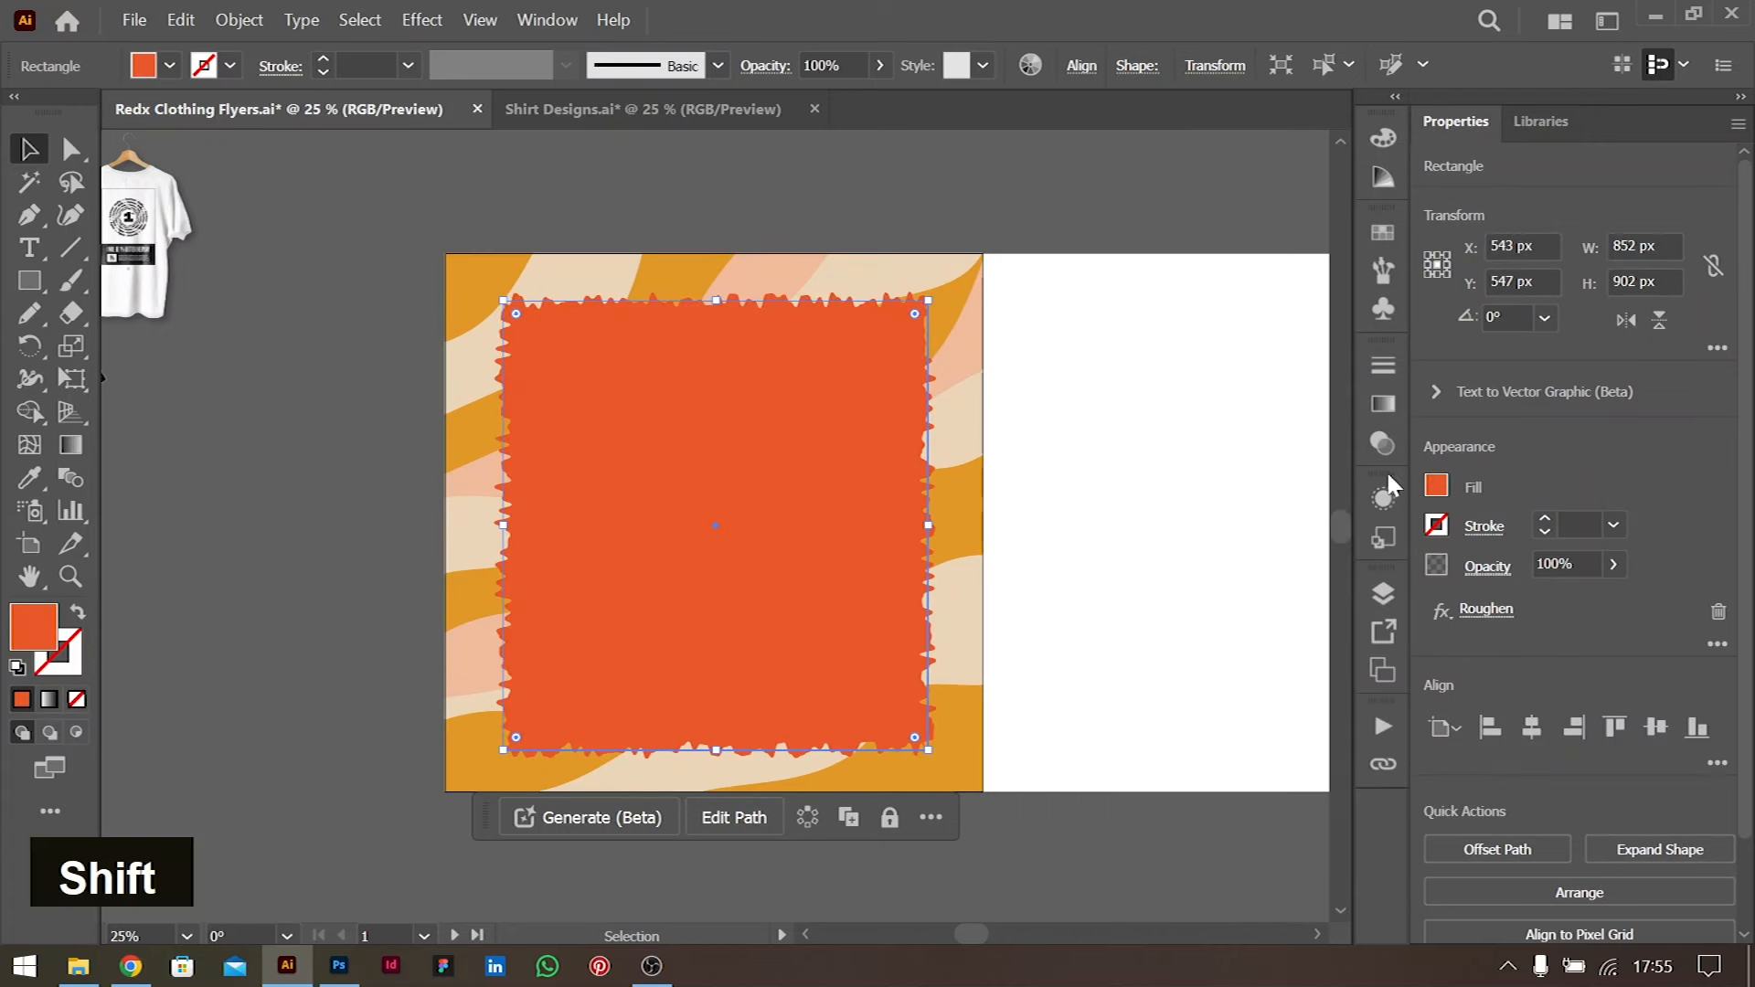
Scale the roughened orange-red rectangle down around its centre to about 810 × 858 px
left_click(1119, 432)
left_click(873, 447, "shift")
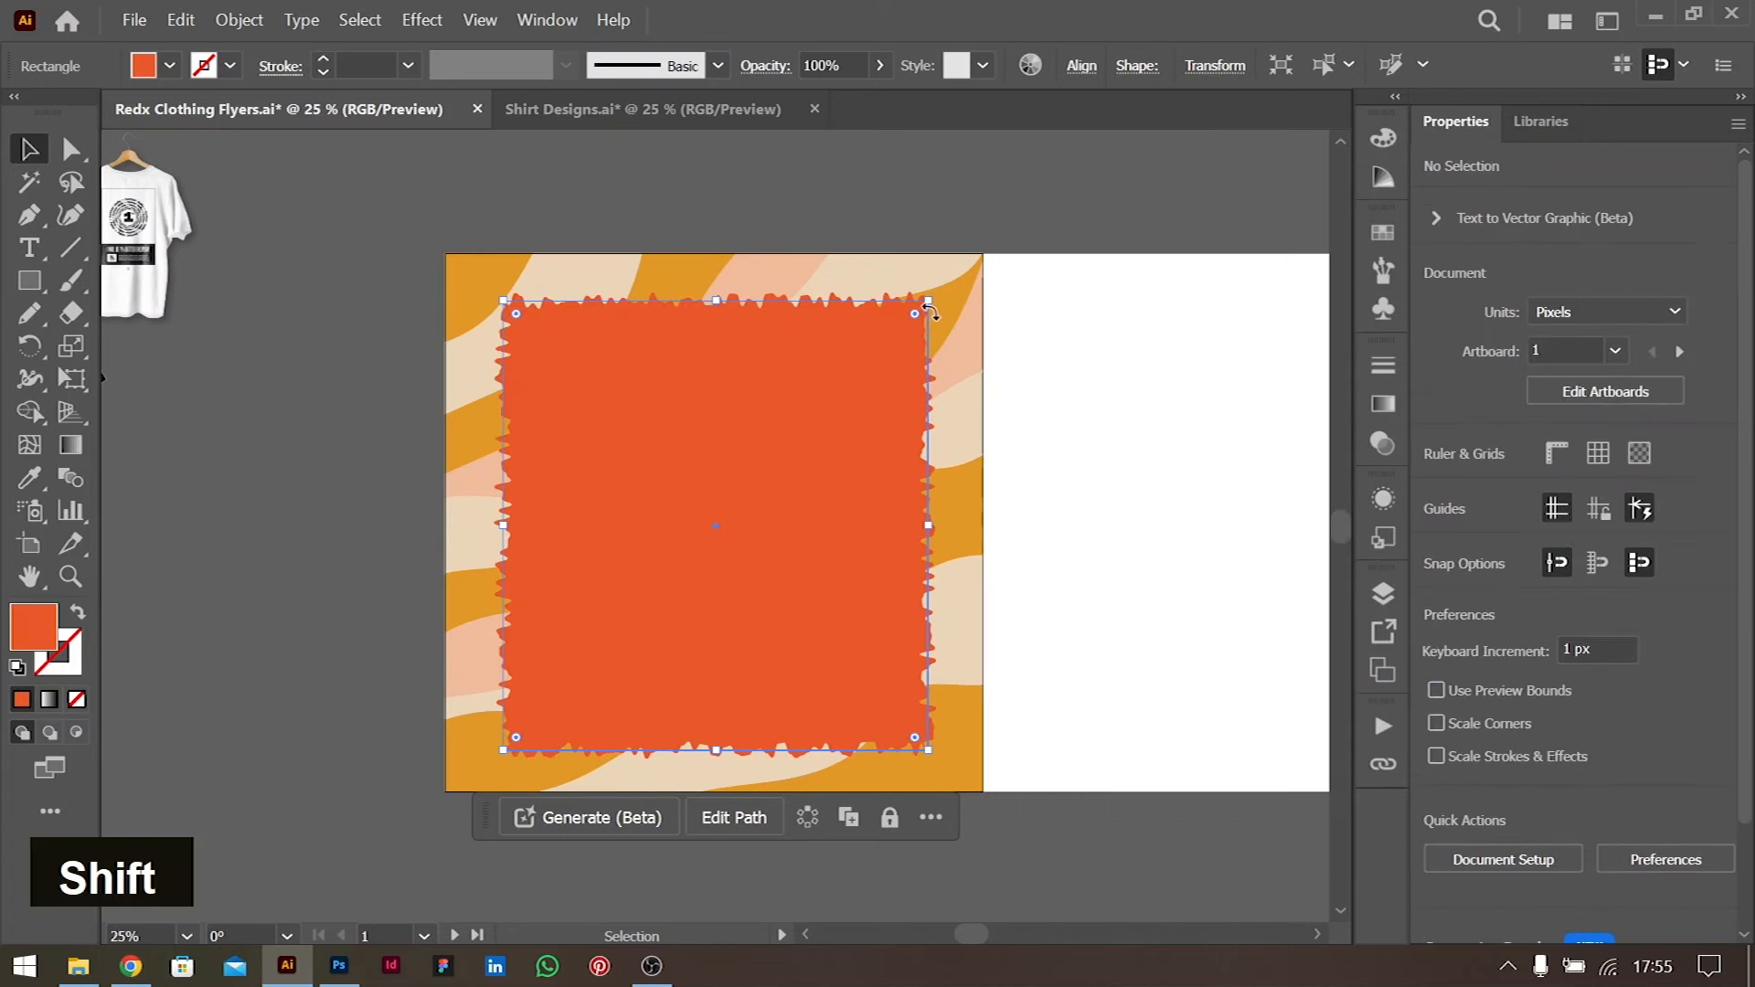
left_click_drag(932, 304, 918, 311)
left_click(321, 201)
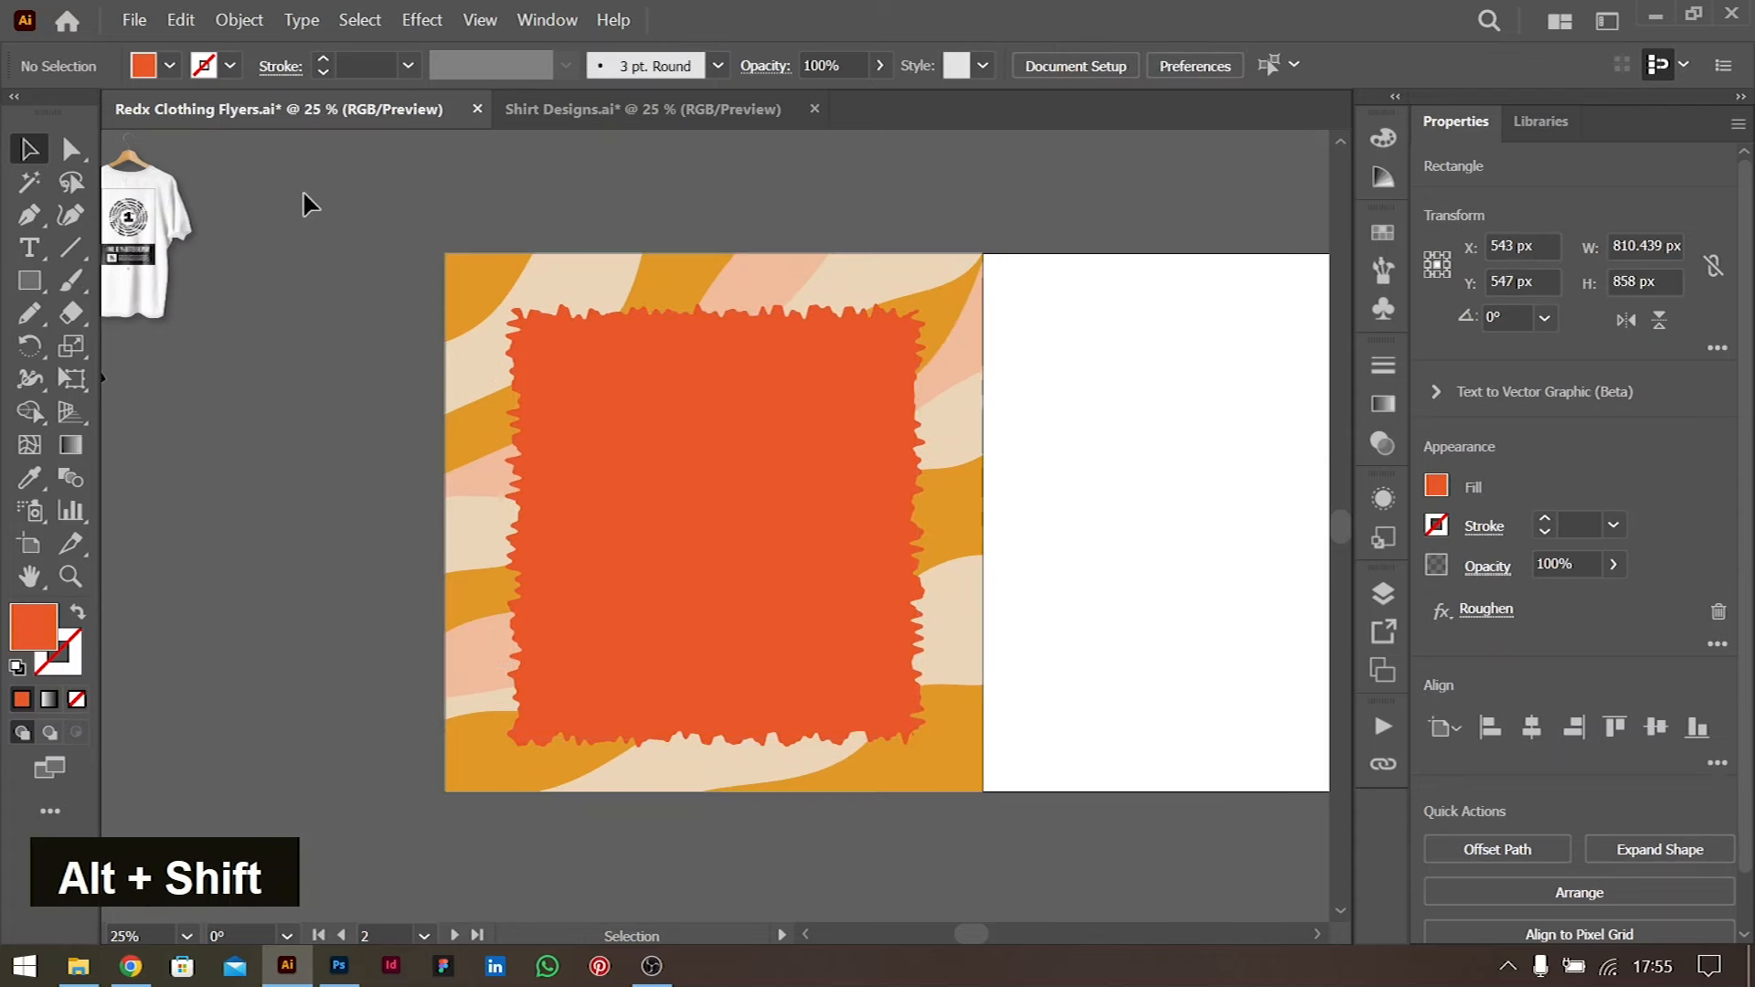
Place the black T-shirt mockup in front of the flyer's lower-right area and enlarge it to about 759 × 873 px
scroll(348, 320, "left", 5)
left_click_drag(357, 375, 1067, 435)
key("ctrl+shift+bracketright")
scroll(1067, 436, "right", 3)
left_click_drag(885, 364, 968, 284)
left_click_drag(954, 434, 932, 538)
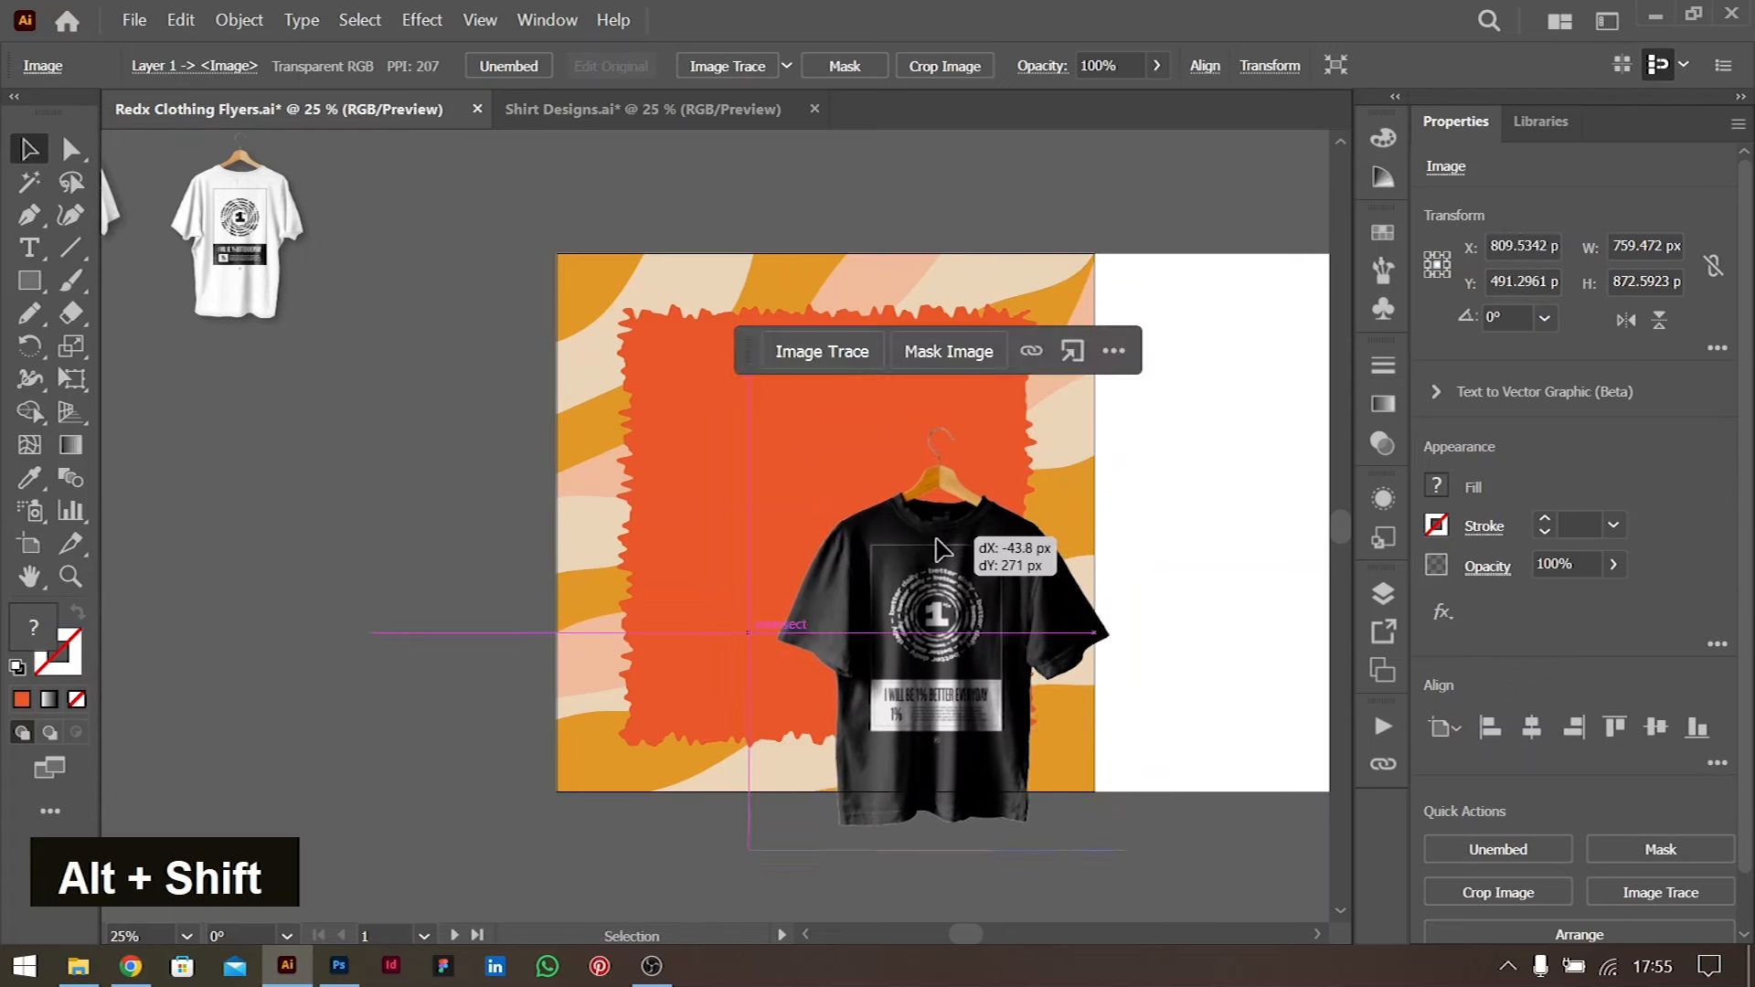
Place the front-view white T-shirt at about 603 × 803 px overlapping the black shirt, and nudge the black shirt slightly down
scroll(504, 404, "left", 2)
scroll(505, 404, "left", 2)
left_click_drag(249, 265, 1198, 548)
key("ctrl+shift+bracketright")
left_click_drag(1186, 400, 1194, 335)
left_click_drag(1186, 474, 1197, 639)
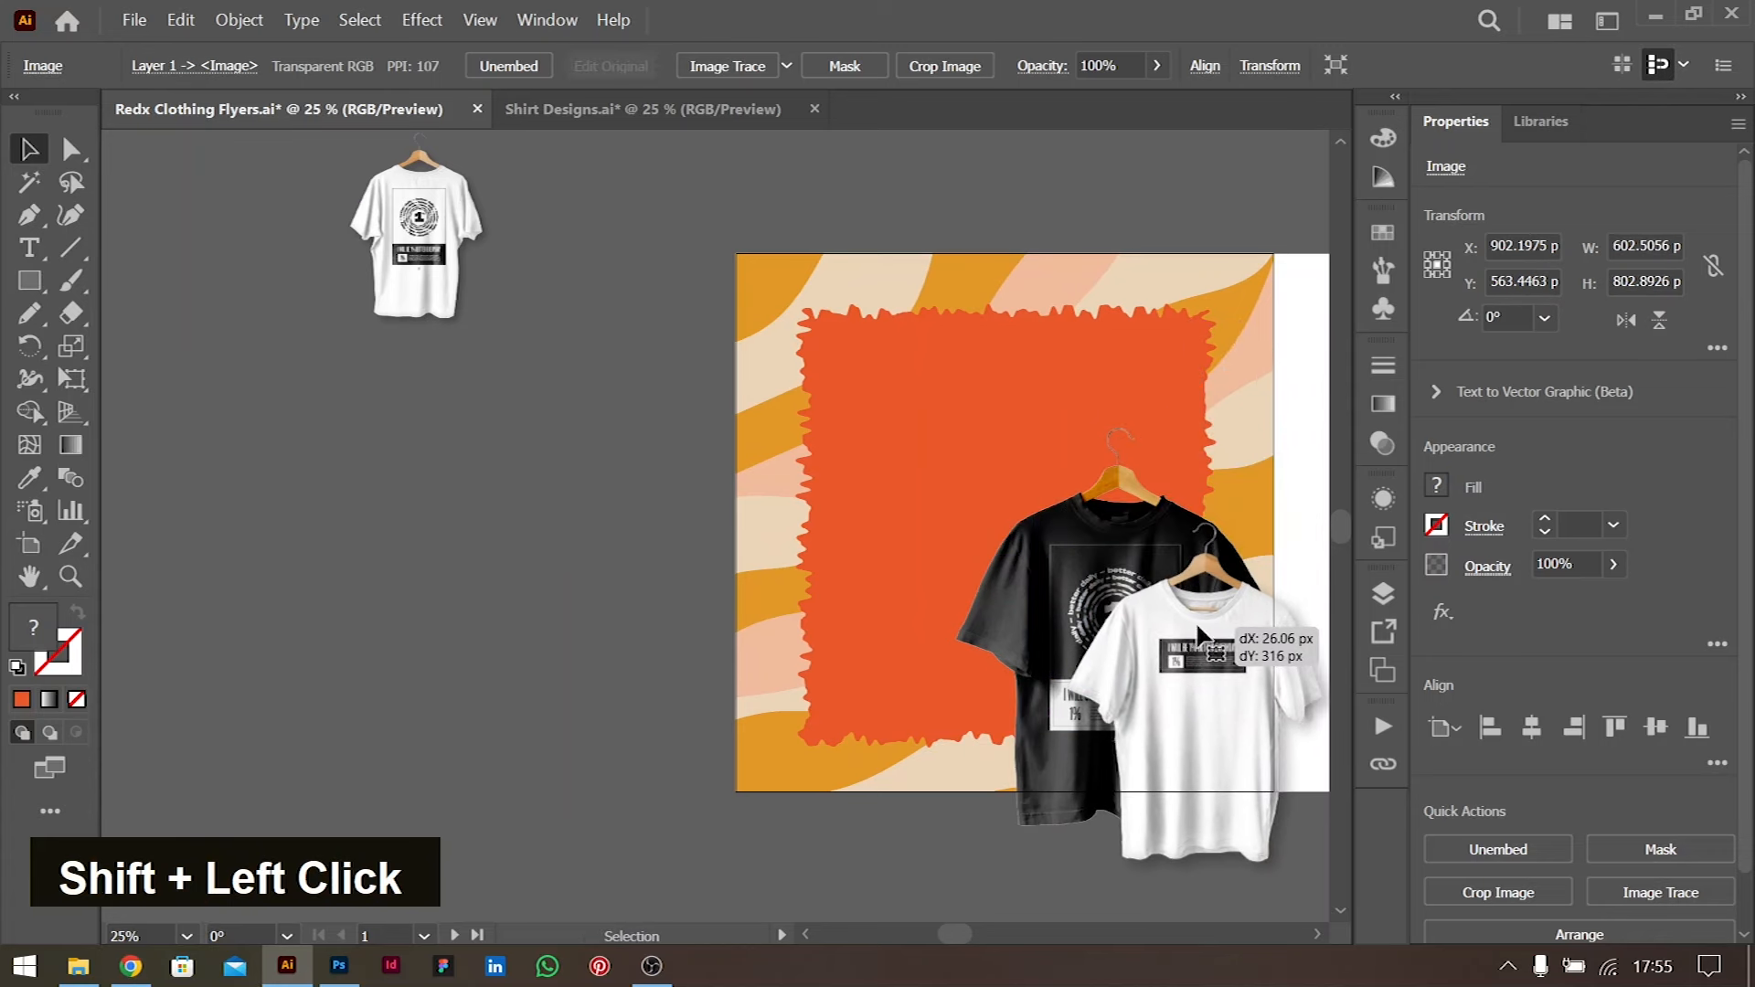
left_click_drag(1027, 591, 1051, 609)
scroll(827, 599, "right", 5)
left_click(1089, 548)
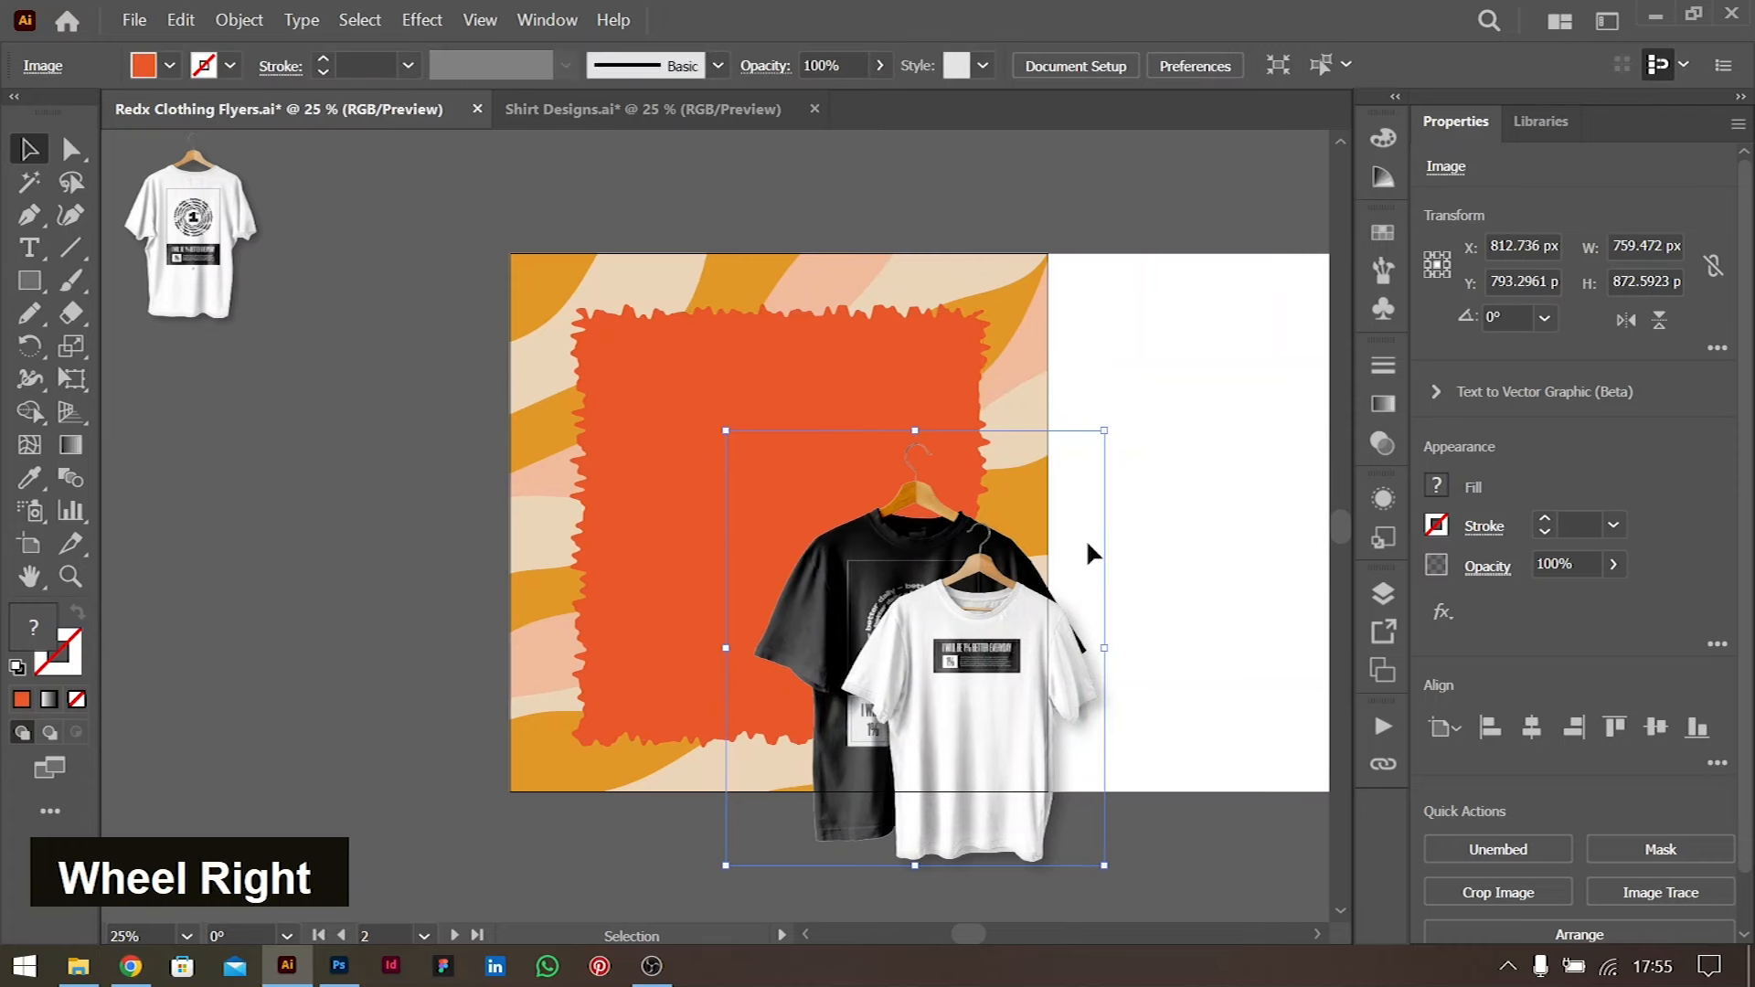
Rotate the orange-red rectangle and both T-shirts on the flyer together by about 1°
left_click(683, 448)
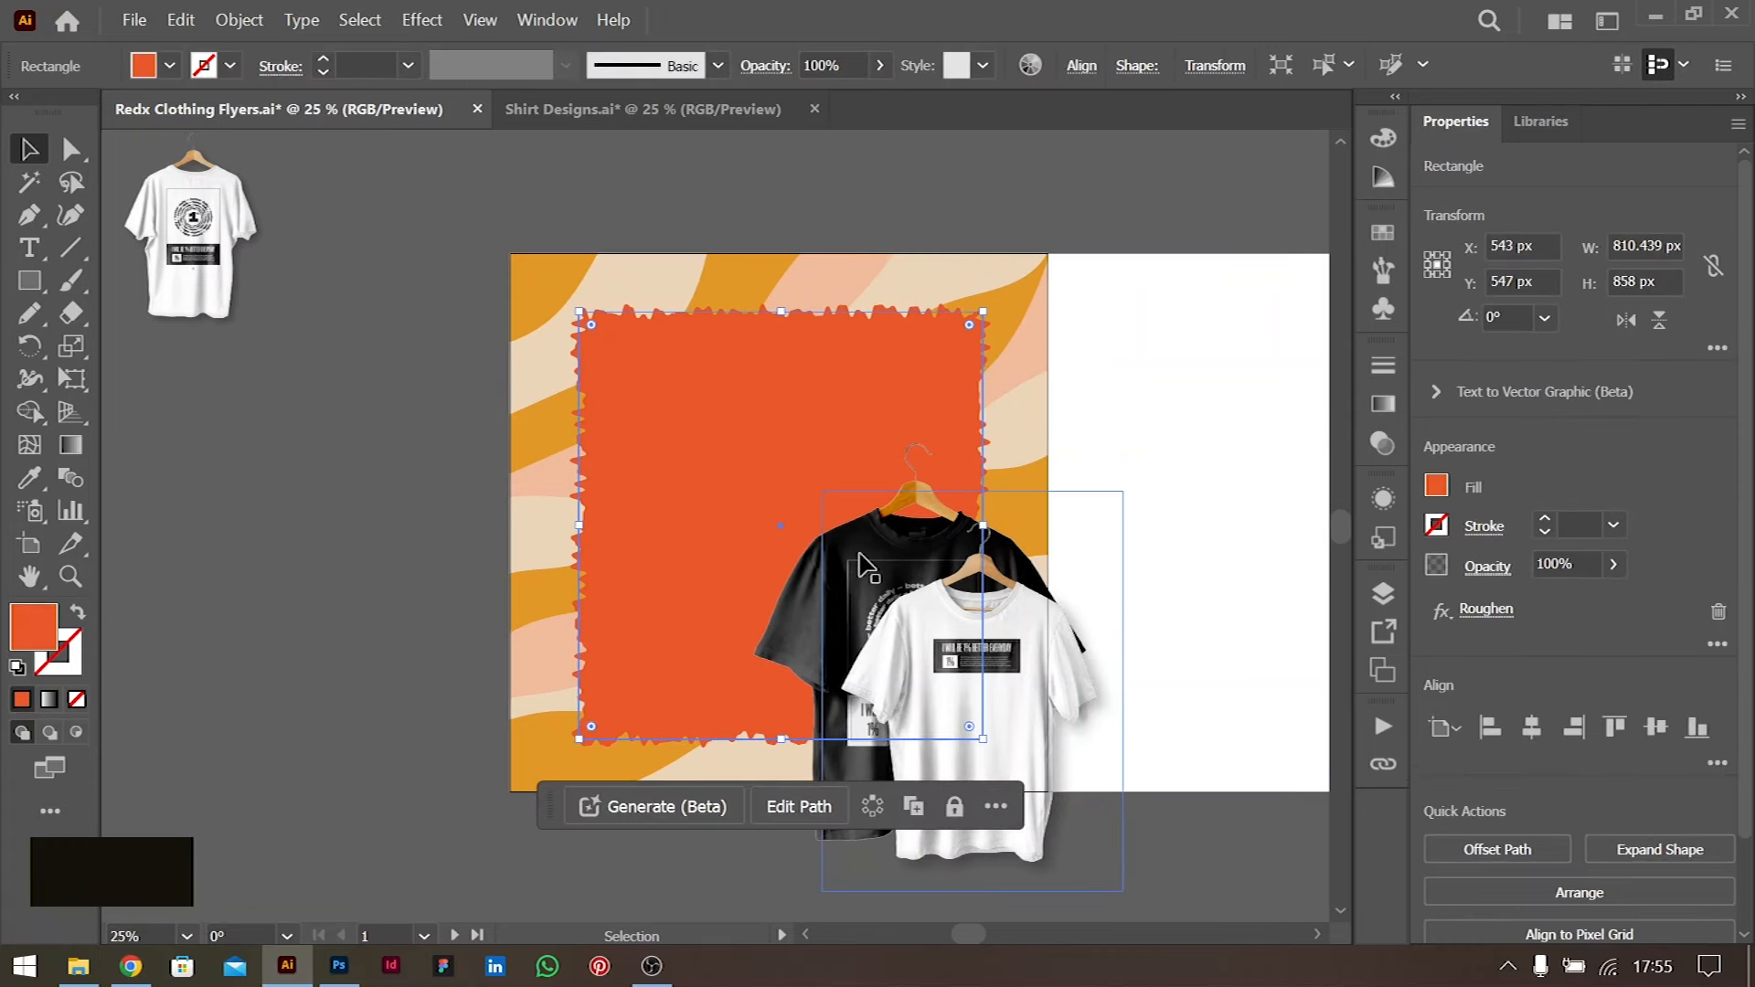
left_click(848, 585, "shift")
left_click(795, 631, "shift")
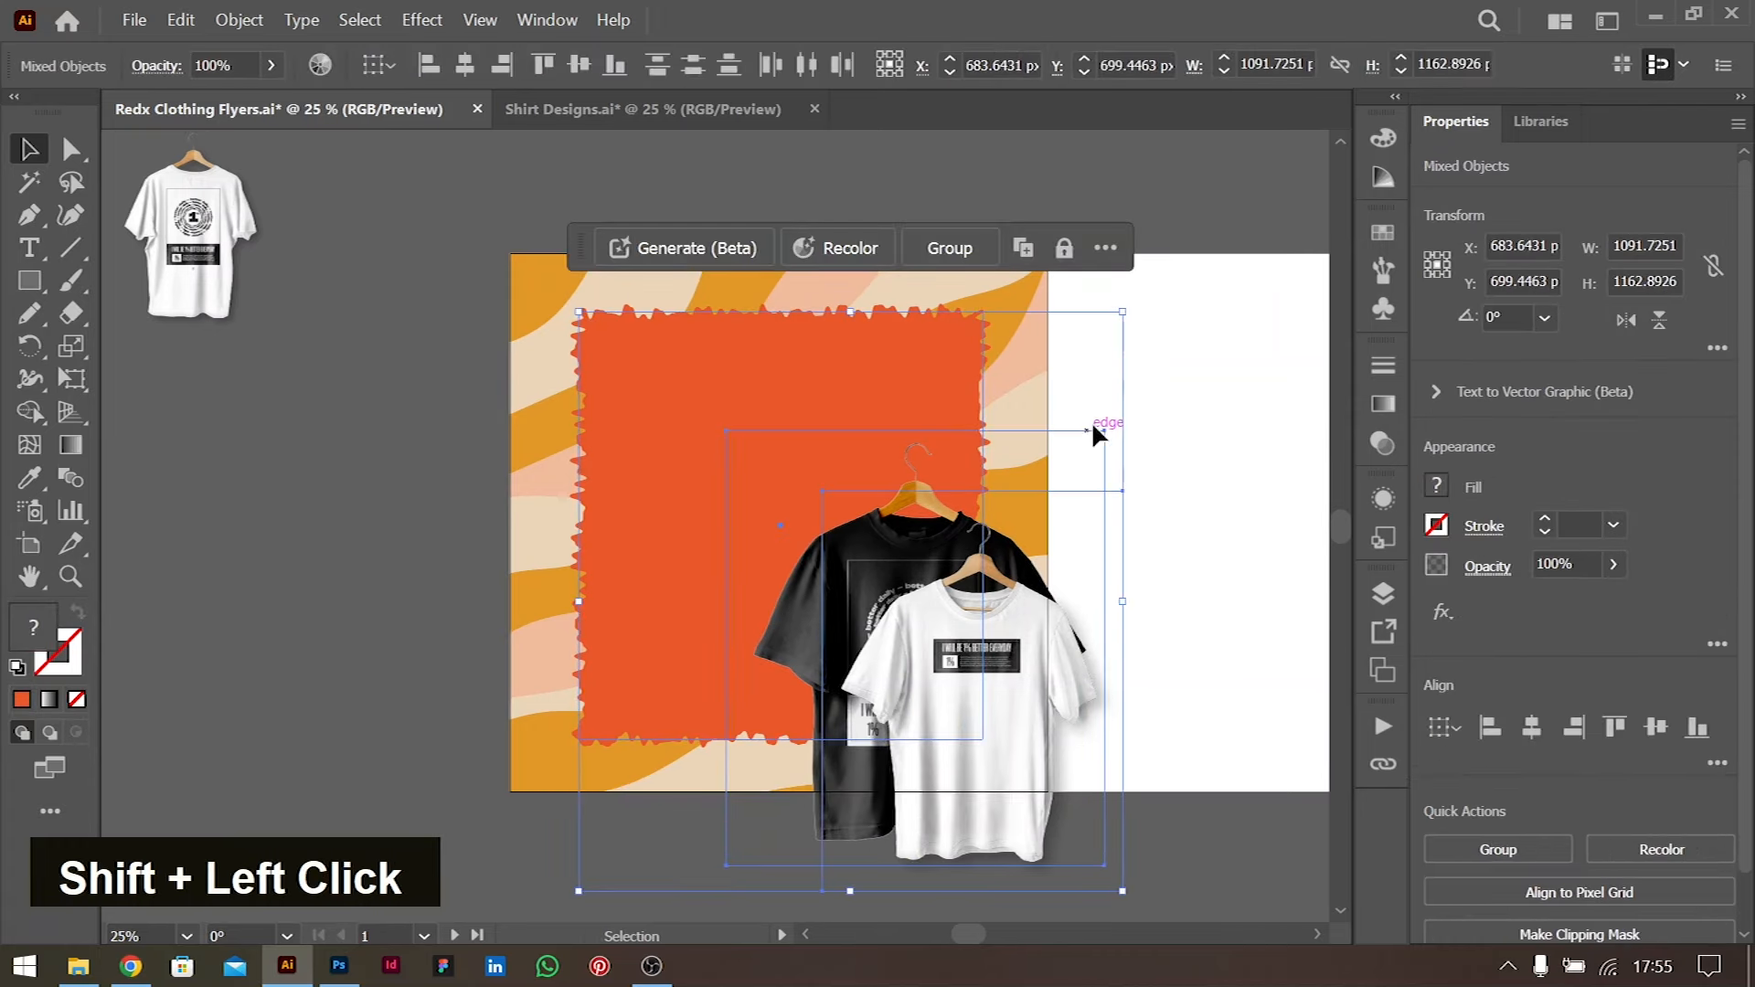
left_click_drag(1129, 306, 1112, 273)
key("ctrl+z")
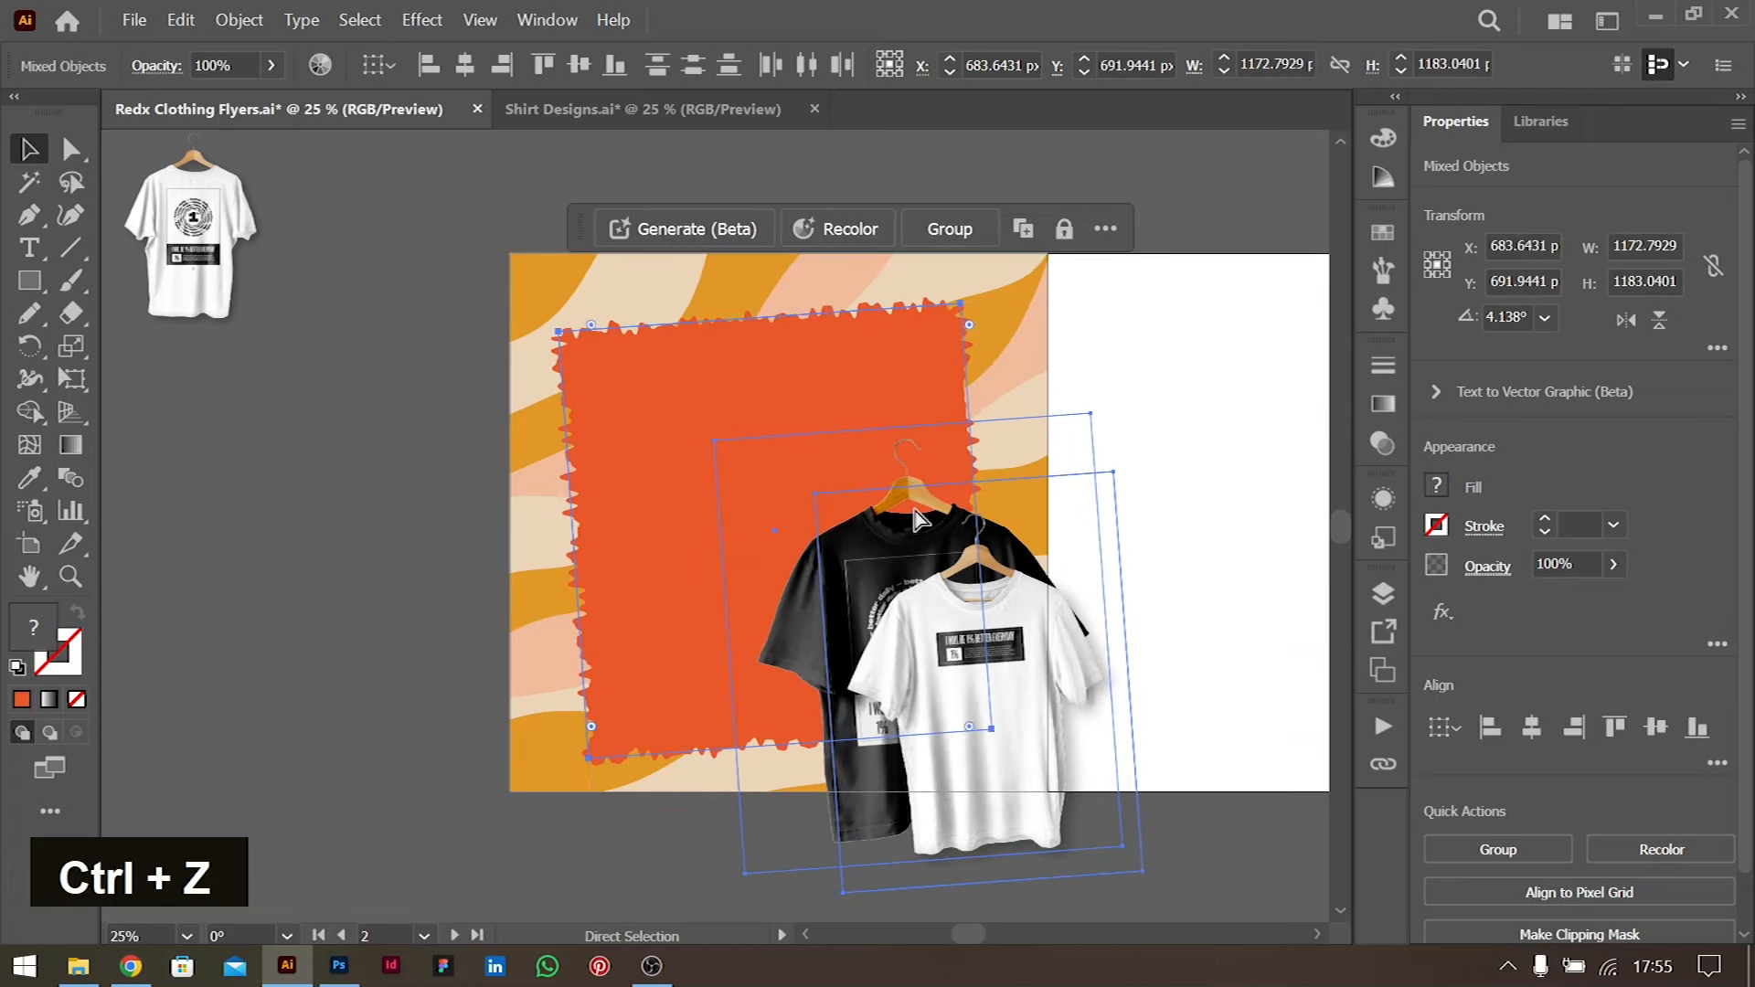
left_click_drag(1129, 298, 1134, 284)
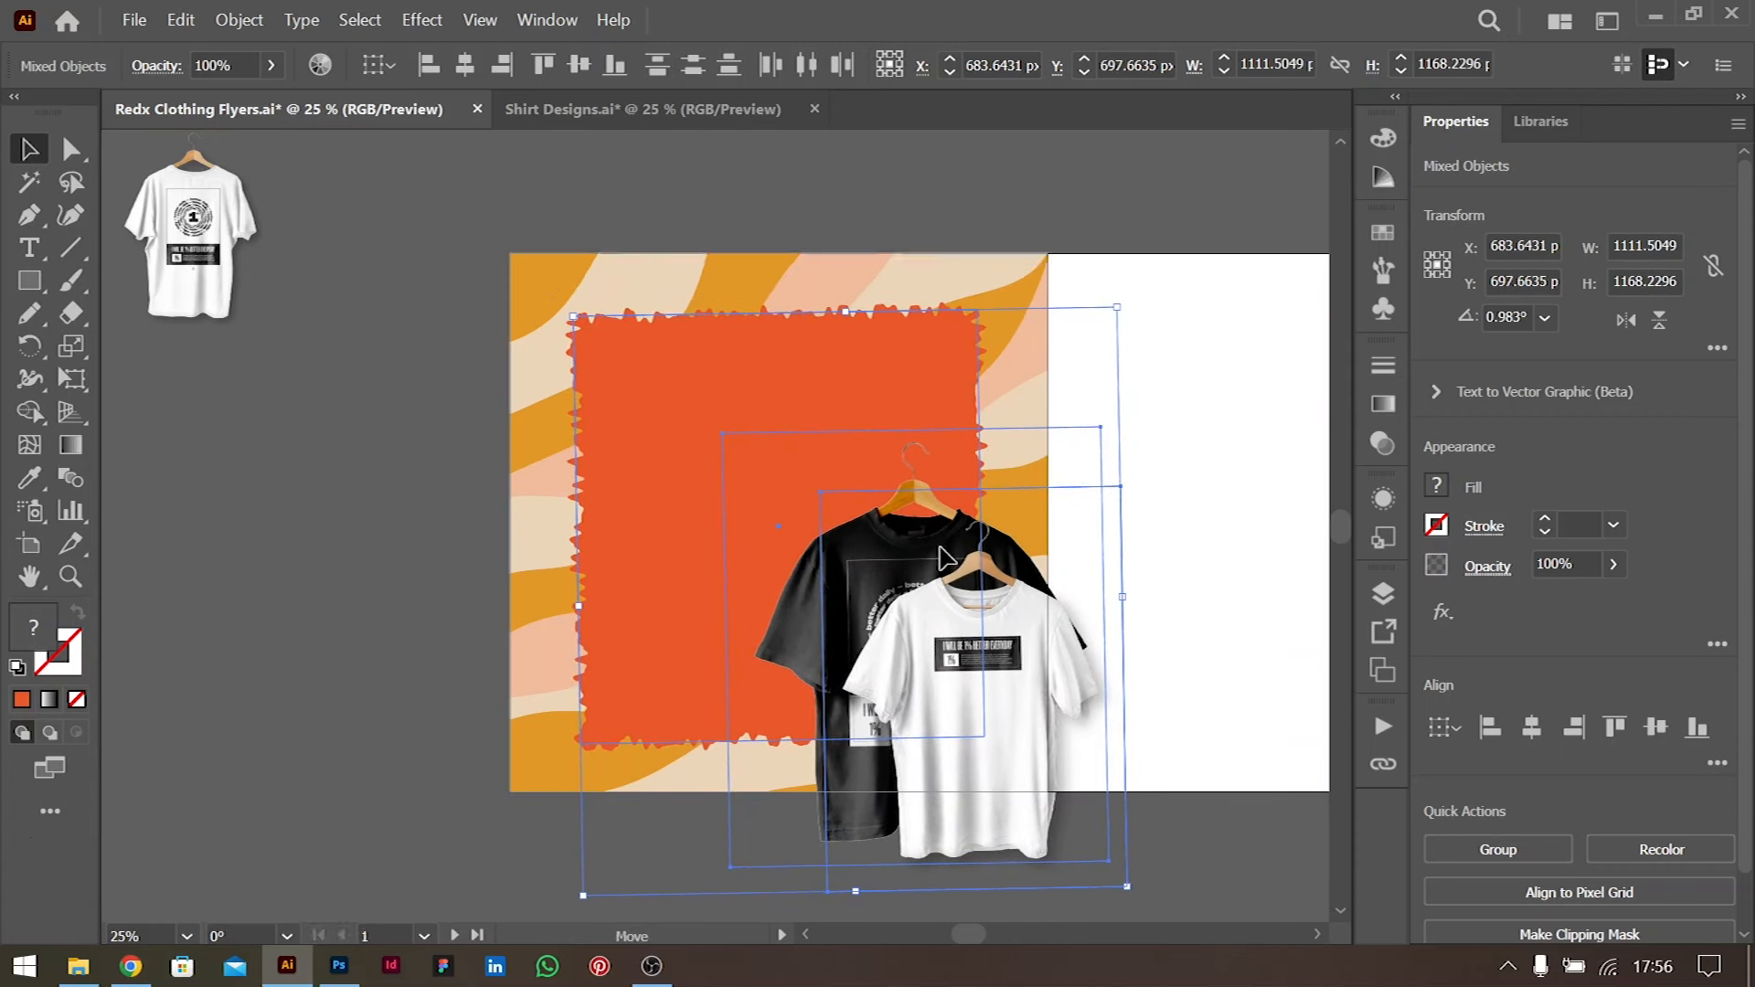
left_click(1183, 472)
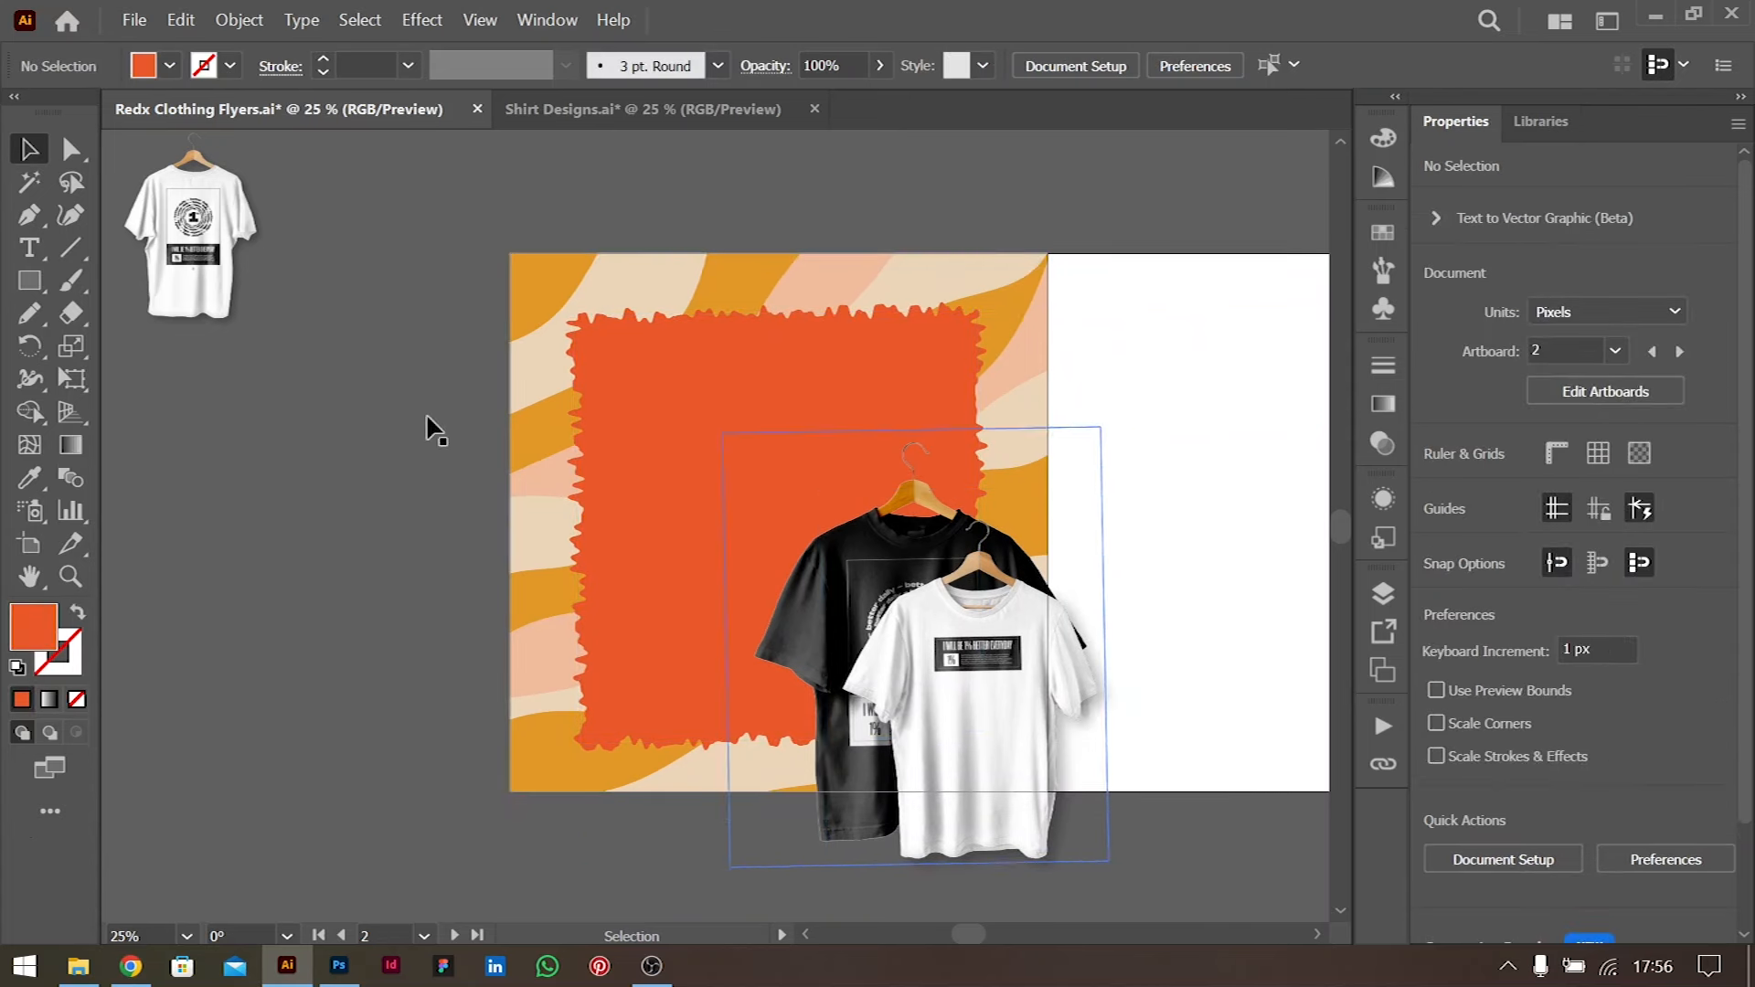
Add a line of point text on the empty canvas beside the flyer, set in Greenos Regular at 72 pt
left_click(29, 247)
scroll(634, 397, "left", 5)
scroll(637, 405, "left", 2)
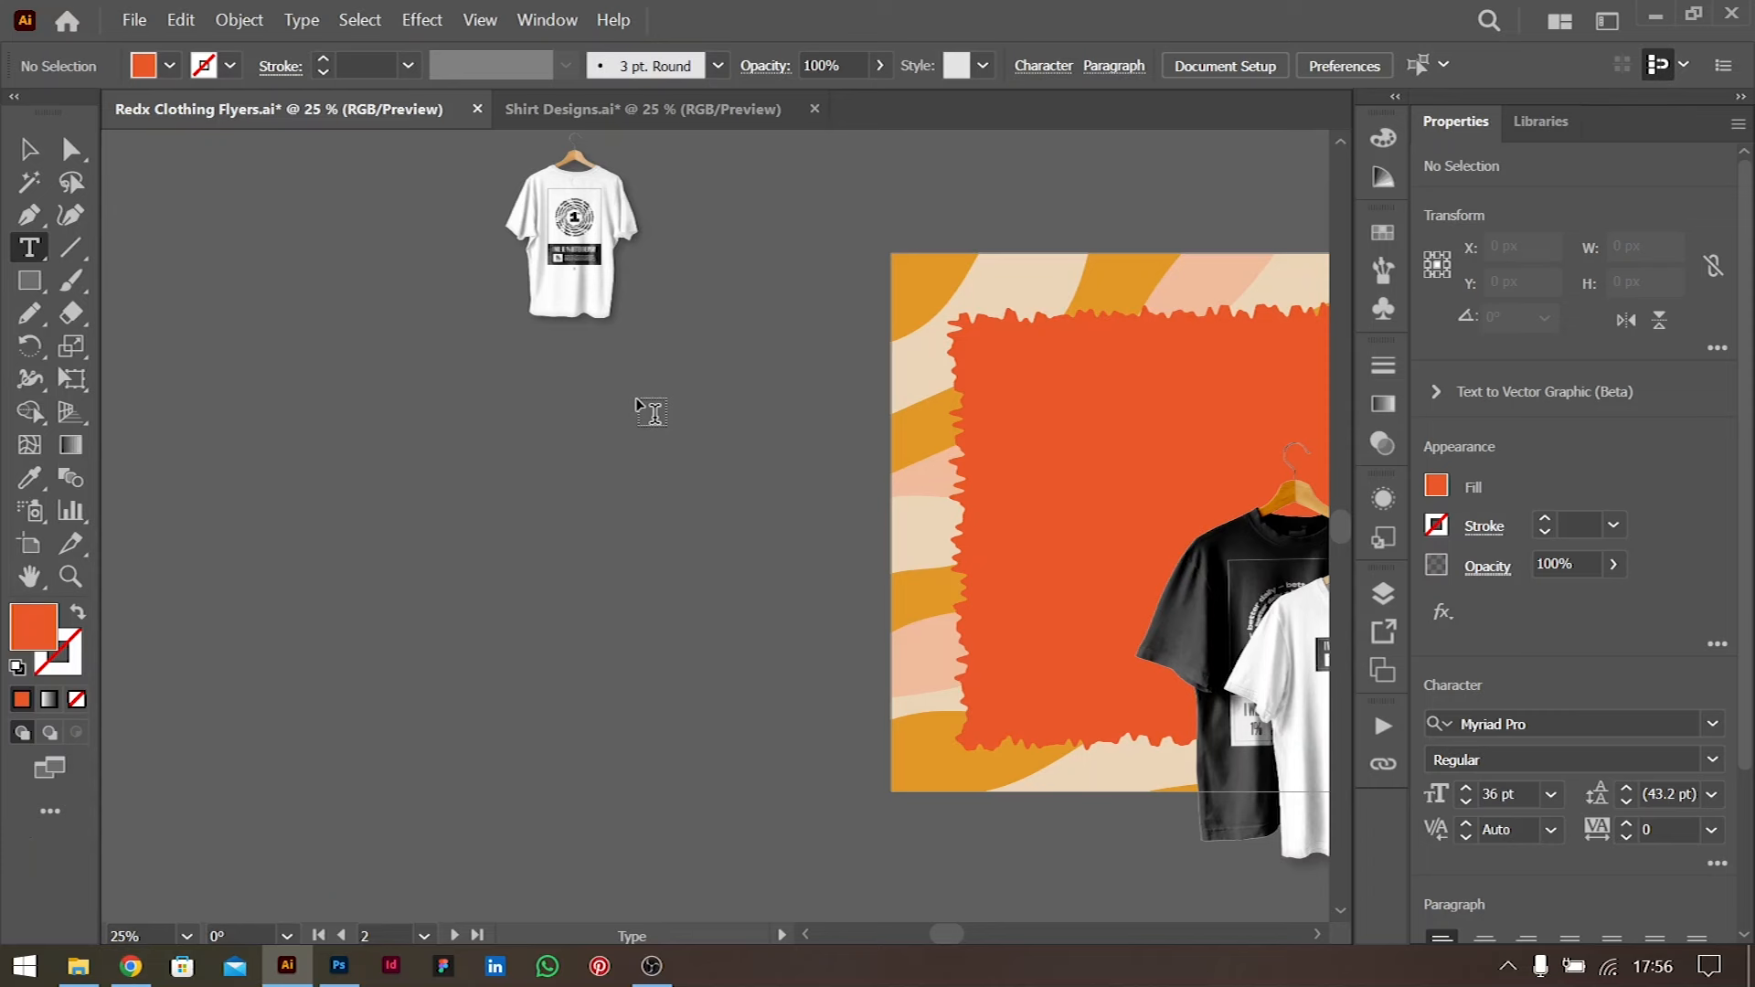
left_click(372, 516)
left_click(1549, 718)
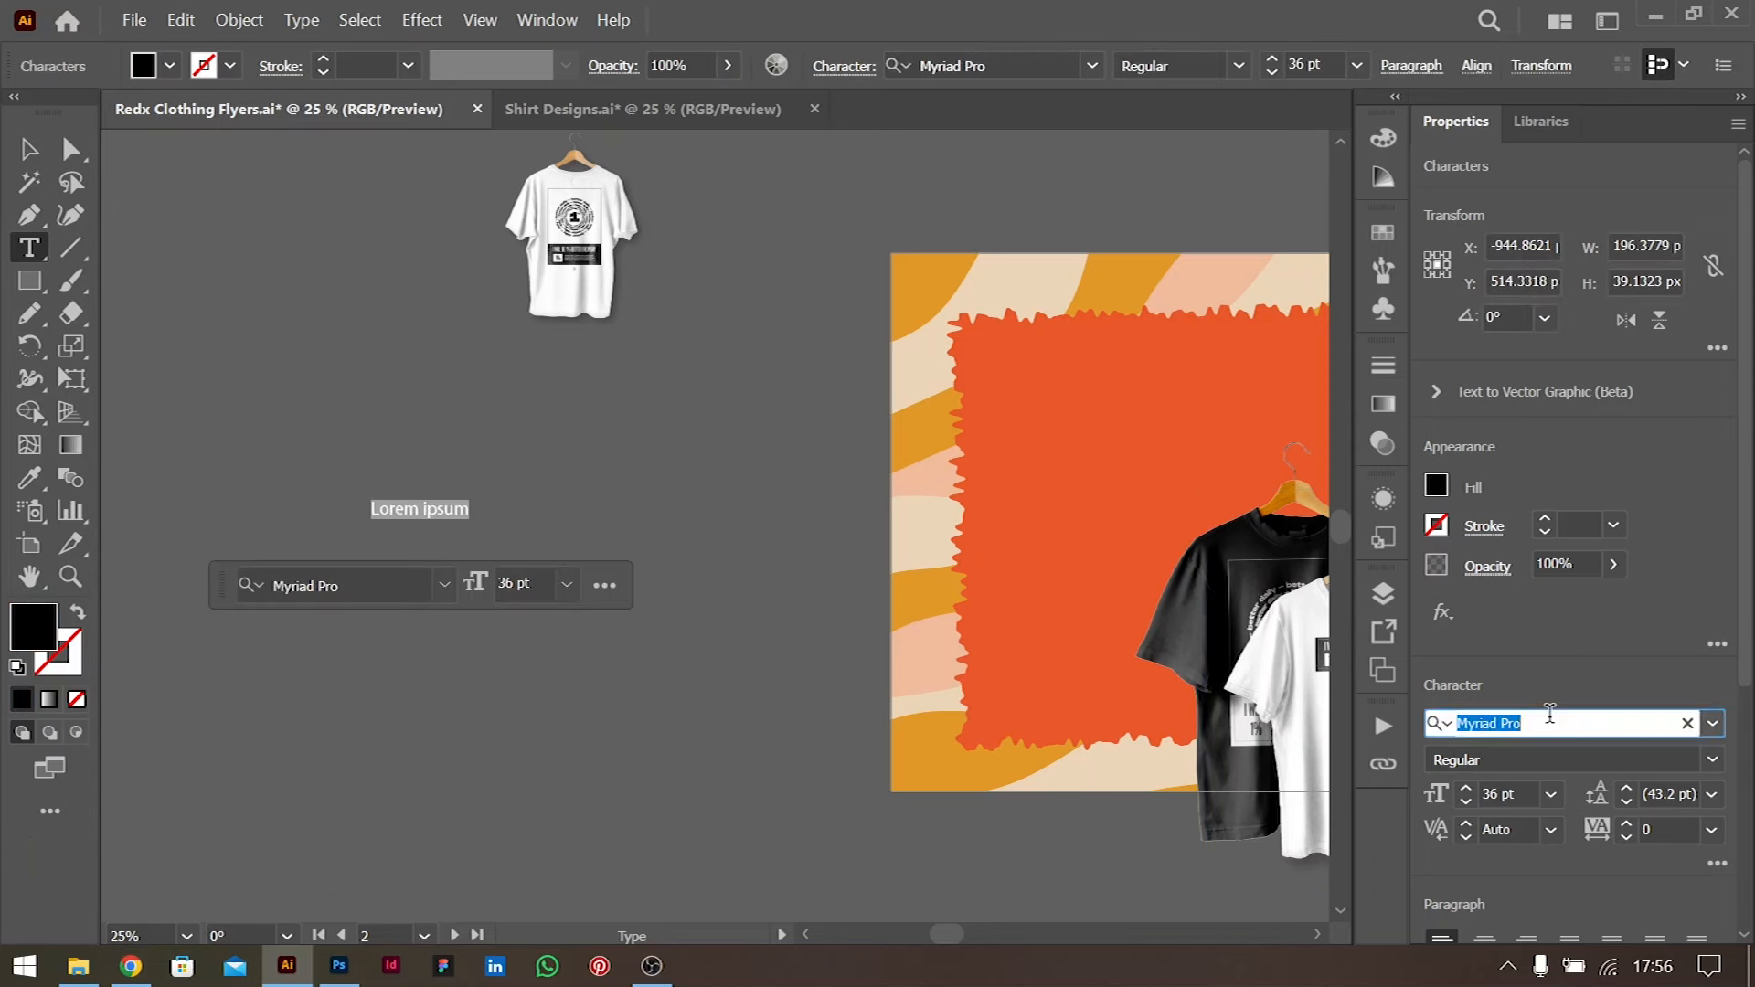
type("gre")
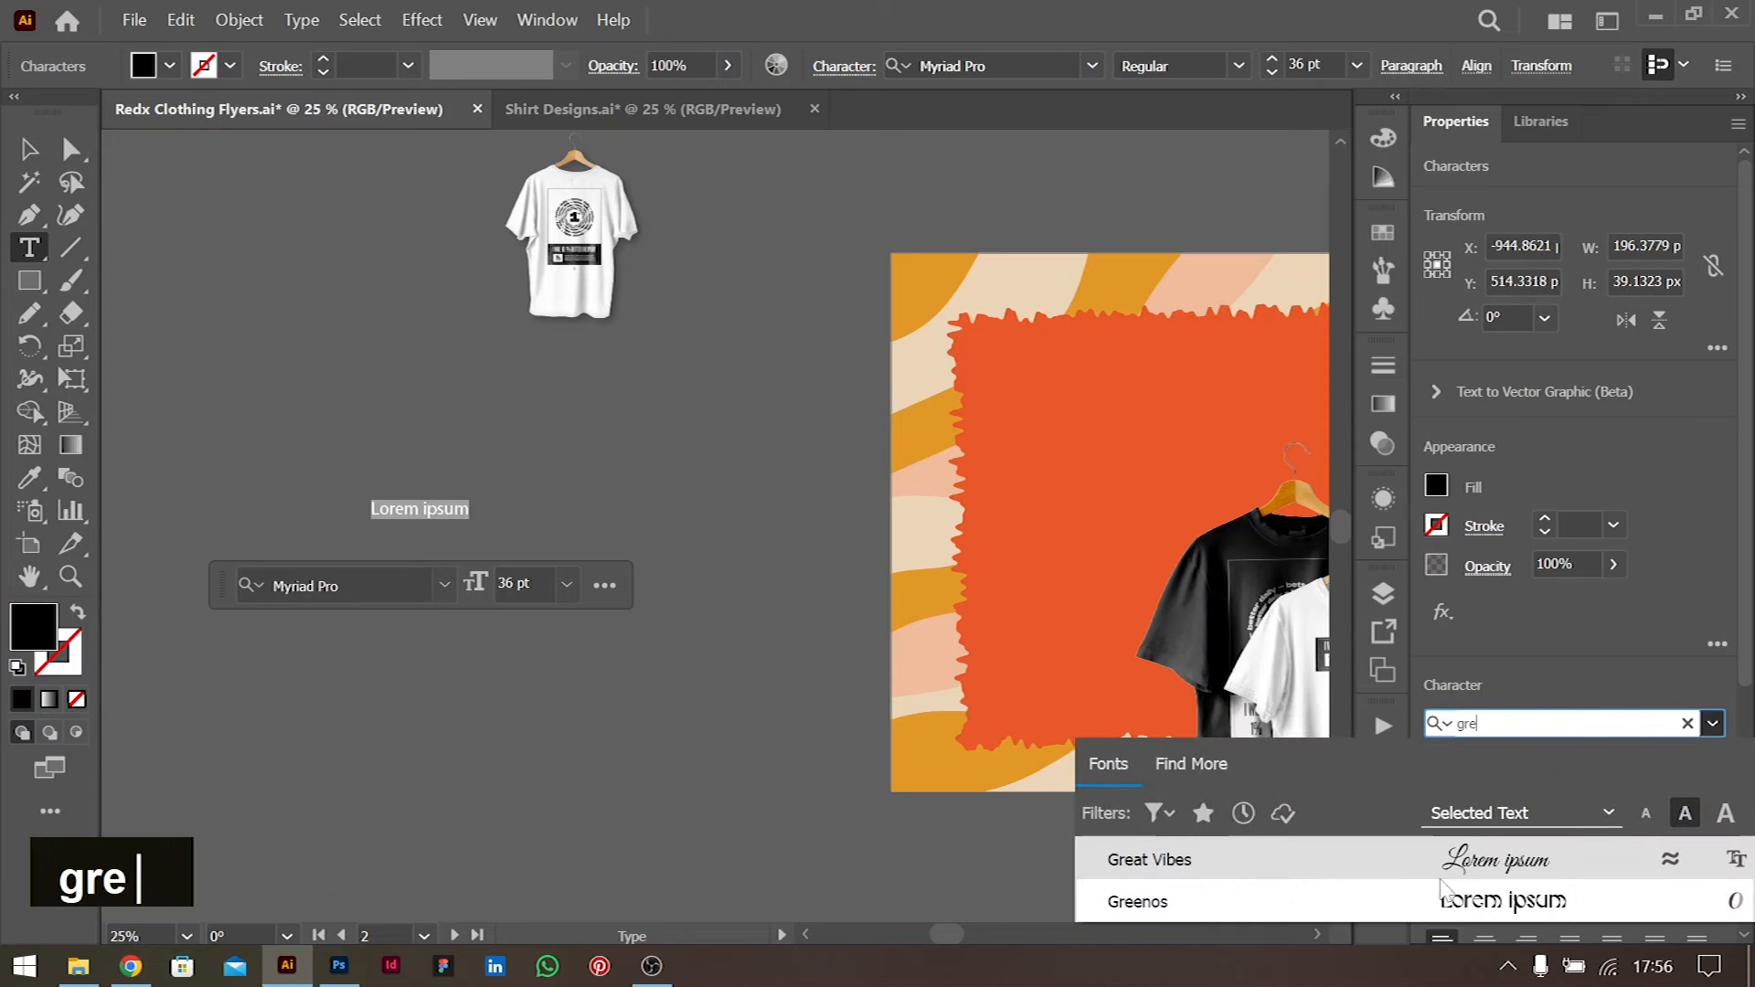
left_click(1454, 902)
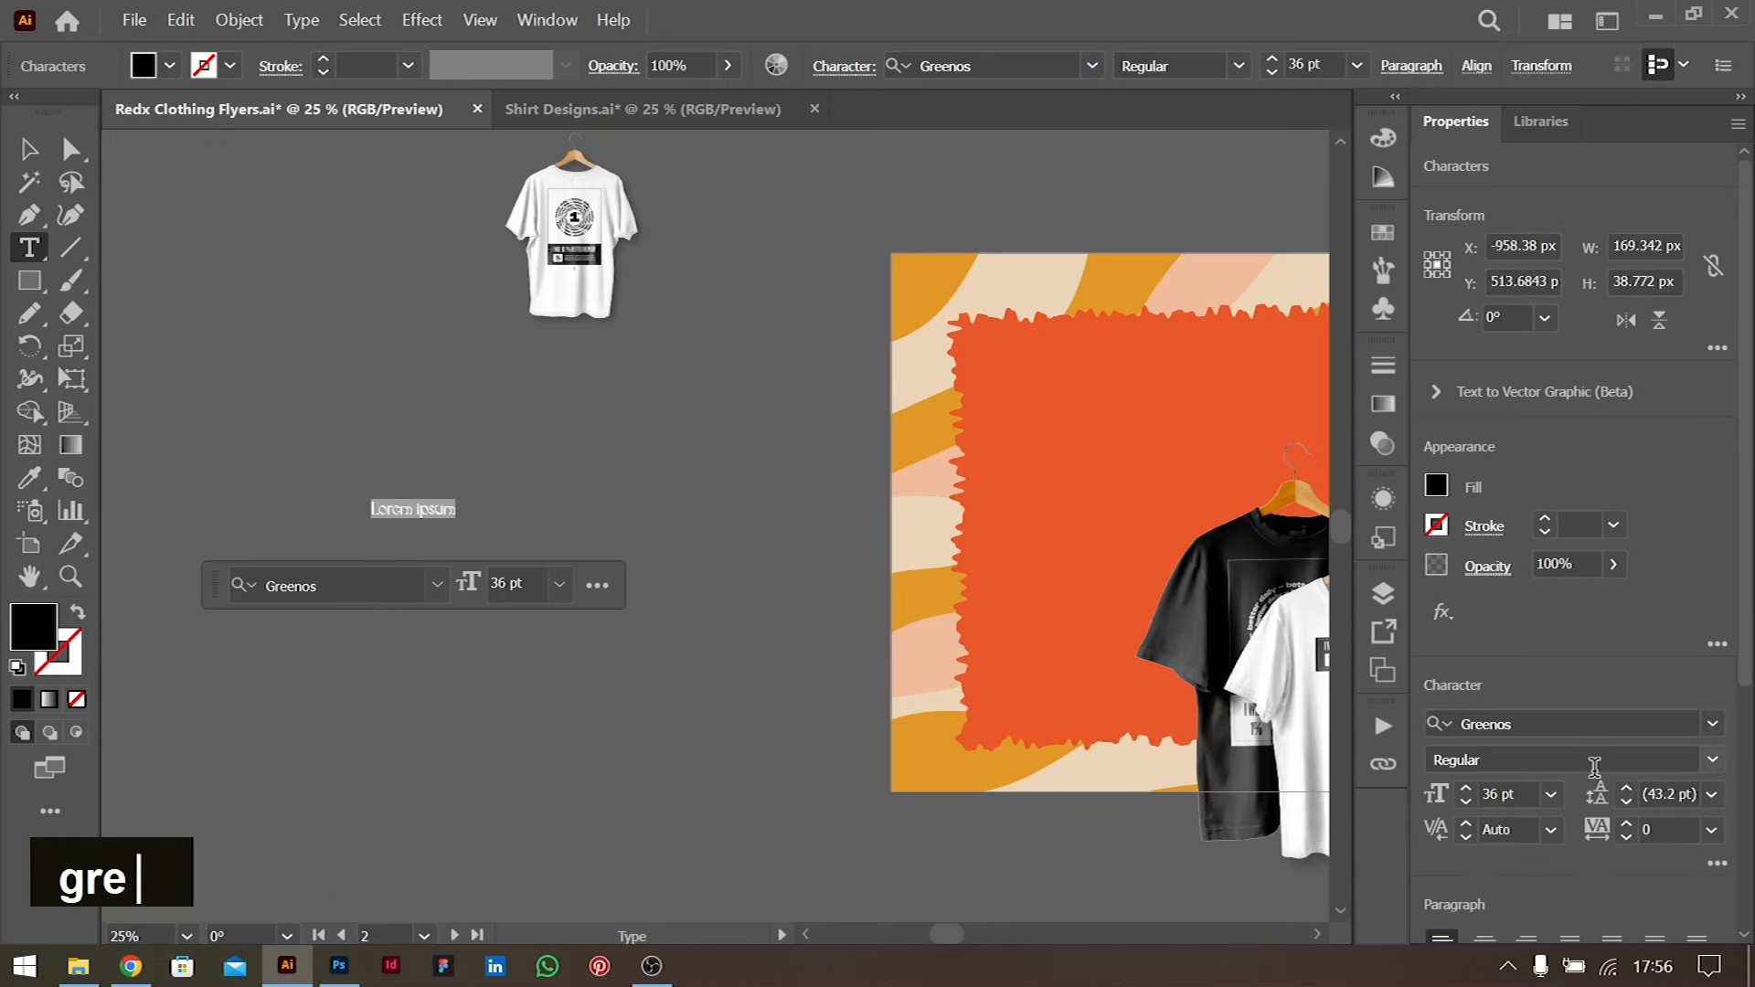
left_click(1551, 794)
left_click(1605, 762)
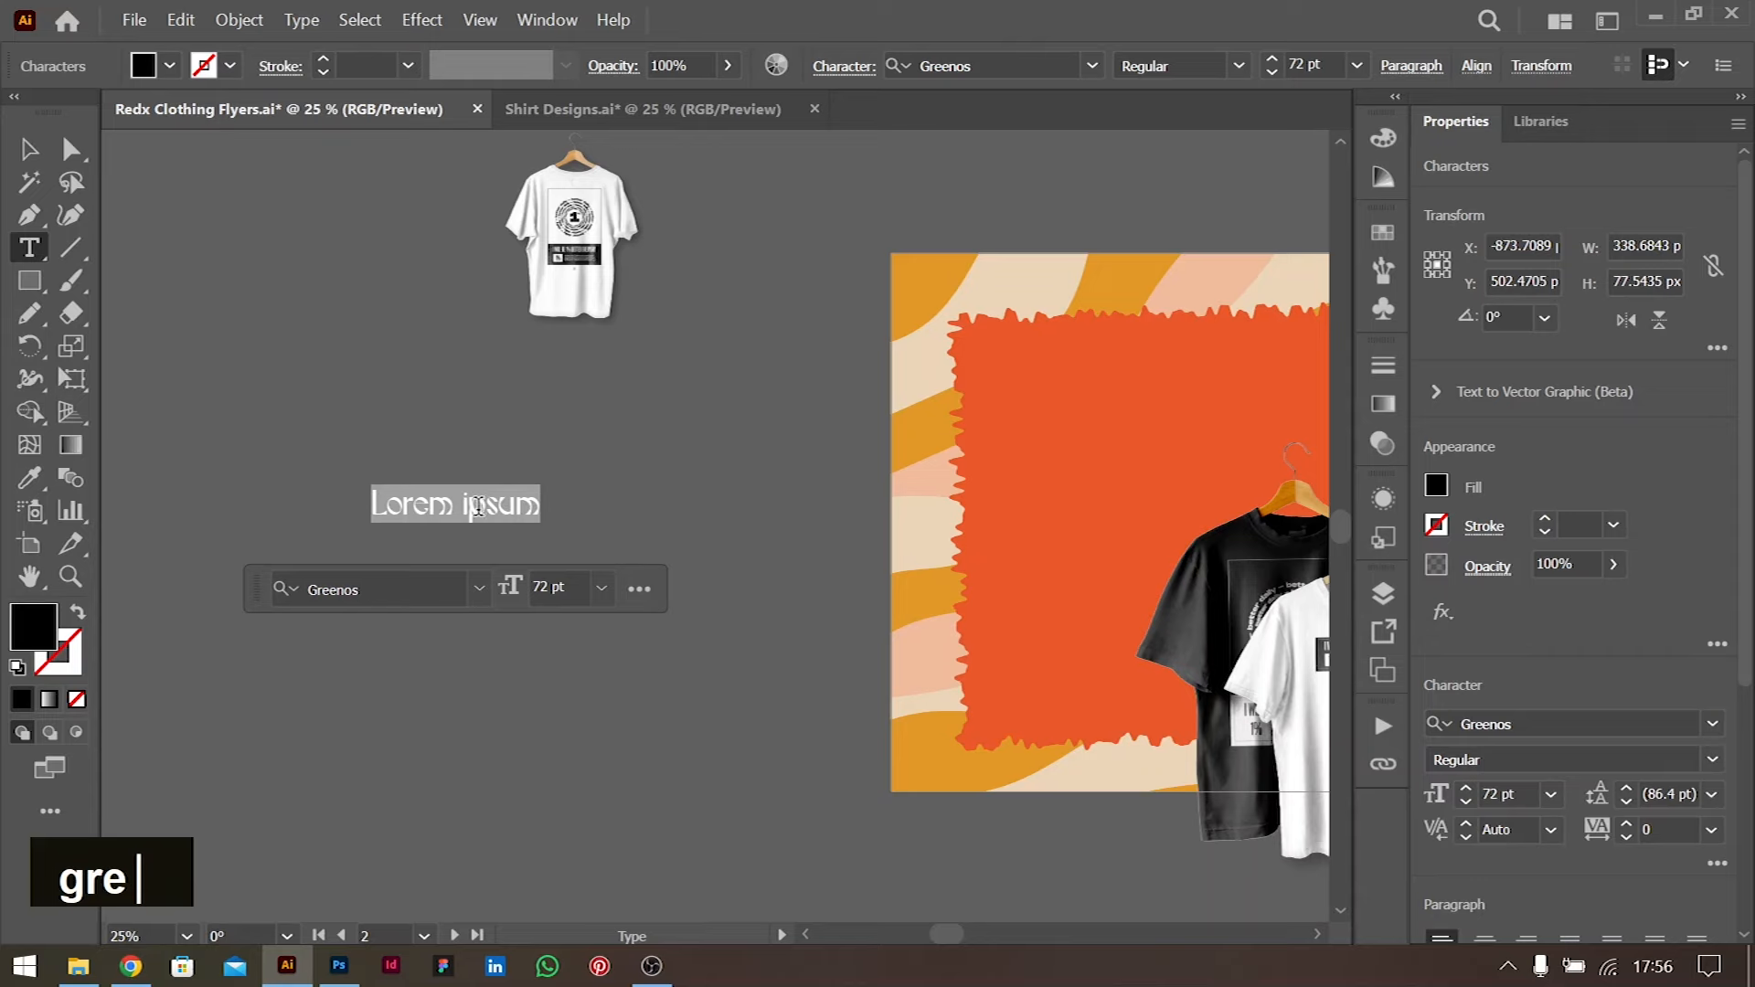
Copy "New Collection Launch" from the ChatGPT page in the browser and paste it over the placeholder text in Illustrator
key("alt+Tab")
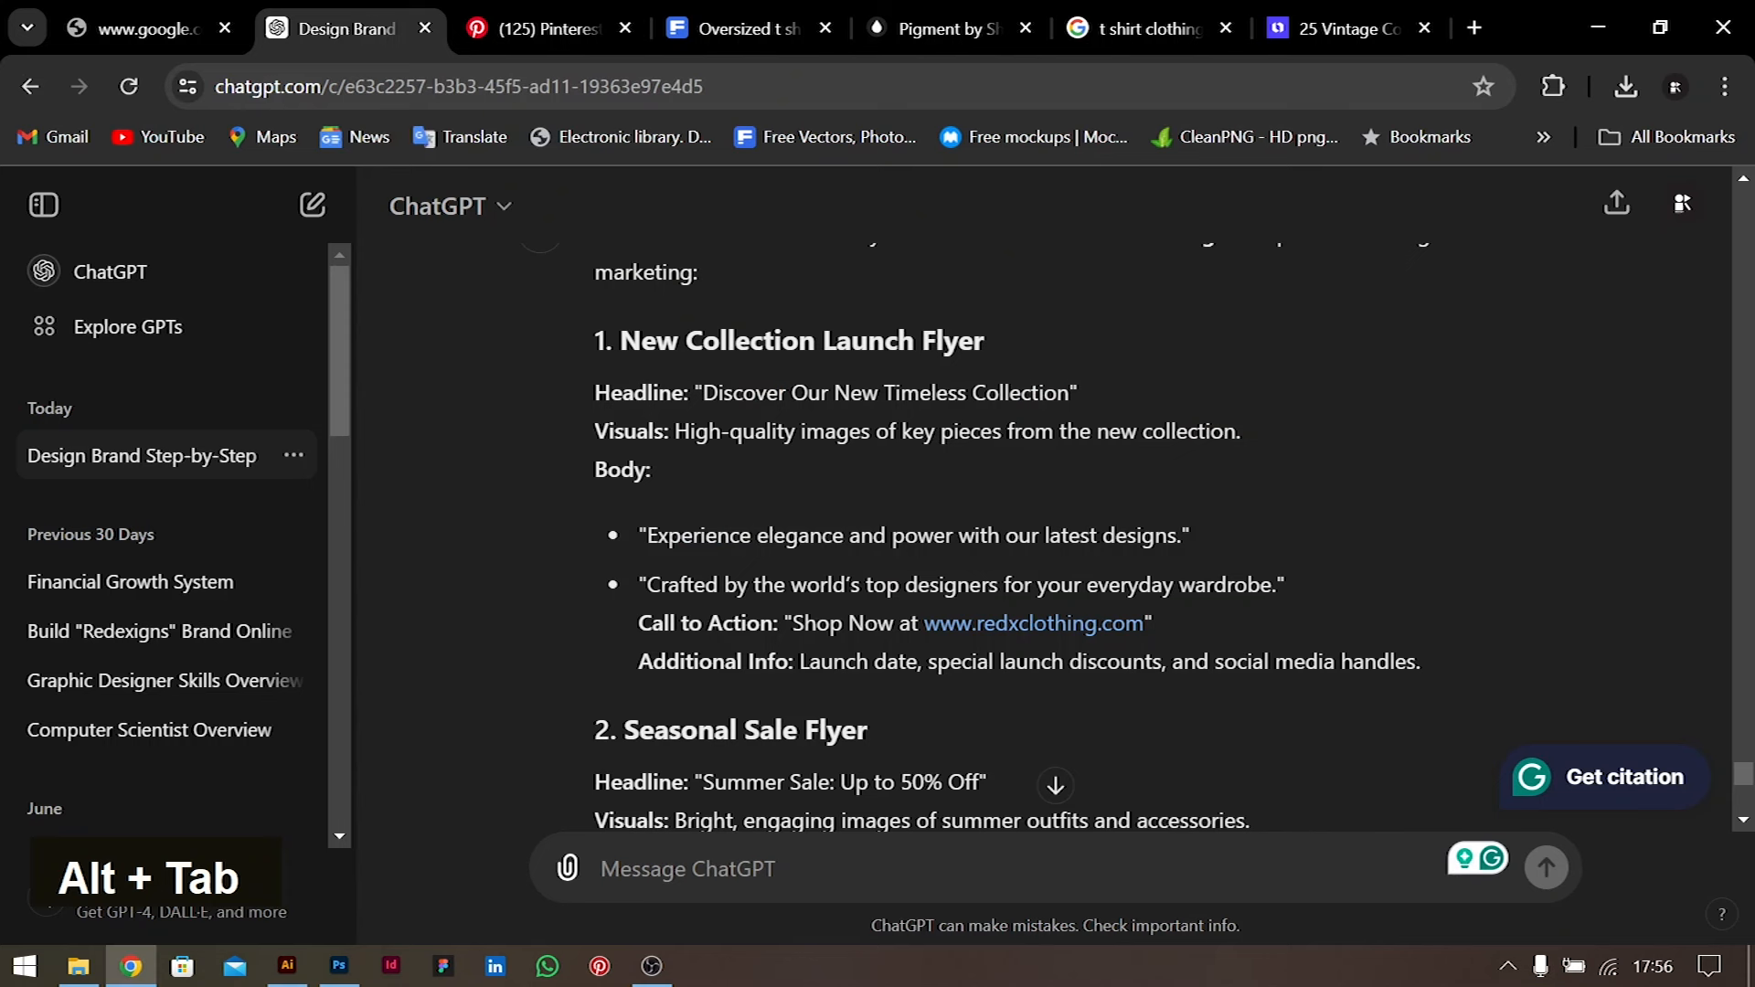
left_click_drag(621, 340, 885, 340)
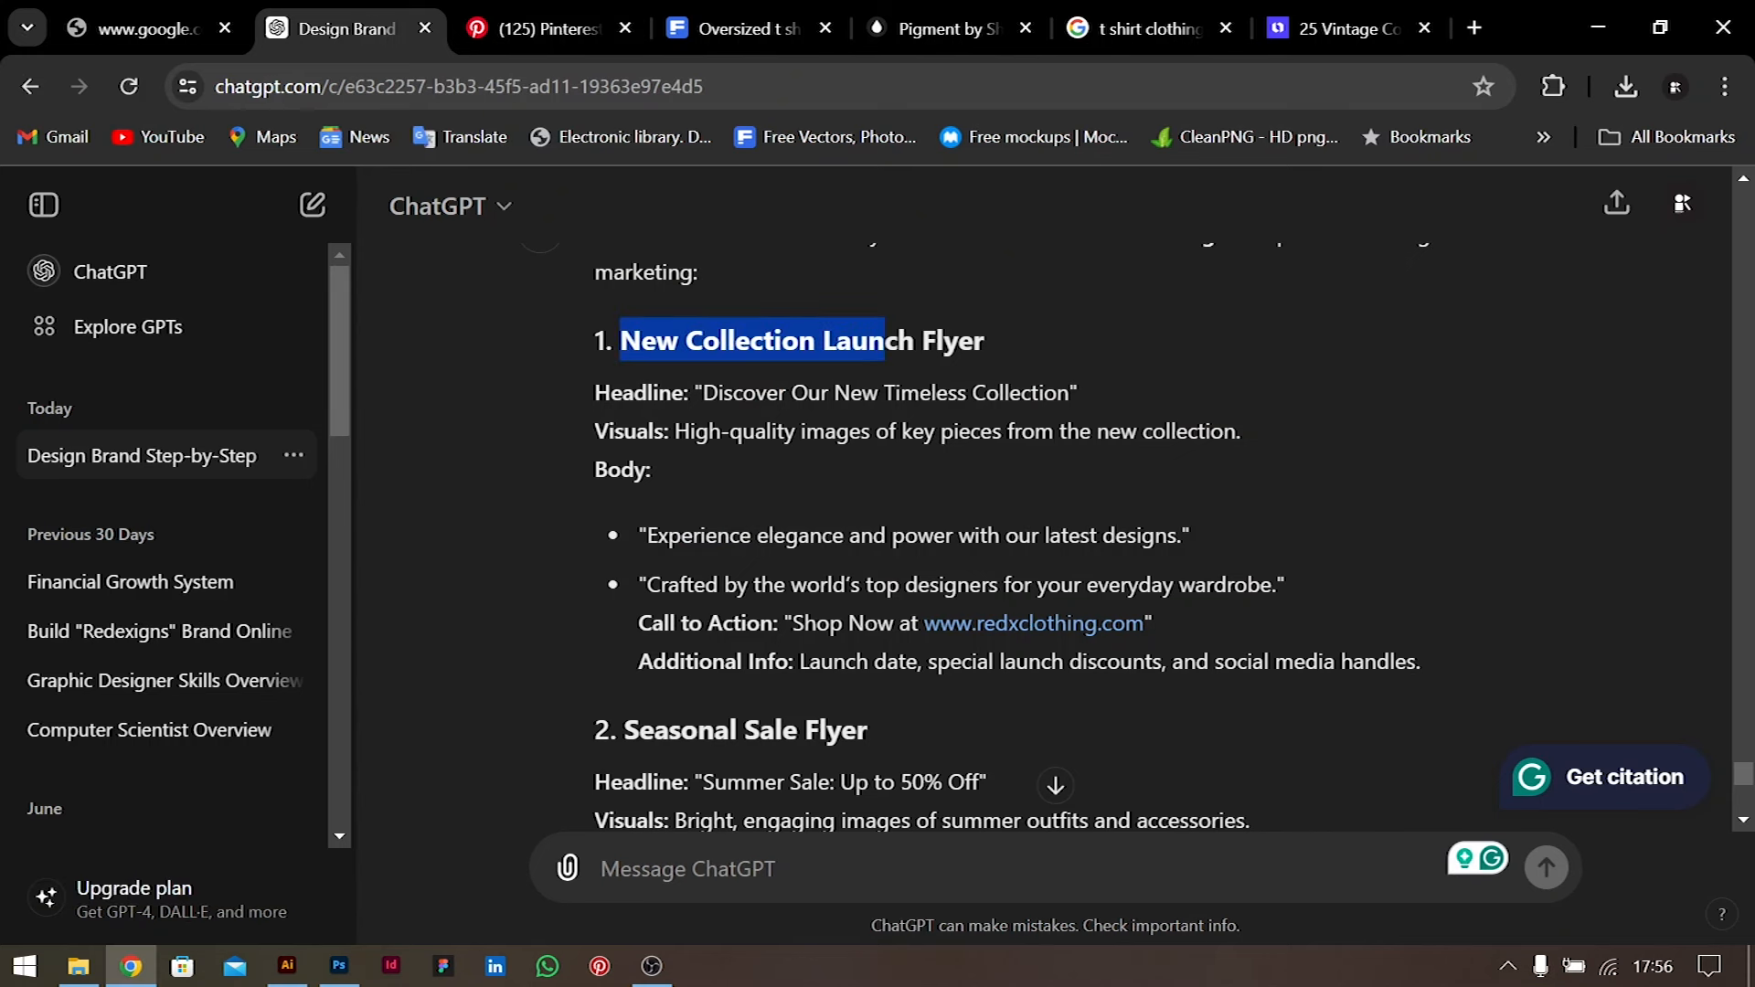
key("ctrl+c")
key("alt+Tab")
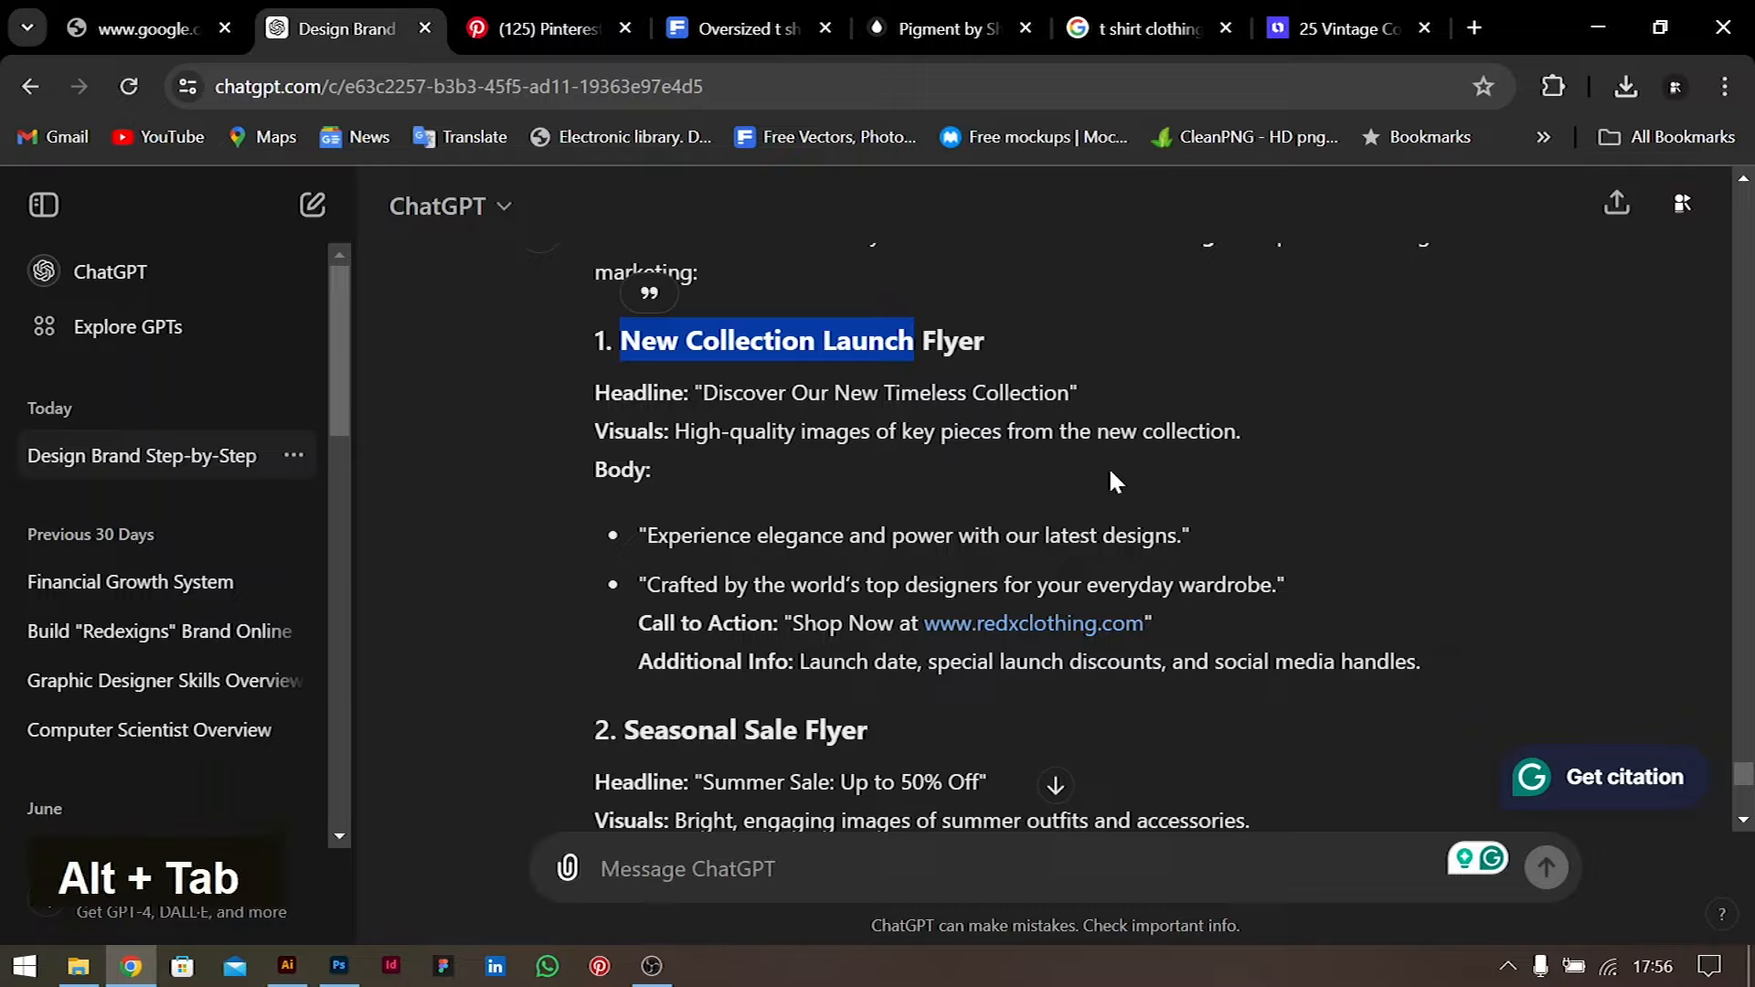
key("ctrl+v")
Convert the whole "New Collection Launch" headline to uppercase
key("ctrl+a")
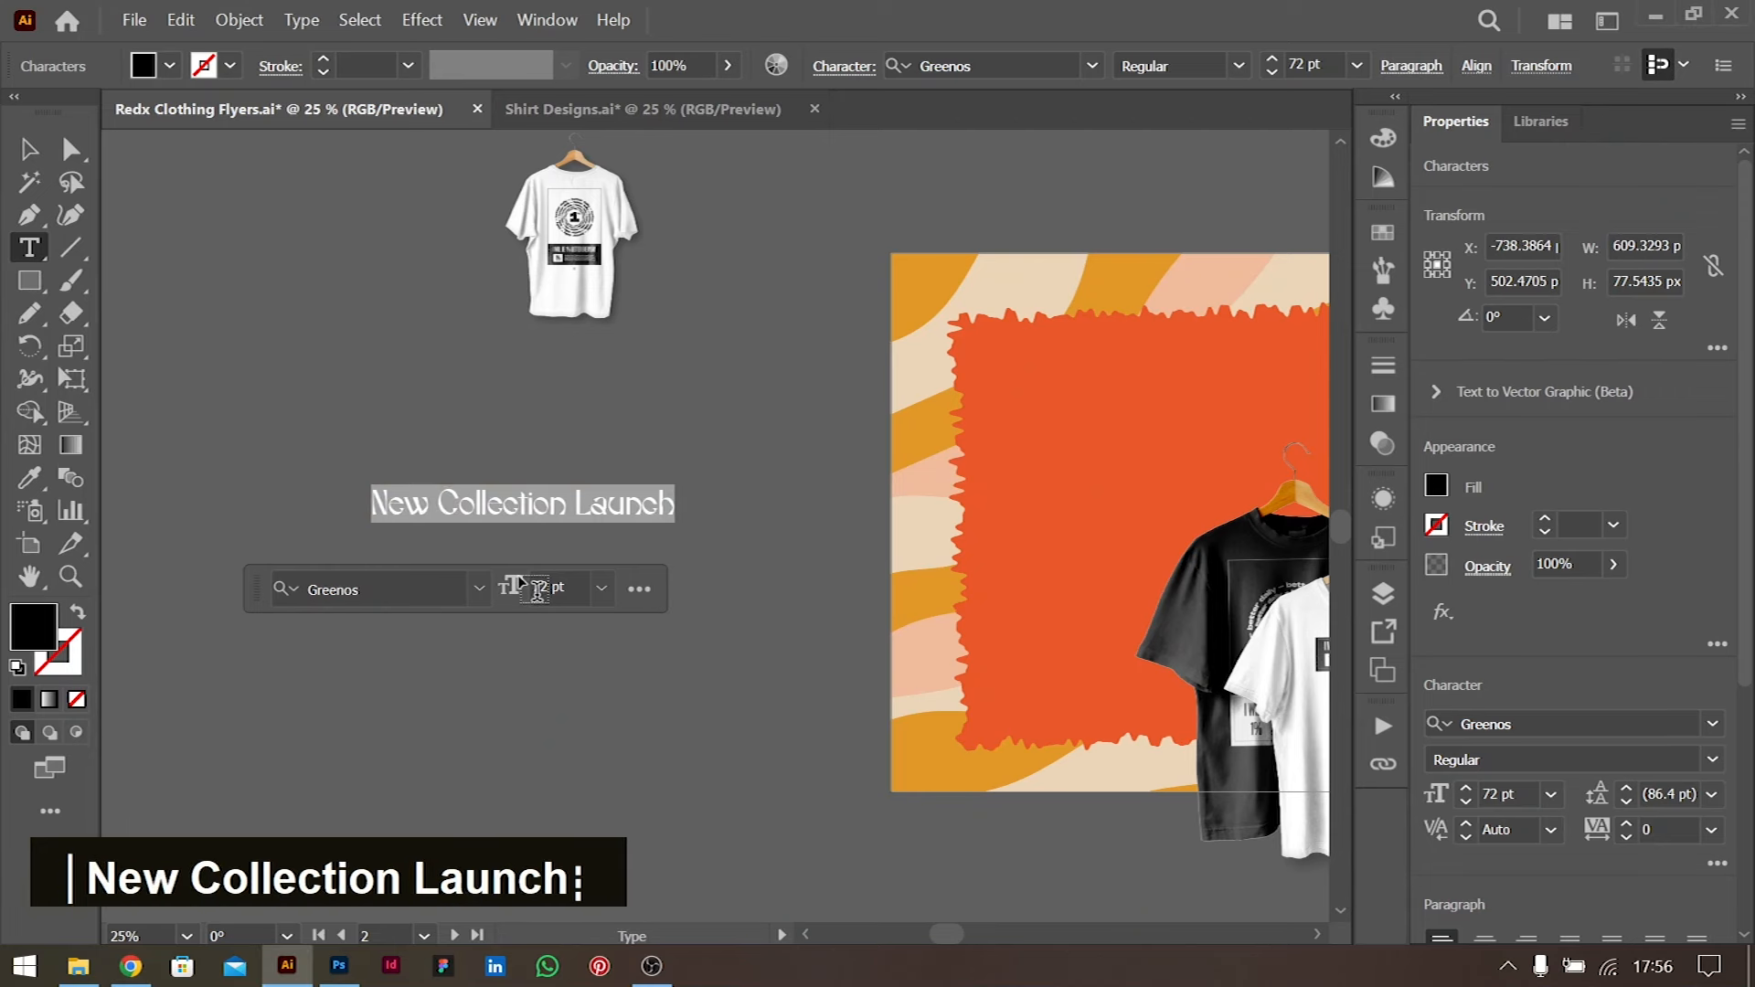
left_click(289, 19)
mouse_move(476, 406)
left_click(732, 409)
left_click(28, 149)
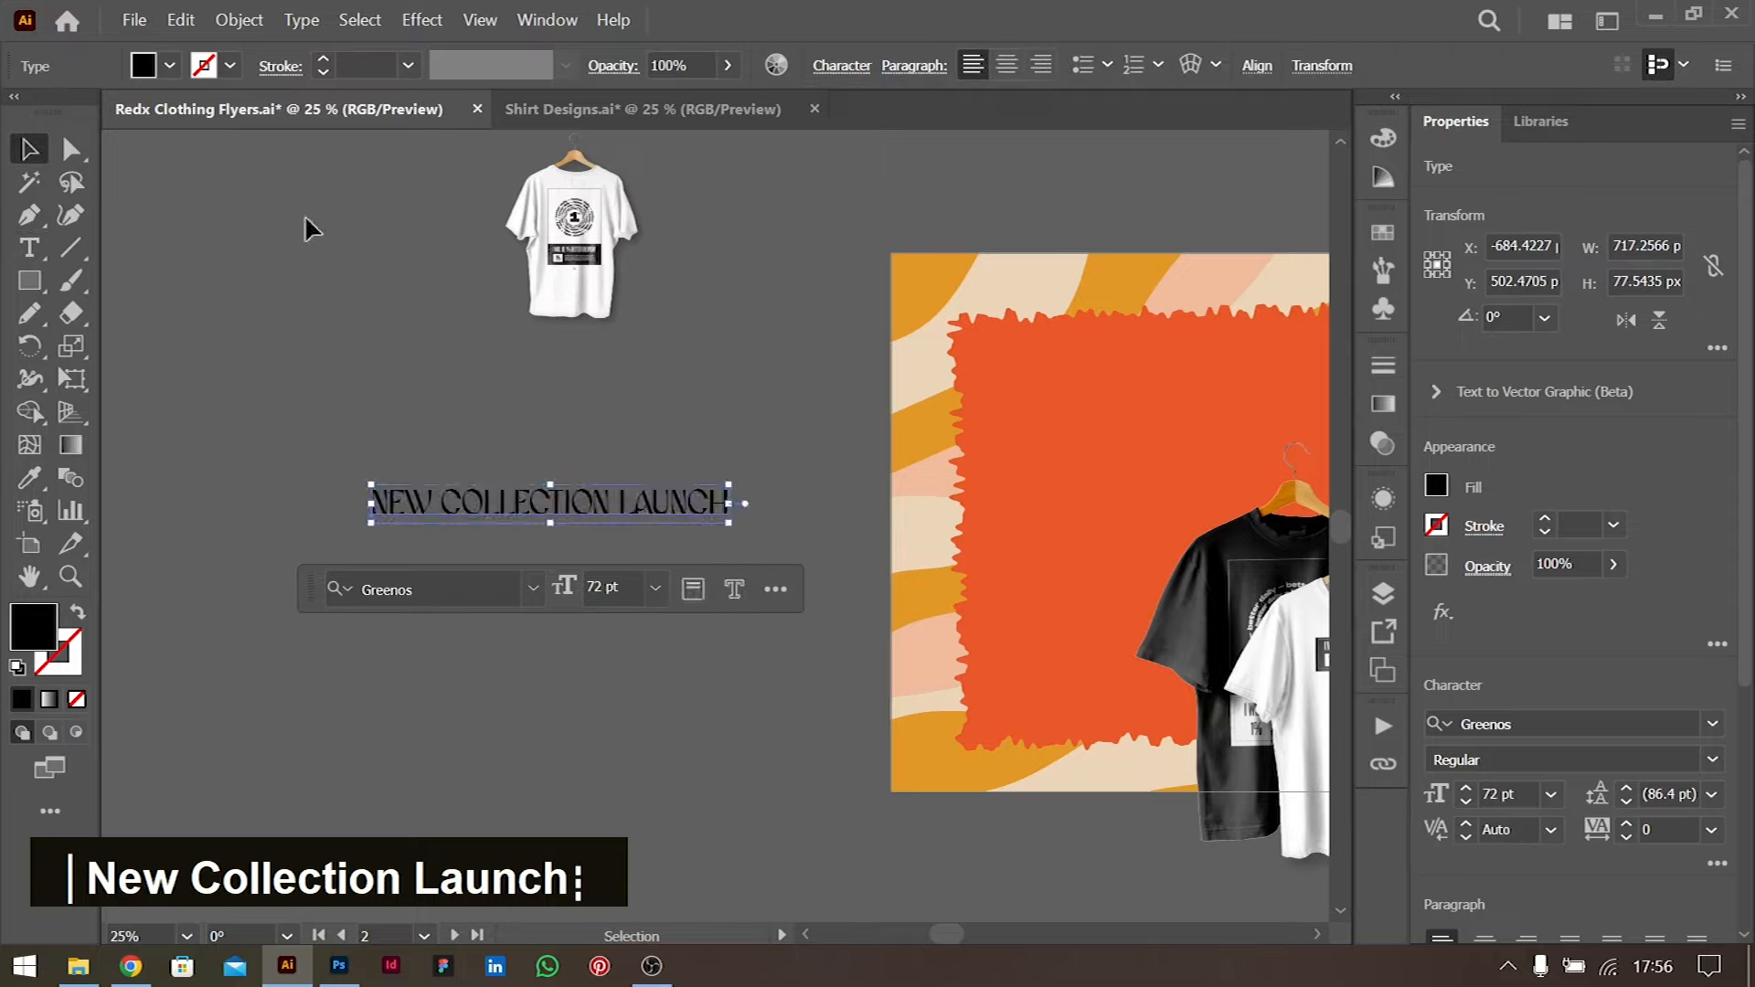
Move the headline onto the orange-red rectangle above the T-shirts and fill it with white
key("alt+Tab")
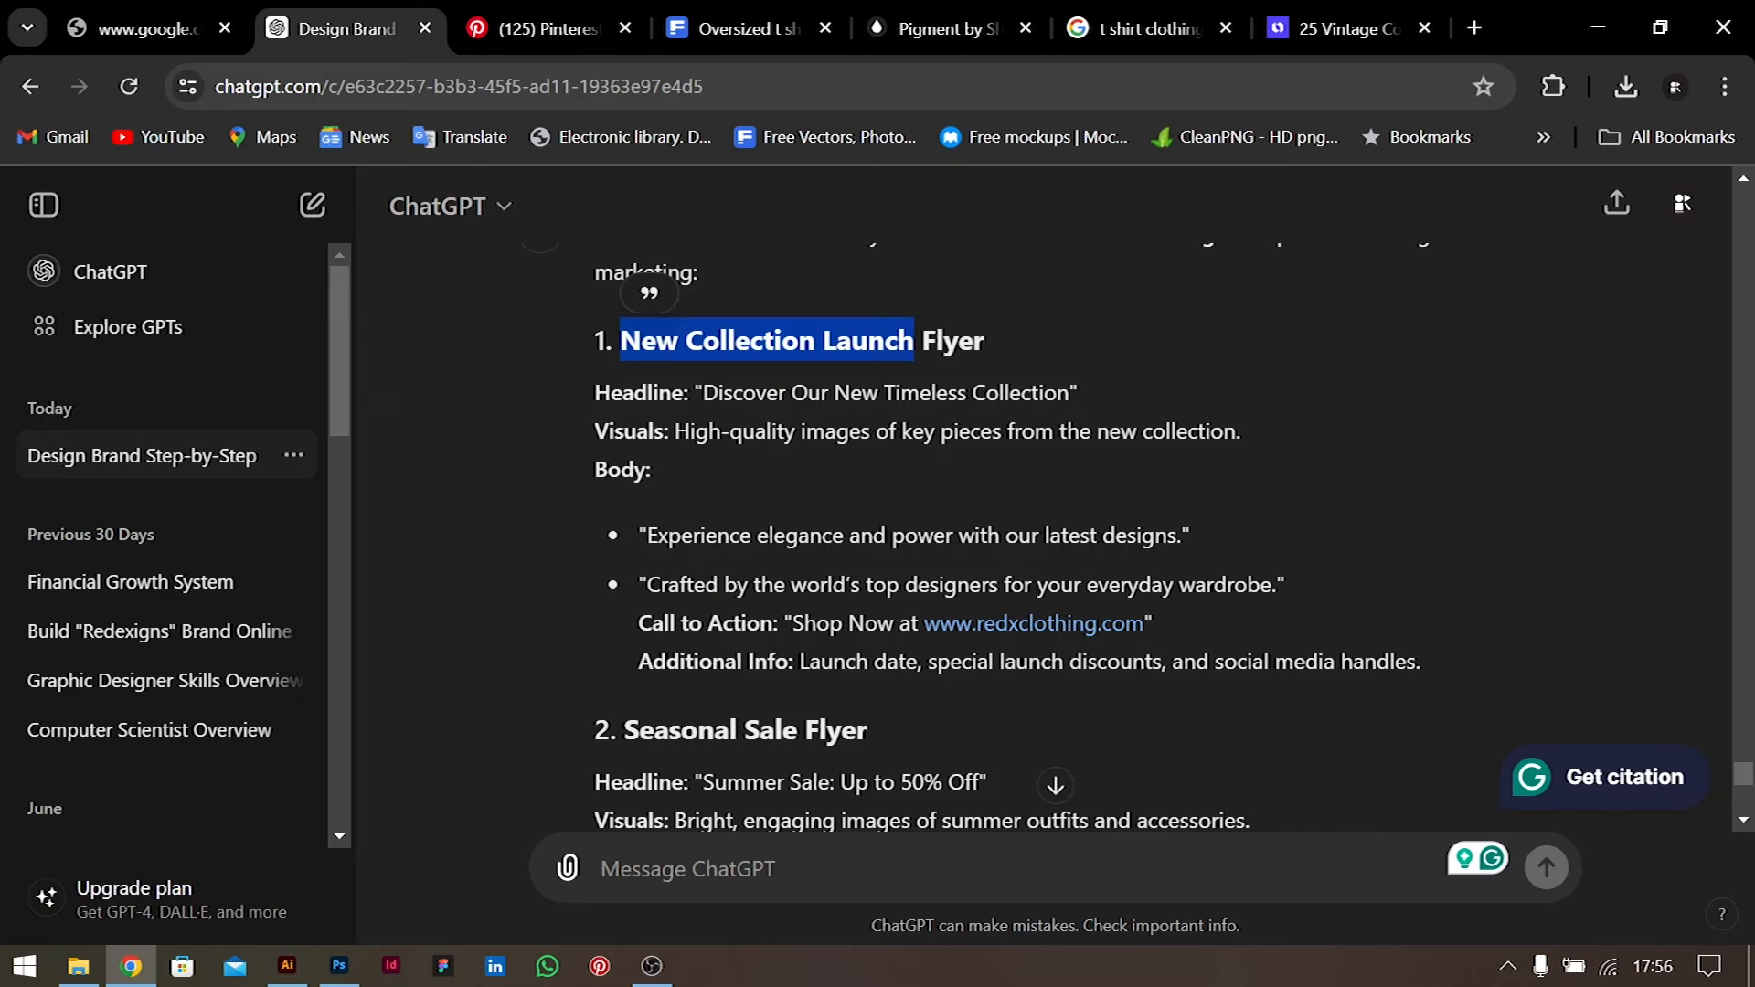
key("alt+Tab")
left_click_drag(540, 503, 1165, 444)
scroll(1164, 444, "right", 4)
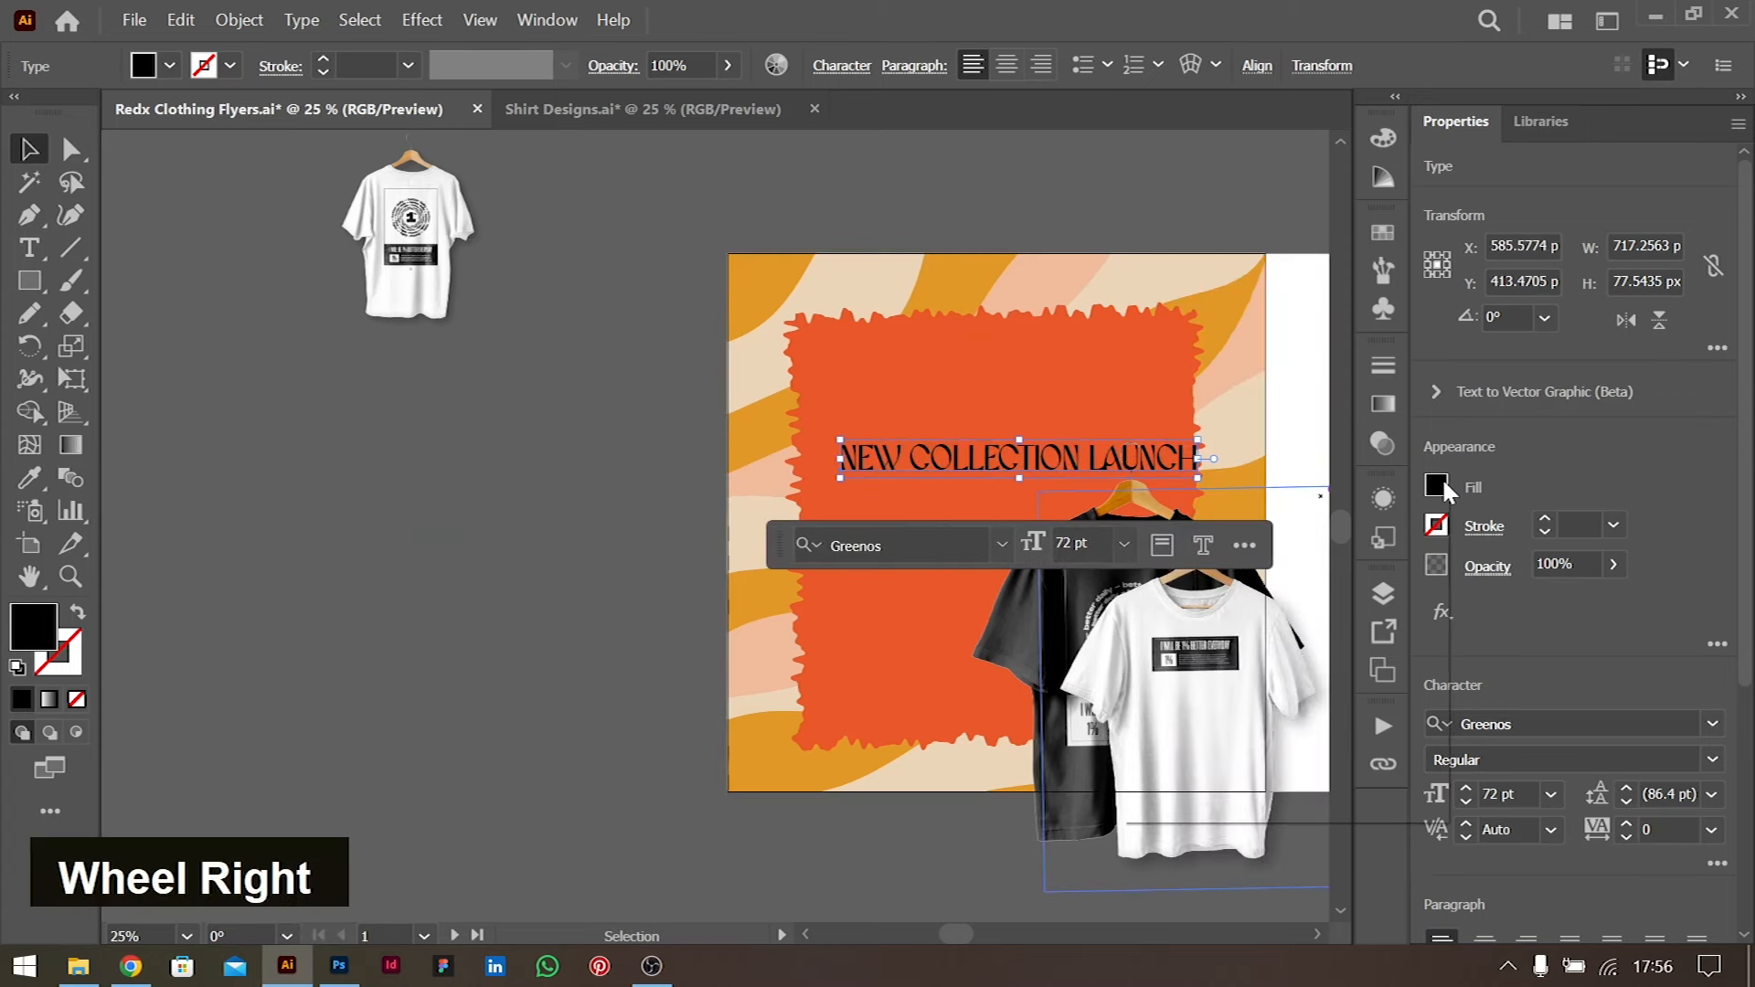
left_click(1440, 477)
left_click(1193, 596)
double_click(900, 381)
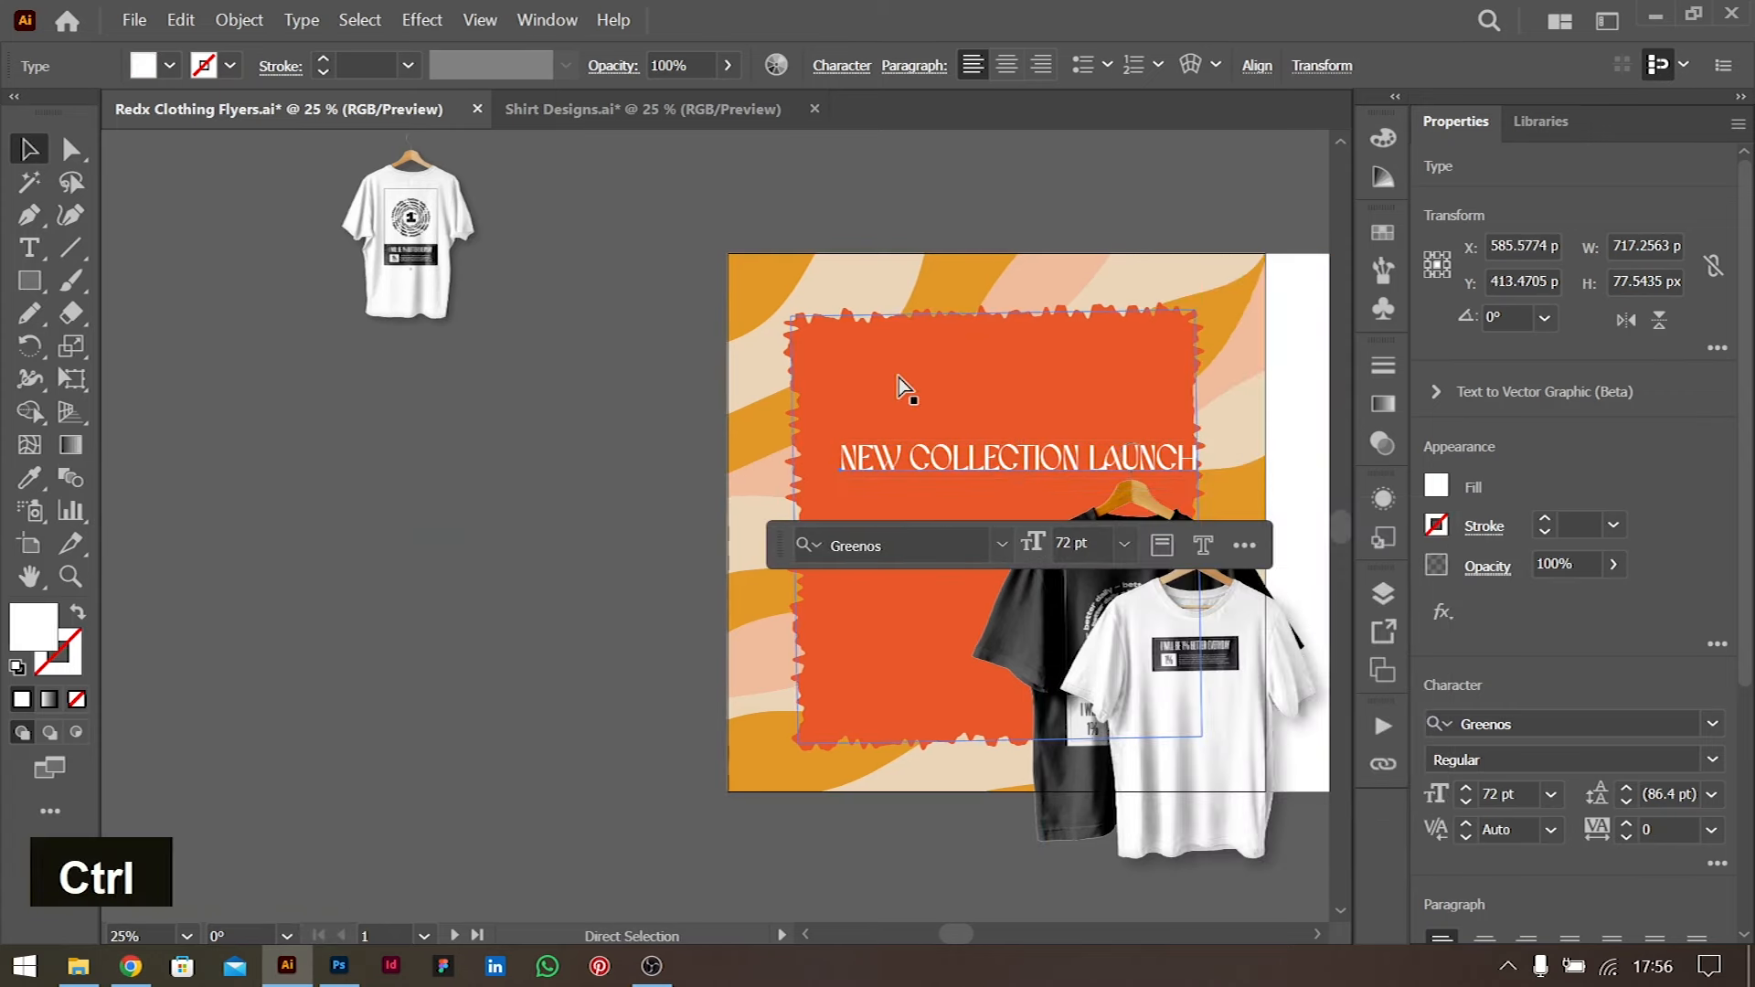
key("ctrl+equal")
key("ctrl+equal")
left_click_drag(651, 508, 621, 470)
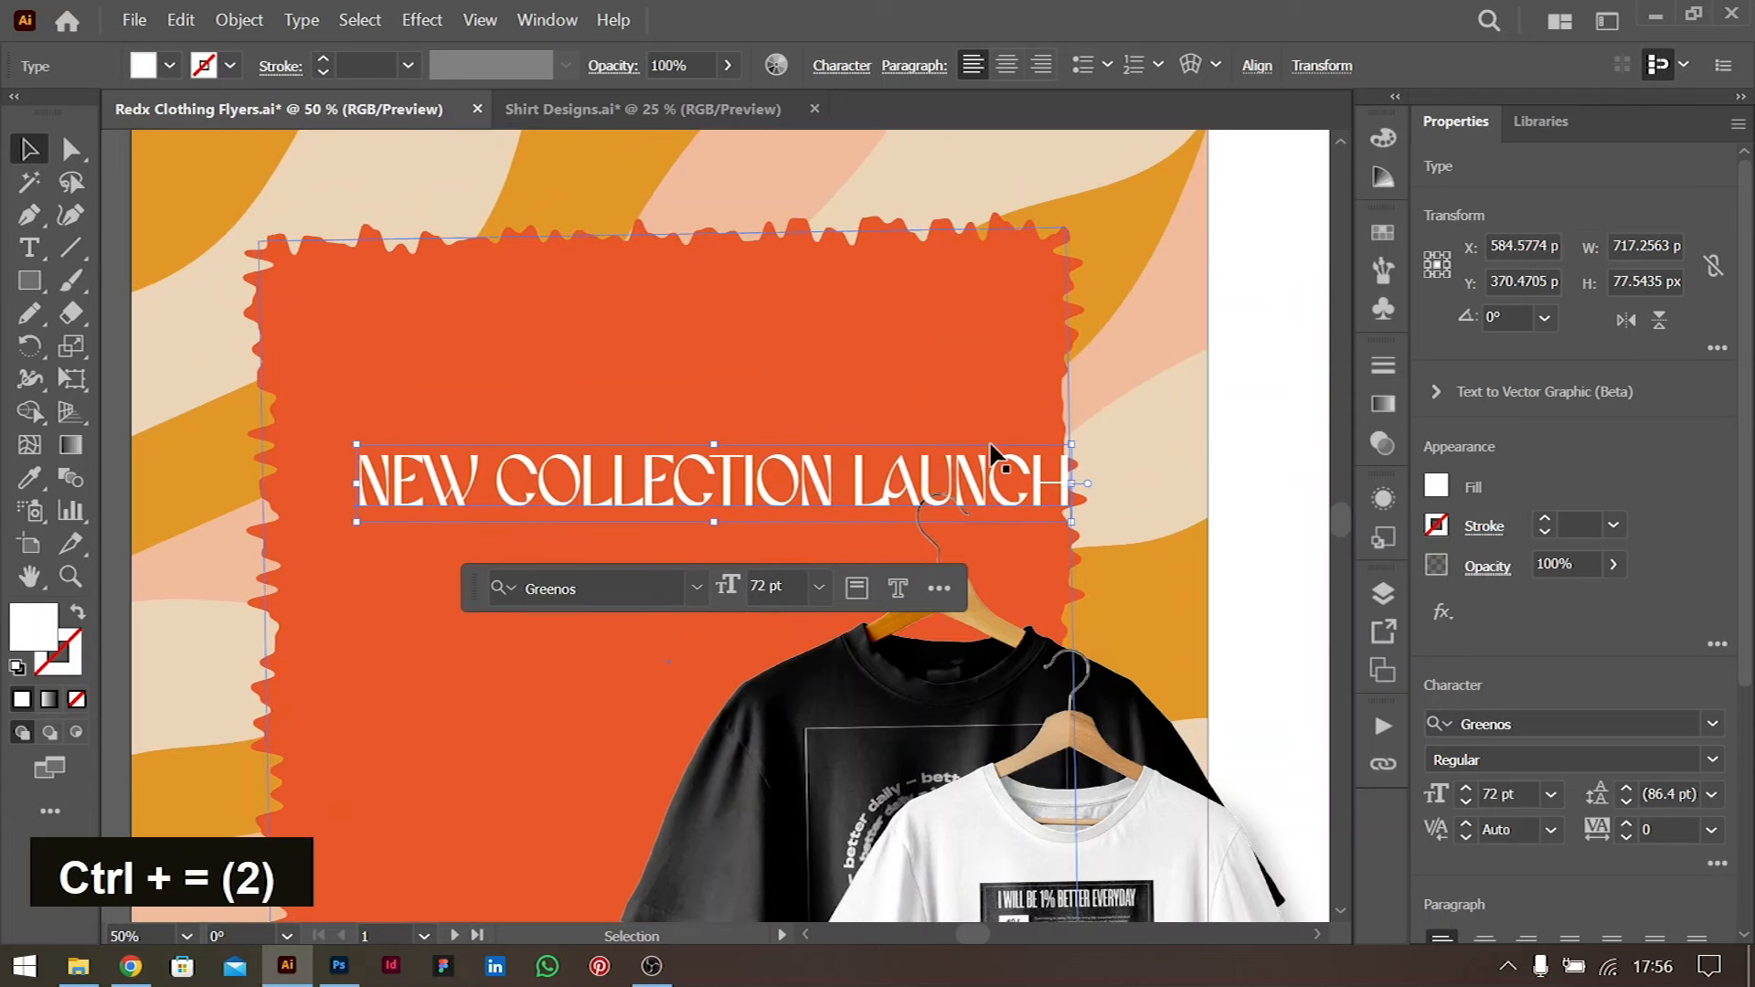
Shorten the headline to "NEW" and enlarge it to about 208 pt
double_click(495, 475)
key("shift+Down")
key("BackSpace")
key("BackSpace")
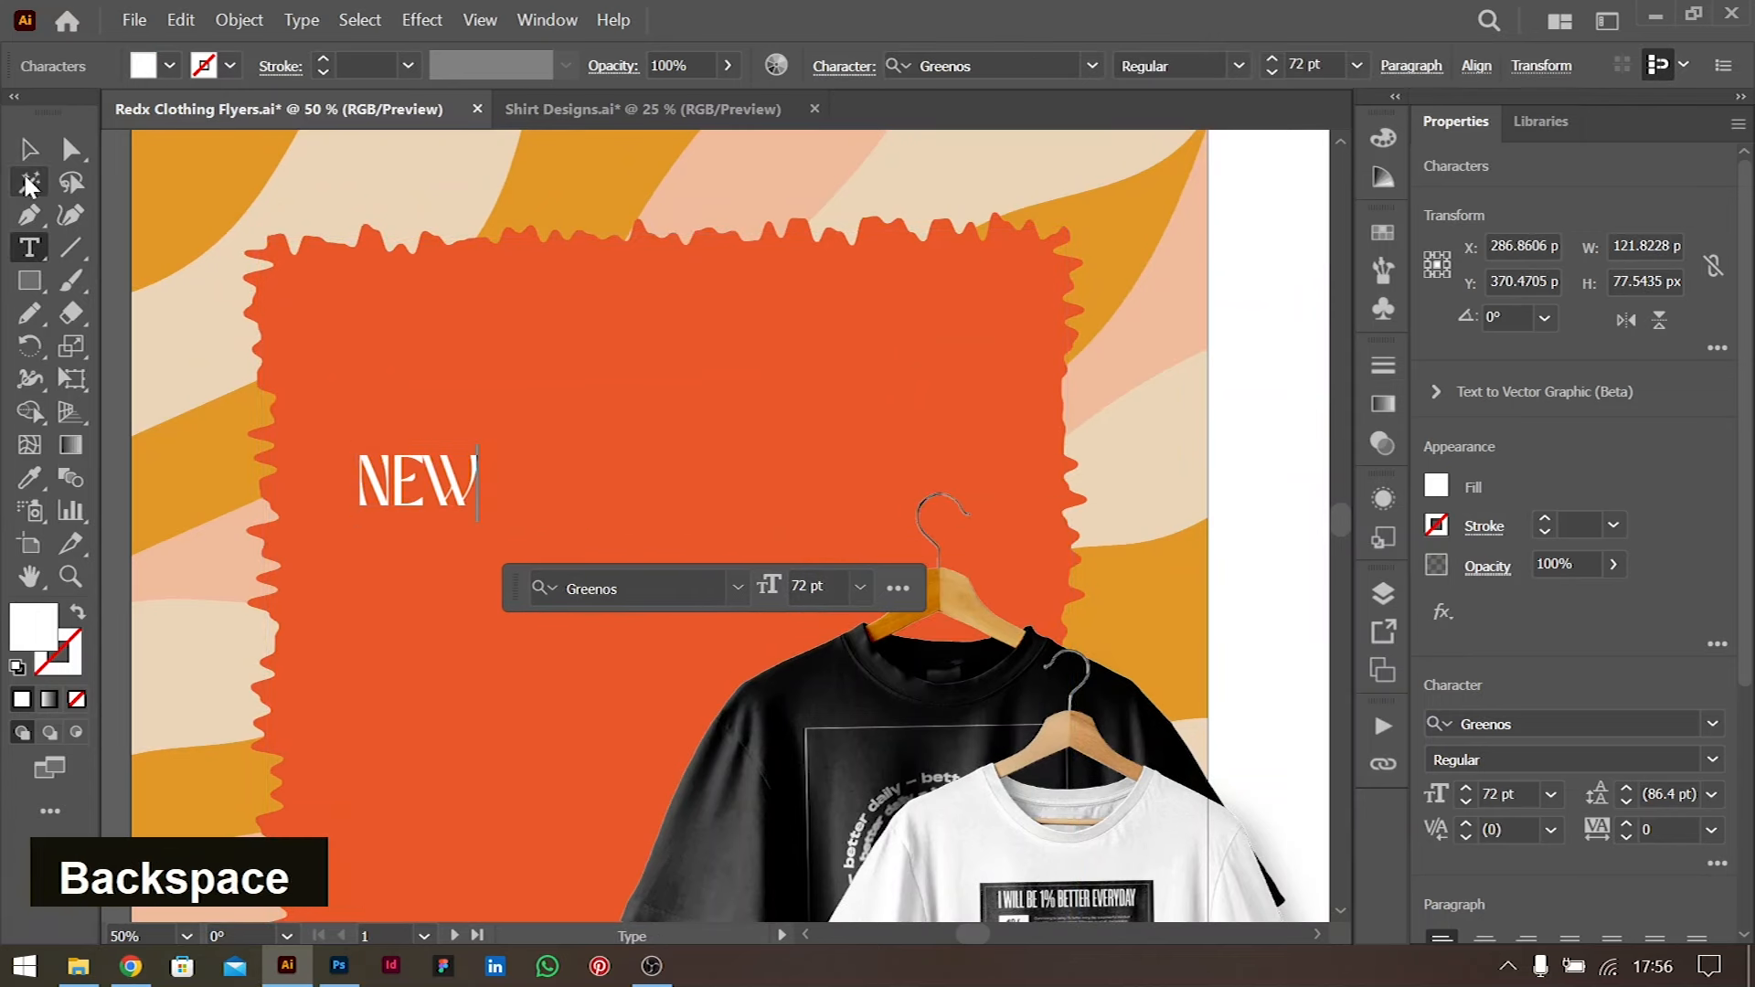
left_click(28, 149)
left_click_drag(482, 482, 711, 462)
left_click_drag(540, 458, 547, 446)
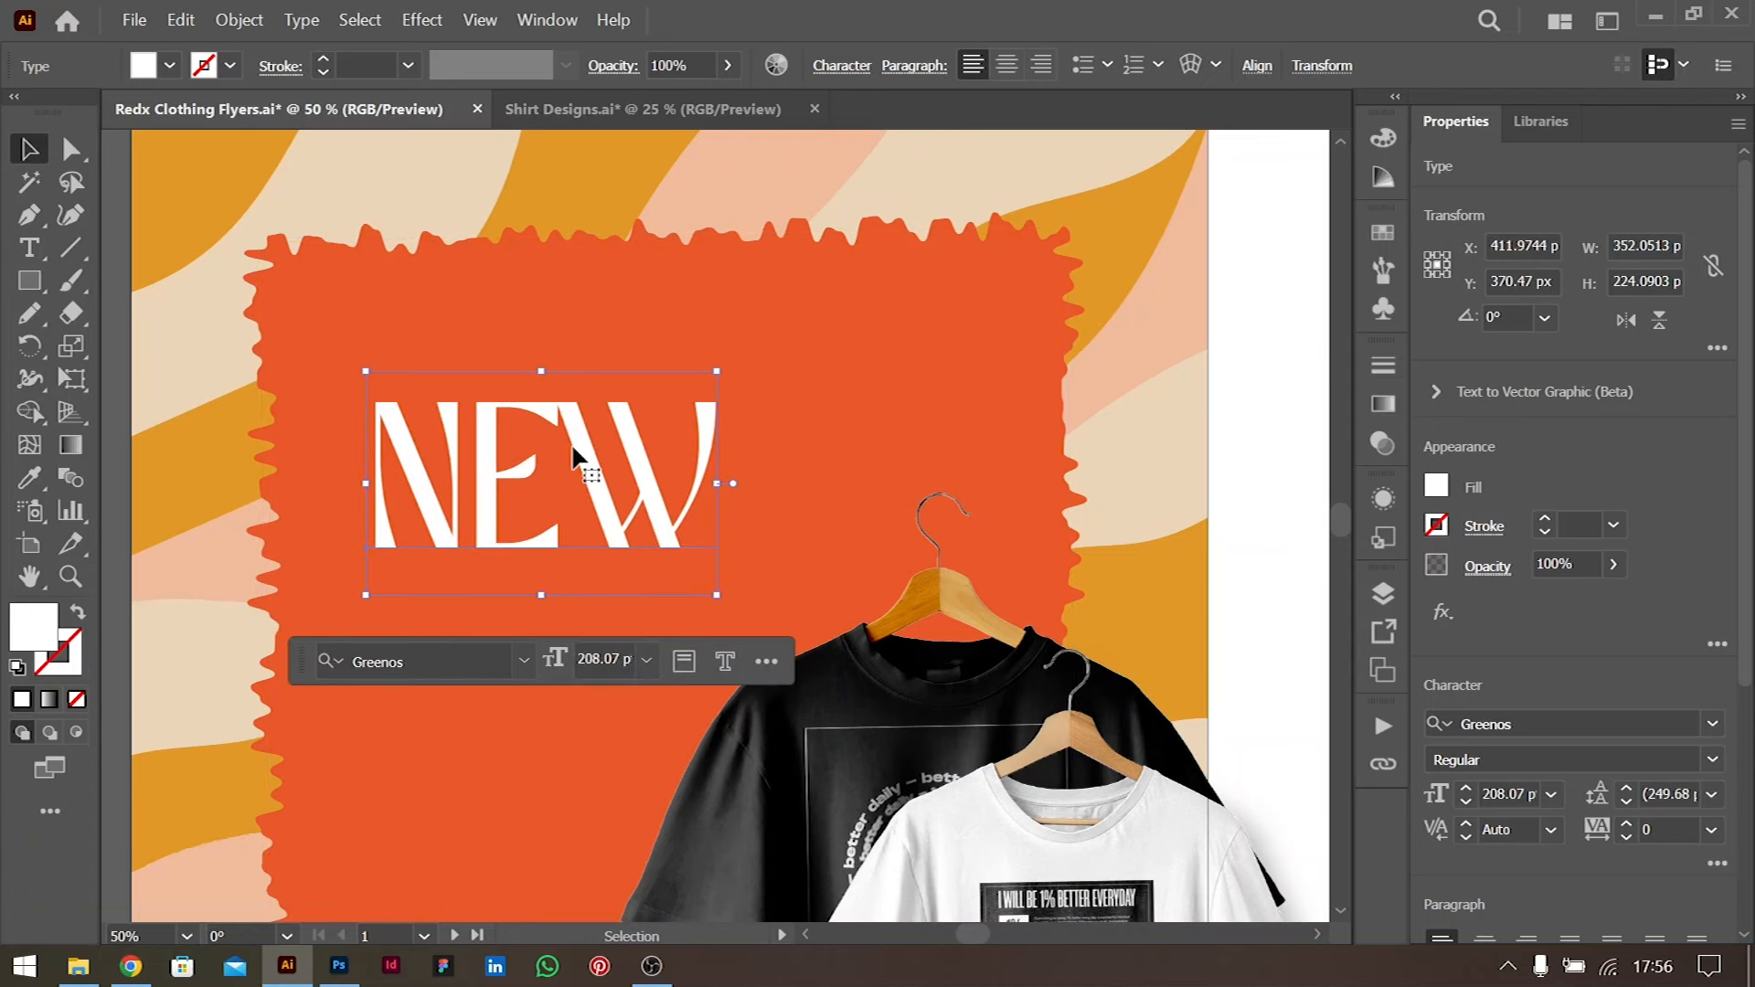
Convert the "NEW" text to outlines and isolate its letter group for editing
right_click(575, 452)
left_click(779, 567)
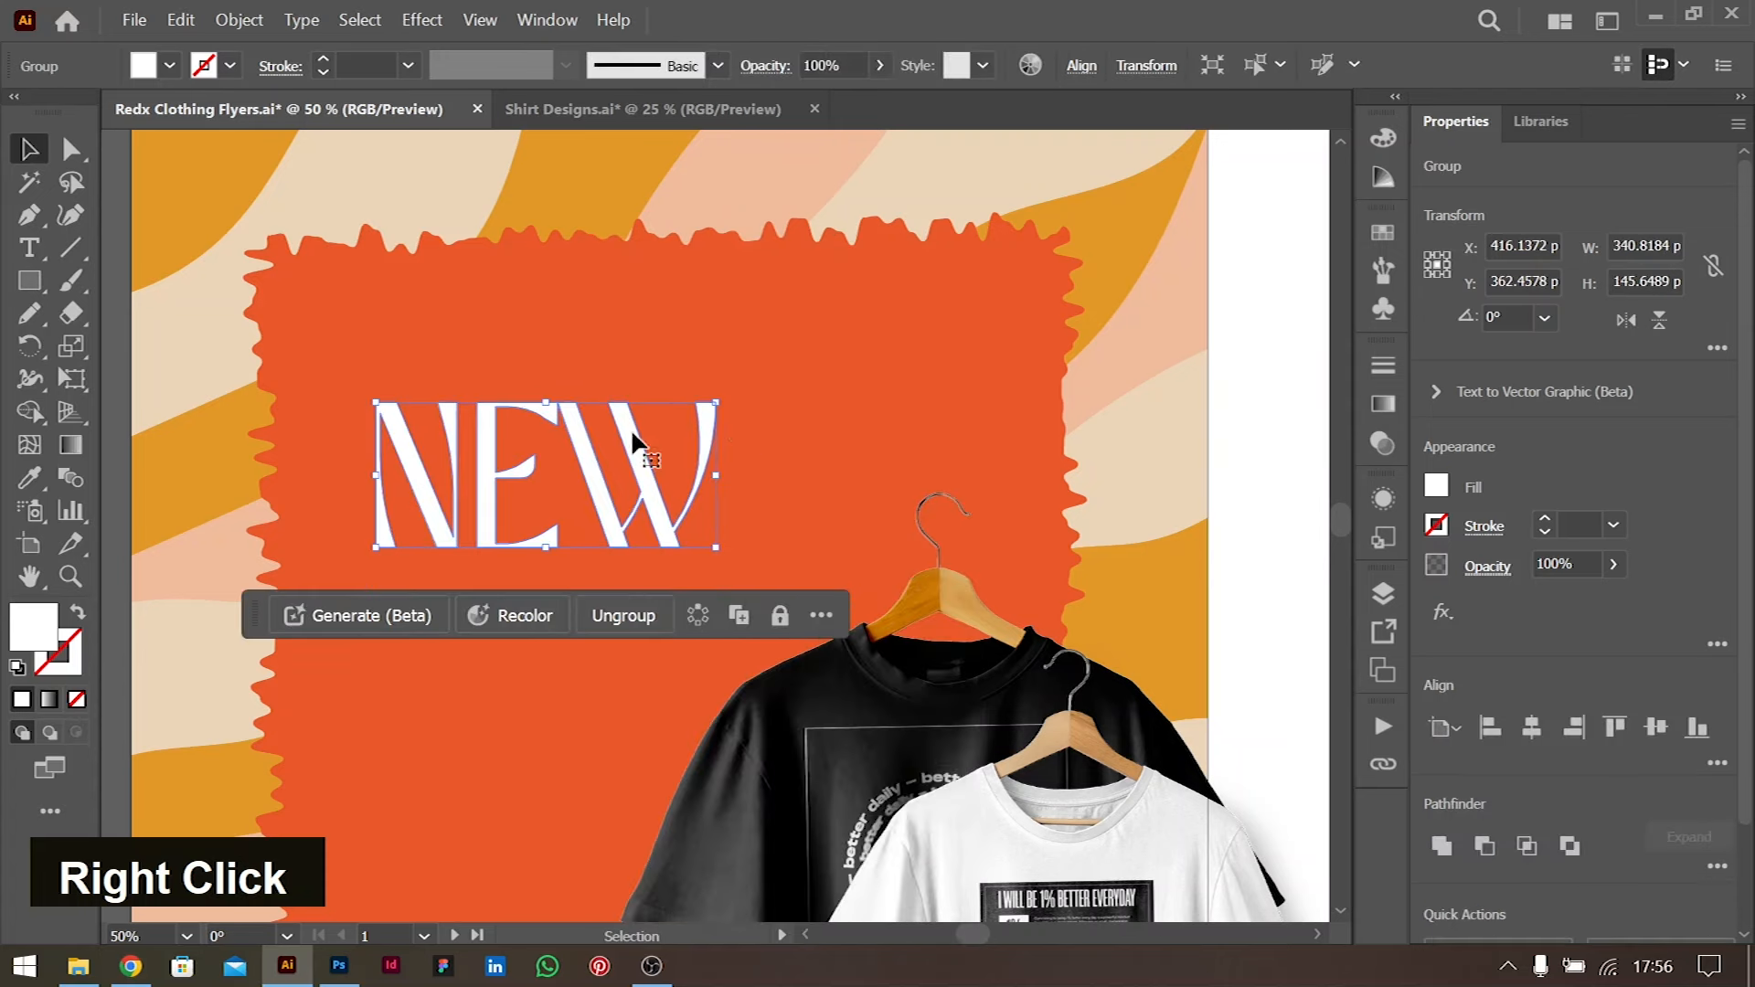
double_click(791, 416)
key("alt")
double_click(486, 454)
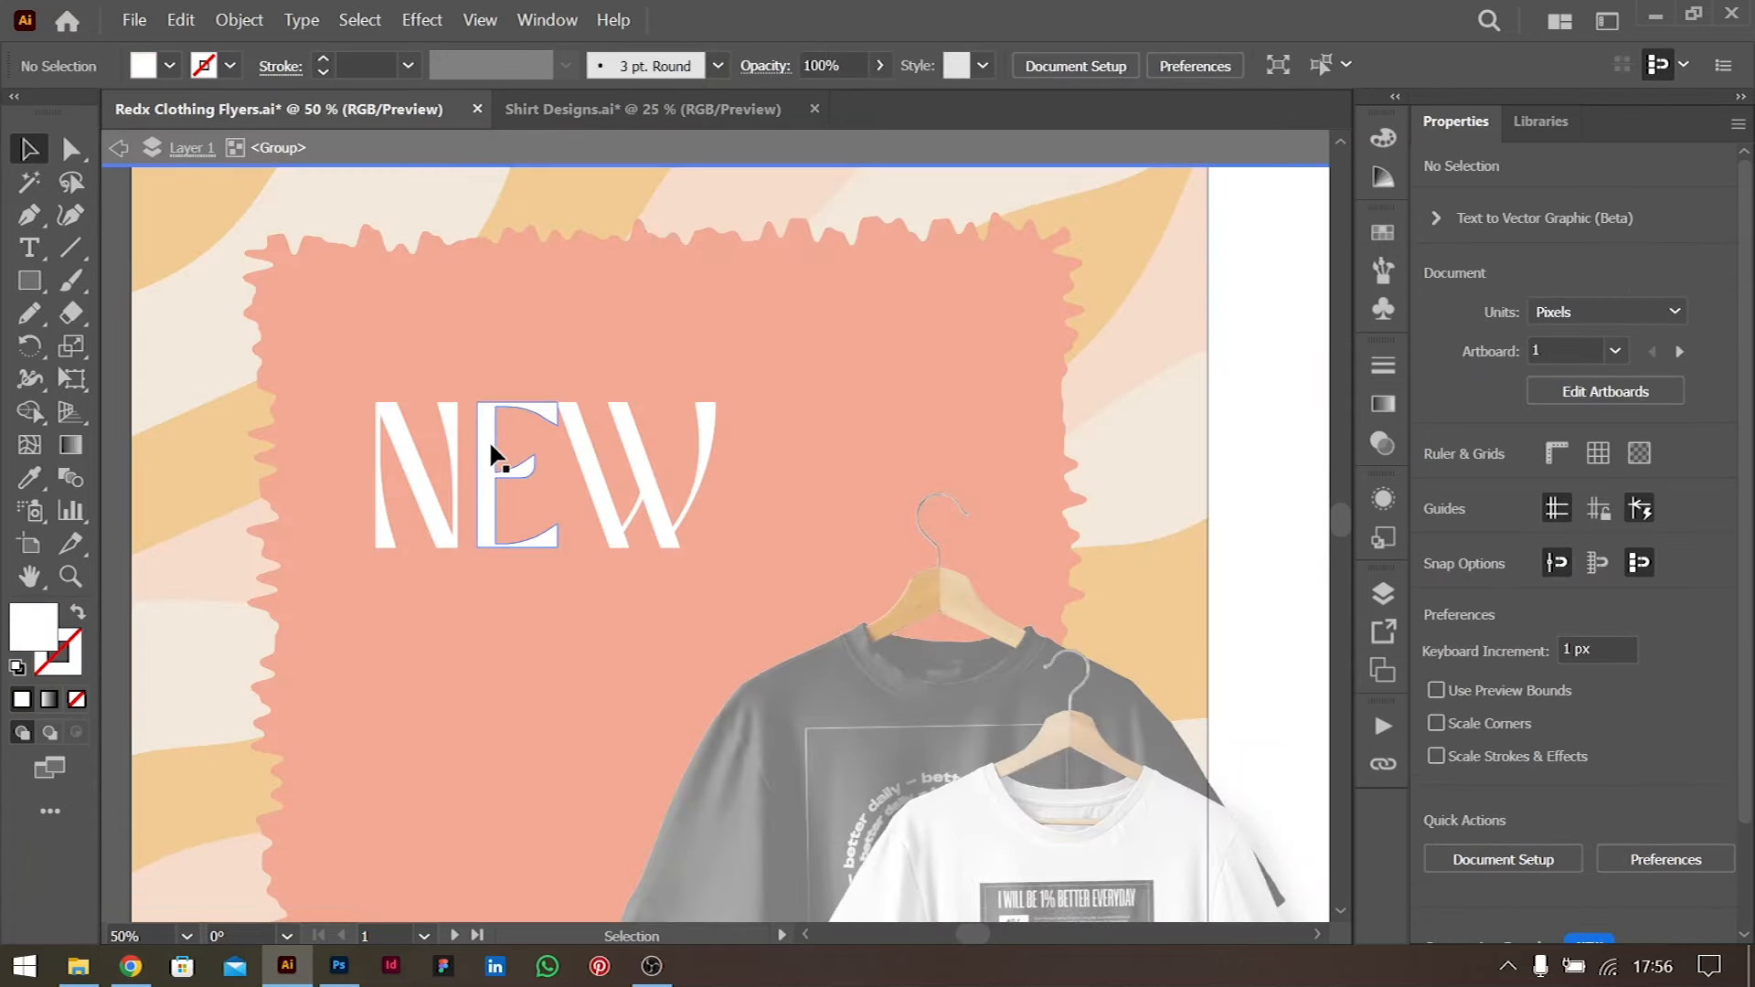
Duplicate the letter E once directly below and once directly above the original, keeping all three vertically aligned
left_click_drag(486, 445, 493, 502)
key("ctrl+z")
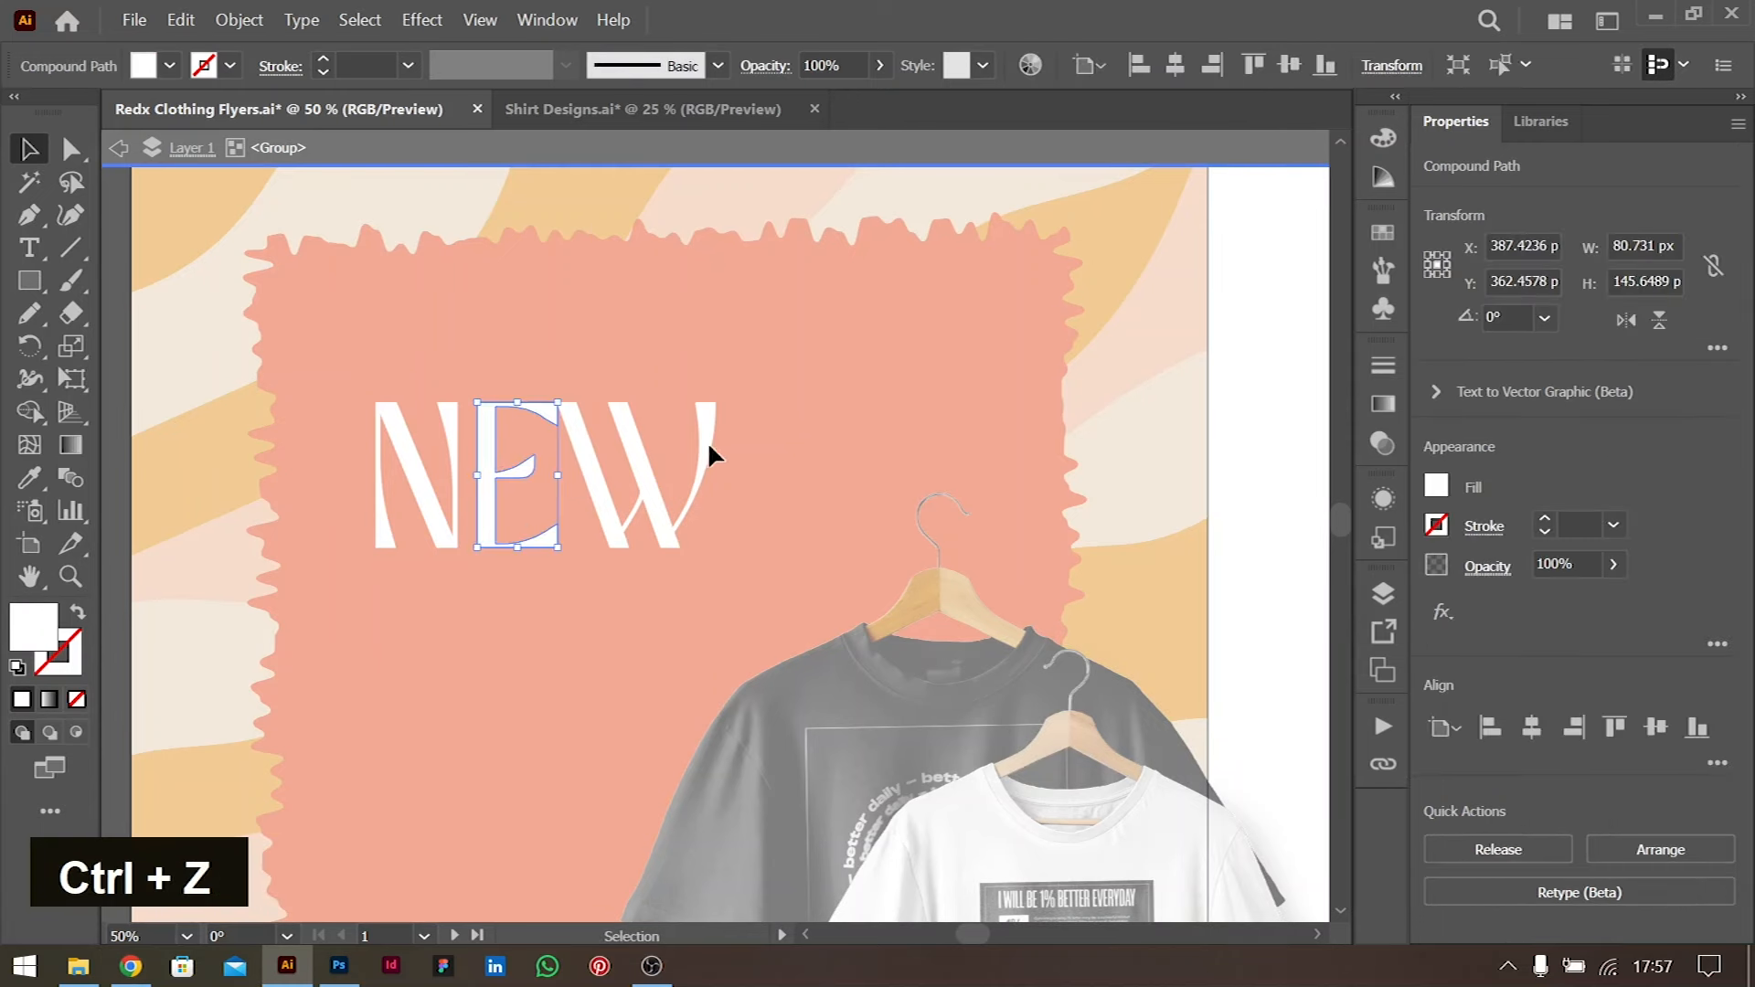
left_click_drag(490, 479, 480, 644)
left_click_drag(494, 476, 509, 324)
Shift all three stacked E letters down together so they sit offset from the N and W
left_click(491, 462, "shift")
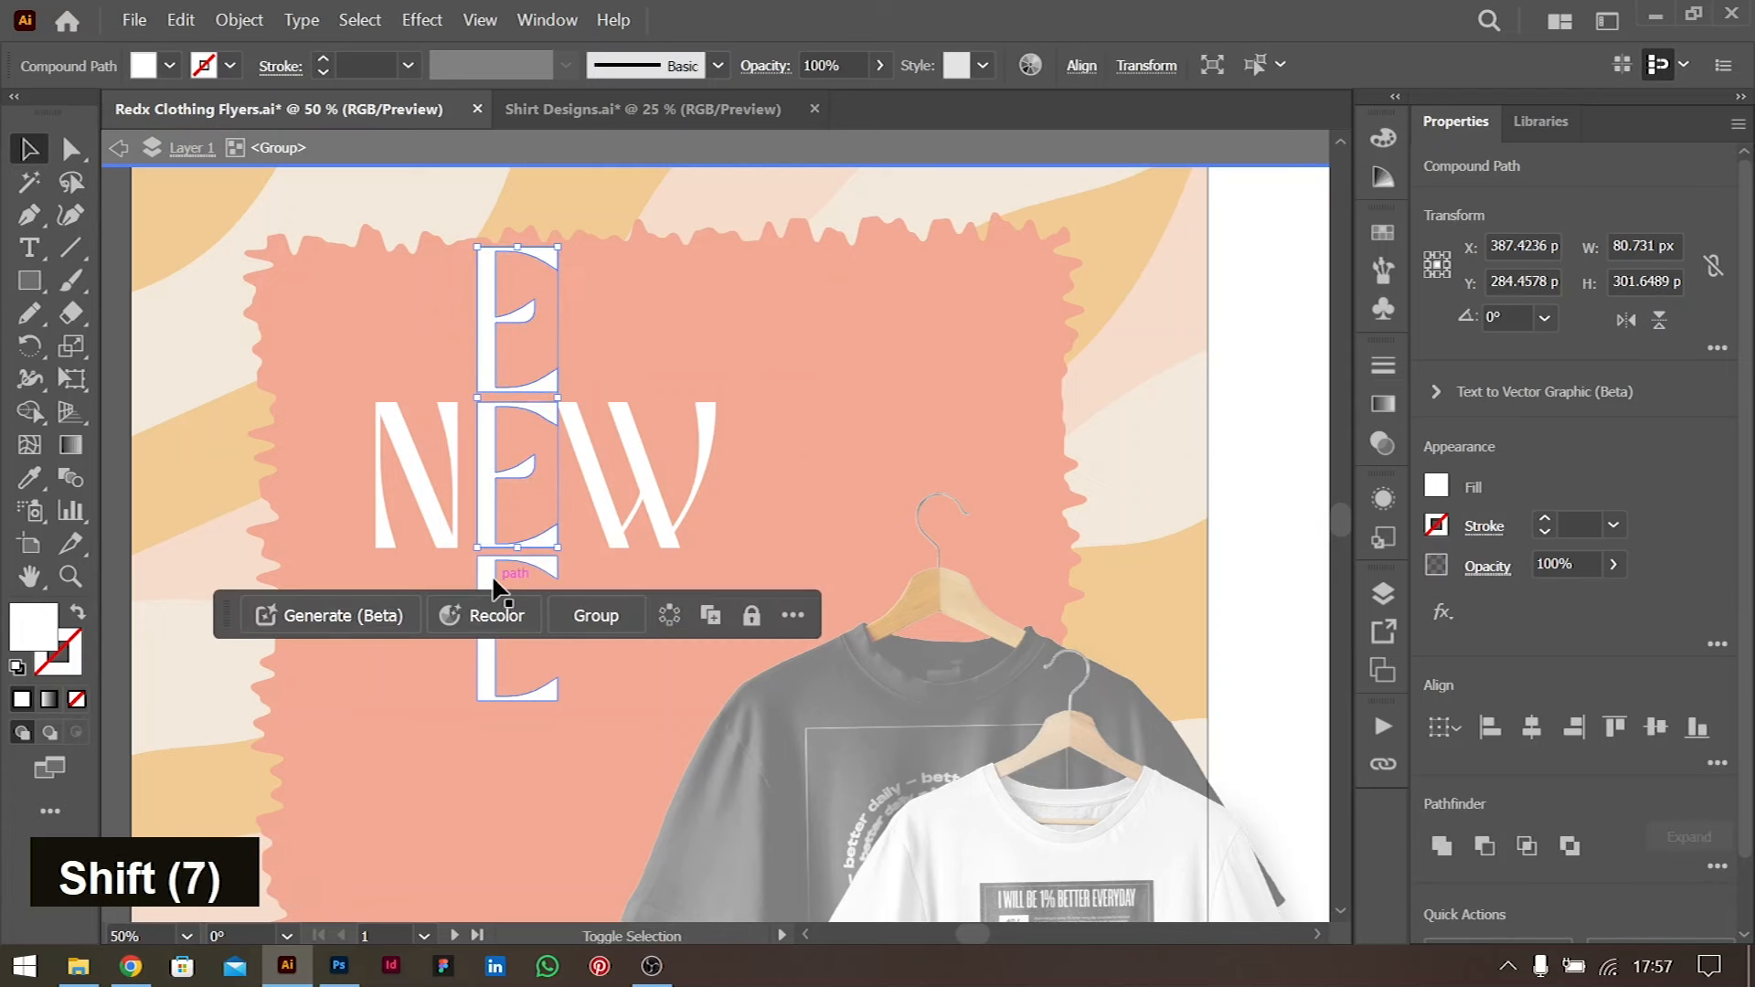
left_click(493, 579, "shift")
left_click_drag(491, 353, 490, 395)
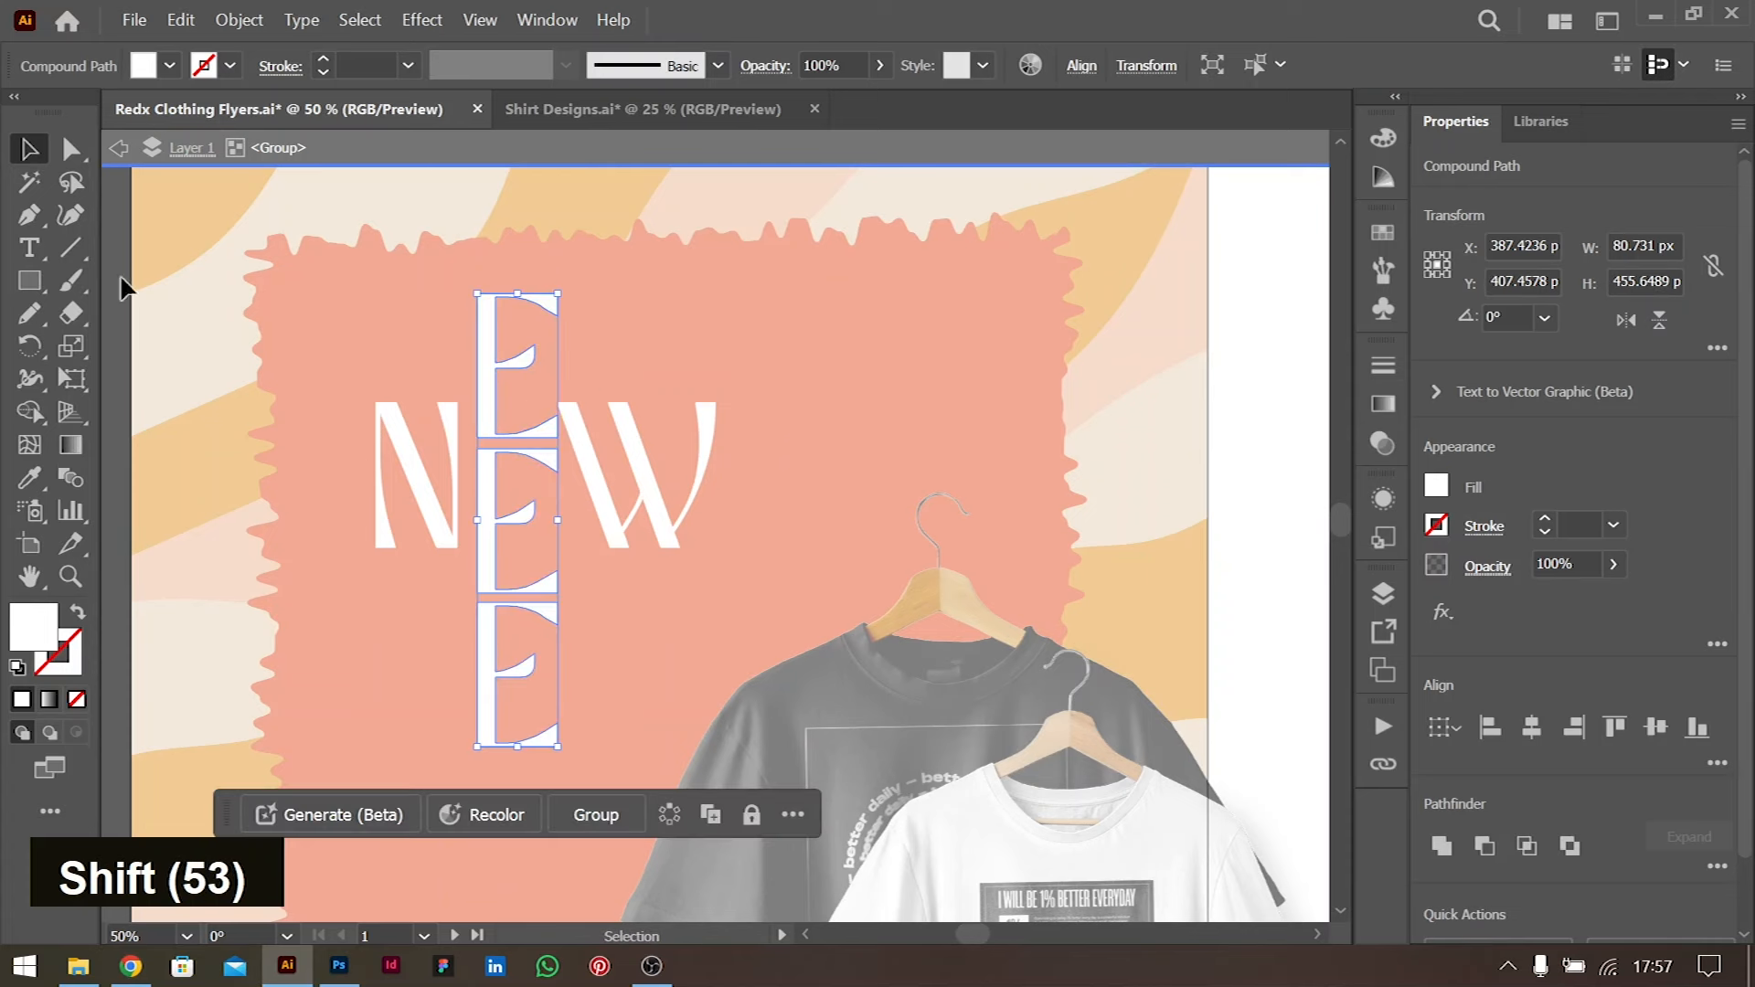
Draw a 345 px horizontal line along the tops of the N and W, and duplicate it down to their baseline
left_click(73, 245)
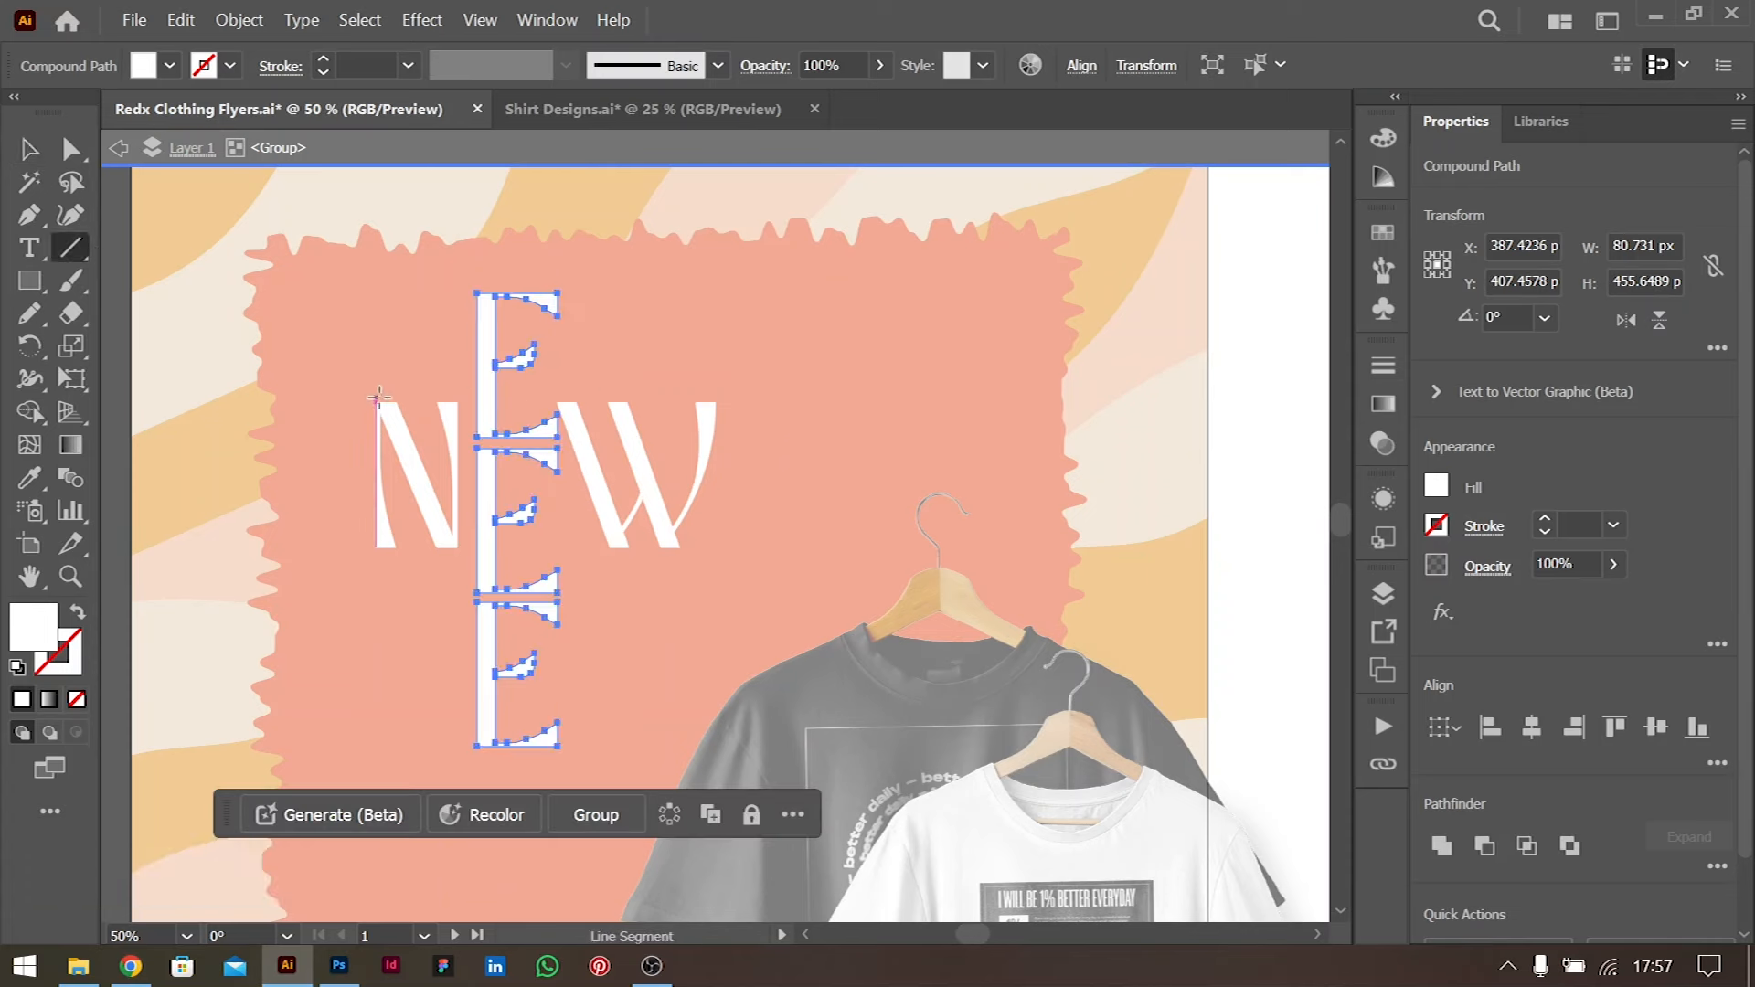
left_click_drag(380, 396, 721, 399)
key("Down")
key("Down")
key("Down")
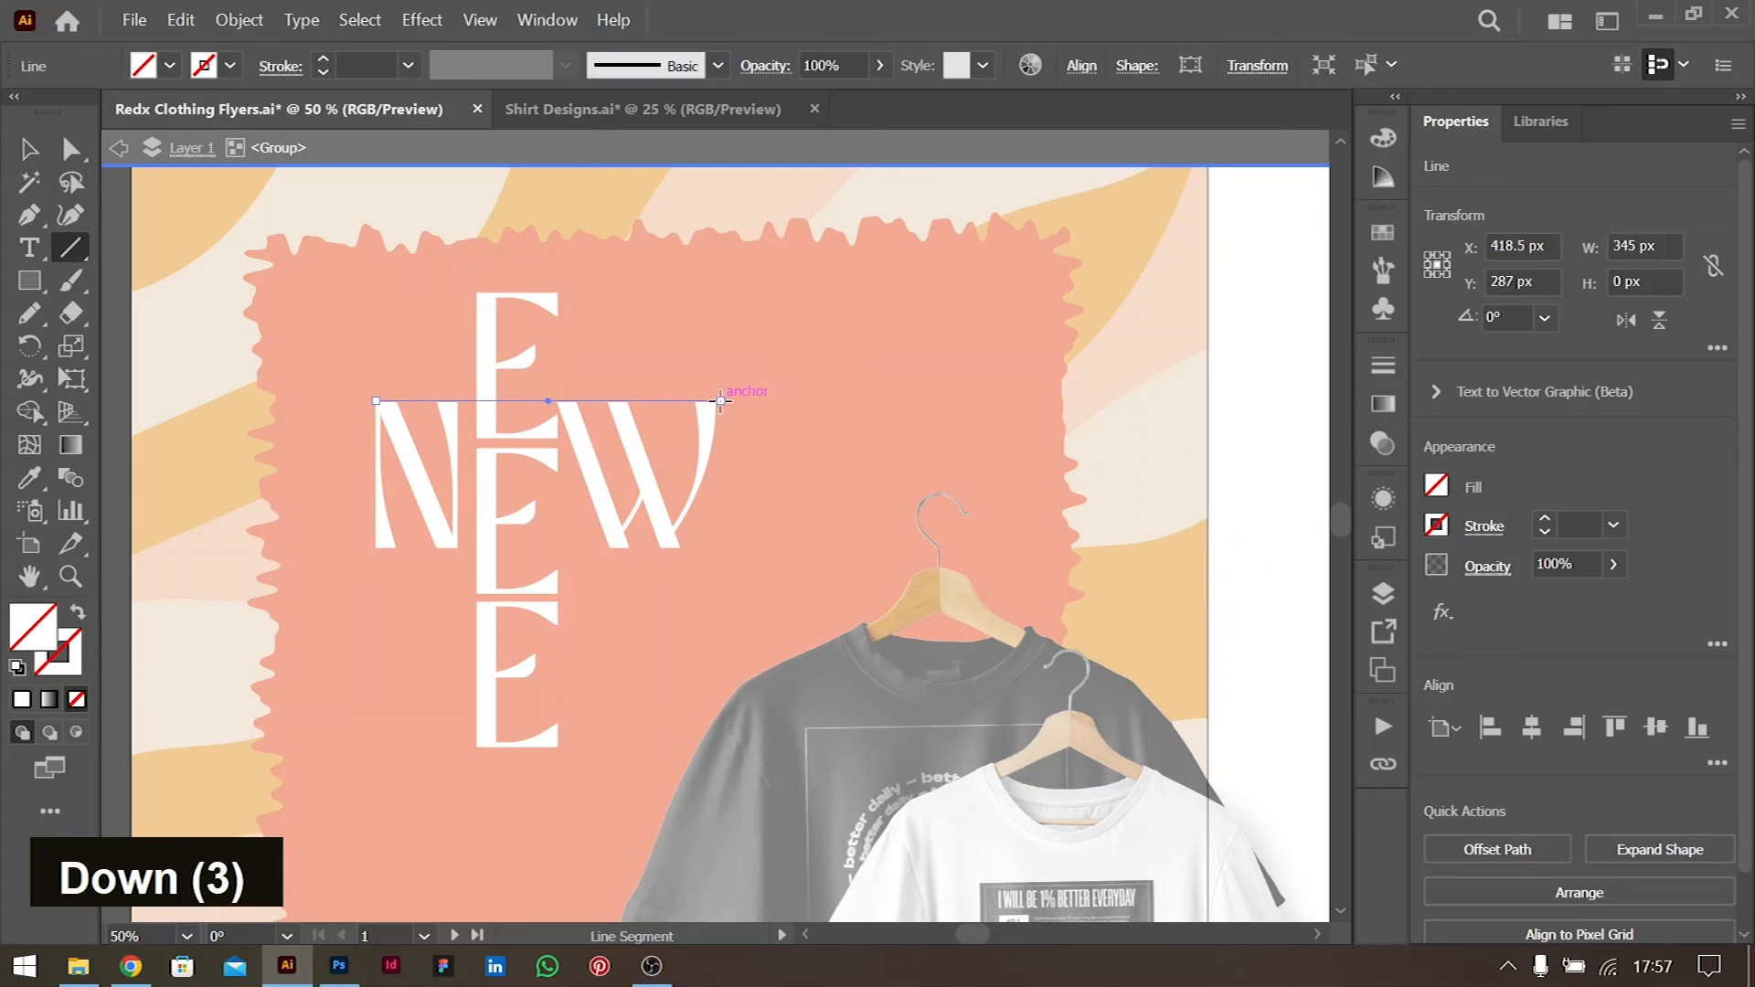
left_click(37, 165)
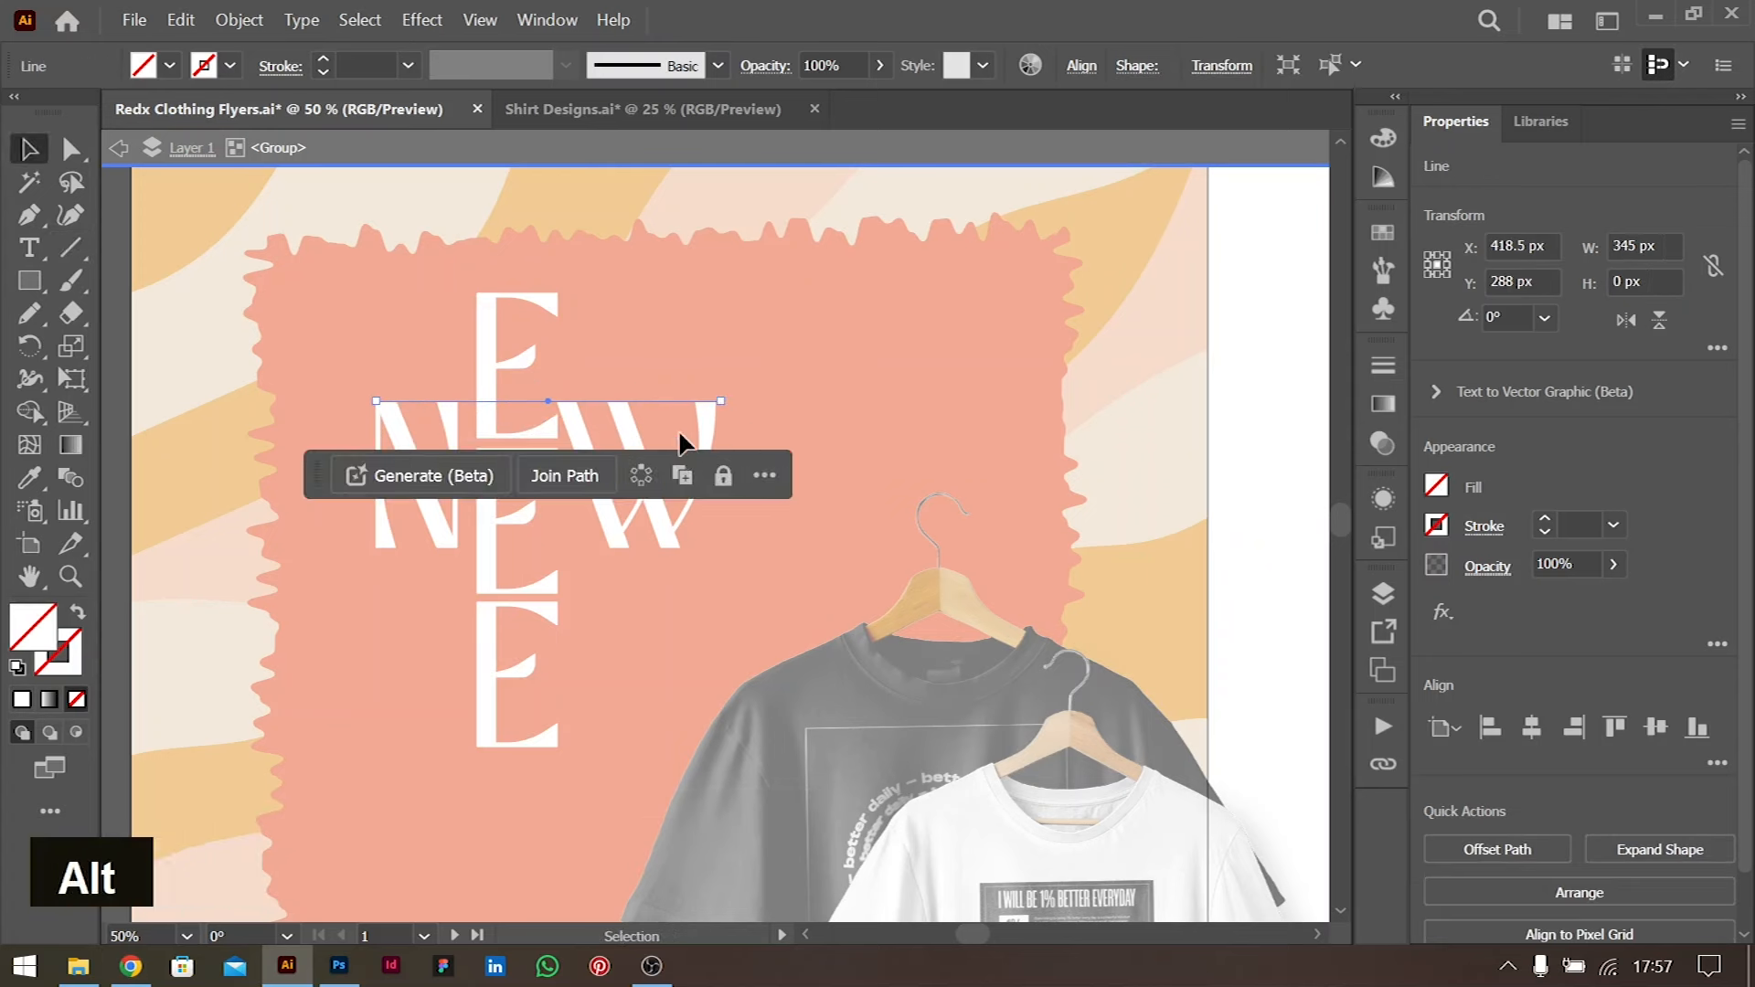
left_click_drag(674, 403, 675, 548)
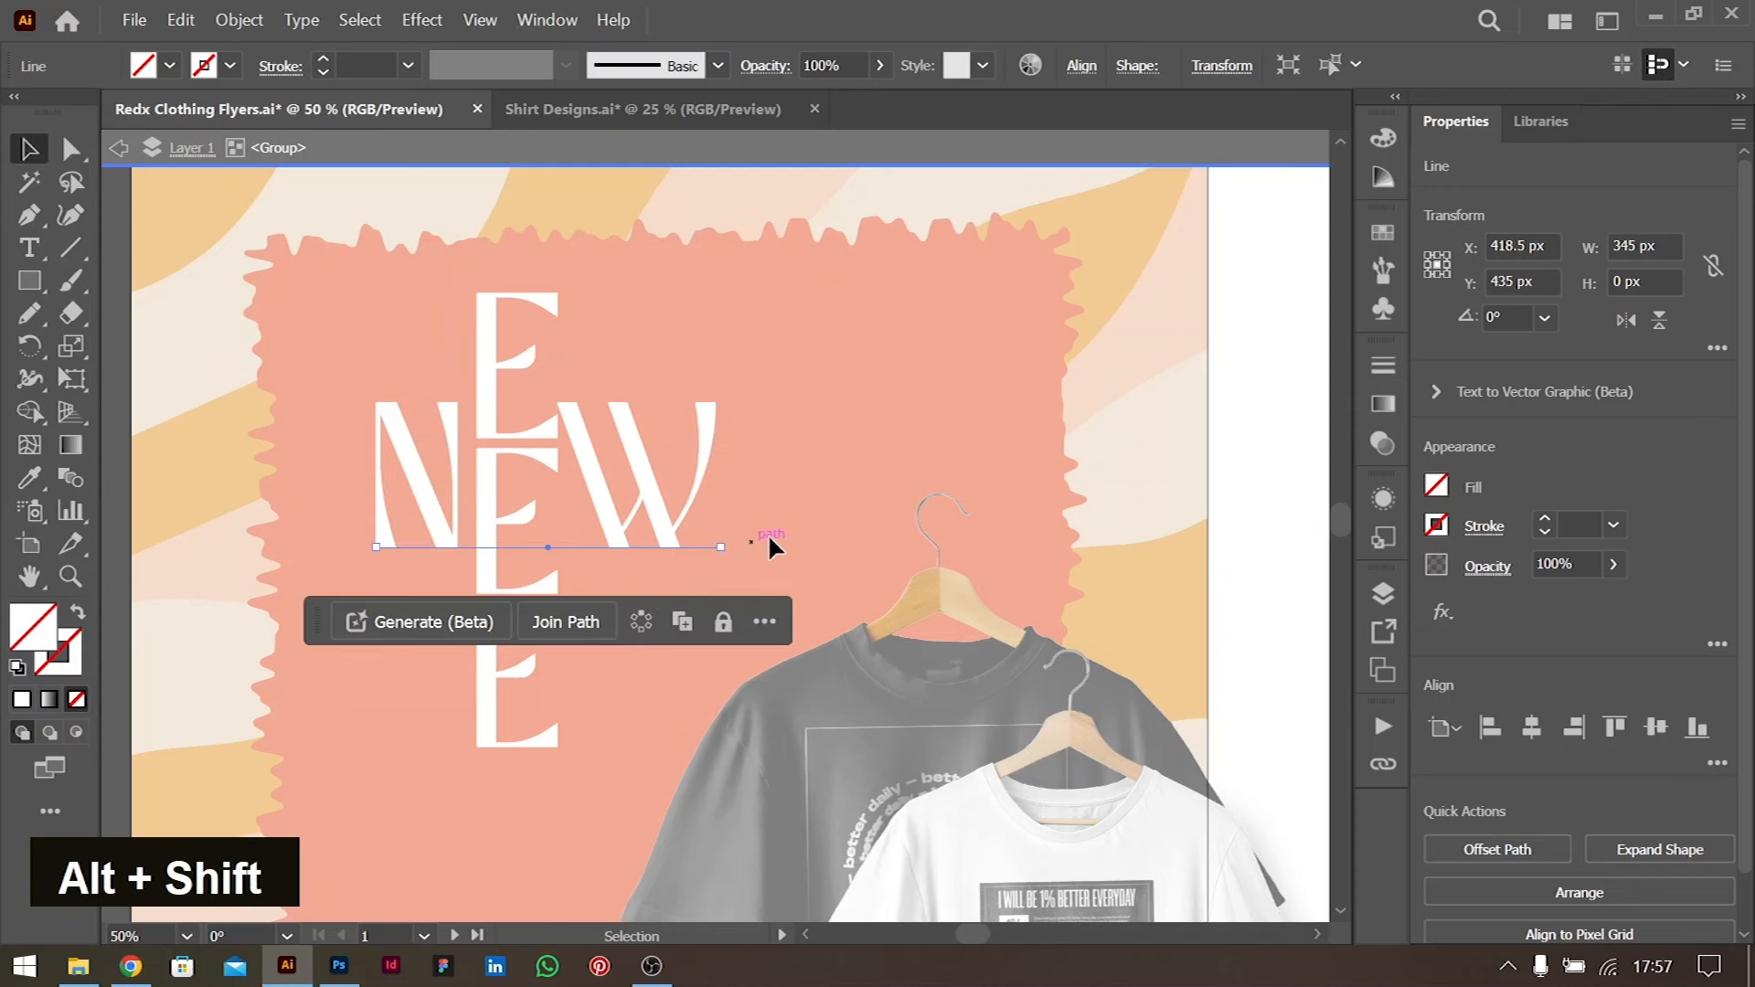
Trim the stacked Es with Shape Builder, removing everything above and below the two horizontal lines, and exit group isolation
left_click_drag(379, 324, 737, 619)
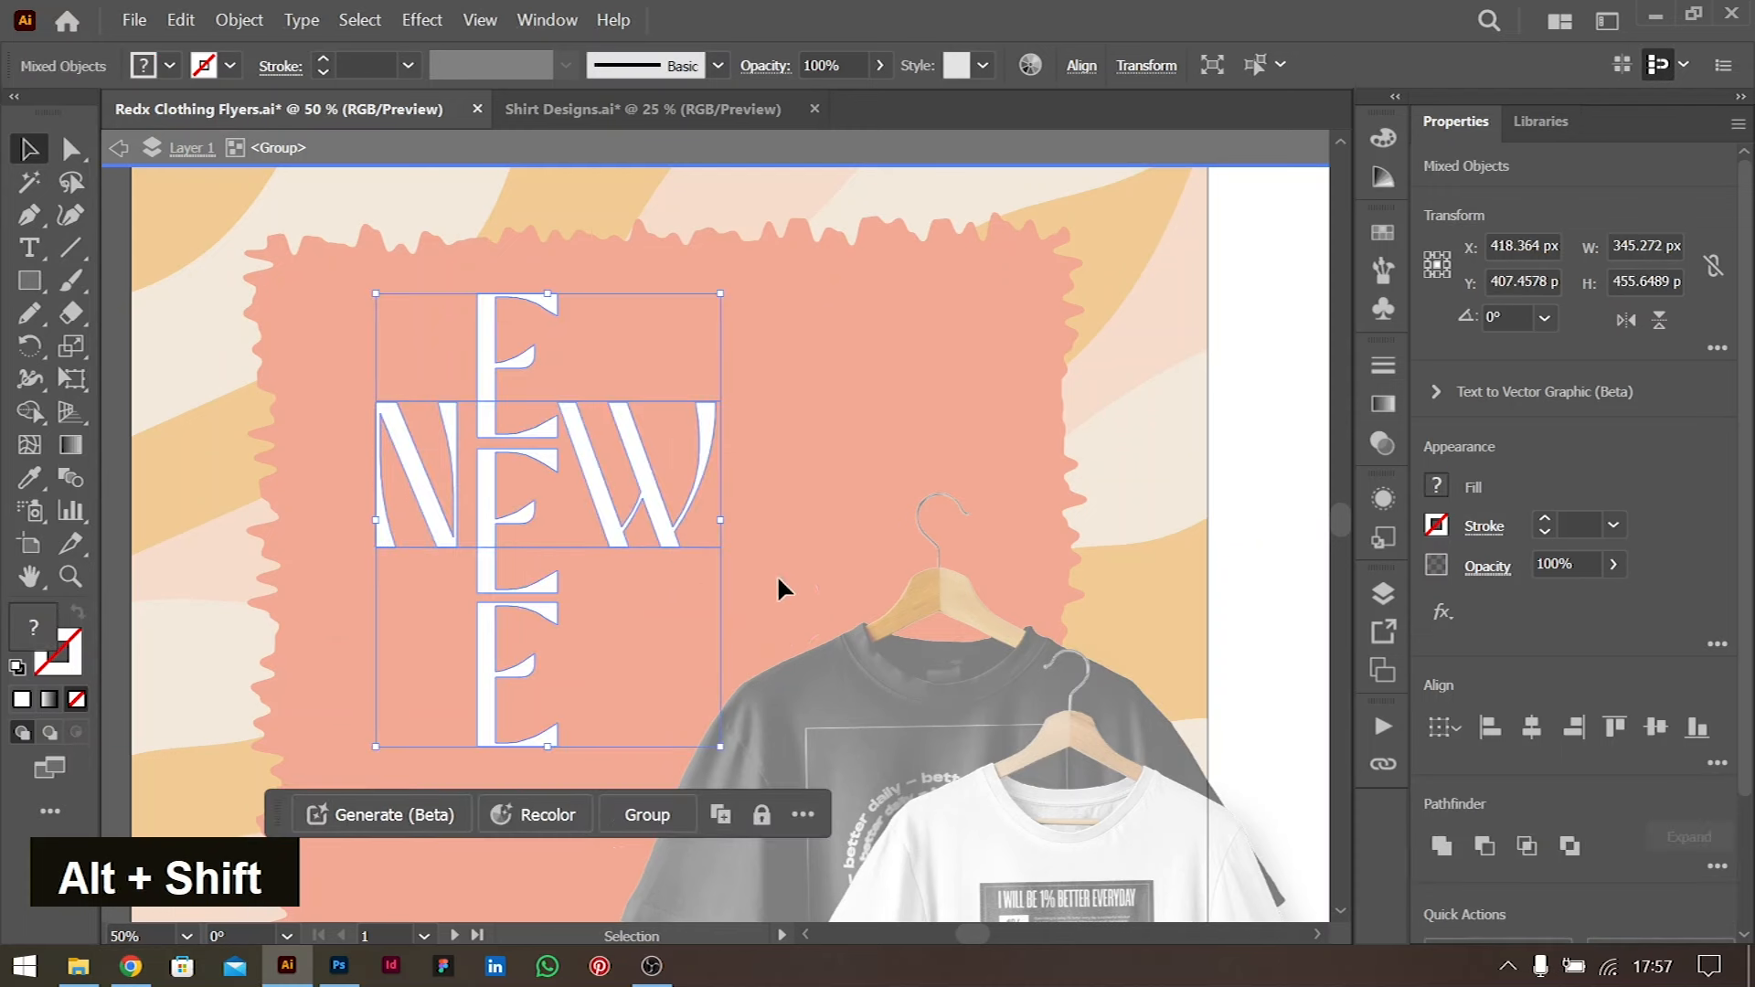
key("shift+m")
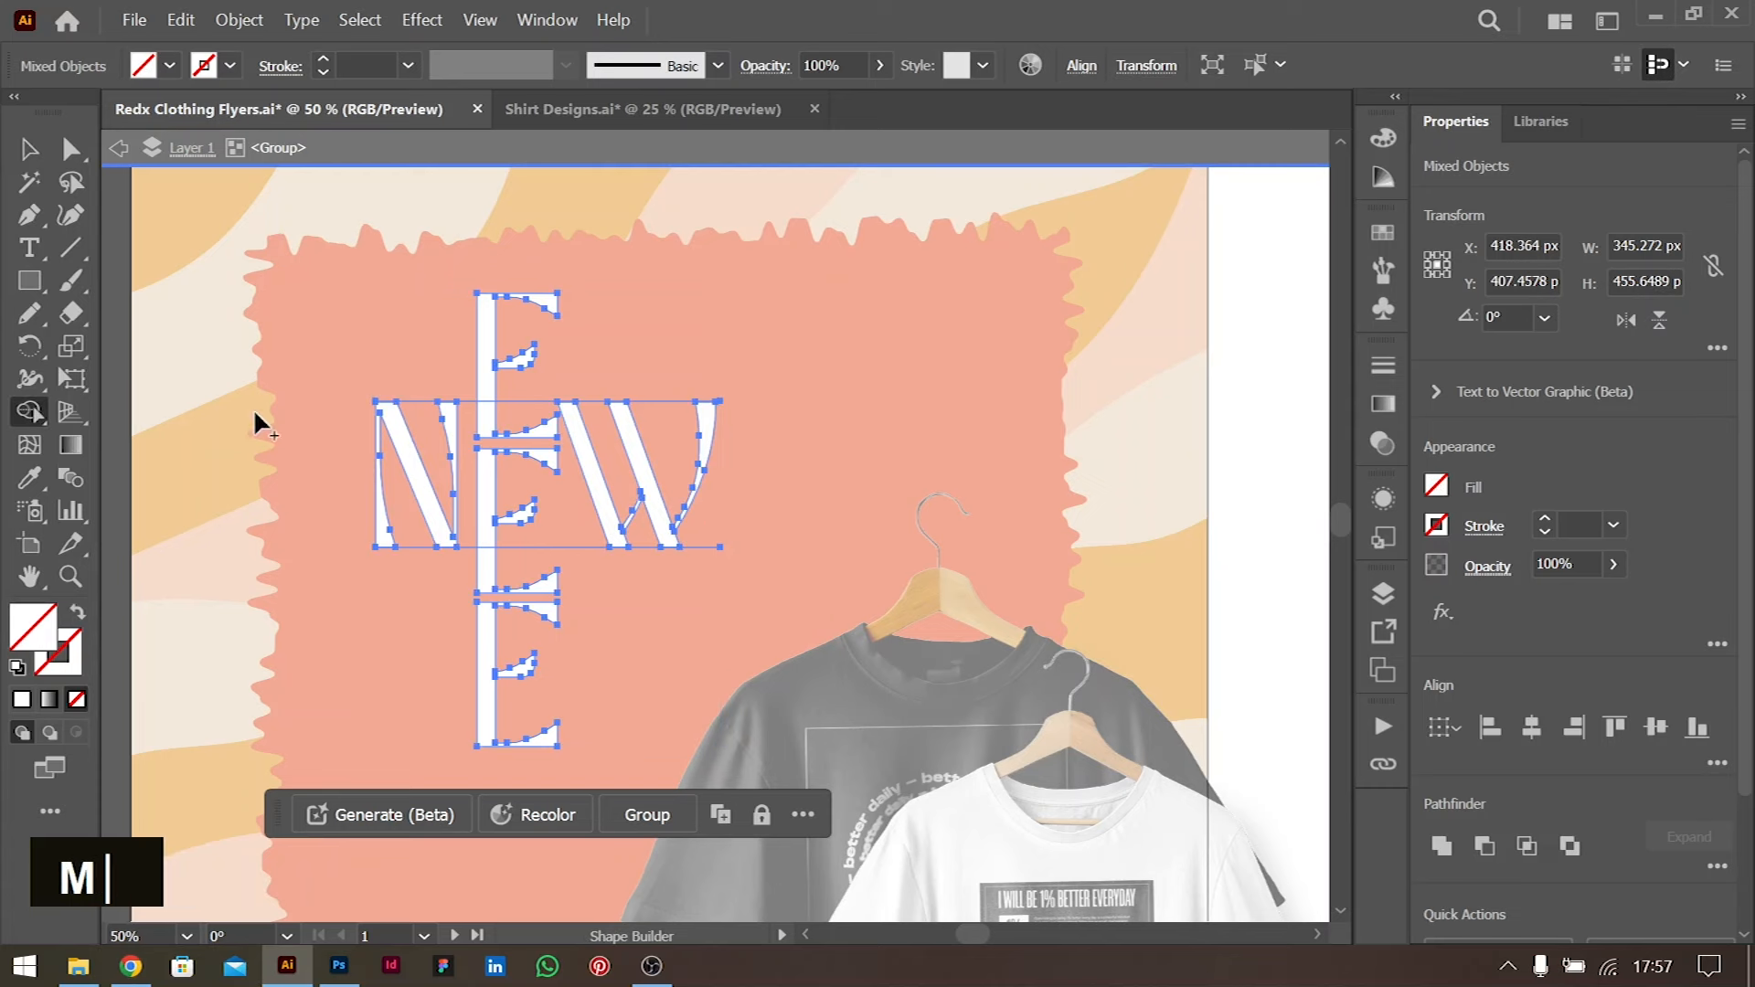
left_click(494, 576, "alt")
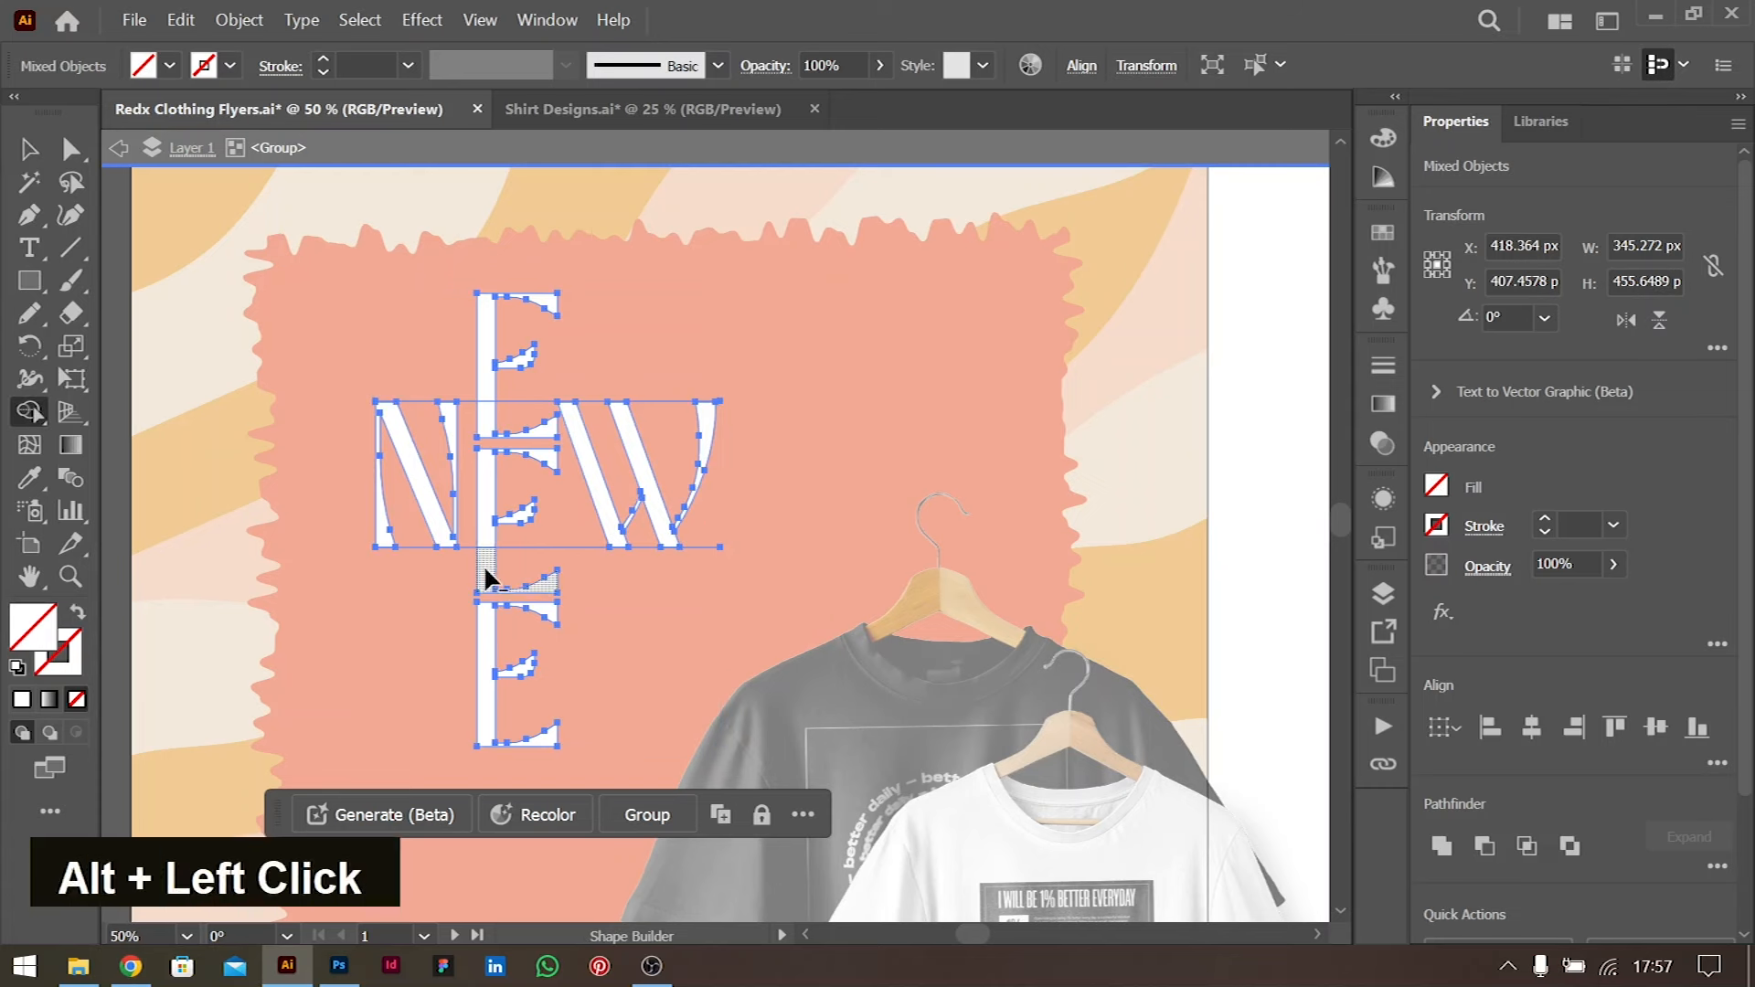
left_click(490, 662, "alt")
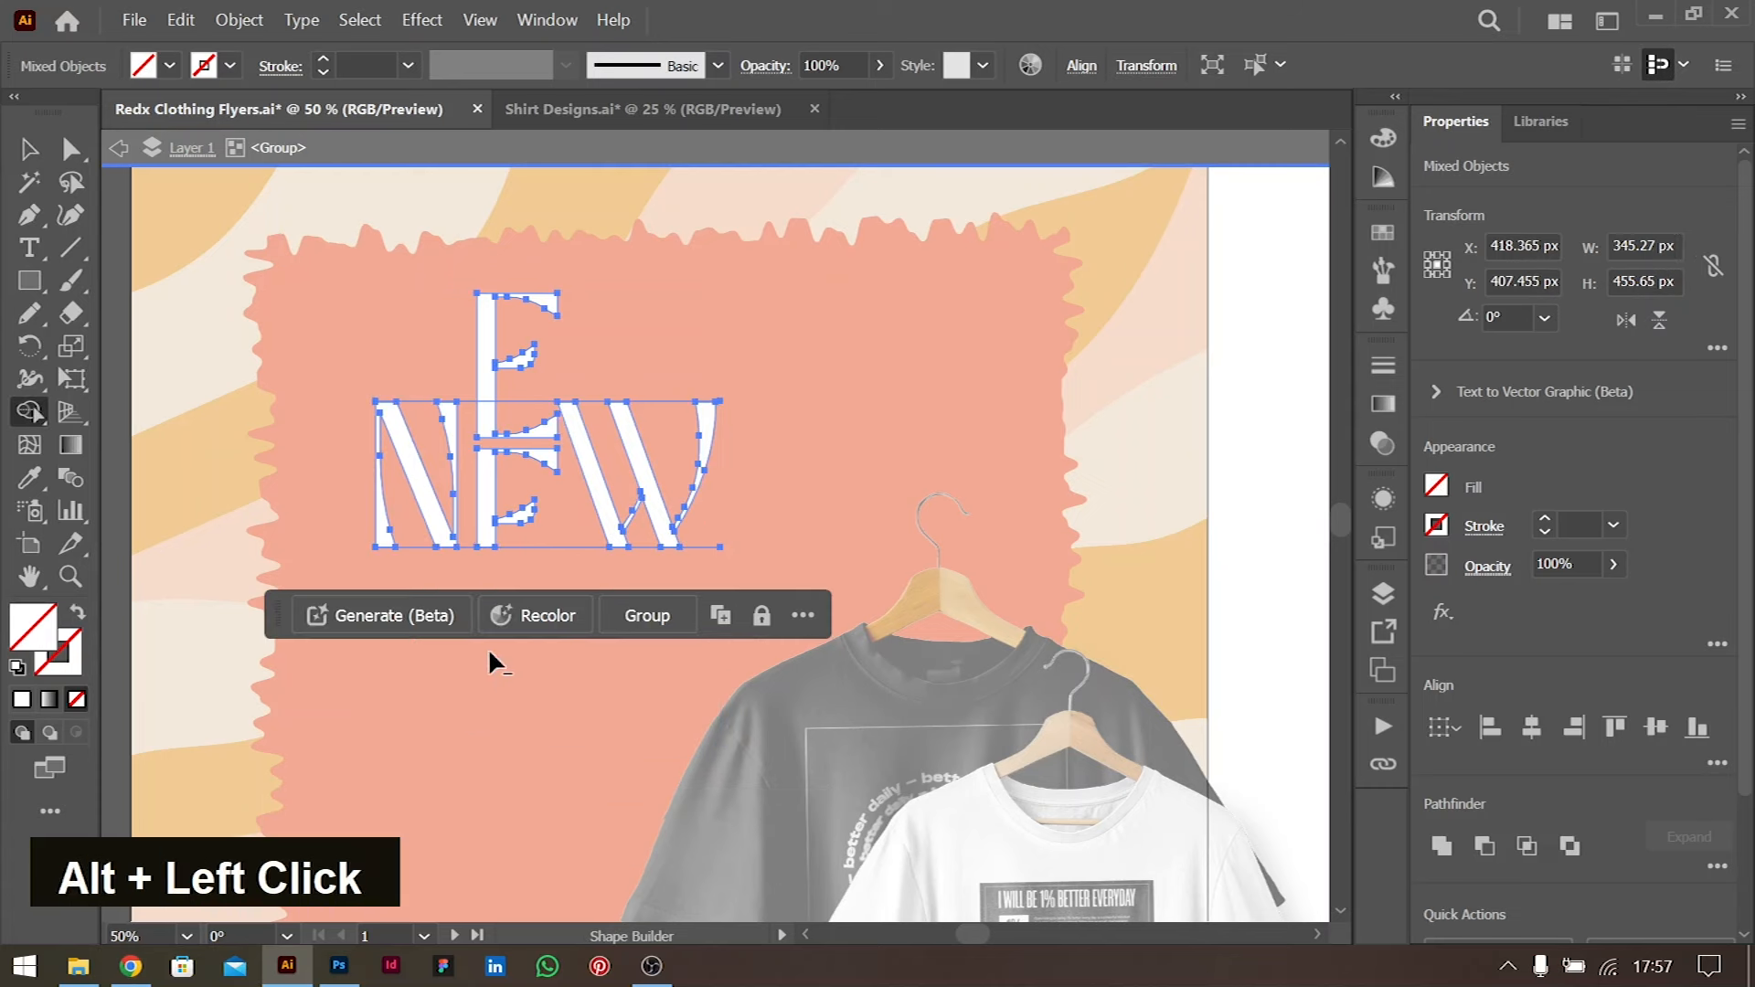
left_click(492, 366, "alt")
left_click(29, 151)
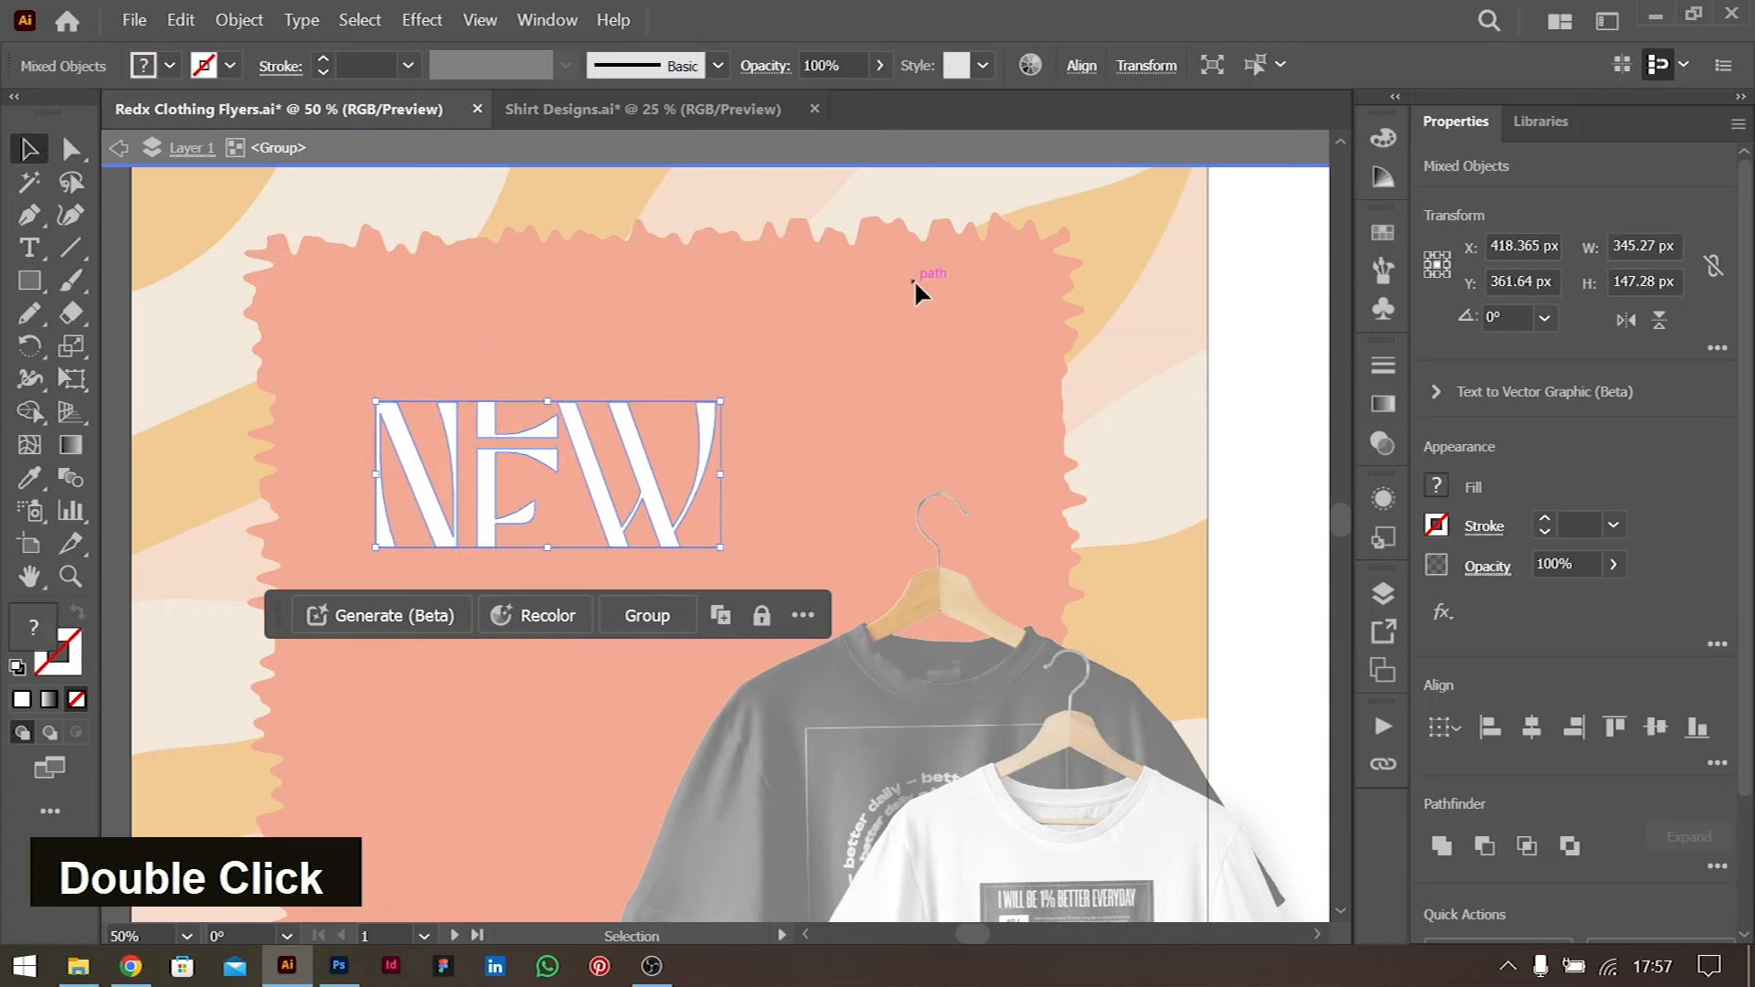
left_click(924, 347)
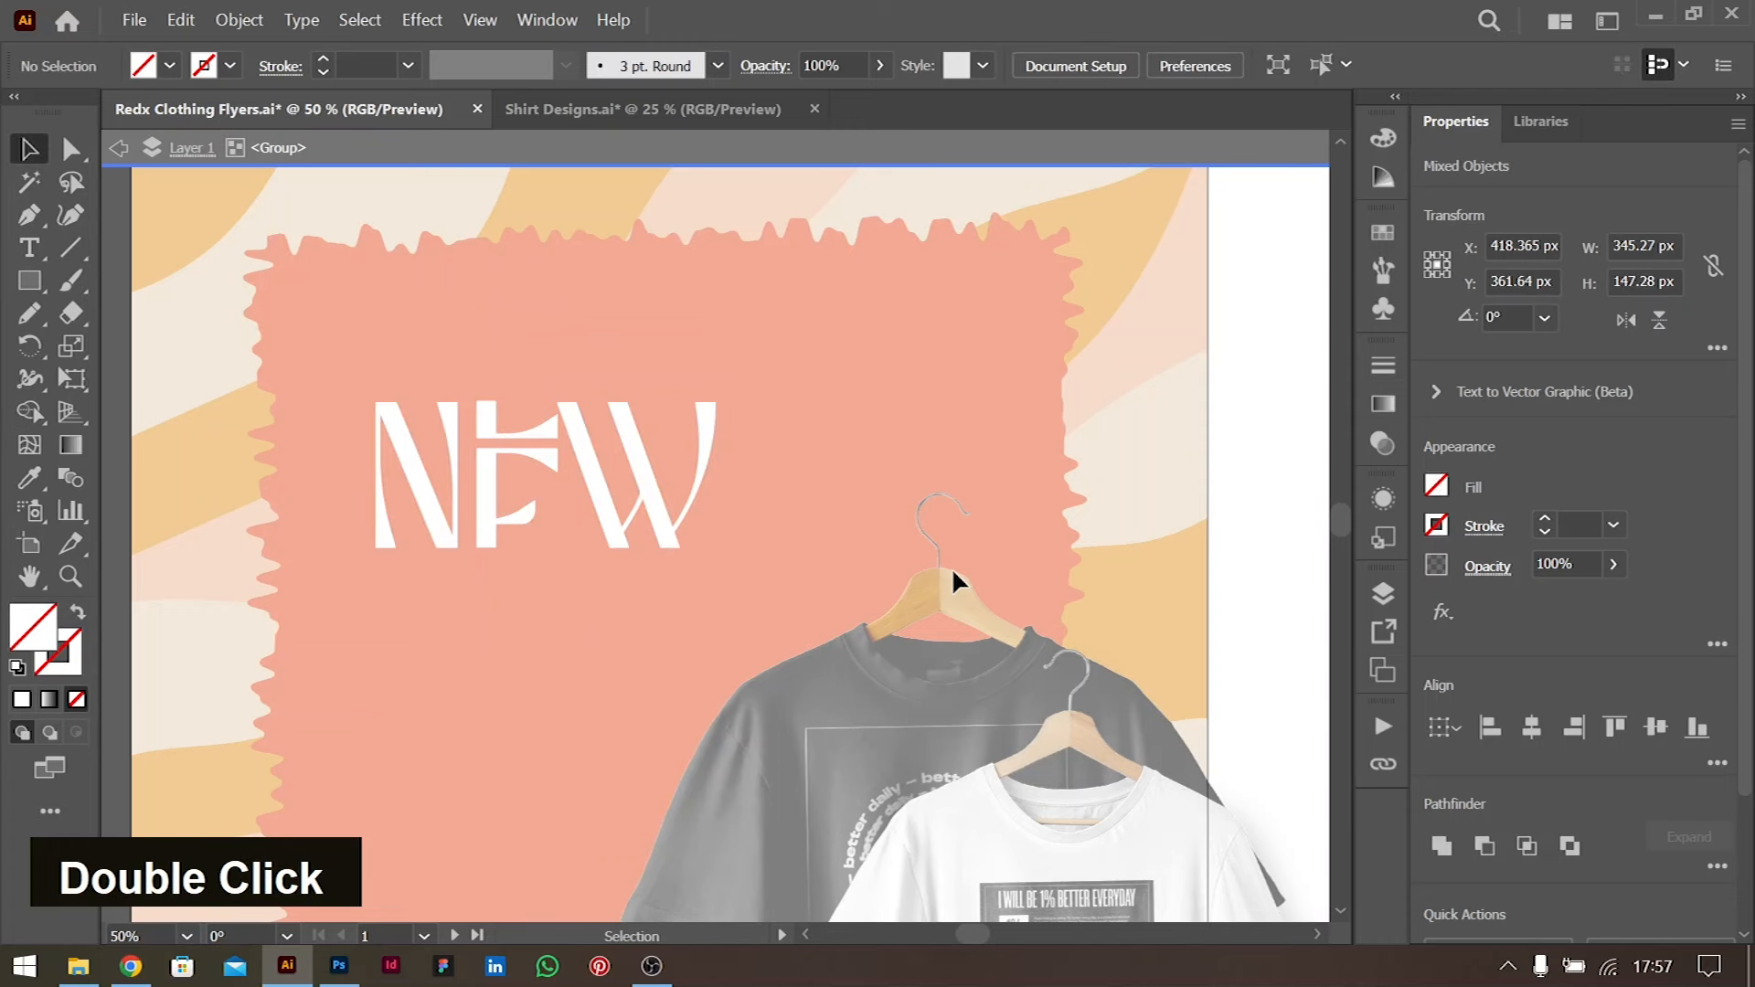
double_click(948, 429)
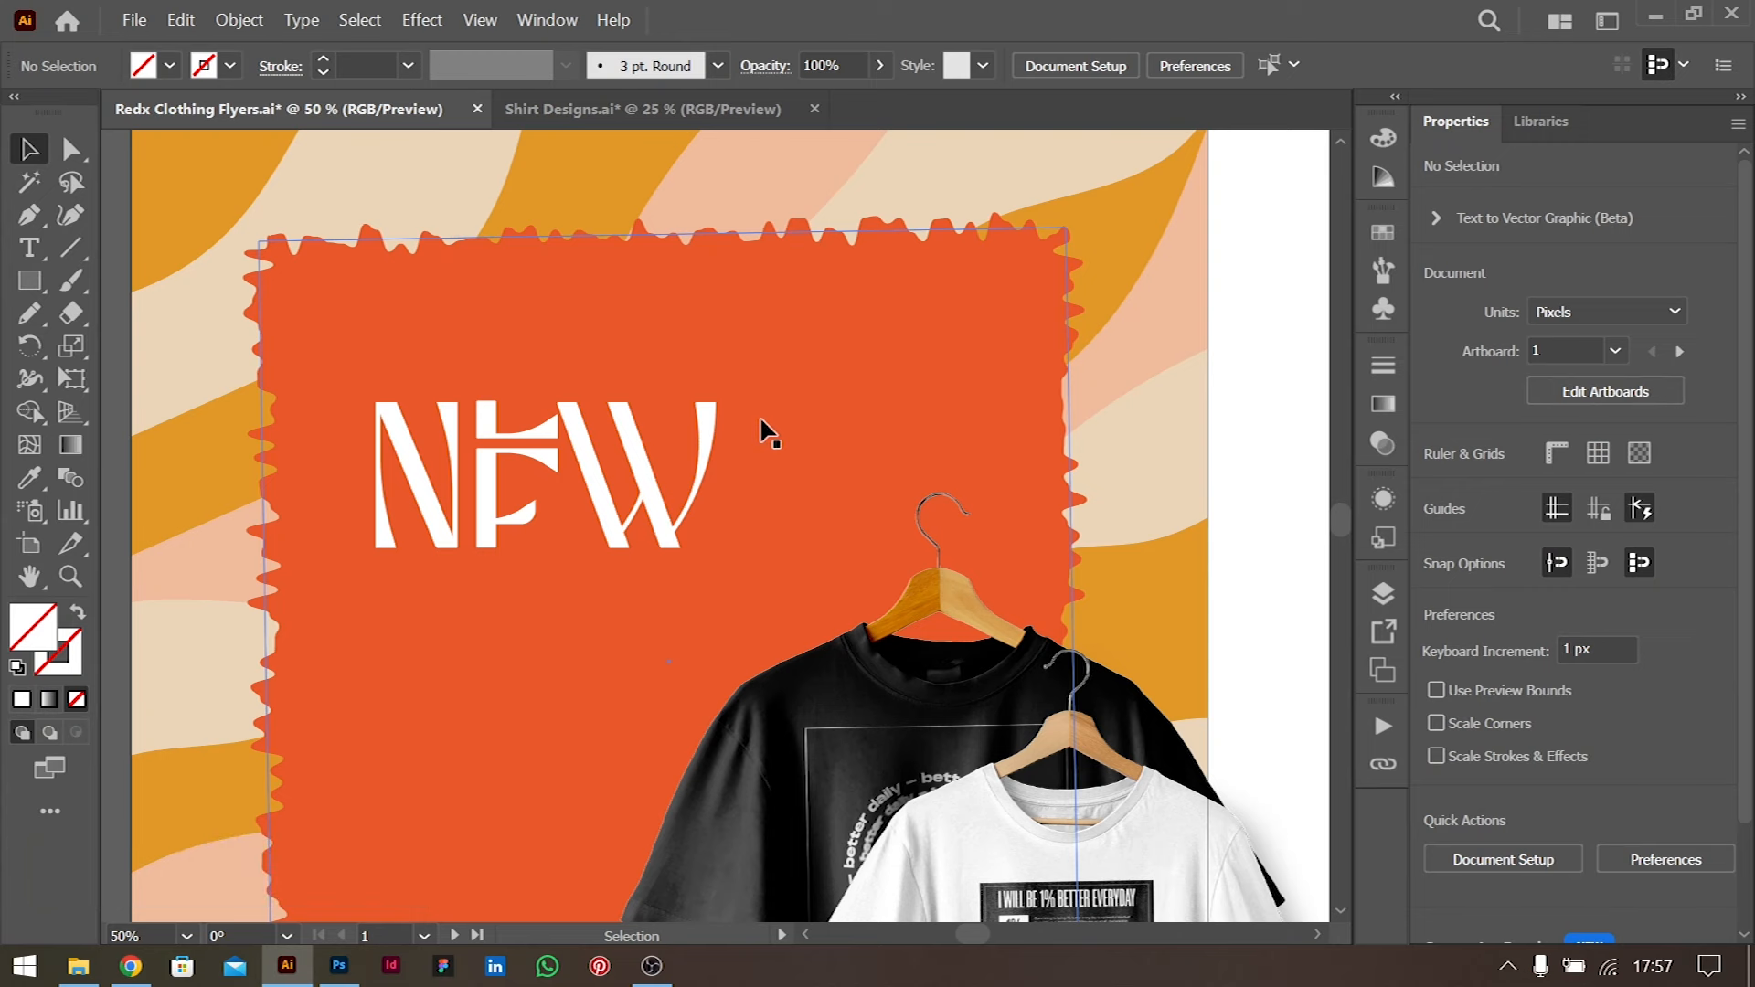
Undo the trimming, the guide lines and the stacked E duplicates, back to the plain outlined NEW lettering
key("ctrl+z")
key("ctrl+z")
key("ctrl+z")
key("ctrl+z")
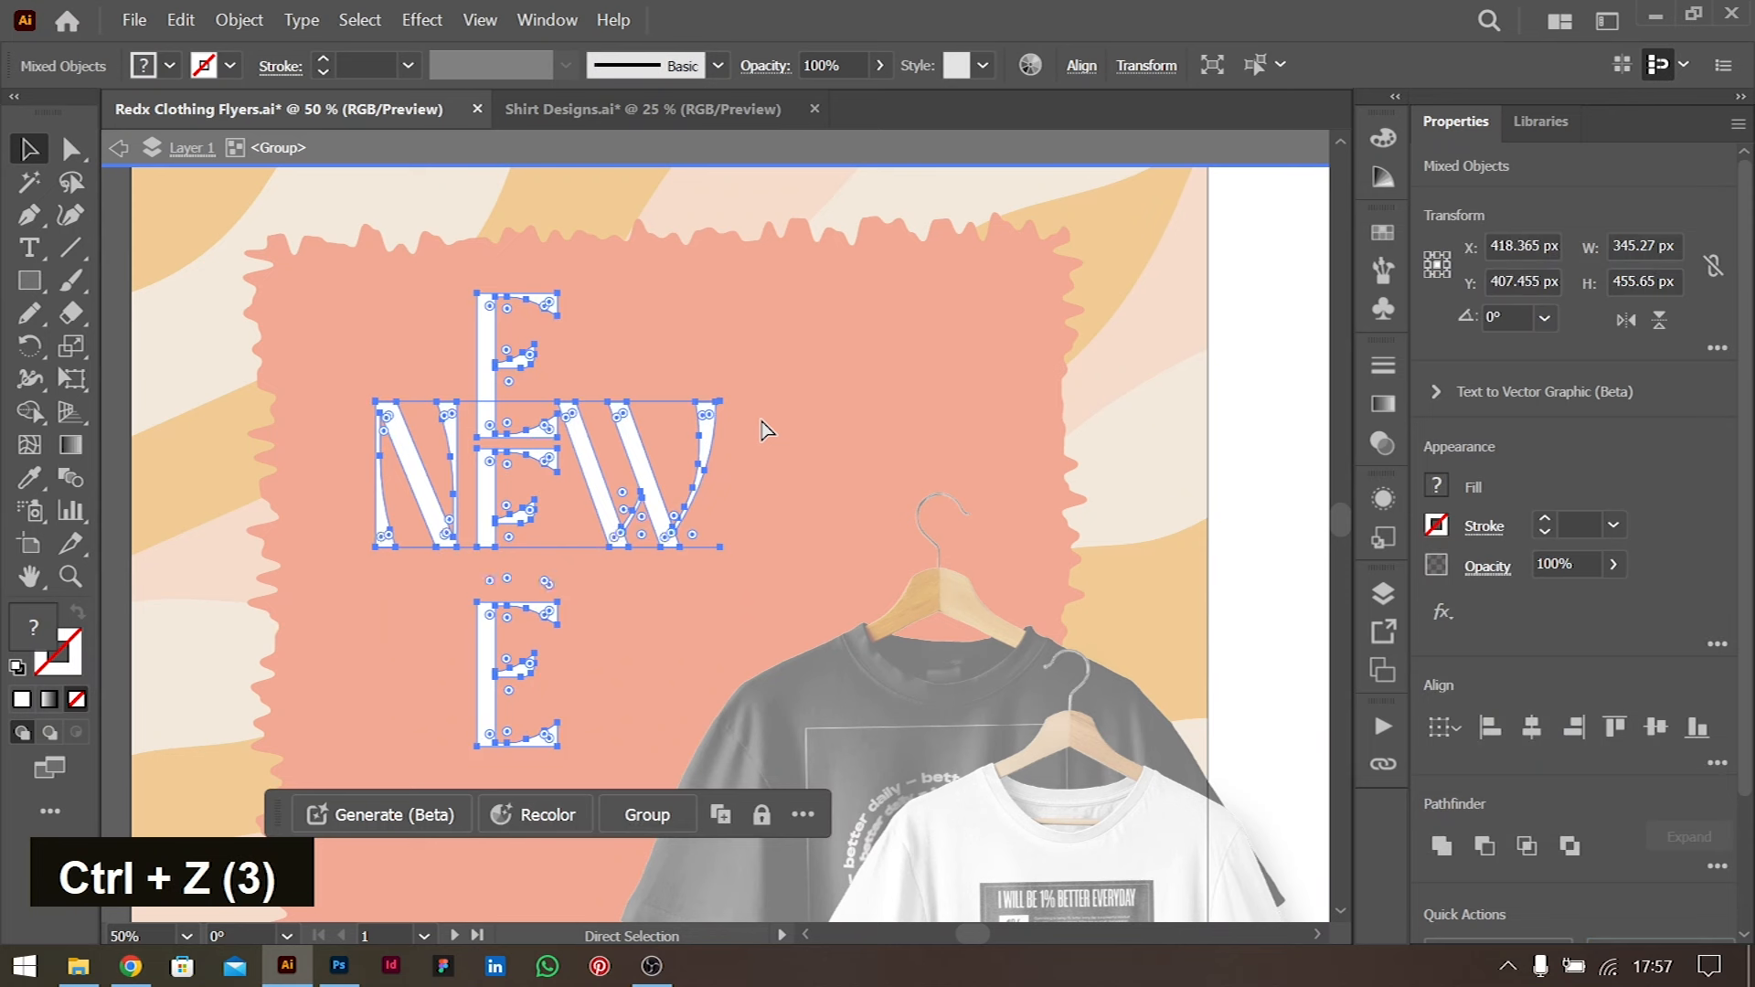
key("ctrl+z")
key("ctrl+z")
key("ctrl+z")
key("ctrl+z")
key("ctrl+z")
key("ctrl+z")
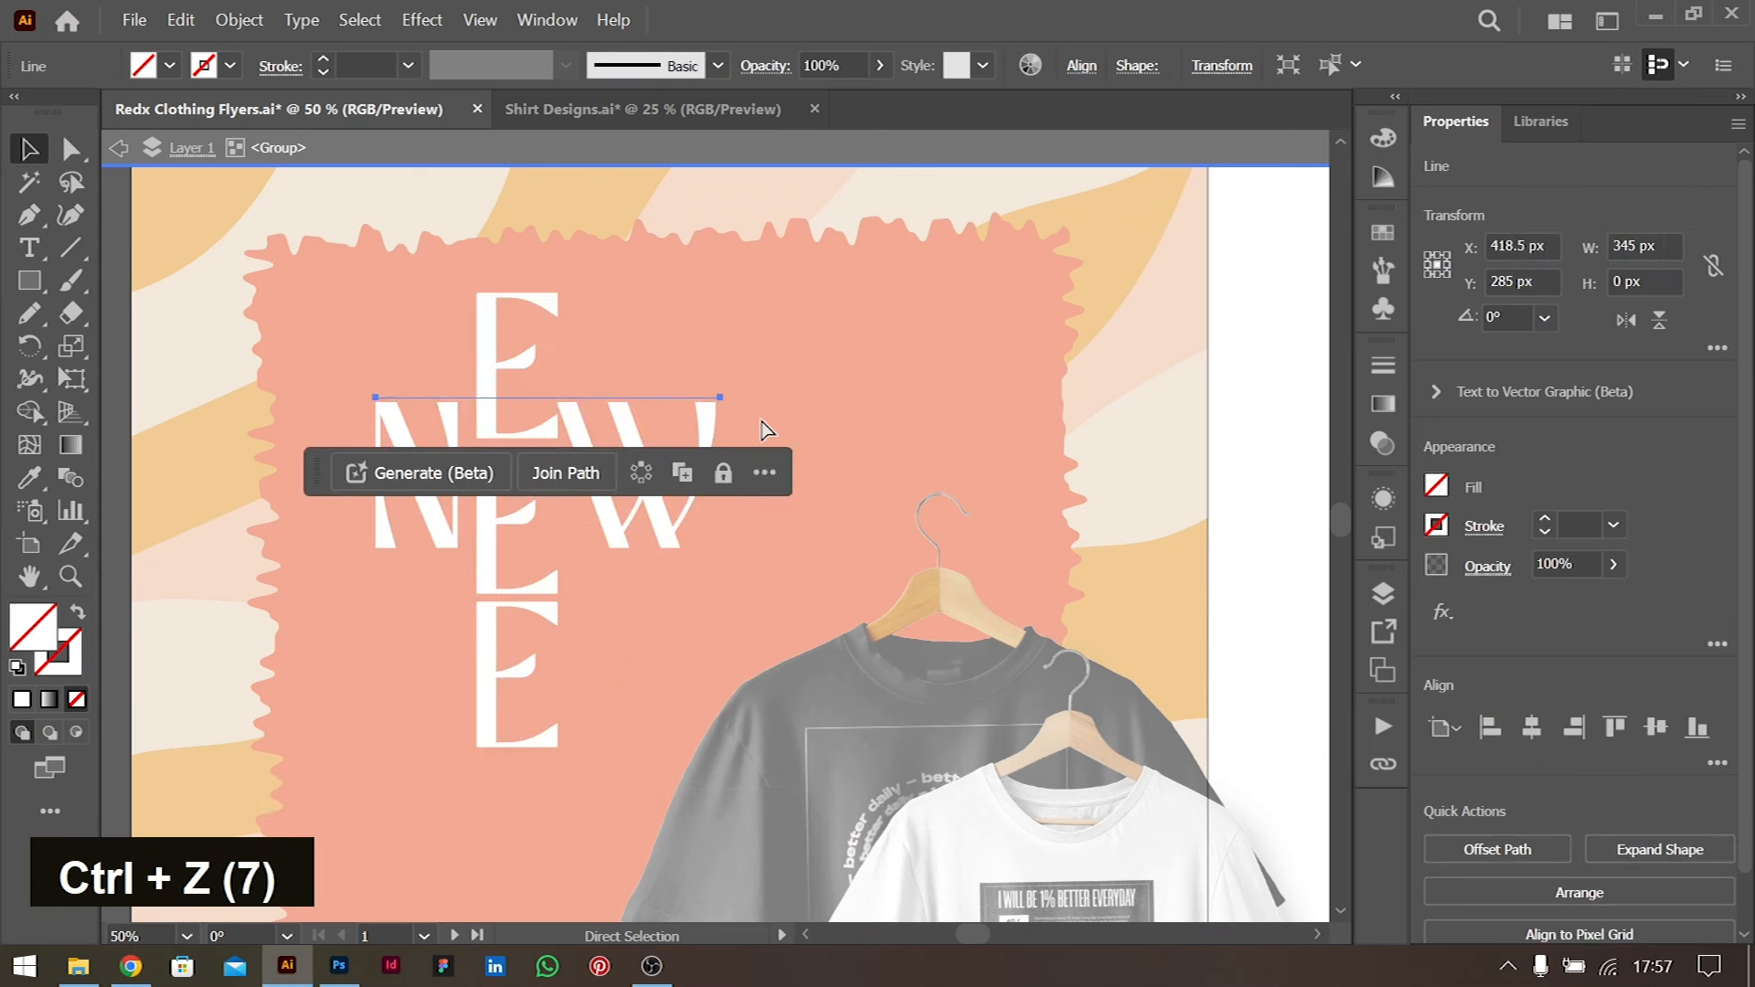
key("ctrl+z")
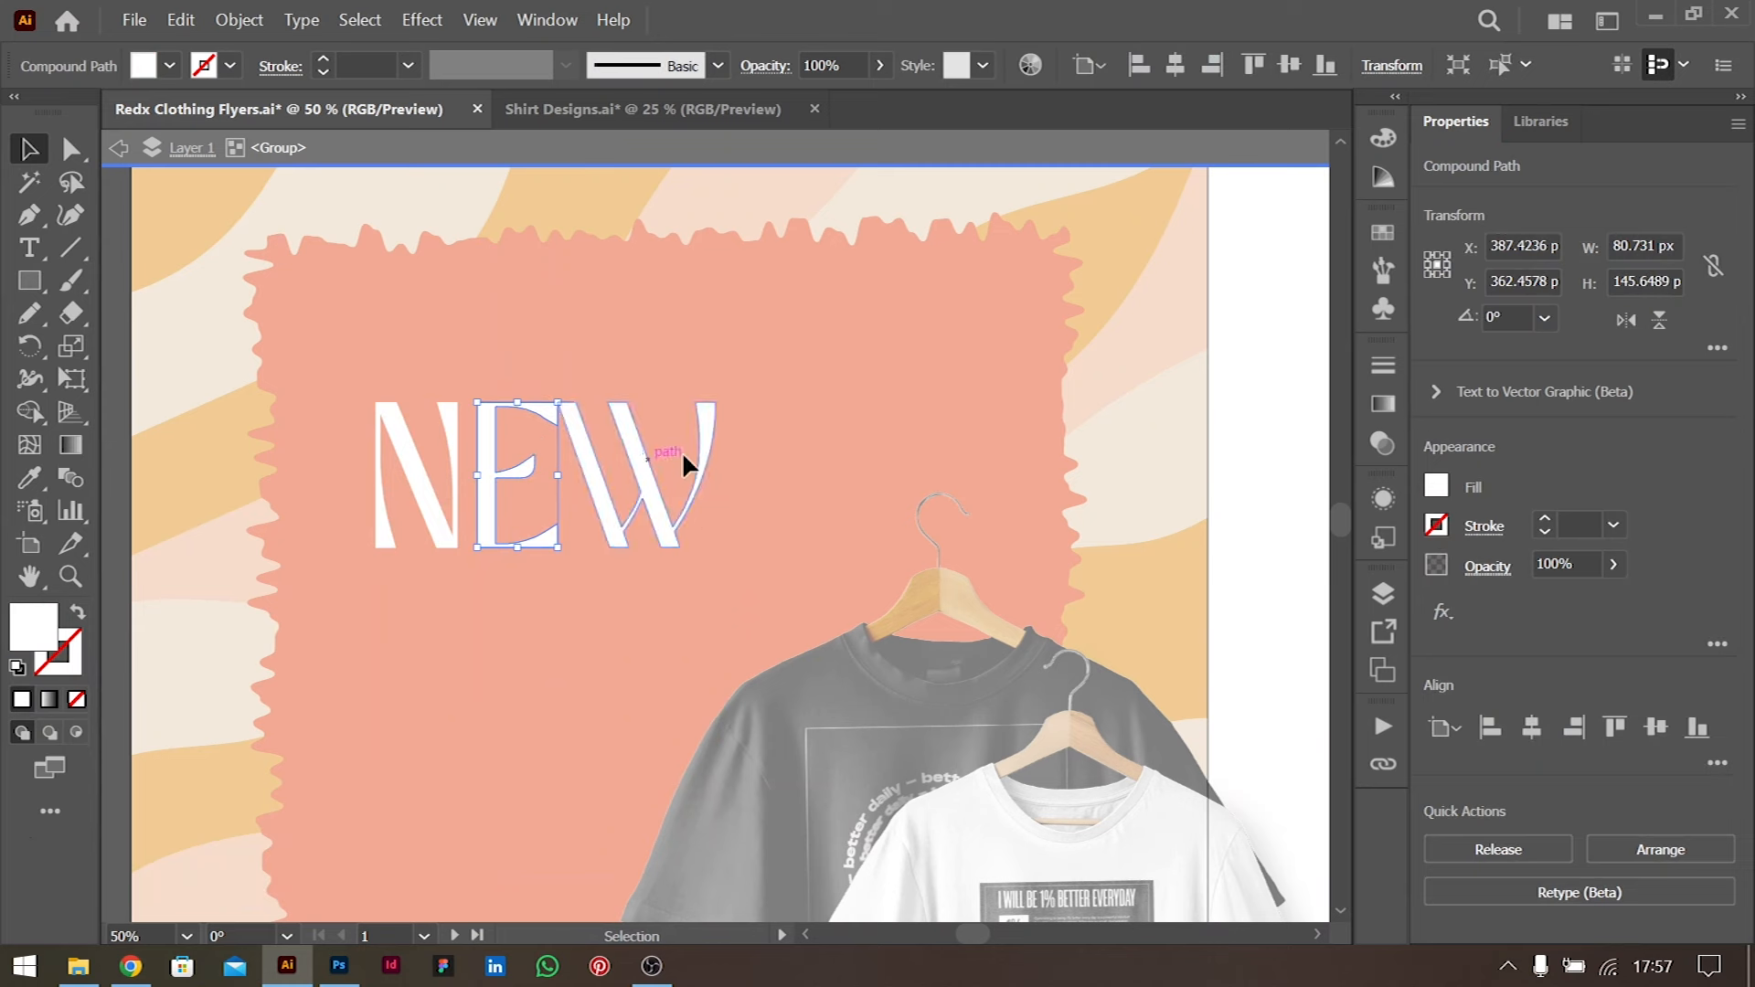
Duplicate the letter W once directly below and once directly above the original, keeping the copies vertically aligned
left_click(644, 468)
left_click_drag(645, 469, 644, 628)
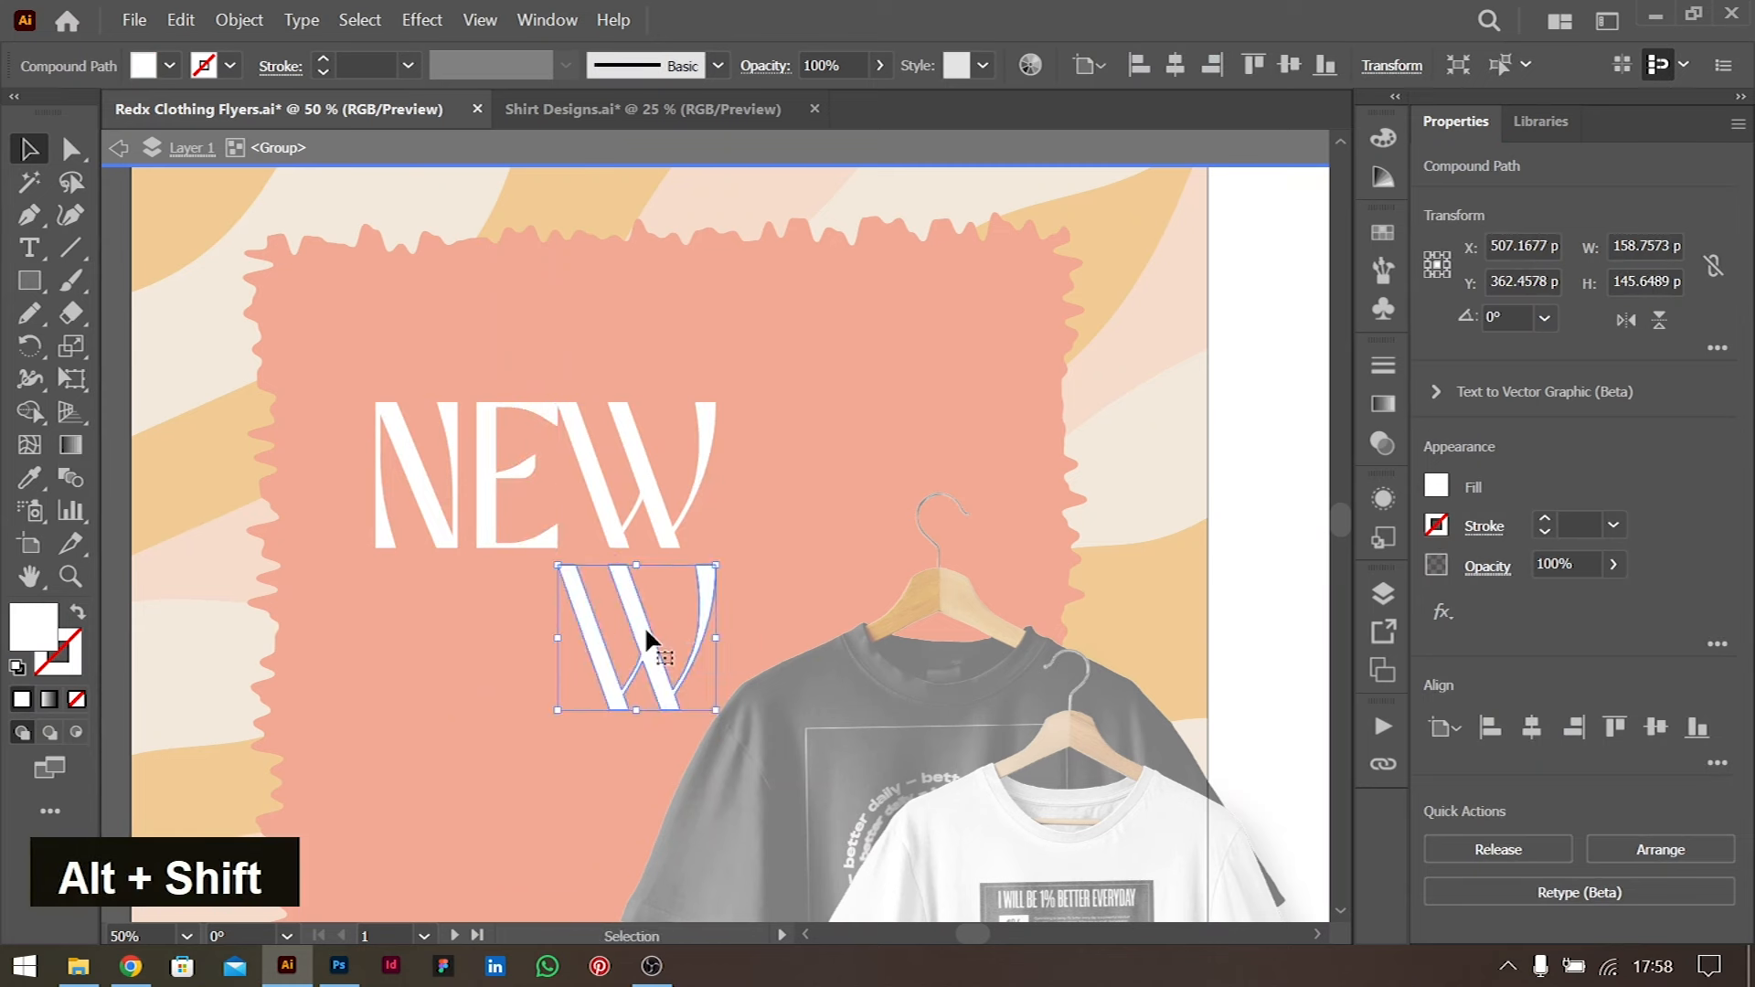
left_click_drag(642, 507, 638, 343)
Select all three stacked Ws and shift them straight down 55 px so they sit offset from the N and E
left_click(629, 594, "shift")
left_click(613, 356, "shift")
left_click(613, 357, "shift")
left_click(616, 435, "shift")
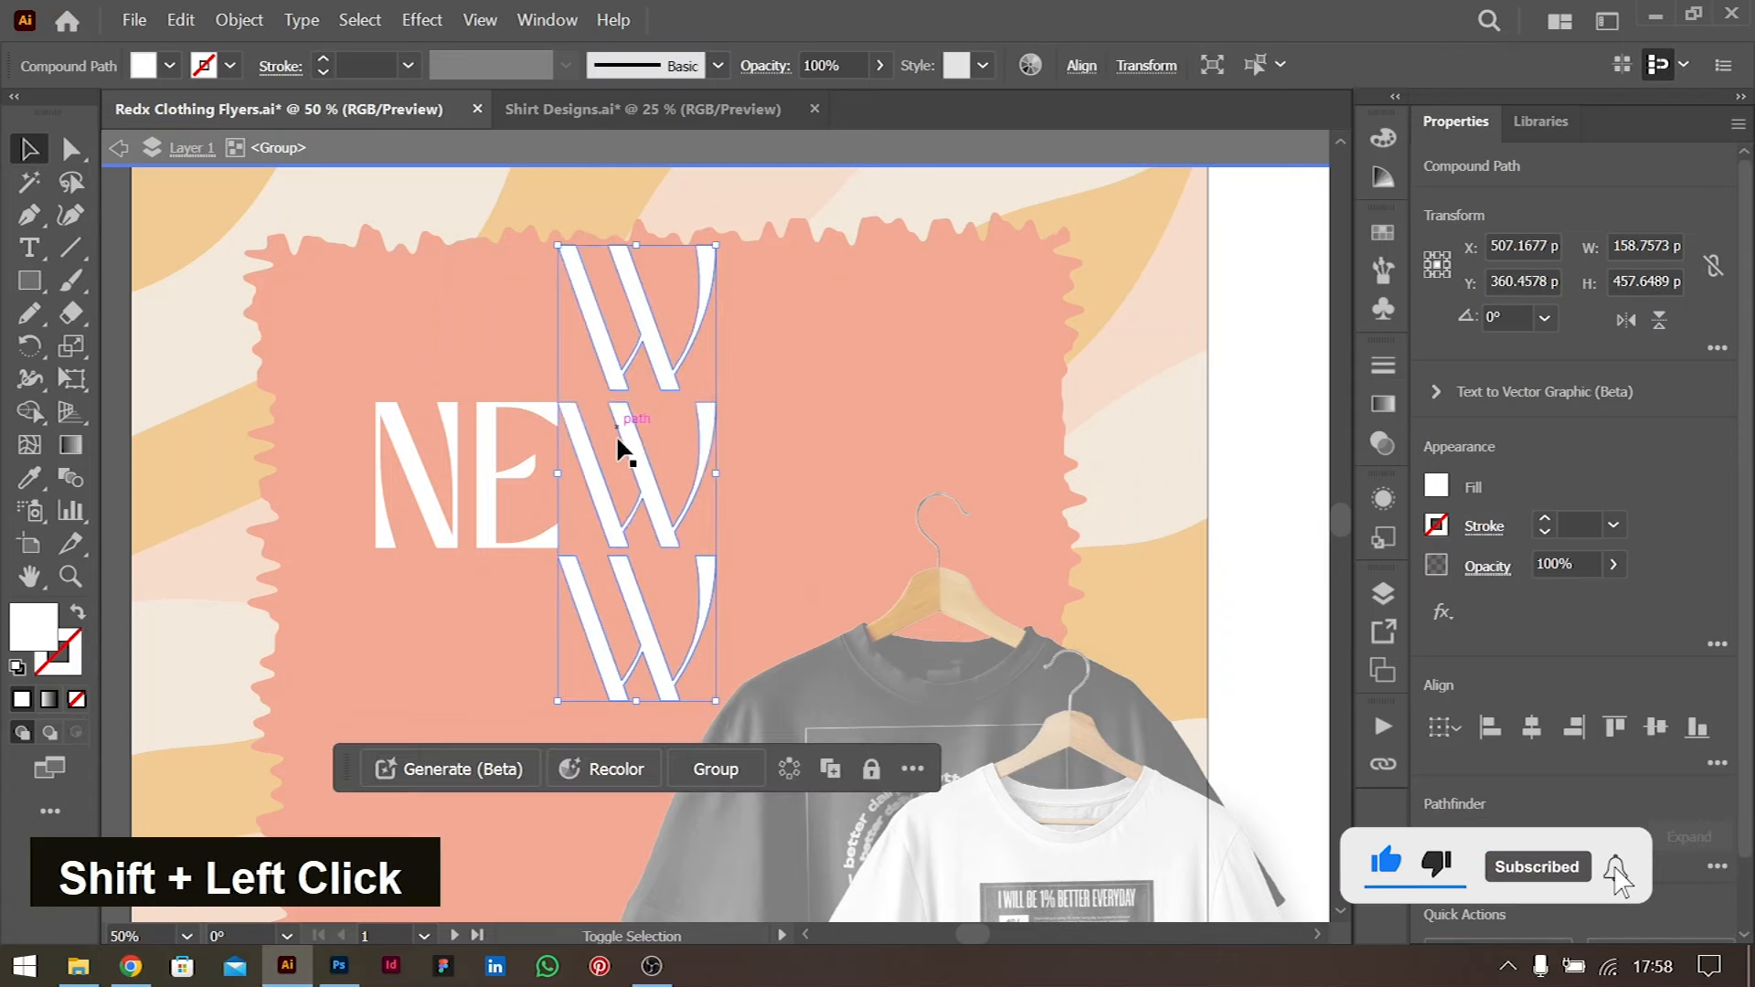
left_click_drag(613, 368, 616, 419)
Draw a 202 px horizontal line across the Ws and align it at Y 289 px with the tops of the N and E
left_click(72, 247)
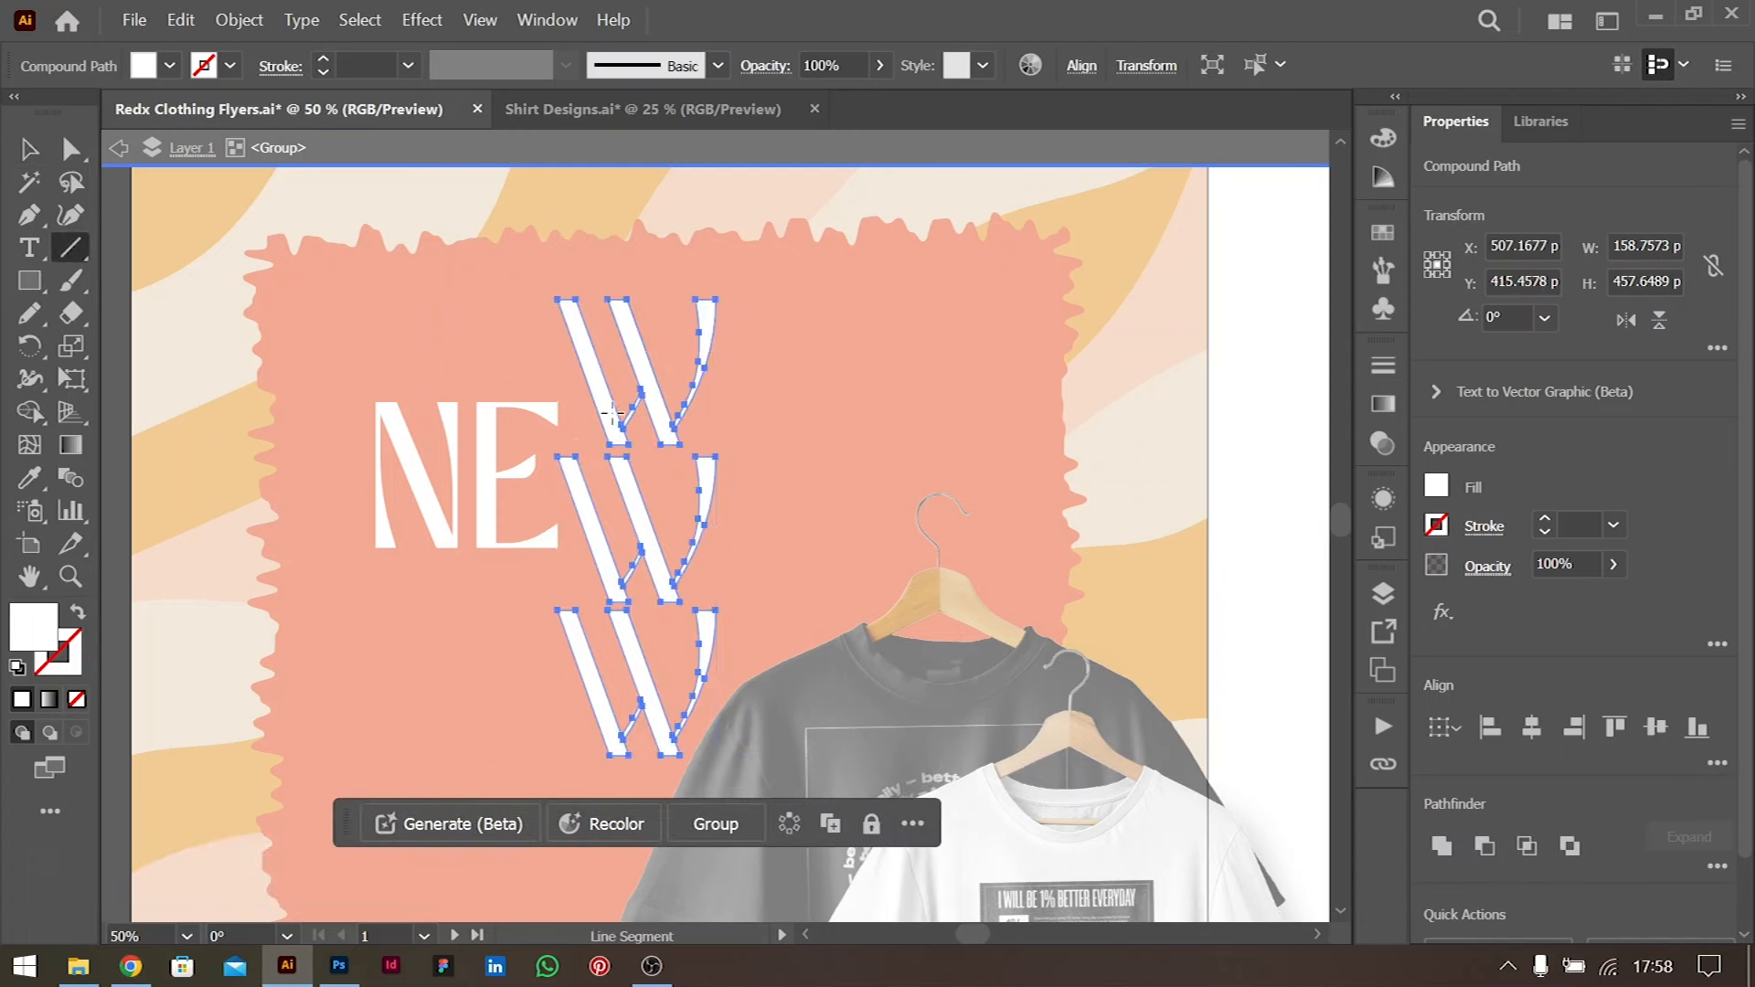
mouse_move(550, 403)
left_mouse_down()
mouse_move(768, 402)
mouse_move(751, 402)
left_mouse_up()
left_click(31, 150)
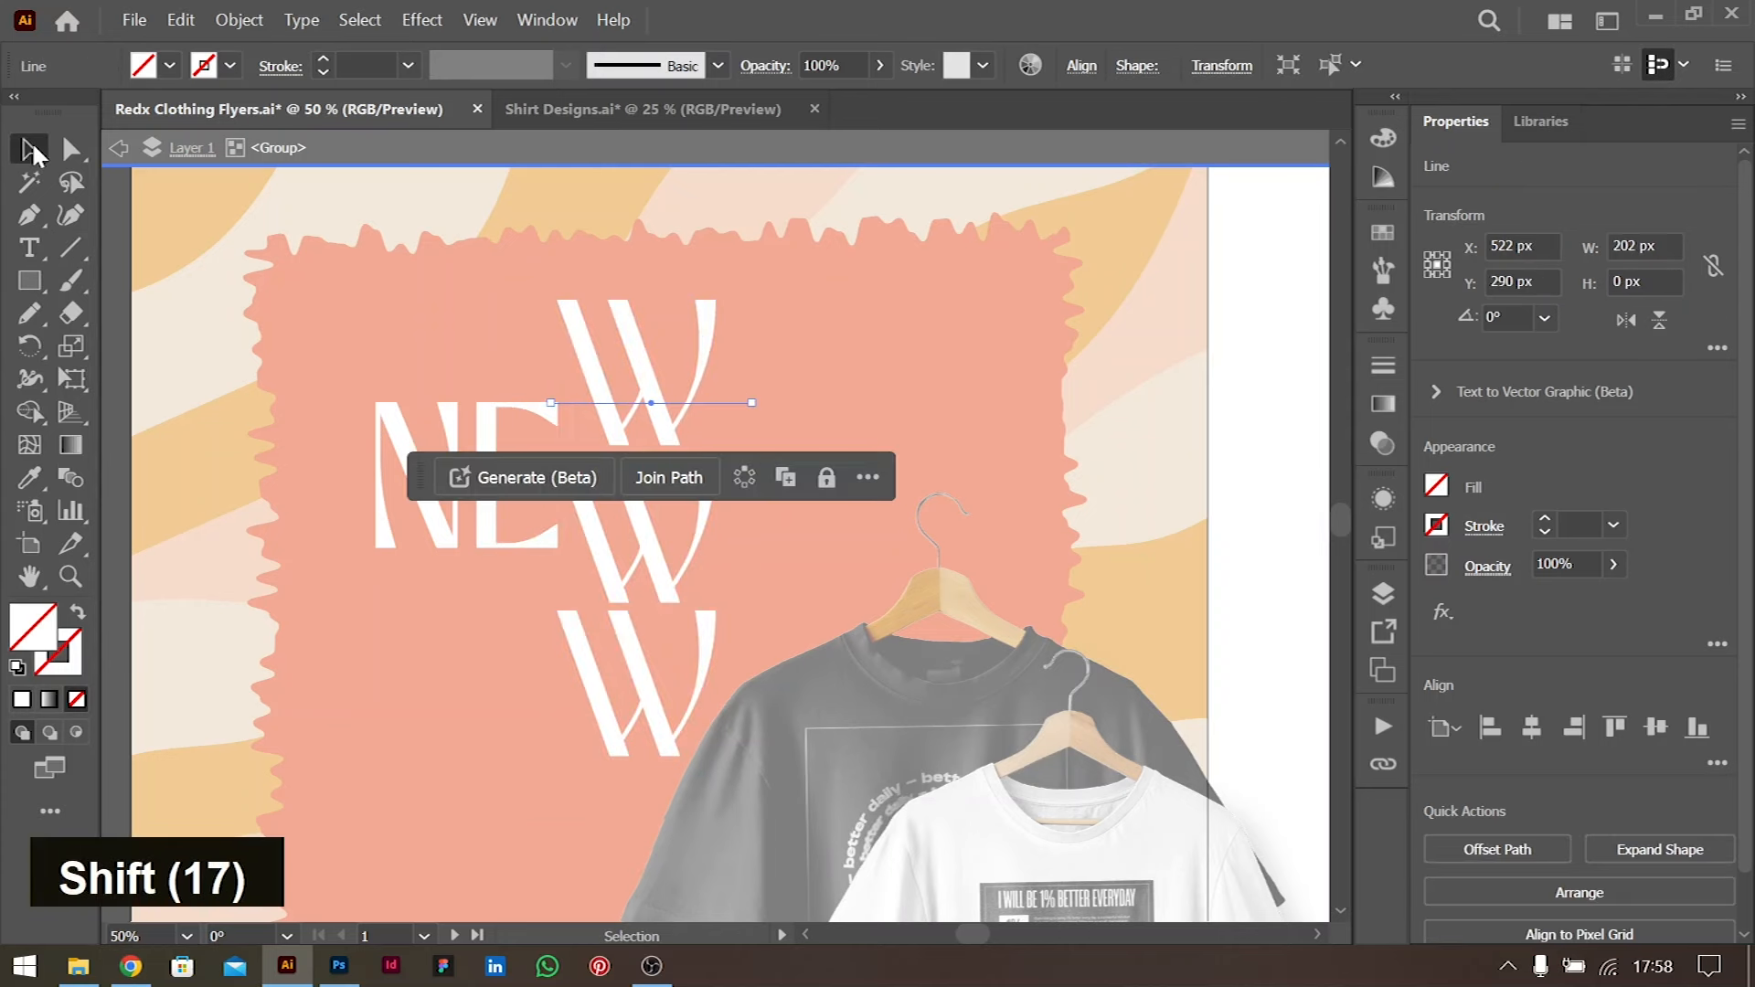
key("Up")
key("ctrl+equal")
key("ctrl+equal")
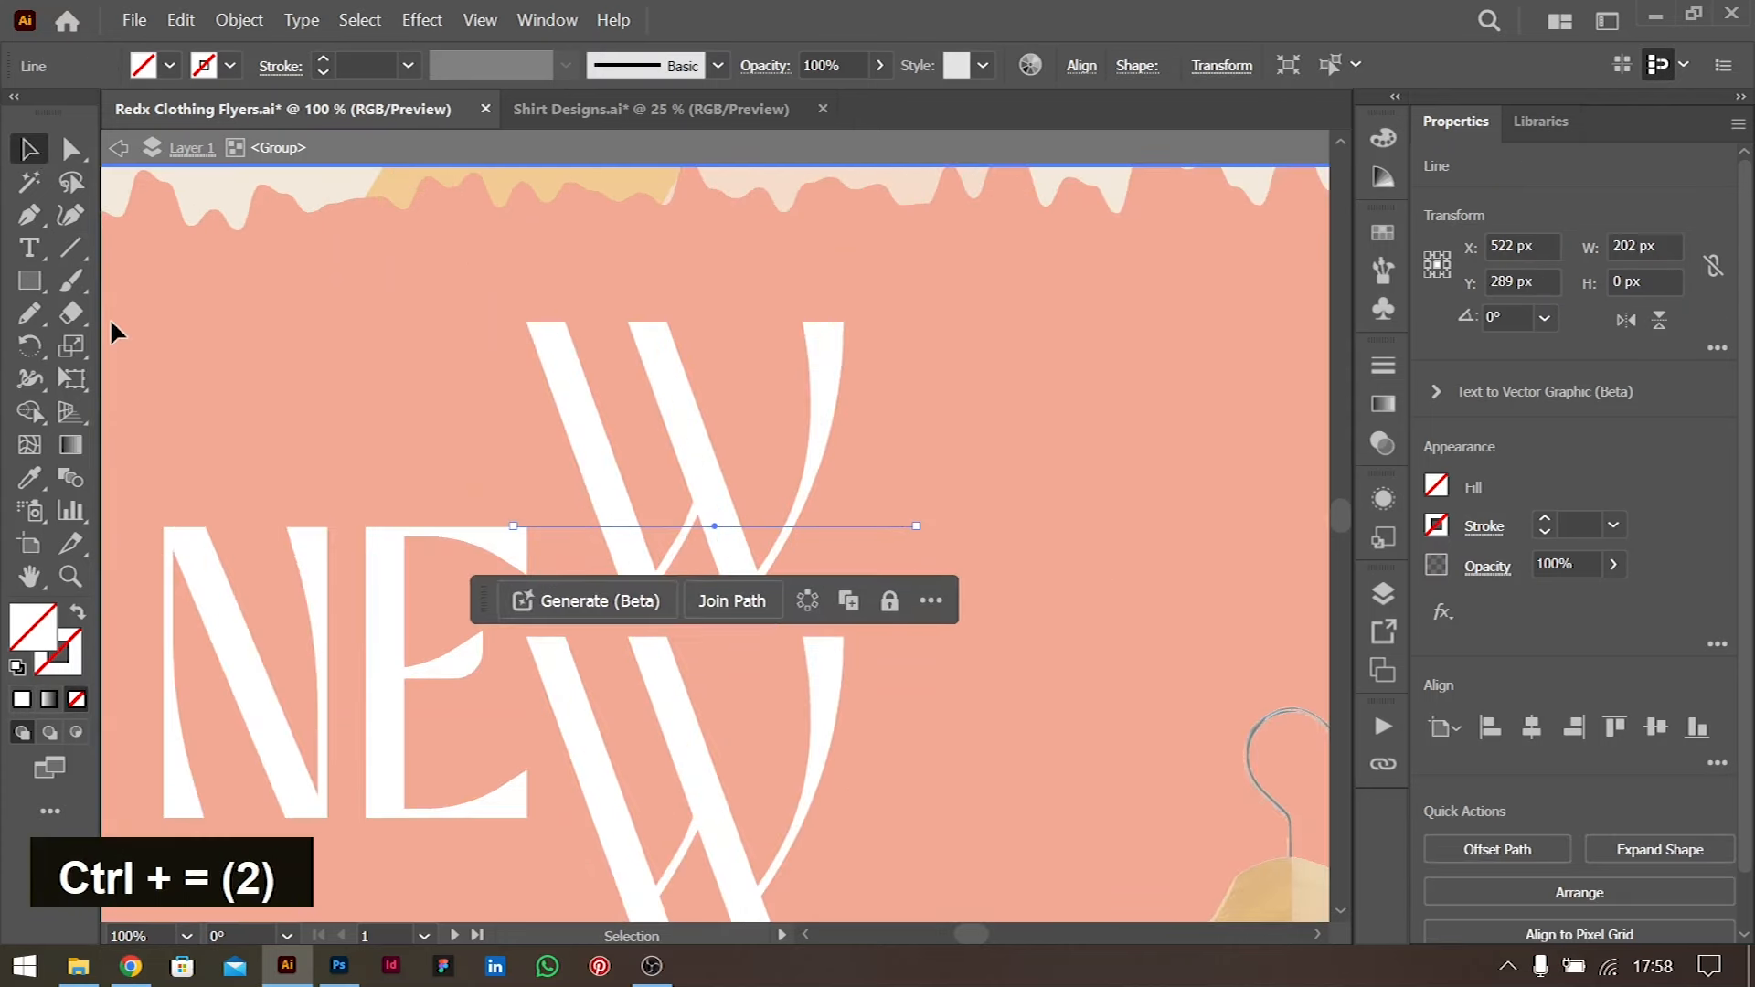
scroll(569, 556, "down", 3)
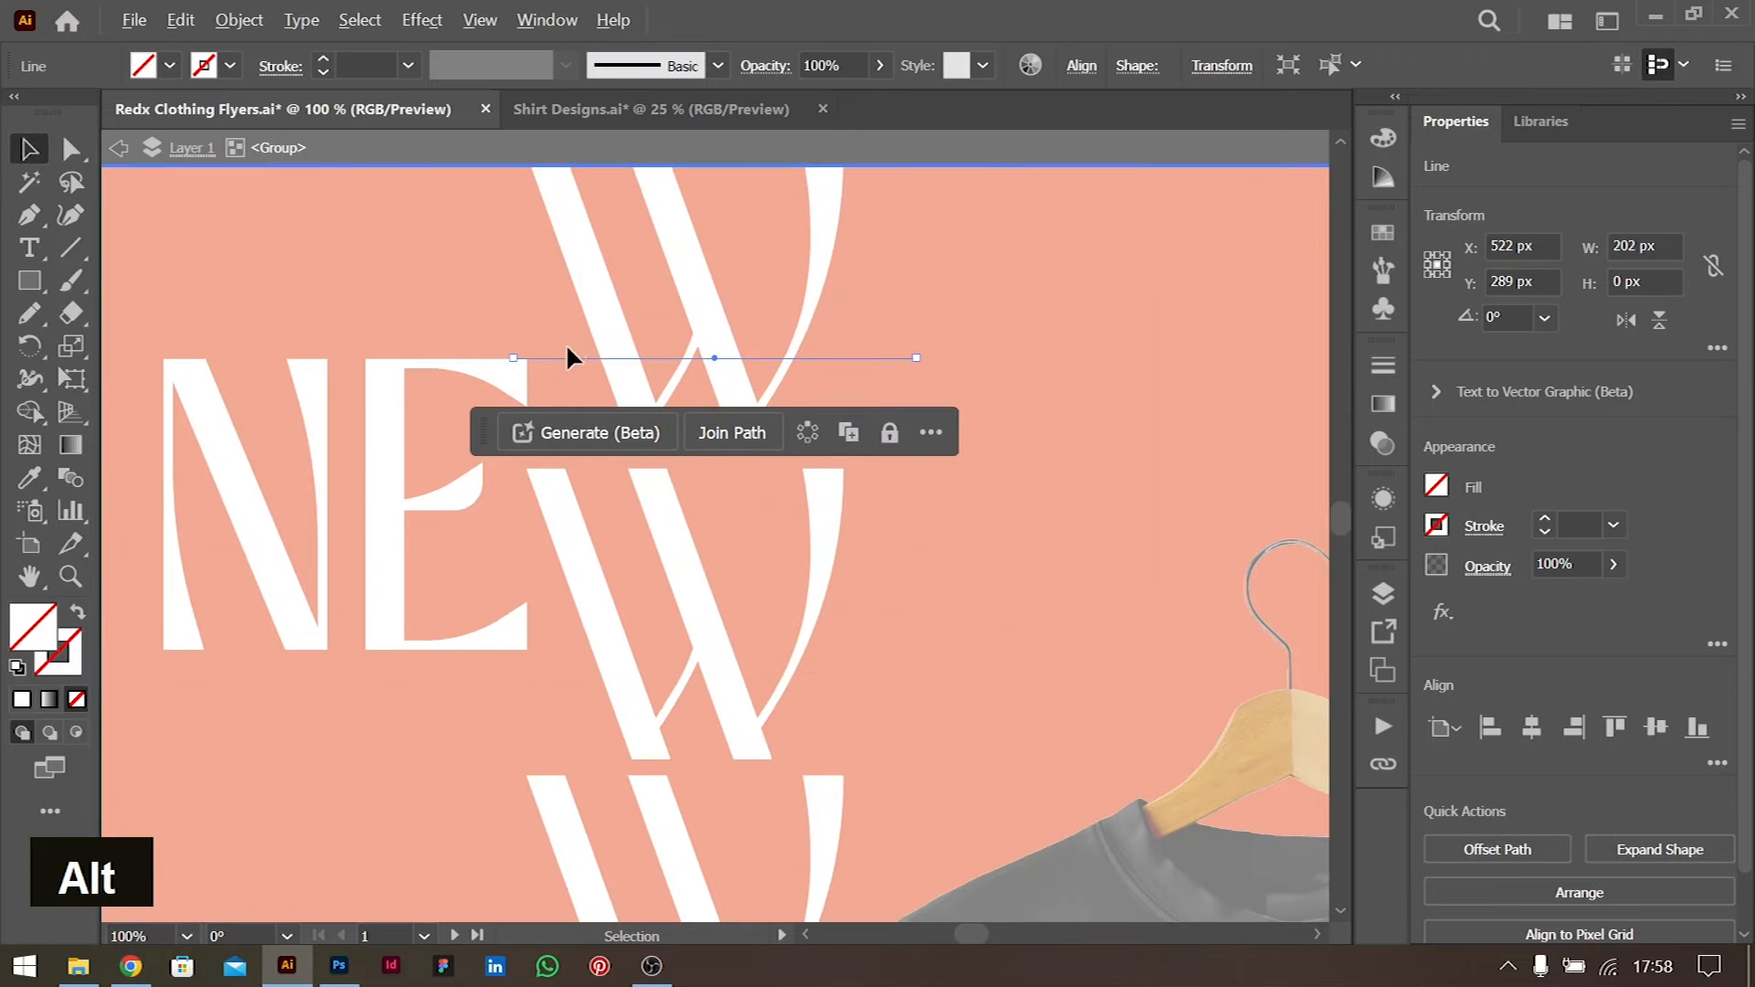
Duplicate the horizontal line down to the baseline of the N and E, and give both lines a 1 pt stroke
left_click_drag(567, 356, 578, 669)
left_click(545, 357, "shift")
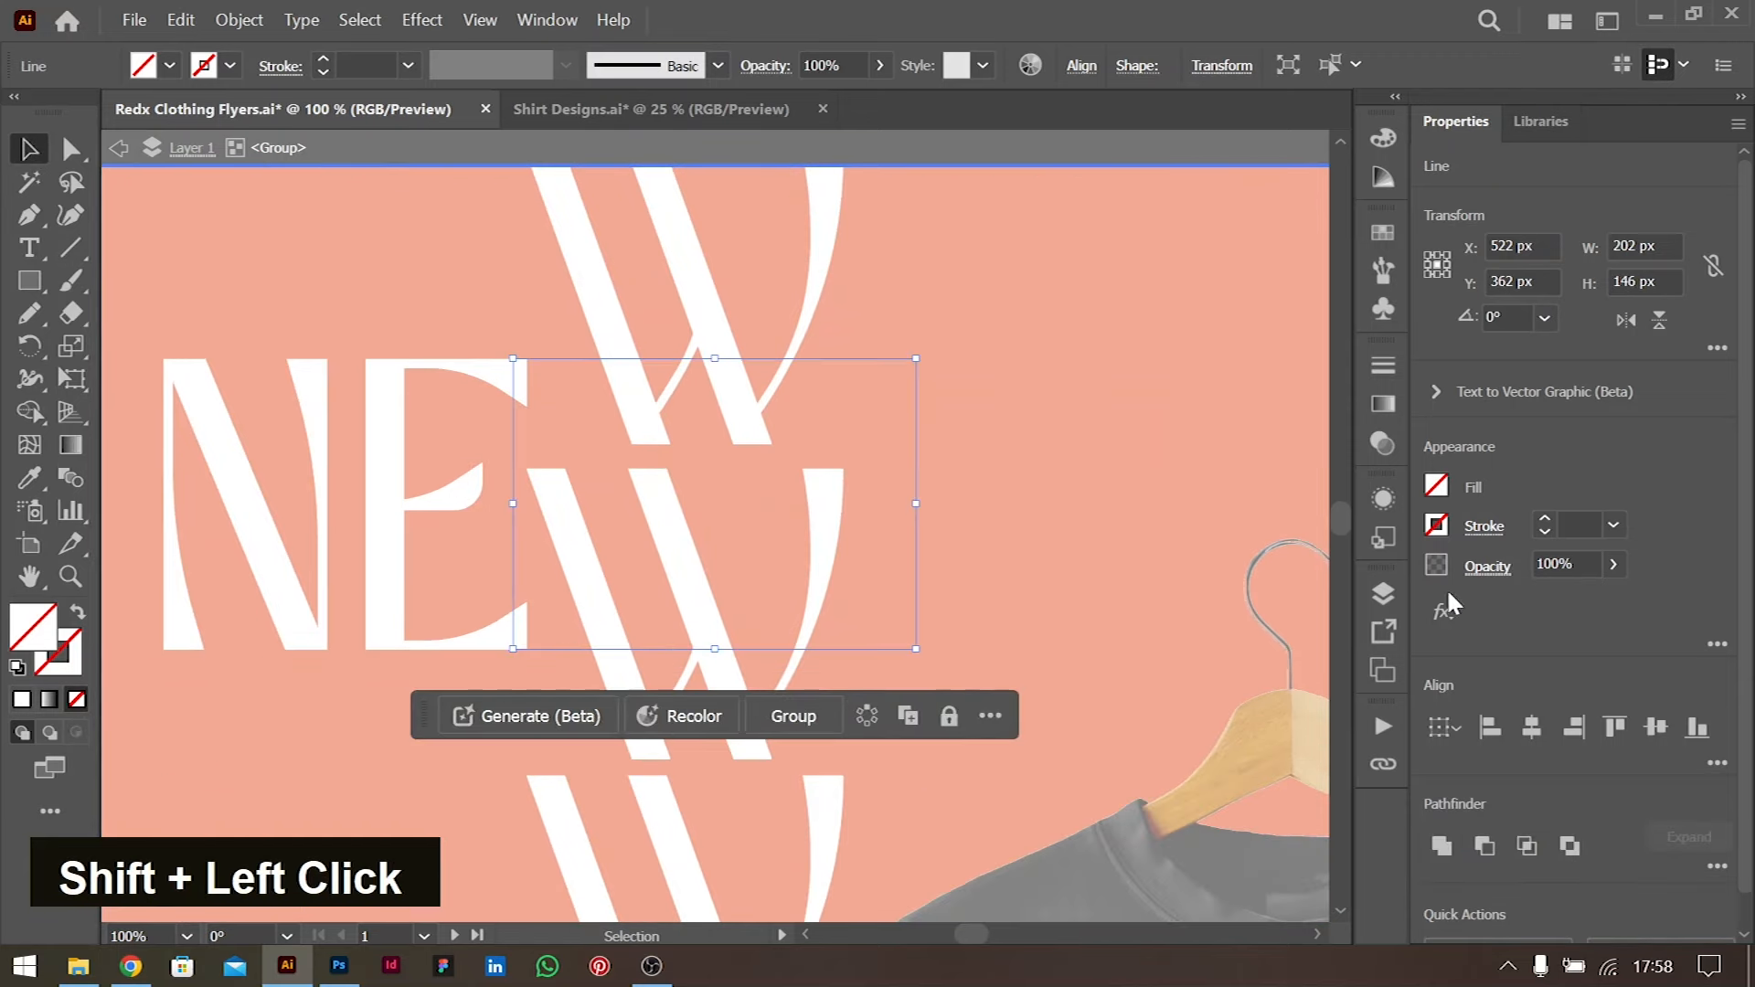
left_click(1544, 520)
left_click(975, 447)
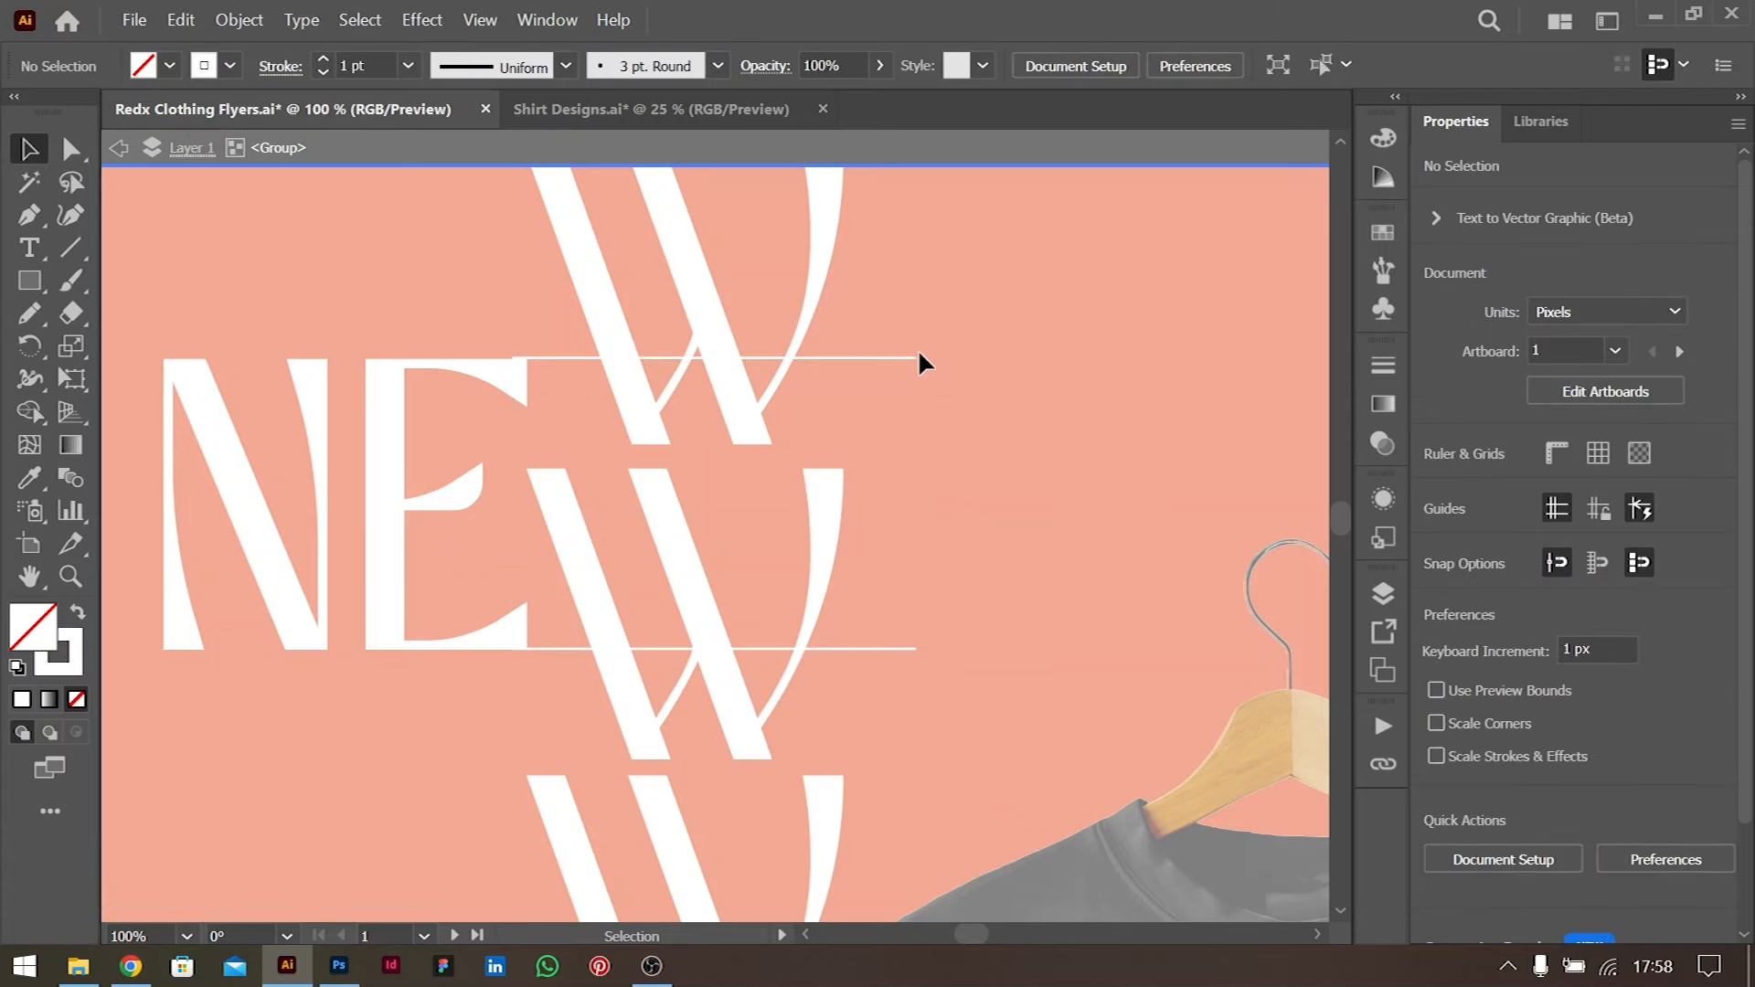
Trim the stacked Ws with Shape Builder, removing the parts above the upper line and below the lower line
left_click_drag(527, 266, 720, 345)
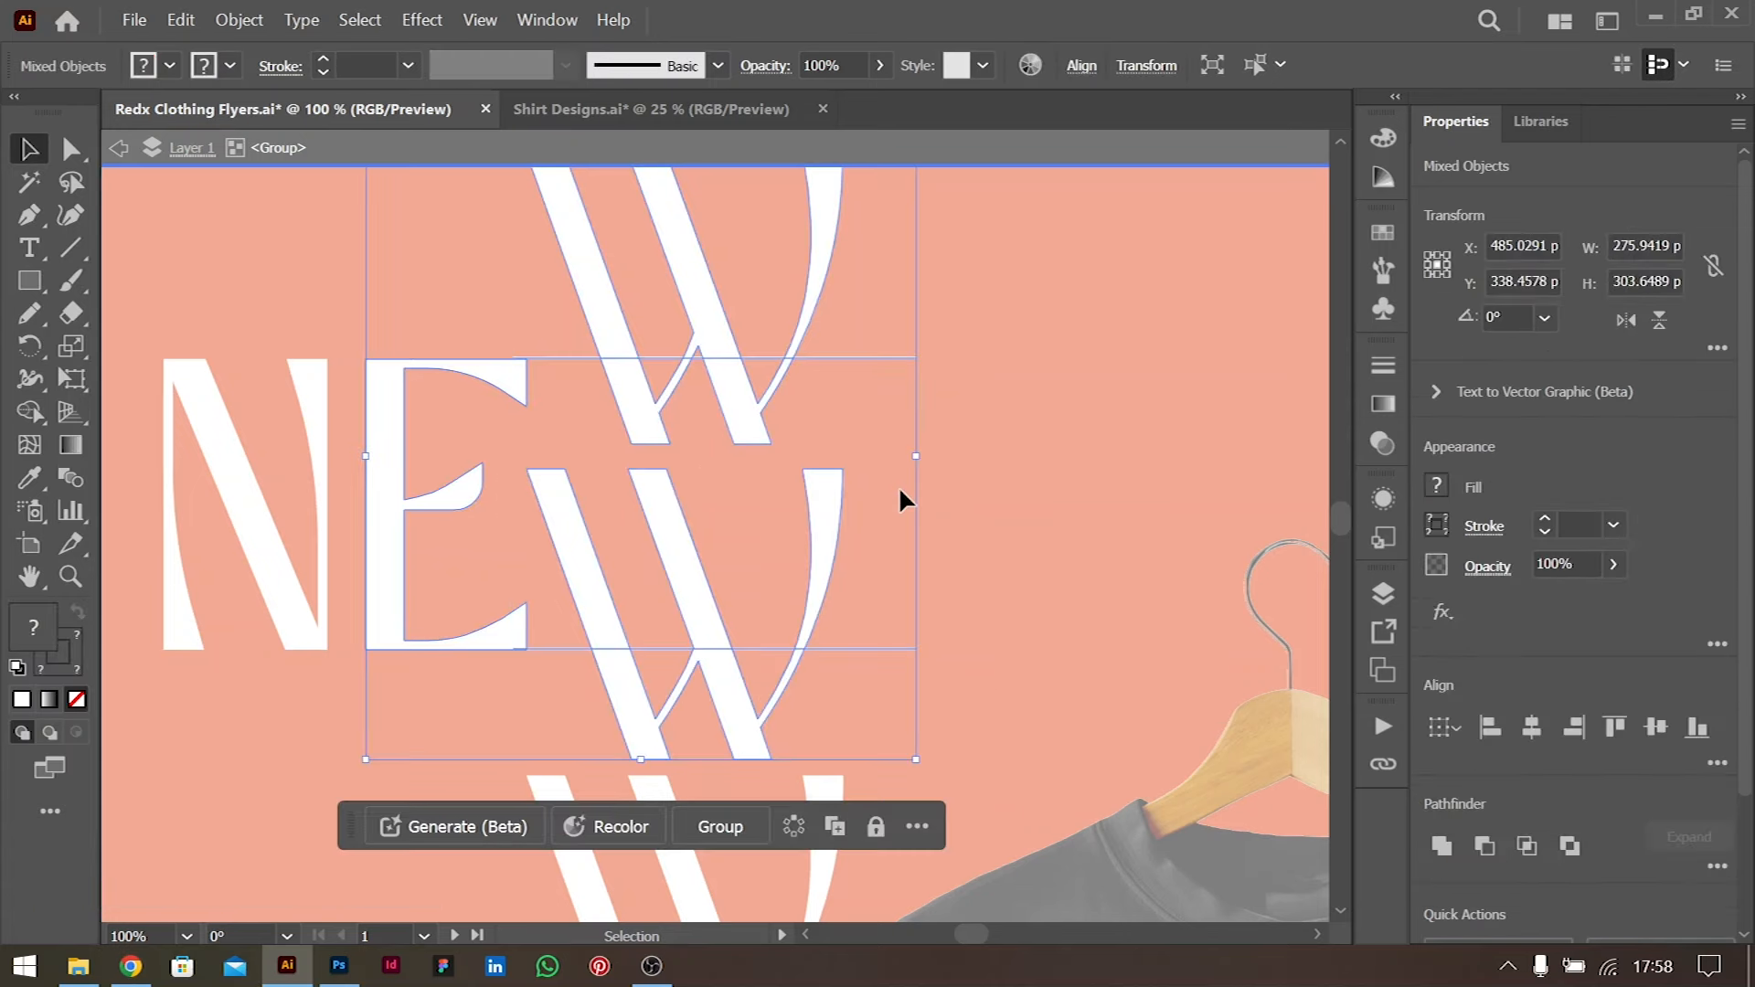
left_click(26, 415)
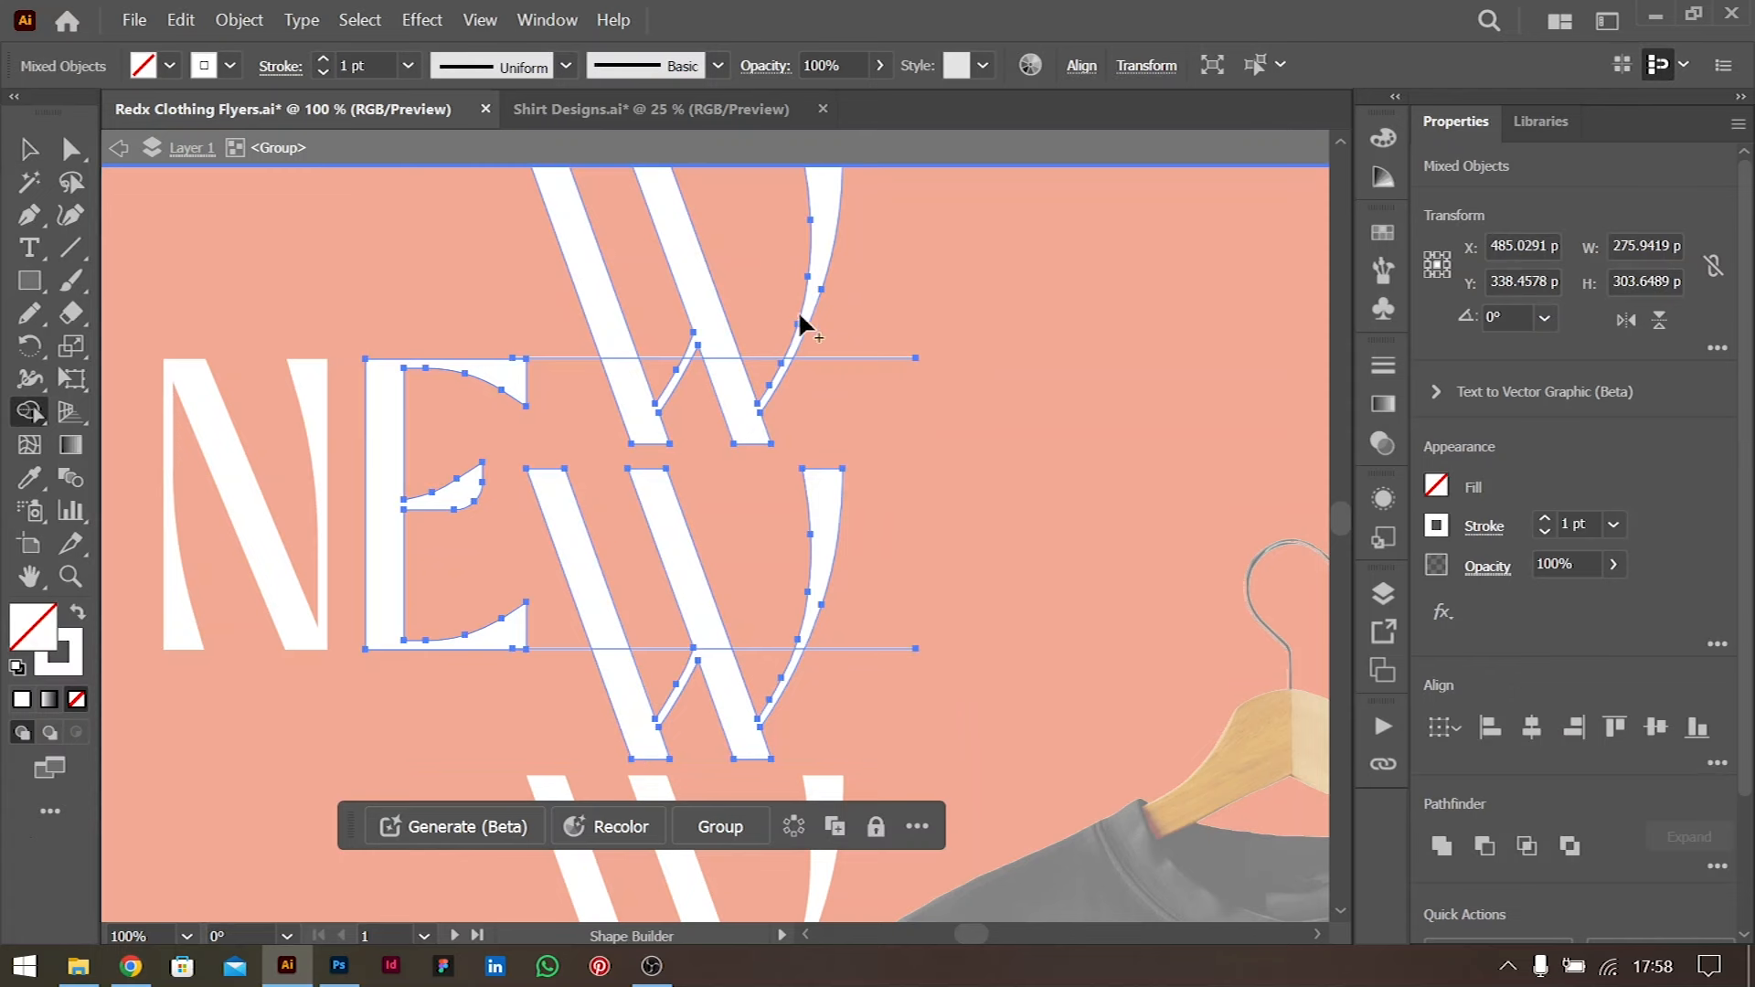
left_click_drag(890, 282, 525, 274)
left_click_drag(878, 721, 687, 695)
scroll(909, 682, "down", 3)
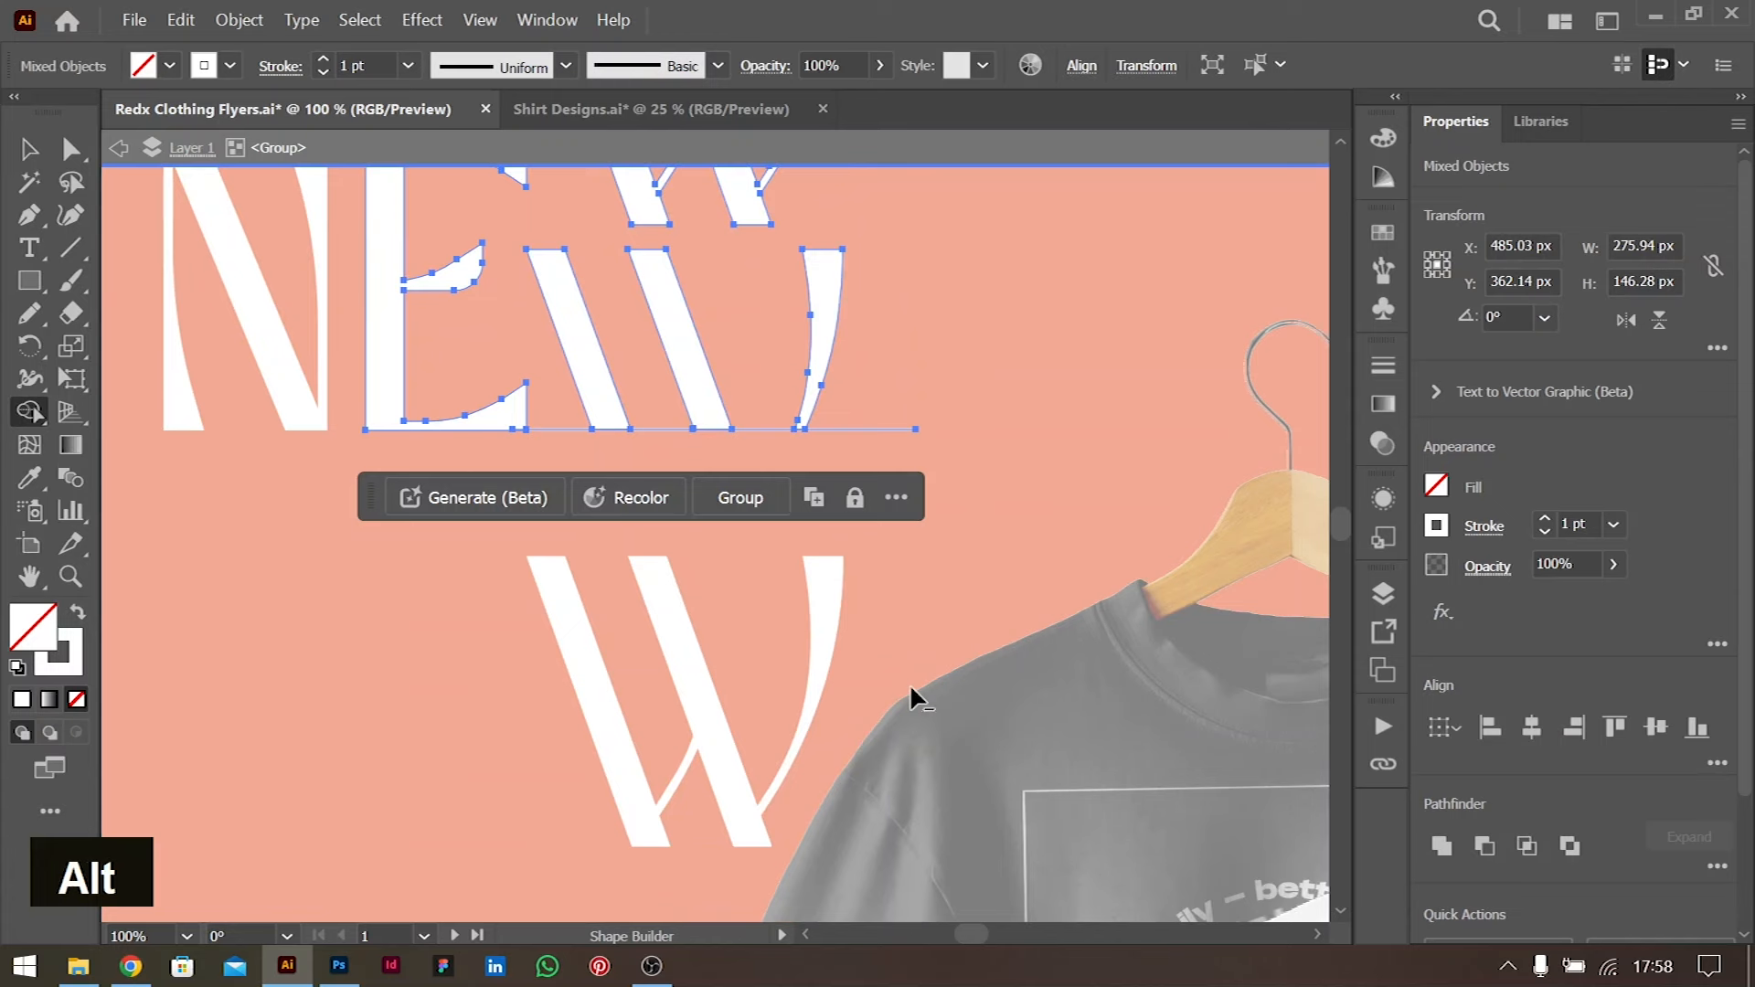
left_click_drag(921, 619, 632, 655)
Delete the leftover lowest W beneath the NEW lettering
left_click(28, 149)
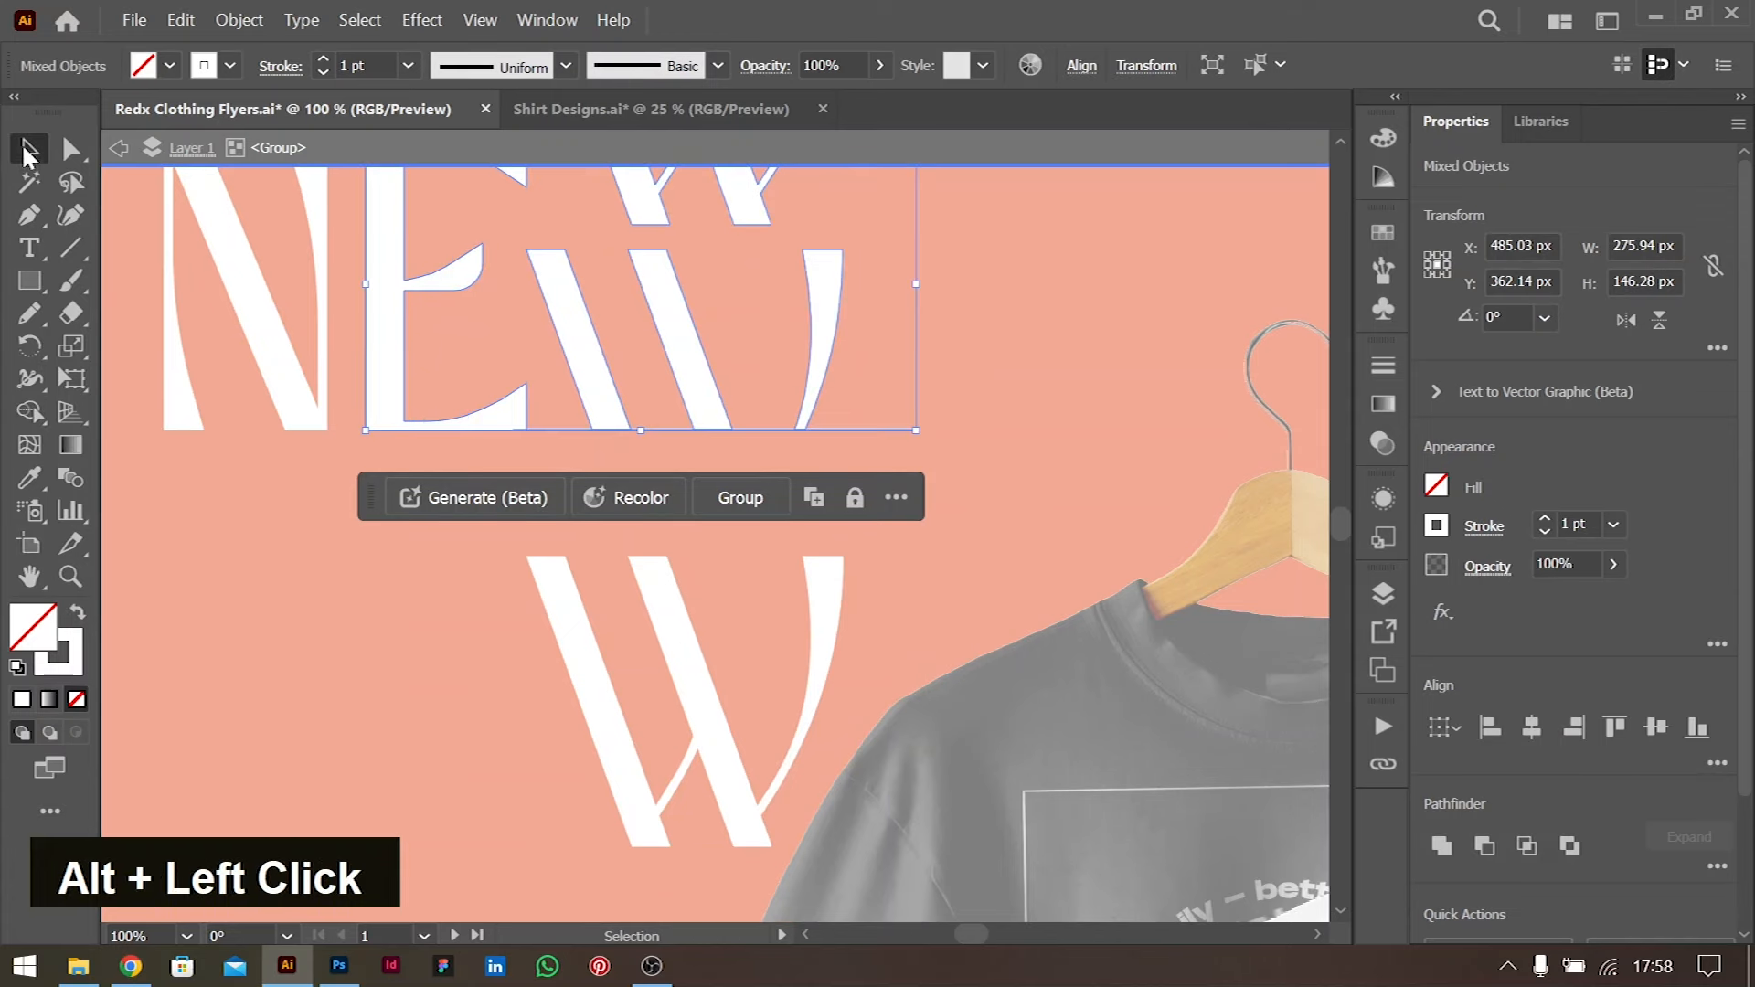
left_click(524, 711)
left_click(665, 653)
key("BackSpace")
key("BackSpace")
key("BackSpace")
key("BackSpace")
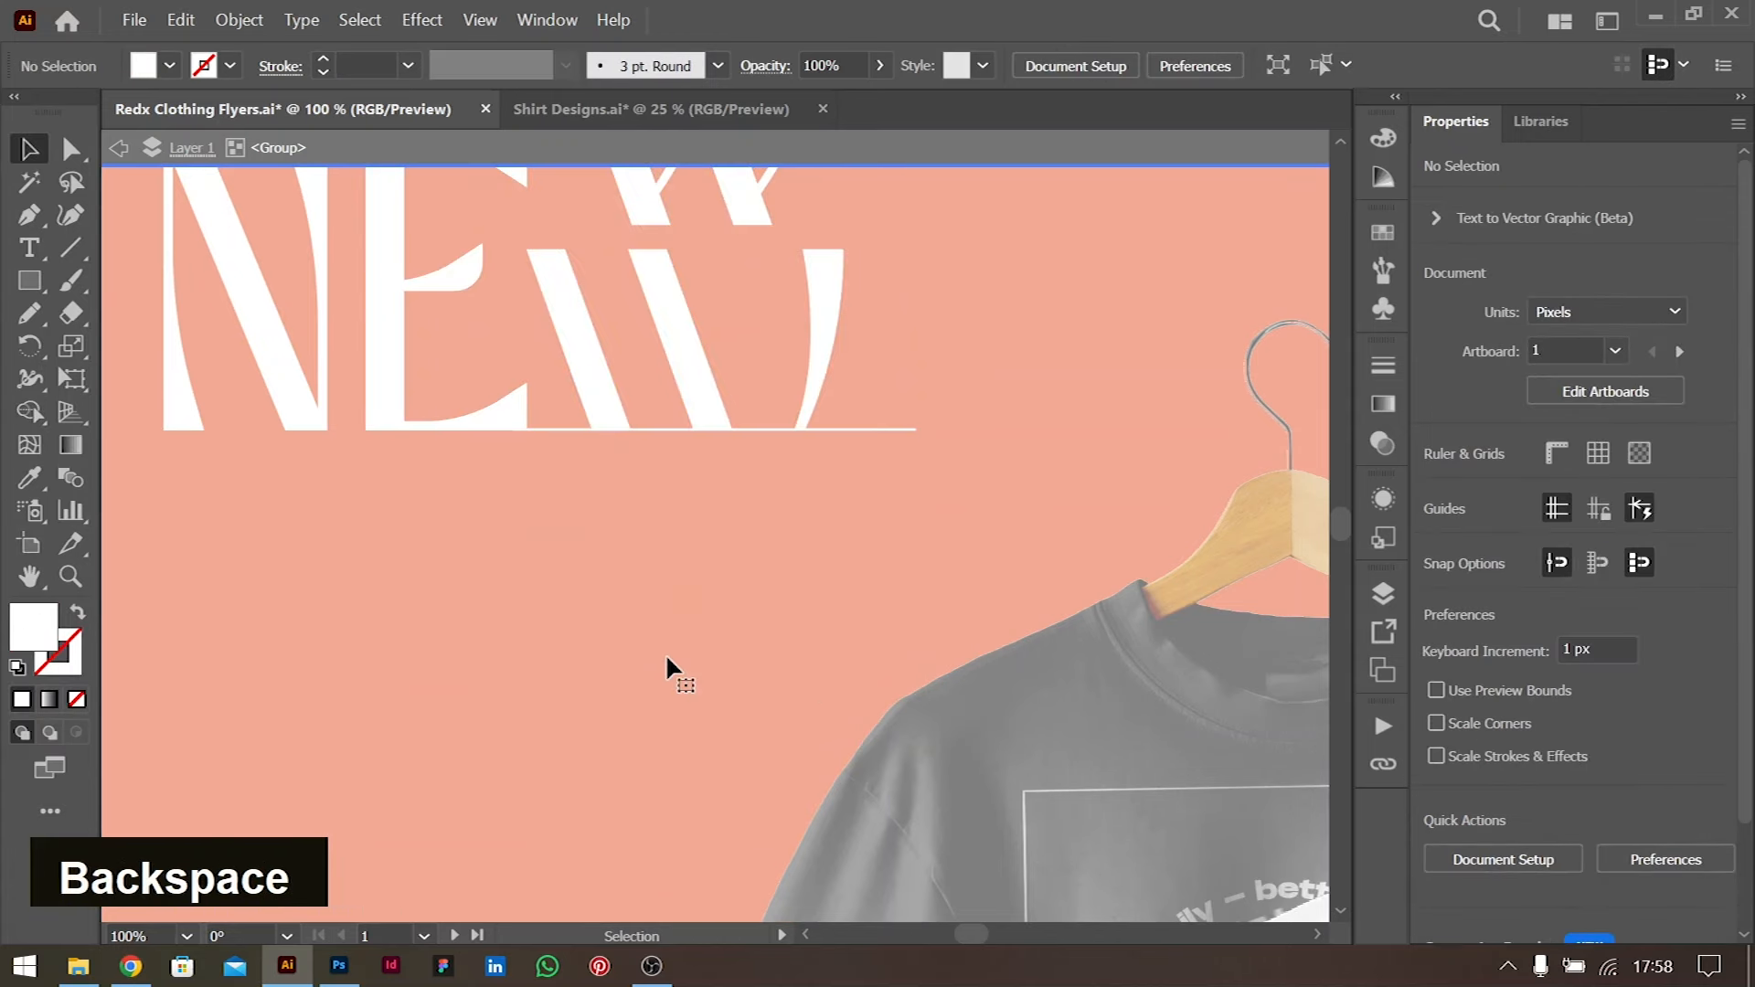
Delete the lower and upper guide lines around the W, and exit group isolation
left_click(854, 428)
key("BackSpace")
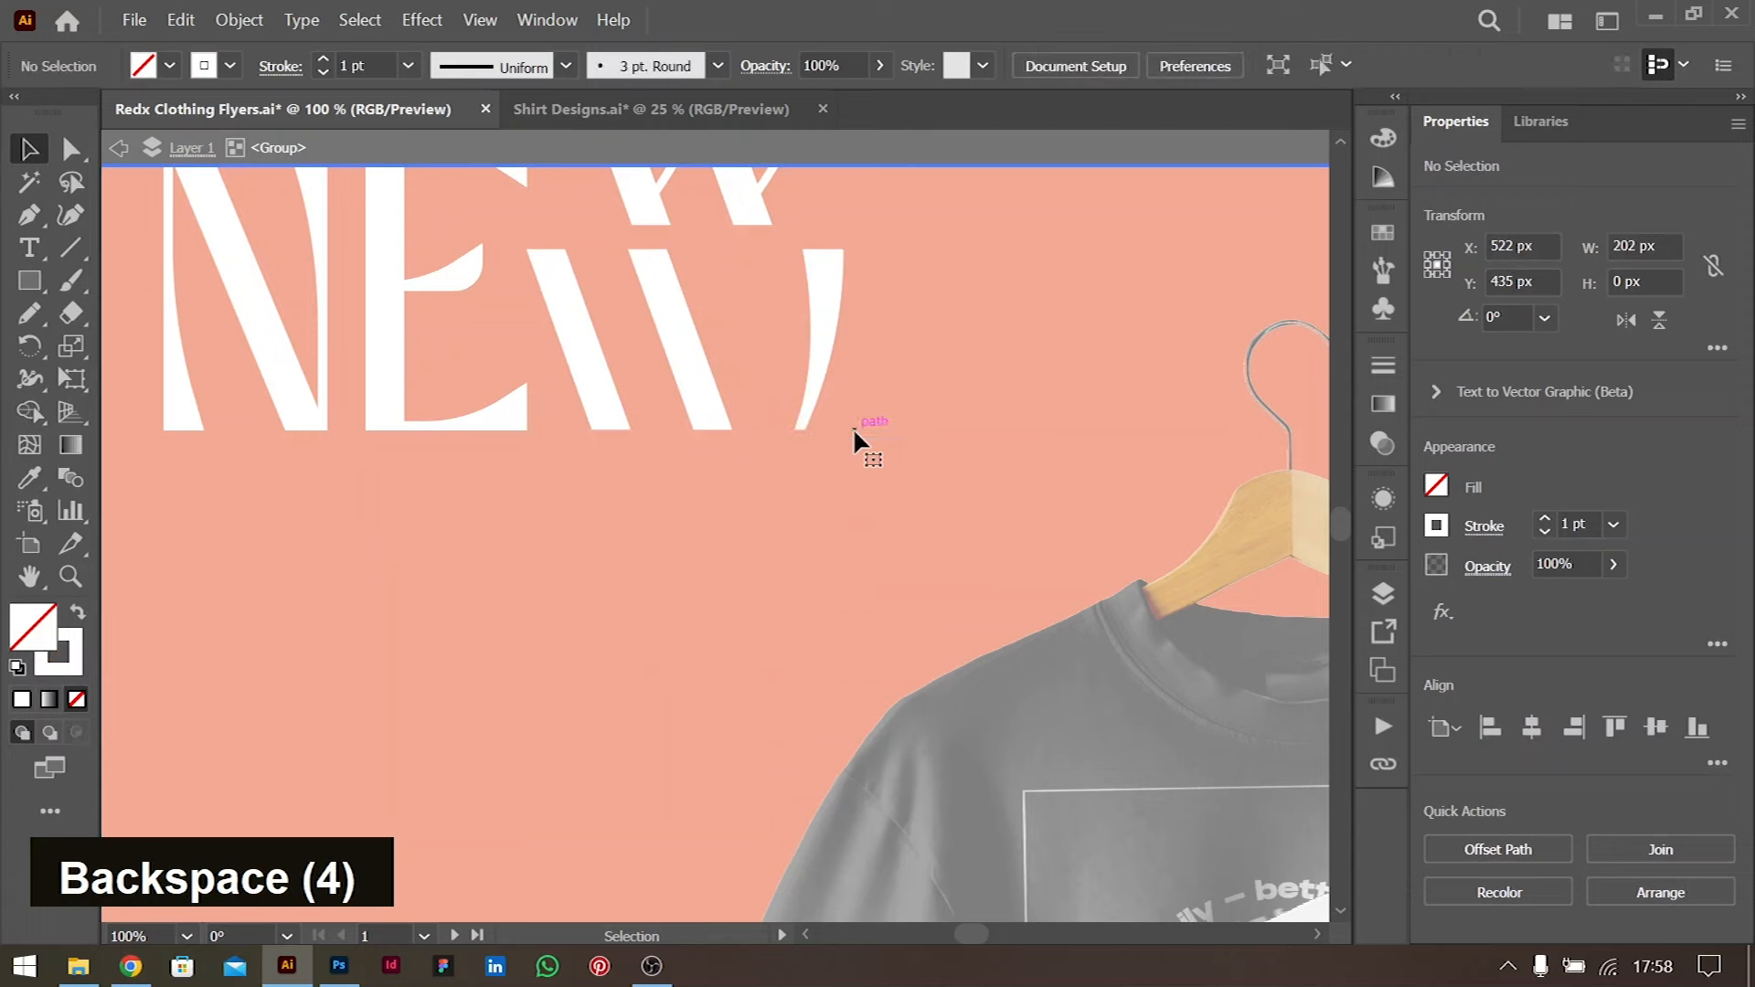
scroll(853, 426, "up", 4)
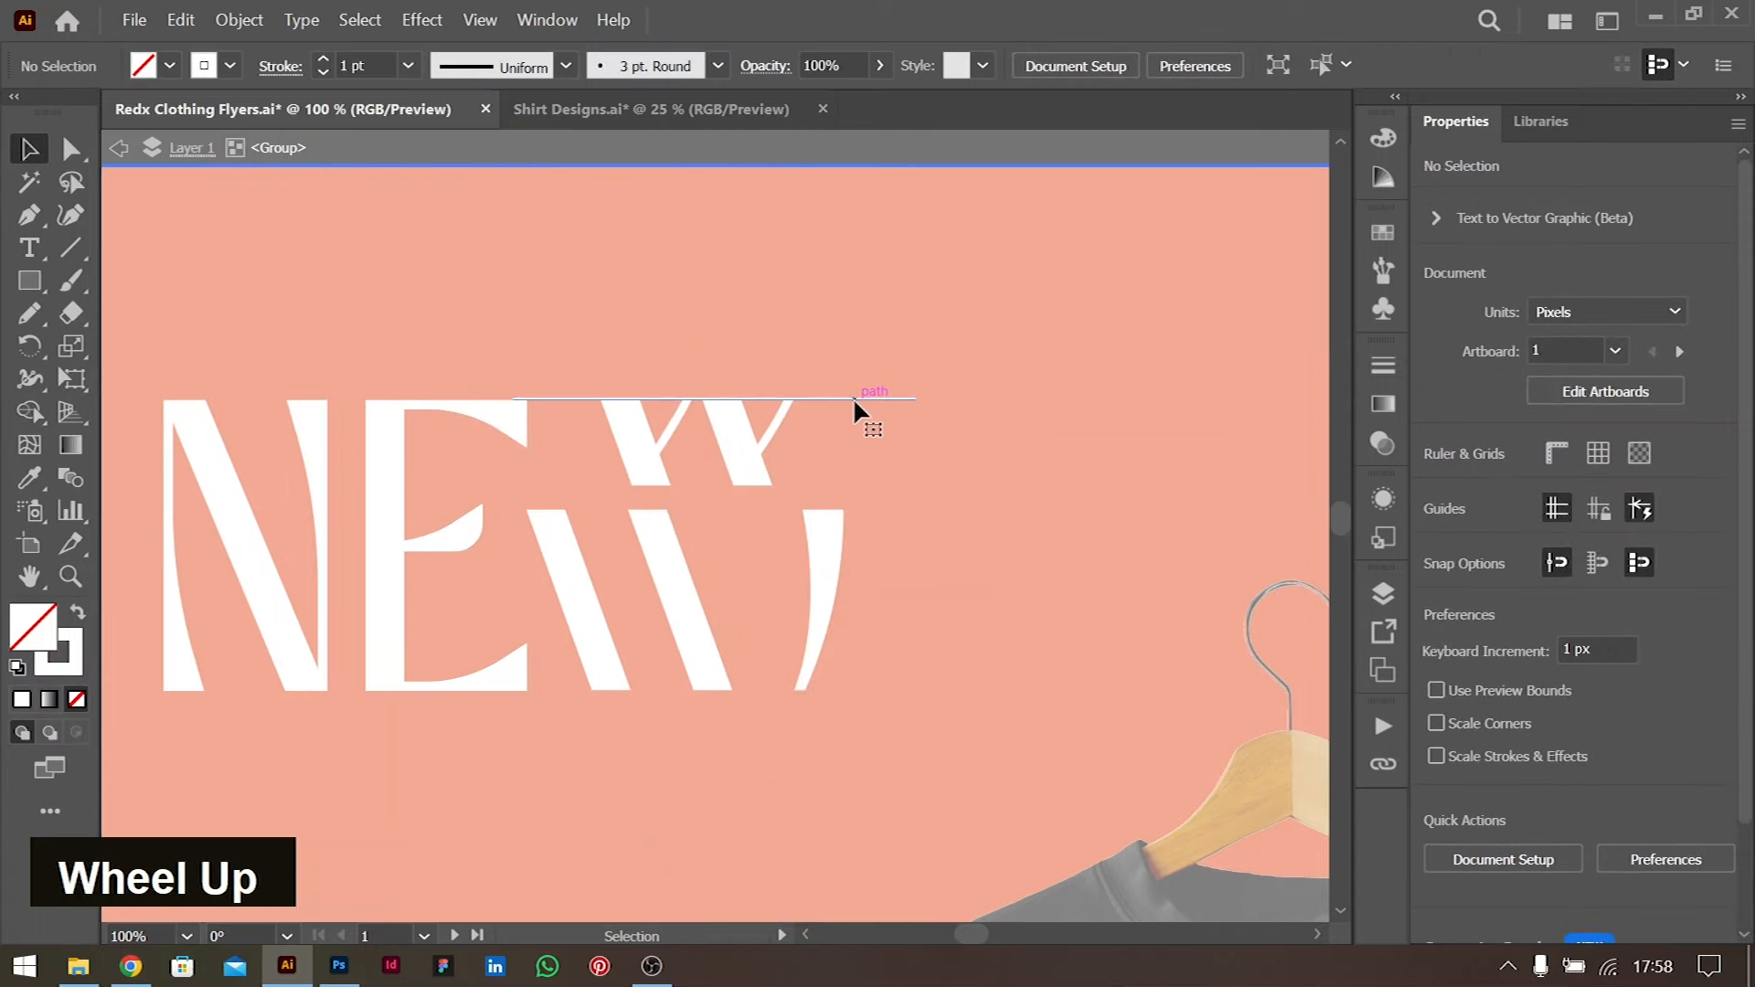
left_click(854, 401)
key("BackSpace")
double_click(993, 498)
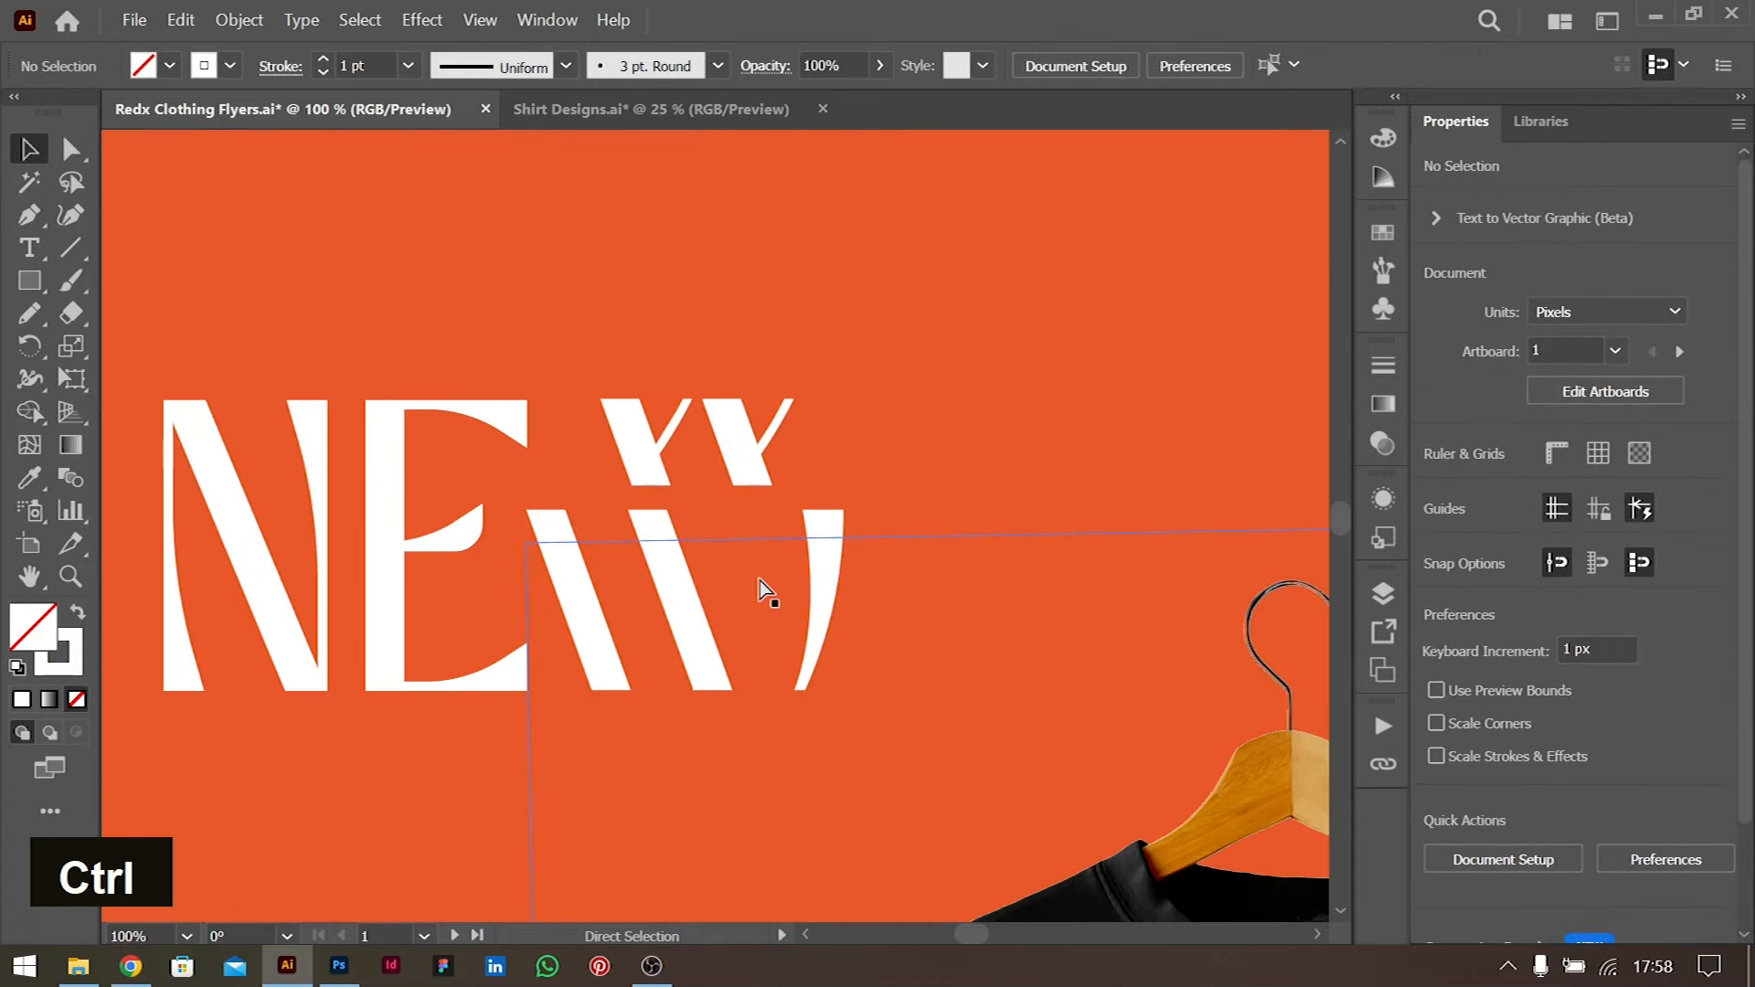
Move the NEW headline group slightly to the right within the orange-red rectangle
key("ctrl+0")
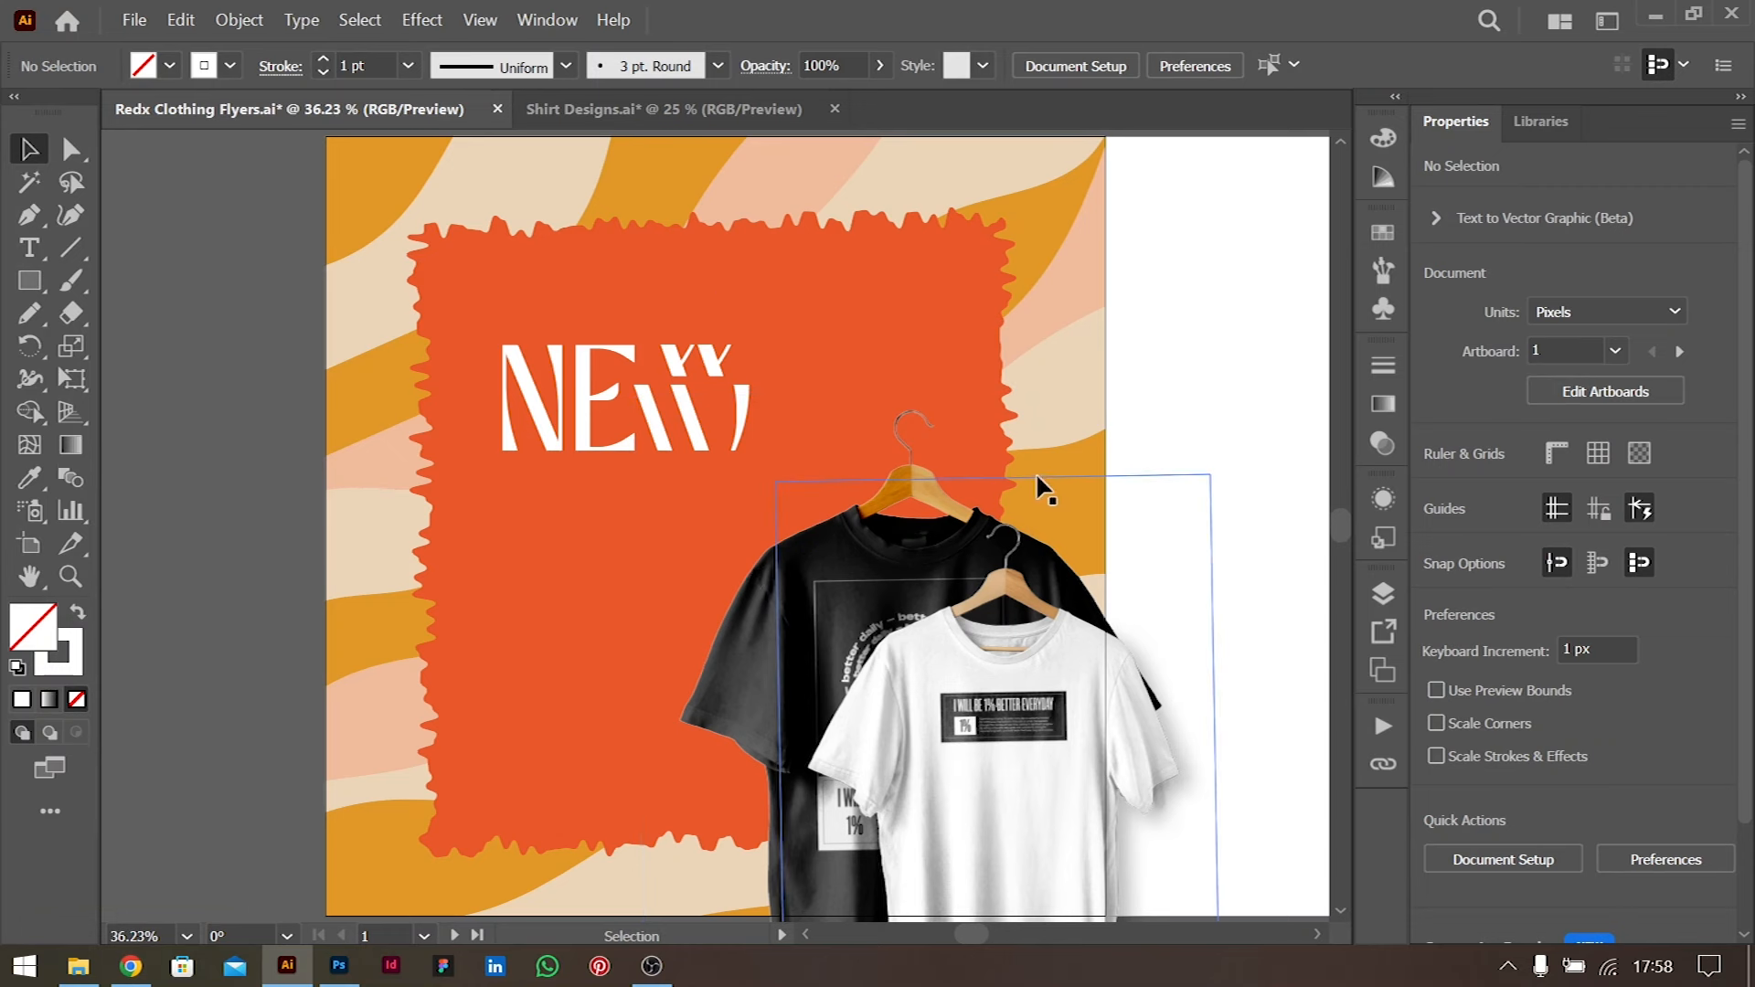
left_click(583, 363)
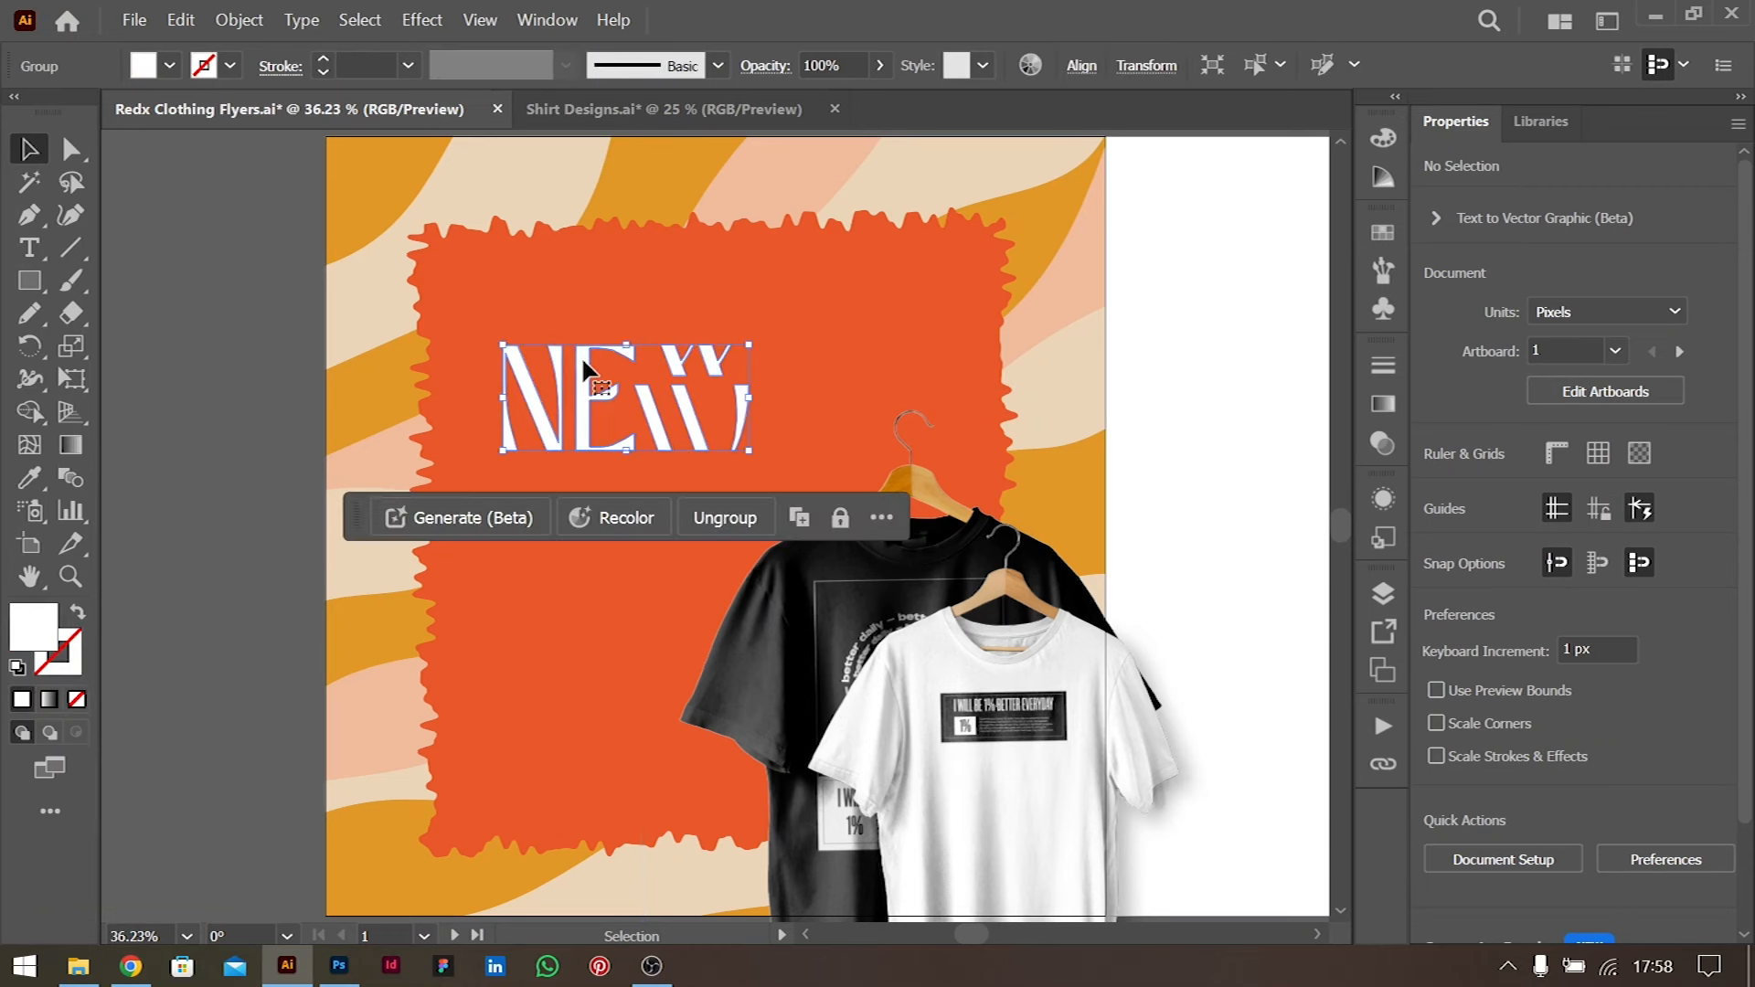
left_click_drag(585, 359, 592, 359)
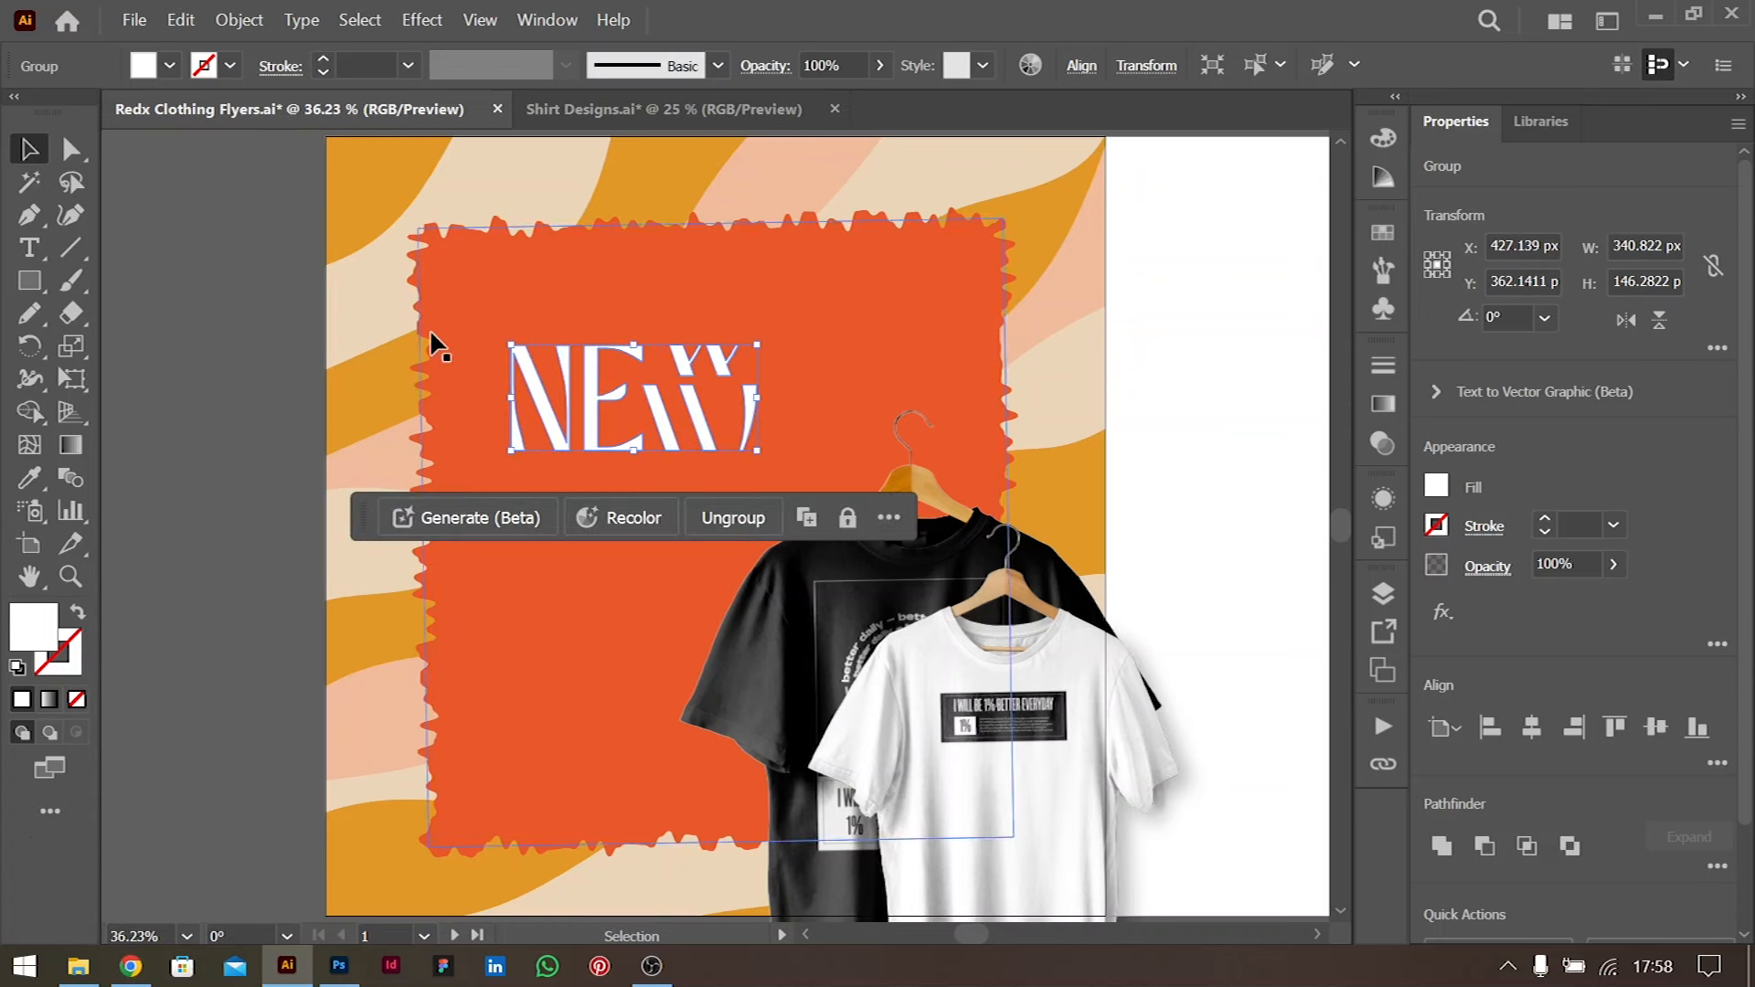
Add a white "COLLECTION LAUNCH" text line directly below the NEW lettering
left_click(250, 326)
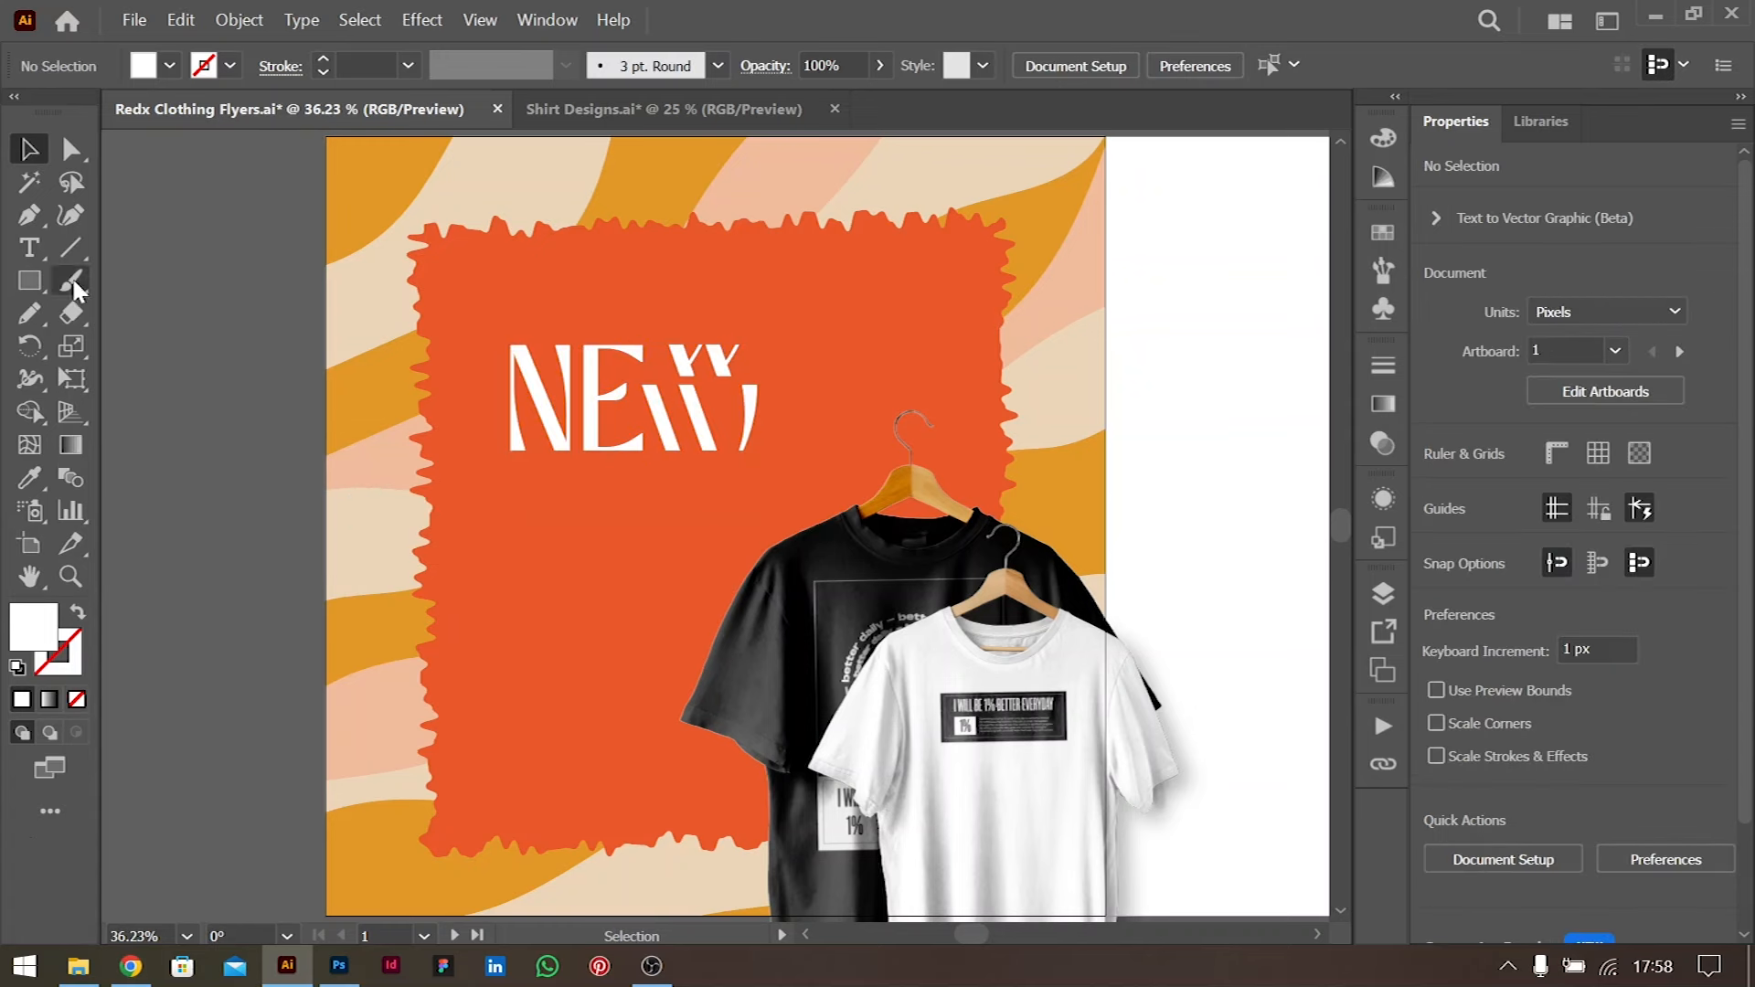
scroll(424, 391, "right", 3)
scroll(425, 392, "left", 3)
key("ctrl+minus")
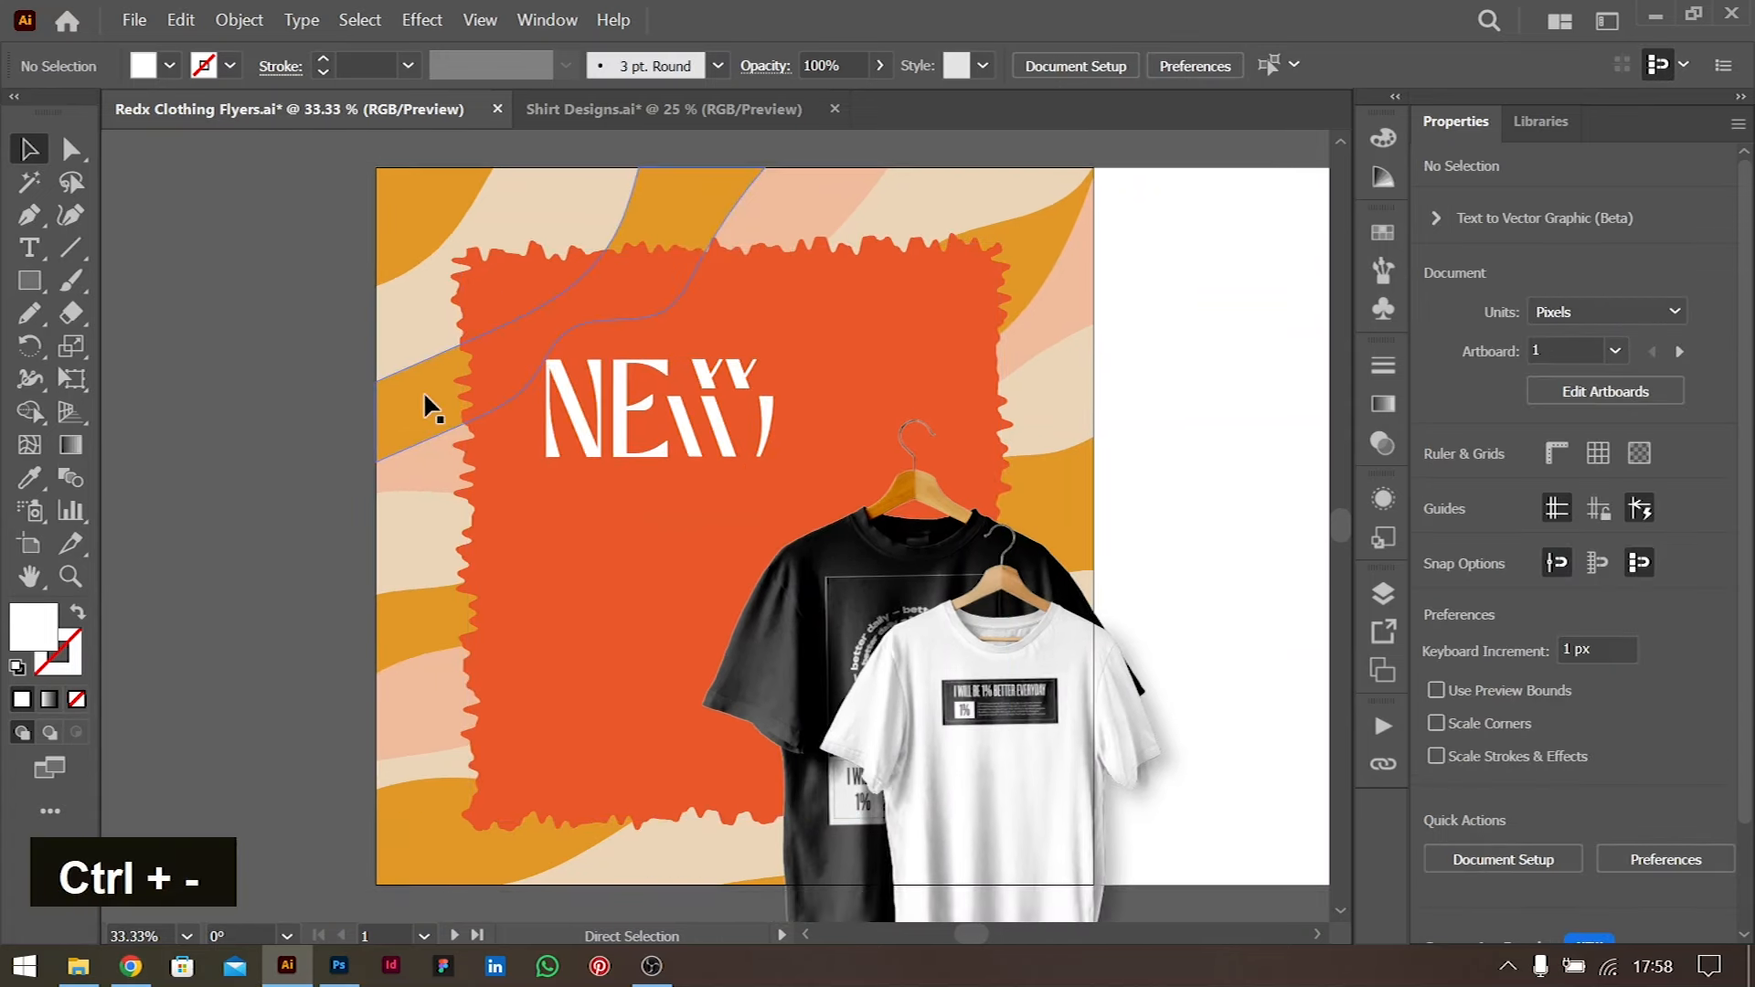
key("t")
left_click(195, 393)
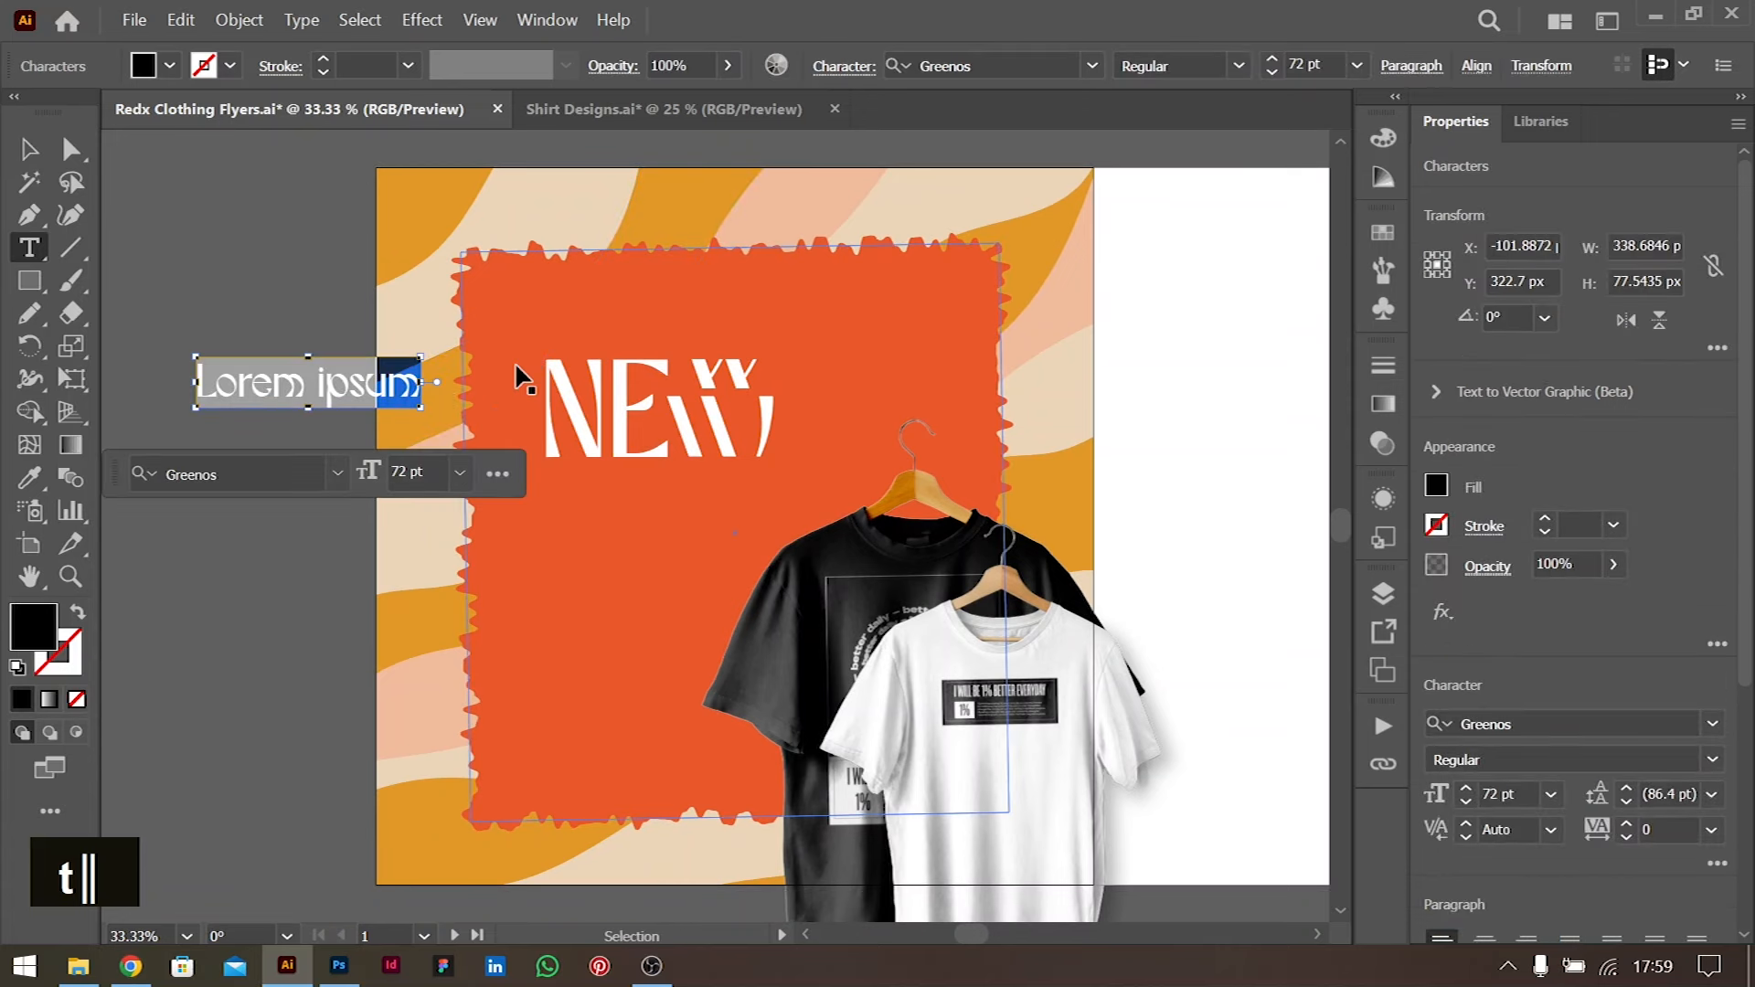
type("COLLECTION LAUNCH")
key("Escape")
left_click_drag(315, 375, 661, 470)
Change the COLLECTION LAUNCH font to Monument Extended Ultrabold
left_click(1578, 725)
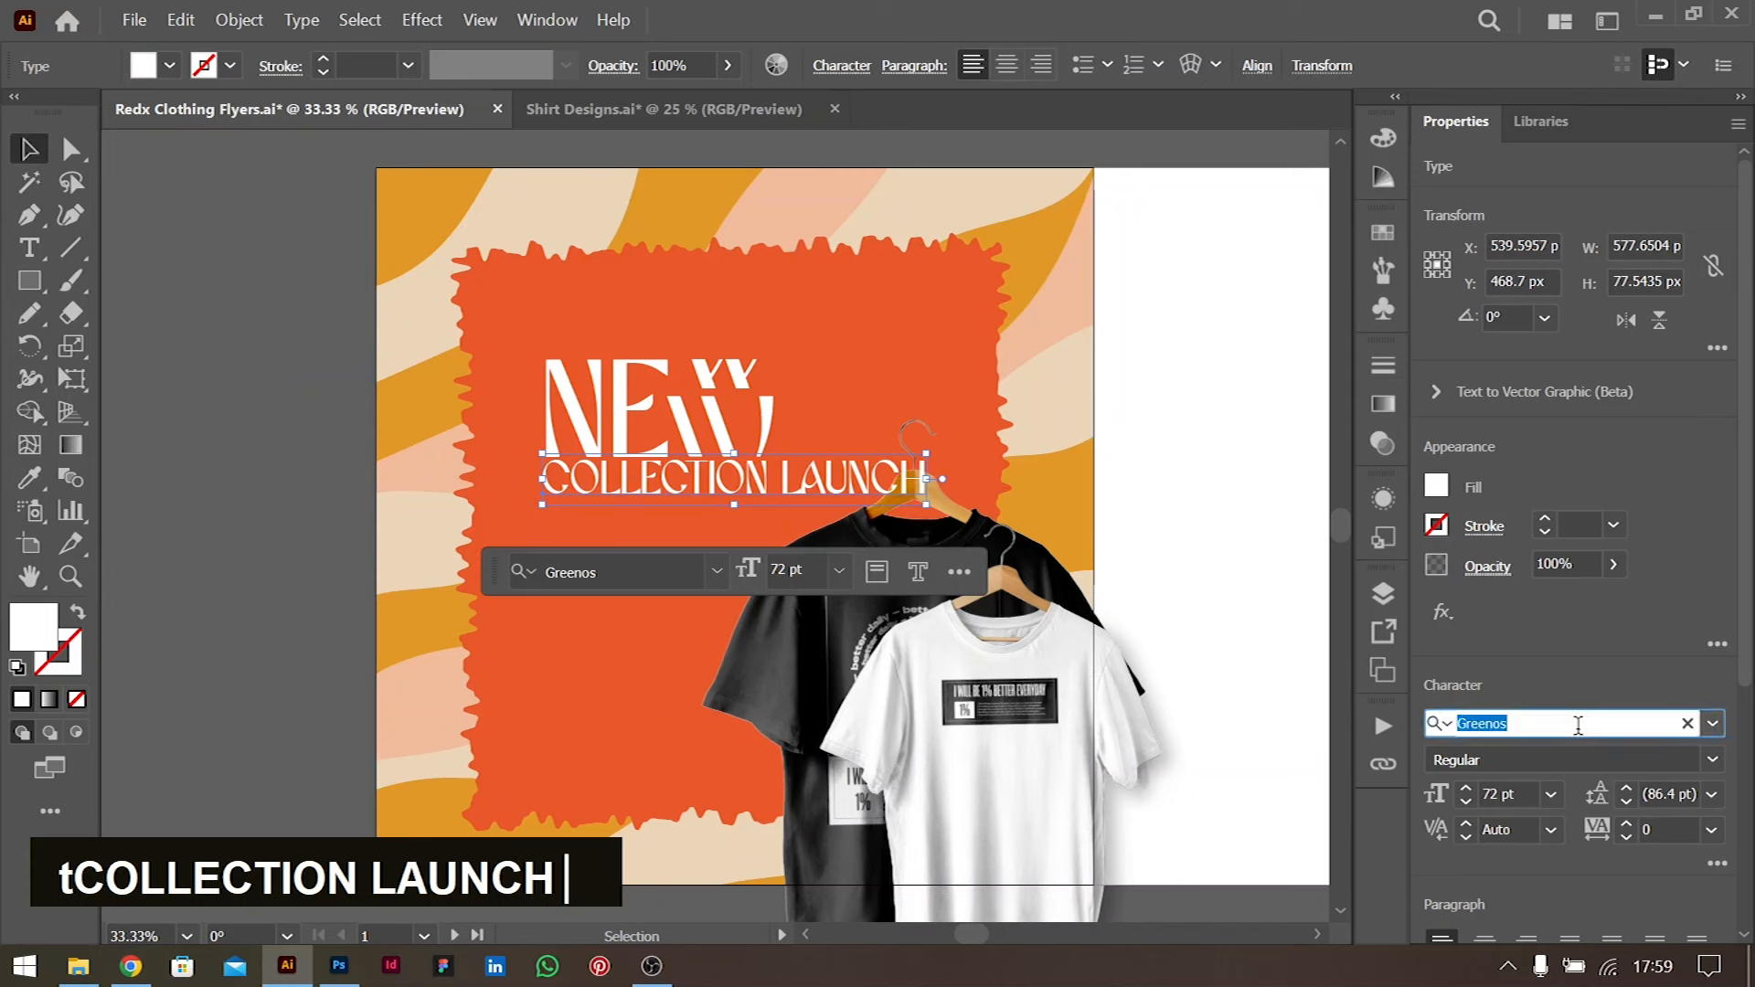
type("unb")
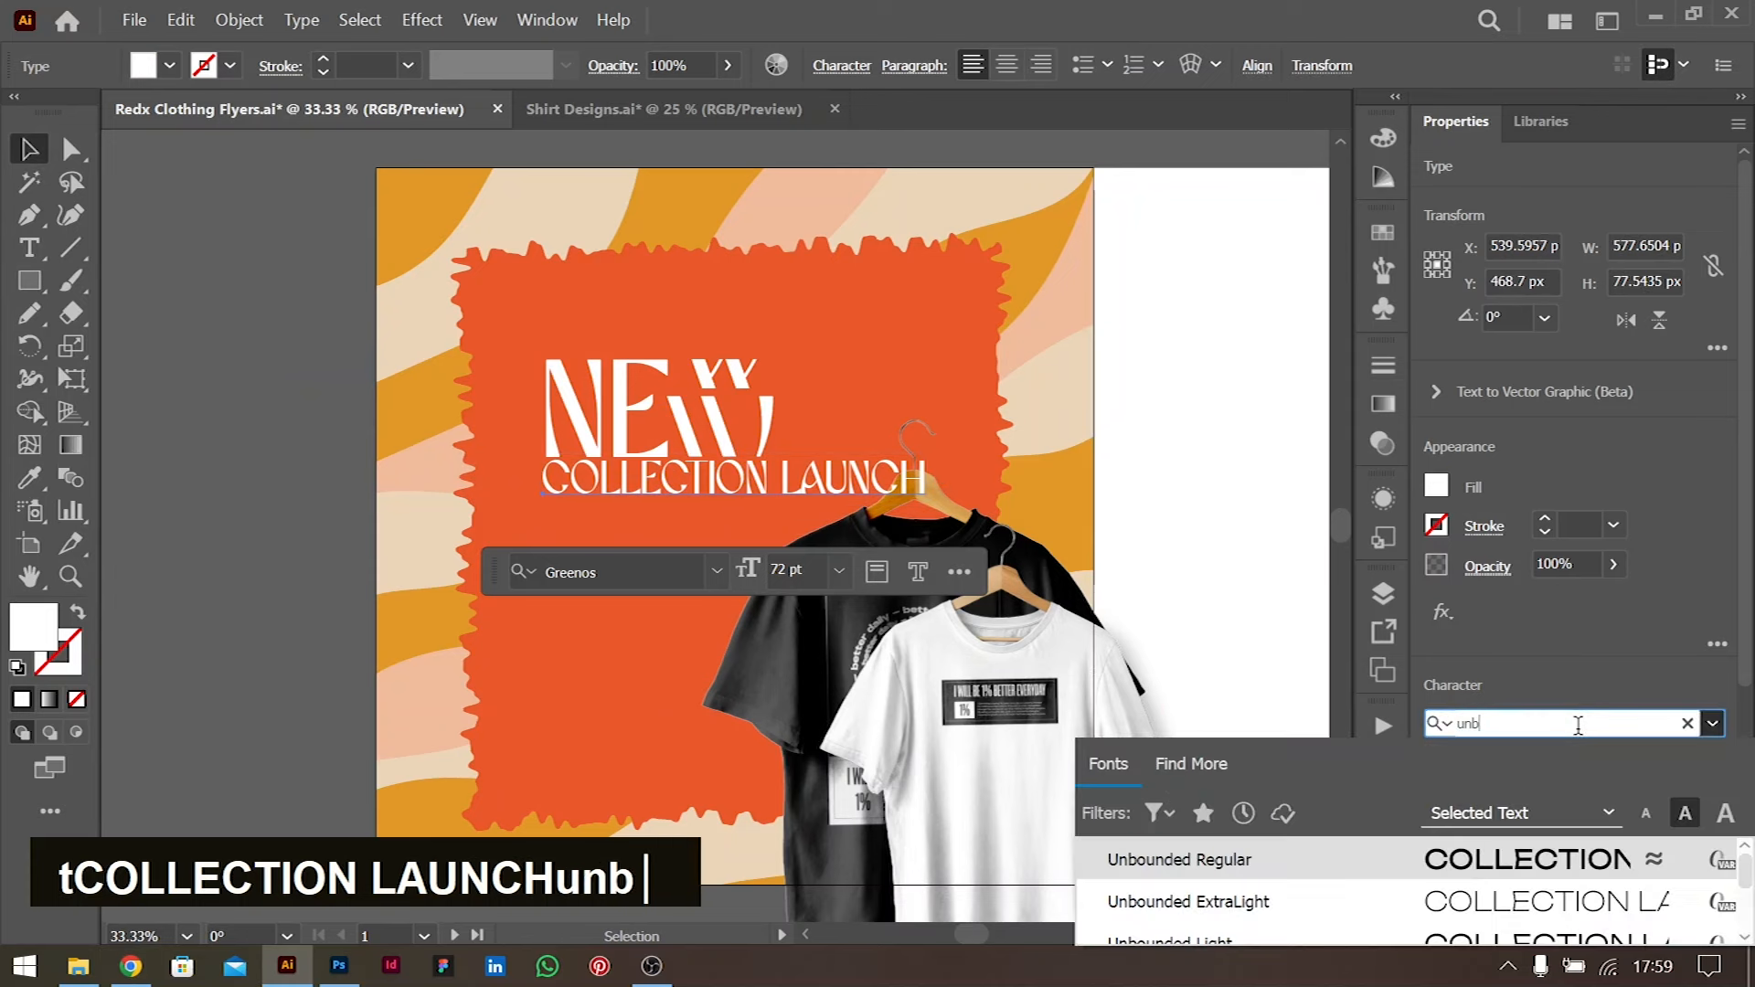
key("BackSpace")
key("BackSpace")
key("BackSpace")
type("mon")
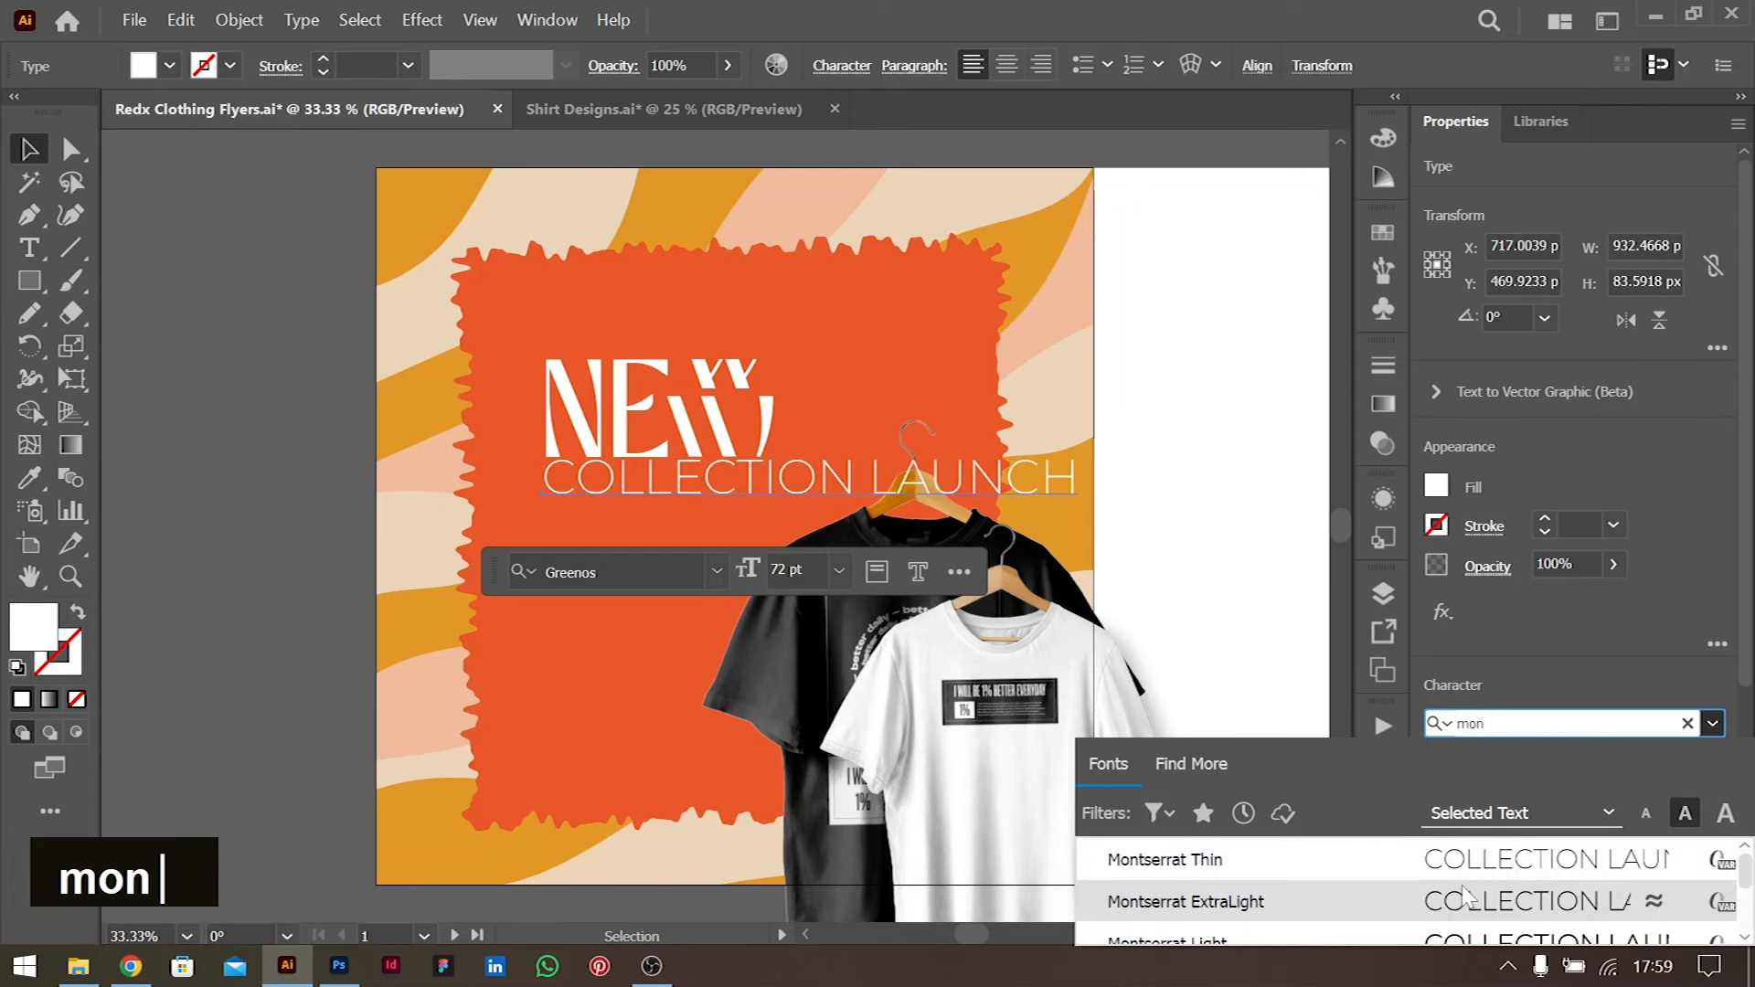
type("u")
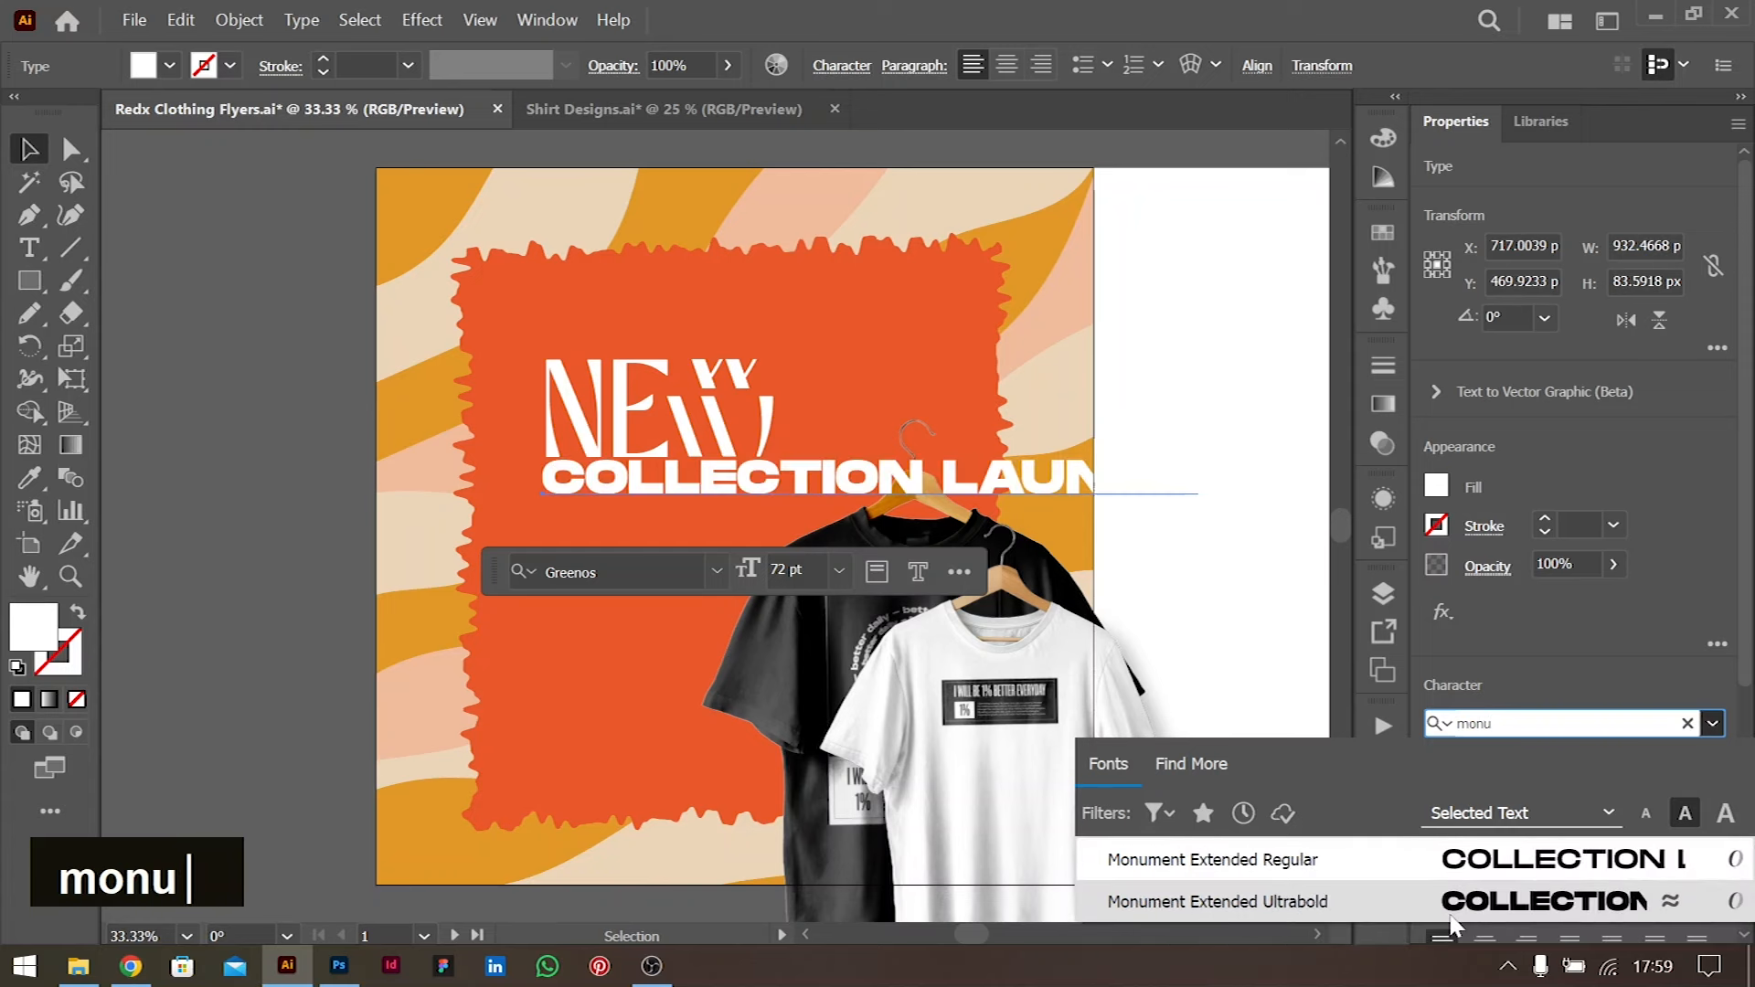
left_click(1450, 912)
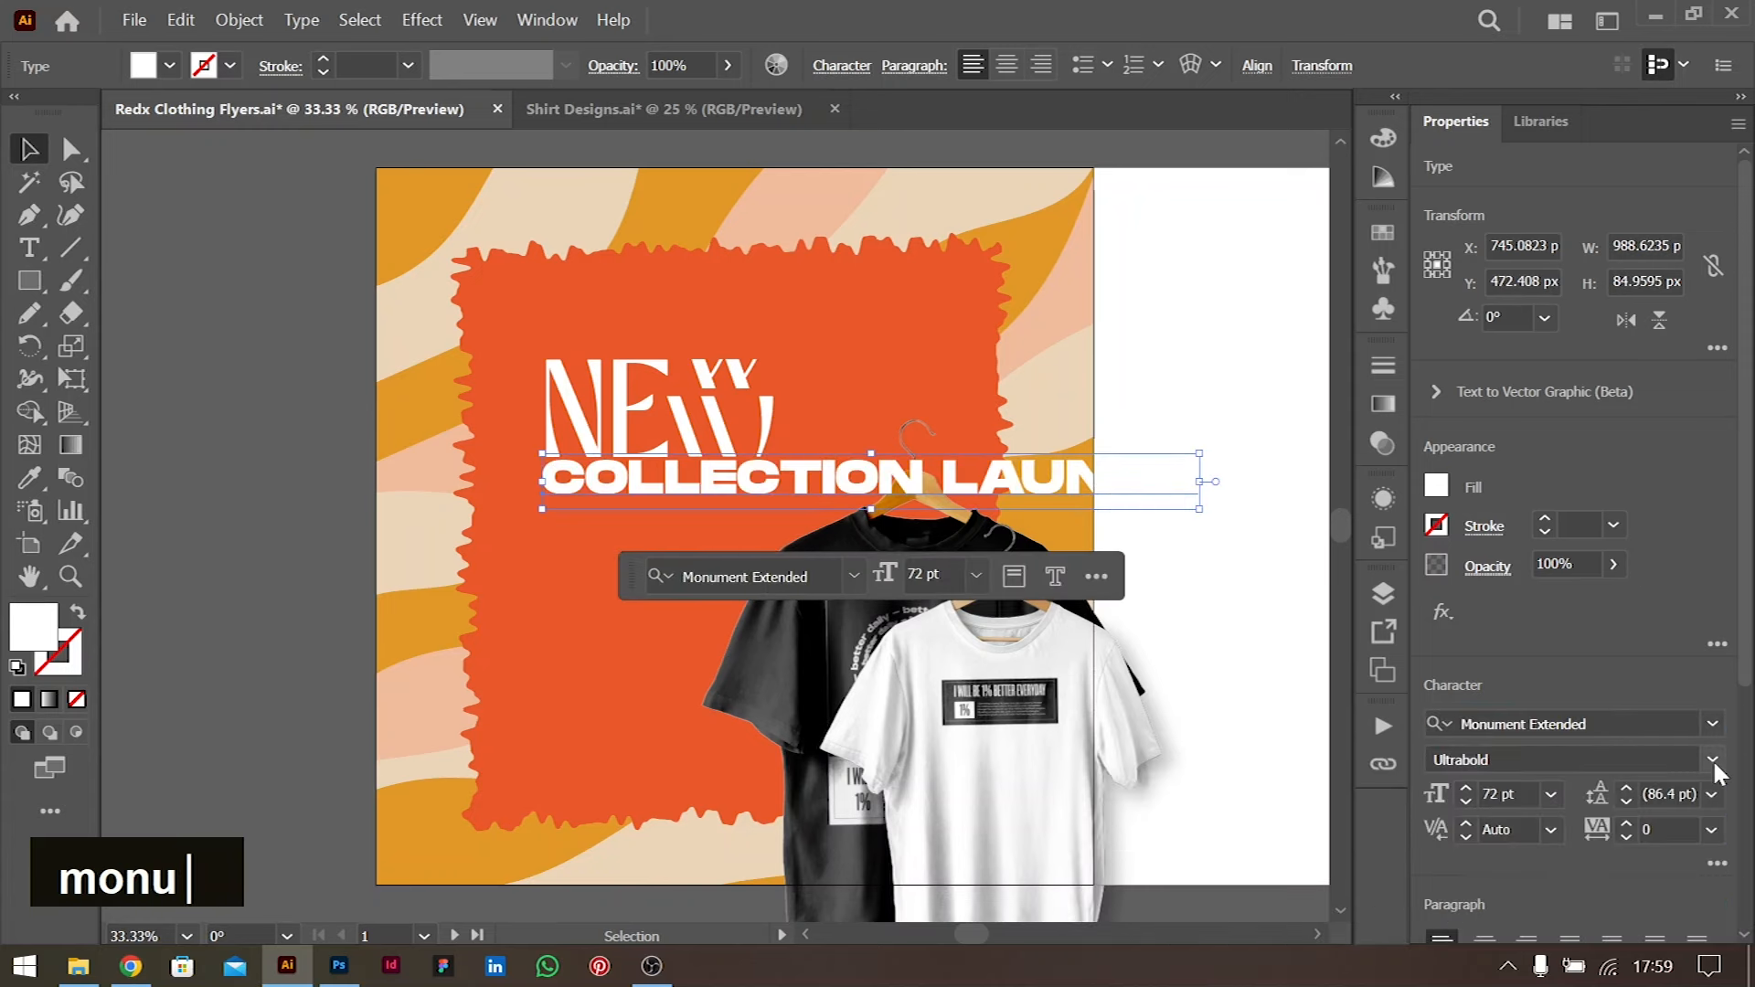
Reduce COLLECTION LAUNCH to 24 pt and place it under the NEW lettering
left_click(1551, 793)
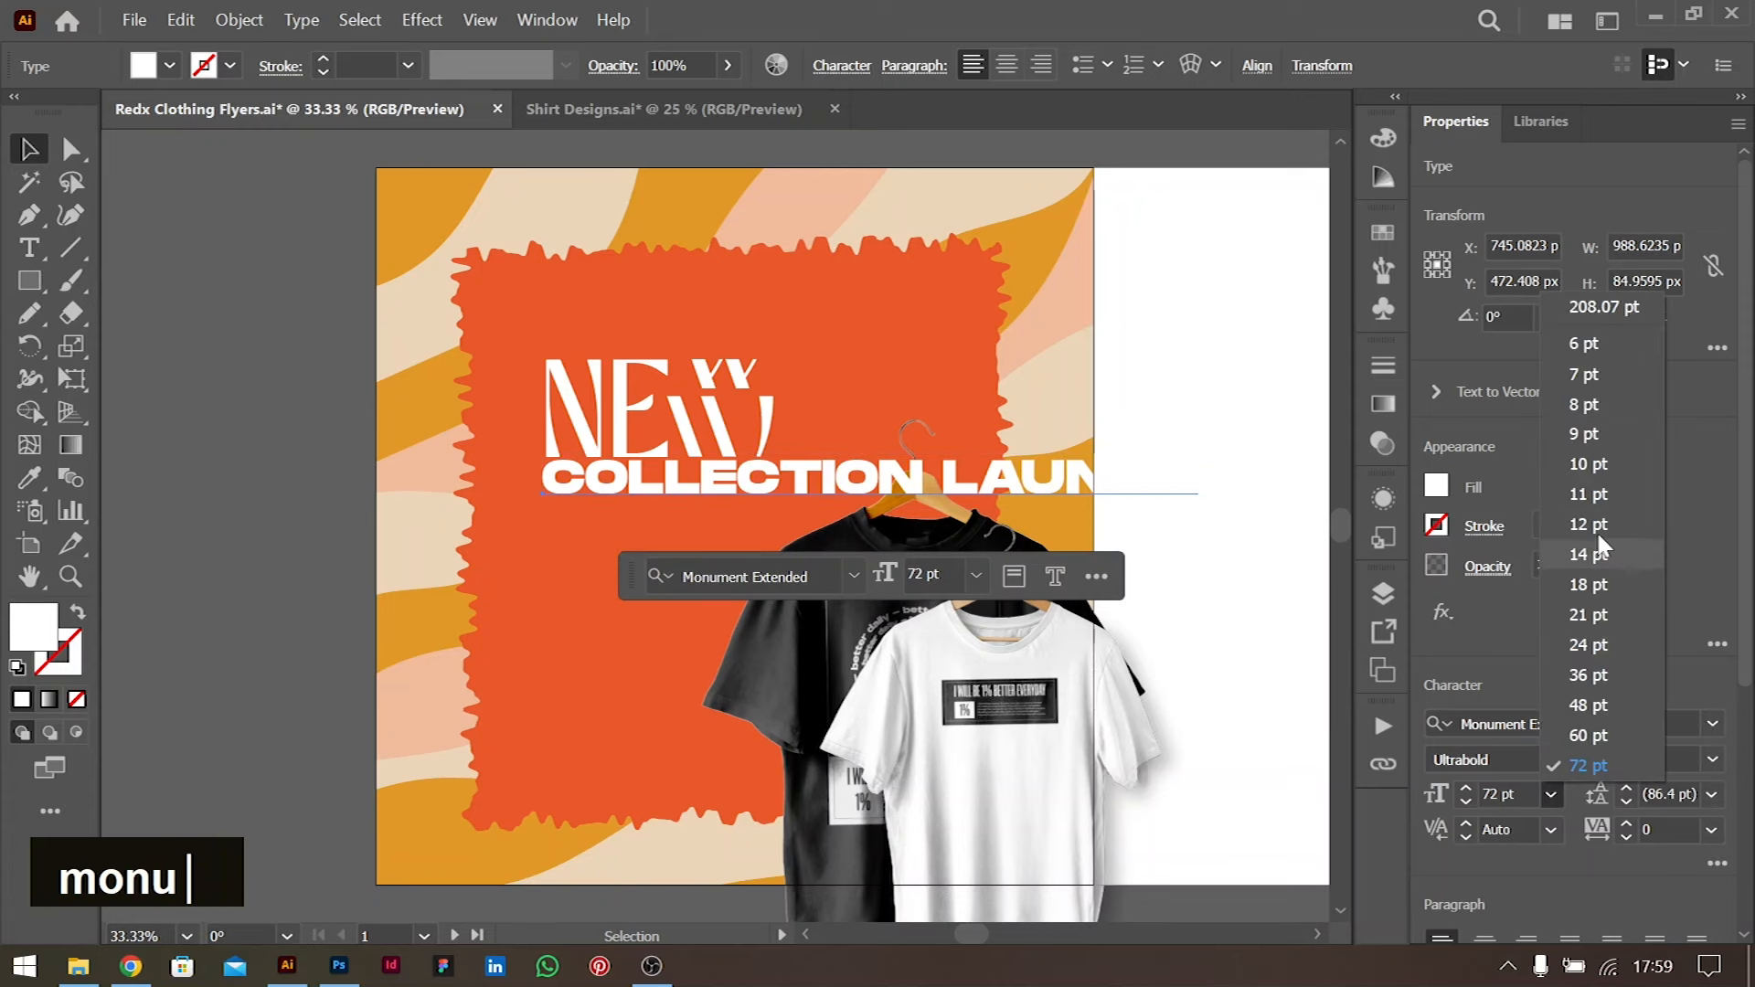
left_click(1589, 645)
left_click_drag(726, 491, 778, 480)
Scale COLLECTION LAUNCH to about 25.29 pt to match the width of NEW and nudge it close beneath the lettering
left_click(773, 482, "shift")
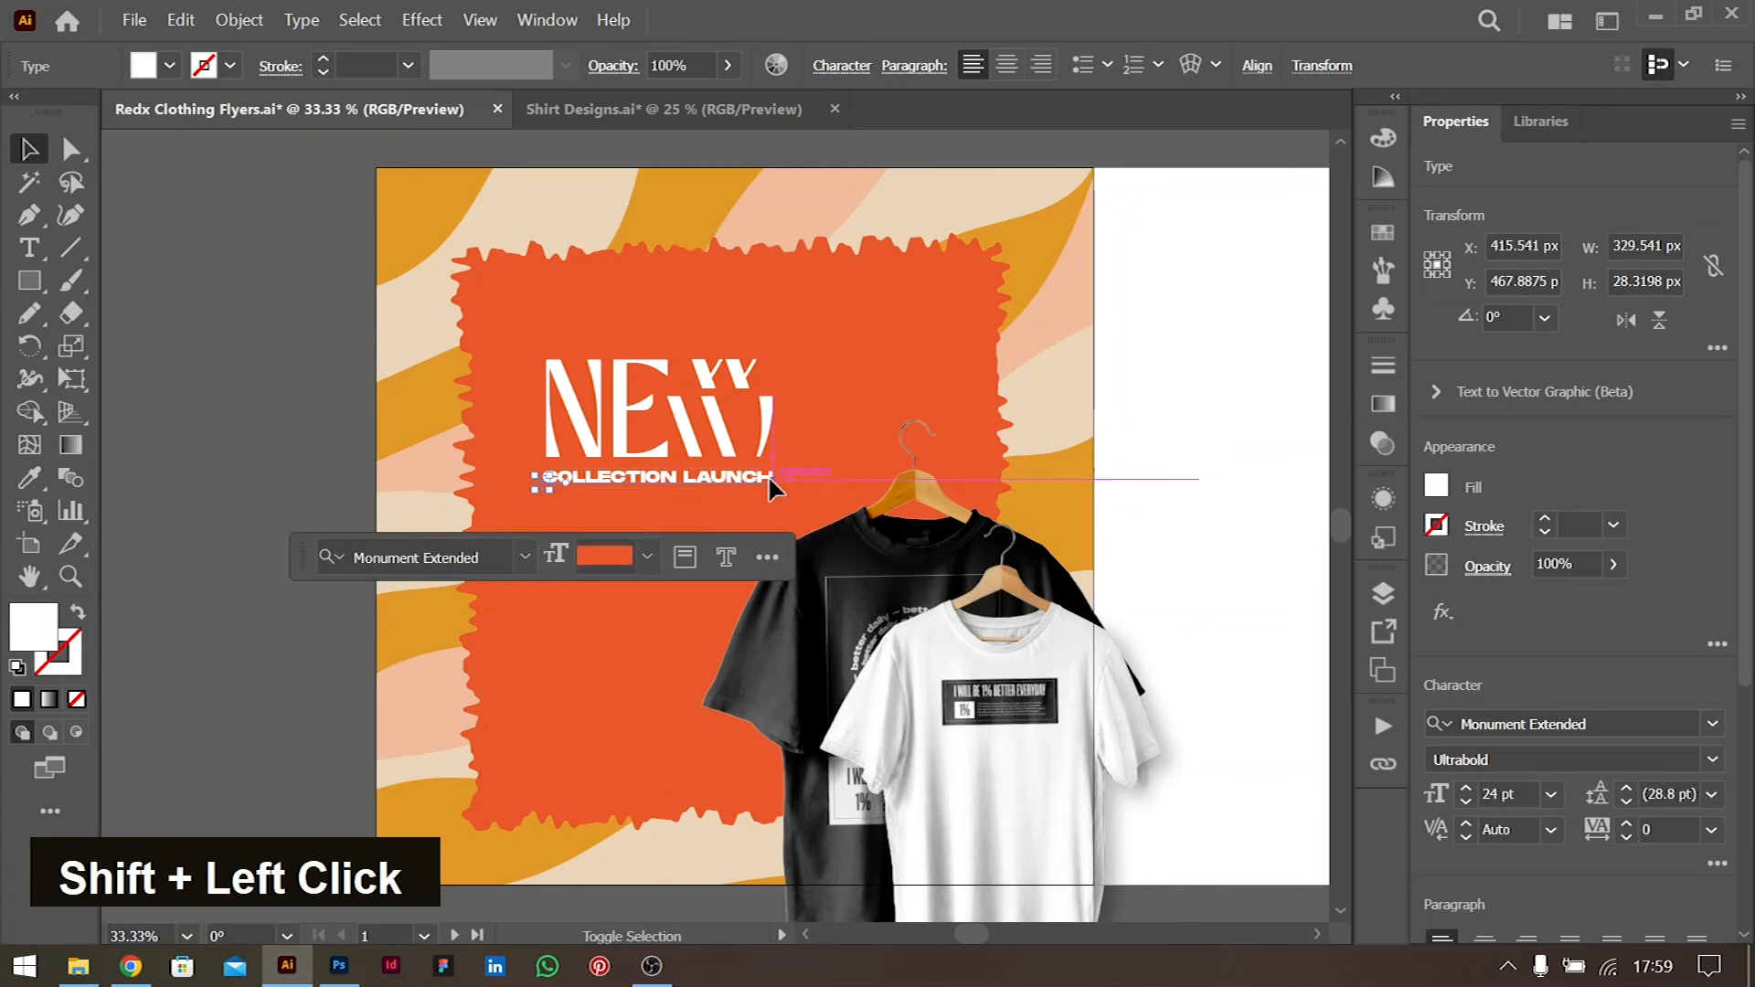
key("shift+Up")
key("Down")
key("Down")
key("Down")
key("Down")
key("Down")
key("Down")
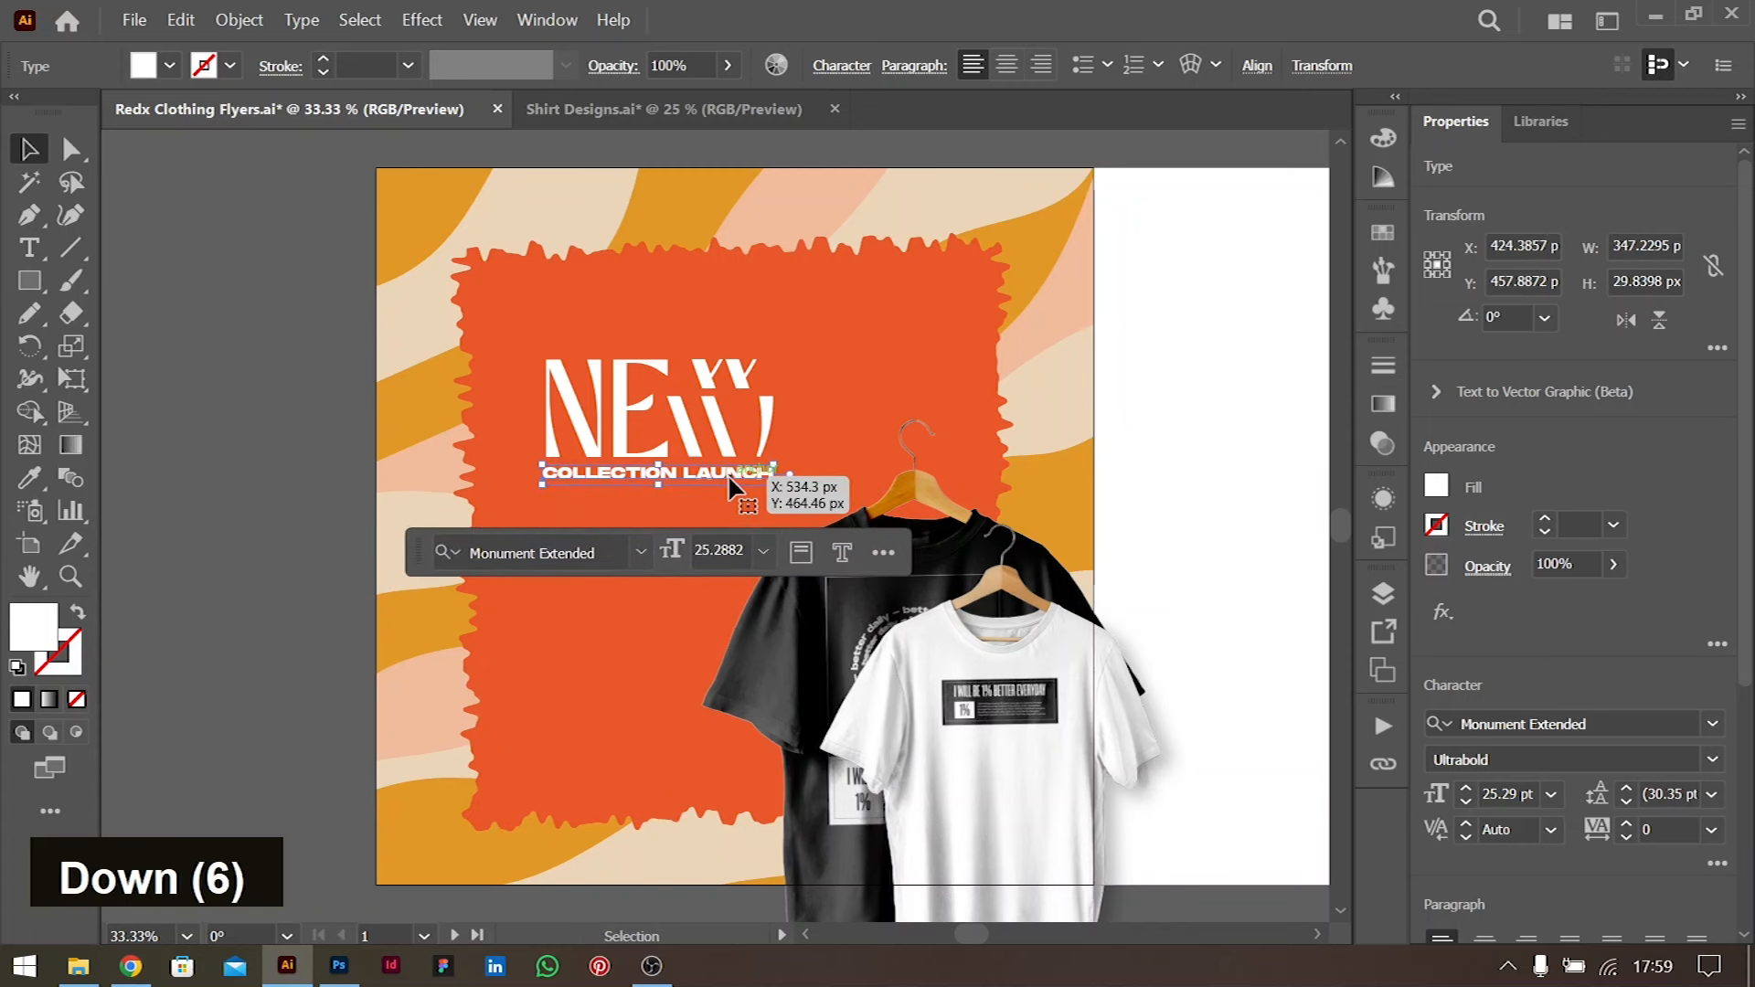
left_click(1193, 366)
Switch to ChatGPT in the browser, copy the headline "Discover Our New Timeless Collection" and return to Illustrator
key("alt+Tab")
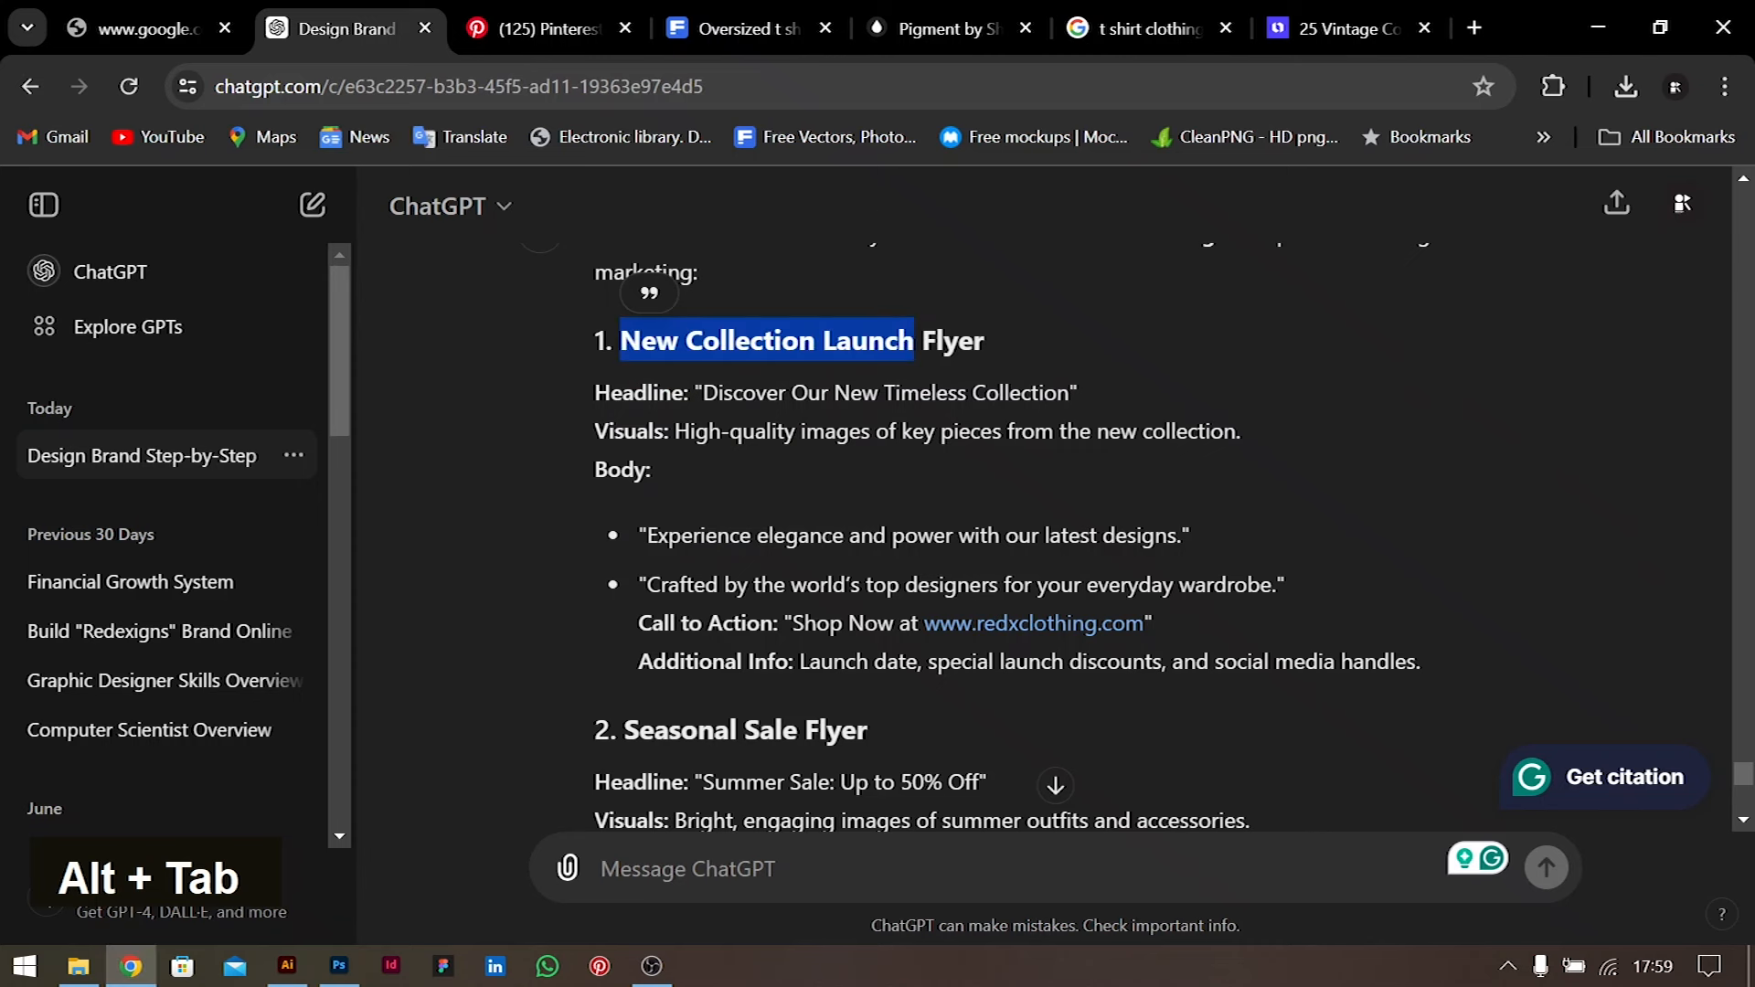
left_click_drag(702, 393, 1056, 393)
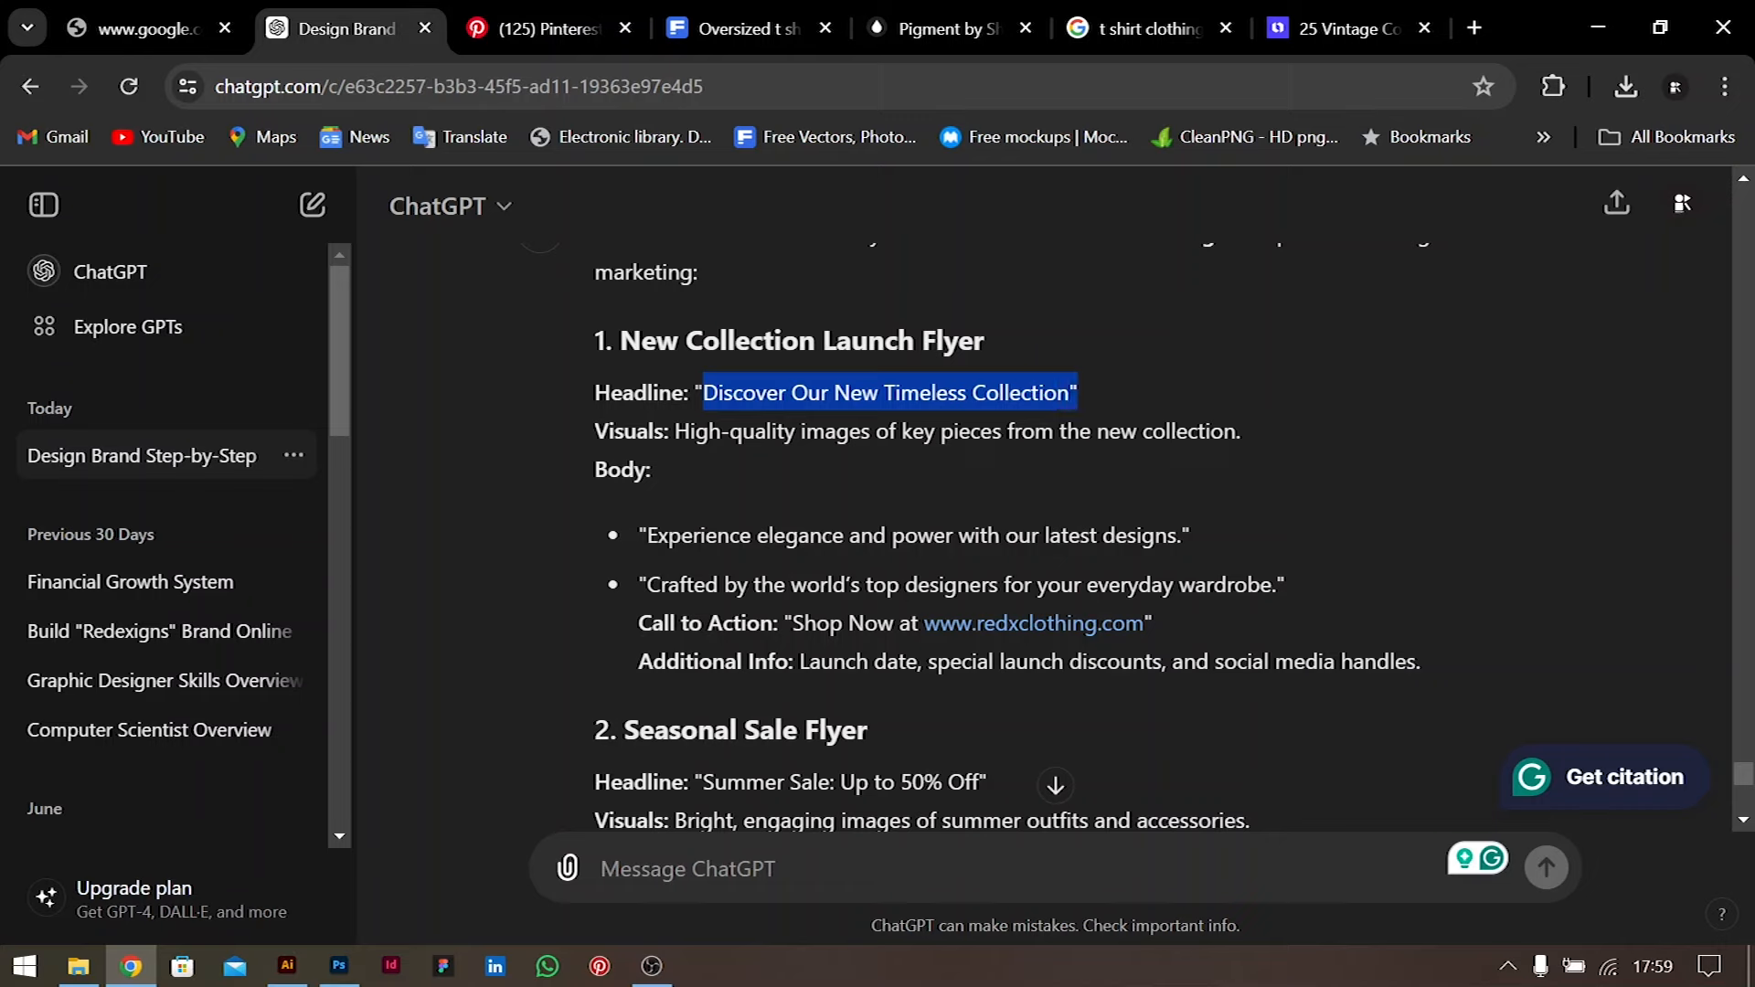
key("ctrl+c")
key("alt+Tab")
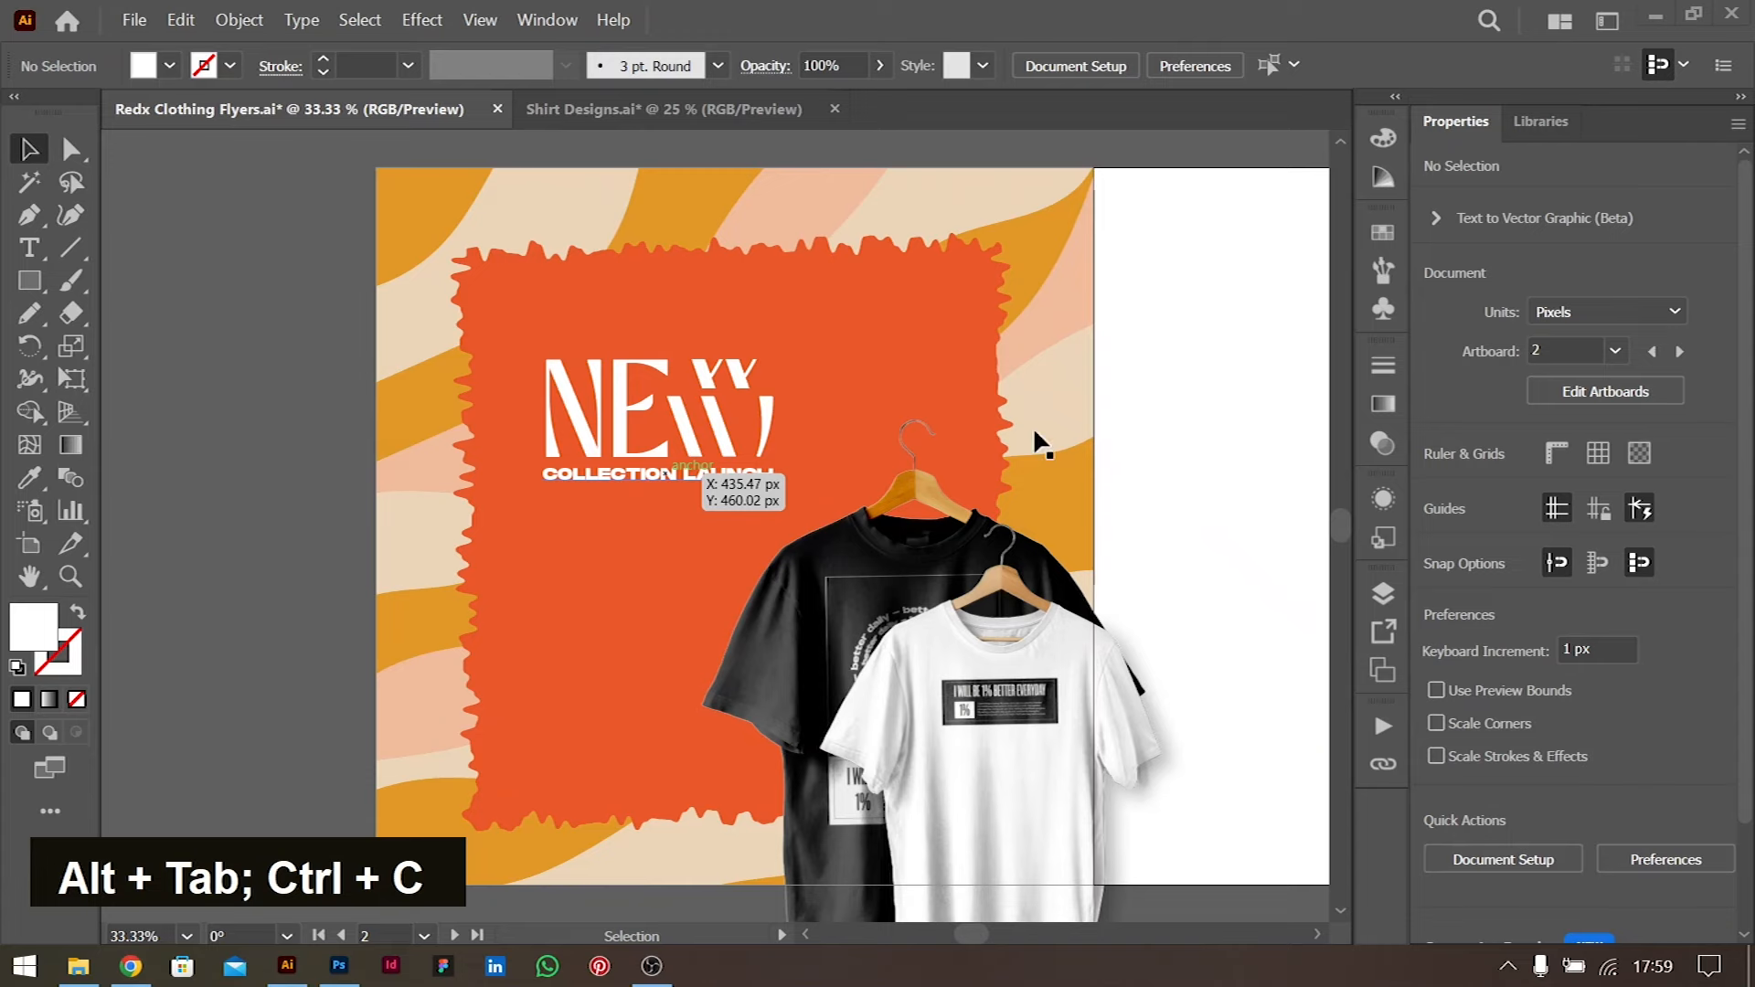
Duplicate COLLECTION LAUNCH just below the original and enlarge the copy to about 51.72 pt
scroll(768, 523, "right", 2)
left_click_drag(545, 484, 883, 499)
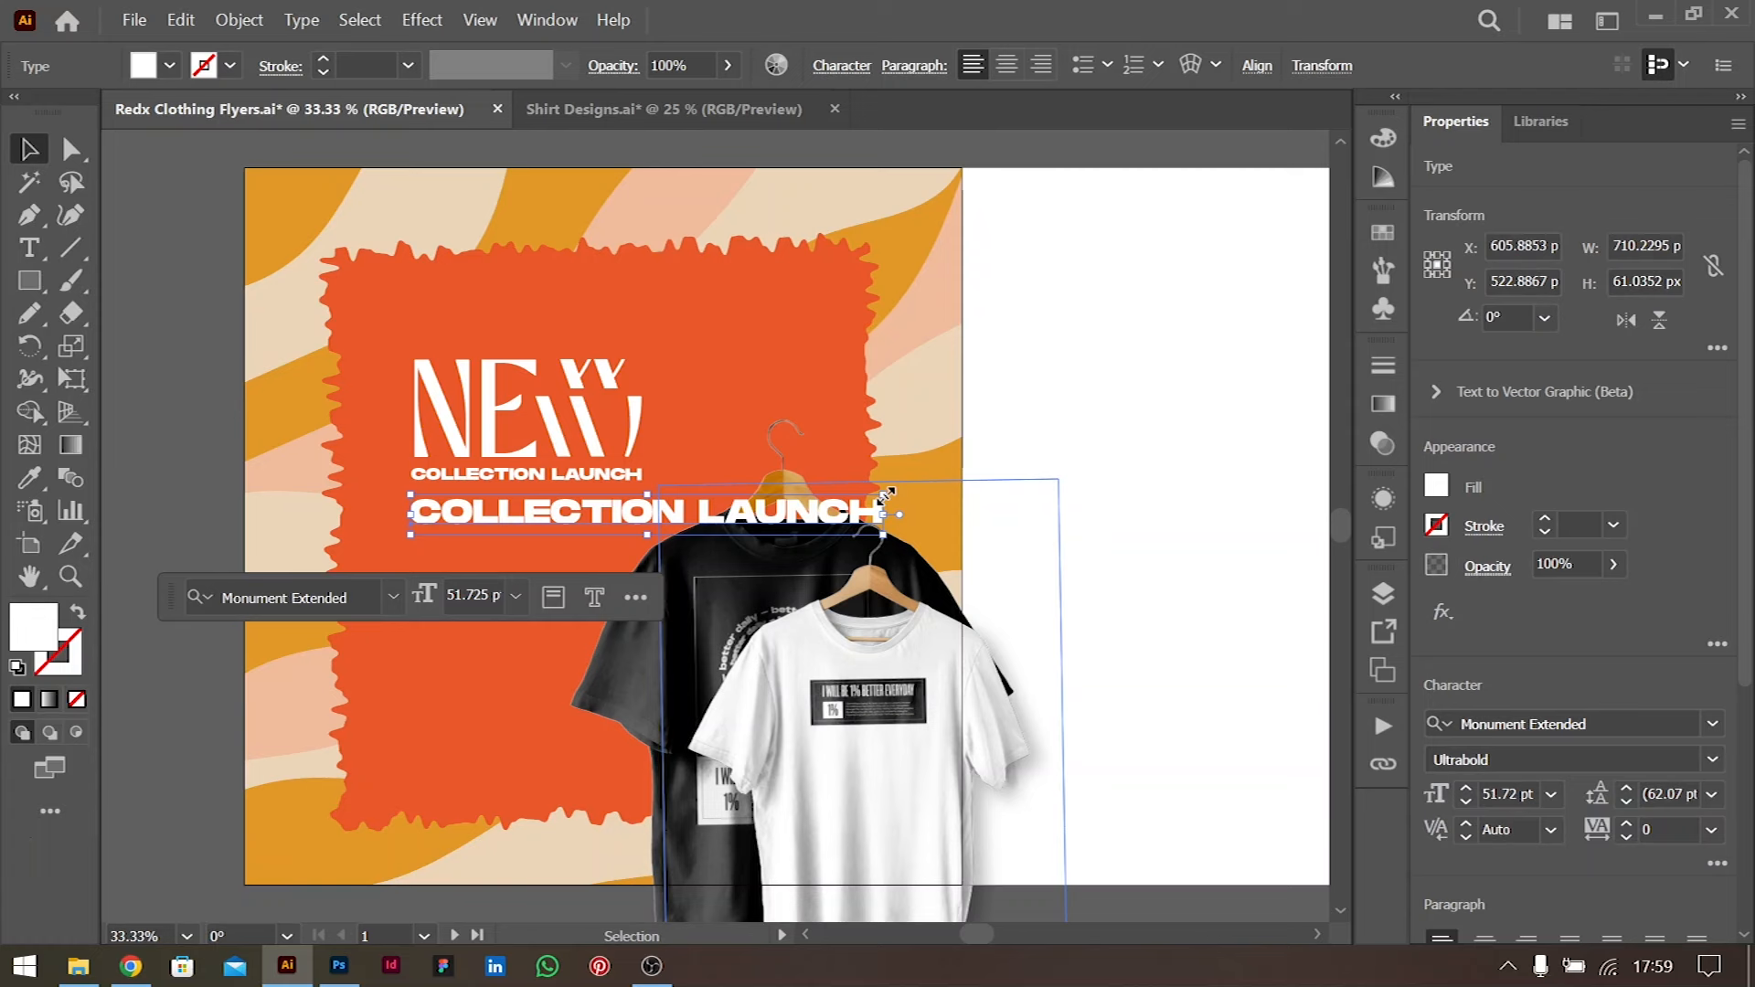
key("ctrl+minus")
key("ctrl+minus")
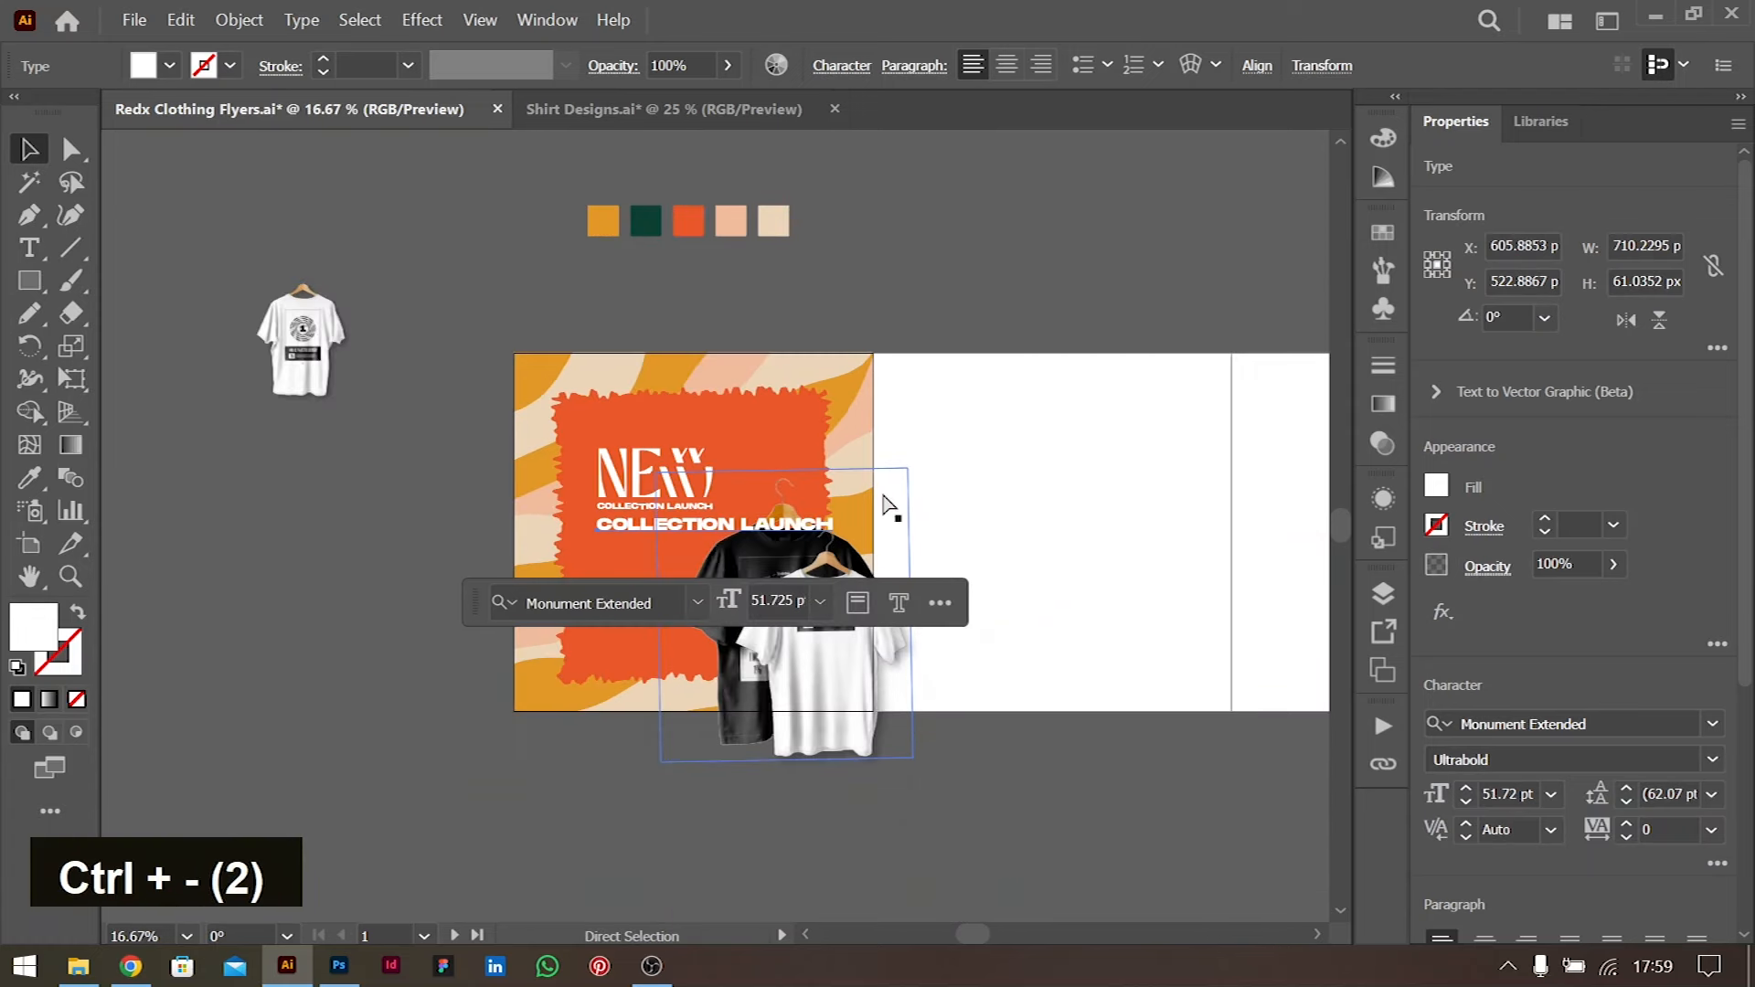
Replace the enlarged copy's text with "Discover Our New Timeless Collection"
mouse_move(683, 519)
left_mouse_down()
mouse_move(660, 524)
mouse_move(676, 528)
left_mouse_up()
double_click(668, 520)
key("ctrl+a")
type("Discover our New Timeless Collection")
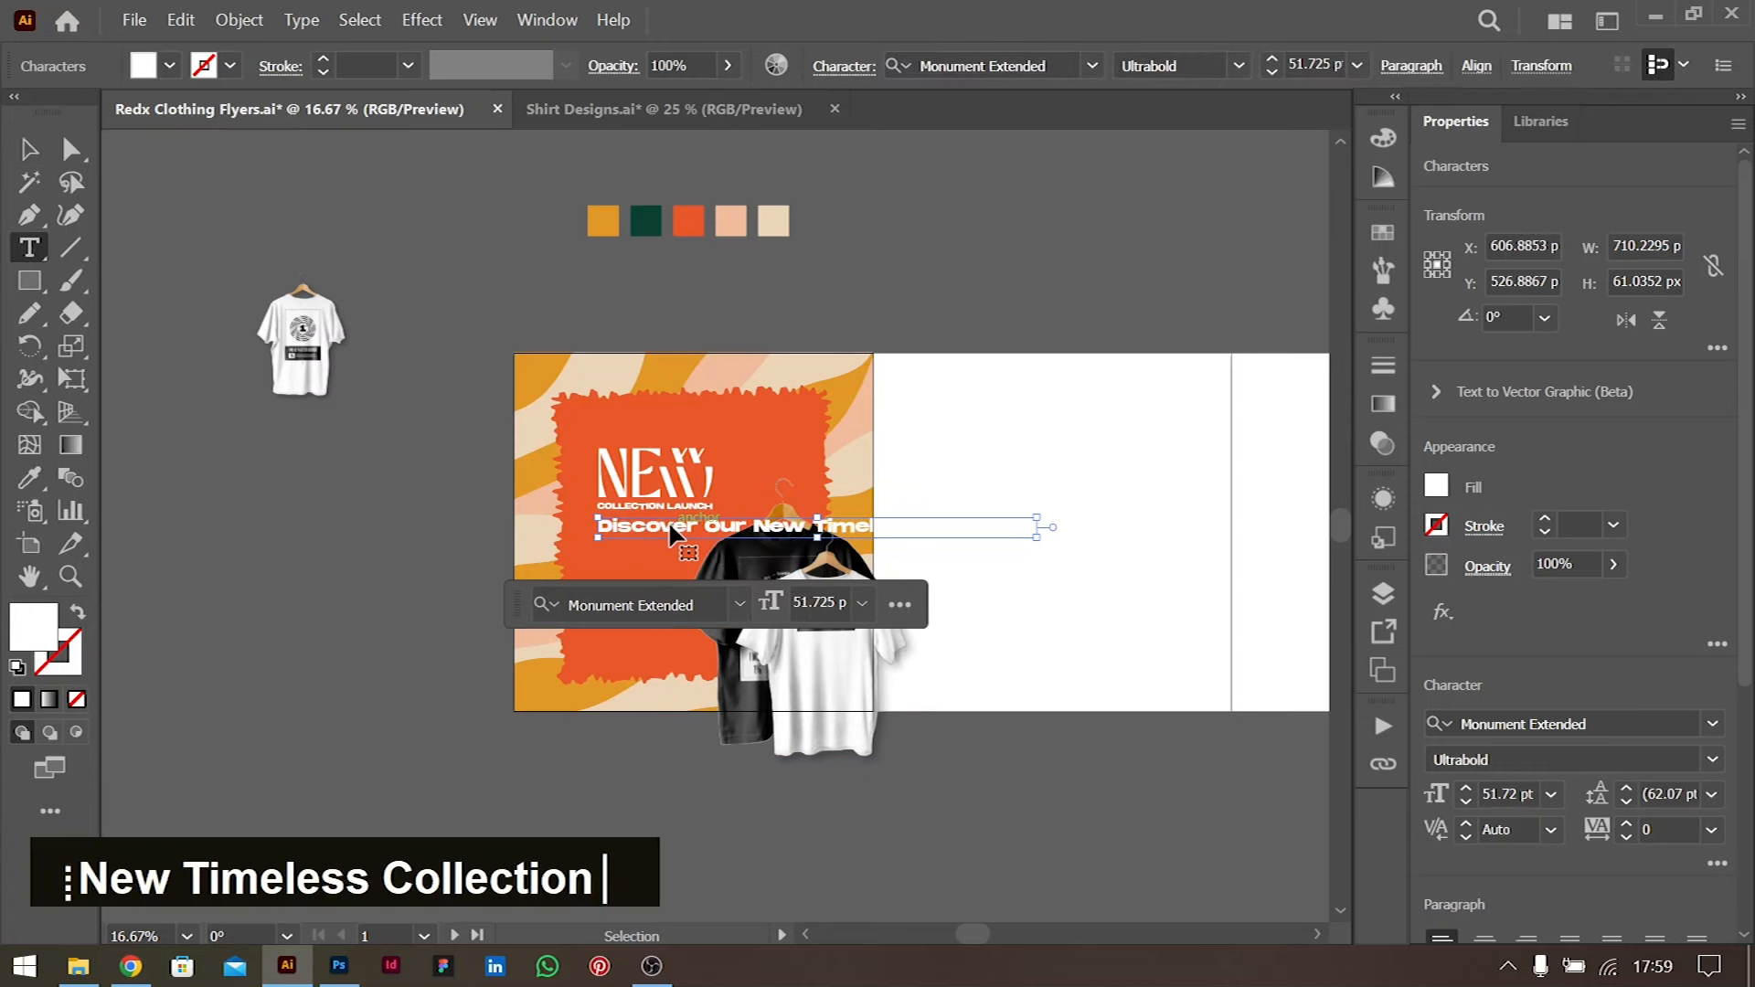
Convert the whole Discover Our New Timeless Collection line to uppercase
key("ctrl+a")
left_click(302, 19)
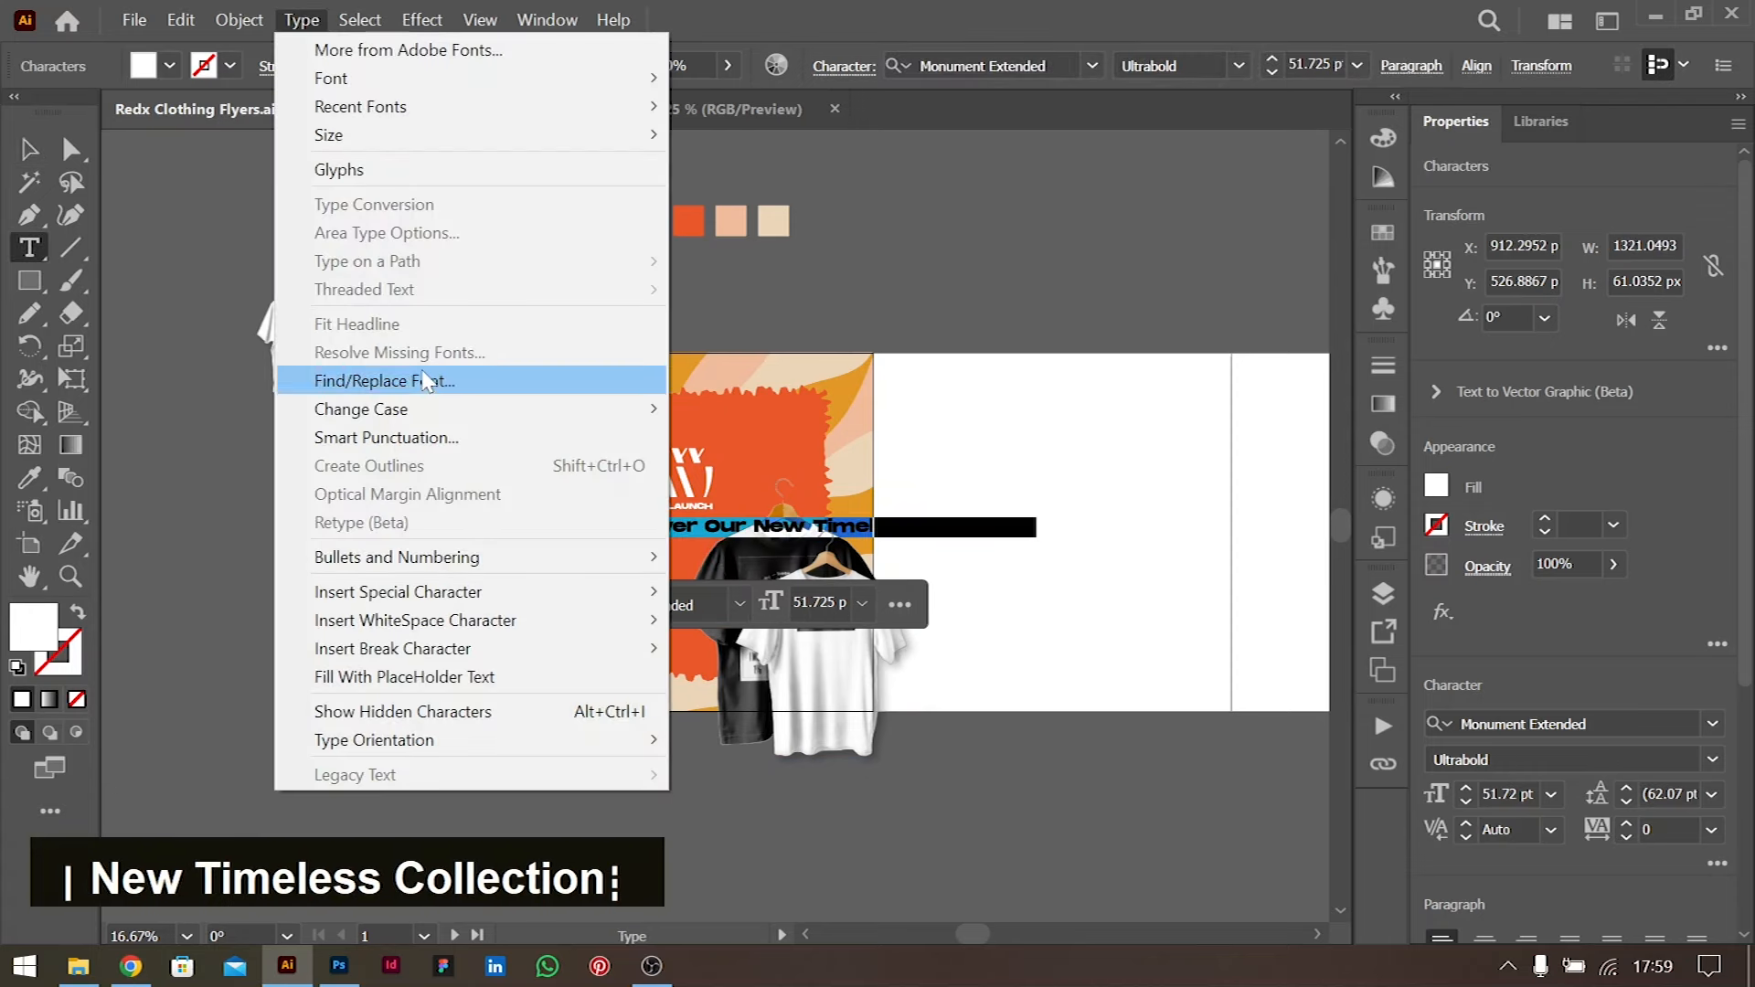
mouse_move(470, 412)
left_click(718, 411)
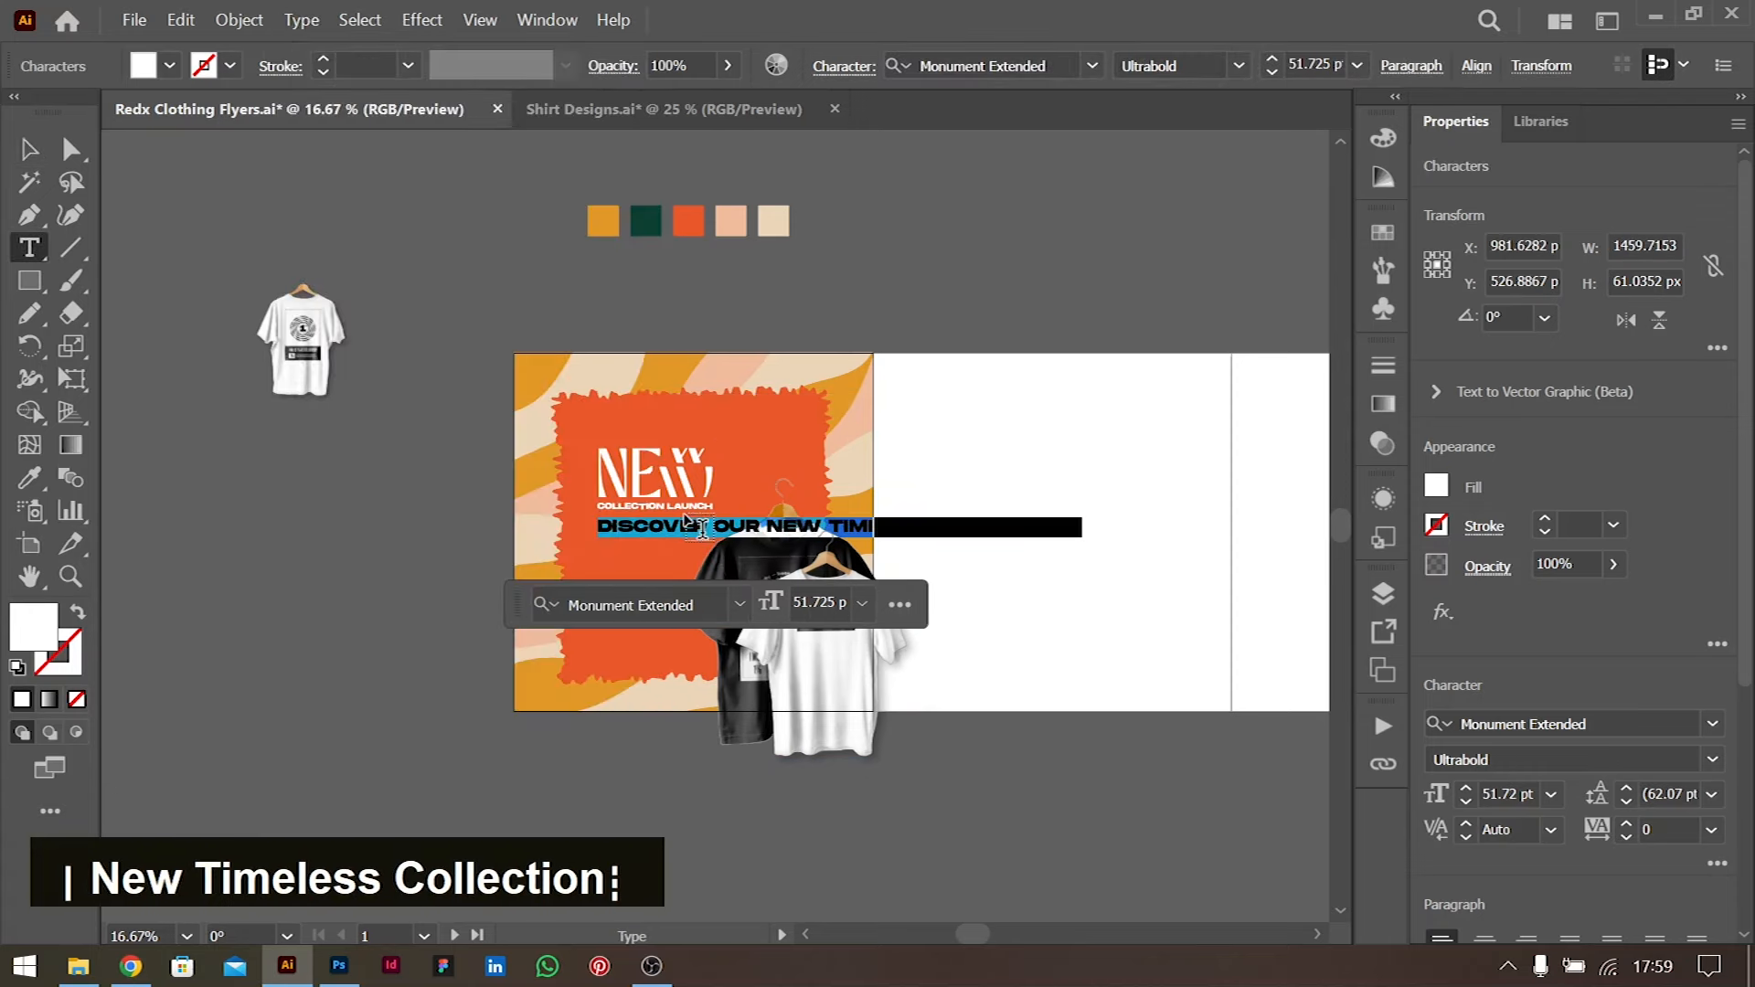
key("Escape")
Rotate the headline line about 7.96° and place a smaller copy of about 23.13 pt across the NEW lettering
left_click_drag(681, 528, 552, 569)
left_click_drag(968, 552, 967, 518)
left_click_drag(809, 560, 825, 448)
left_click_drag(971, 428, 705, 467)
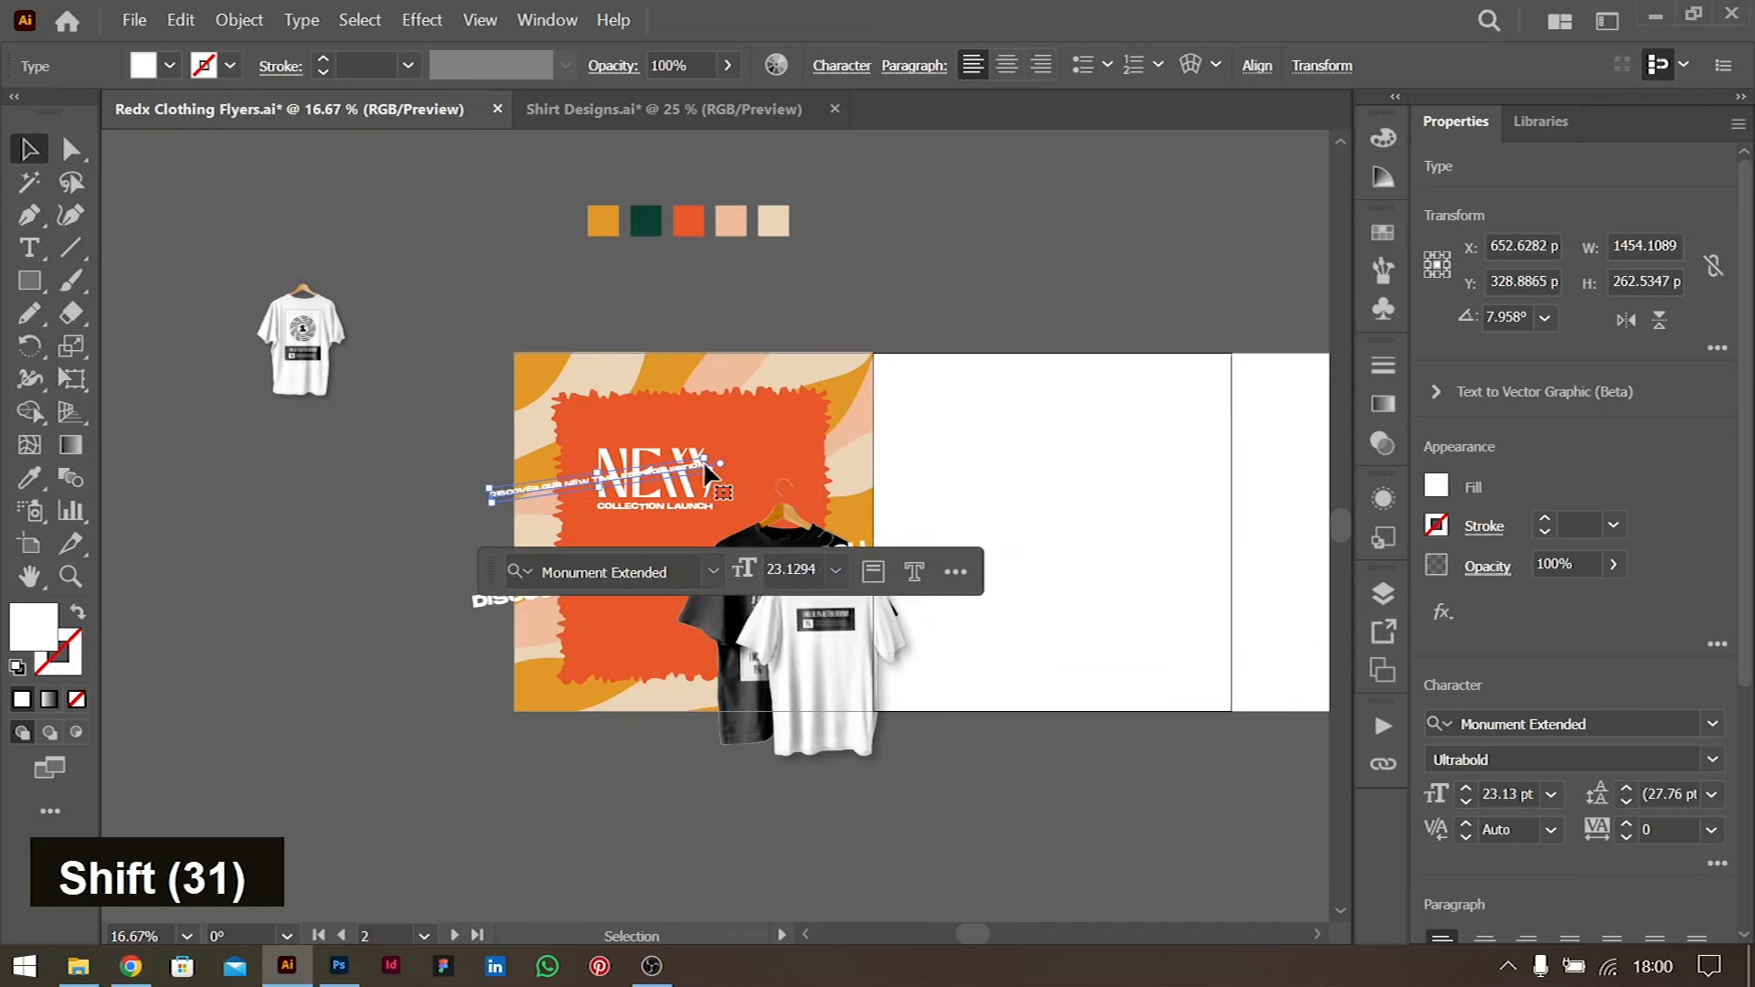
Add a dash at the end of the smaller slanted DISCOVER OUR NEW TIMELESS COLLECTION line
key("ctrl+minus")
key("ctrl+minus")
key("ctrl+minus")
key("ctrl+equal")
key("ctrl+equal")
key("ctrl+equal")
key("ctrl+equal")
key("ctrl+equal")
key("ctrl+equal")
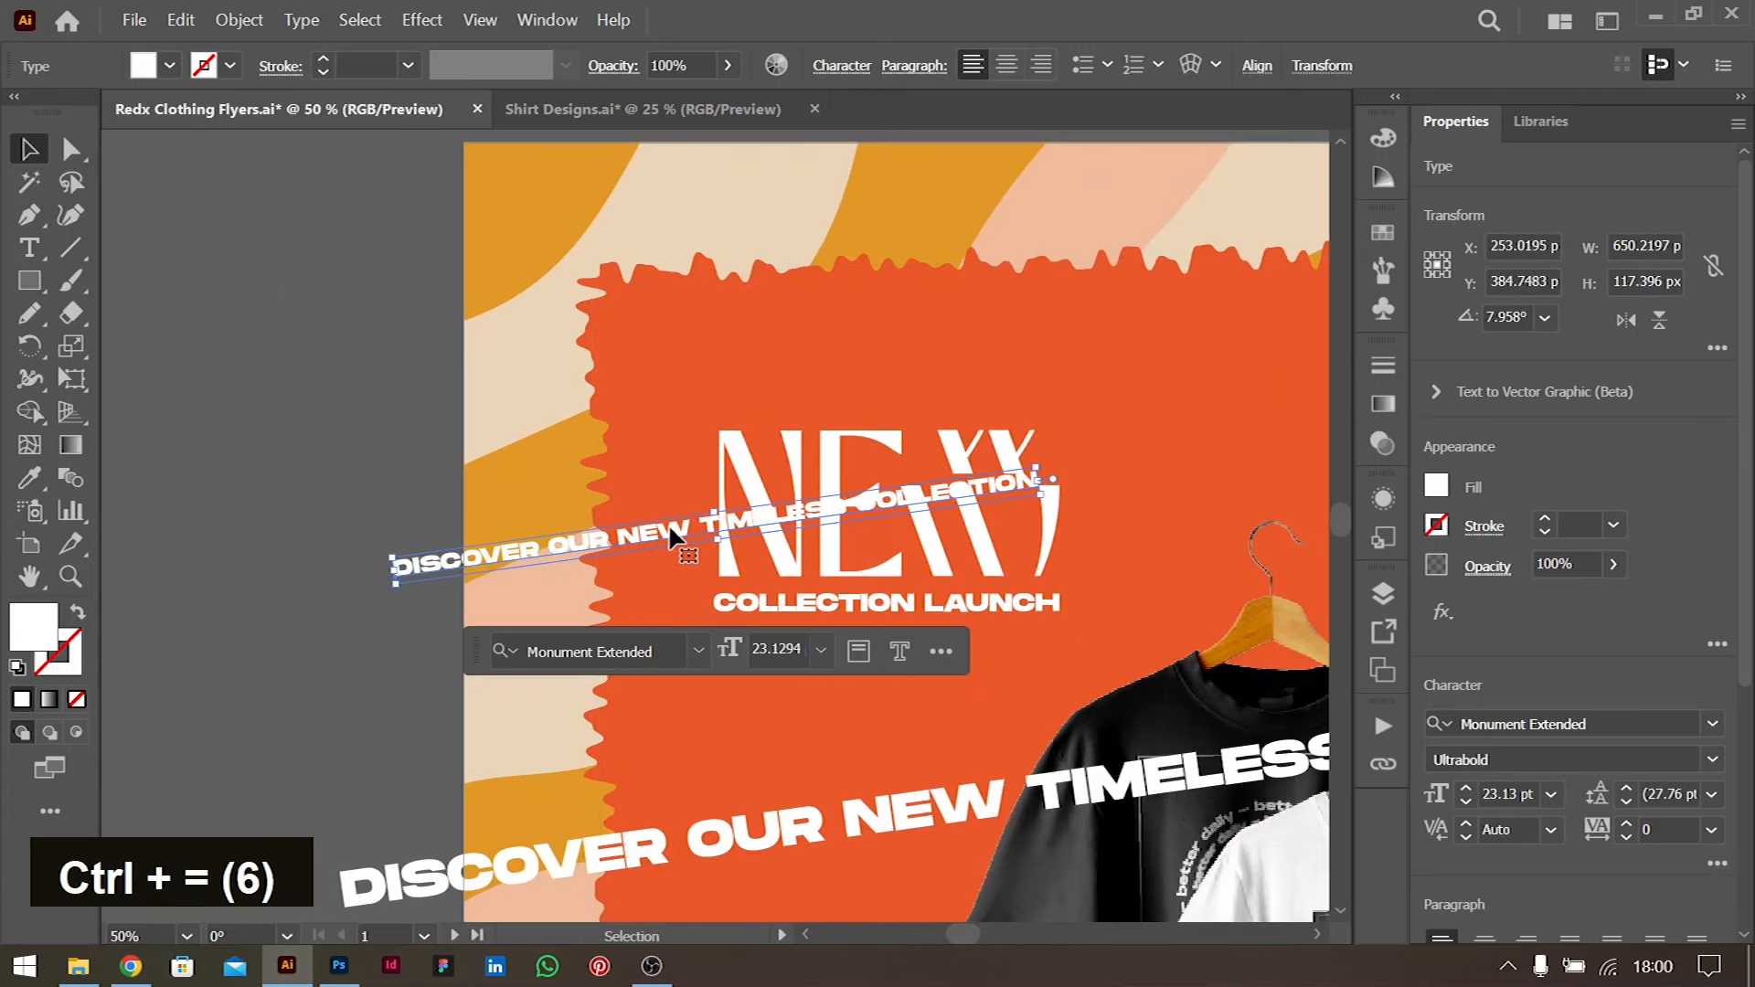
double_click(670, 533)
key("Down")
key("Down")
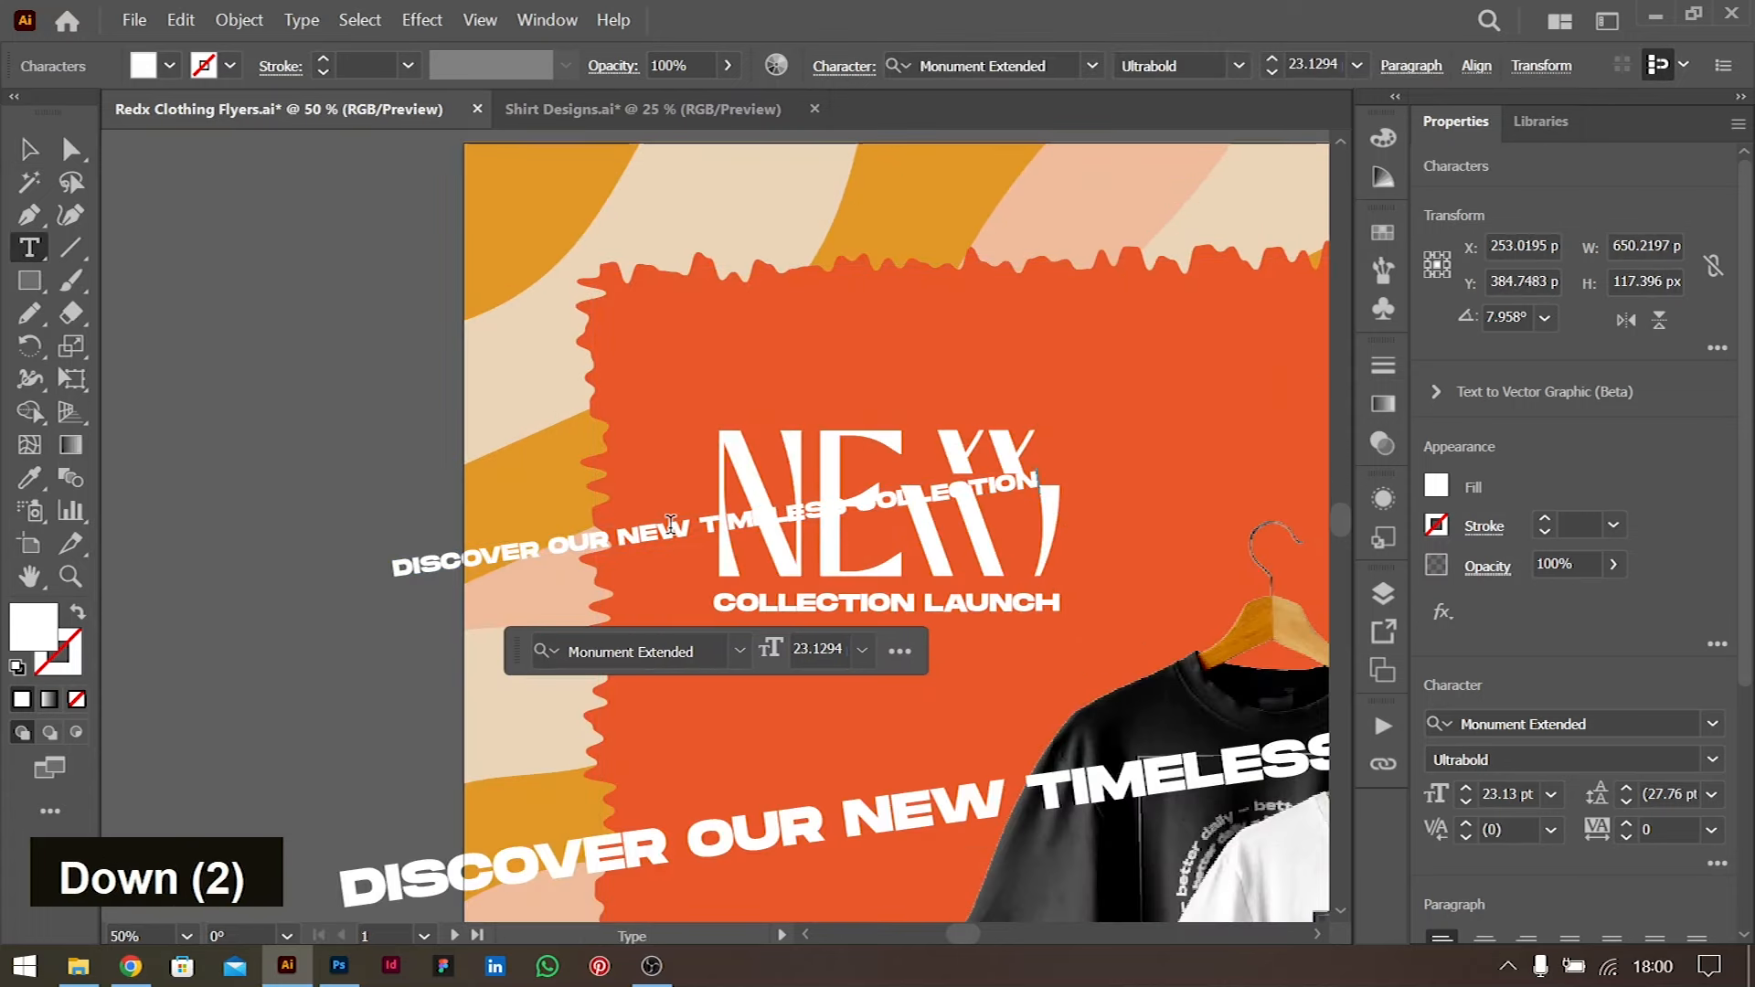
type("-")
Repeat the full phrase with its dash once more at the end of the smaller slanted line
key("ctrl+a")
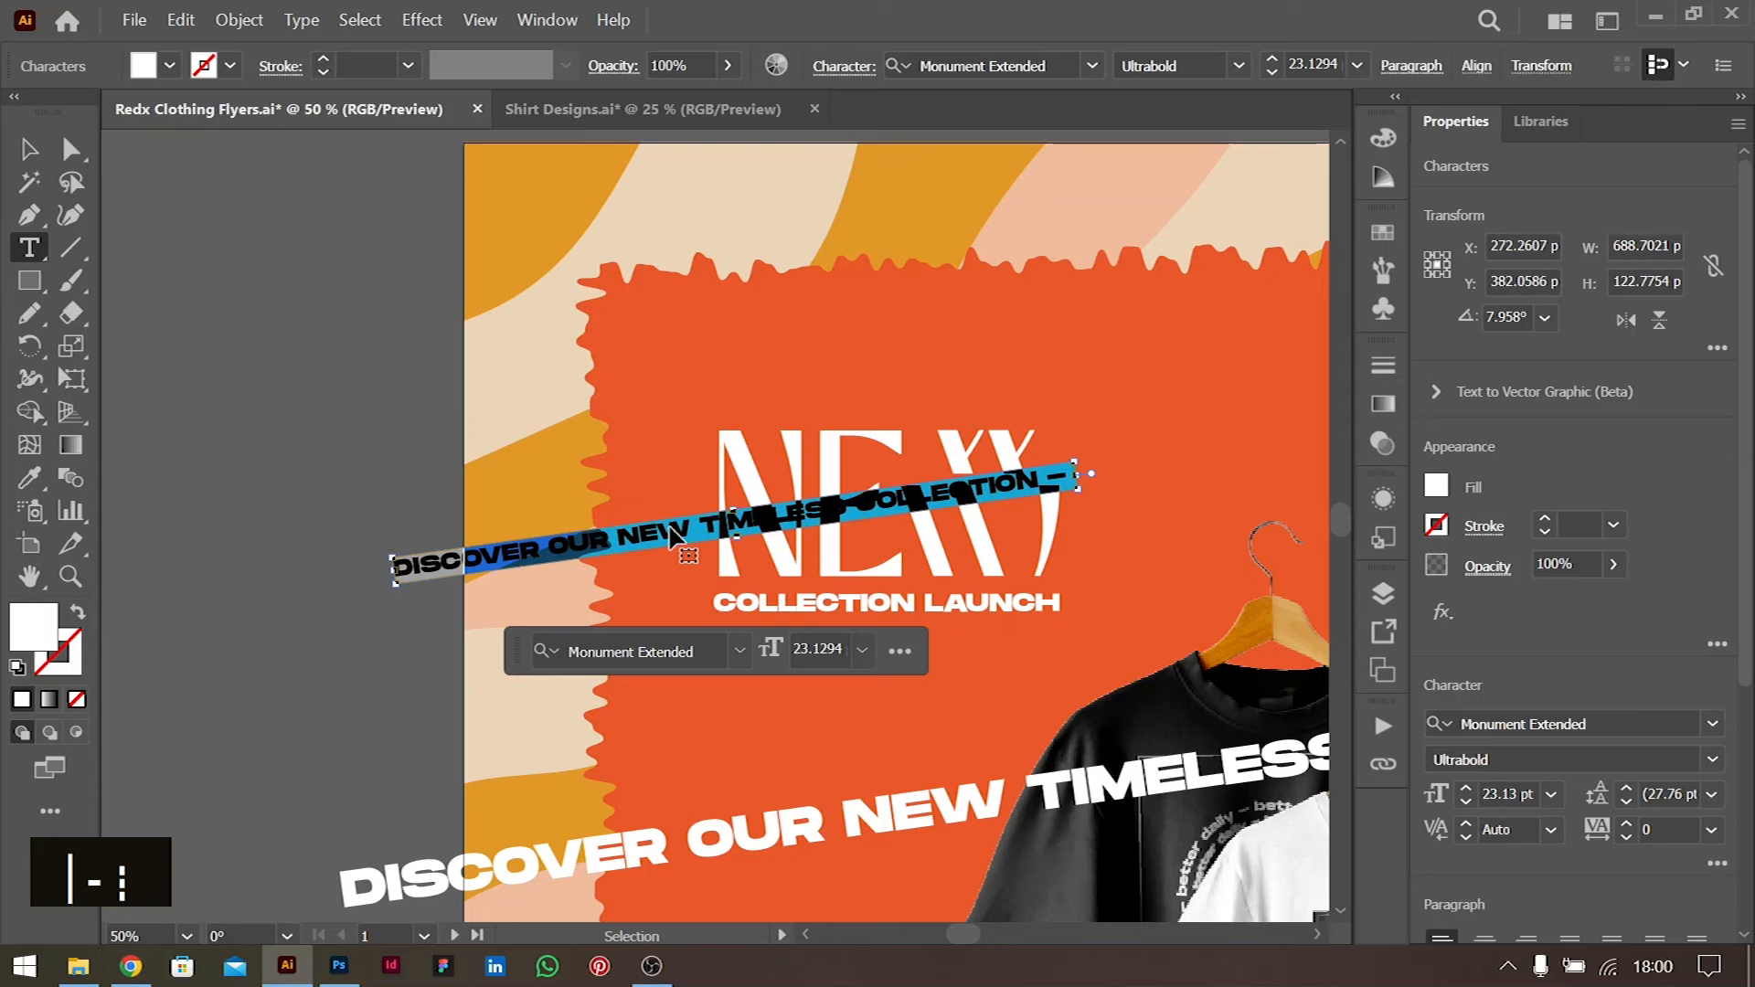
key("Right")
key("ctrl+v")
scroll(672, 535, "right", 5)
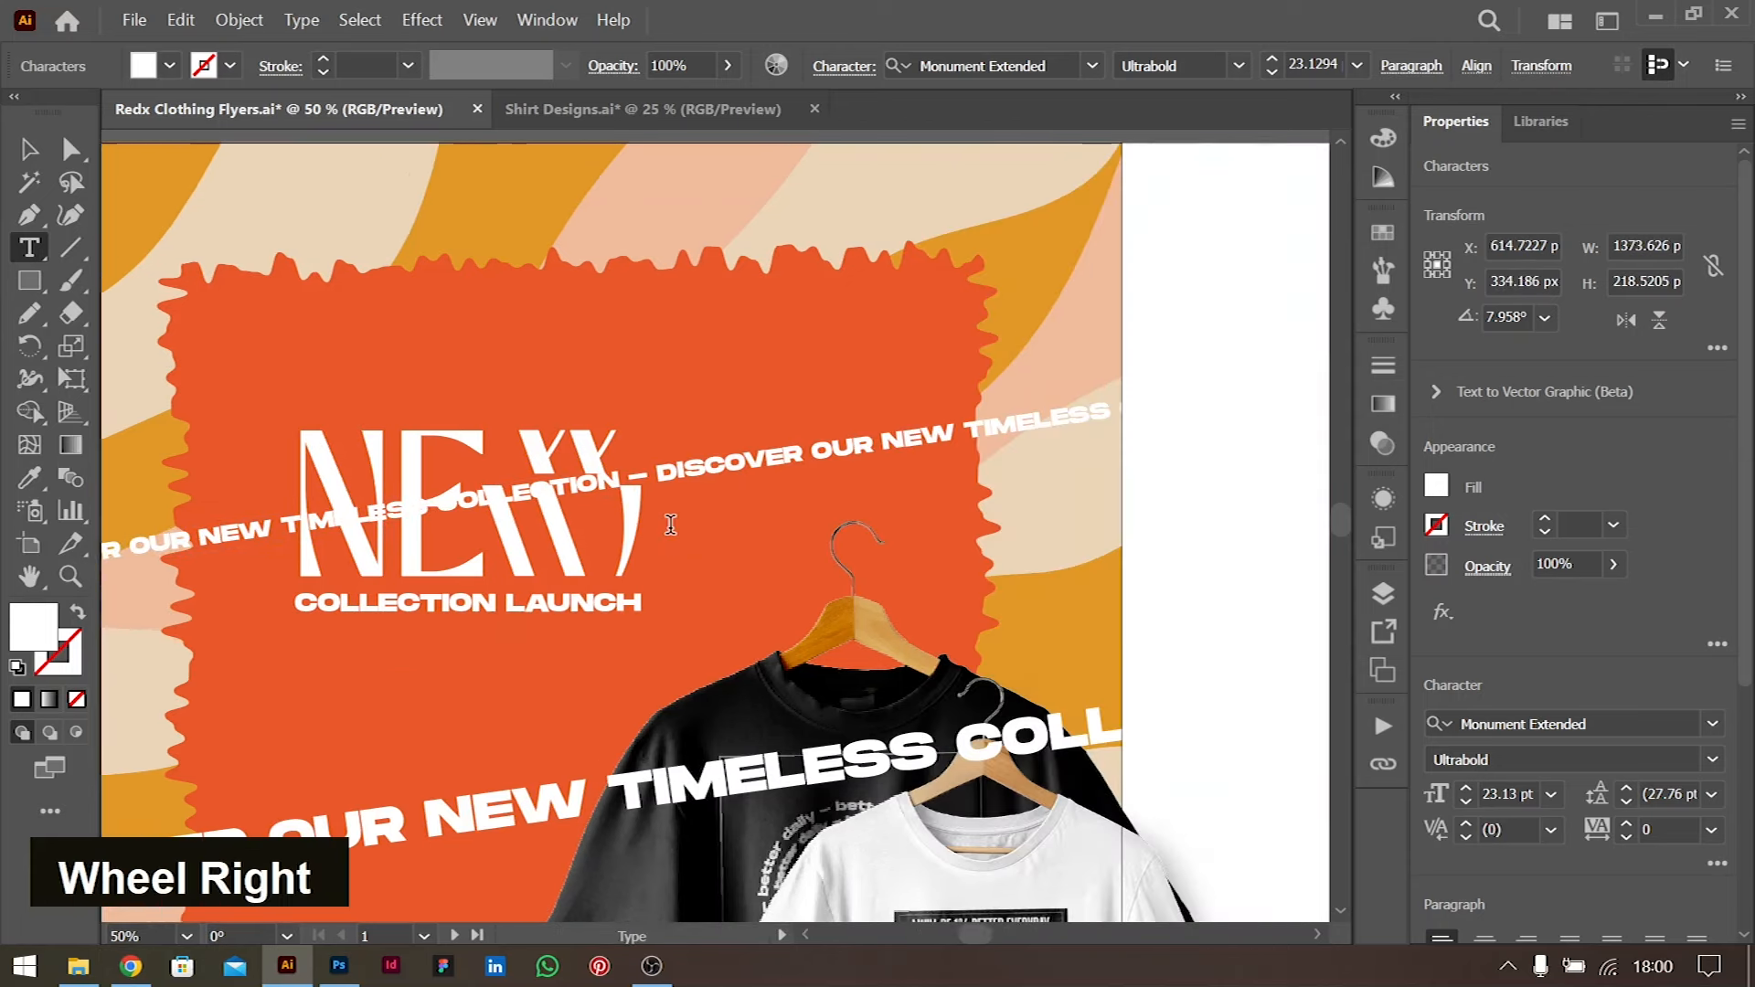
key("ctrl+shift+a")
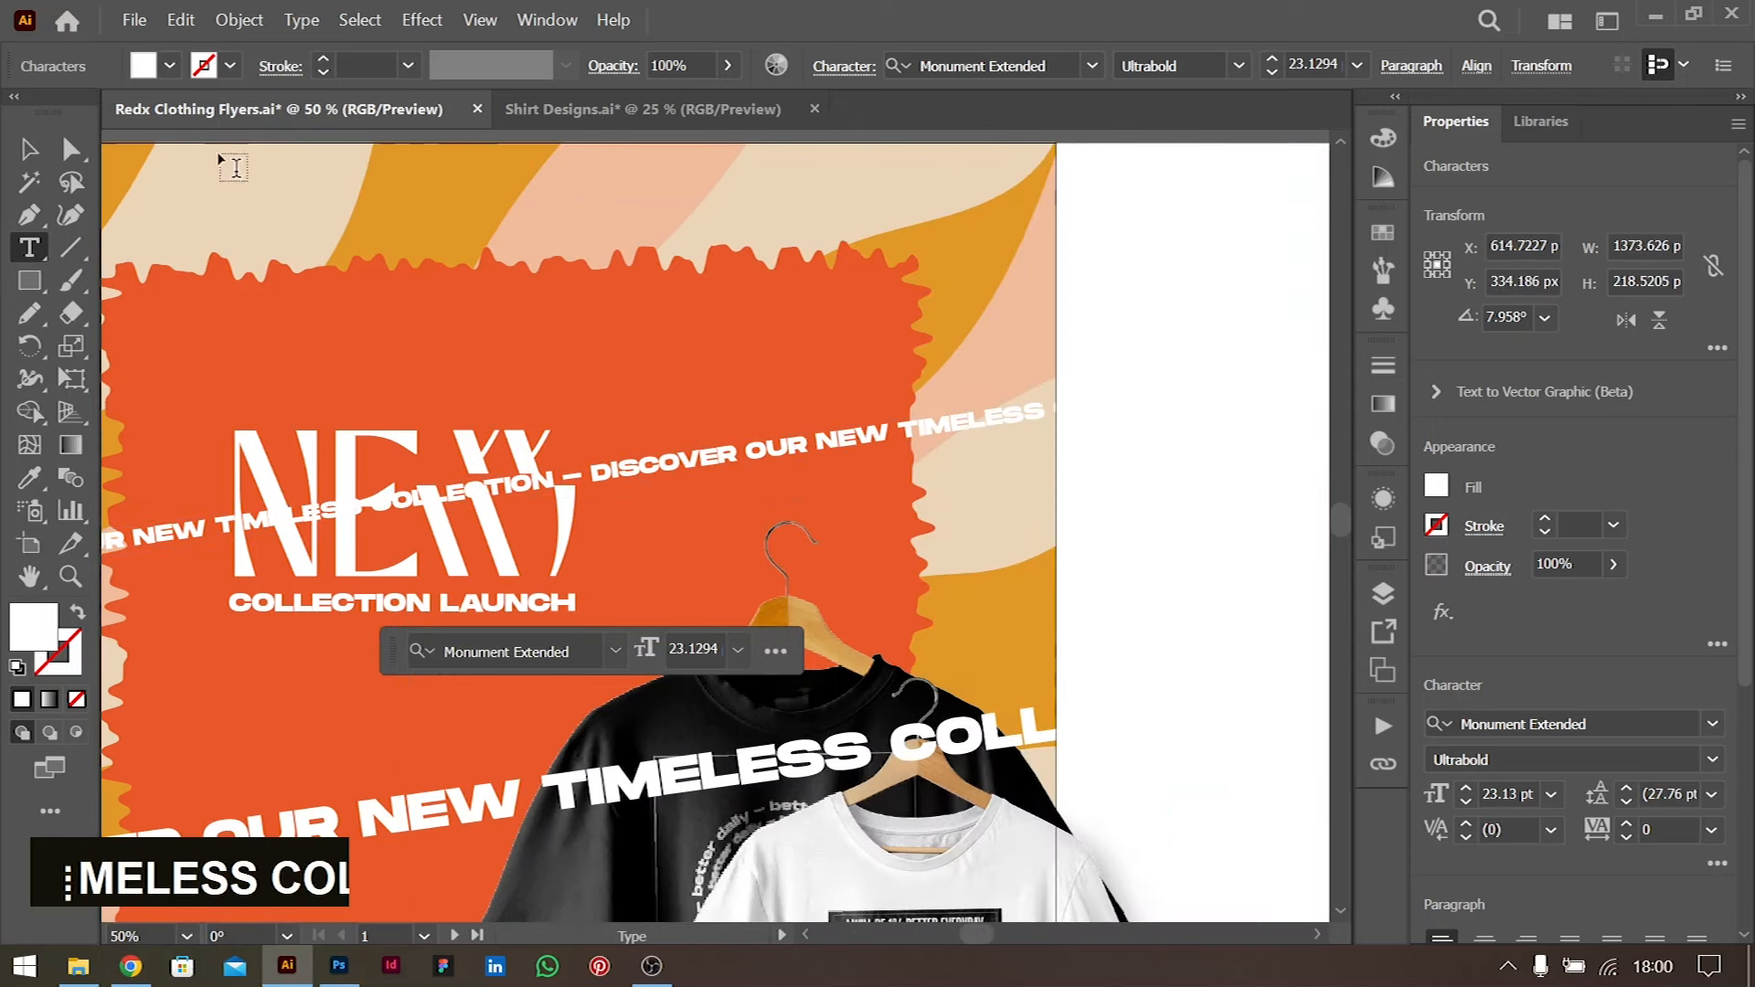
Move the repeated slanted line above the NEW lettering and reduce its size to 22 pt
left_click(30, 180)
scroll(717, 461, "left", 7)
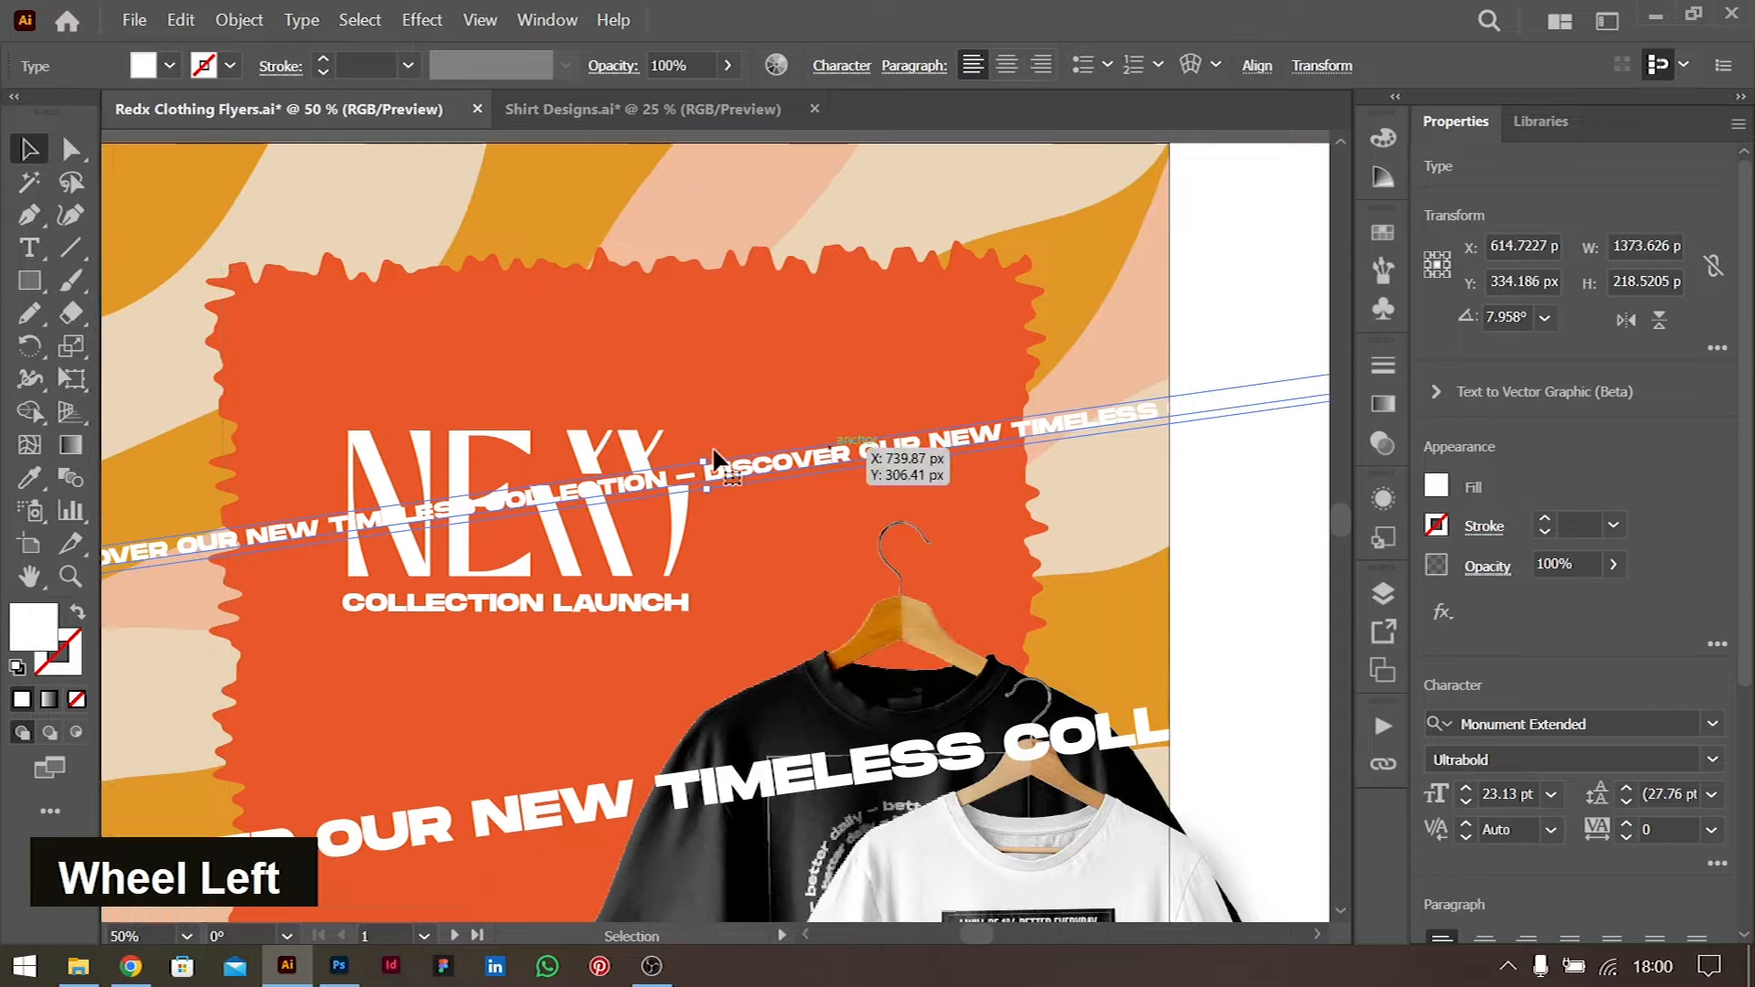
left_click_drag(979, 474, 914, 308)
scroll(914, 307, "down", 3)
Shrink the large slanted headline to about 43.03 pt and move it down across the lower part of the shirts
left_click(877, 615)
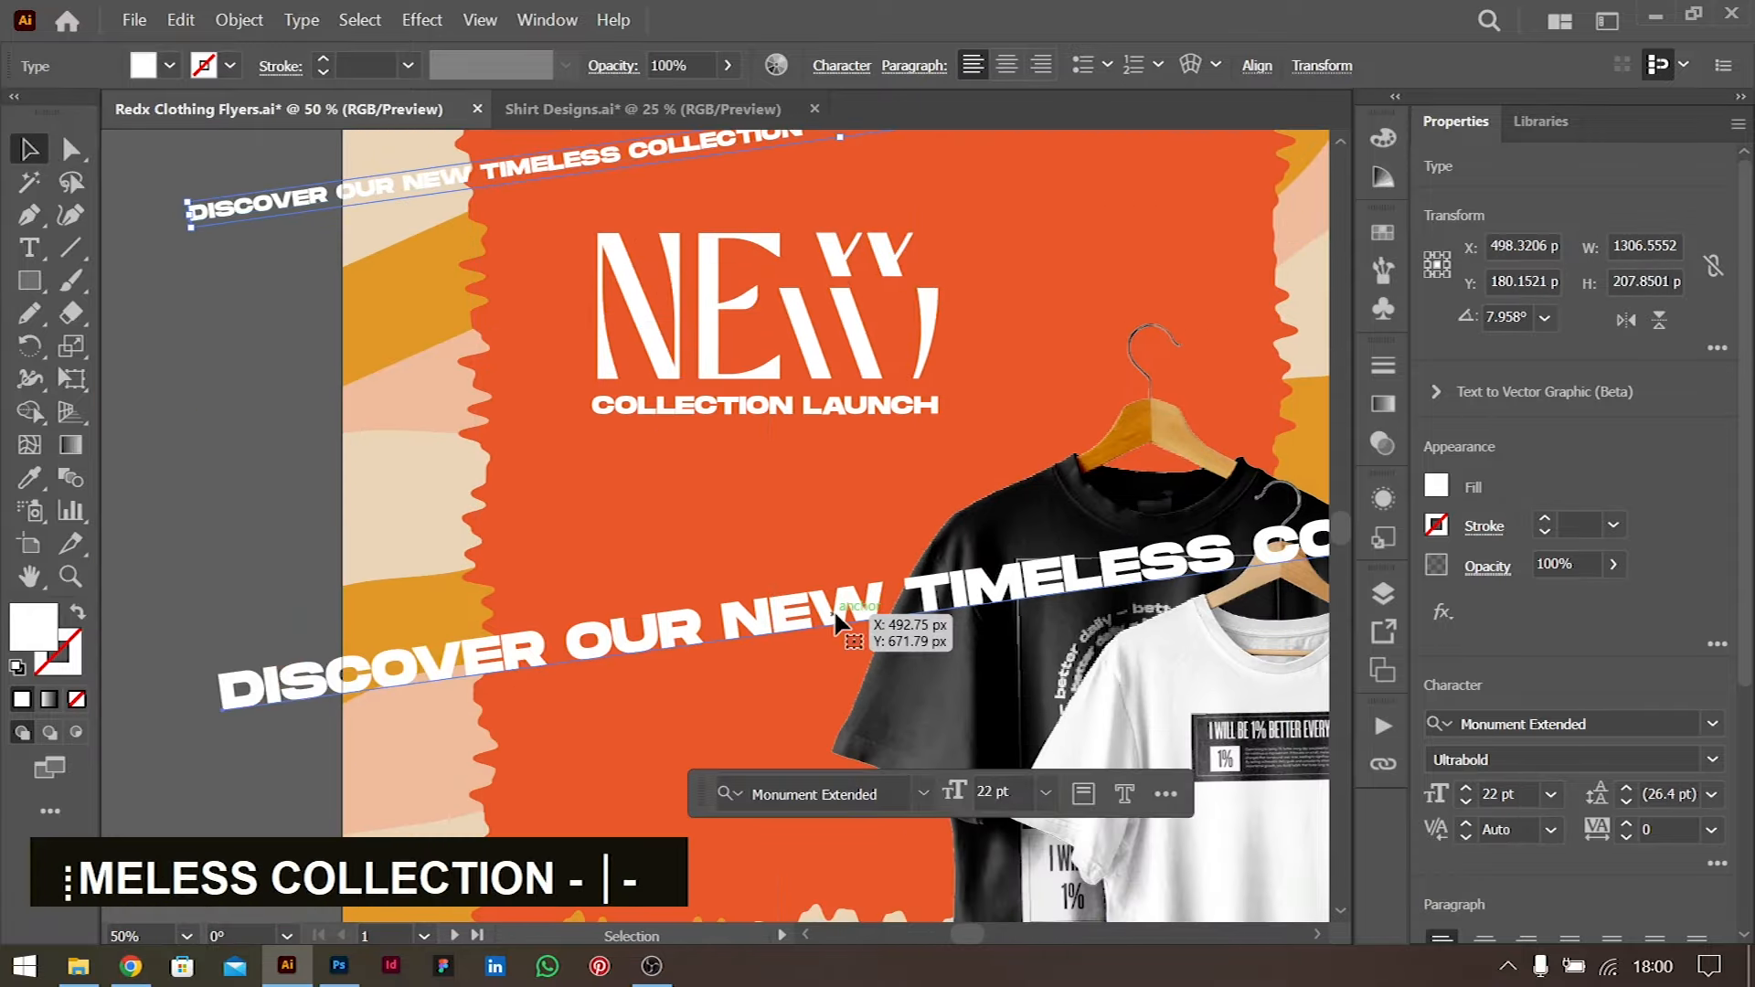
left_click_drag(878, 614, 621, 517)
scroll(564, 571, "right", 3)
scroll(561, 559, "right", 3)
scroll(622, 518, "left", 2)
scroll(620, 514, "left", 2)
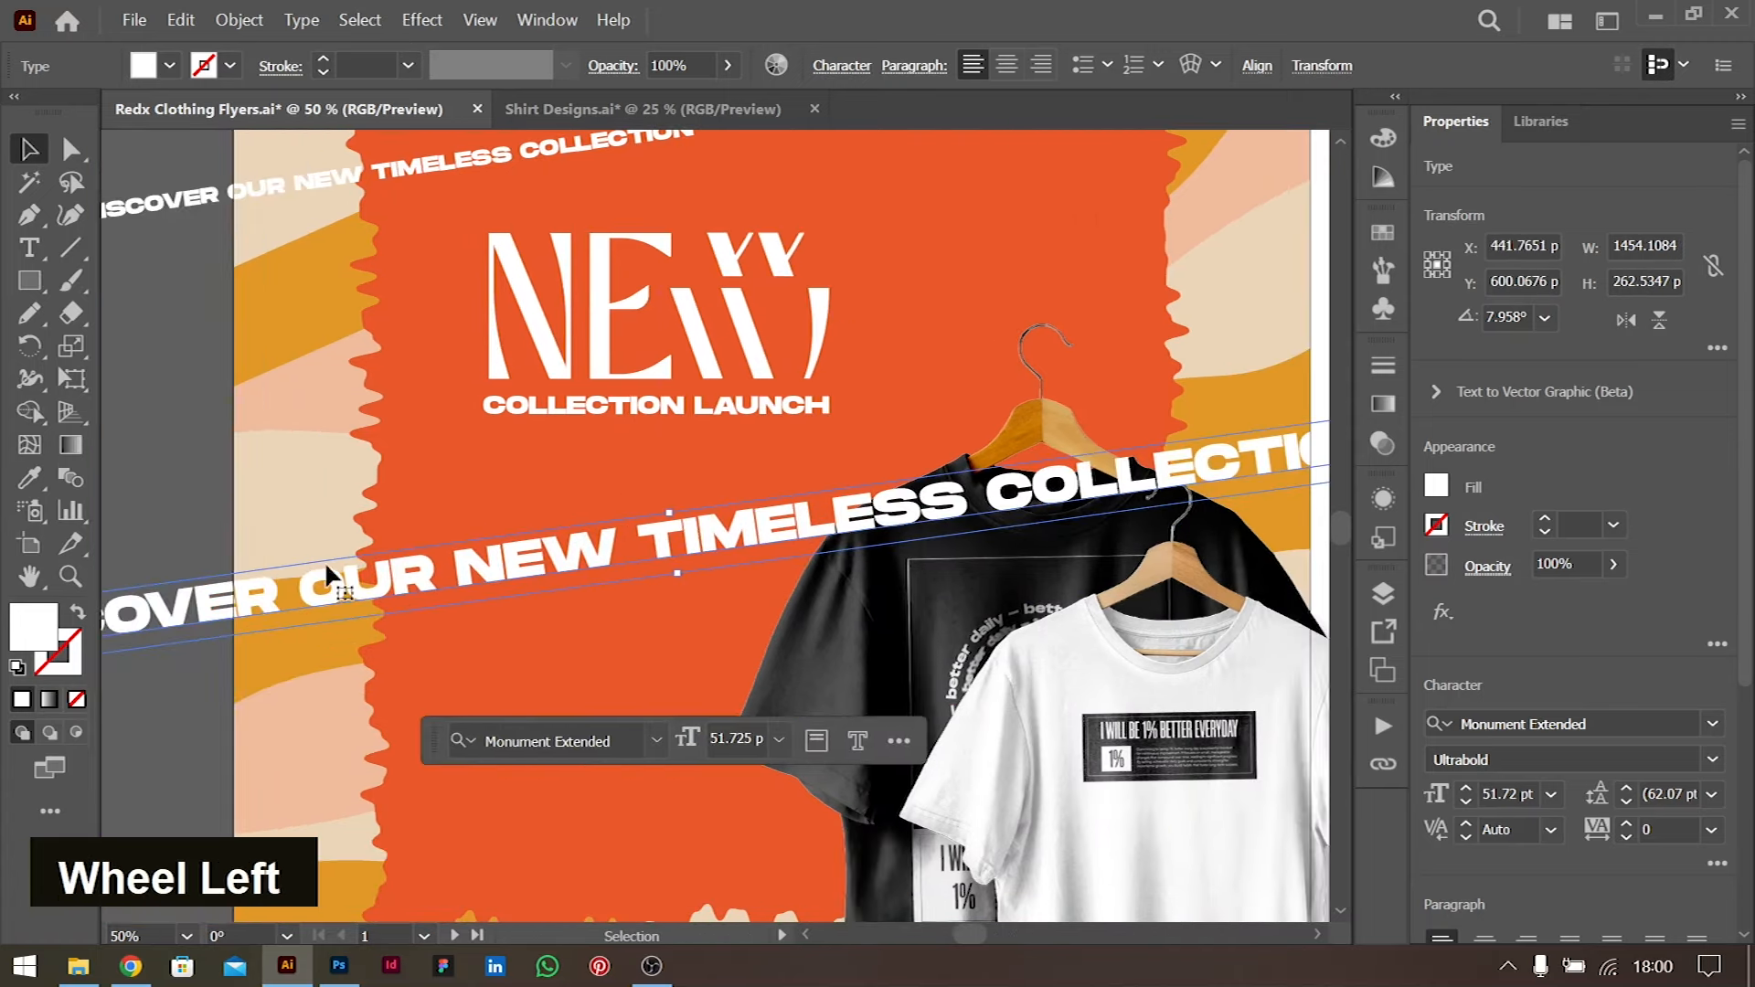
left_click_drag(672, 510, 675, 530)
left_click_drag(526, 563, 619, 782)
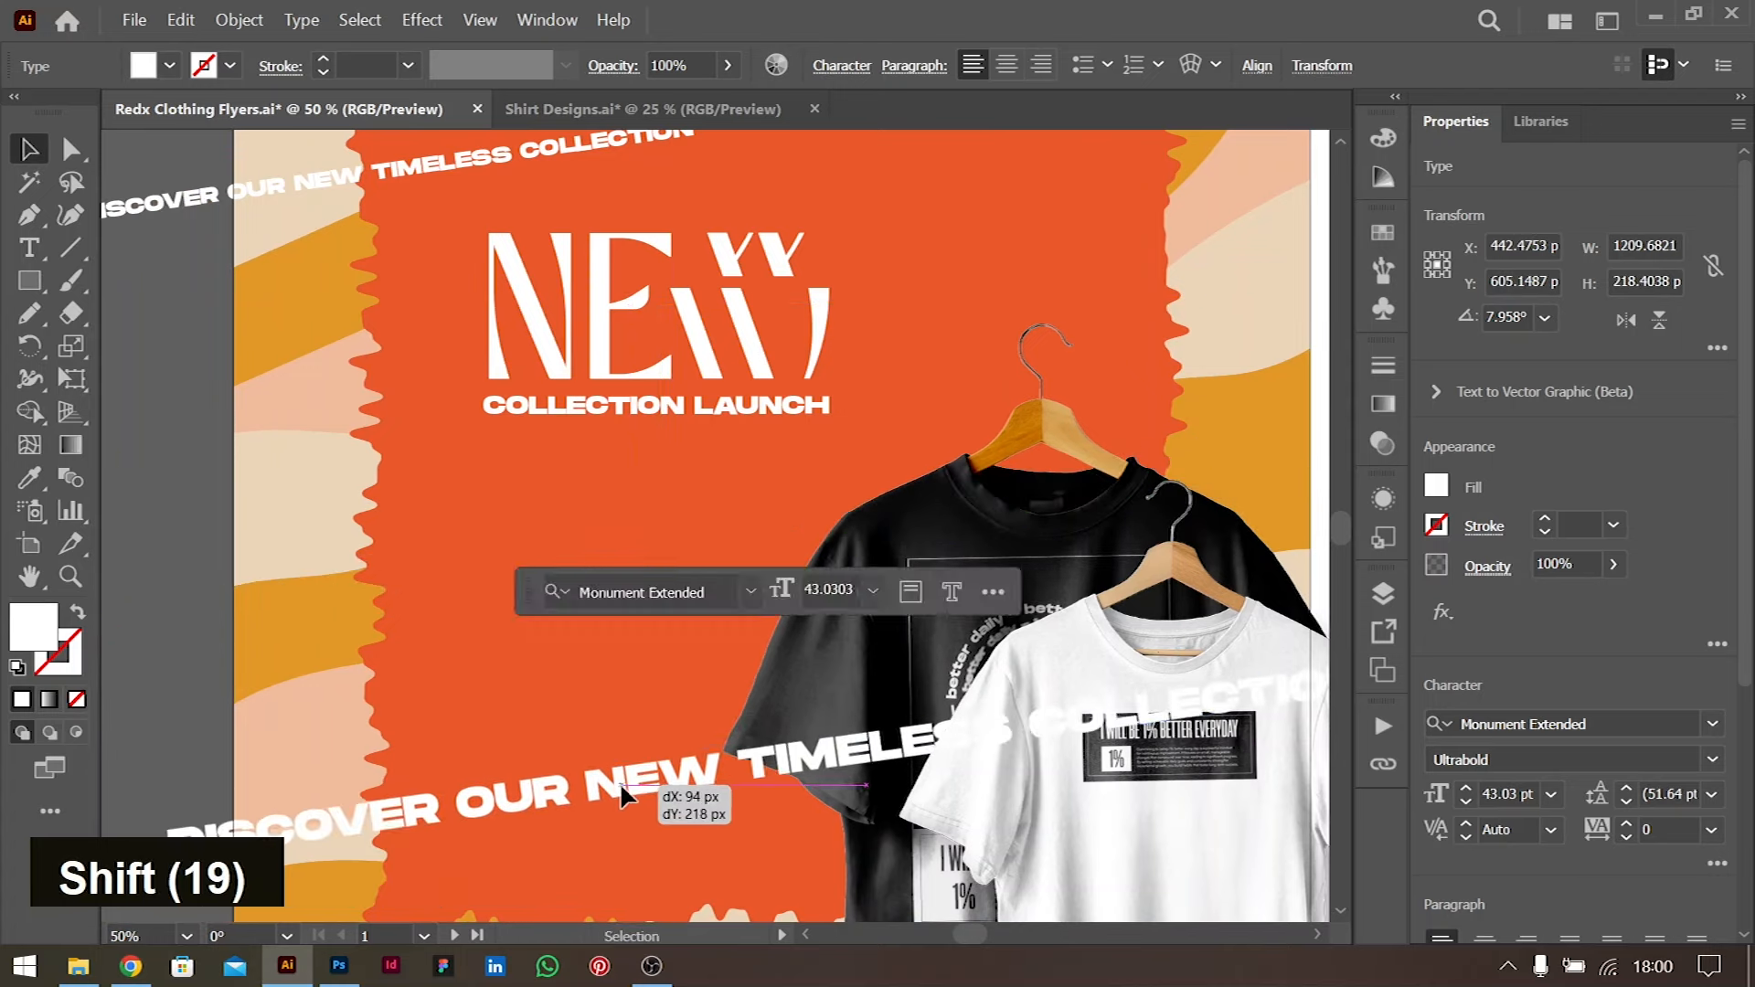
Undo the font change to Morganite on the large headline and move the headline down to the flyer's lower edge
scroll(622, 720, "down", 3)
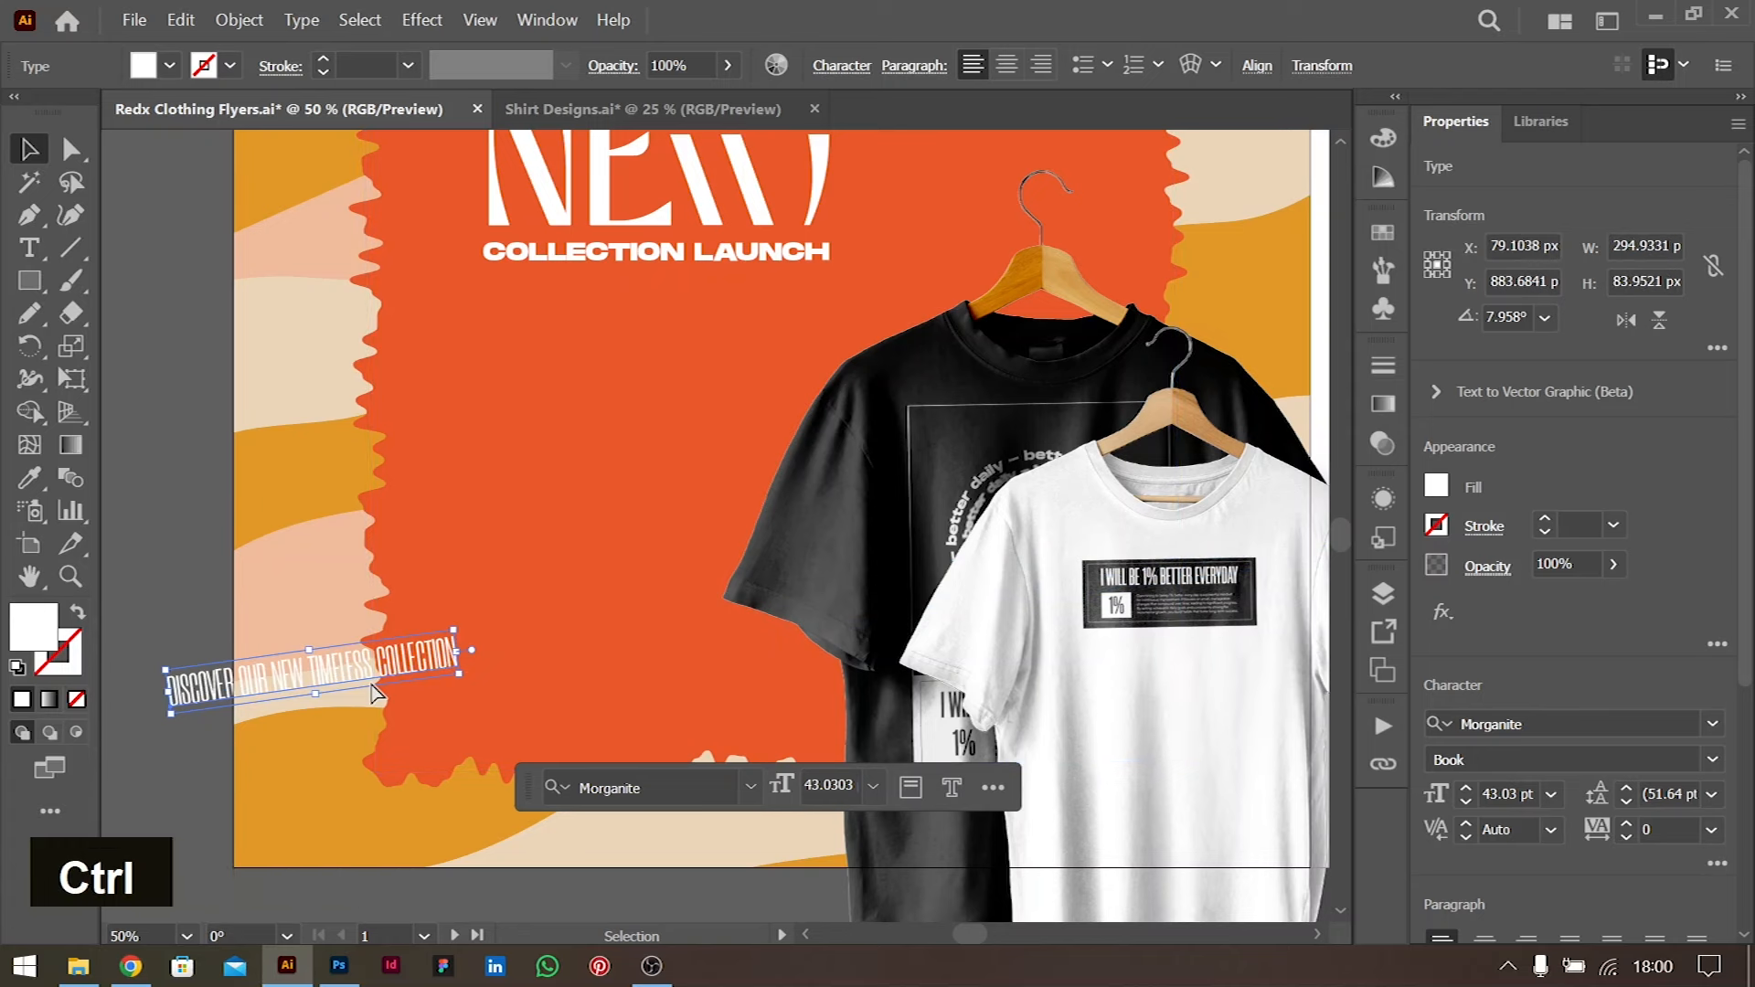
key("ctrl+z")
left_click_drag(270, 684, 275, 857)
Duplicate the upper slanted line below COLLECTION LAUNCH and append another repeat of the phrase to the copy
scroll(490, 725, "up", 4)
left_click_drag(521, 382, 250, 685)
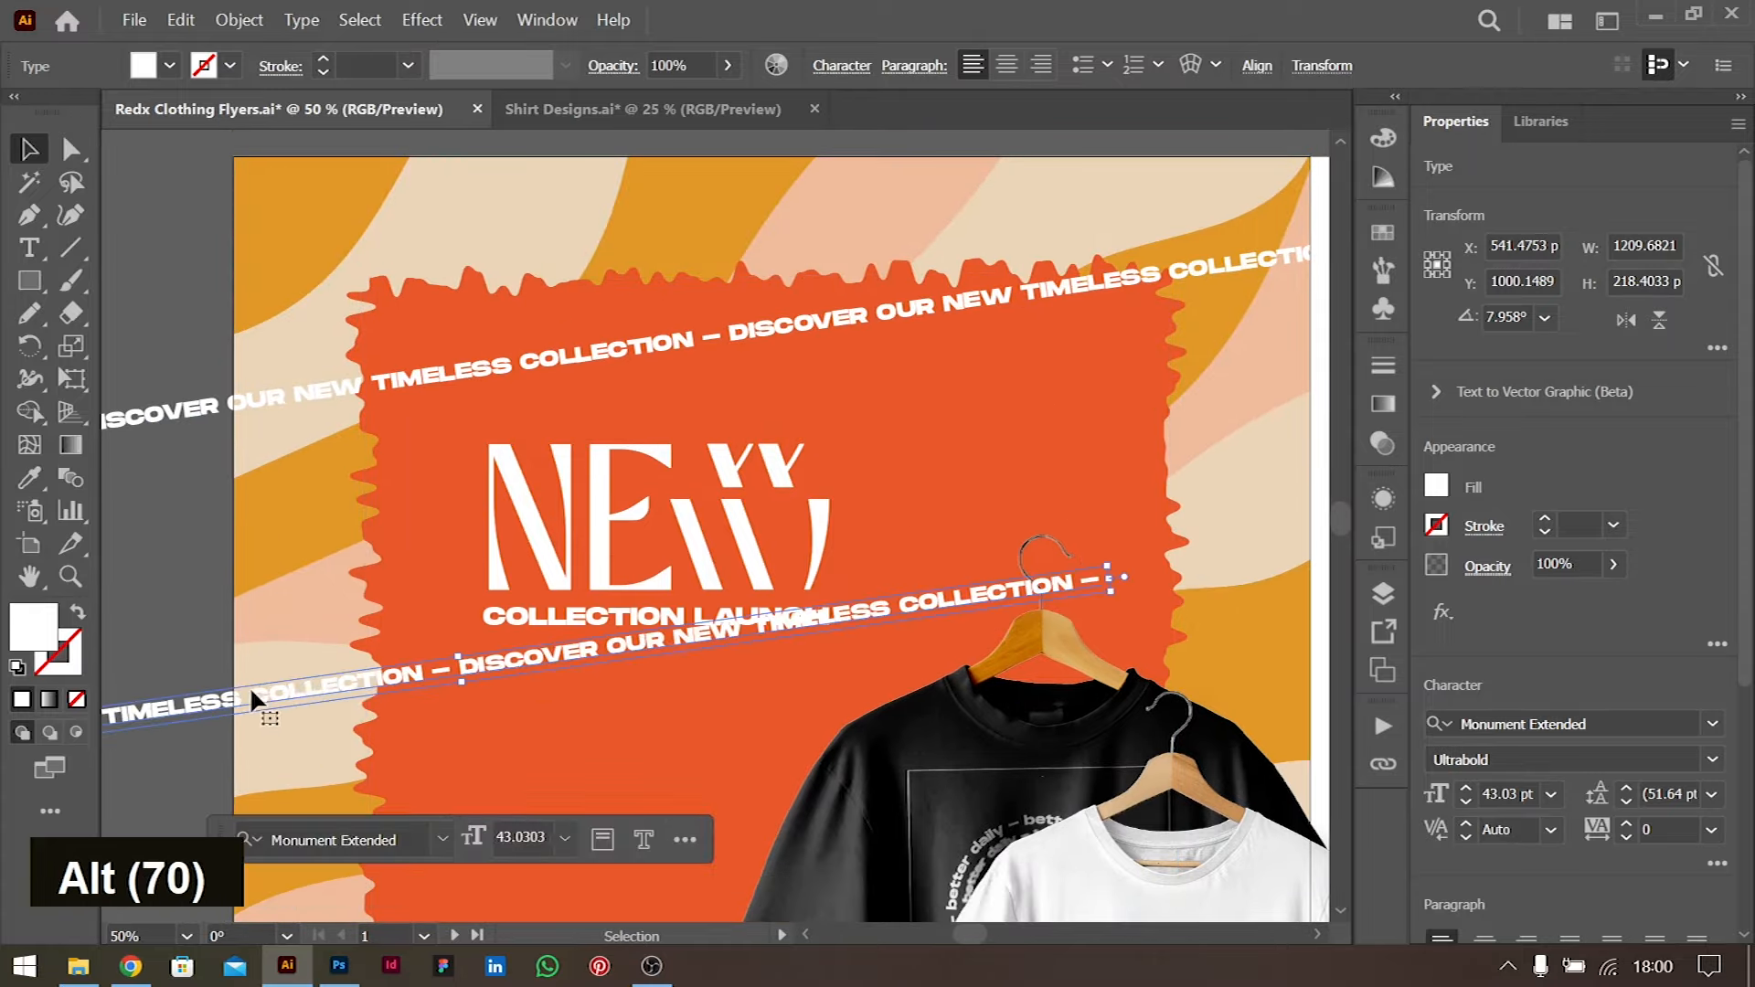
double_click(271, 686)
key("Down")
key("ctrl+v")
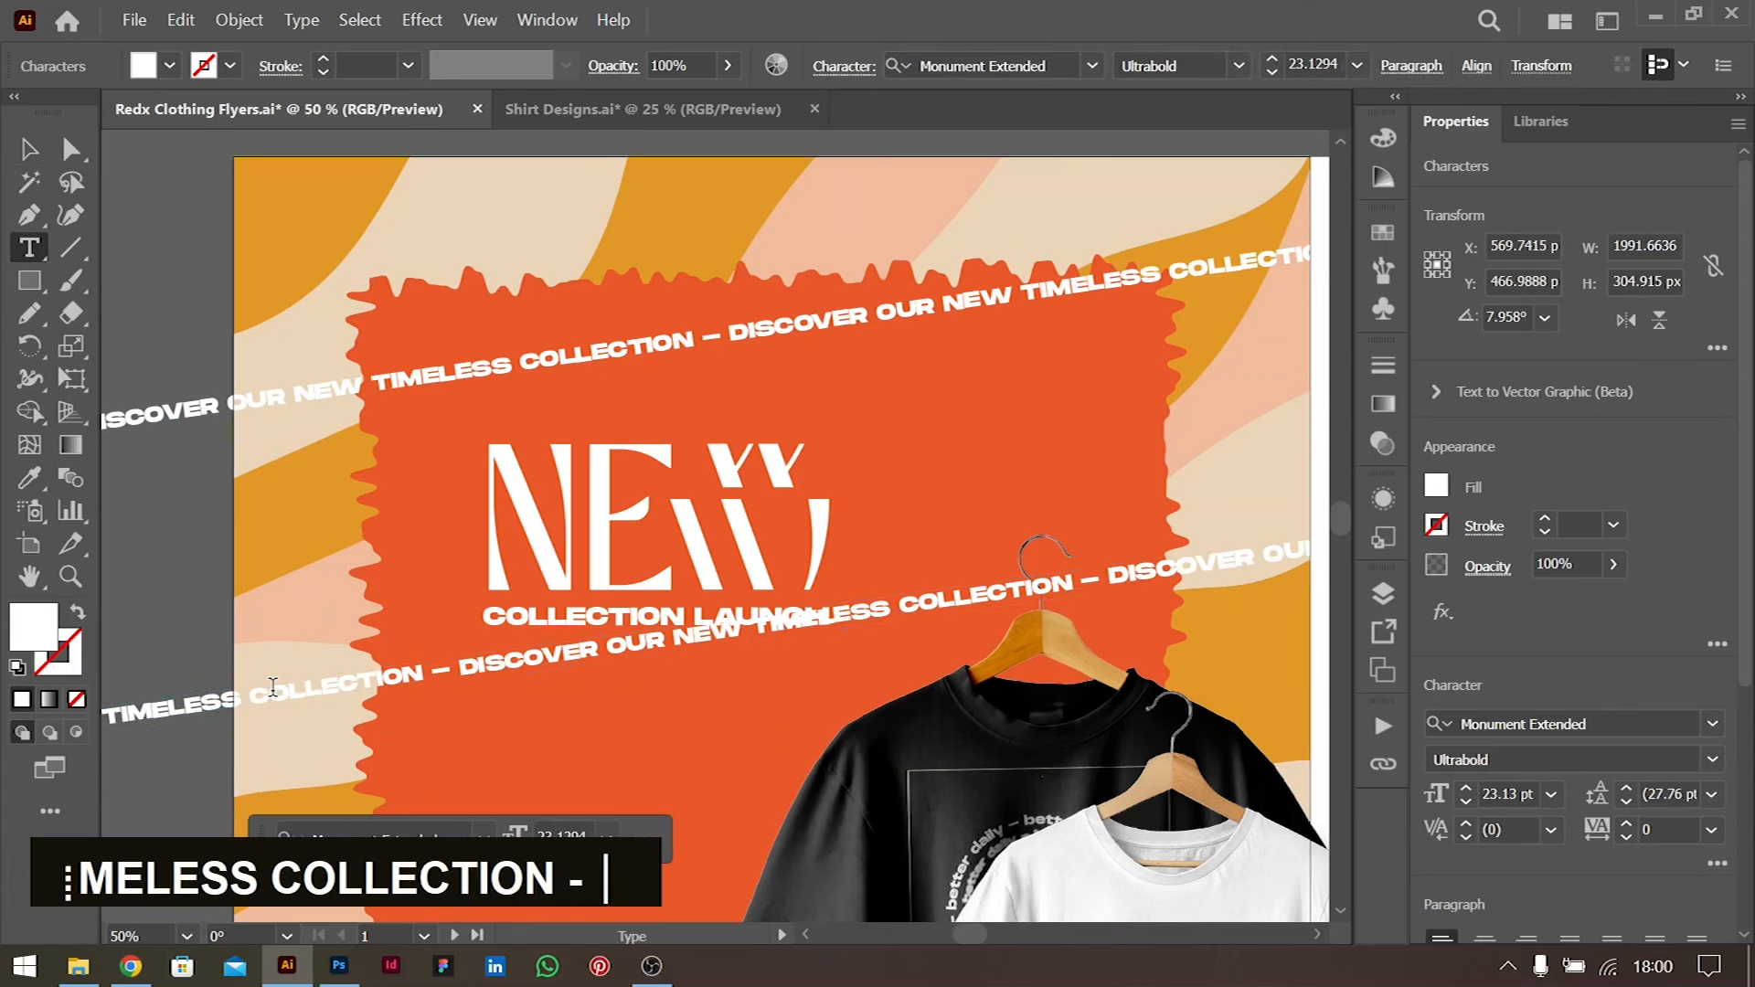
left_click(28, 149)
left_click(166, 303)
Send the extended slanted line behind the shirts and move it down to just above the large headline
left_click_drag(577, 644, 592, 758)
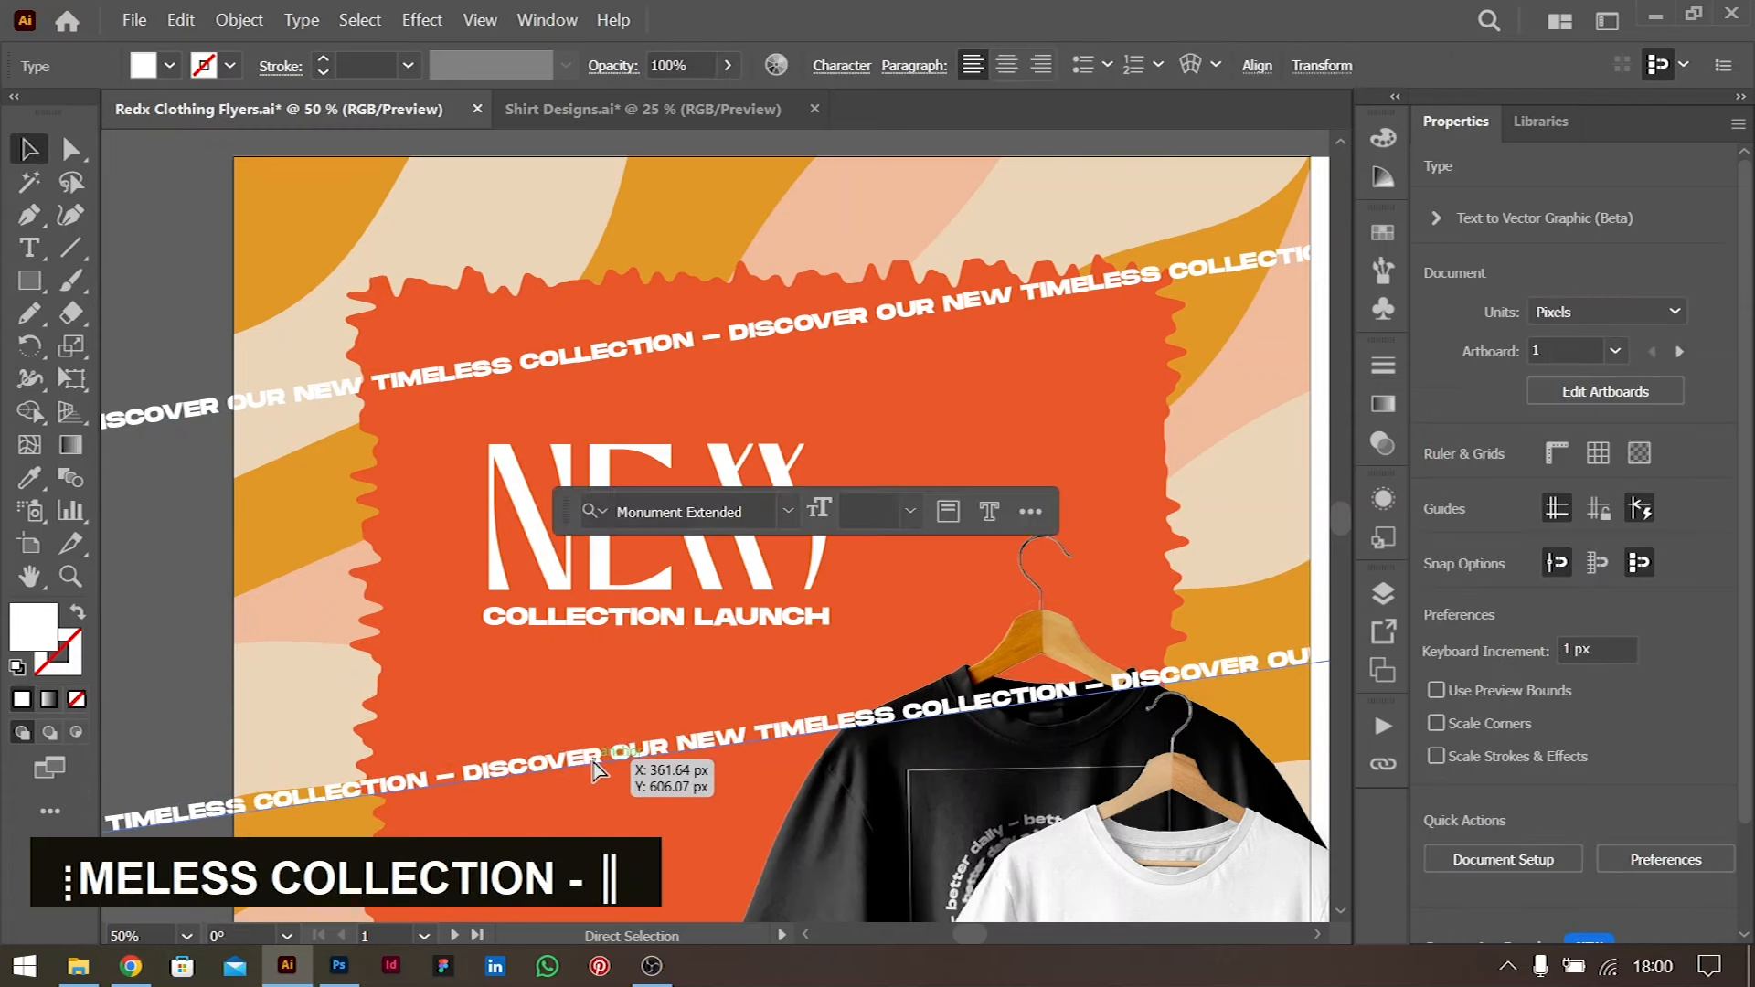
key("ctrl+bracketleft")
key("ctrl+bracketleft")
key("ctrl+bracketleft")
key("ctrl+bracketleft")
key("ctrl+bracketleft")
key("ctrl+bracketleft")
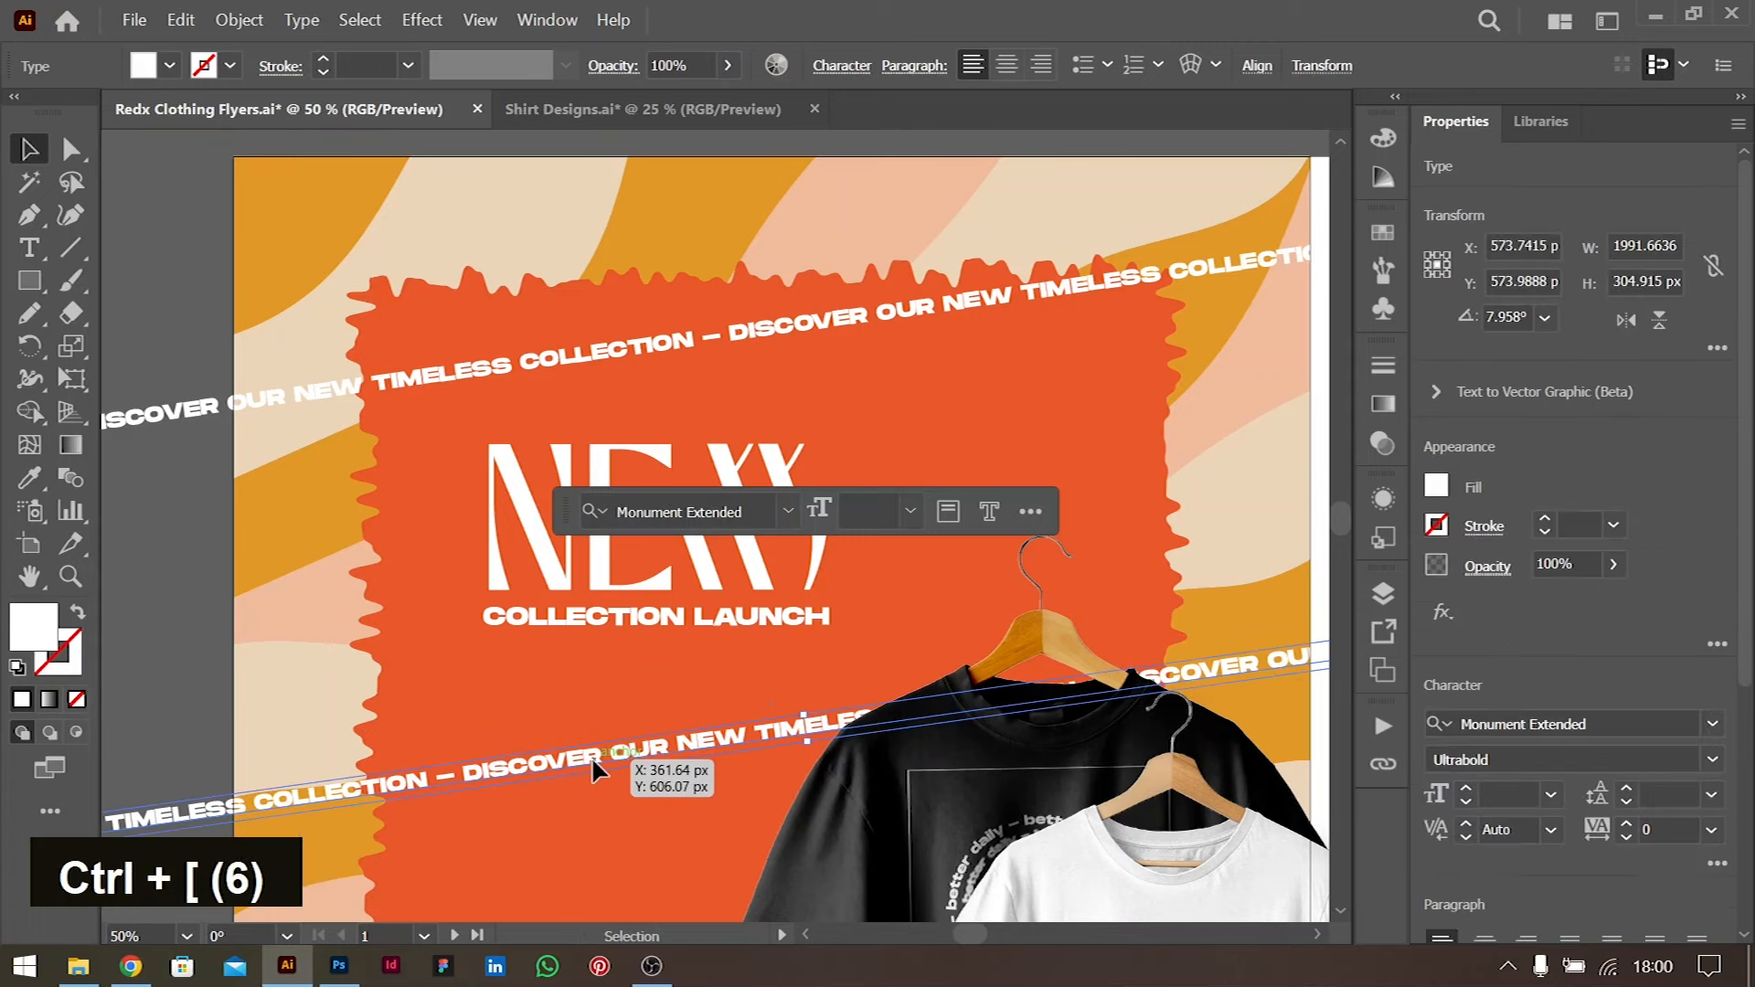
scroll(599, 690, "down", 5)
left_click_drag(567, 494, 903, 753)
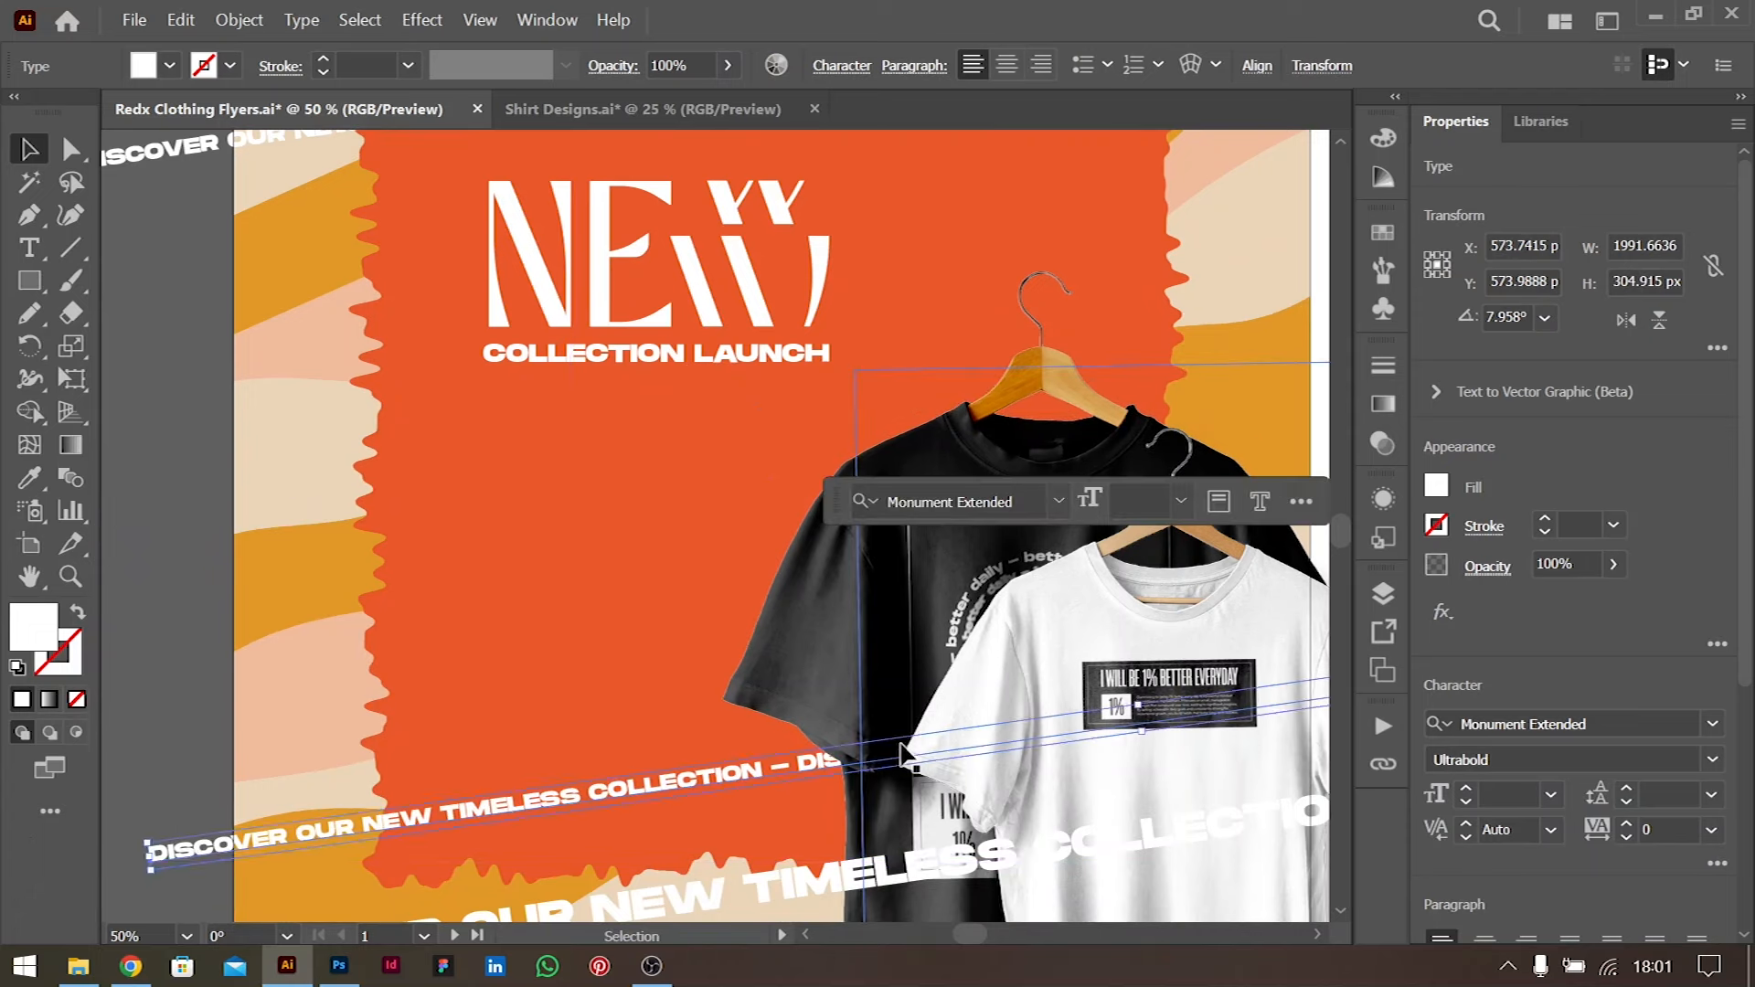
Apply a Radial Blur with the Zoom method and an amount of 10 to the upper slanted line above NEW
key("ctrl+minus")
key("ctrl+0")
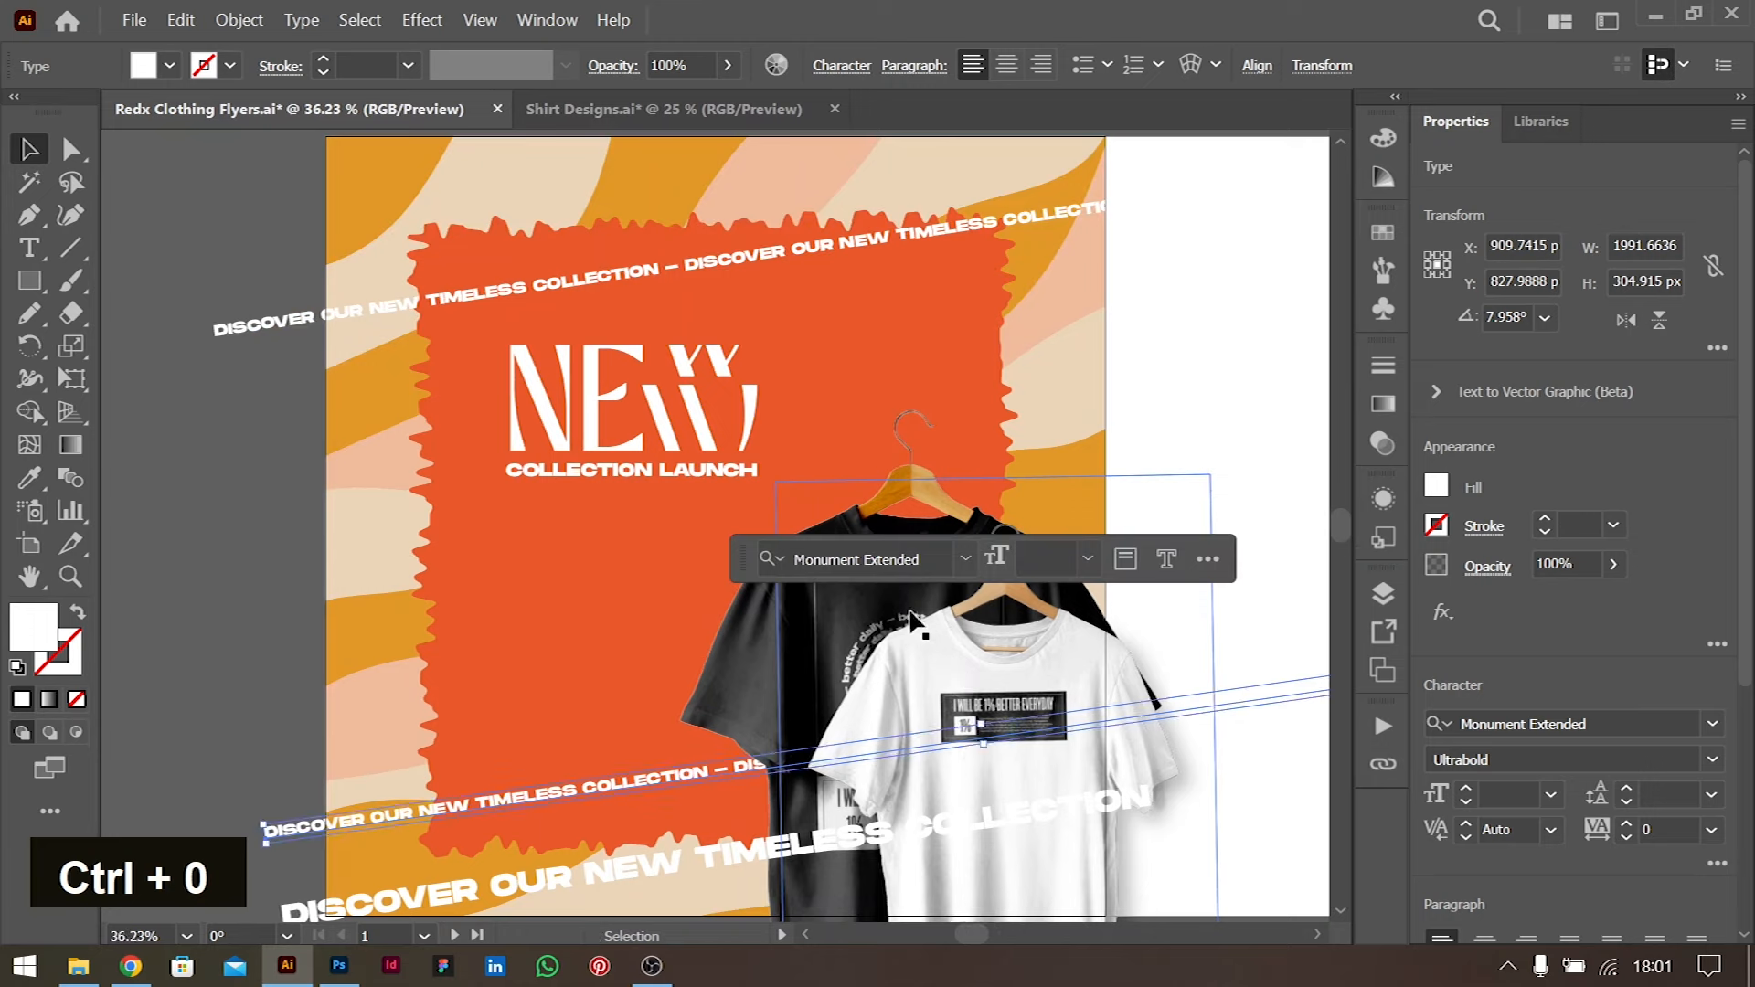
left_click(282, 541)
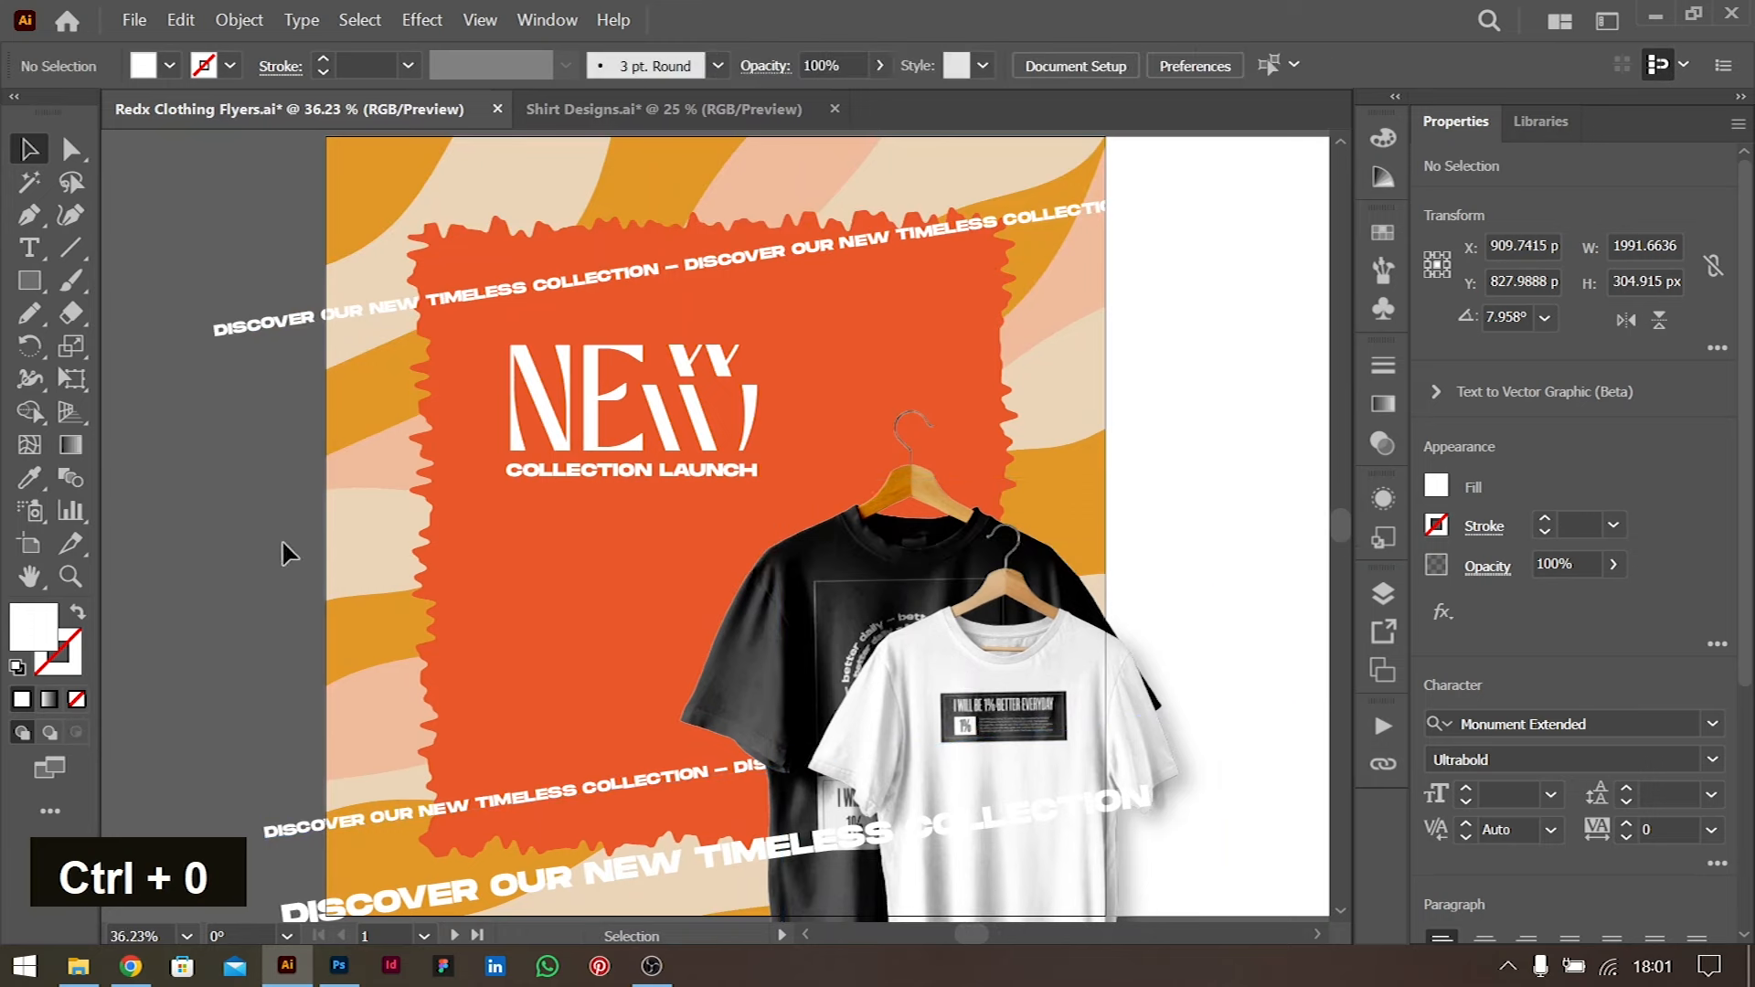
left_click(531, 805)
left_click(501, 288, "shift")
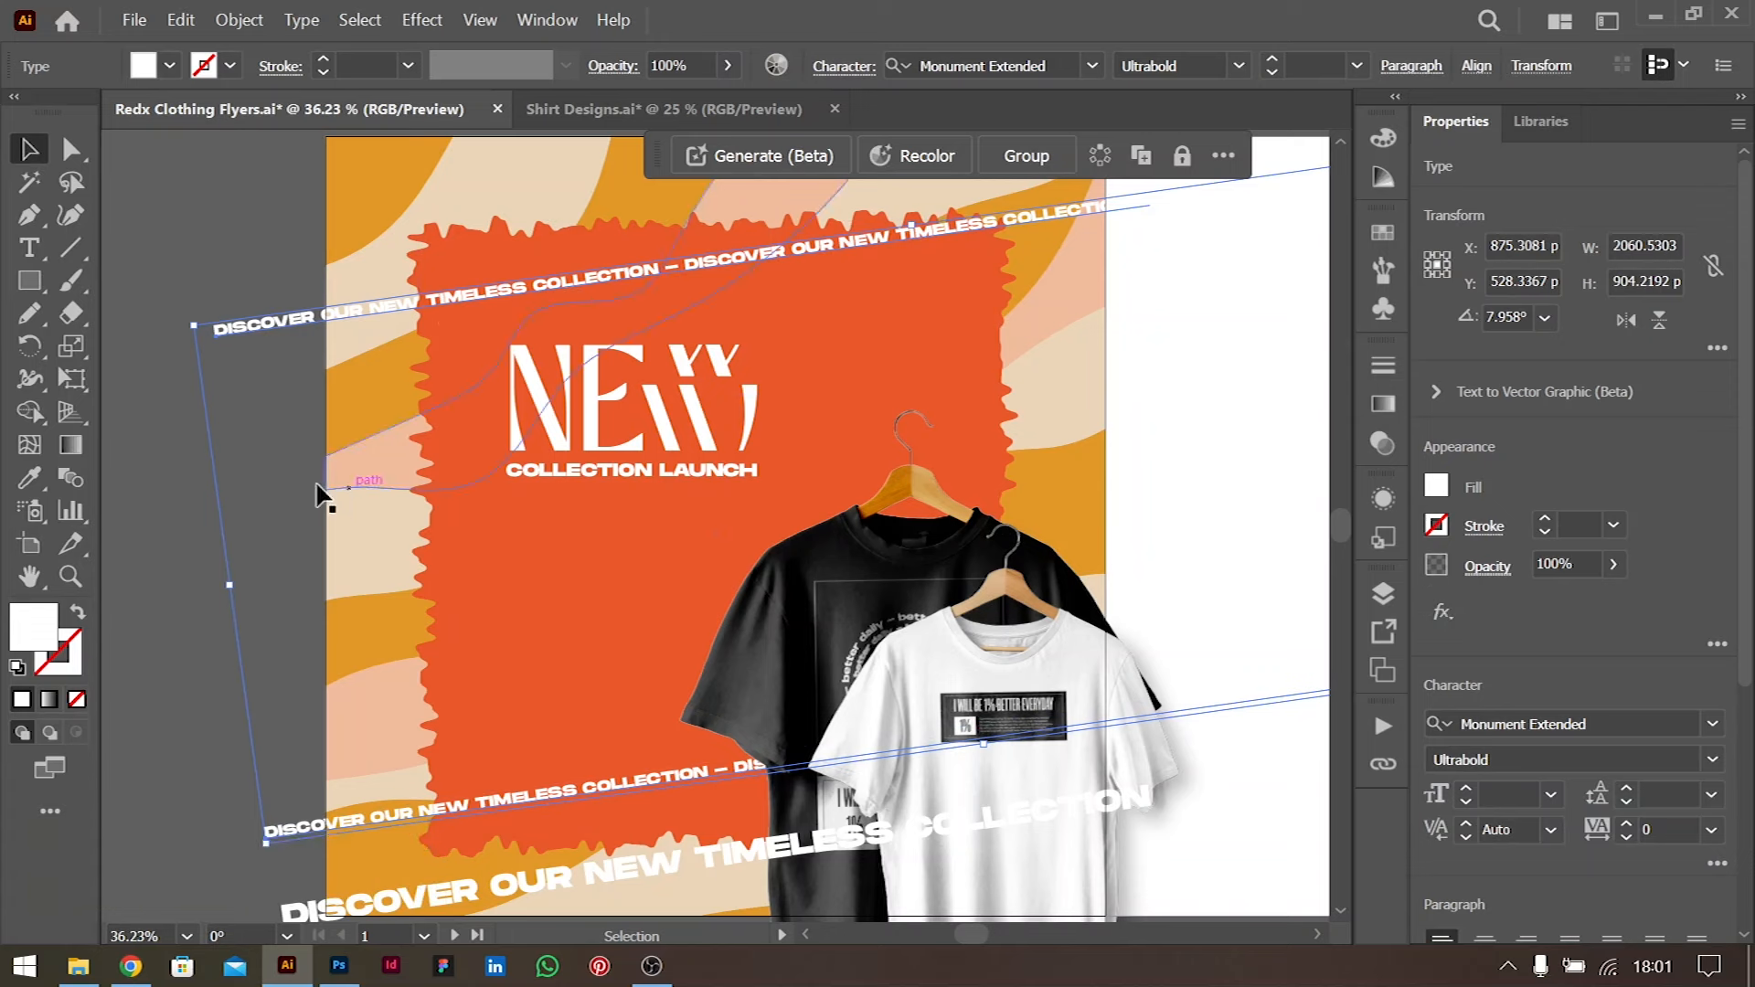
left_click(415, 342)
left_click(387, 305)
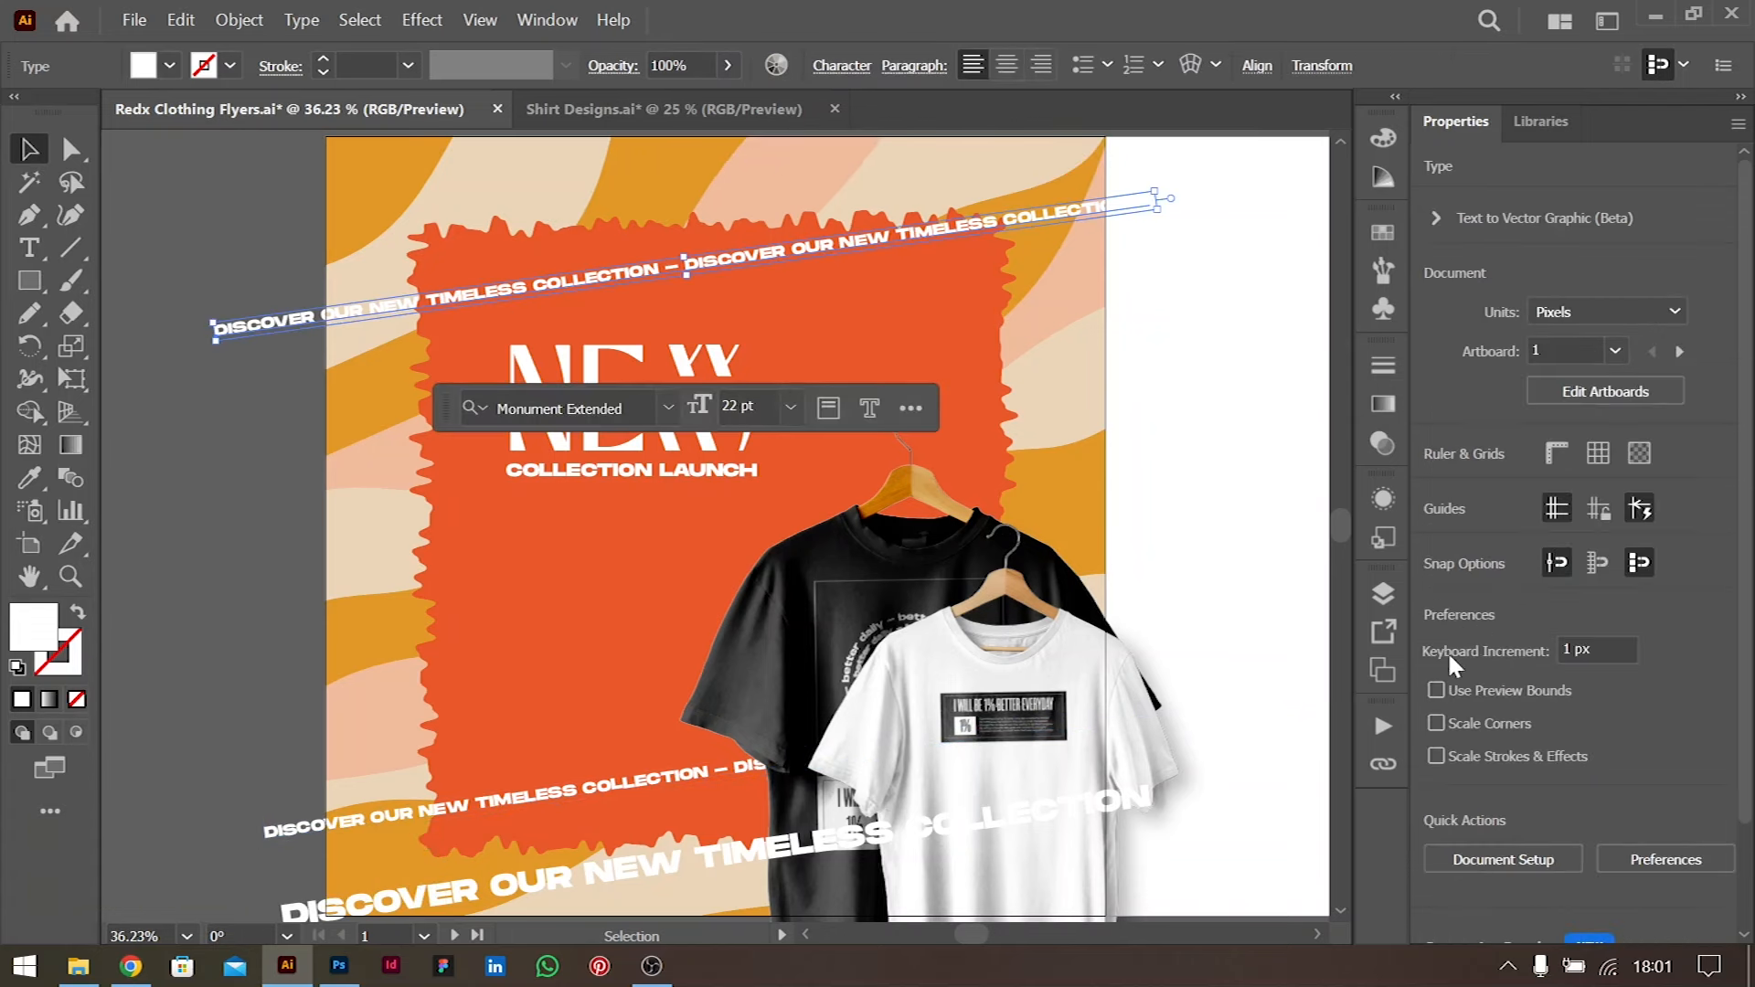
left_click(1443, 611)
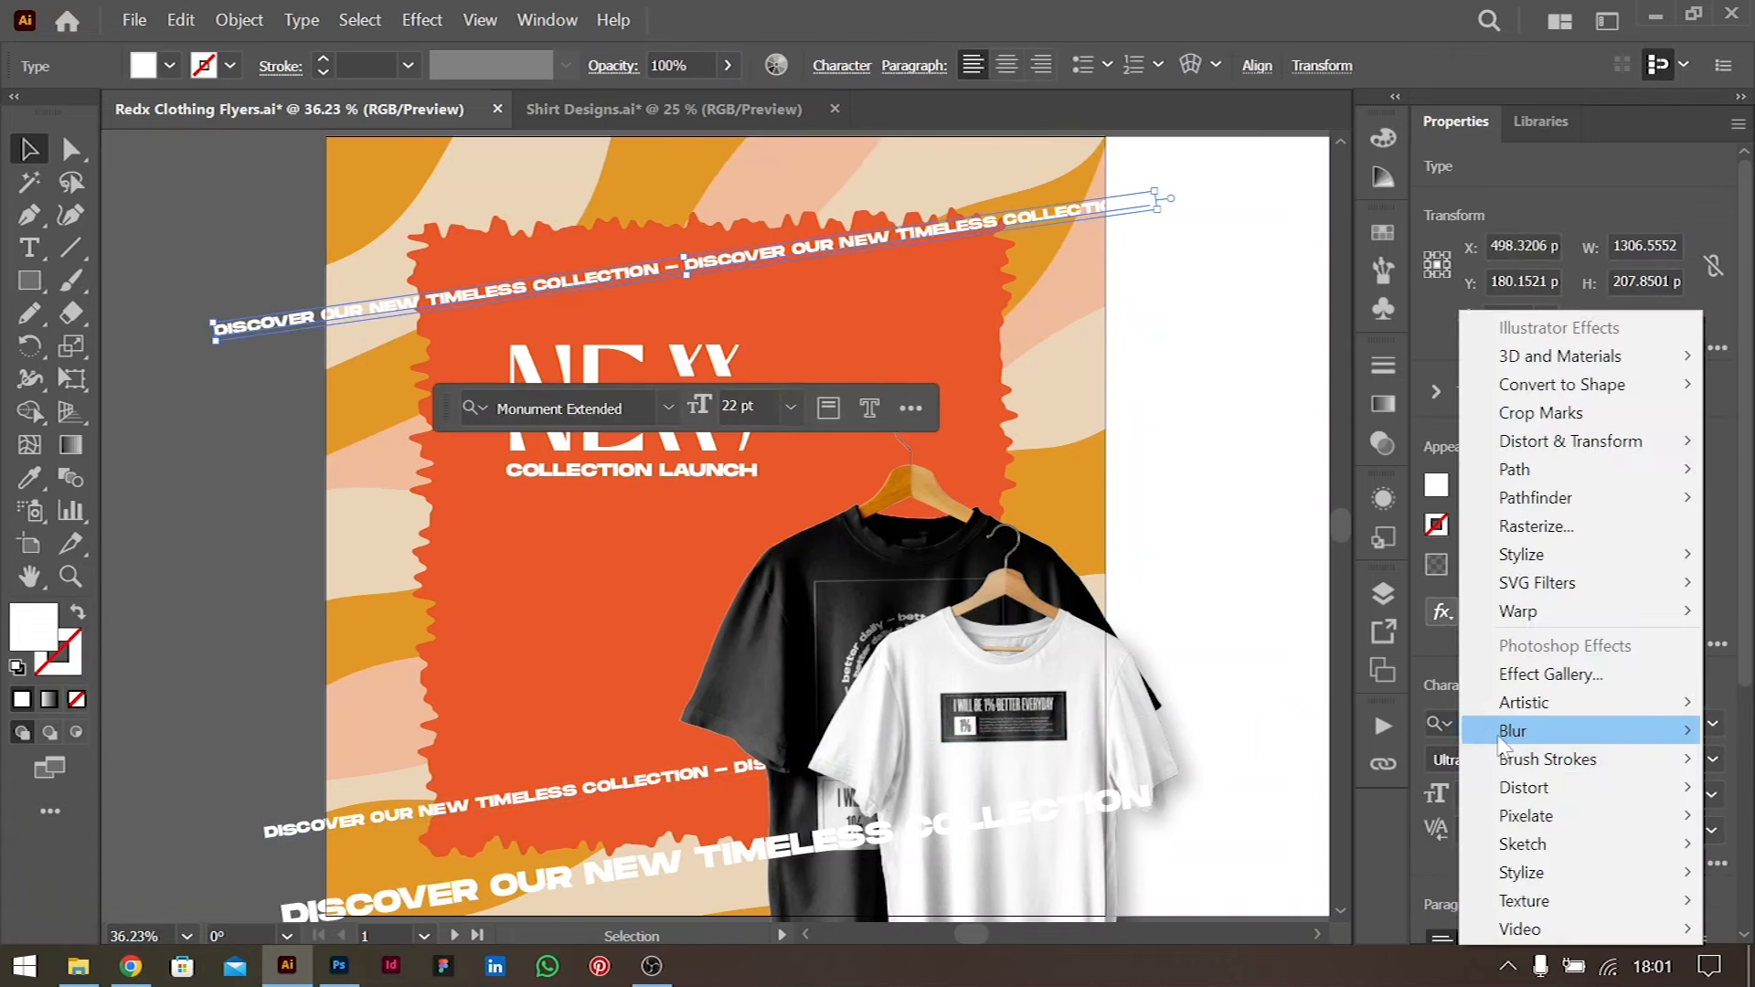
mouse_move(1499, 732)
left_click(1340, 766)
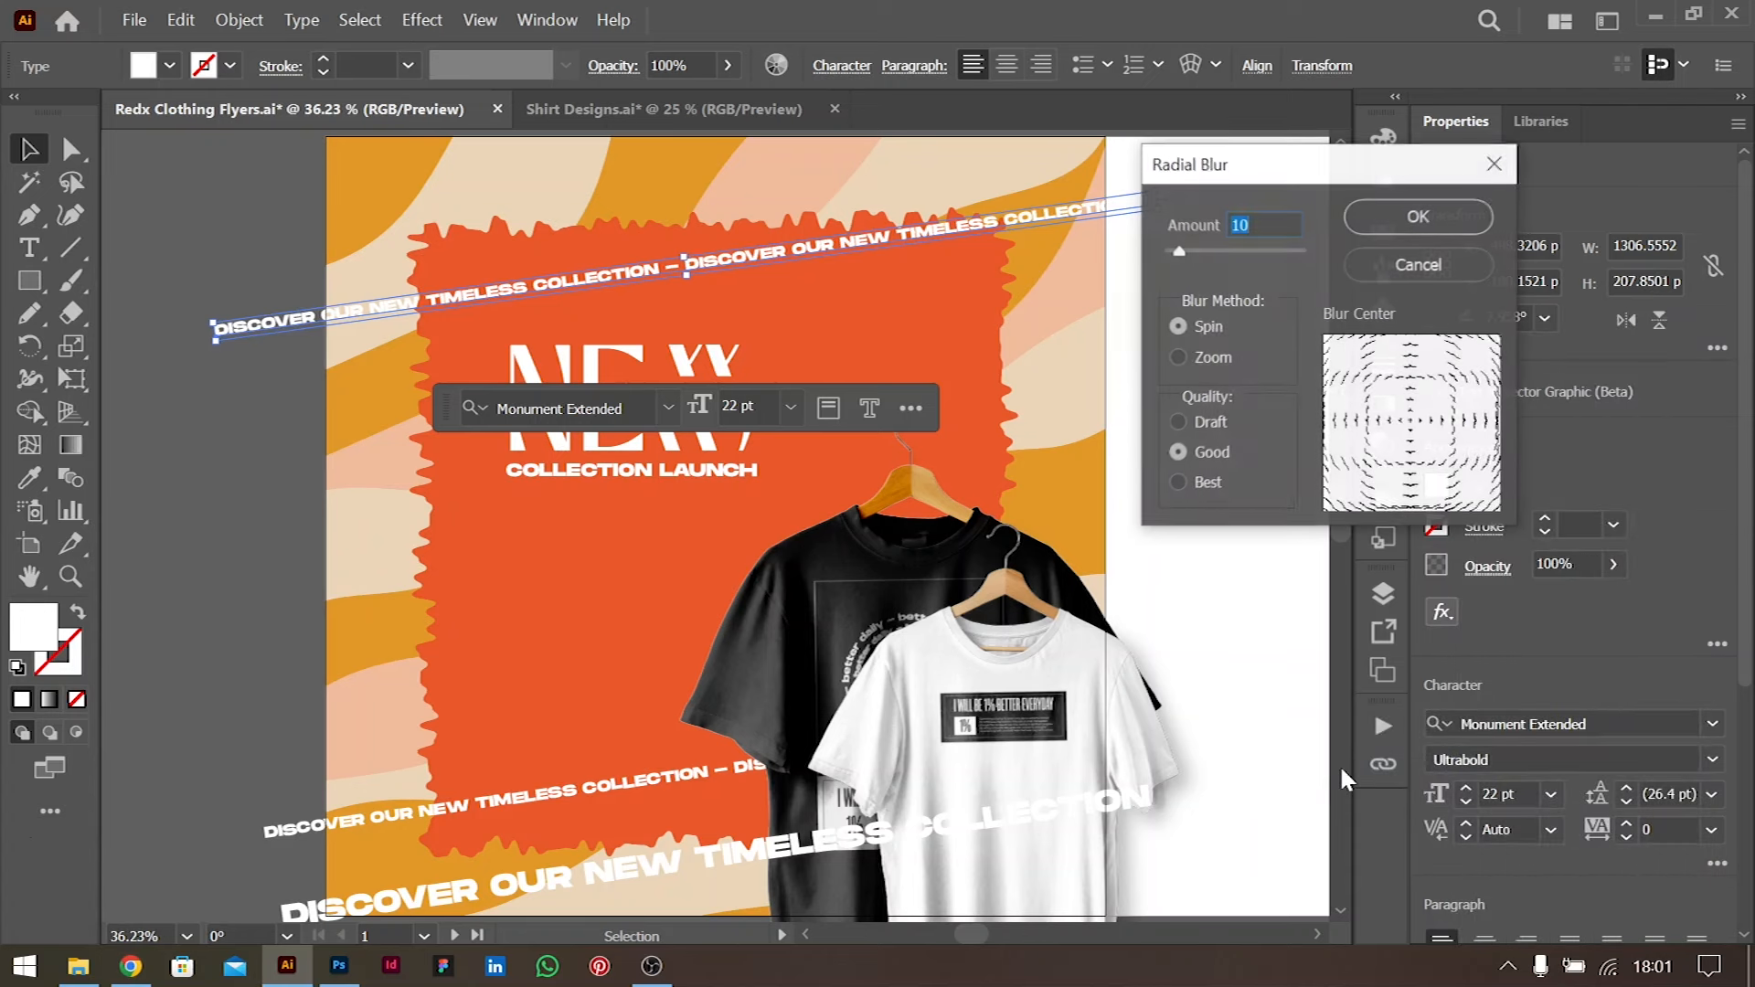
left_click(1190, 355)
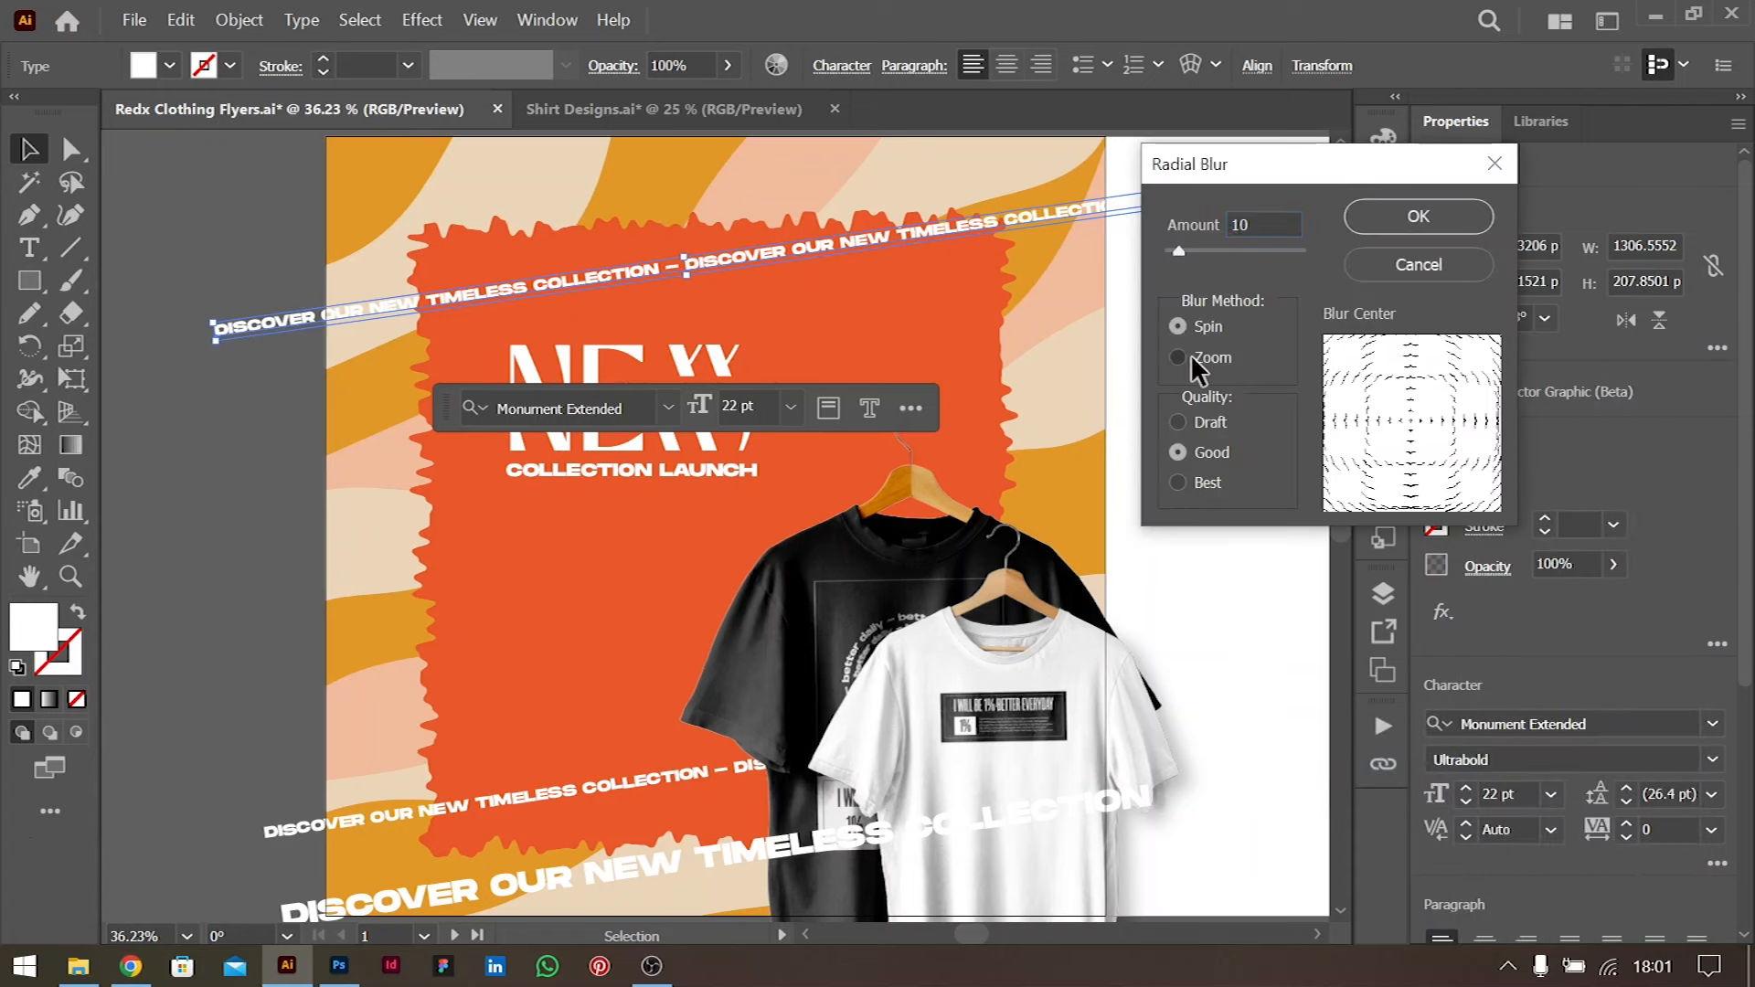
left_click(1416, 217)
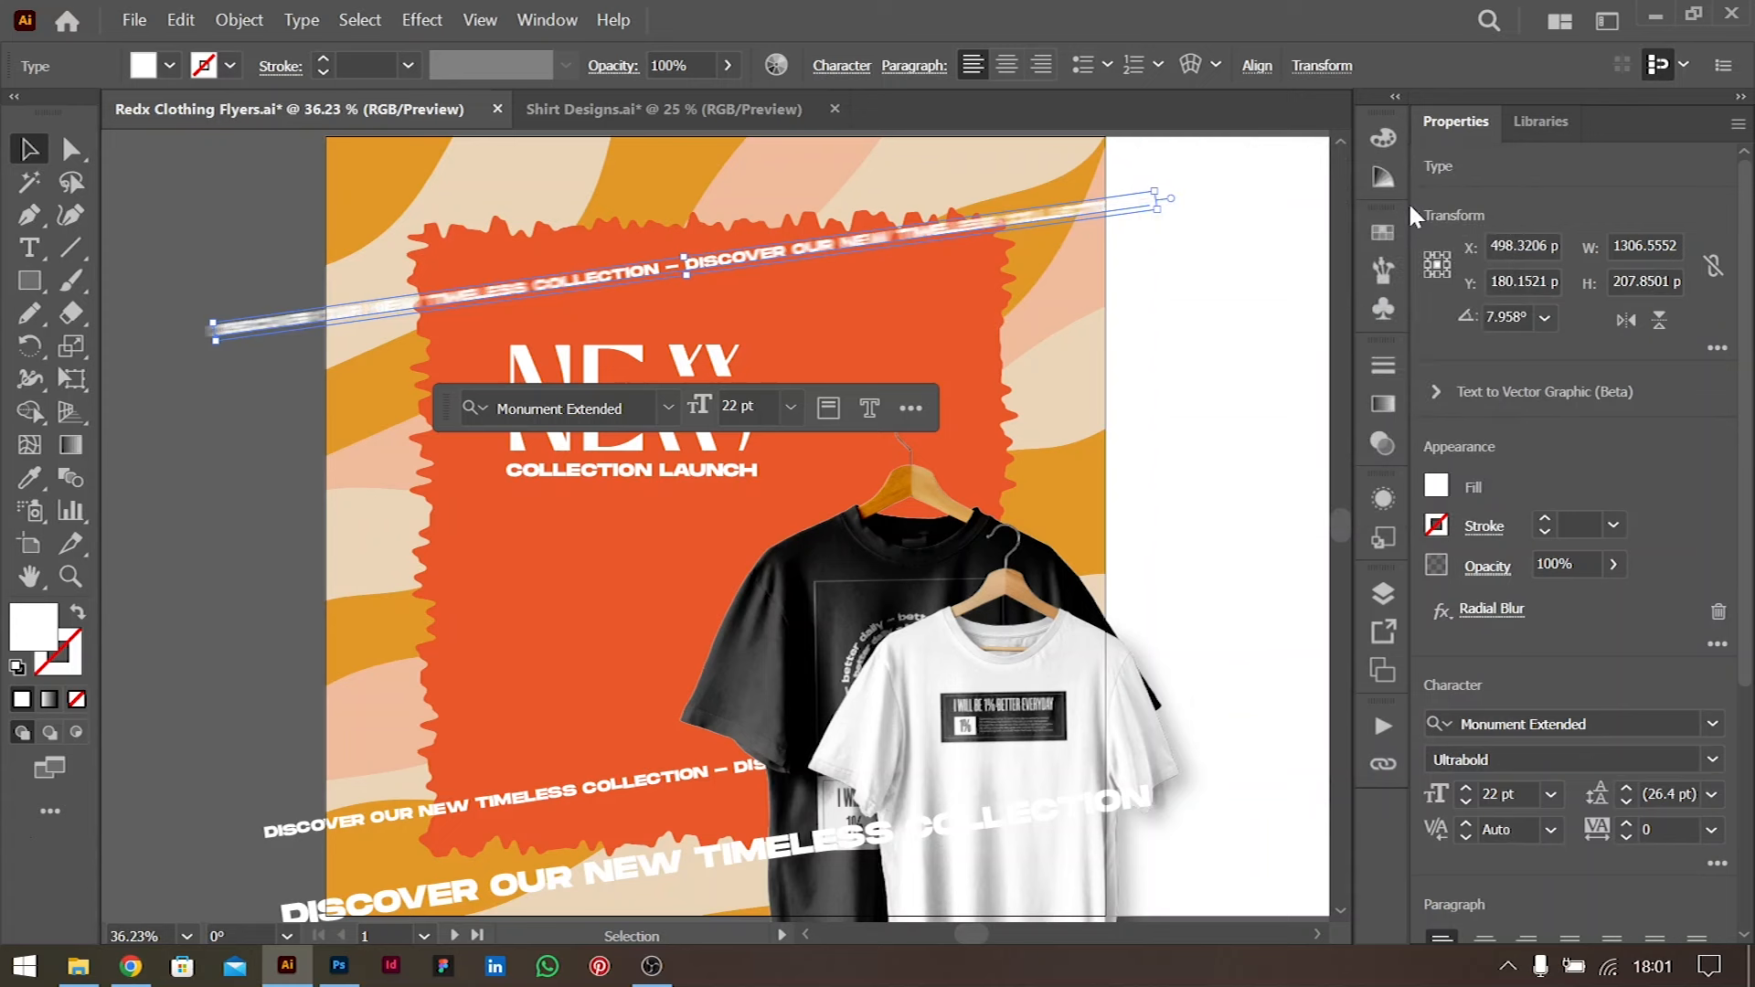
left_click(1260, 304)
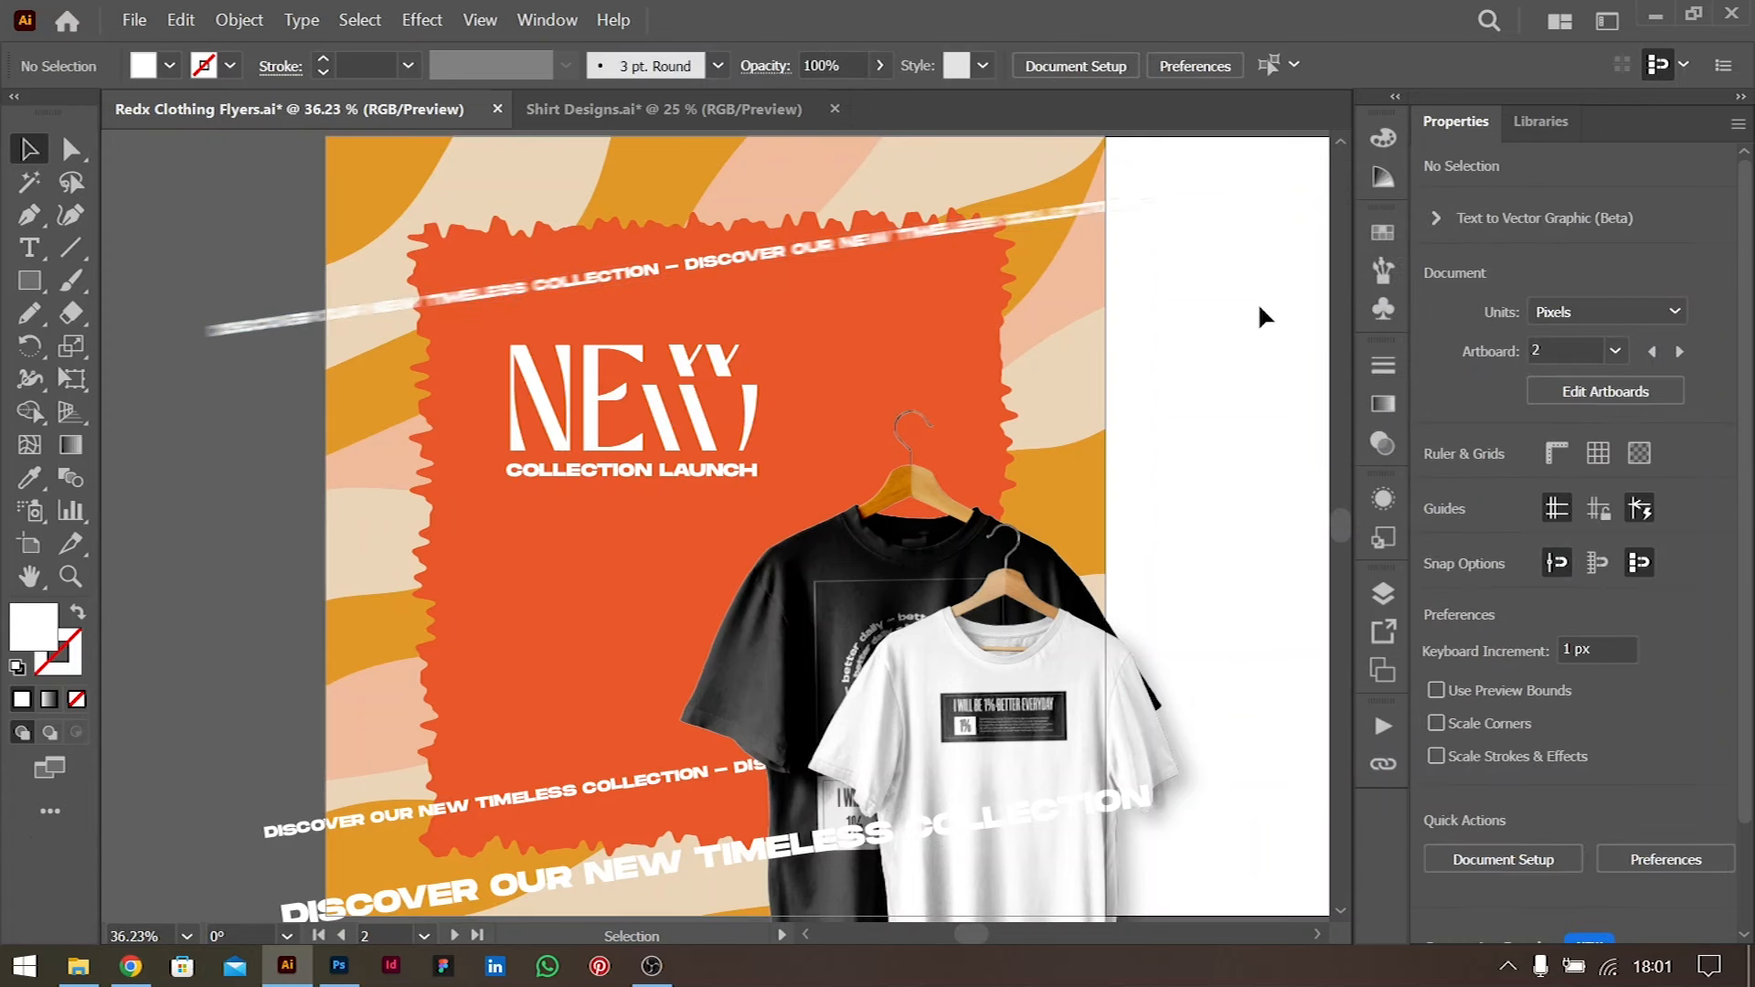
Raise the Radial Blur amount on the upper slanted line to 30
left_click(873, 258)
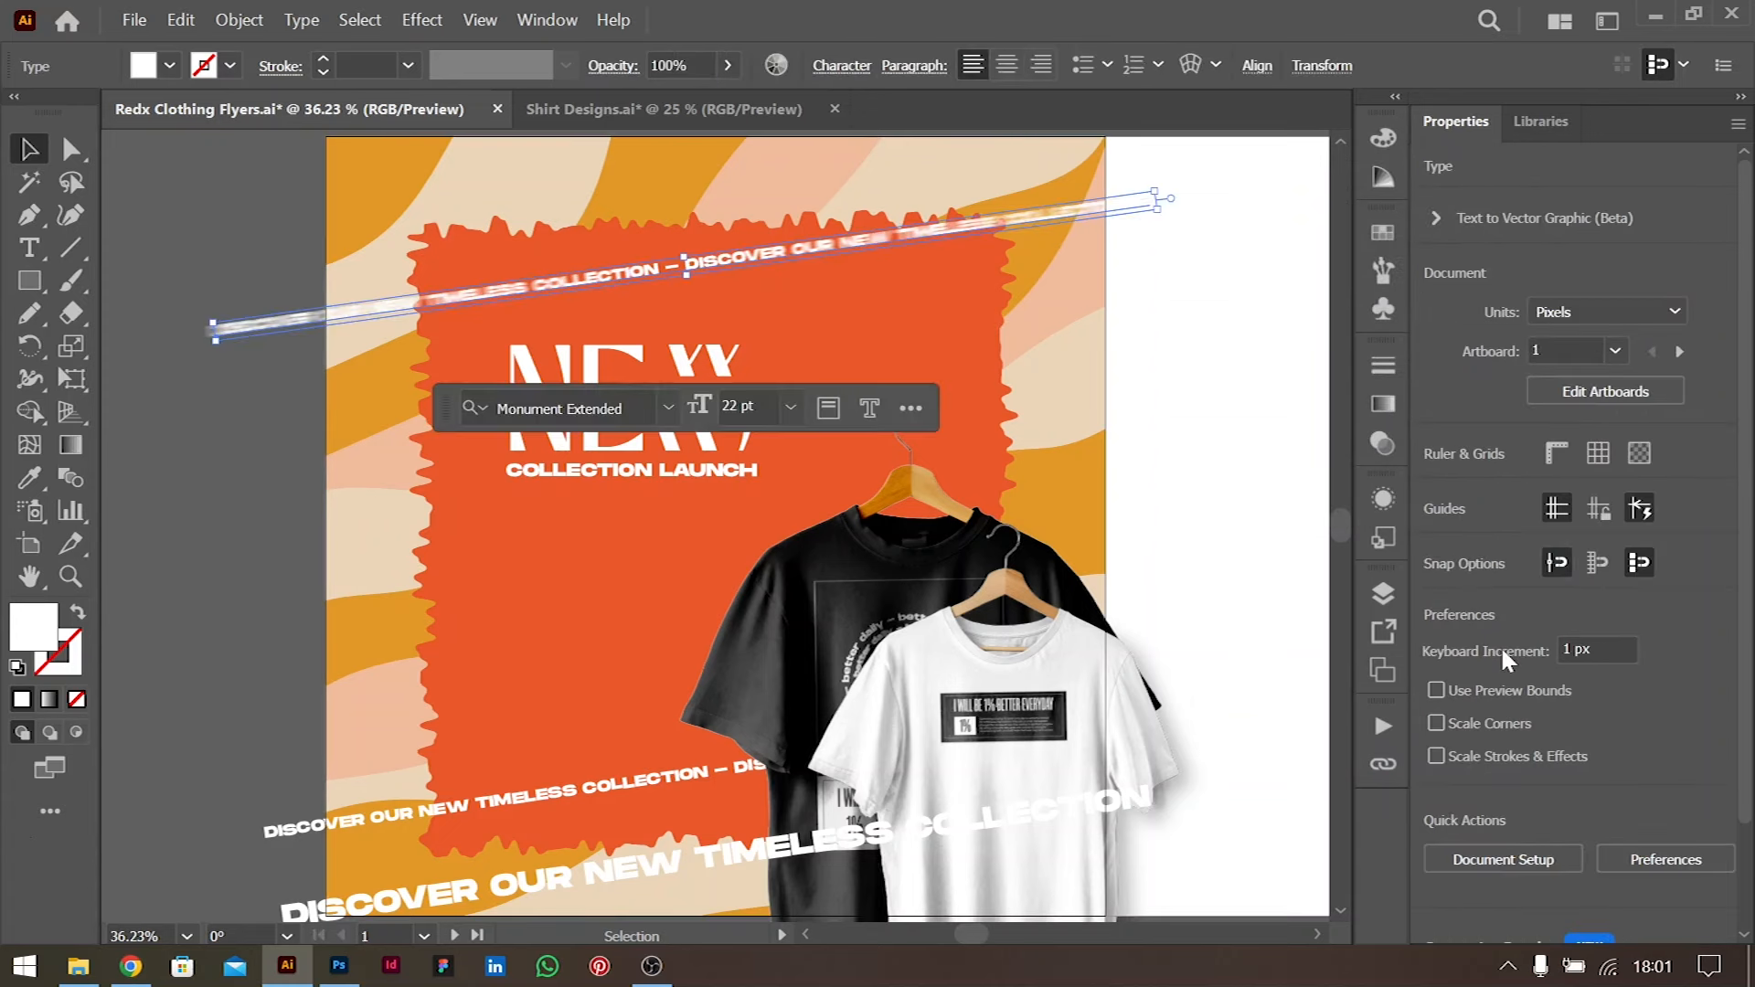
left_click(1487, 610)
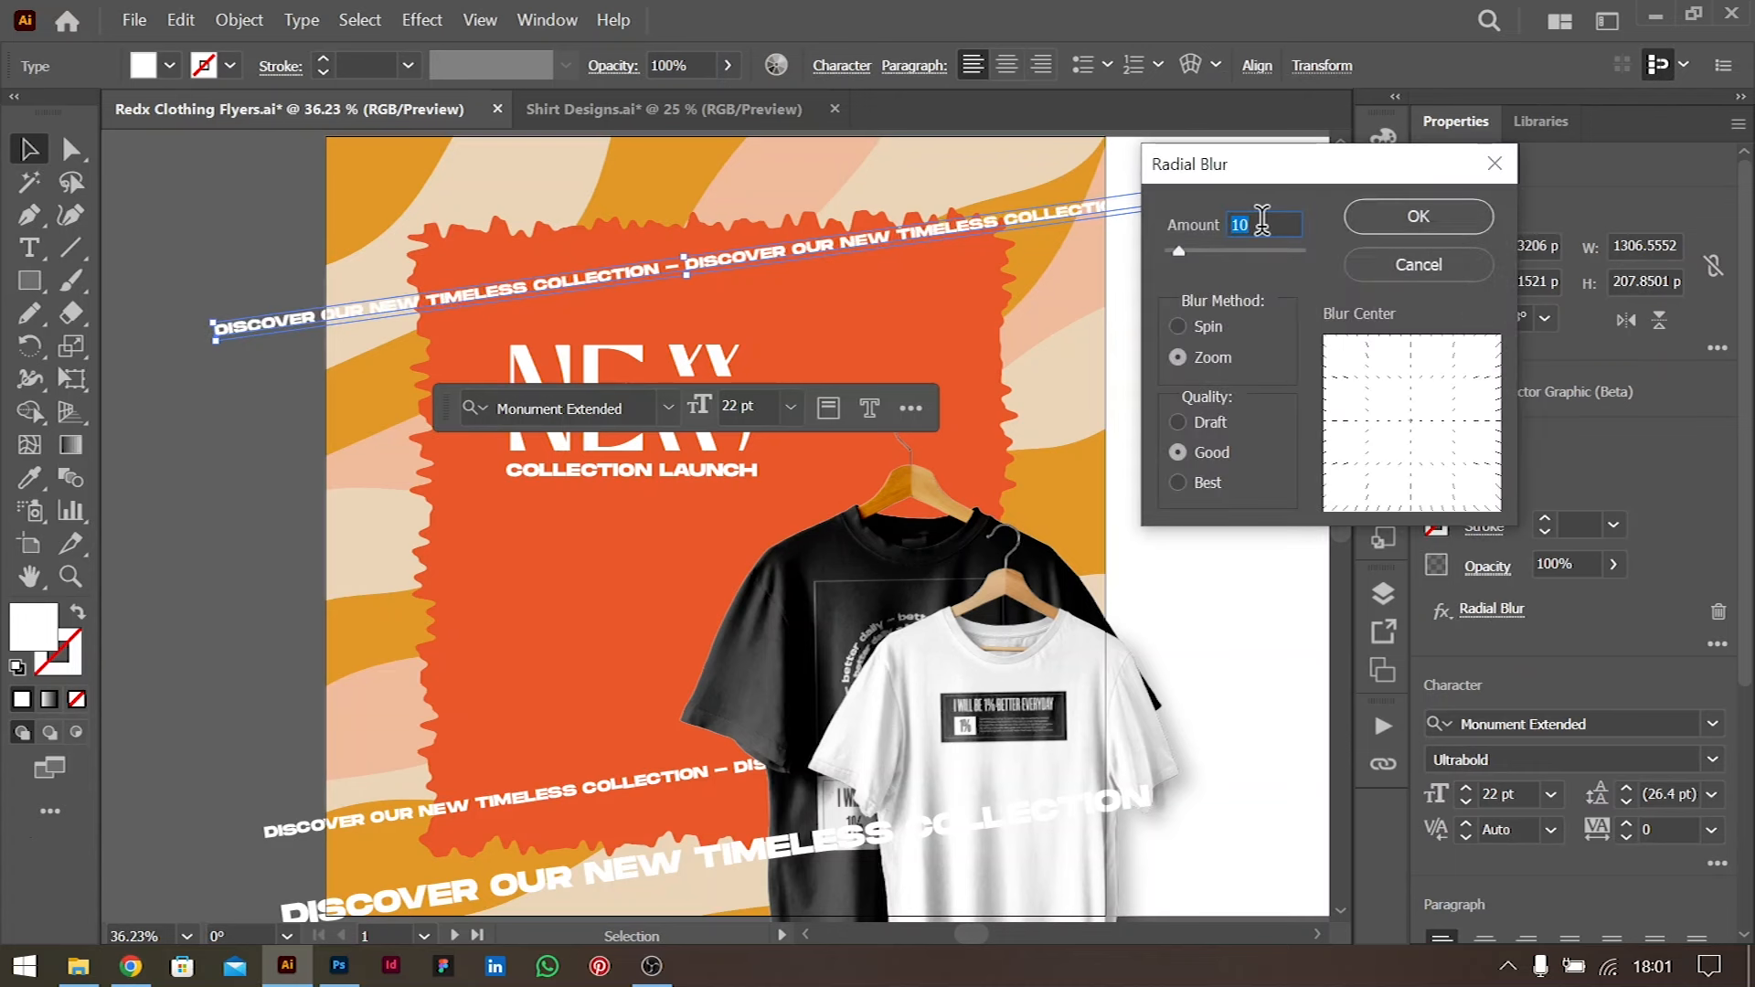
key("shift+Up")
key("shift+Up")
key("Return")
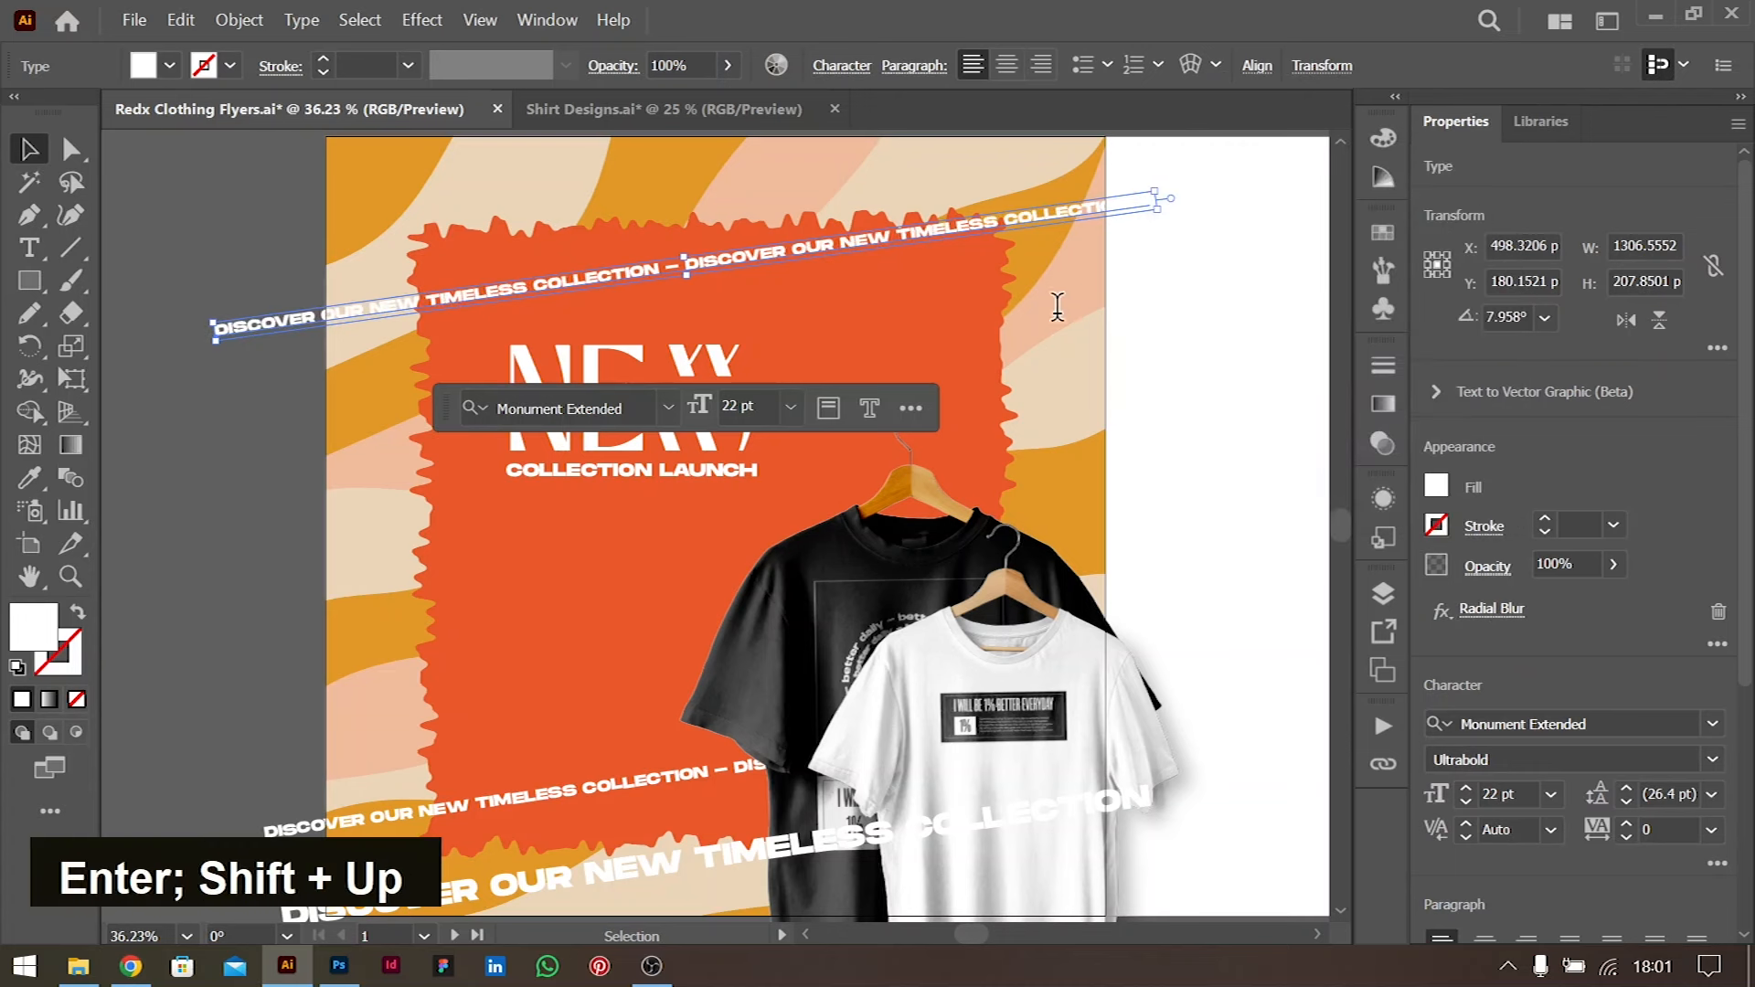
double_click(291, 240)
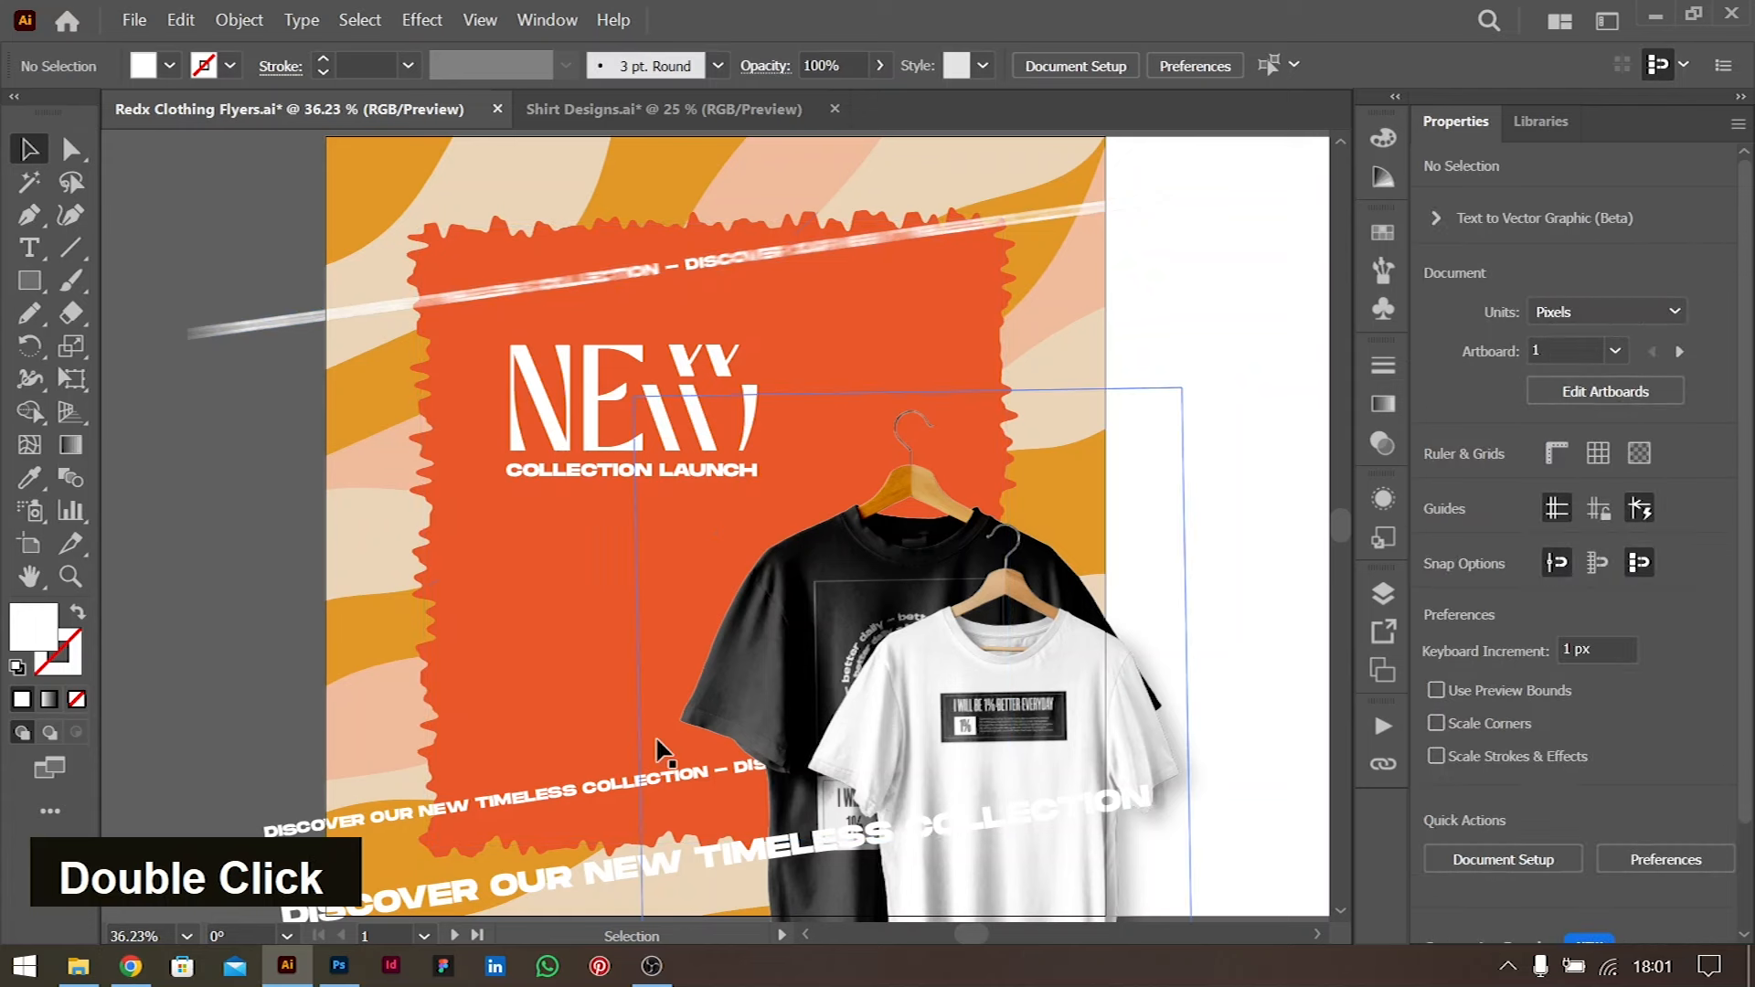
Apply a Zoom-method Radial Blur to the large slanted headline across the lower shirts, with an amount stronger than 30
left_click(607, 869)
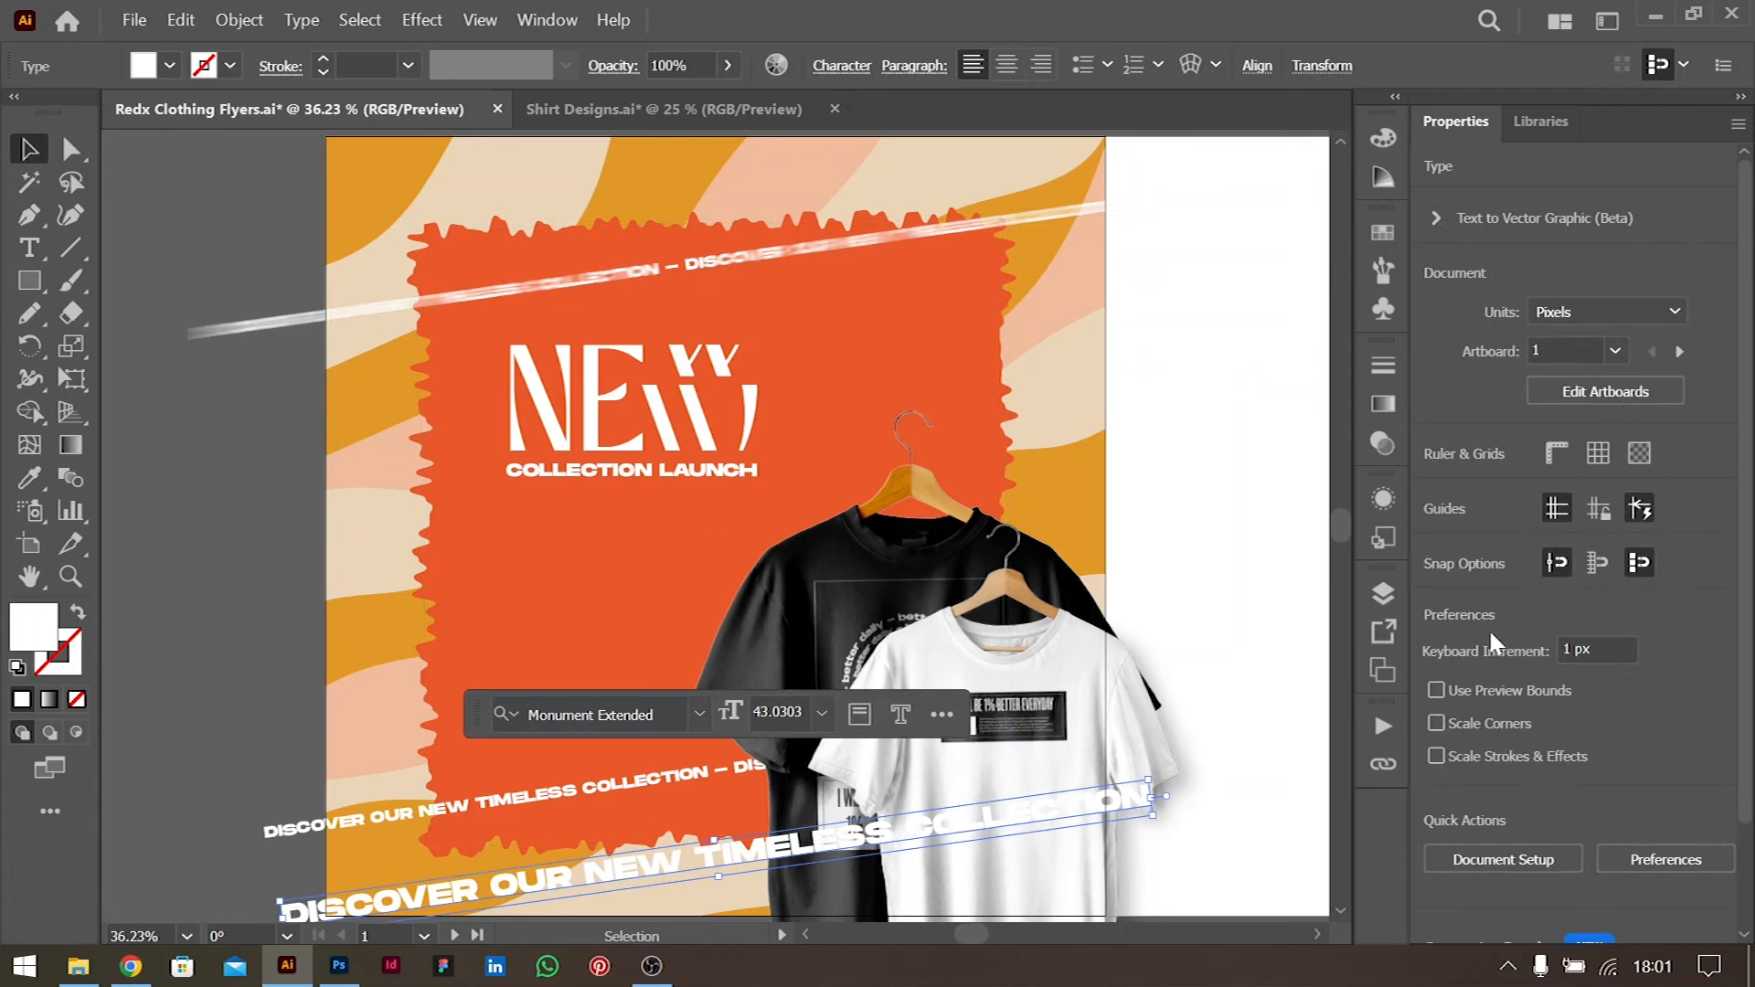
left_click(1440, 613)
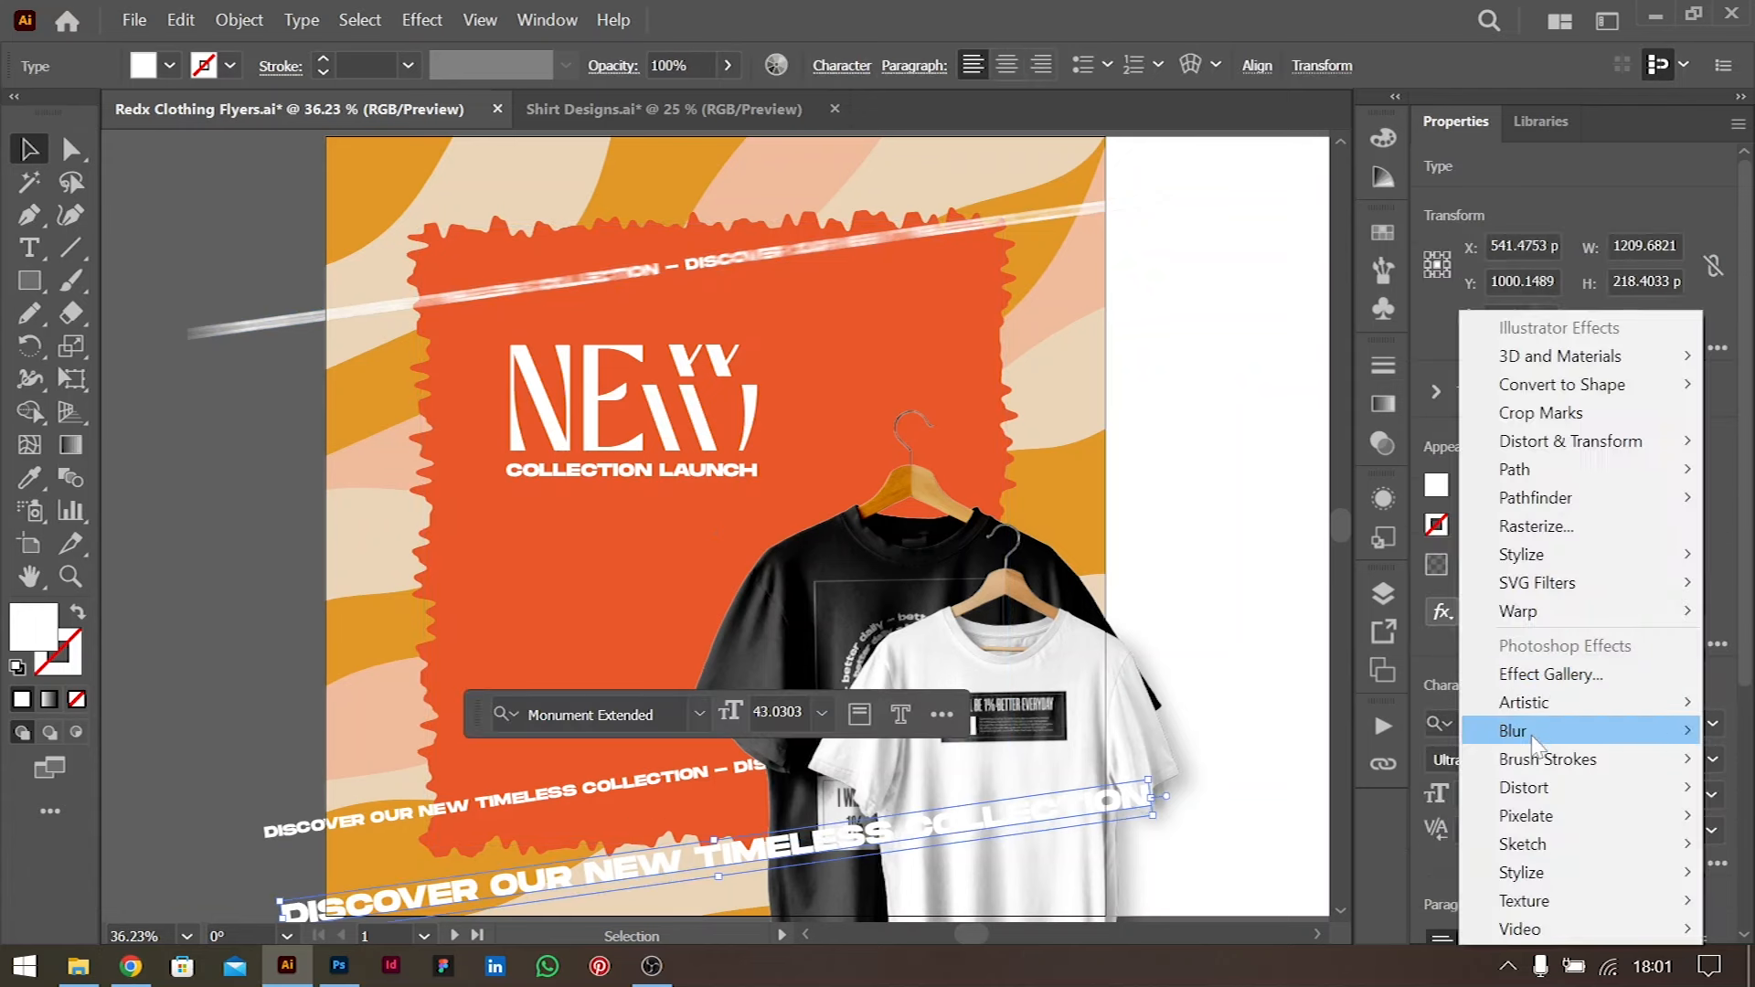
mouse_move(1554, 730)
left_click(1390, 759)
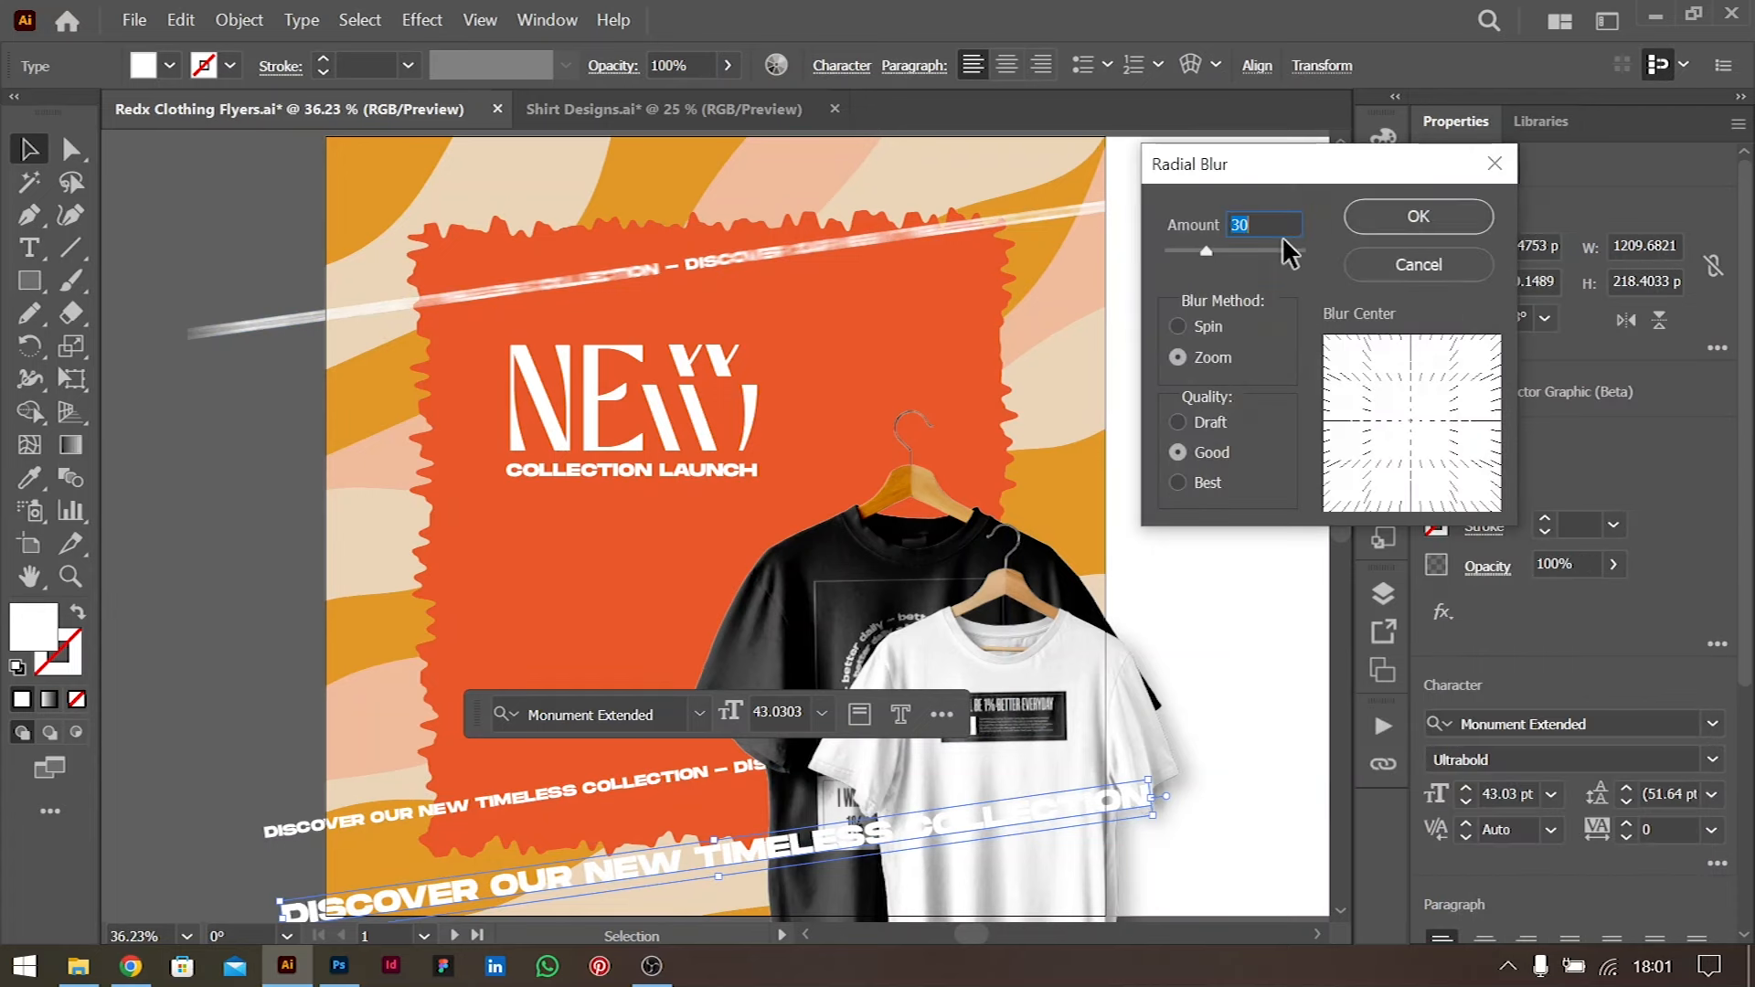
key("shift+Up")
key("shift+Up")
key("Return")
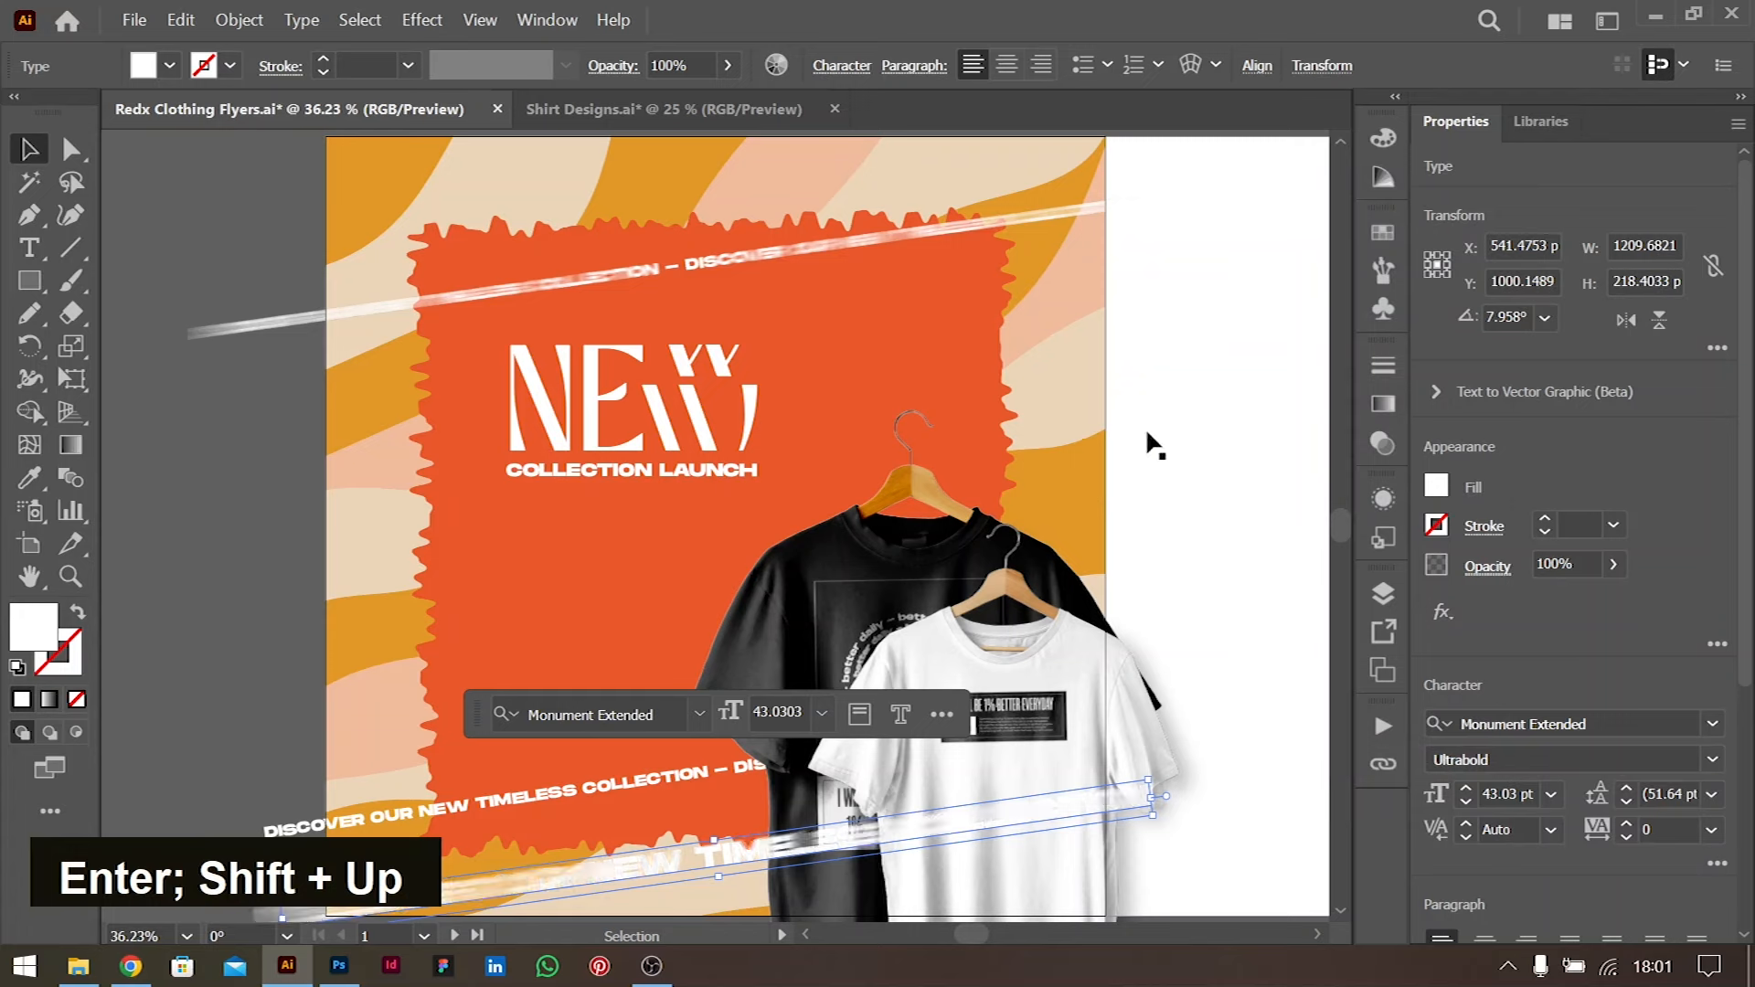
left_click(1166, 512)
Duplicate the small lower slanted line, placing the copy slightly below and to the right of the original behind the shirts
scroll(672, 672, "down", 3)
left_click_drag(607, 640, 684, 692)
key("shift+Up")
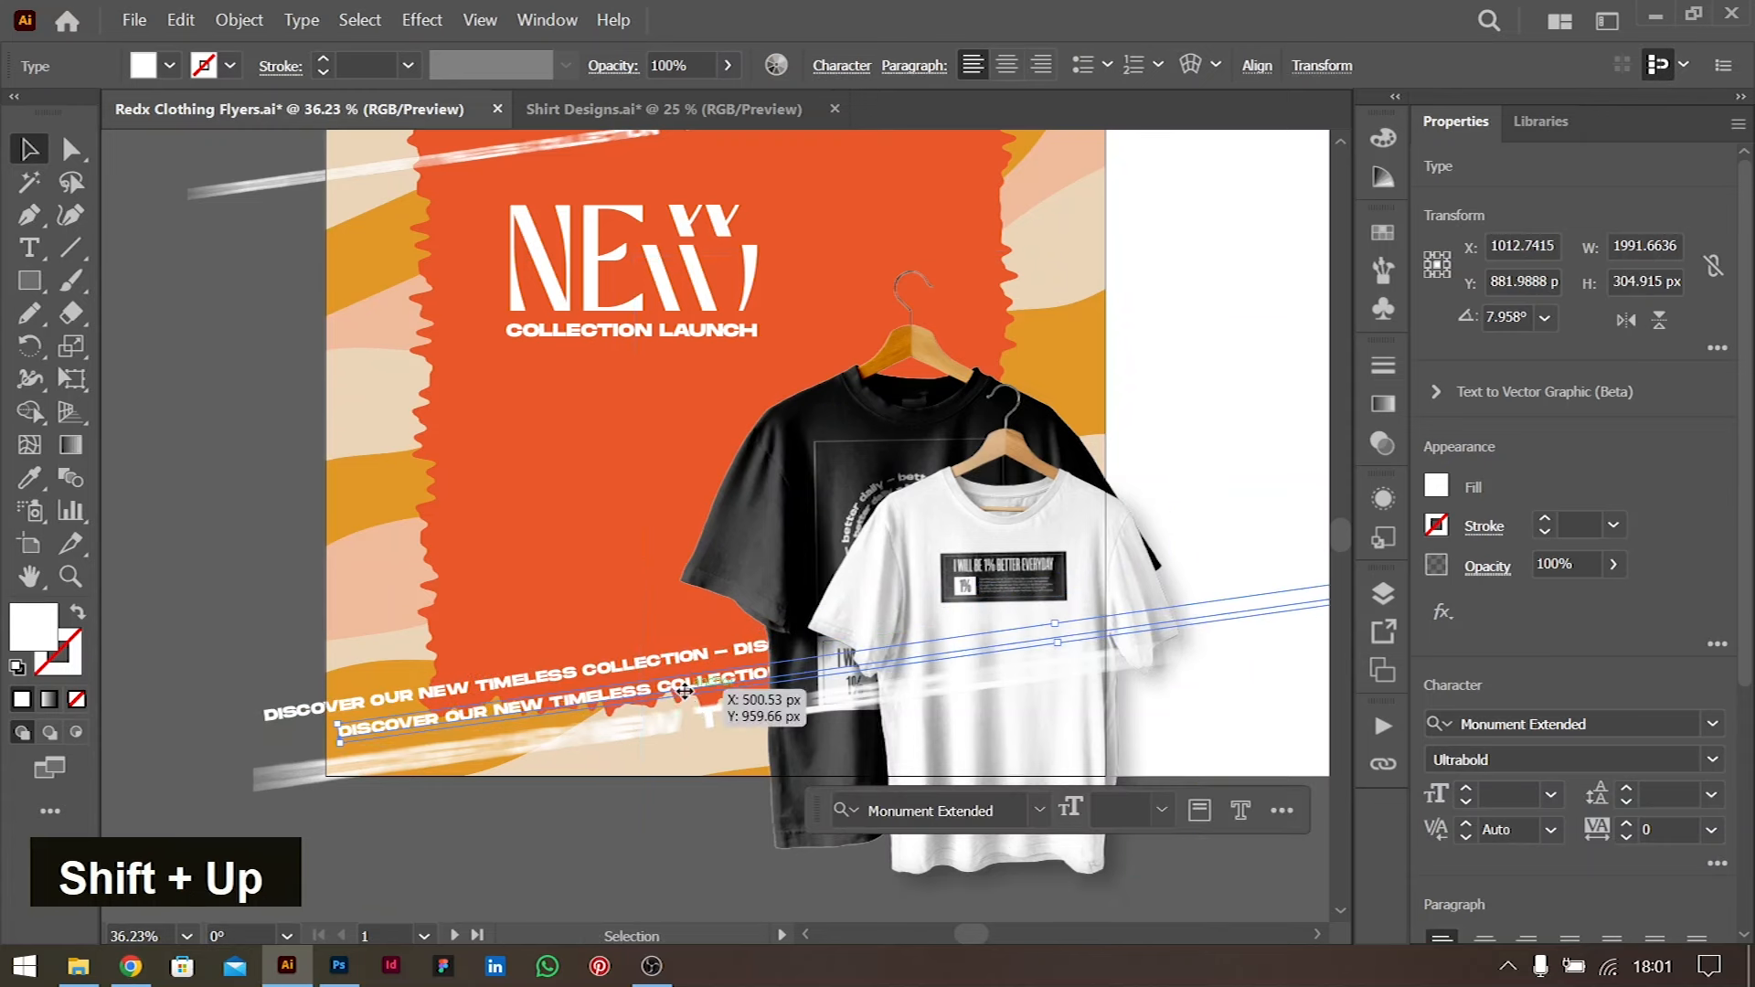
left_click(1228, 328)
Try moving the striped background group slightly left and down, and undo the move
scroll(1002, 402, "up", 3)
scroll(1002, 402, "right", 3)
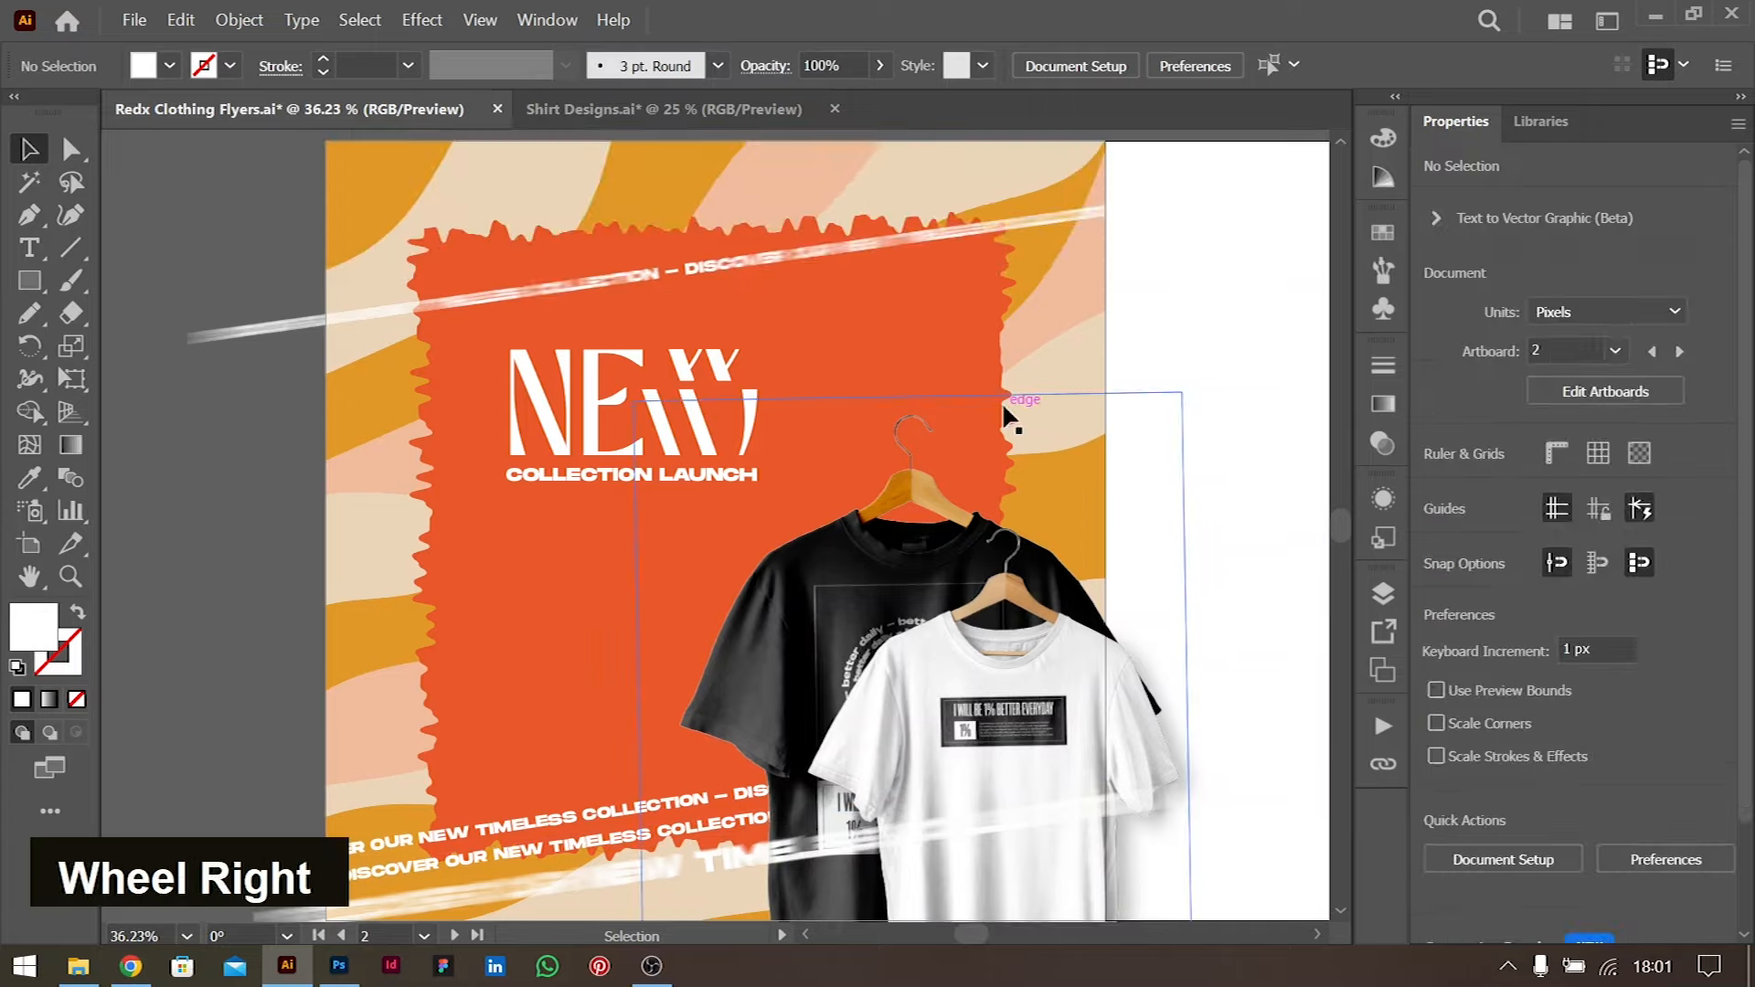
key("ctrl+minus")
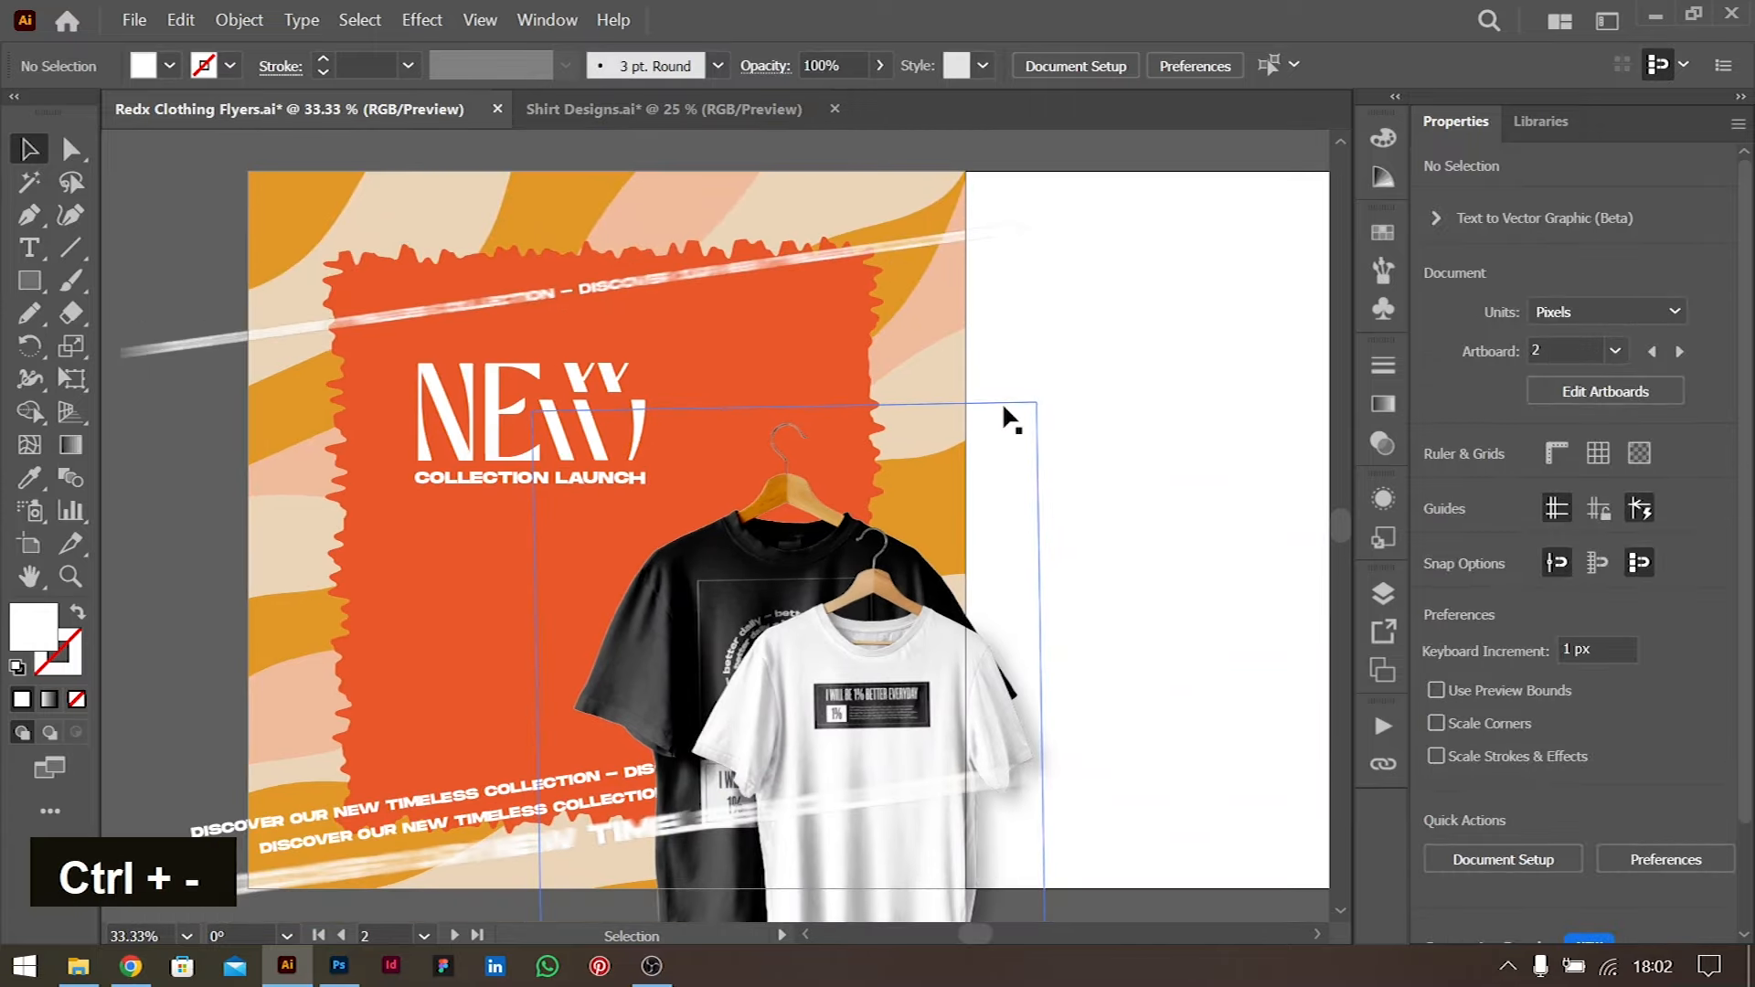
scroll(1002, 403, "left", 4)
left_click(537, 209)
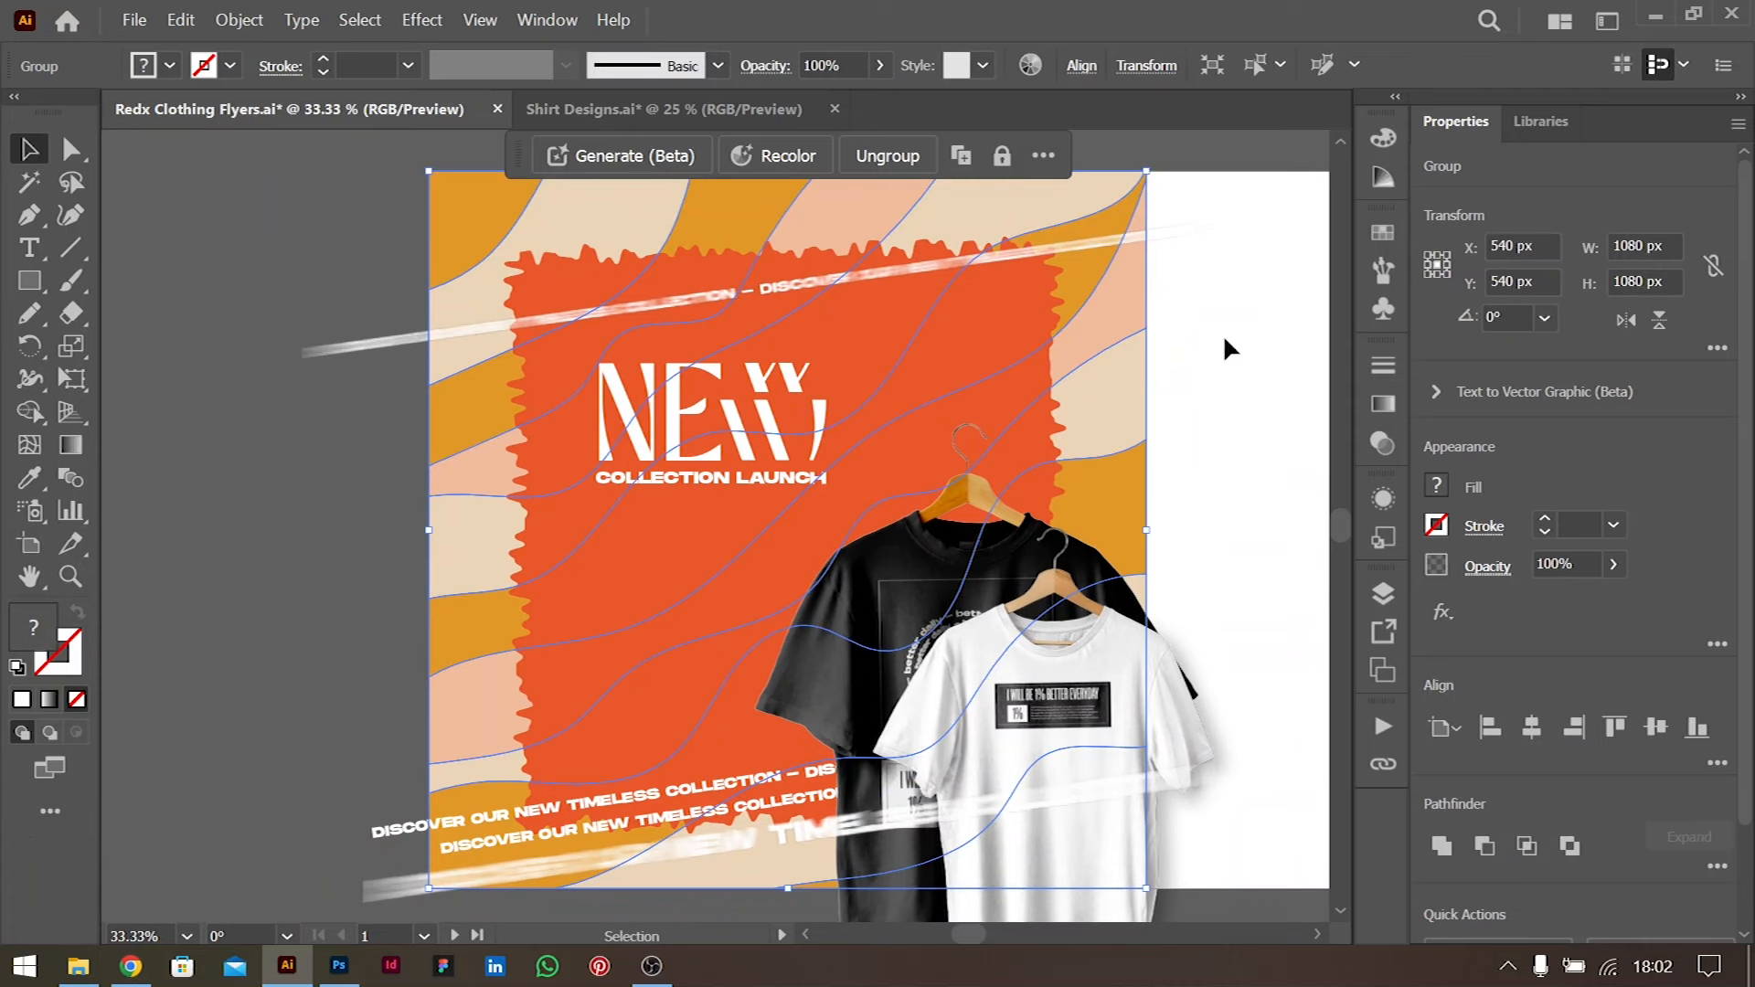
left_click(548, 277)
left_click(459, 211)
left_click_drag(458, 206, 442, 212)
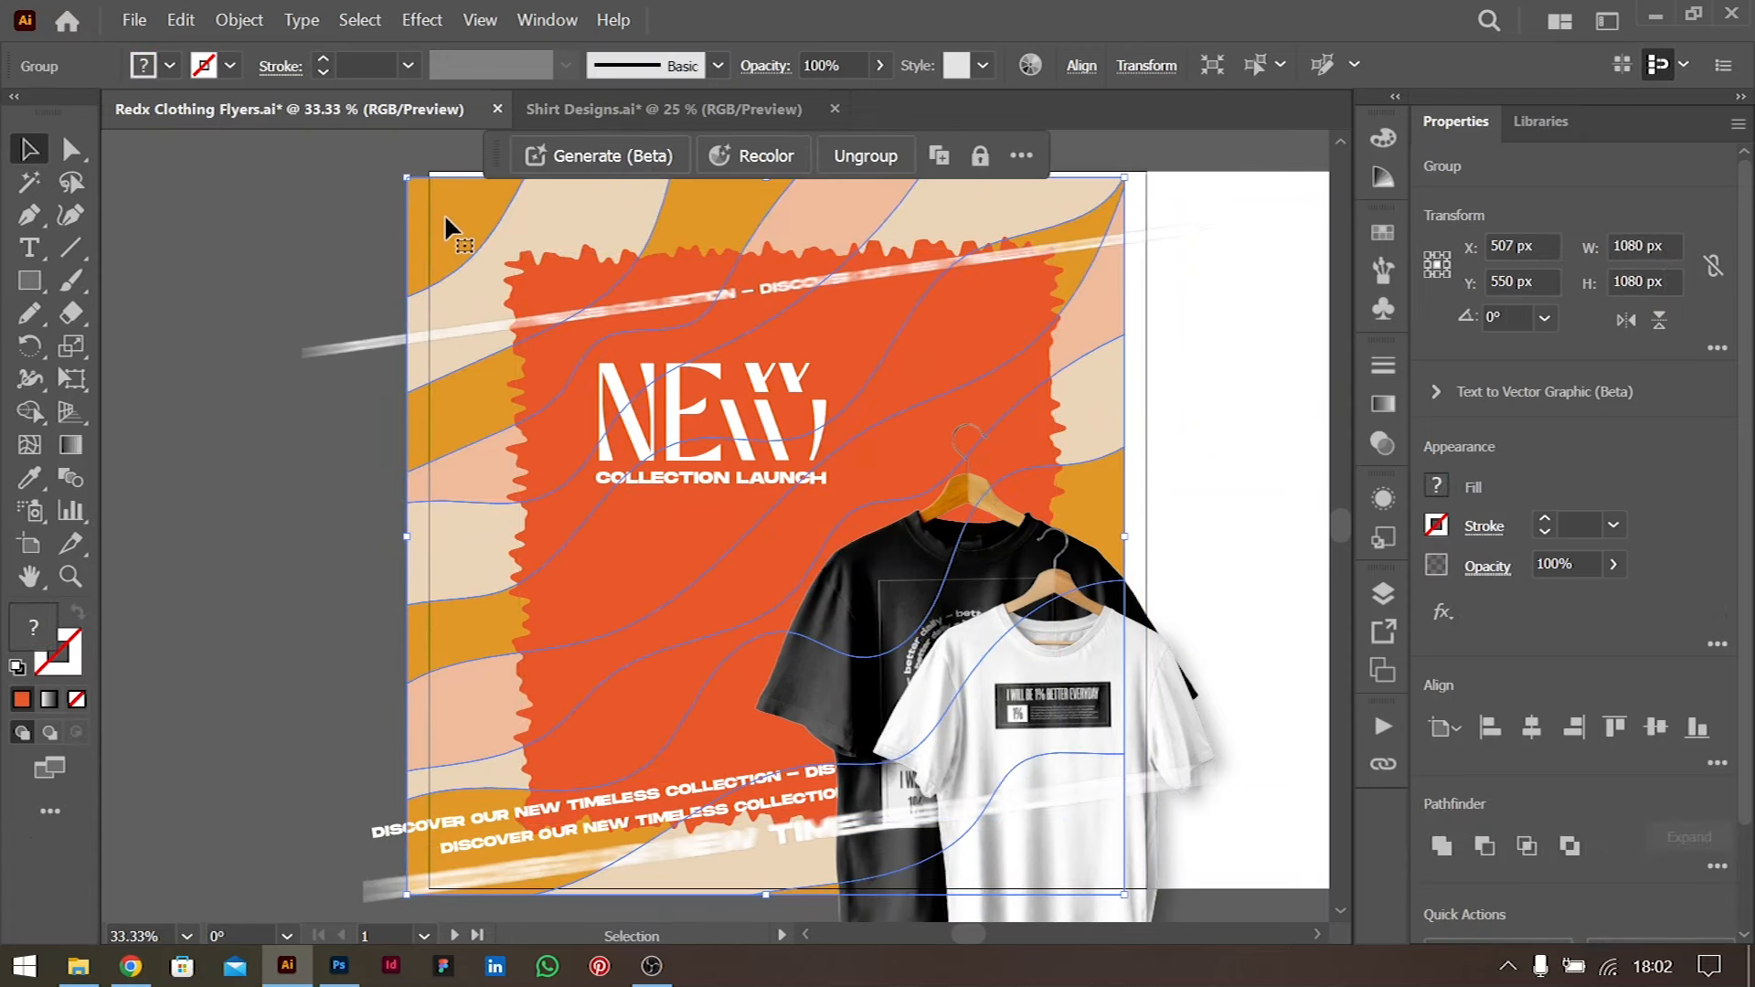
key("ctrl+z")
key("ctrl+minus")
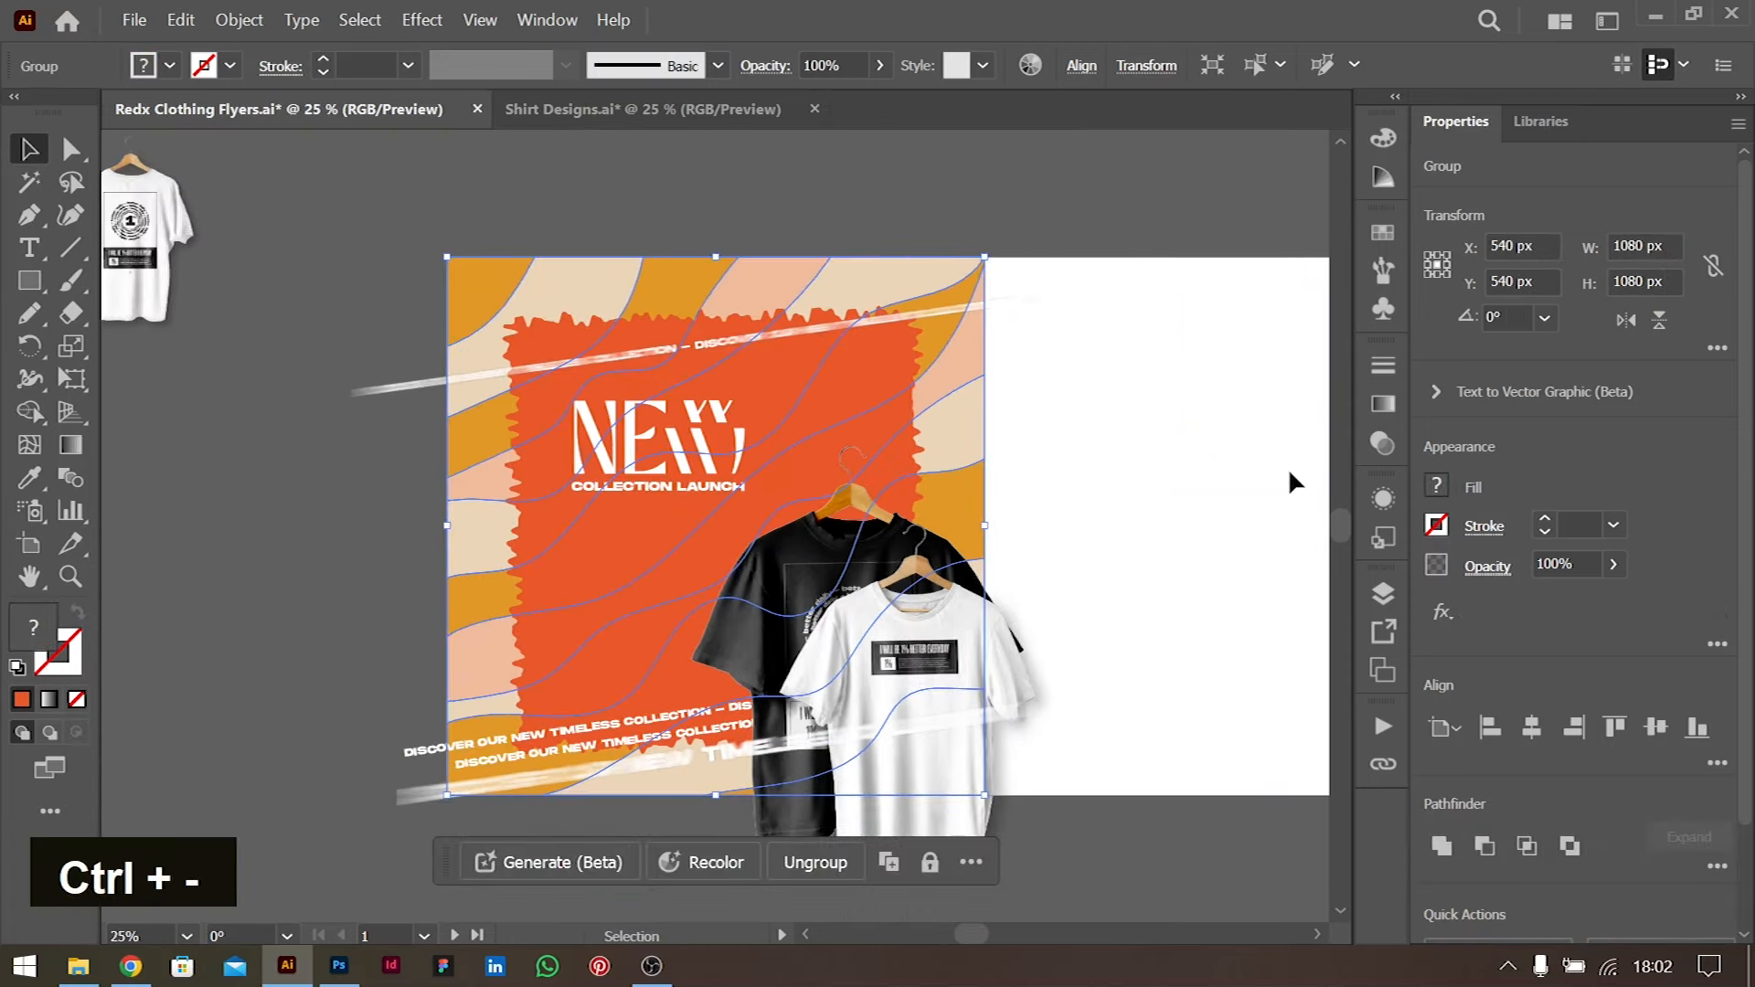
left_click(1215, 497)
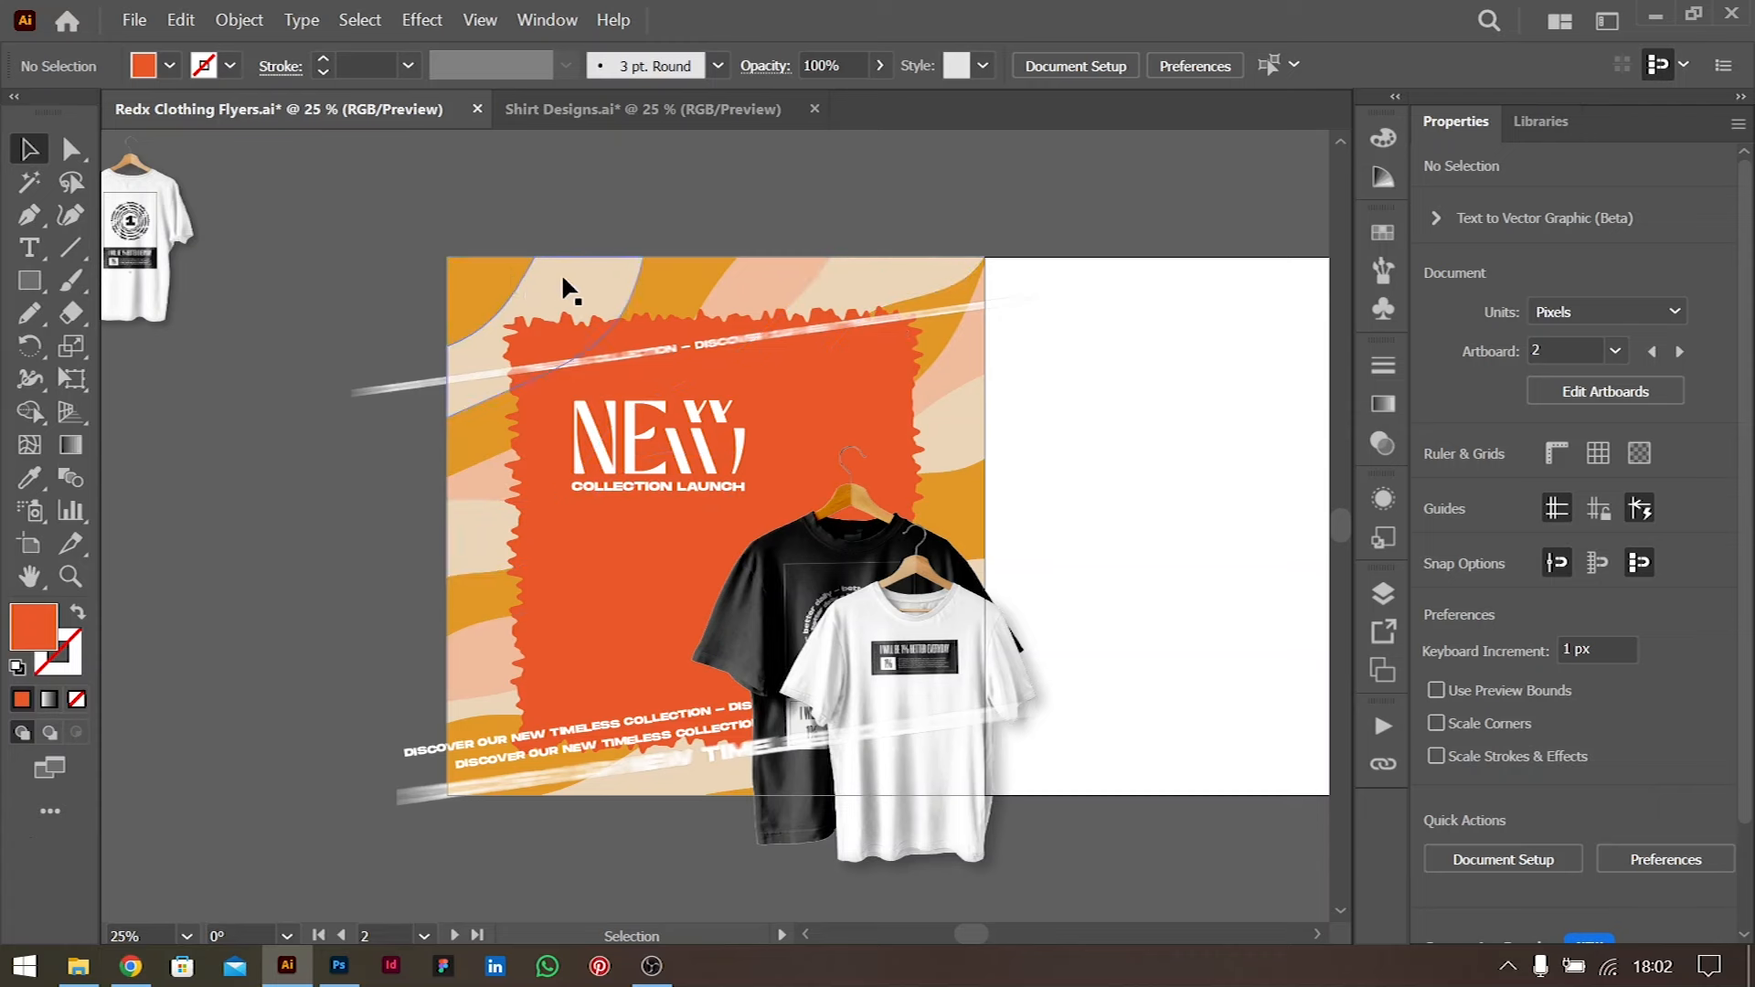
Recolor all the golden-yellow waves in the striped background group to the orange-red of the jagged rectangle
double_click(503, 266)
left_click(481, 281)
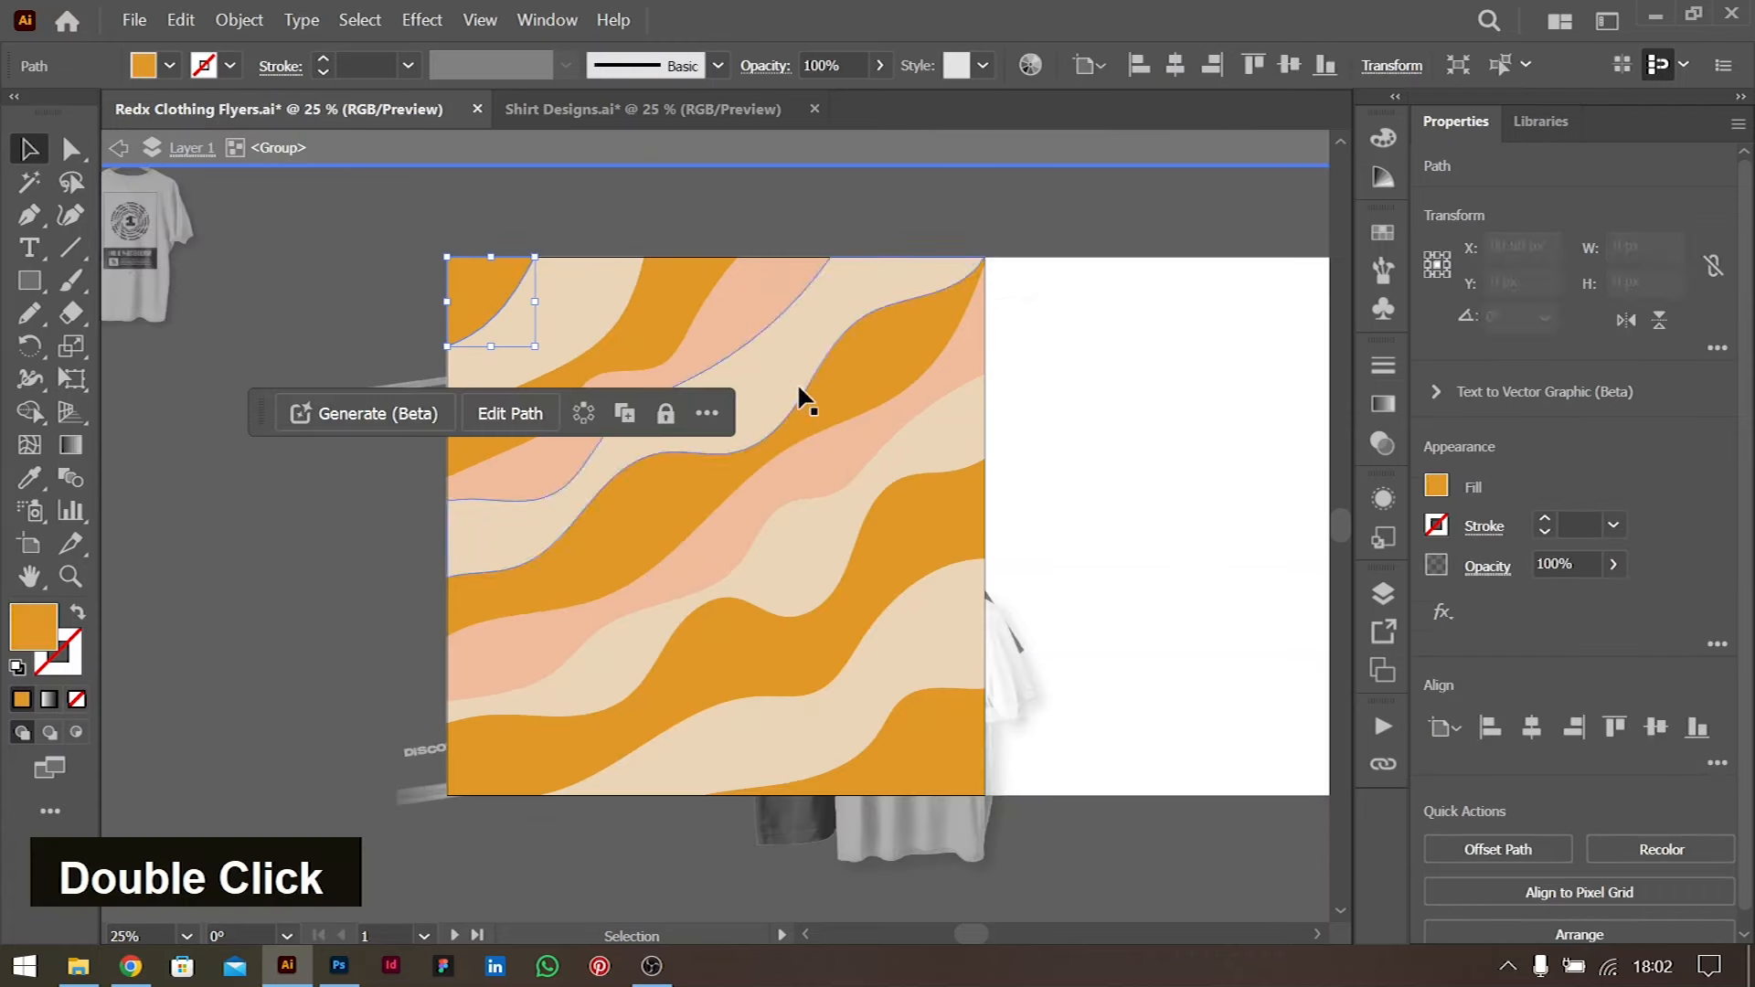
left_click(671, 320, "shift")
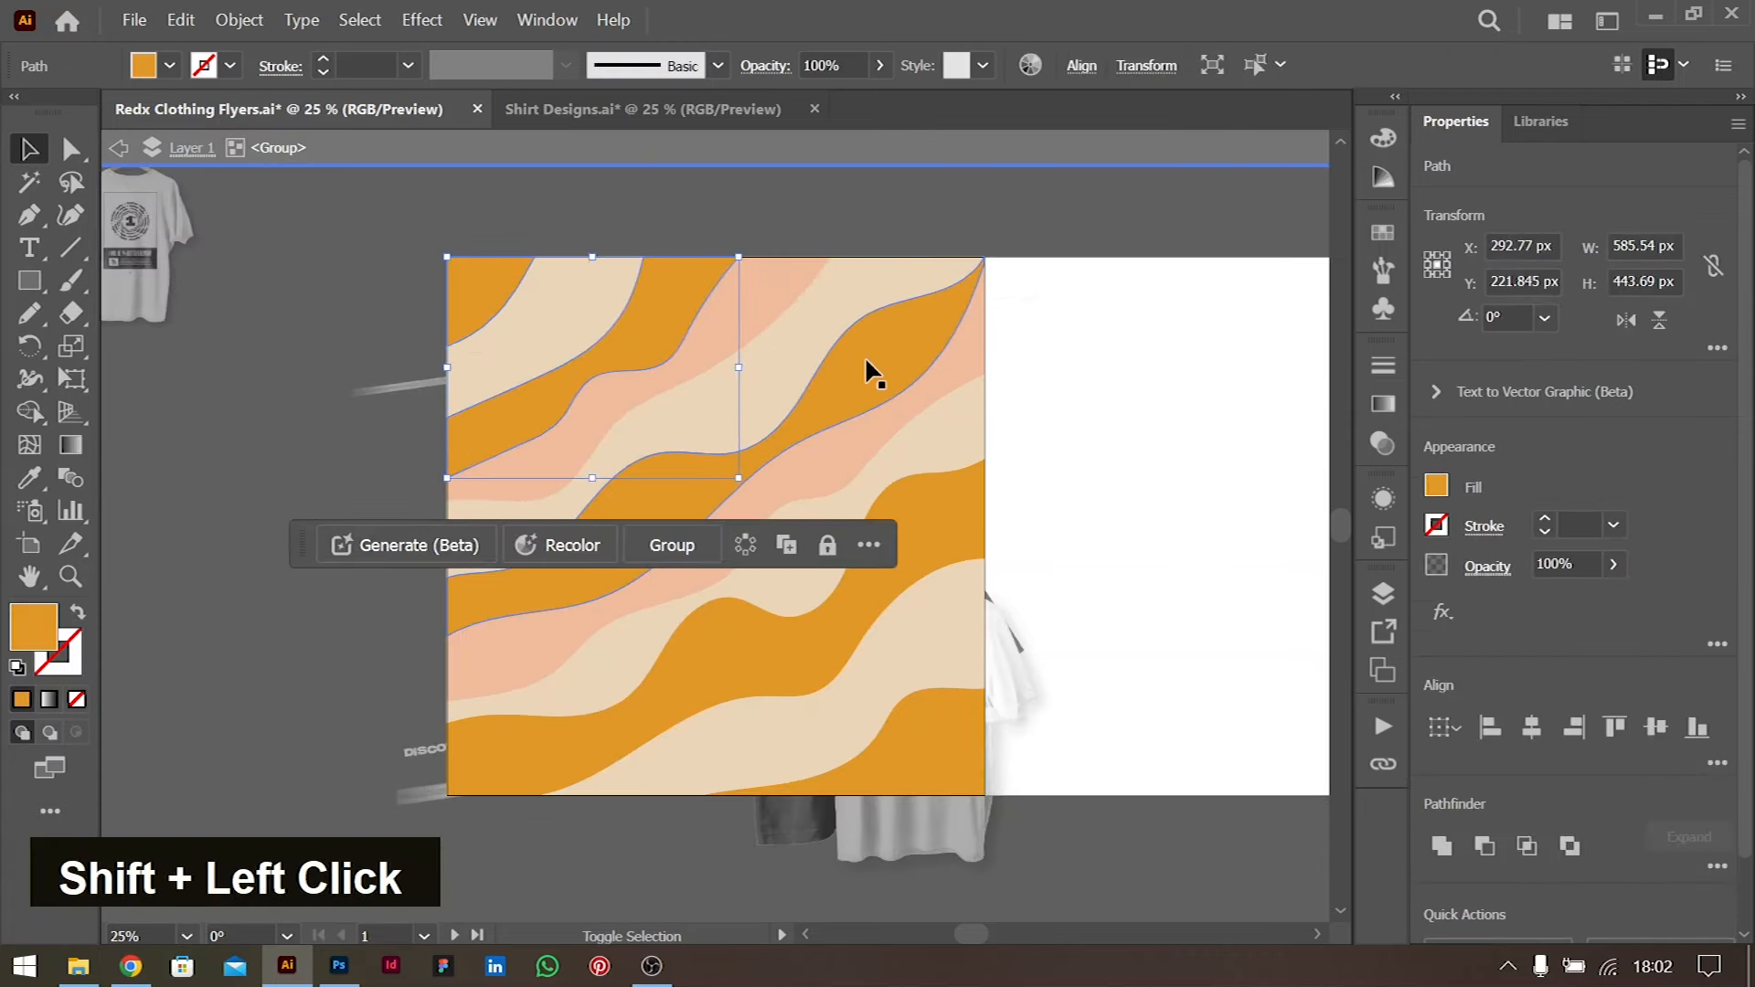
left_click(866, 361, "shift")
left_click(873, 731, "shift")
left_click(918, 743, "shift")
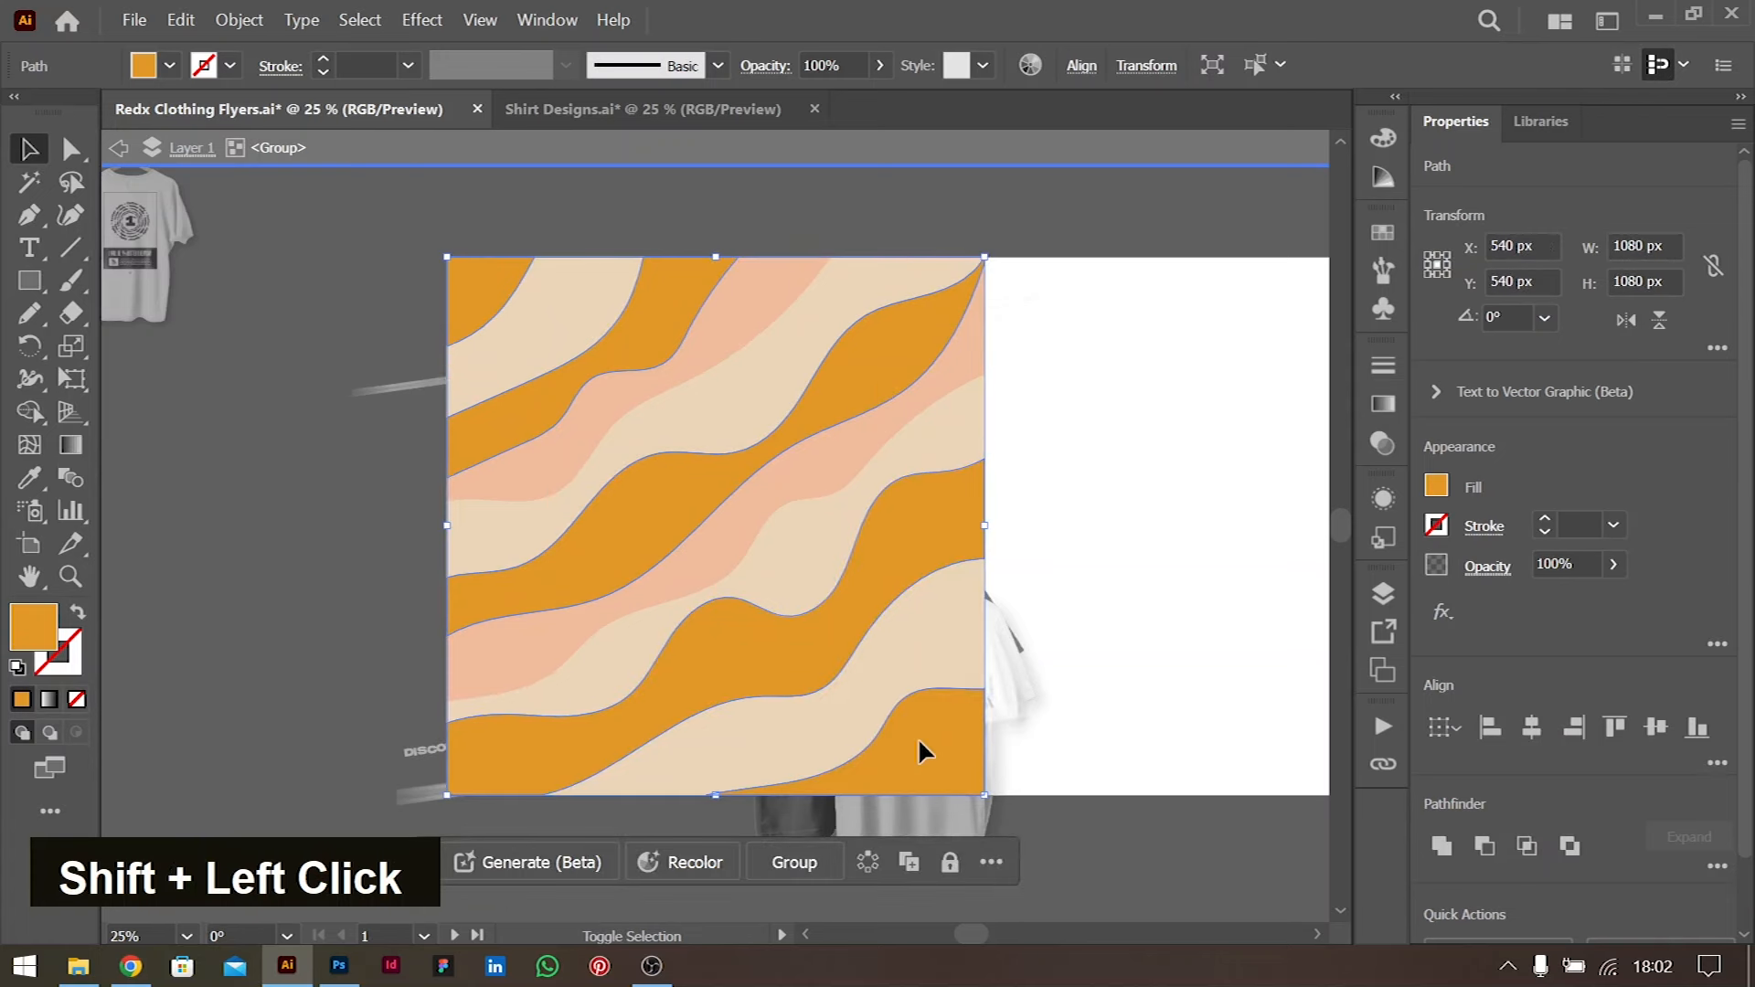
left_click(1438, 486)
left_click(1158, 707)
double_click(1148, 485)
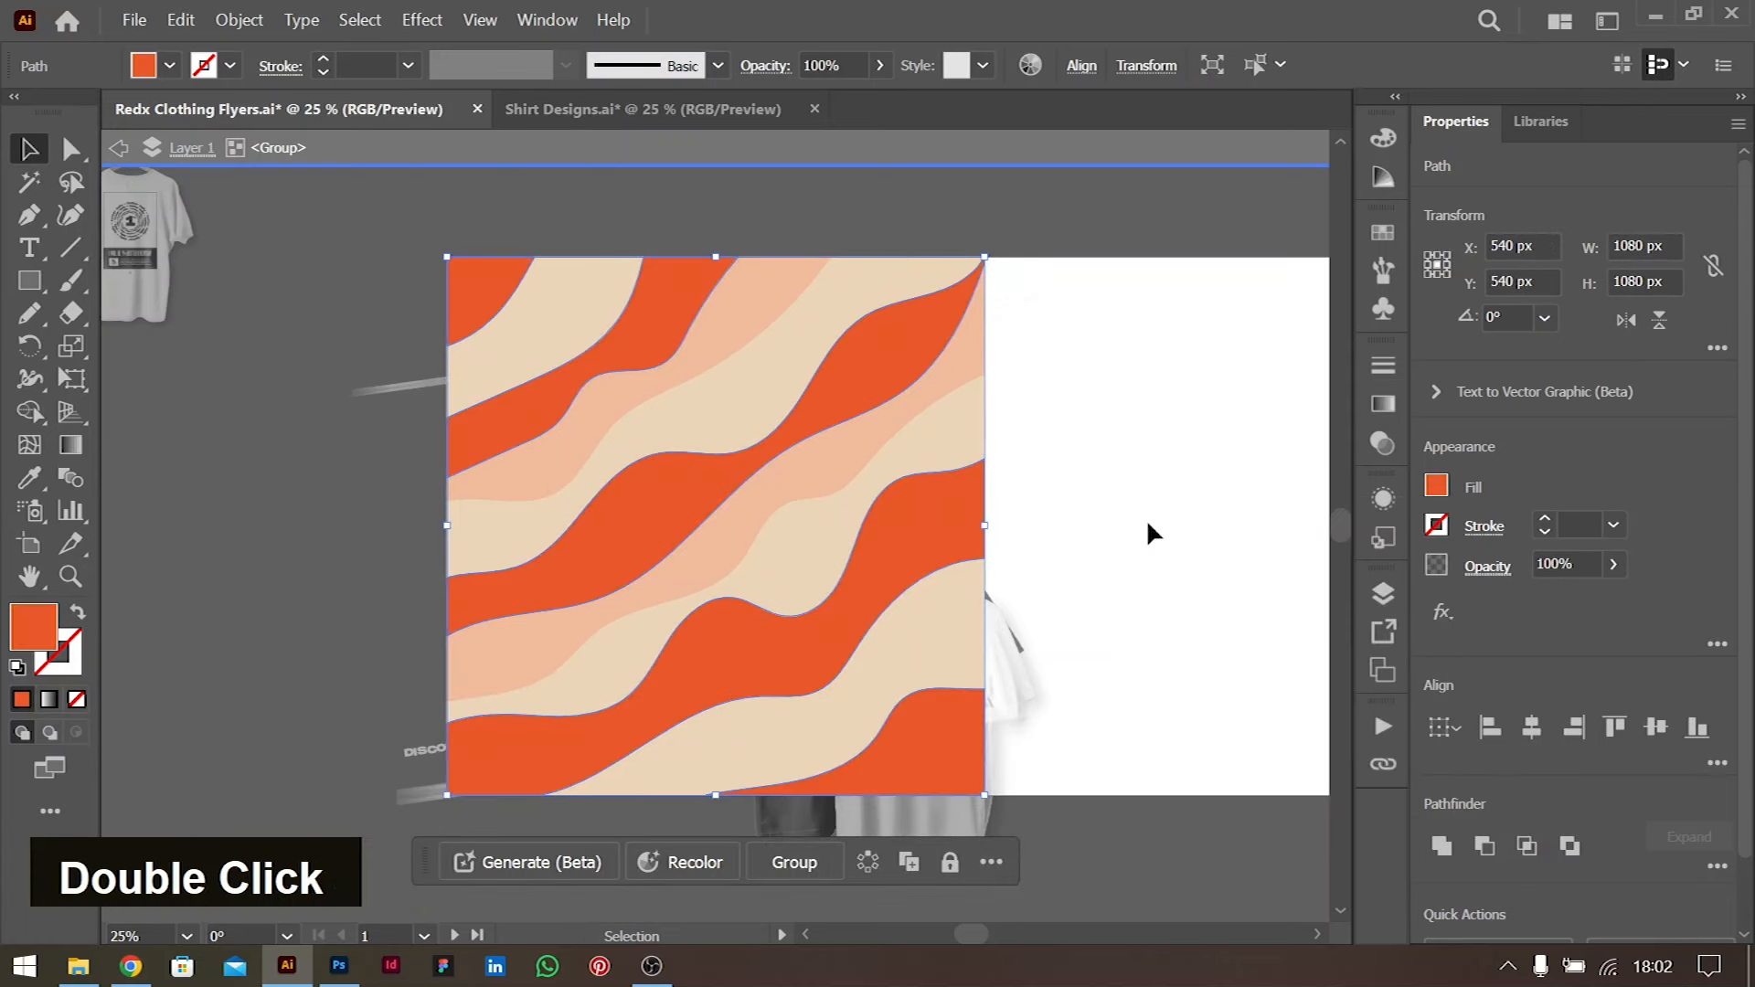
double_click(1154, 509)
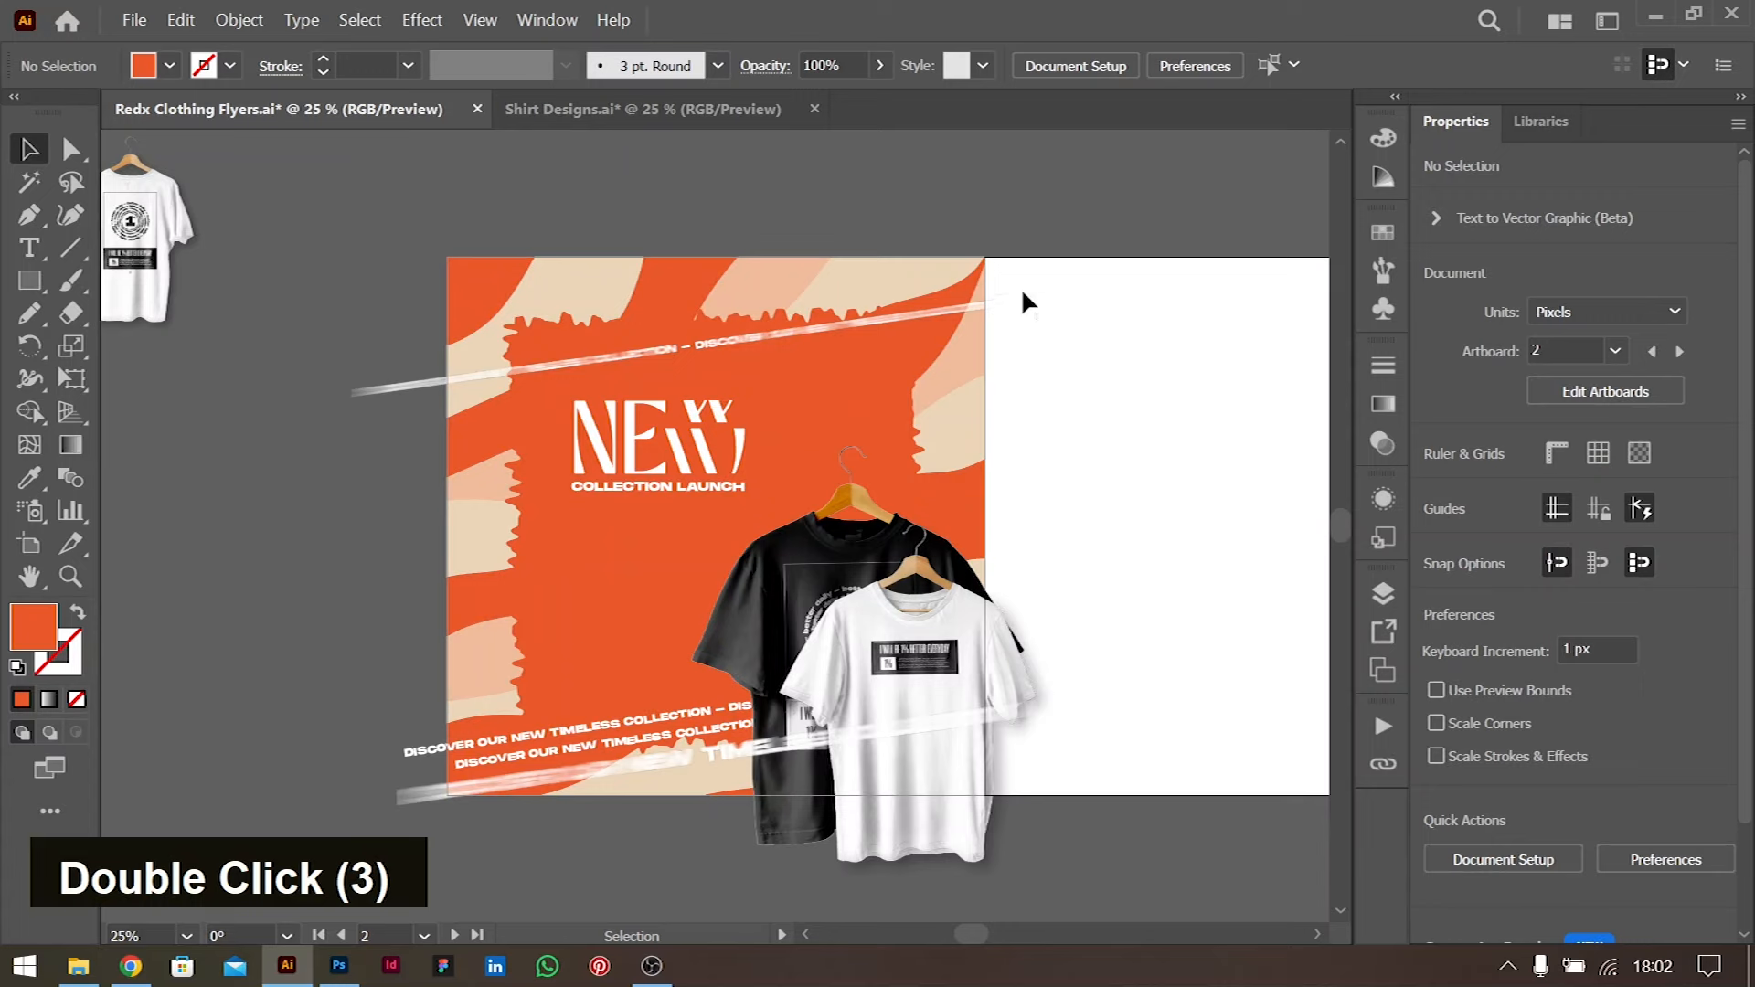
Expand the appearance of the roughened orange-red rectangle
left_click(642, 320)
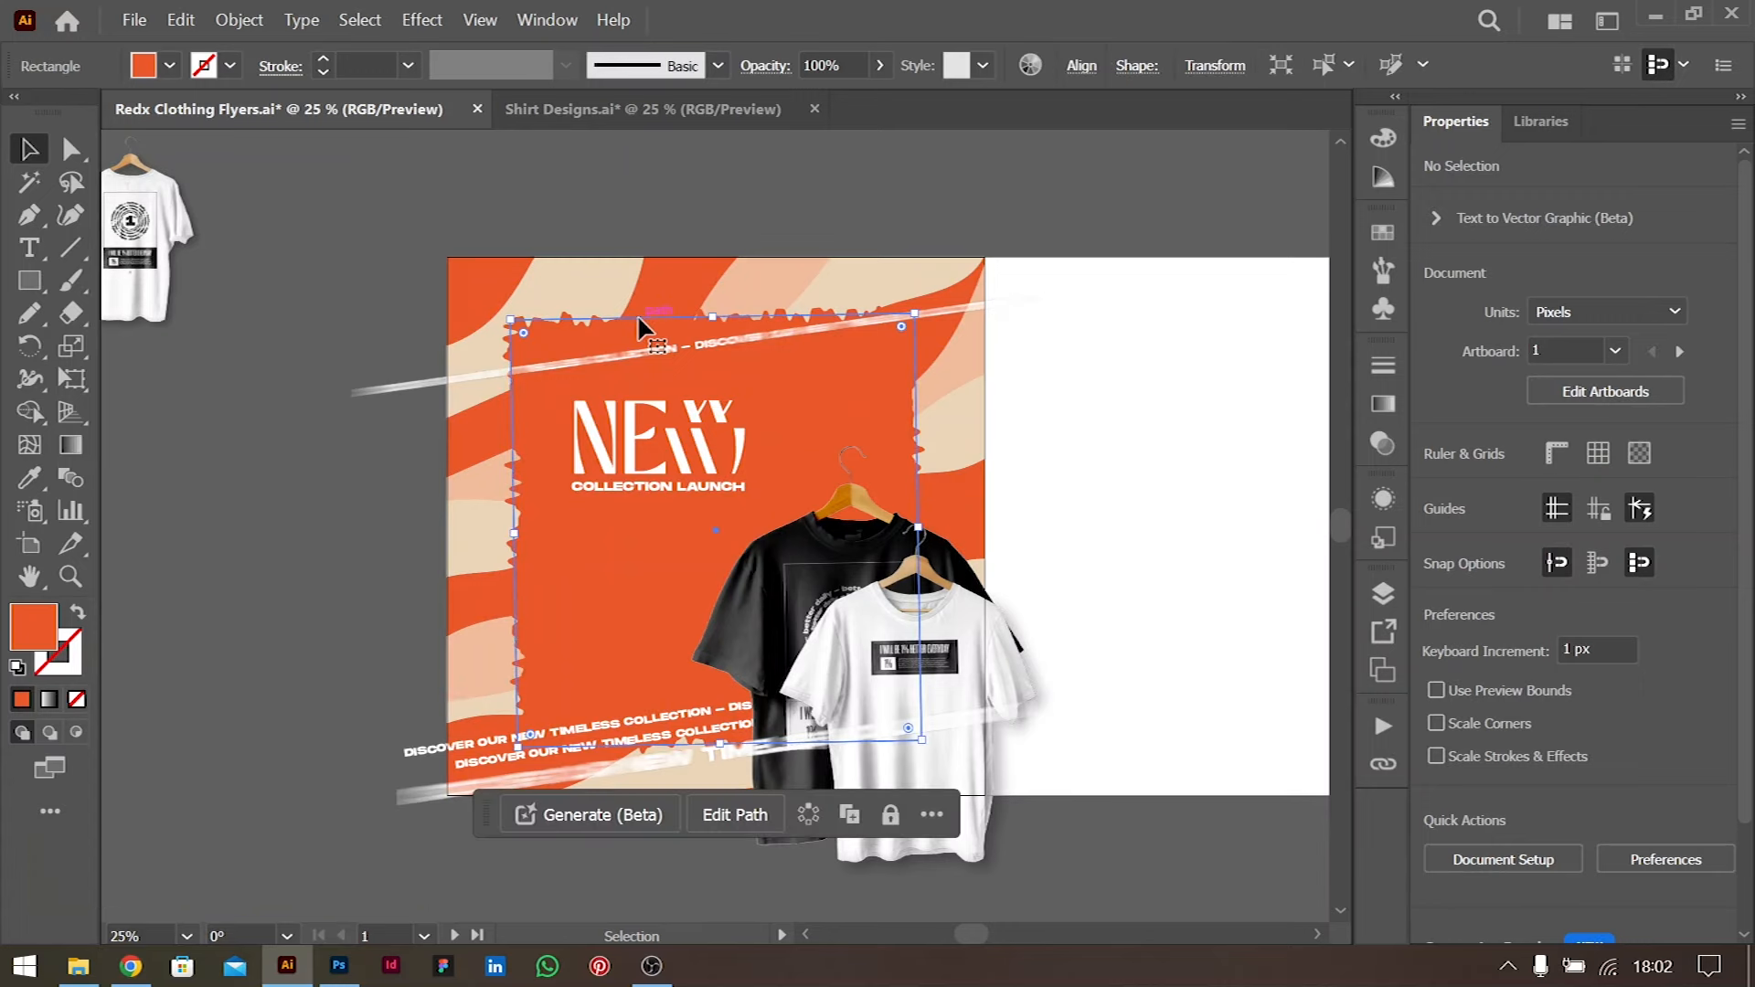
key("ctrl+equal")
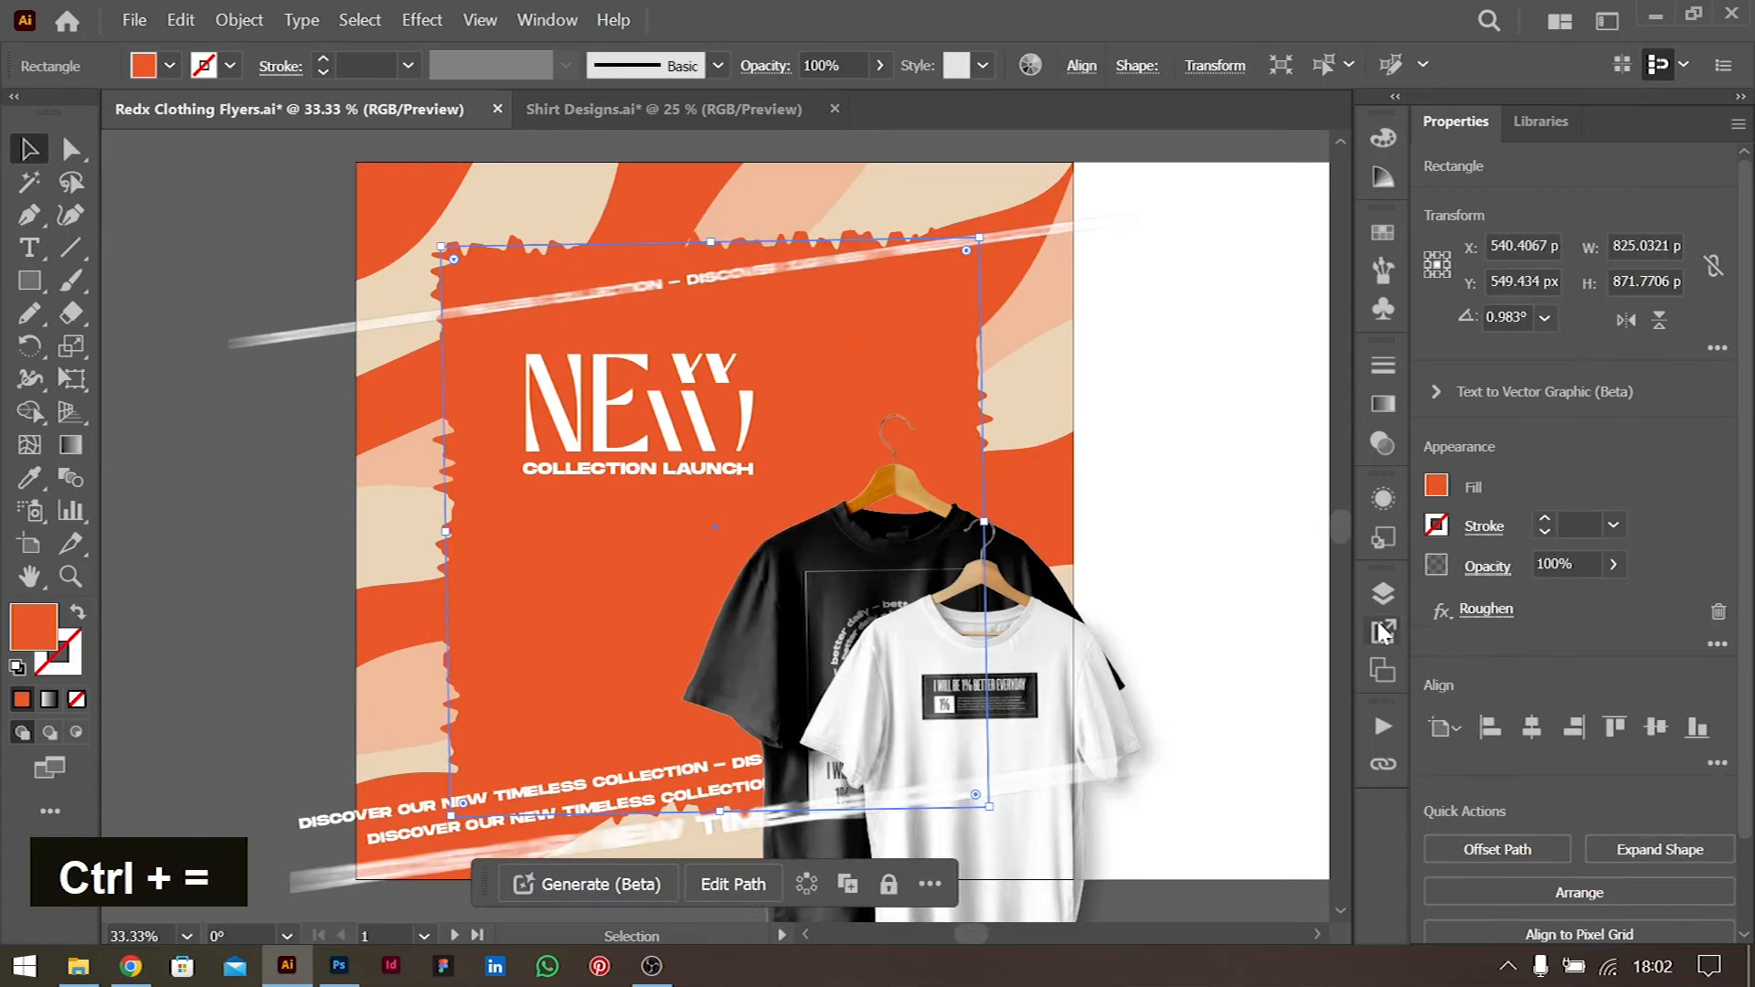
left_click(239, 20)
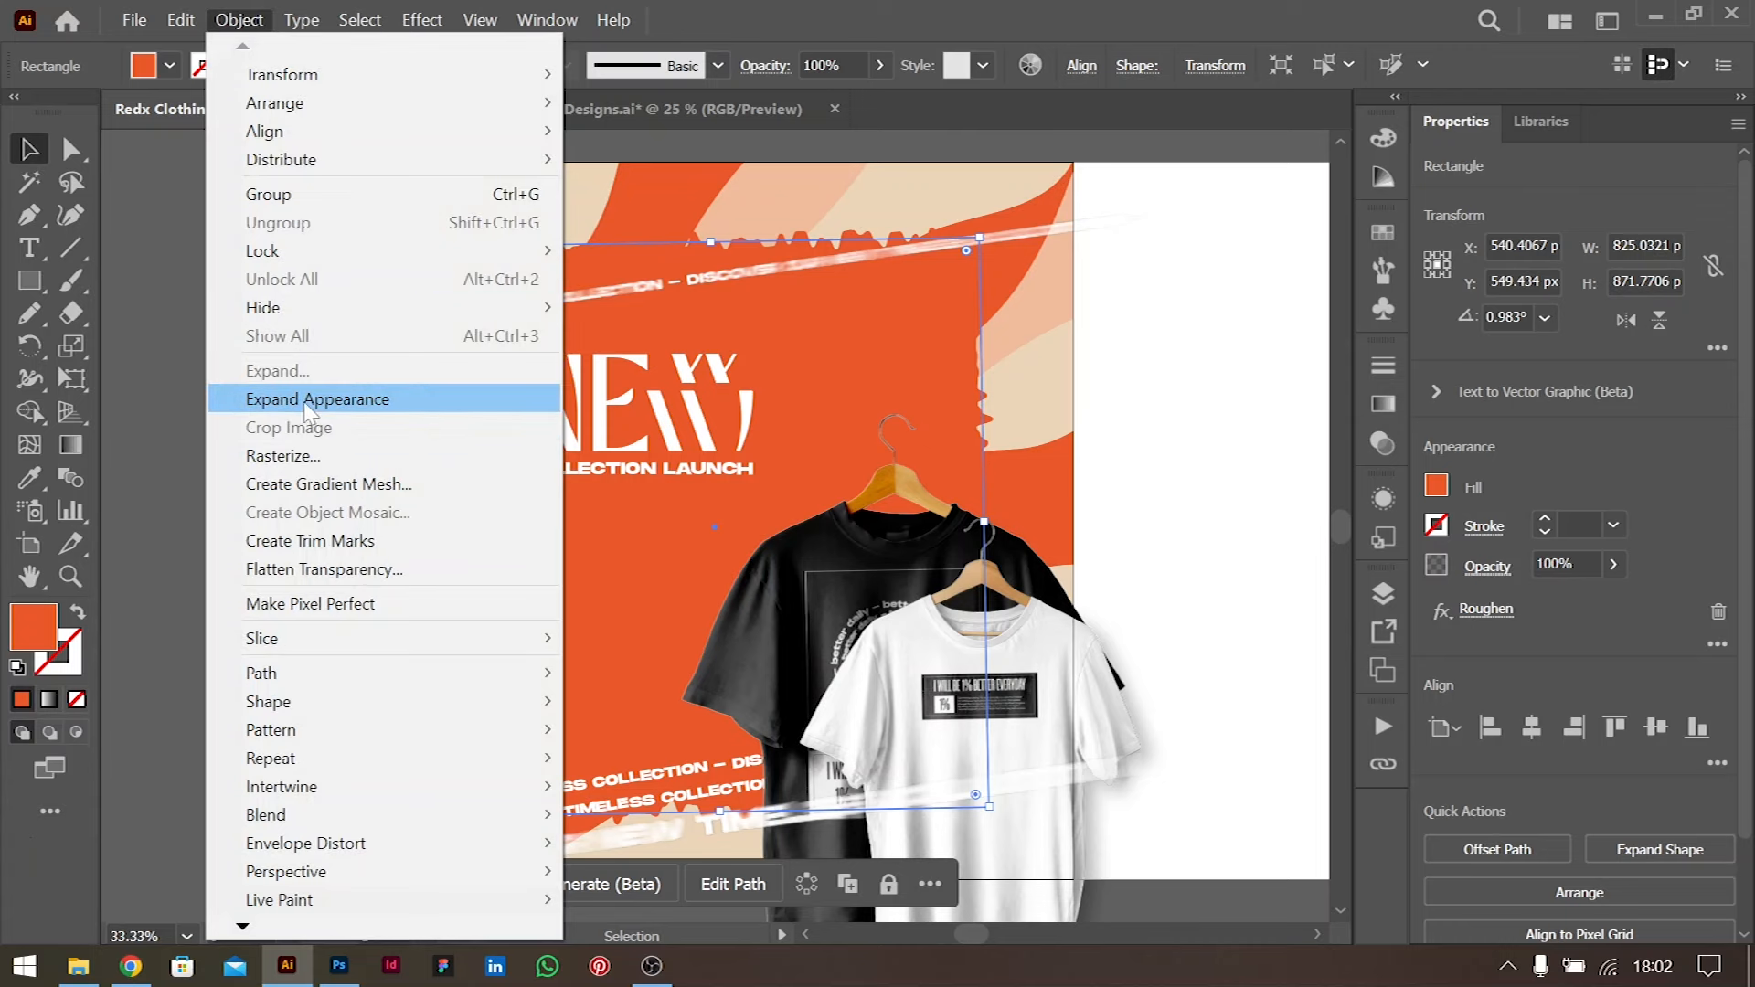
left_click(310, 410)
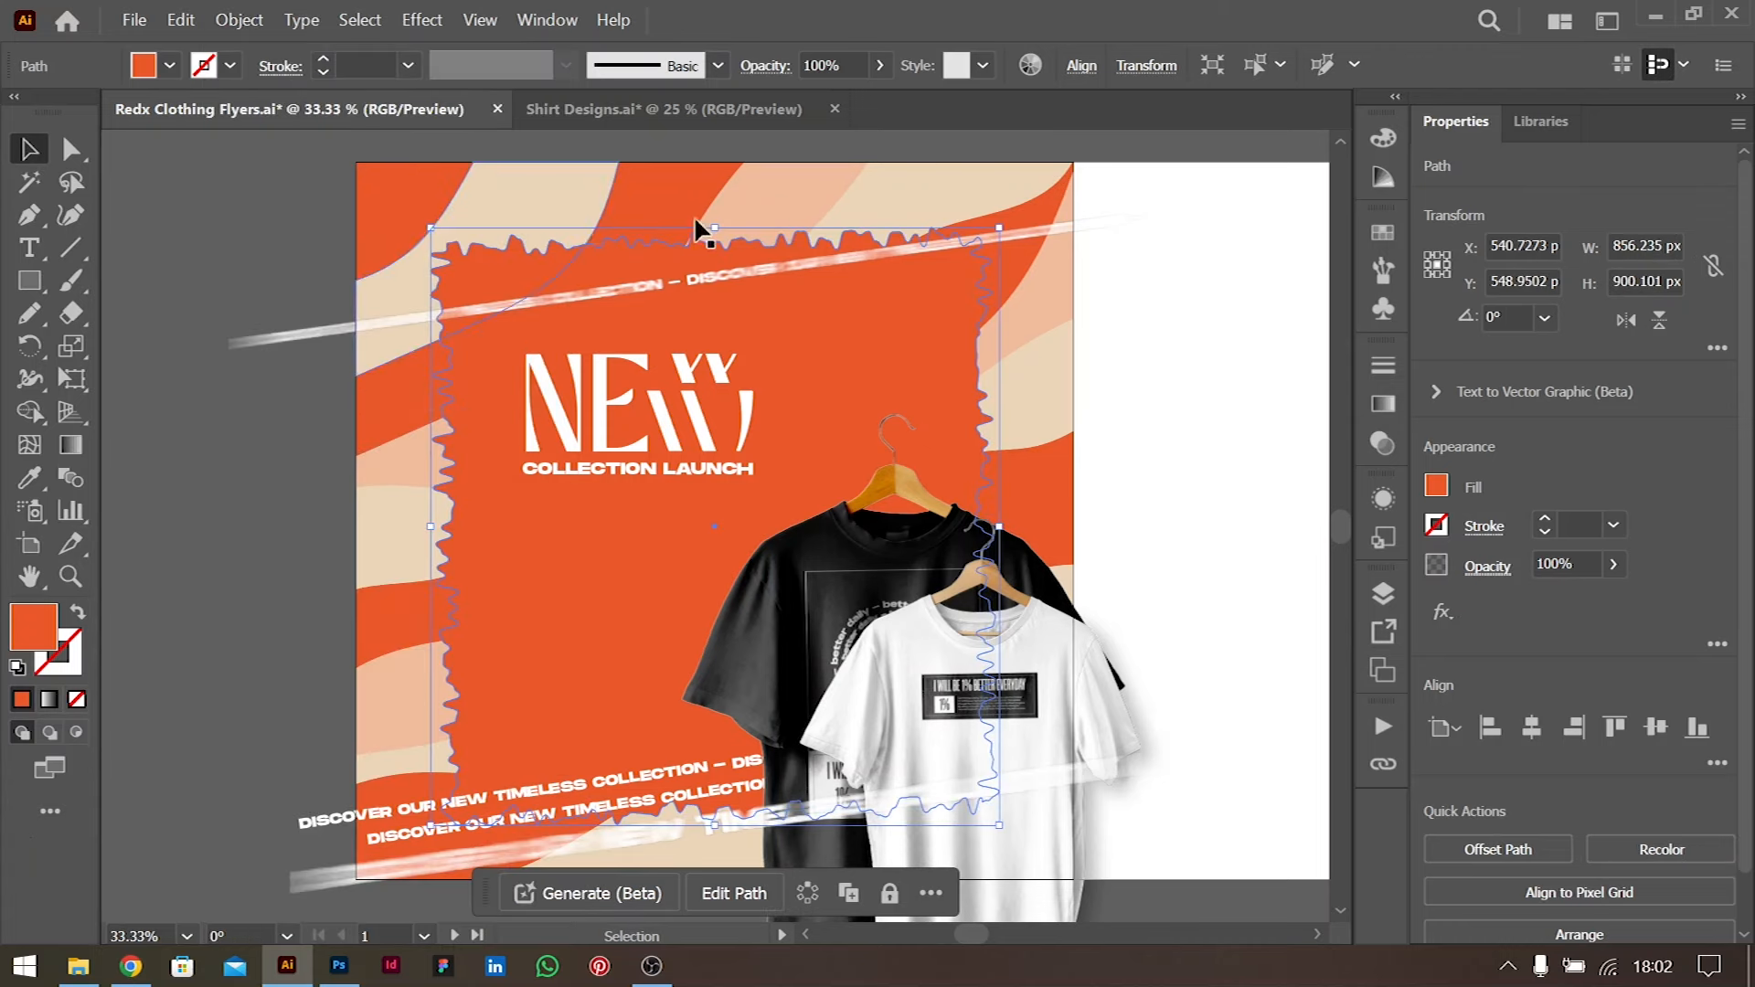
left_click(1444, 612)
mouse_move(1569, 448)
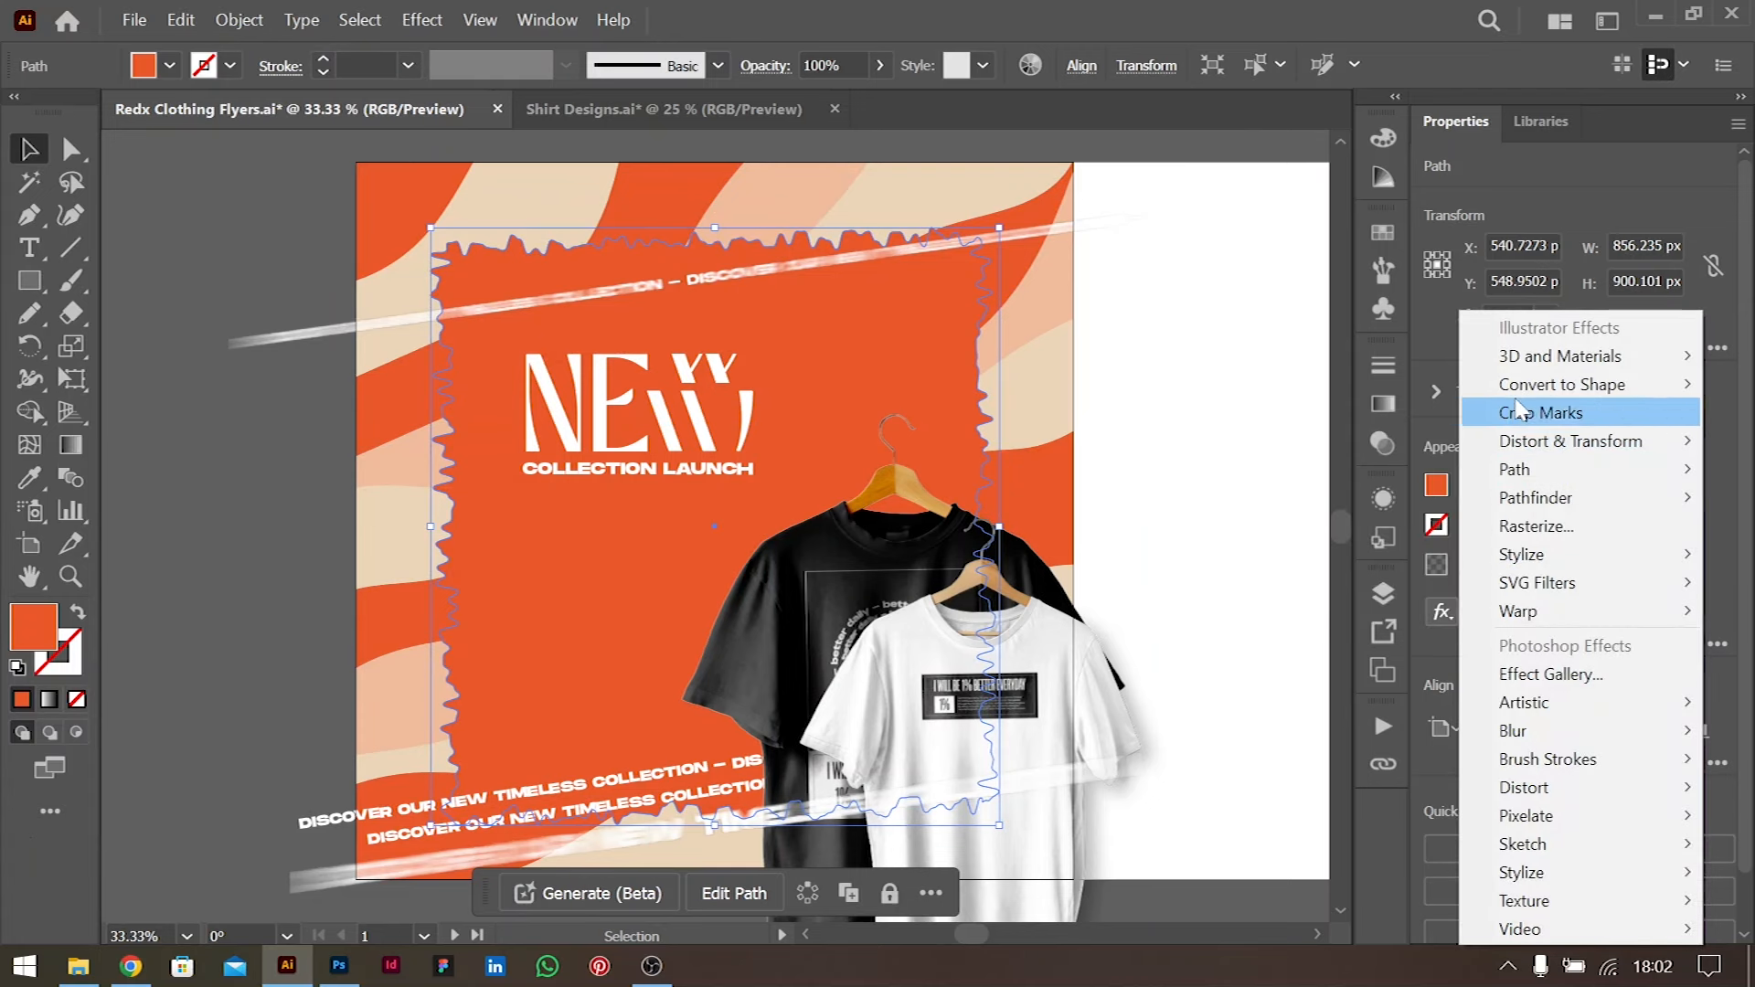
left_click(1434, 366)
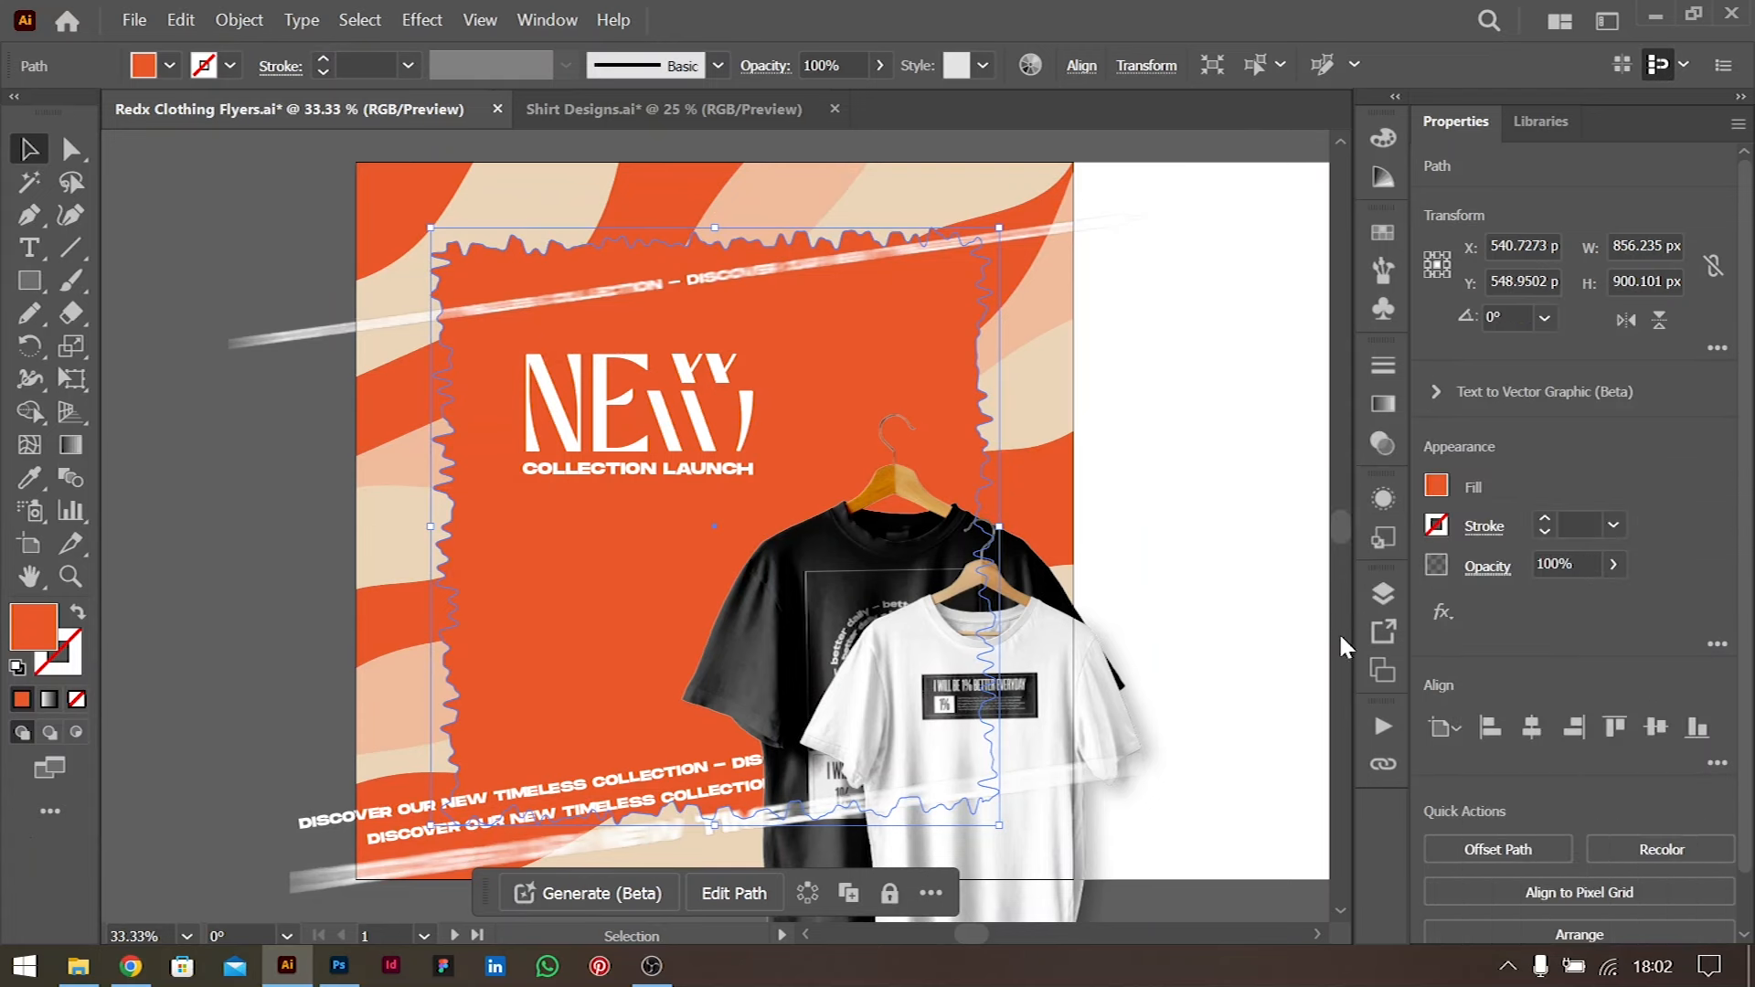
Add a second fill to the jagged orange-red rectangle and color the lower fill golden-yellow
left_click(1384, 596)
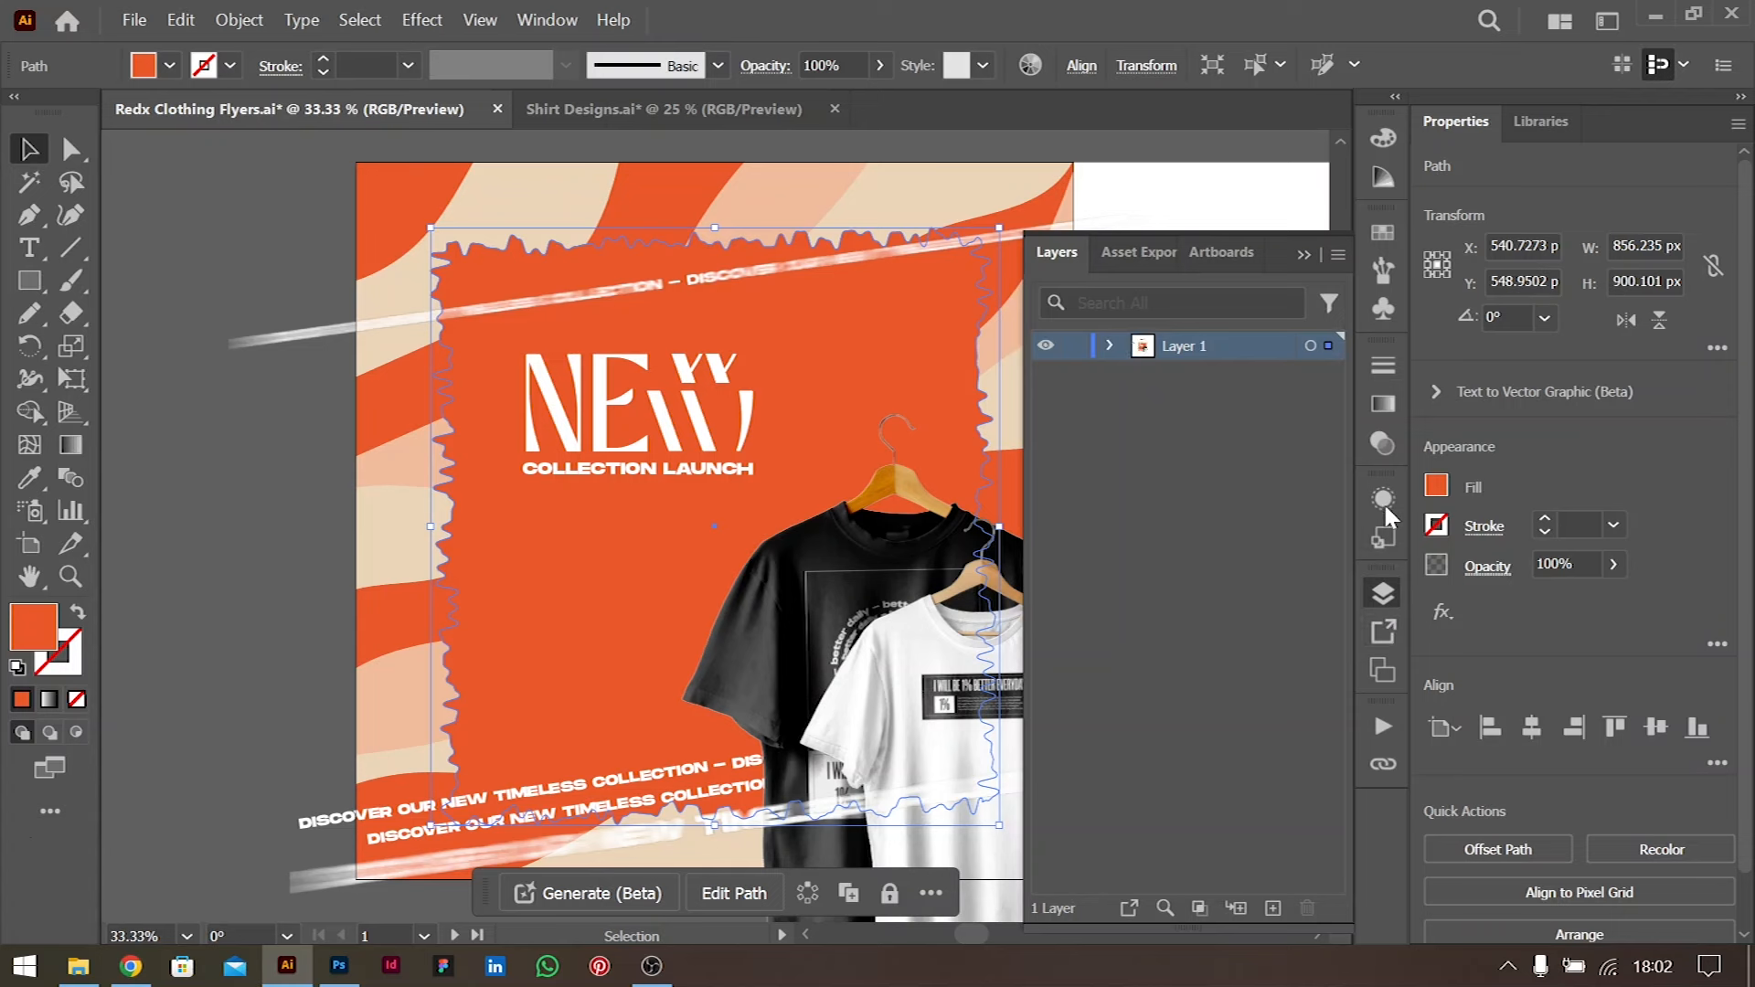
left_click(1384, 499)
left_click(1243, 640)
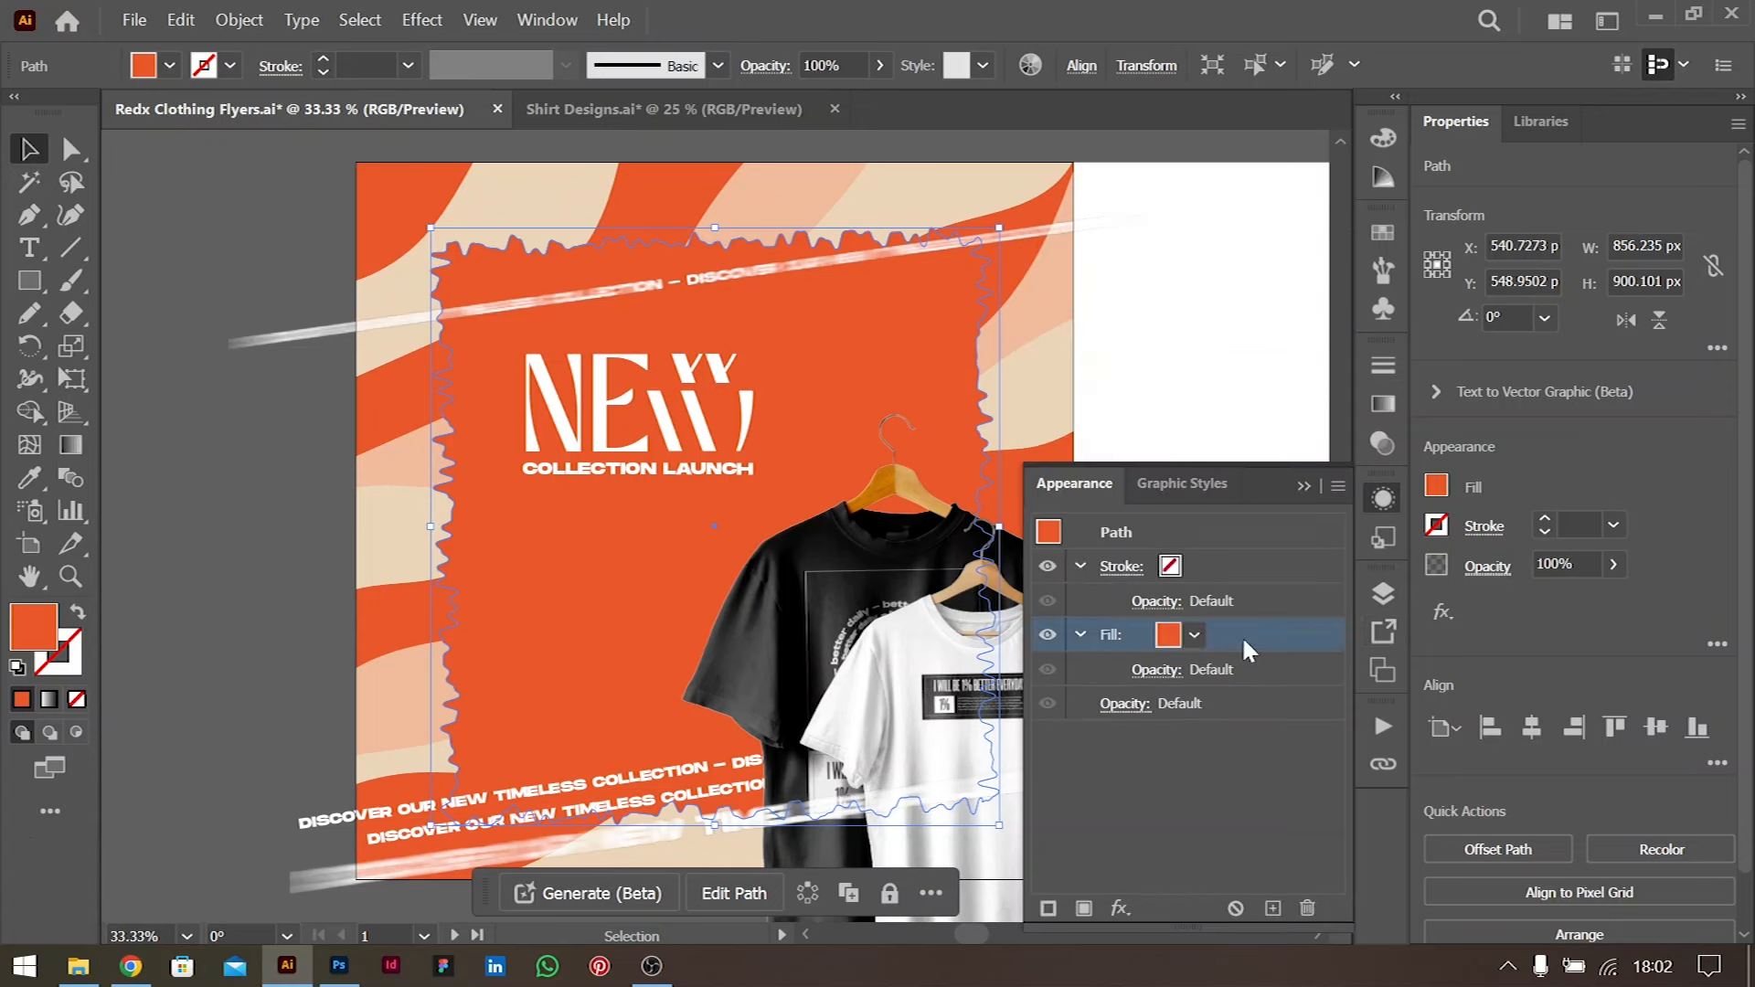
left_click(1273, 907)
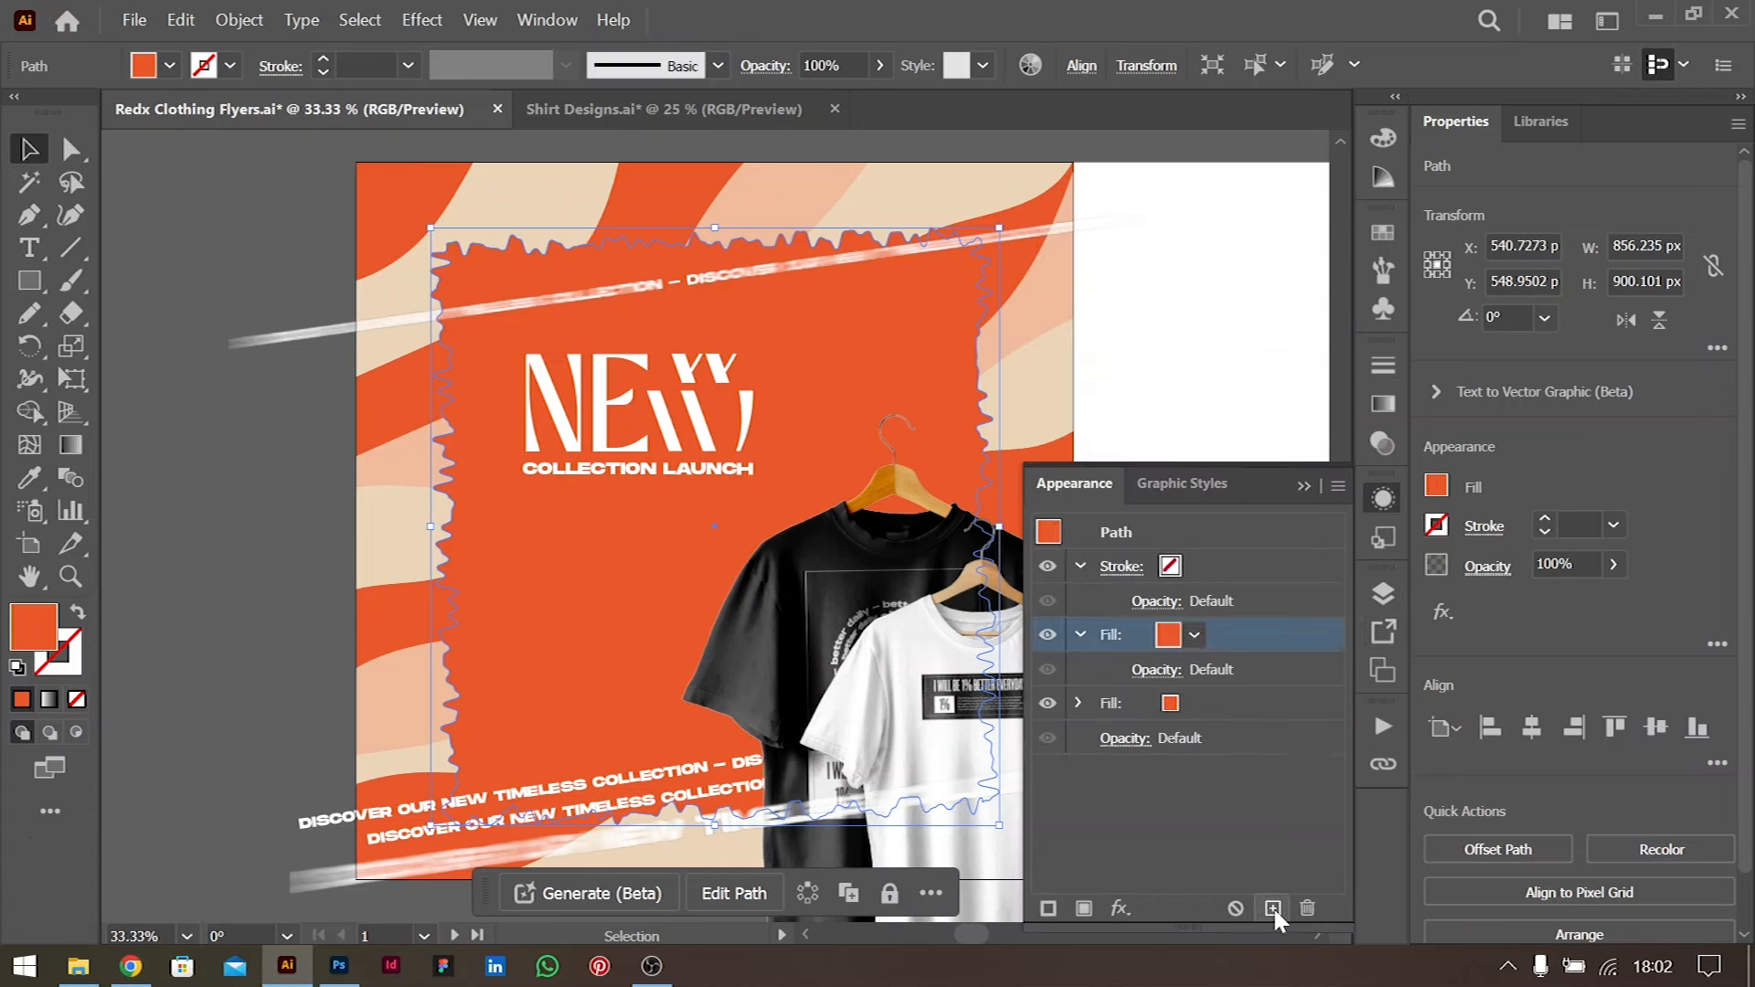
left_click(1193, 703)
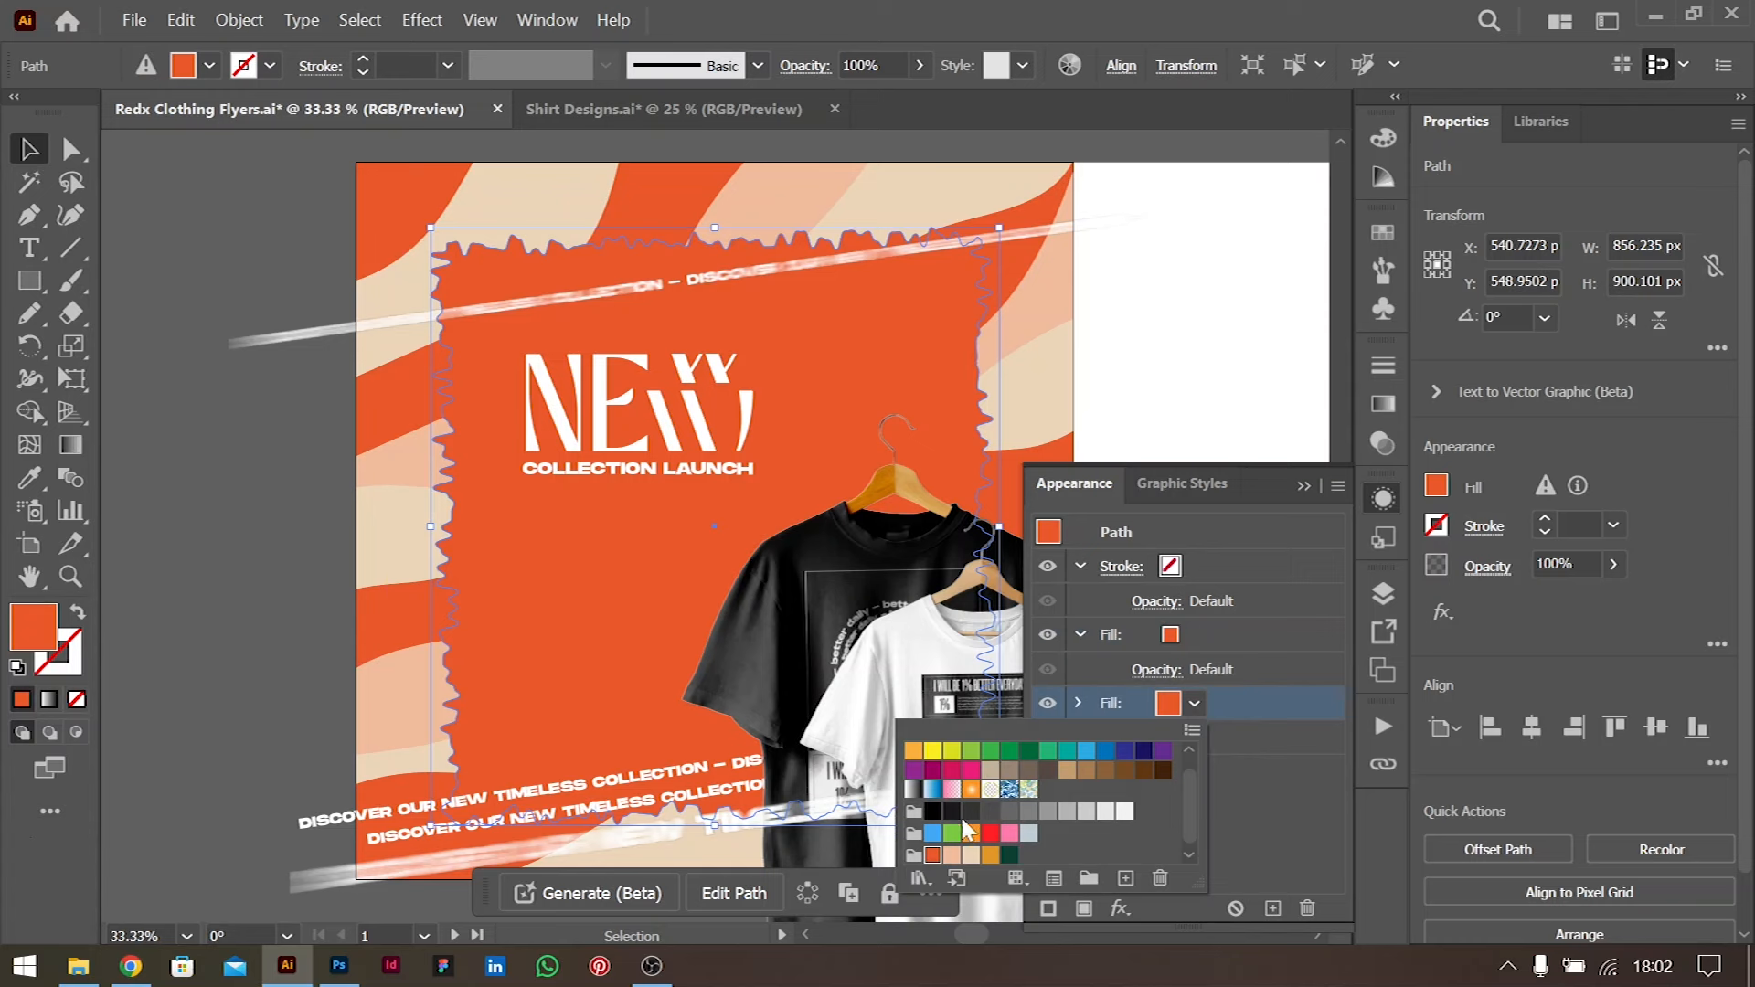
left_click(990, 858)
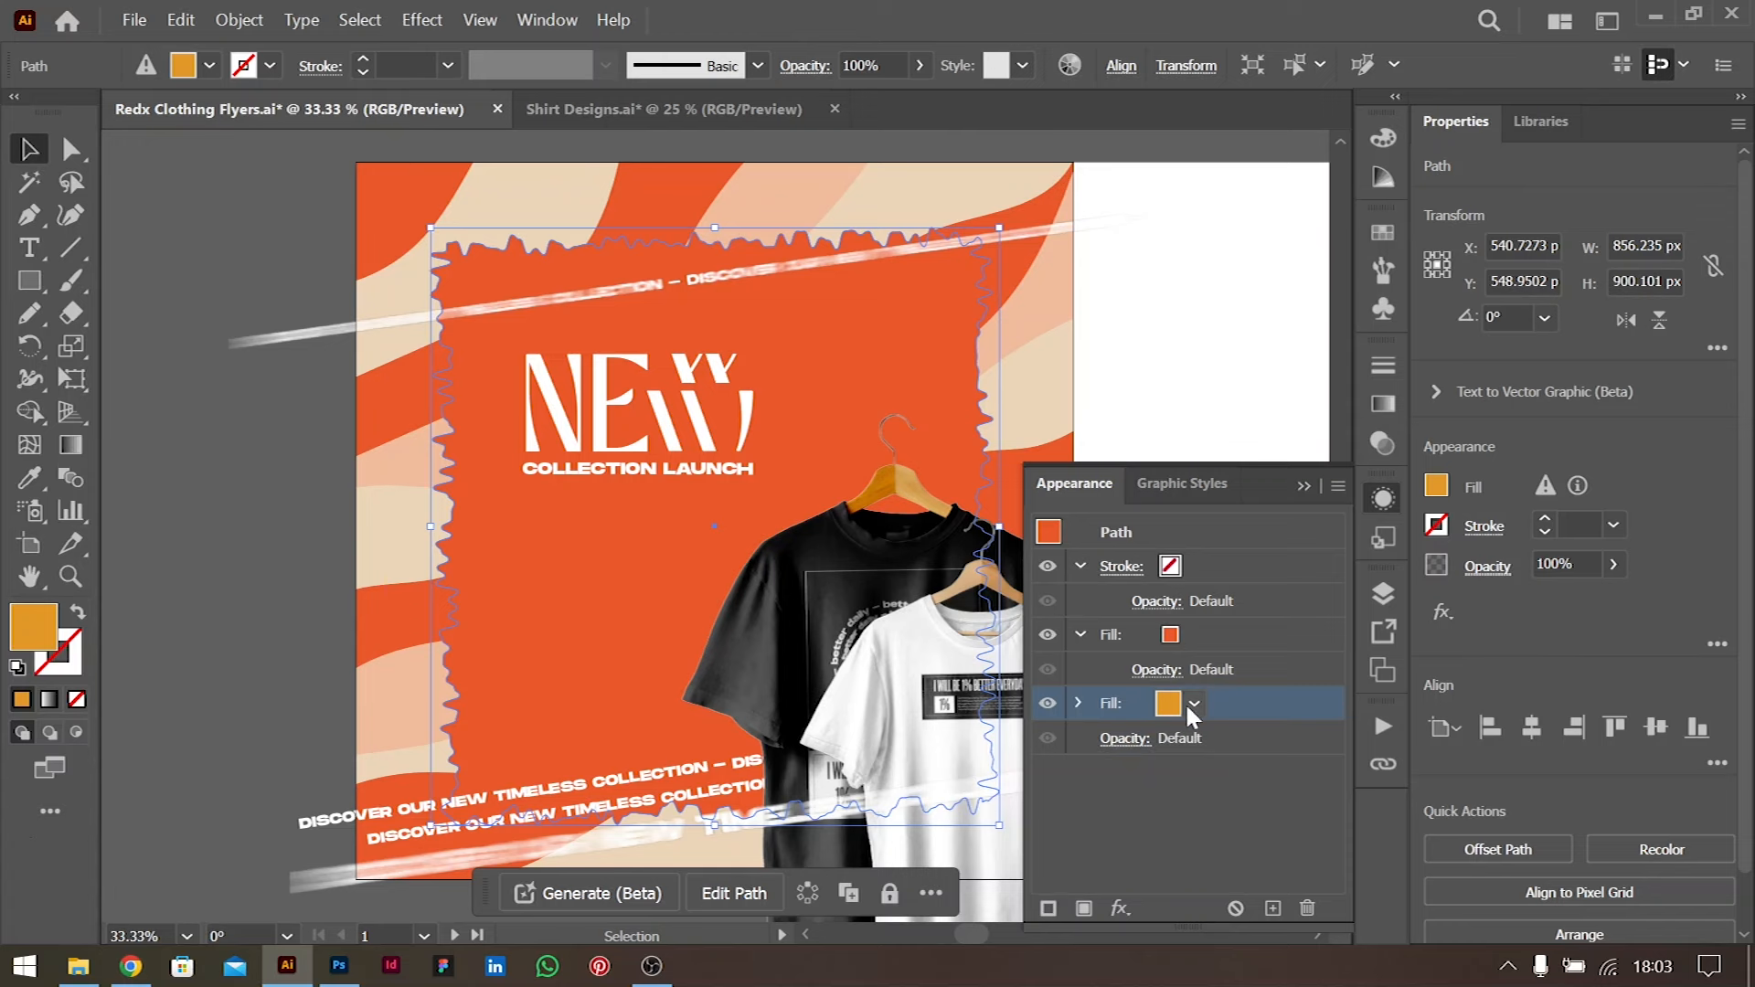
Add a Transform effect to the golden-yellow fill, with horizontal and vertical moves of 1 px
left_click(1442, 612)
mouse_move(1526, 448)
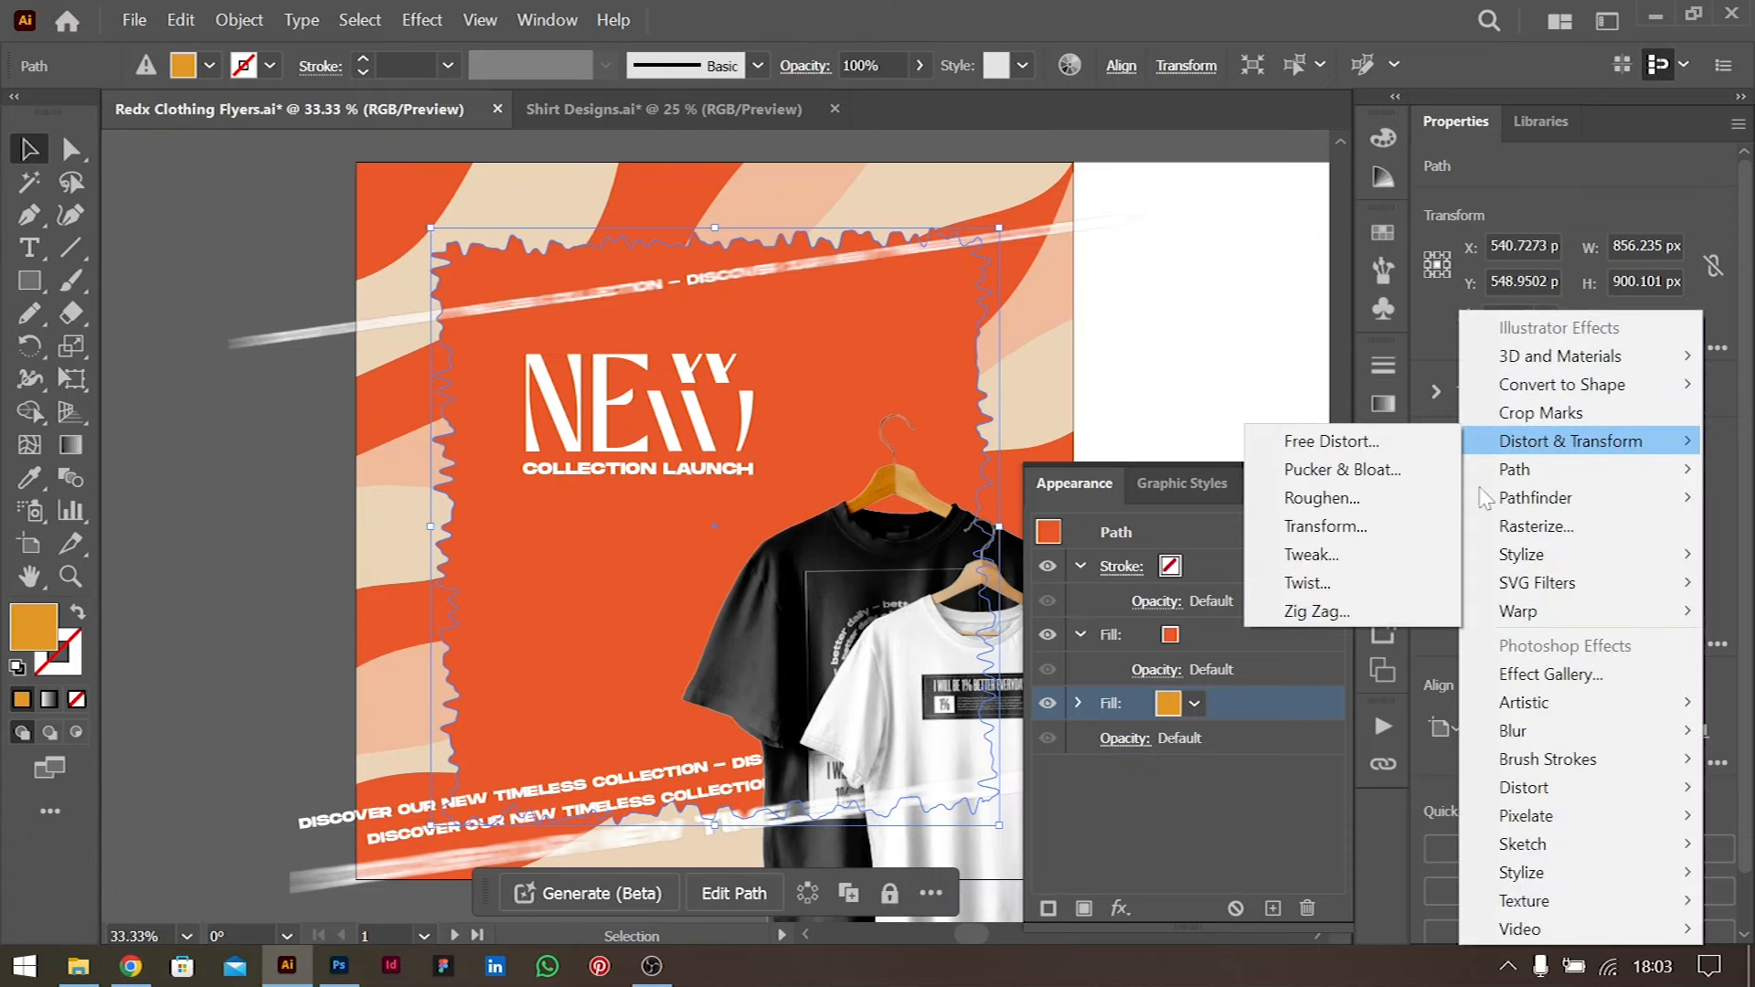
left_click(1123, 908)
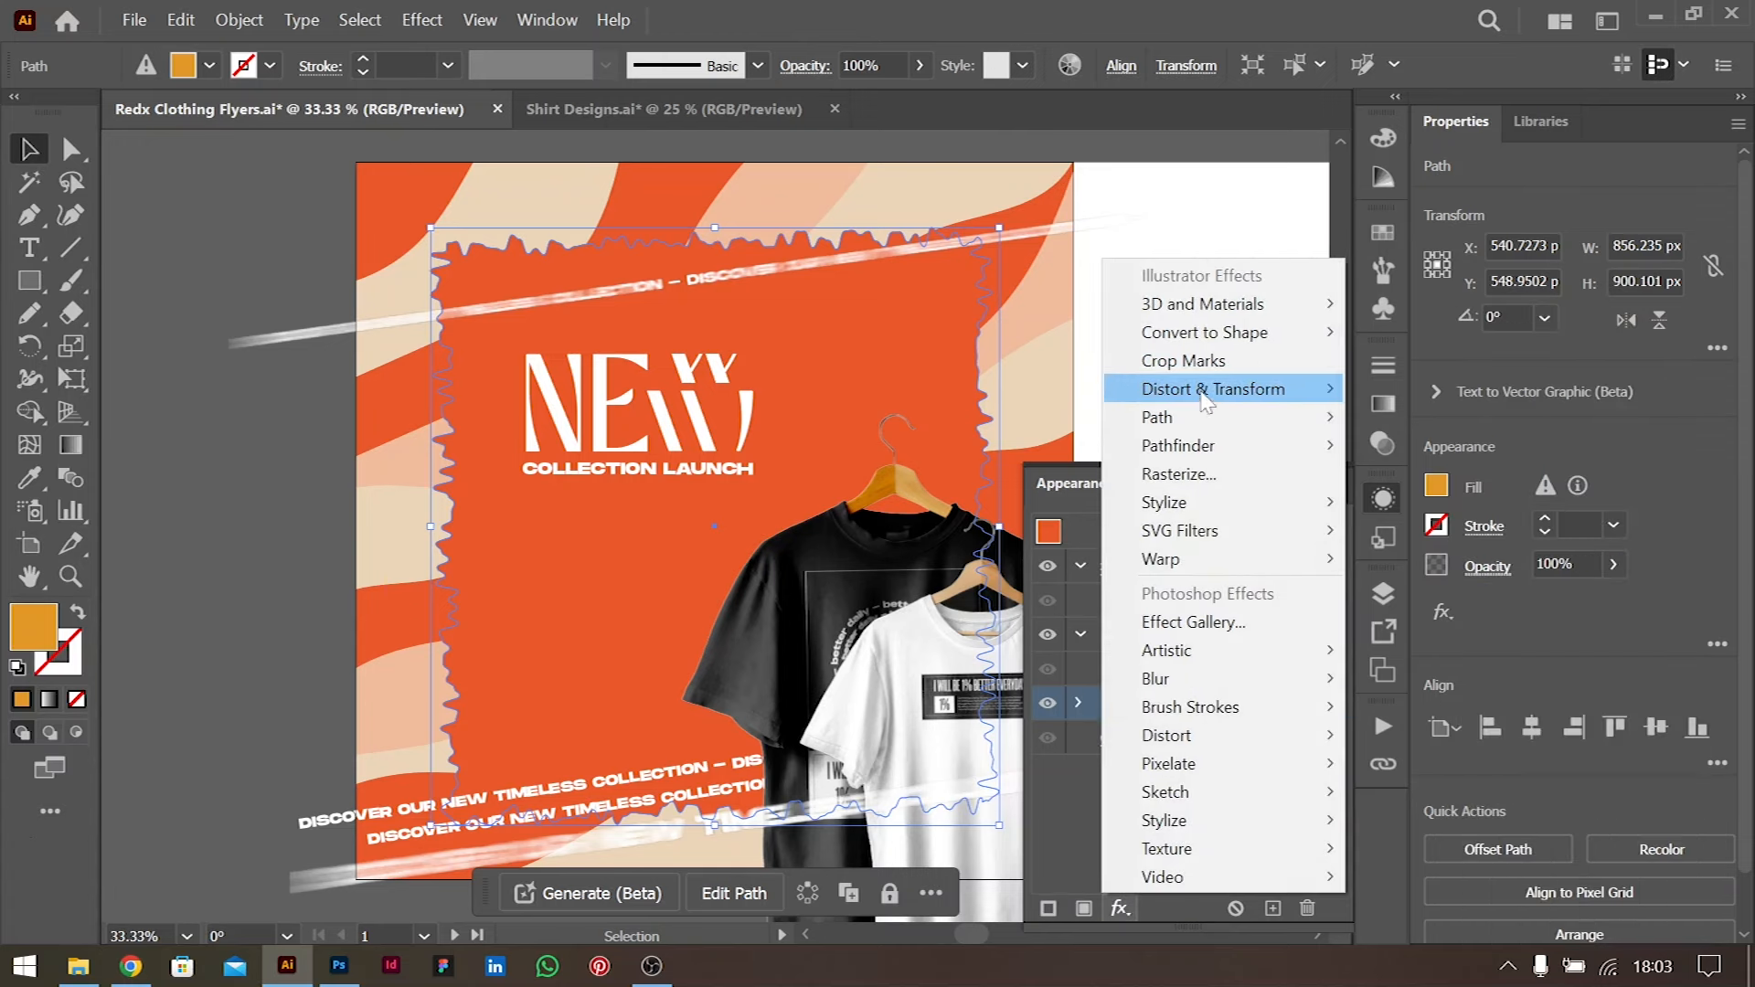
mouse_move(1315, 395)
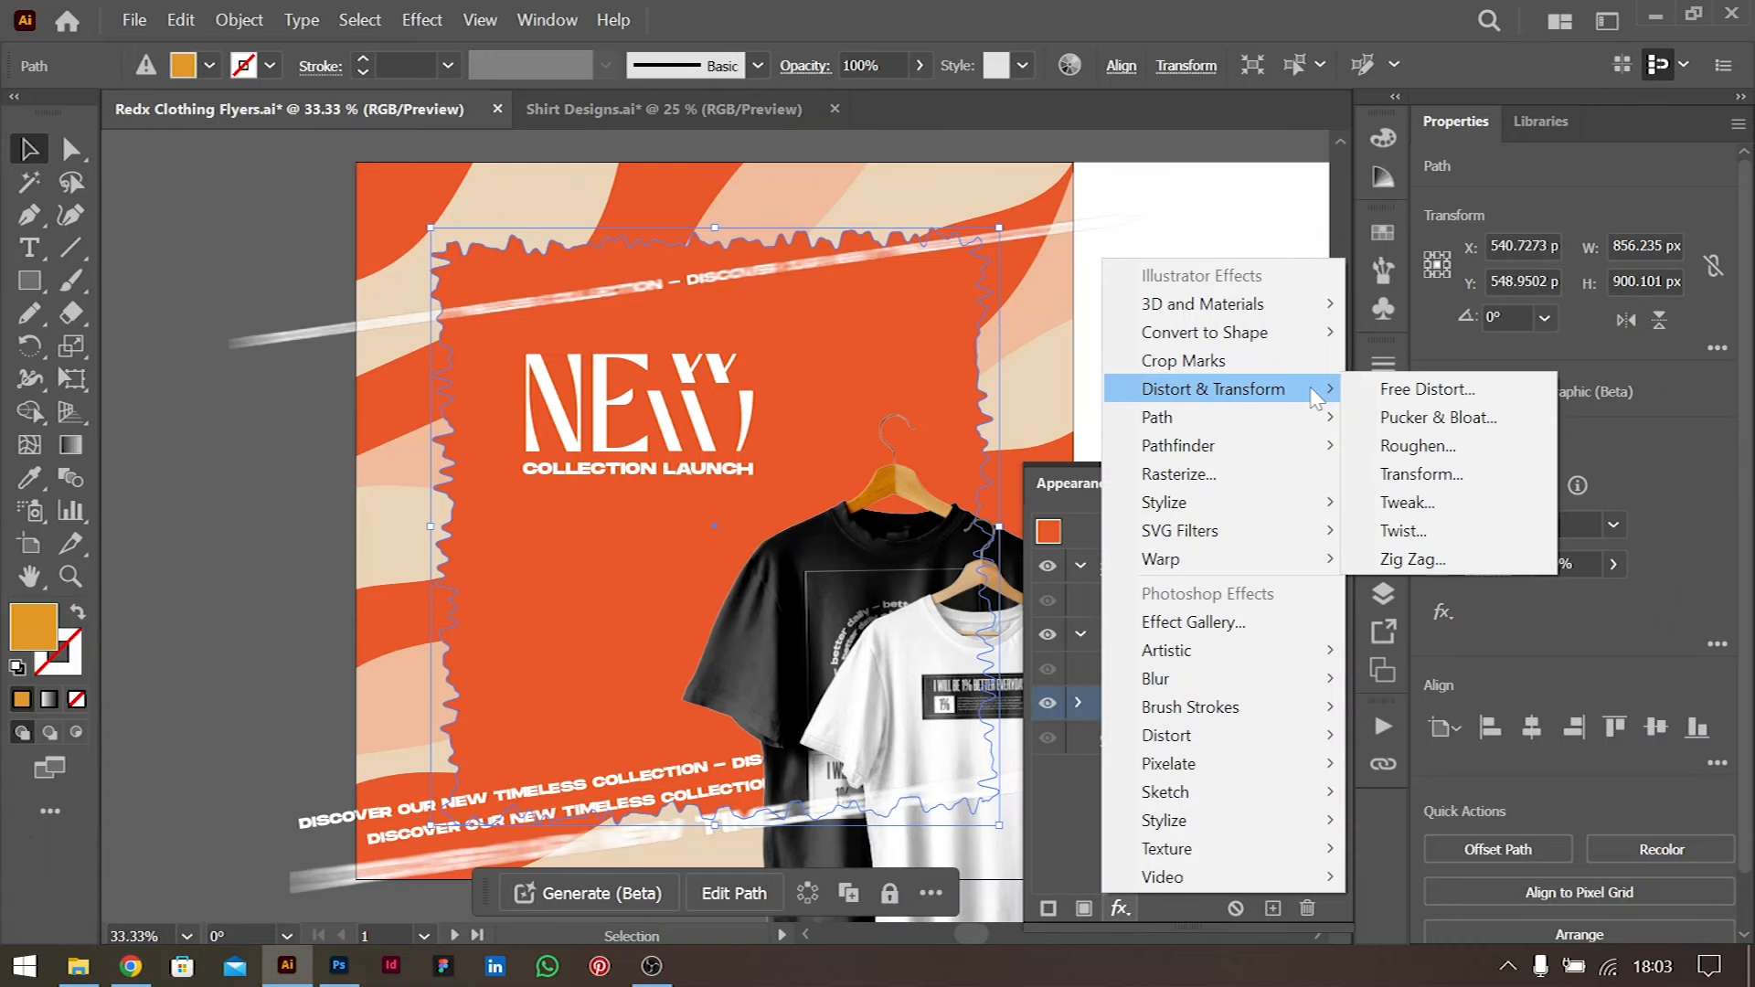
left_click(1422, 475)
left_click(1470, 305)
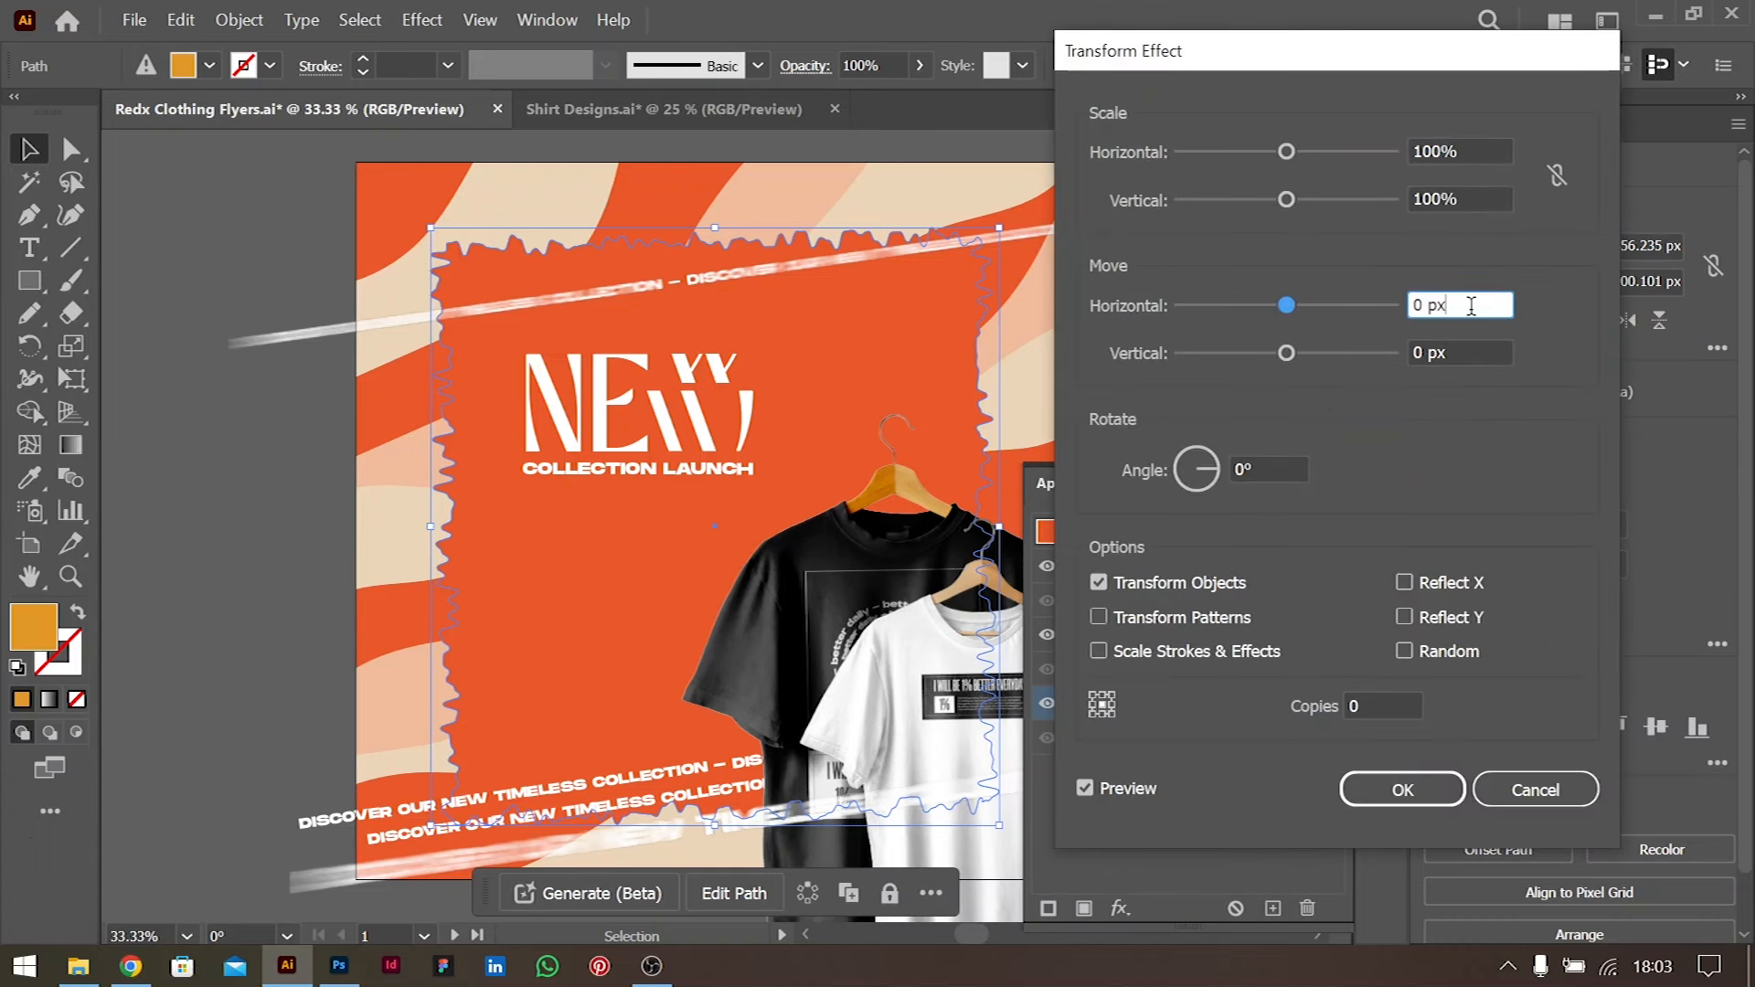
type("1")
triple_click(1471, 306)
type("1")
key("Caps_Lock")
key("Tab")
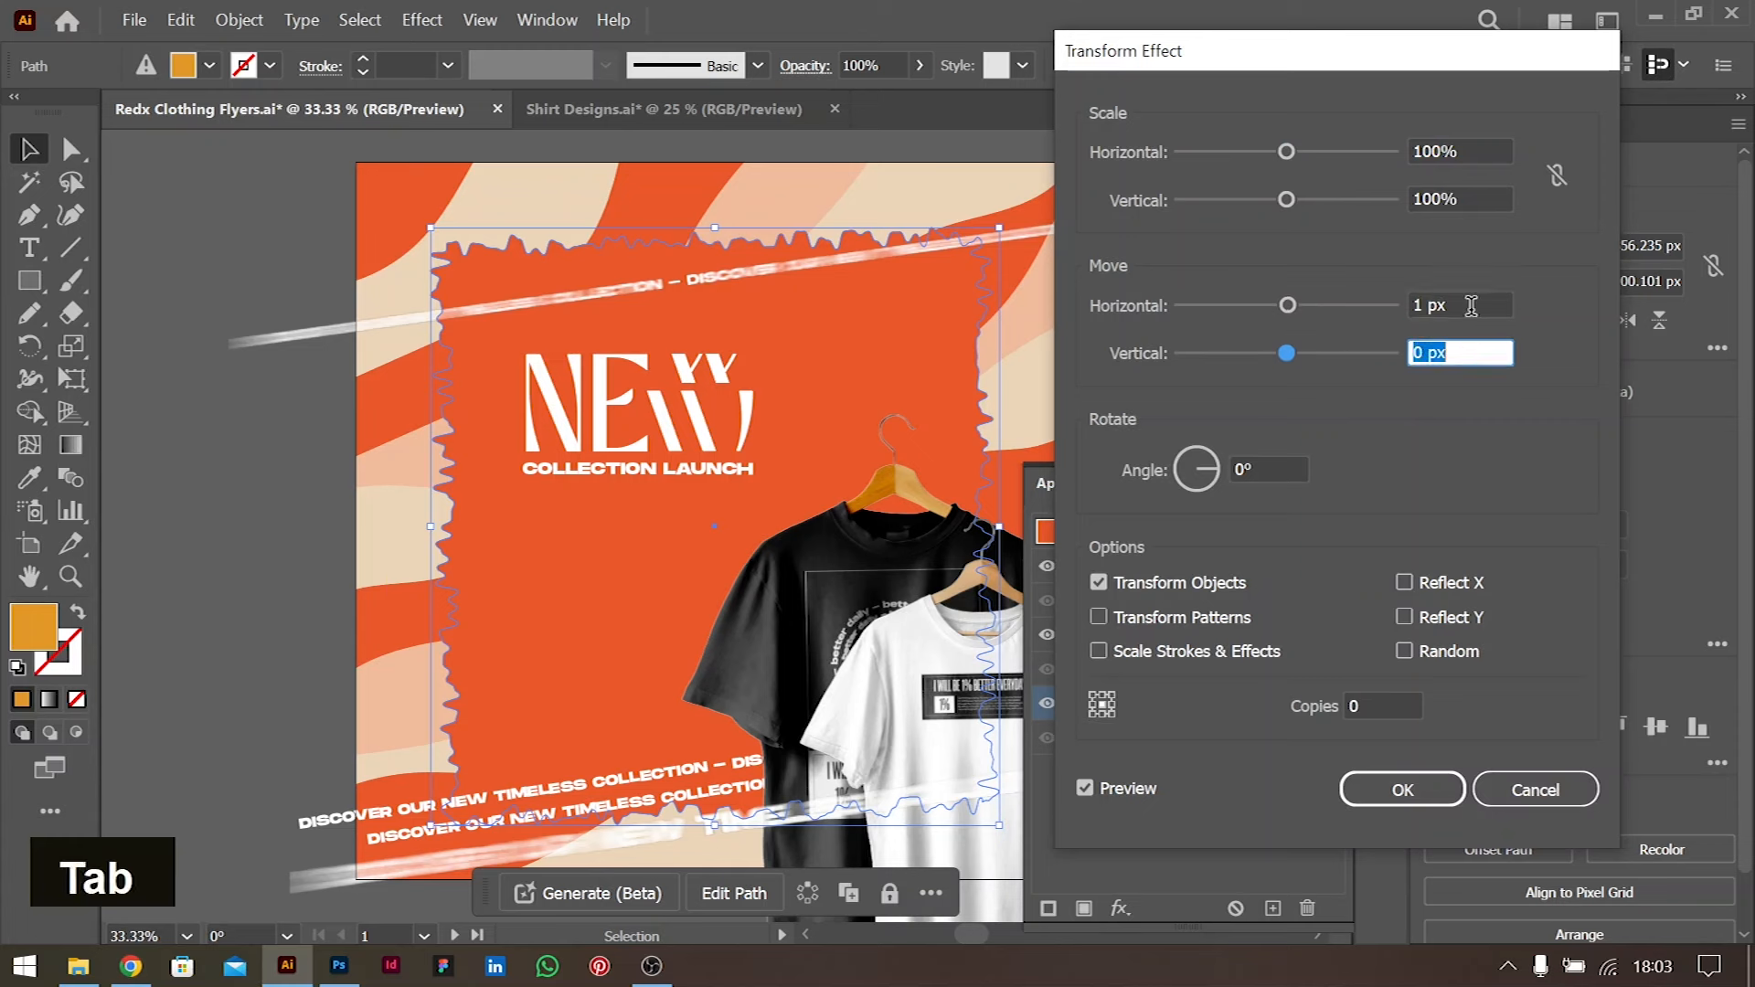
key("Caps_Lock")
type("1")
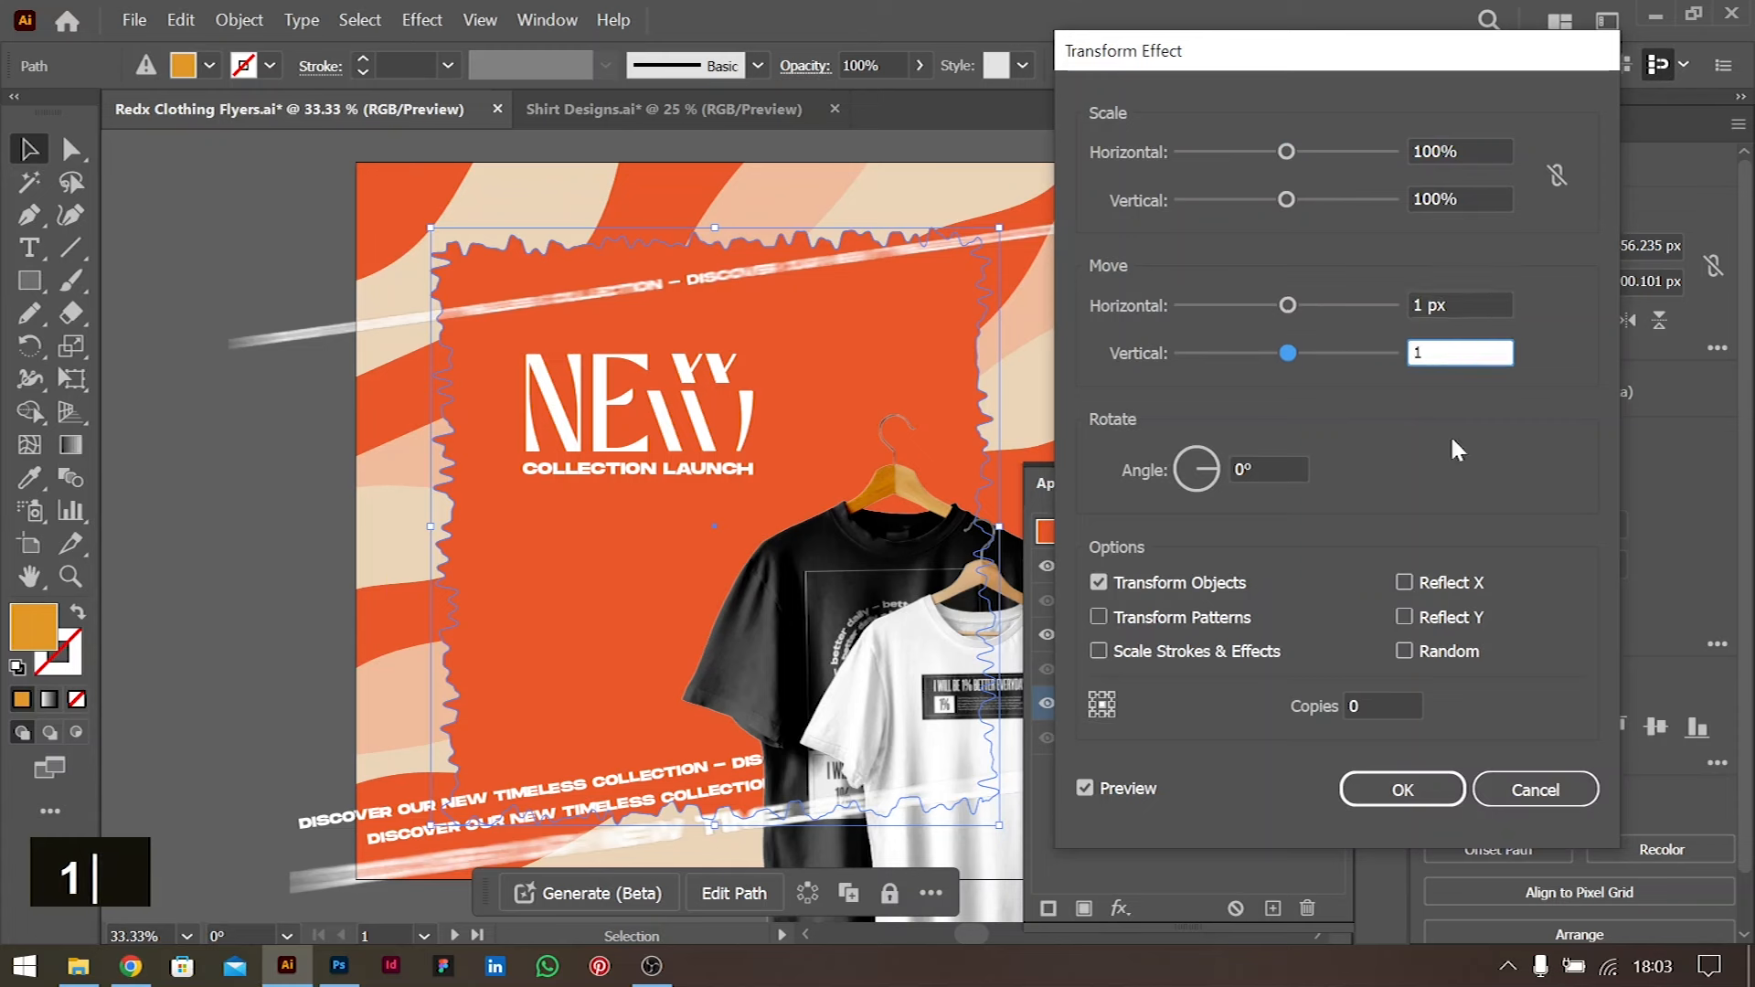
Set the Transform effect to 5 copies, apply it and deselect the rectangle
left_click(1374, 707)
type("1")
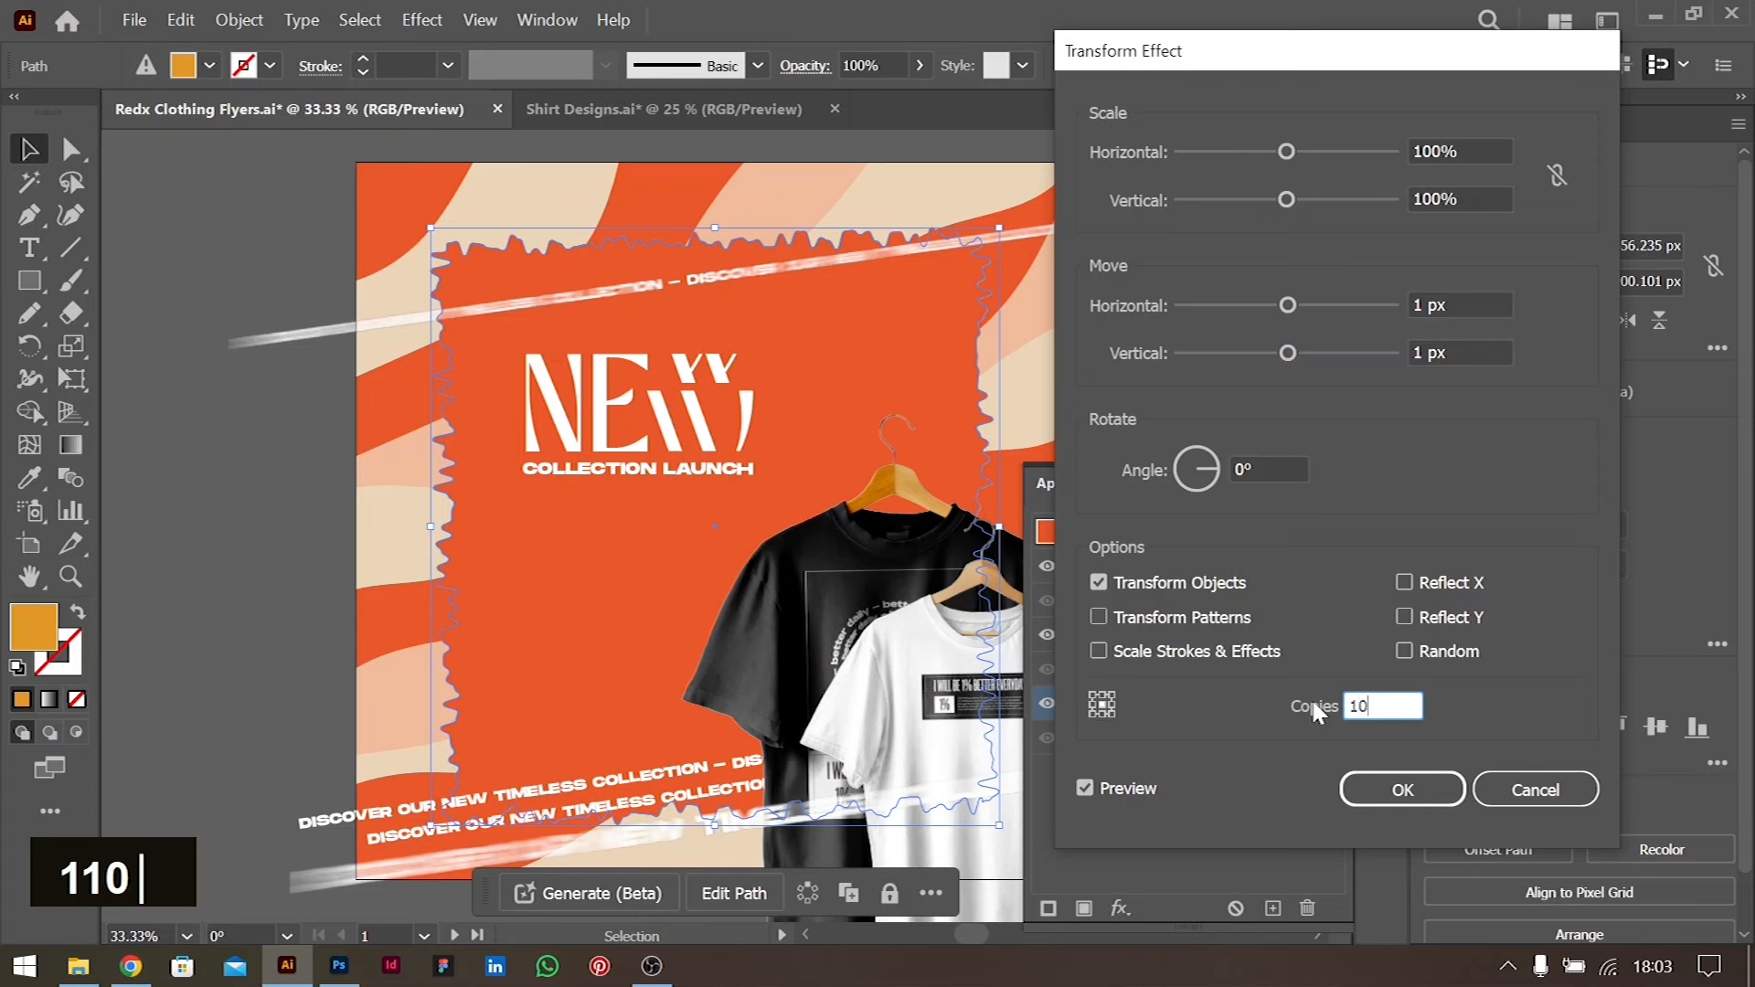
type("0")
key("Tab")
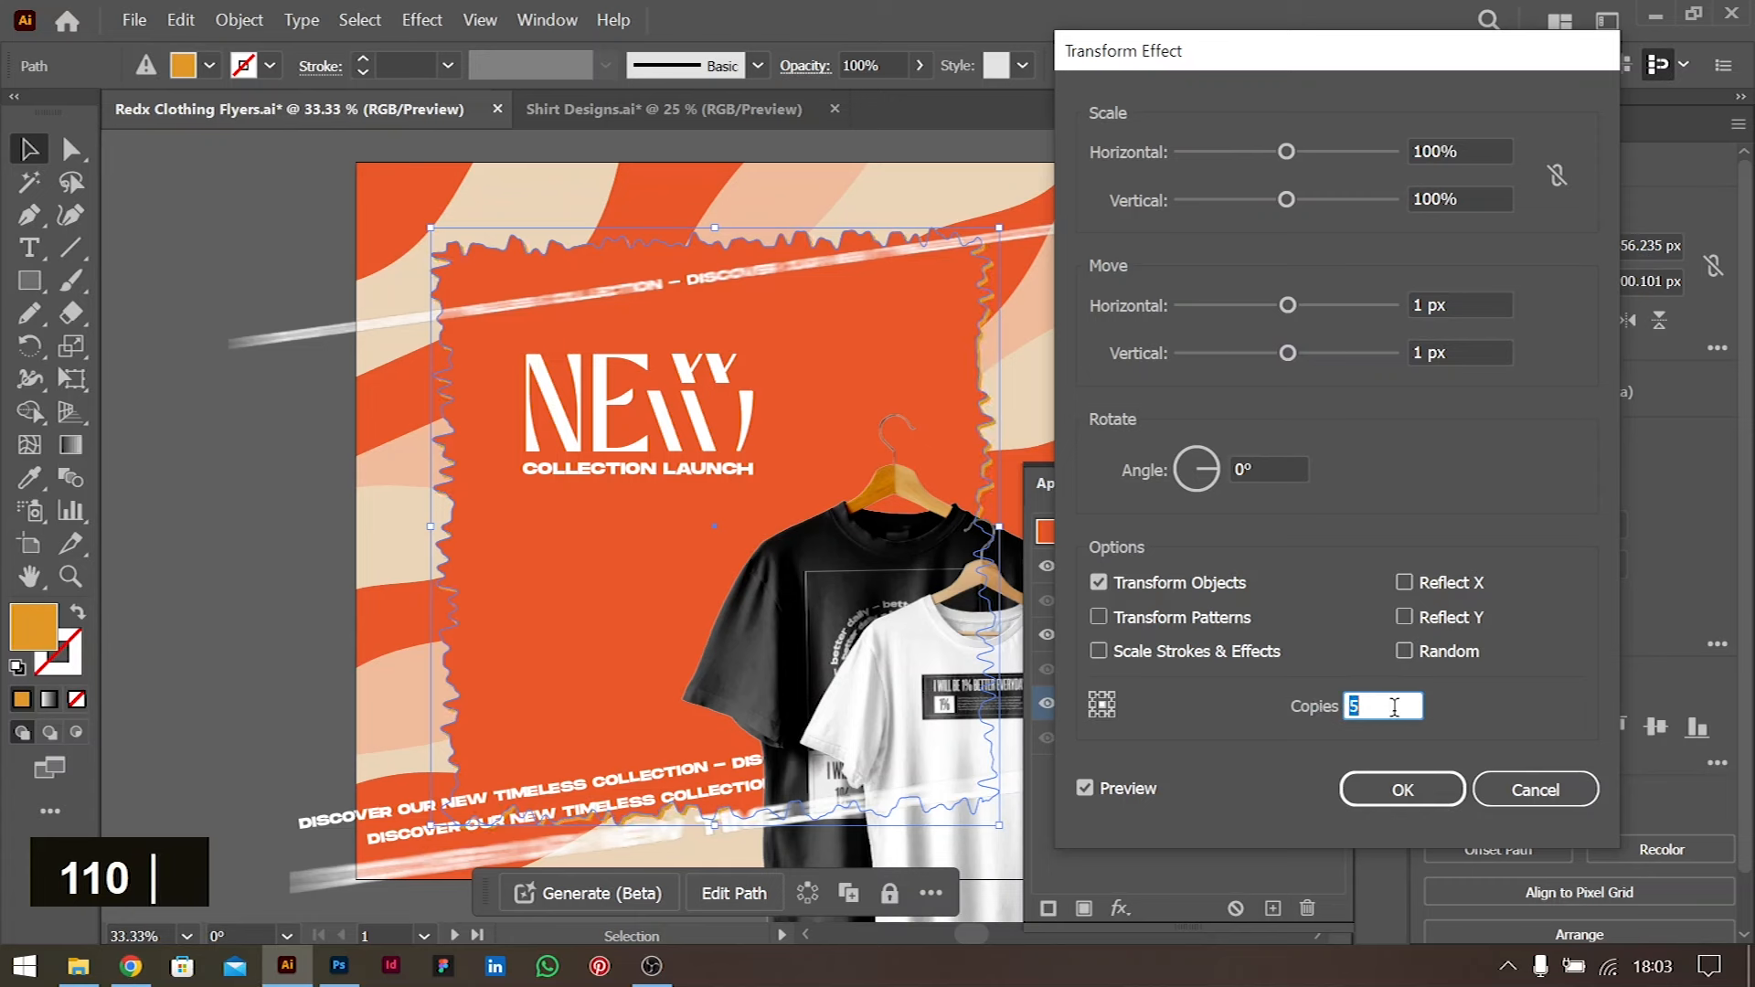
left_click(1388, 792)
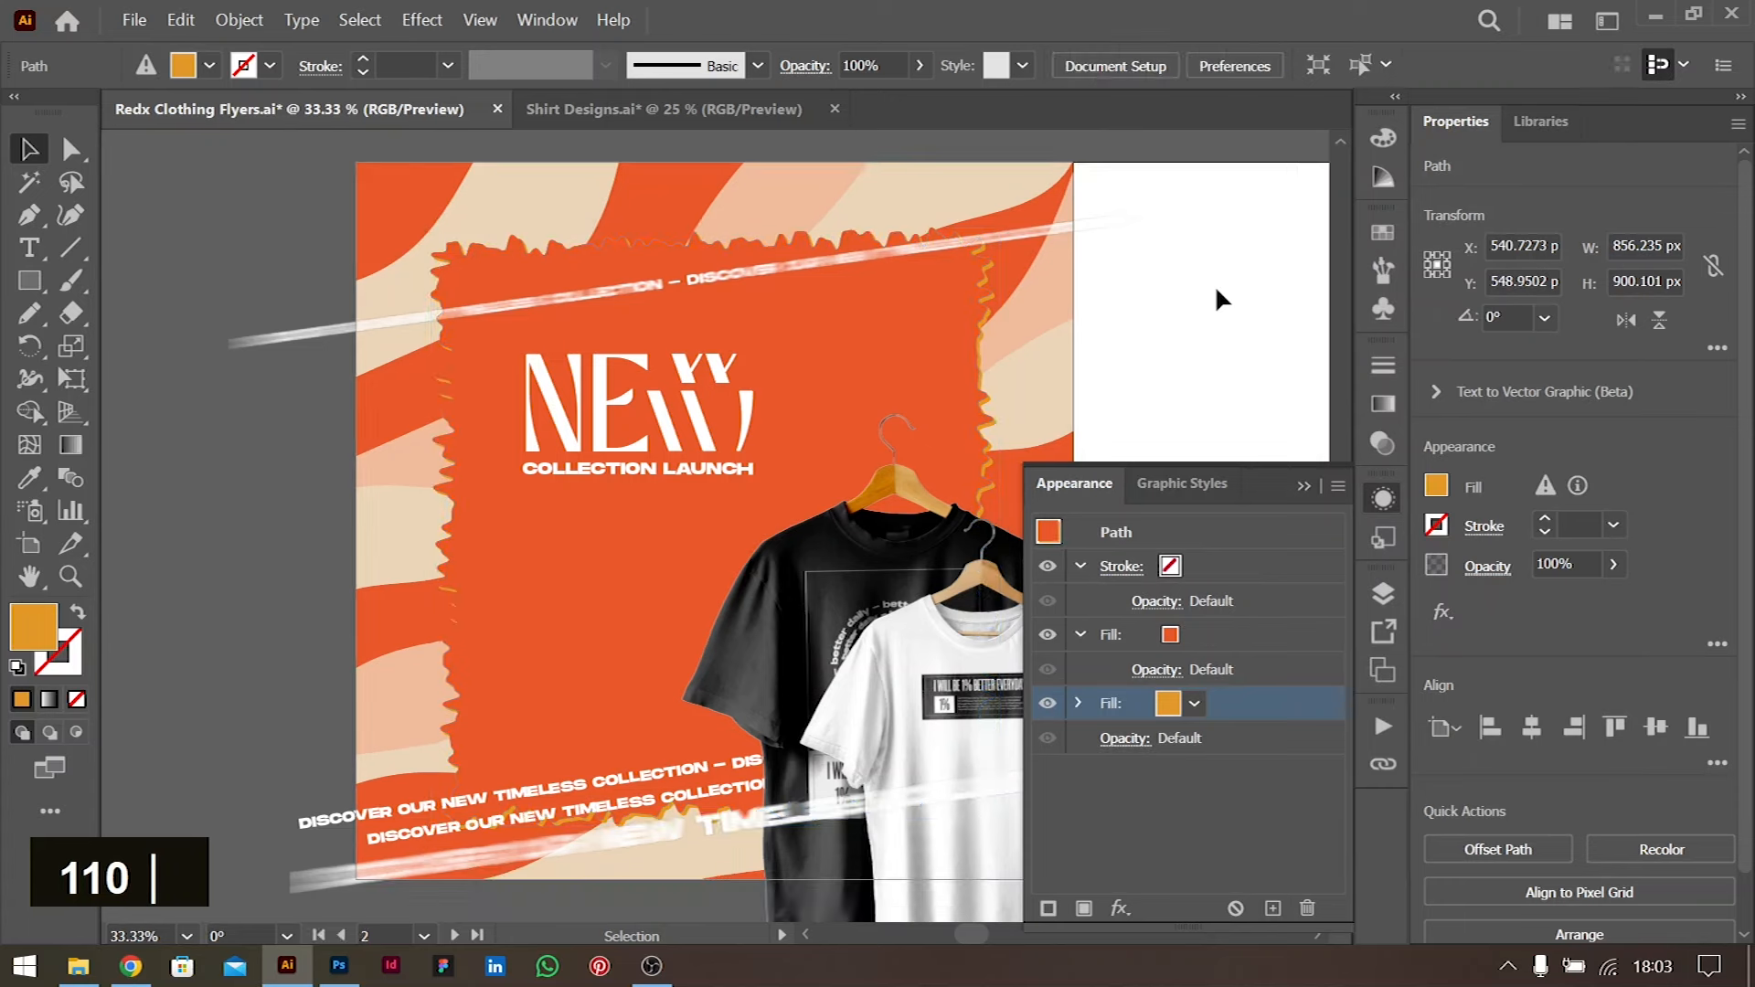
left_click(1215, 284)
scroll(1158, 286, "down", 3)
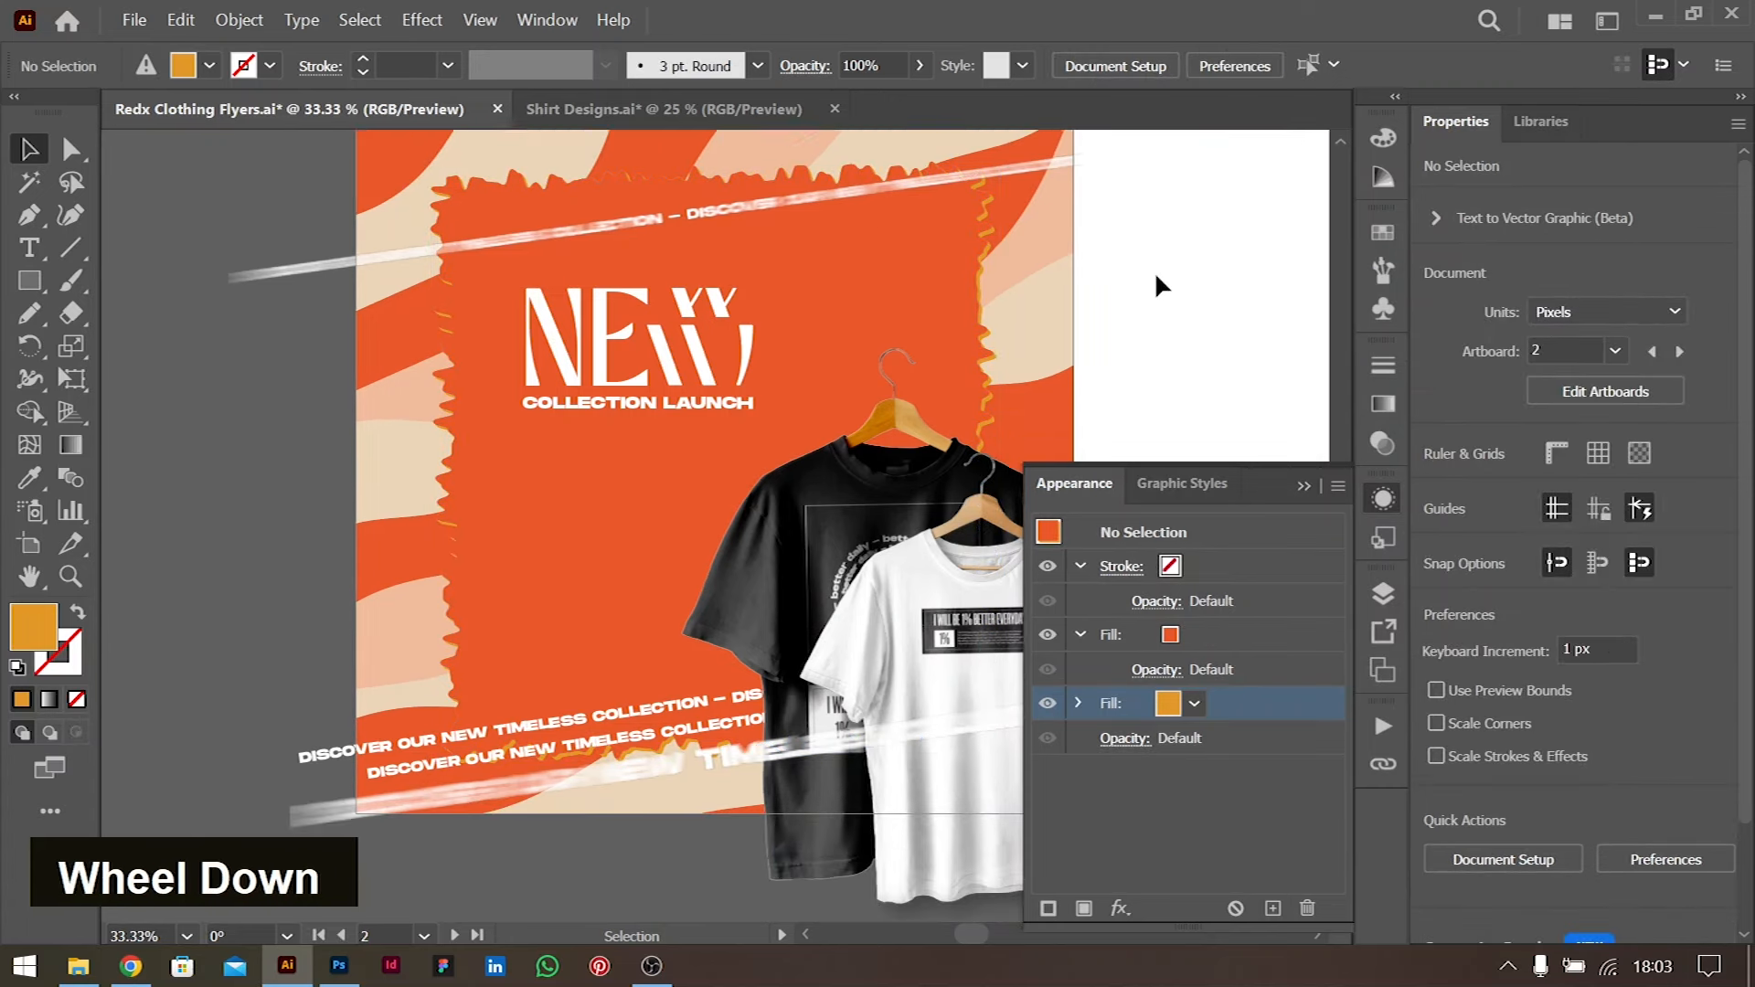
scroll(905, 329, "up", 3)
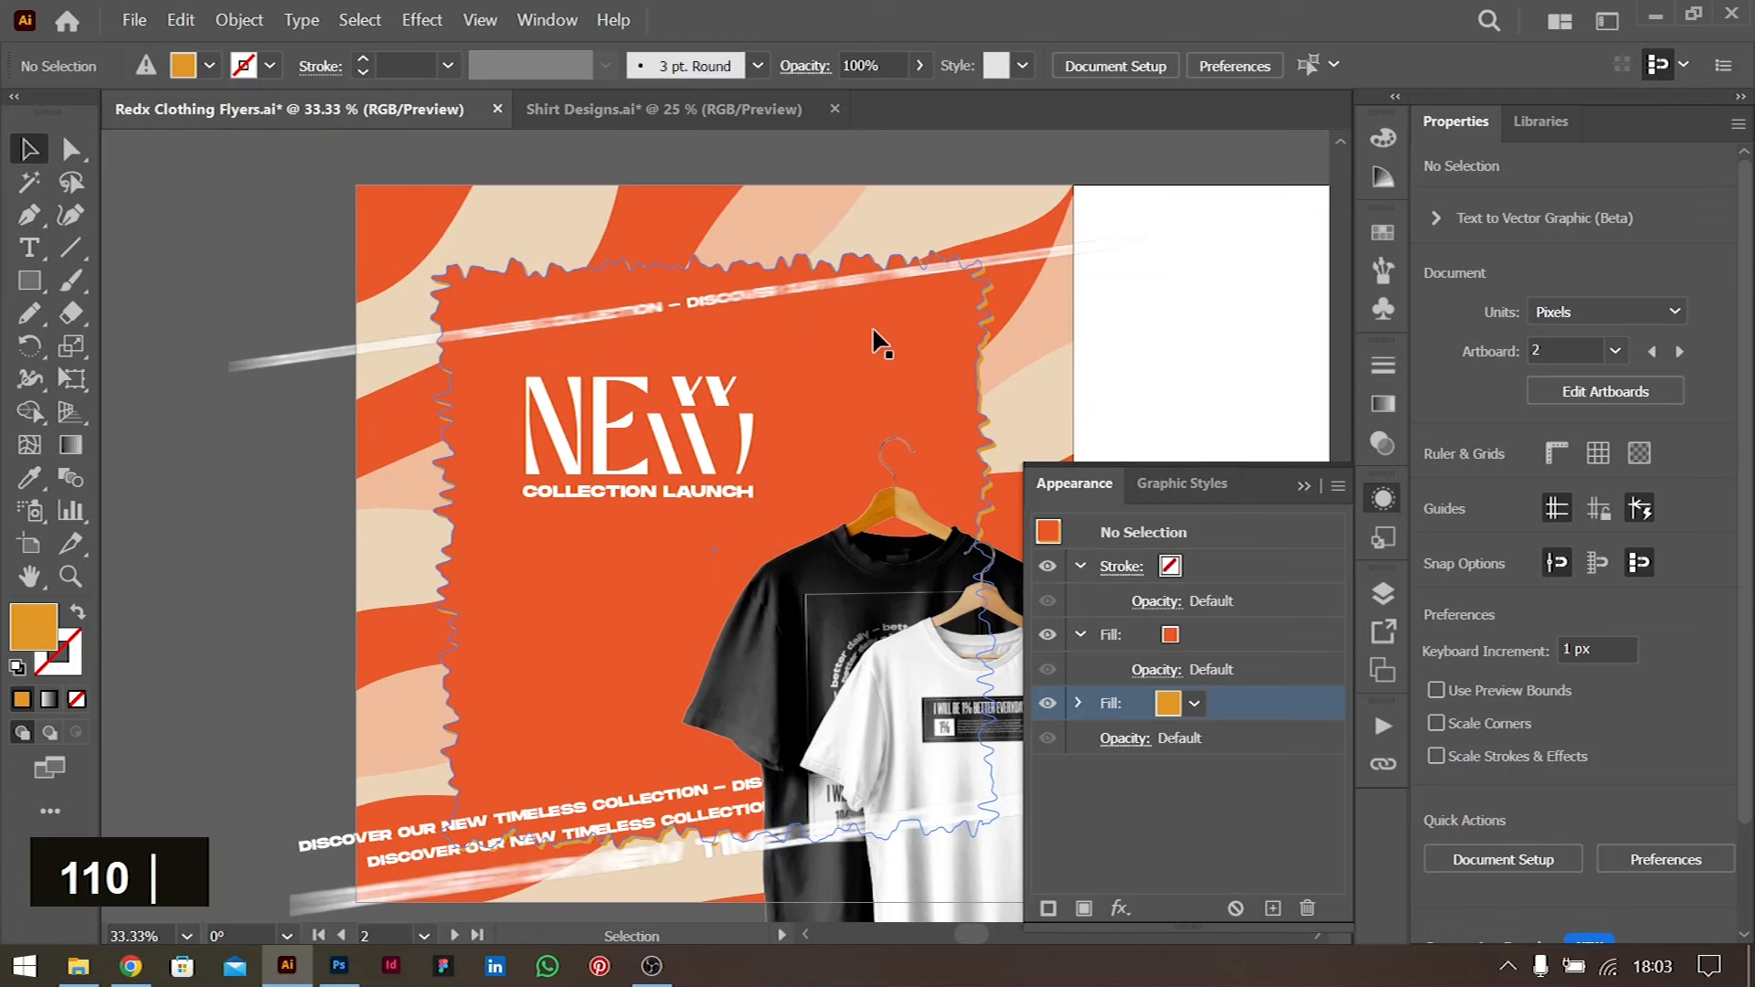
Reopen the Transform effect on the jagged rectangle's golden-yellow fill and try vertical moves down to -2 px
left_click(873, 347)
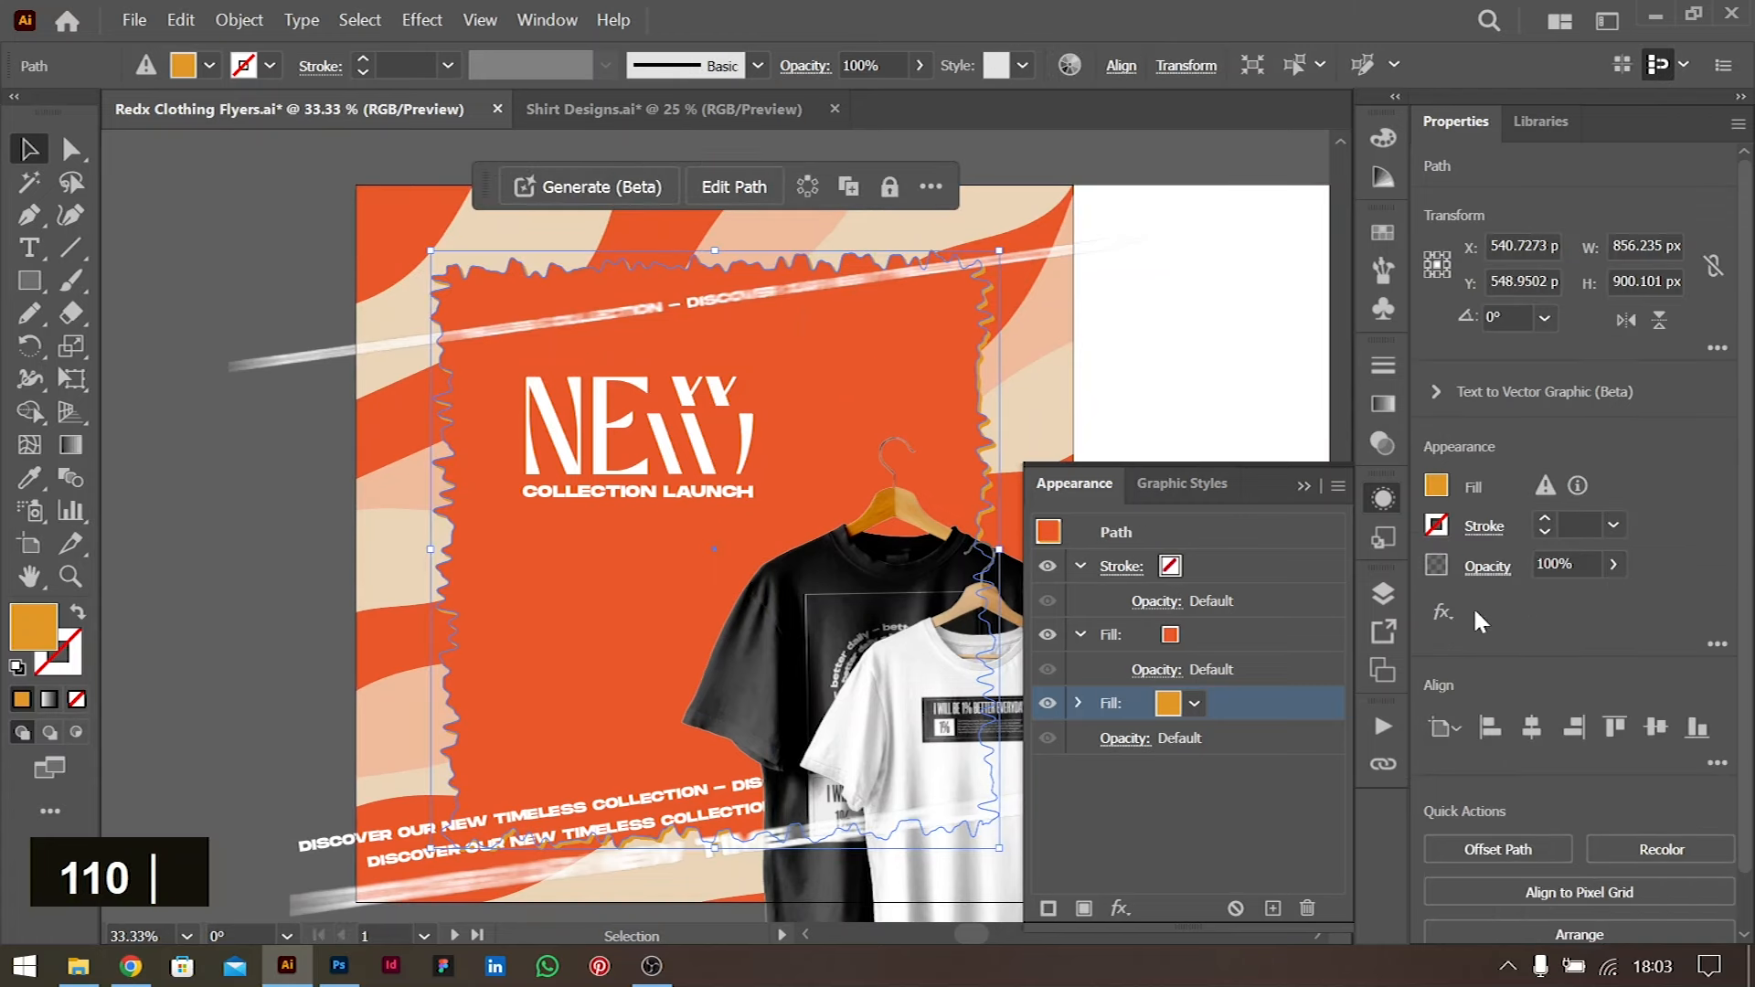
left_click(1079, 705)
left_click(1159, 738)
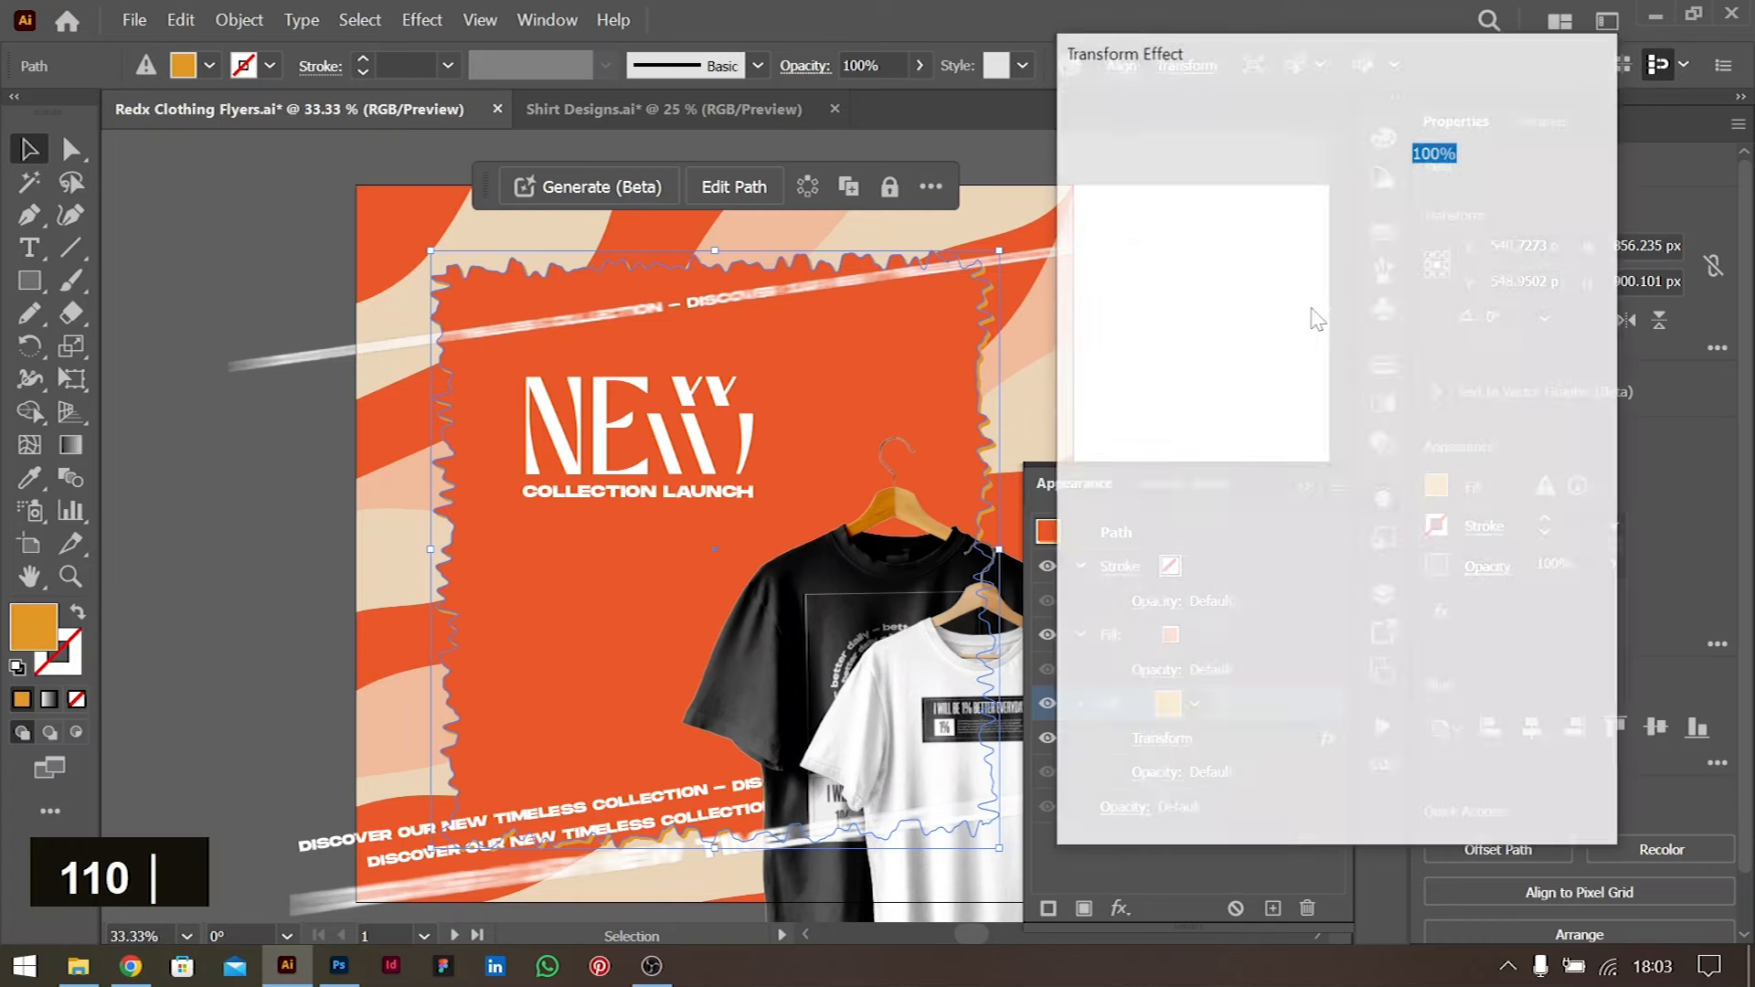
left_click(1482, 352)
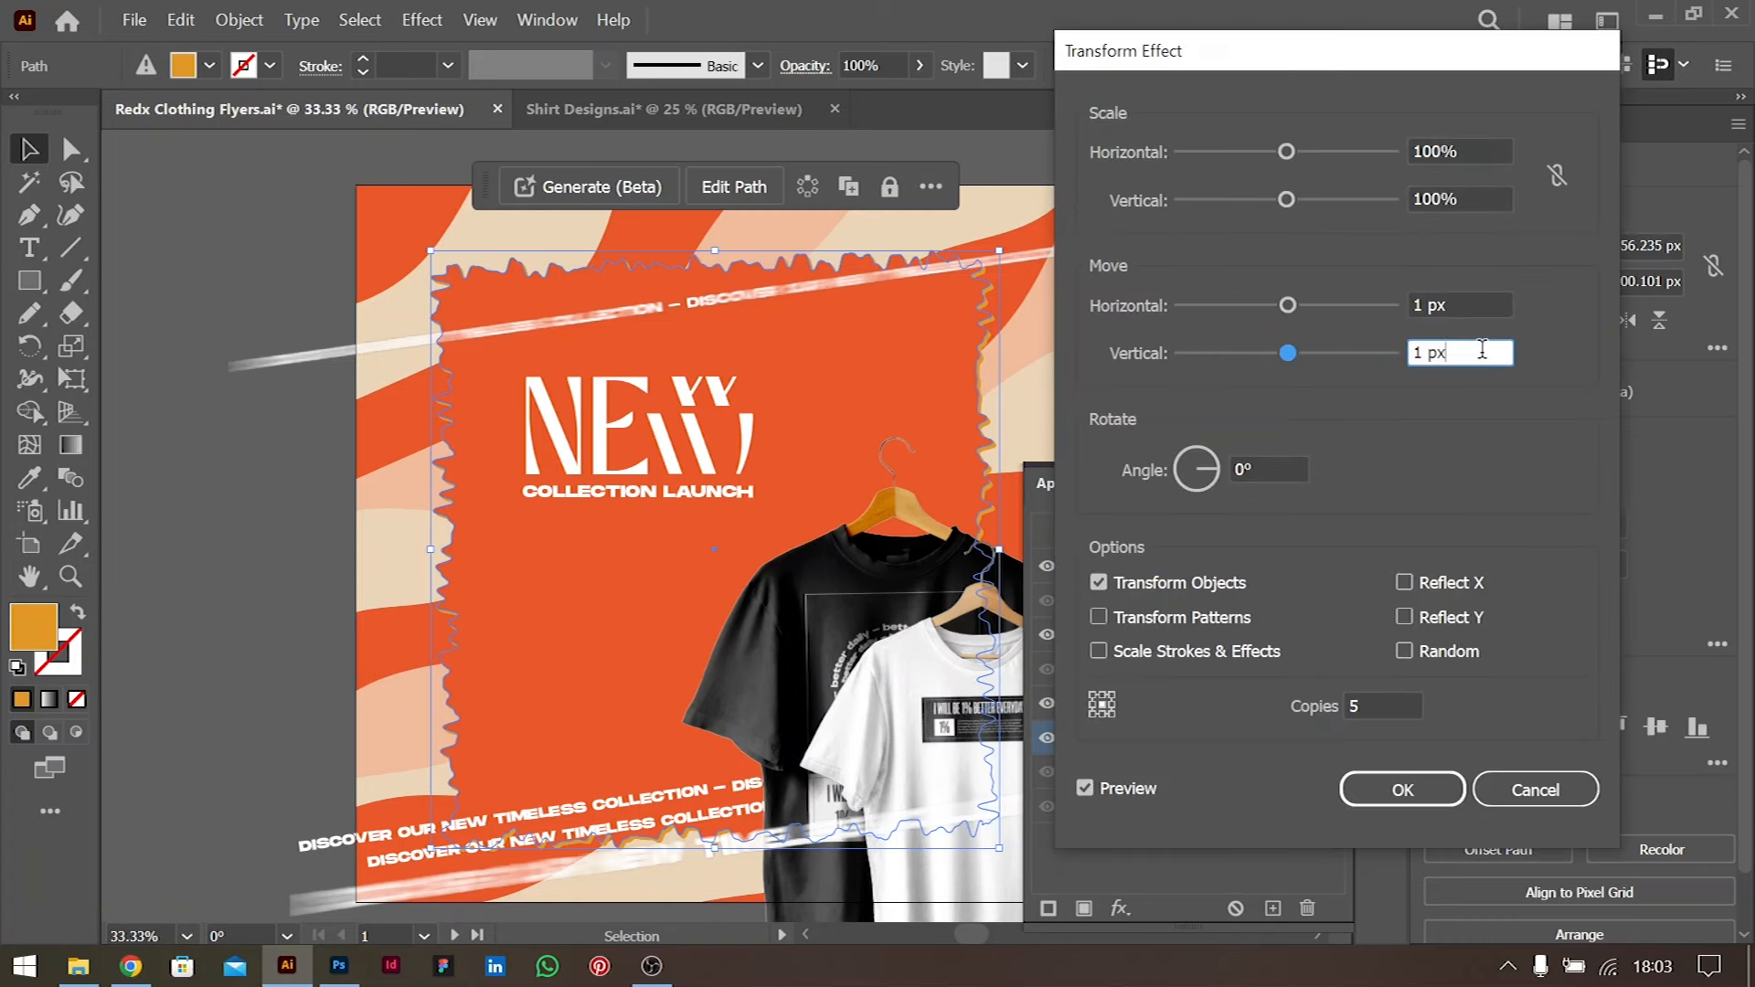
key("Down")
key("Down")
key("Down")
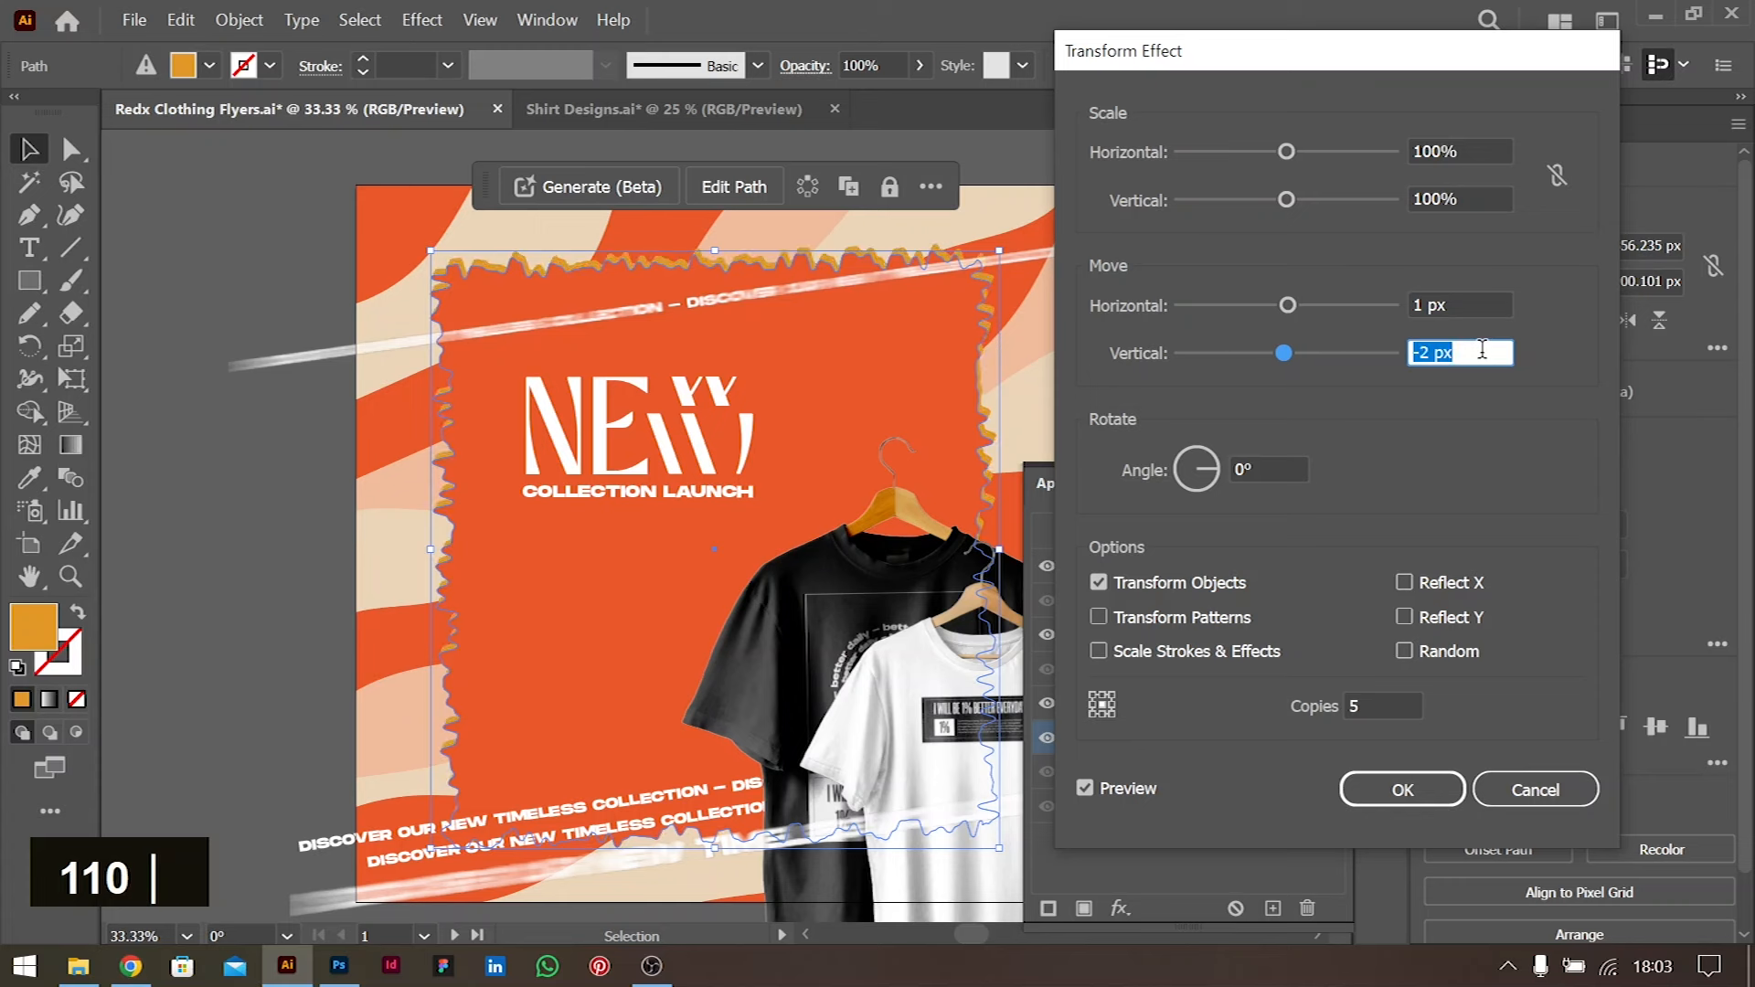
key("Up")
key("Up")
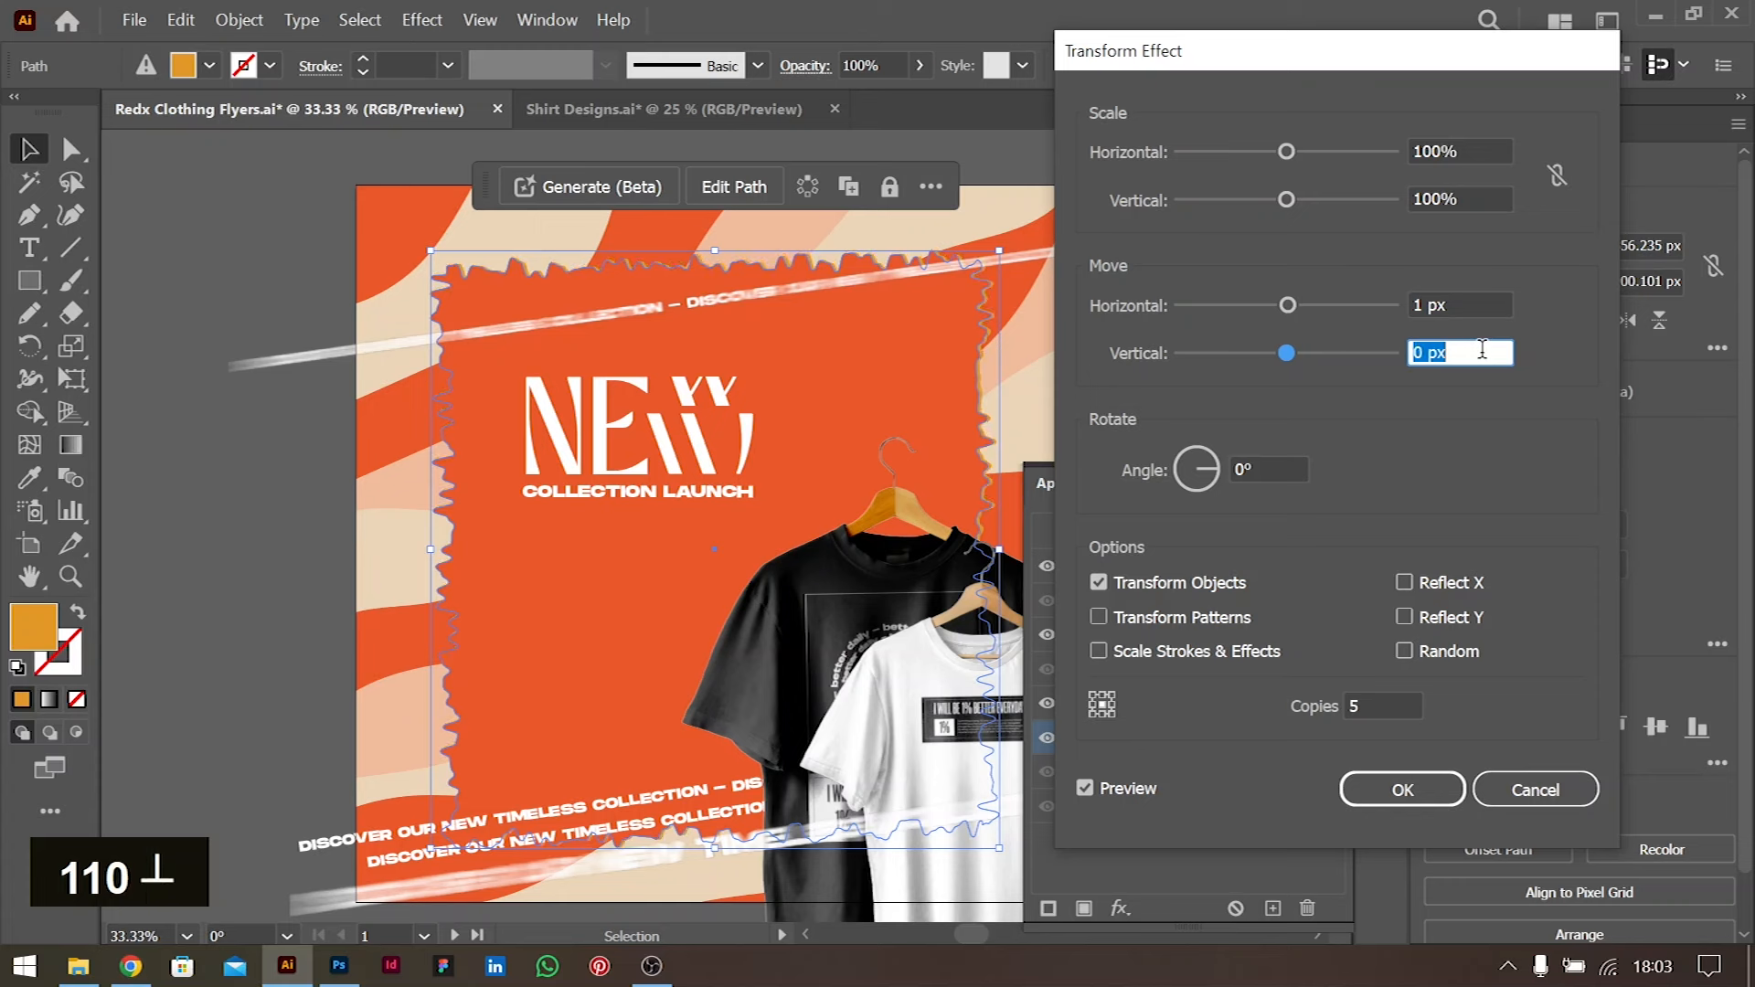
Try horizontal offsets down to -3 px, settling on a horizontal move of 2 px
left_click(1477, 297)
key("Up")
key("Down")
key("Down")
key("Down")
key("Down")
key("Down")
key("Down")
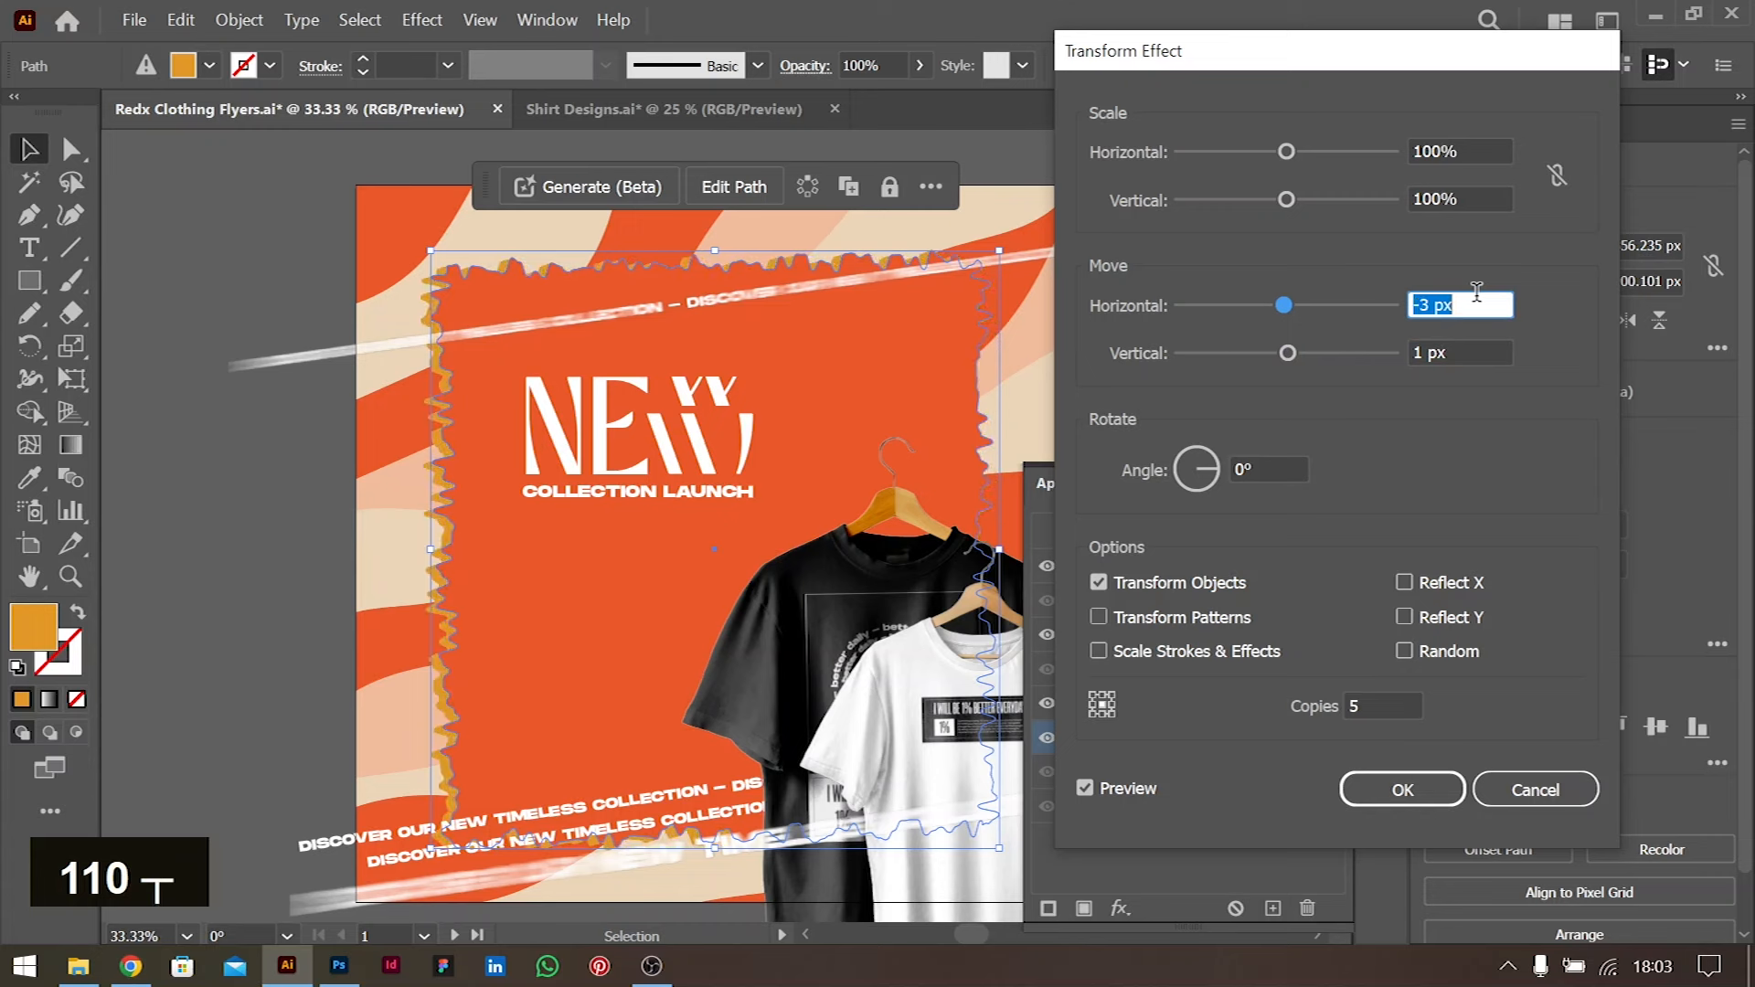
key("Up")
key("Up")
key("Up")
key("Up")
key("Up")
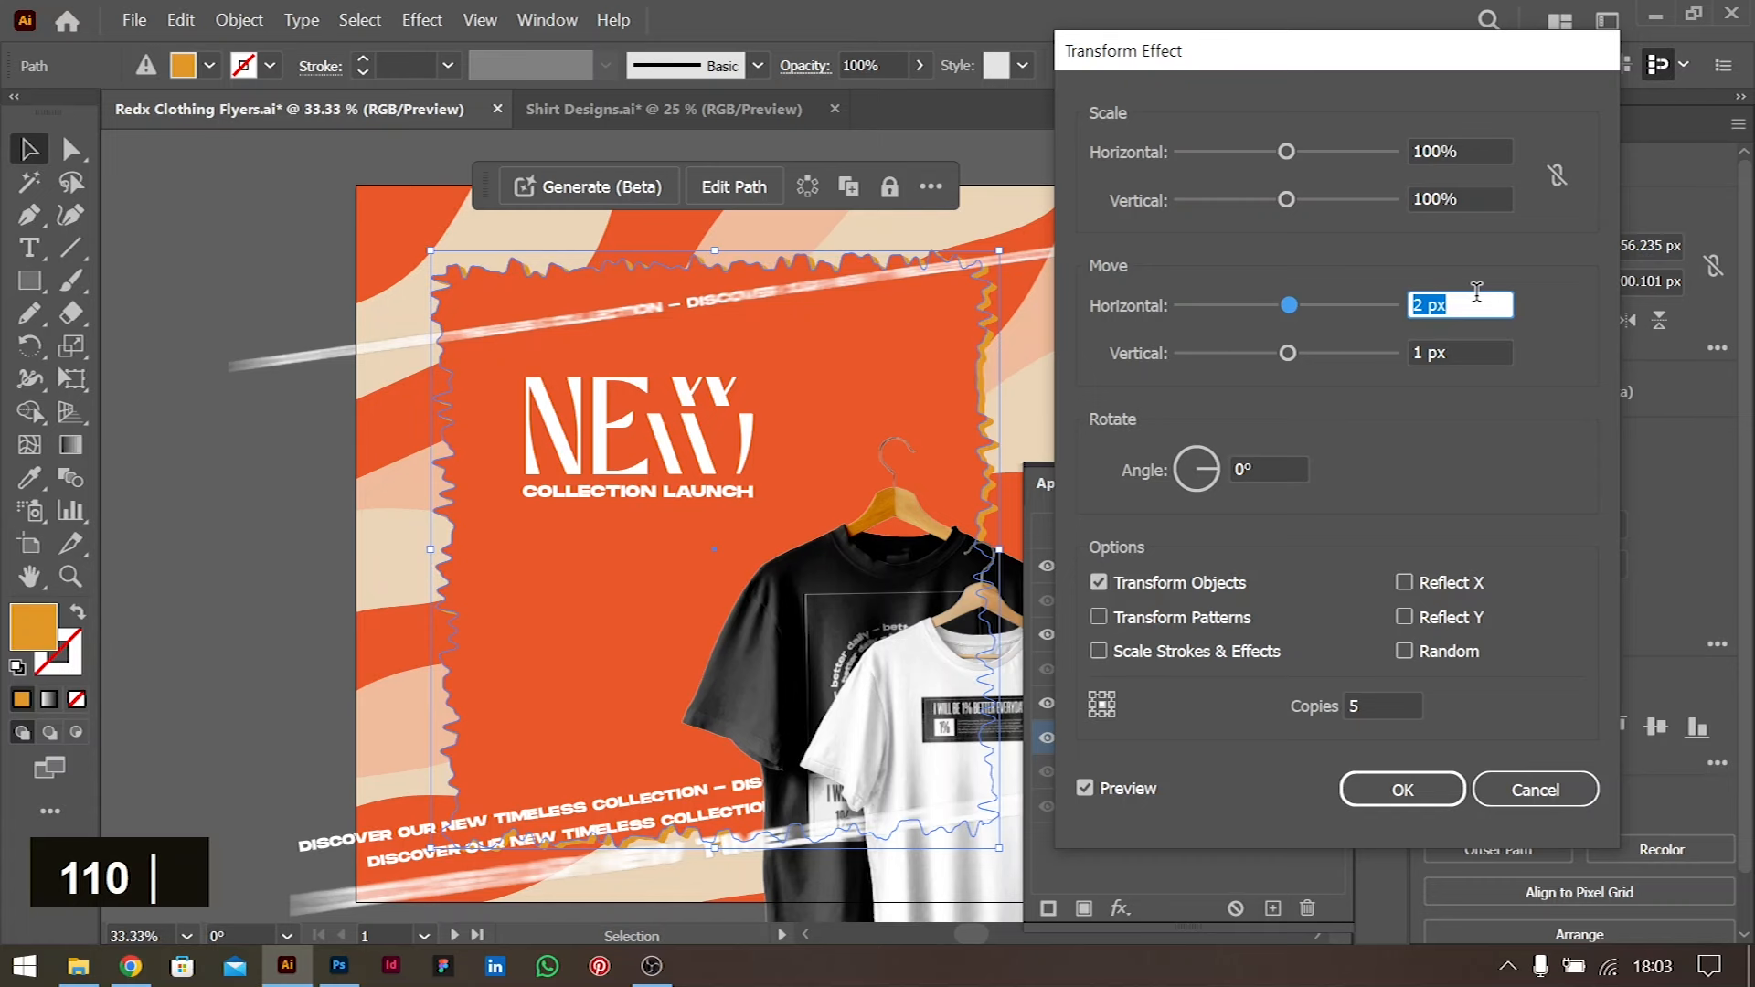
Set the Transform effect's vertical move to 2 px, apply it and collapse the appearance settings
left_click(1465, 342)
key("Up")
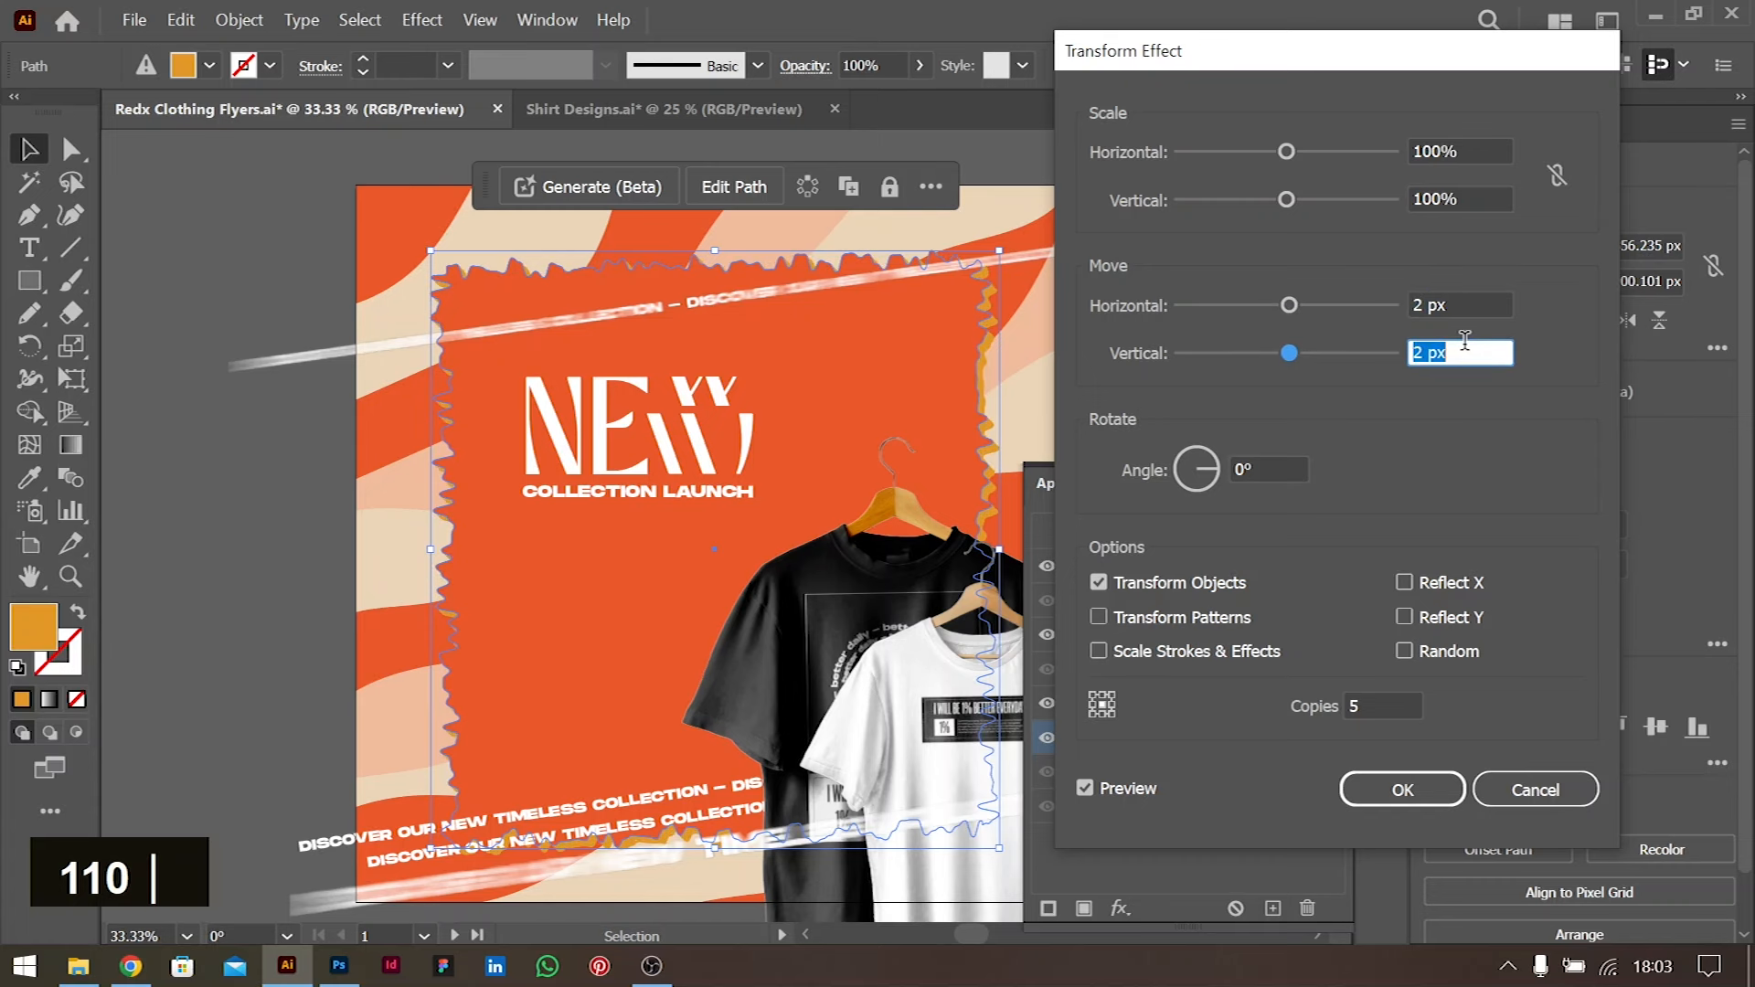
left_click(1440, 792)
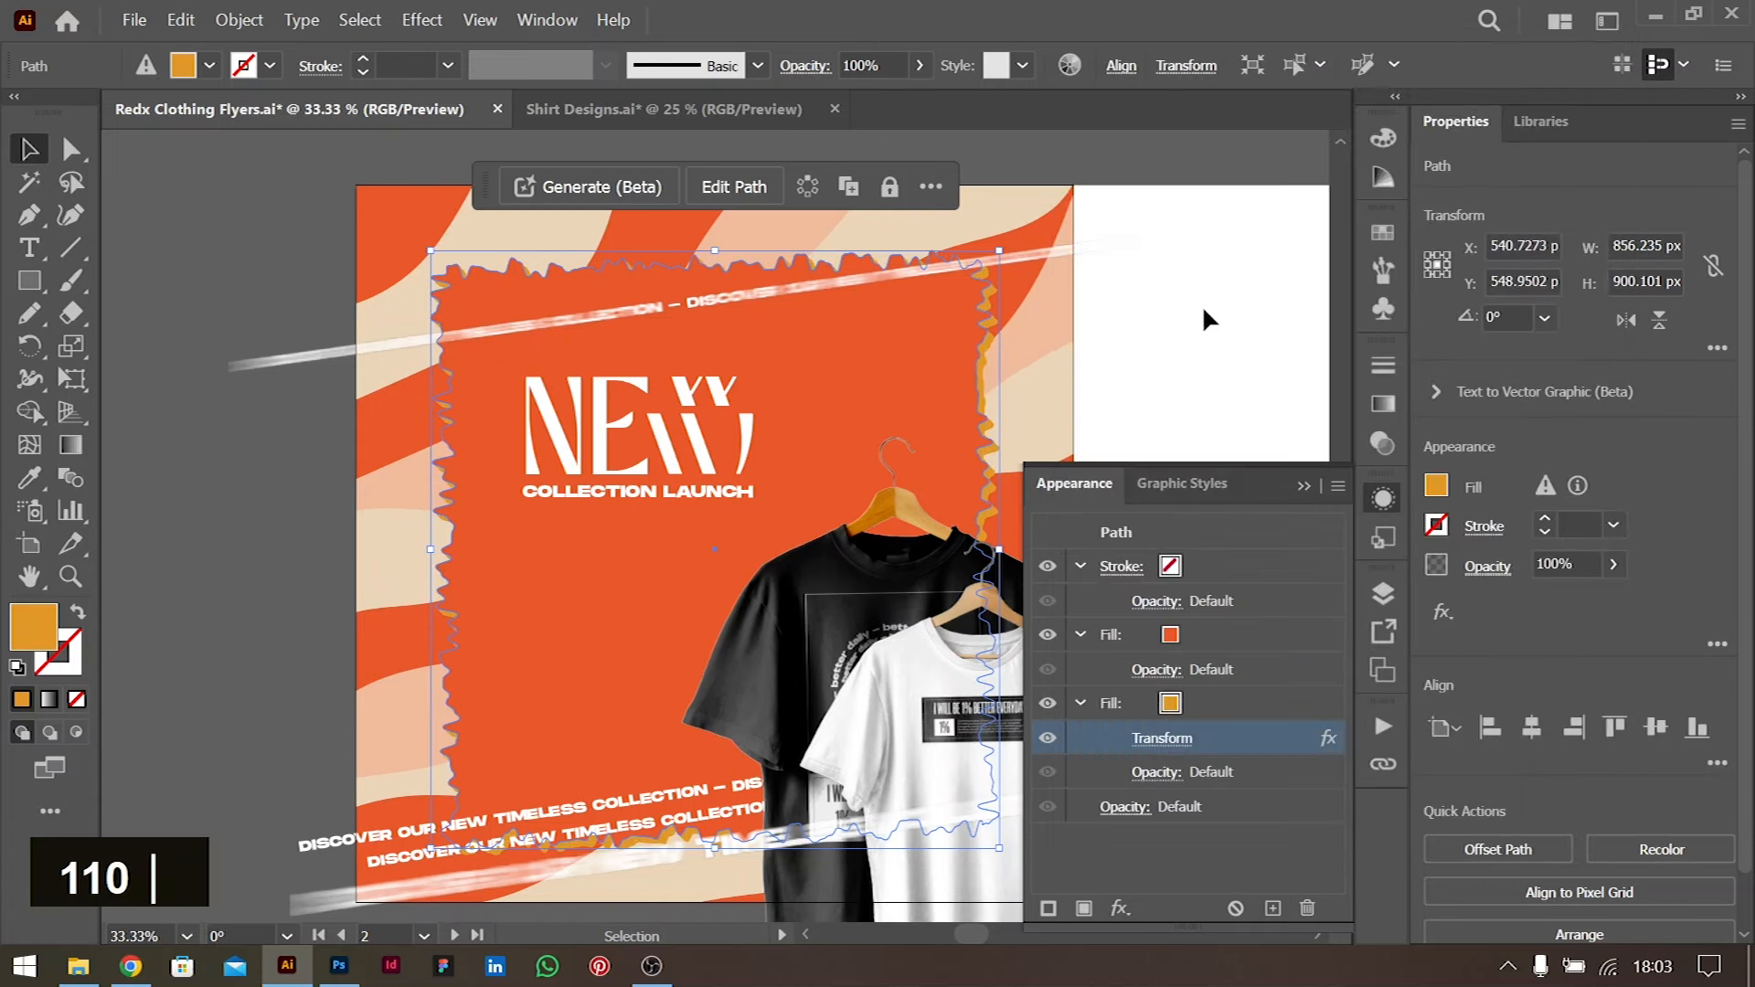
left_click(1203, 305)
left_click(1300, 486)
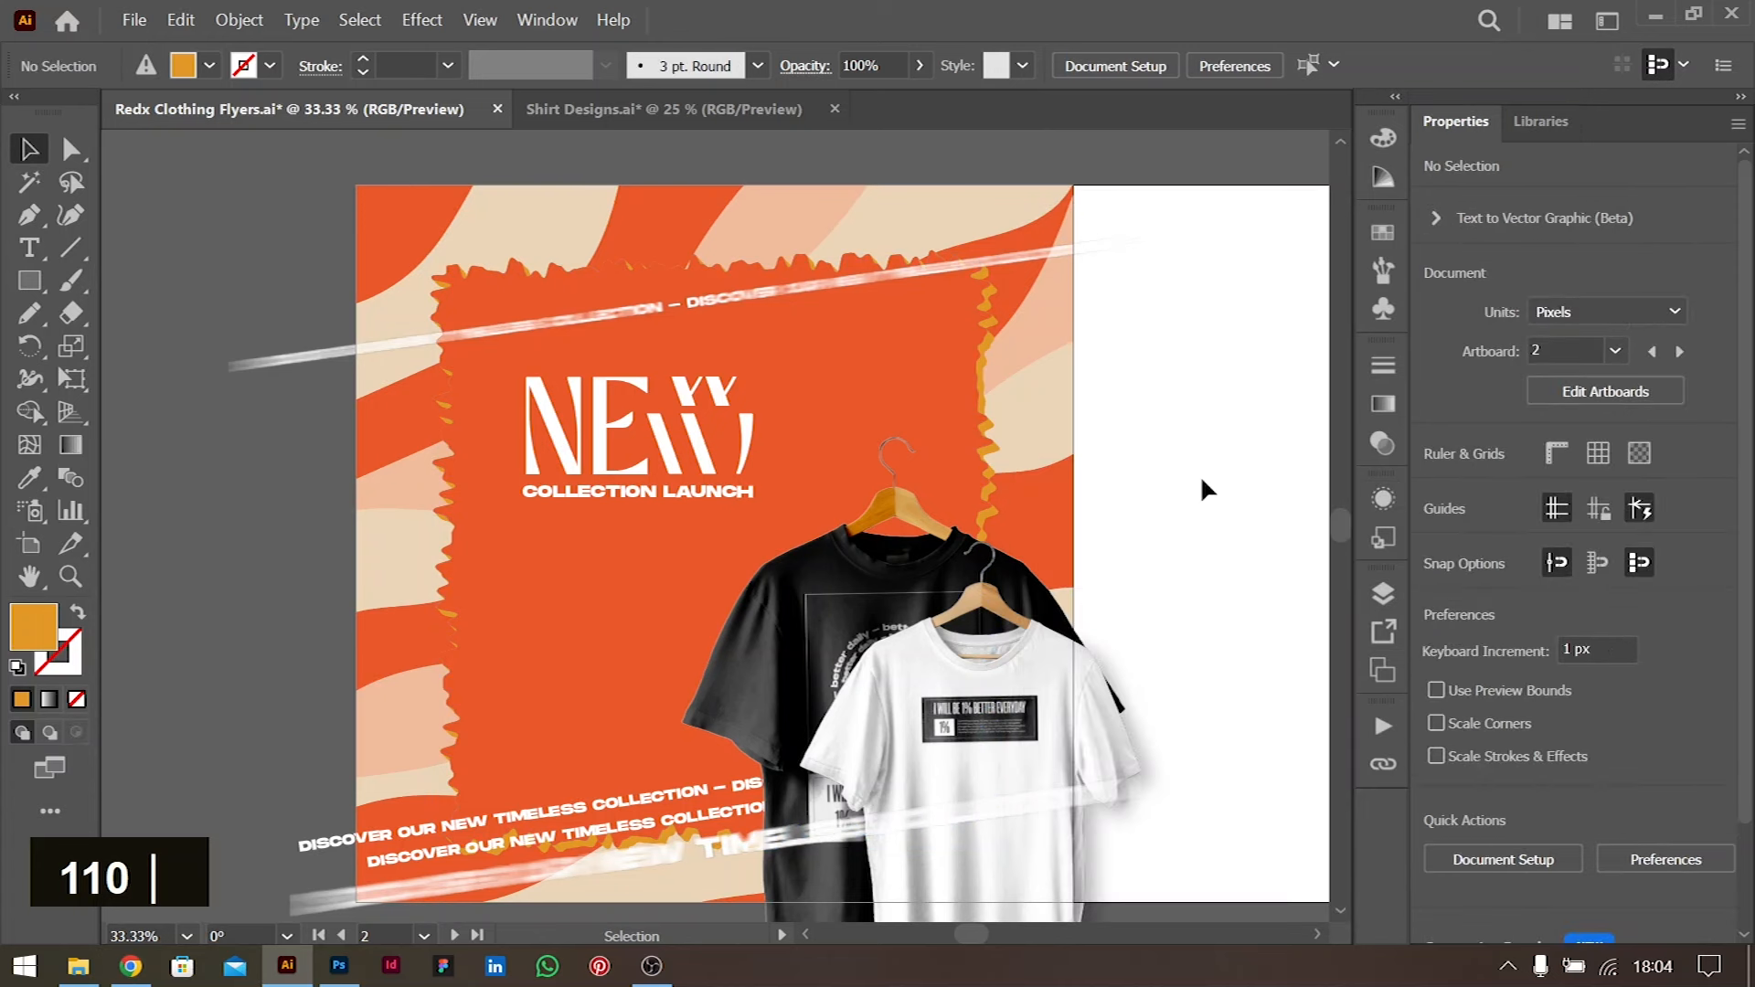
Switch to ChatGPT in the browser, copy the headline "Discover Our New Timeless Collection" and return to Illustrator
key("a")
key("alt+Tab")
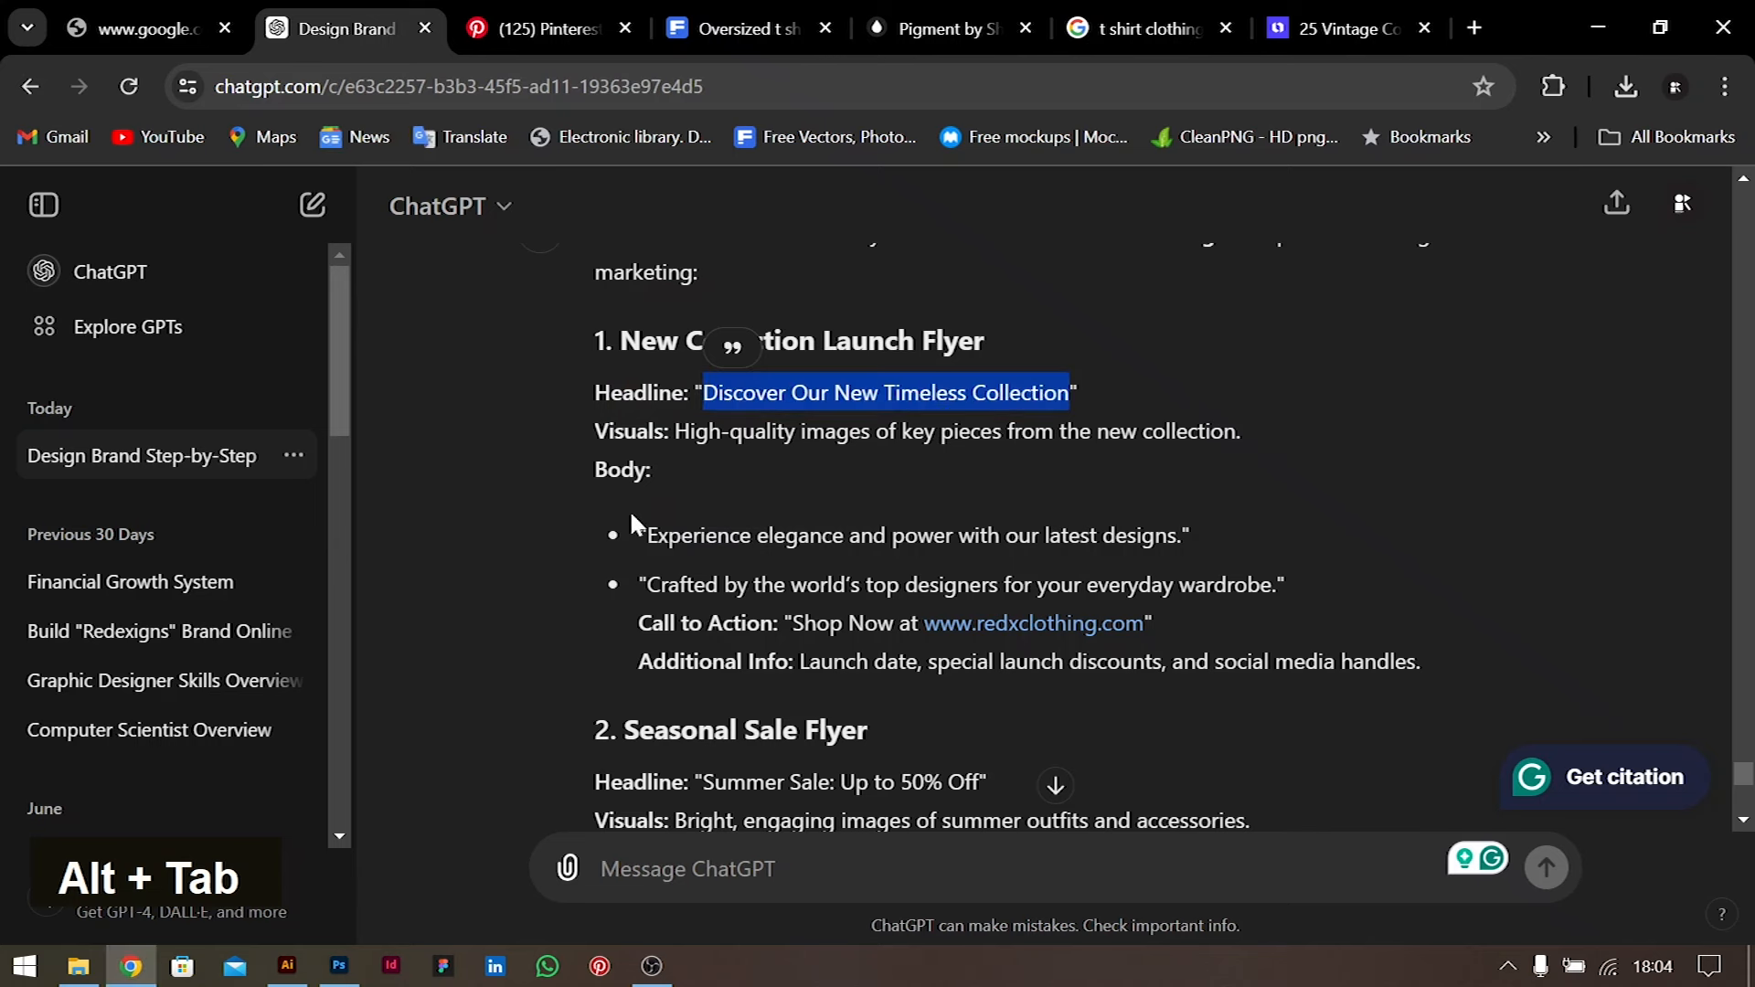
left_click_drag(703, 393, 1133, 422)
key("ctrl+c")
key("alt+Tab")
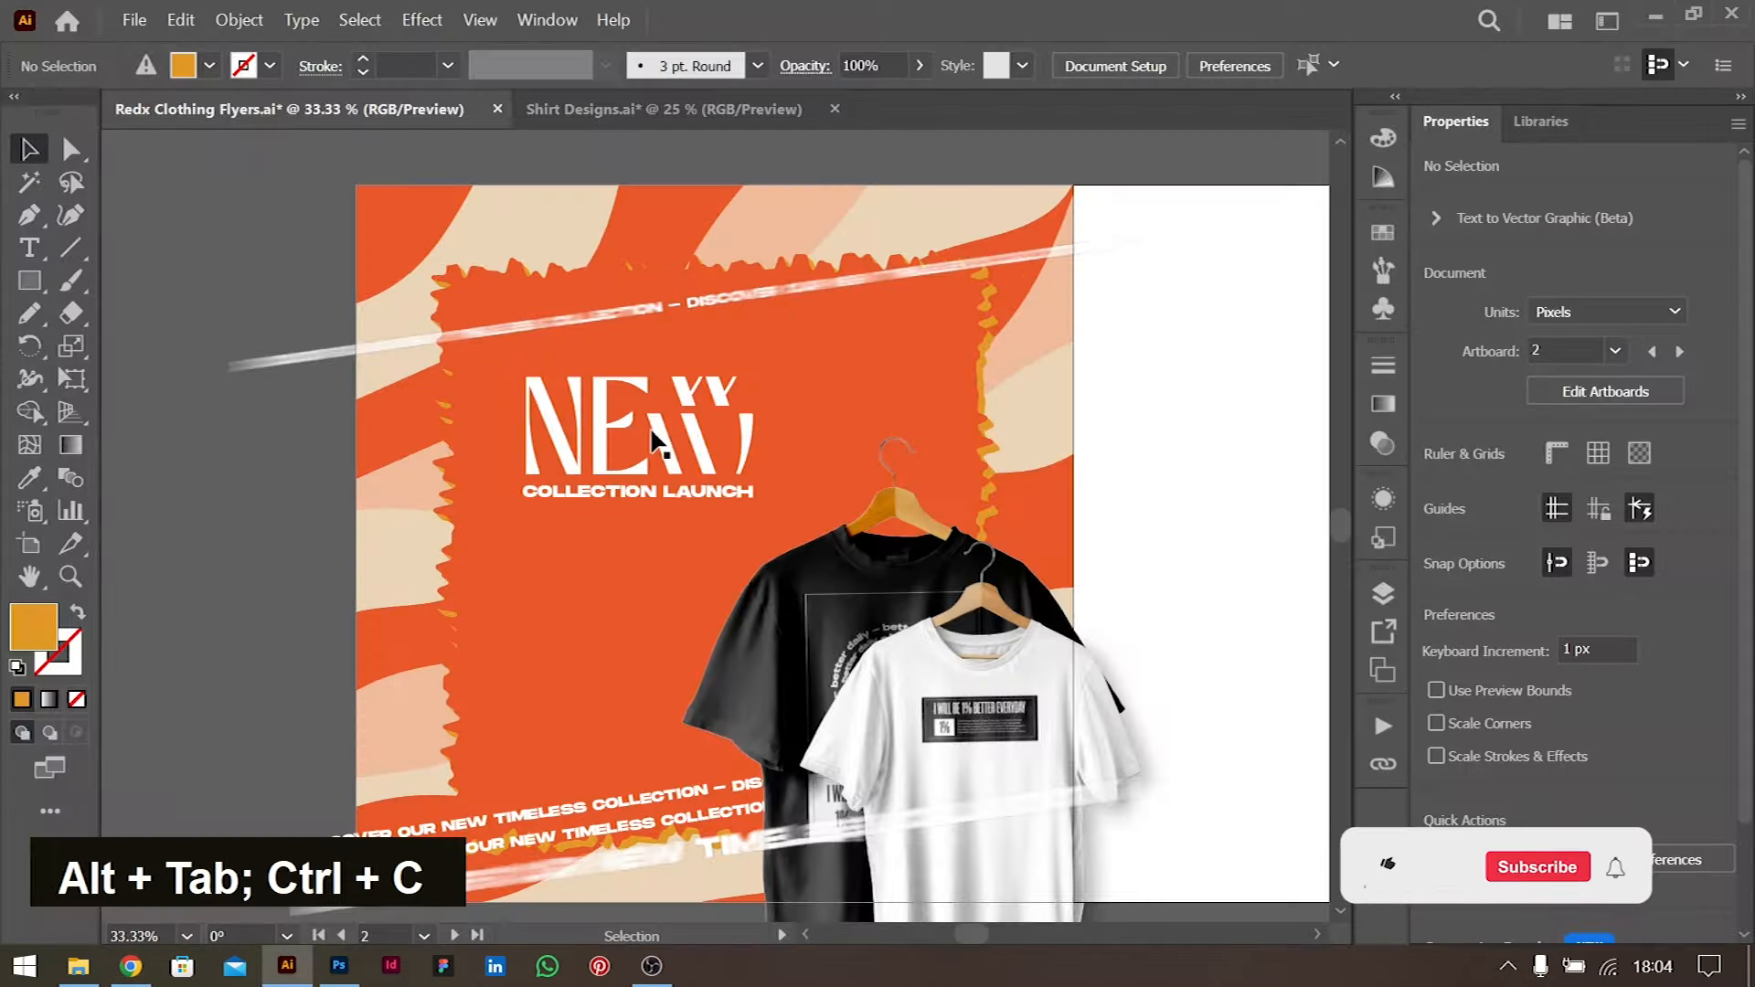
Duplicate the COLLECTION LAUNCH line about 61 px below, replace its text with the copied headline and break it before "Timeless"
left_click_drag(606, 493, 606, 528)
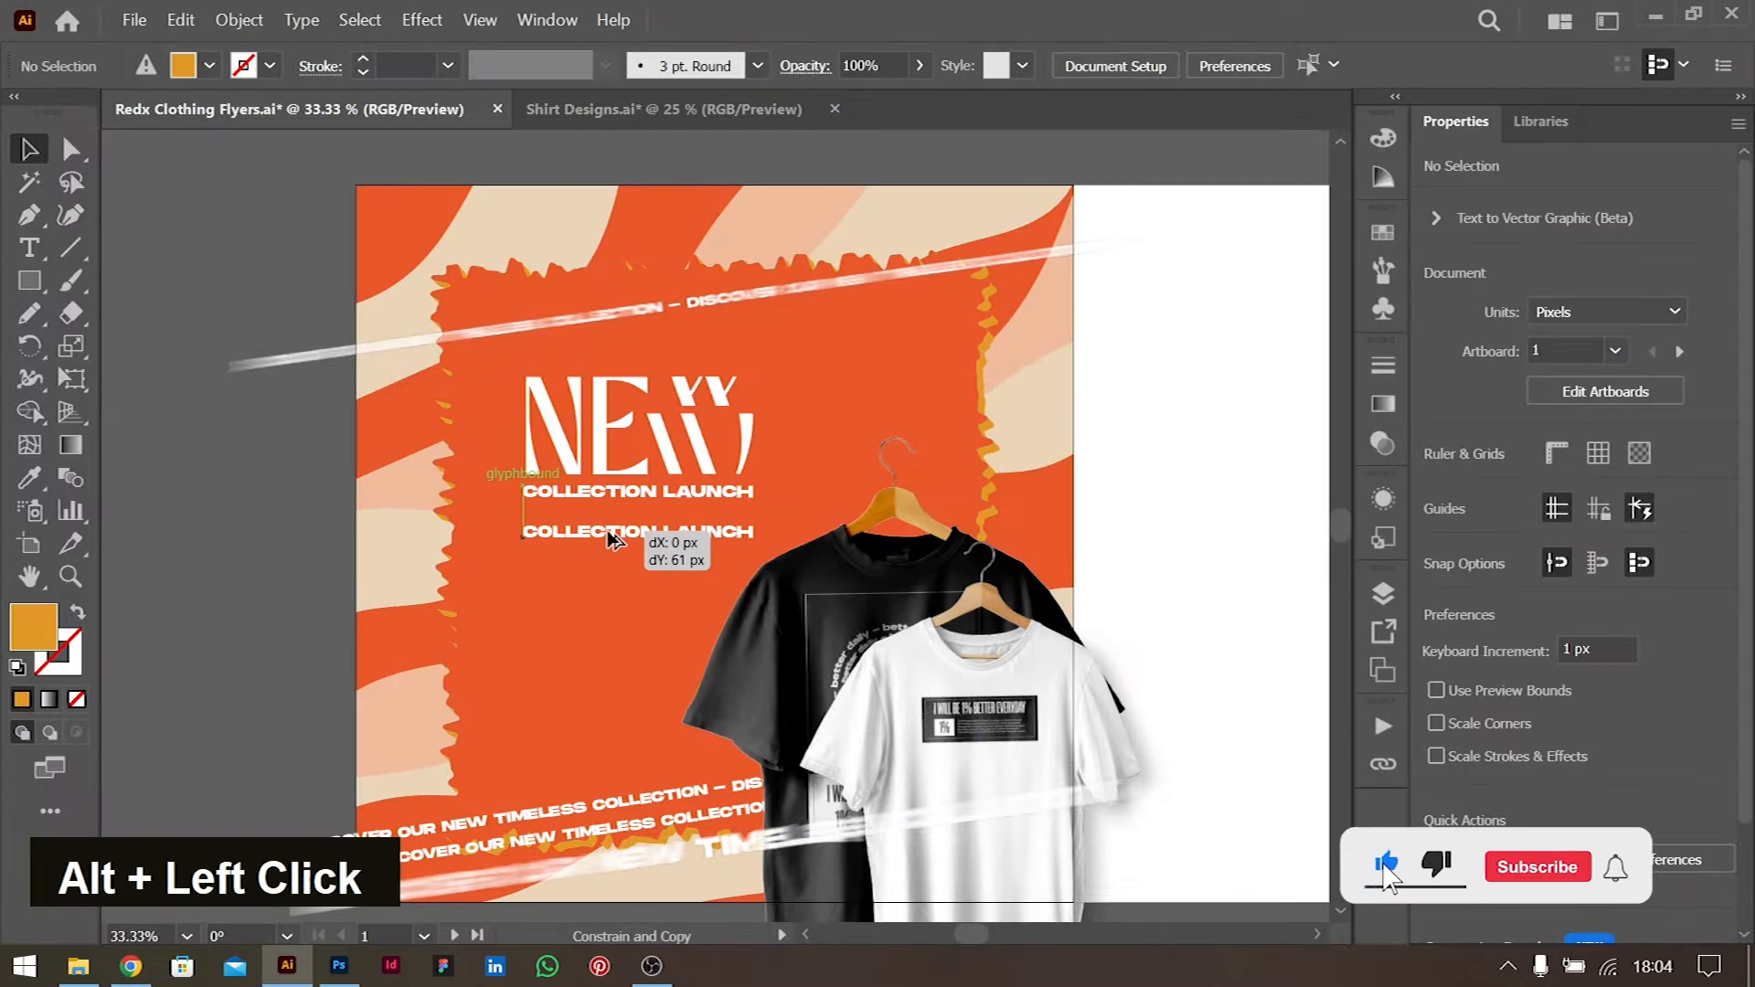
double_click(606, 529)
key("ctrl+a")
key("ctrl+v")
key("ctrl+a")
left_click(737, 534)
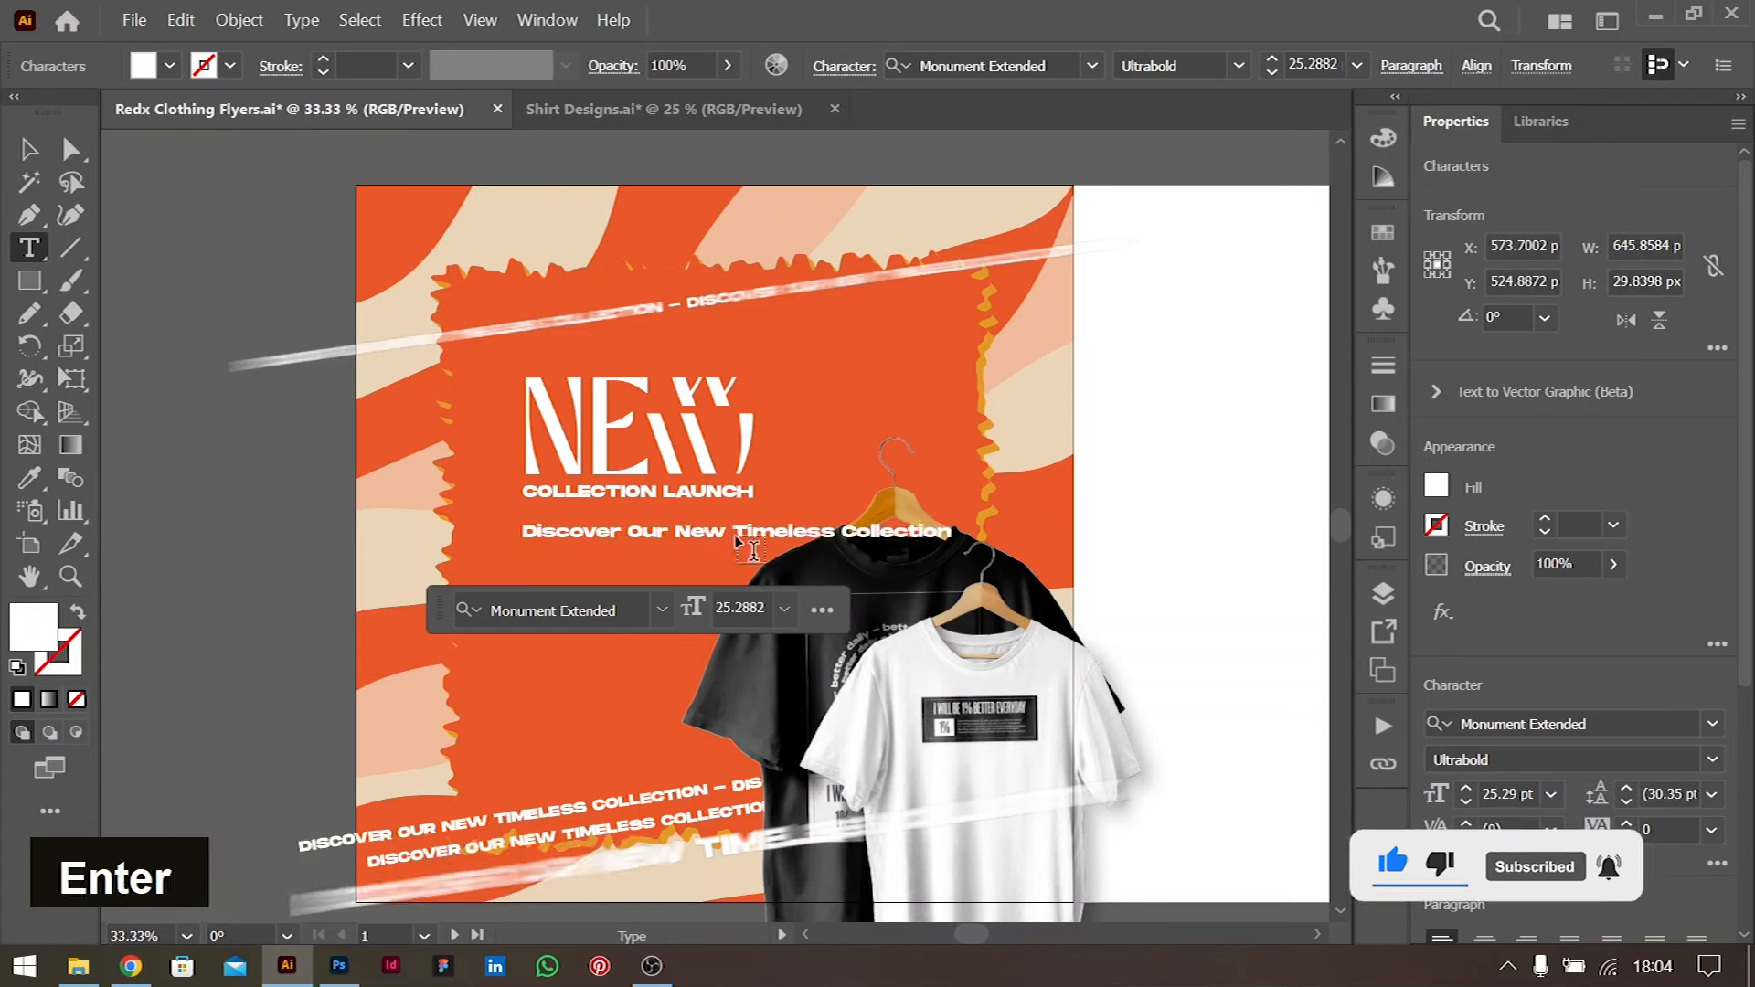
key("Return")
Set the "Discover Our New Timeless Collection" text to the Regular font style and deselect it
left_click(26, 152)
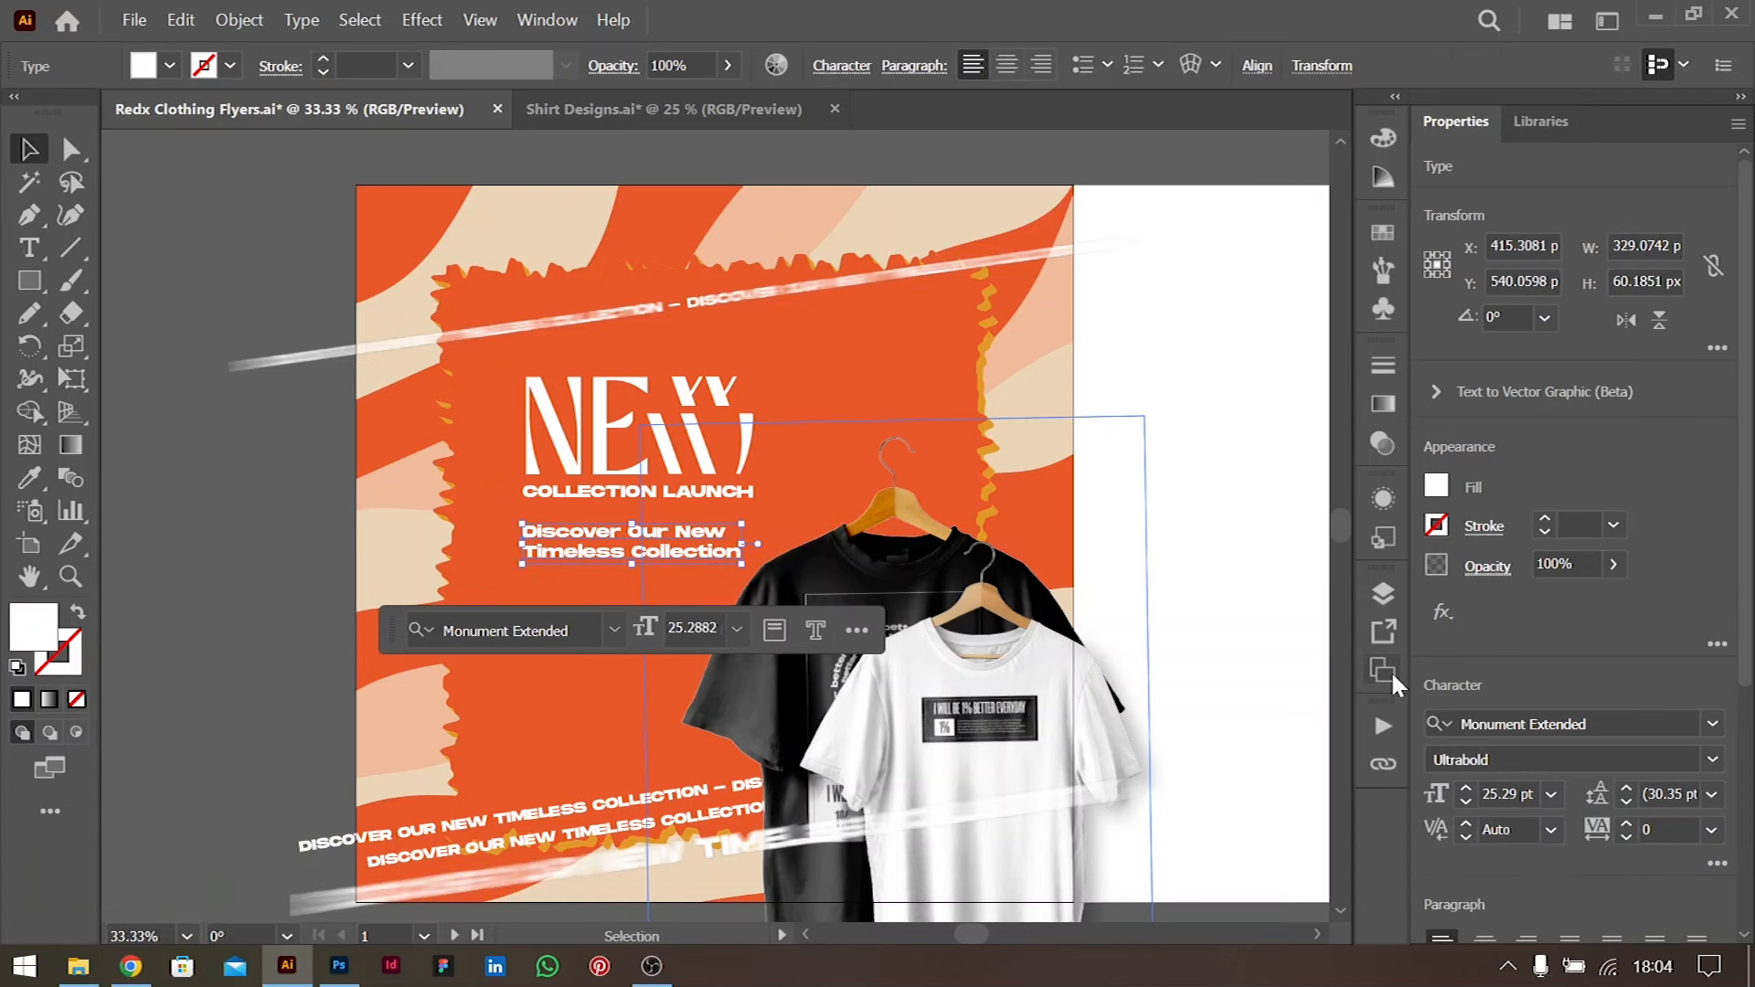
left_click(1669, 751)
left_click(1488, 788)
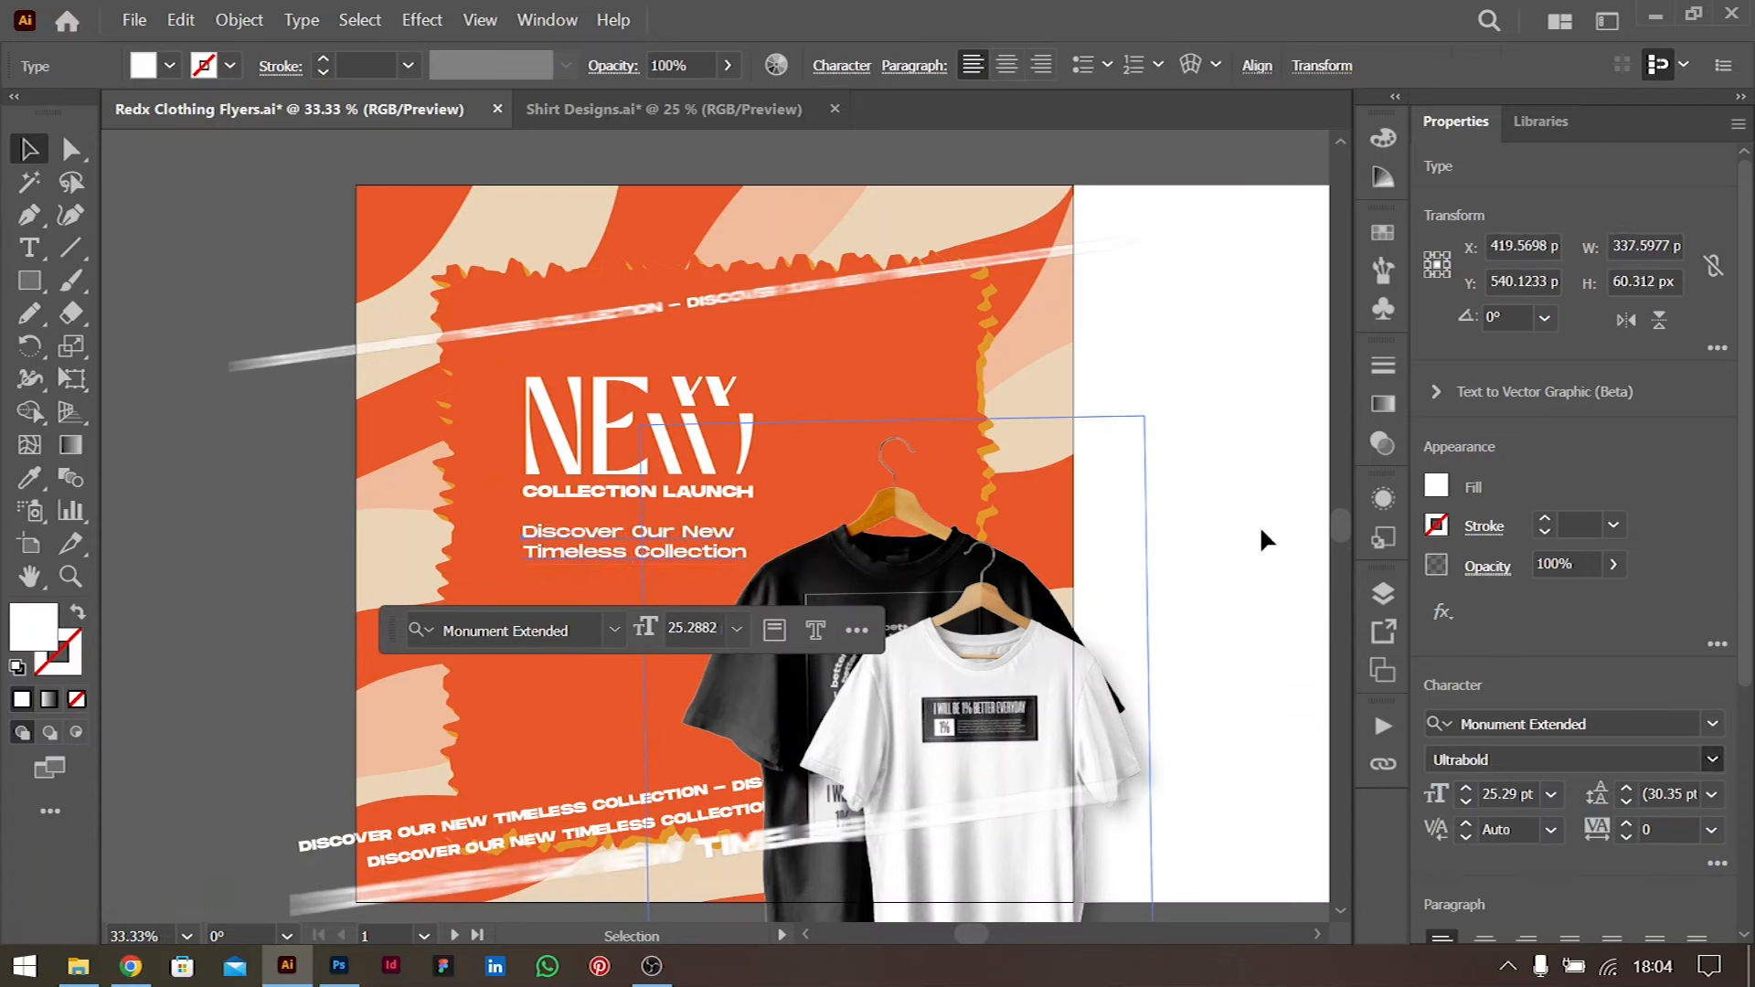
left_click(1194, 363)
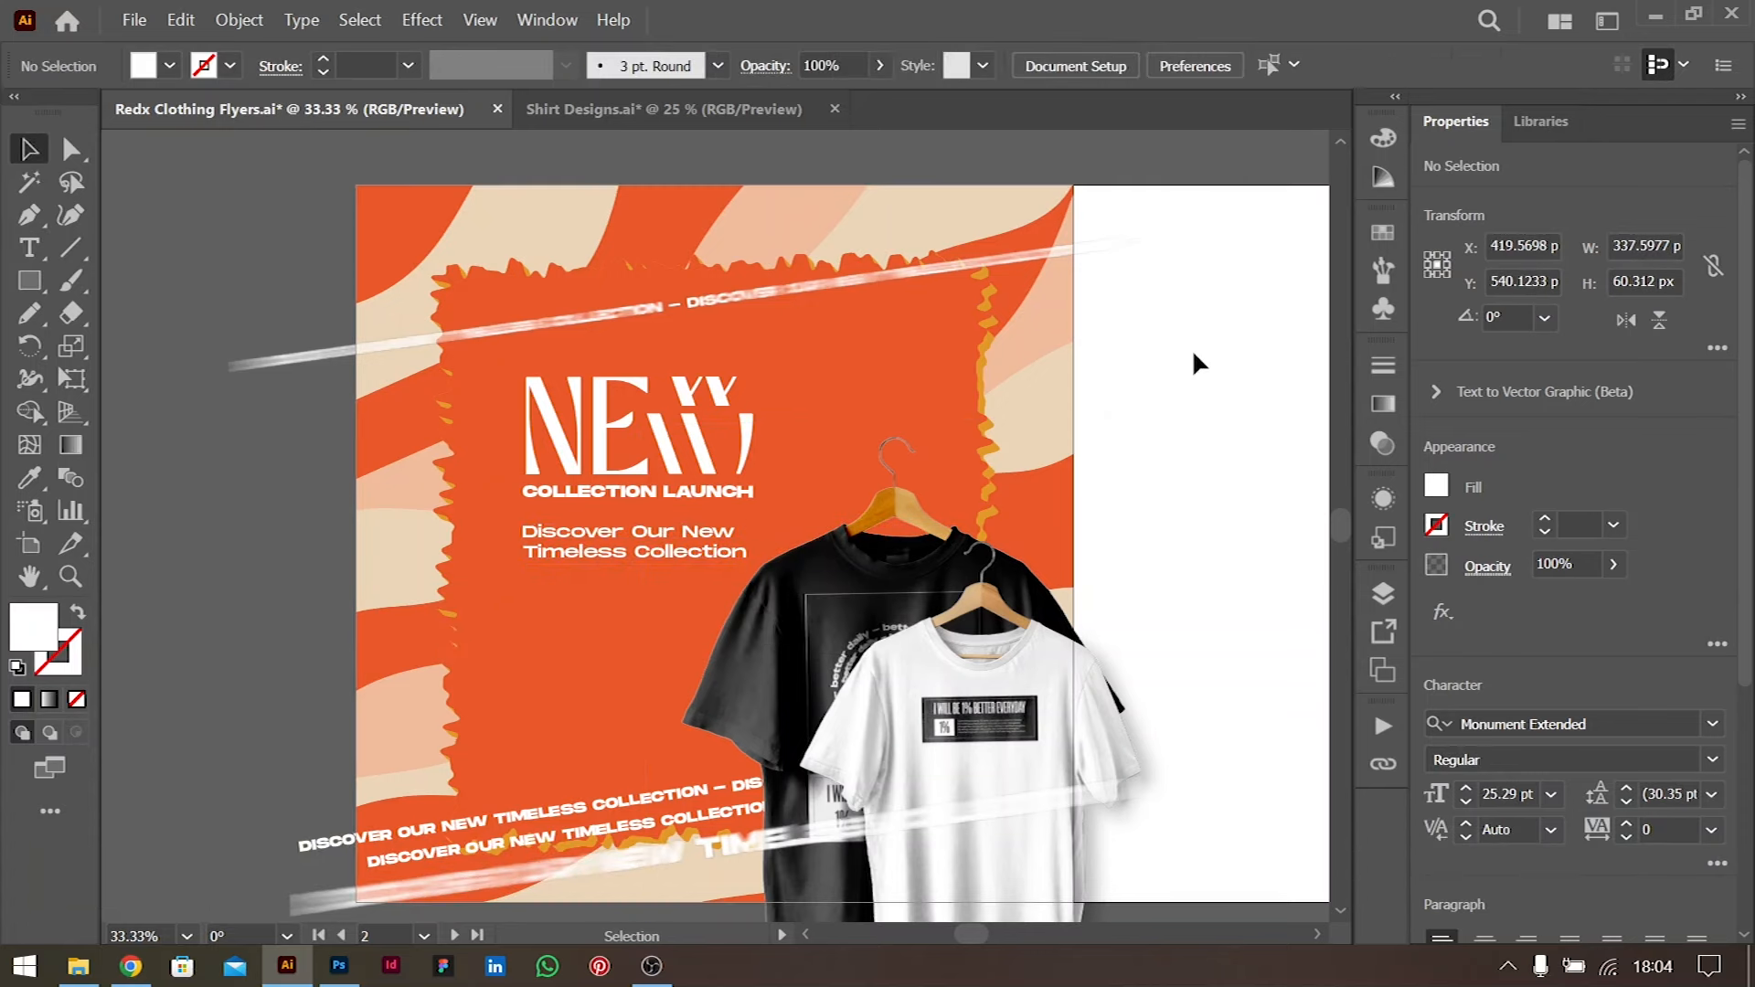
Duplicate the two-line "Discover Our New Timeless Collection" text directly below and select all of the copy's characters
left_click(708, 539)
left_click_drag(706, 539, 708, 588)
double_click(708, 588)
key("ctrl+a")
Copy the two Body sentences of the New Collection Launch Flyer from ChatGPT and paste them over the selected text in Illustrator
key("alt+Tab")
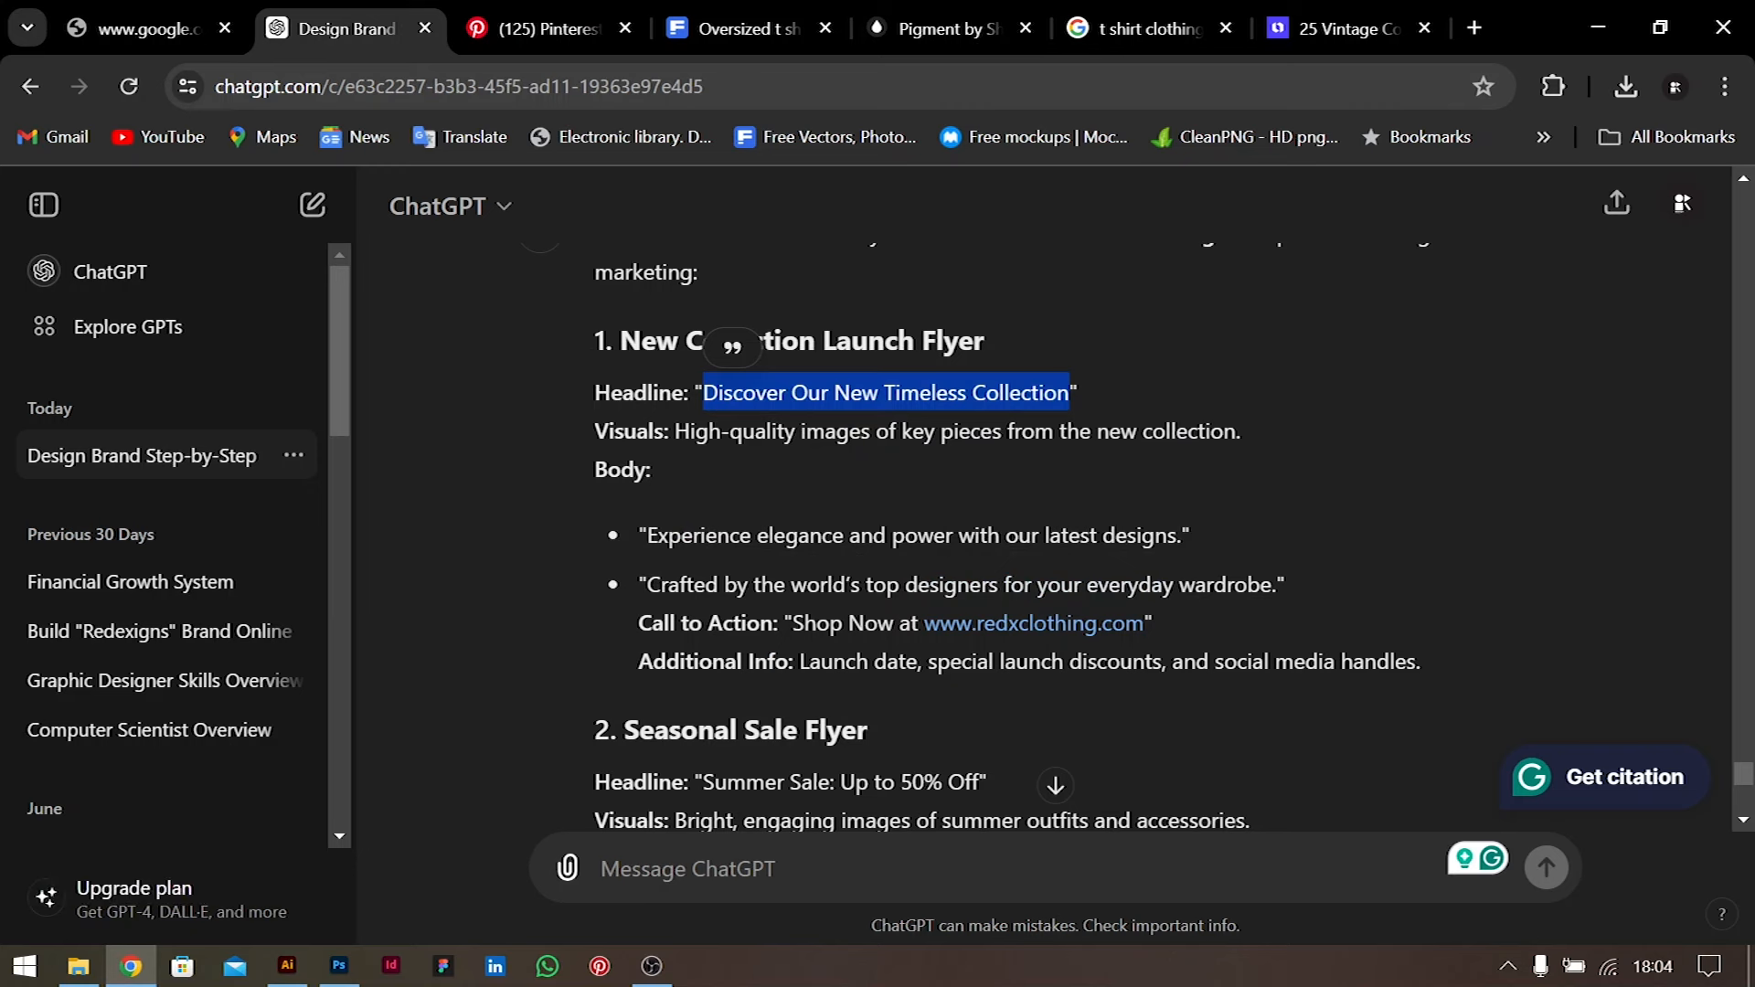
left_click_drag(647, 535, 1286, 585)
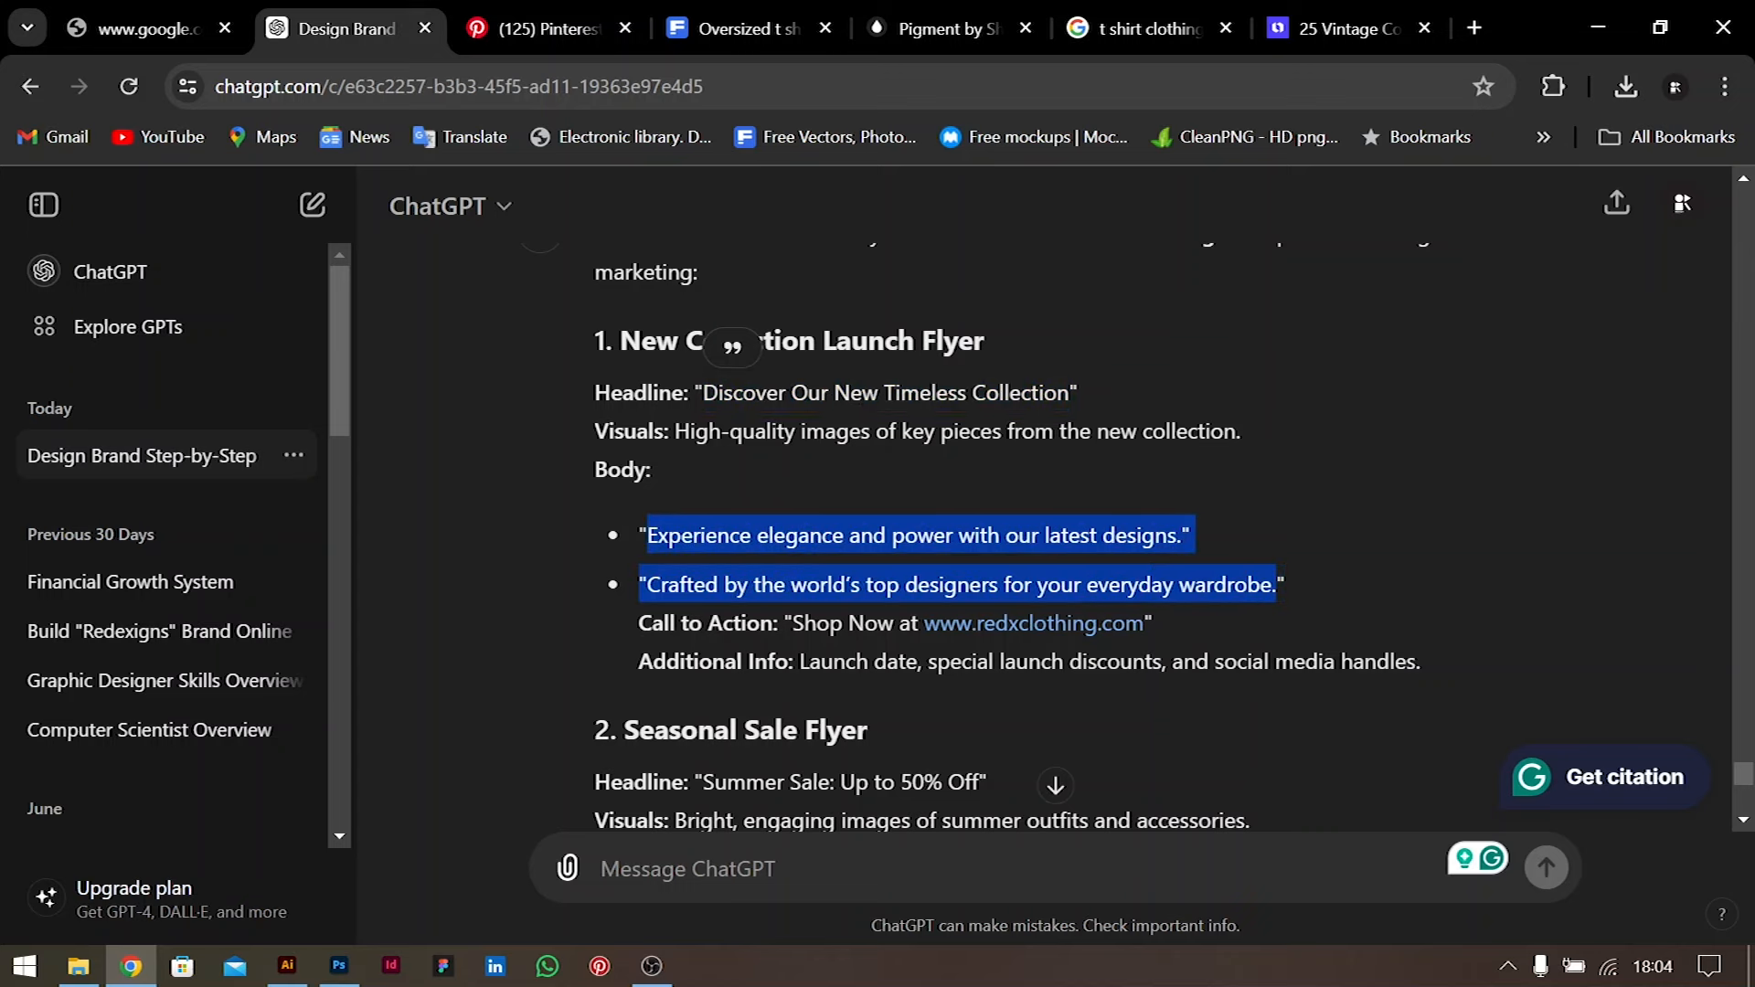
key("ctrl+c")
key("alt+Tab")
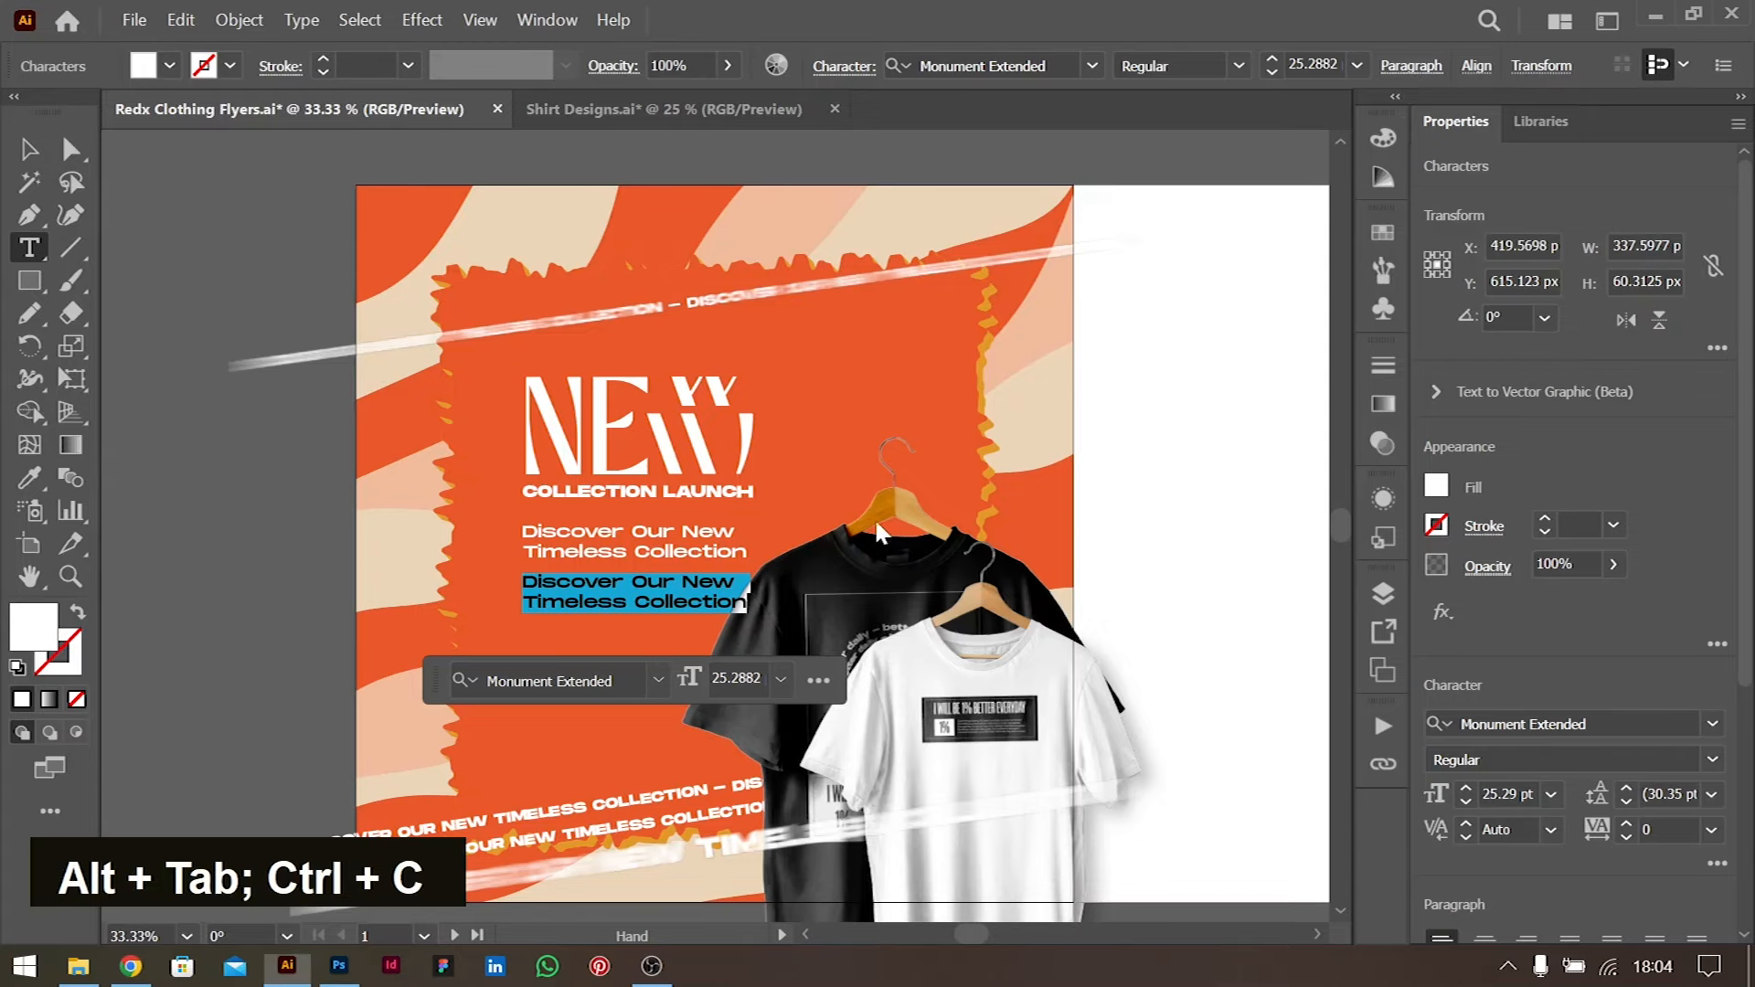
key("ctrl+v")
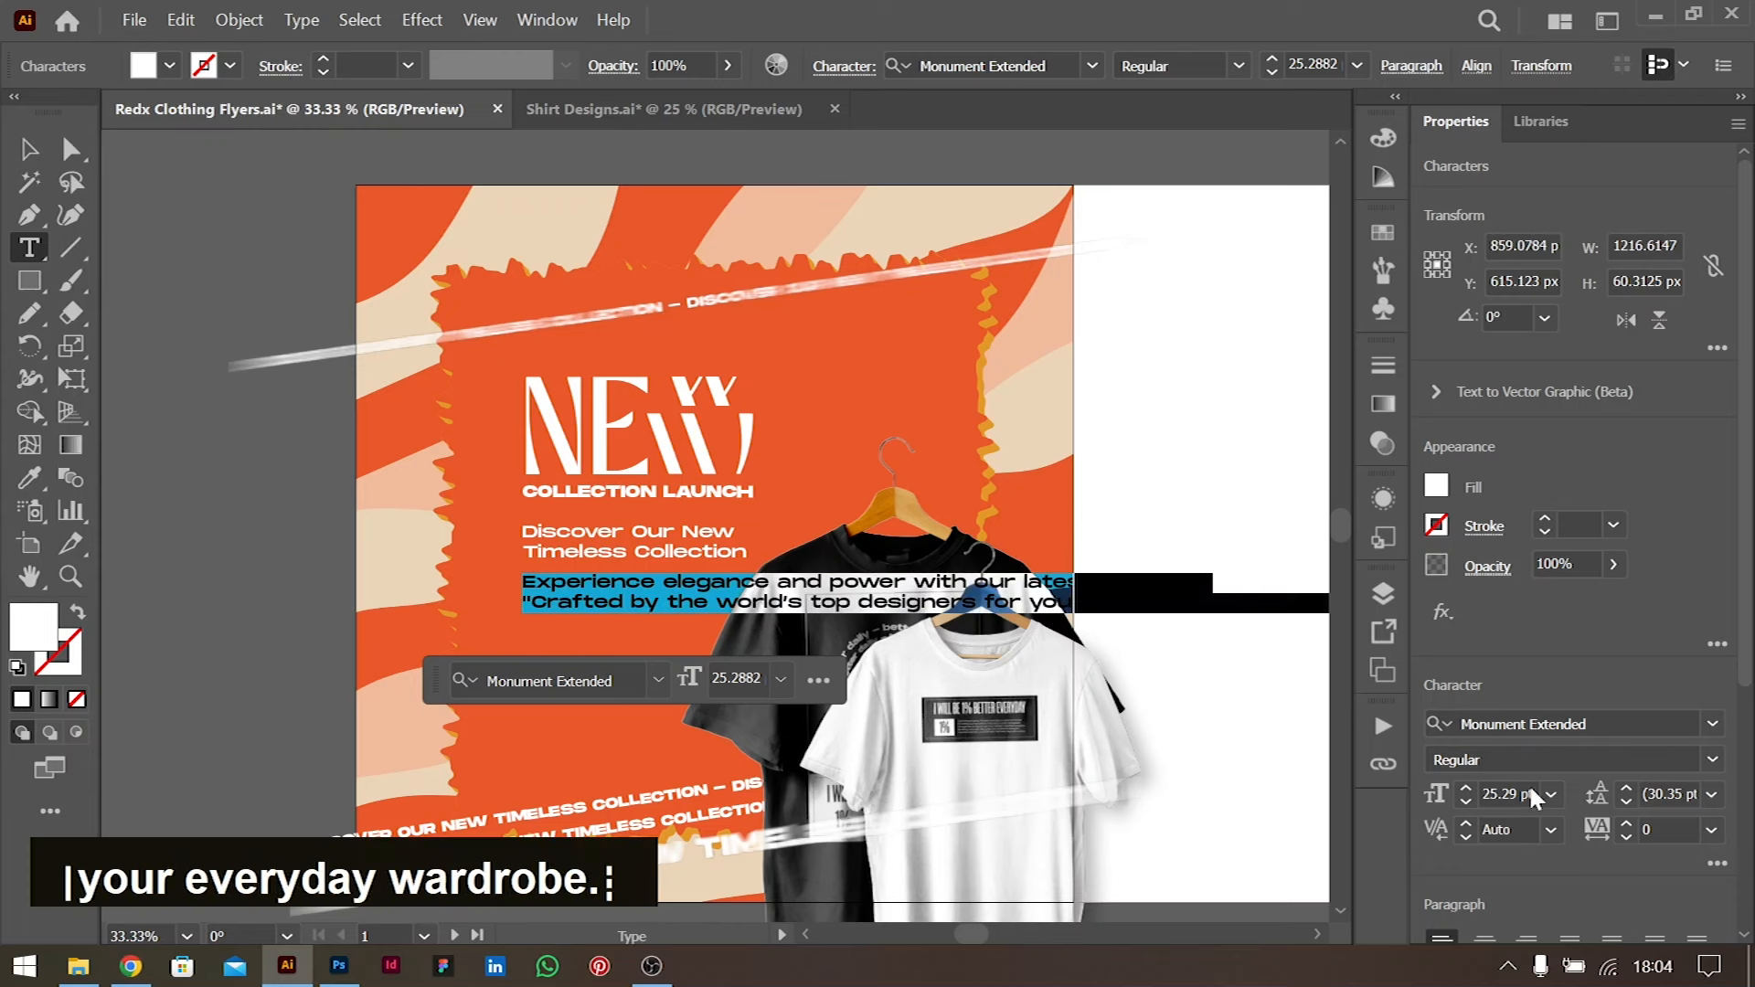
Reduce the pasted body copy's font size to 14 pt, keeping Monument Extended Regular
left_click(1612, 723)
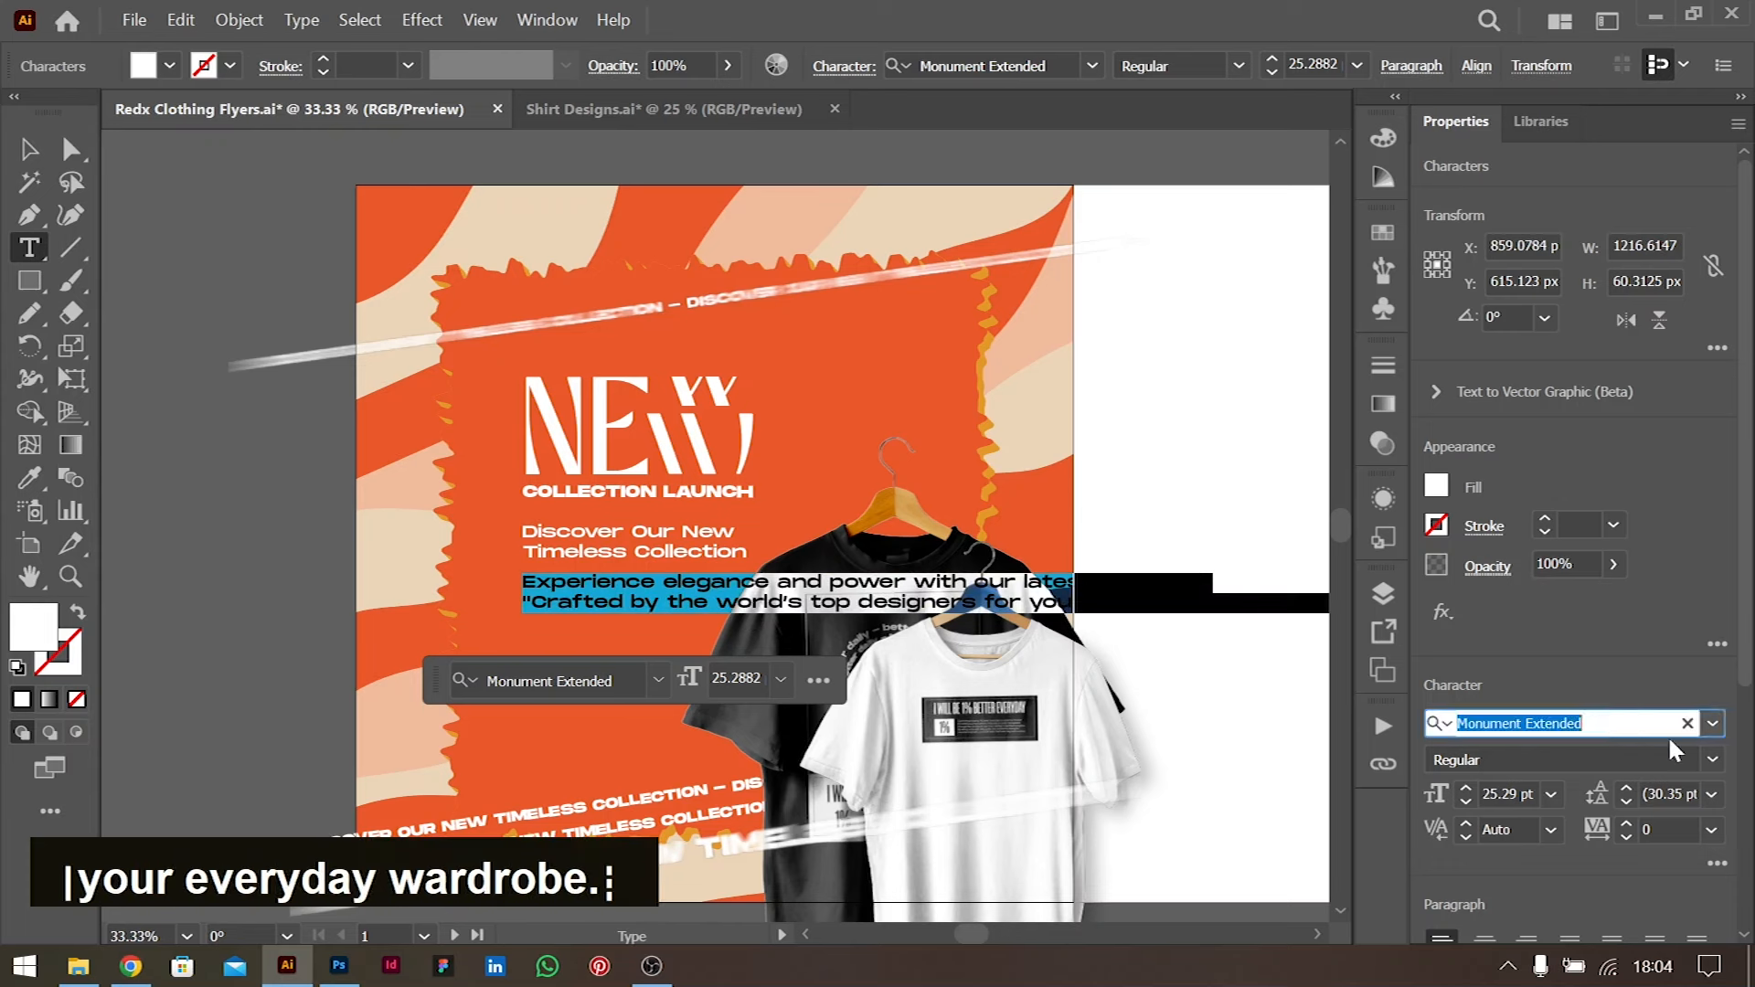
left_click(1712, 766)
left_click(1713, 766)
left_click(1551, 795)
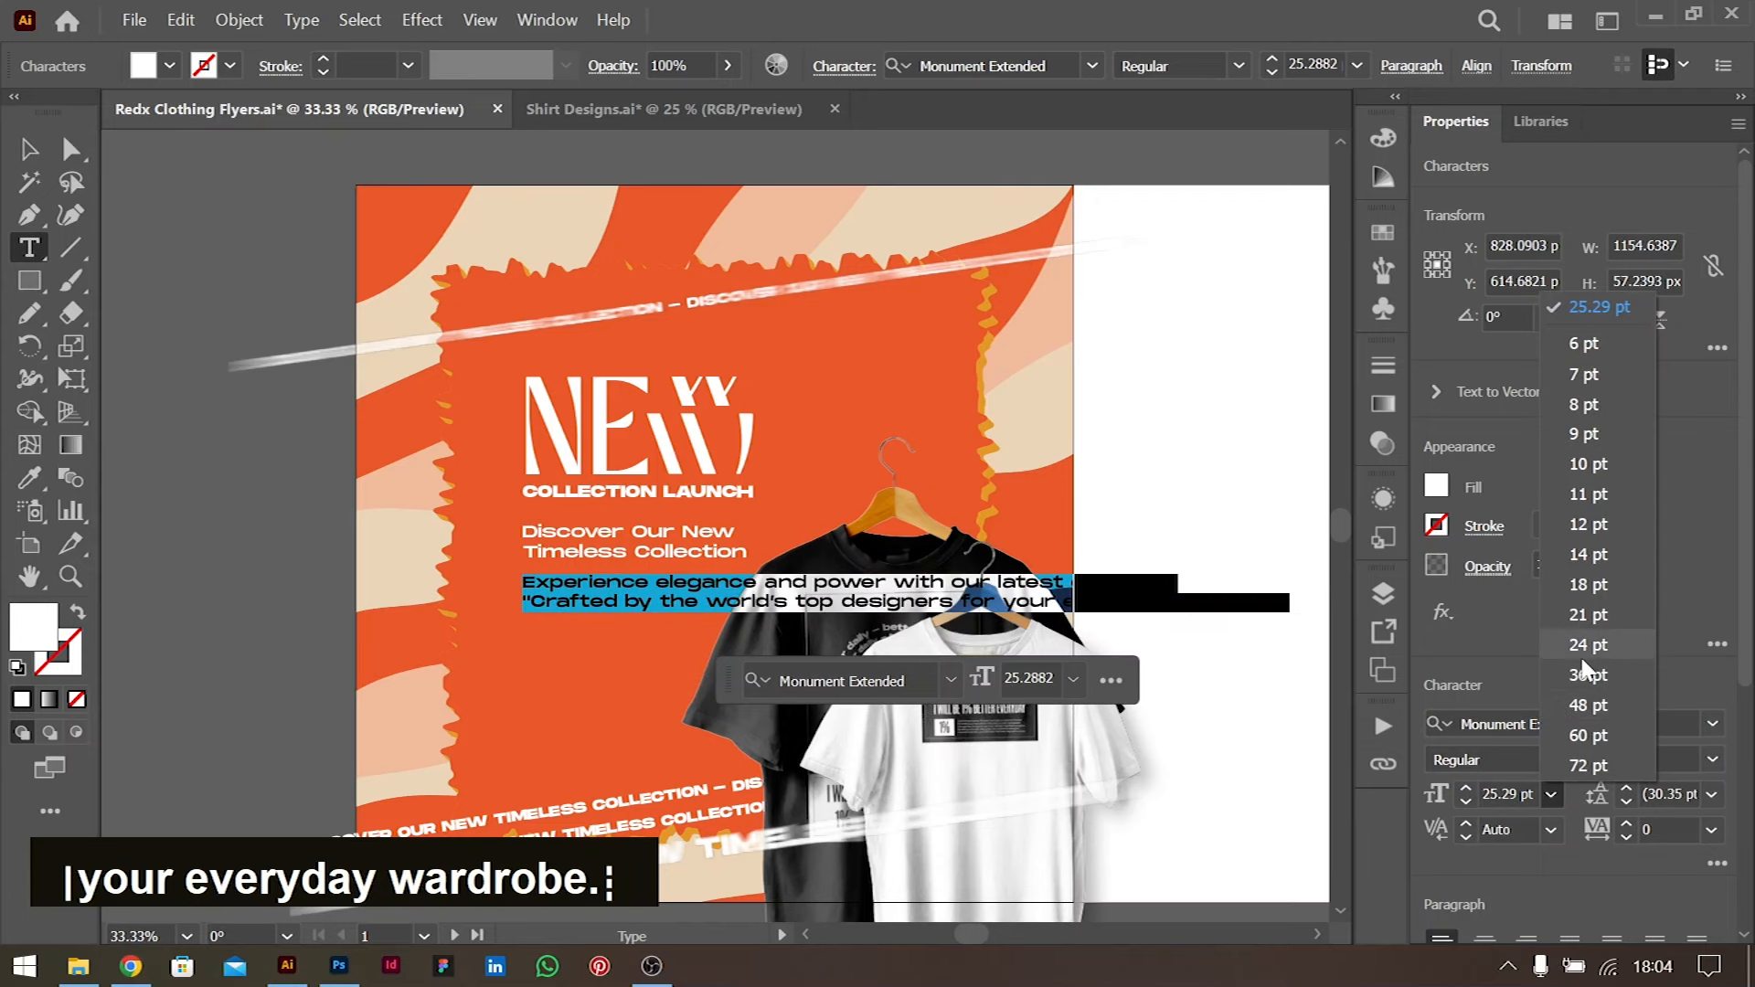
left_click(1591, 583)
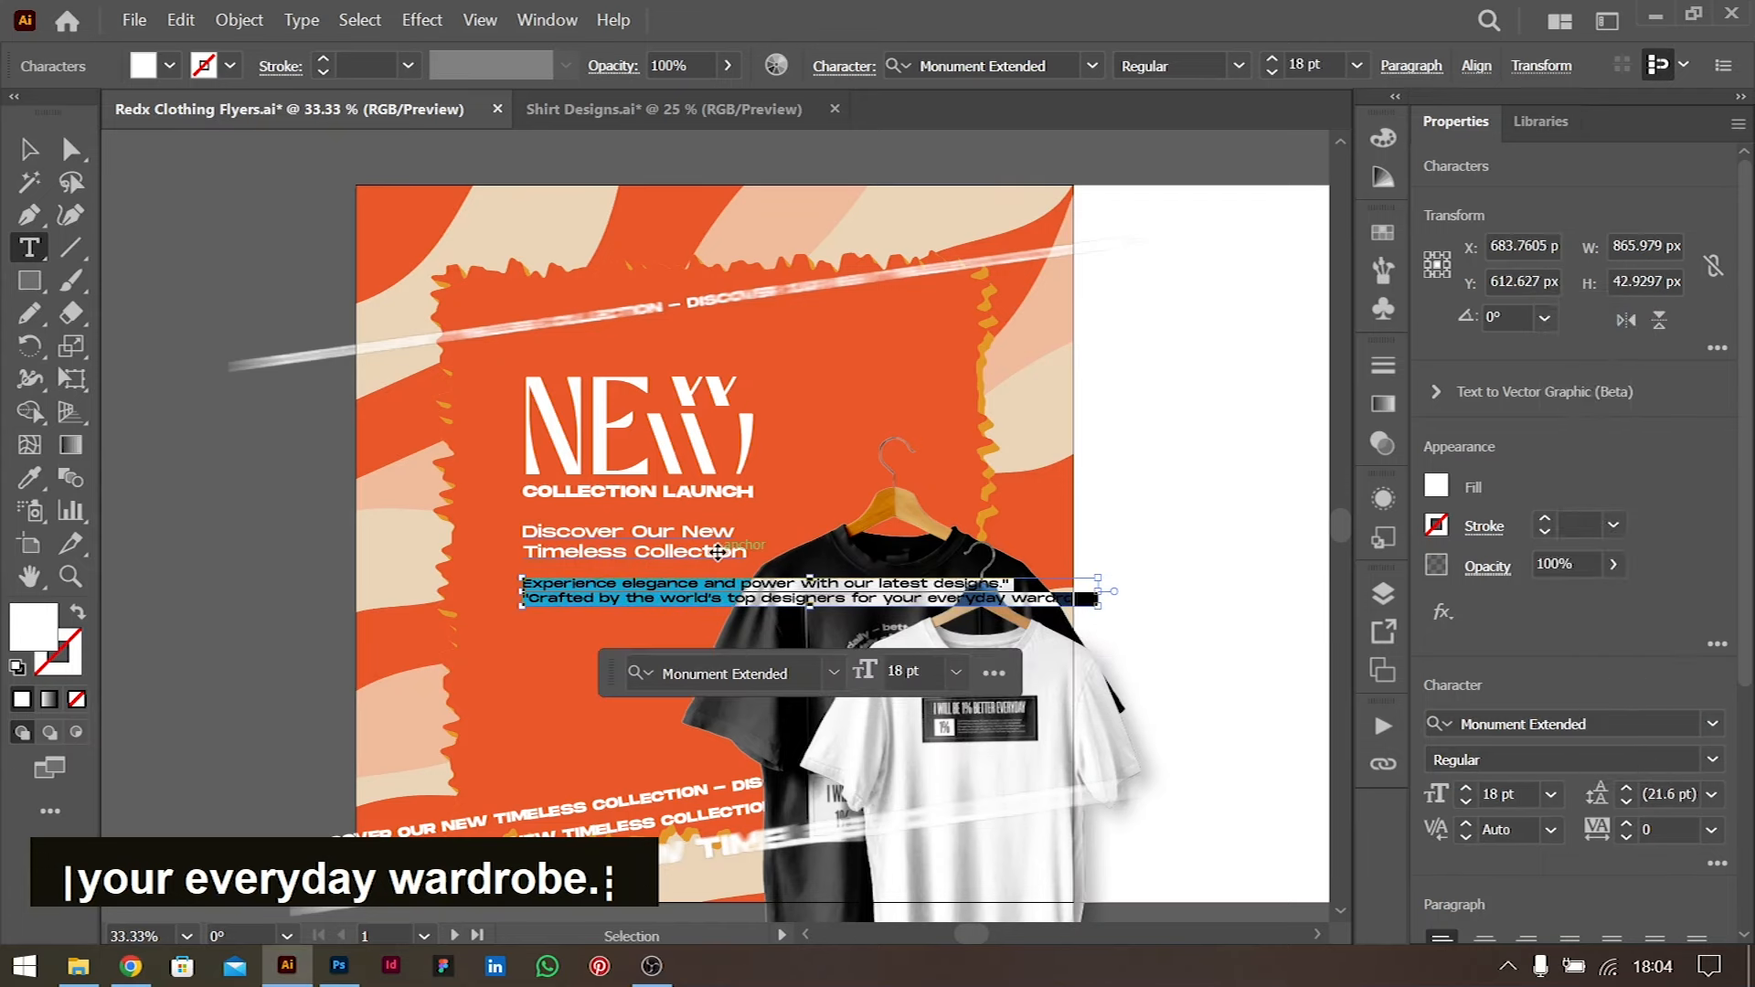
key("ctrl+equal")
key("ctrl+equal")
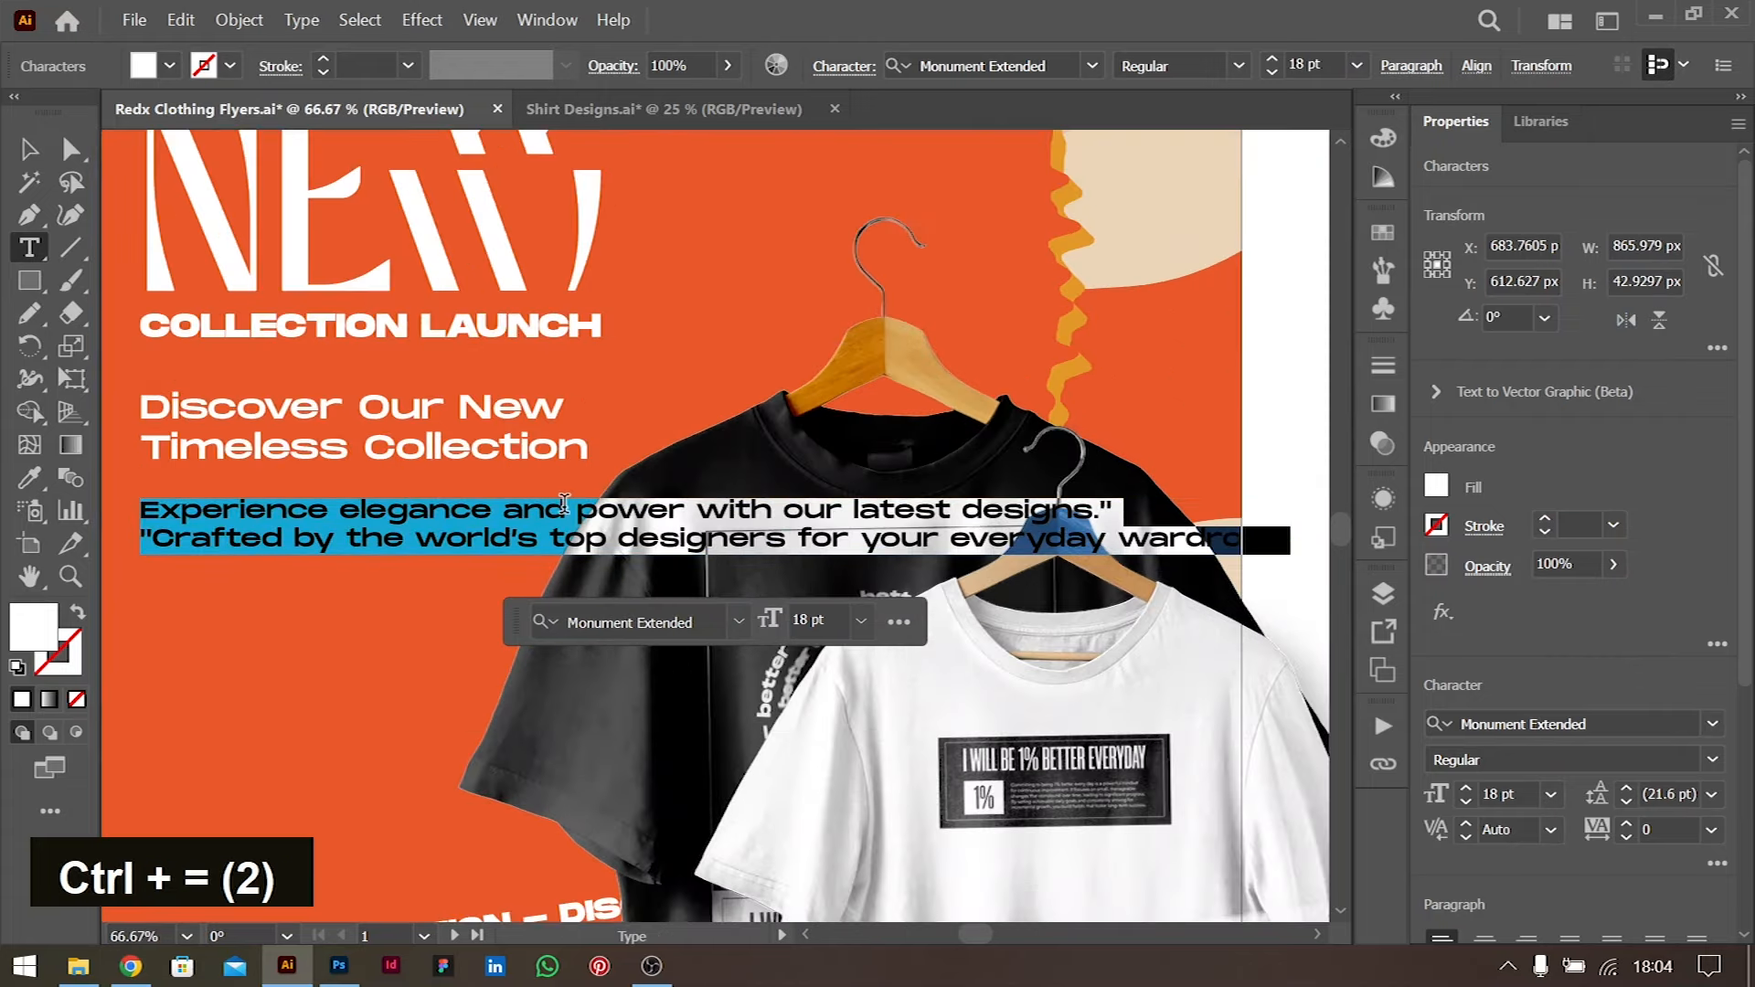
left_click(1532, 794)
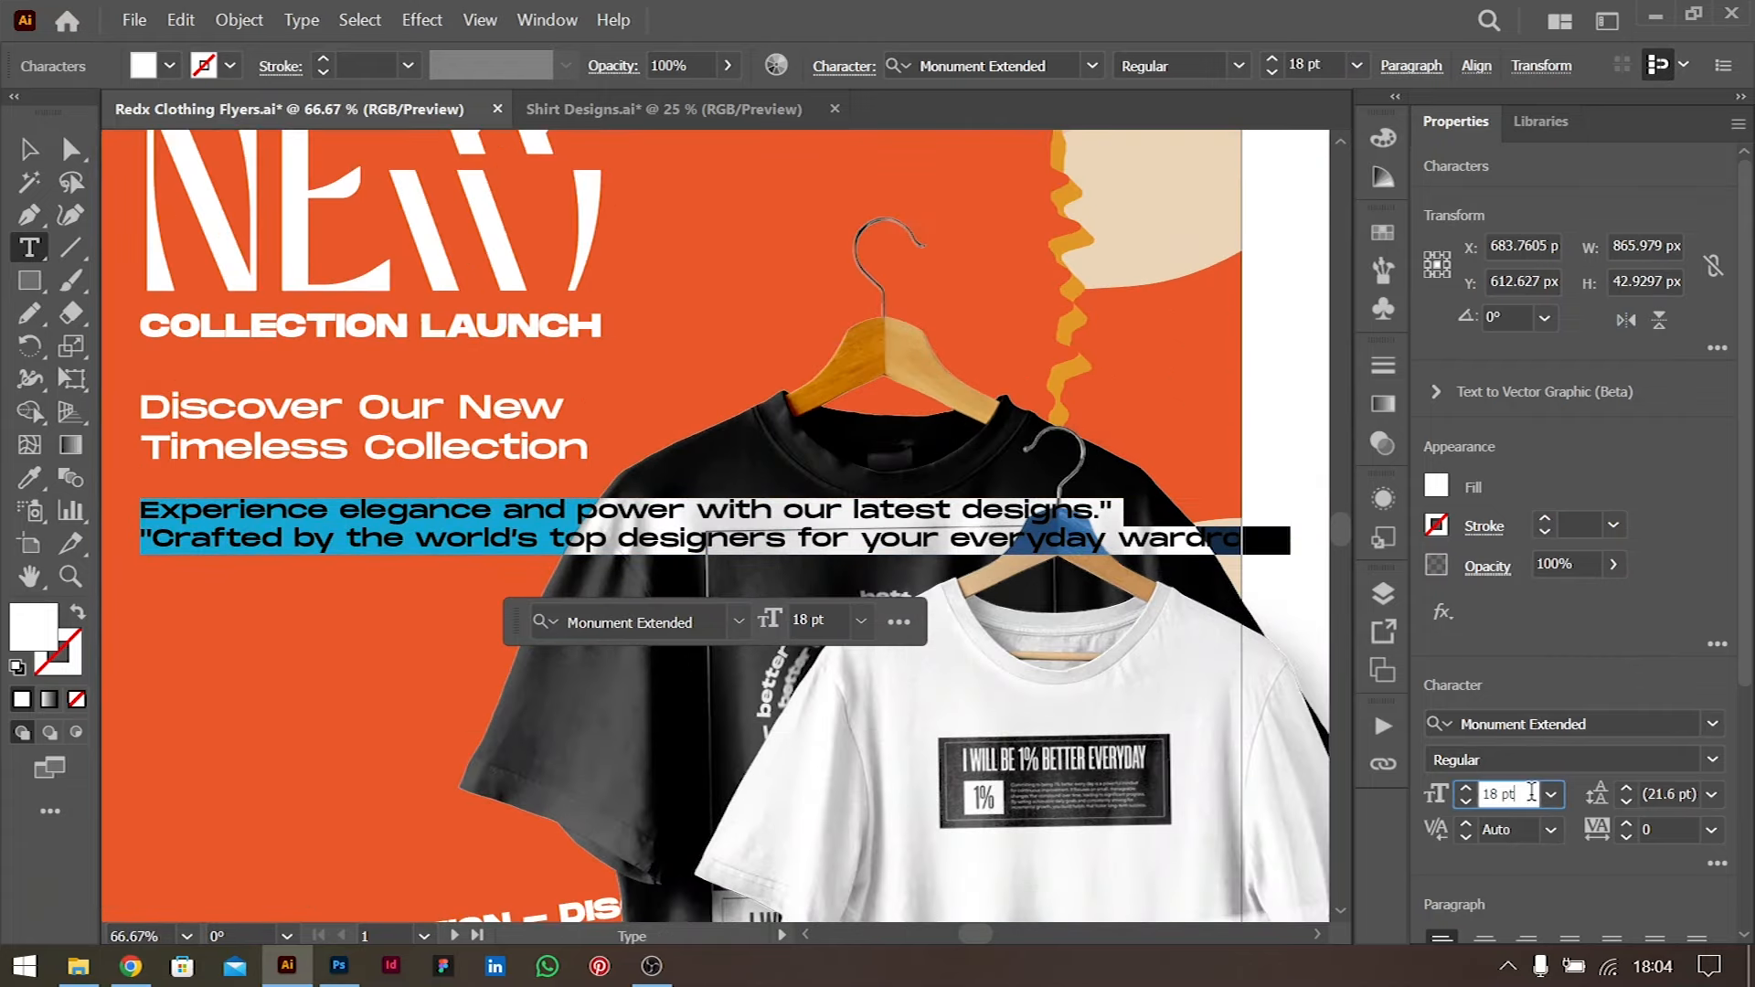
key("shift+Down")
key("Up")
key("Up")
key("Up")
key("Up")
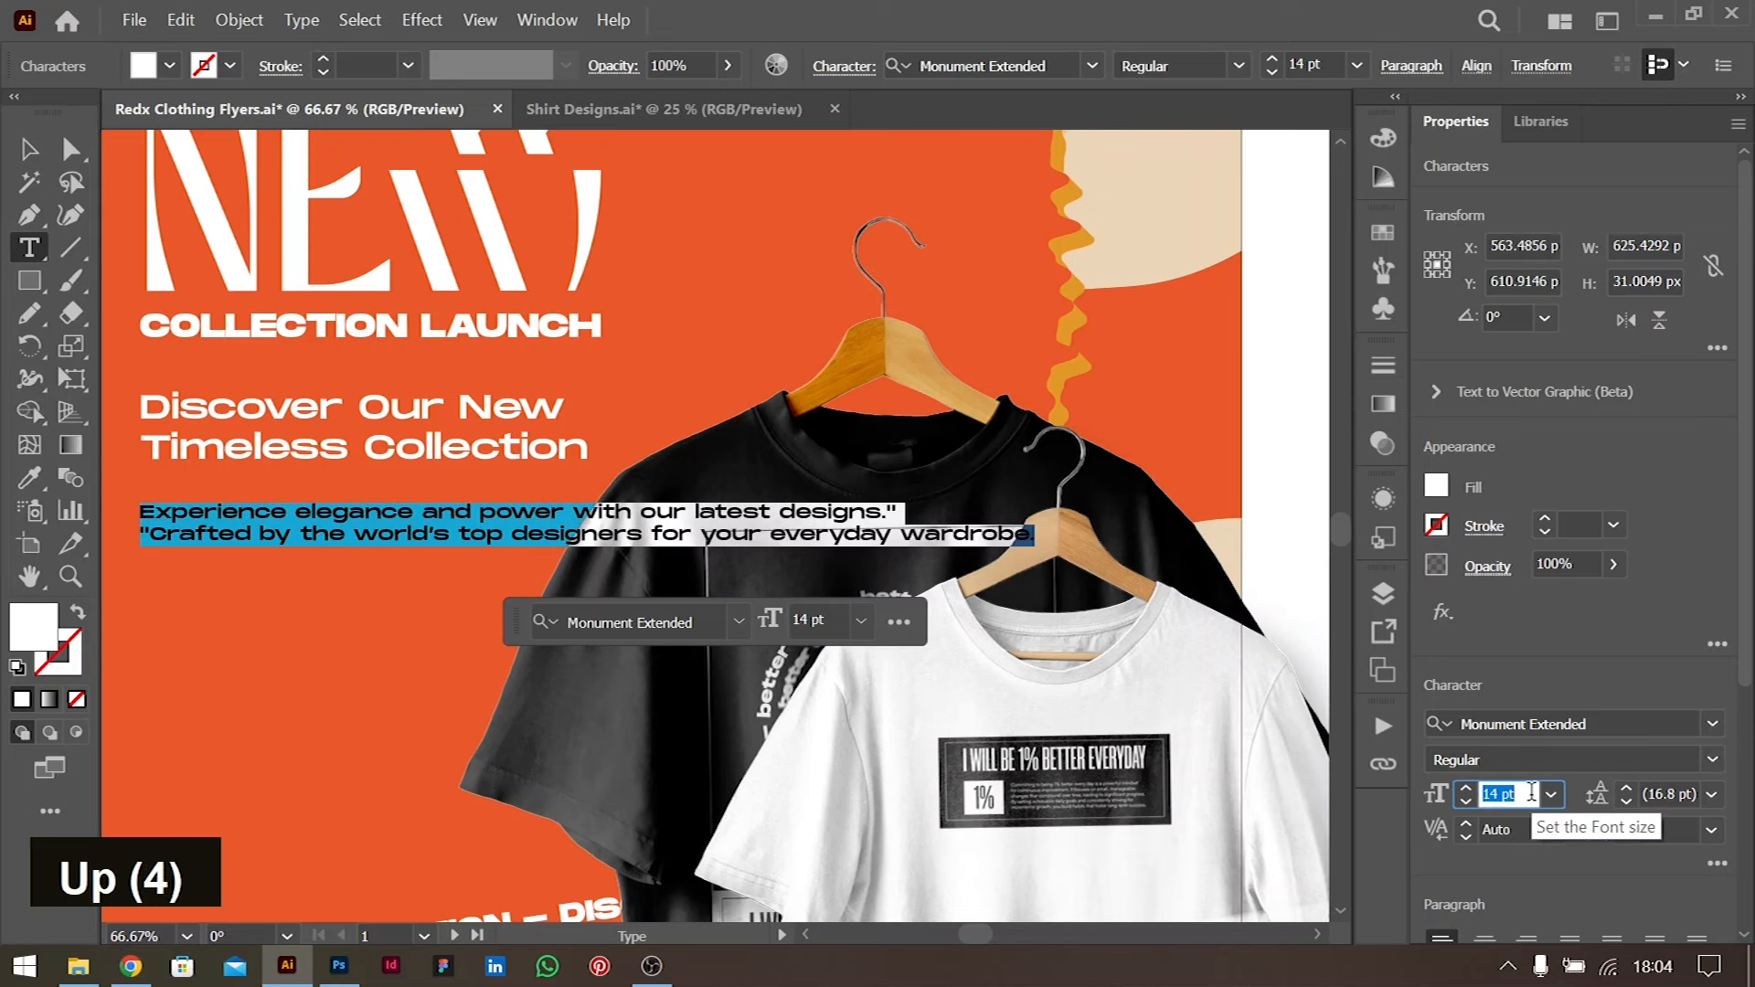
Break the body copy into short lines before "with our latest designs", "designers for your everyday" and "wardrobe"
left_click(579, 514)
key("Return")
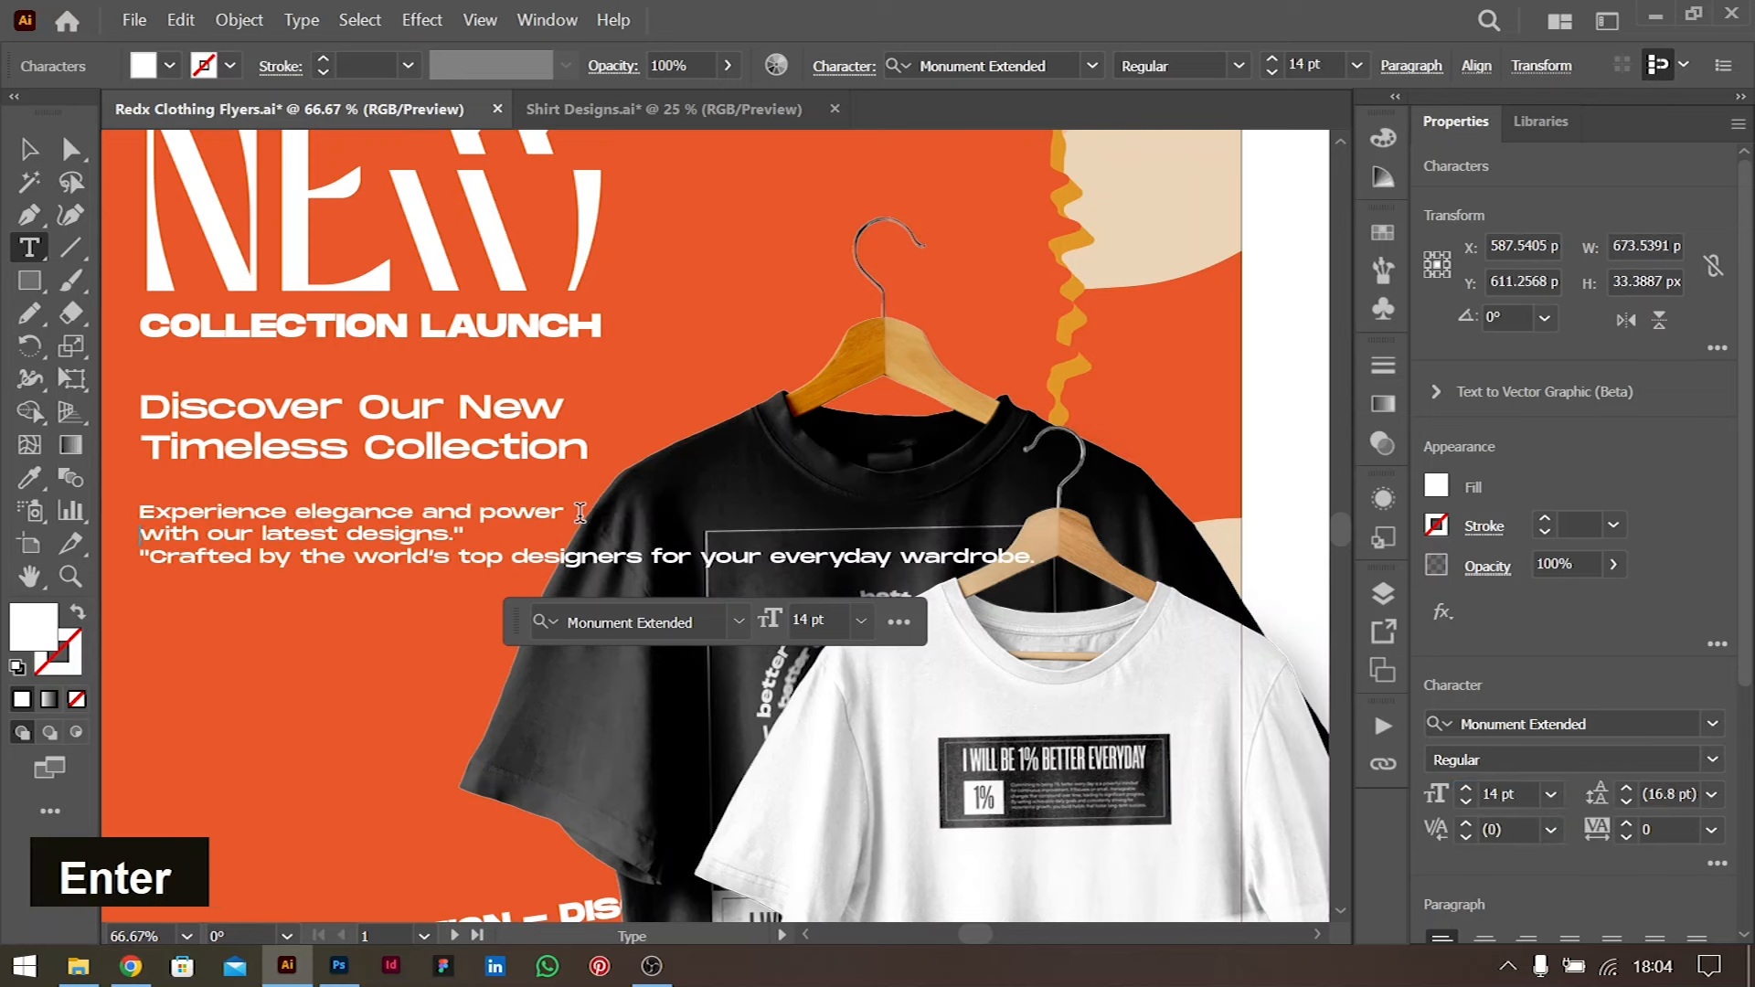
left_click(515, 556)
key("Return")
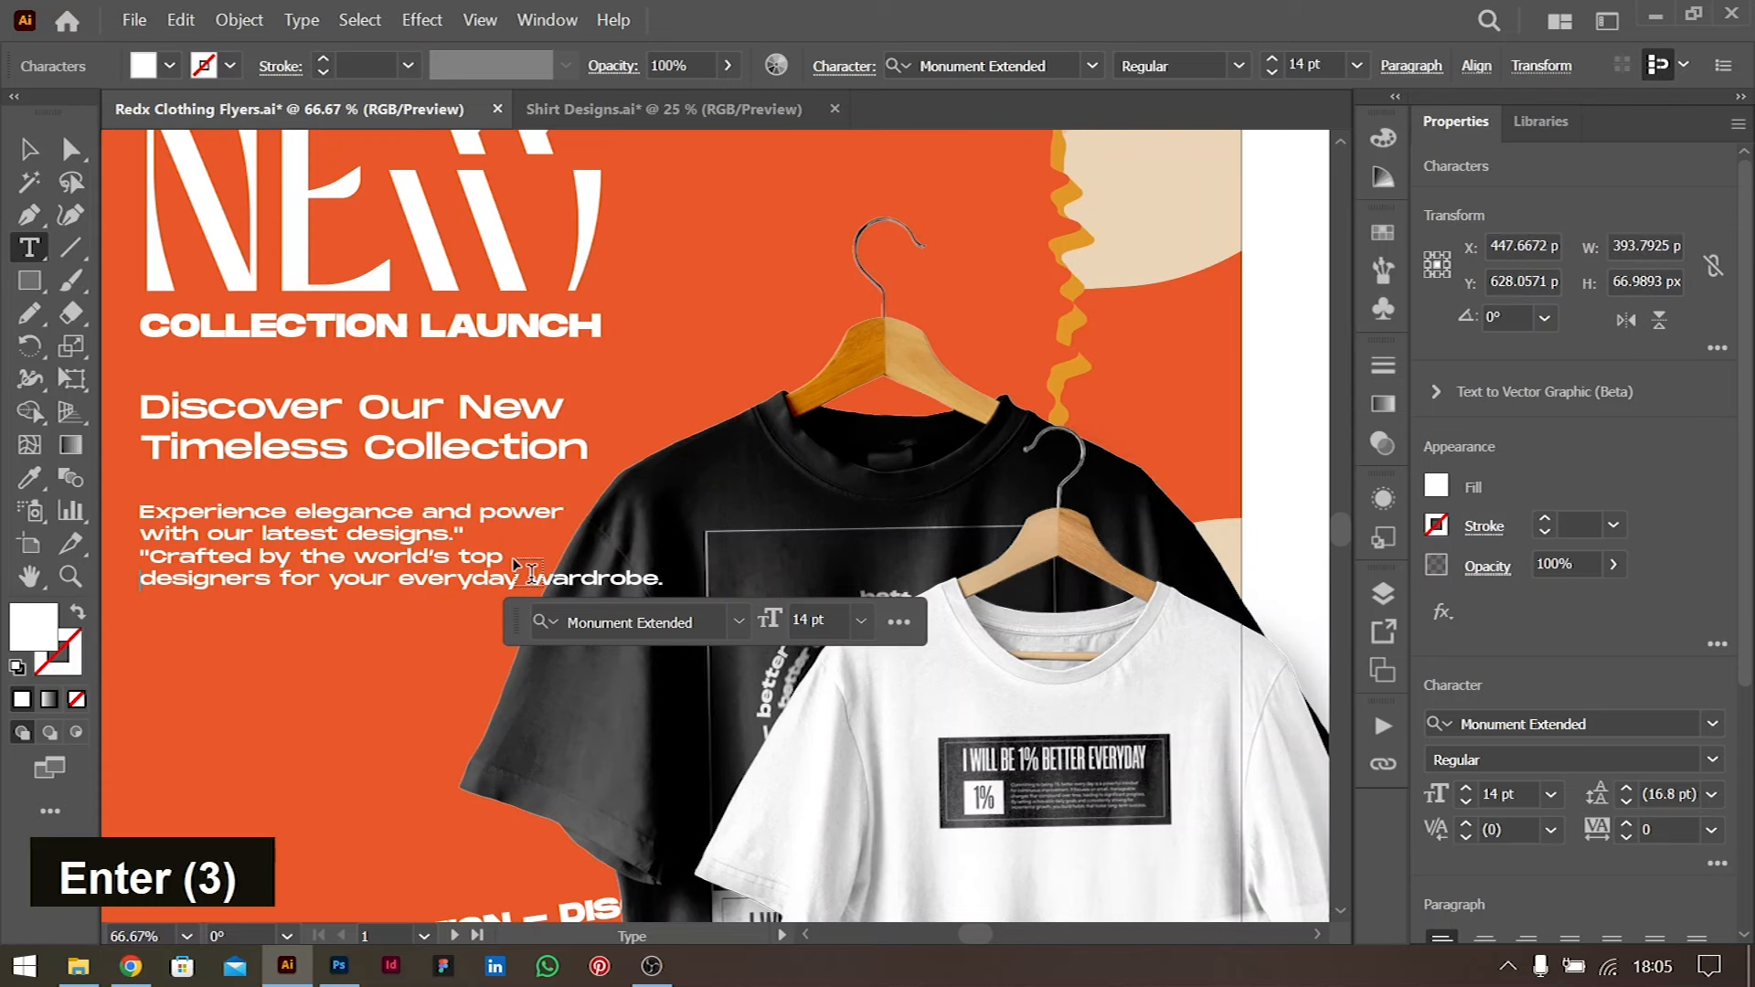
left_click(538, 576)
key("Return")
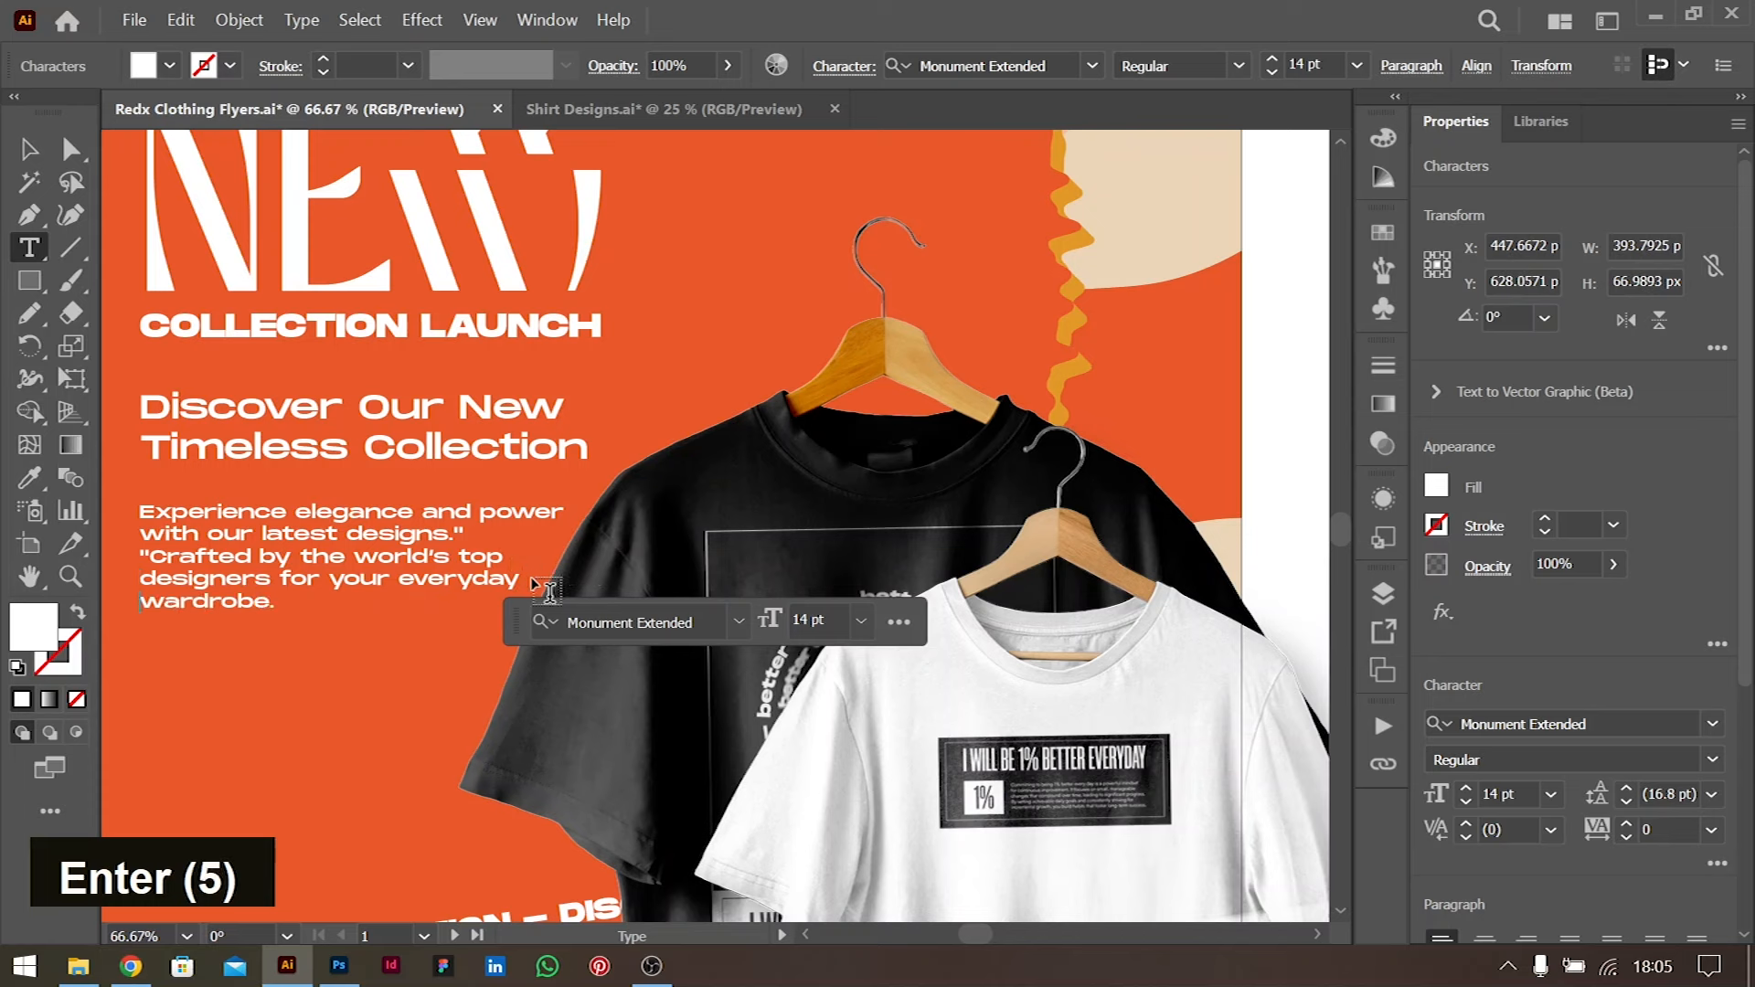
Remove the stray quotation marks from the body copy and insert a blank line between its two sentences
key("Up")
key("Up")
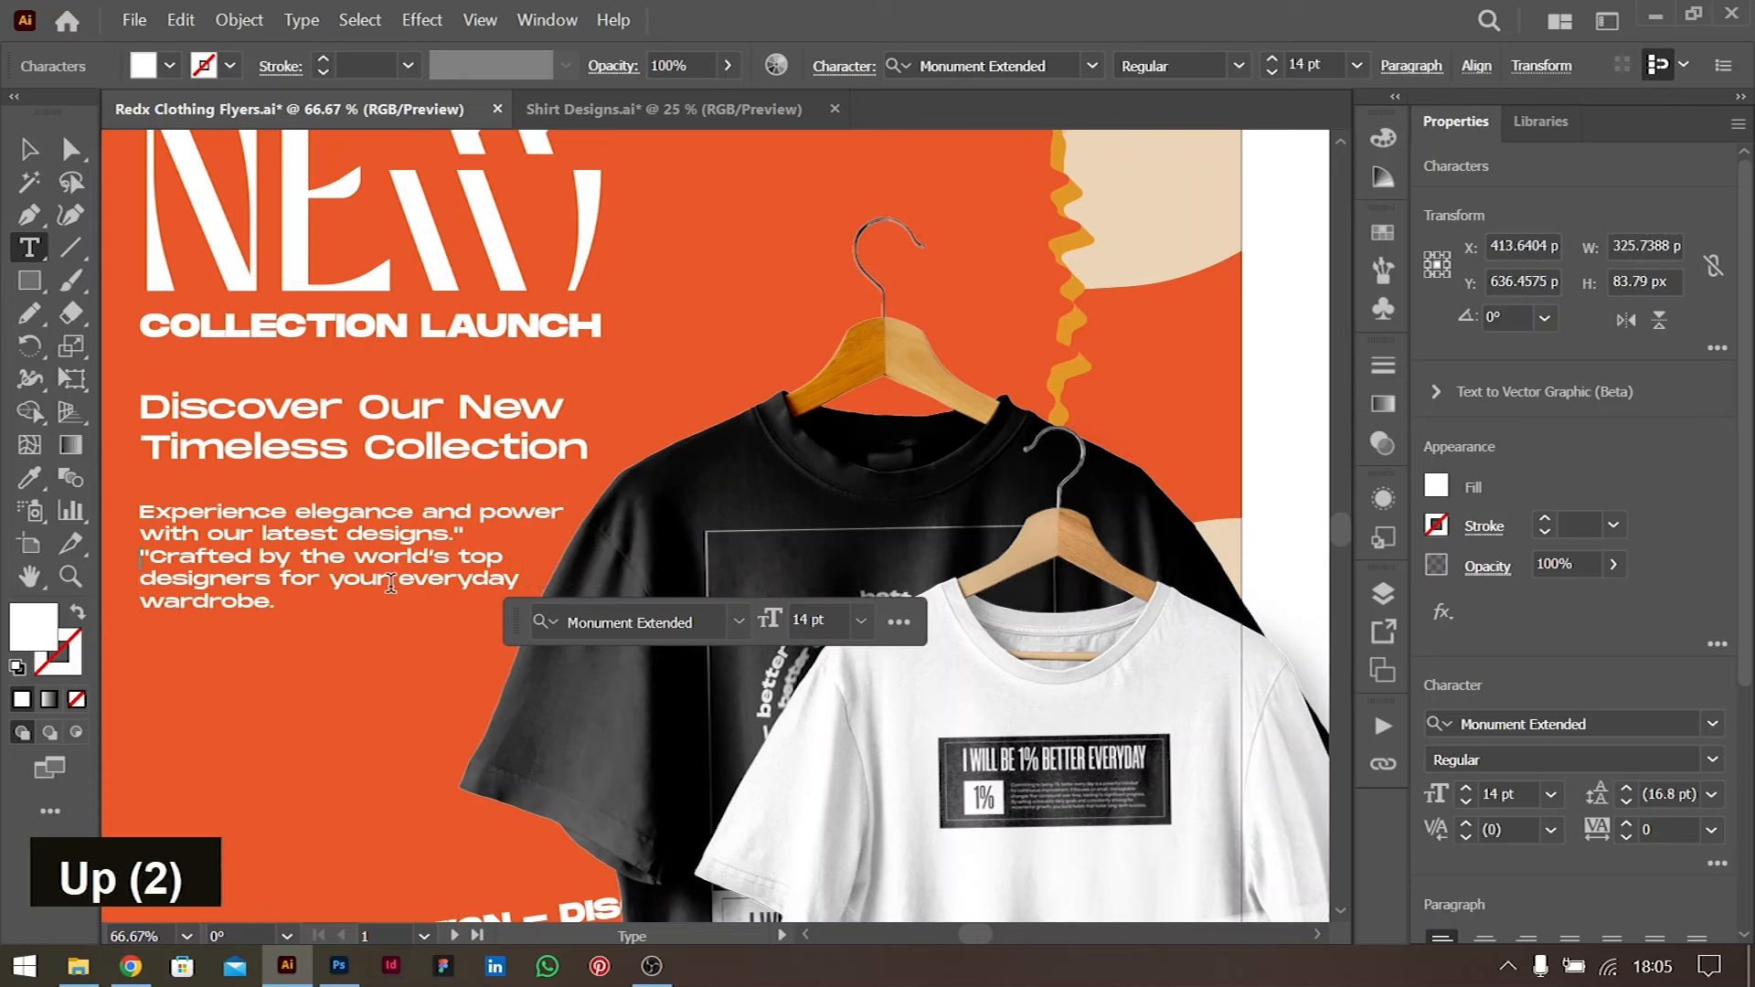
key("Delete")
key("Return")
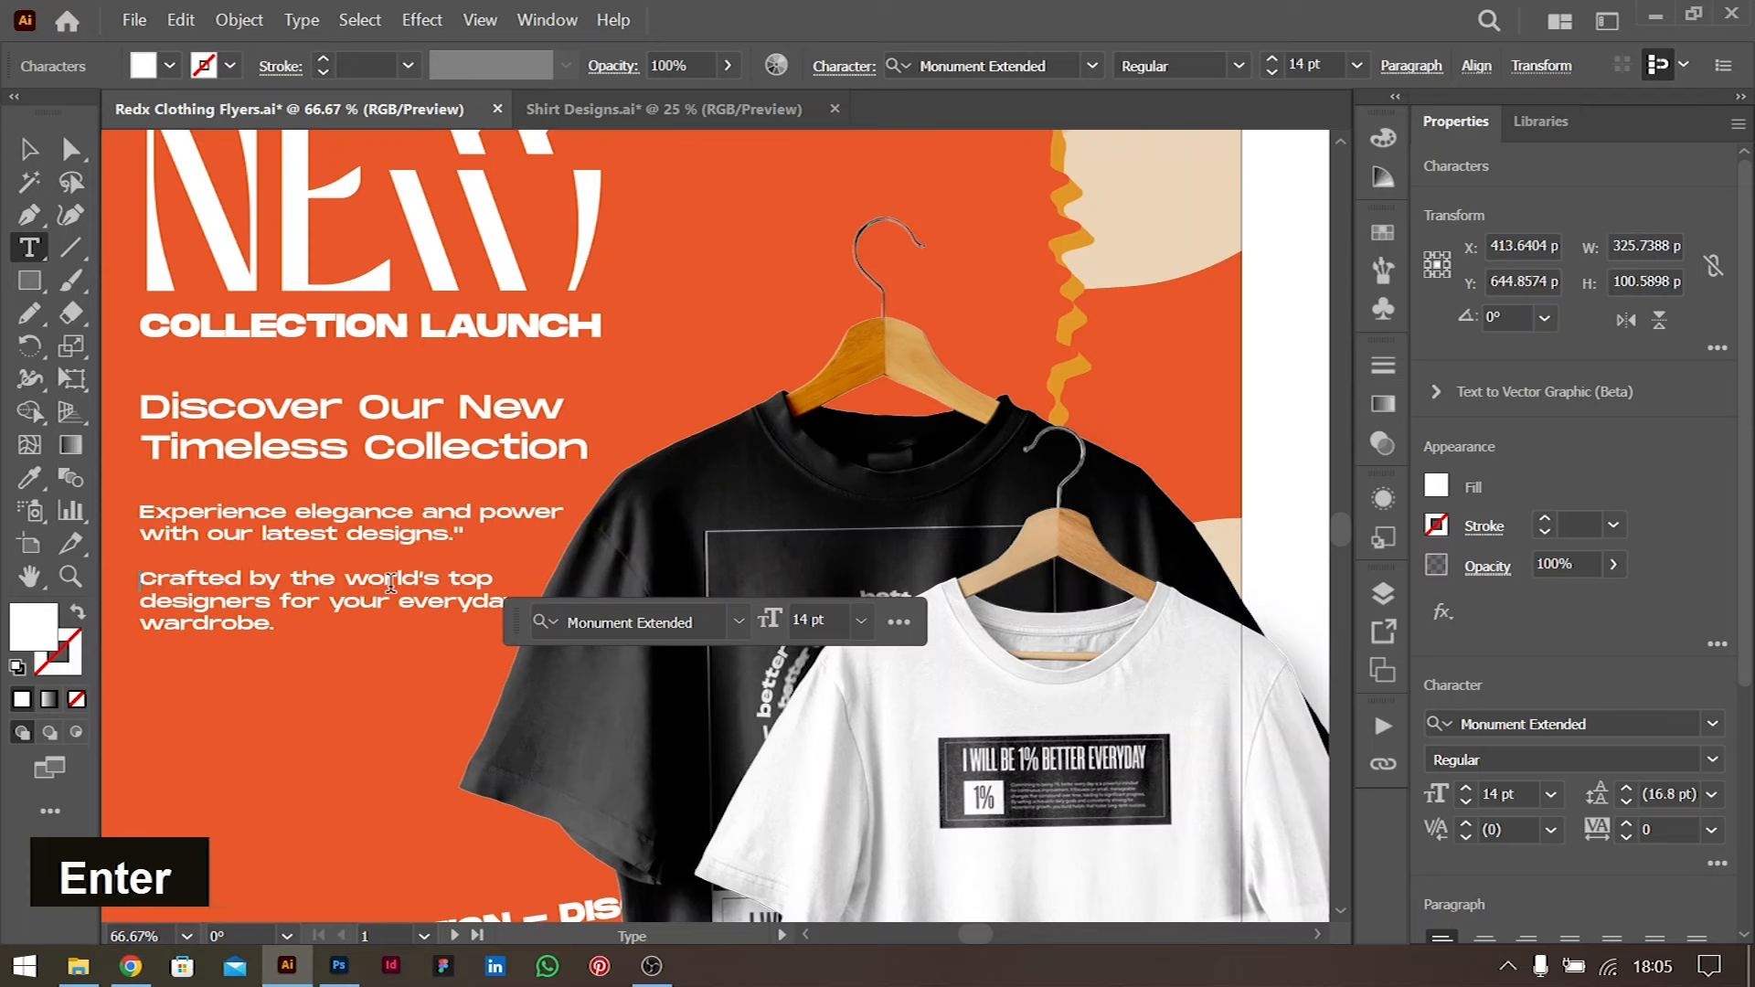
key("Up")
key("Left")
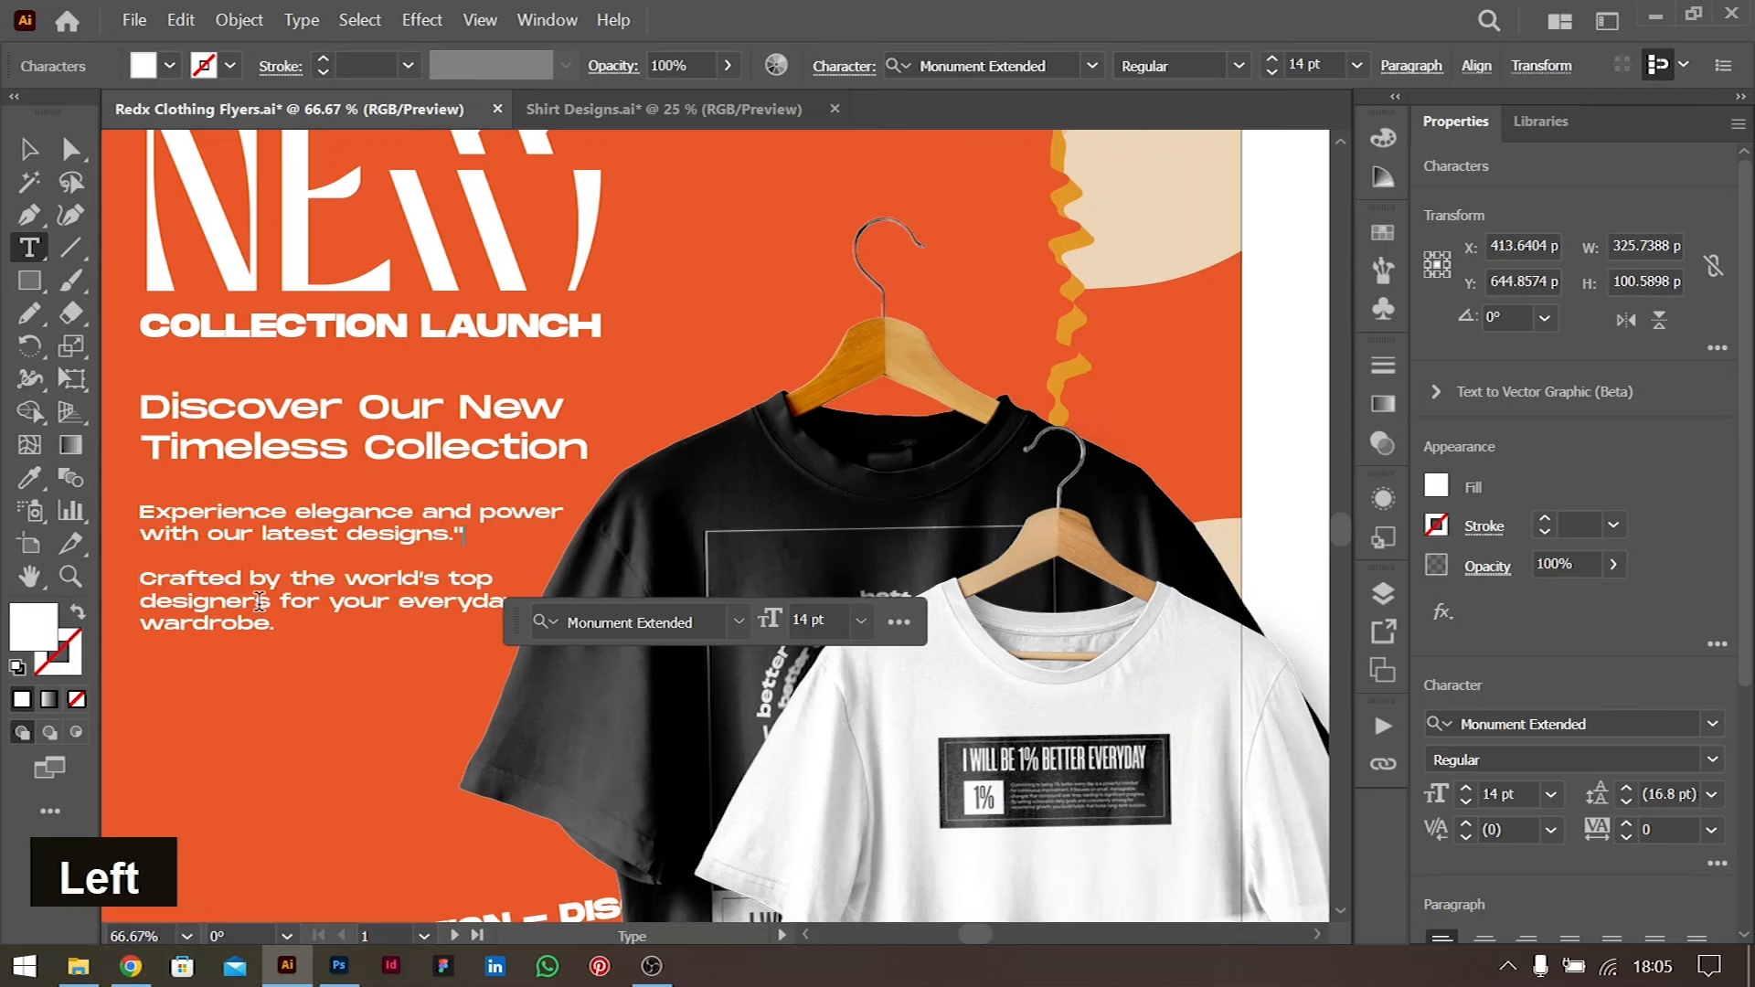
type("\\")
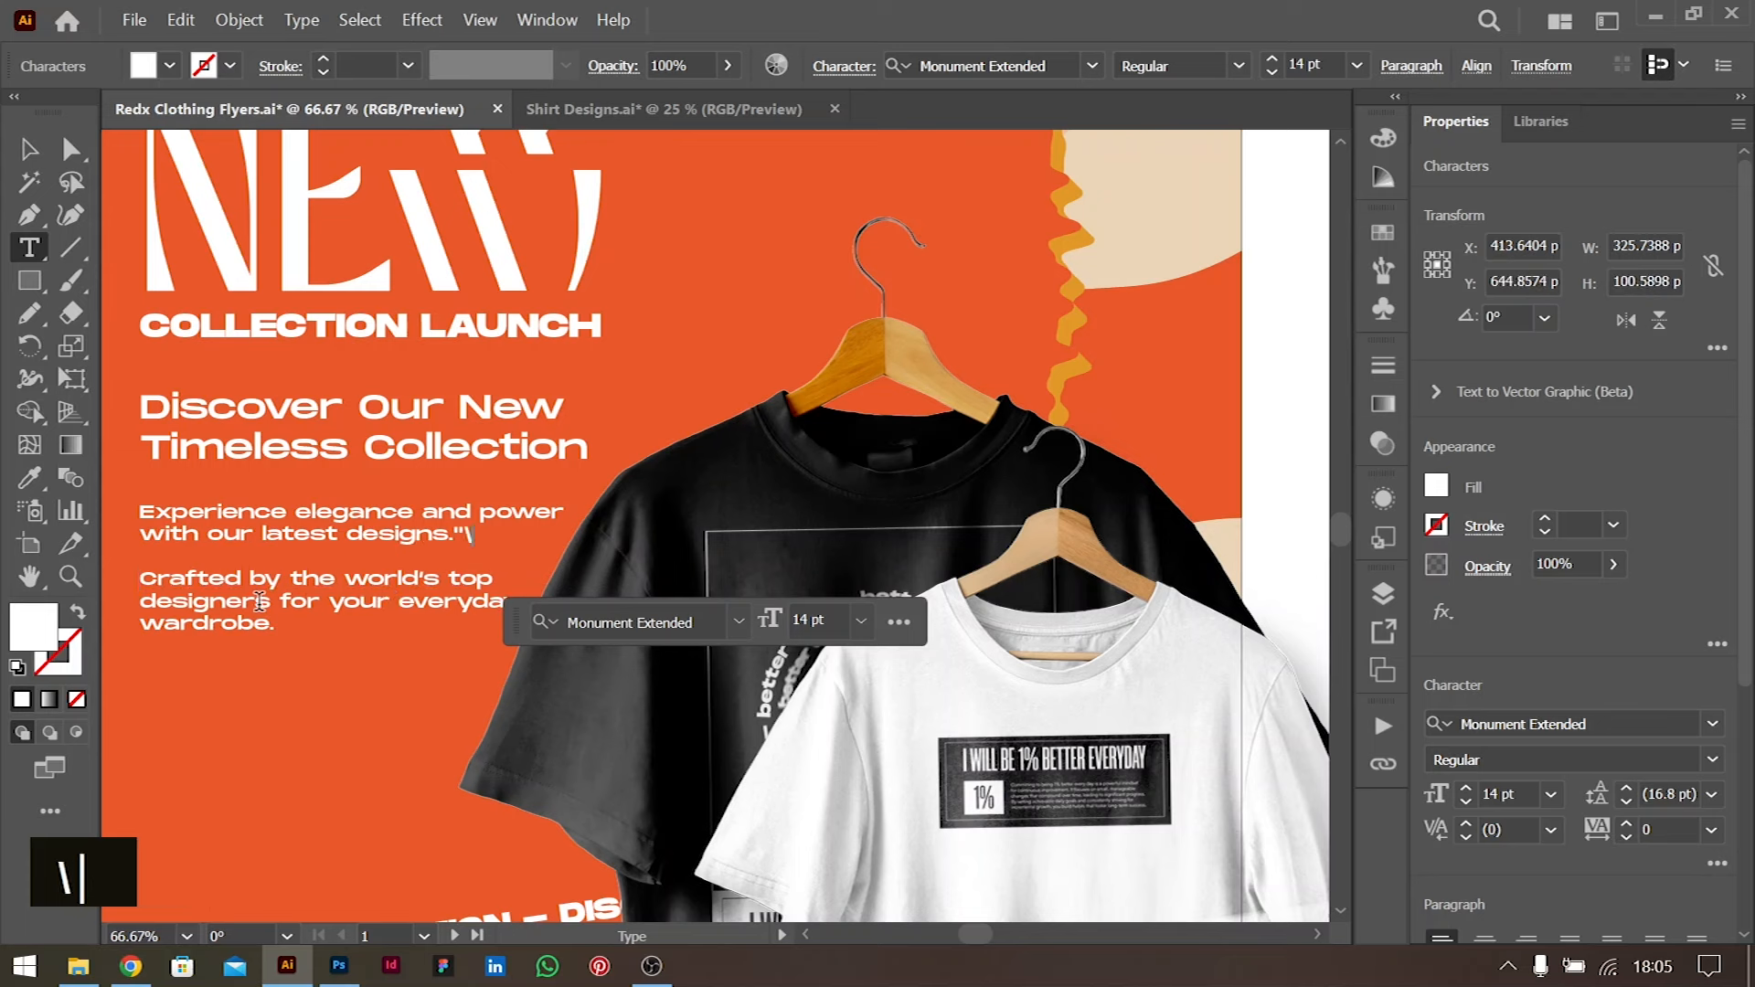
key("BackSpace")
key("BackSpace")
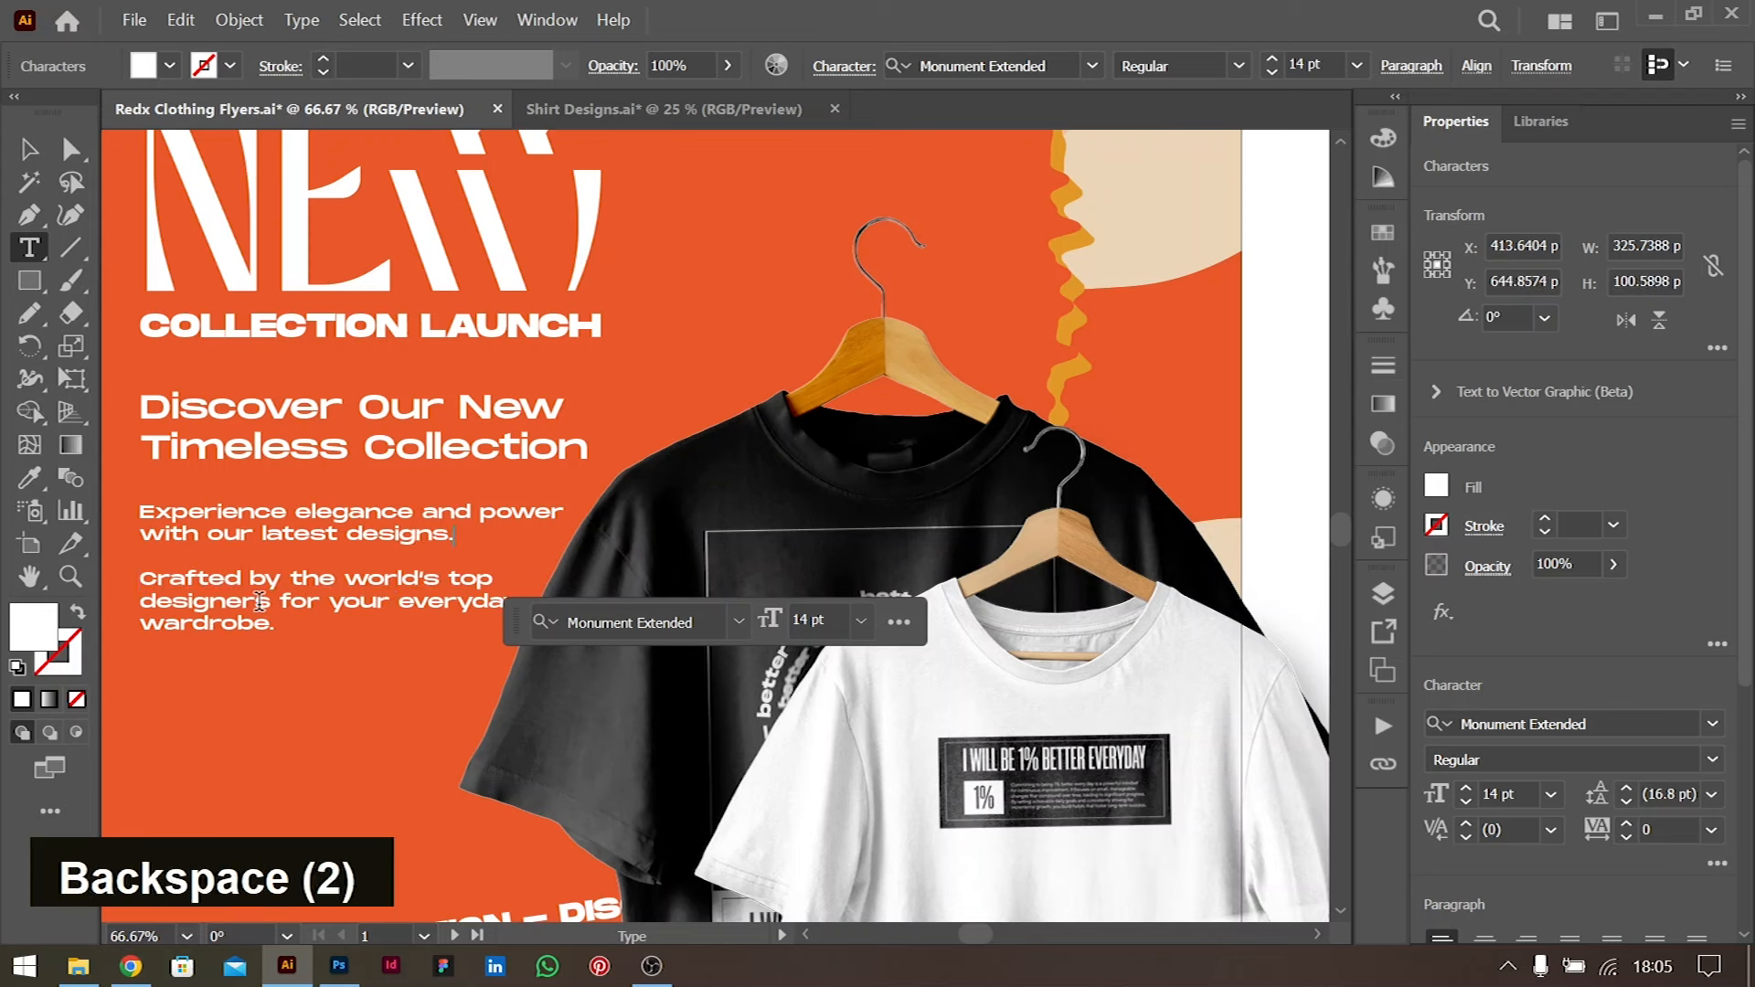
Move the body copy block 20 px down from the "Discover Our New Timeless Collection" text and deselect it
left_click(28, 151)
key("shift+Down")
key("shift+Down")
key("shift+Down")
key("shift+Up")
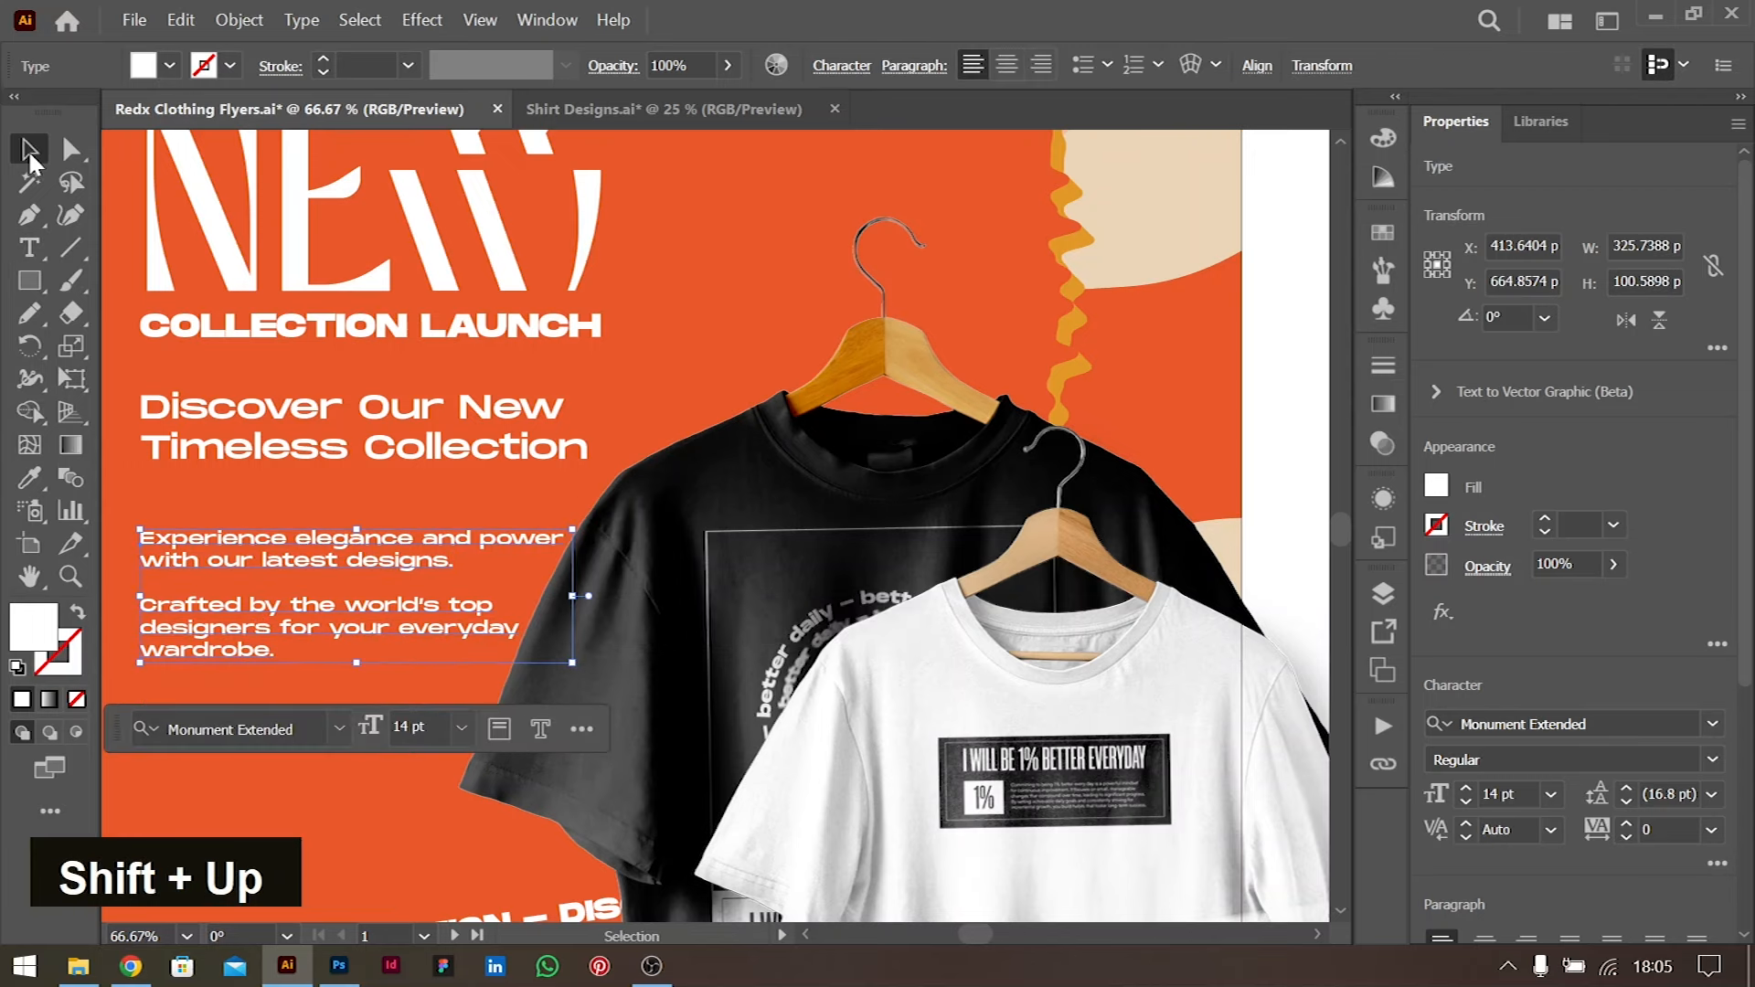
key("ctrl+minus")
key("ctrl+0")
left_click(1179, 439)
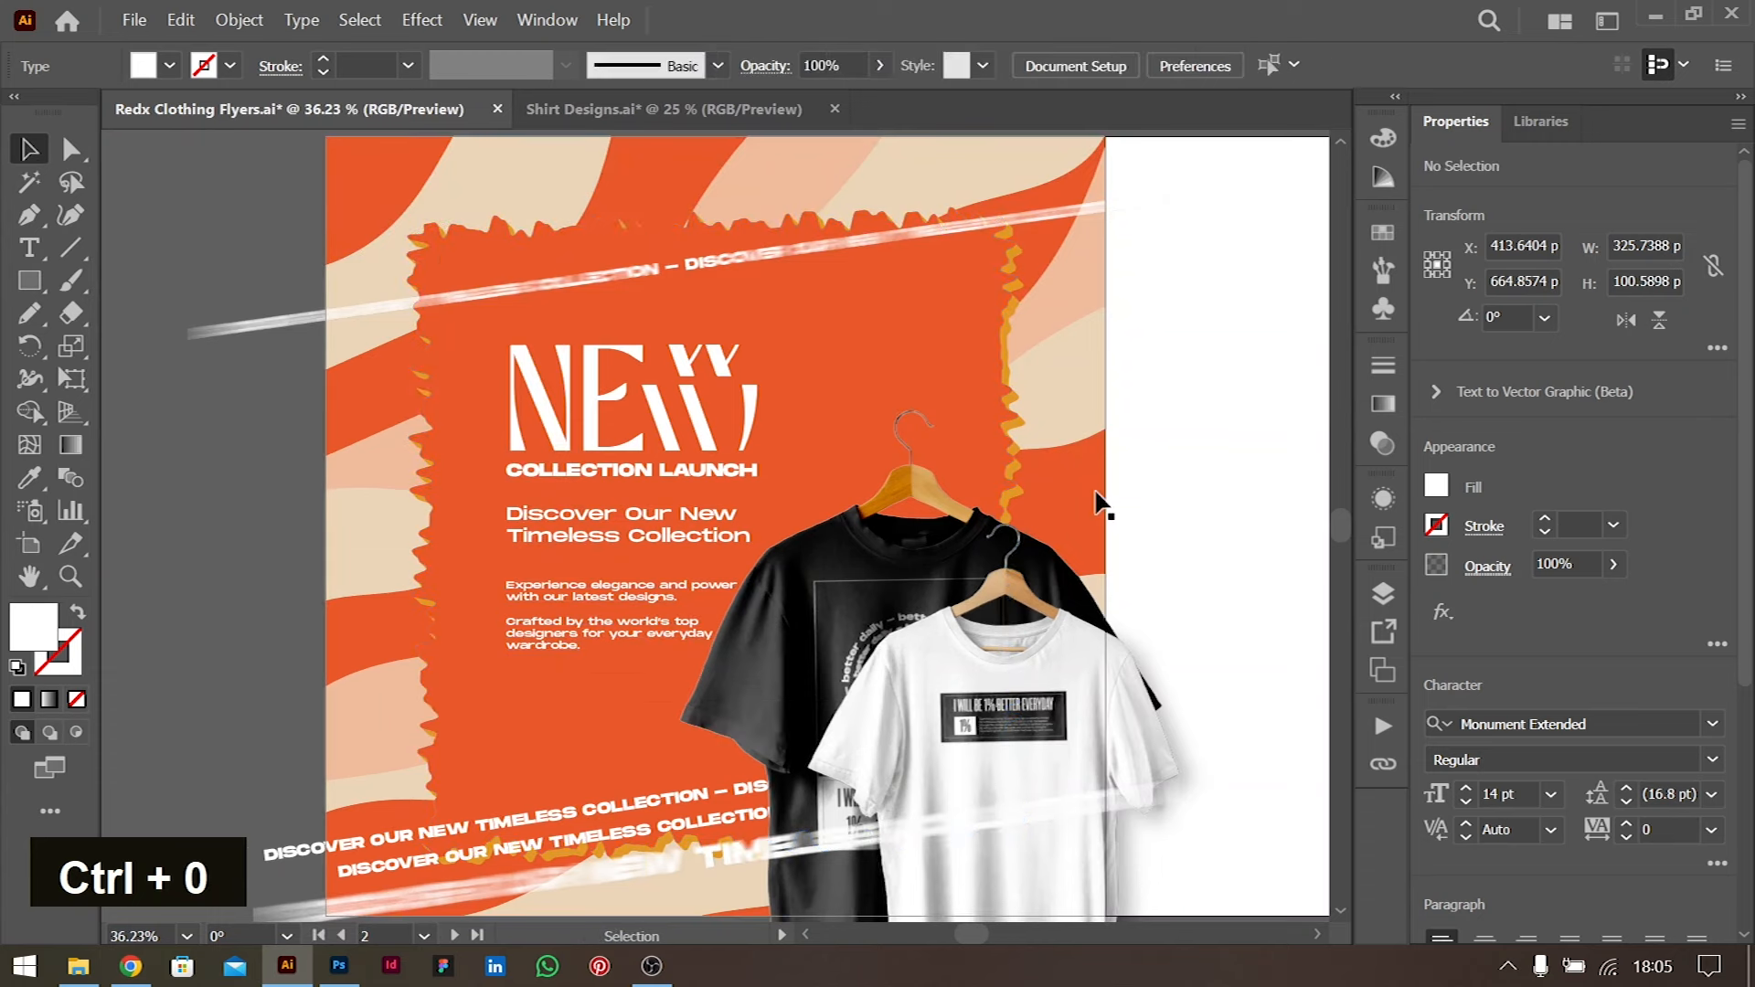
Shift the black t-shirt slightly up and right, and move the white t-shirt down and left in front of it
left_click_drag(911, 442, 960, 418)
left_click_drag(1008, 679, 788, 750)
left_click(1274, 365)
scroll(803, 393, "right", 5)
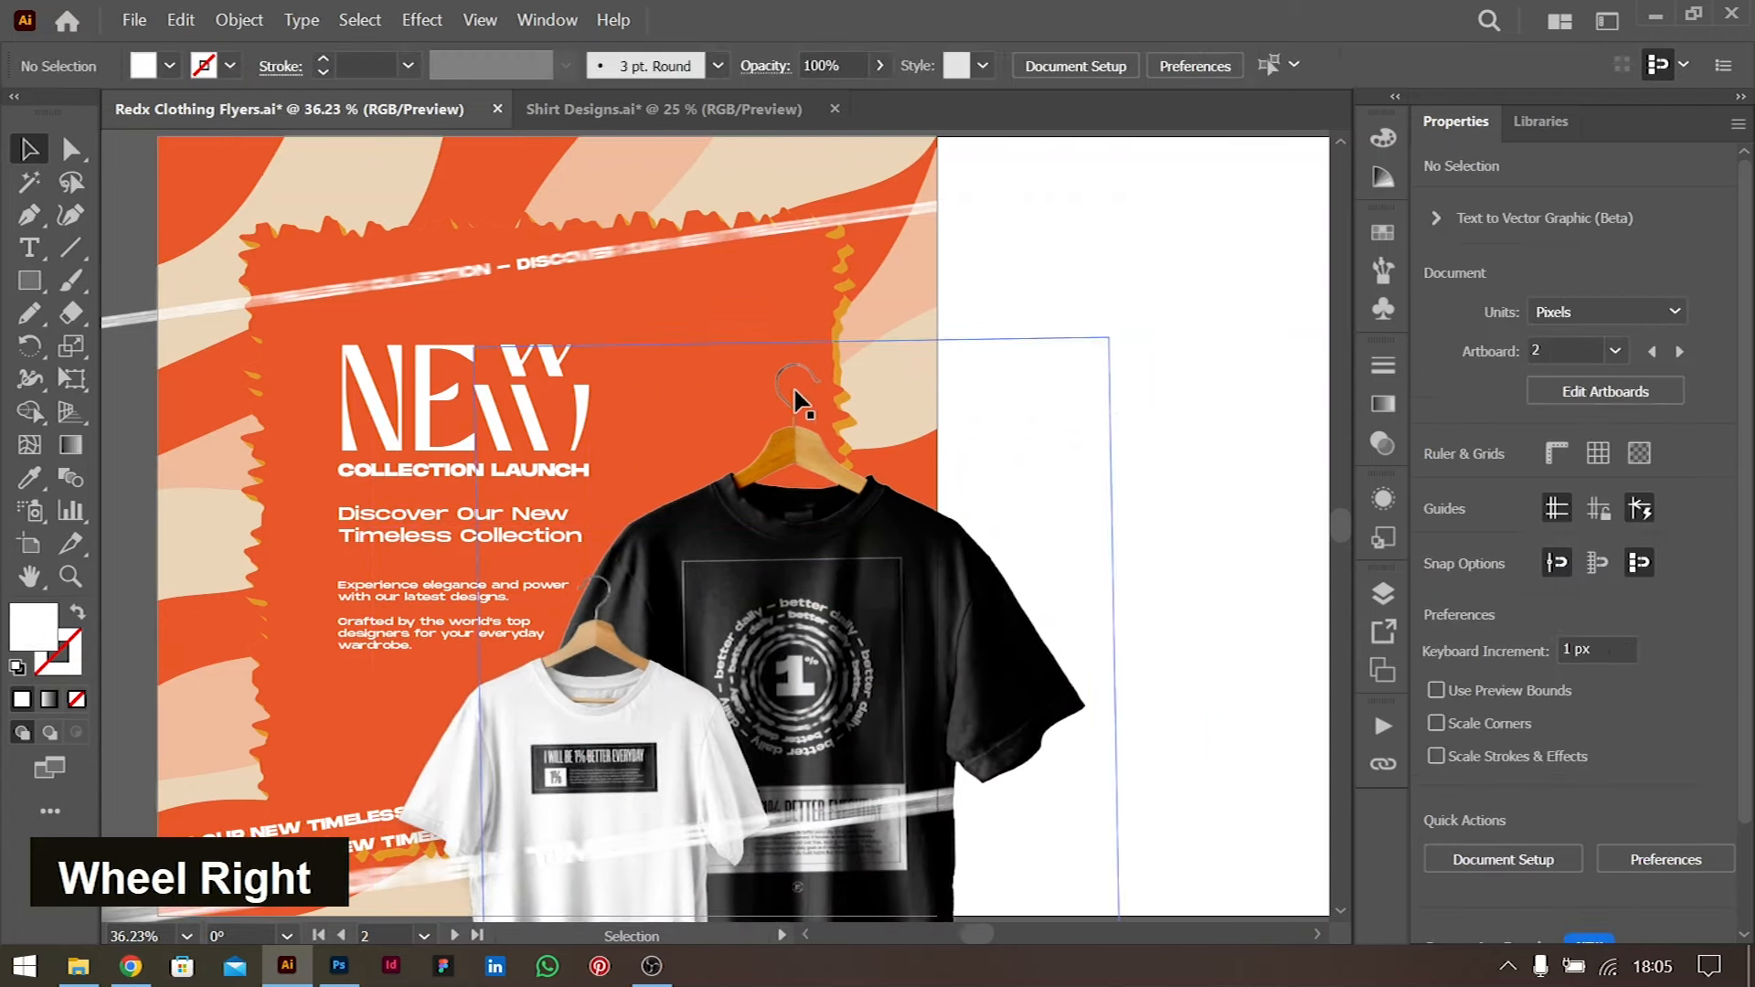
right_click(32, 284)
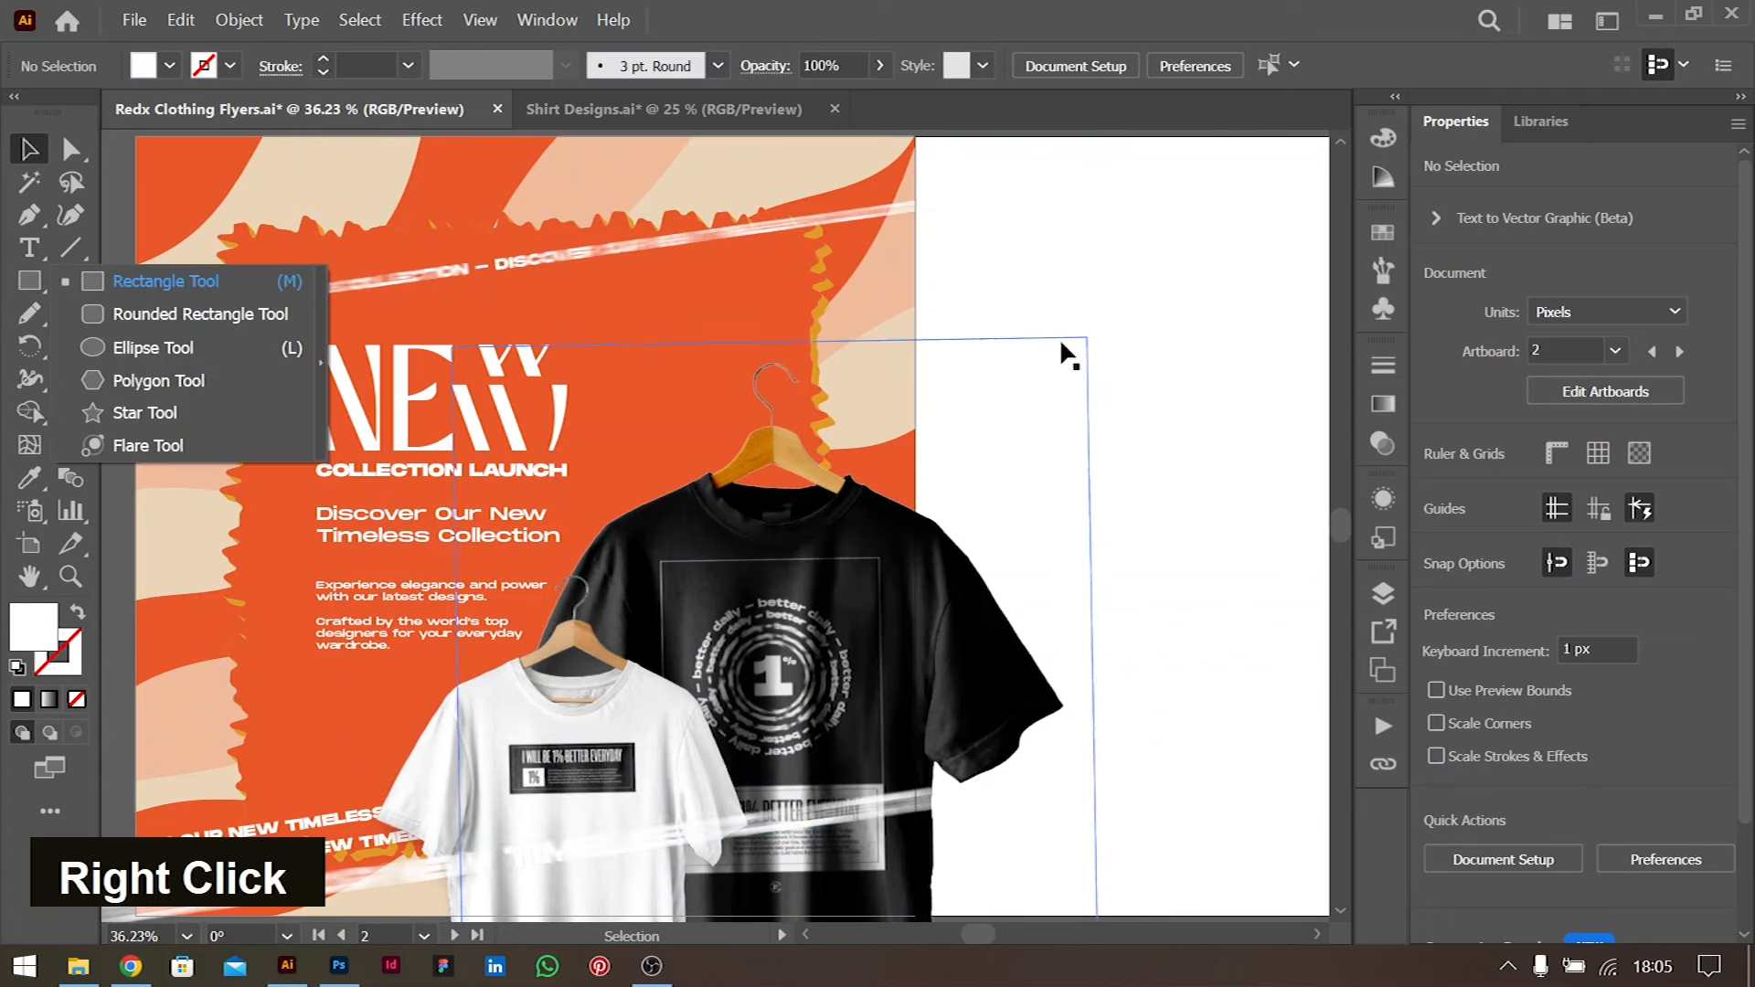
left_click(1061, 338)
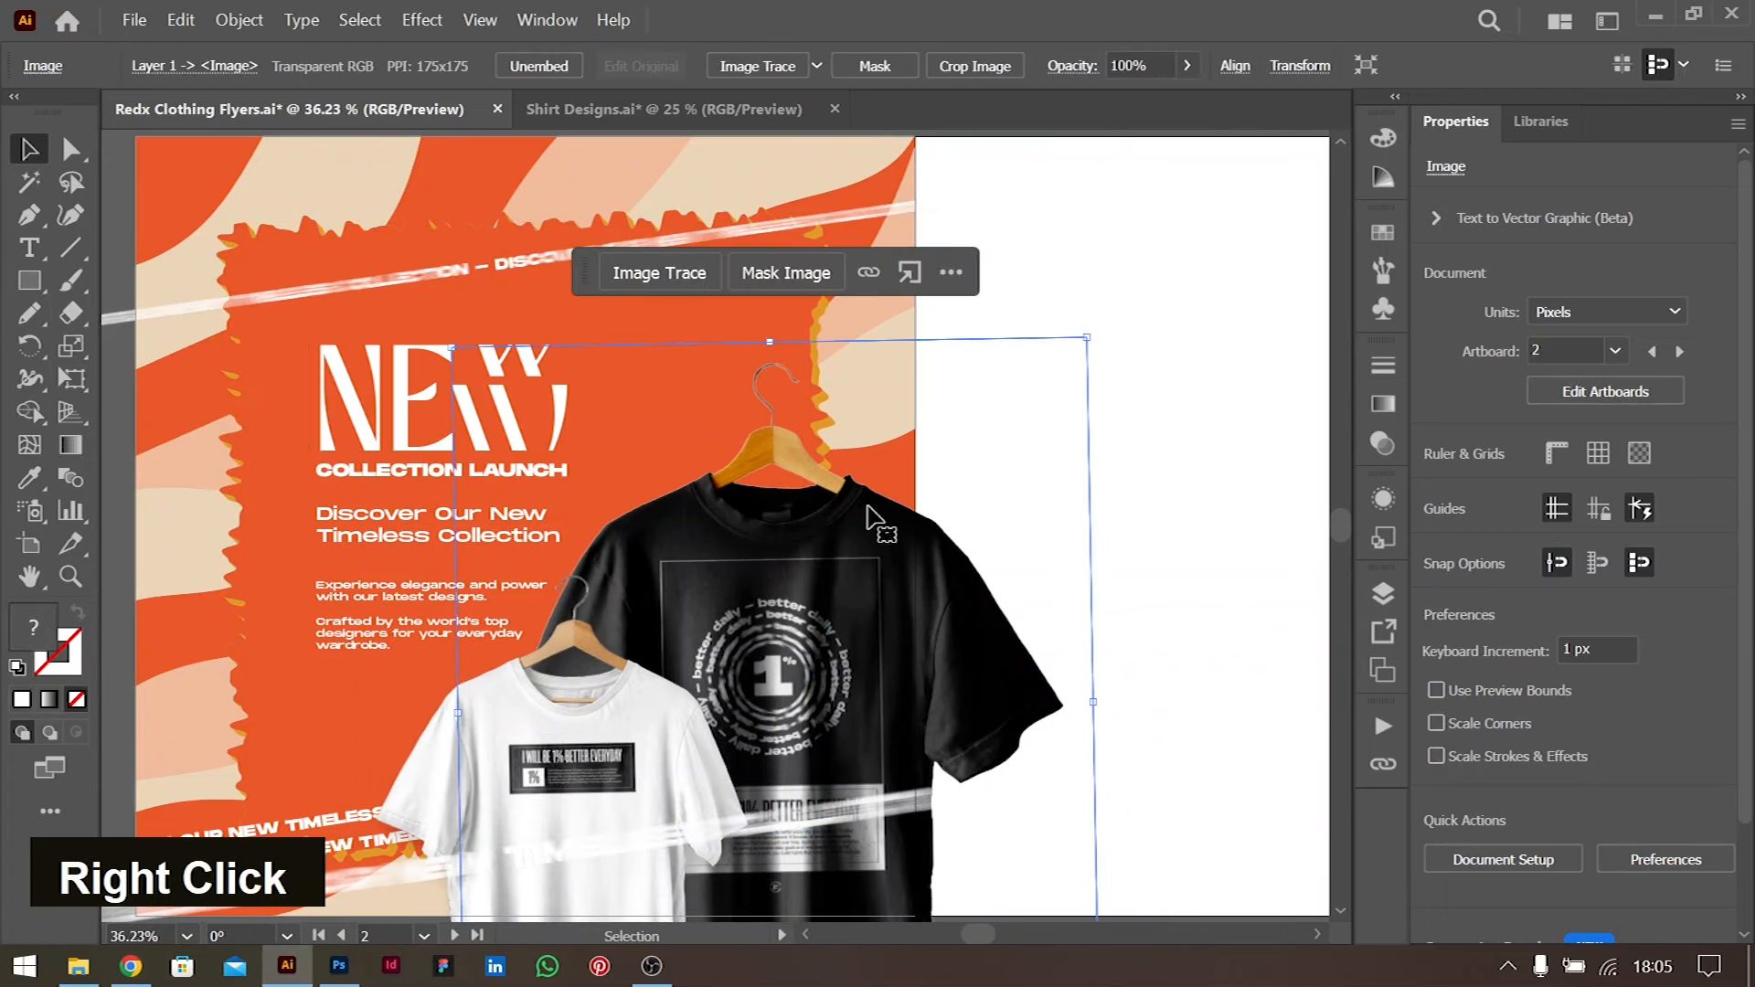
In the Shirt Designs document, isolate the white artwork group and copy its circular "better daily" 1% badge without the rectangular frame
left_click(621, 114)
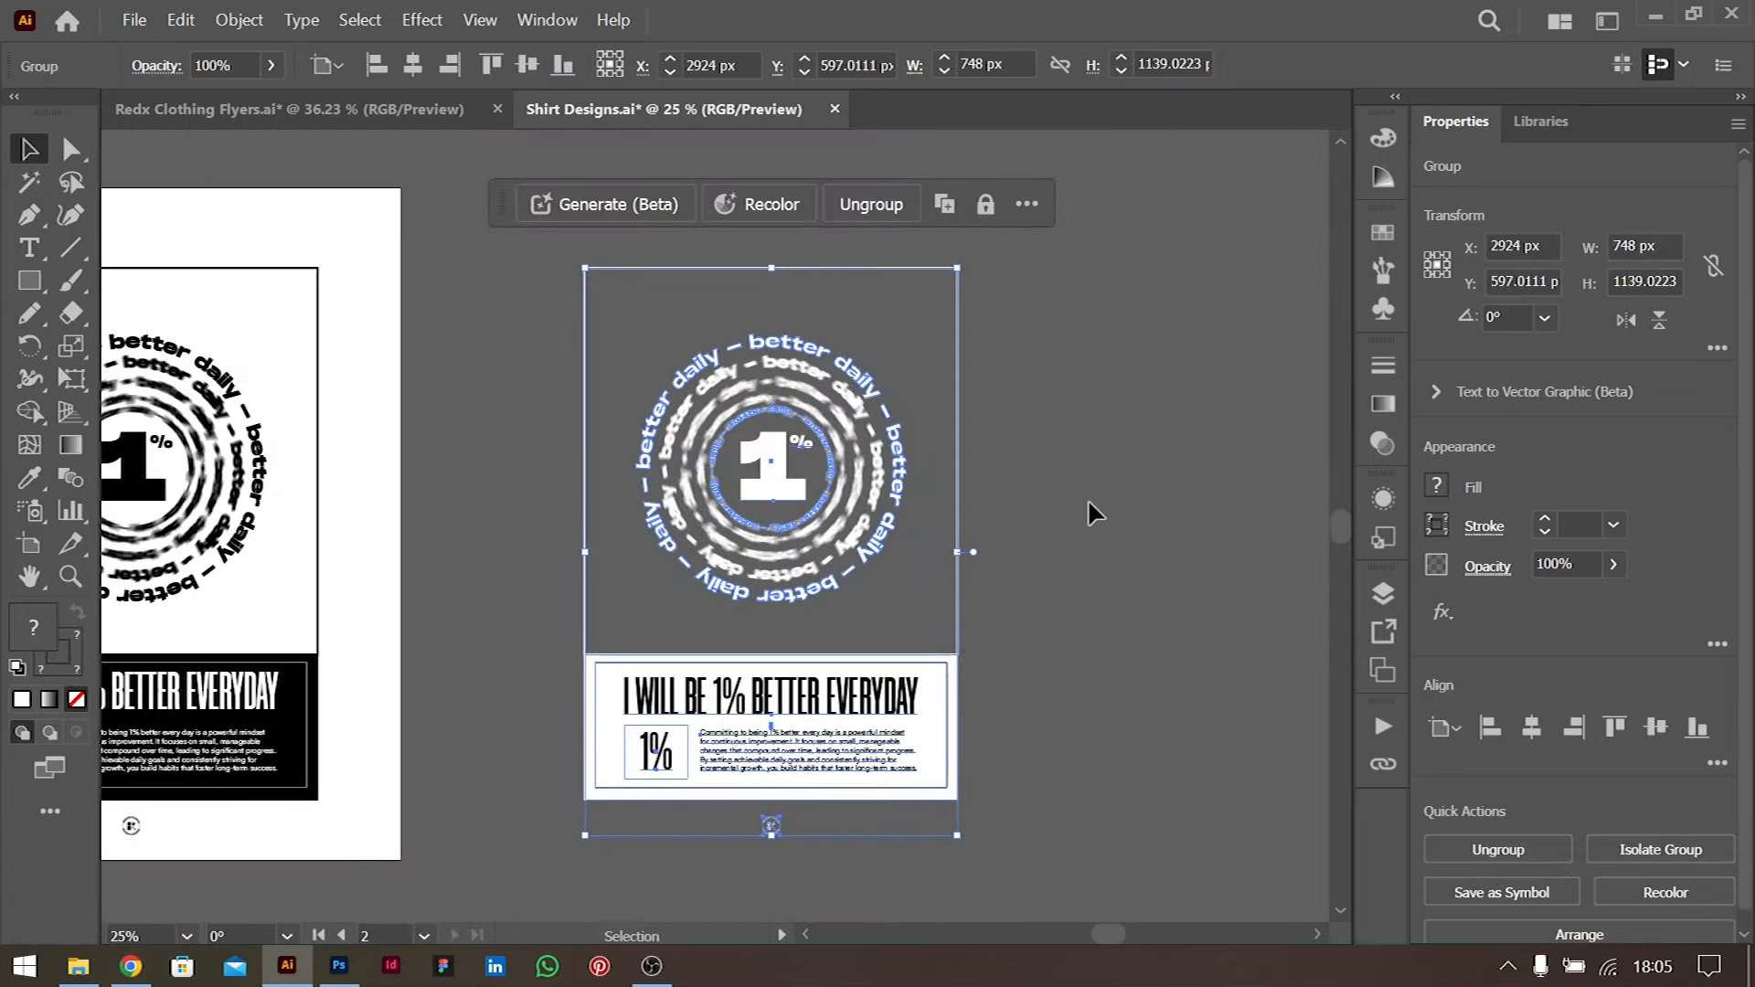
left_click(1088, 497)
left_click(834, 462)
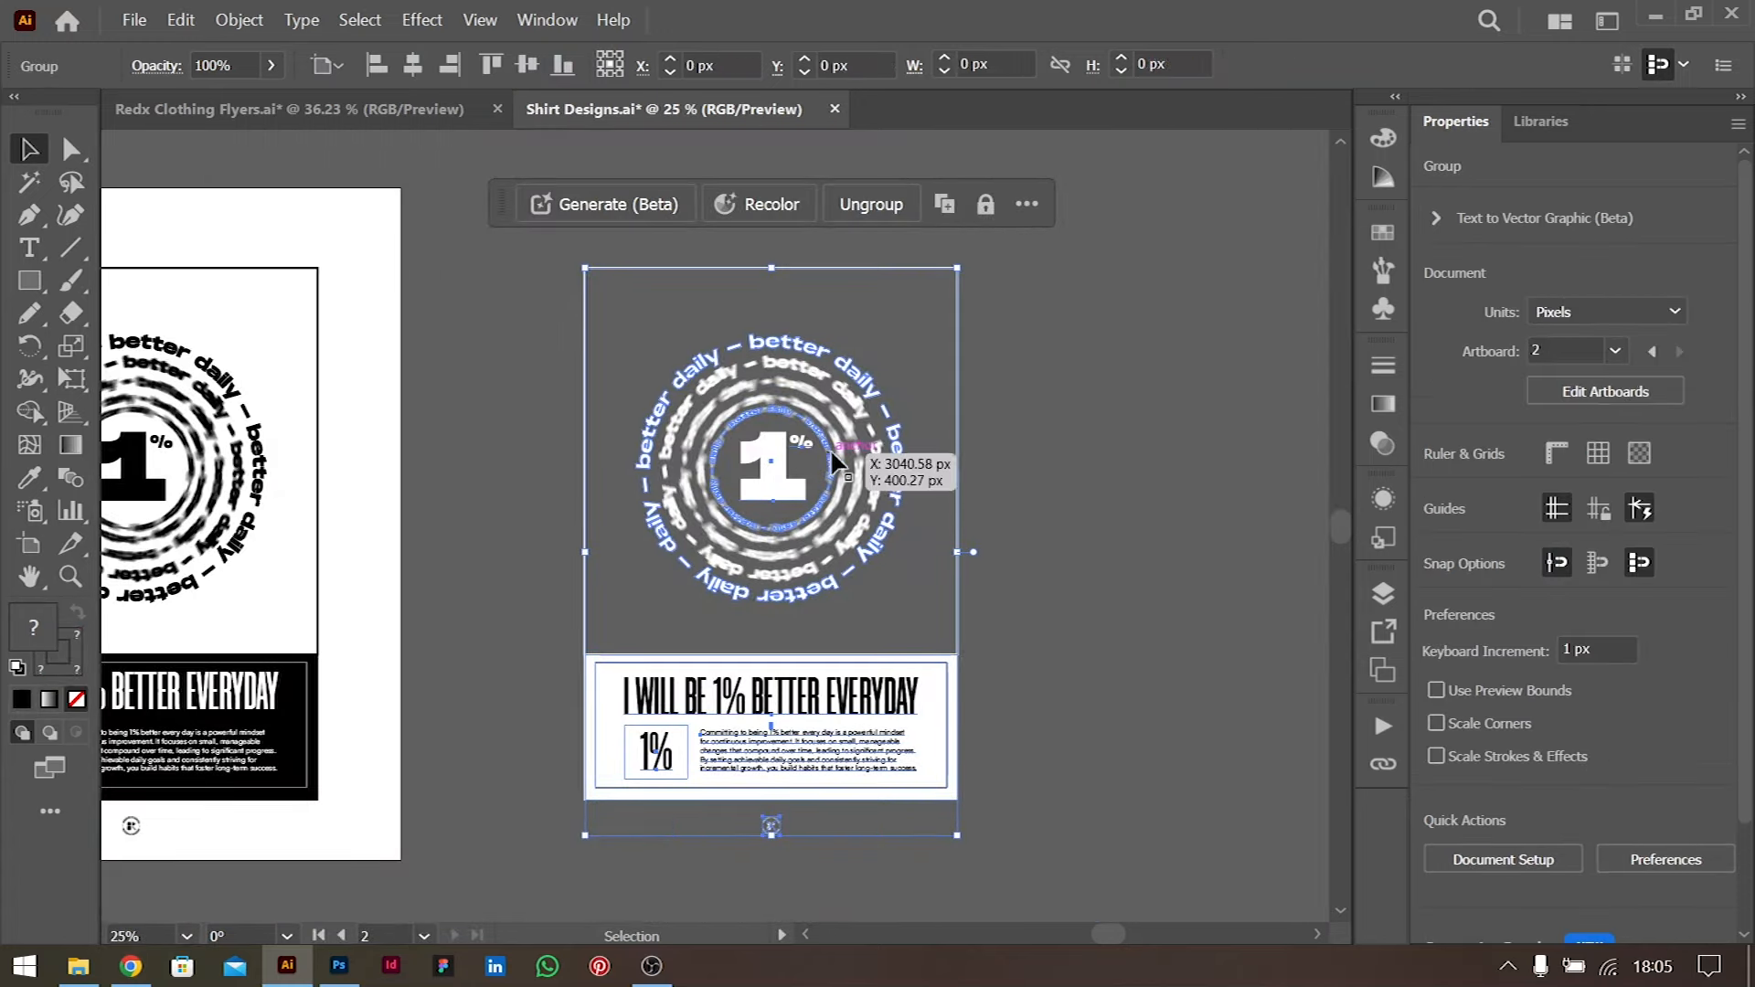
double_click(834, 462)
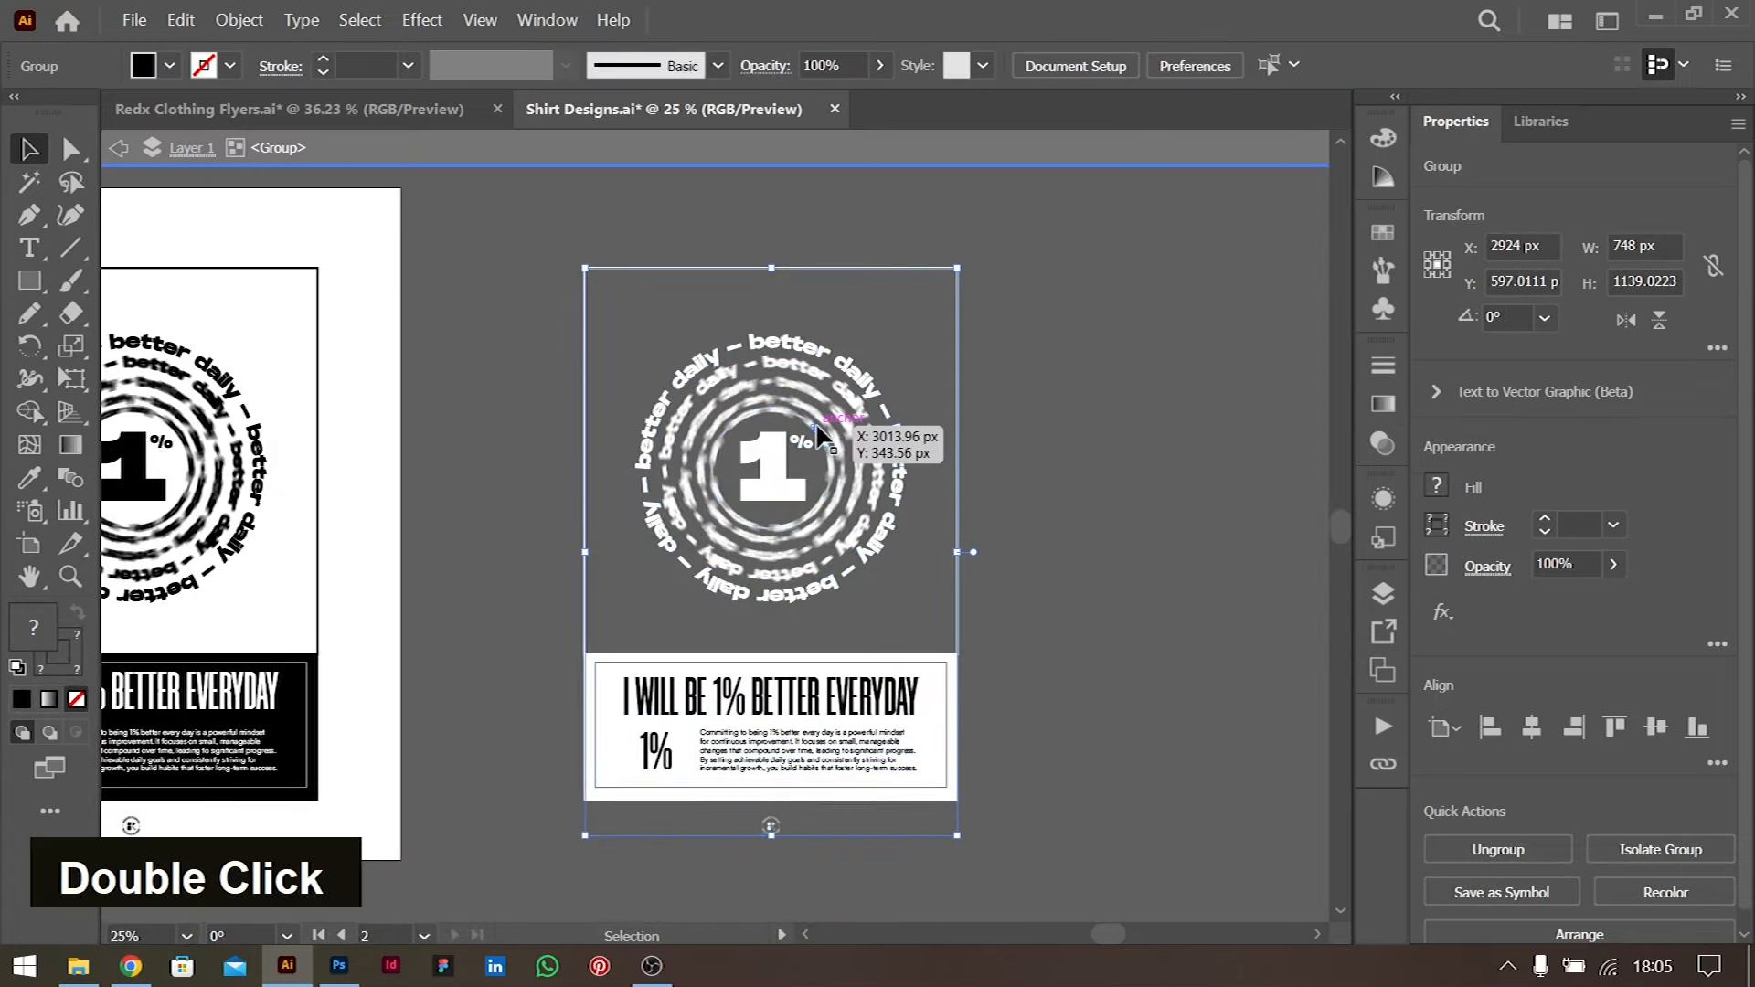
left_click(888, 593)
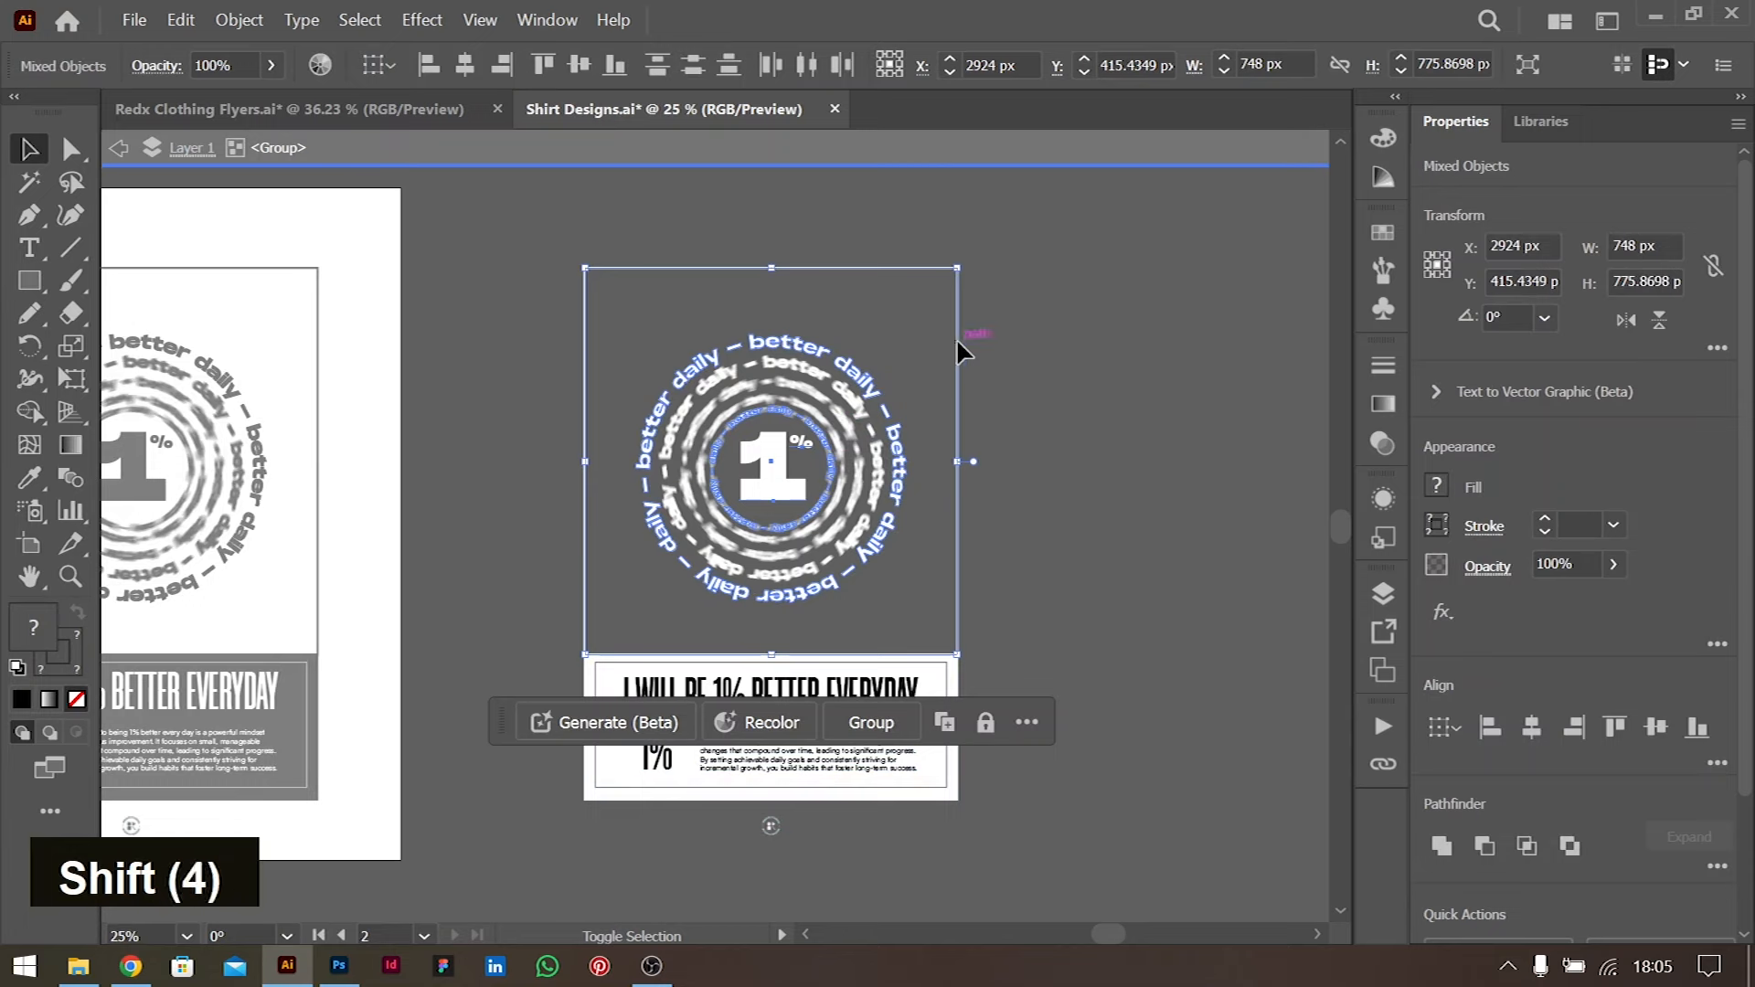
left_click(952, 398, "shift")
key("ctrl+c")
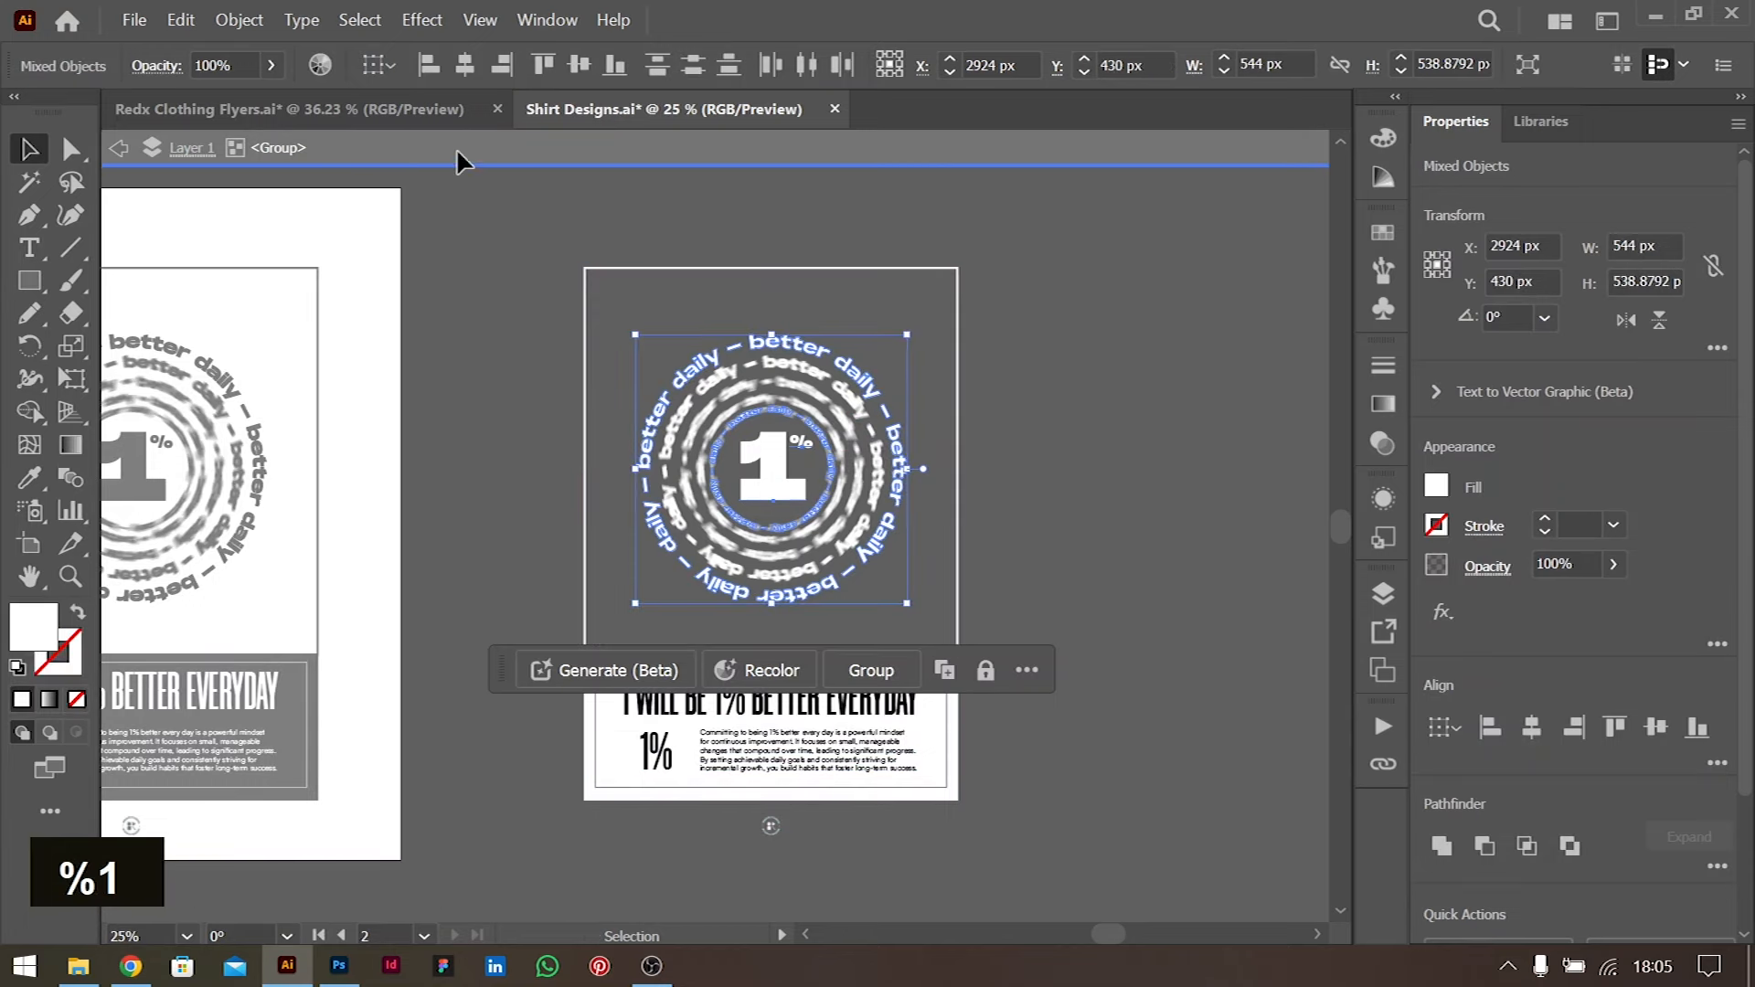
Paste the badge into the Redx Clothing Flyers document, scale it to about 229 × 227 px above the black t-shirt and group it
left_click(409, 102)
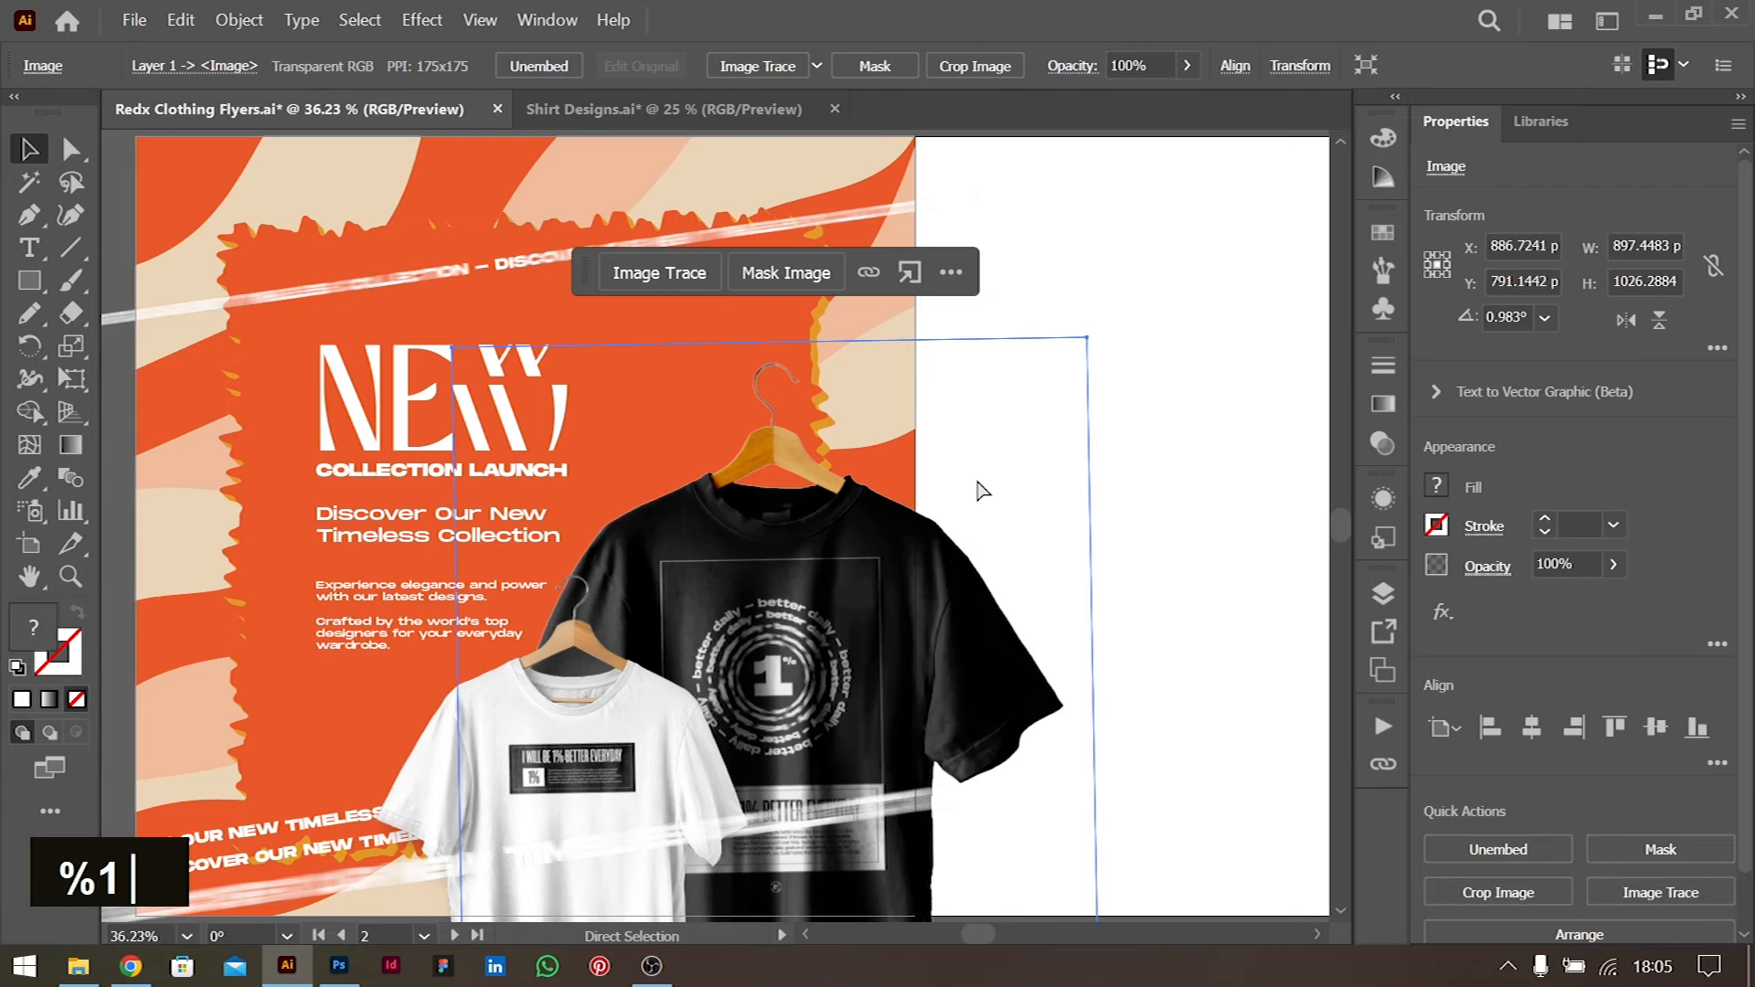
key("ctrl+v")
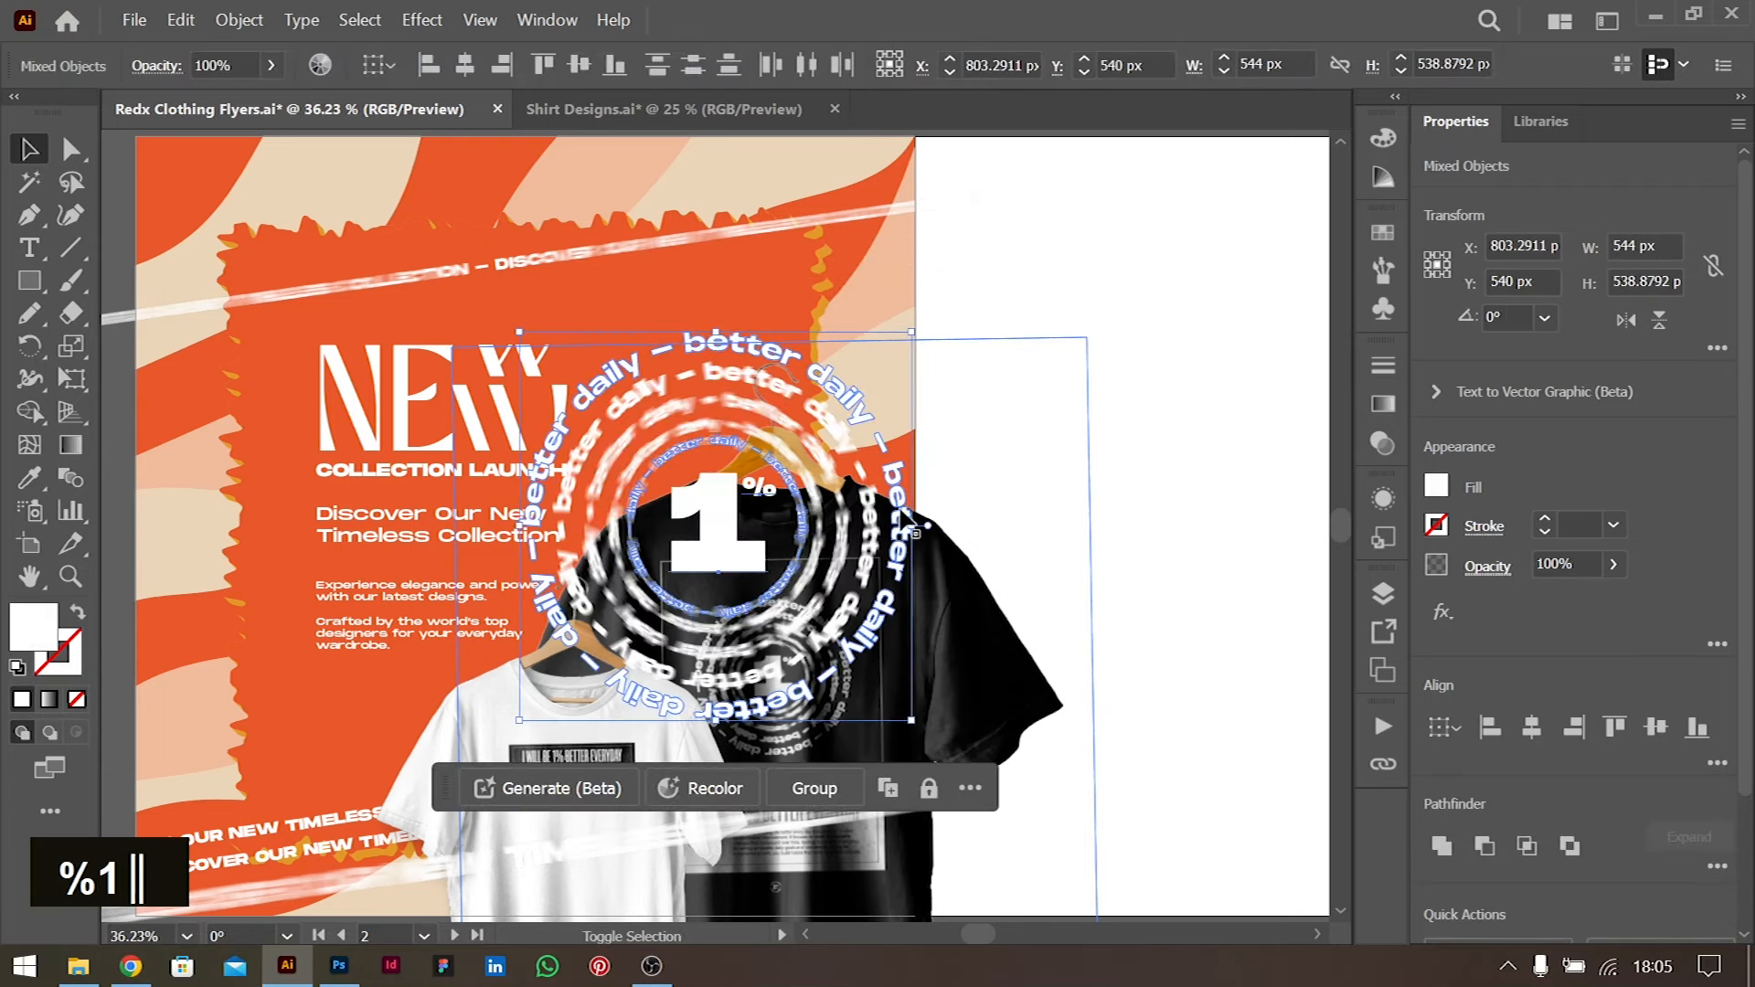
left_click_drag(920, 528, 694, 337)
key("ctrl+g")
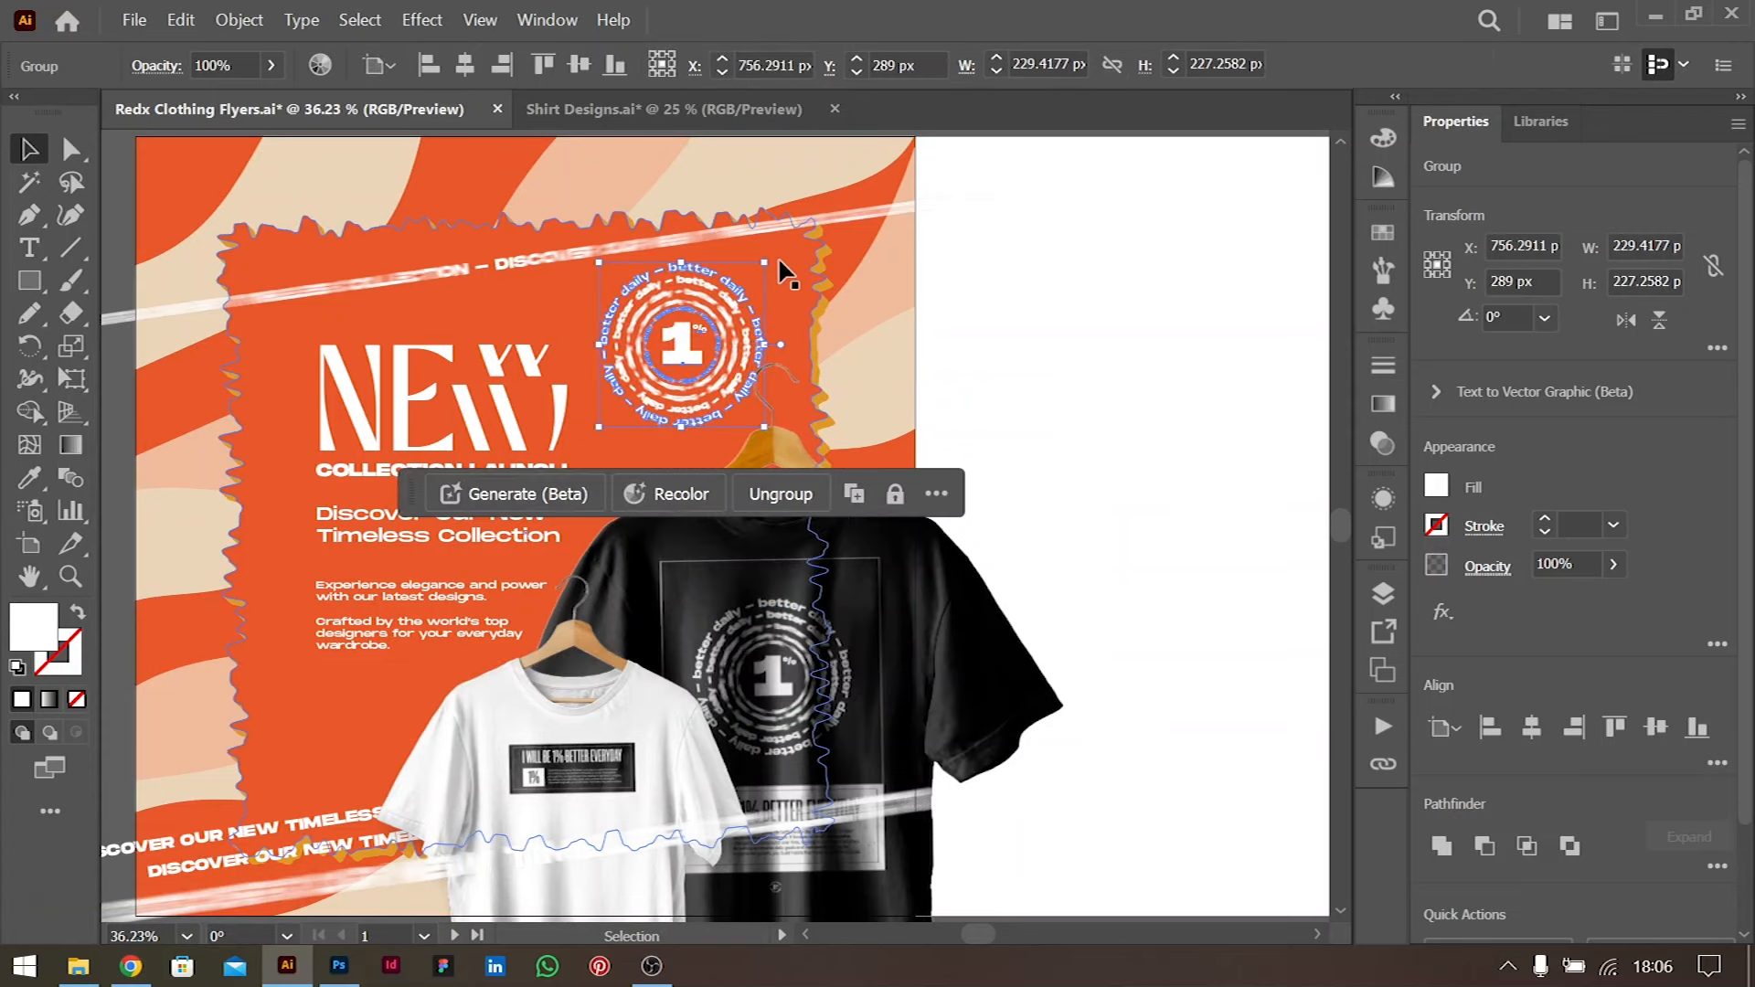
Rotate the badge group about 15° and enlarge it to about 294 × 297 px, overlapping the black t-shirt's hanger
left_click_drag(774, 261, 744, 783)
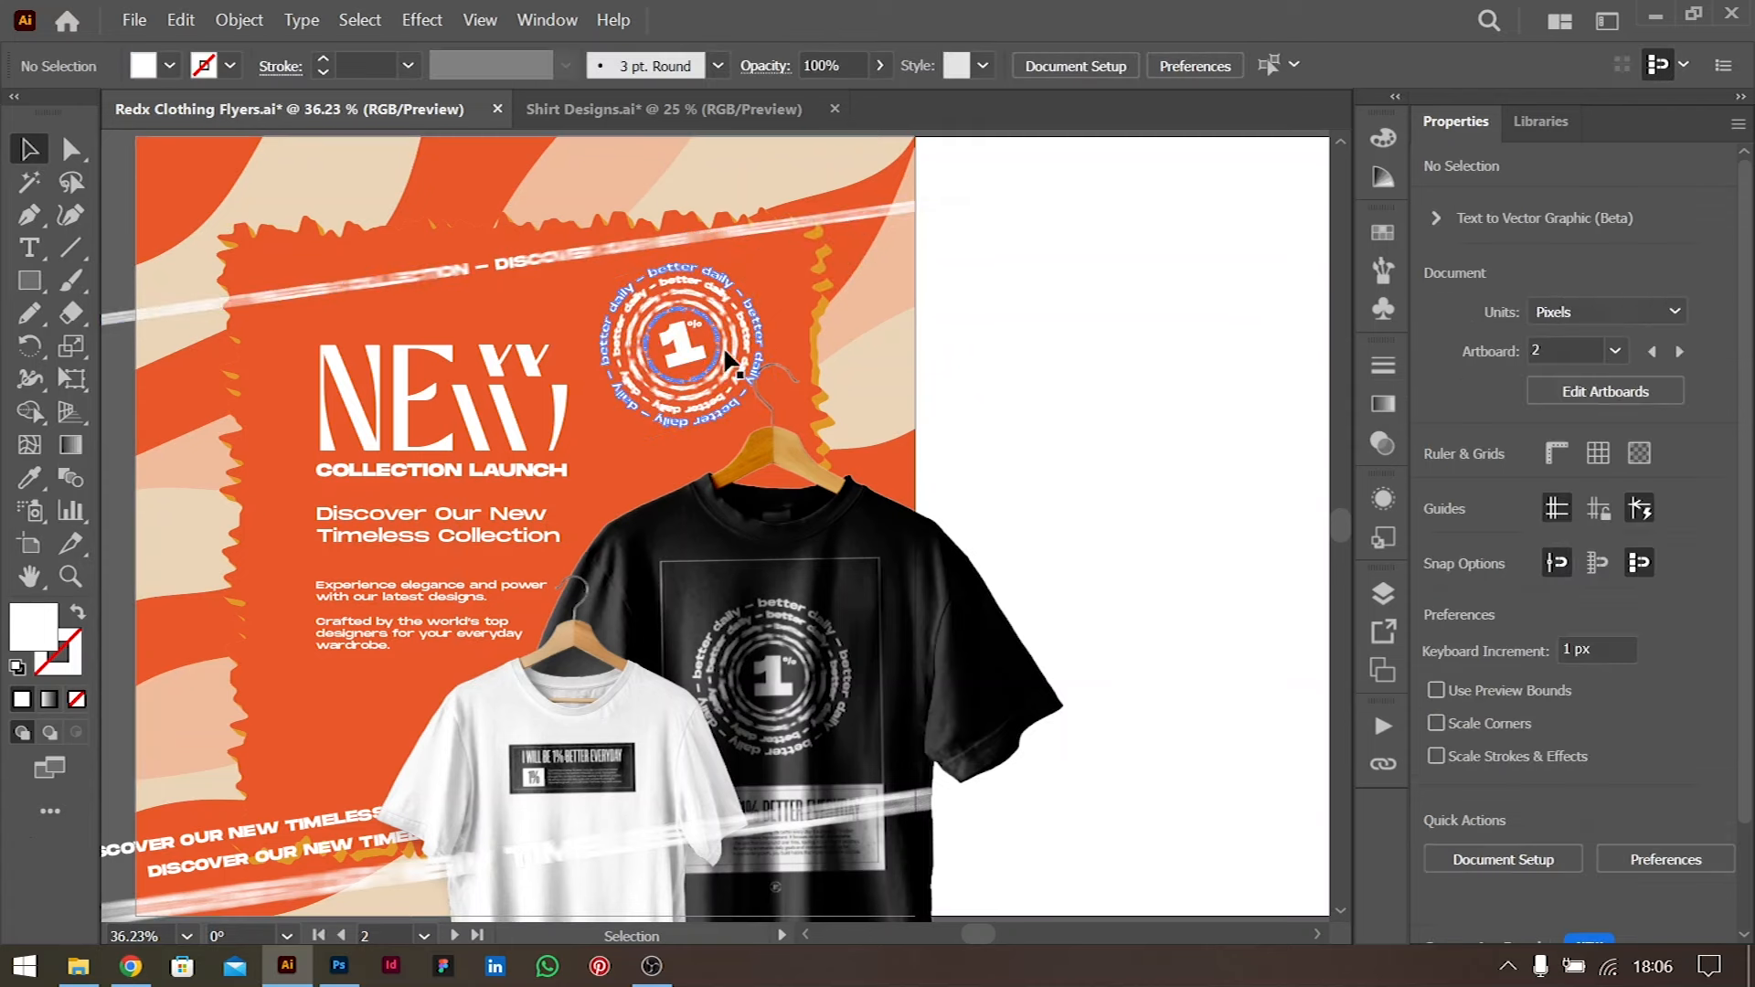
left_click_drag(678, 328, 707, 359)
key("shift")
Send the badge group backward until it sits behind the black t-shirt and its hanger, and deselect it
key("ctrl+bracketleft")
key("ctrl+bracketleft")
key("ctrl+bracketleft")
key("ctrl+bracketleft")
key("ctrl+bracketleft")
key("ctrl+bracketleft")
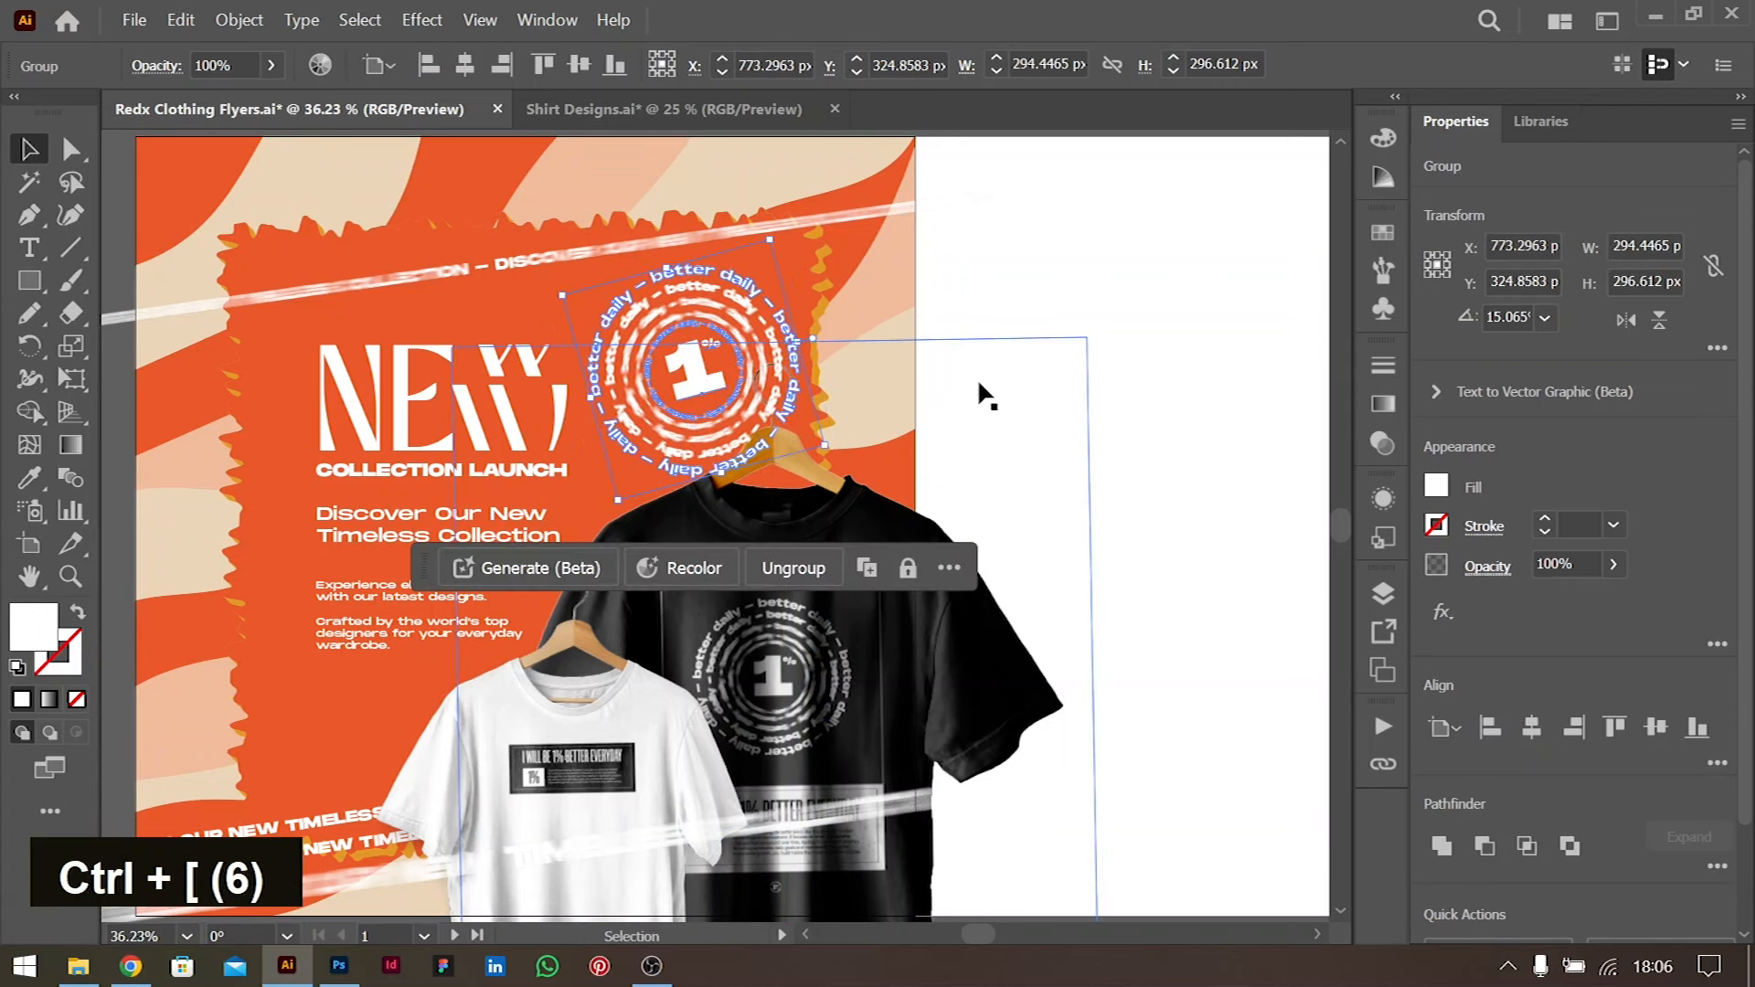
key("ctrl+bracketleft")
key("ctrl+bracketleft")
key("ctrl+bracketleft")
key("ctrl+bracketleft")
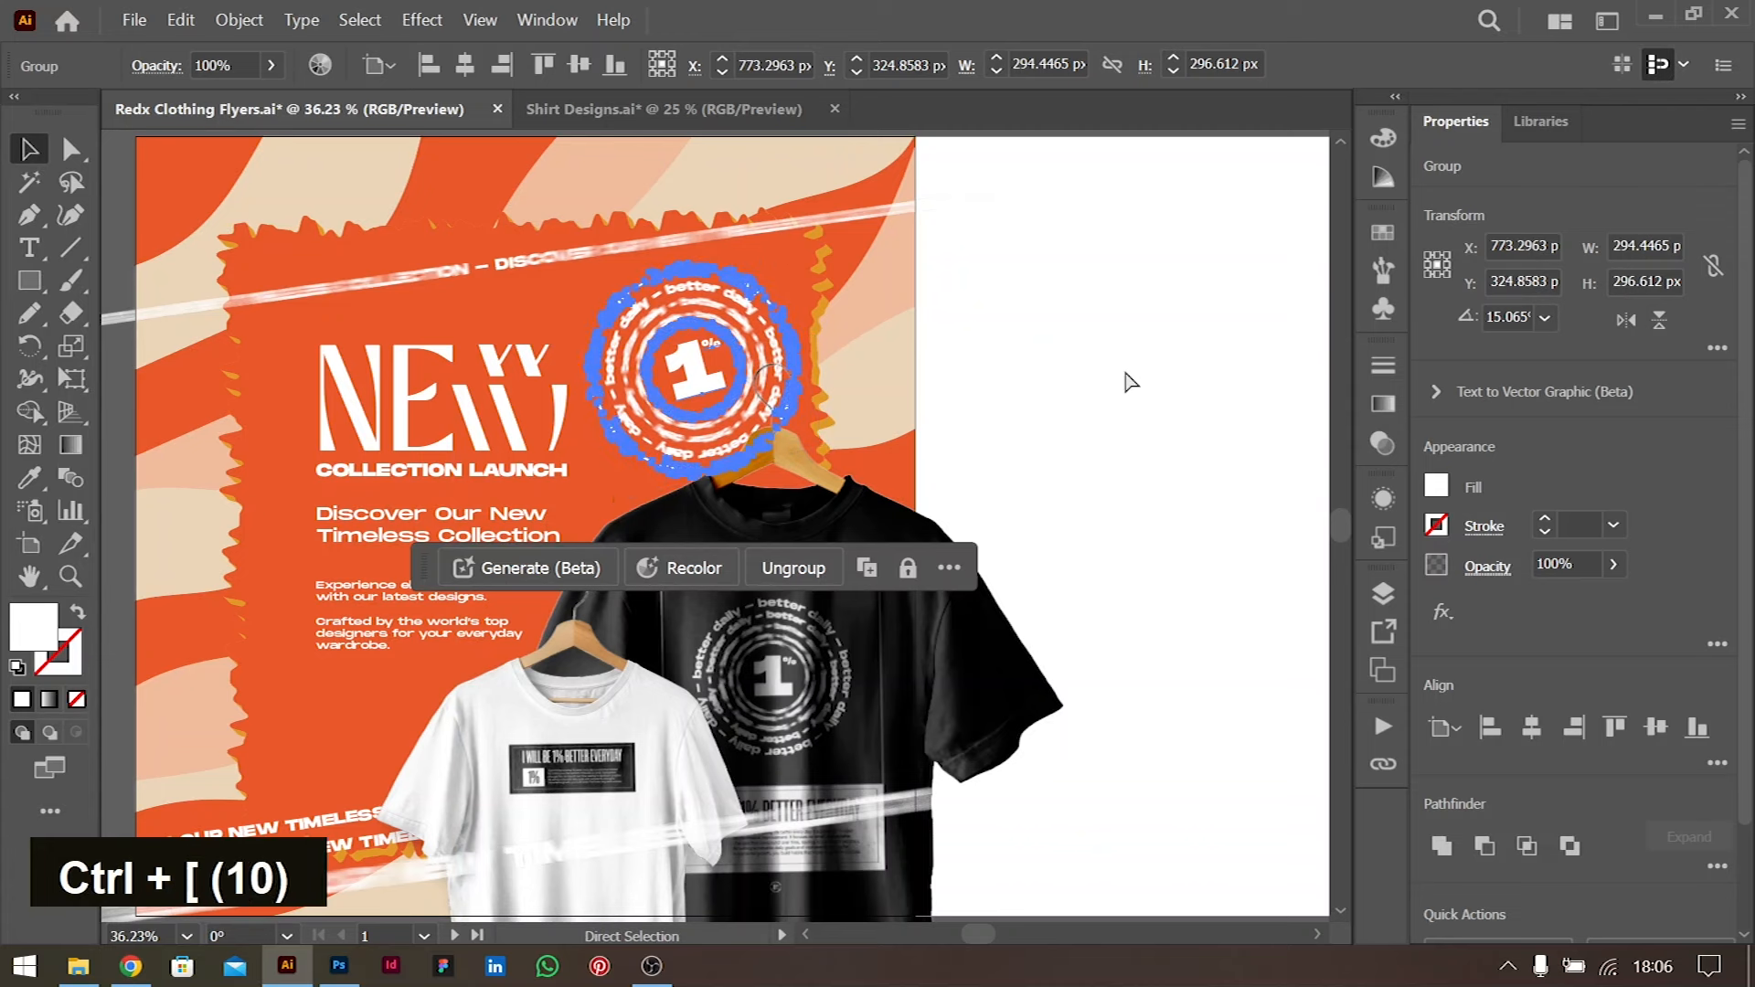
left_click(1155, 320)
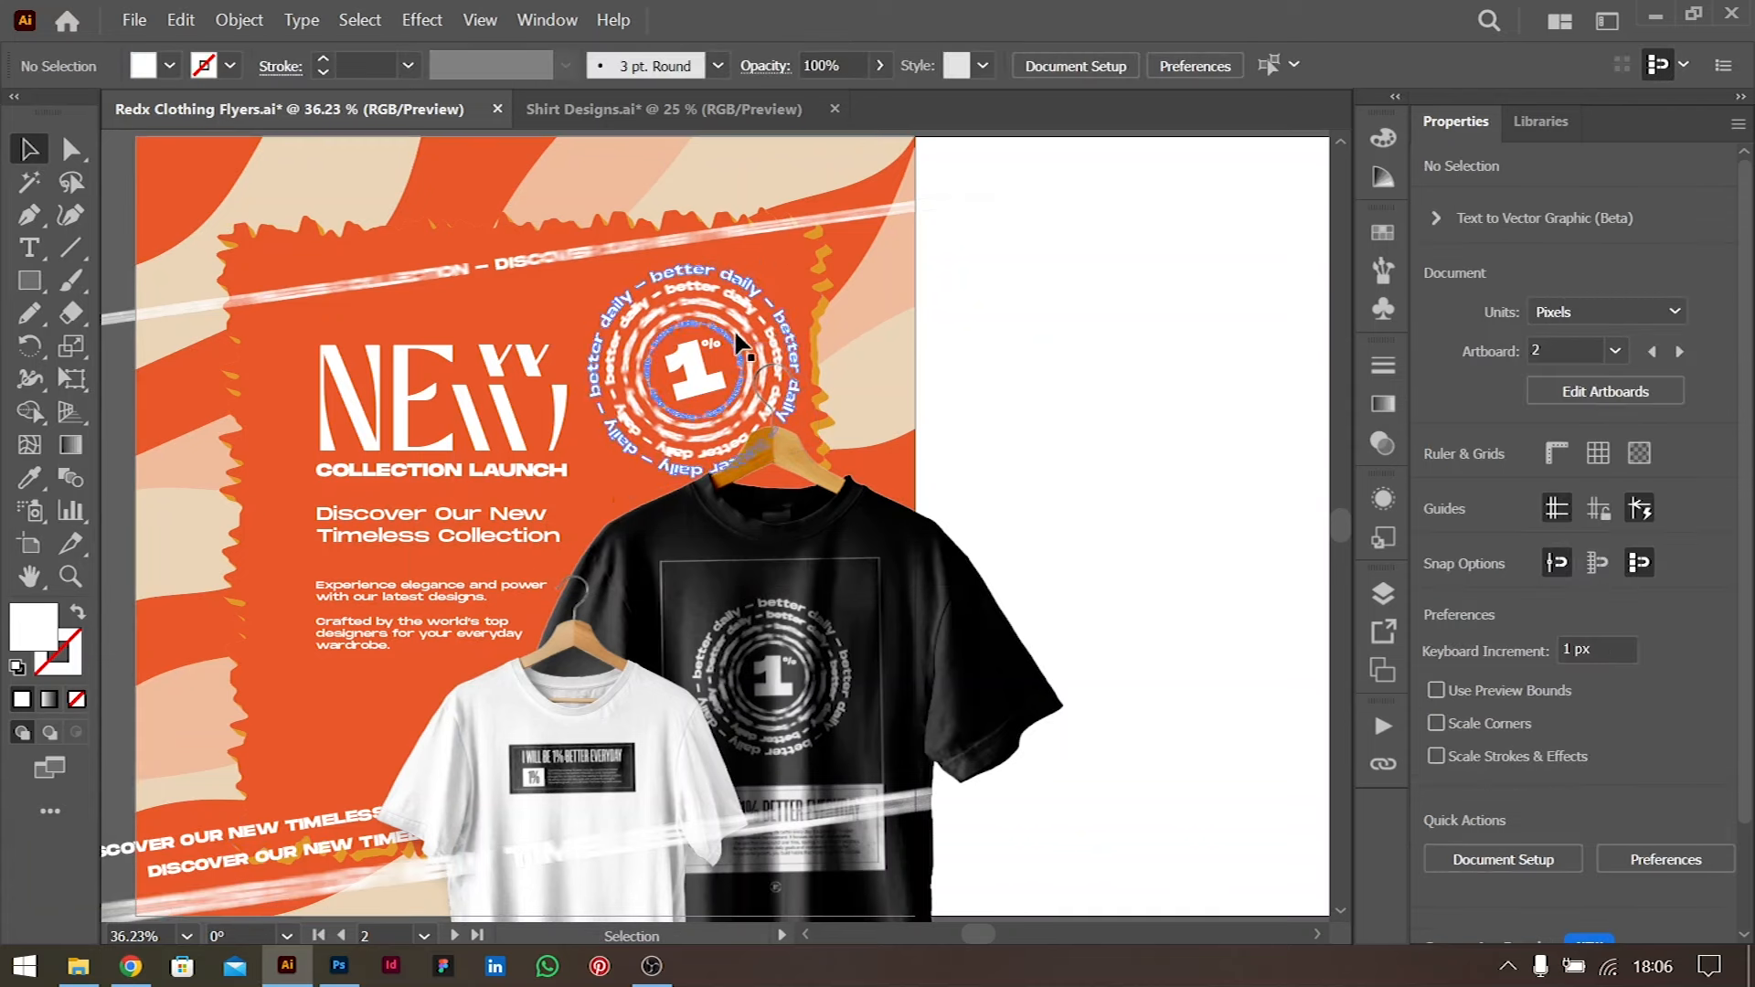
Enlarge the circular "better daily" badge group to about 405 × 408 px and move it up toward the flyer's upper-right corner
left_click_drag(696, 310, 695, 294)
left_click_drag(793, 329, 837, 318)
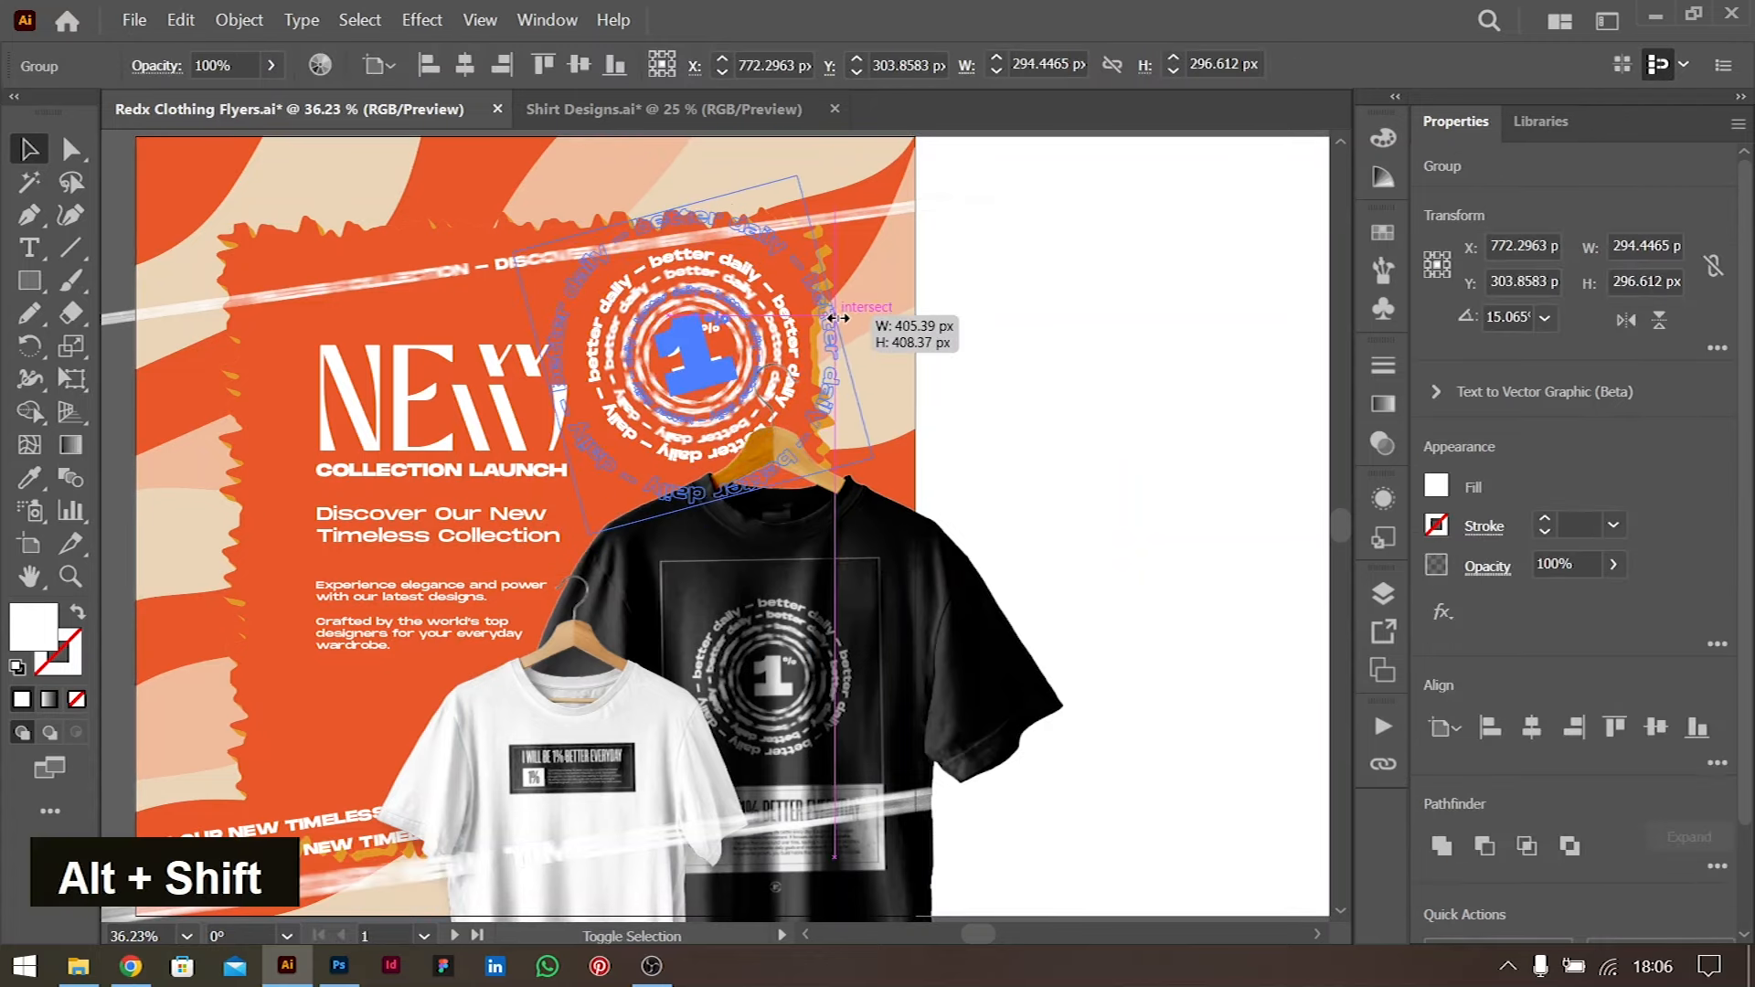
left_click_drag(708, 334, 726, 255)
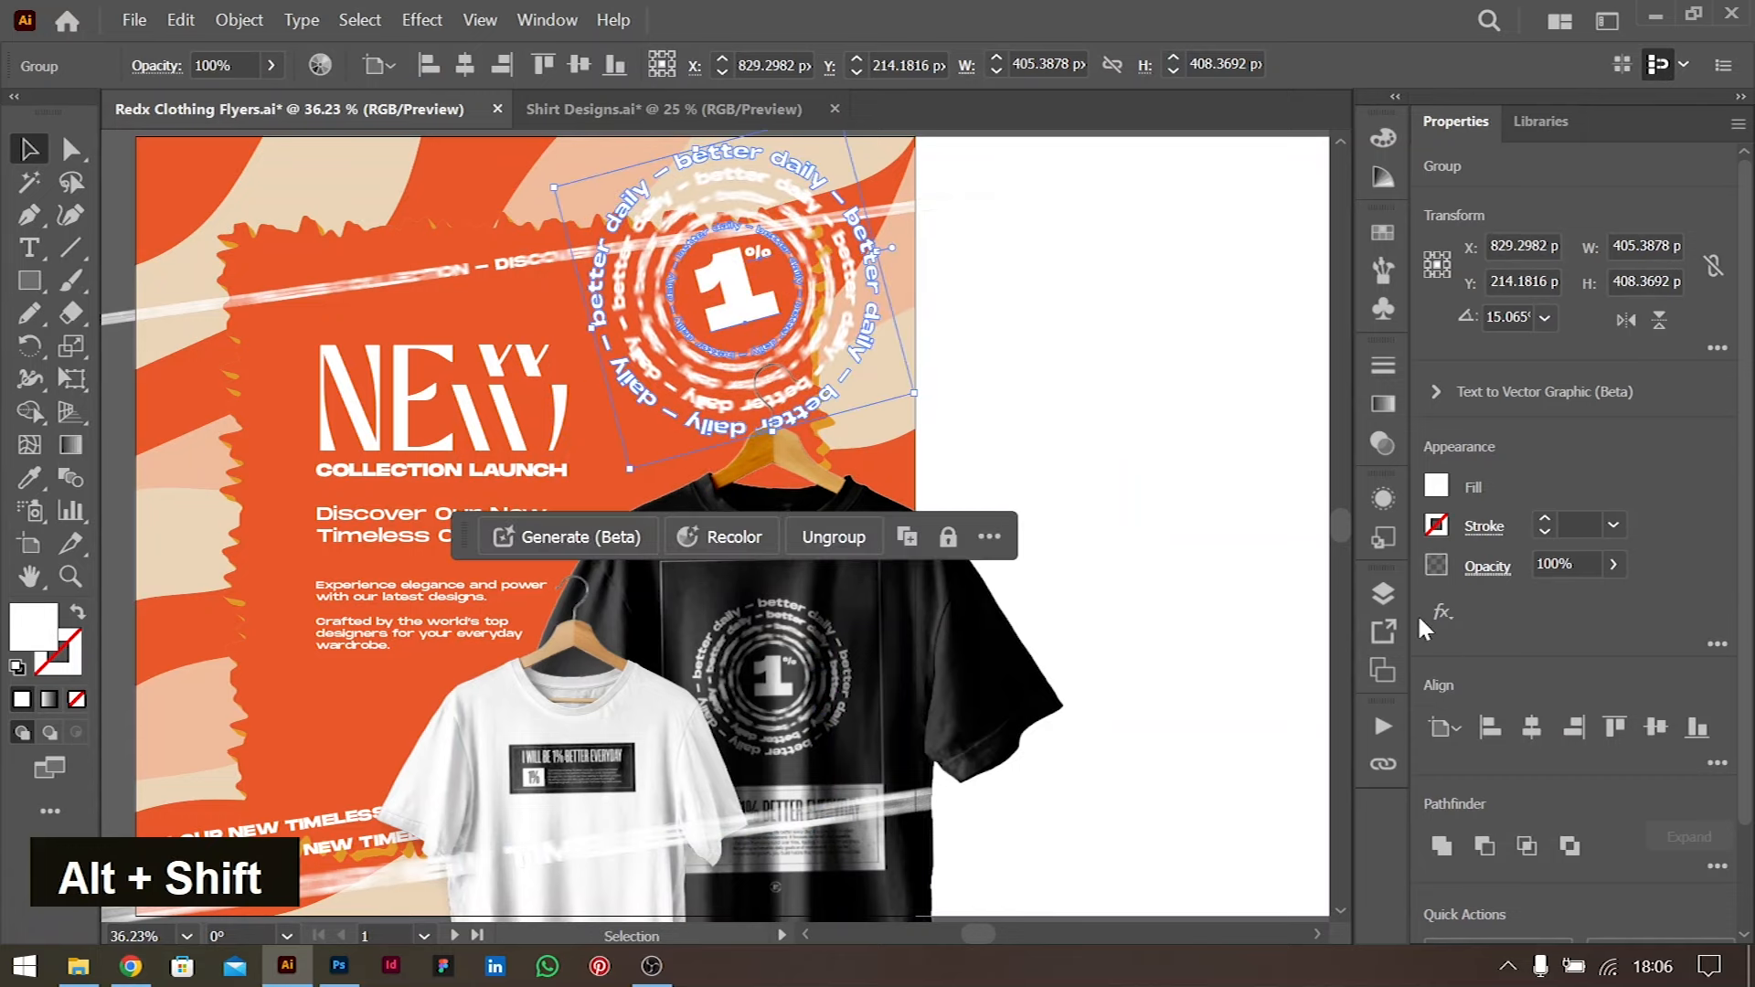
Apply a Gaussian Blur with a 5-pixel radius to the circular badge group
left_click(1440, 611)
mouse_move(1487, 730)
left_click(1374, 731)
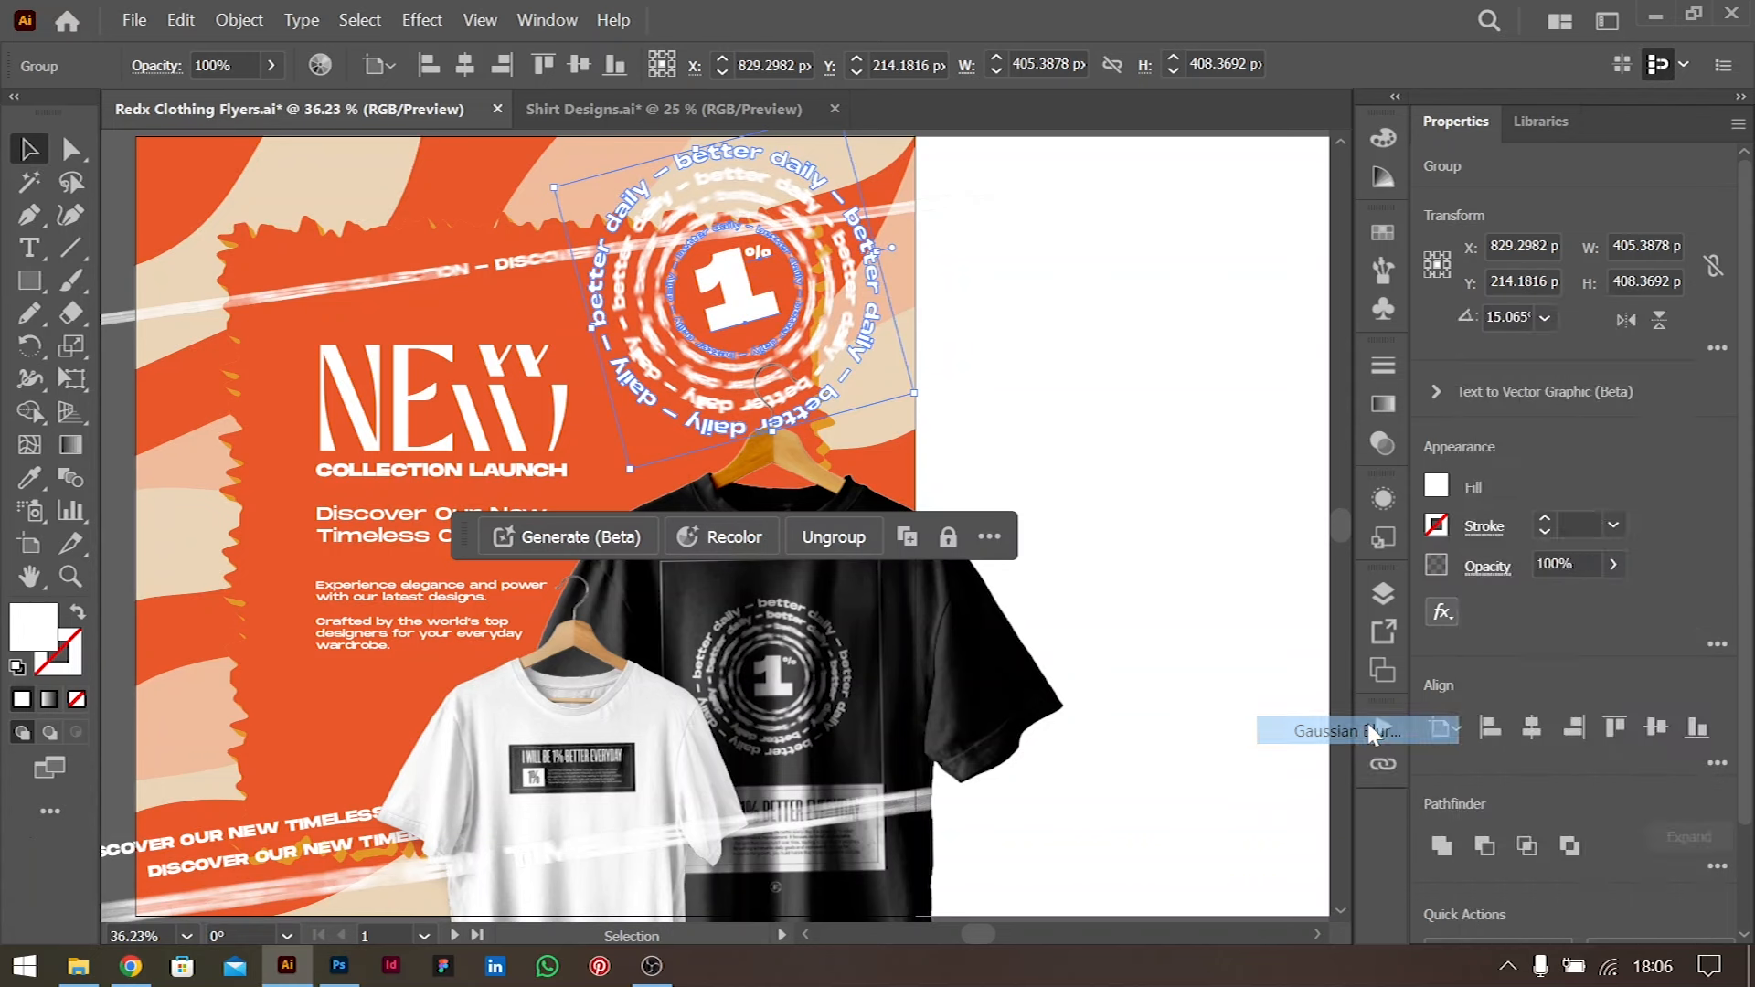
left_click_drag(648, 302, 603, 307)
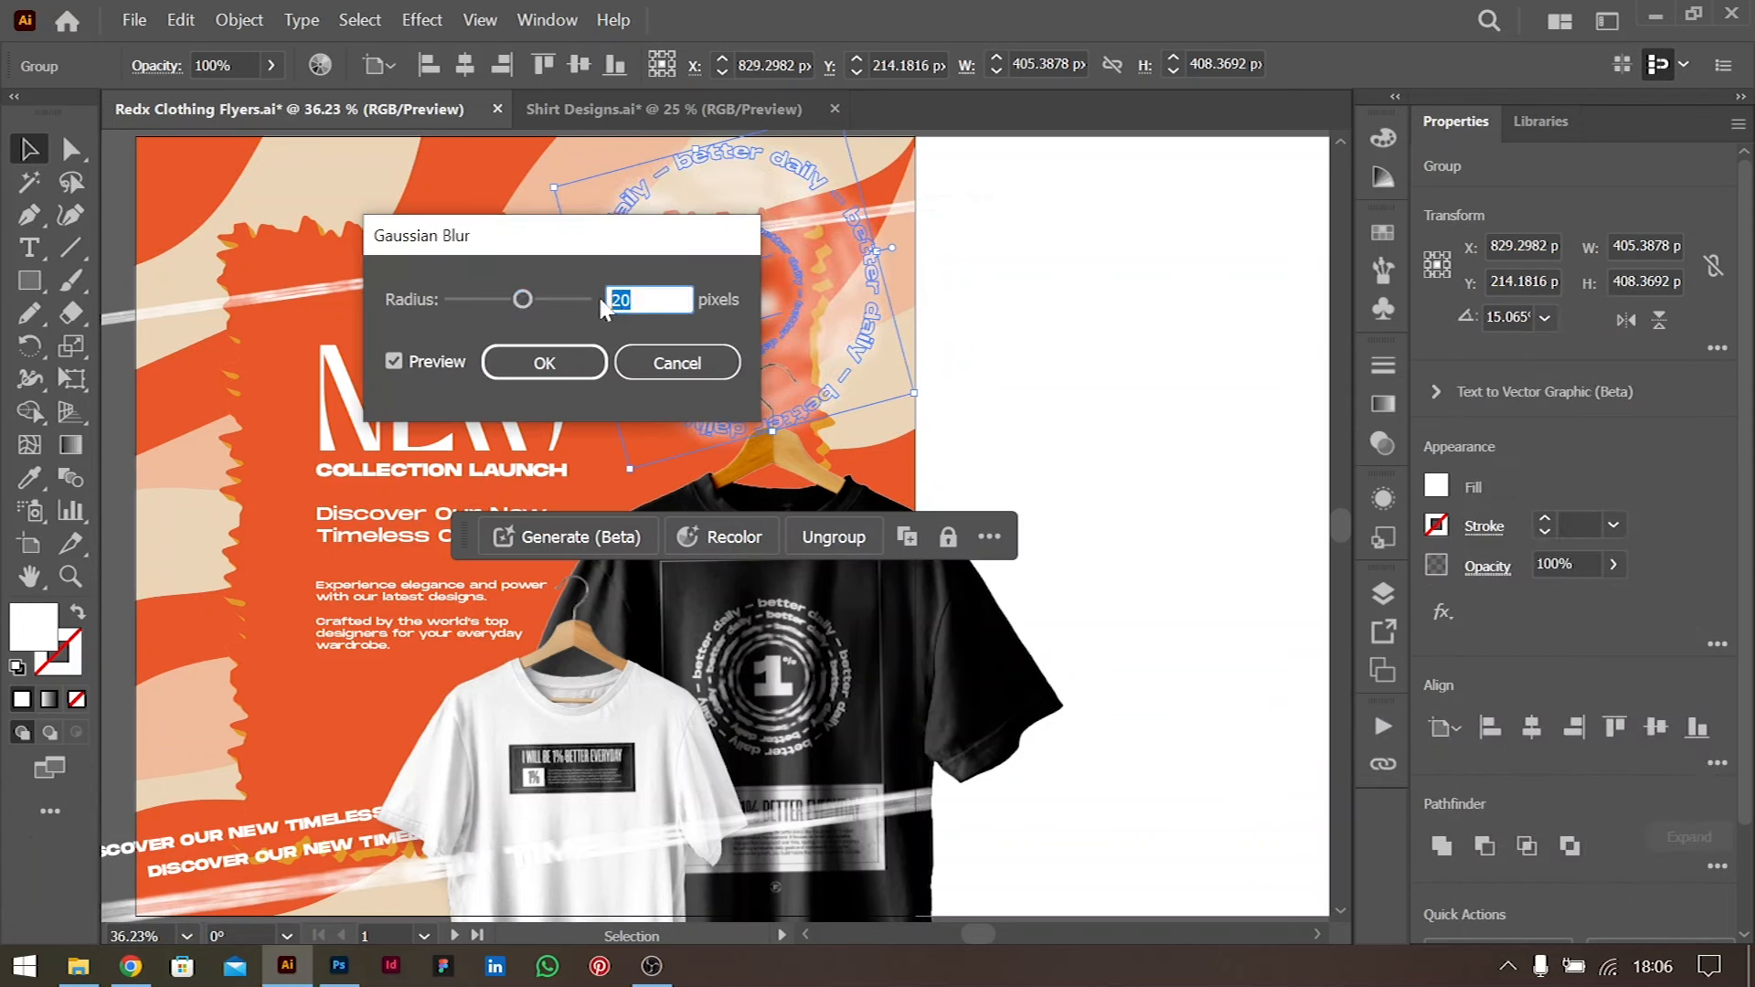
type("10")
key("Tab")
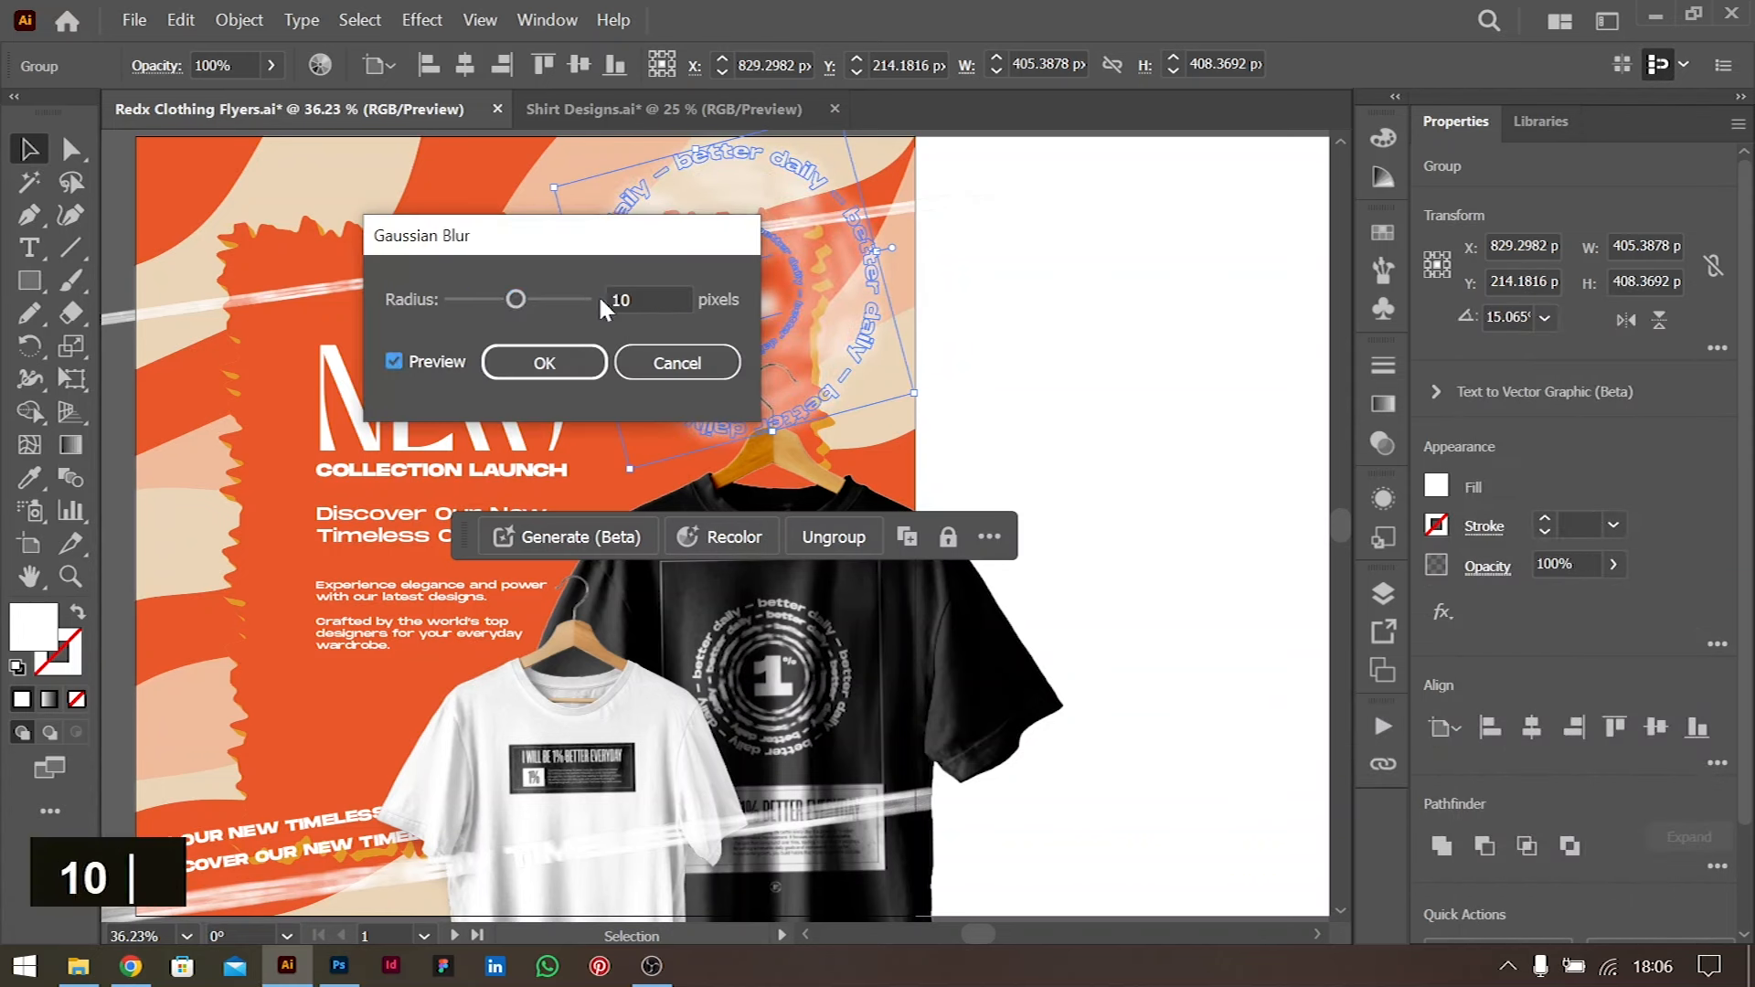
left_click_drag(649, 300, 554, 294)
type("5")
key("Tab")
left_click_drag(562, 248, 1288, 279)
left_click(1250, 399)
Shift the blurred badge slightly down and left, closer to the black t-shirt's hanger, and deselect it
left_click(1022, 353)
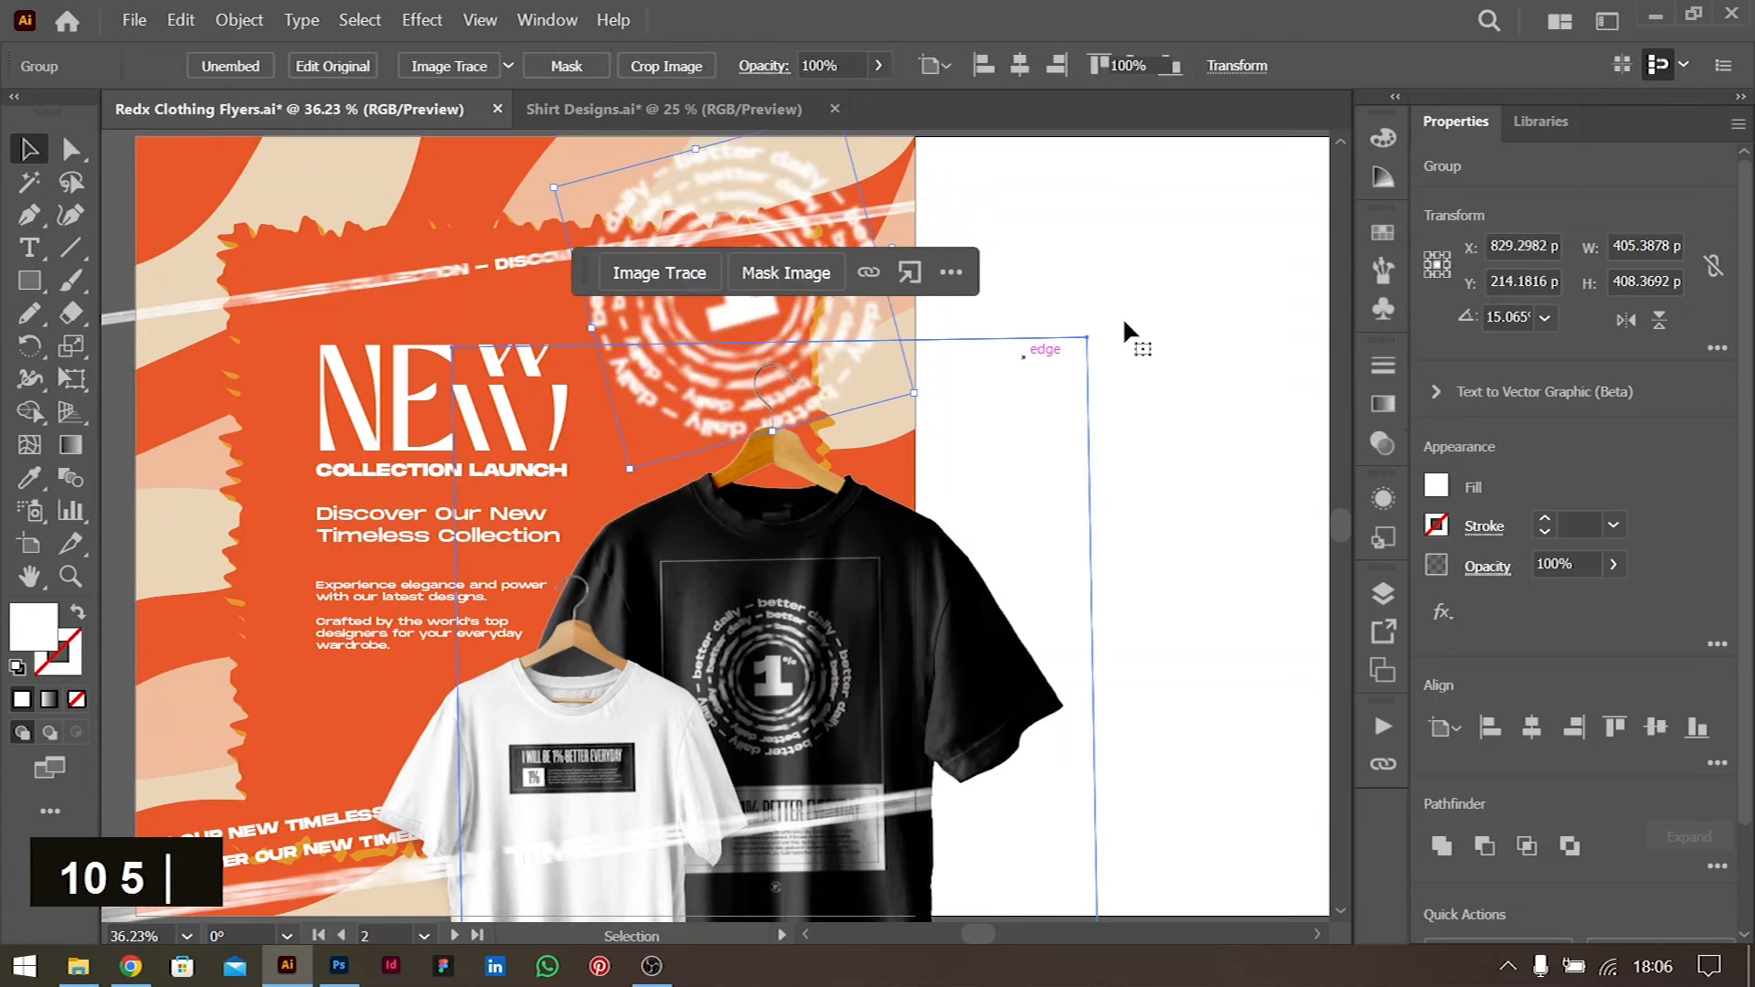
left_click(1188, 408)
mouse_move(718, 280)
left_mouse_down()
mouse_move(700, 365)
mouse_move(721, 388)
mouse_move(764, 352)
mouse_move(706, 295)
left_mouse_up()
left_click(1022, 517)
Examine the whole flyer composition, from the badge and headline down to the body copy and lower taglines
scroll(1024, 525, "left", 3)
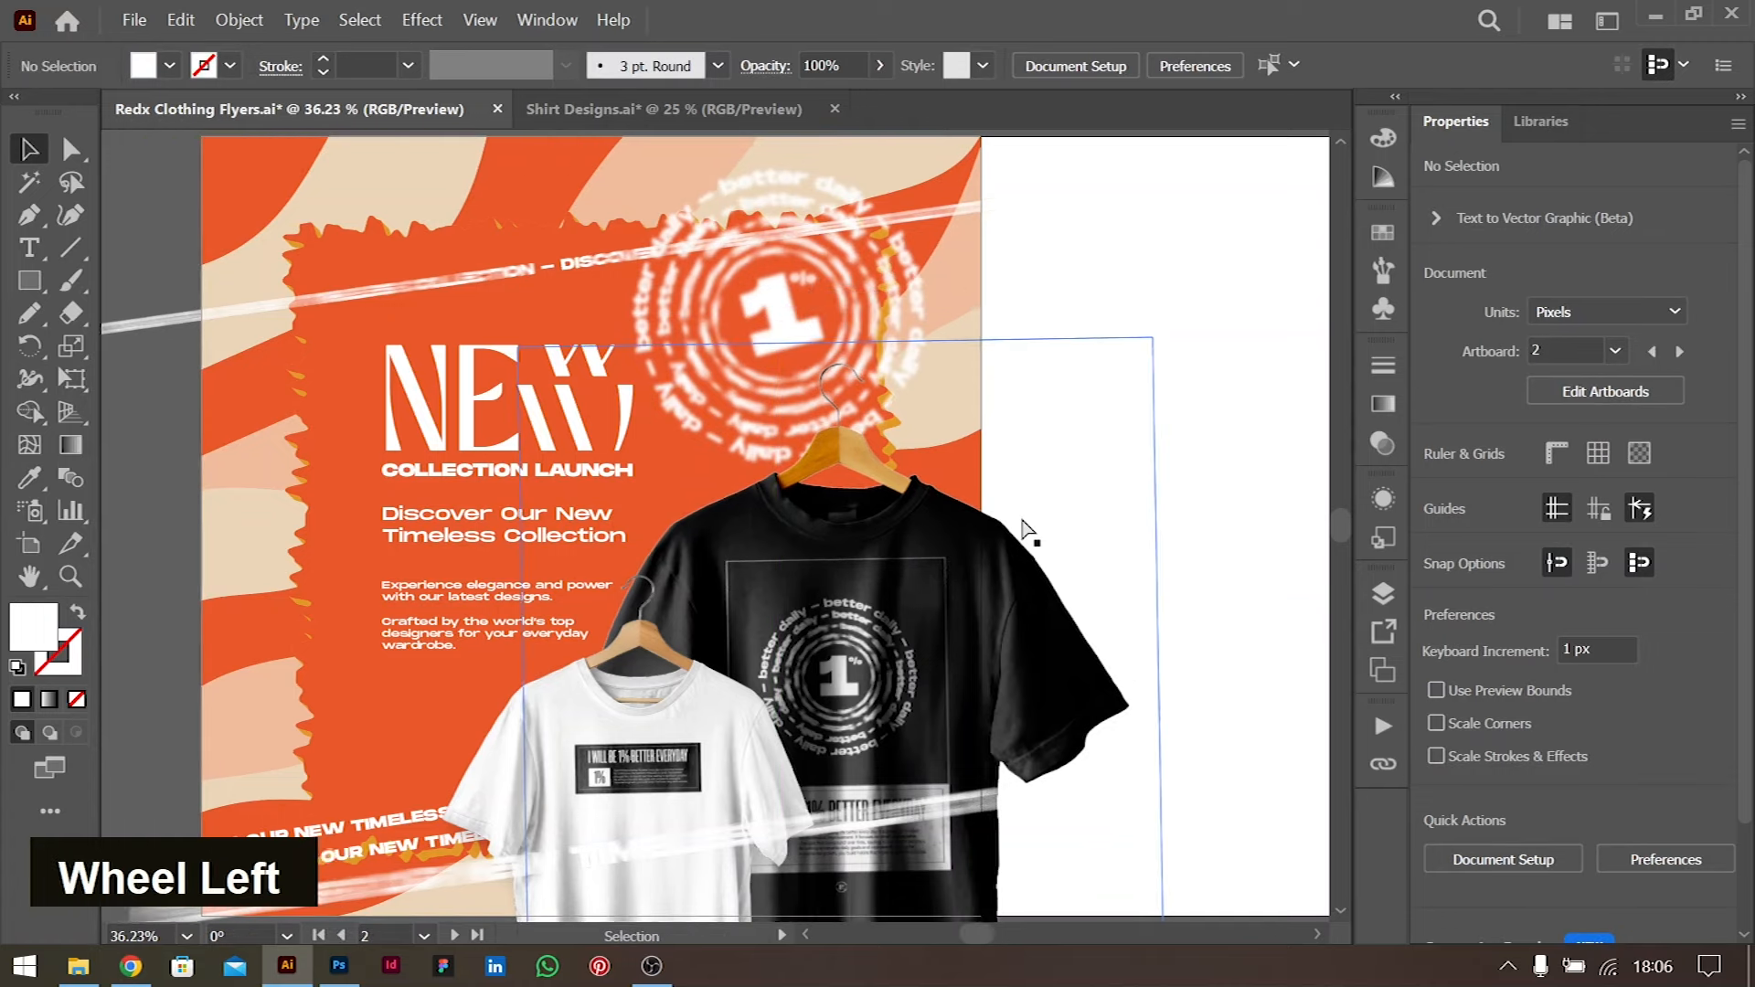
key("ctrl+minus")
scroll(853, 543, "right", 4)
scroll(852, 541, "left", 1)
scroll(850, 548, "left", 2)
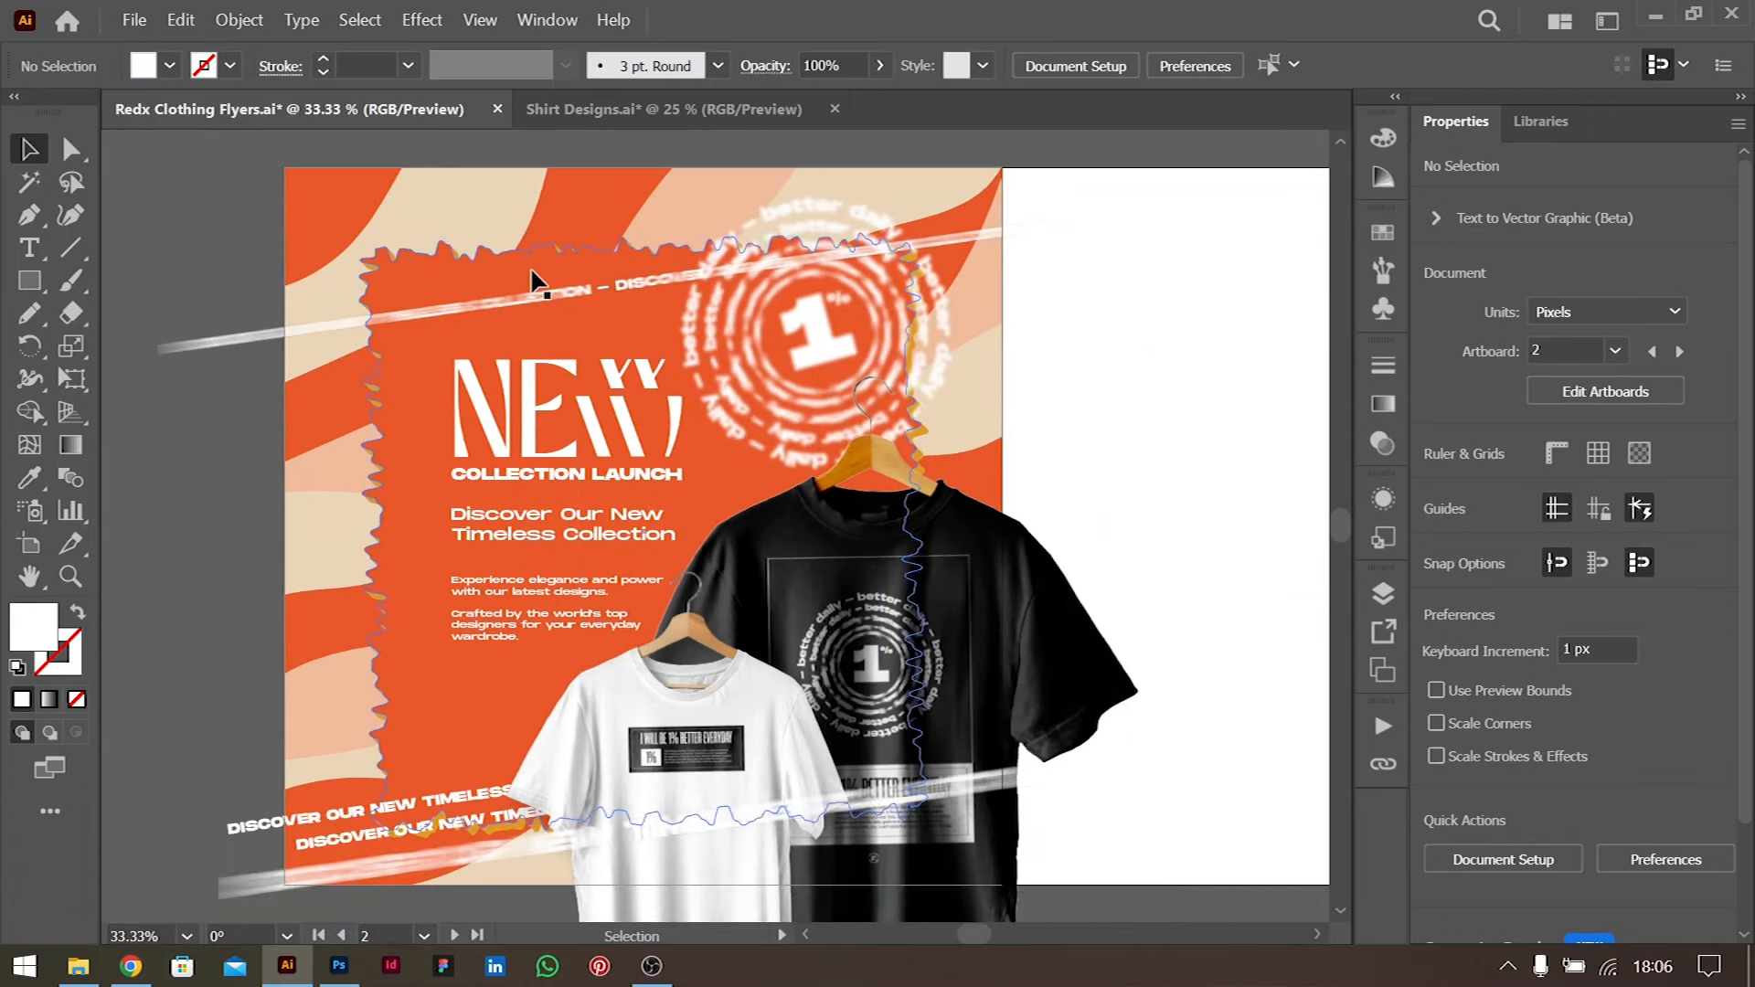
scroll(590, 676, "left", 2)
scroll(591, 674, "up", 6)
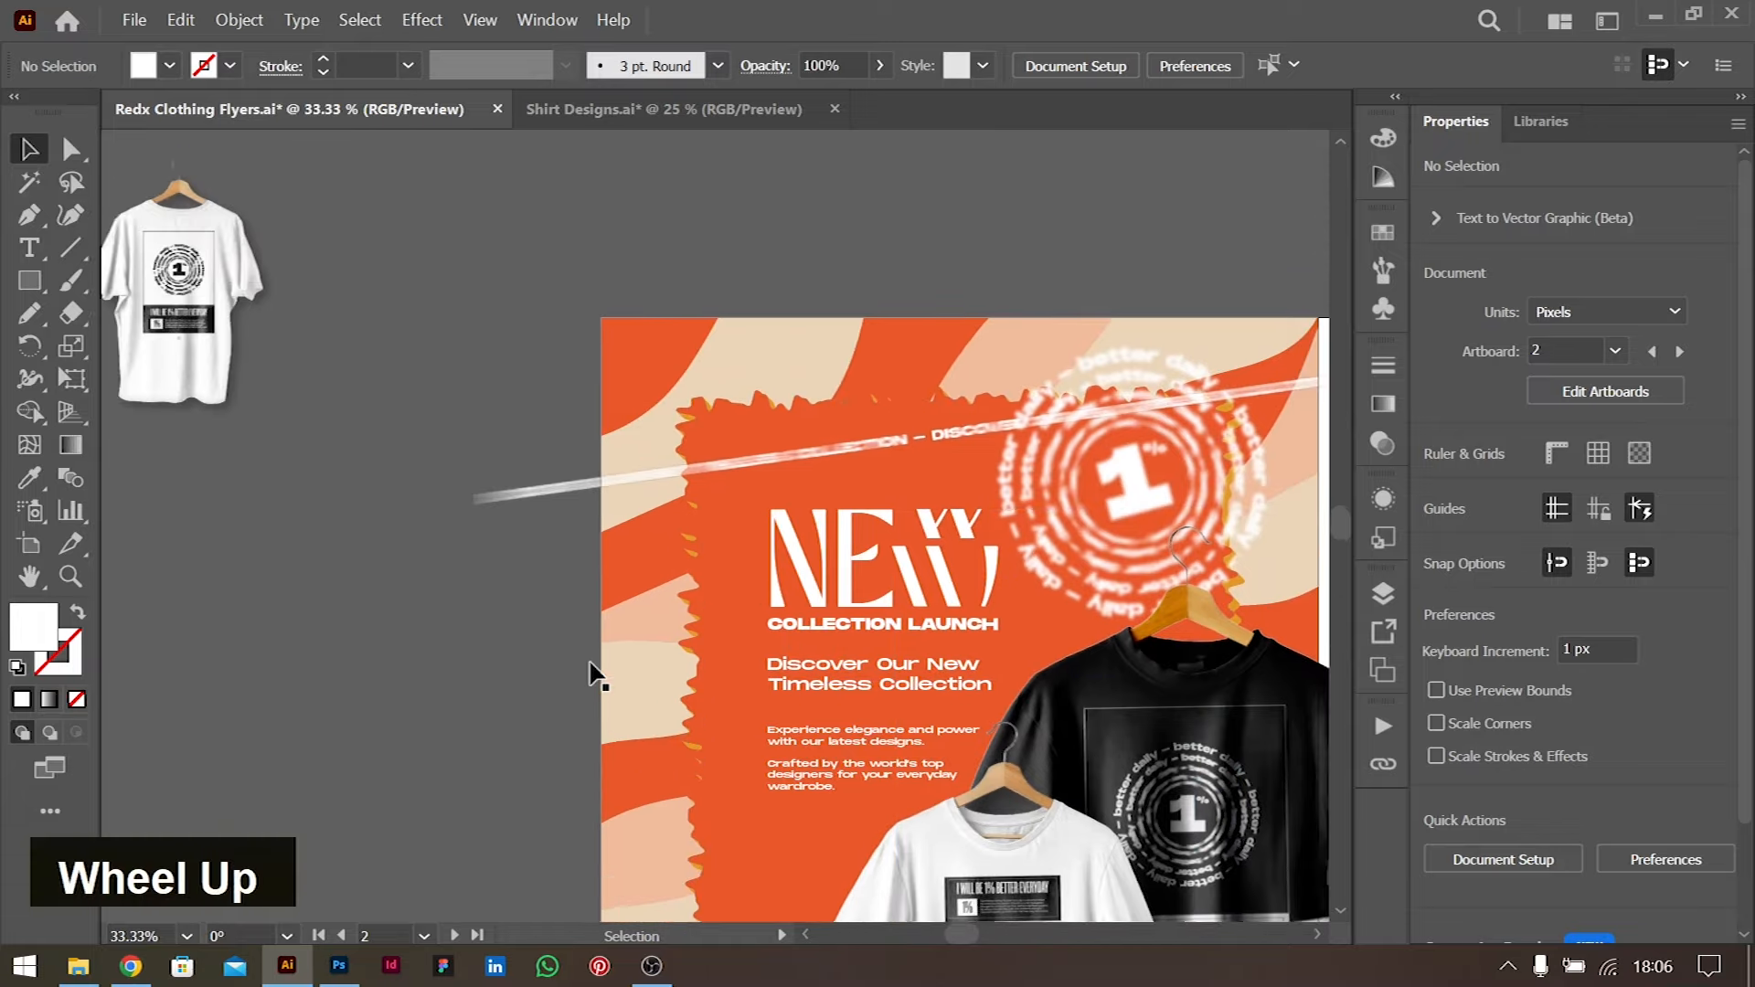
scroll(591, 674, "right", 2)
scroll(773, 599, "down", 5)
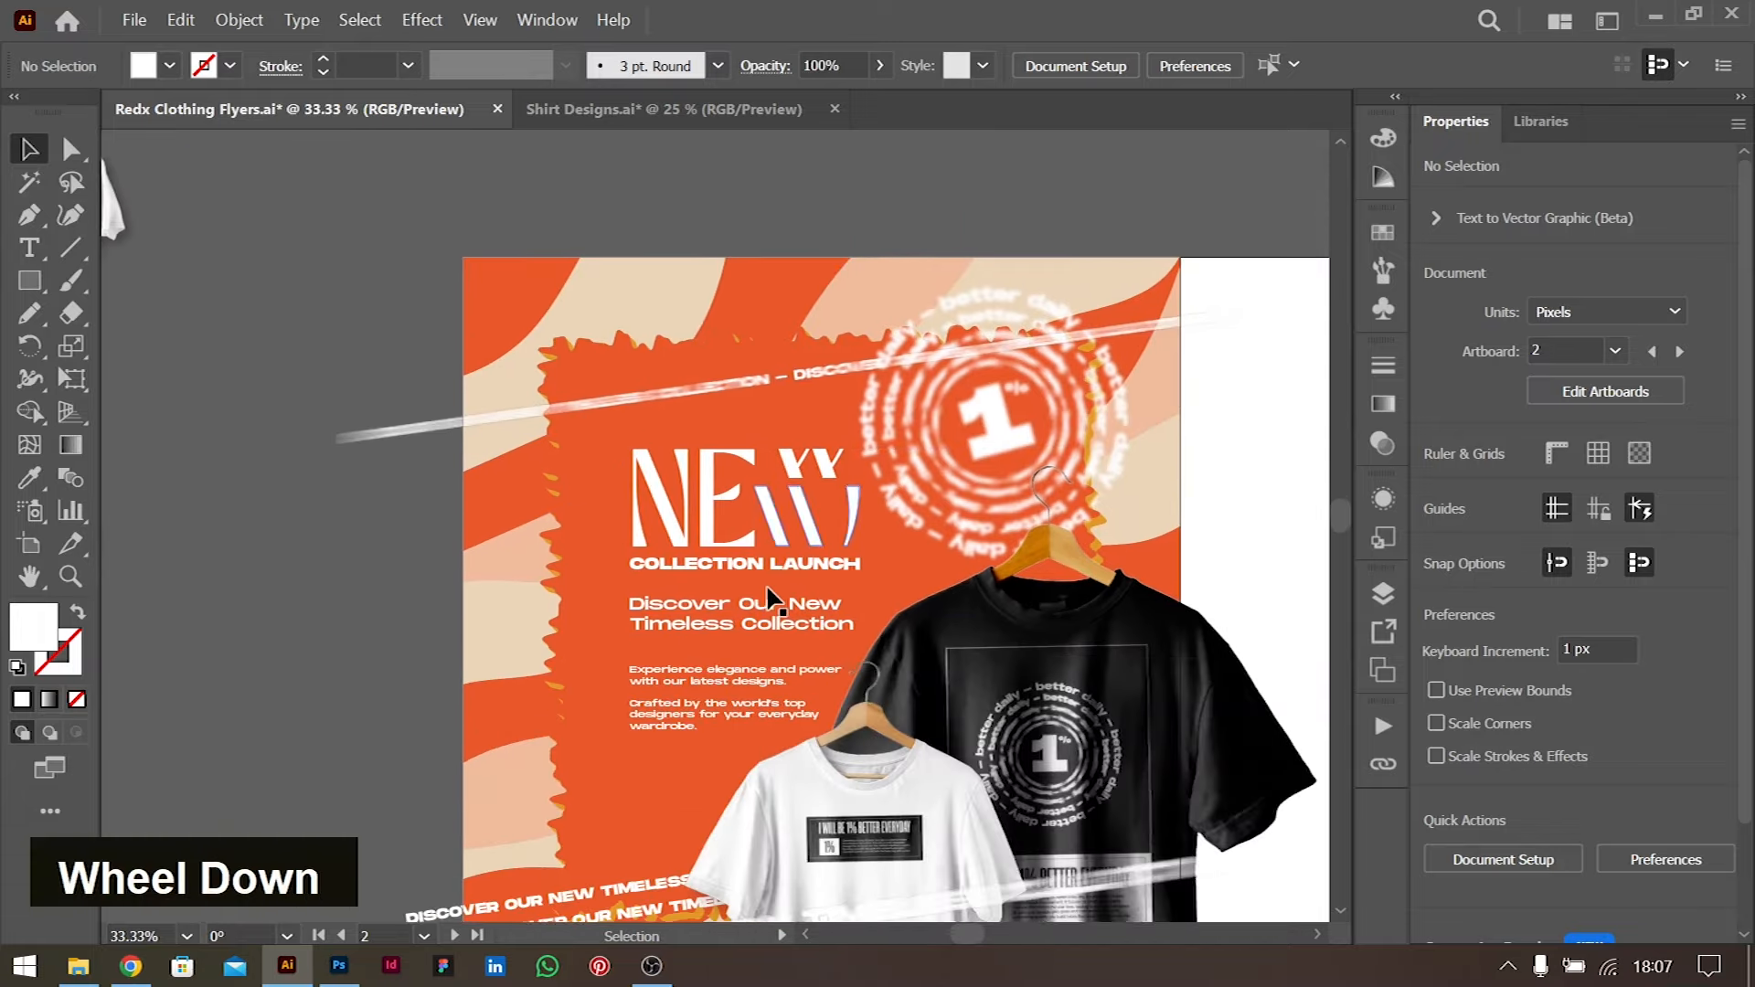
scroll(768, 599, "right", 3)
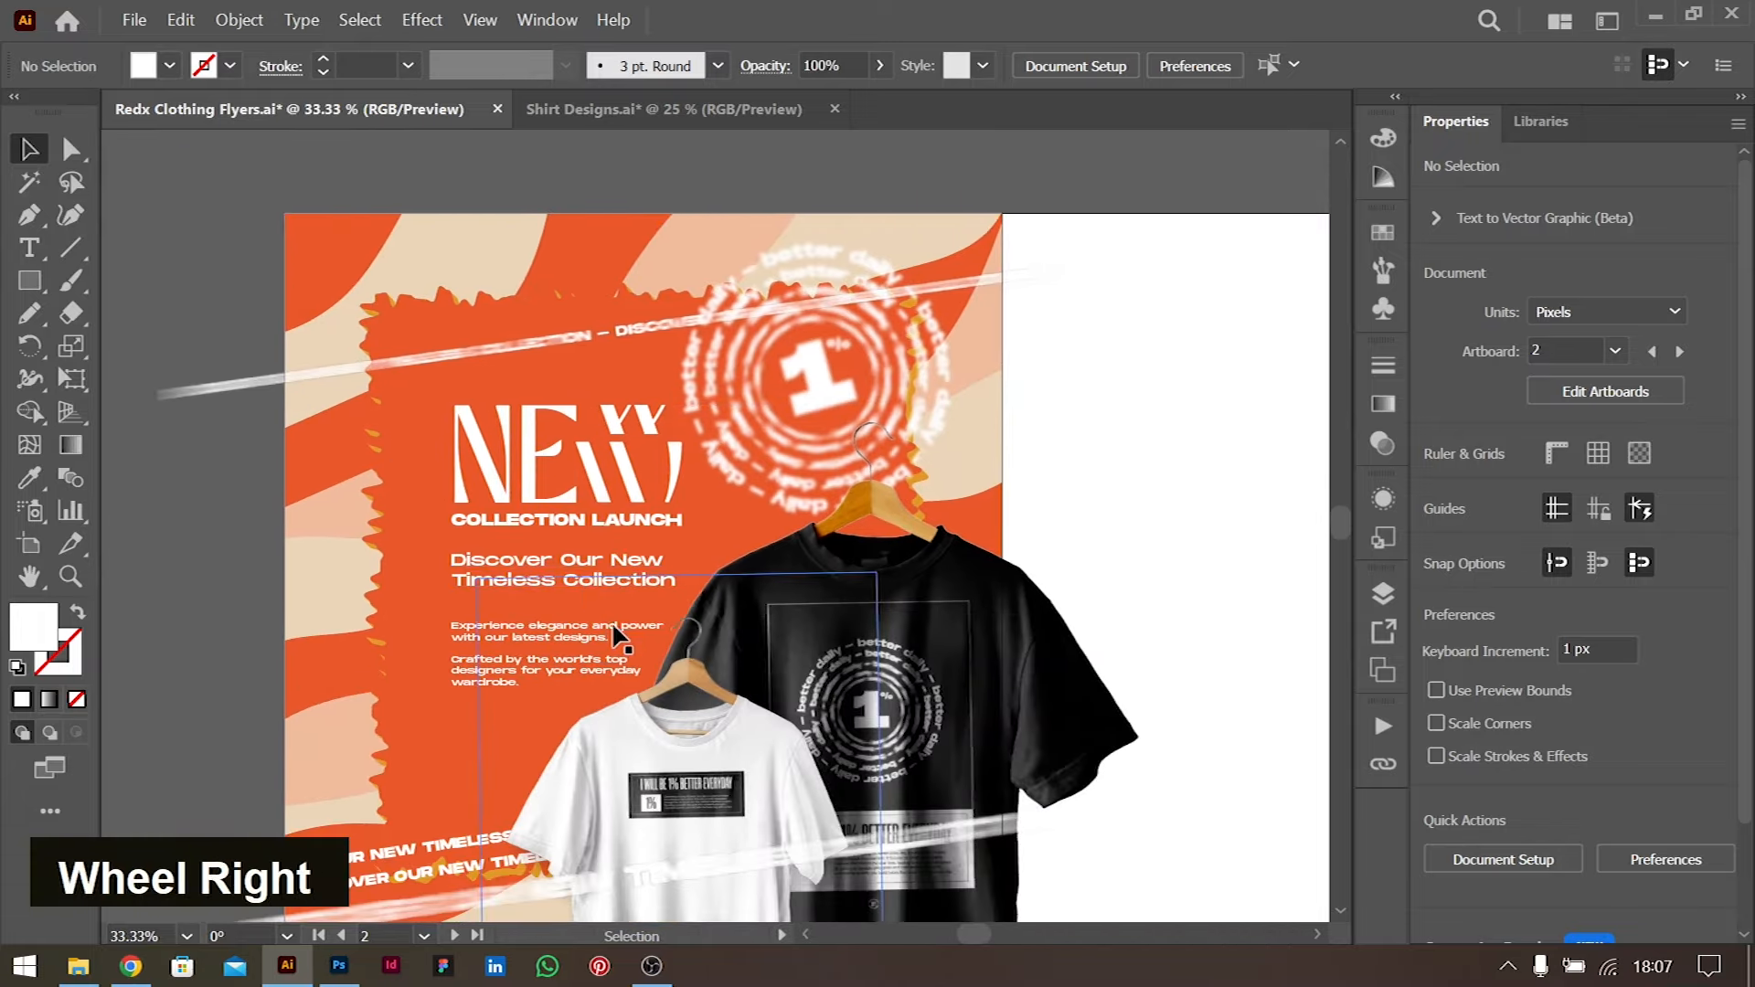
scroll(614, 630, "down", 3)
key("ctrl+equal")
scroll(521, 636, "left", 2)
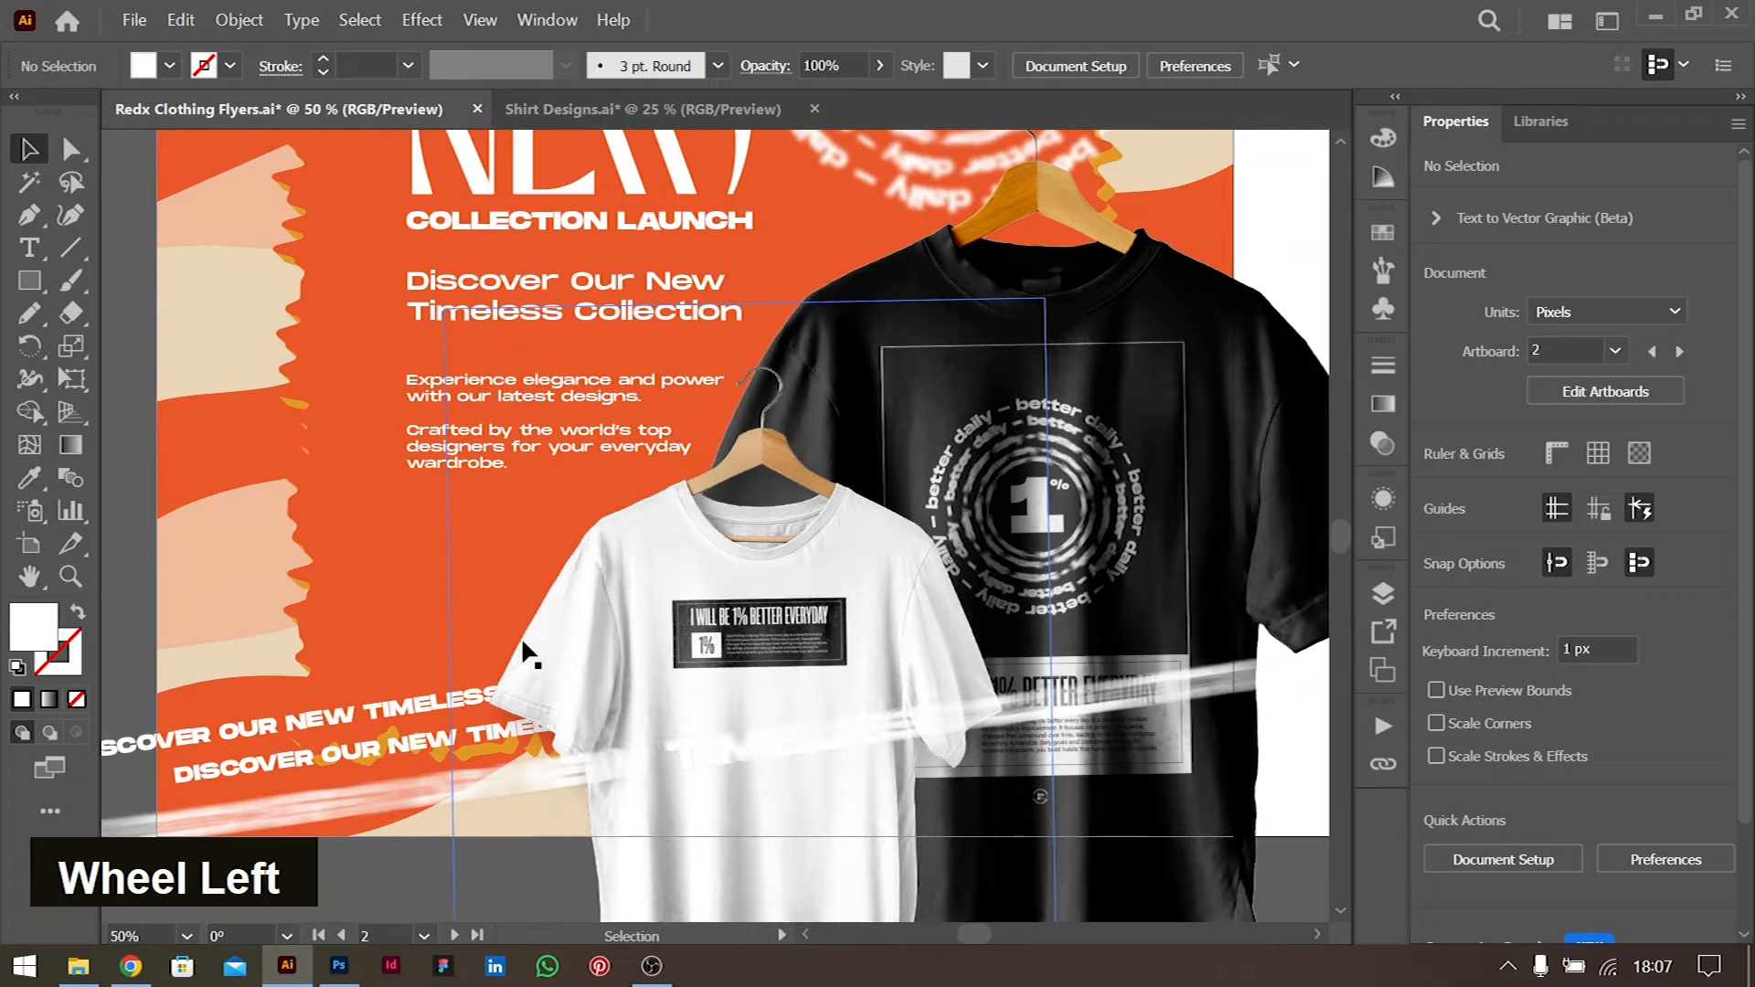
Switch to the ChatGPT page in Chrome, copy the call-to-action words "Shop Now" and return to Illustrator
key("alt+Tab")
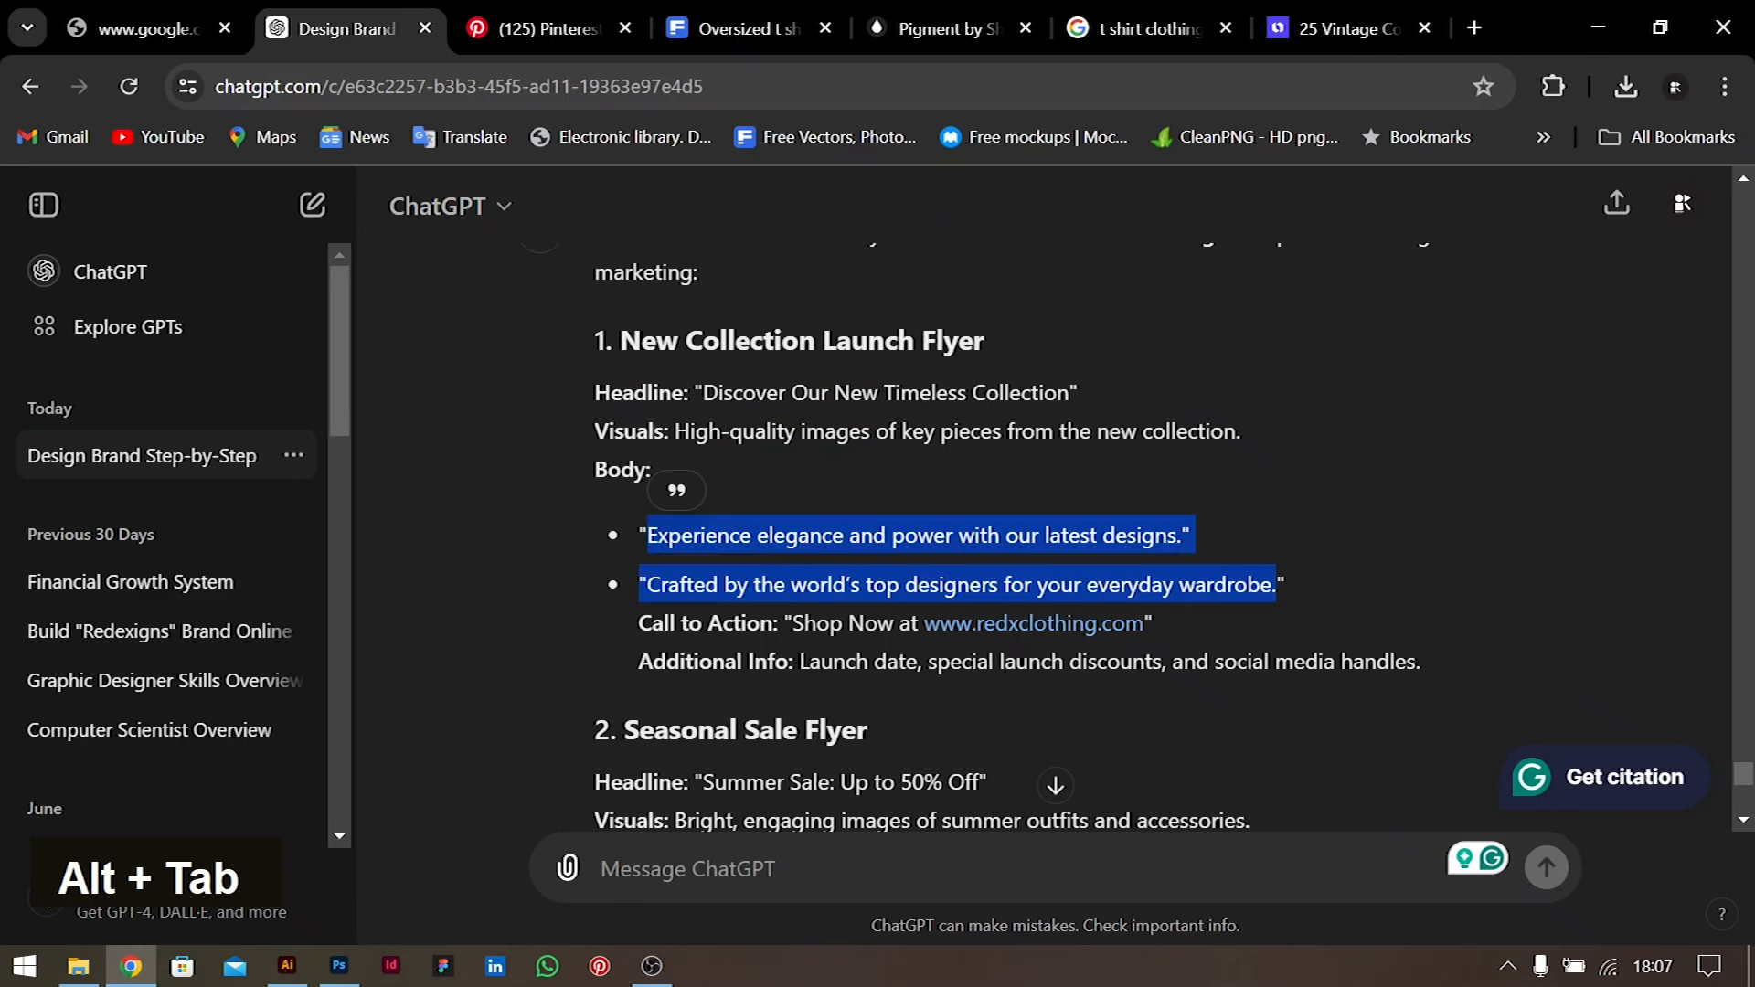
left_click(642, 629)
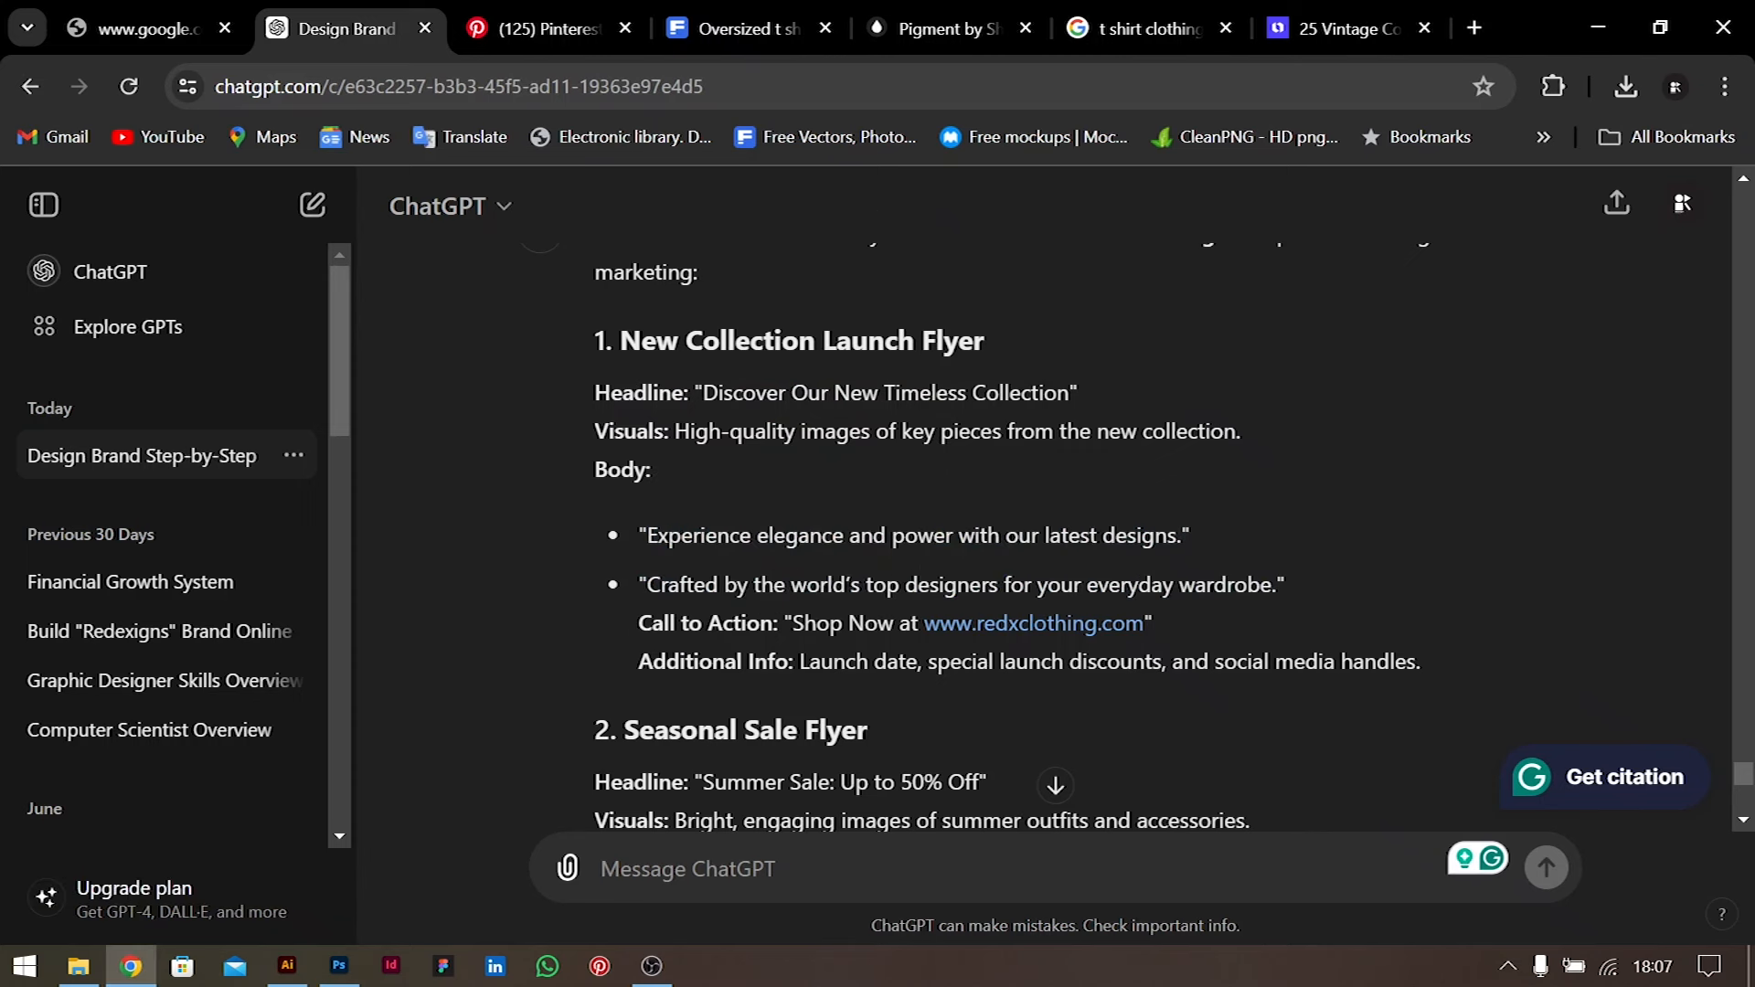
key("ctrl+c")
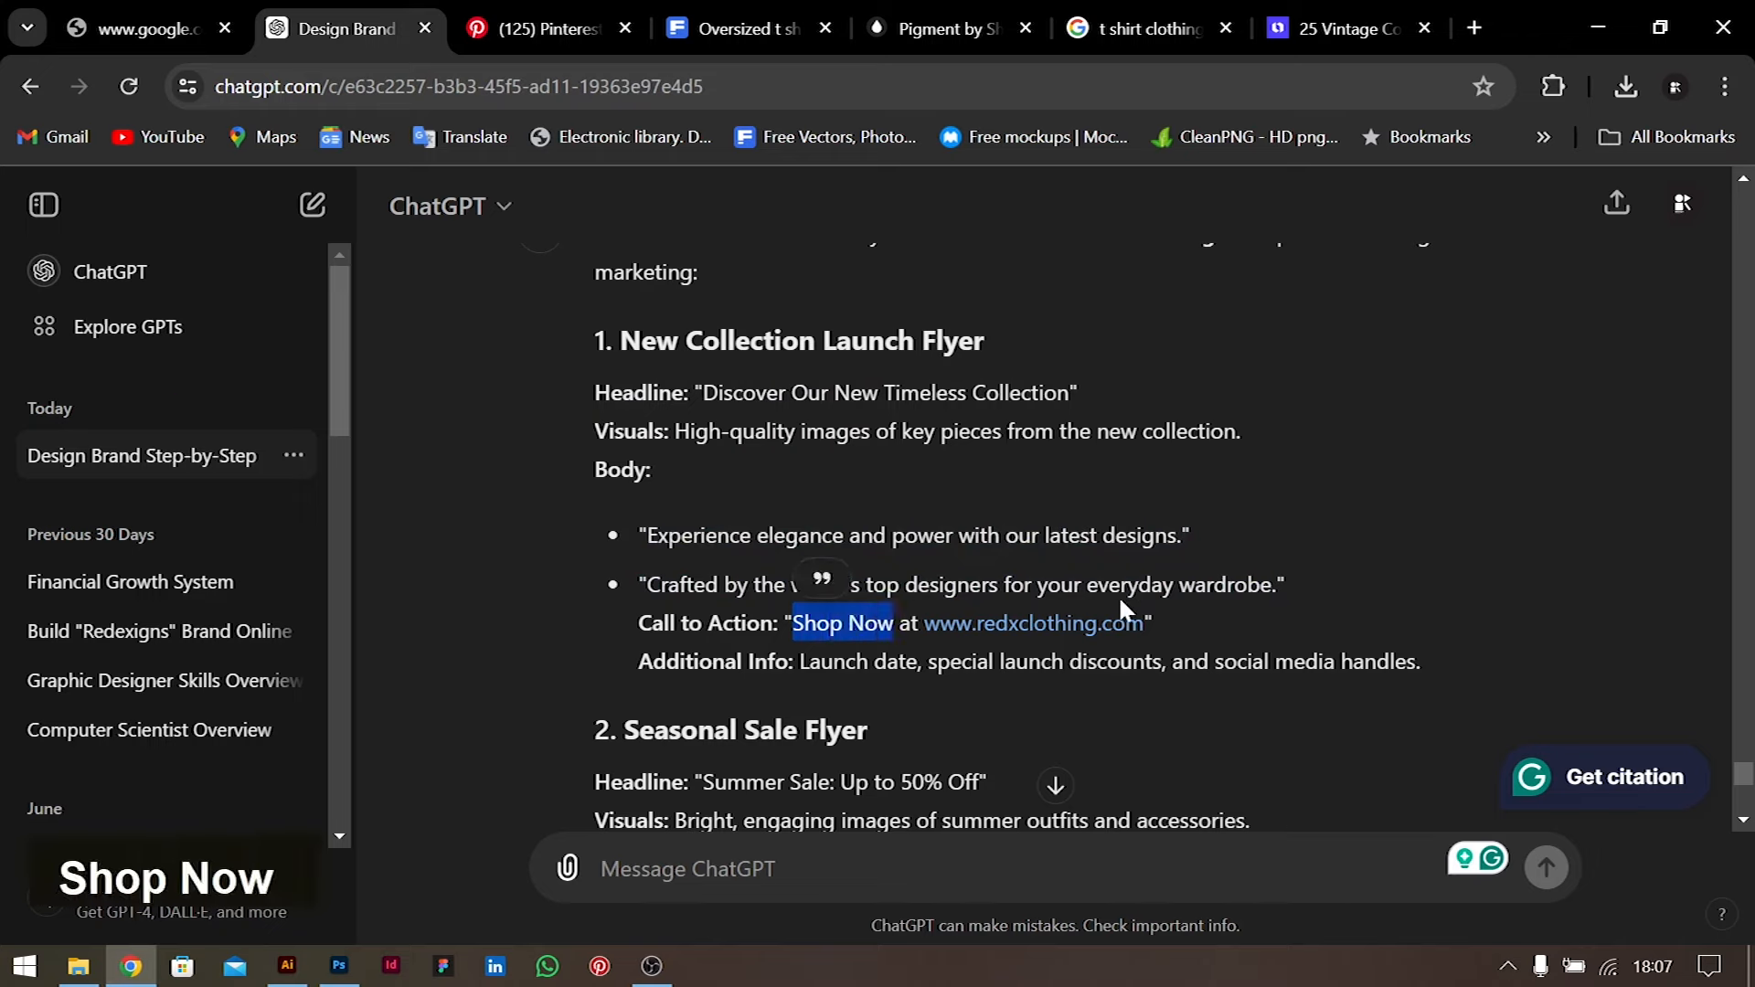
key("alt+Tab")
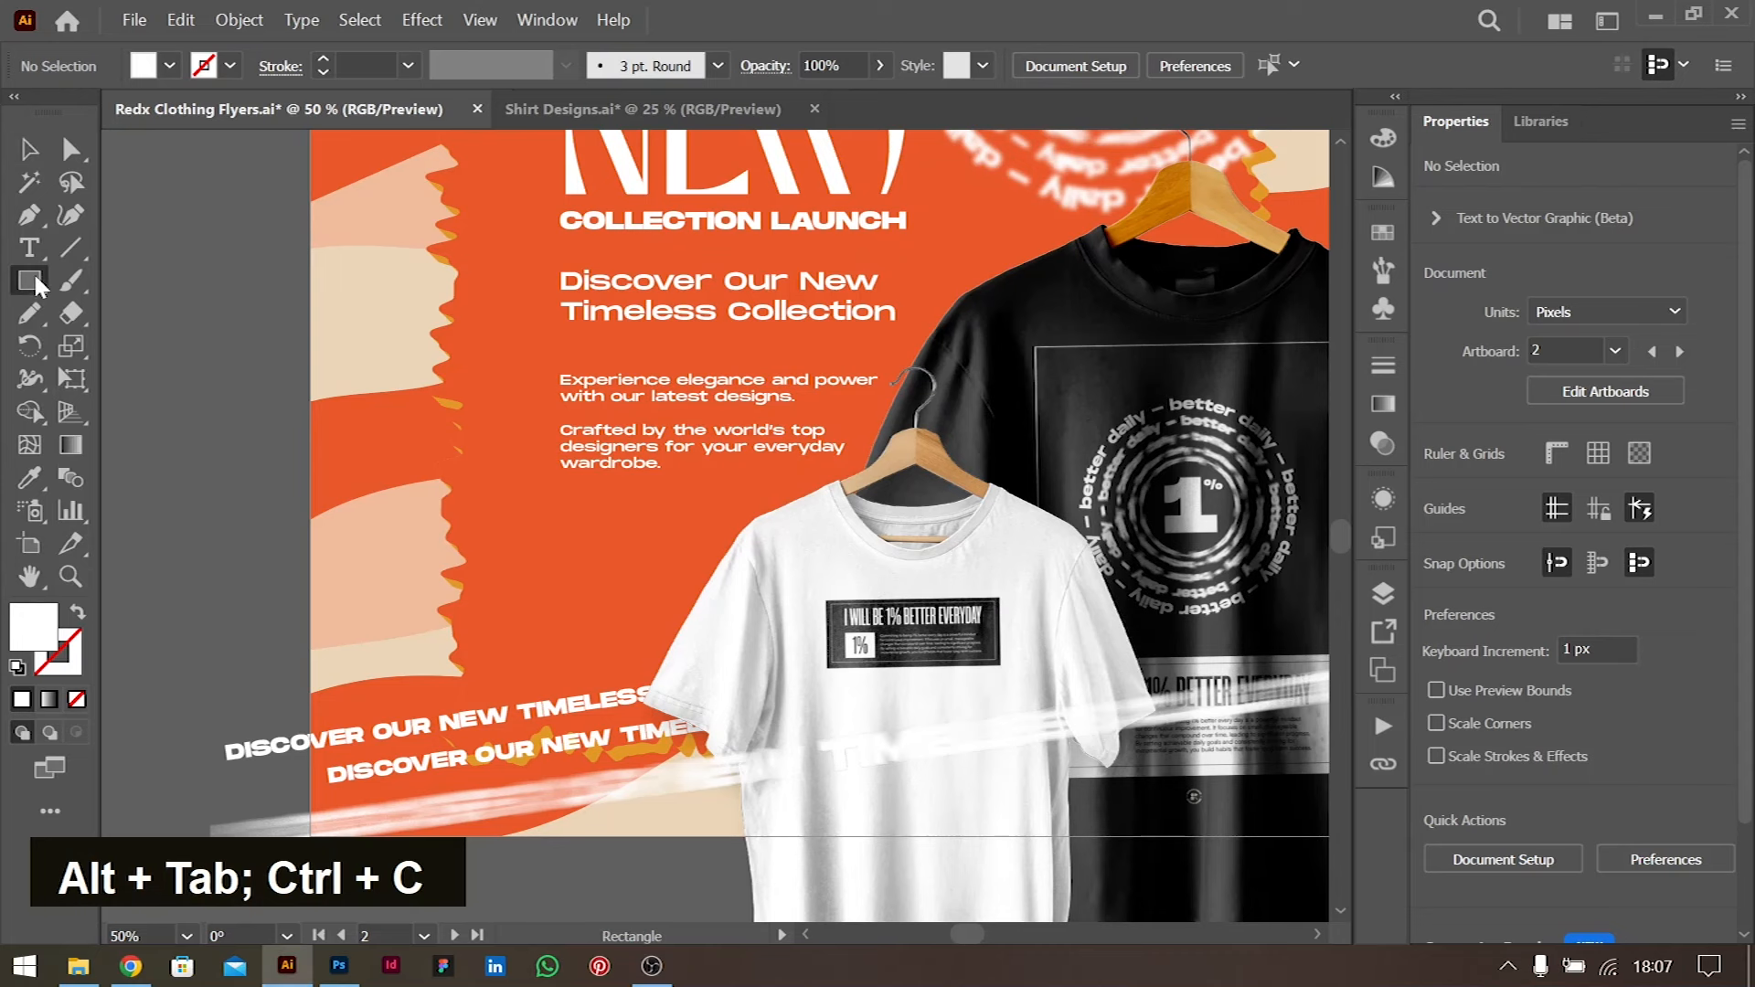
Draw a rectangle about 331 × 79 px beneath the body copy and fill it with the mustard-orange swatch
left_click(30, 282)
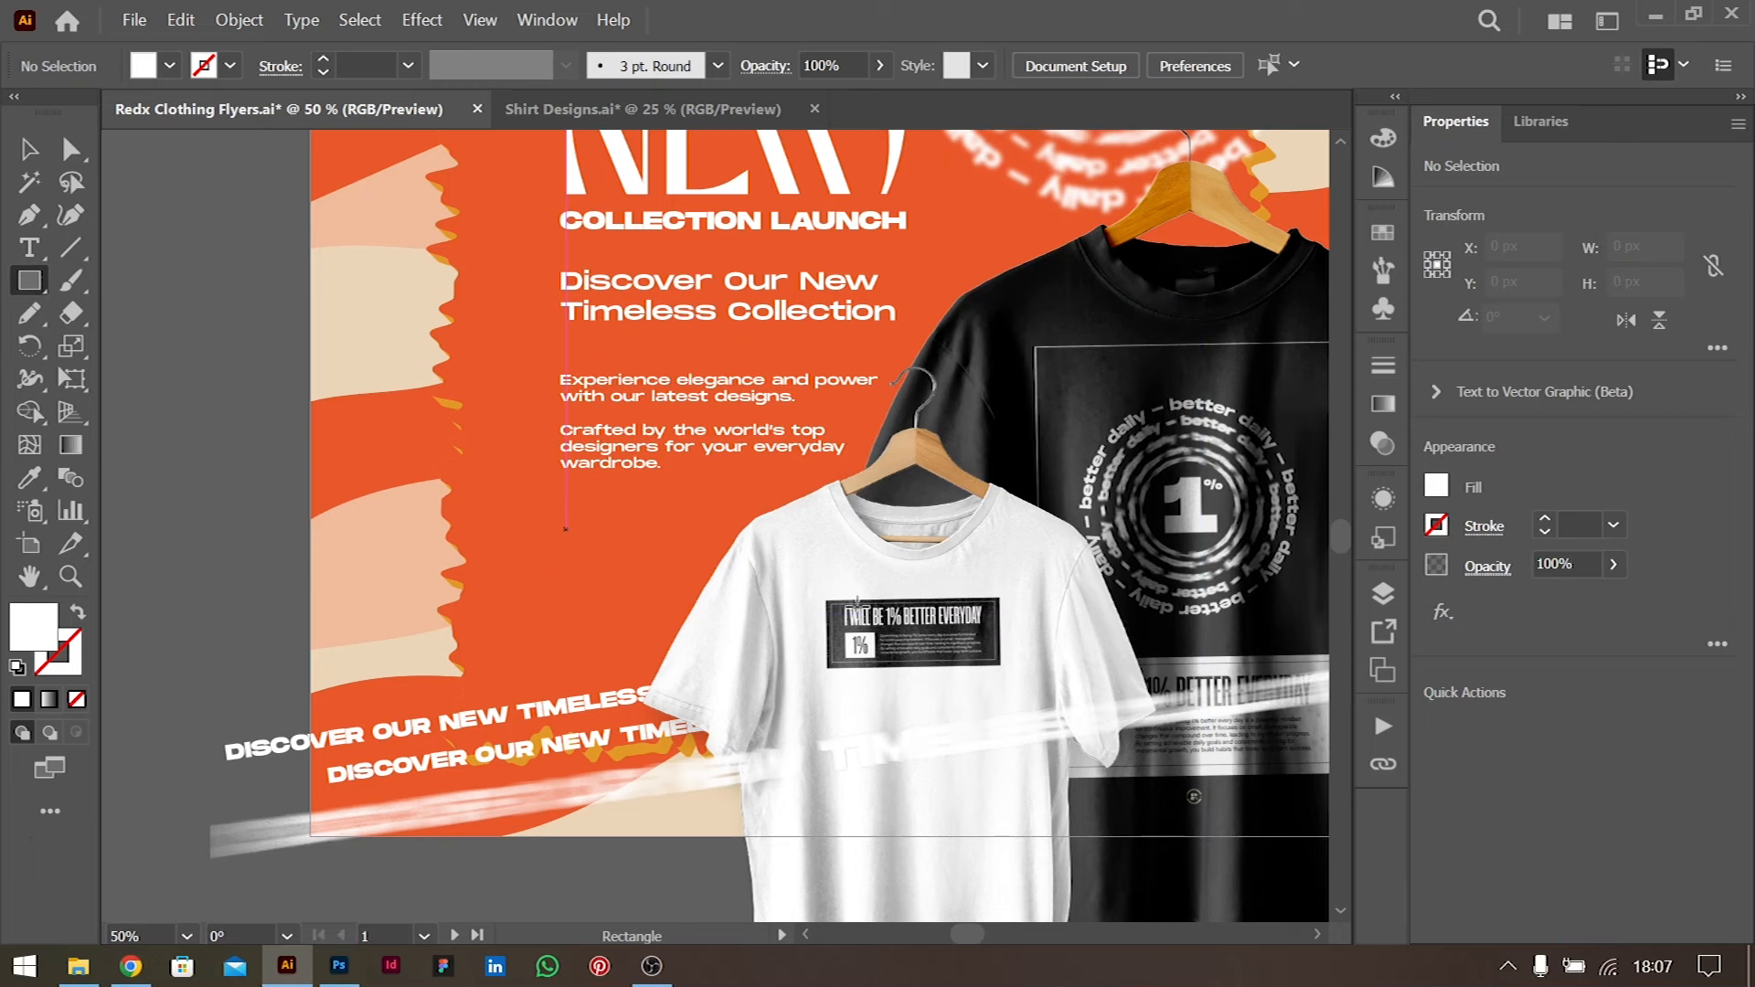
left_click_drag(565, 529, 896, 608)
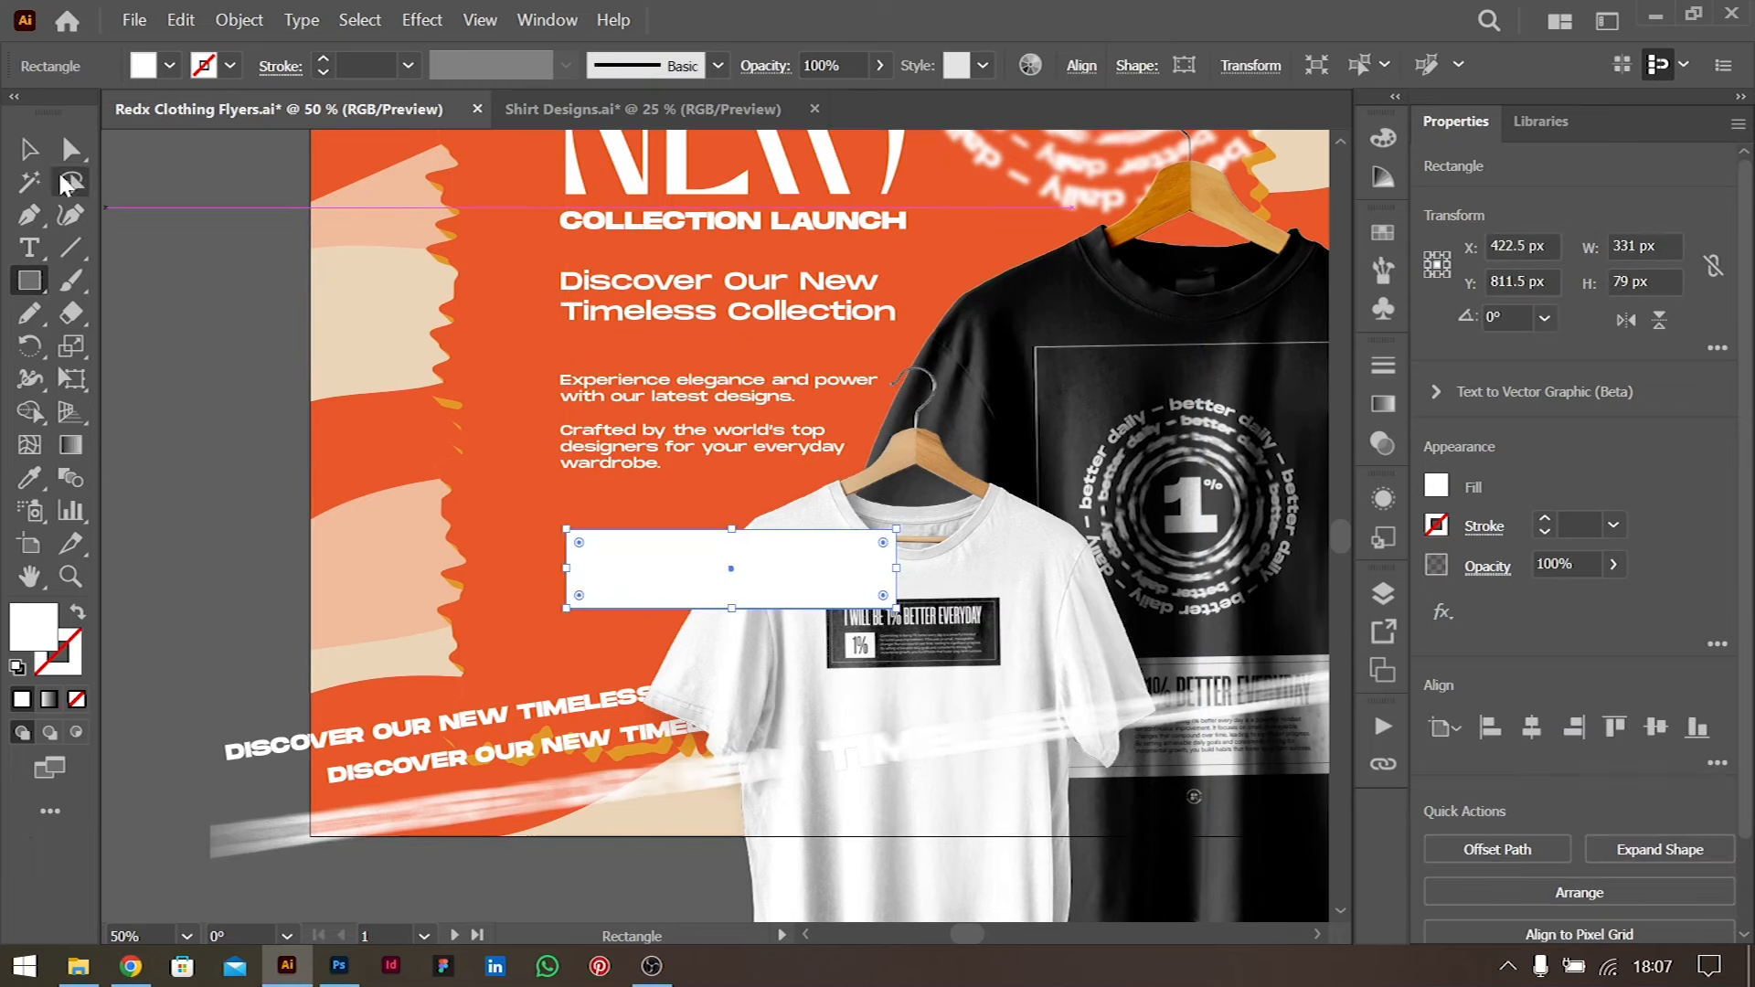
left_click(28, 148)
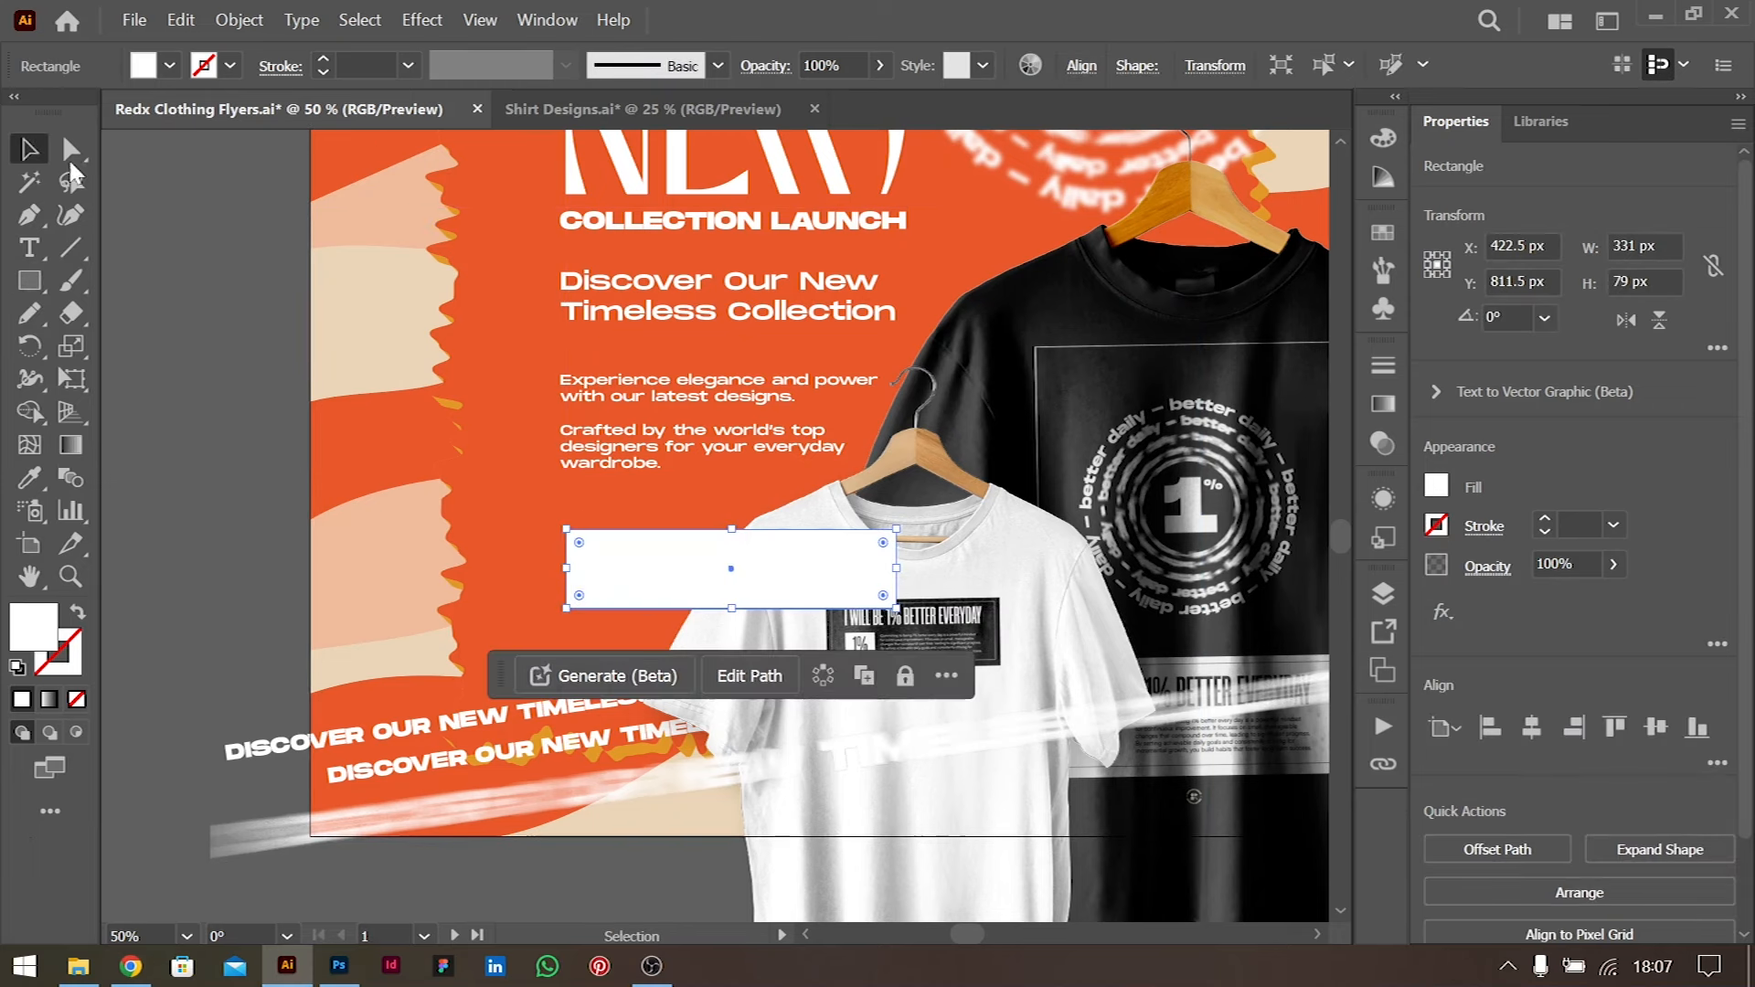
left_click(1437, 488)
left_click(1214, 708)
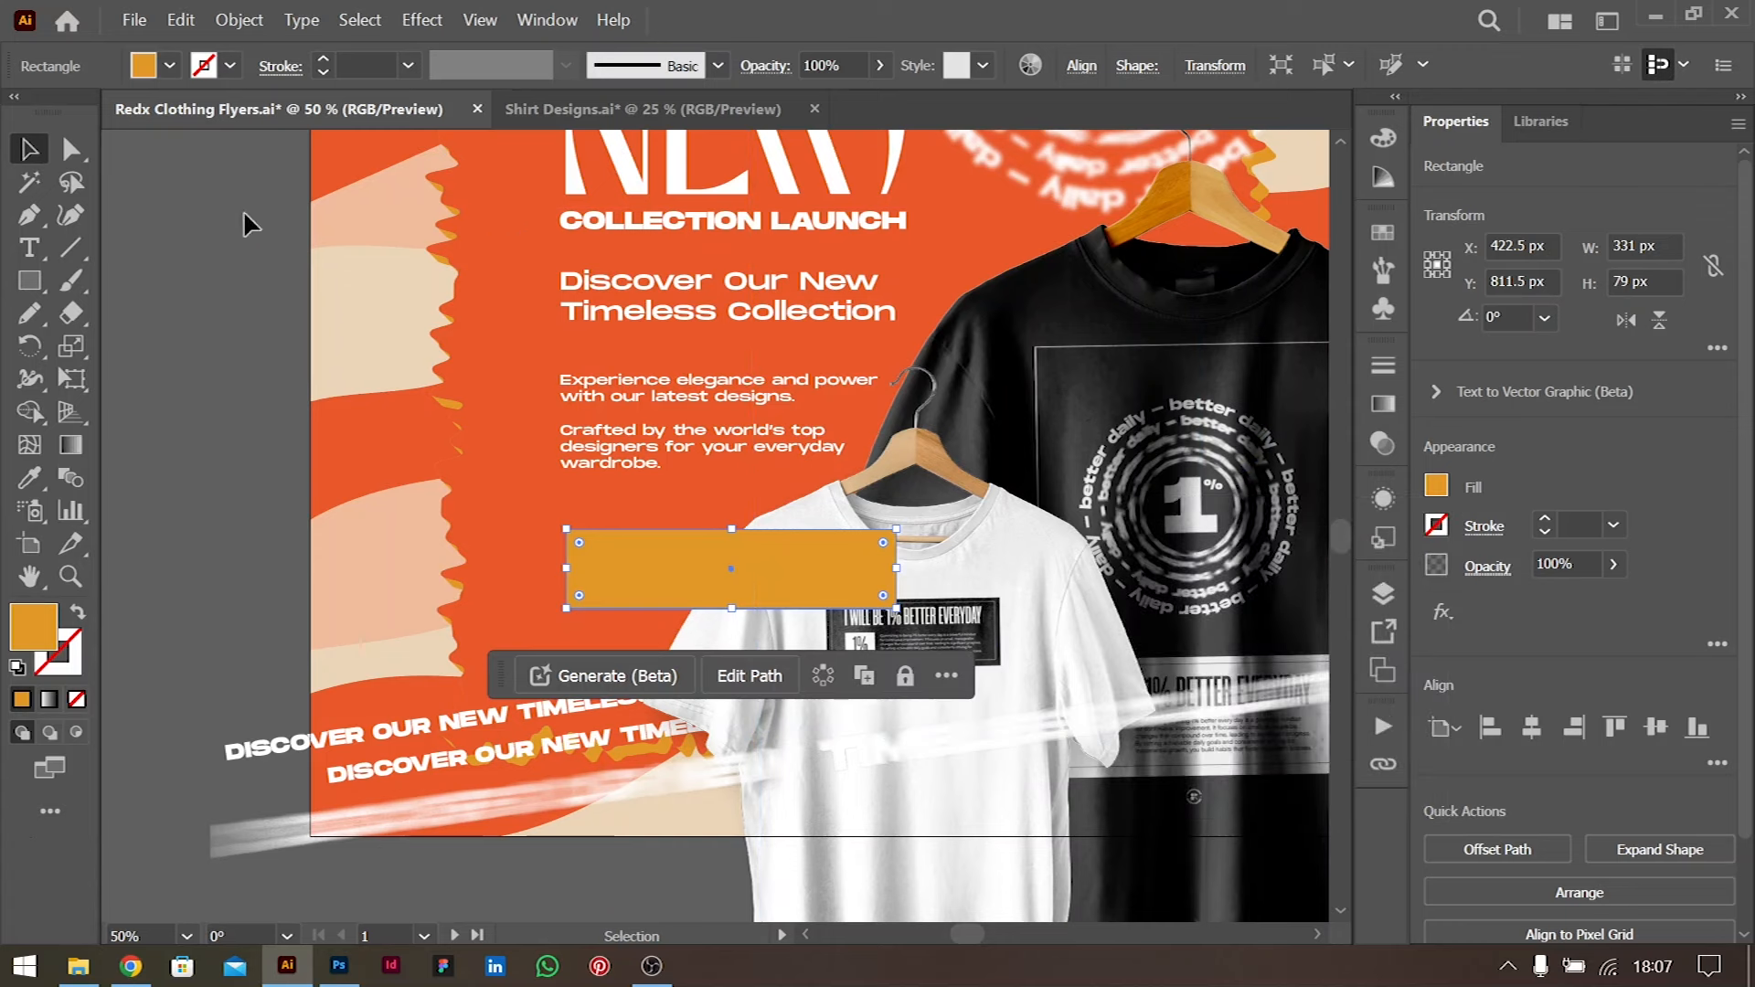
Duplicate the "Discover Our New Timeless Collection" subheading onto the rectangle, bring it to the front and change its text to "Shop Now"
left_click_drag(751, 288, 764, 585)
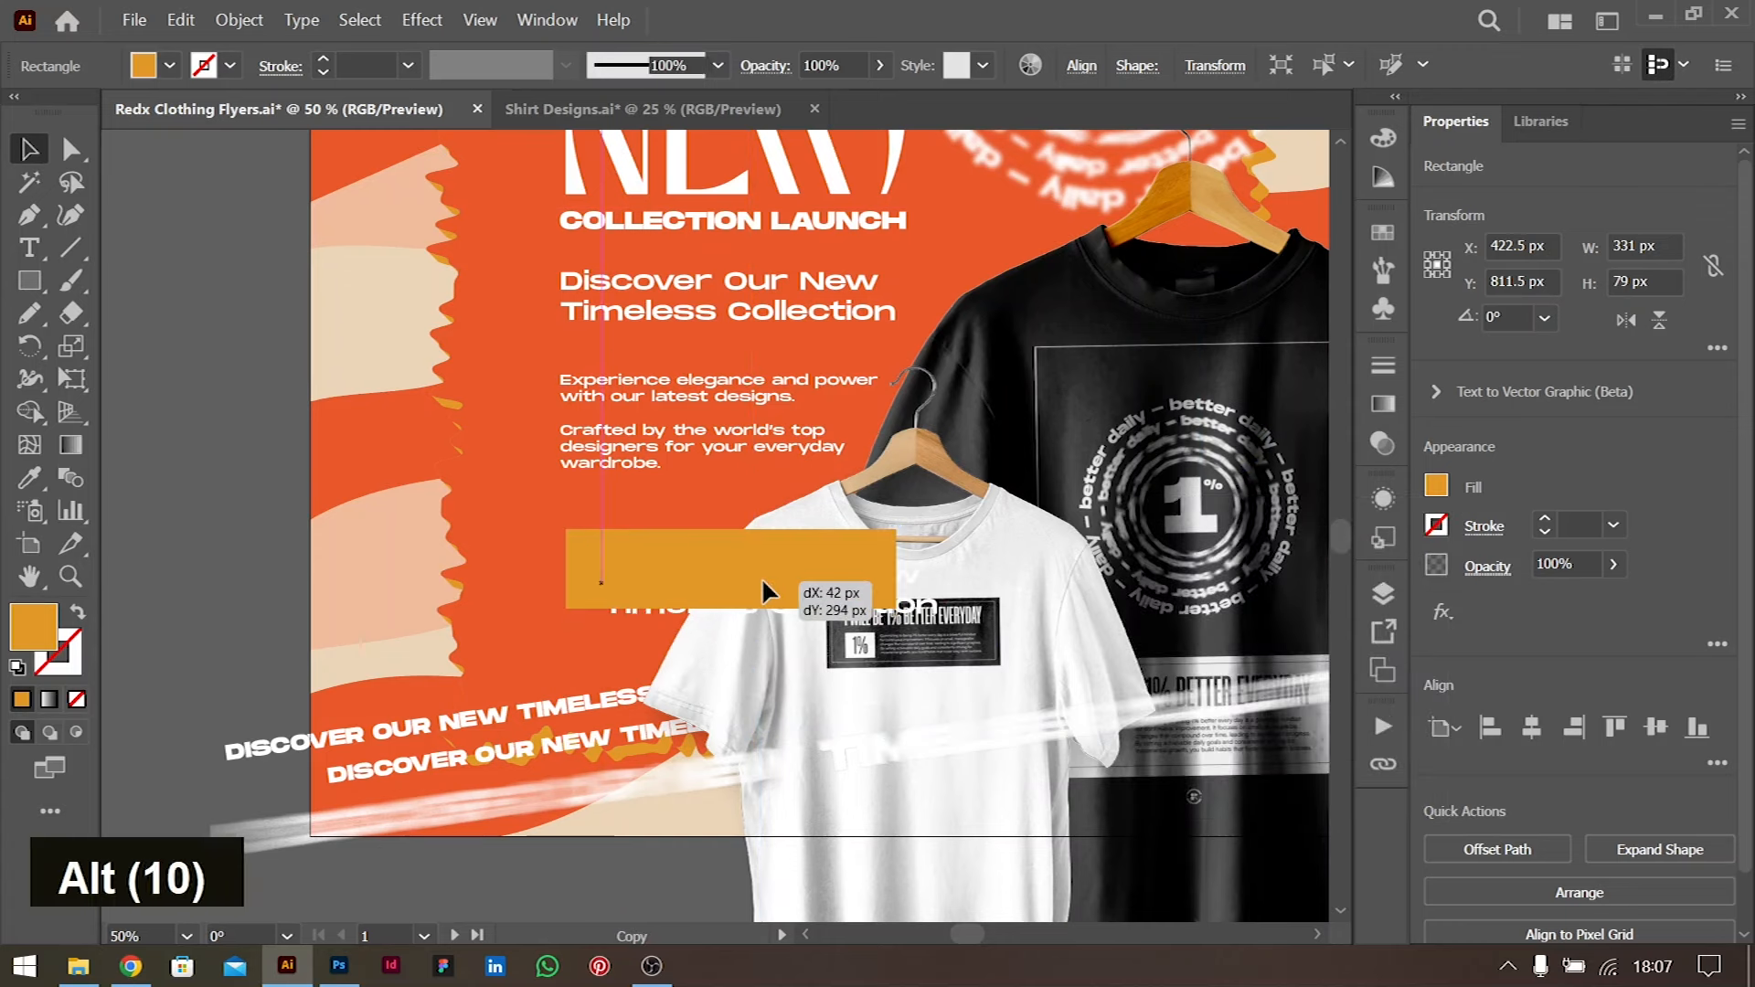
key("ctrl+shift+bracketright")
double_click(726, 568)
key("ctrl+a")
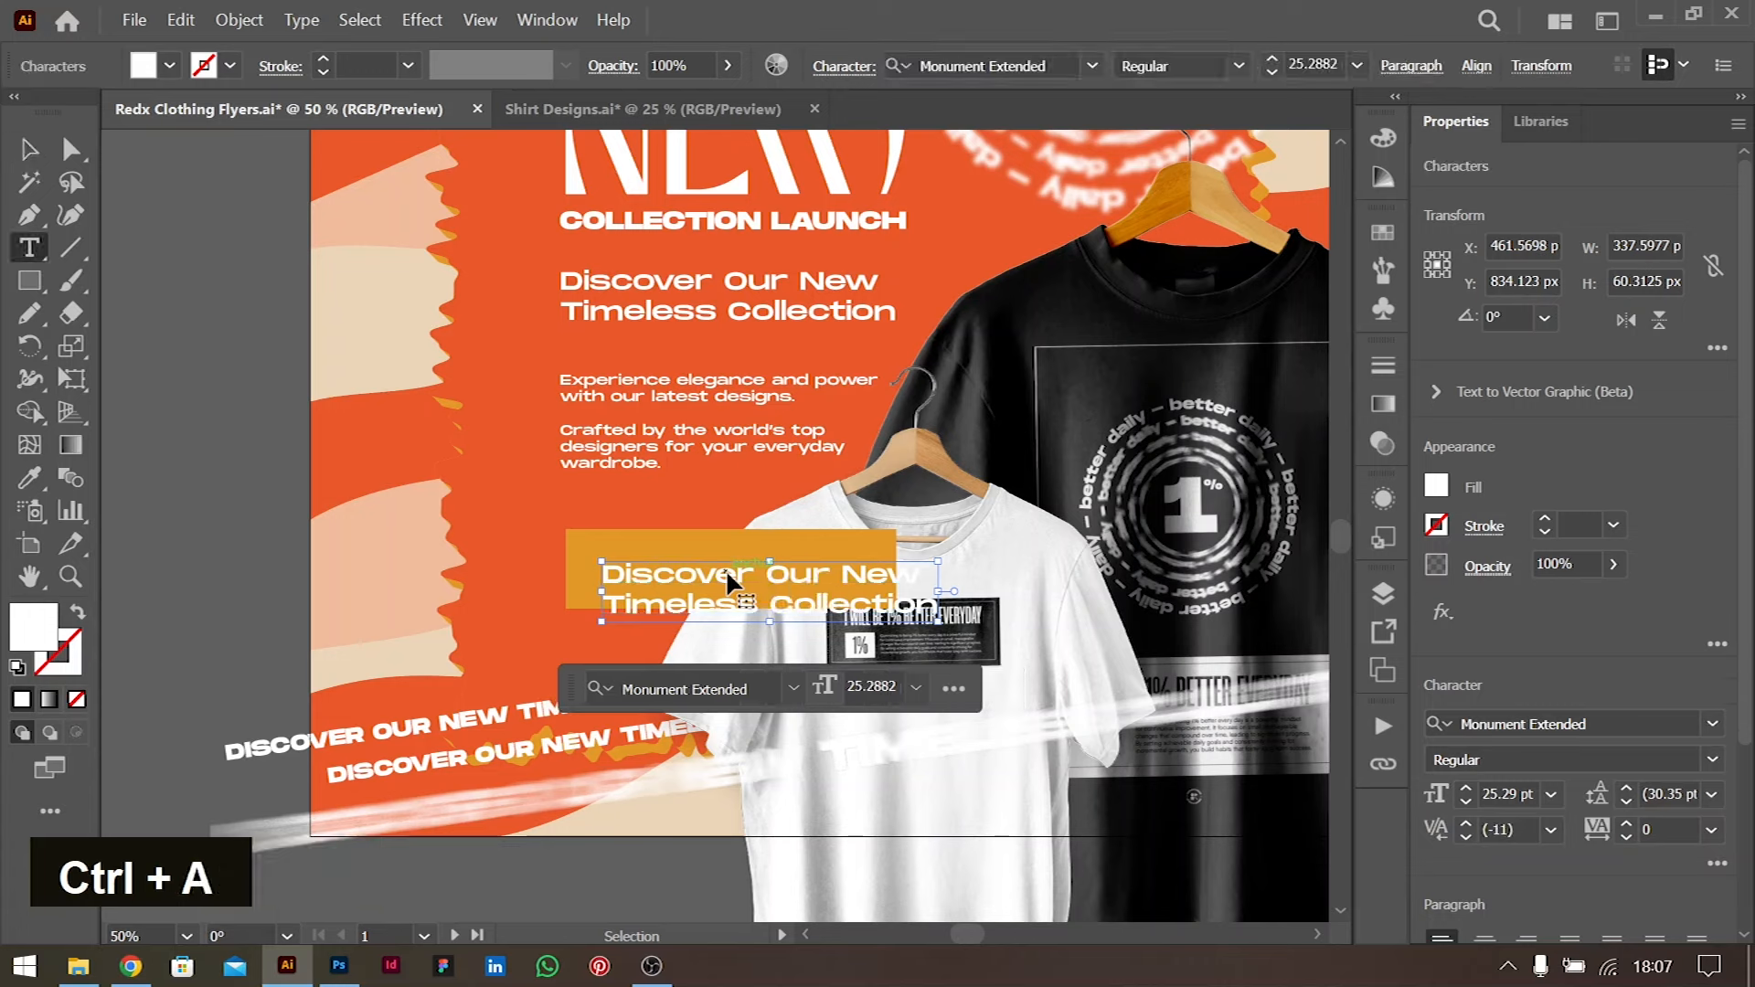
type("Shop Now")
left_click(31, 156)
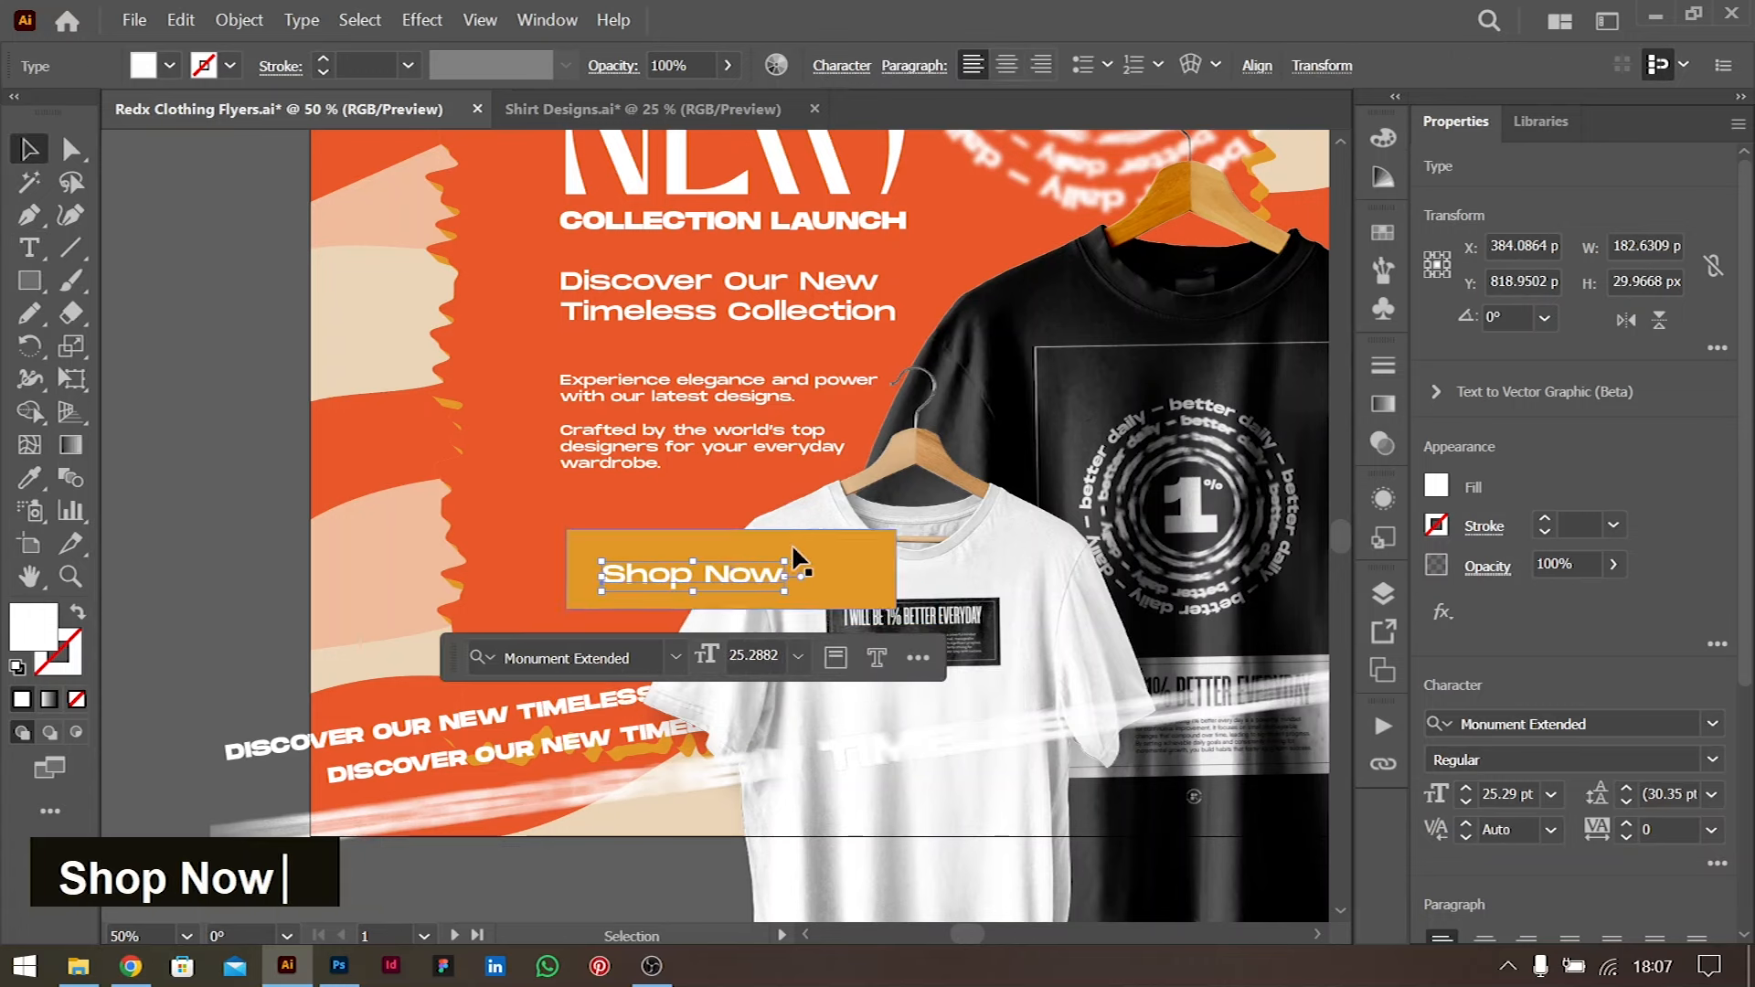
Set the "Shop Now" text to the Ultrabold weight and enlarge it to 35.29 pt
left_click_drag(740, 573, 735, 567)
left_click(1712, 759)
left_click(1509, 816)
key("ctrl+shift+period")
key("ctrl+shift+period")
key("ctrl+shift+period")
key("ctrl+shift+period")
key("ctrl+shift+period")
Position the "Shop Now" text inside the mustard-orange rectangle, vertically centred with a small left margin
key("shift+Down")
key("Up")
key("Up")
key("Up")
key("Up")
key("Up")
key("Up")
key("Right")
key("Right")
key("Right")
key("Right")
key("Right")
key("ctrl+minus")
key("ctrl+minus")
left_click_drag(764, 528, 752, 529)
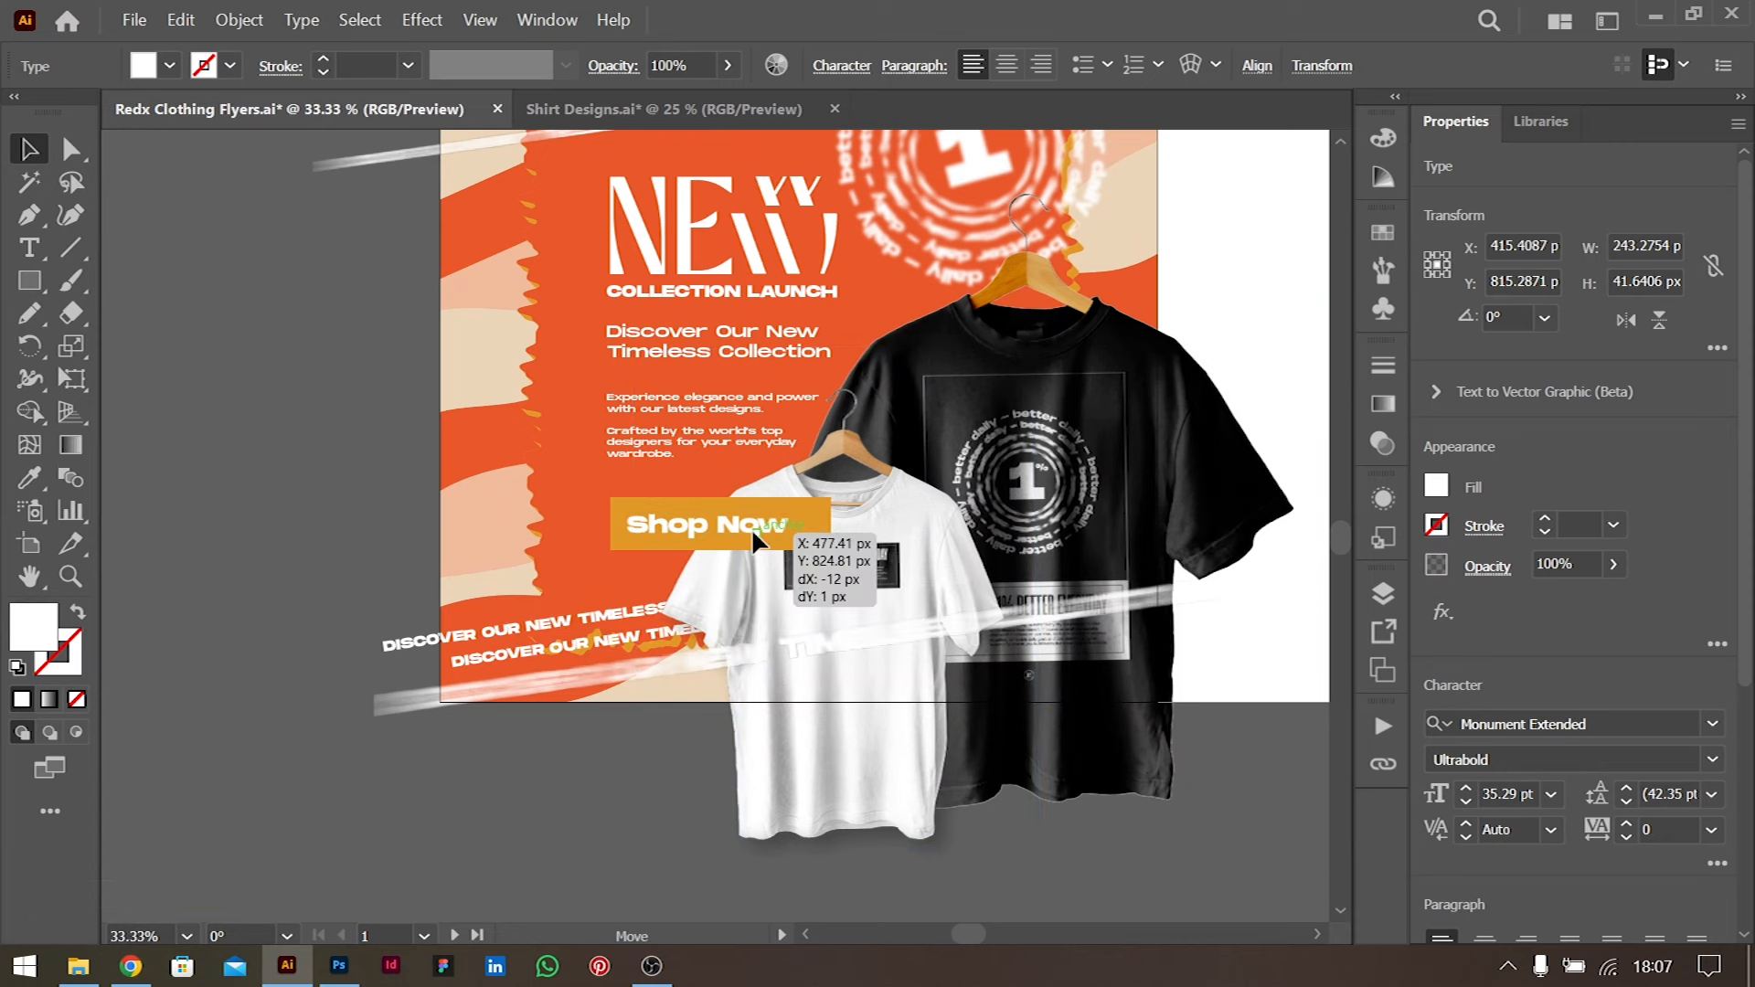
Narrow the "Shop Now" rectangle from its right side to 293 px wide so the text is evenly padded
left_click(821, 510)
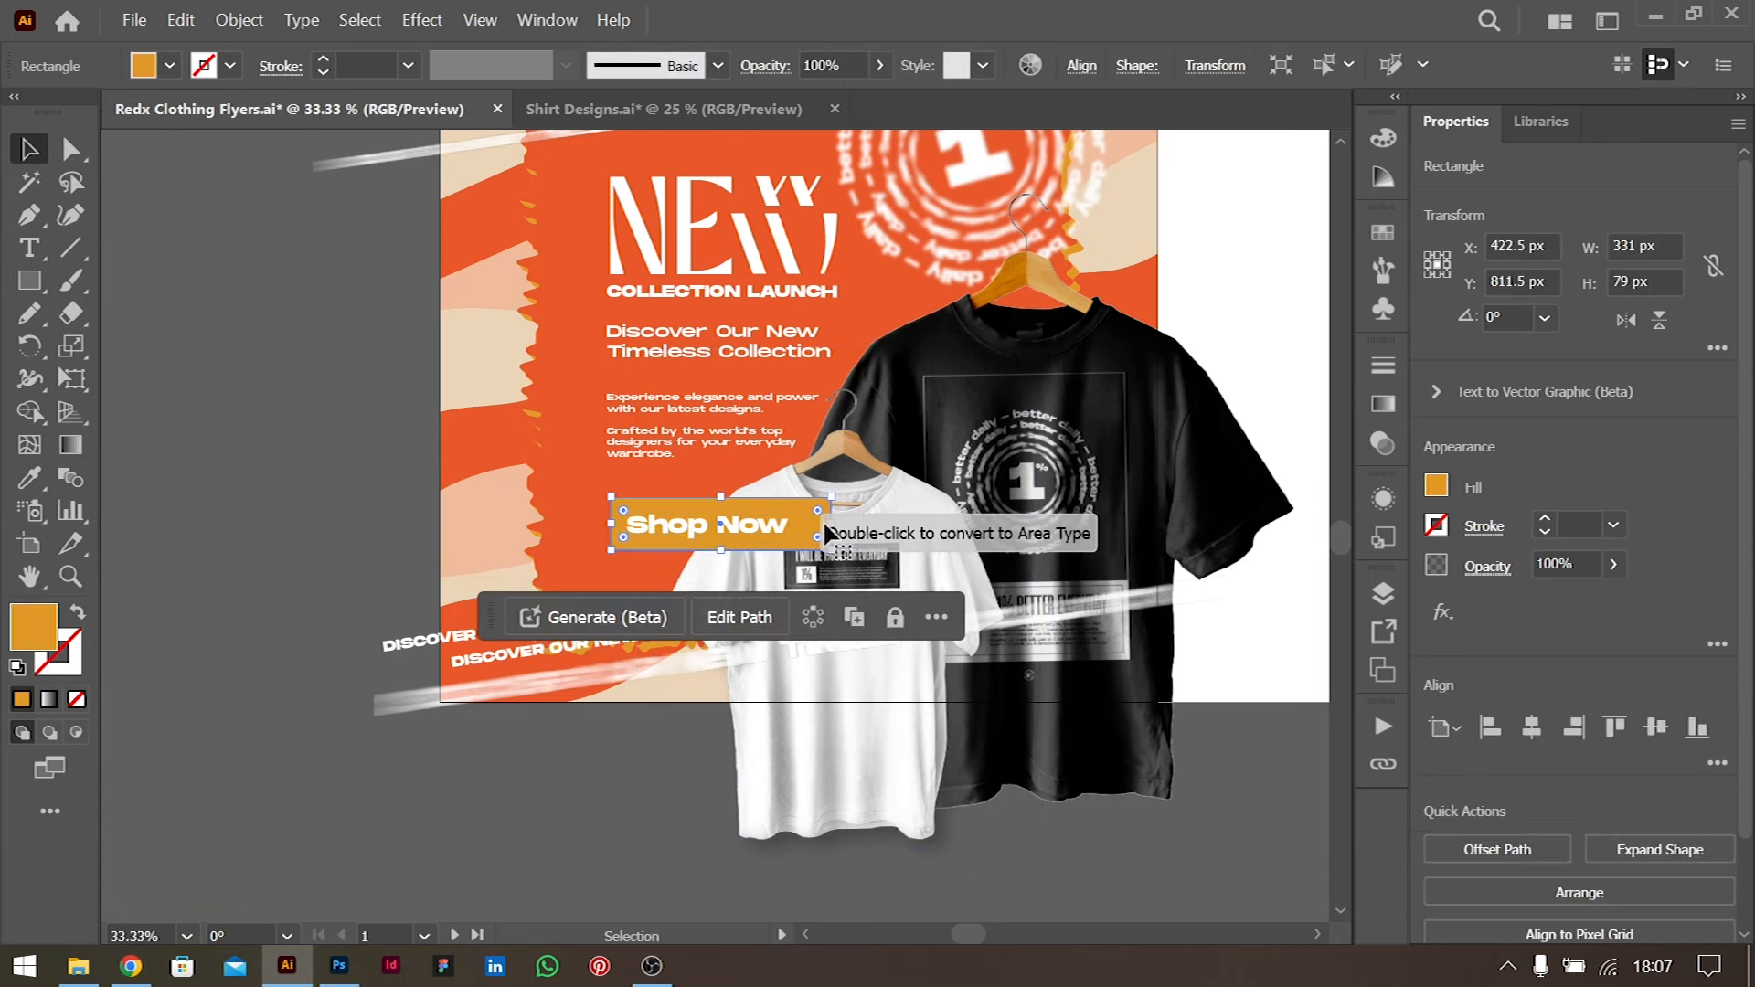
left_click_drag(819, 525, 804, 528)
left_click(1154, 461)
Check the website address in the ChatGPT call to action in Chrome, and return to Illustrator
key("alt+Tab")
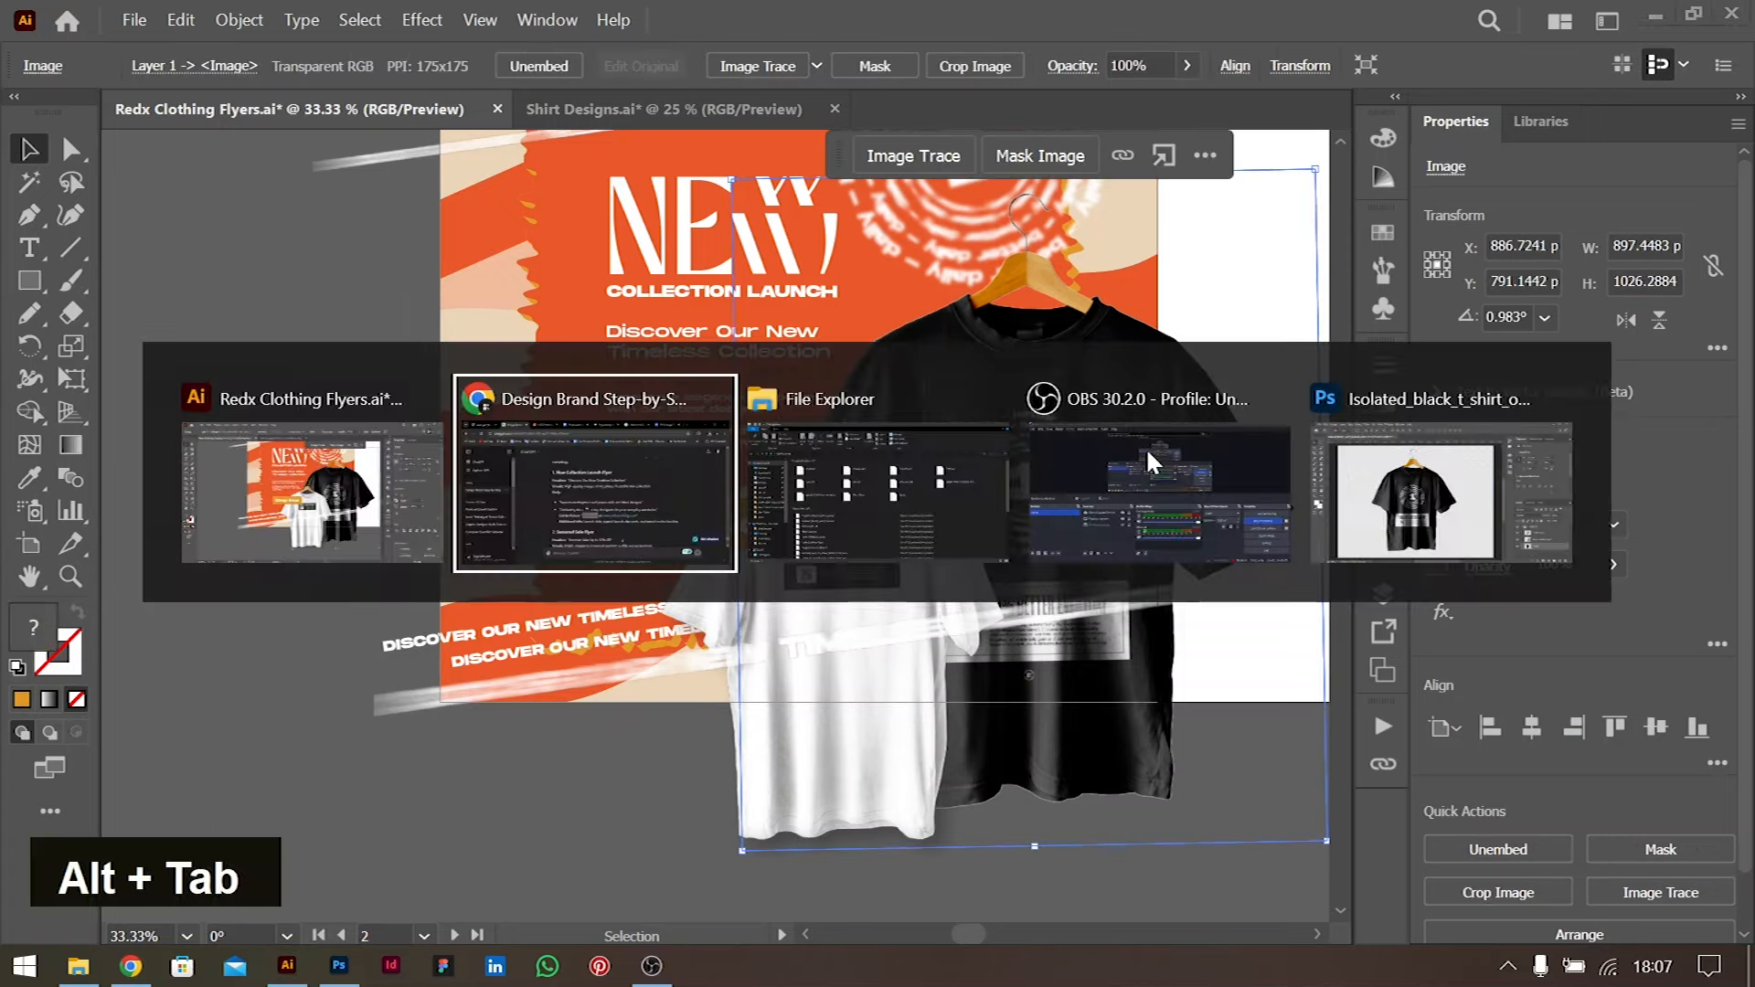
left_click(966, 639)
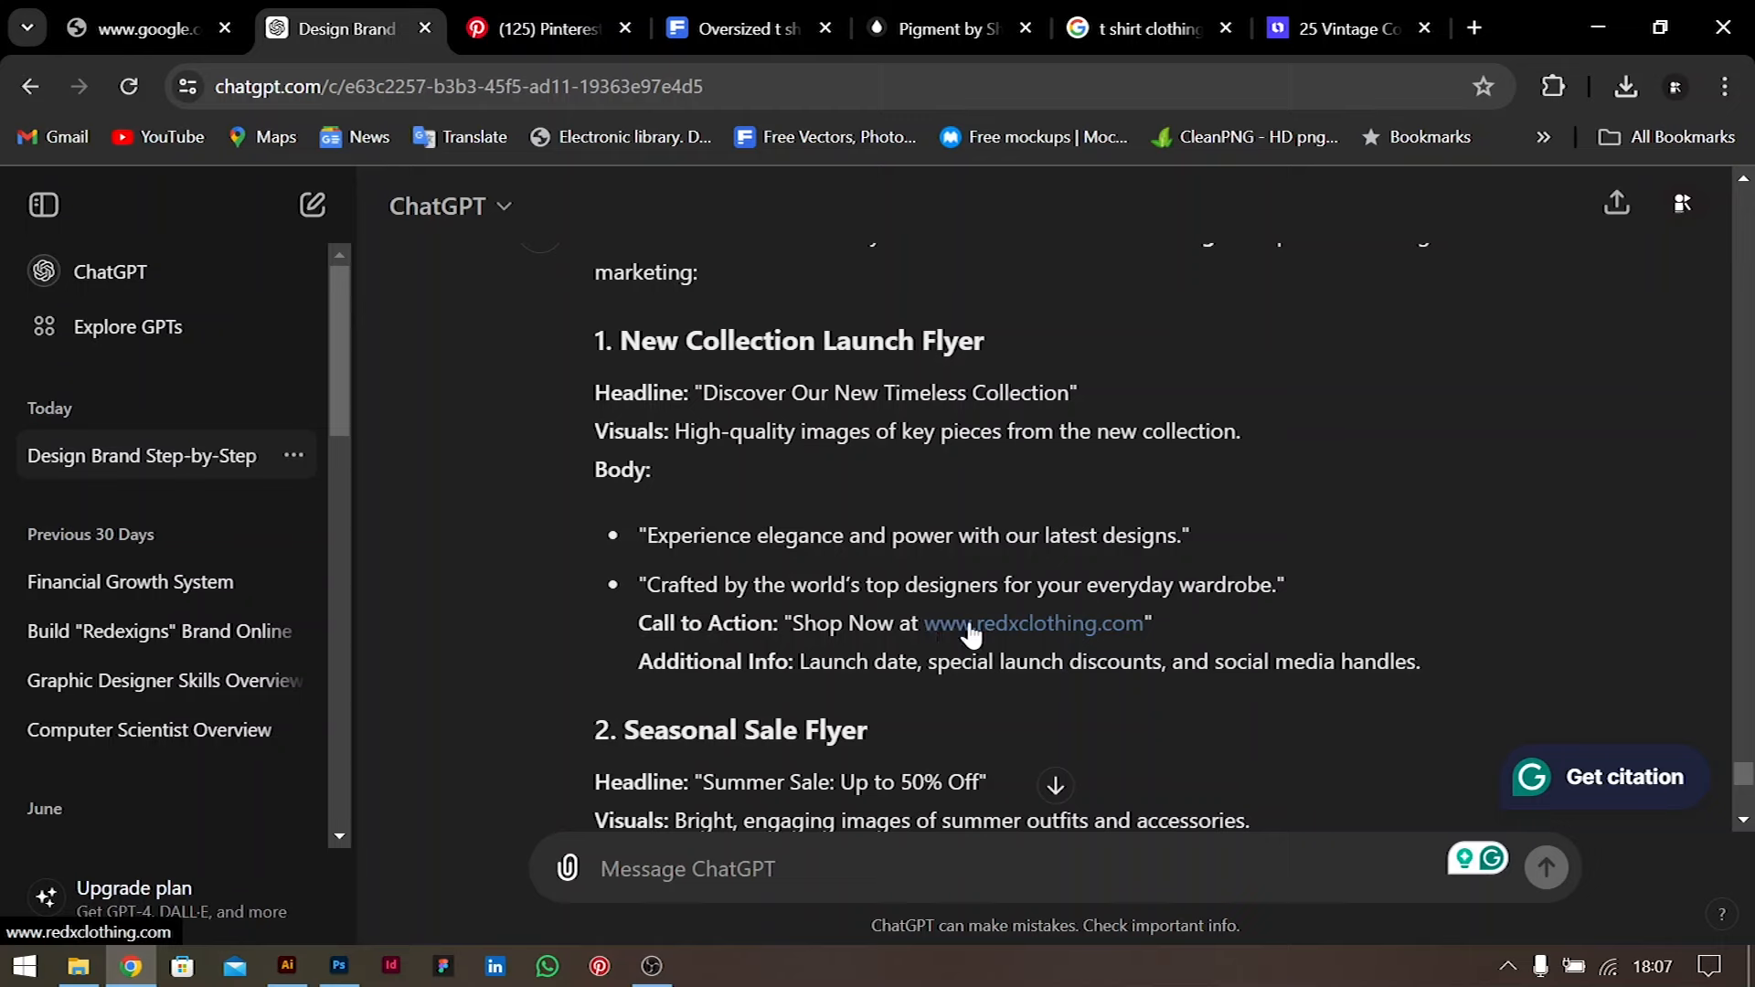
key("alt+Tab")
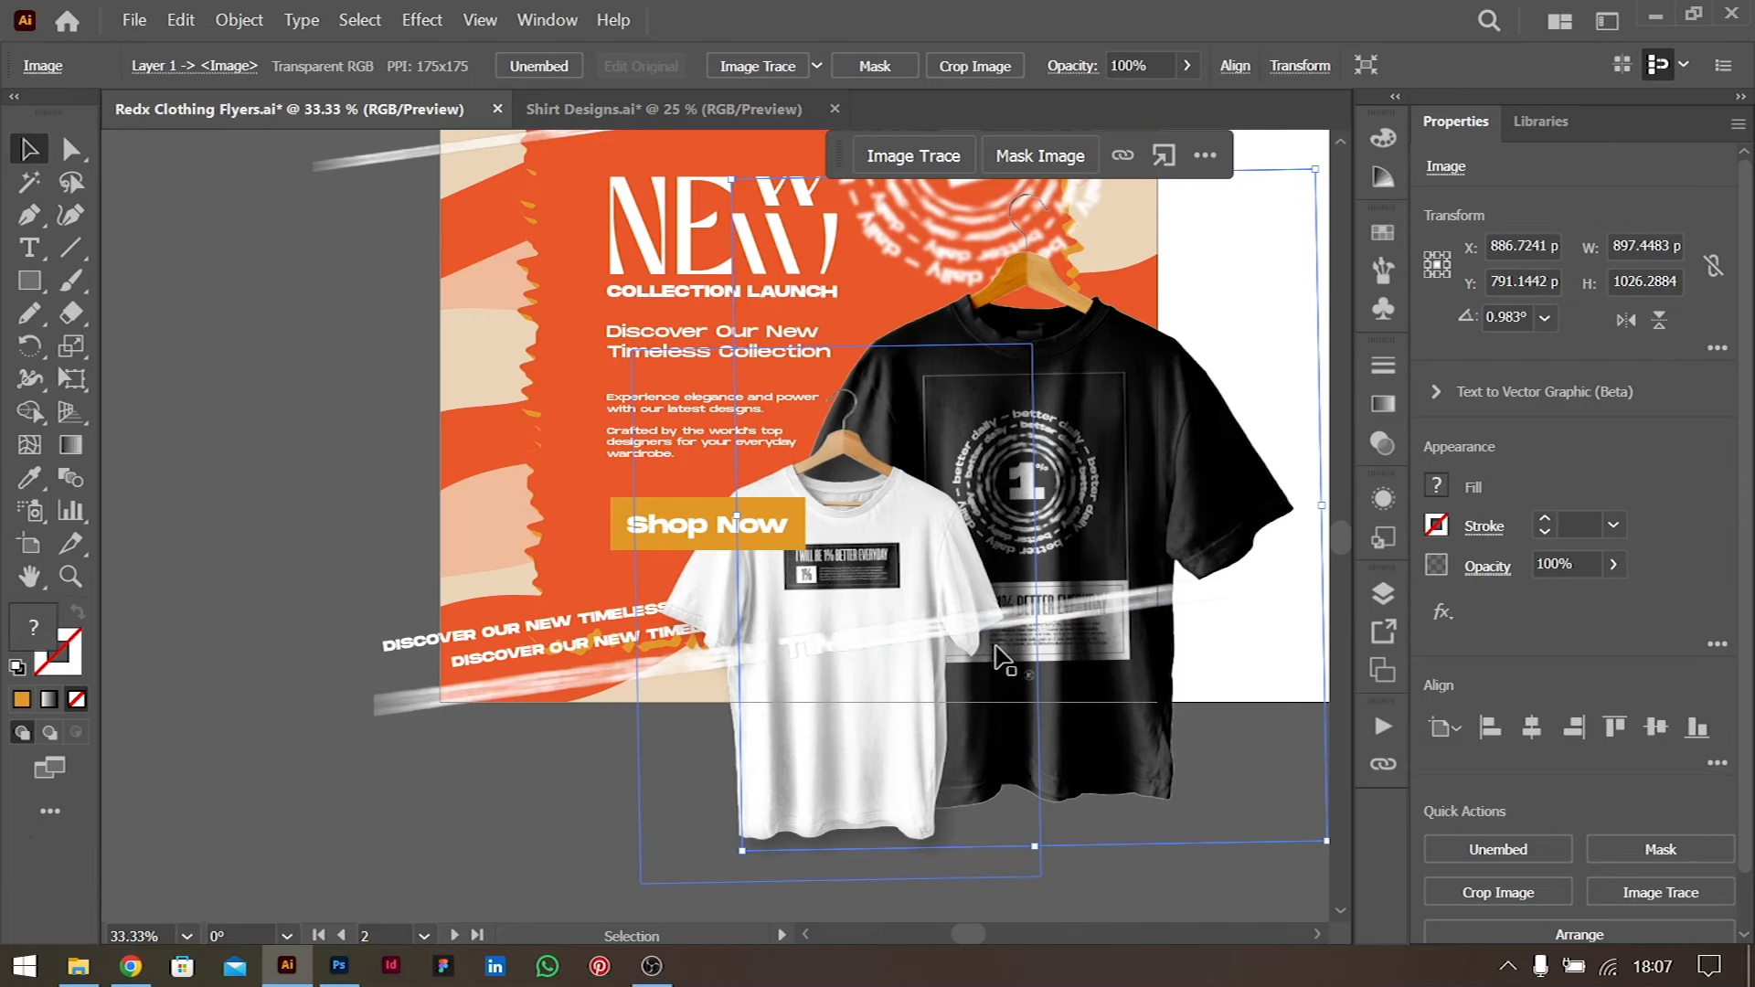
Nudge the "Shop Now" text up, duplicate its rectangle just below with a small gap, and reduce the copy's height to 36 px
scroll(997, 655, "up", 4)
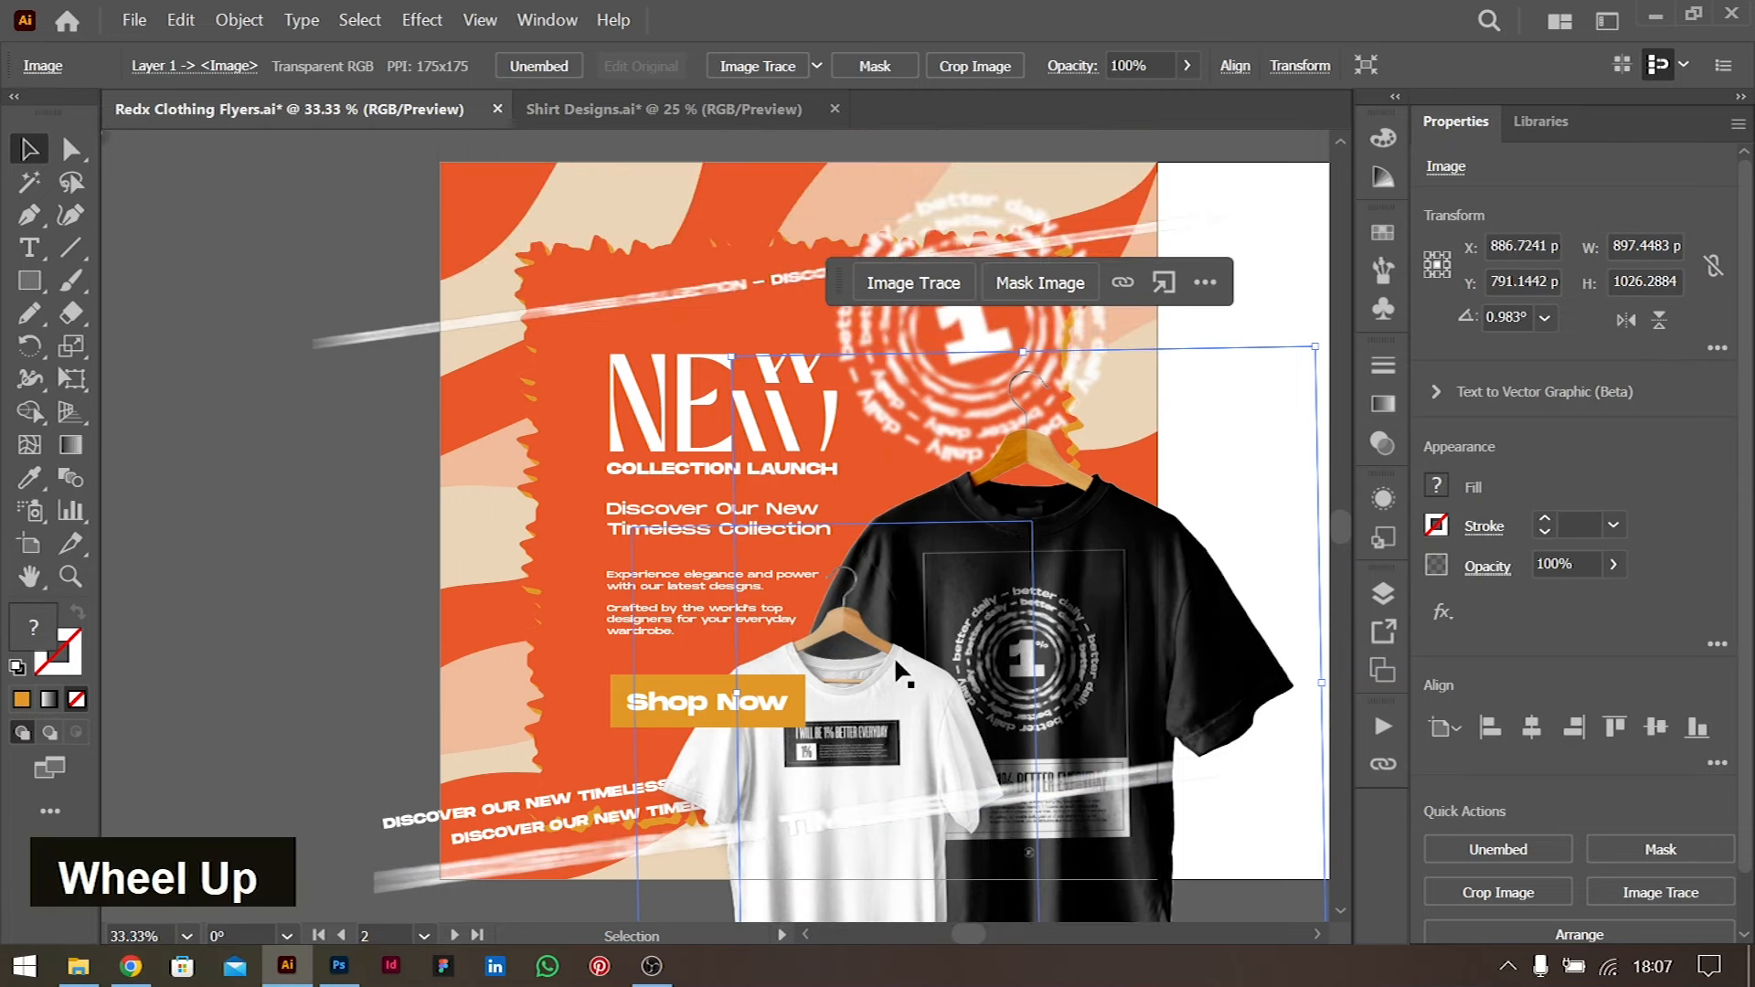
key("ctrl+equal")
key("ctrl+equal")
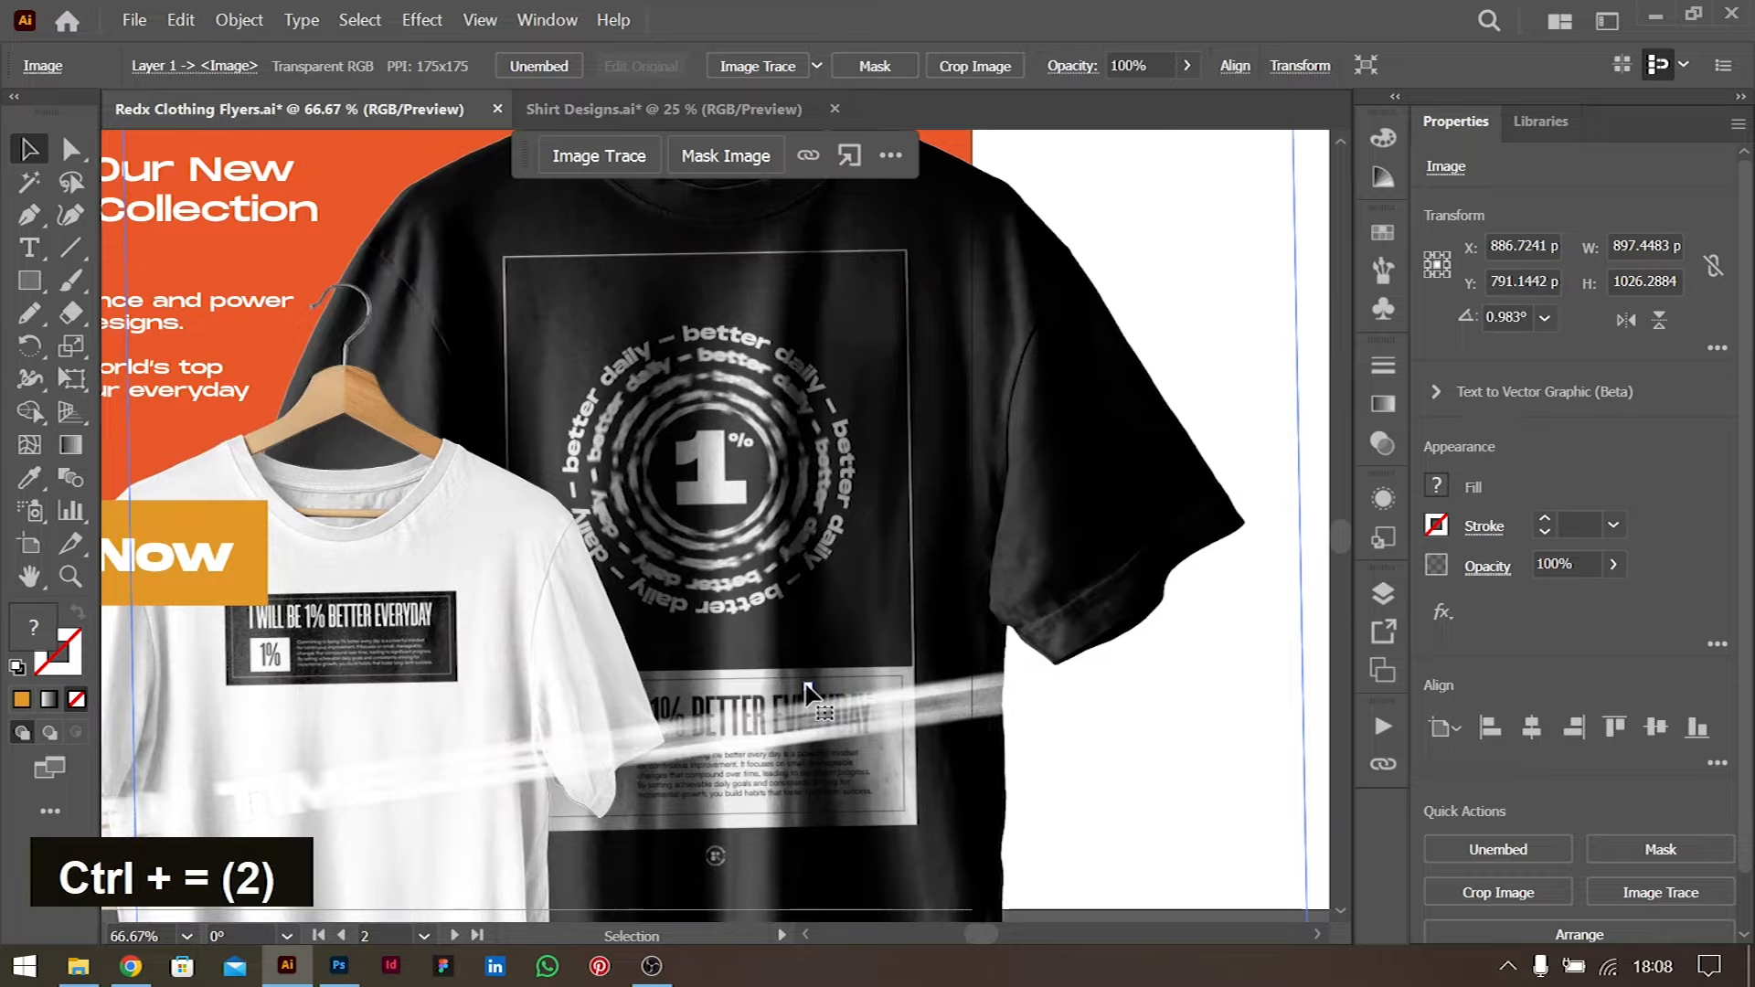
scroll(610, 634, "left", 2)
scroll(611, 634, "left", 6)
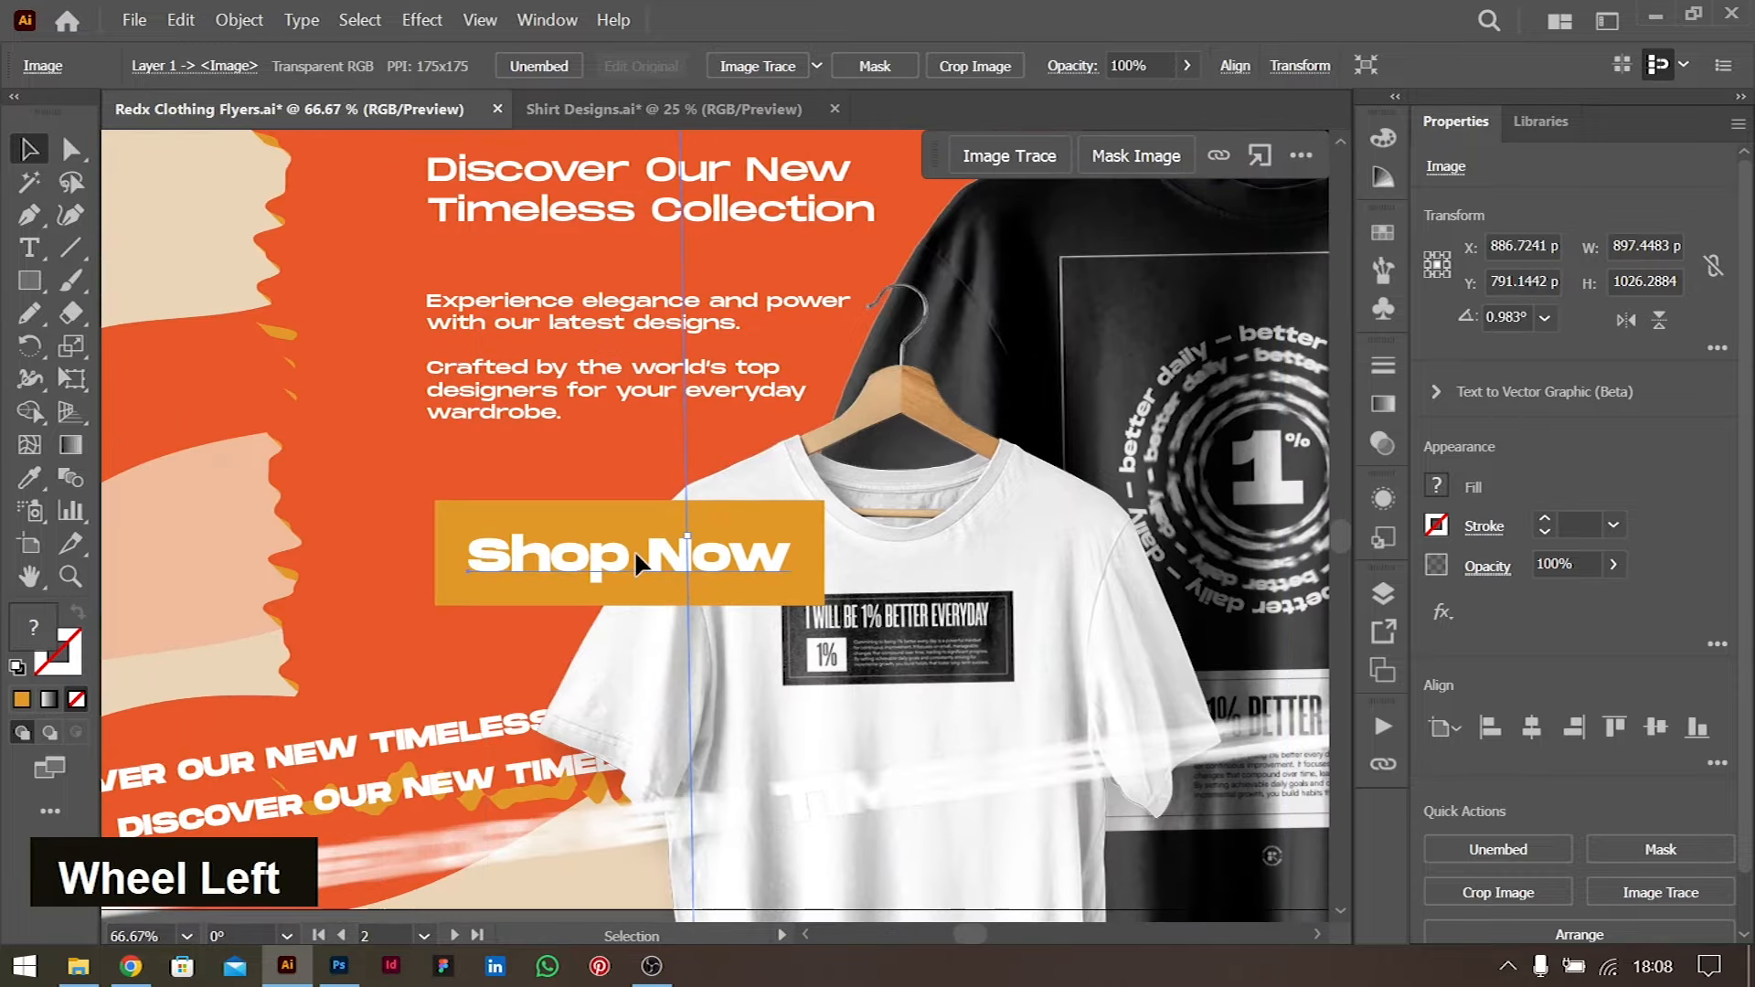
left_click(636, 554)
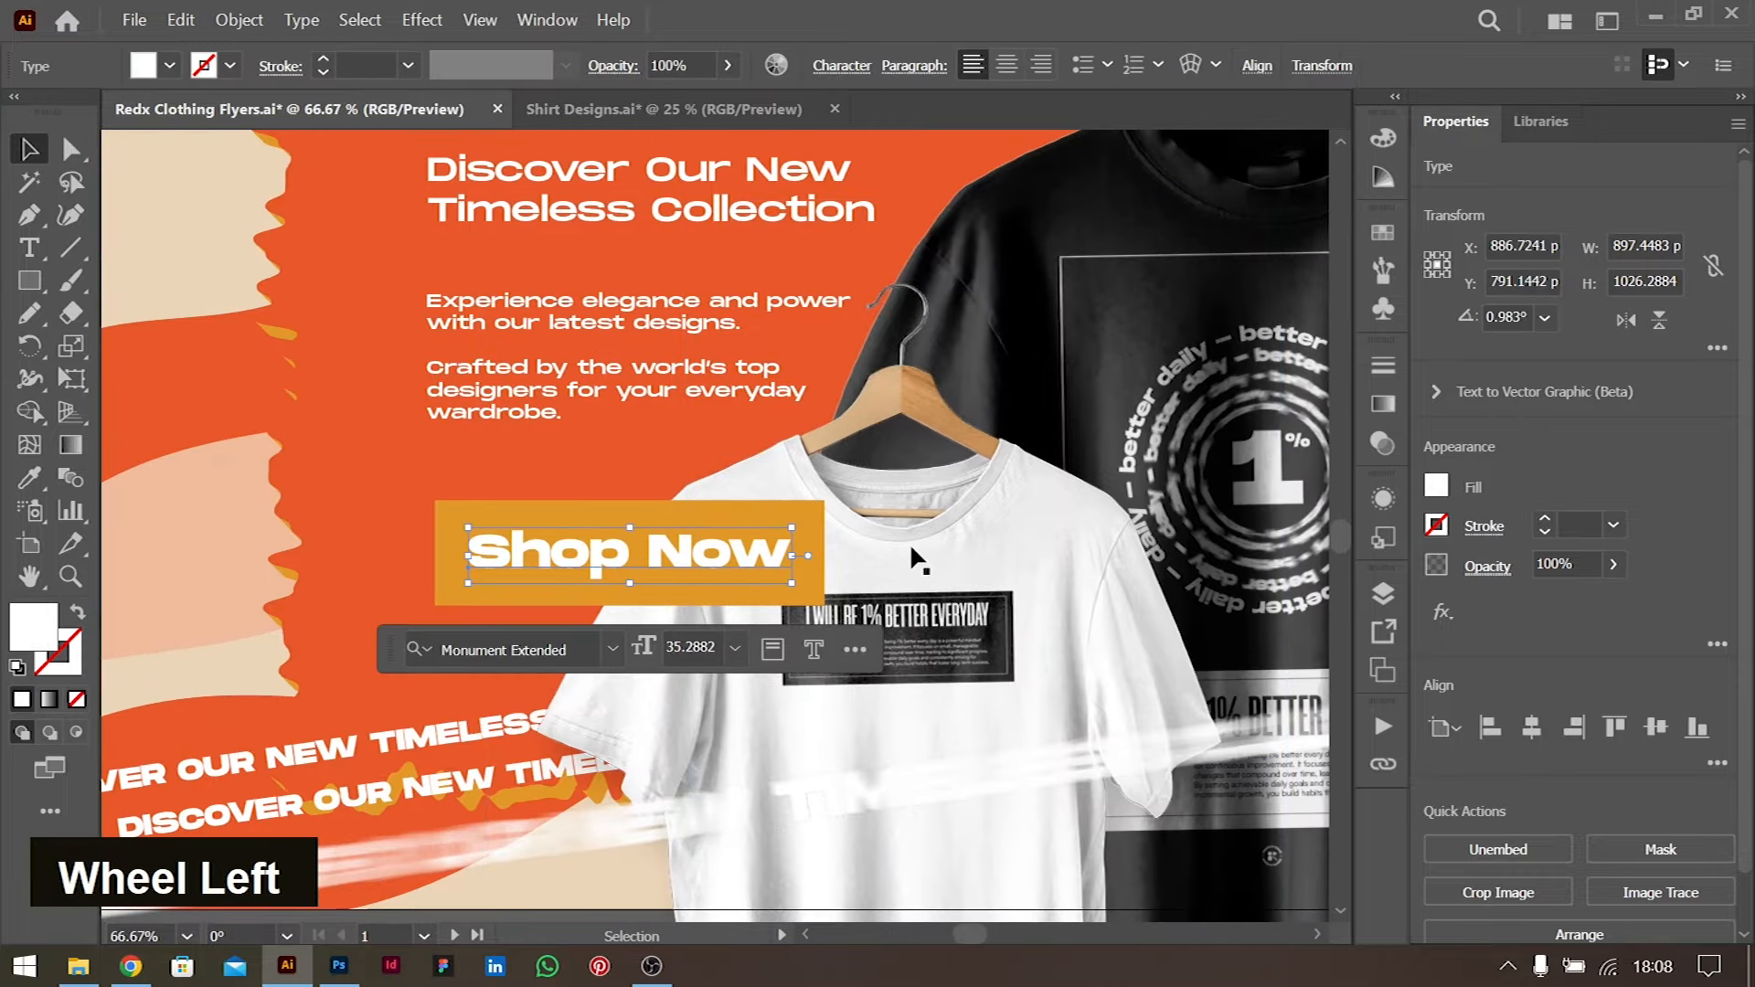
left_click_drag(777, 503, 776, 625)
left_click_drag(630, 718, 622, 656)
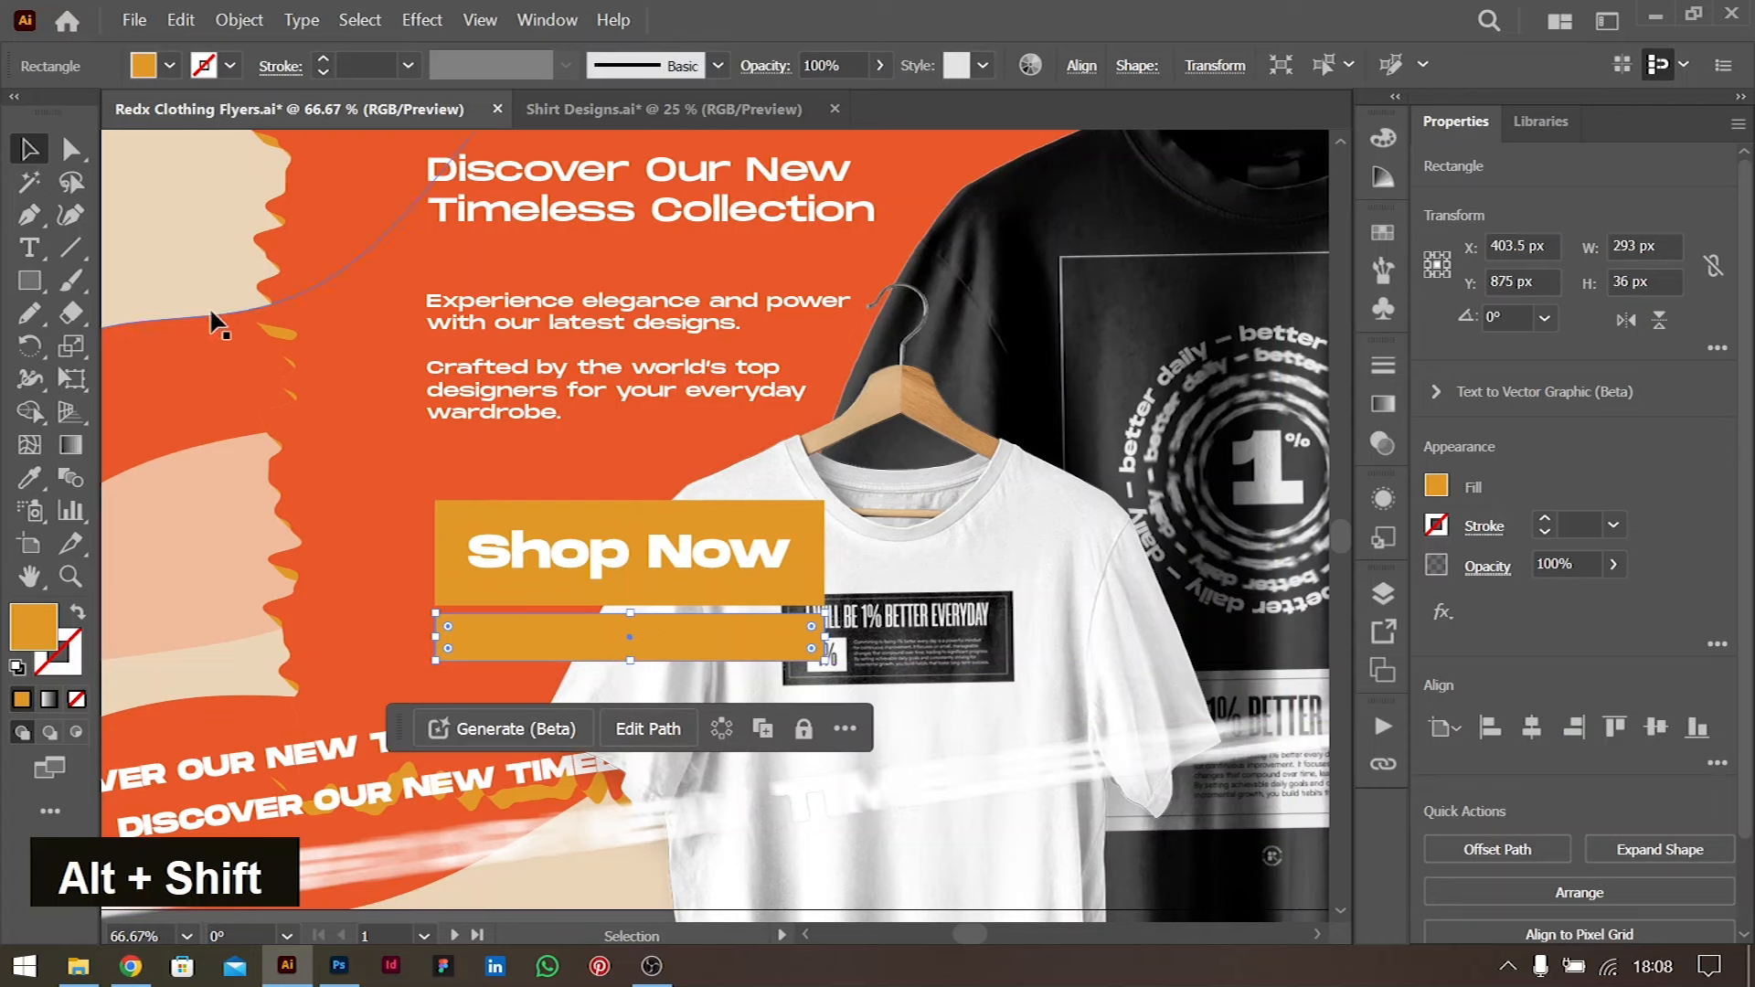
key("ctrl+minus")
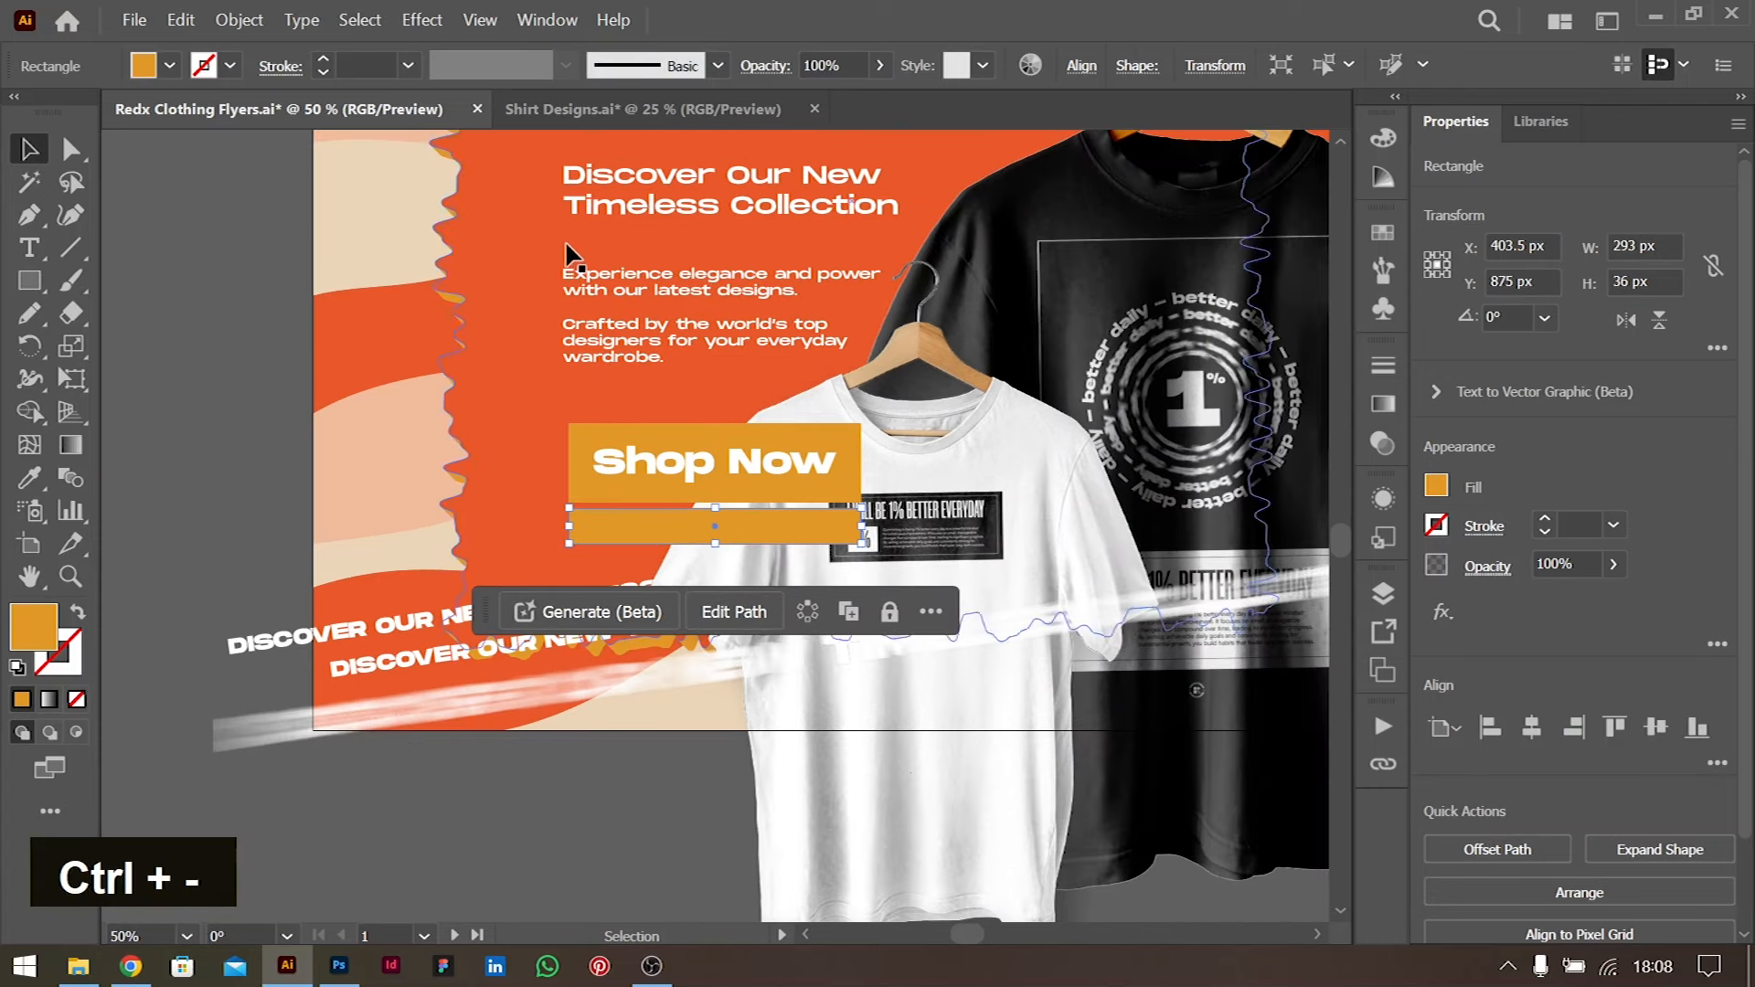
left_click(263, 476)
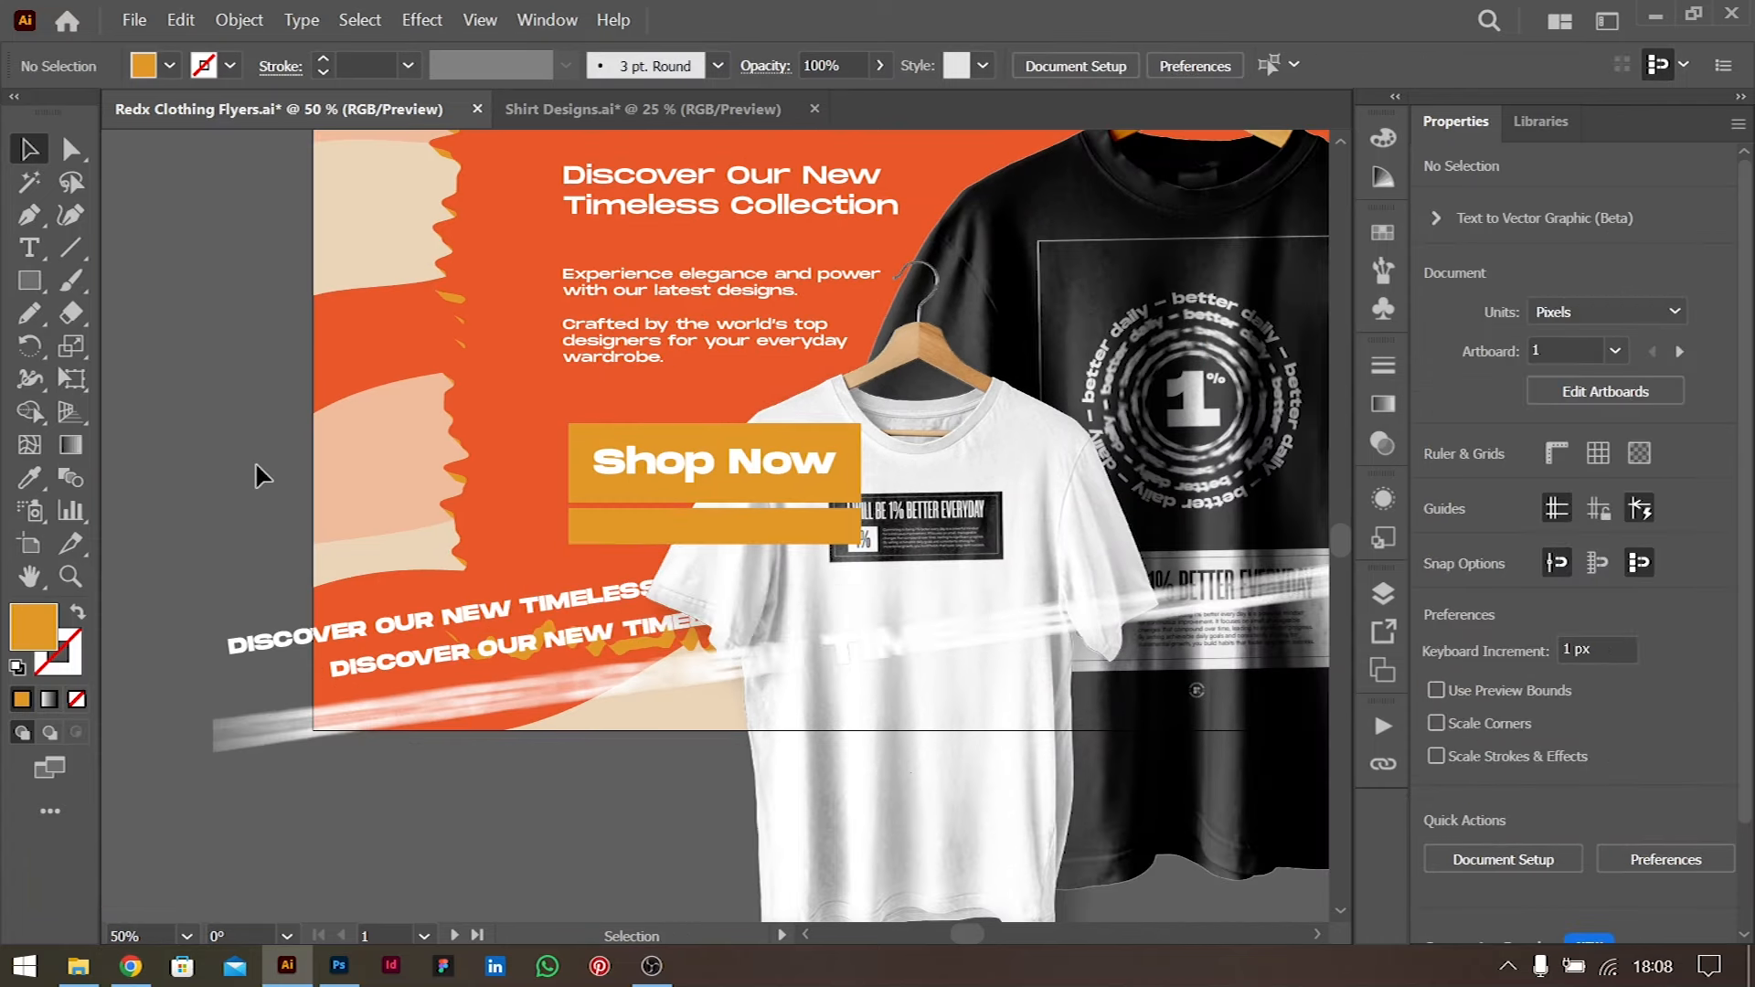
Duplicate the "Shop Now" text onto the lower rectangle and replace its wording with the website link copied from ChatGPT in Chrome
scroll(255, 461, "up", 3)
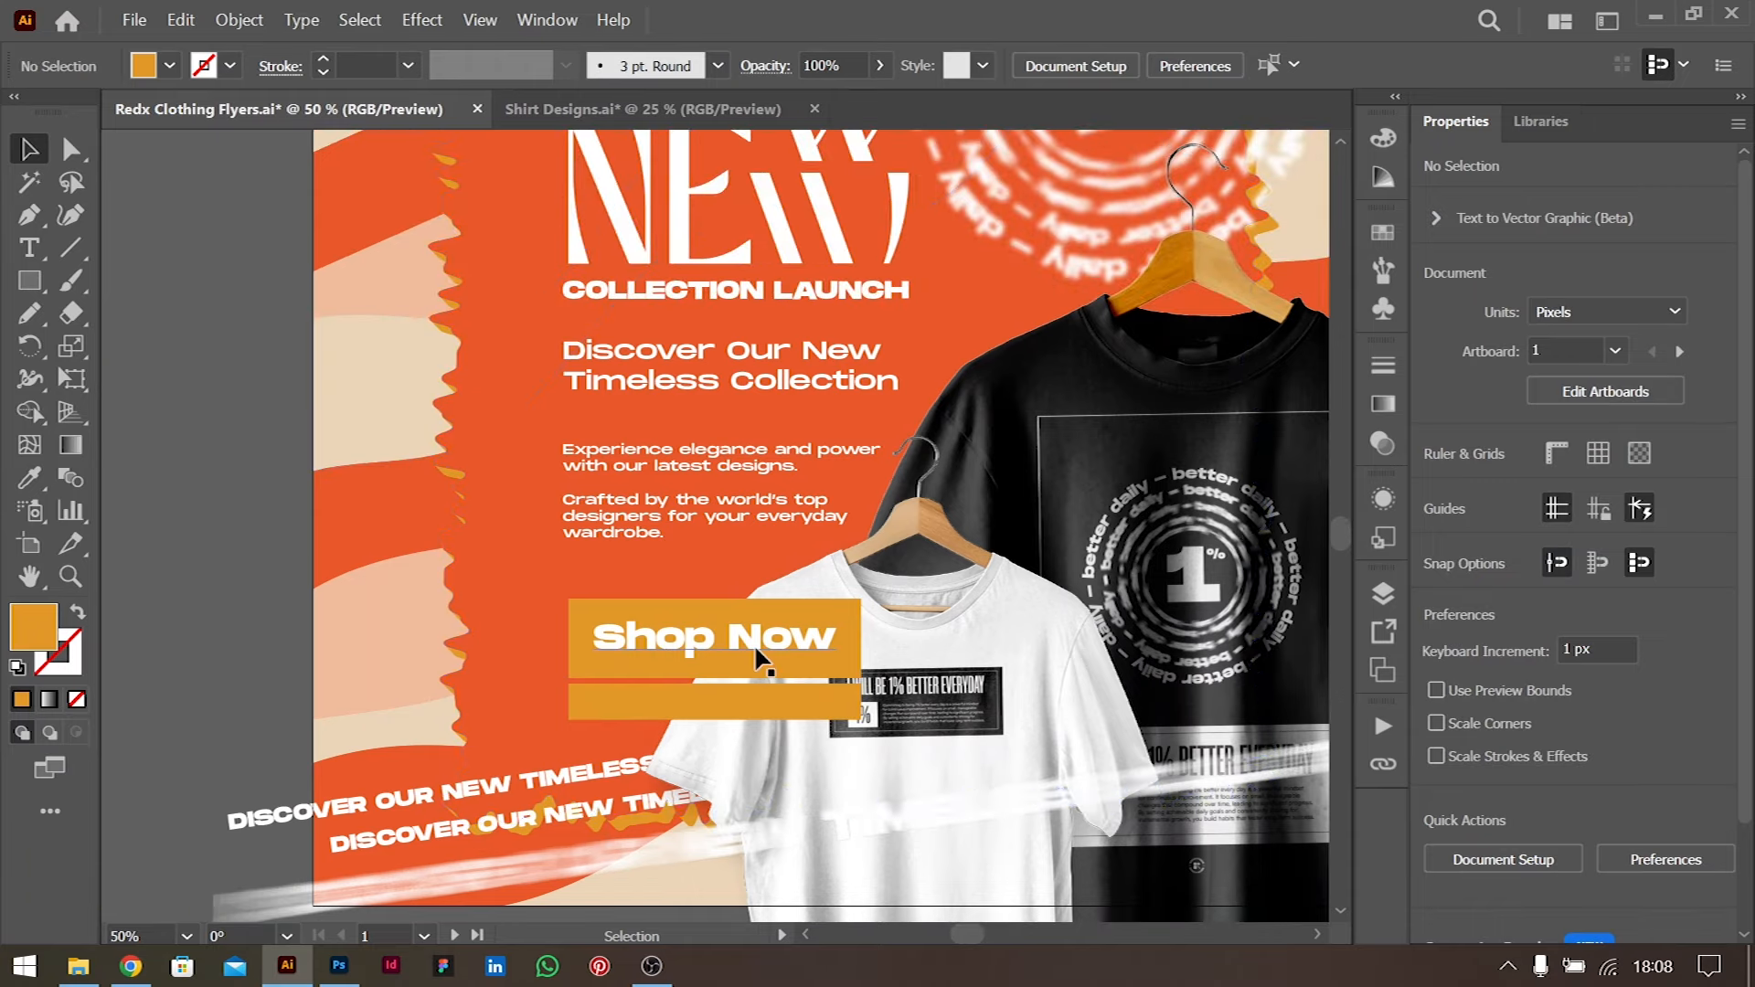
left_click_drag(700, 638, 704, 695)
double_click(704, 695)
key("ctrl+a")
key("alt+Tab")
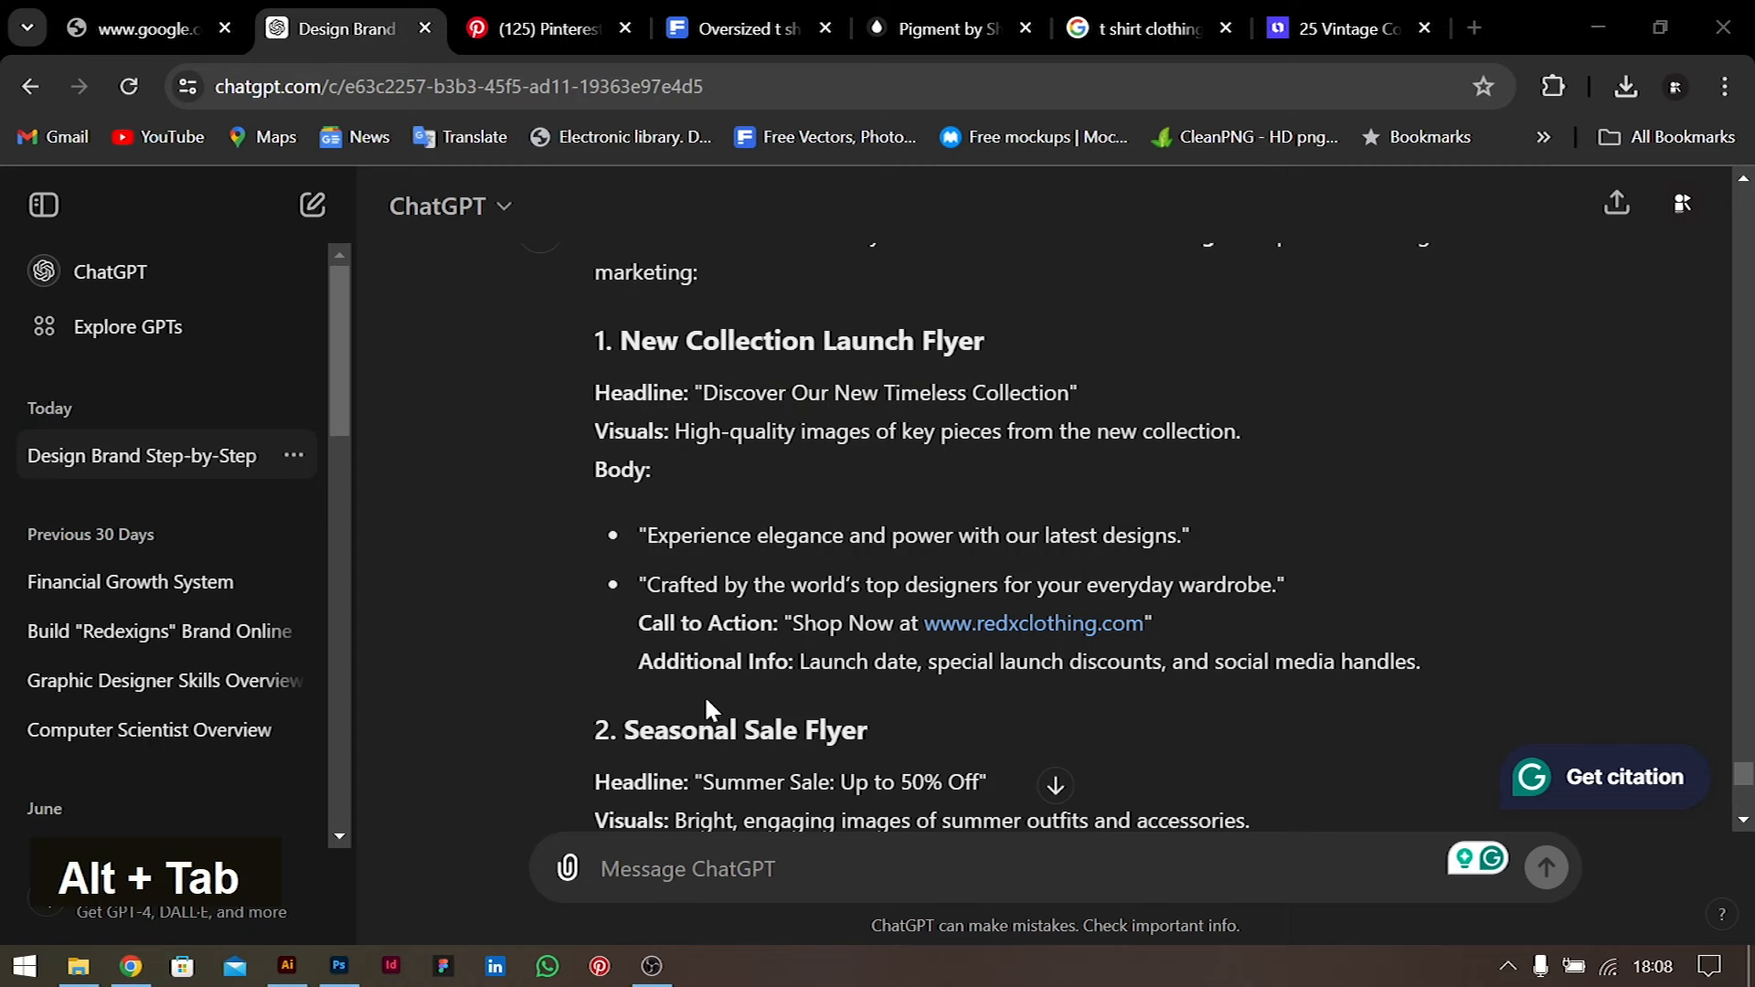
right_click(992, 624)
left_click(1119, 436)
key("alt+Tab")
key("ctrl+v")
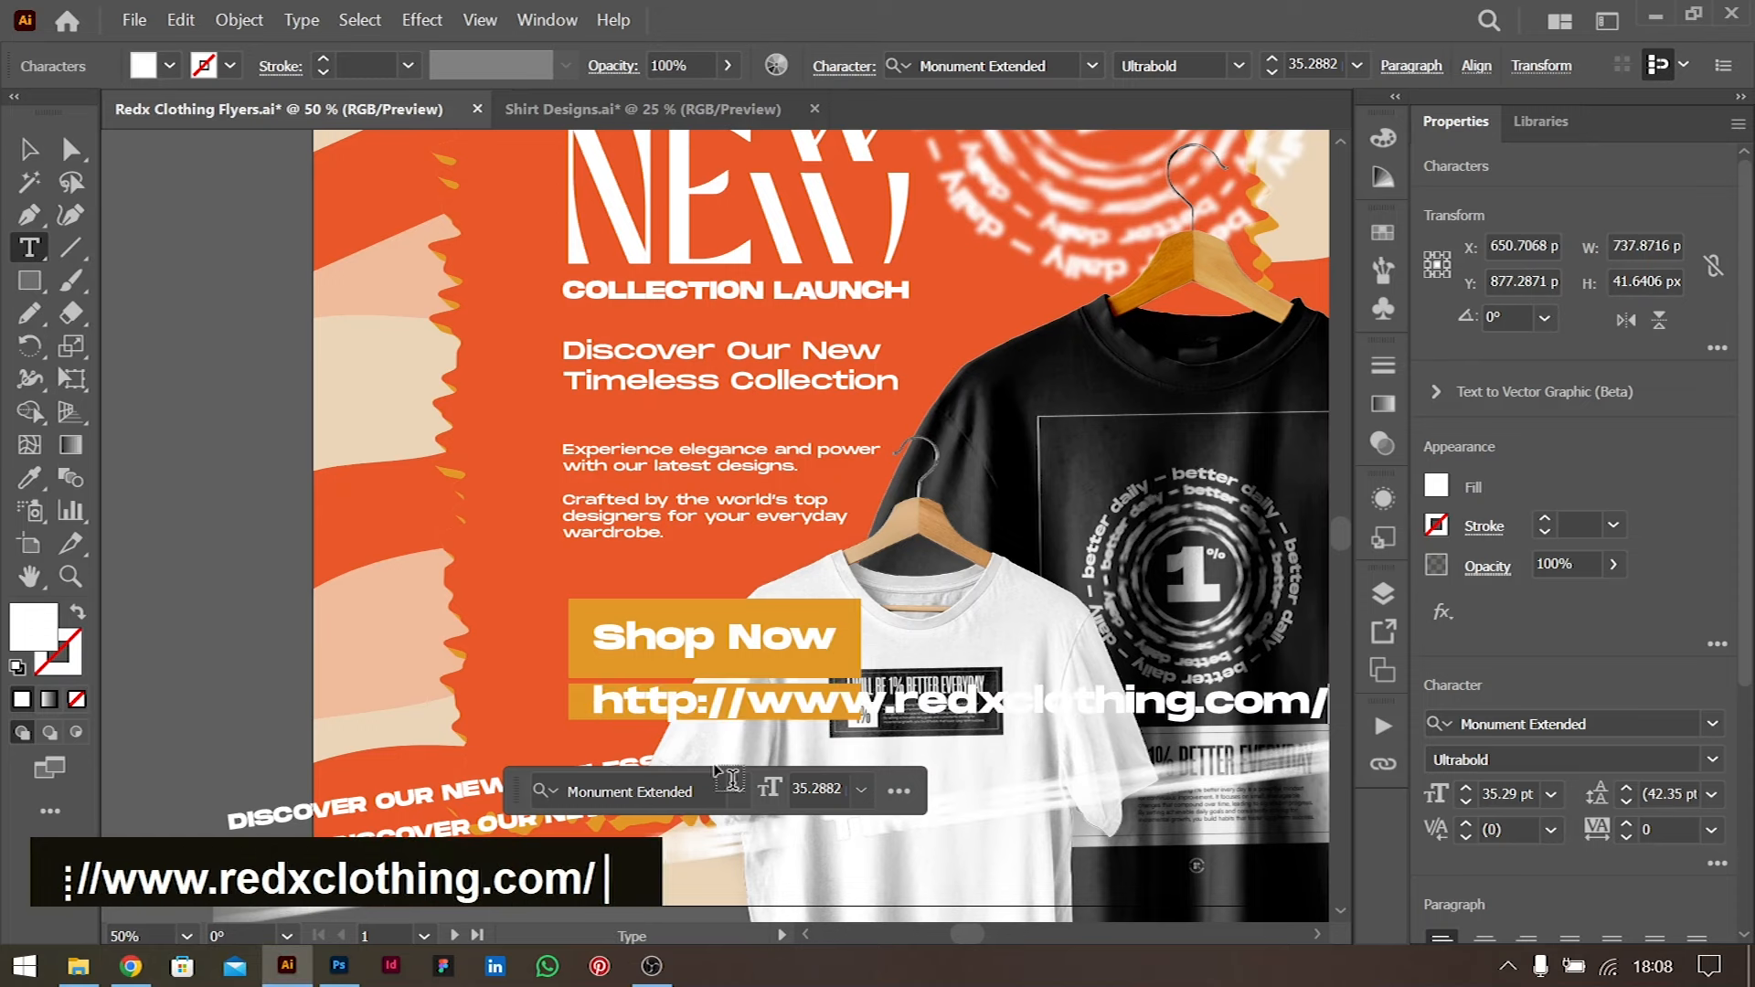
left_click_drag(891, 703, 521, 658)
key("BackSpace")
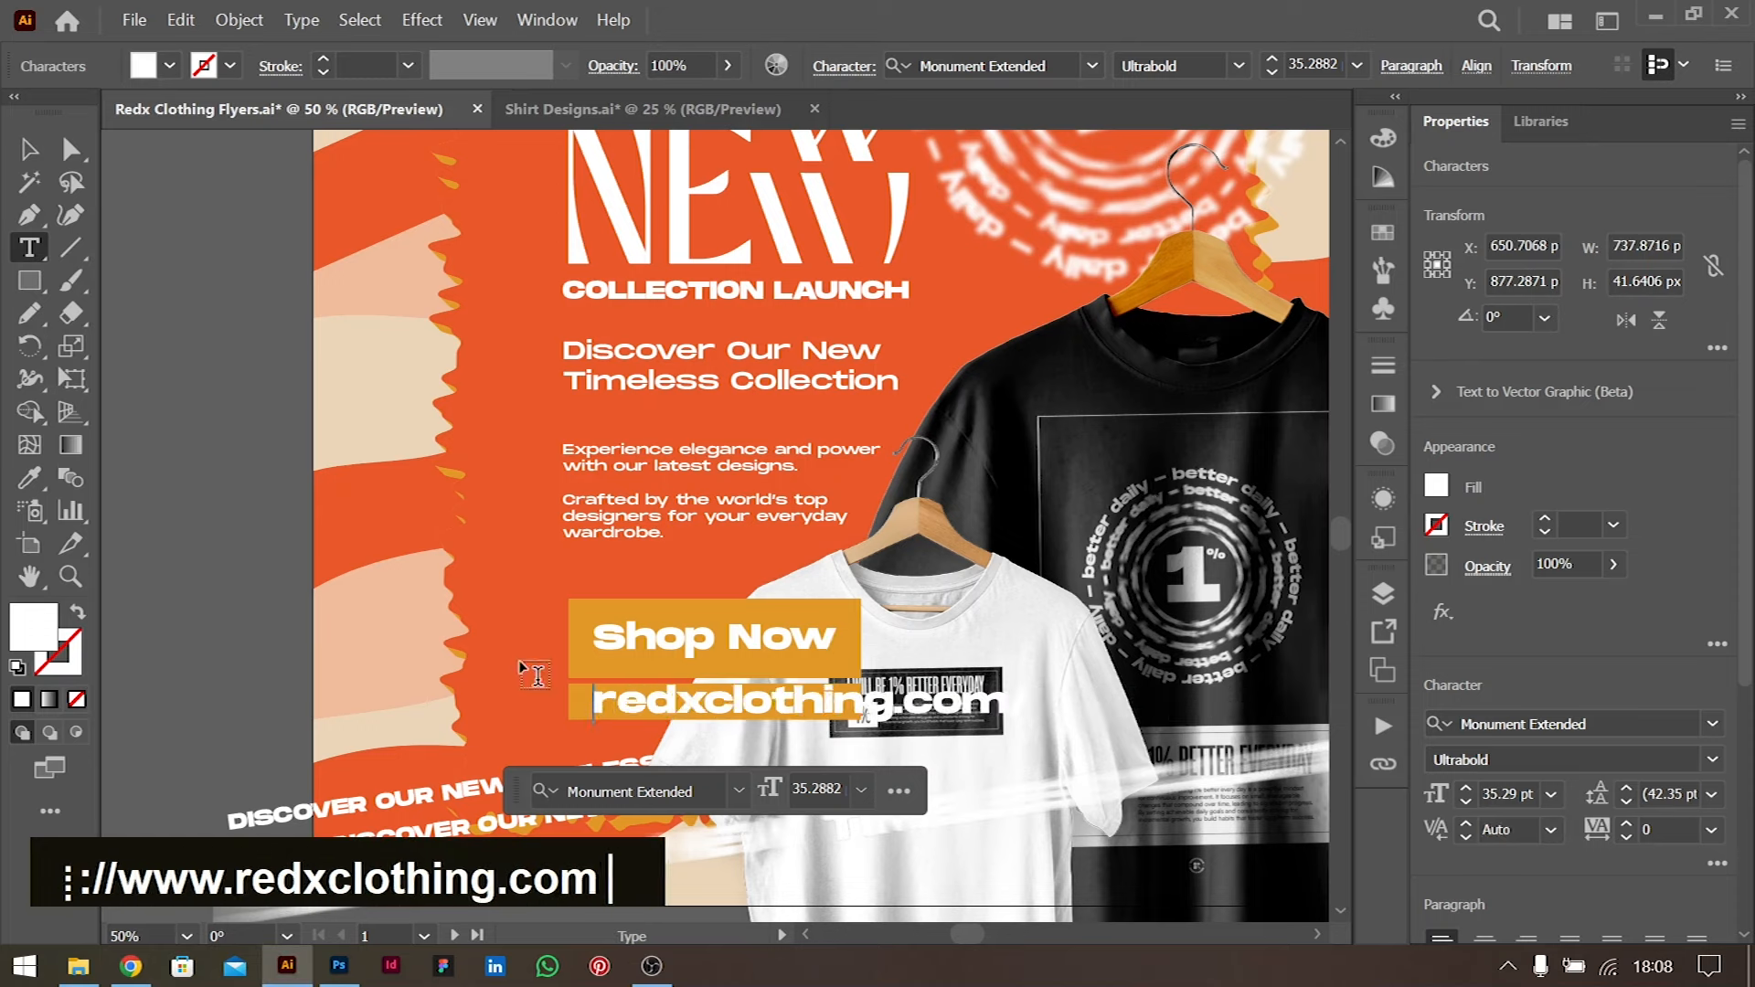
key("ctrl+z")
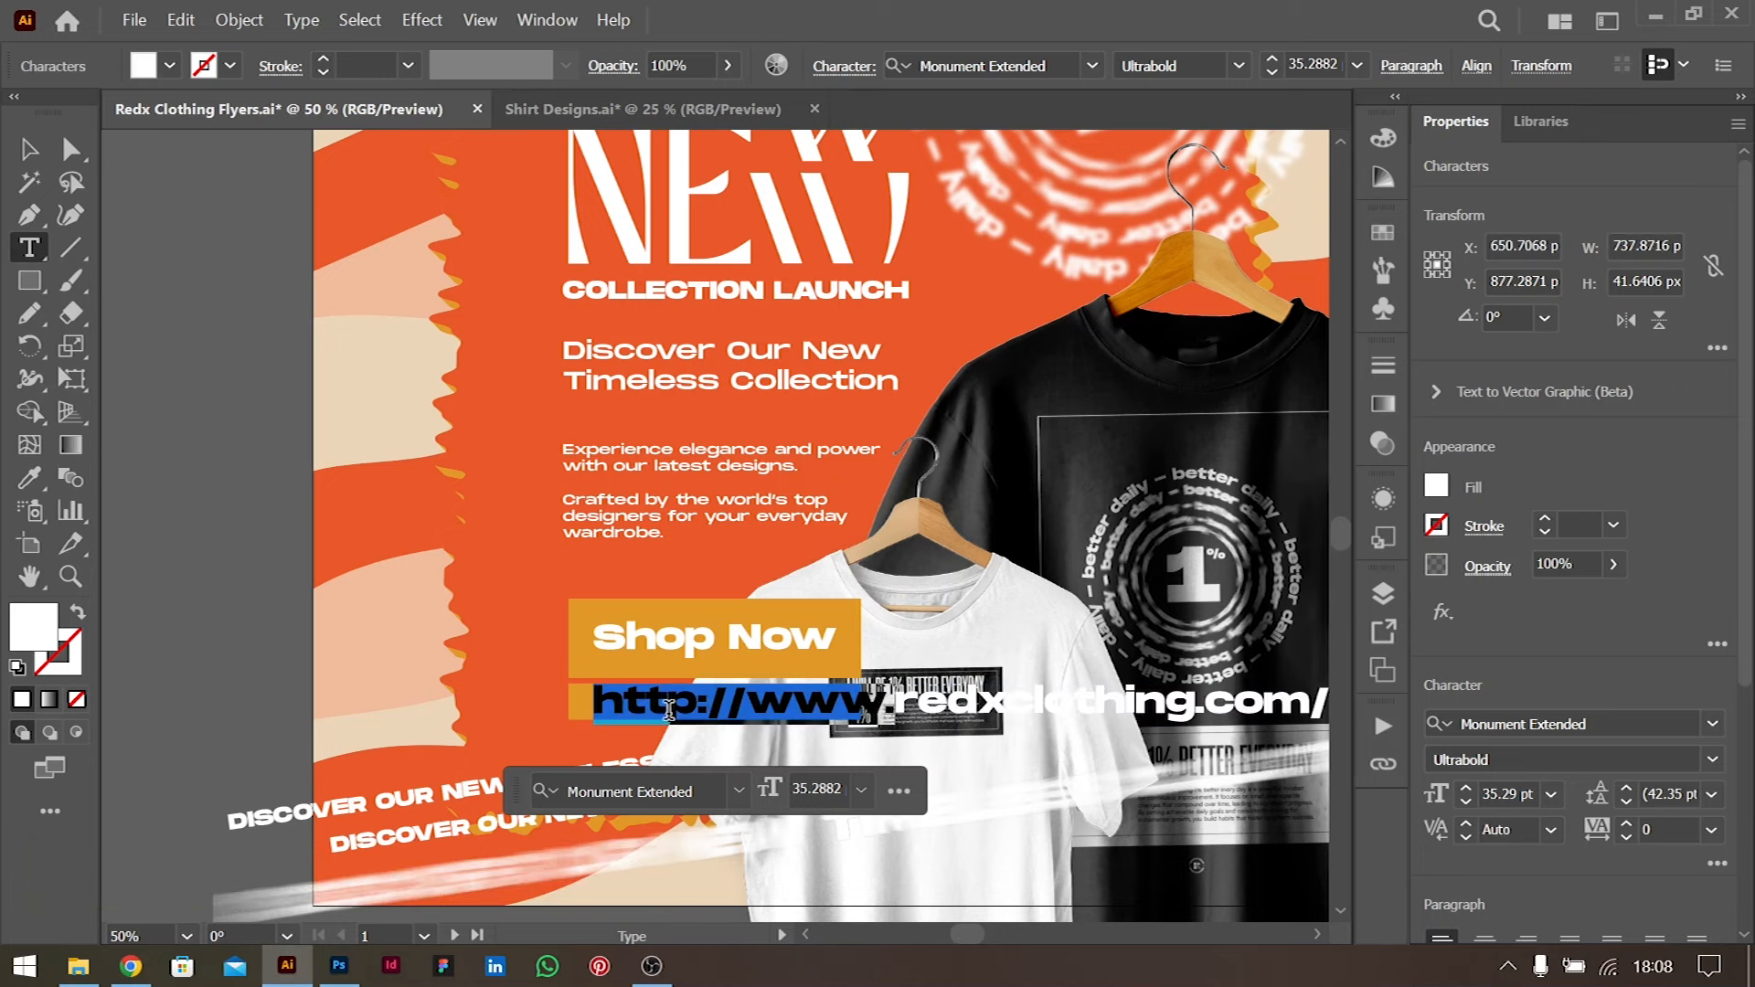
left_click_drag(748, 703, 585, 677)
key("BackSpace")
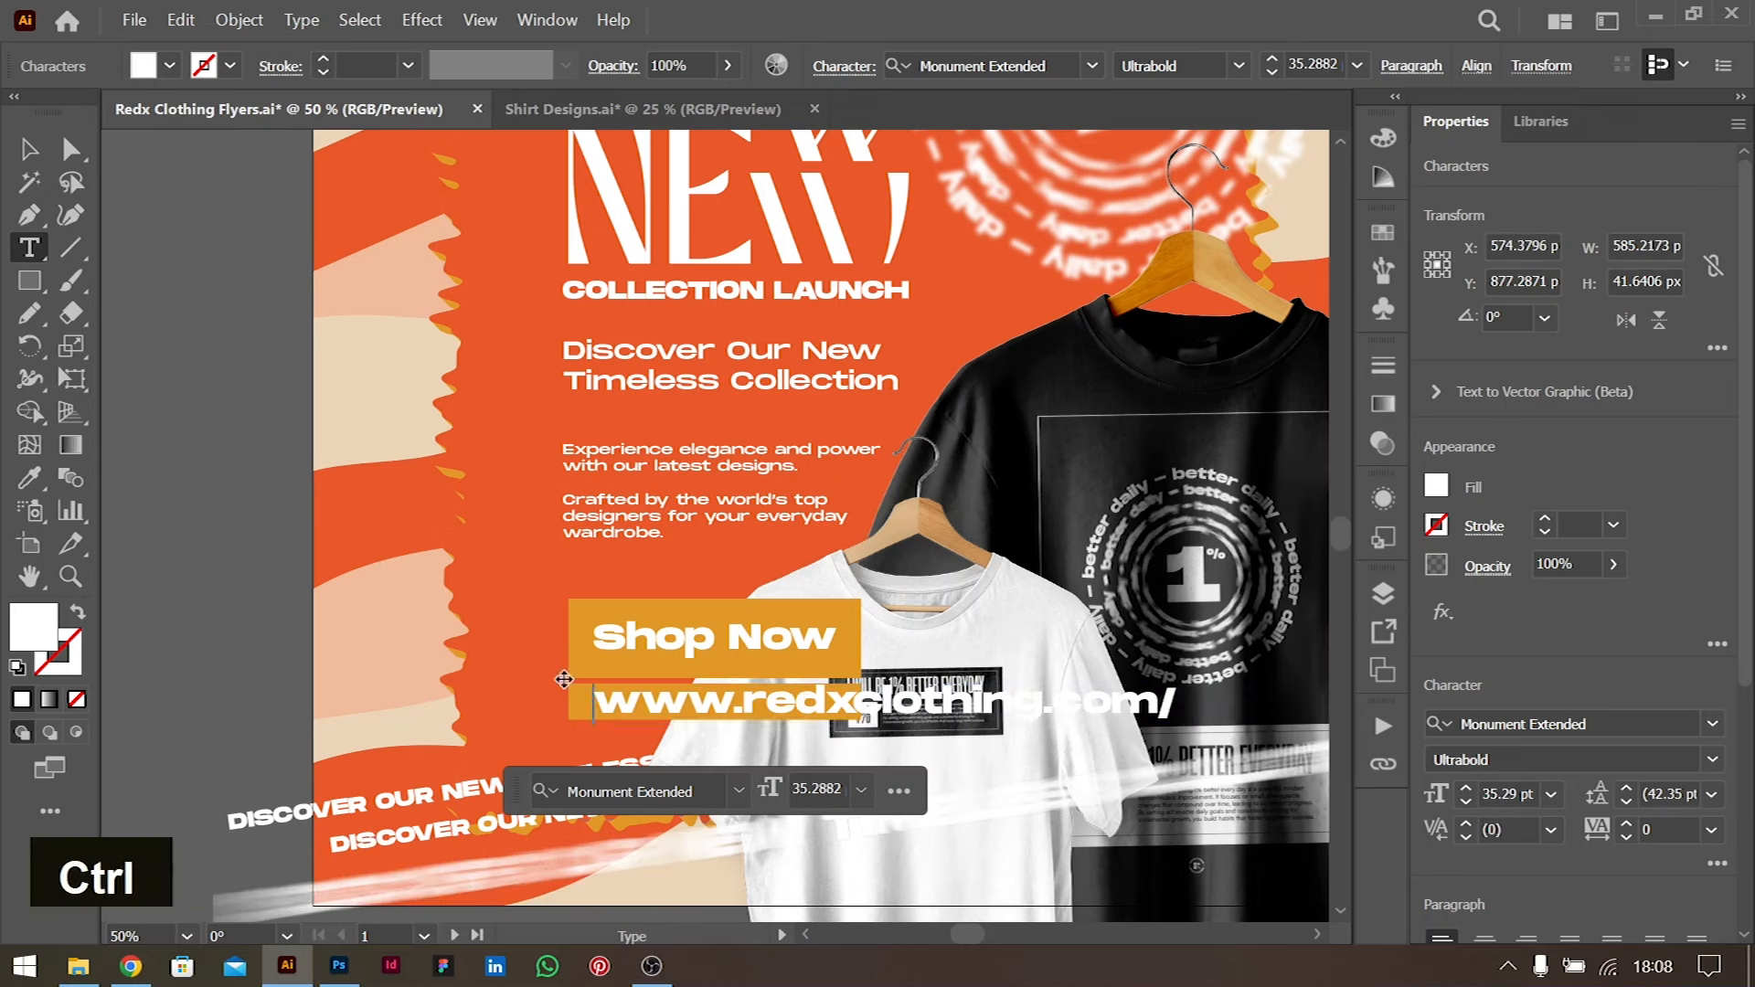
key("ctrl+a")
left_click(1552, 793)
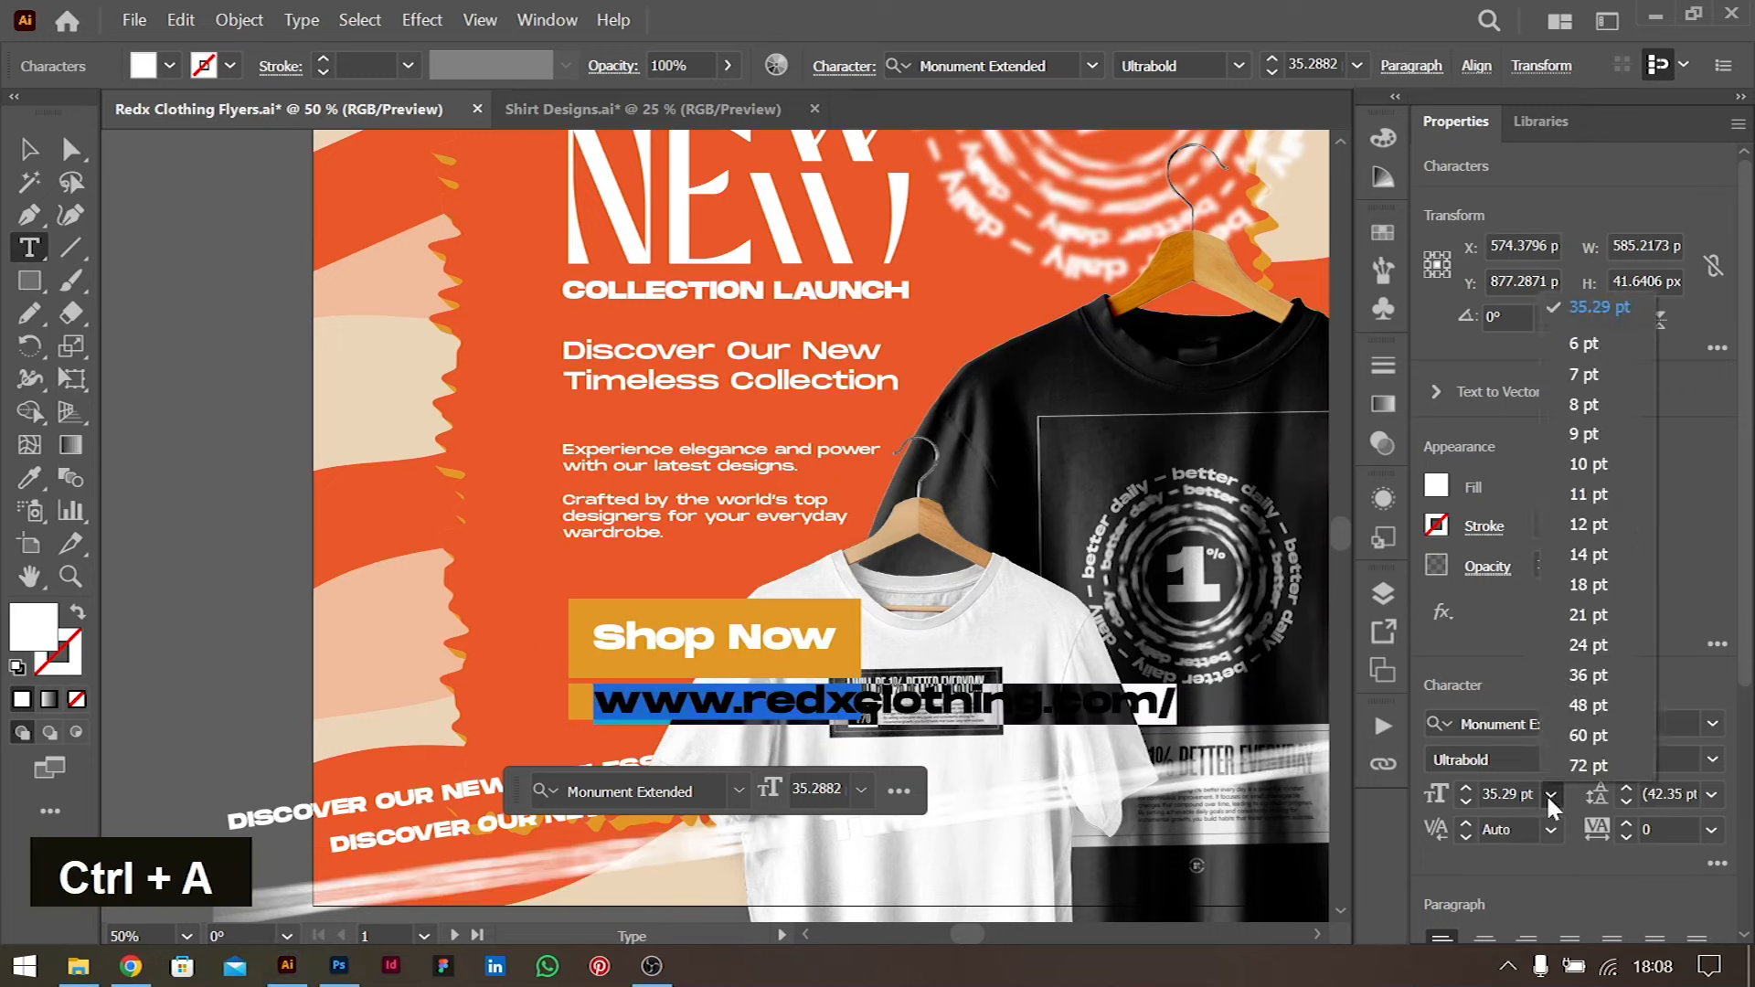
left_click(1590, 554)
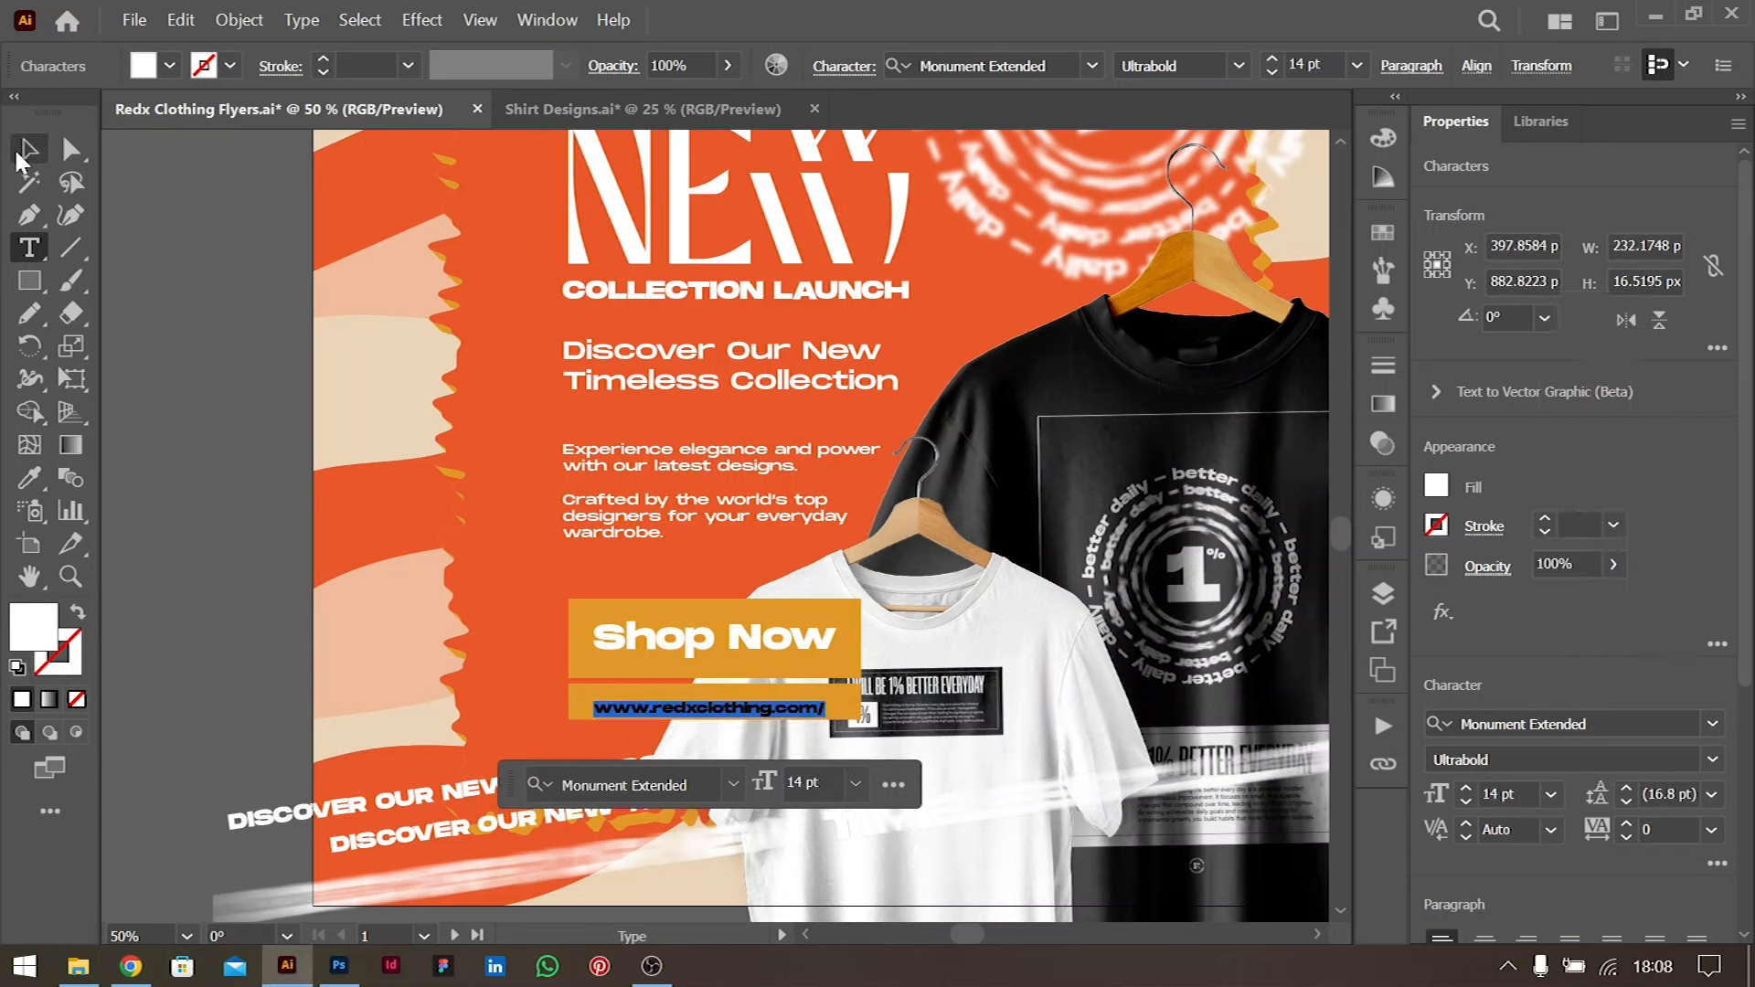
Nudge the website address up 7 px so it sits vertically centred in the lower mustard rectangle
left_click(25, 150)
key("shift+Up")
key("Down")
key("Down")
key("Down")
key("Down")
key("Down")
key("Up")
key("Up")
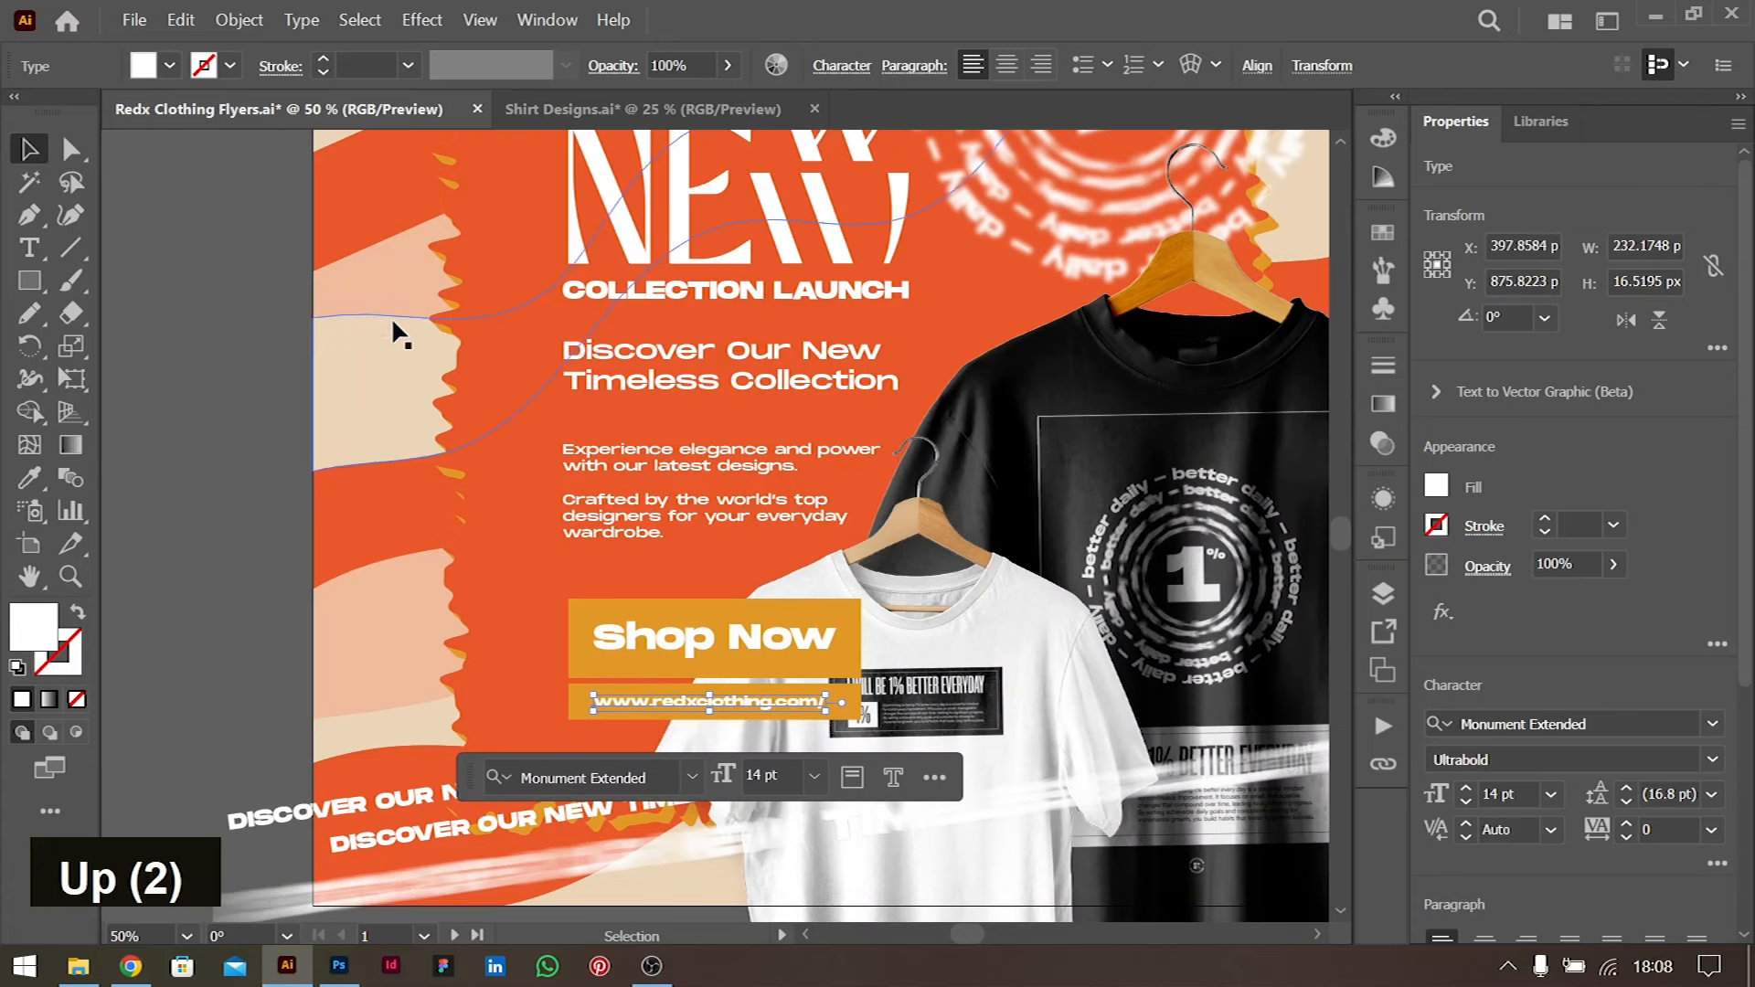
double_click(761, 699)
key("Down")
key("Down")
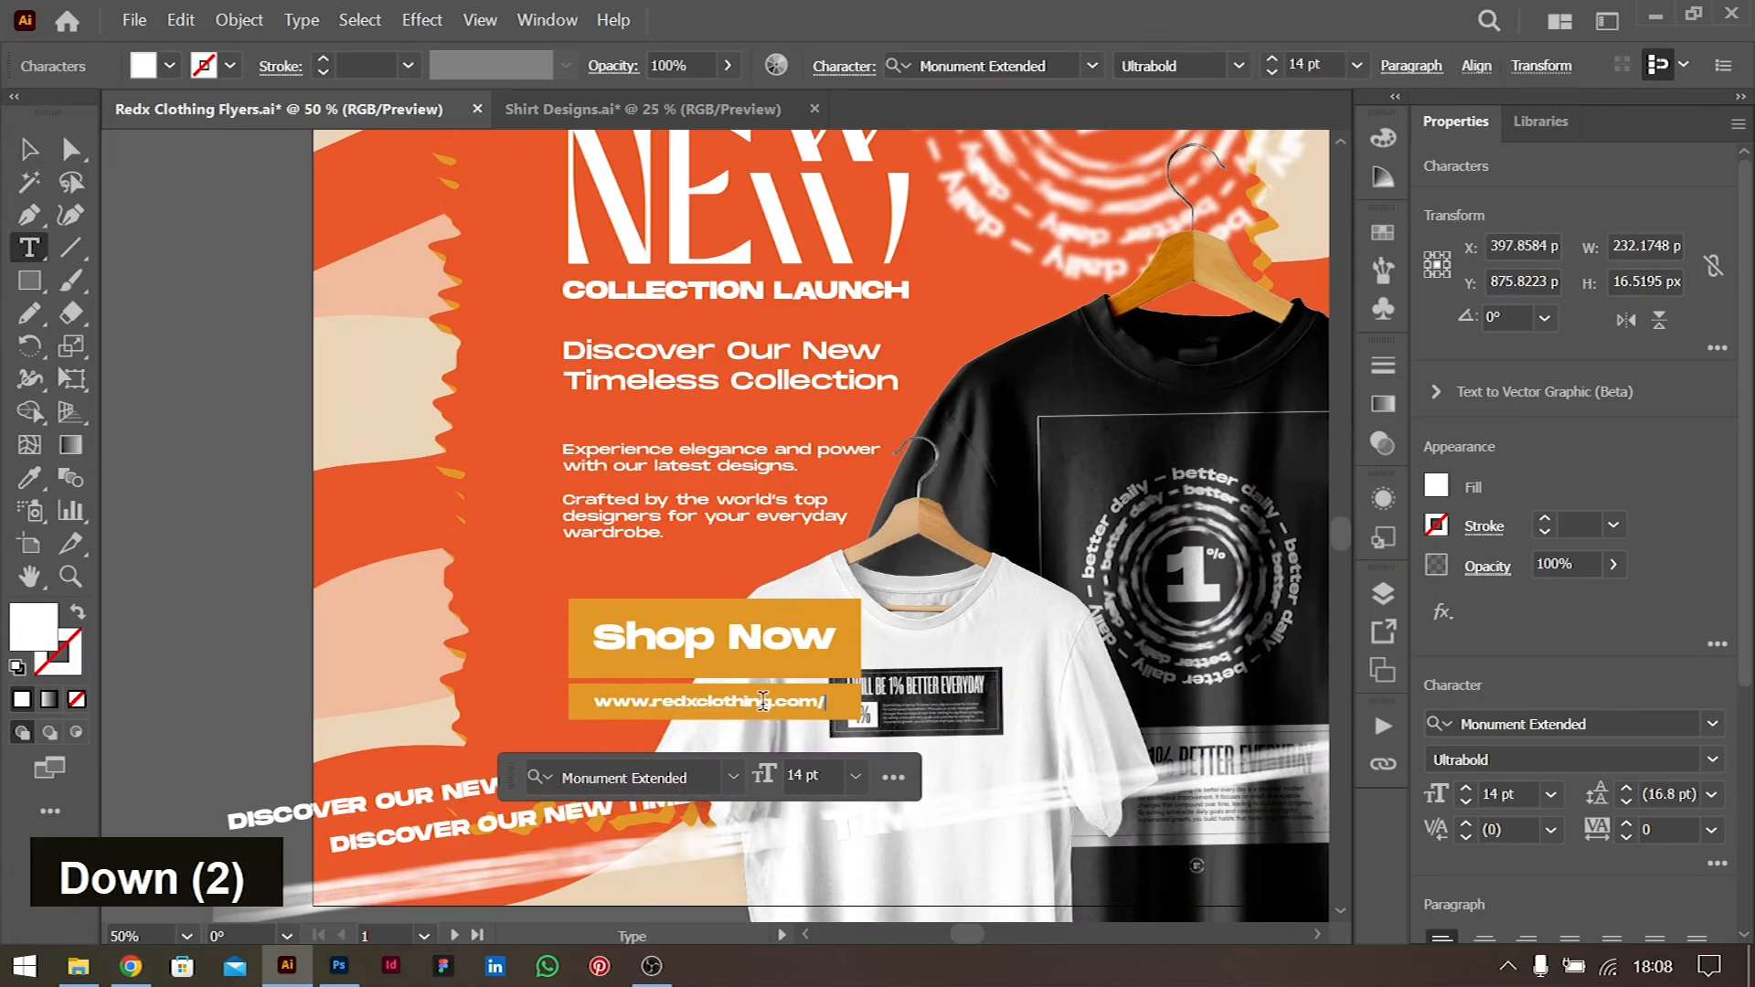
key("BackSpace")
left_click(29, 149)
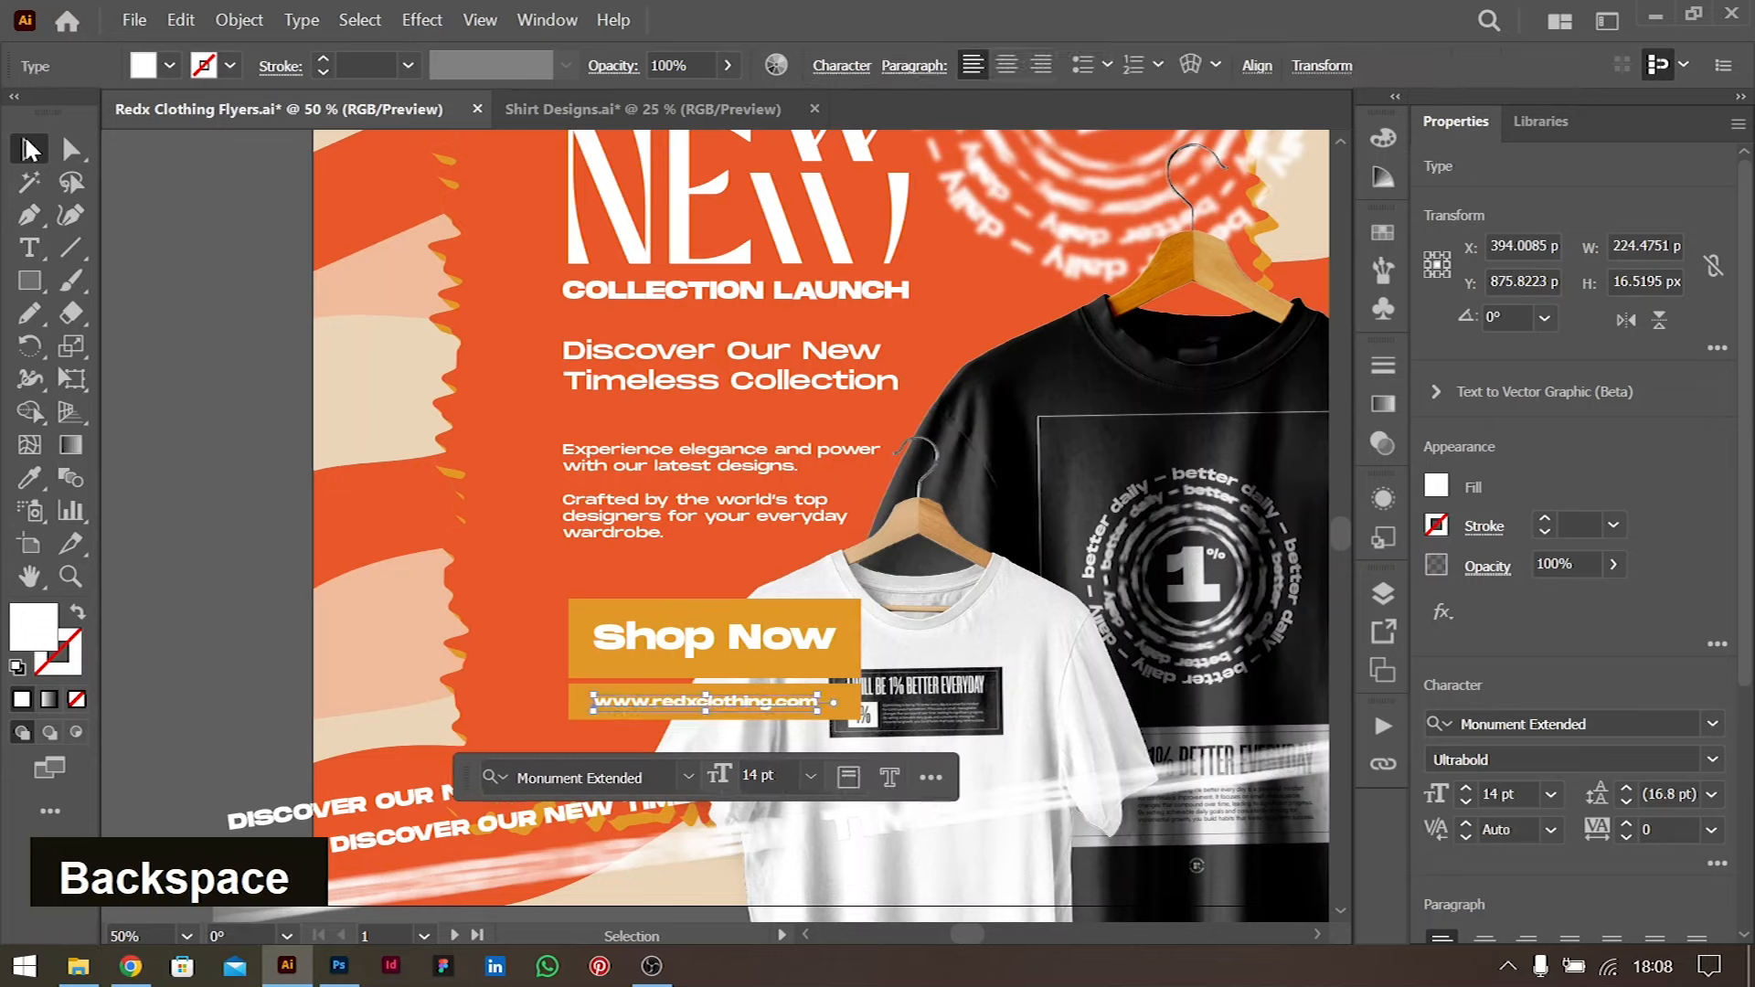
Nudge the website address 3 px to the right to centre it in its rectangle, and fit the artboard in view
key("Right")
key("Right")
key("Right")
key("Right")
key("Left")
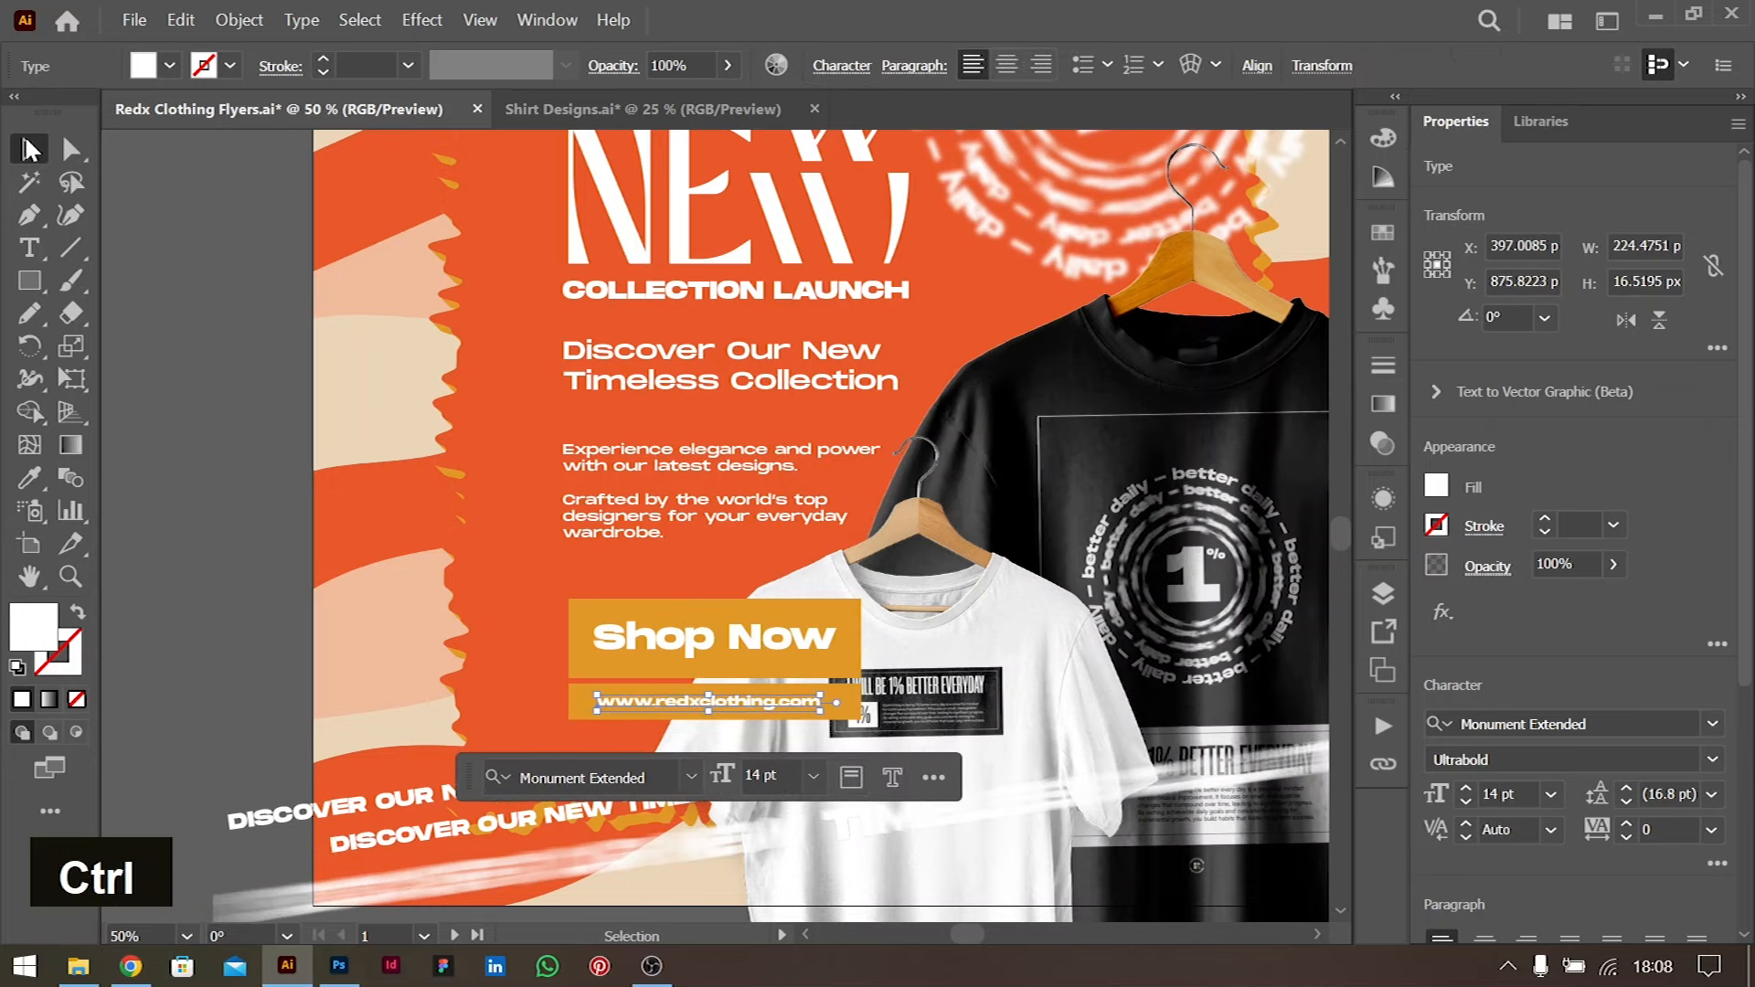
key("ctrl+0")
left_click(1121, 463)
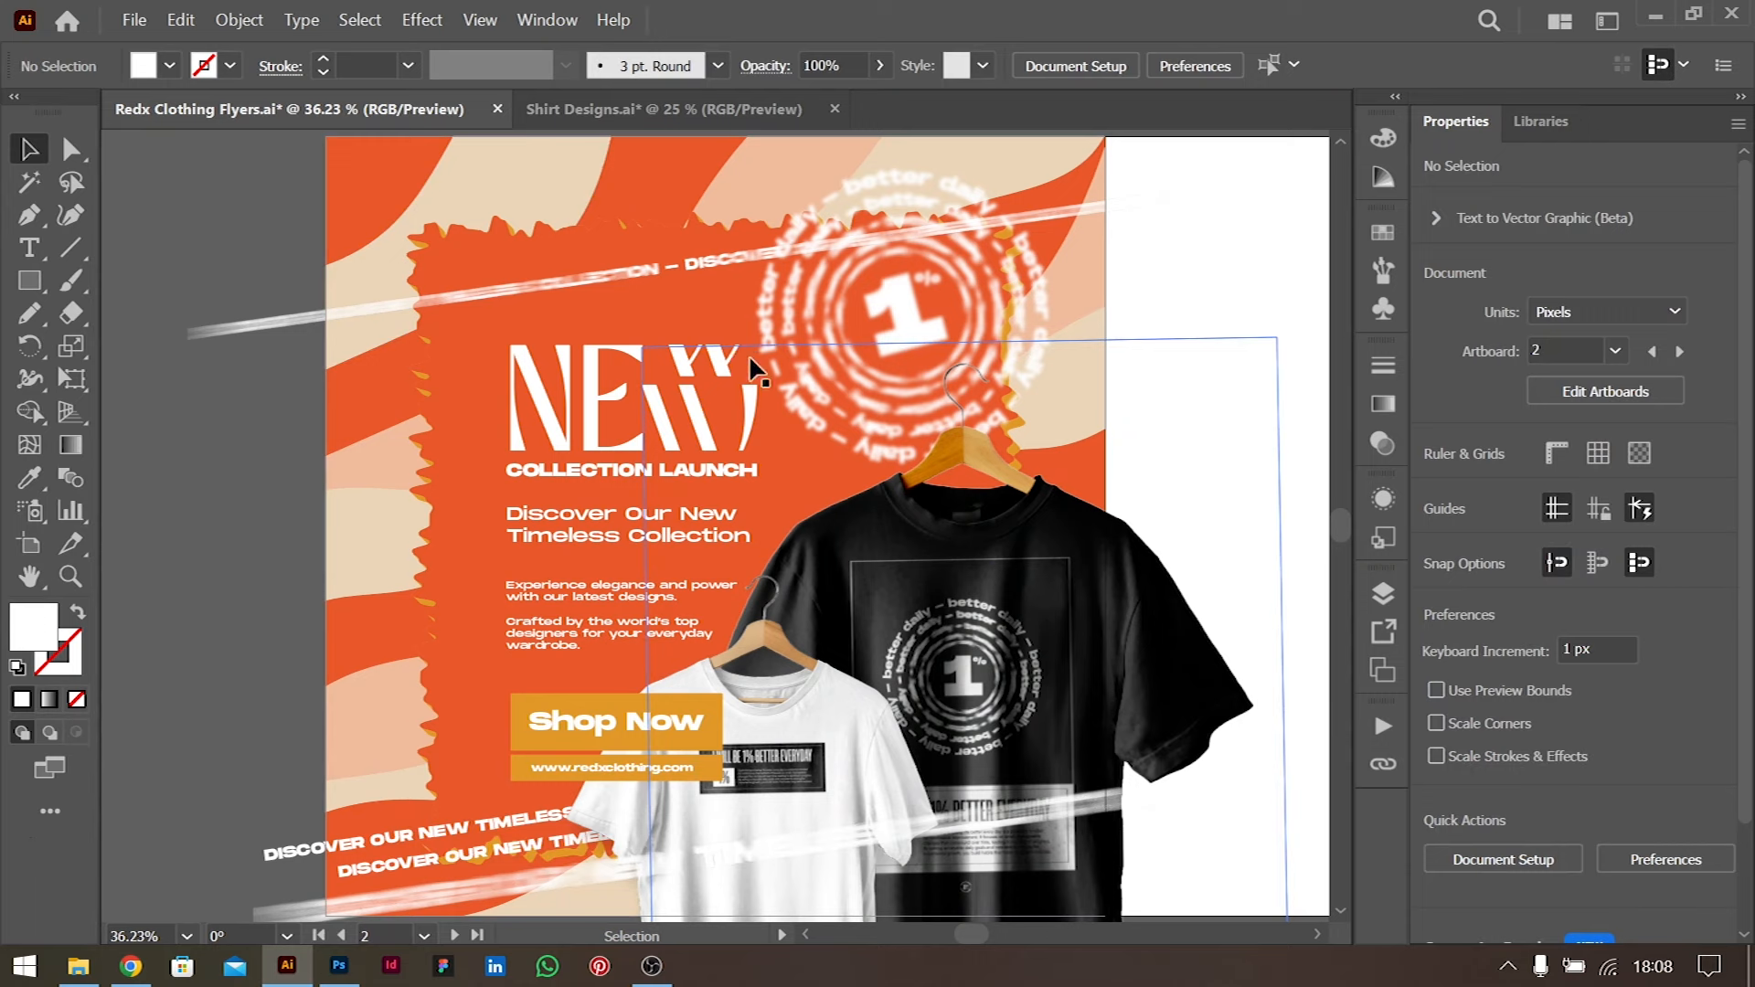
Shift the "NEW" lettering, "COLLECTION LAUNCH", the subheading and the body text together 10 px to the left
left_click(528, 375)
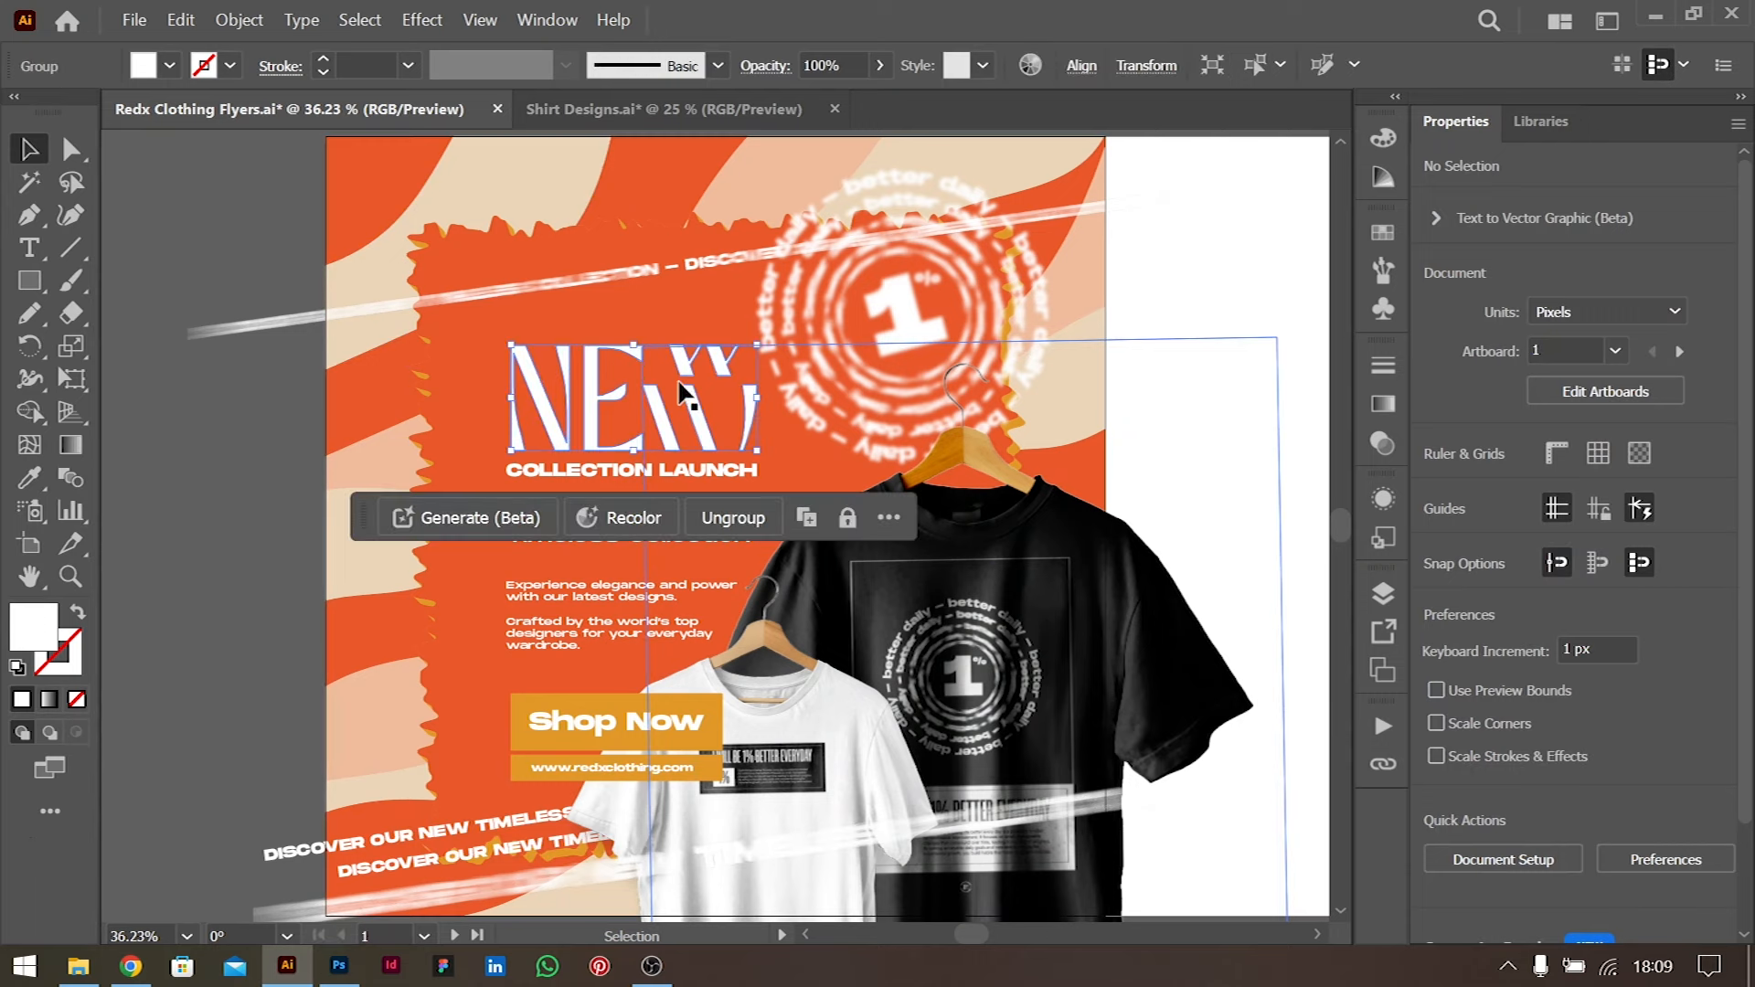
left_click(547, 469, "shift")
left_click(585, 514, "shift")
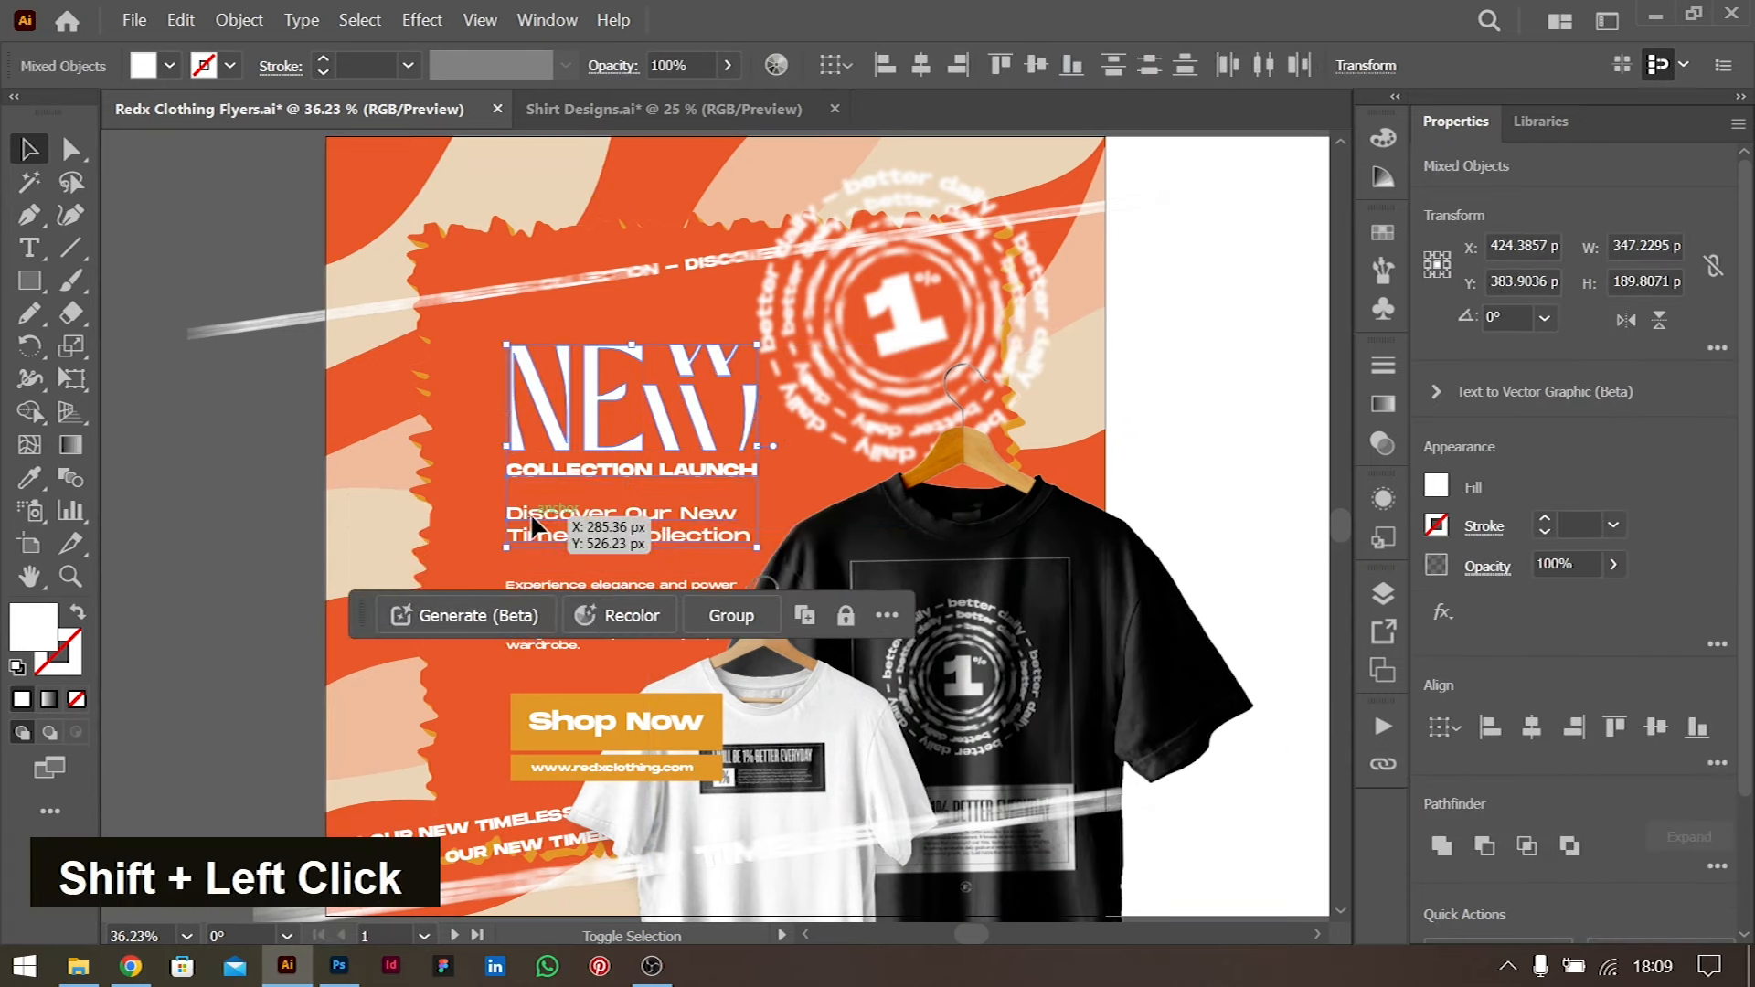
left_click(543, 581, "shift")
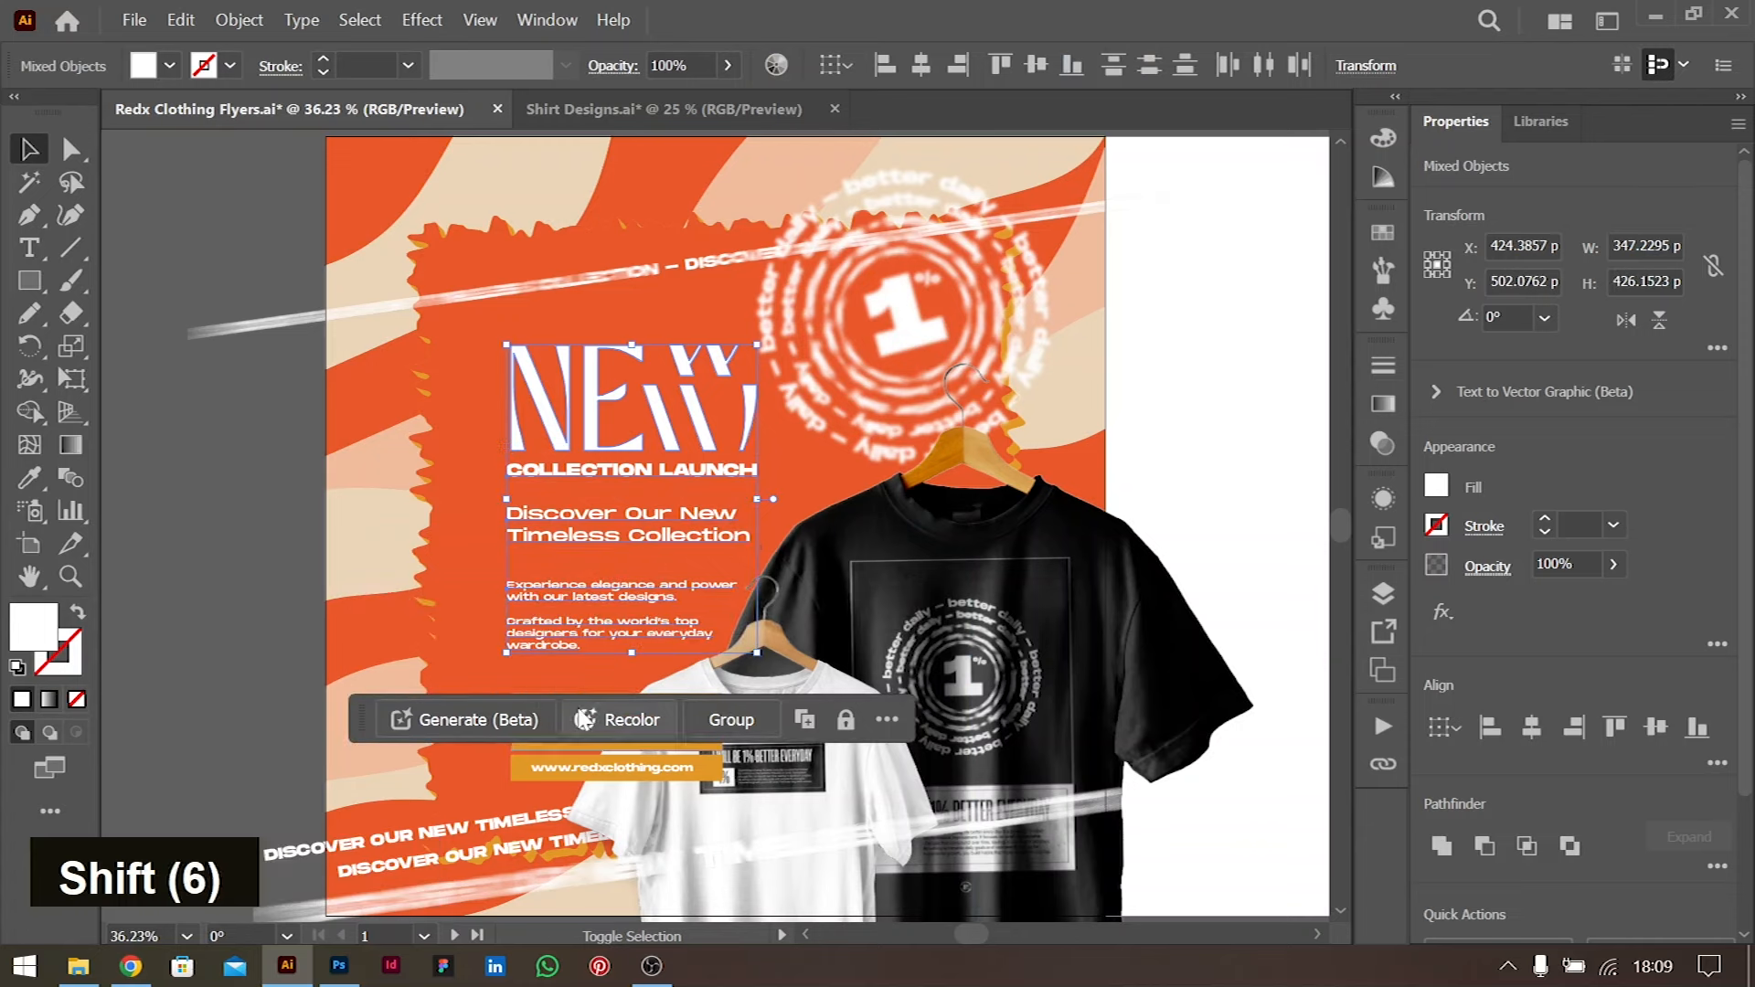
key("shift+Left")
key("shift+Left")
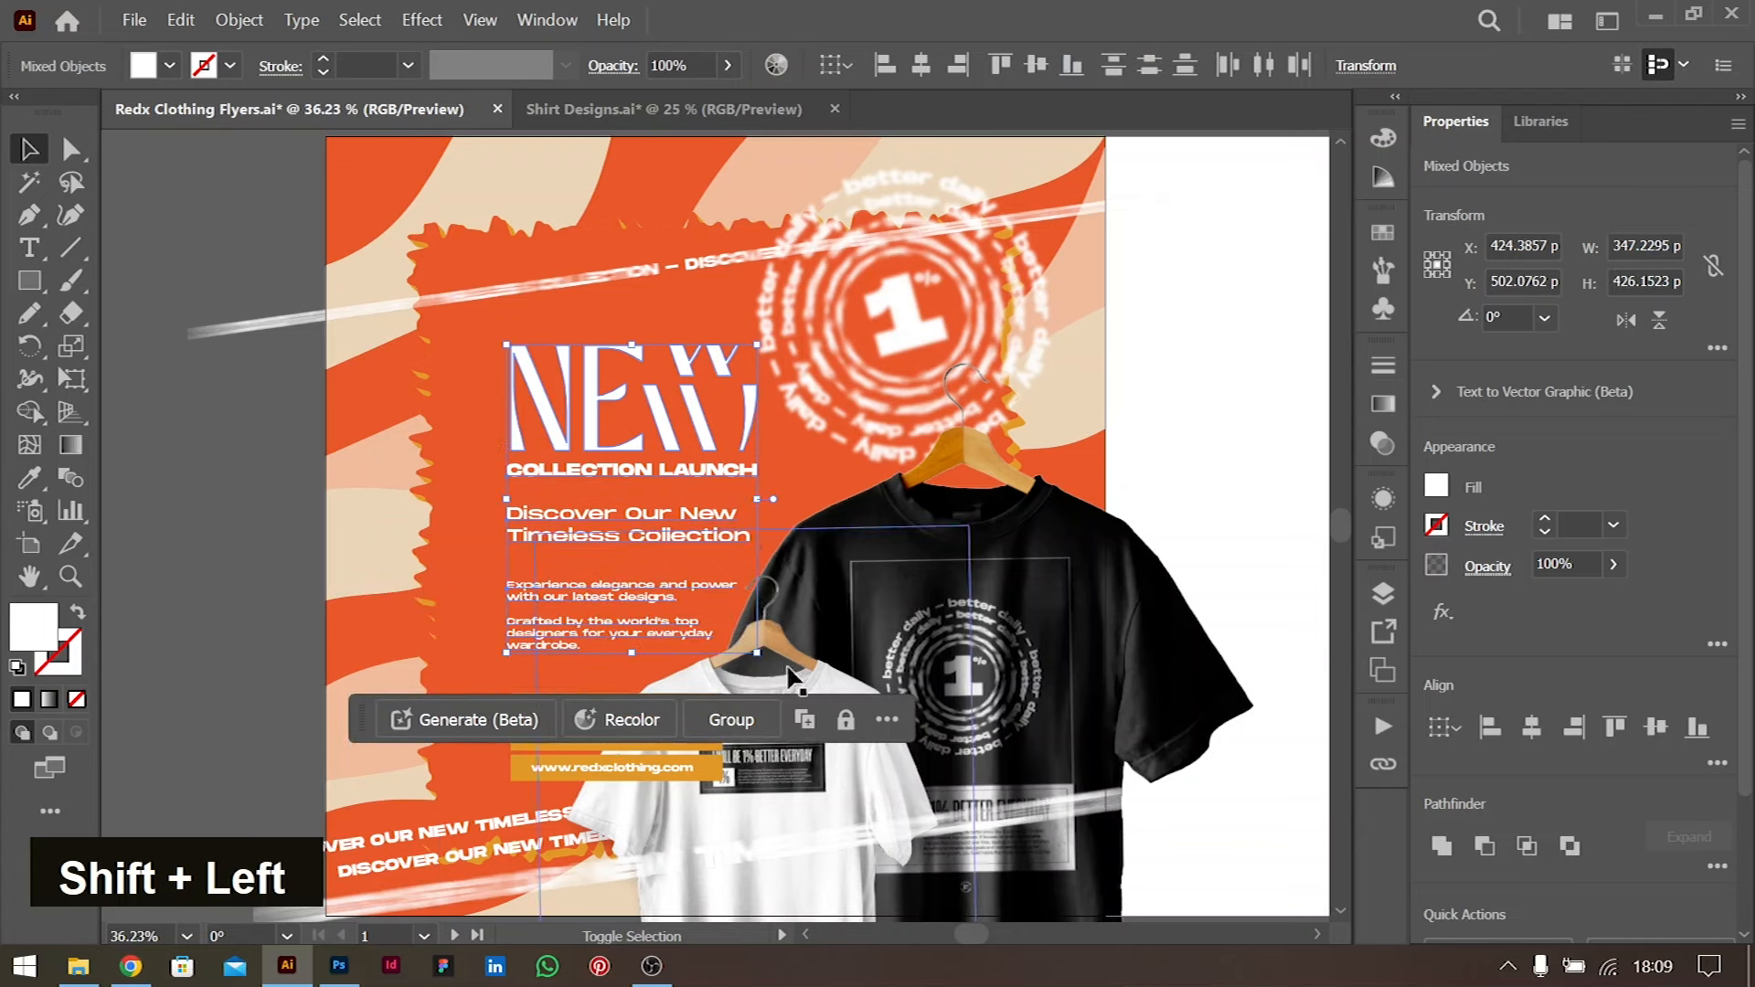
key("shift+Right")
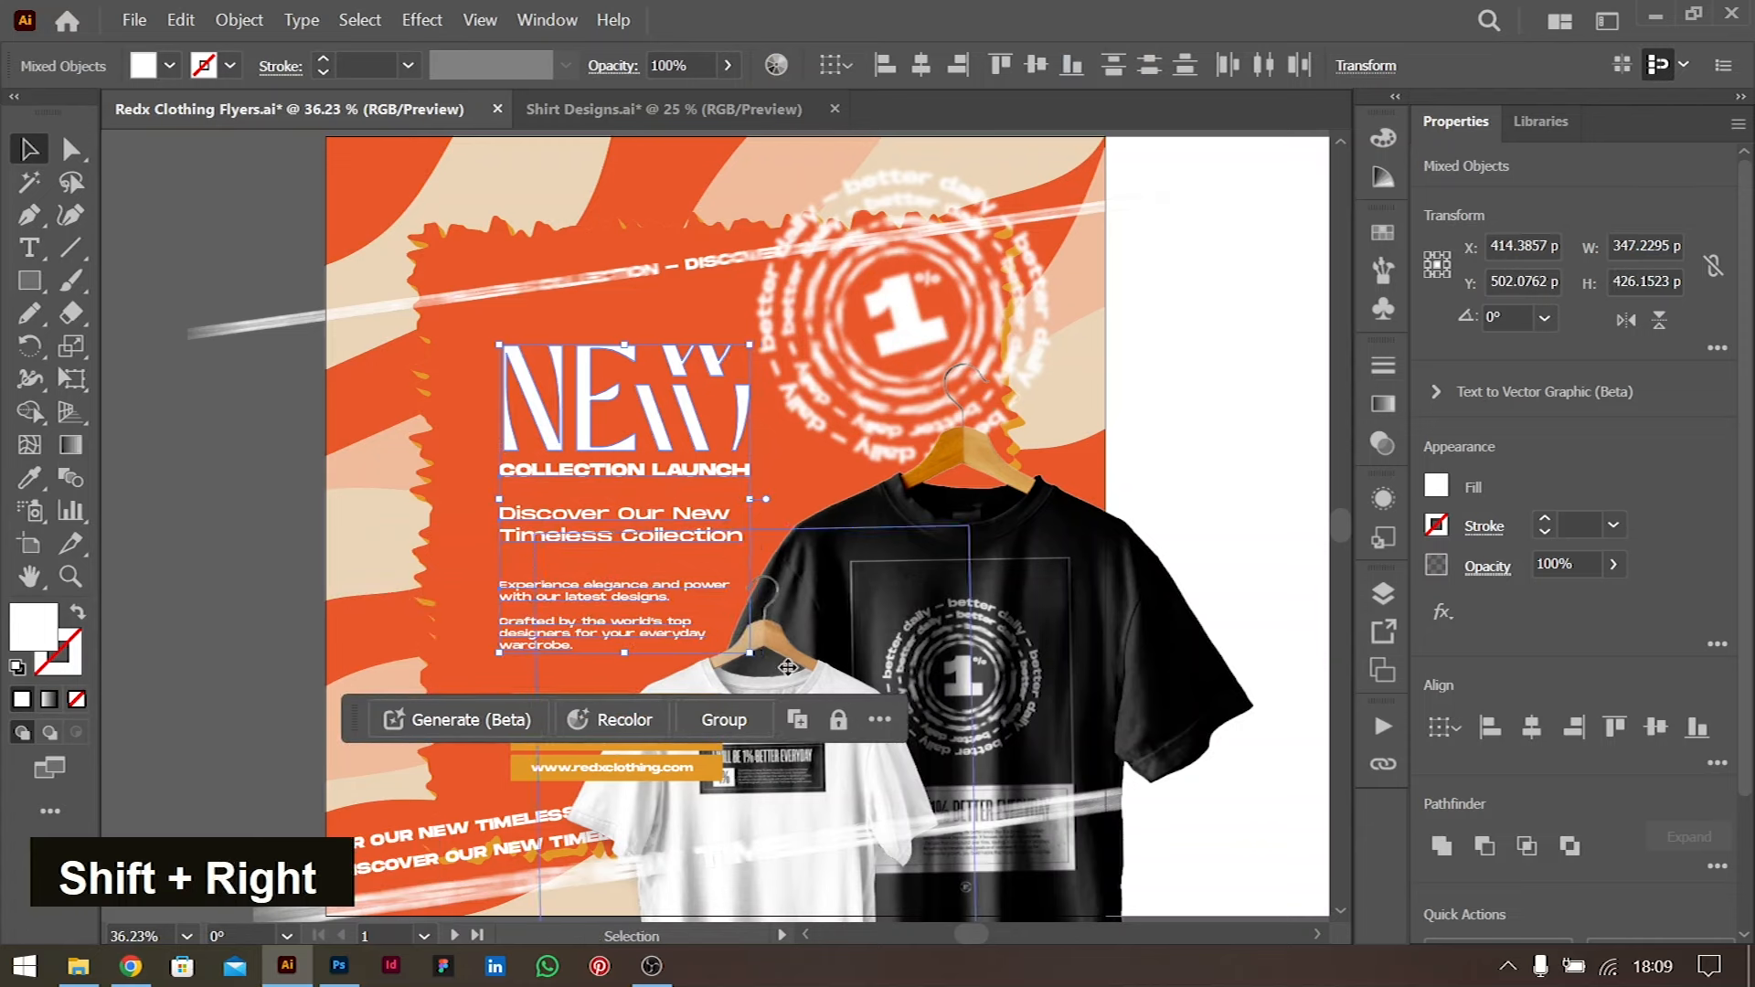
left_click(1221, 439)
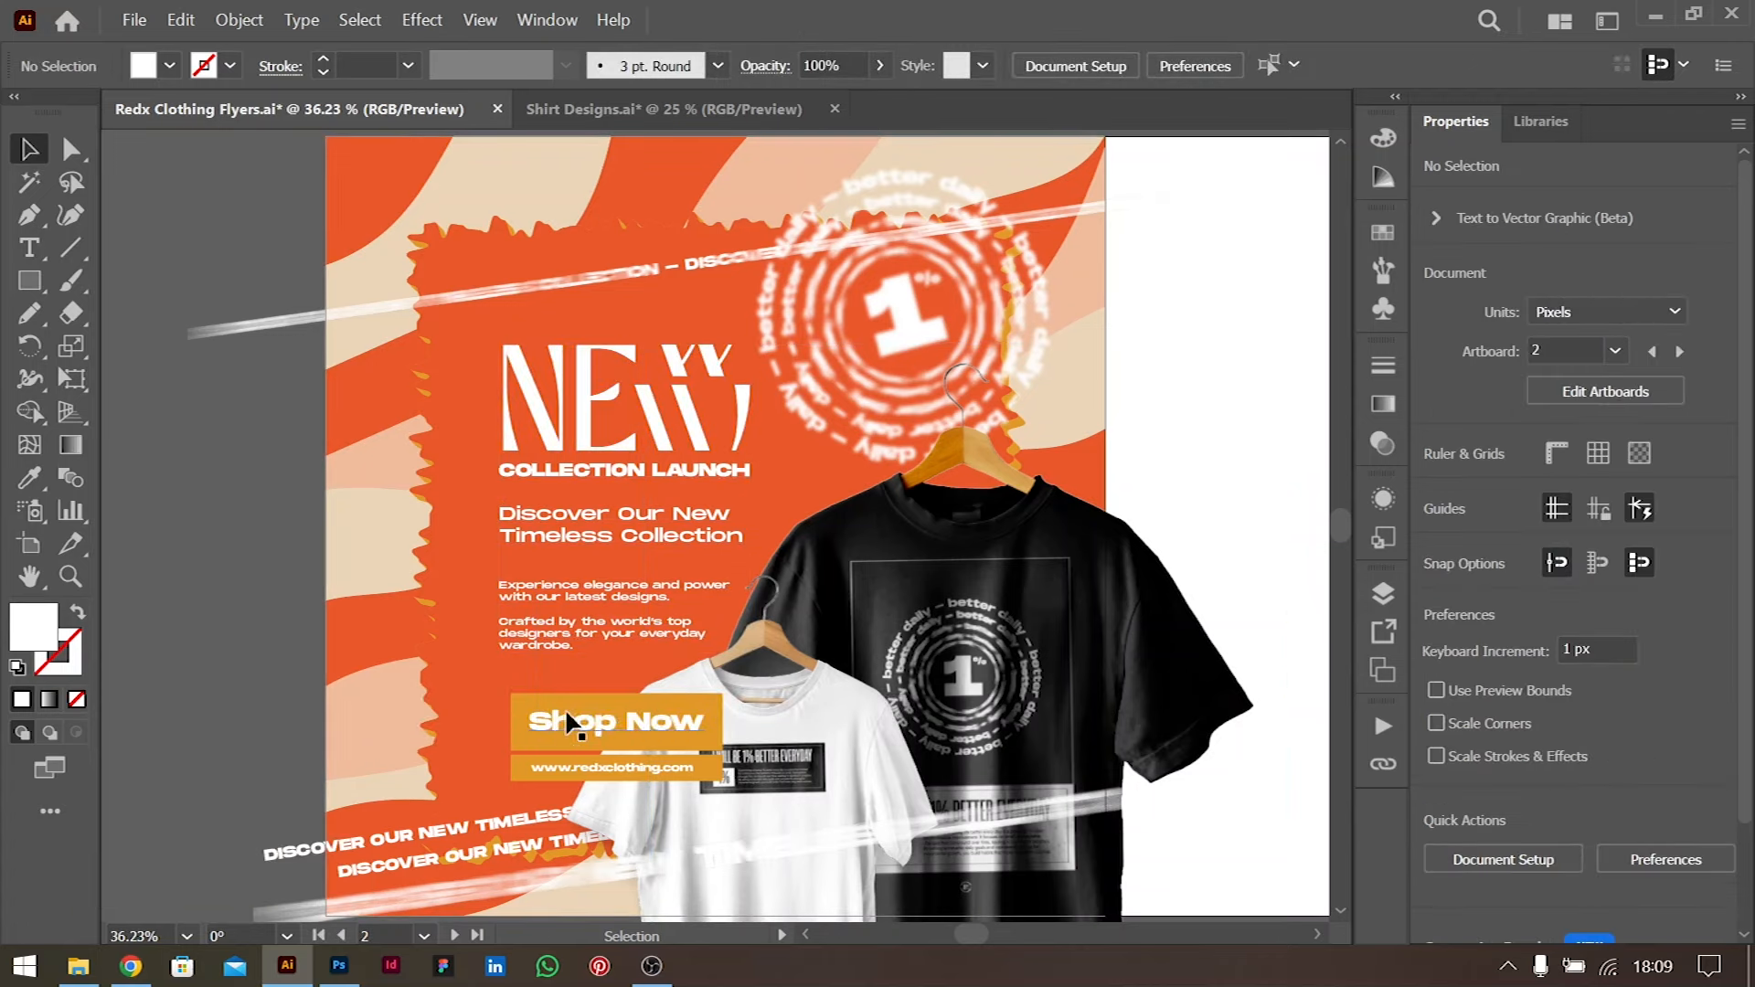
Move the whole "Shop Now" and website block 20 px left and 20 px up to line up with the text above
left_click(555, 718)
left_click(559, 766, "shift")
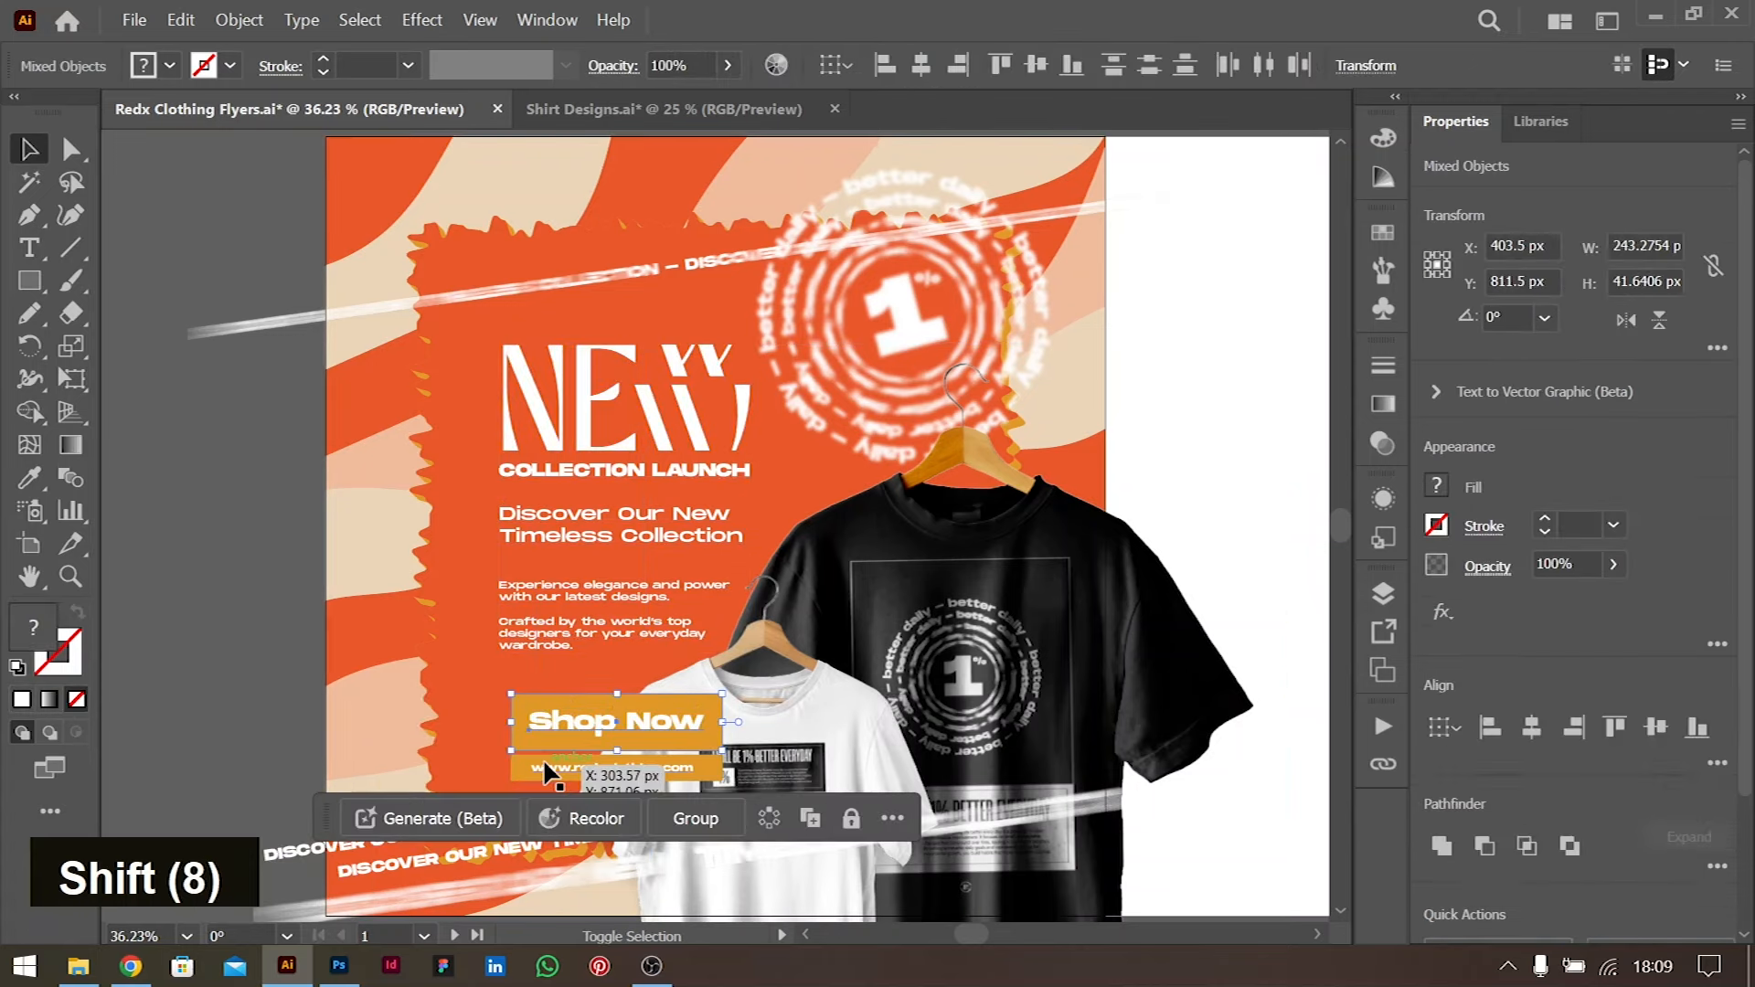
left_click(543, 770, "shift")
key("shift+Left")
key("shift+Left")
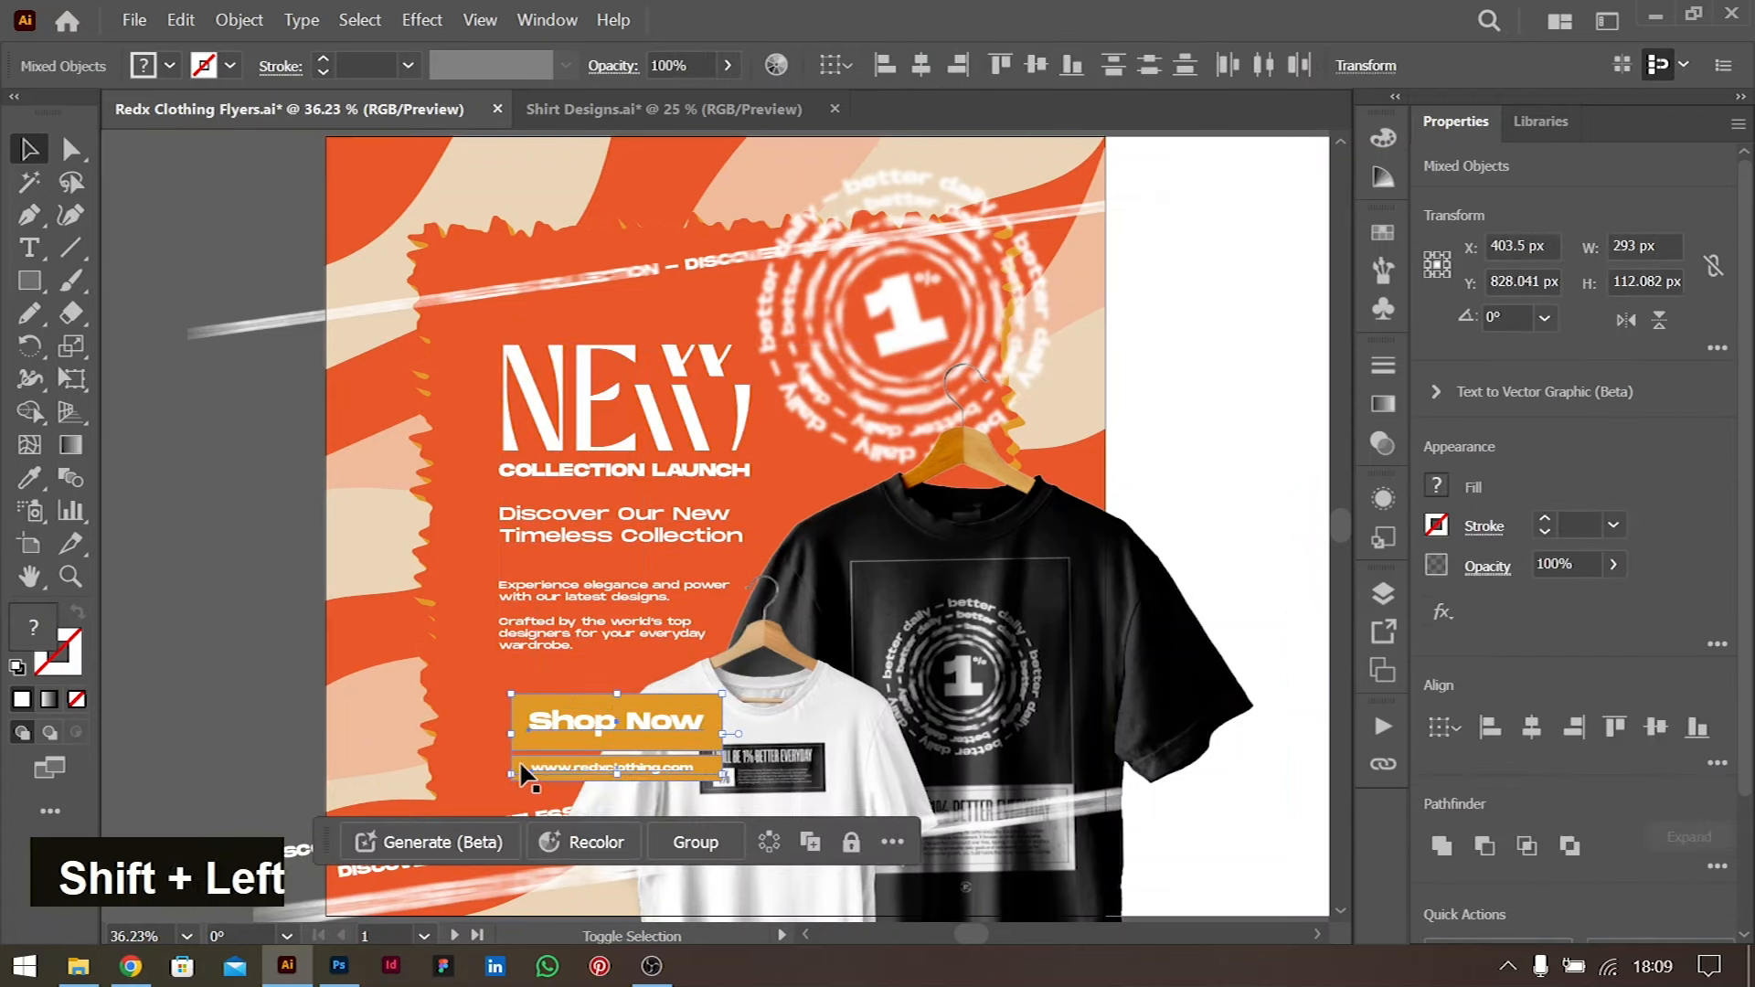
key("shift+Up")
key("shift+Up")
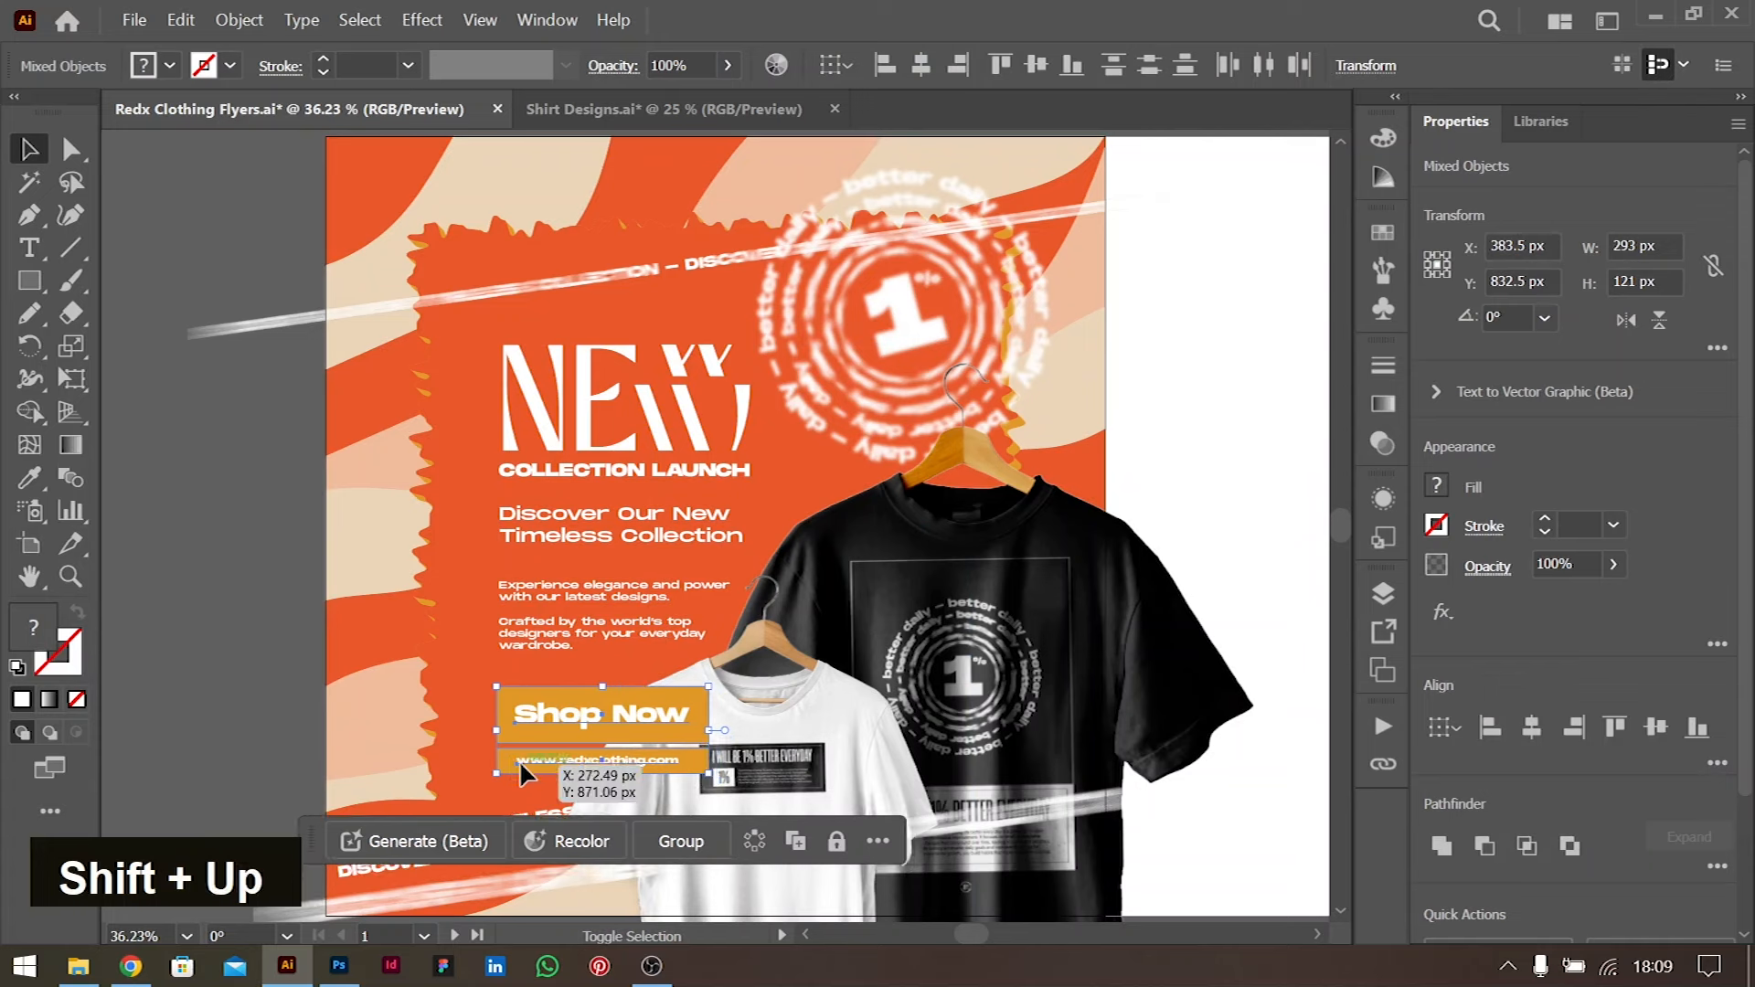
left_click(312, 719)
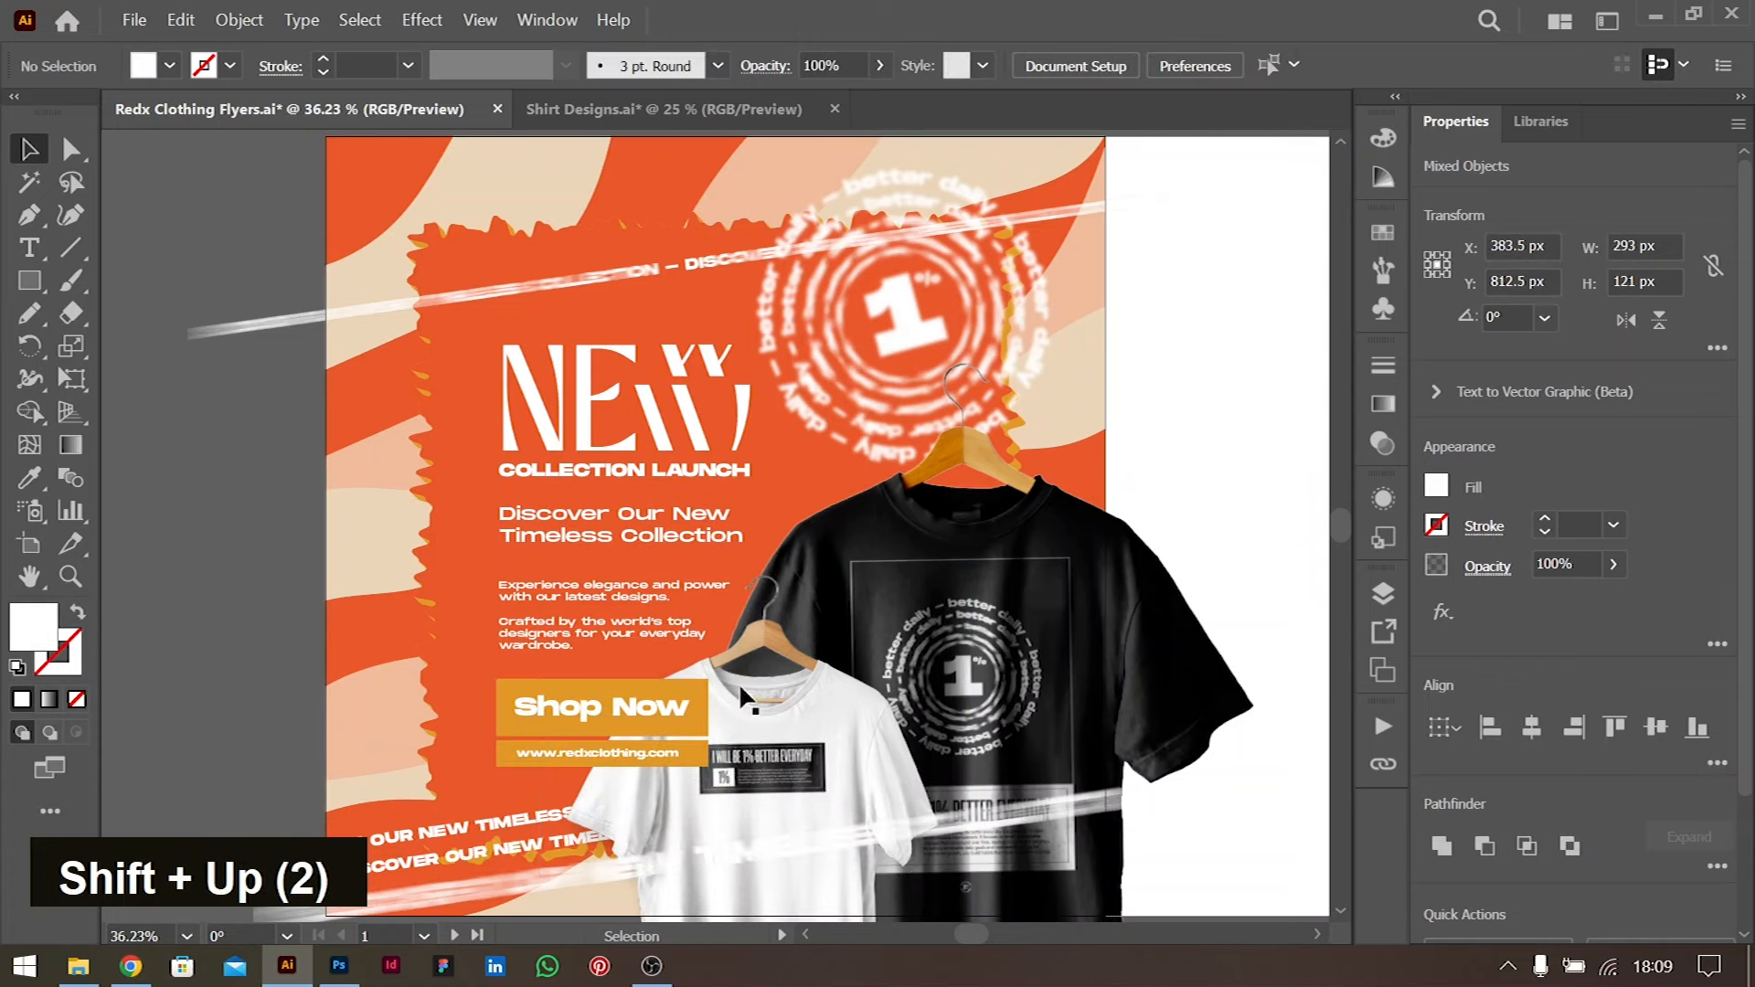
Move the white t-shirt mockup about 26 px to the right, away from the "Shop Now" block
left_click(813, 737)
left_click_drag(812, 737, 834, 737)
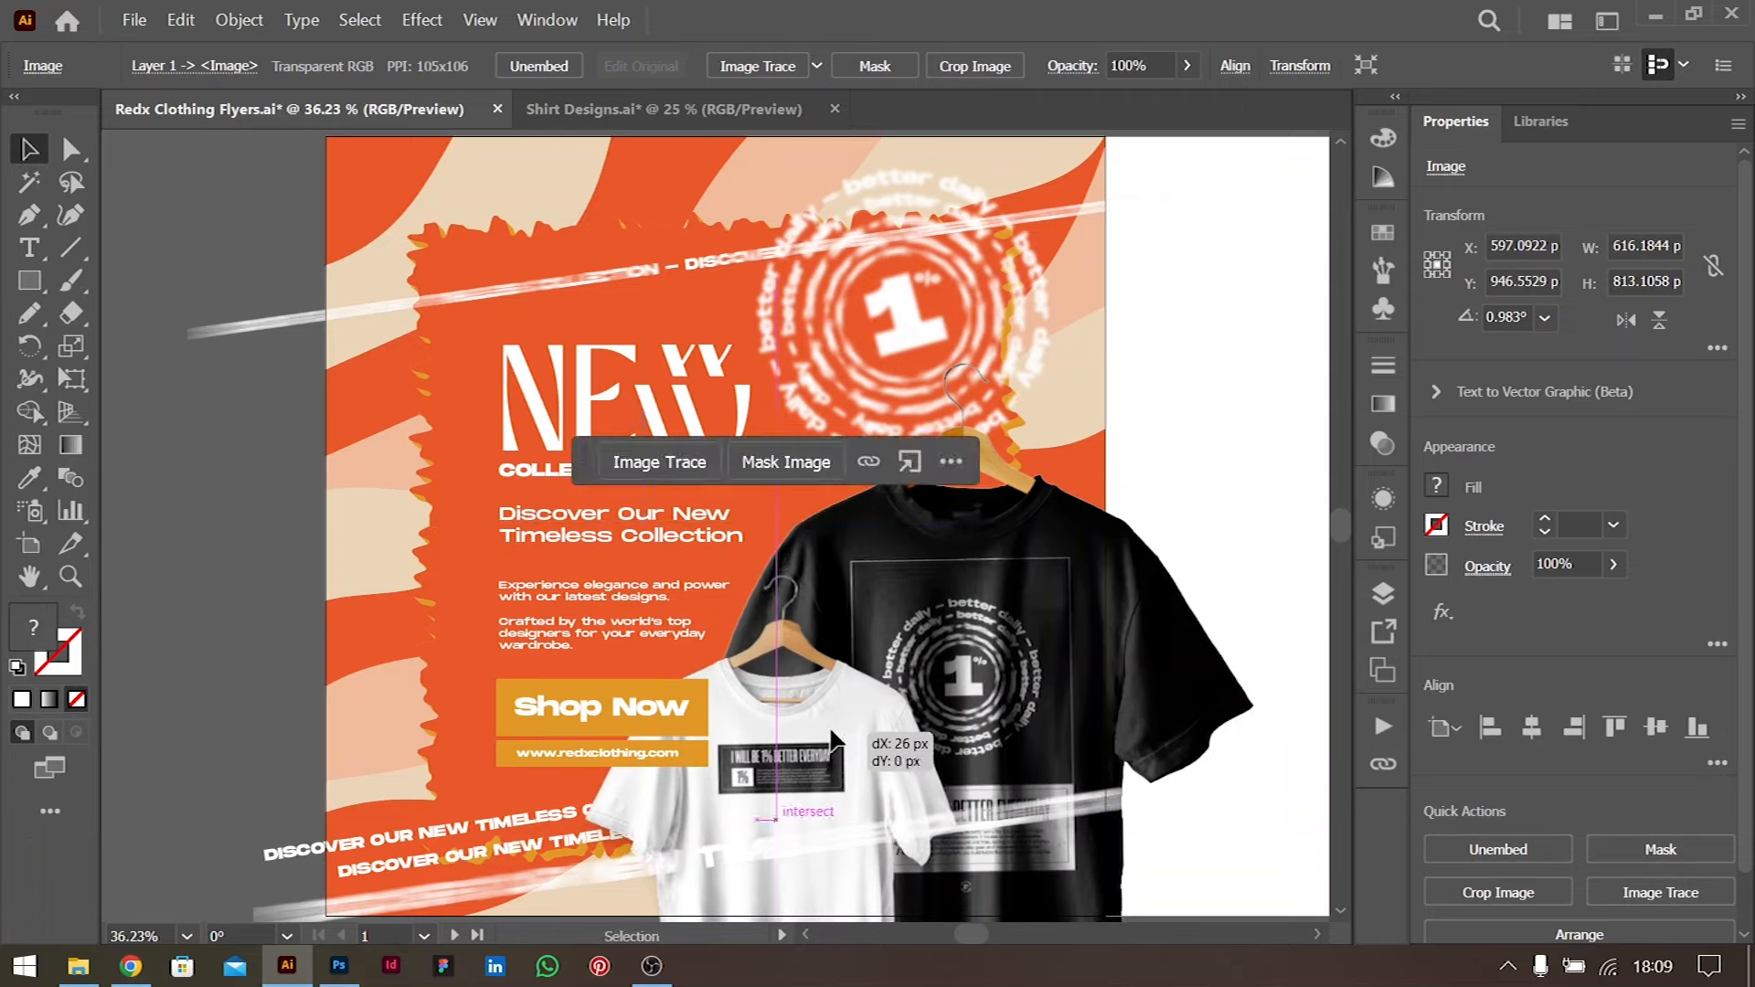
left_click(1280, 338)
Copy the complete "I WILL BE 1% BETTER EVERYDAY" label from Shirt Designs.ai and paste it into the flyer
left_click(777, 110)
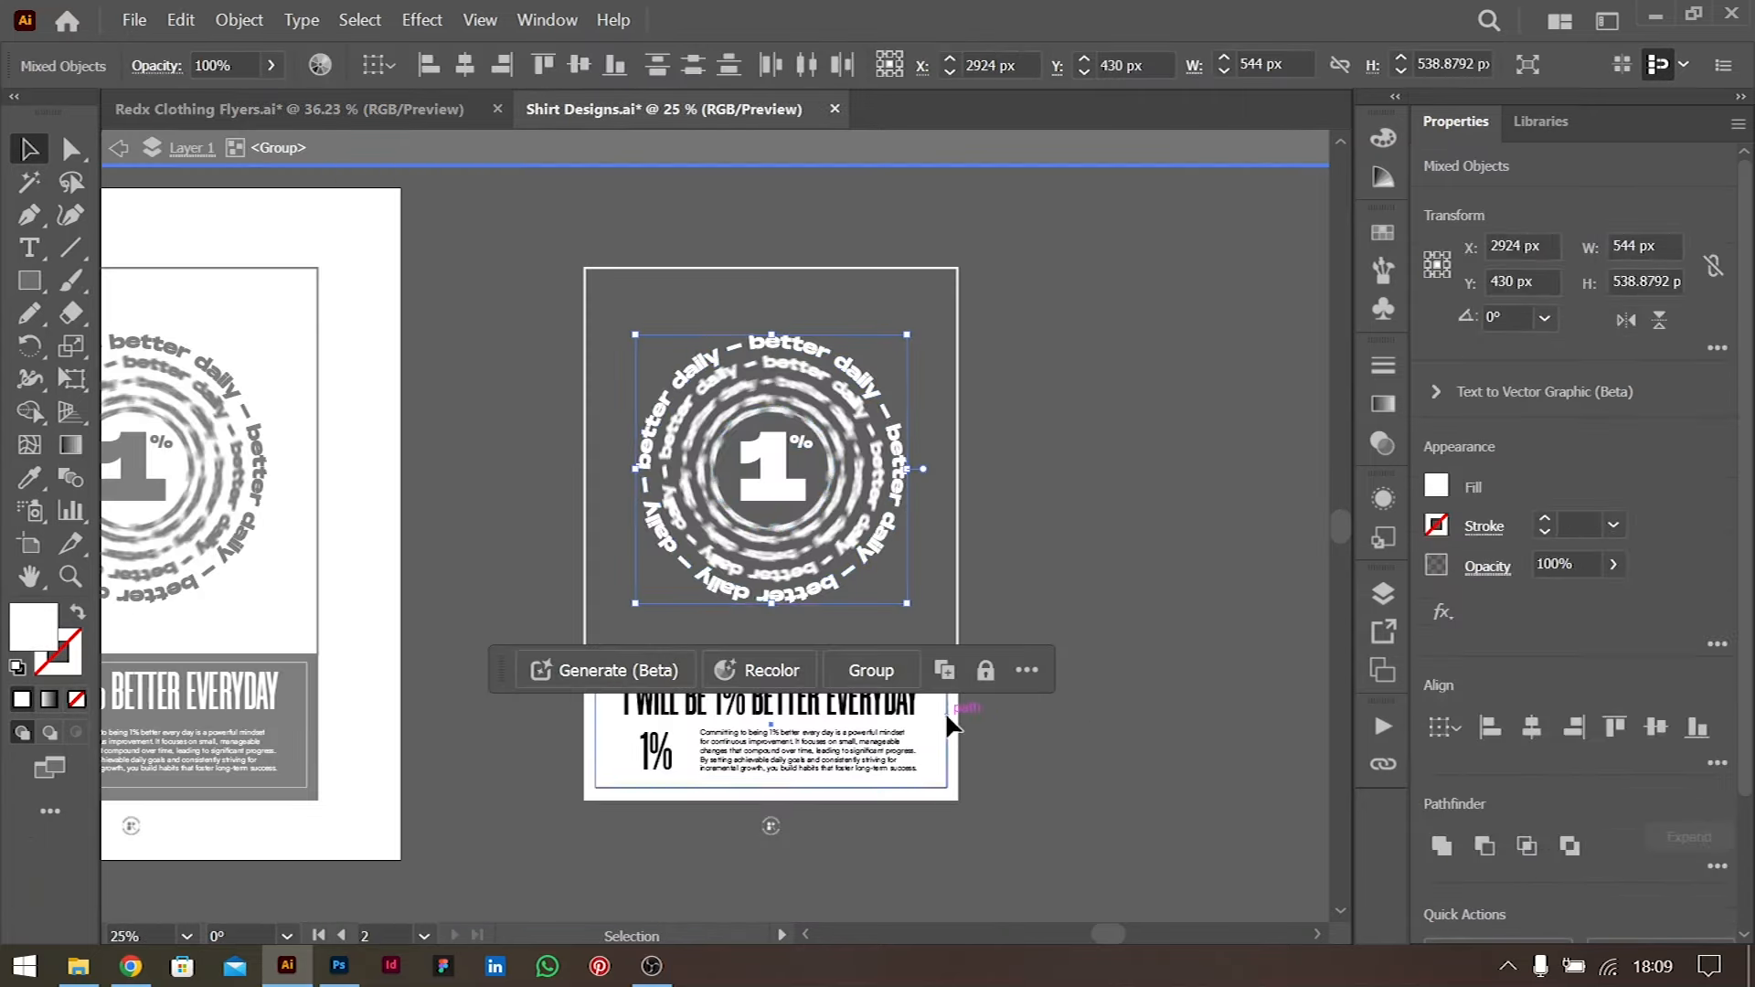
left_click(948, 714)
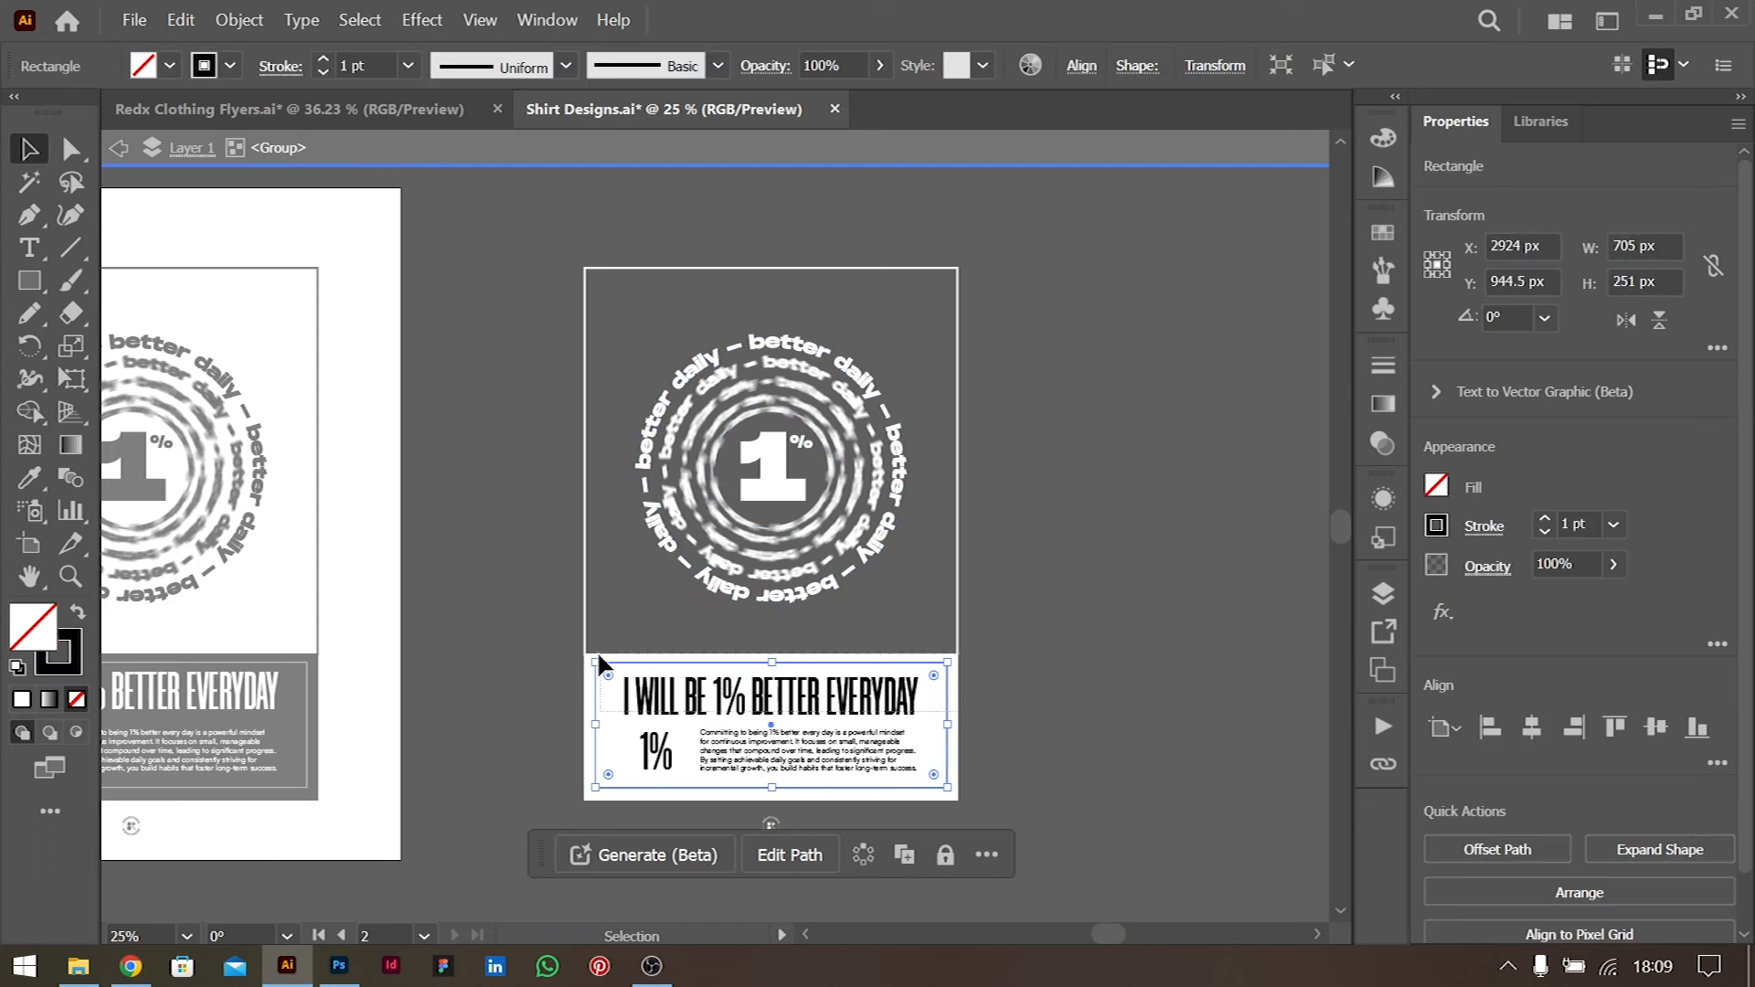
key("ctrl+a")
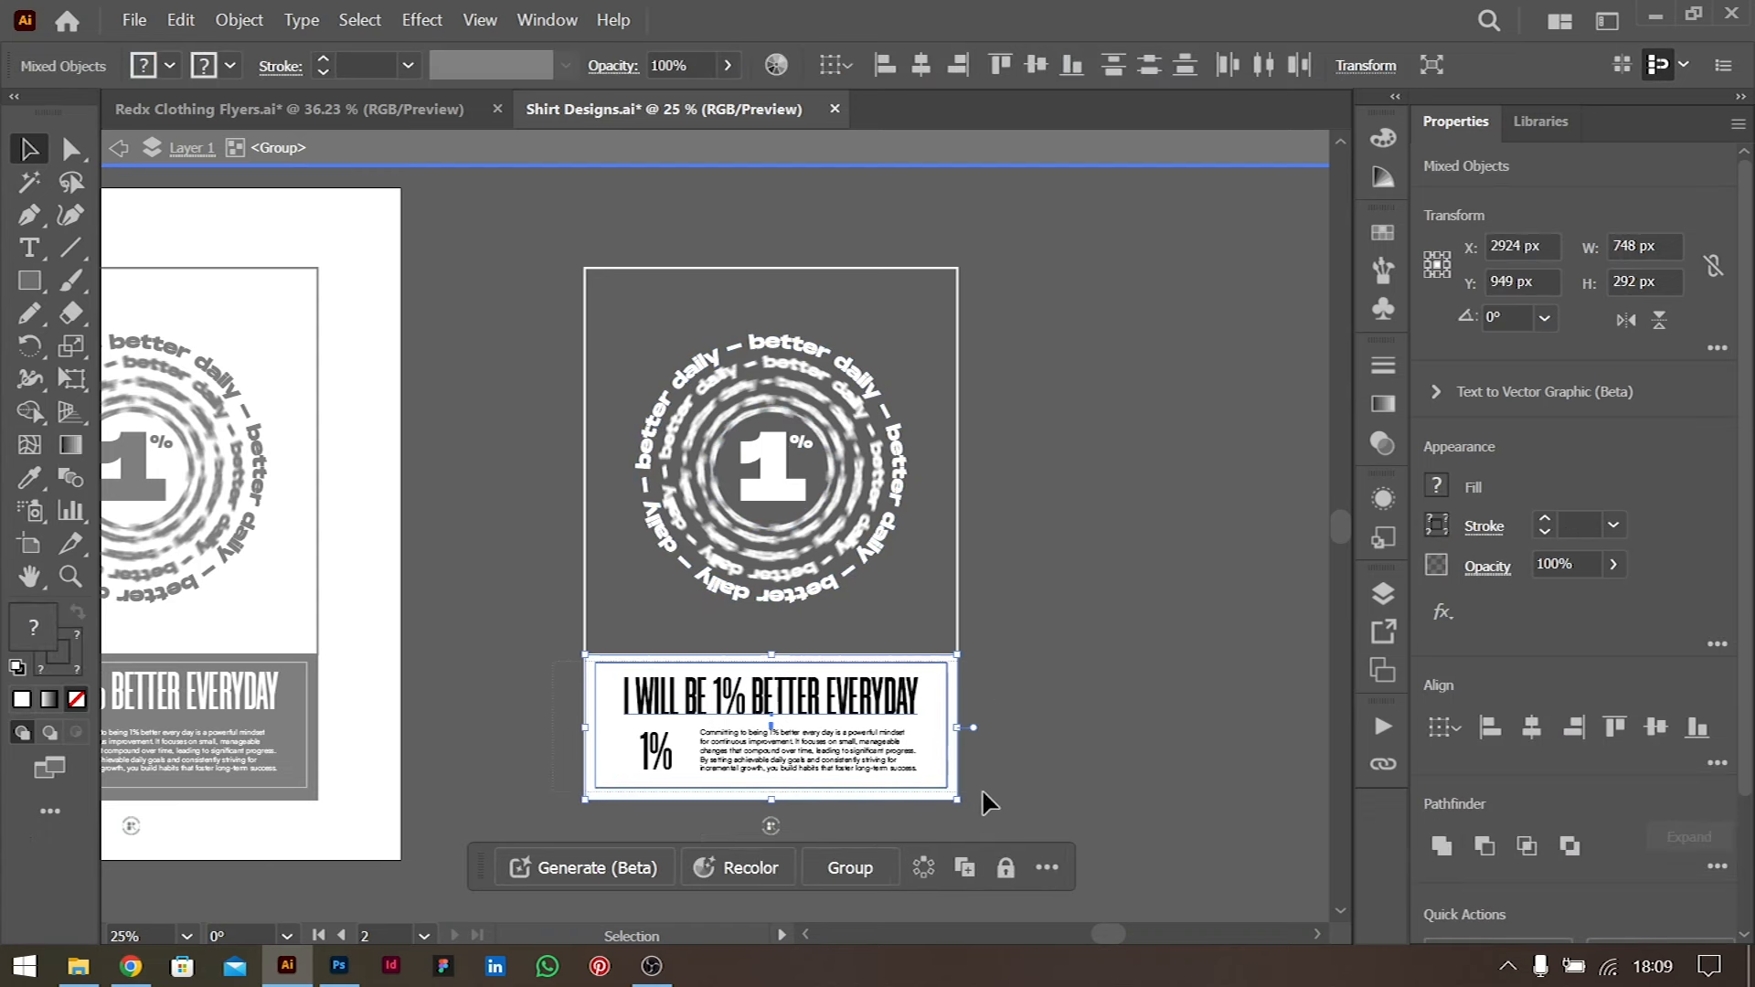
key("ctrl+c")
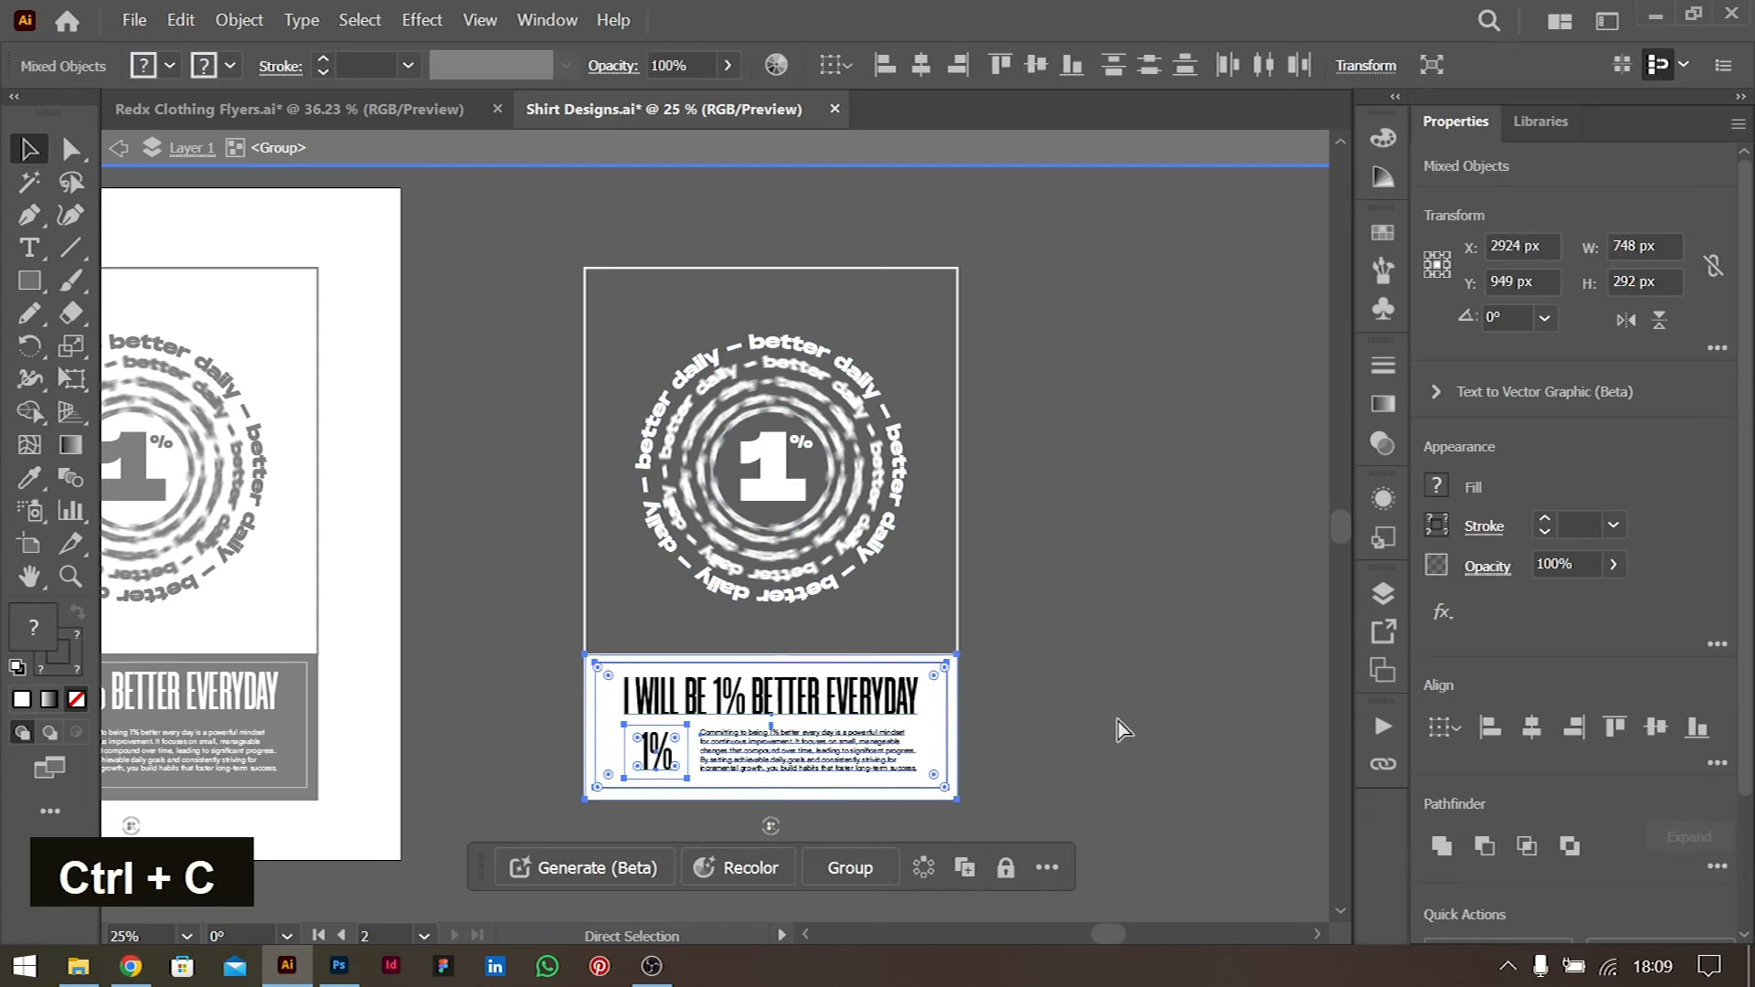
double_click(1090, 361)
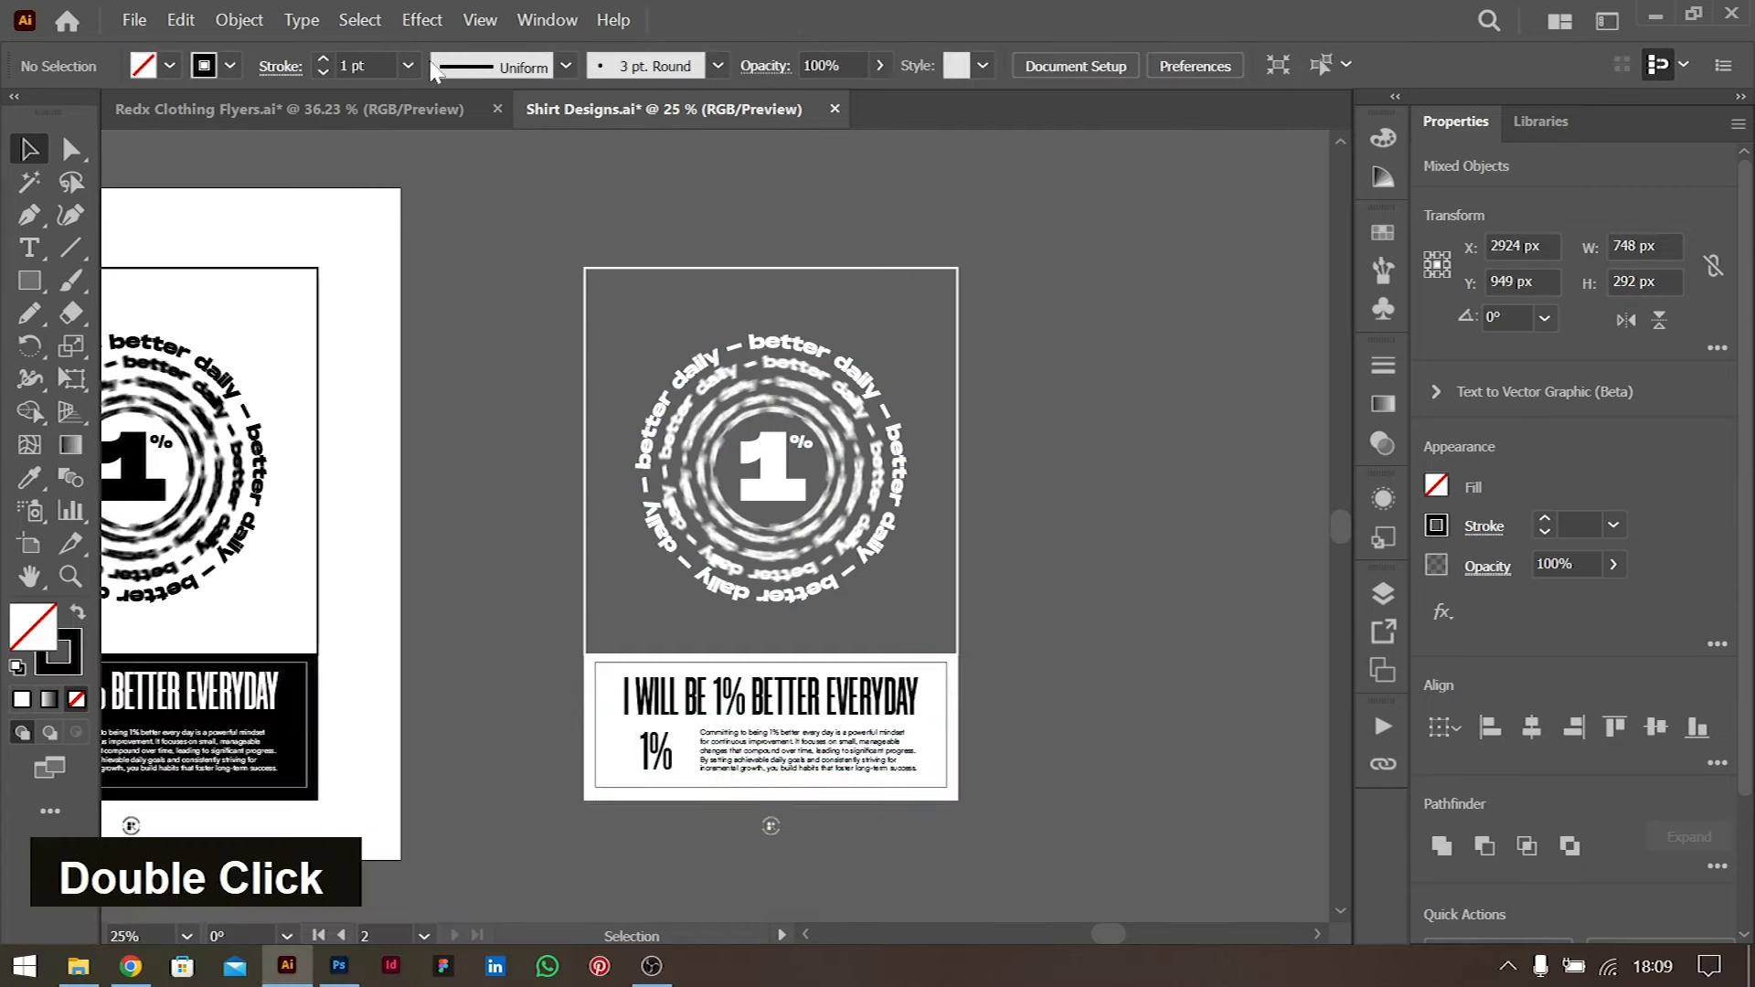
left_click(364, 100)
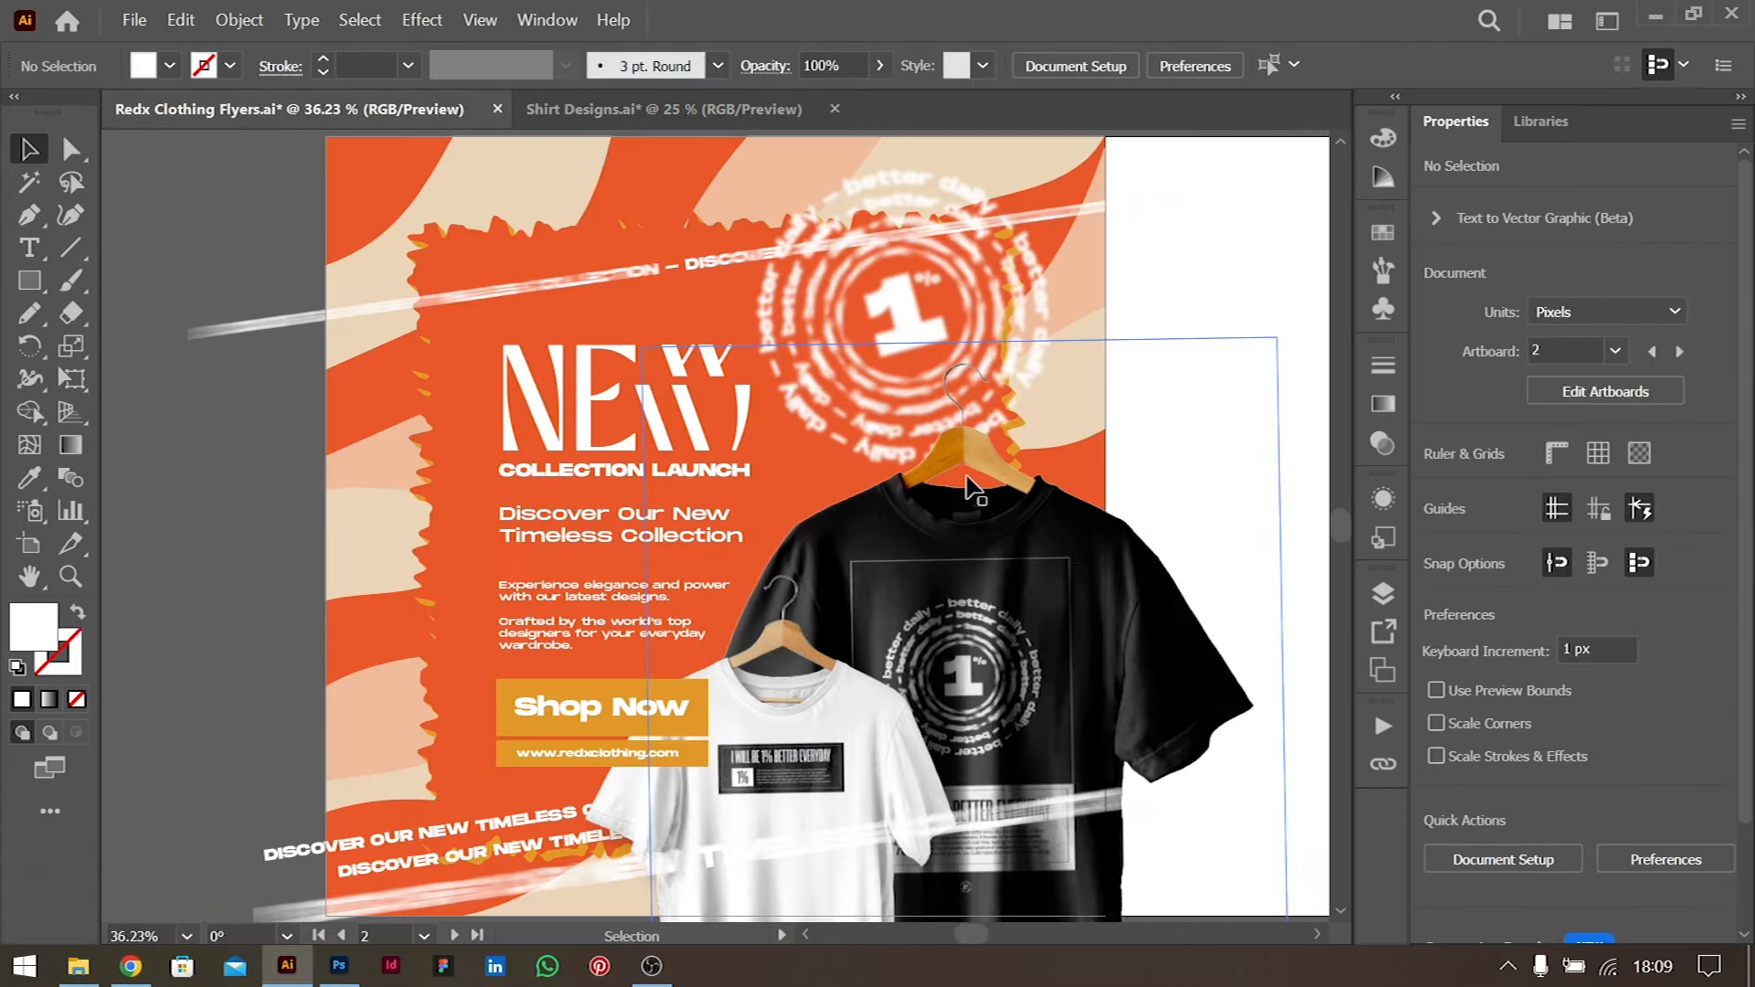
key("ctrl+v")
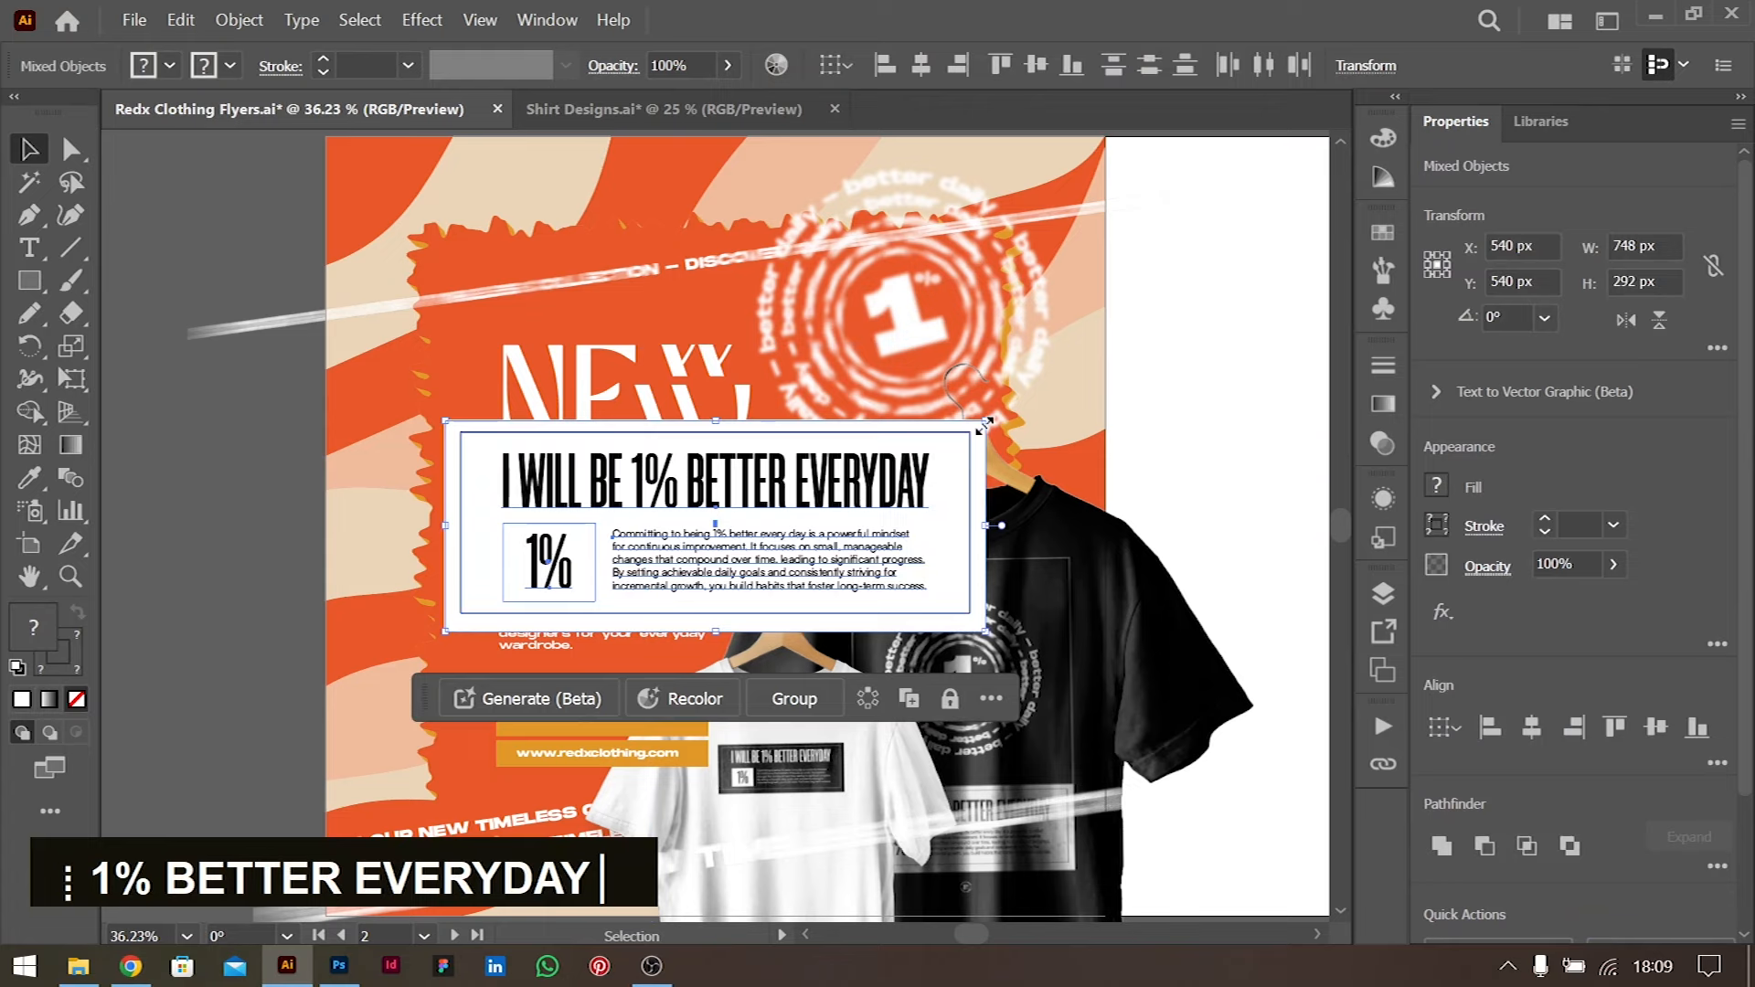
Scale the pasted label down, place it over the flyer's upper-left corner and tilt it by about 11°
left_click_drag(1005, 418, 933, 457)
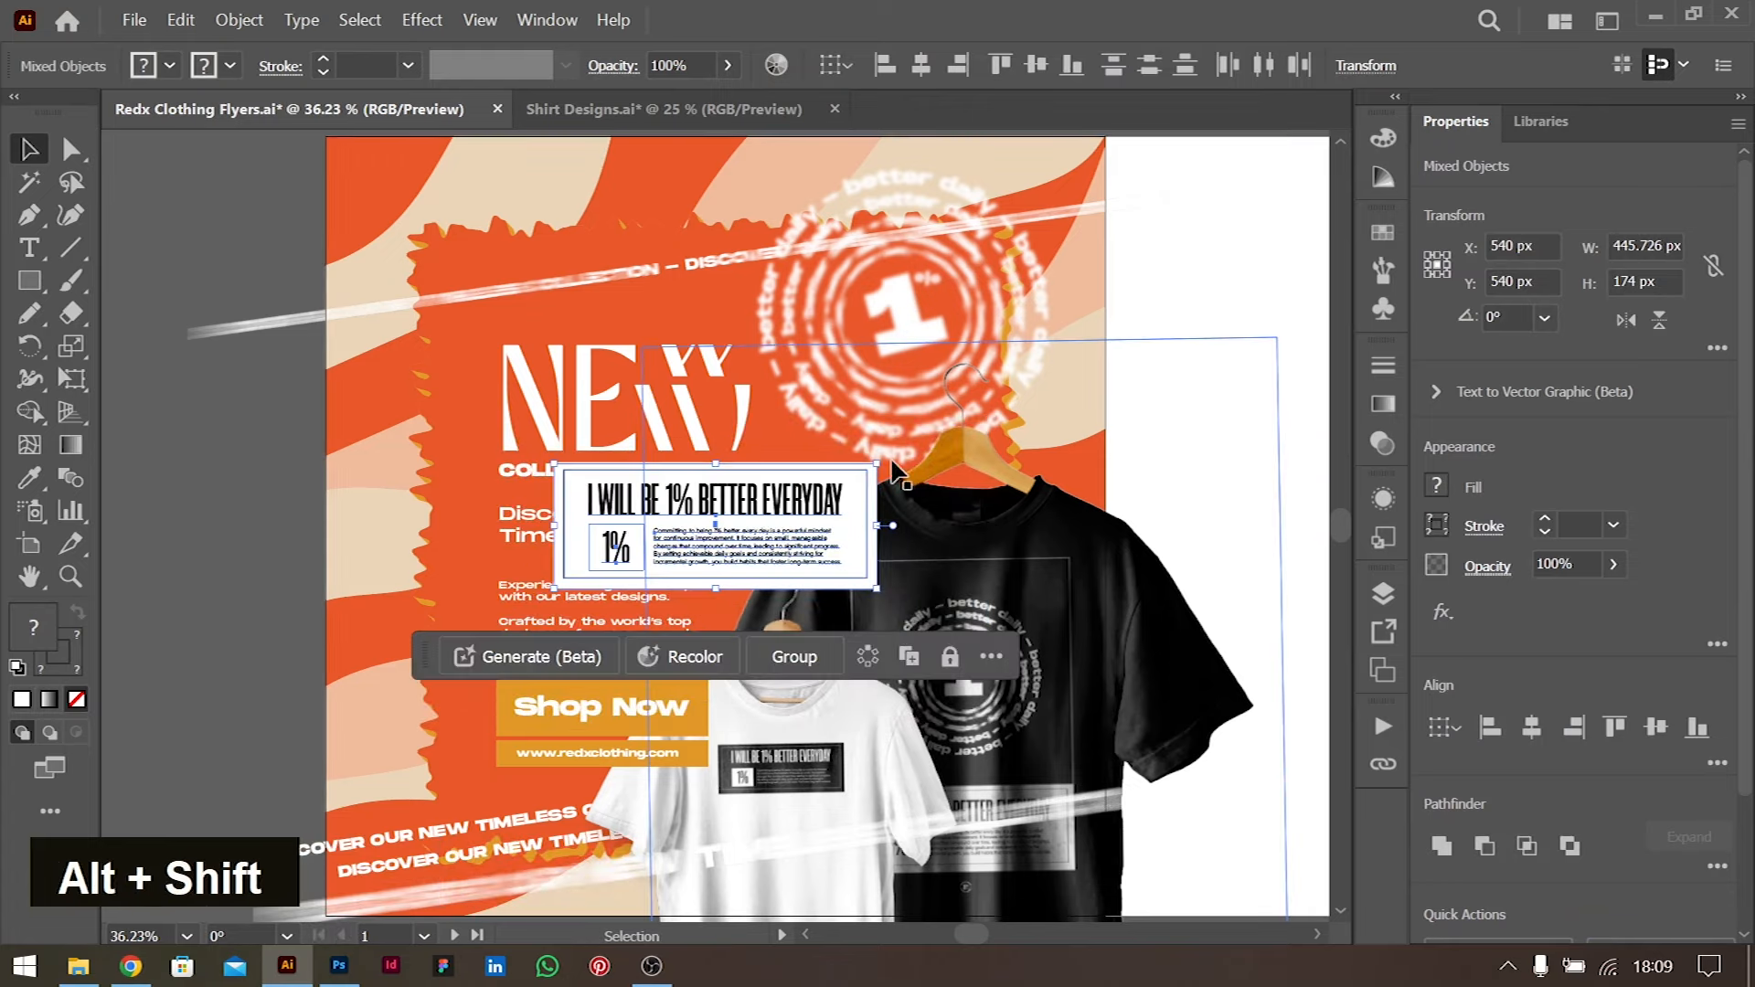
left_click_drag(889, 457, 554, 236)
key("shift")
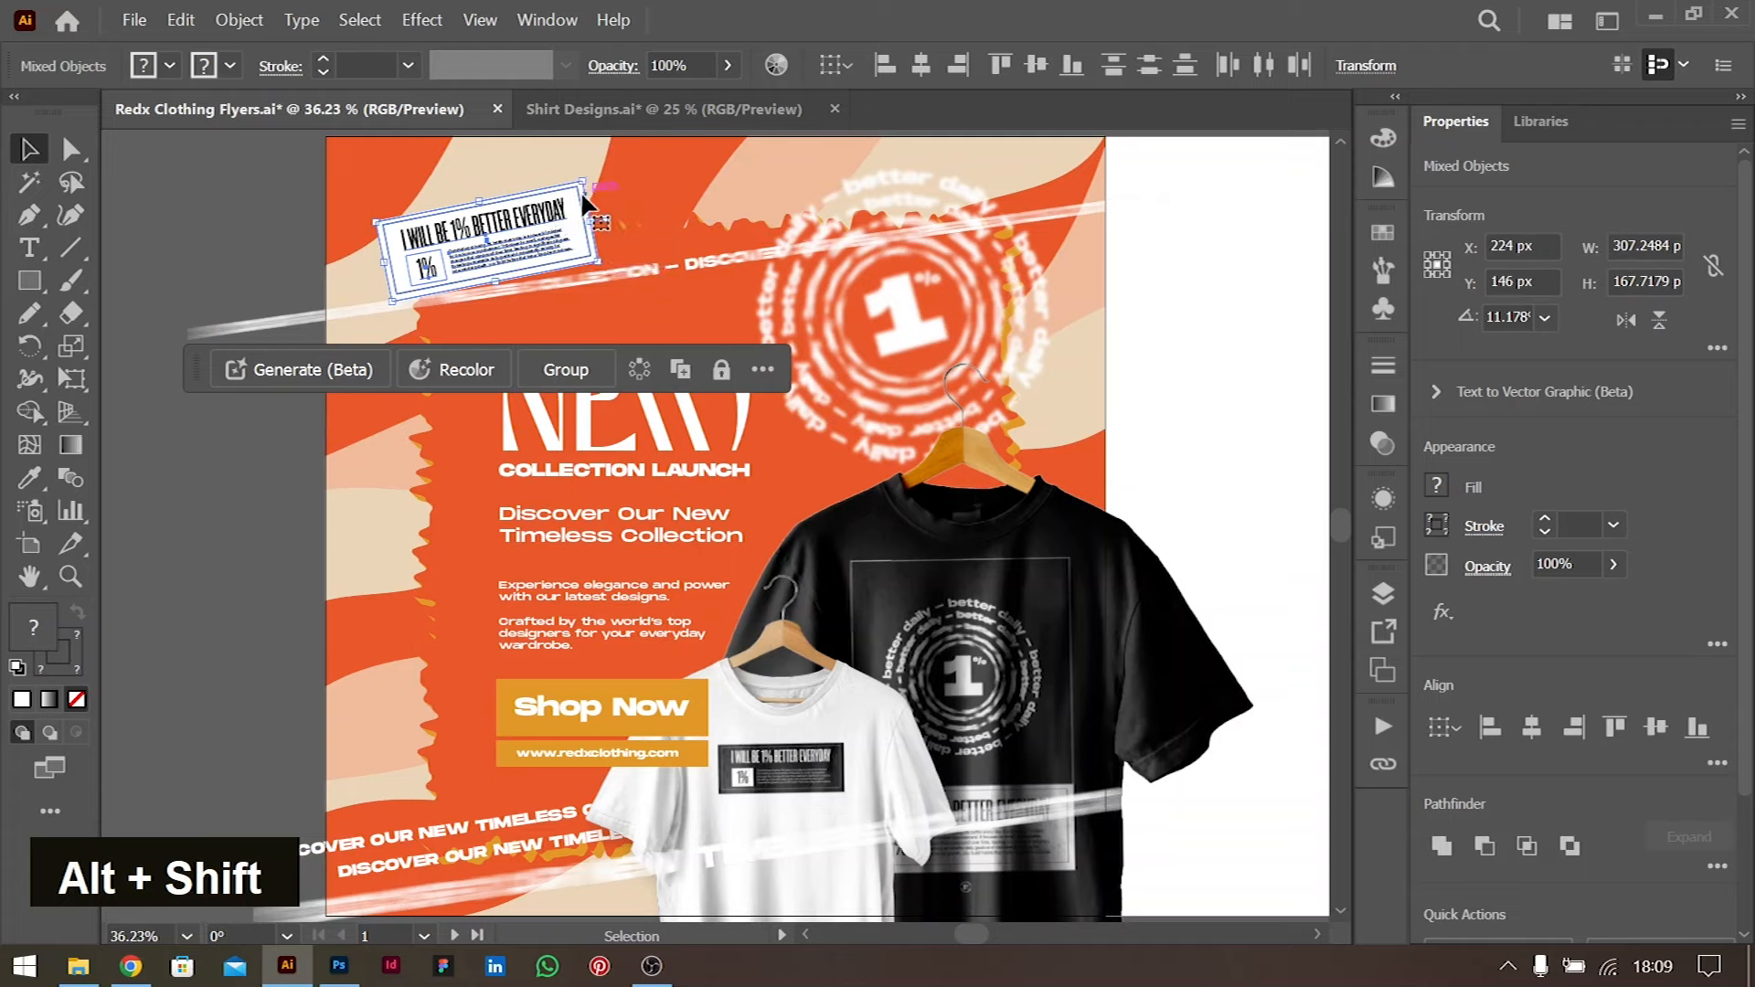
Apply a Roughen effect to the tilted label's white background rectangle with size 1% and detail 2 per inch
double_click(579, 190)
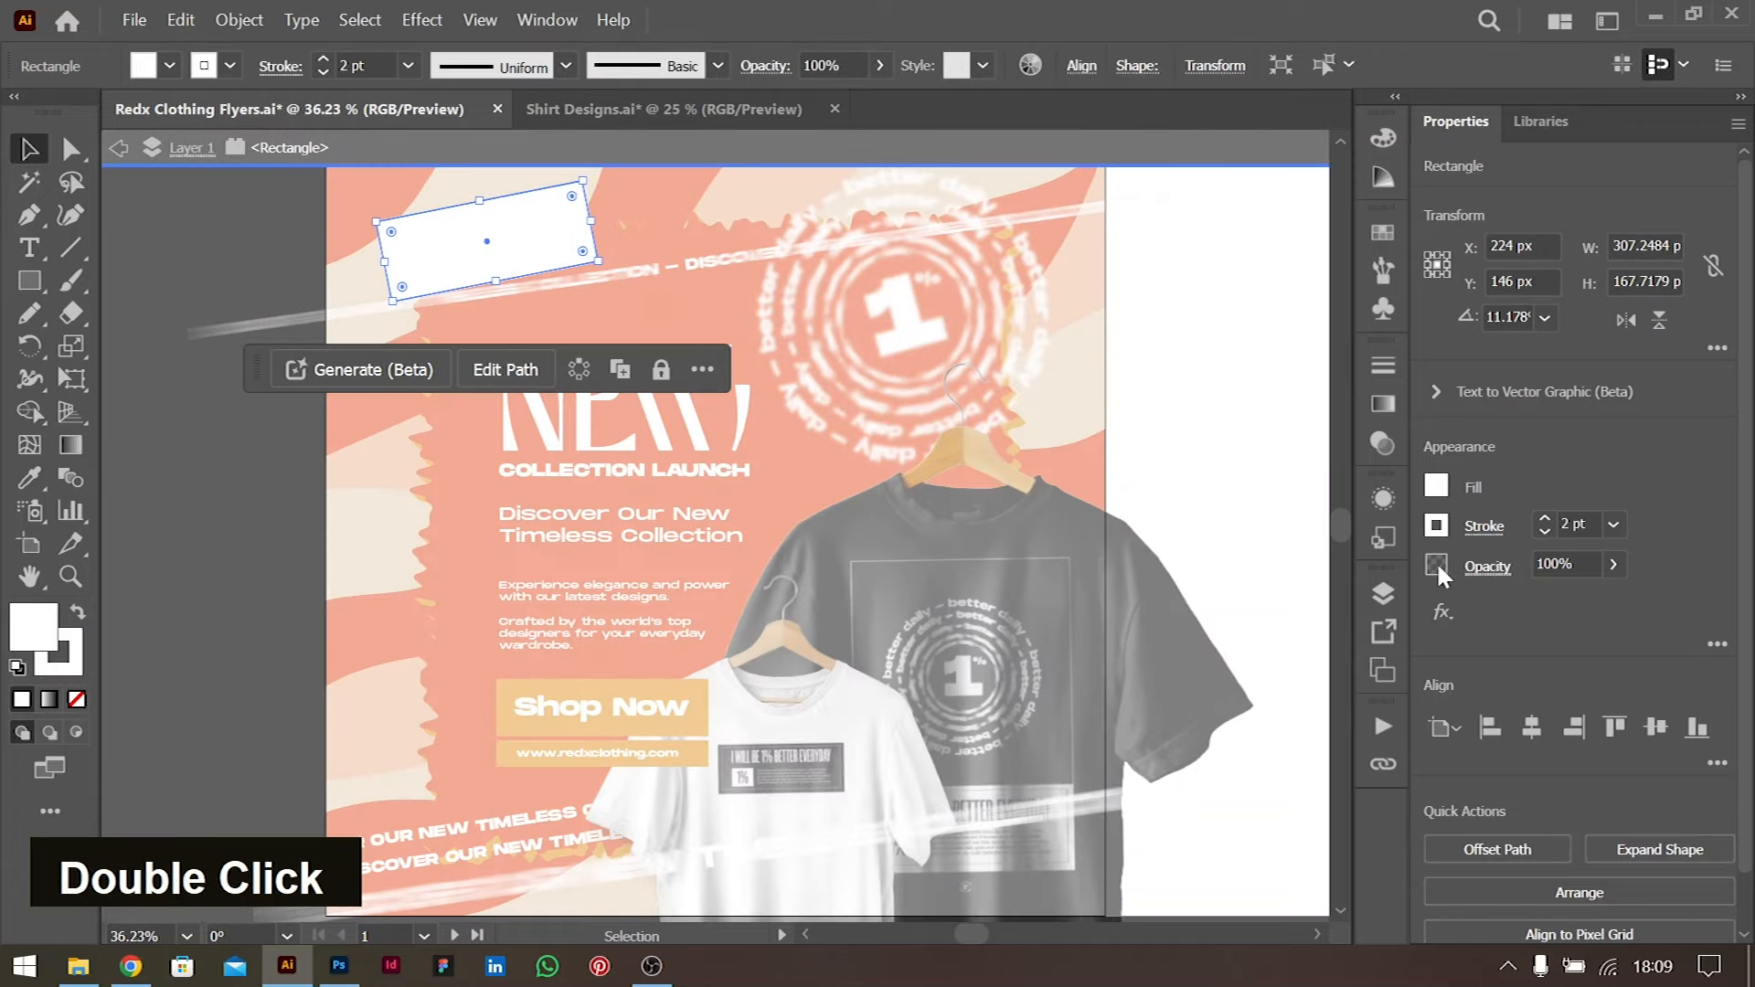
left_click(1441, 610)
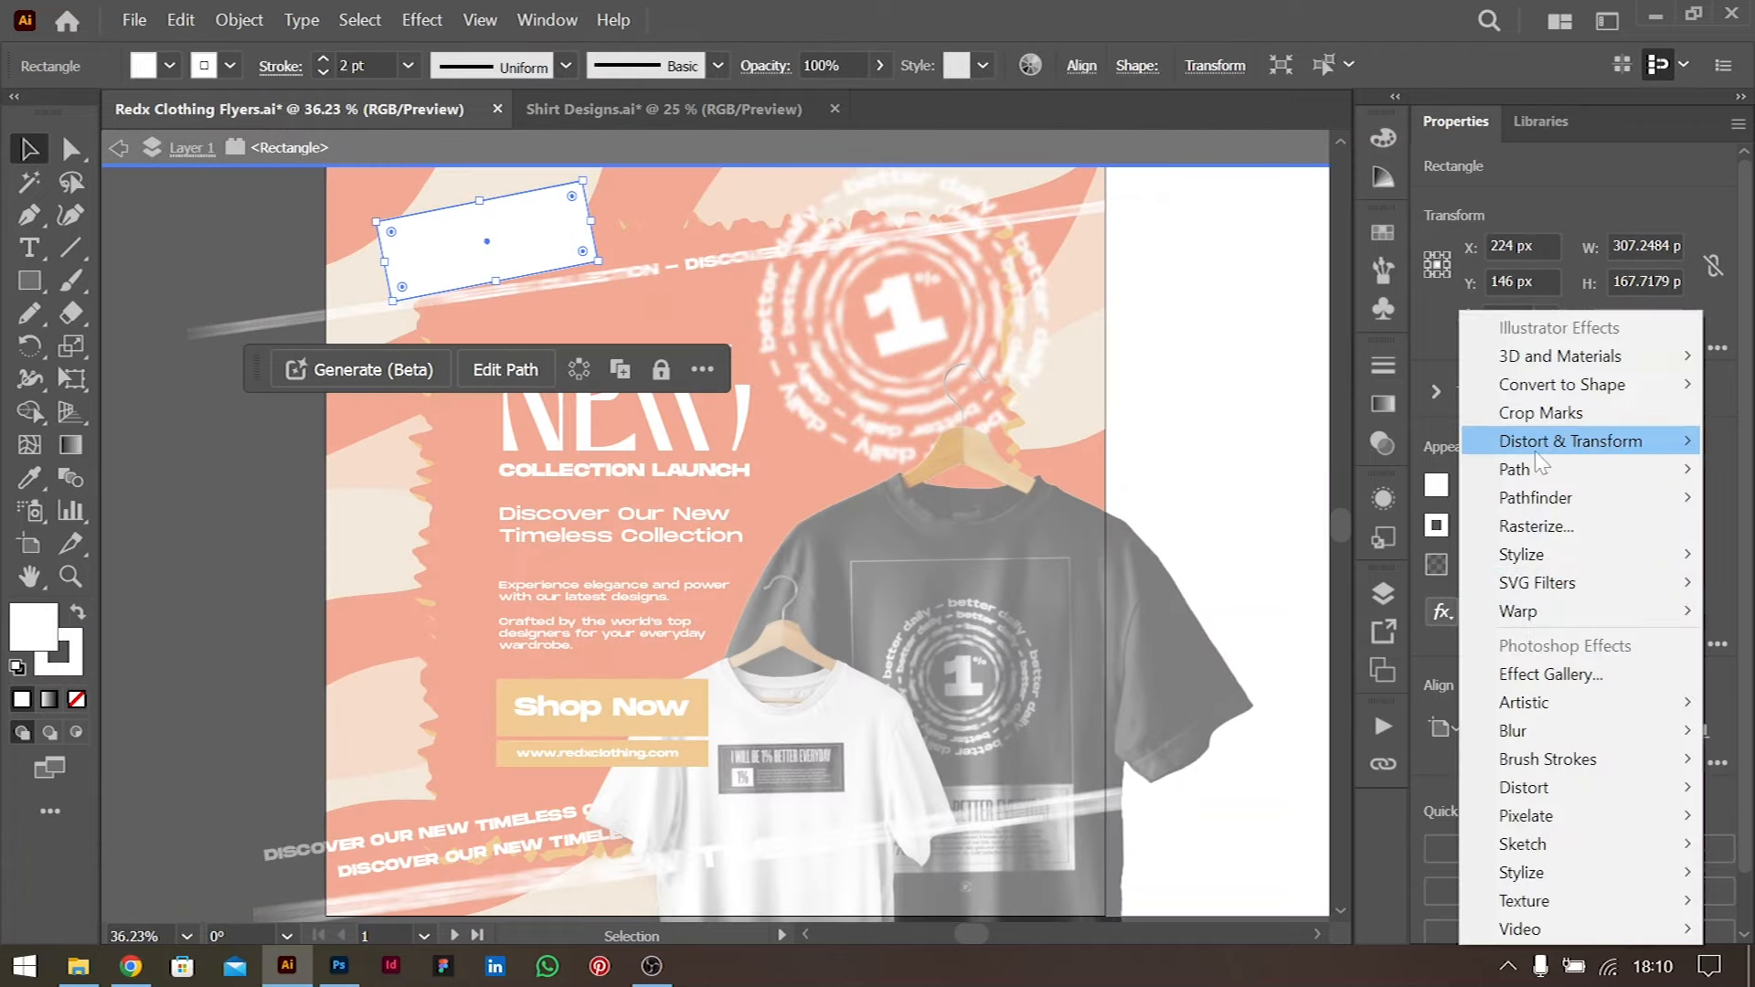
mouse_move(1541, 448)
left_click(1271, 502)
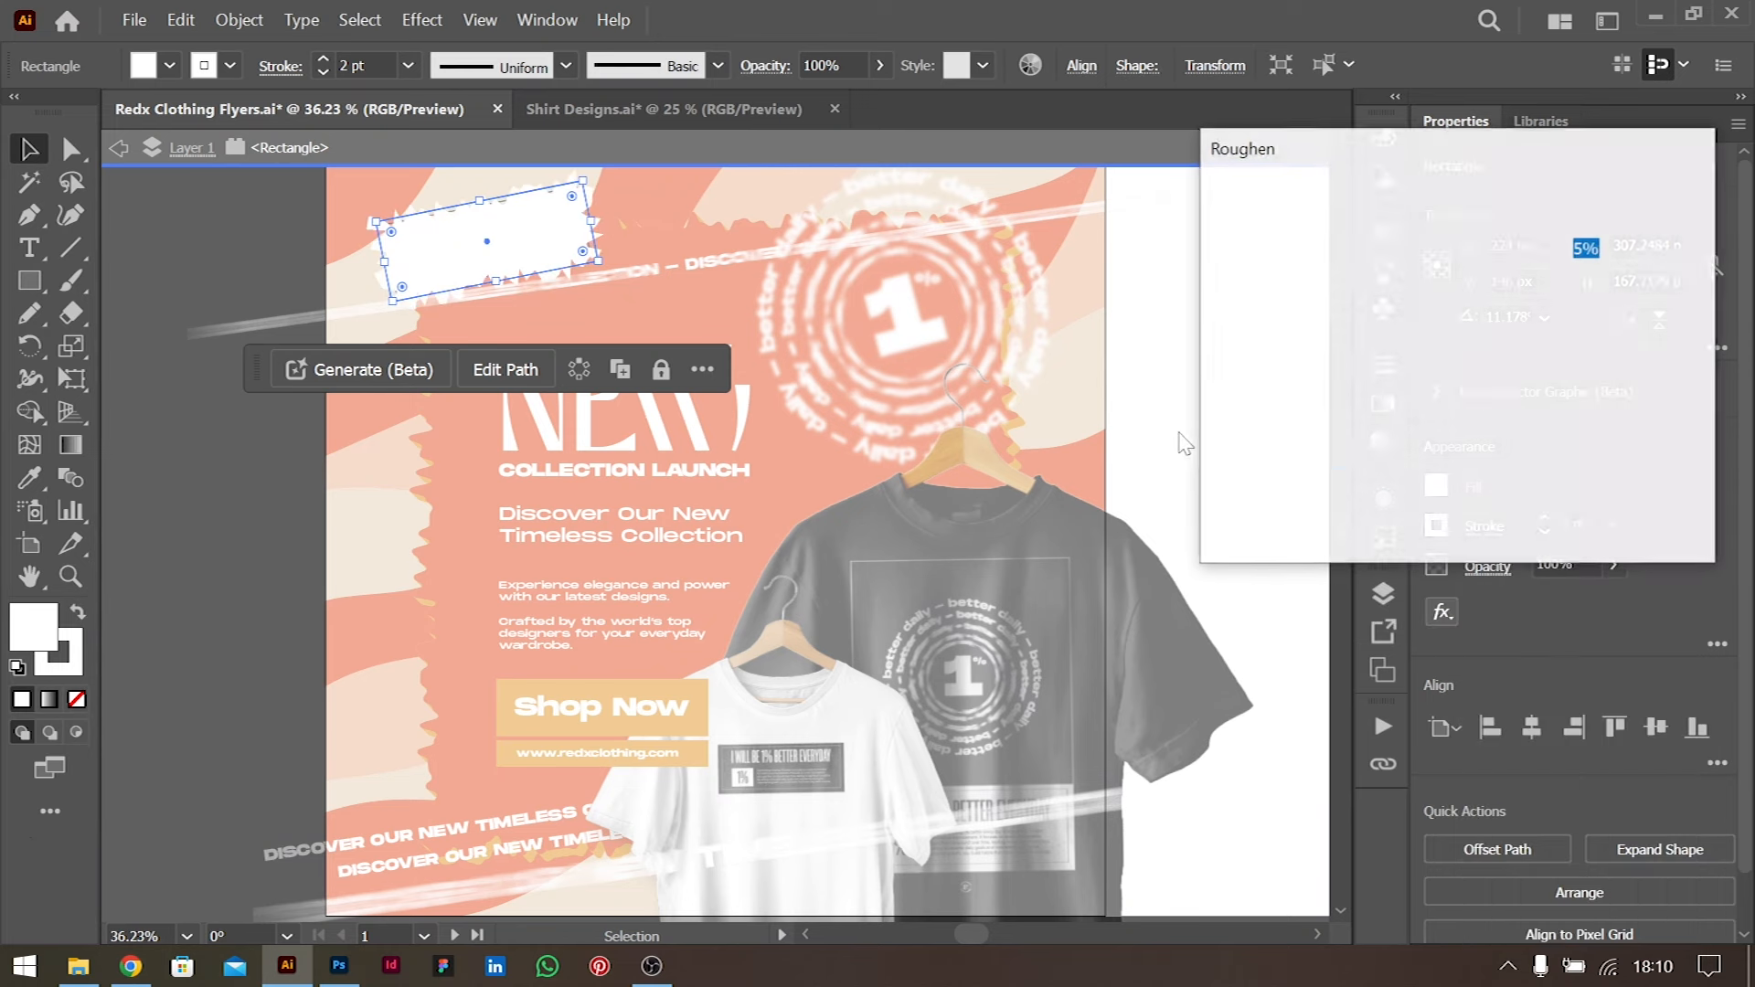
key("Down")
key("Down")
key("Down")
key("Down")
key("Up")
key("Down")
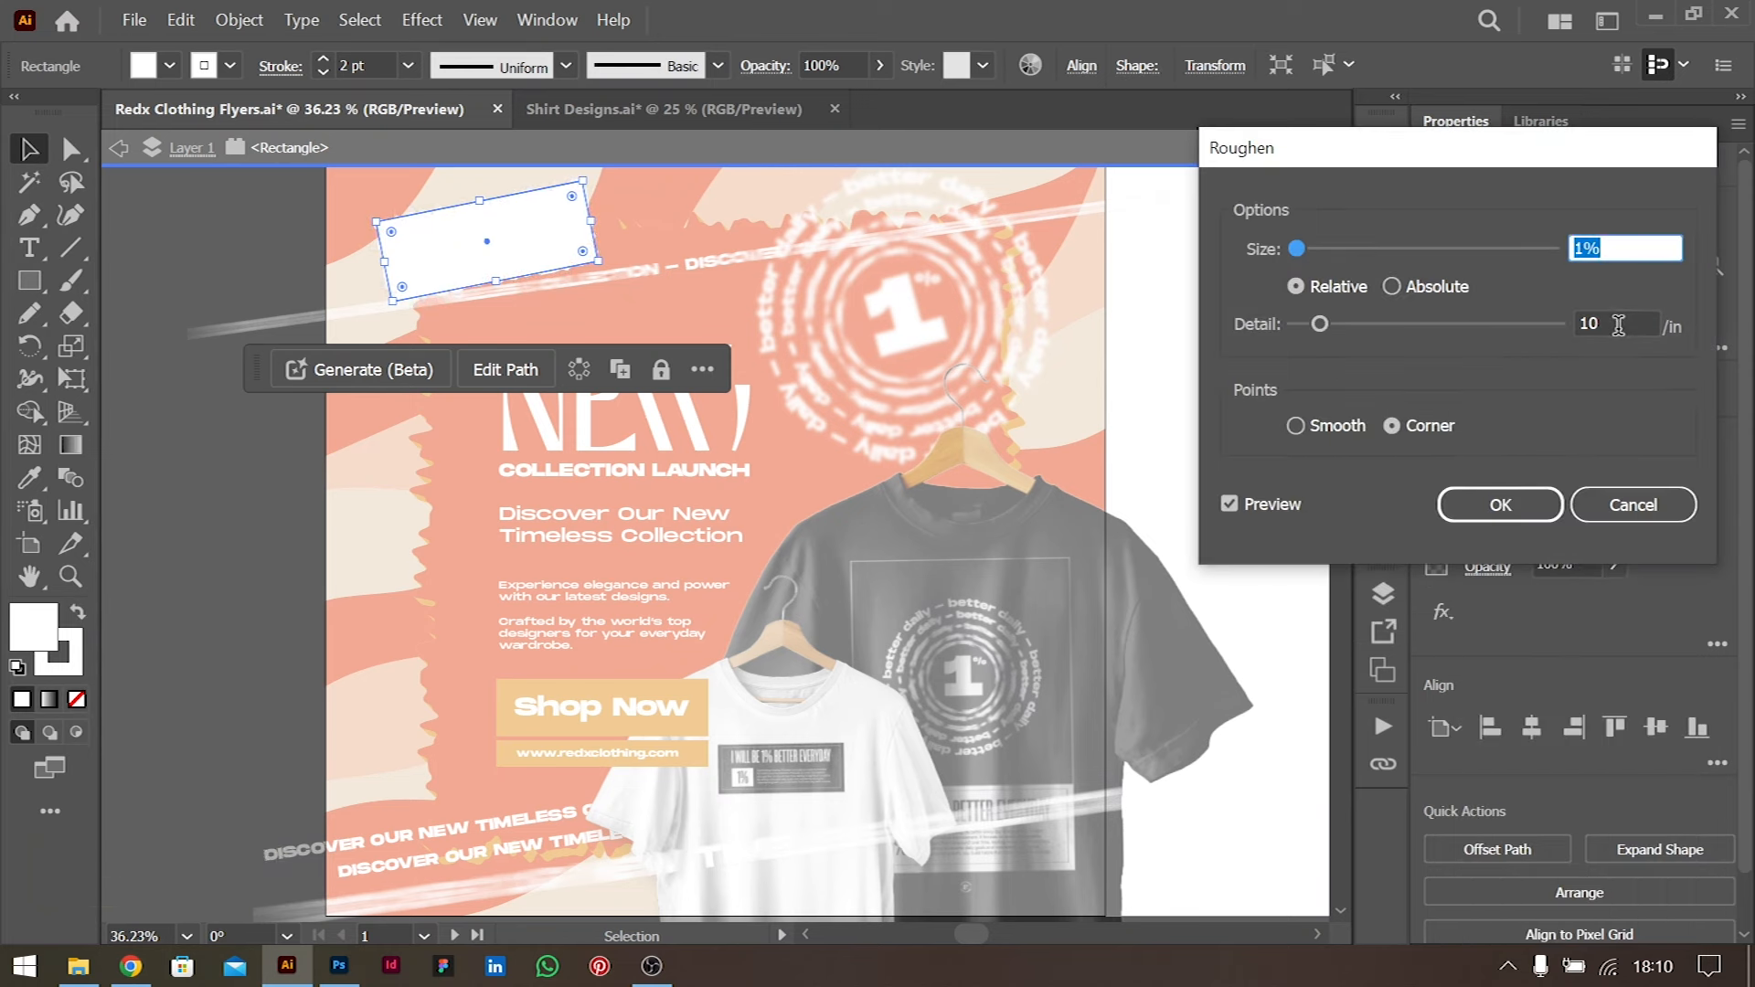
left_click(1616, 324)
key("Down")
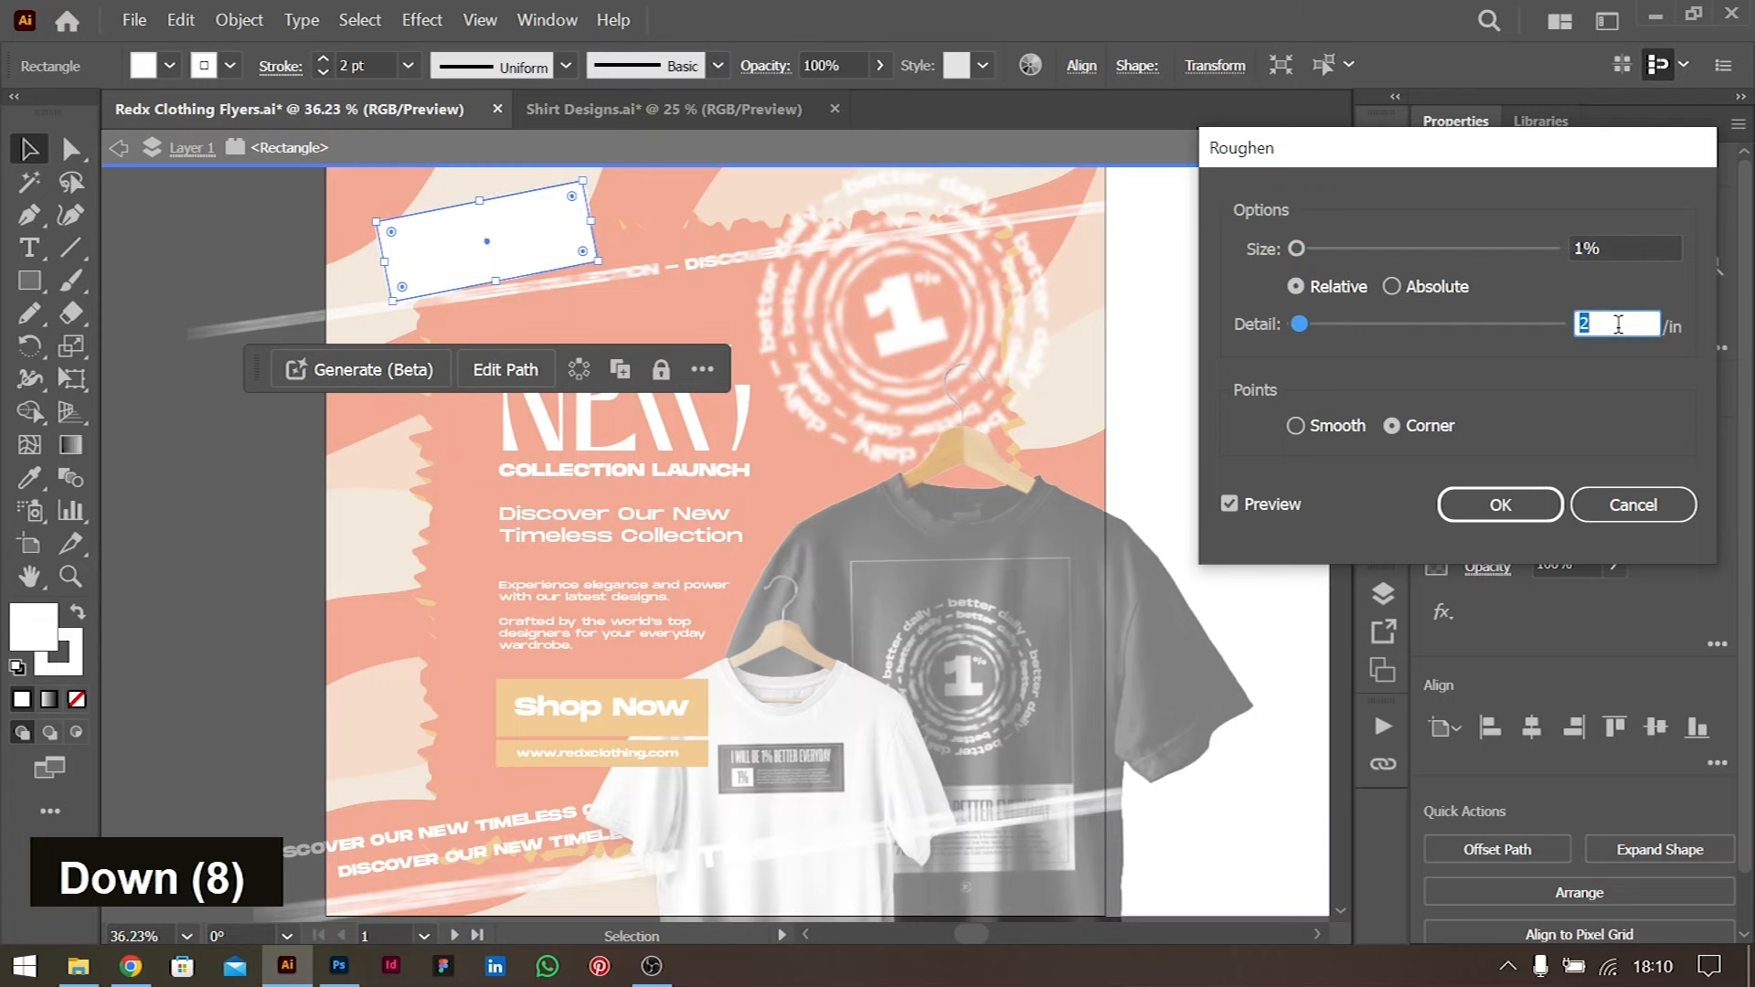
left_click(1499, 504)
double_click(1253, 347)
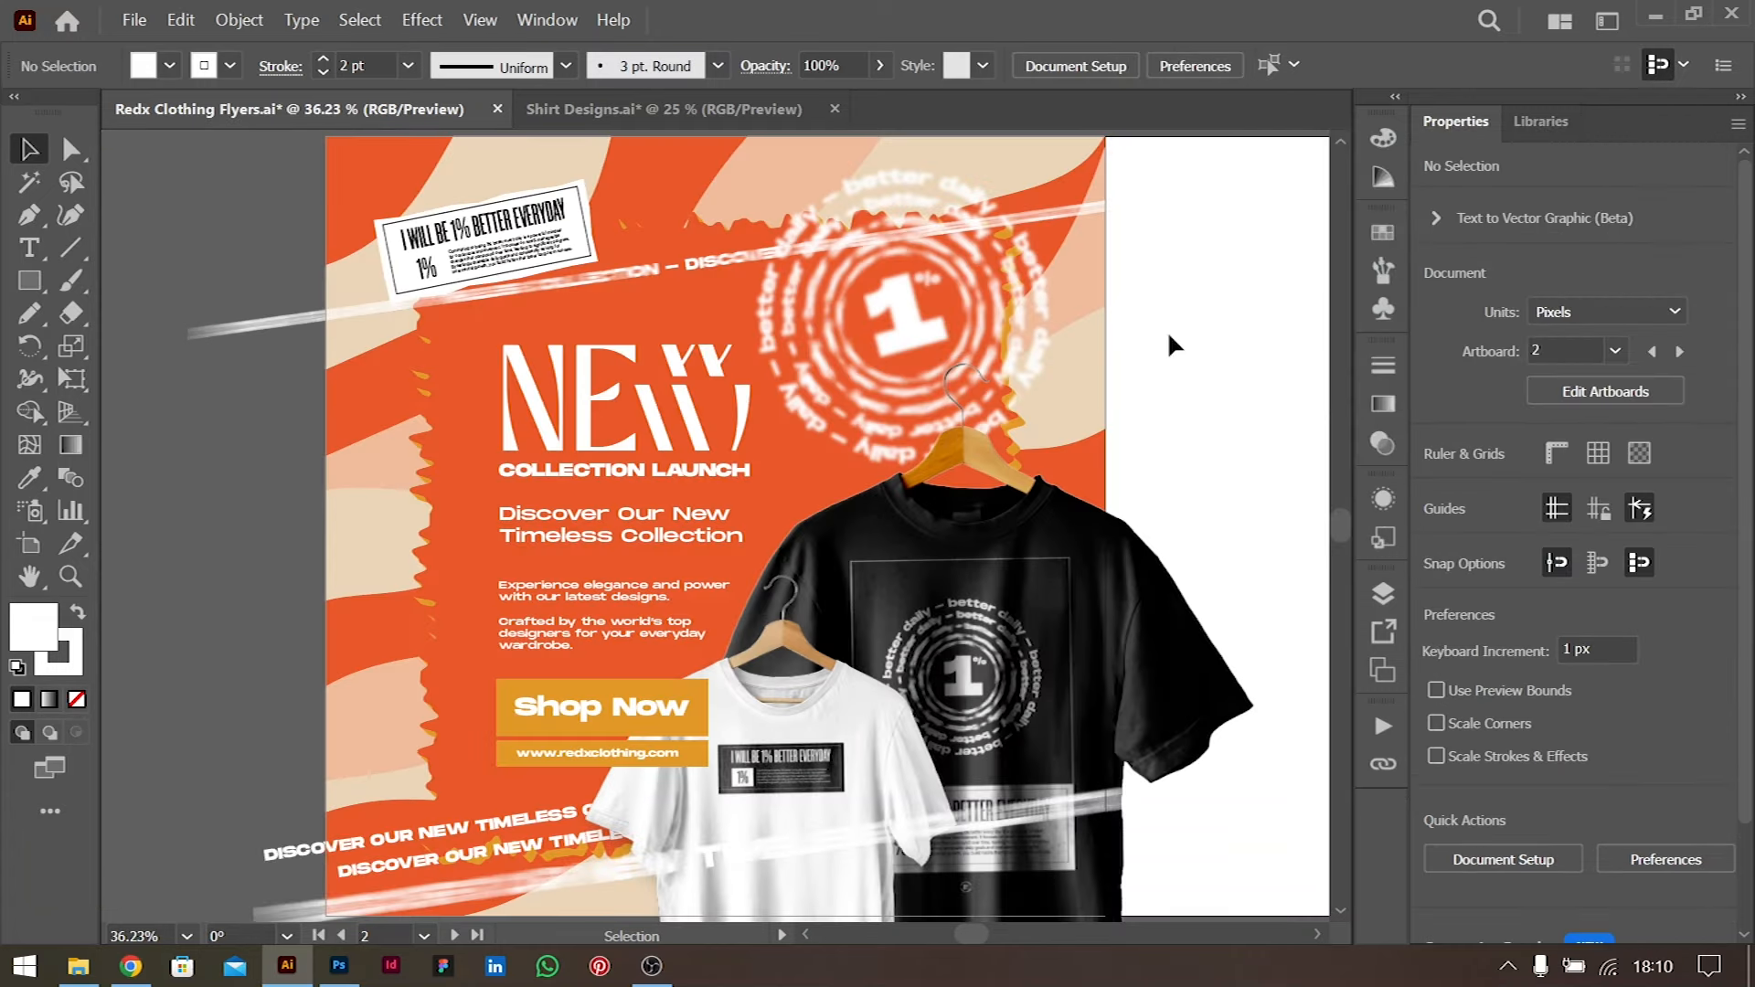
Select all parts of the tilted "I WILL BE 1% BETTER EVERYDAY" label without the background artwork and group them
left_click_drag(501, 236, 1079, 844, "alt")
key("ctrl+z")
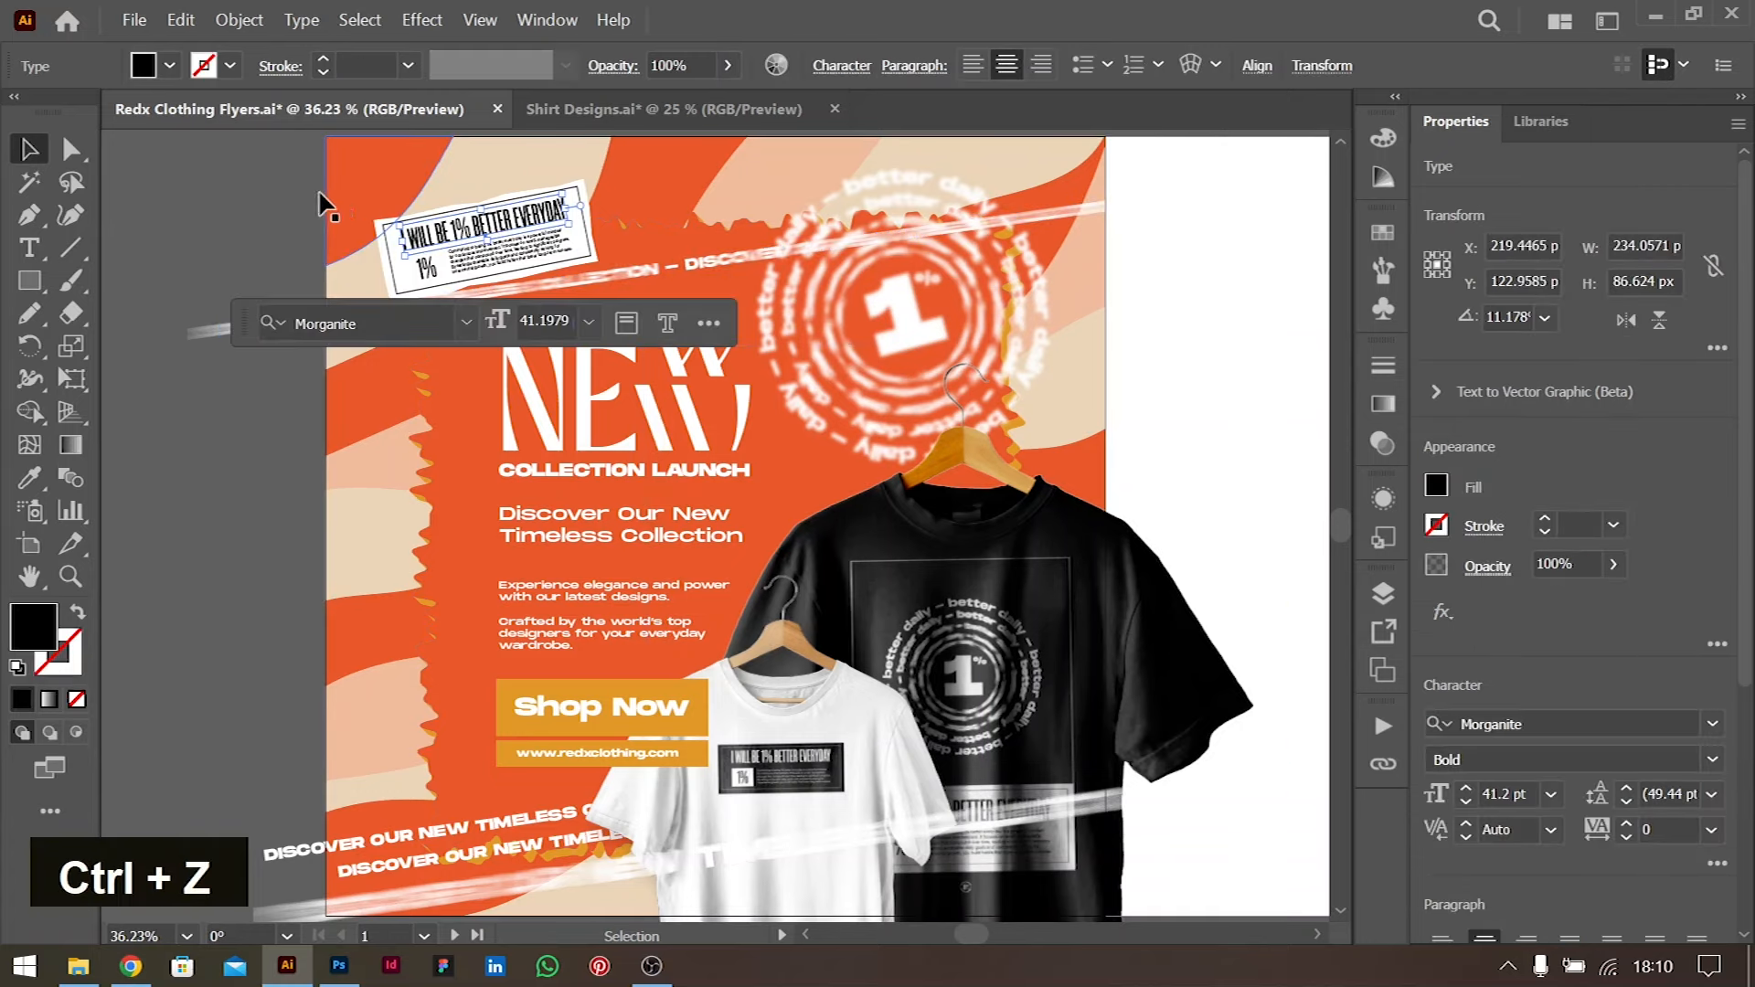
left_click(605, 251, "shift")
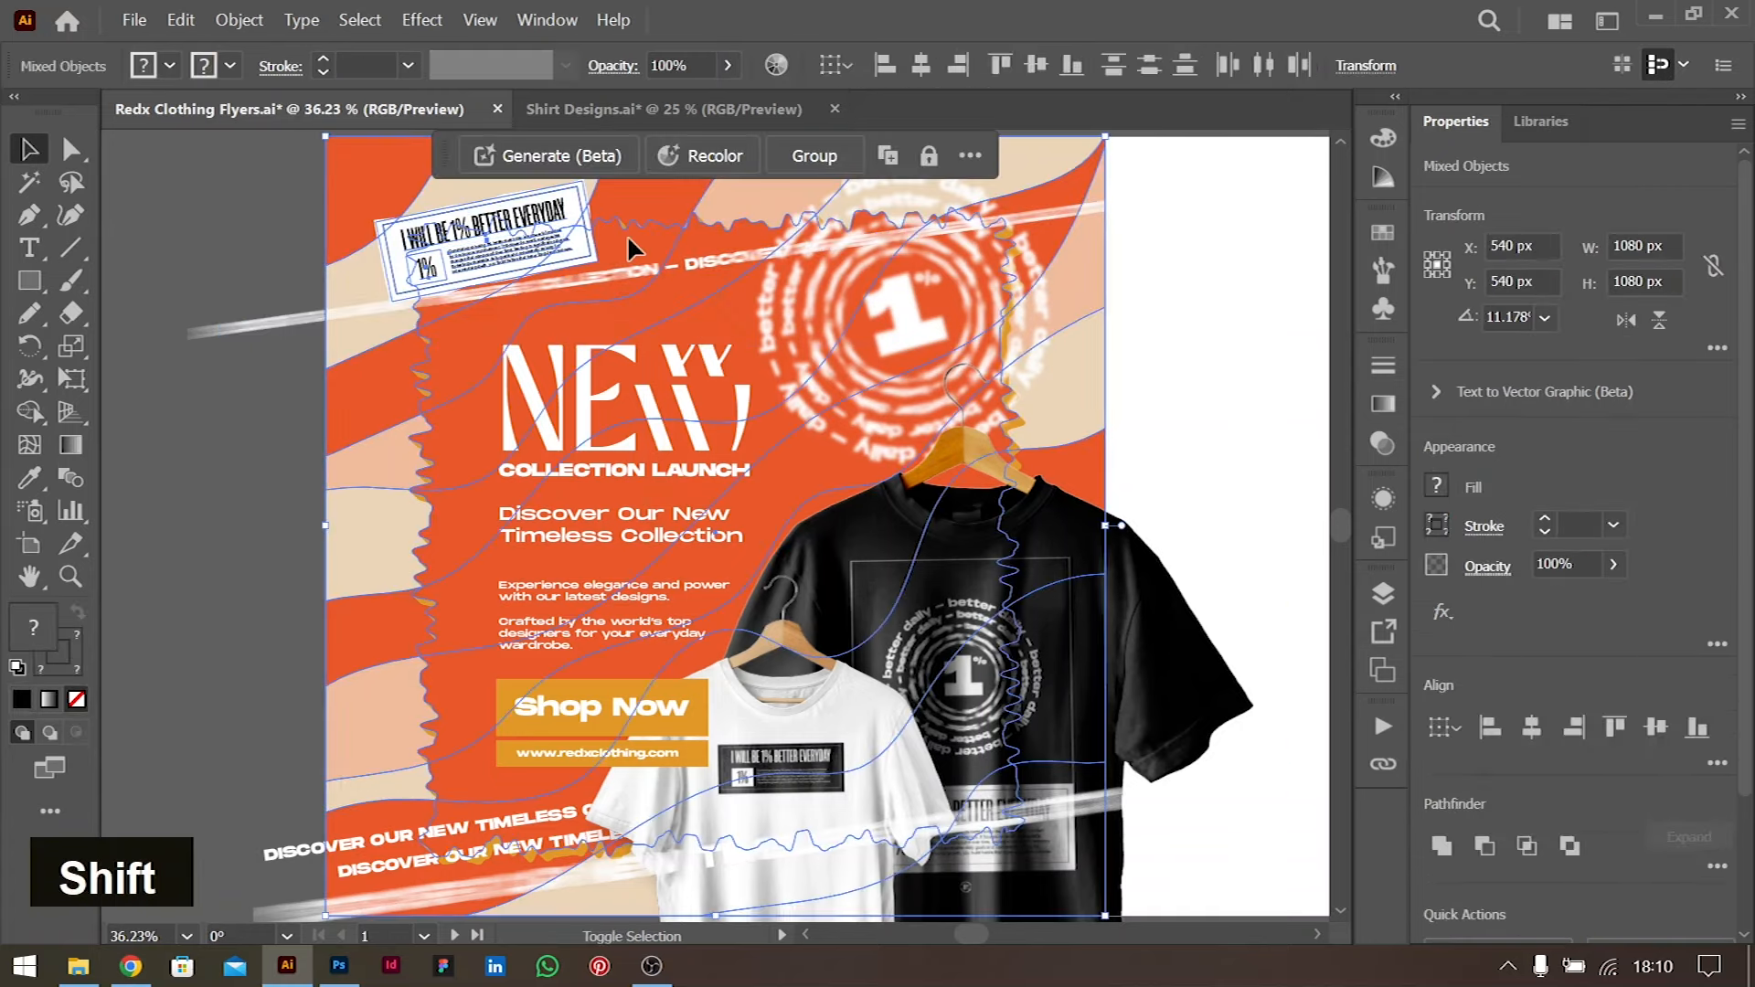
left_click(614, 249, "shift")
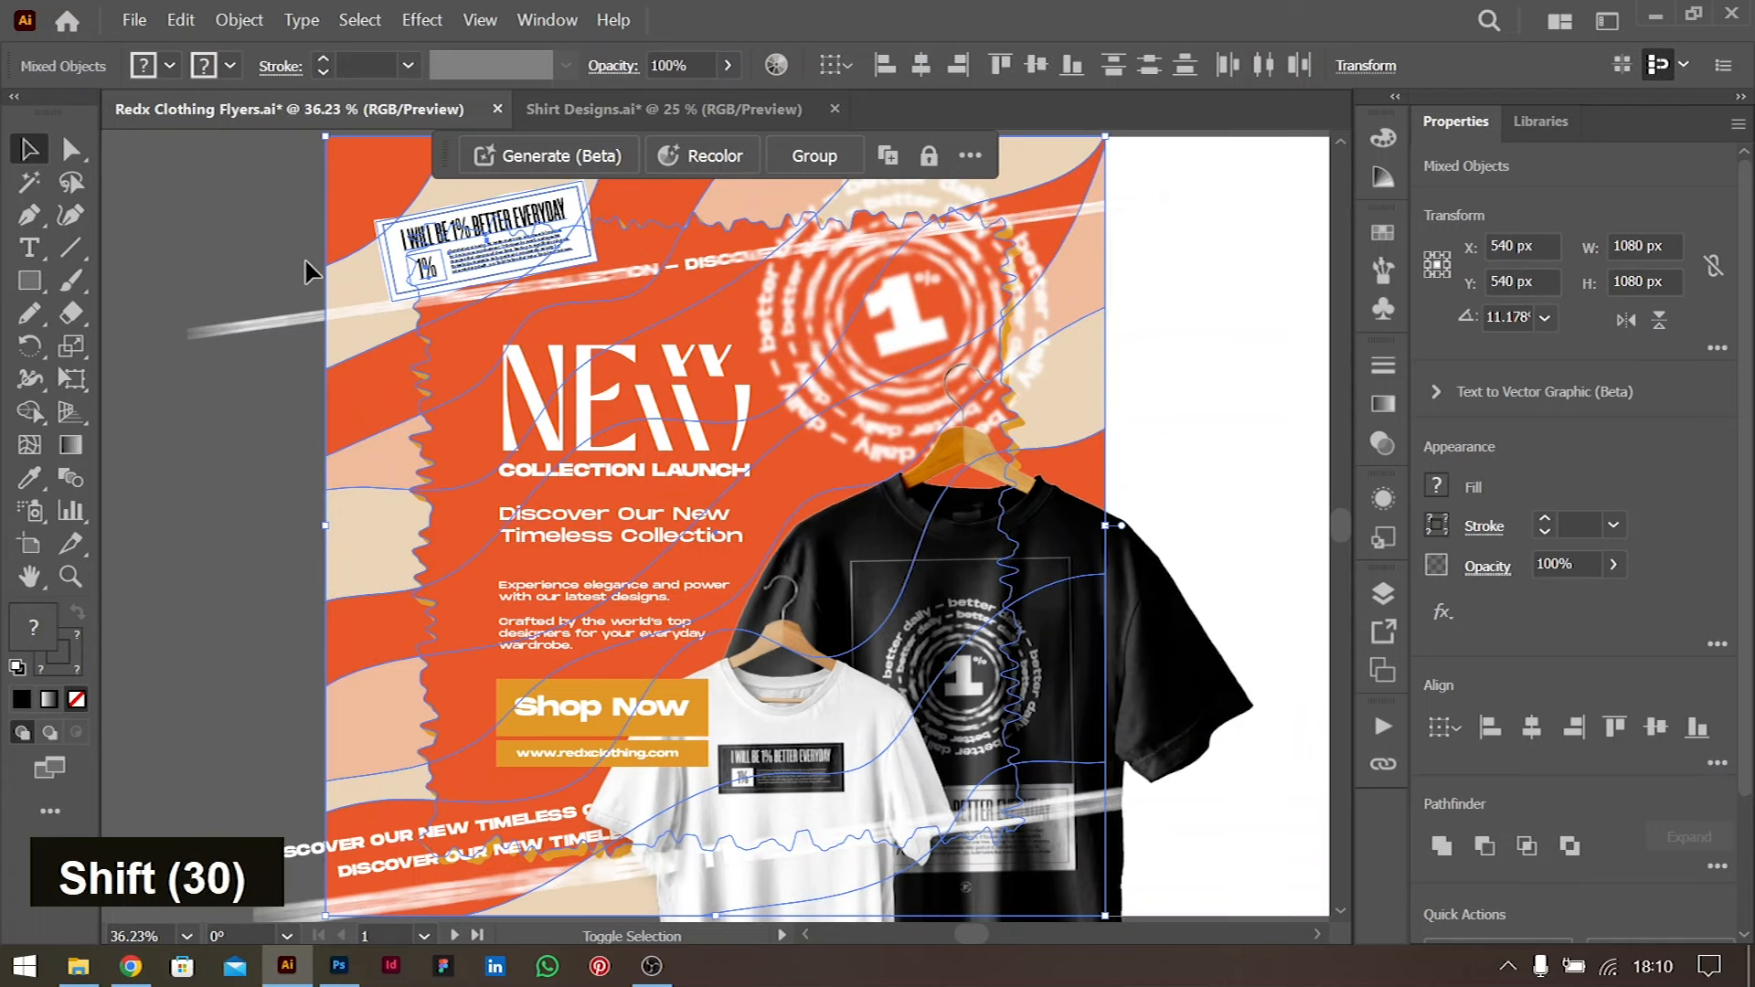
left_click(648, 258, "shift")
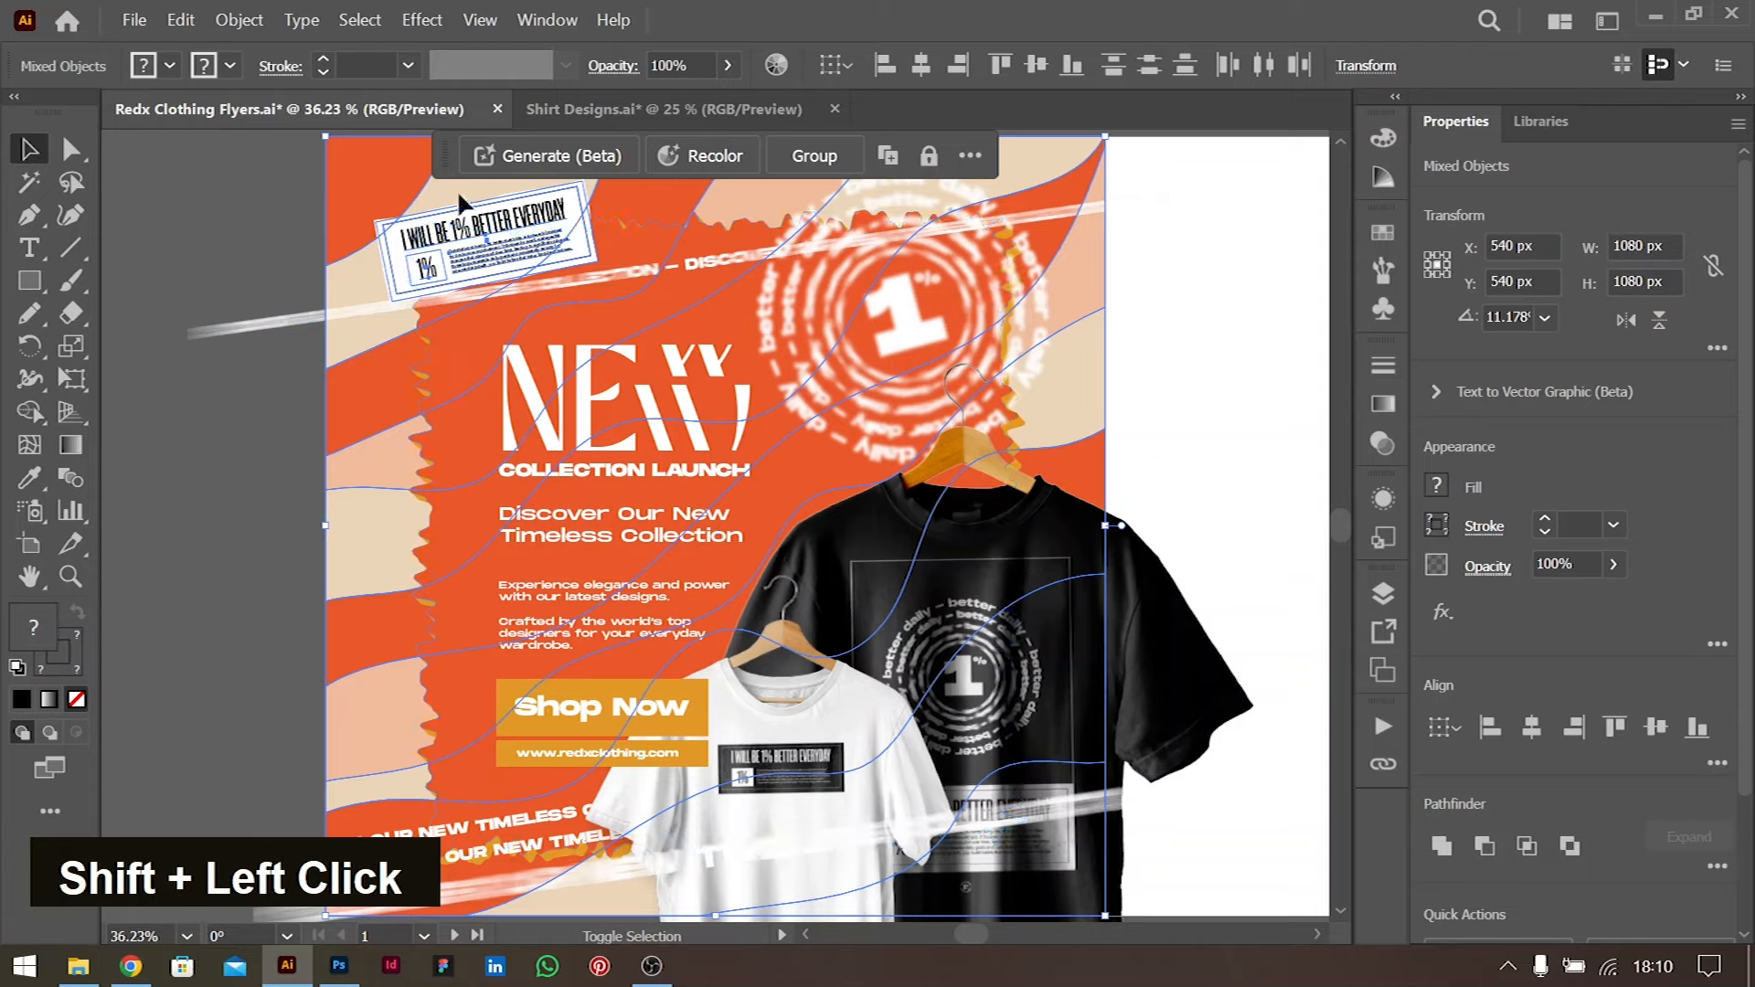
left_click(380, 178, "shift")
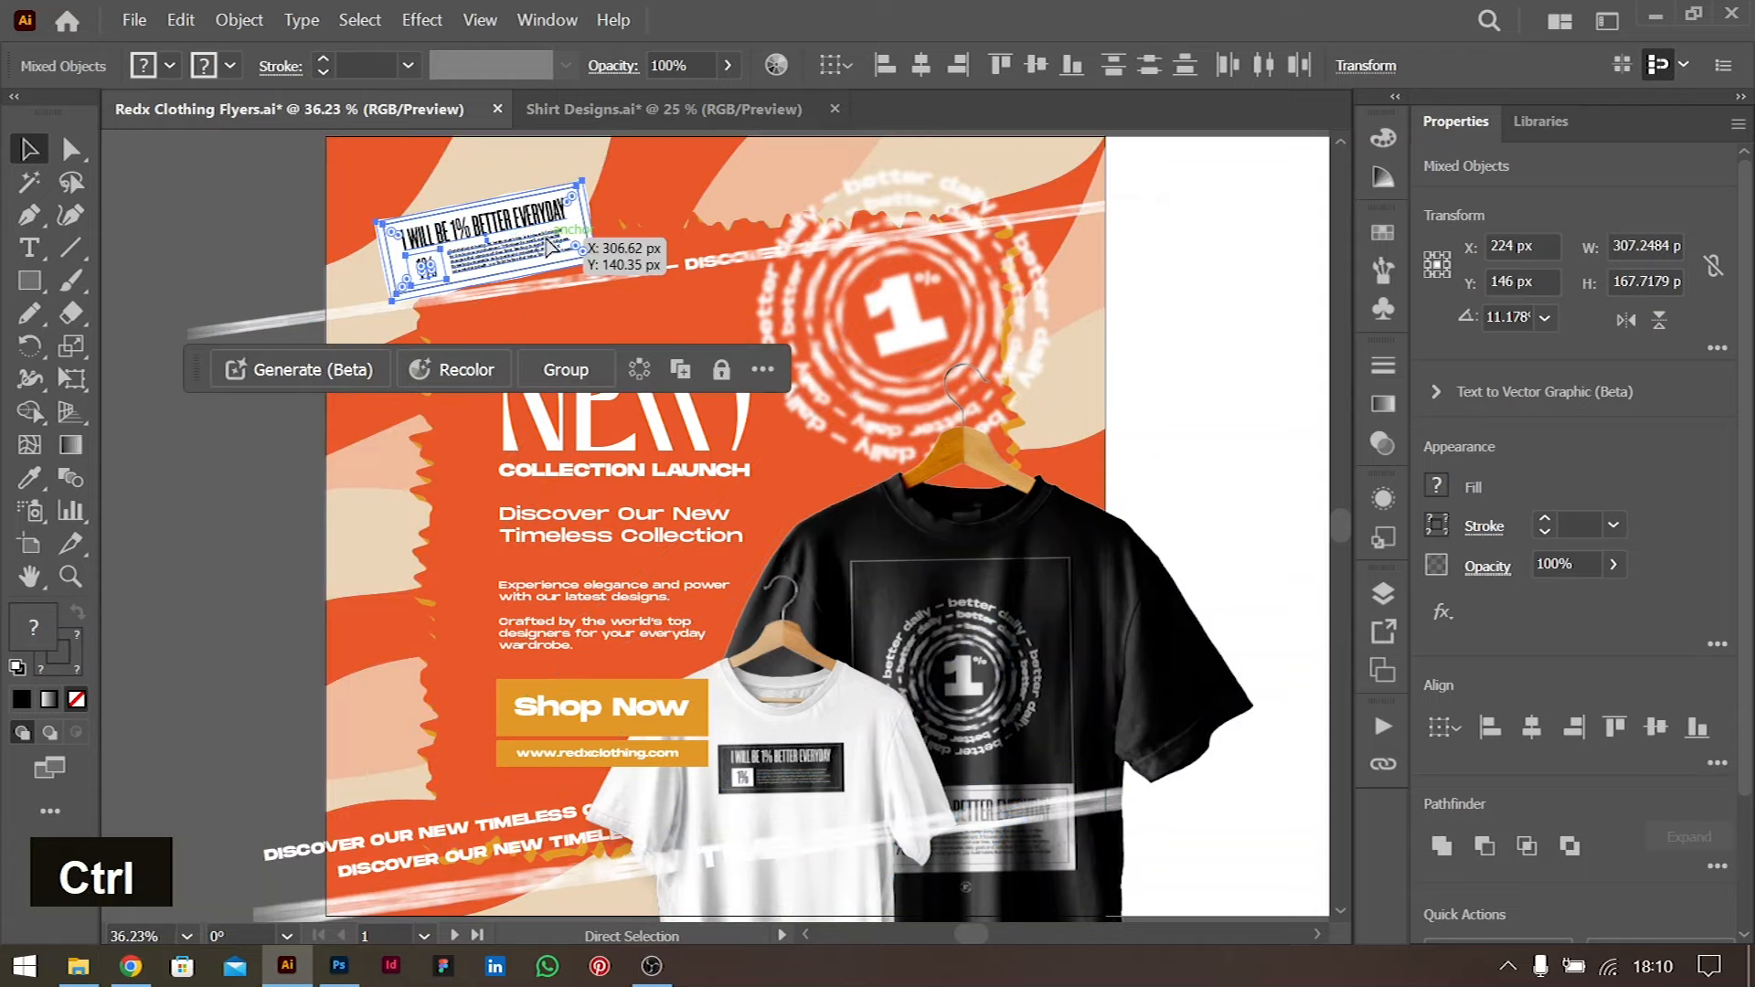
key("ctrl+g")
Duplicate the label group, scale the copy to about 218 × 119 px and place it across the lower part of both t-shirts
left_click_drag(520, 231, 1079, 869)
scroll(1079, 869, "down", 3)
scroll(1079, 869, "down", 1)
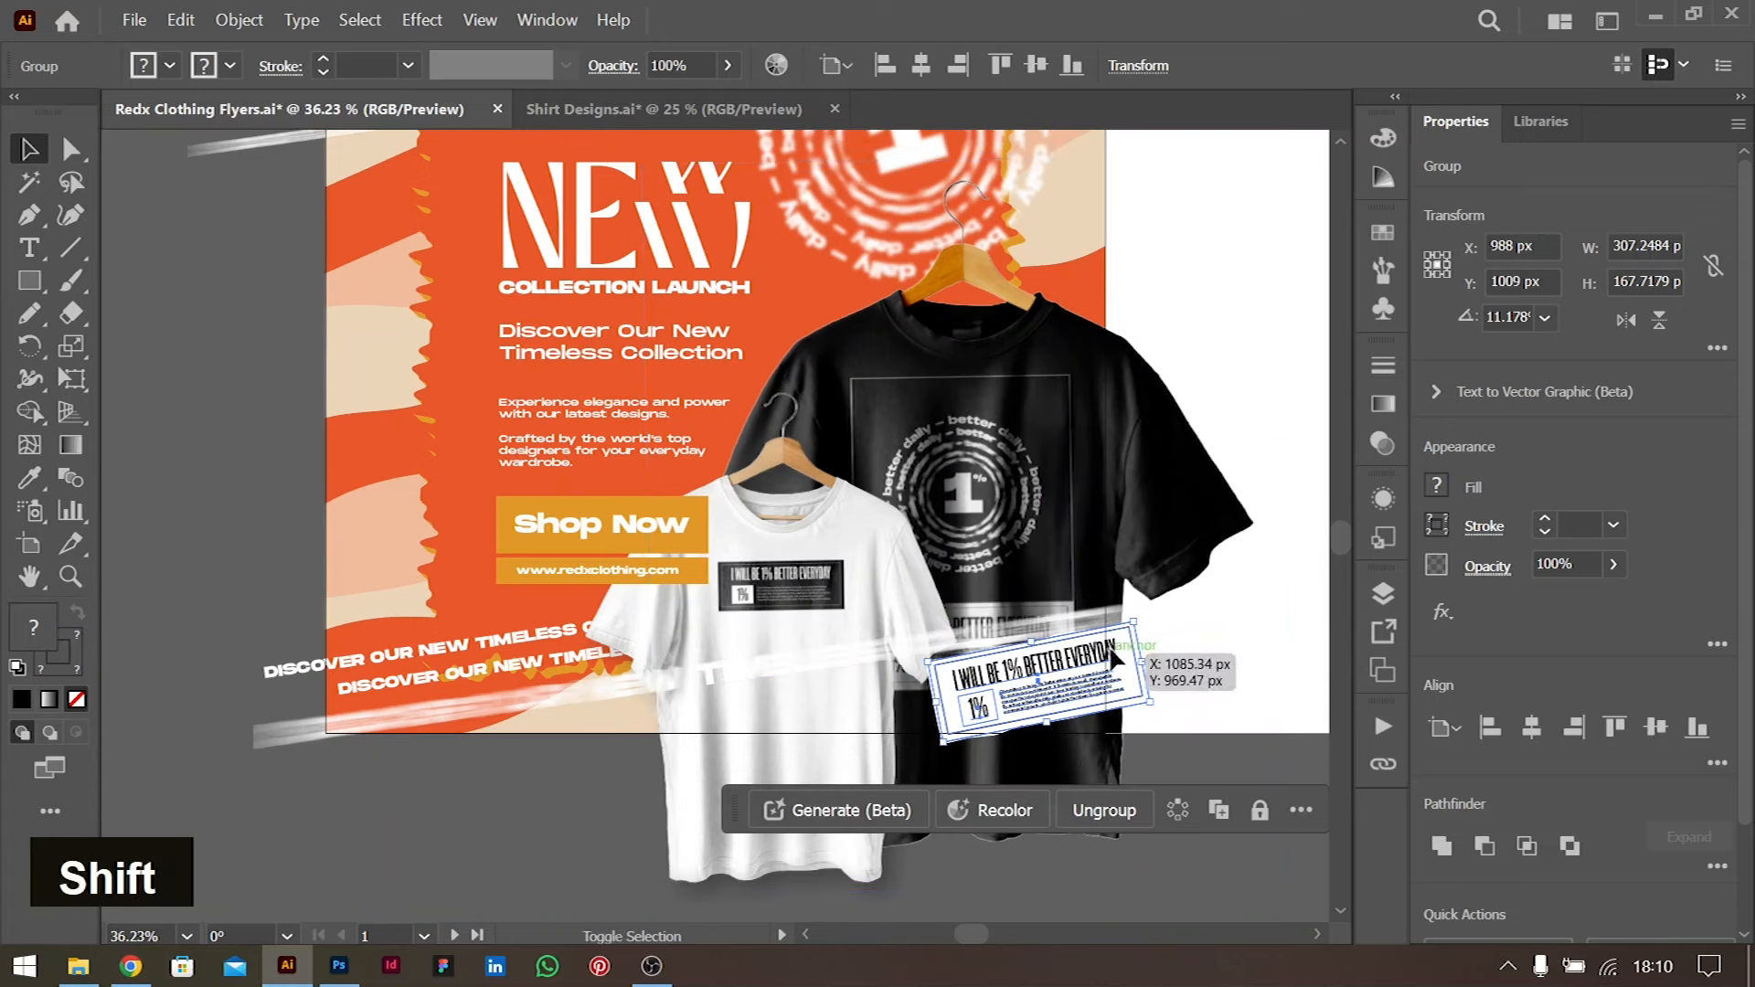
left_click_drag(1130, 656, 878, 693)
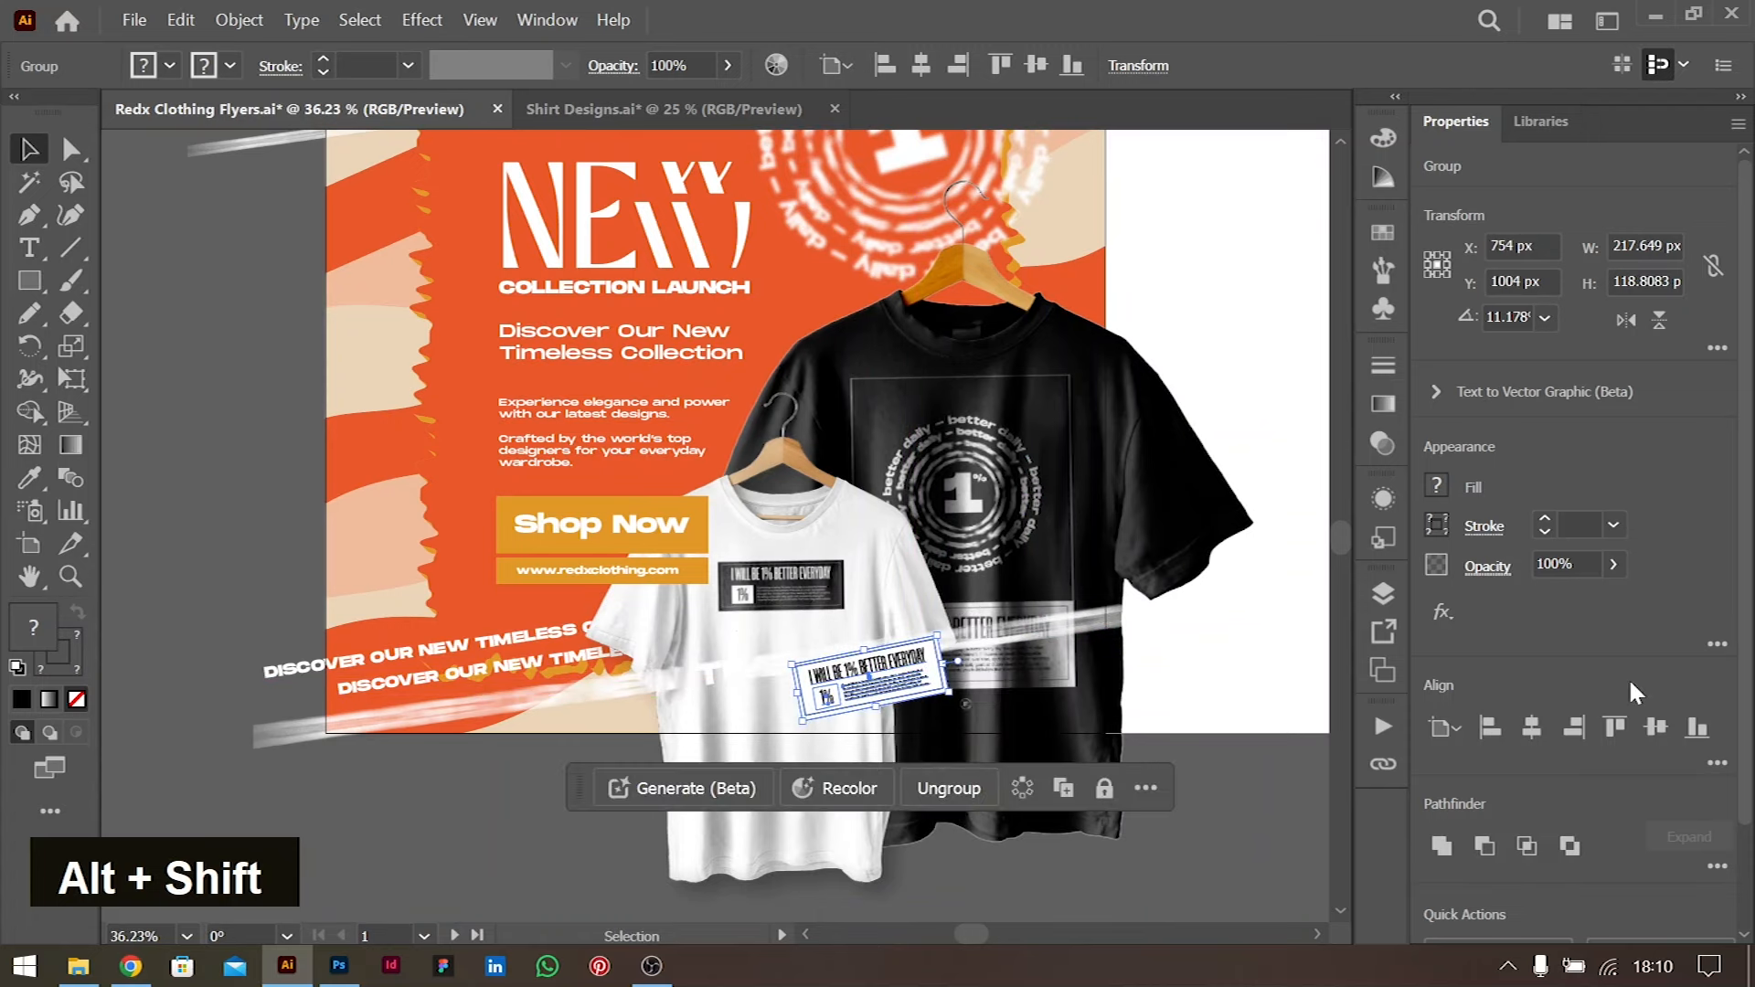
Apply a Gaussian Blur with a 3-pixel radius to the small label copy over the t-shirts
left_click(1444, 622)
mouse_move(1513, 732)
left_click(1404, 729)
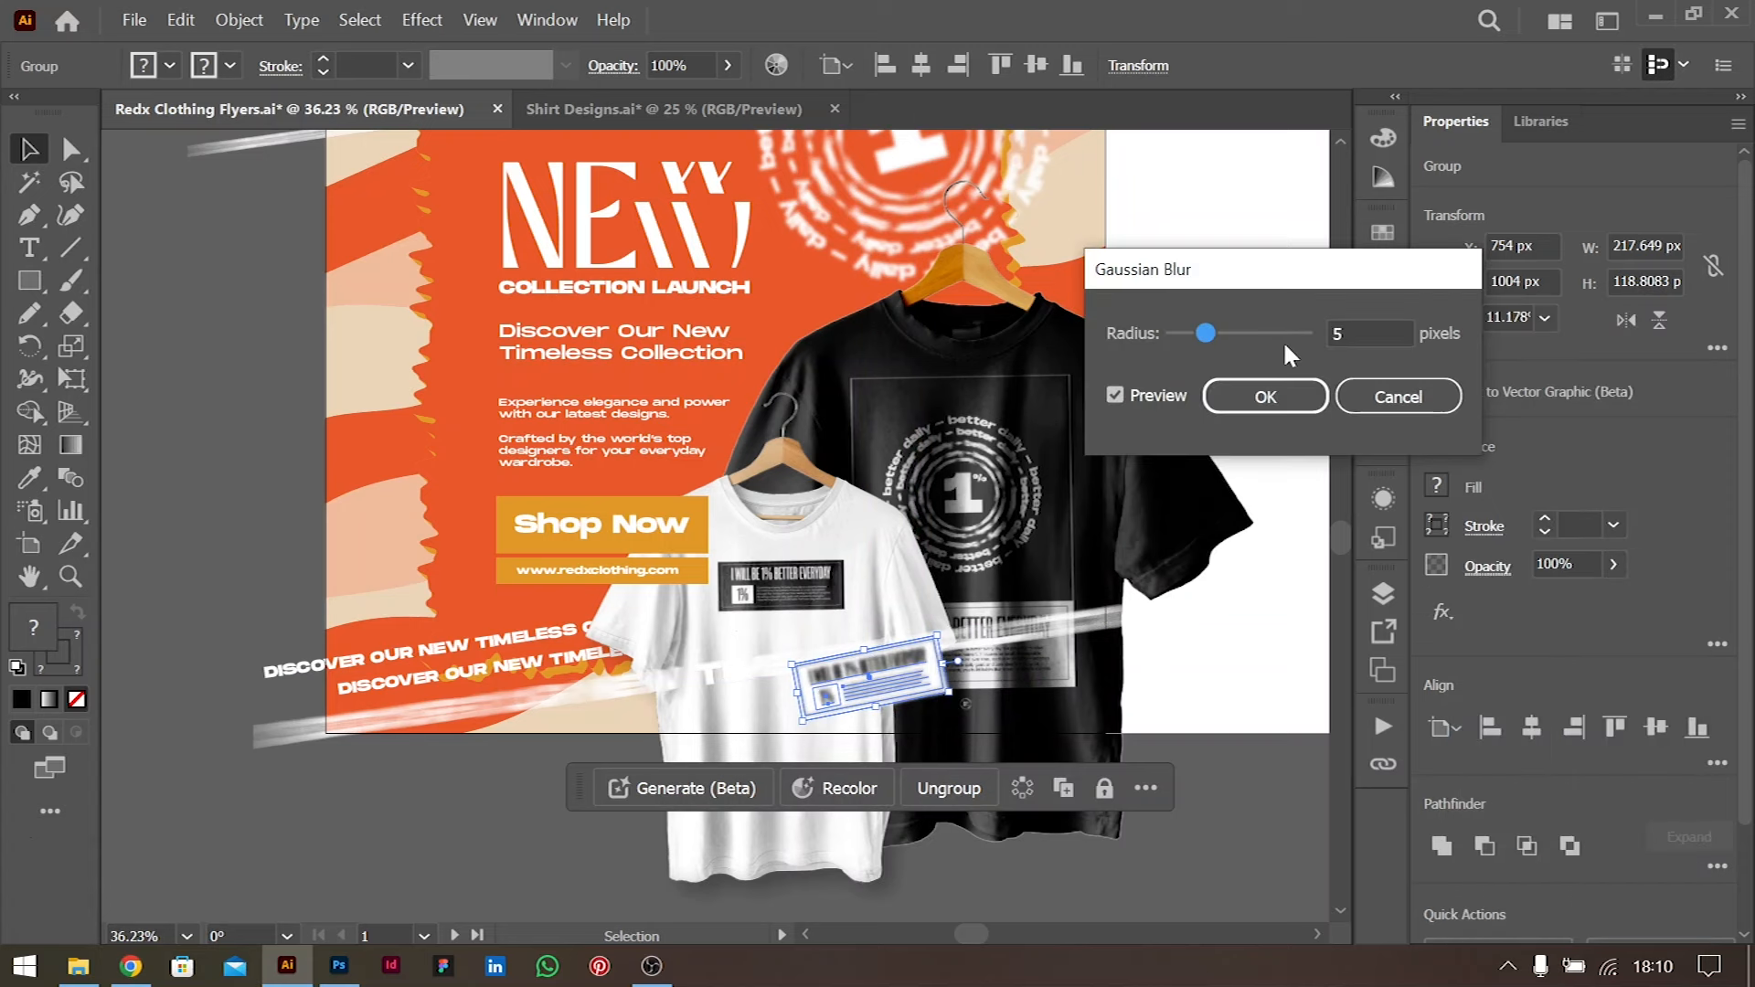
left_click(1347, 334)
key("Down")
key("Down")
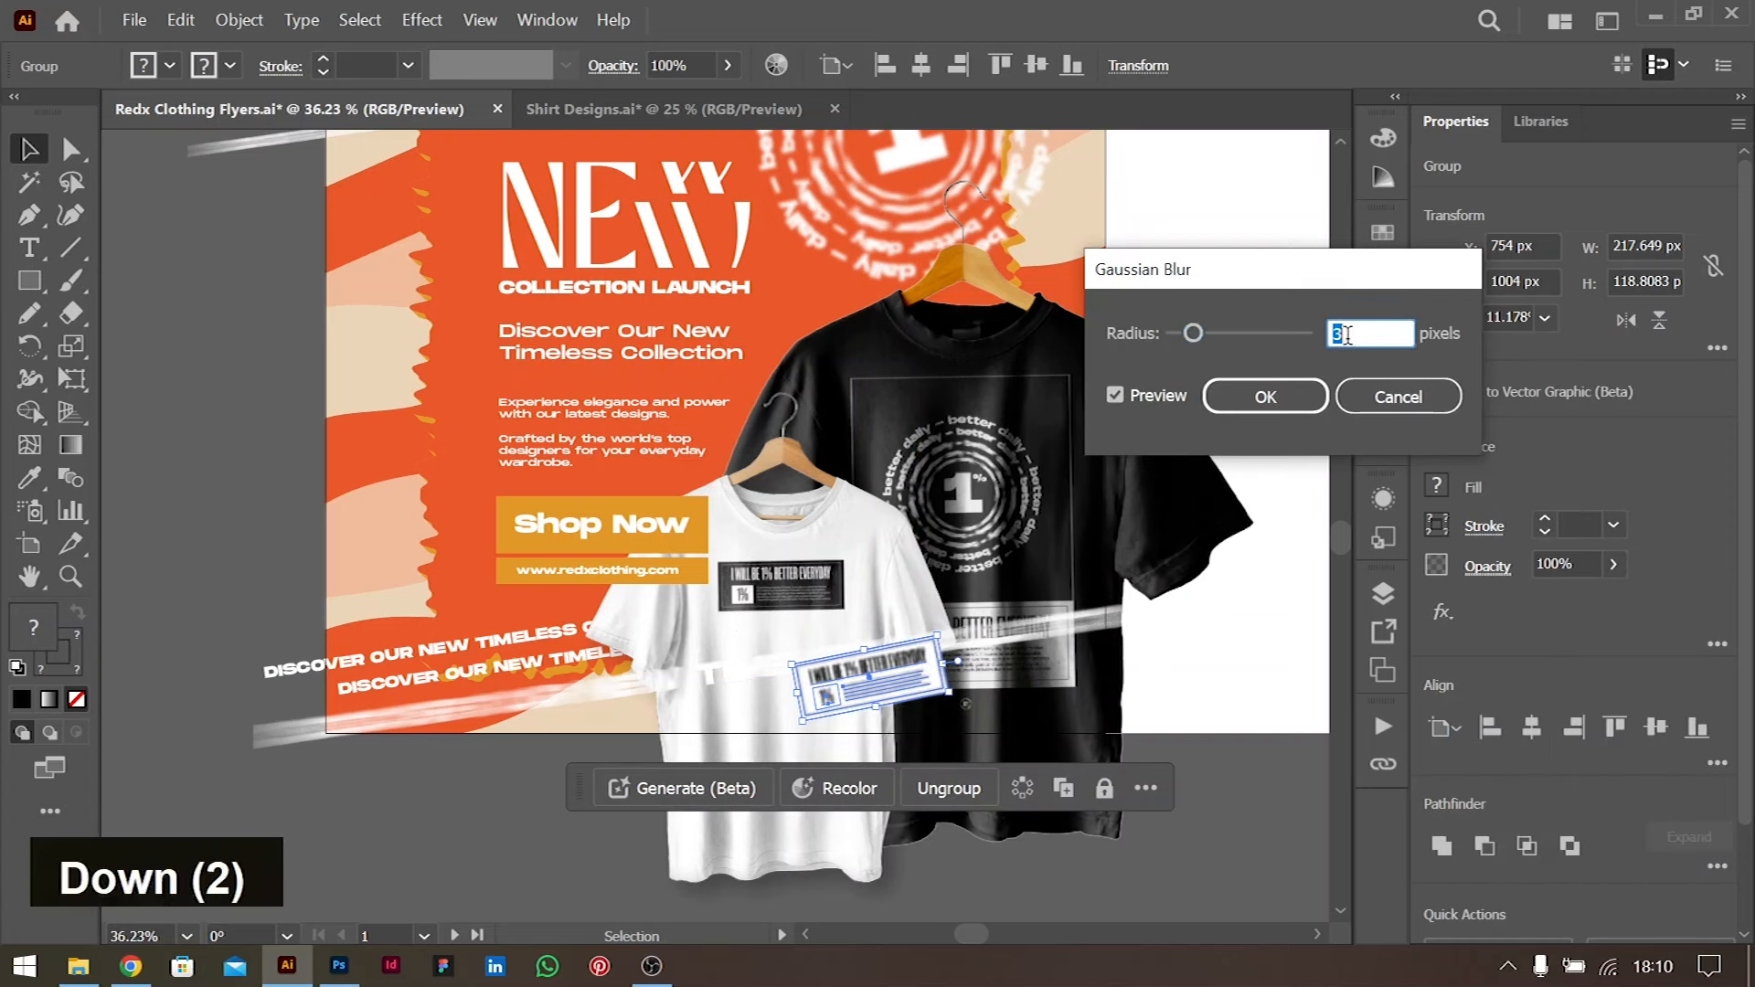
key("Return")
left_click(1166, 480)
scroll(1161, 488, "up", 1)
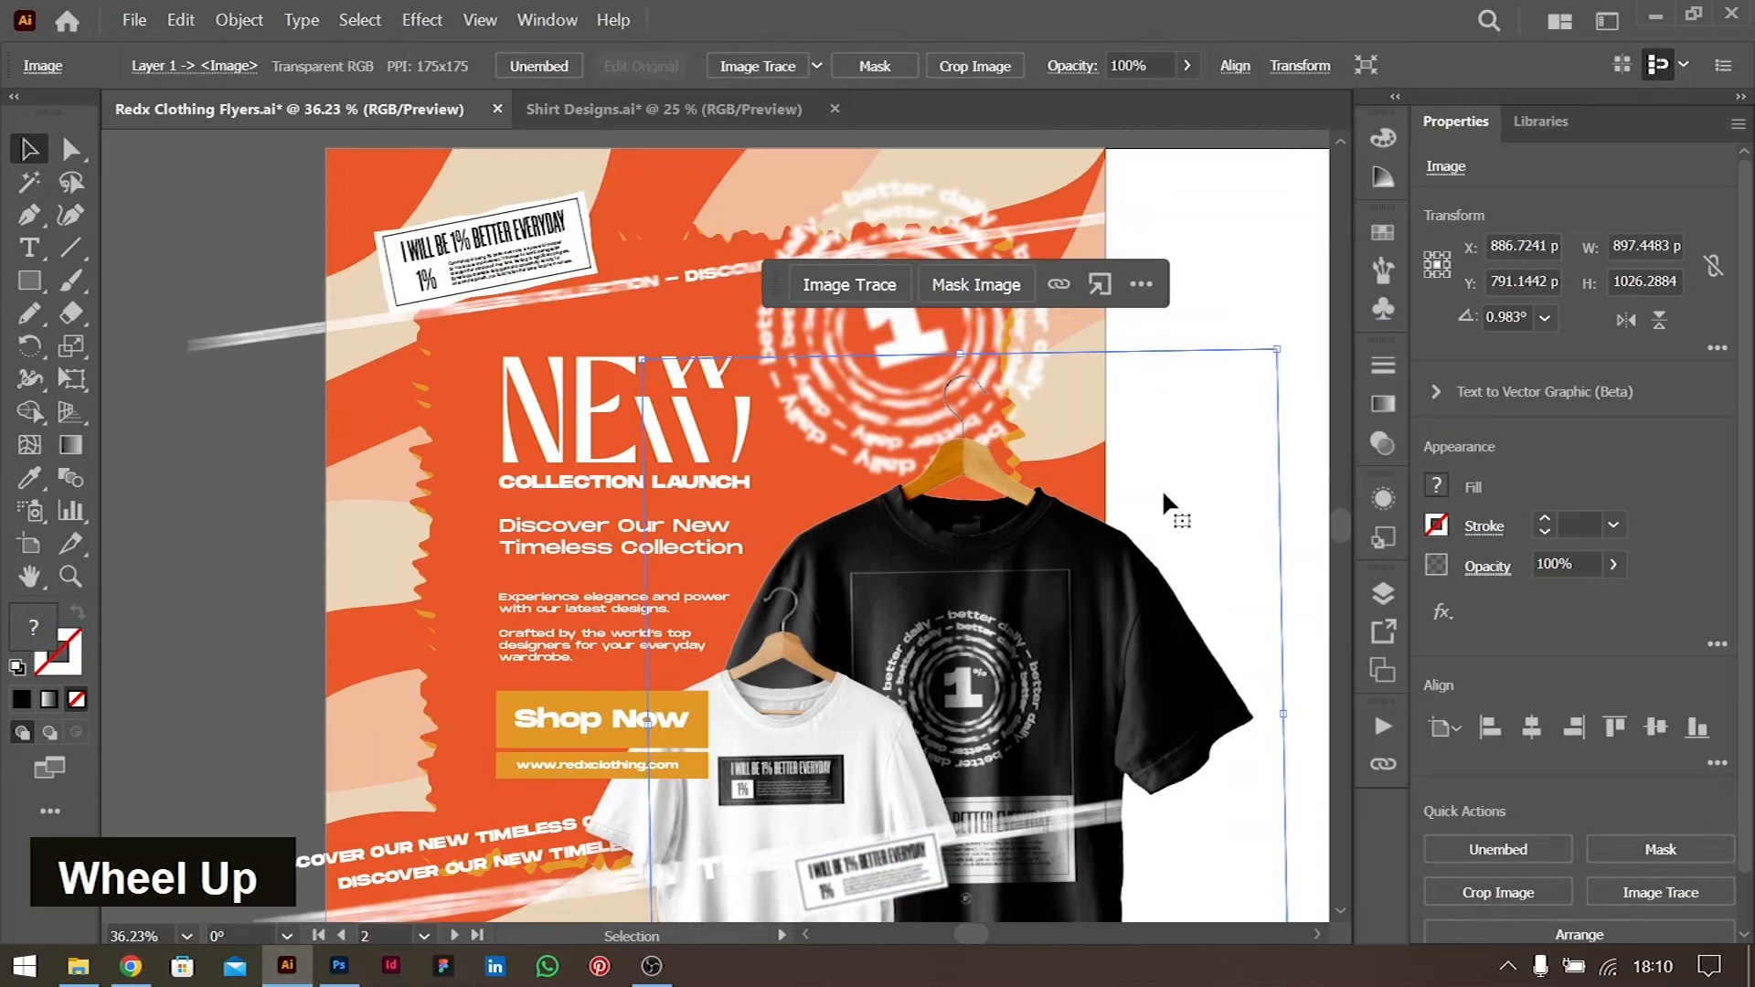
Turn on Trim View to preview the flyer without the artwork that overhangs the artboards
left_click(305, 501)
key("ctrl+0")
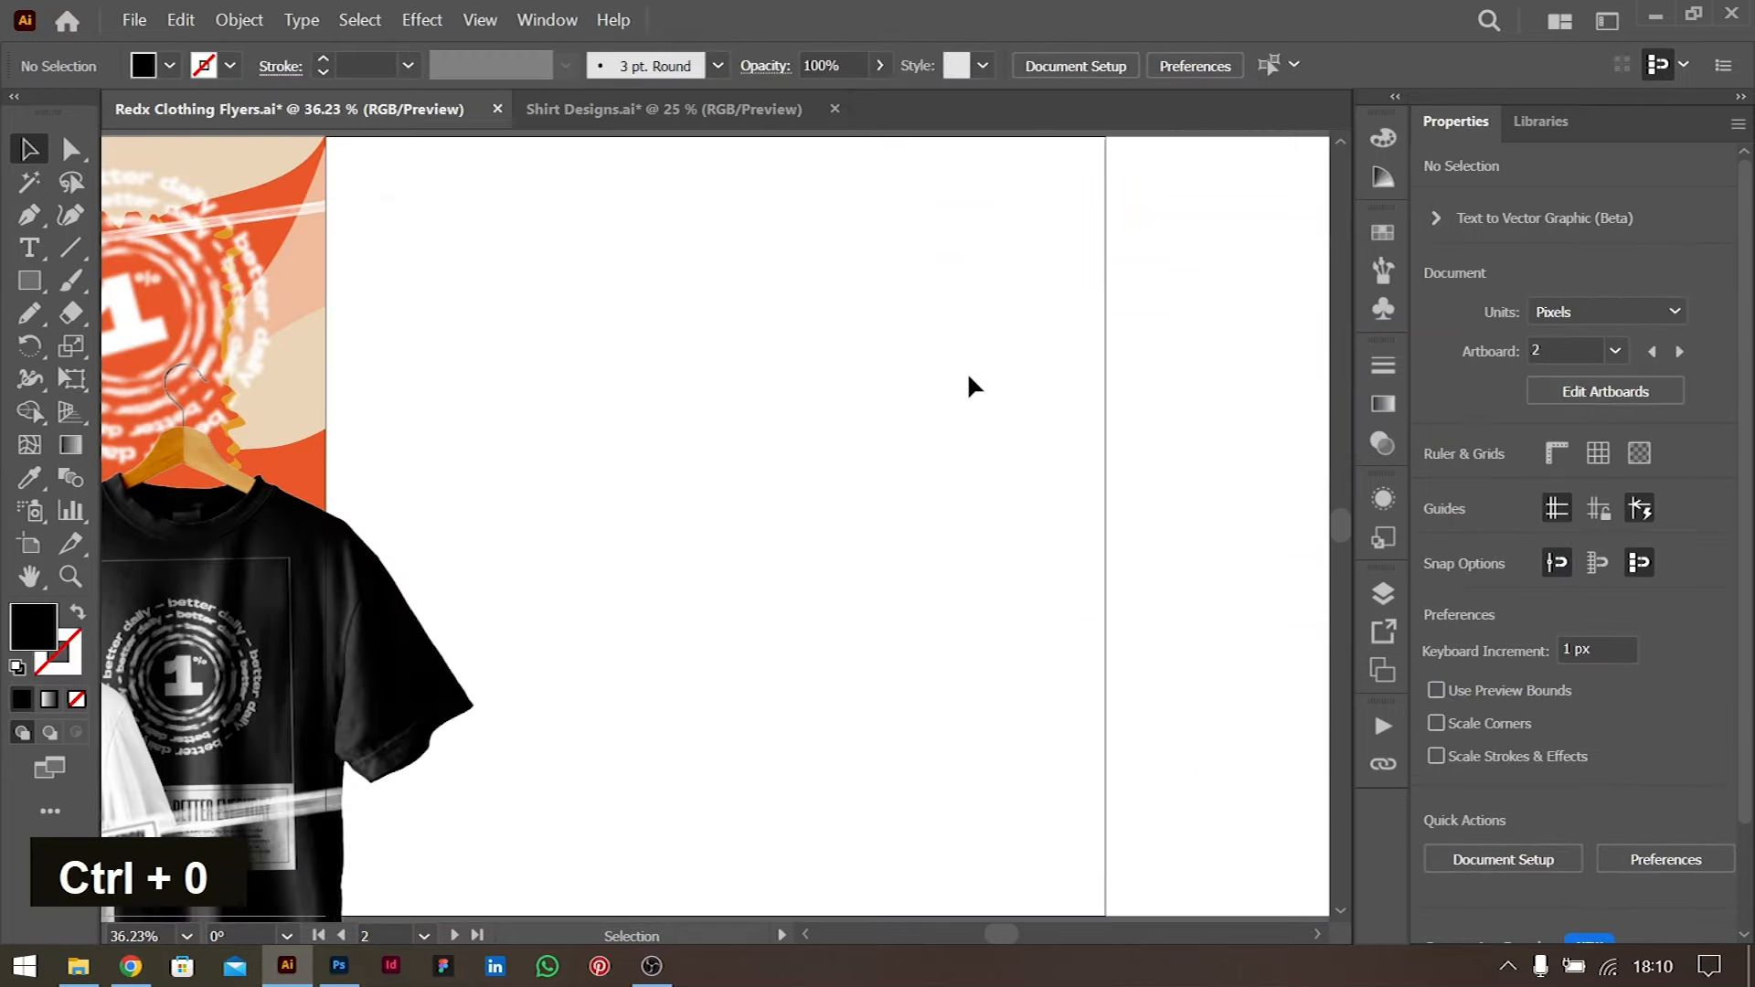
scroll(933, 343, "left", 8)
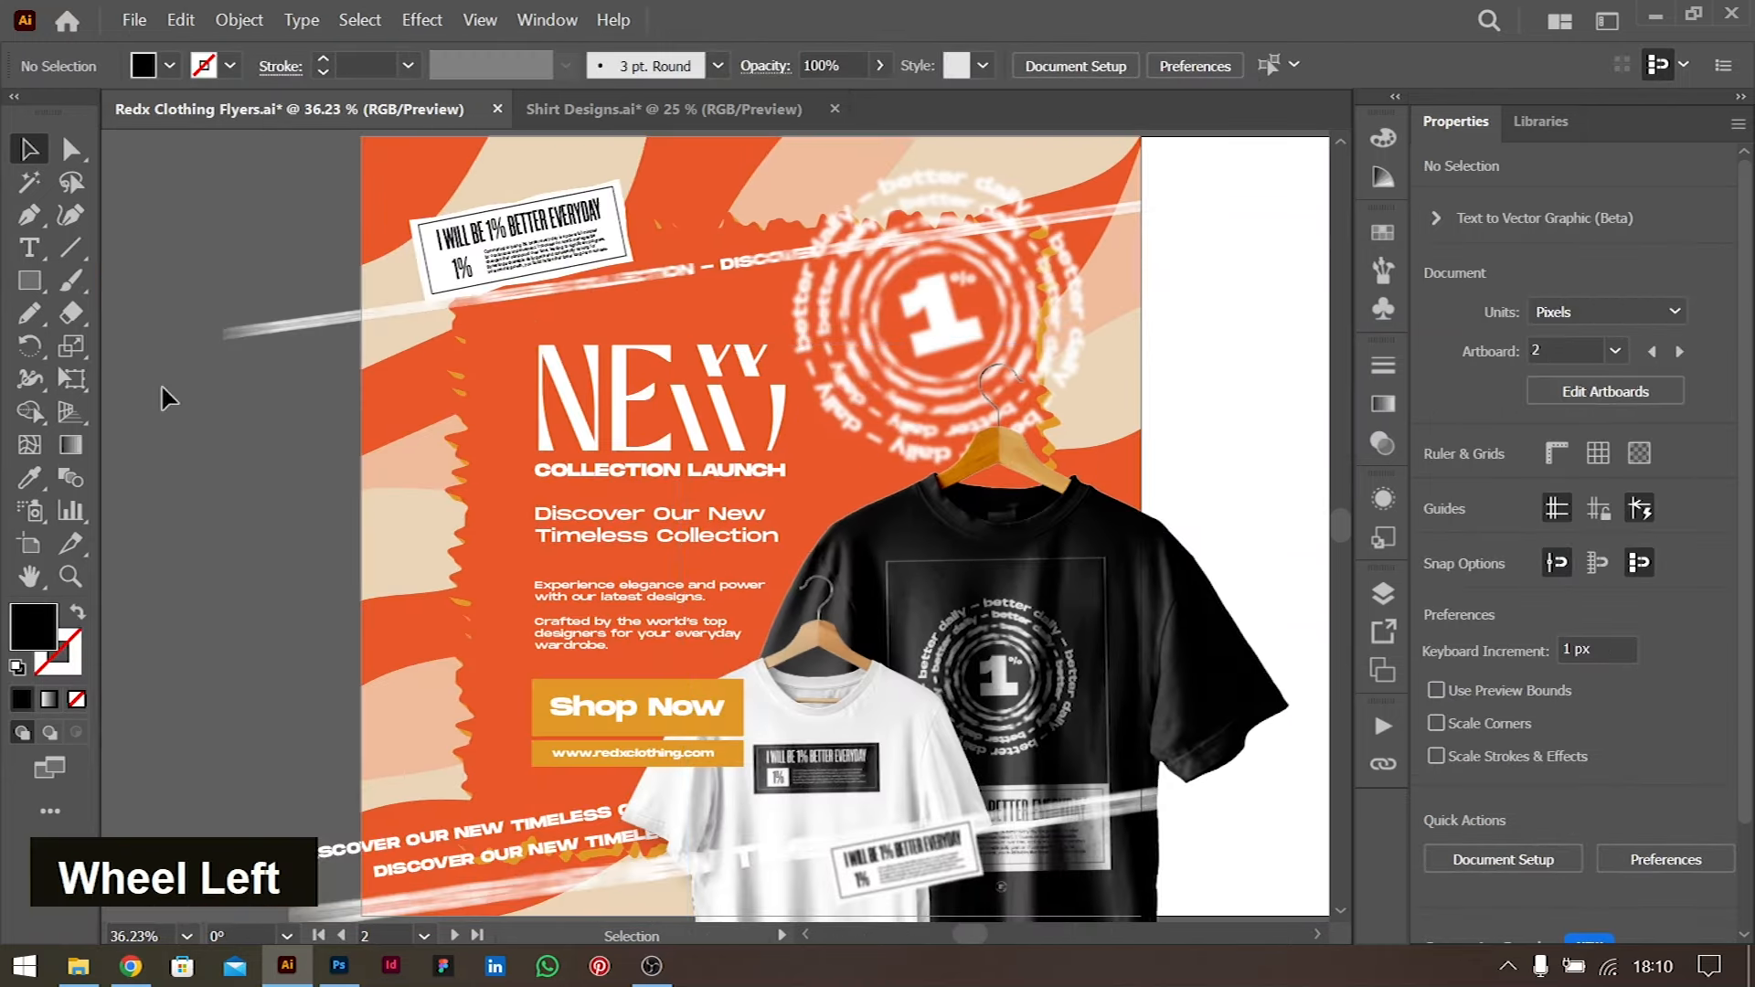
scroll(827, 311, "right", 2)
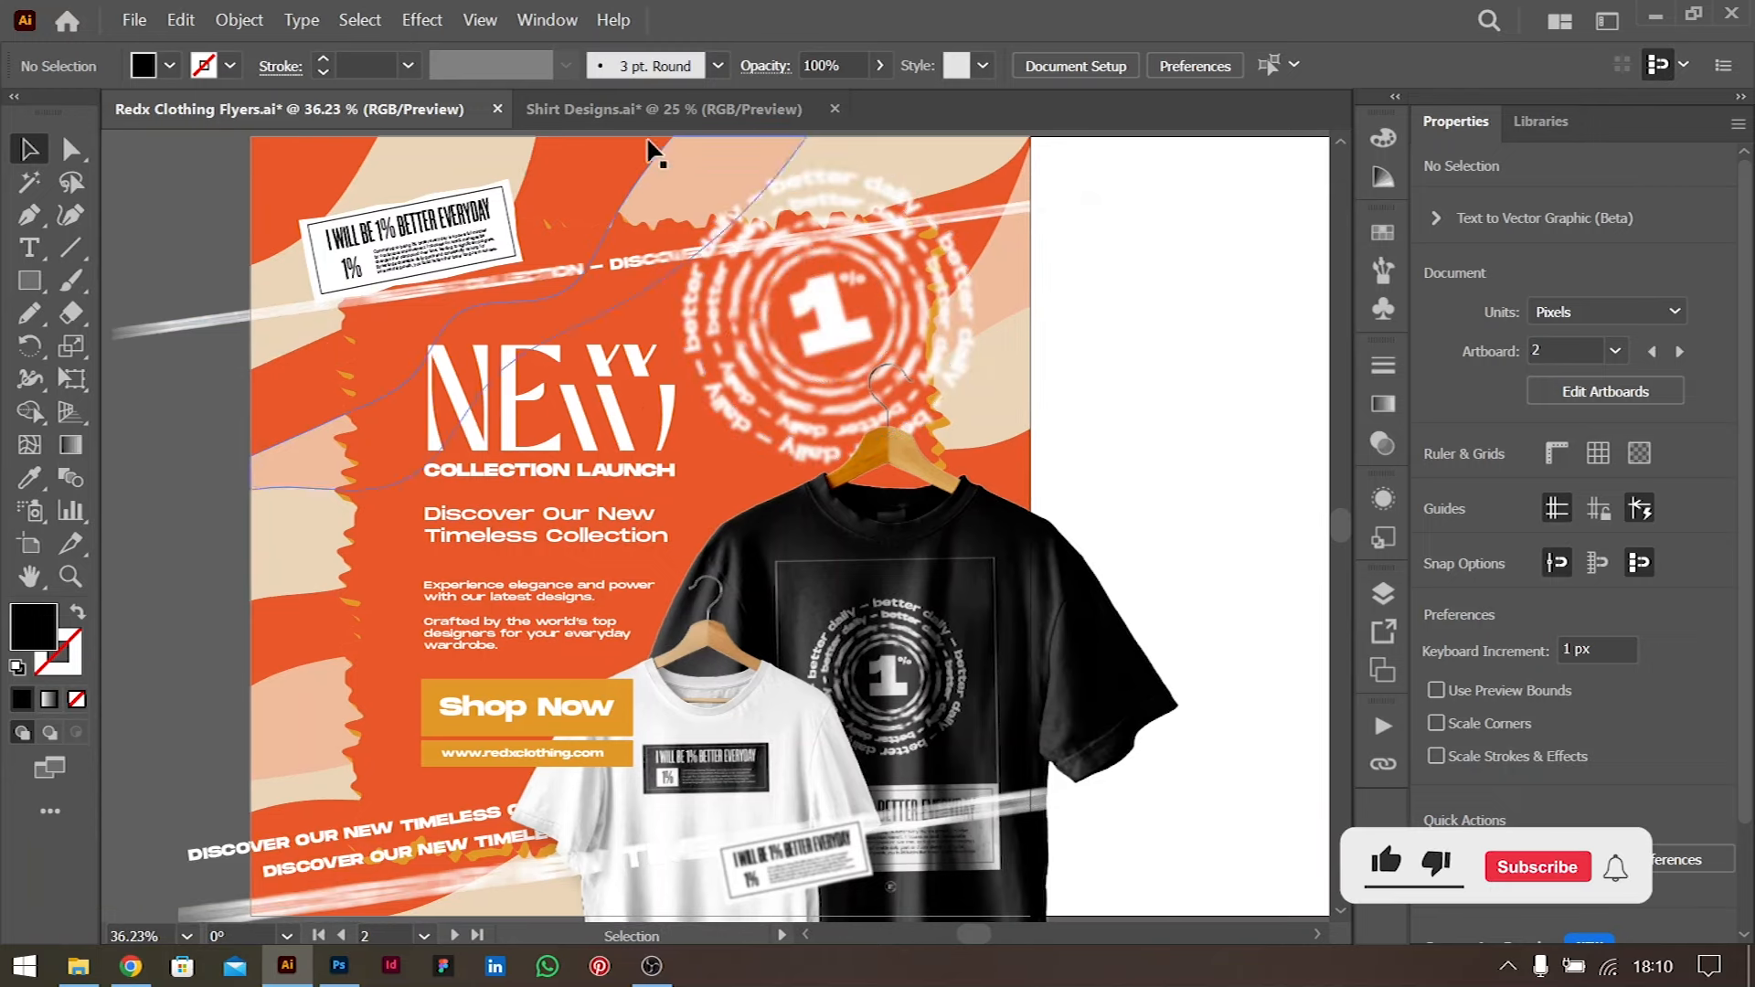
left_click(478, 19)
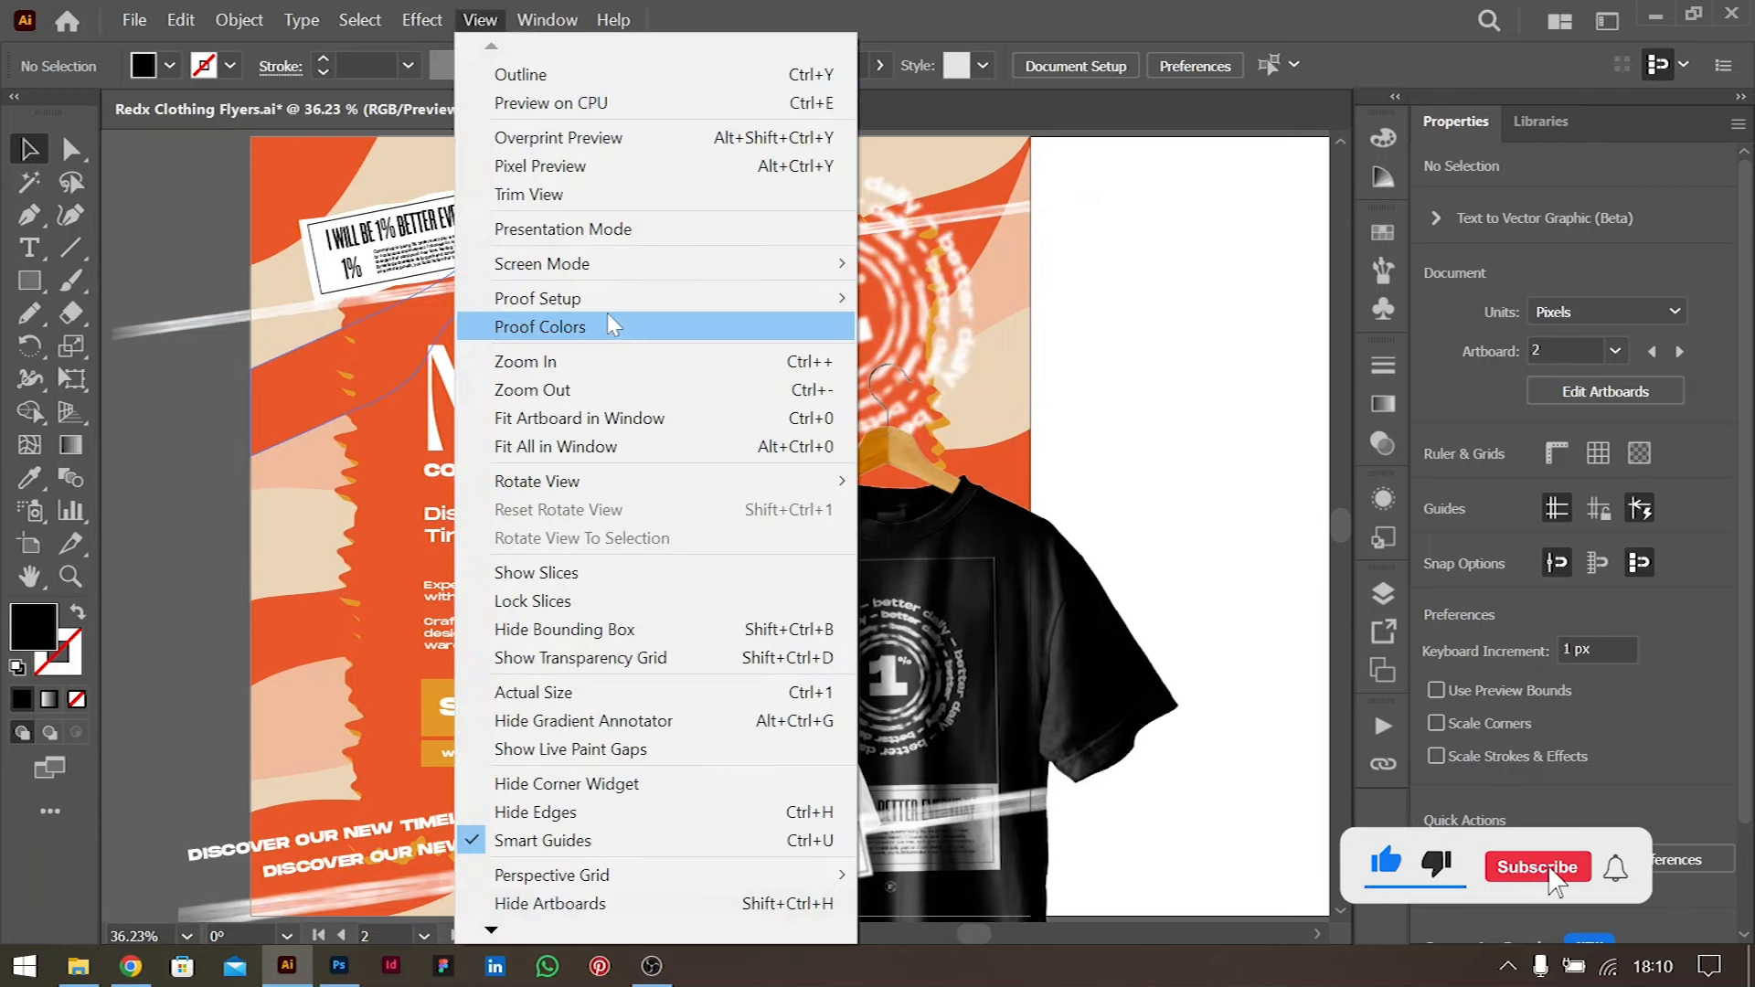
left_click(548, 194)
key("ctrl")
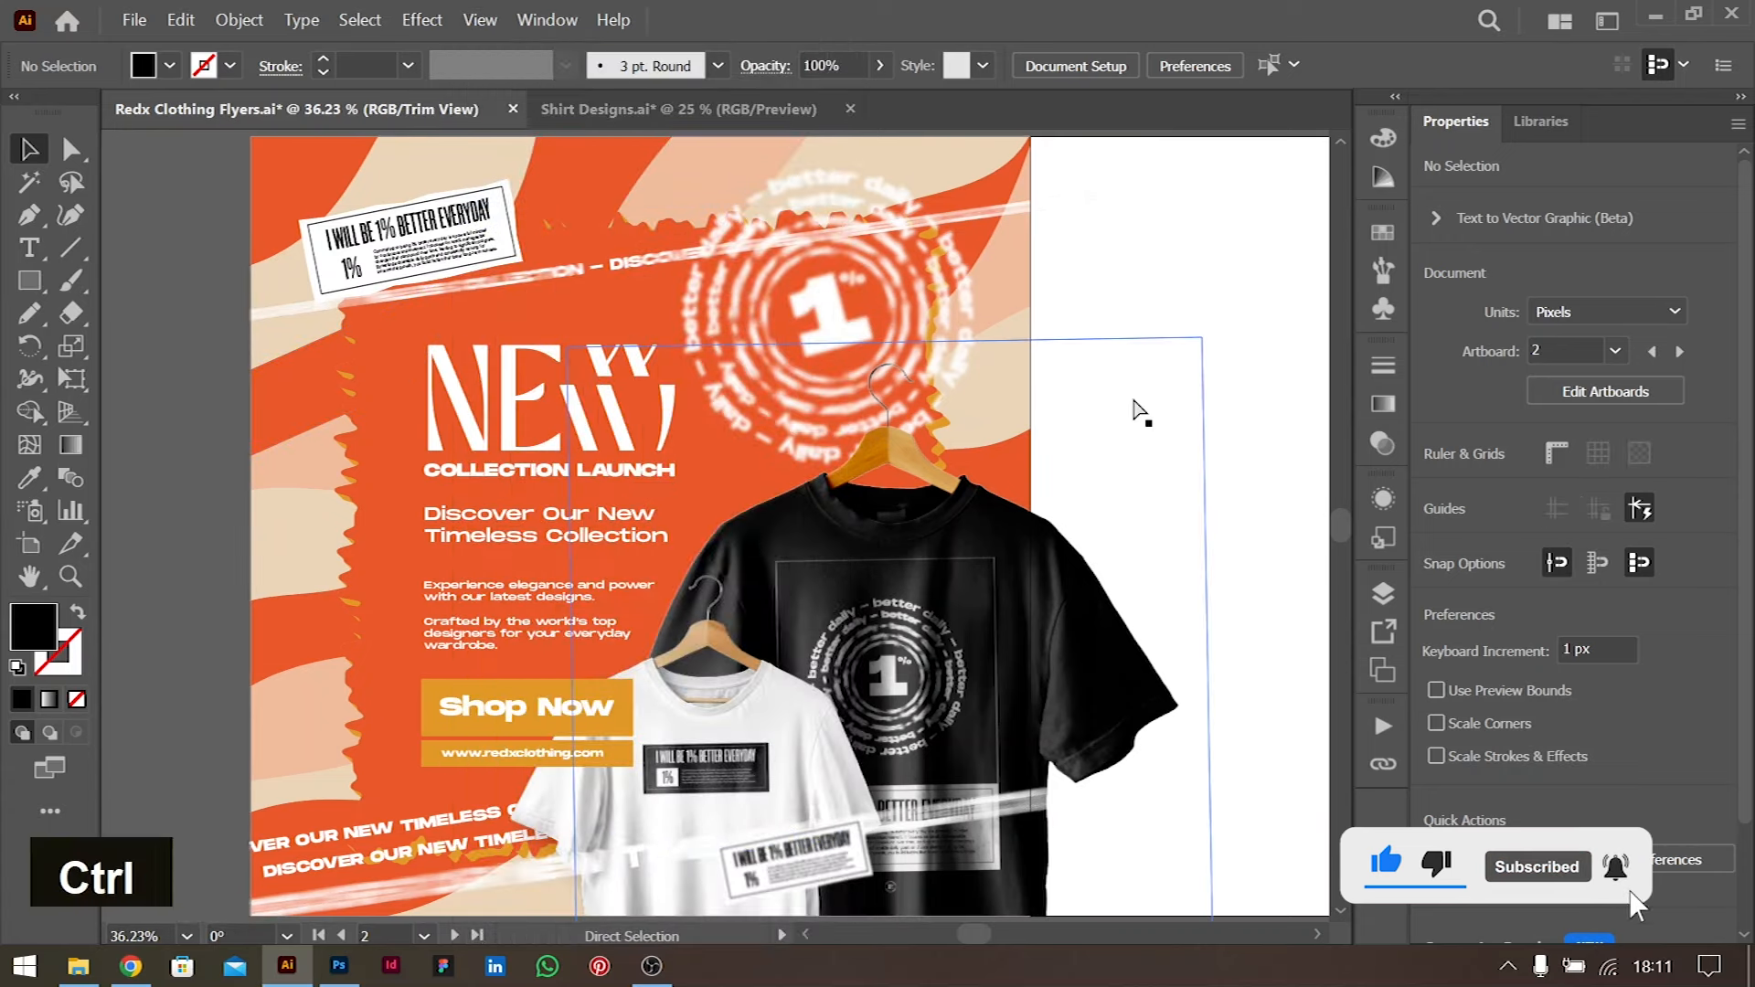
key("ctrl+minus")
key("ctrl+minus")
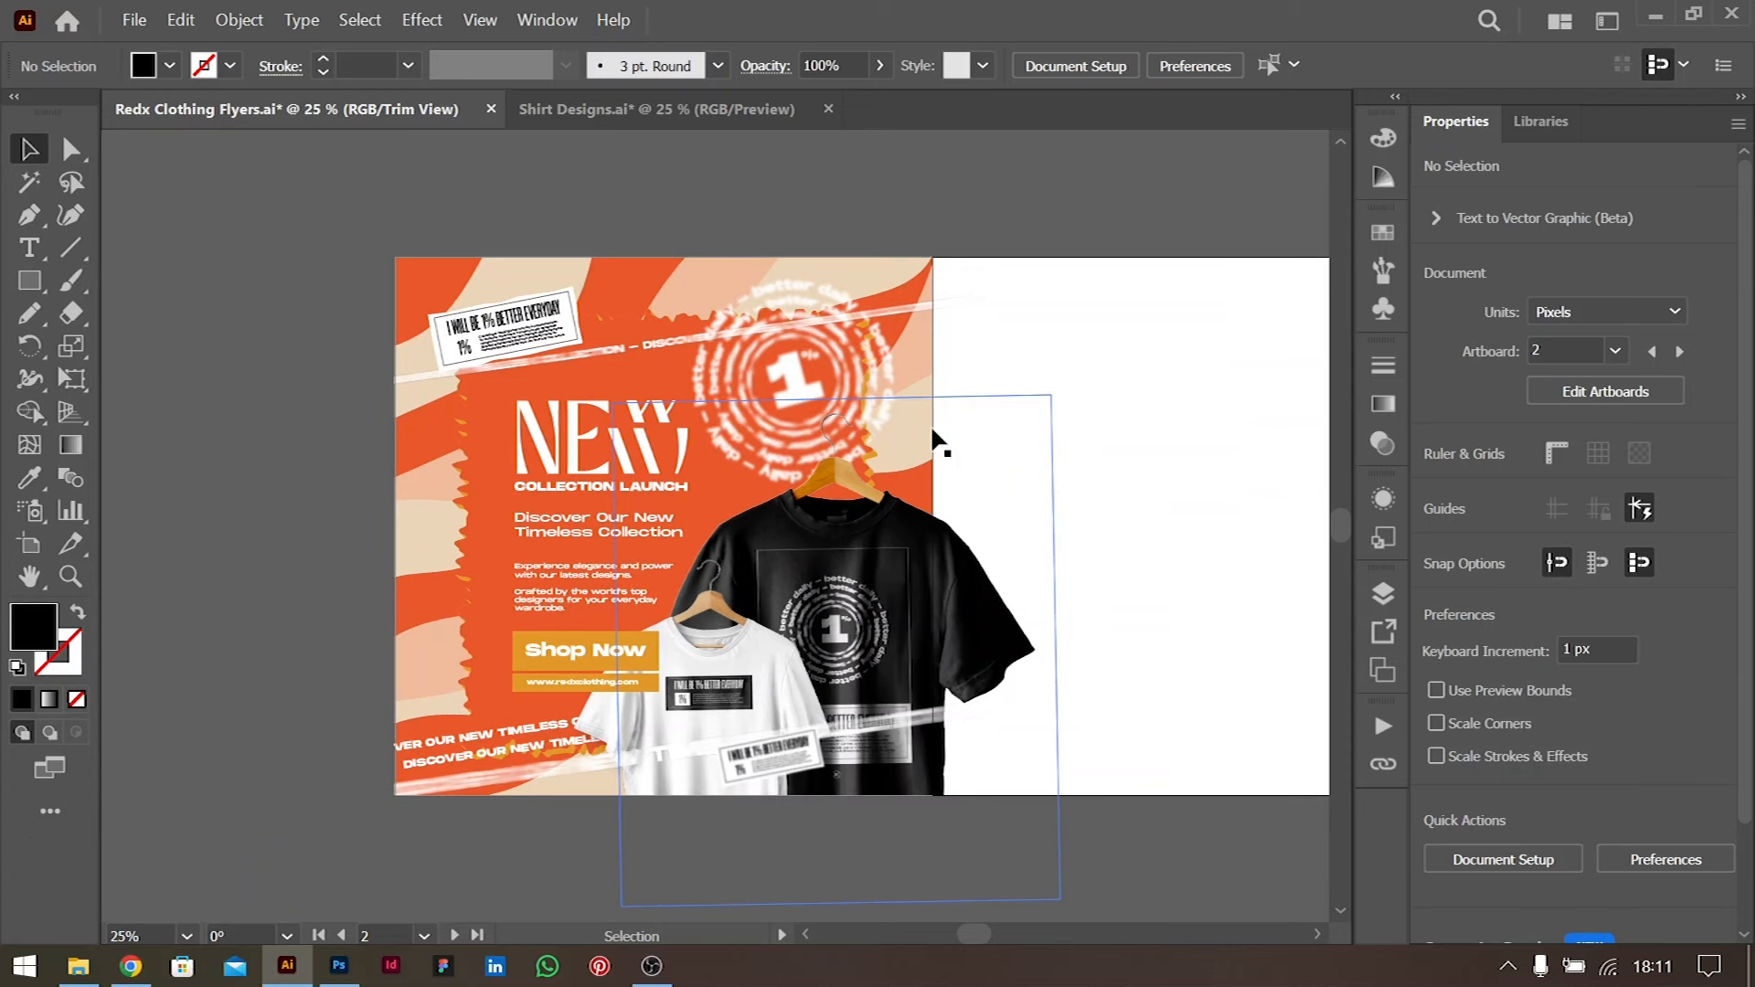
Select all the flyer's artwork except the wavy striped background and move it 30 px to the left
left_click_drag(388, 221, 959, 829)
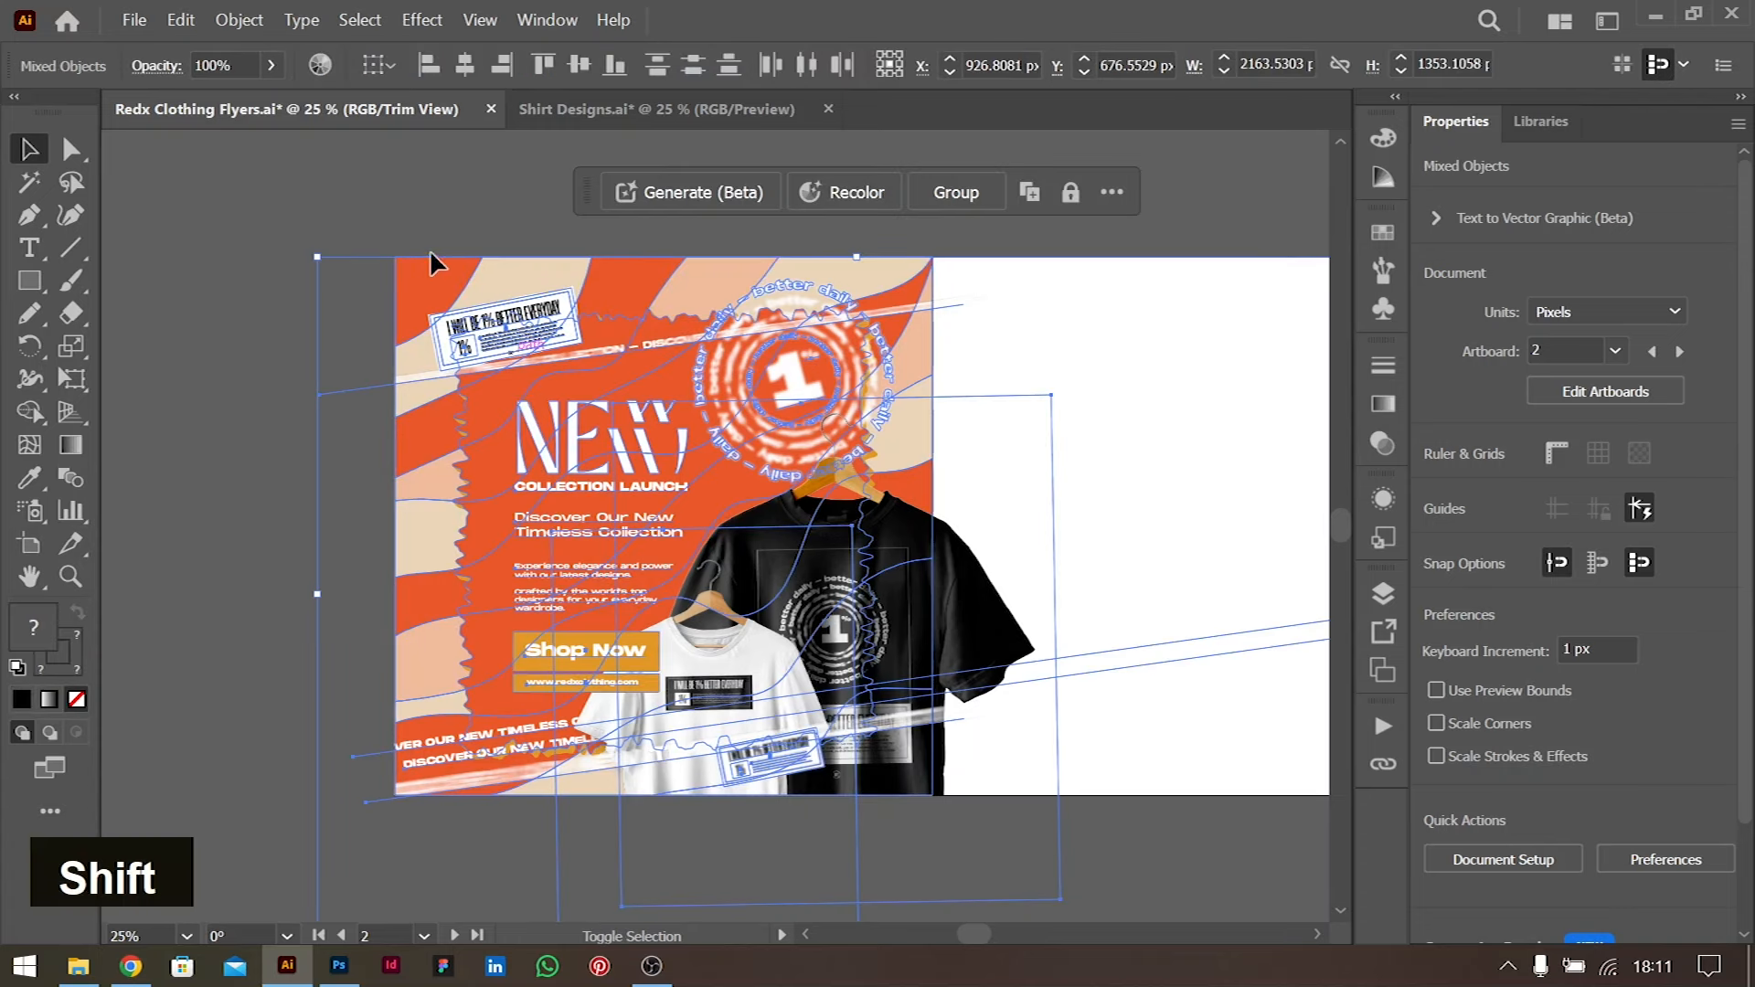
left_click(777, 365, "shift")
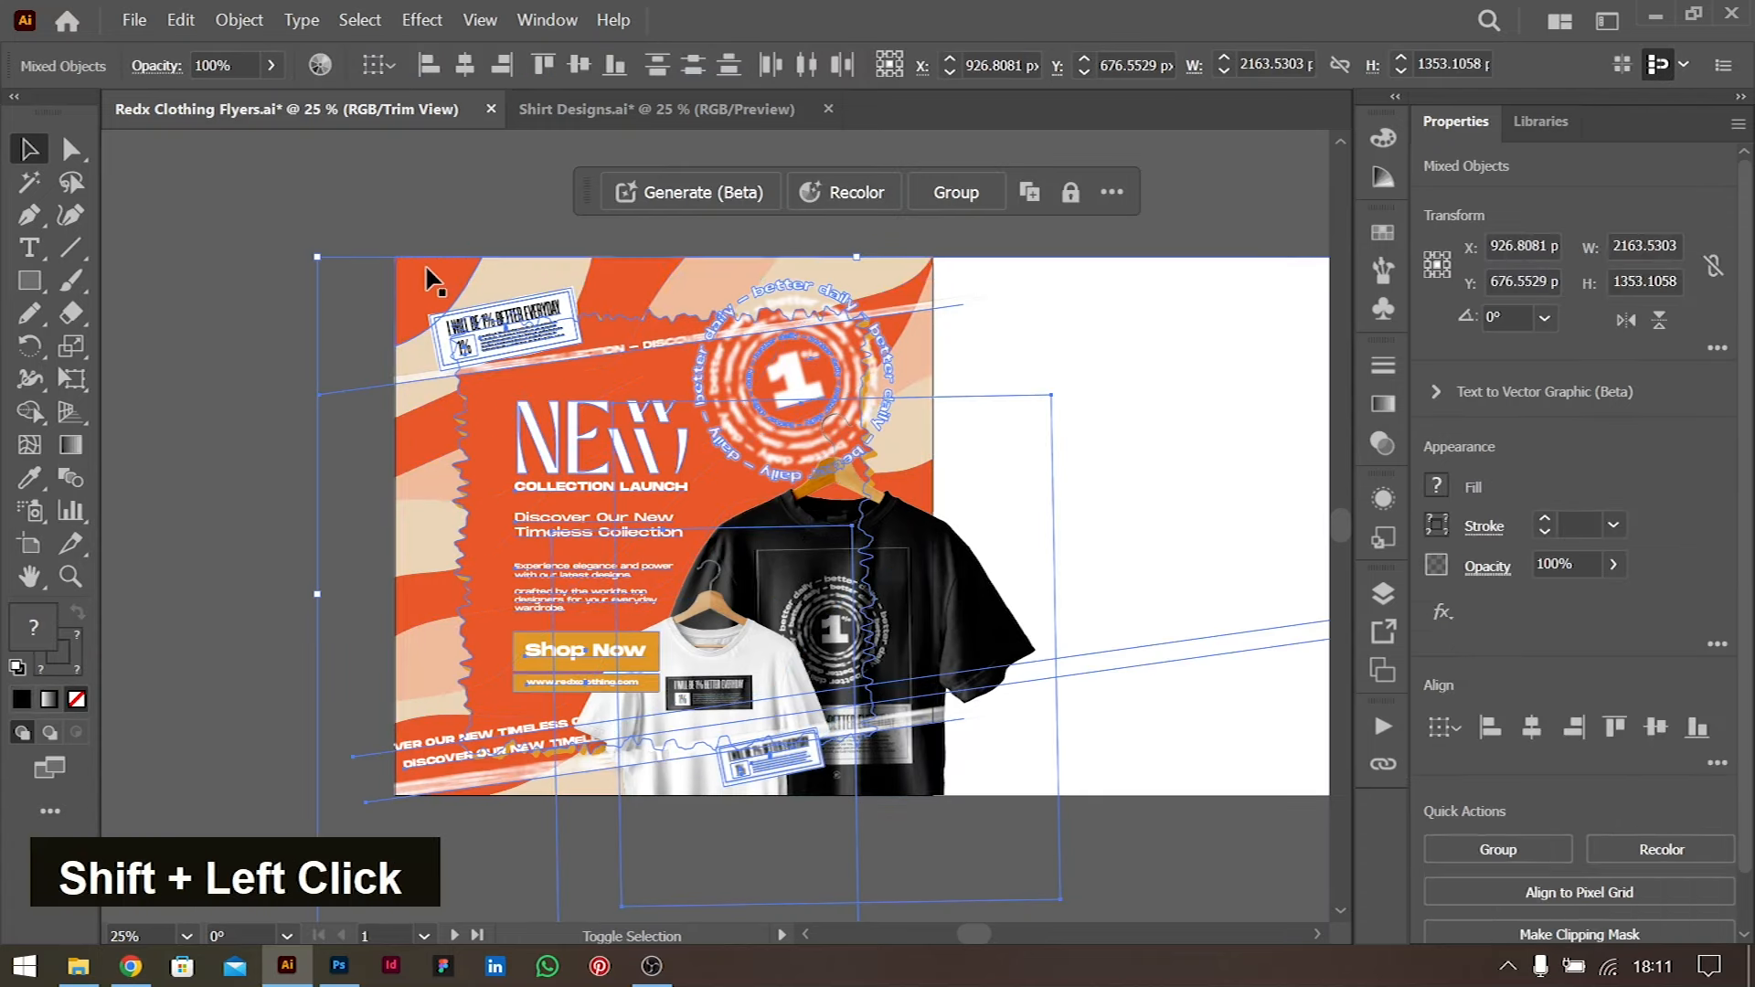
left_click(746, 420, "shift")
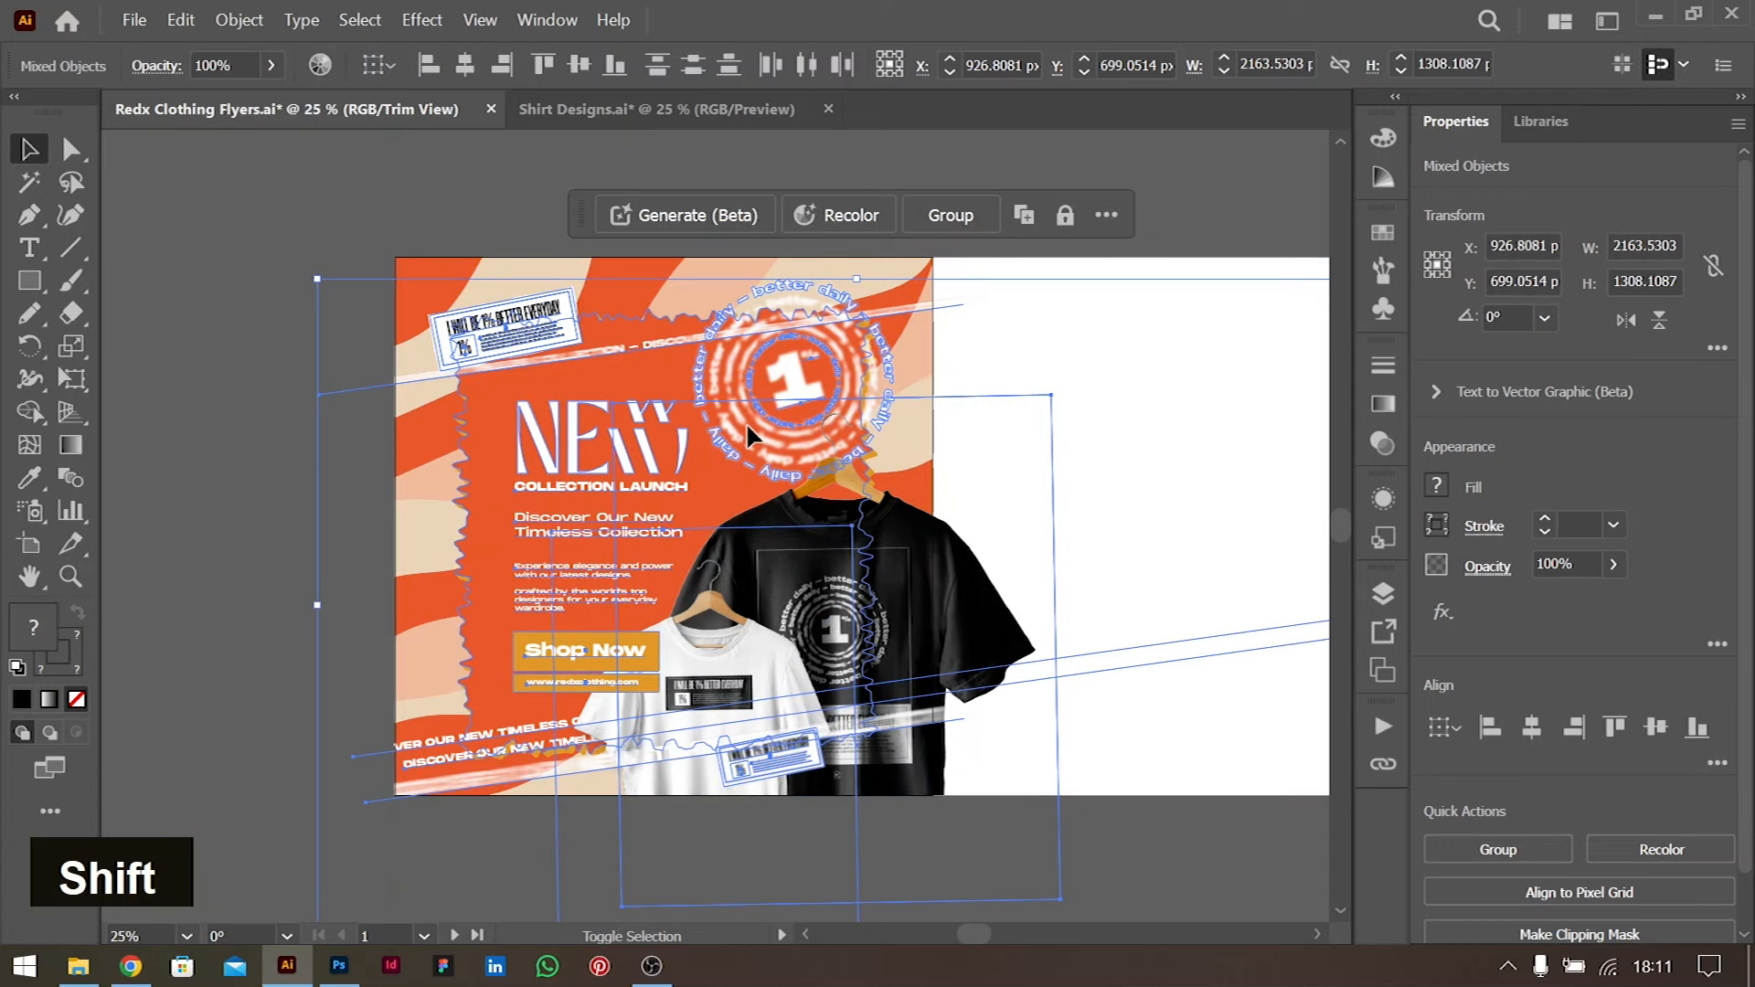
key("shift+Left")
key("shift+Left")
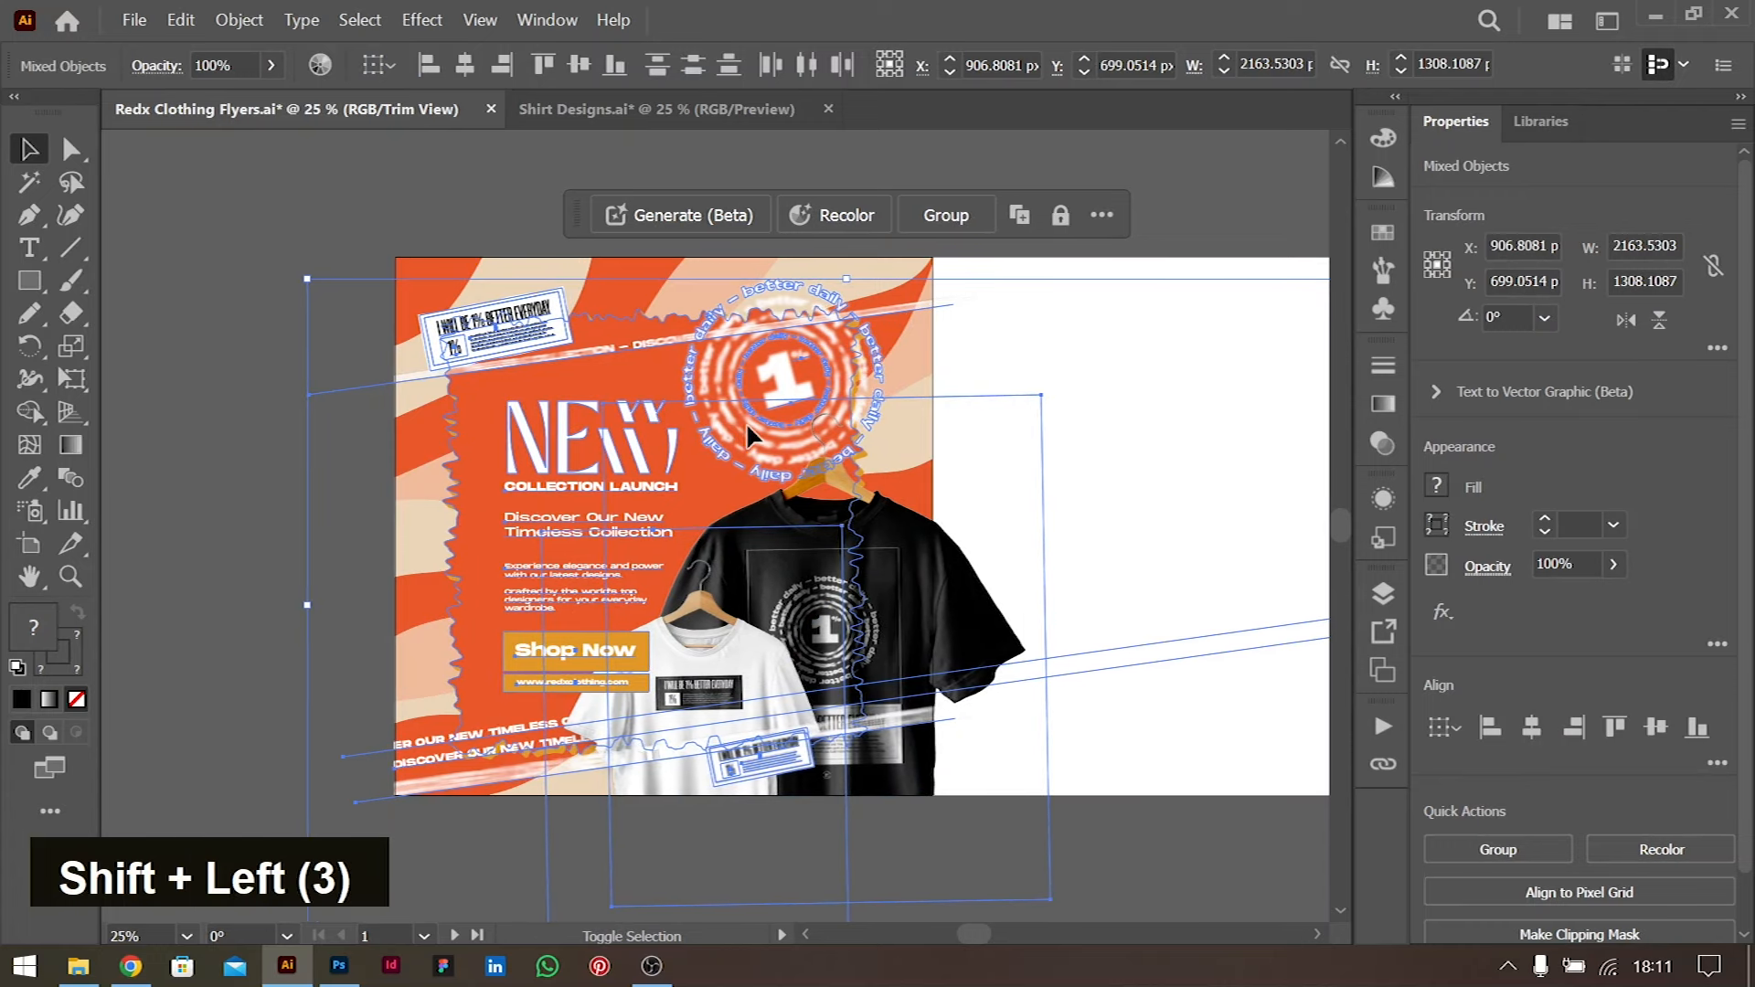
key("shift+Left")
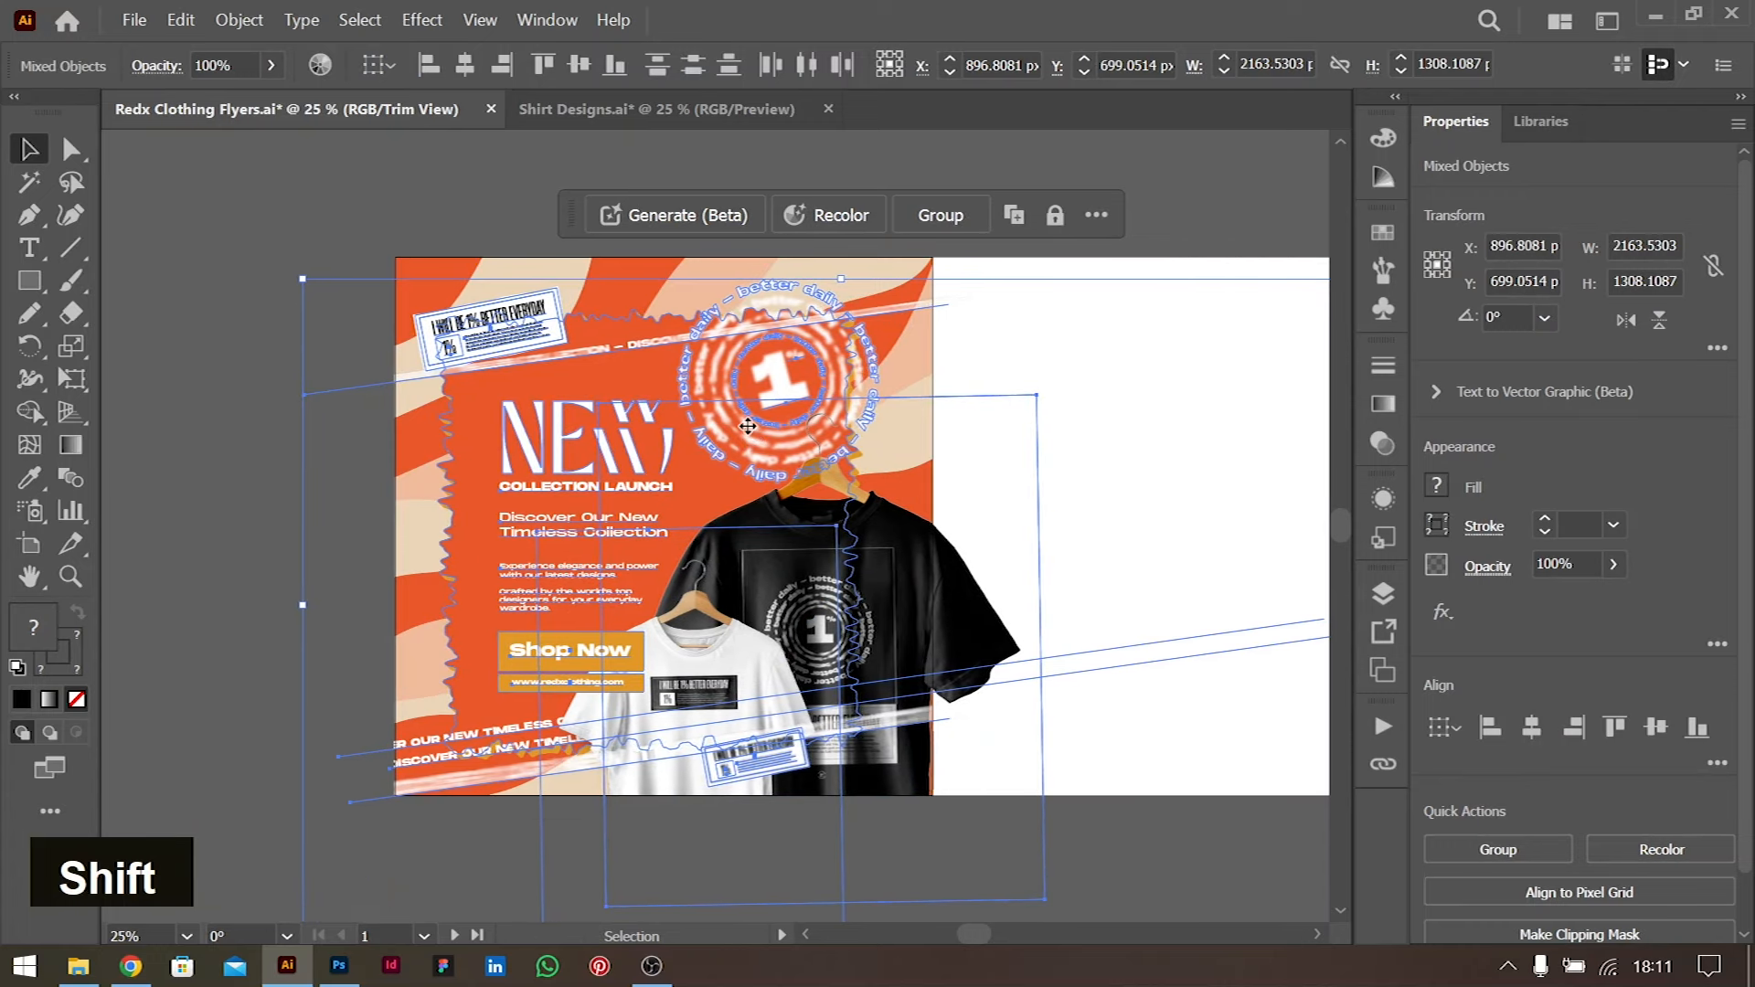
left_click(1123, 364)
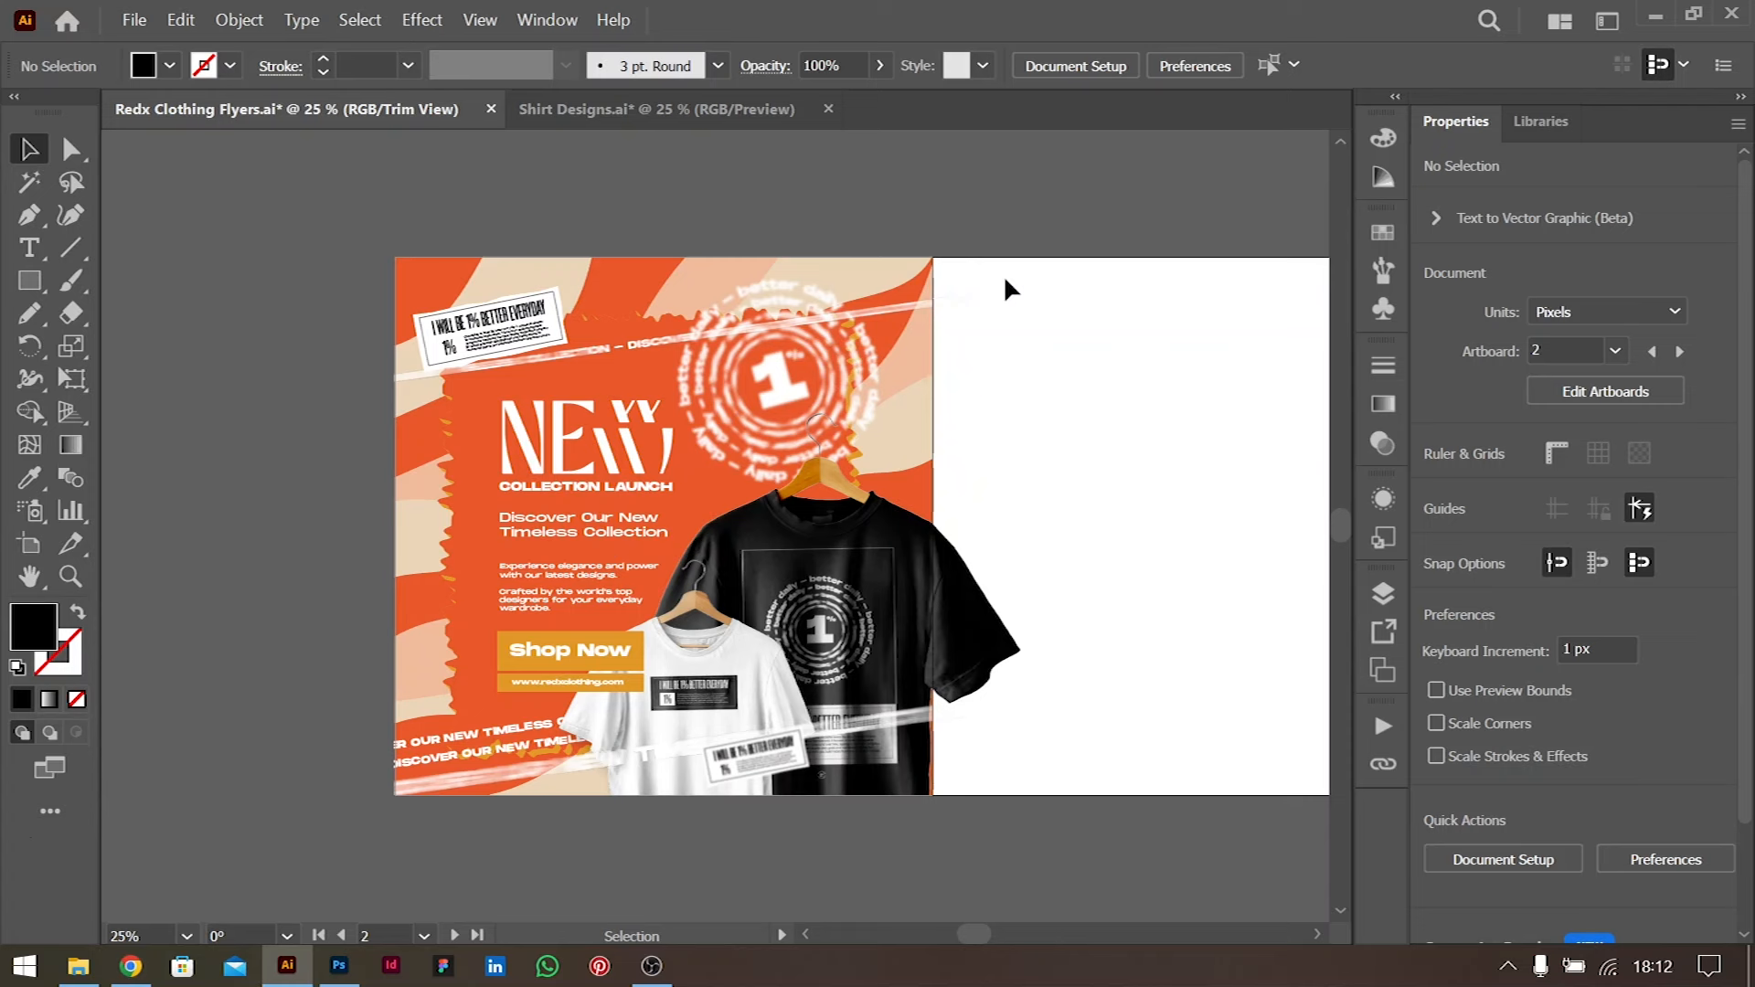
left_click(652, 964)
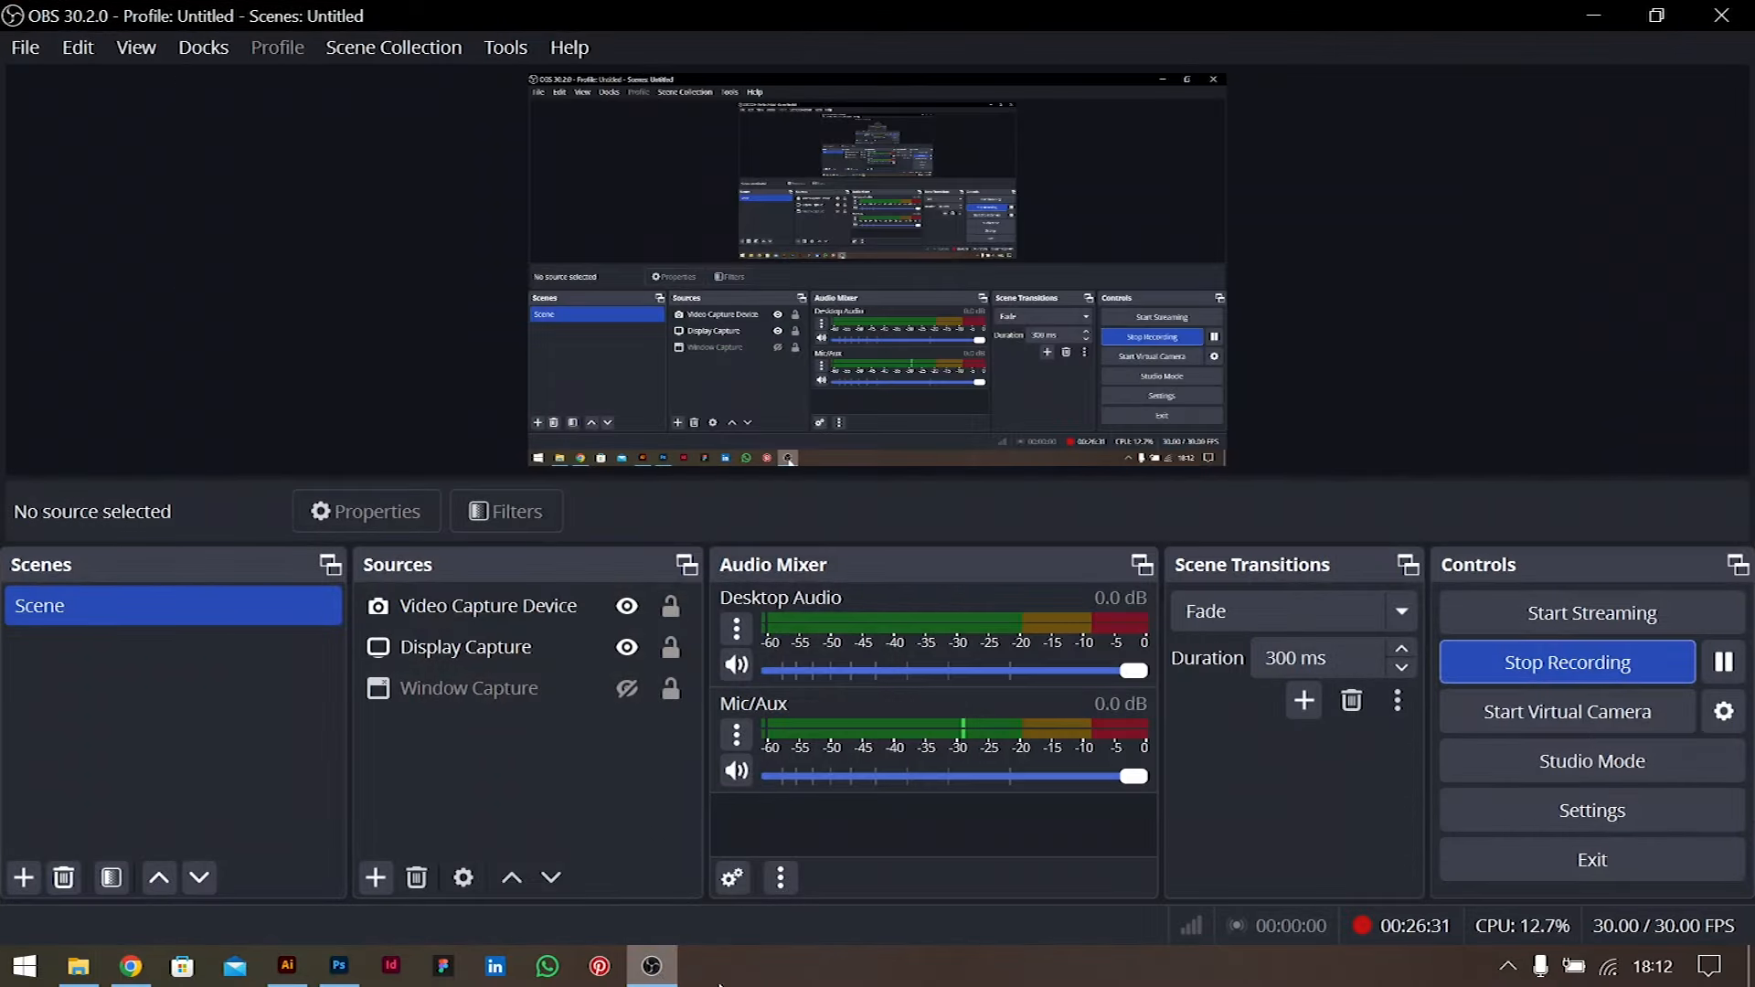